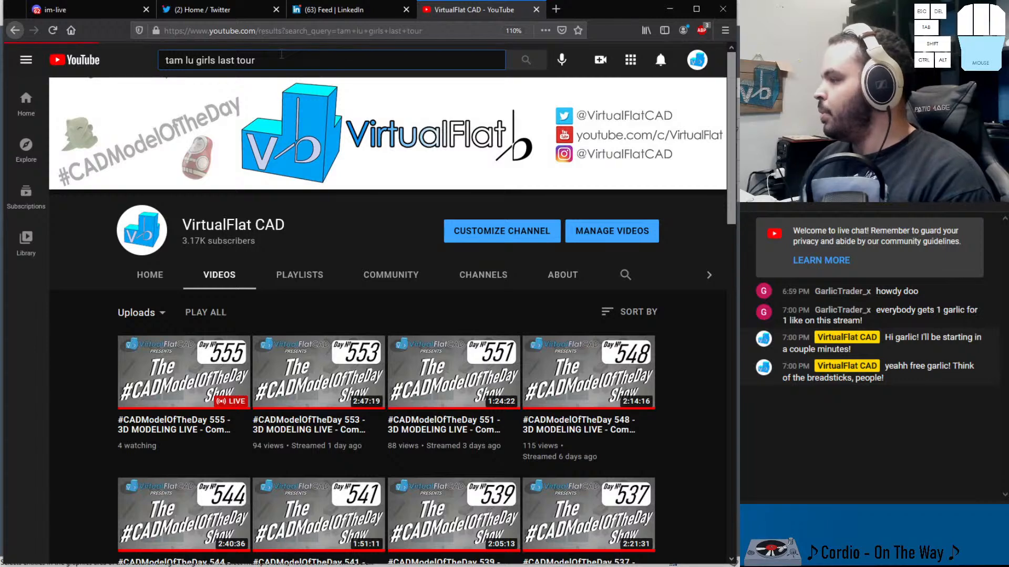
Open the 'Girl's Last Tour OP and ED (Acoustic Guitar)' video from the search results and switch it to theater view
{"action": "left_click", "coordinate": [358, 134]}
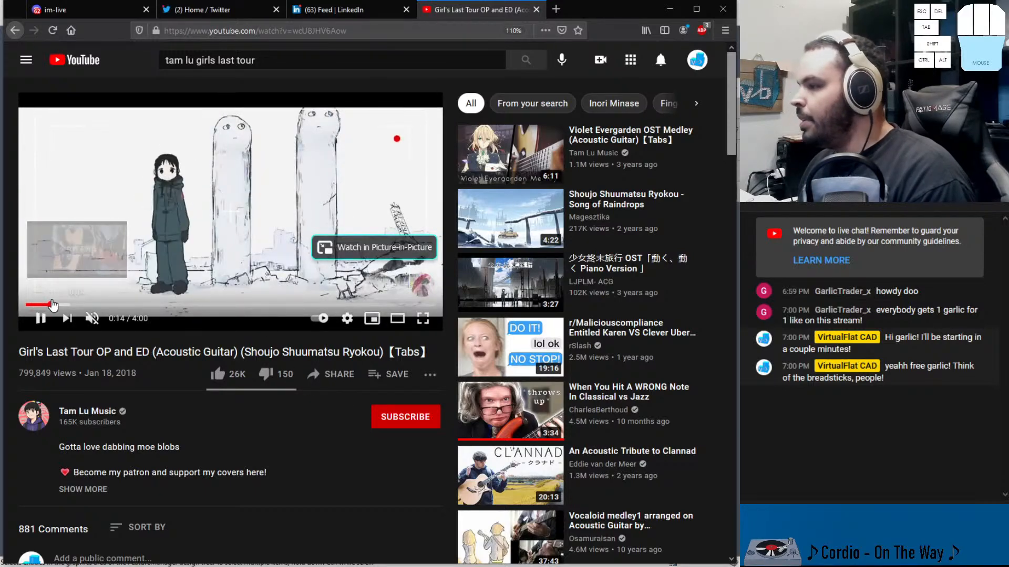
{"action": "left_click", "coordinate": [52, 304]}
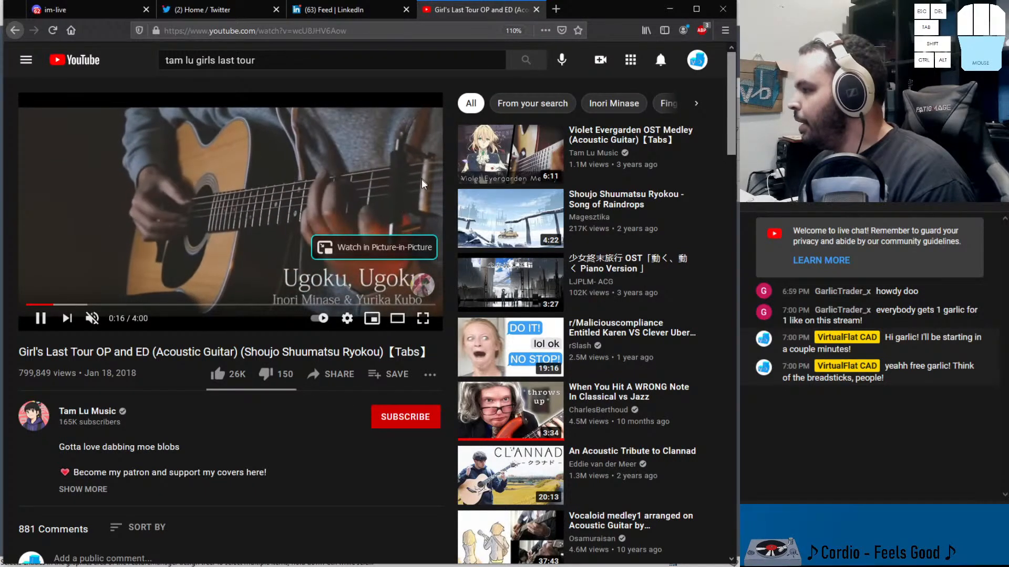
{"action": "left_click", "coordinate": [392, 194]}
{"action": "left_click", "coordinate": [397, 317]}
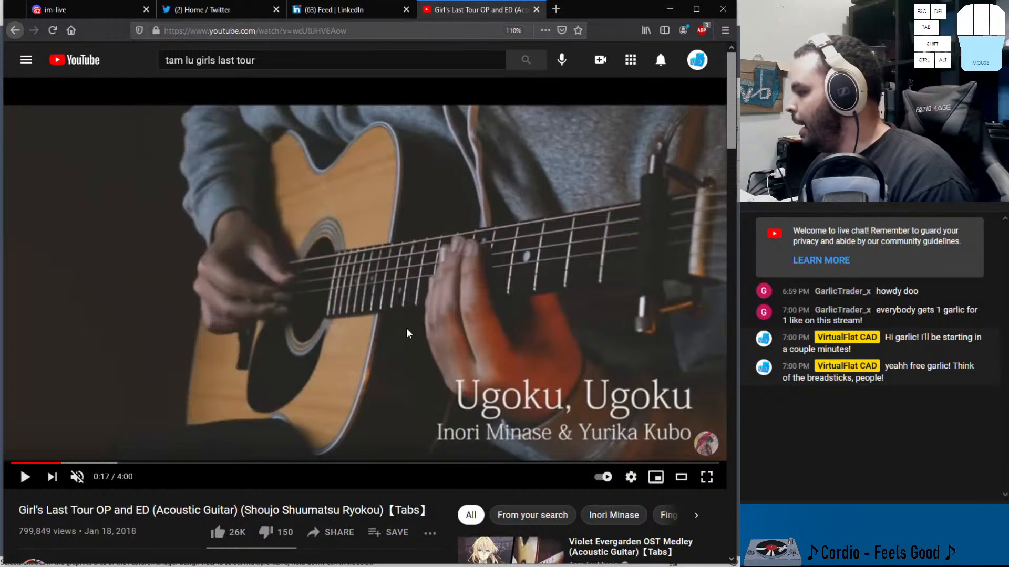
Copy the video's share link and close the share dialog
{"action": "scroll", "coordinate": [315, 481], "scroll_direction": "down", "scroll_amount": 2}
{"action": "left_click", "coordinate": [336, 464]}
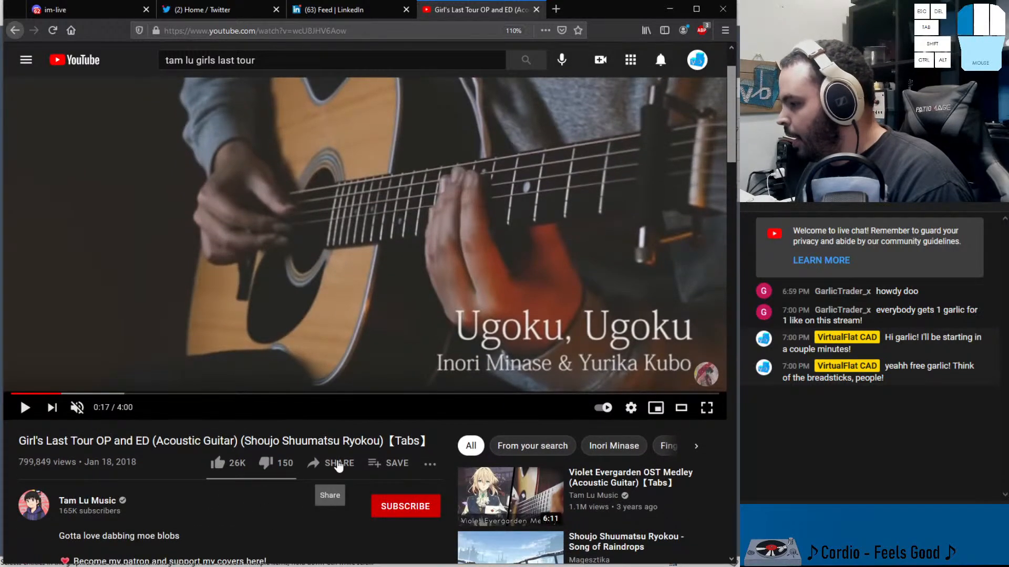
{"action": "left_click", "coordinate": [491, 381]}
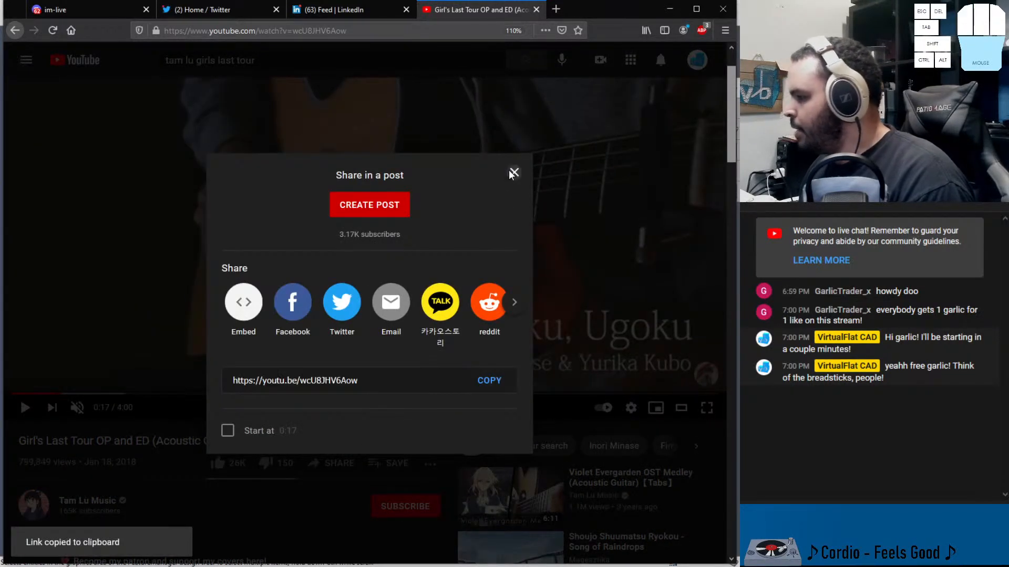
{"action": "left_click", "coordinate": [514, 173]}
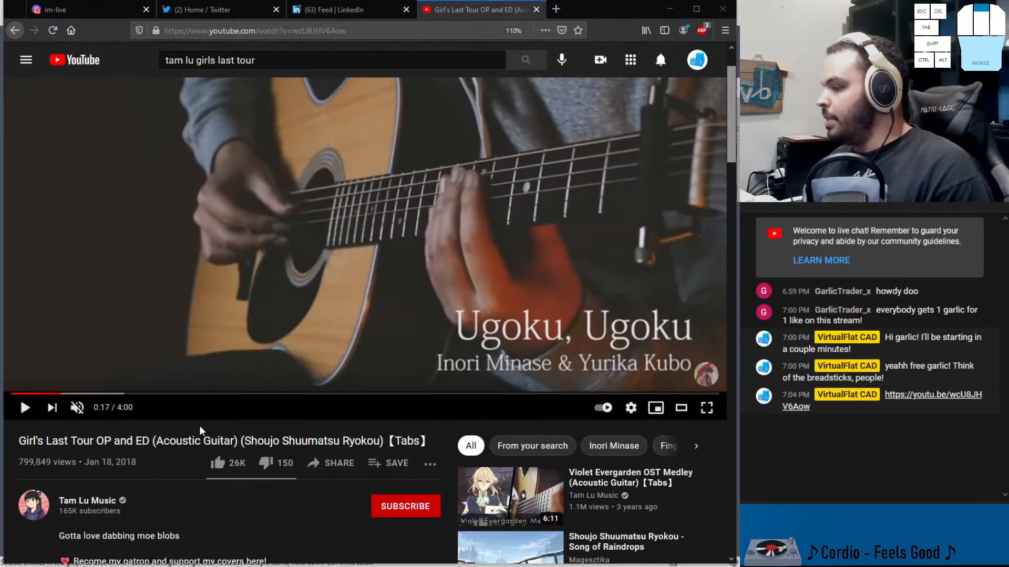
Resume playback and skip ahead to about 0:50 in the video
{"action": "scroll", "coordinate": [273, 399], "scroll_direction": "up", "scroll_amount": 2}
{"action": "scroll", "coordinate": [273, 405], "scroll_direction": "down", "scroll_amount": 2}
{"action": "scroll", "coordinate": [273, 406], "scroll_direction": "up", "scroll_amount": 3}
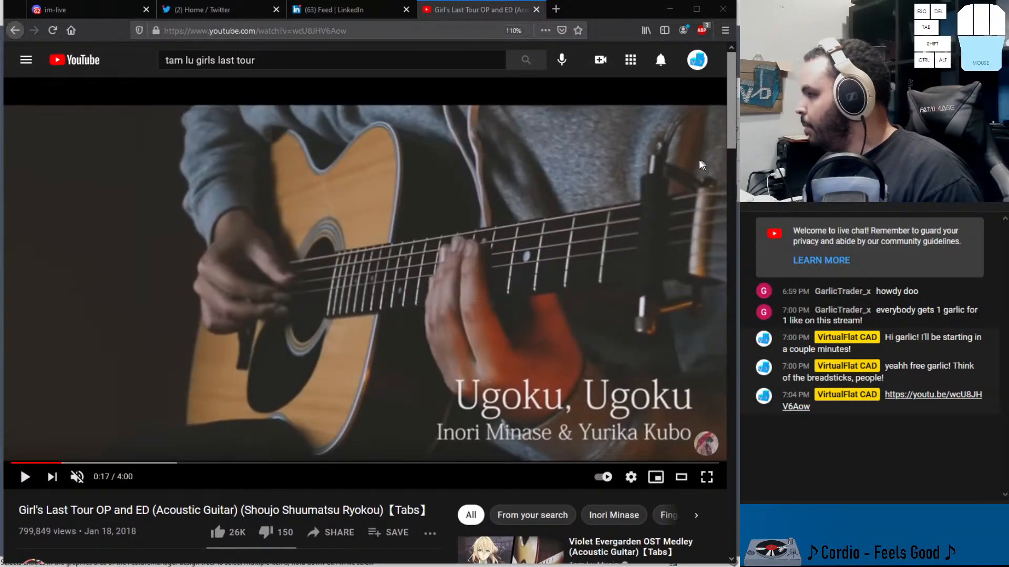
{"action": "left_click", "coordinate": [196, 447]}
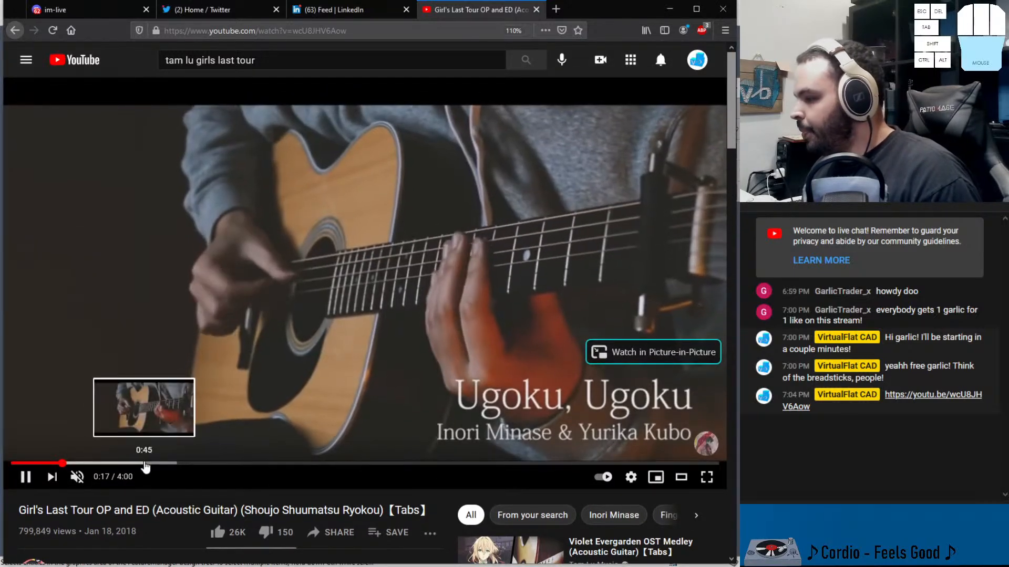
{"action": "left_click", "coordinate": [147, 465]}
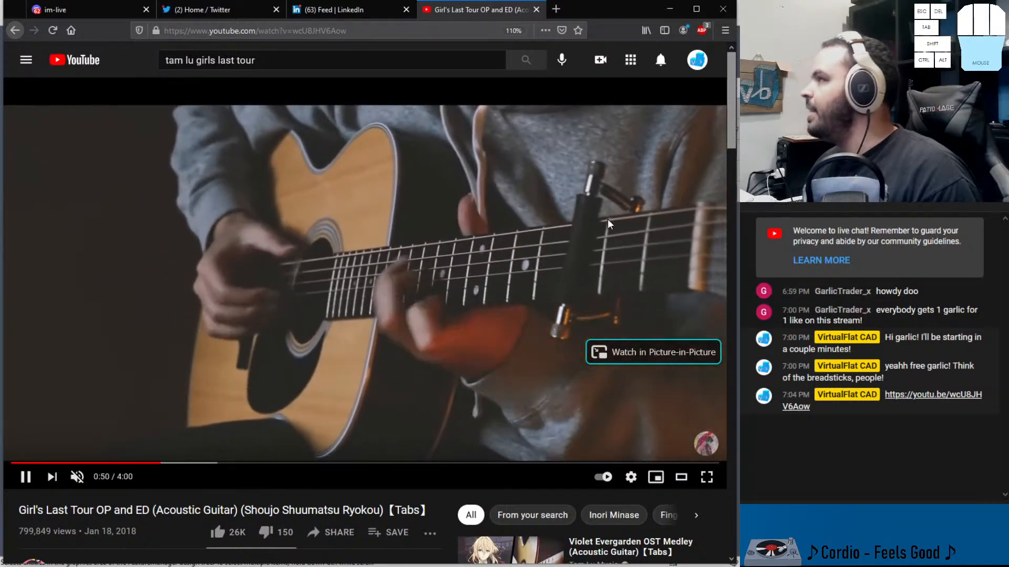
{"action": "left_click", "coordinate": [158, 463]}
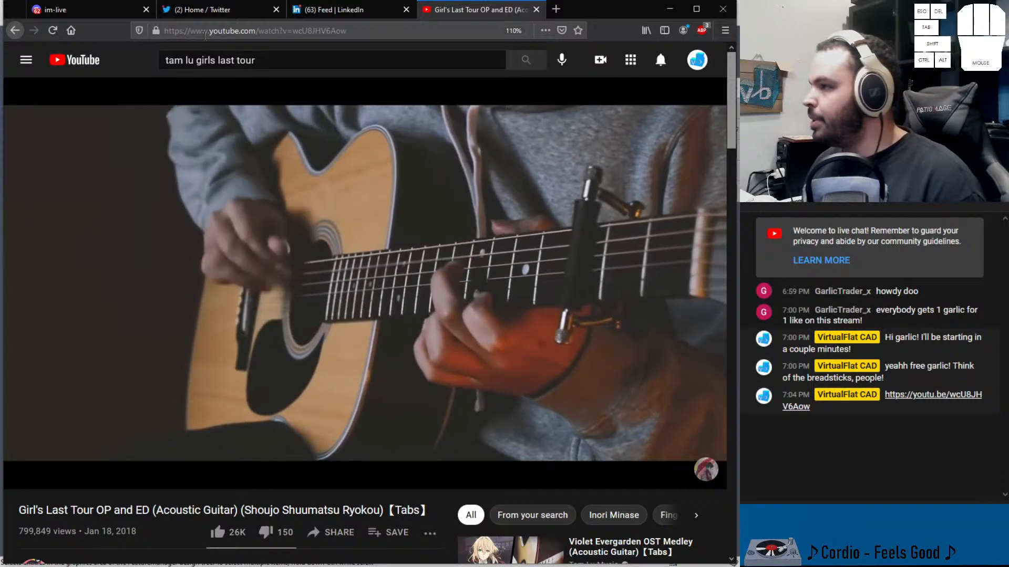
Switch to the Discord tab and open the general channel
{"action": "left_click", "coordinate": [96, 11]}
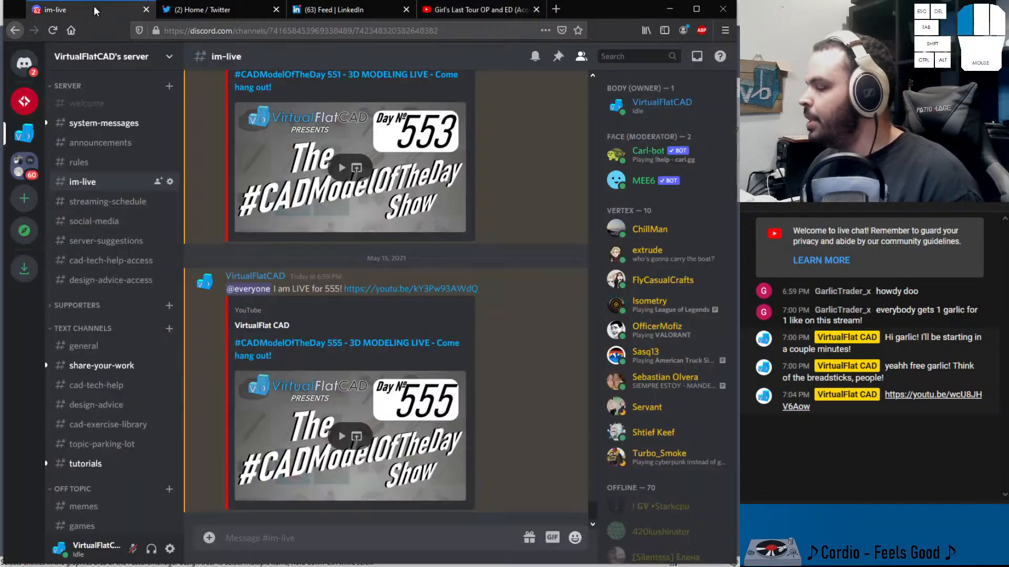
{"action": "left_click", "coordinate": [114, 352]}
{"action": "scroll", "coordinate": [359, 345], "scroll_direction": "up", "scroll_amount": 10}
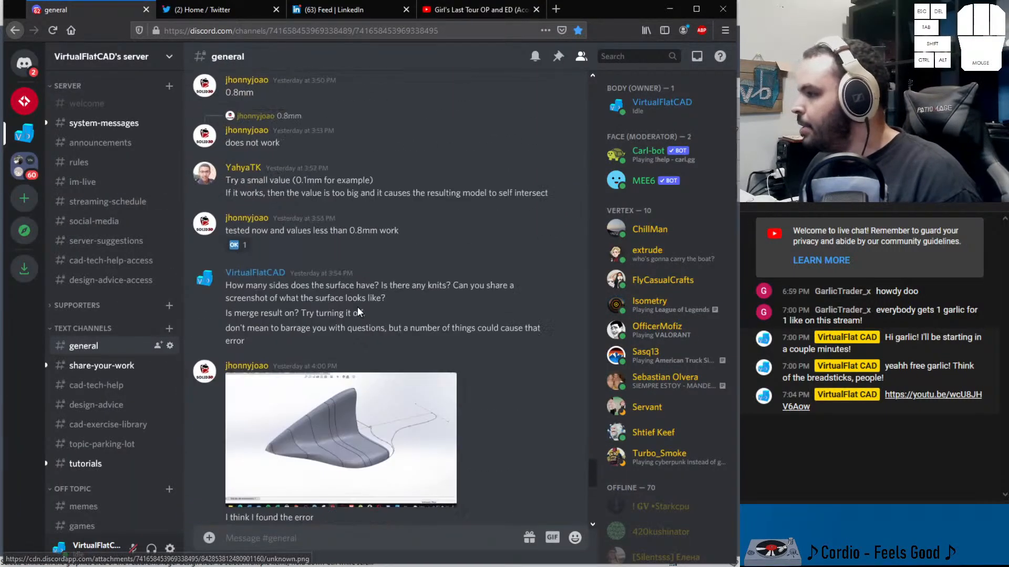
{"action": "scroll", "coordinate": [357, 312], "scroll_direction": "up", "scroll_amount": 3}
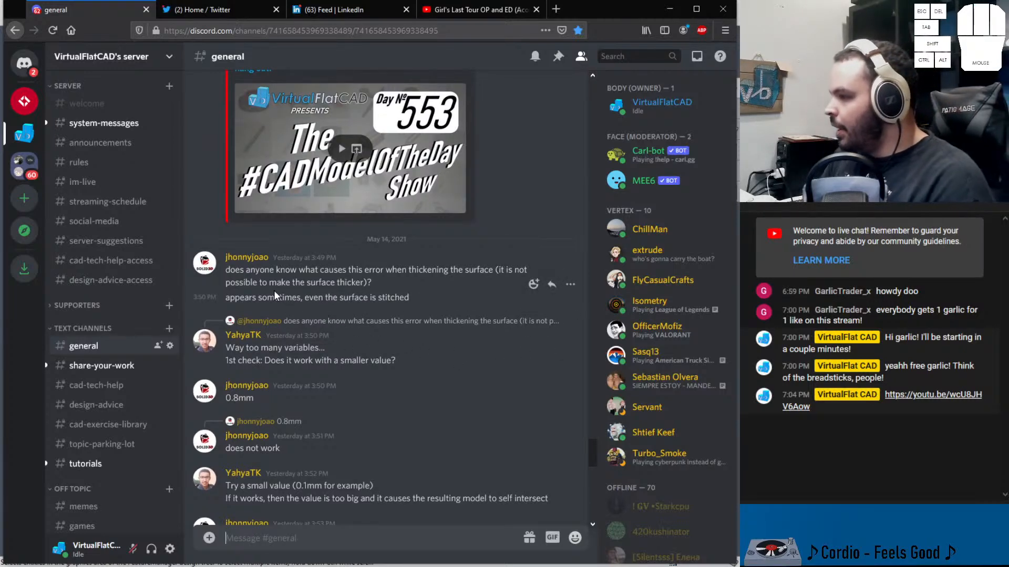
Read through the thread about the surface-thickening error and view the posted model screenshot enlarged
{"action": "left_click_drag", "start_coordinate": [266, 268], "coordinate": [226, 267]}
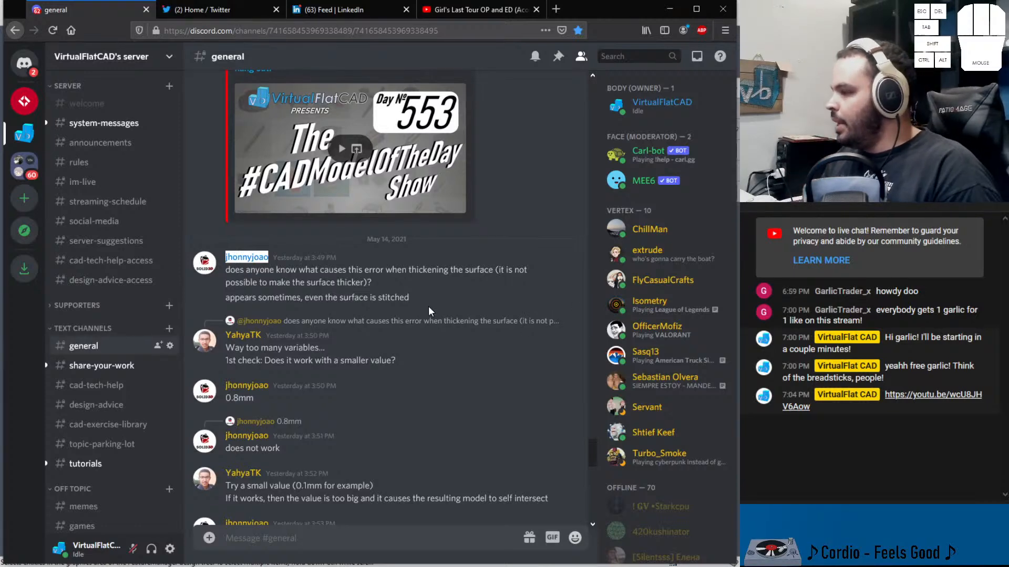
{"action": "left_click_drag", "start_coordinate": [334, 270], "coordinate": [504, 271]}
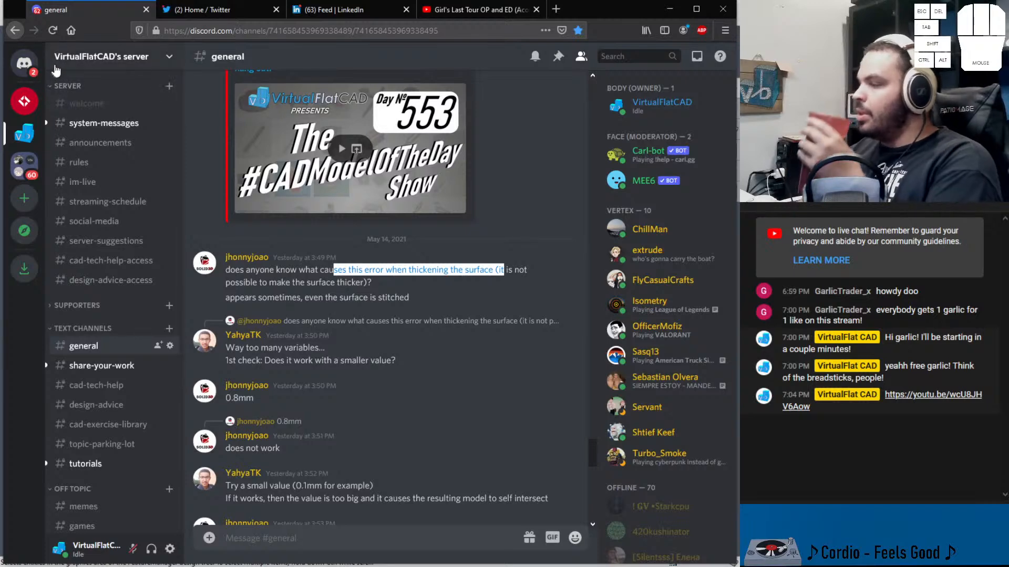
{"action": "left_click_drag", "start_coordinate": [235, 347], "coordinate": [319, 349]}
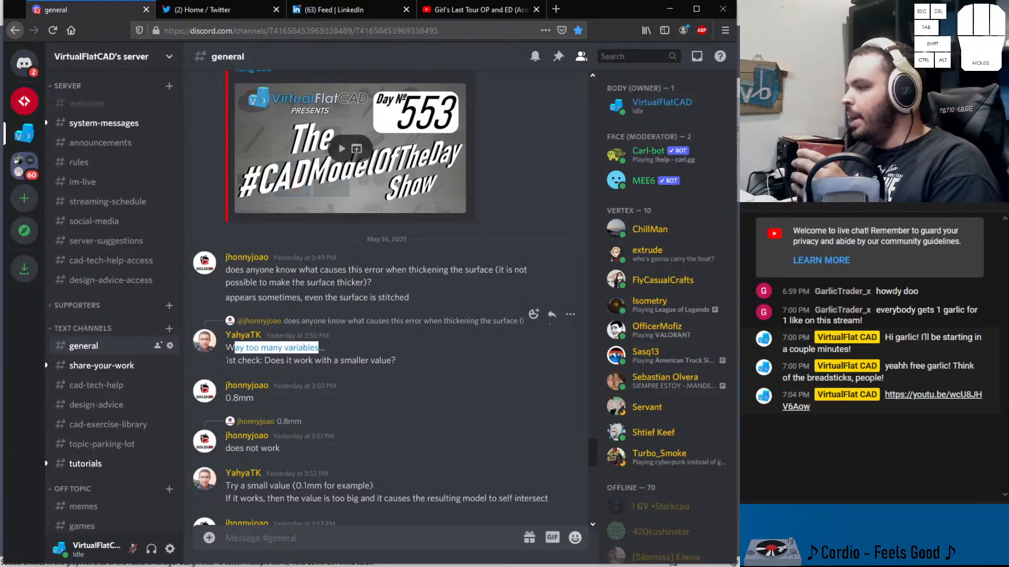
{"action": "left_click", "coordinate": [227, 360]}
{"action": "left_click_drag", "start_coordinate": [225, 348], "coordinate": [344, 353]}
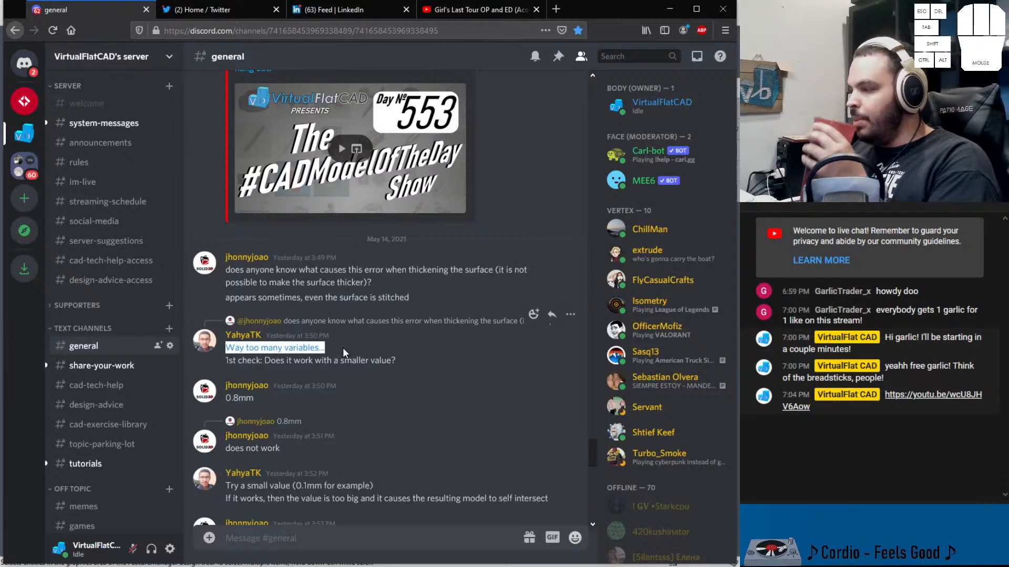
{"action": "left_click_drag", "start_coordinate": [271, 360], "coordinate": [413, 360]}
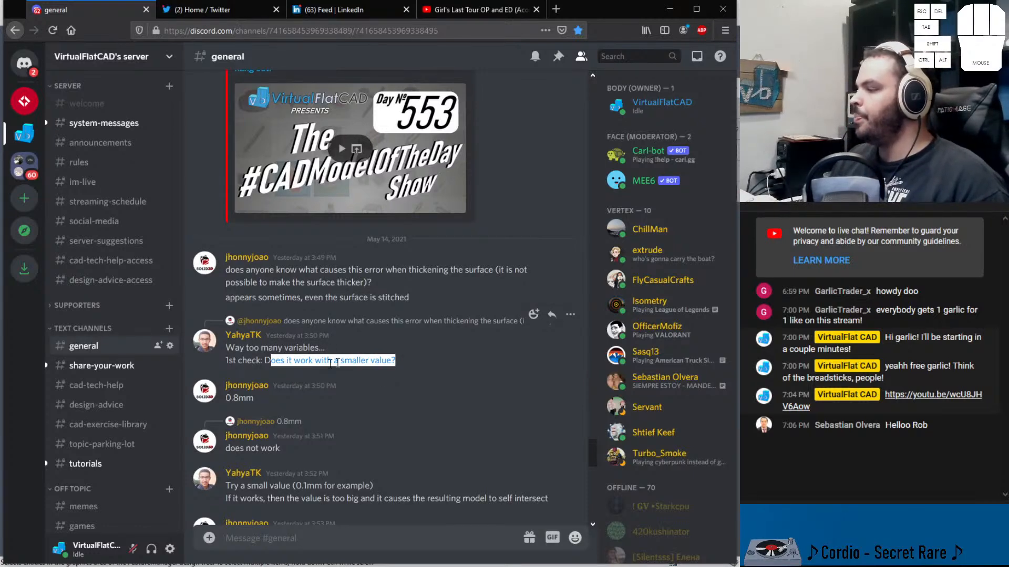
{"action": "scroll", "coordinate": [339, 363], "scroll_direction": "down", "scroll_amount": 3}
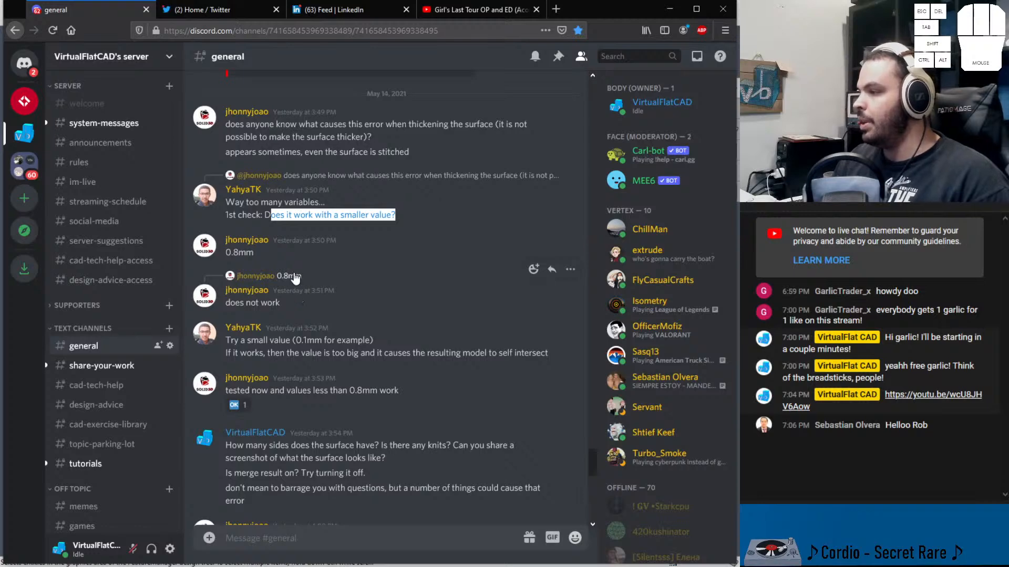
{"action": "scroll", "coordinate": [323, 311], "scroll_direction": "down", "scroll_amount": 2}
{"action": "left_click_drag", "start_coordinate": [255, 280], "coordinate": [530, 286]}
{"action": "scroll", "coordinate": [399, 289], "scroll_direction": "down", "scroll_amount": 2}
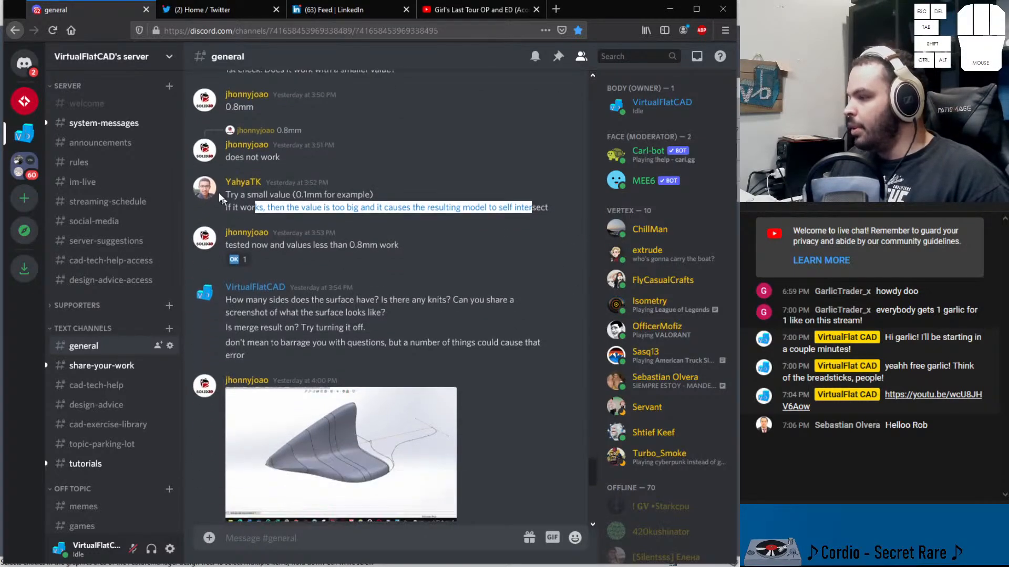
{"action": "scroll", "coordinate": [274, 269], "scroll_direction": "down", "scroll_amount": 2}
{"action": "left_click", "coordinate": [235, 239]}
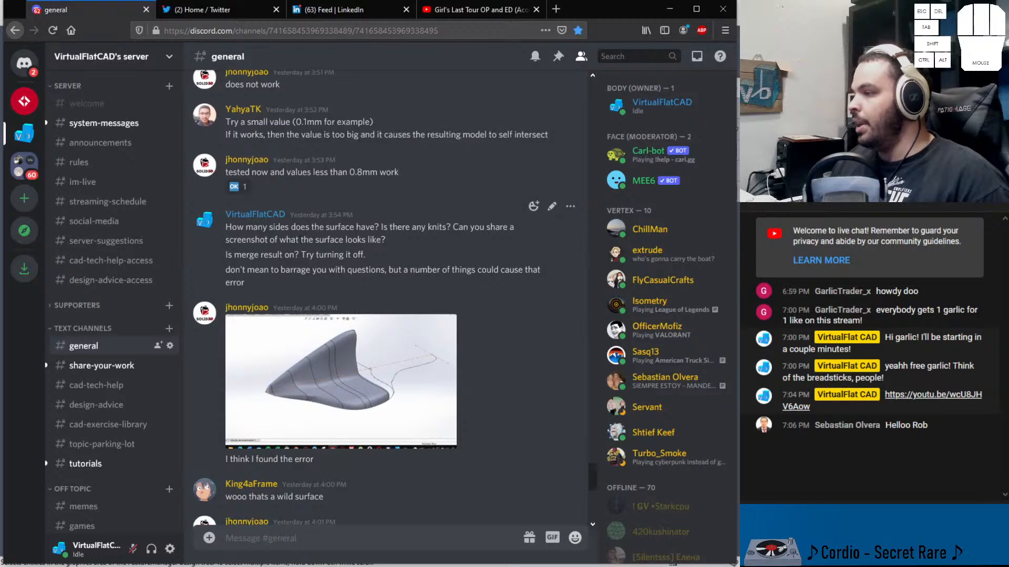
{"action": "left_click_drag", "start_coordinate": [234, 239], "coordinate": [394, 240]}
{"action": "left_click", "coordinate": [298, 227]}
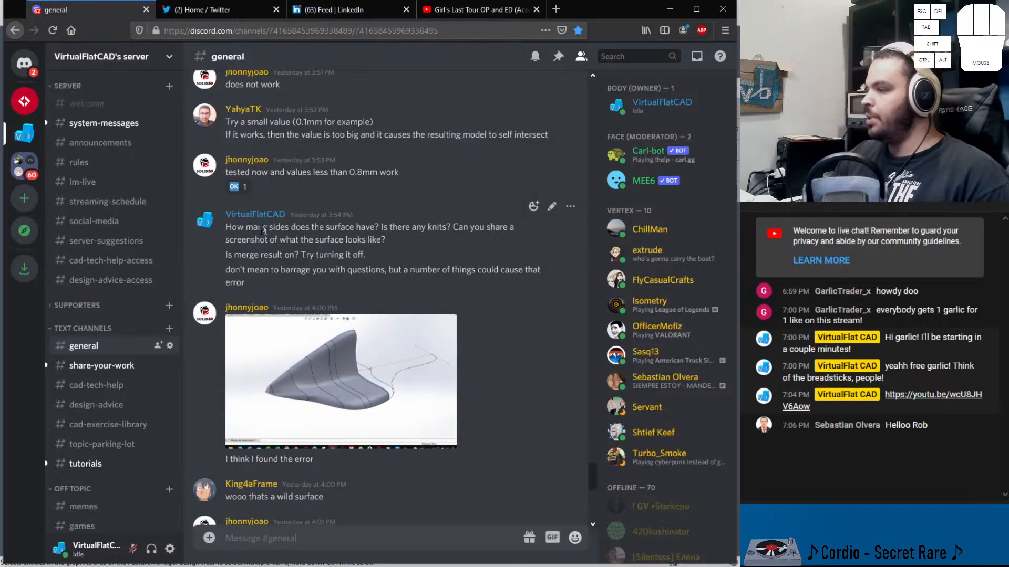
{"action": "left_click_drag", "start_coordinate": [227, 226], "coordinate": [381, 227]}
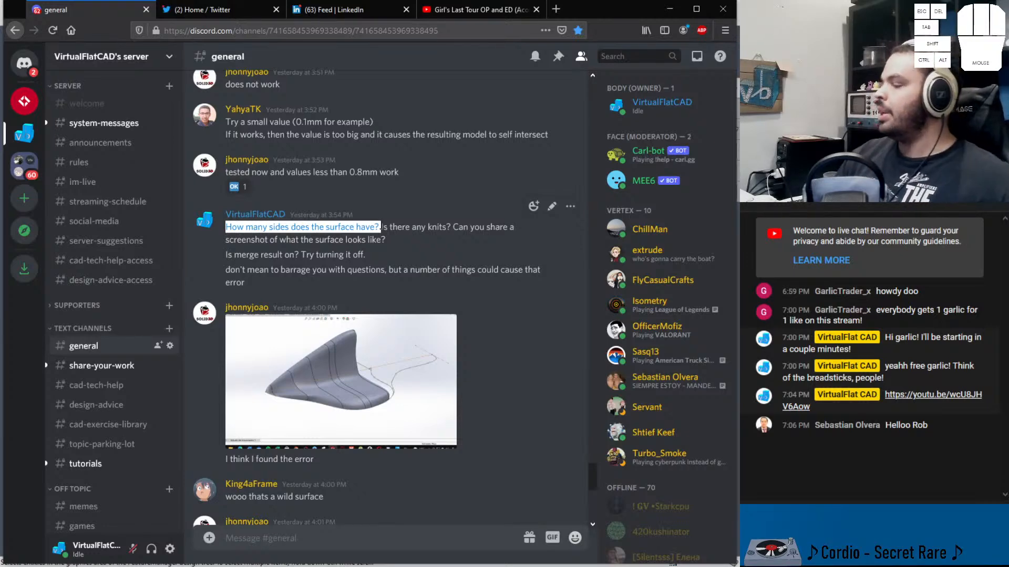
{"action": "left_click", "coordinate": [361, 368]}
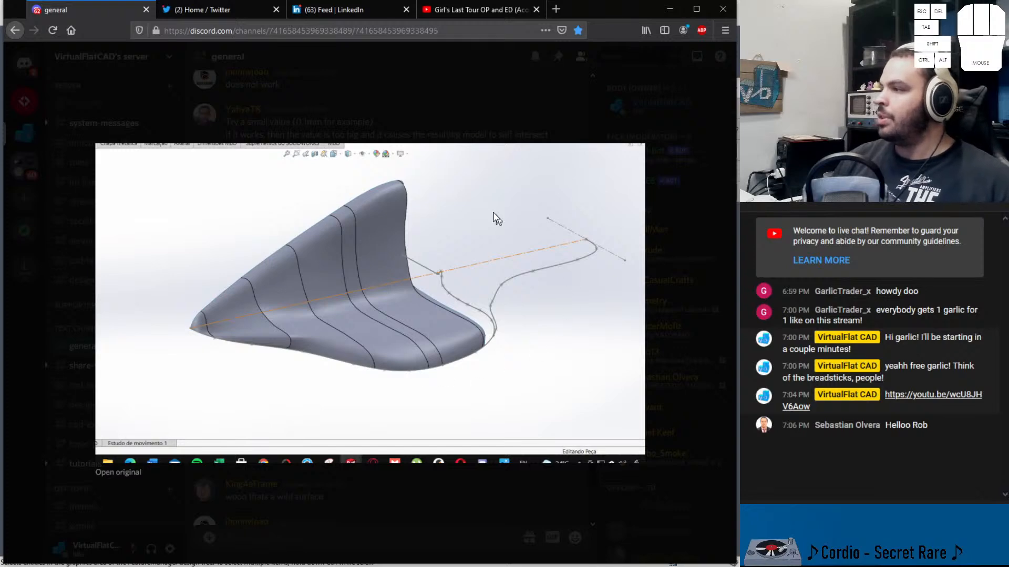
{"action": "left_click", "coordinate": [451, 72]}
Return to the YouTube tab and navigate back to the VirtualFlat CAD channel's videos page
{"action": "left_click", "coordinate": [475, 9]}
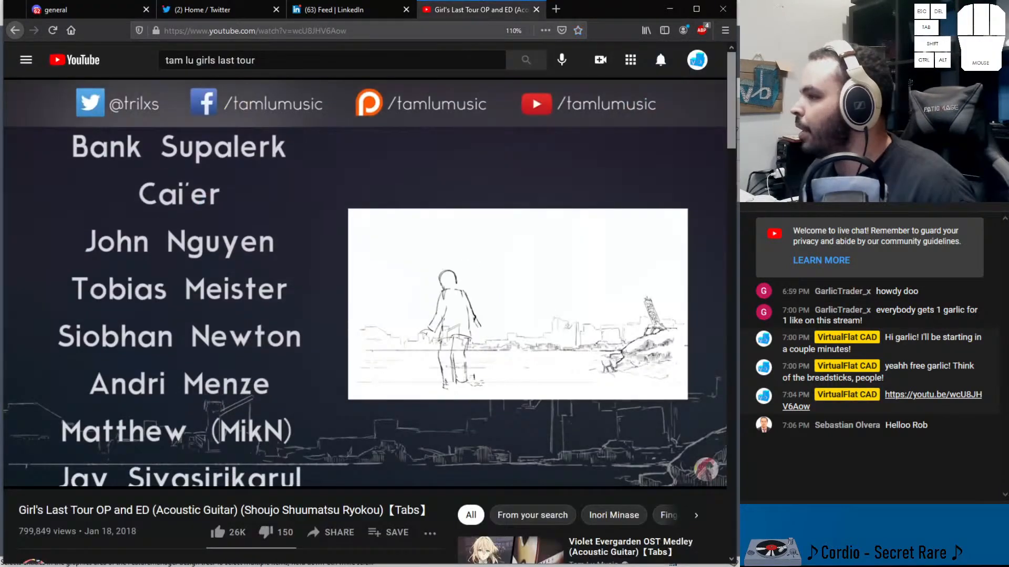
{"action": "left_click", "coordinate": [17, 30]}
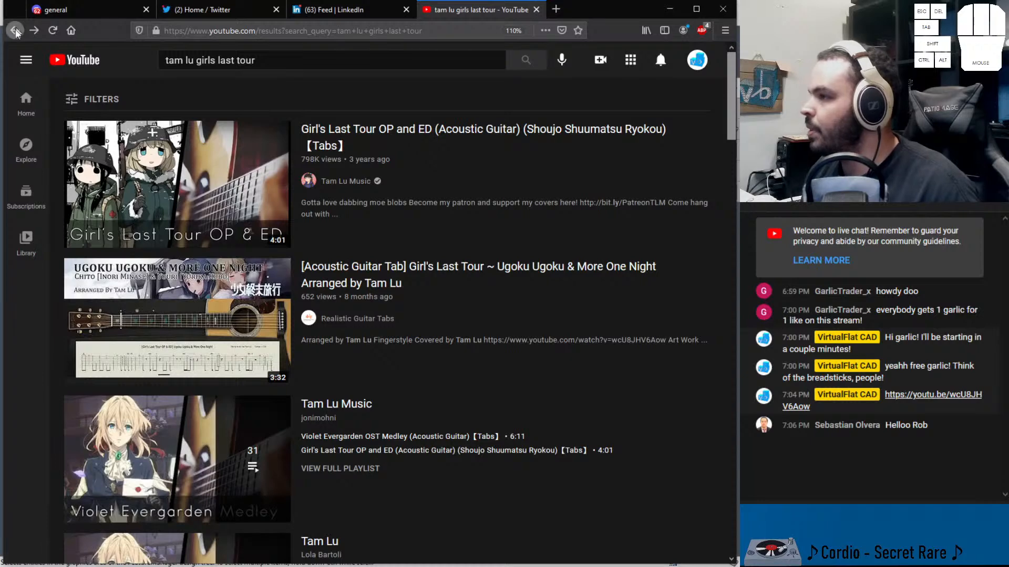
{"action": "left_click", "coordinate": [15, 30]}
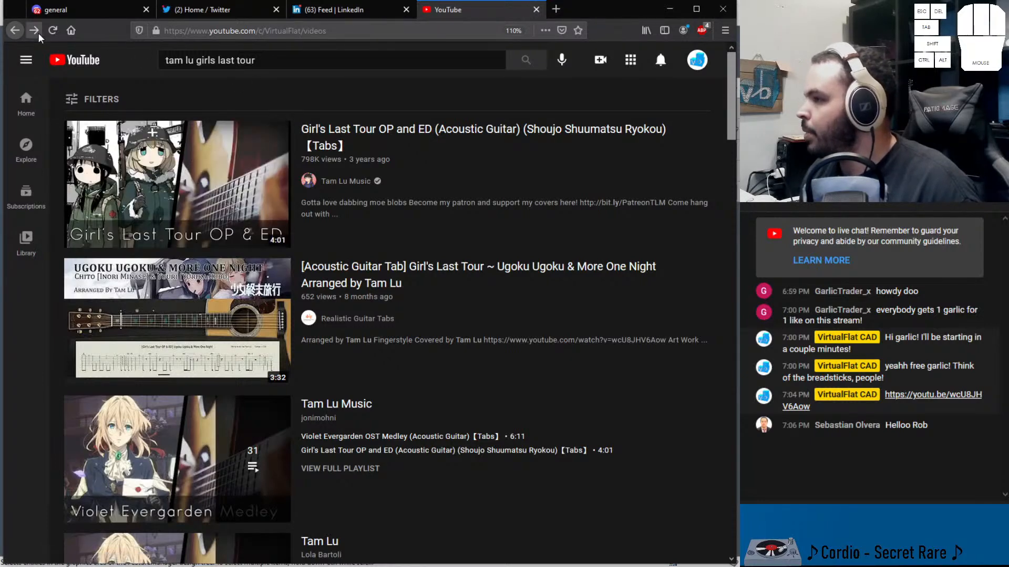
{"action": "left_click", "coordinate": [16, 31]}
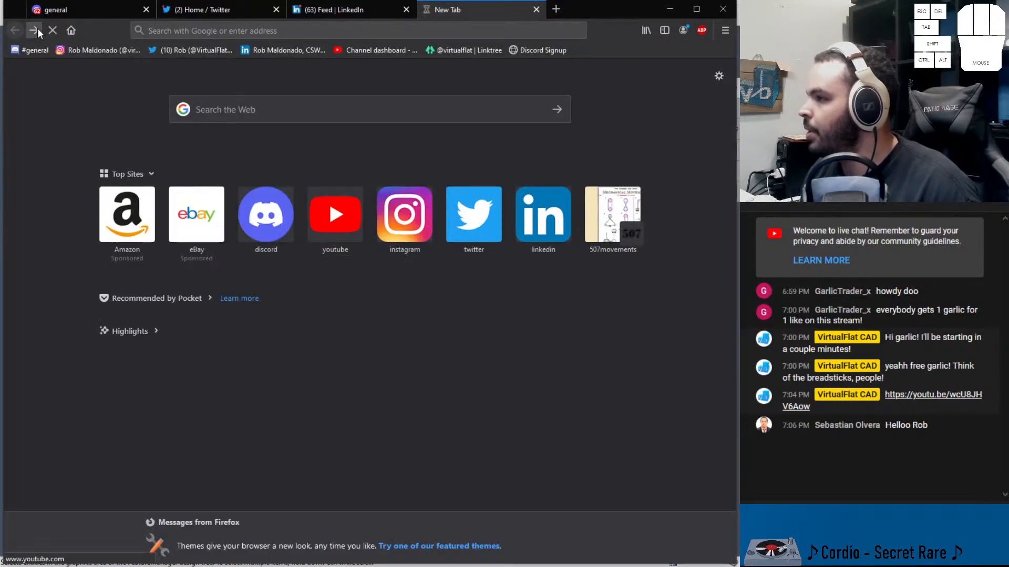
{"action": "left_click", "coordinate": [35, 29]}
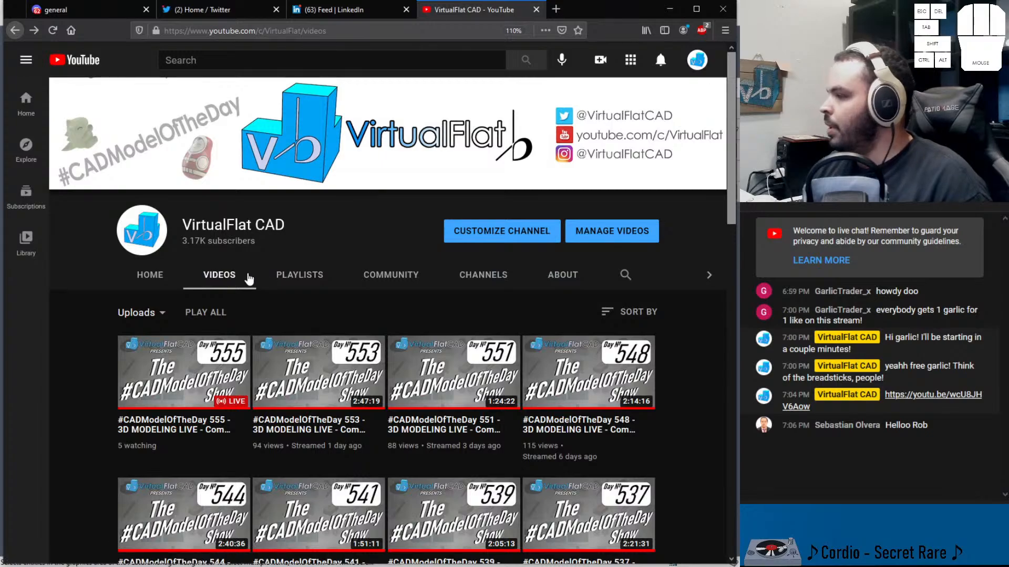
Browse the VirtualFlat CAD channel's uploaded videos
{"action": "scroll", "coordinate": [421, 344], "scroll_direction": "down", "scroll_amount": 15}
{"action": "scroll", "coordinate": [420, 344], "scroll_direction": "down", "scroll_amount": 20}
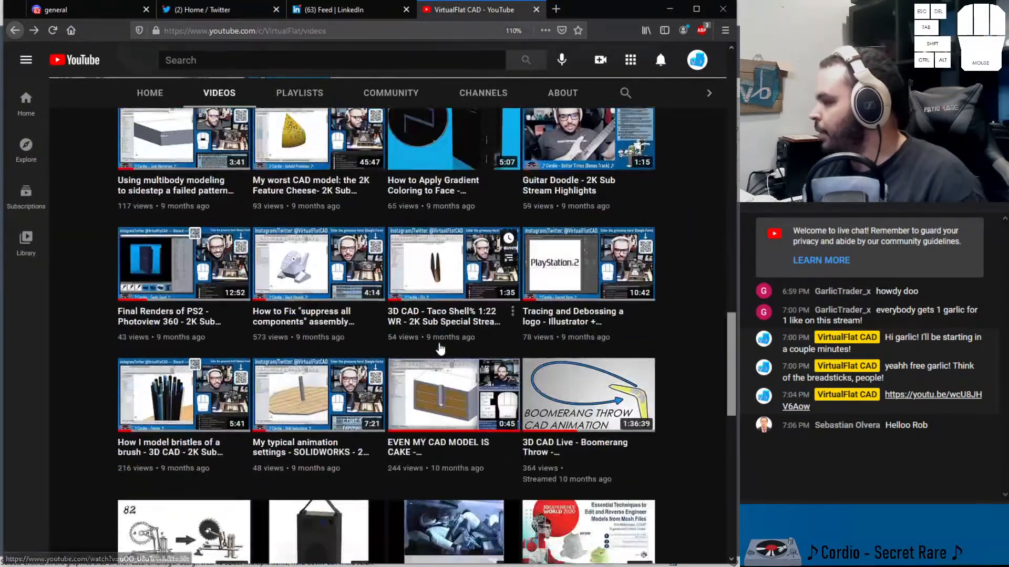
{"action": "scroll", "coordinate": [444, 351], "scroll_direction": "up", "scroll_amount": 6}
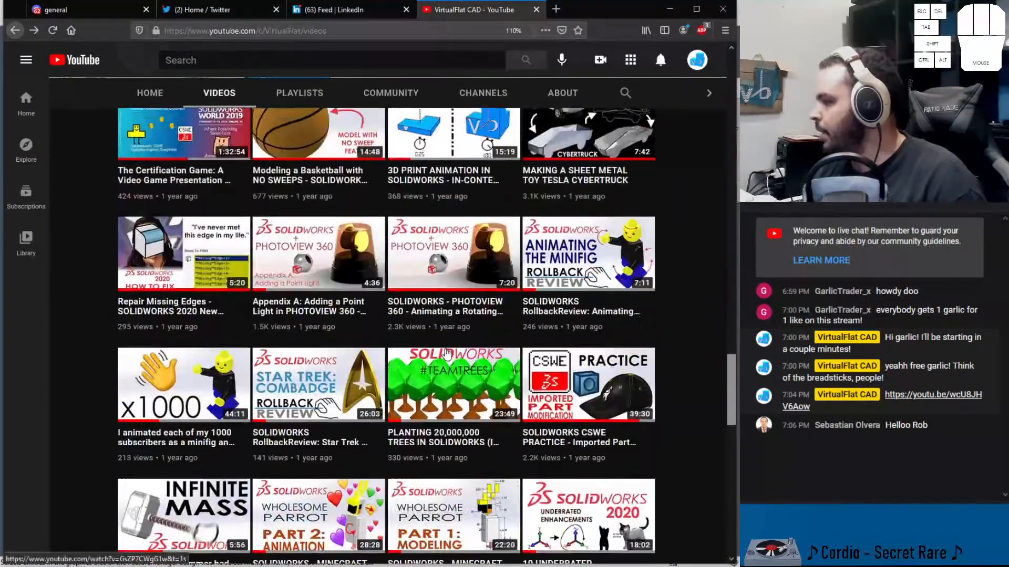
{"action": "scroll", "coordinate": [552, 399], "scroll_direction": "down", "scroll_amount": 10}
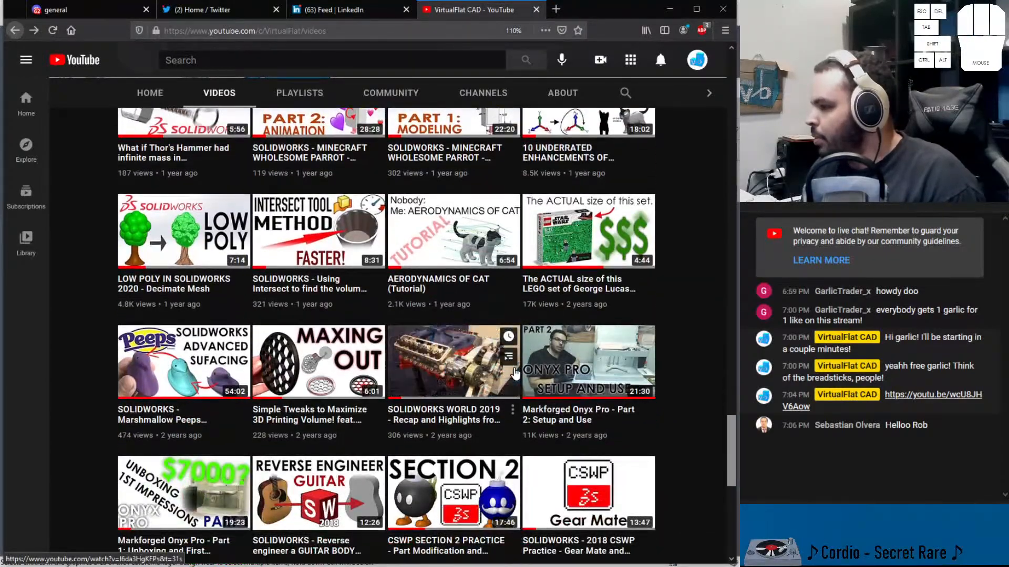
{"action": "scroll", "coordinate": [517, 372], "scroll_direction": "up", "scroll_amount": 7}
{"action": "scroll", "coordinate": [518, 369], "scroll_direction": "up", "scroll_amount": 9}
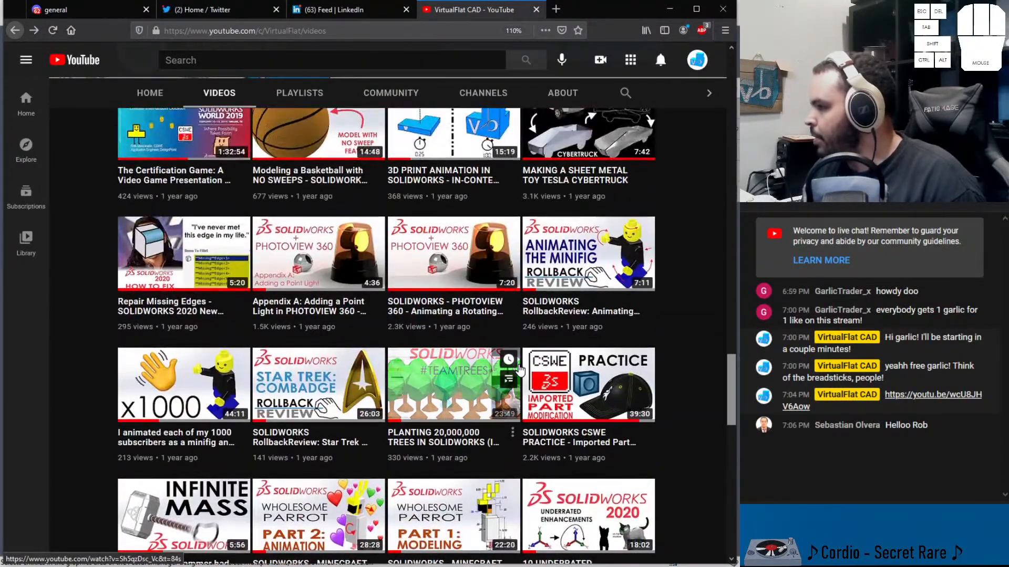
{"action": "scroll", "coordinate": [521, 372], "scroll_direction": "up", "scroll_amount": 4}
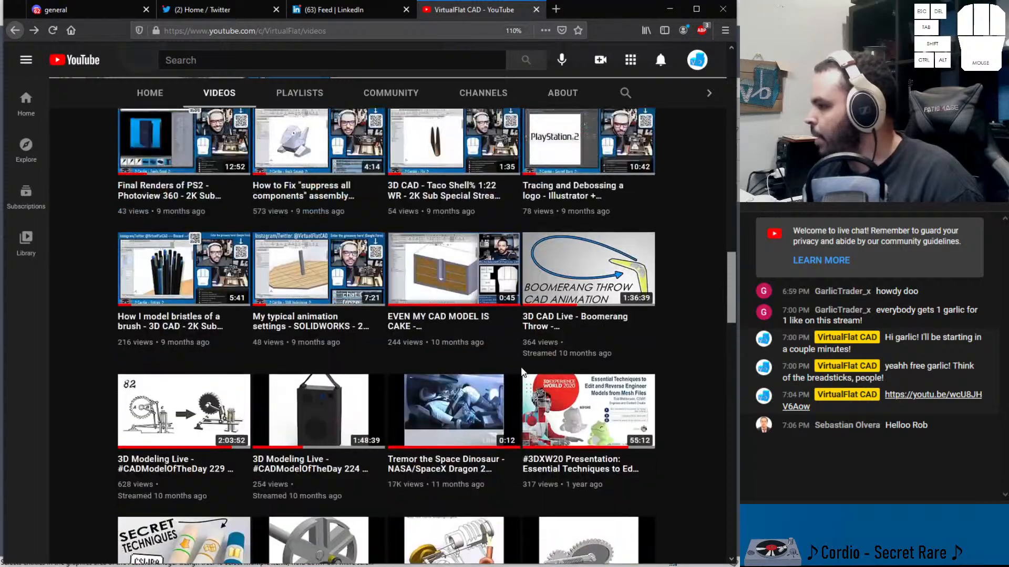
{"action": "scroll", "coordinate": [521, 372], "scroll_direction": "up", "scroll_amount": 10}
{"action": "scroll", "coordinate": [530, 294], "scroll_direction": "down", "scroll_amount": 12}
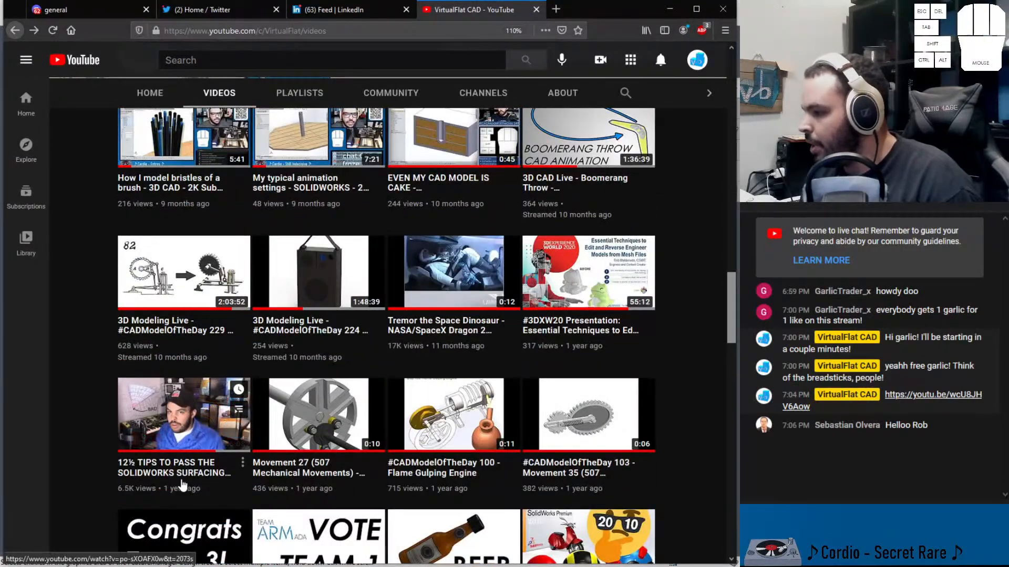
Copy the link of the '12½ TIPS TO PASS THE SOLIDWORKS SURFACING EXAM' video and open that video in a new tab
{"action": "right_click", "coordinate": [185, 477]}
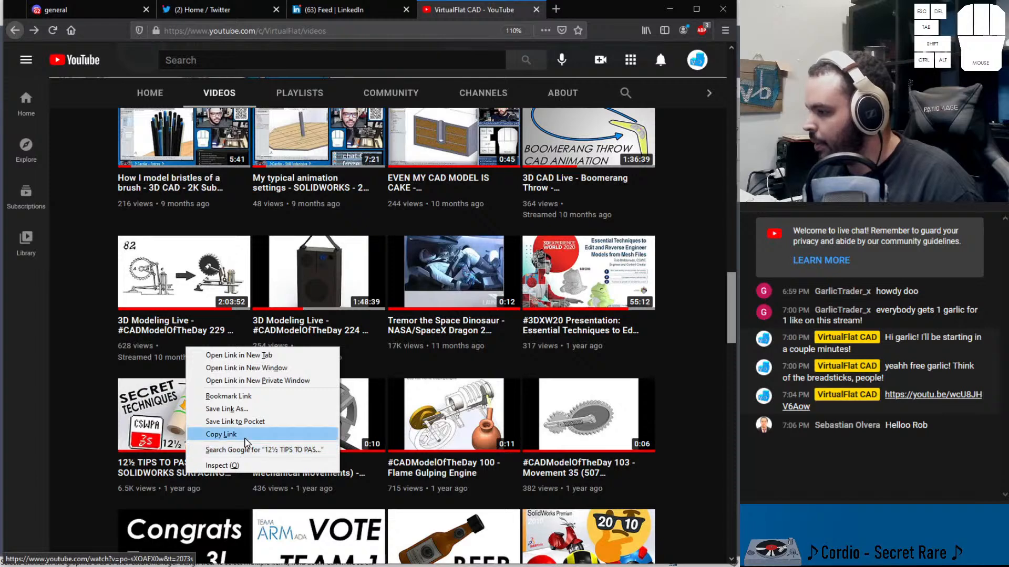
{"action": "left_click", "coordinate": [245, 437]}
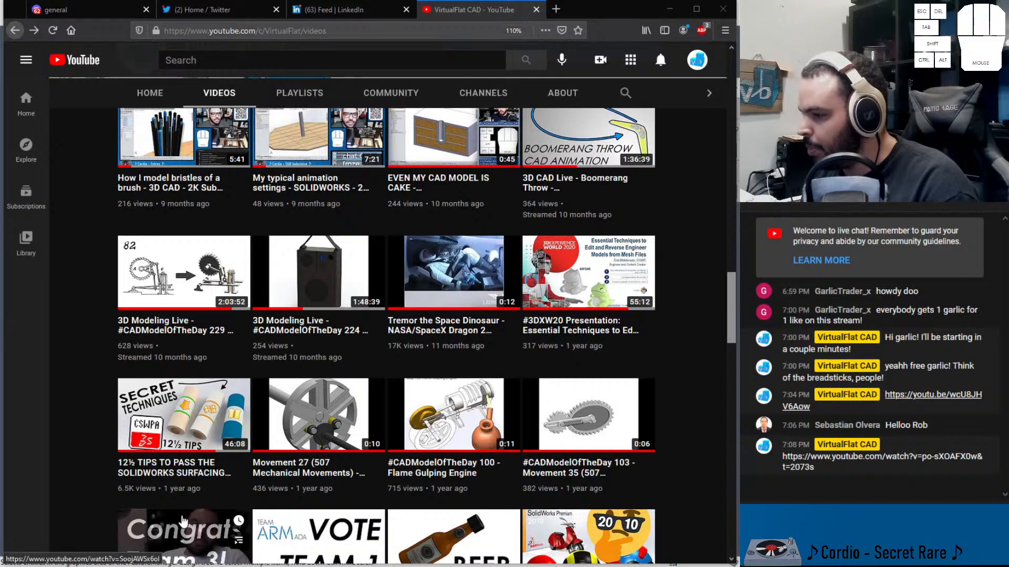
{"action": "middle_click", "coordinate": [204, 478]}
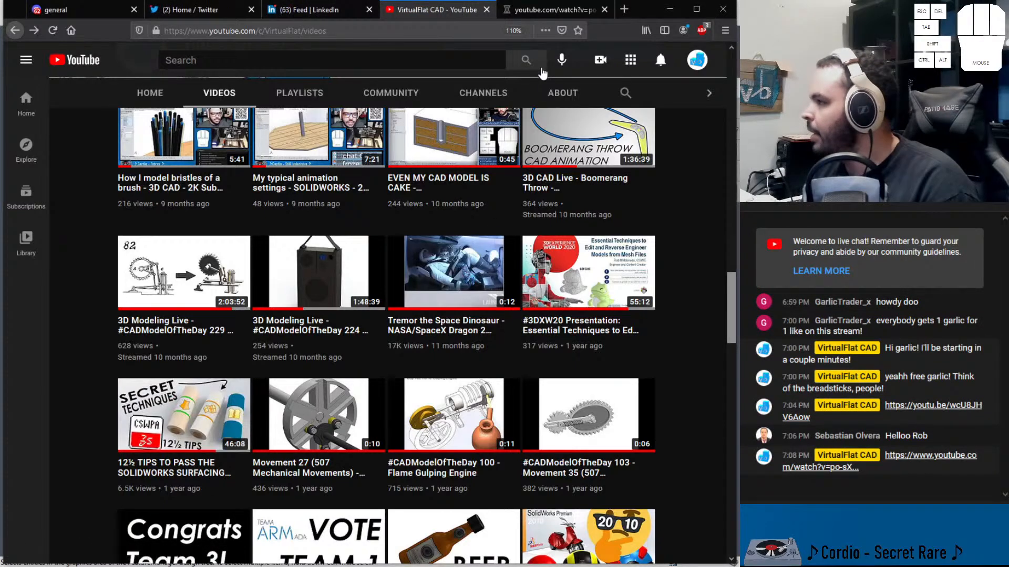
{"action": "left_click", "coordinate": [547, 14]}
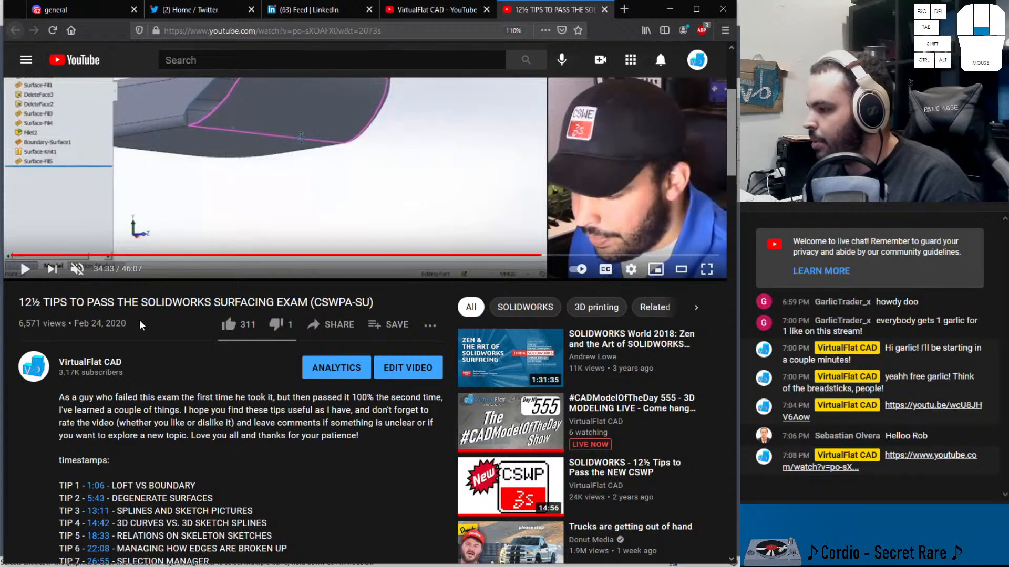
Jump to the Tip 2 degenerate surfaces timestamp at 5:43 in the video and pause playback
{"action": "scroll", "coordinate": [119, 326], "scroll_direction": "down", "scroll_amount": 4}
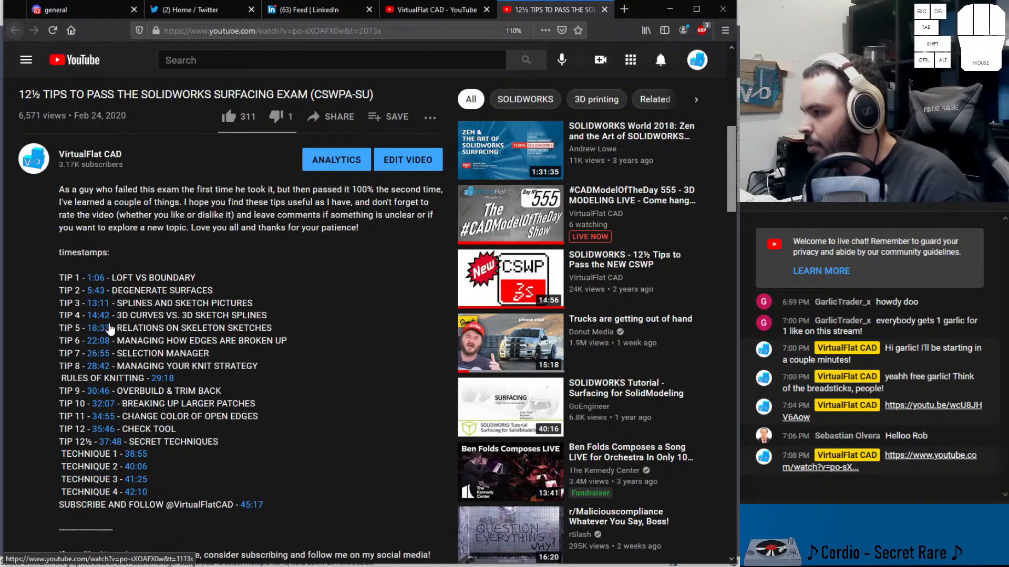
{"action": "left_click", "coordinate": [100, 292]}
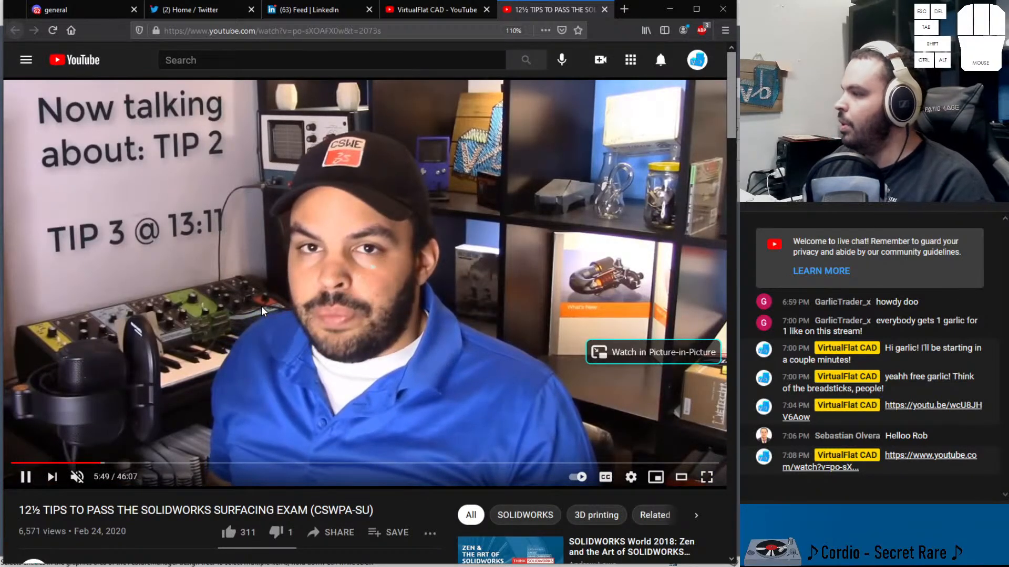
{"action": "key", "text": "Right"}
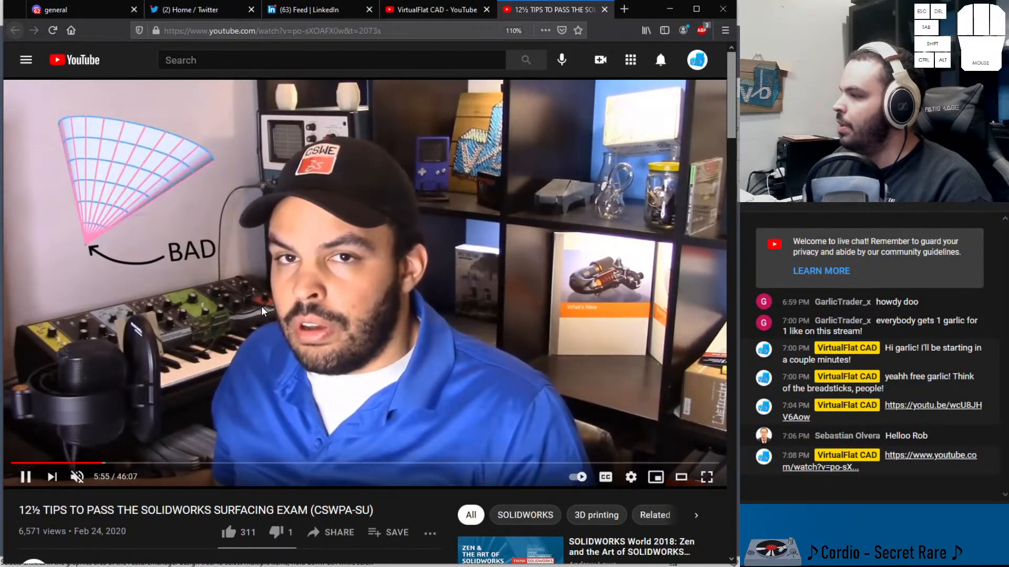
{"action": "key", "text": "space"}
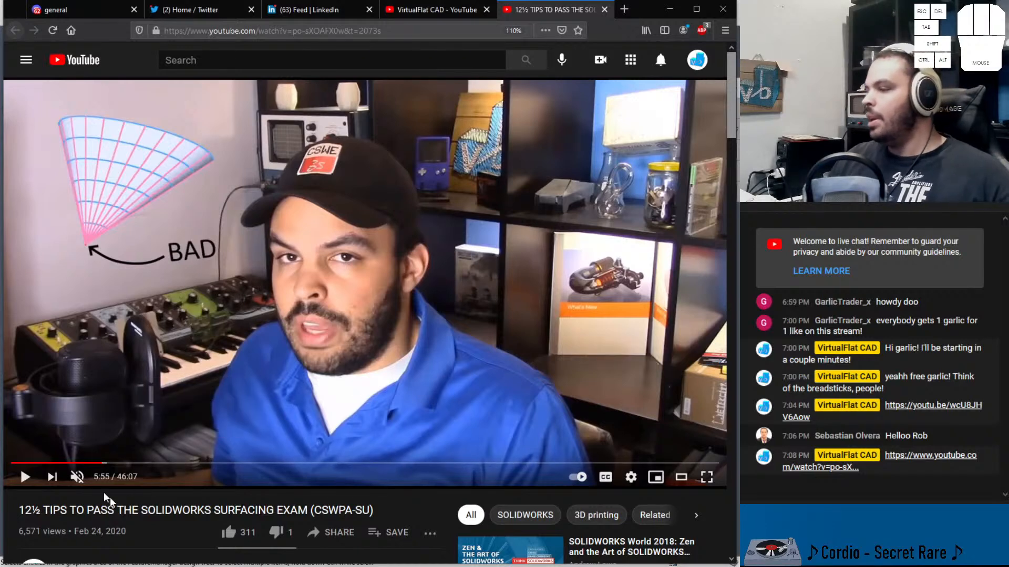
Switch back to the Discord general channel and read through the surface-thickening troubleshooting replies
{"action": "left_click", "coordinate": [422, 18]}
{"action": "left_click", "coordinate": [98, 18]}
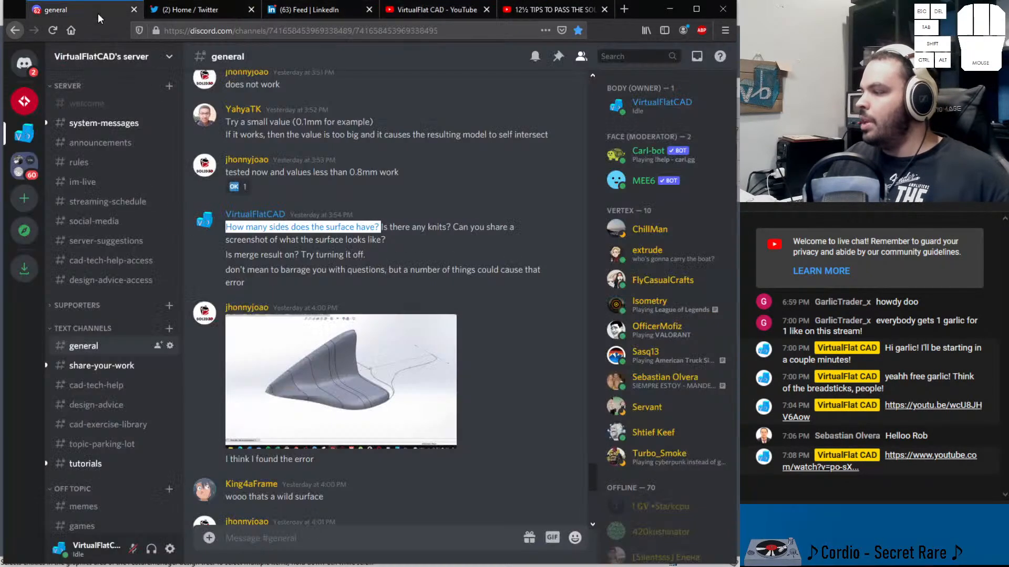
{"action": "scroll", "coordinate": [294, 229], "scroll_direction": "down", "scroll_amount": 2}
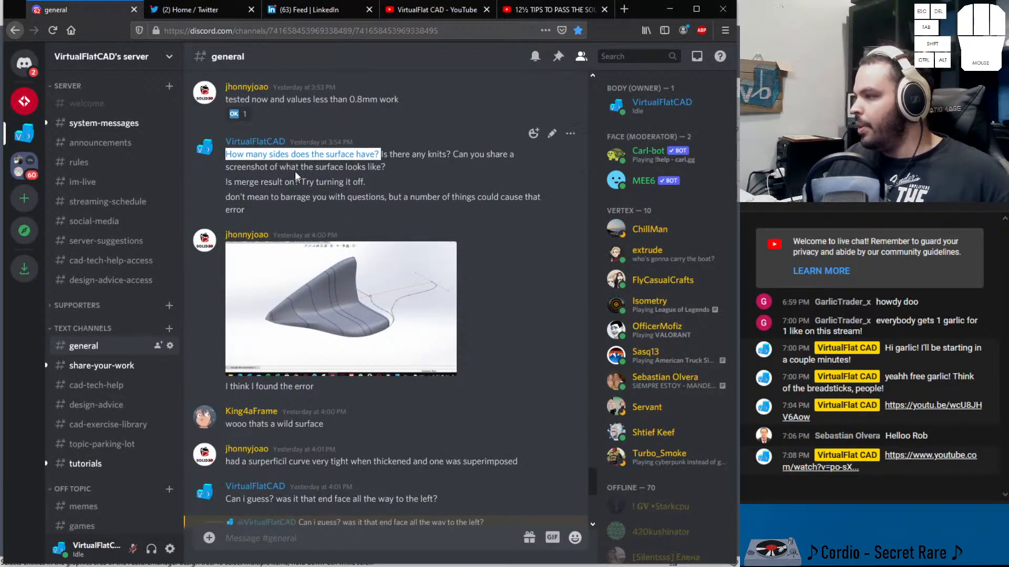
{"action": "left_click_drag", "start_coordinate": [255, 167], "coordinate": [365, 167]}
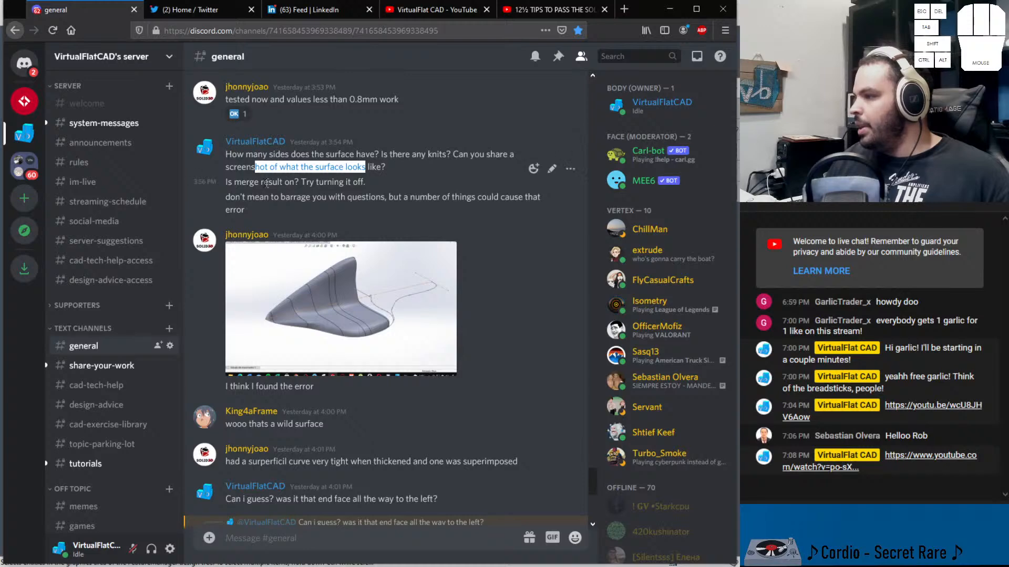
{"action": "left_click_drag", "start_coordinate": [224, 183], "coordinate": [299, 182]}
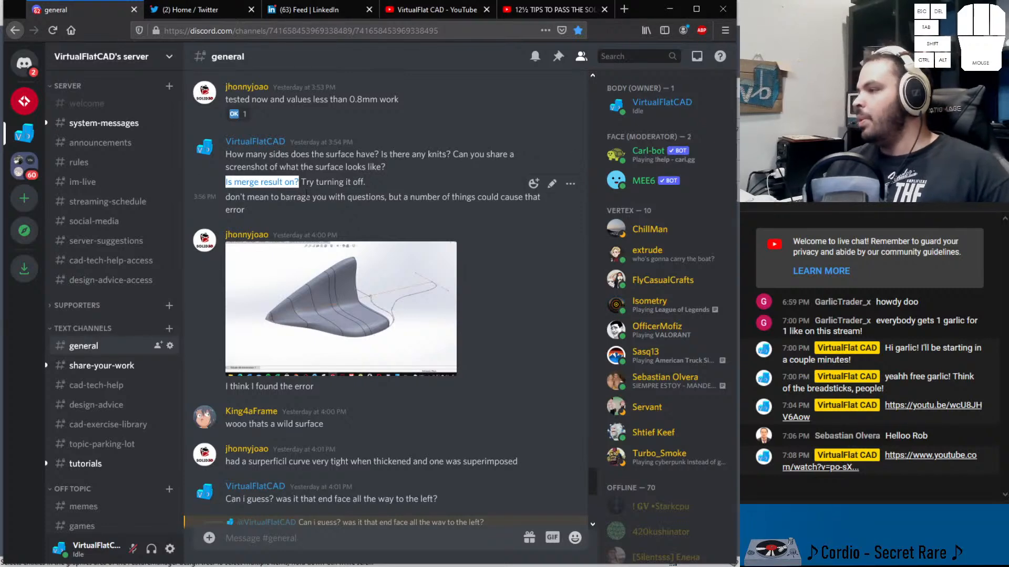
{"action": "left_click", "coordinate": [353, 288]}
{"action": "left_click", "coordinate": [405, 490]}
{"action": "left_click", "coordinate": [305, 413]}
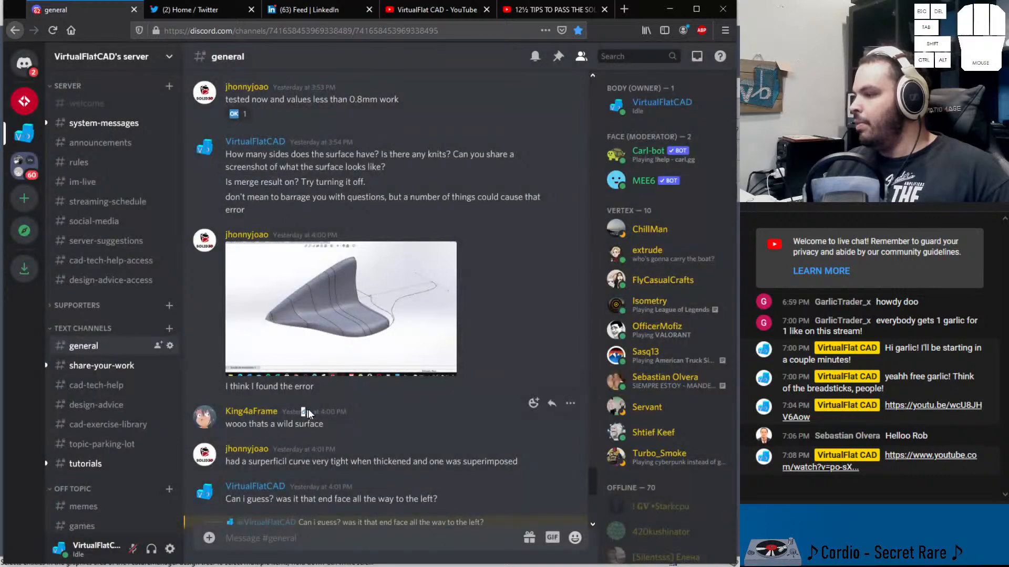
{"action": "left_click_drag", "start_coordinate": [314, 387], "coordinate": [252, 387]}
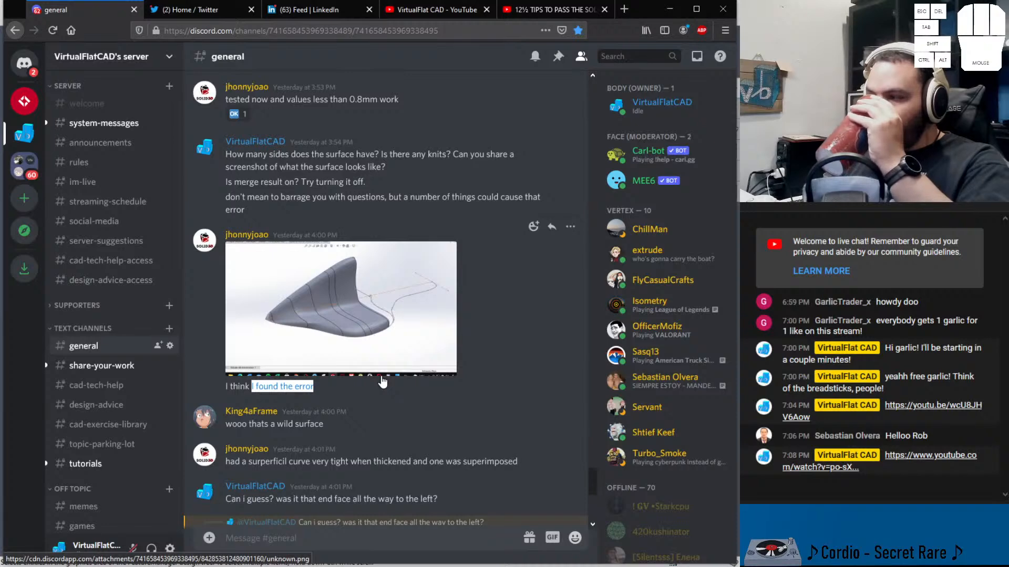
View the thickening-inwards model screenshot enlarged and read the remaining replies in the thread
{"action": "scroll", "coordinate": [380, 383], "scroll_direction": "down", "scroll_amount": 5}
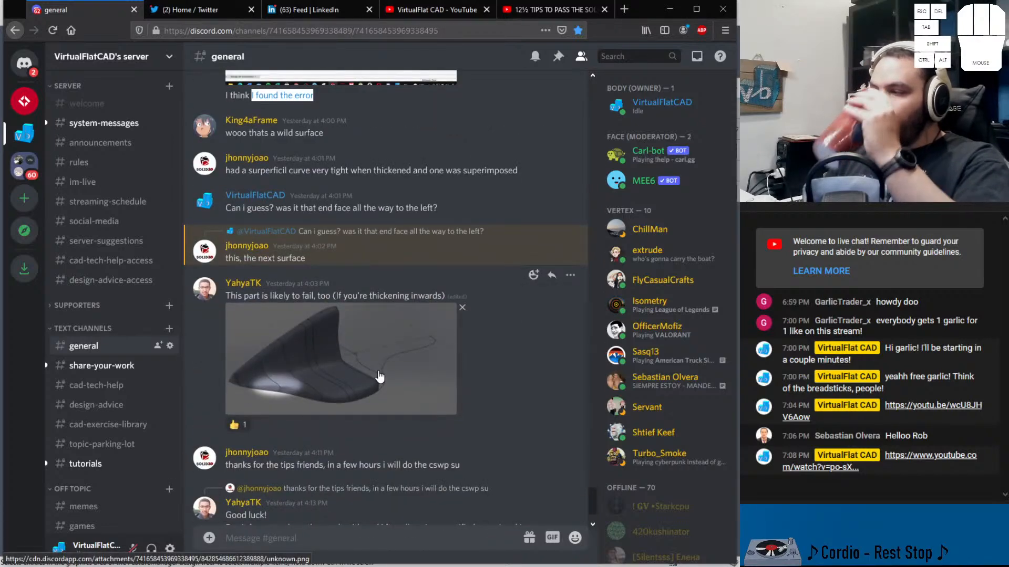
{"action": "left_click", "coordinate": [336, 345]}
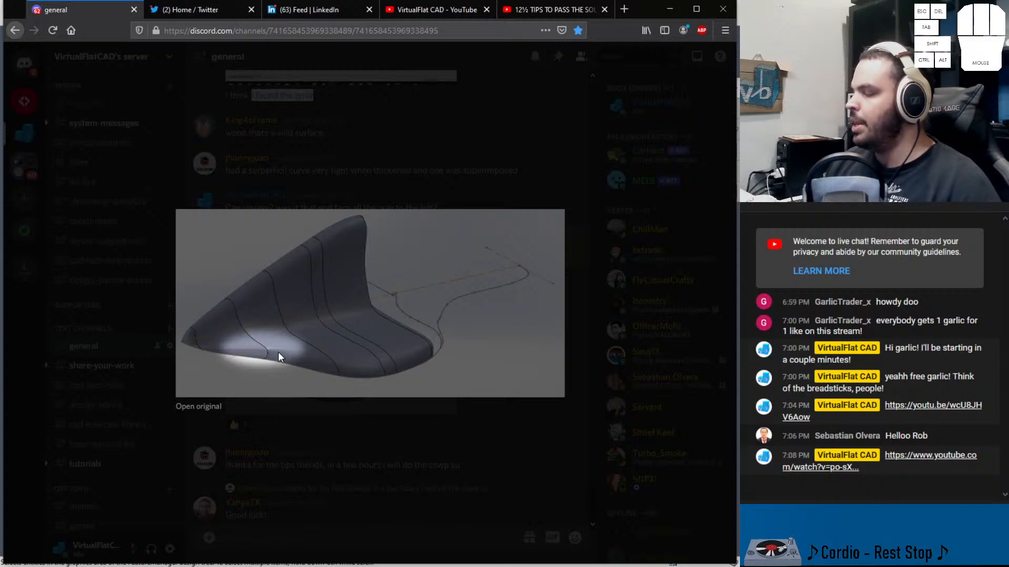
{"action": "left_click", "coordinate": [313, 416]}
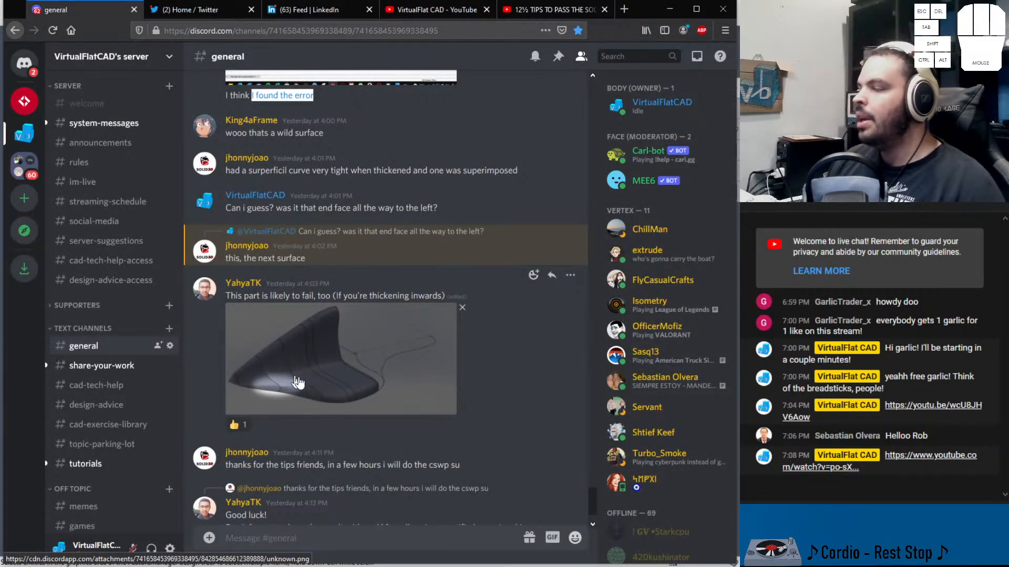
{"action": "left_click", "coordinate": [288, 385]}
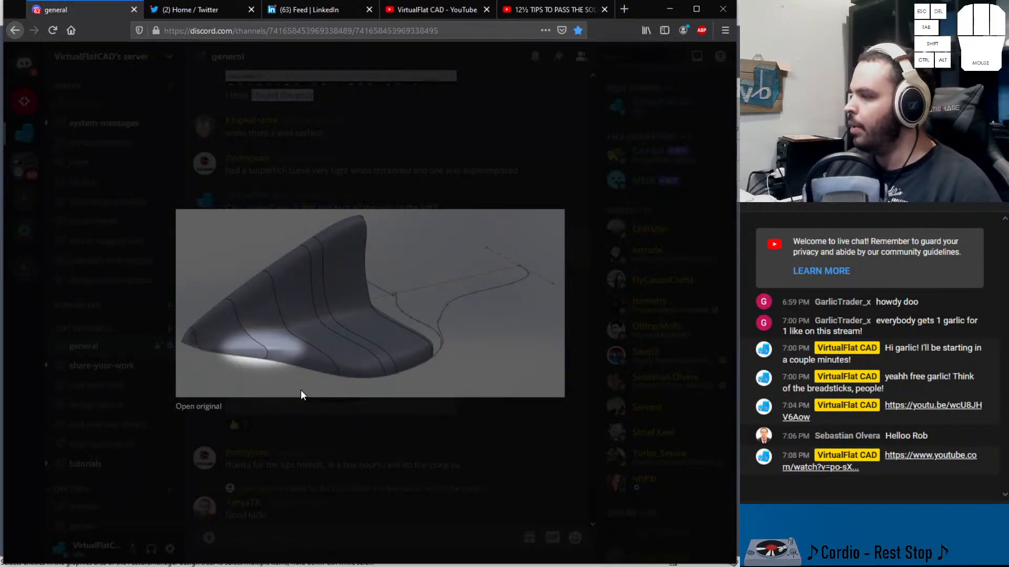
{"action": "left_click", "coordinate": [323, 430]}
{"action": "scroll", "coordinate": [325, 431], "scroll_direction": "down", "scroll_amount": 2}
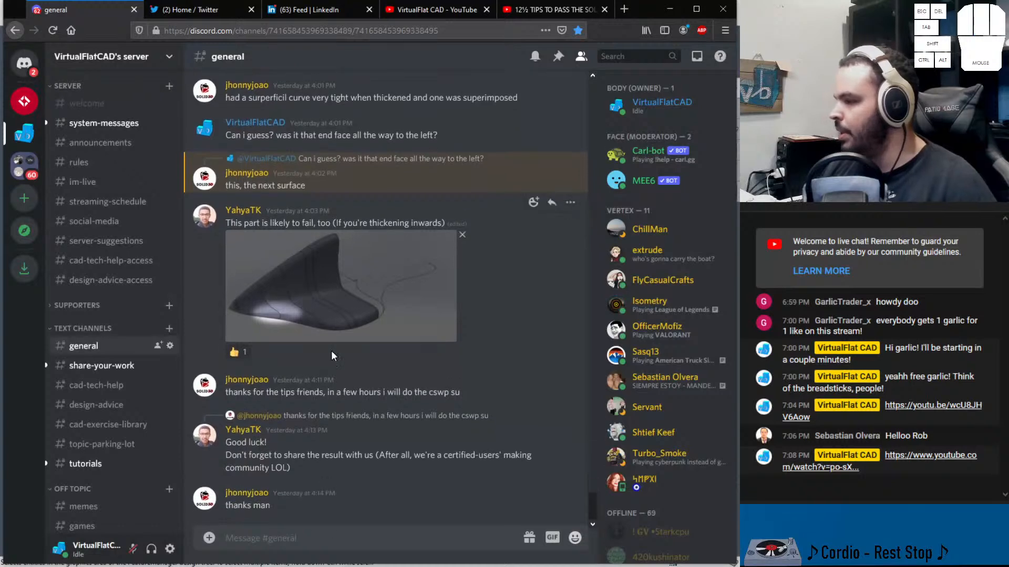
{"action": "left_click_drag", "start_coordinate": [226, 392], "coordinate": [474, 396]}
{"action": "left_click_drag", "start_coordinate": [381, 392], "coordinate": [467, 404]}
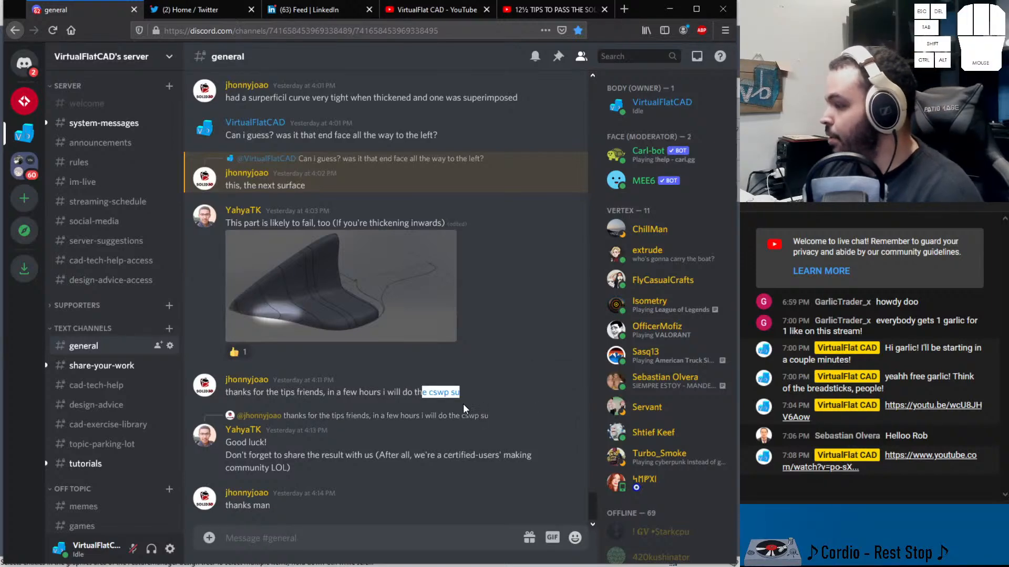
Open the share-your-work channel and view the posted Advanced Surfacing certificate image enlarged
{"action": "left_click", "coordinate": [102, 366]}
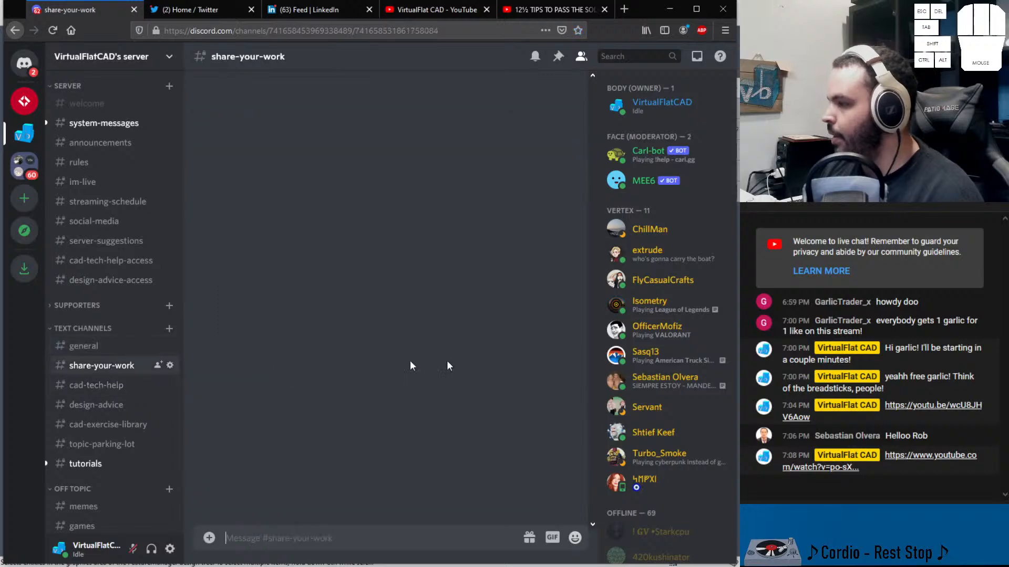
{"action": "scroll", "coordinate": [411, 274], "scroll_direction": "up", "scroll_amount": 10}
{"action": "scroll", "coordinate": [412, 272], "scroll_direction": "down", "scroll_amount": 3}
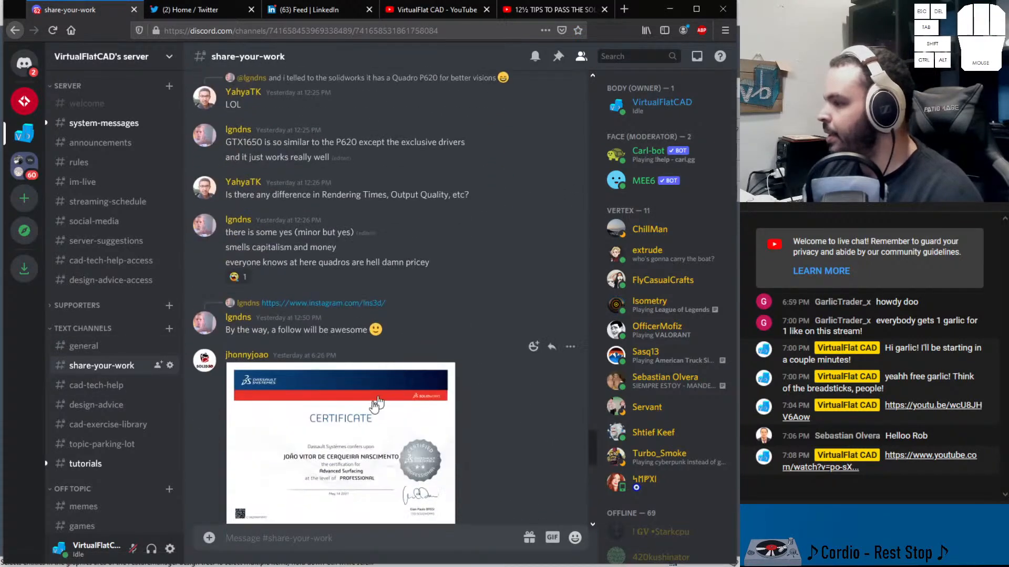
{"action": "left_click", "coordinate": [334, 420]}
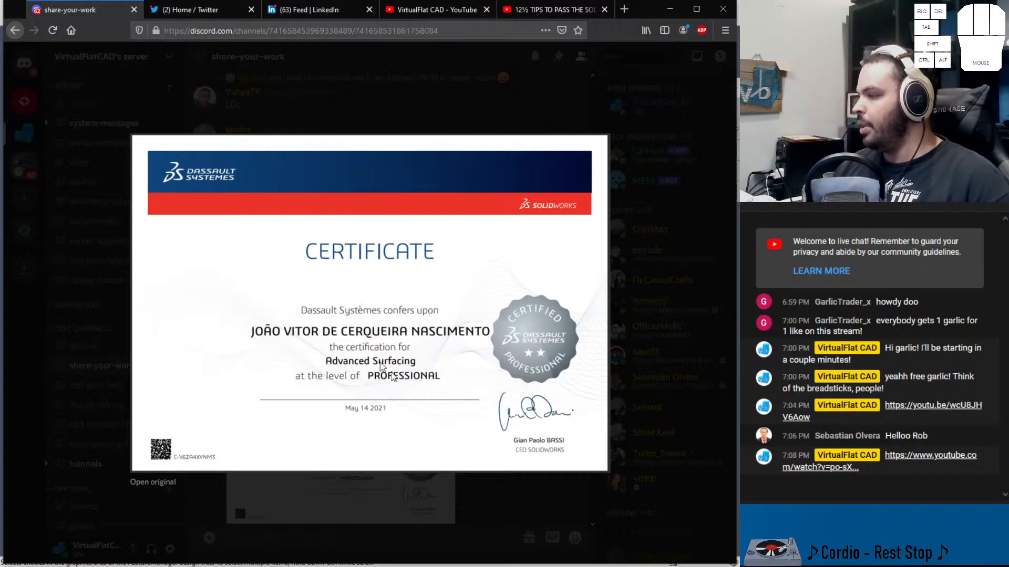
{"action": "left_click", "coordinate": [495, 492]}
{"action": "scroll", "coordinate": [315, 221], "scroll_direction": "down", "scroll_amount": 4}
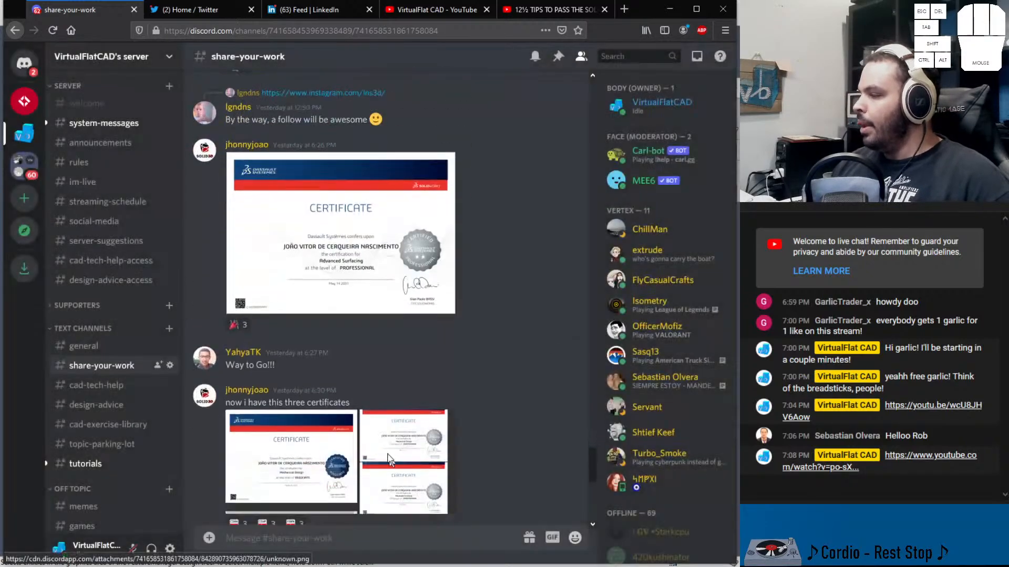
{"action": "left_click", "coordinate": [315, 221]}
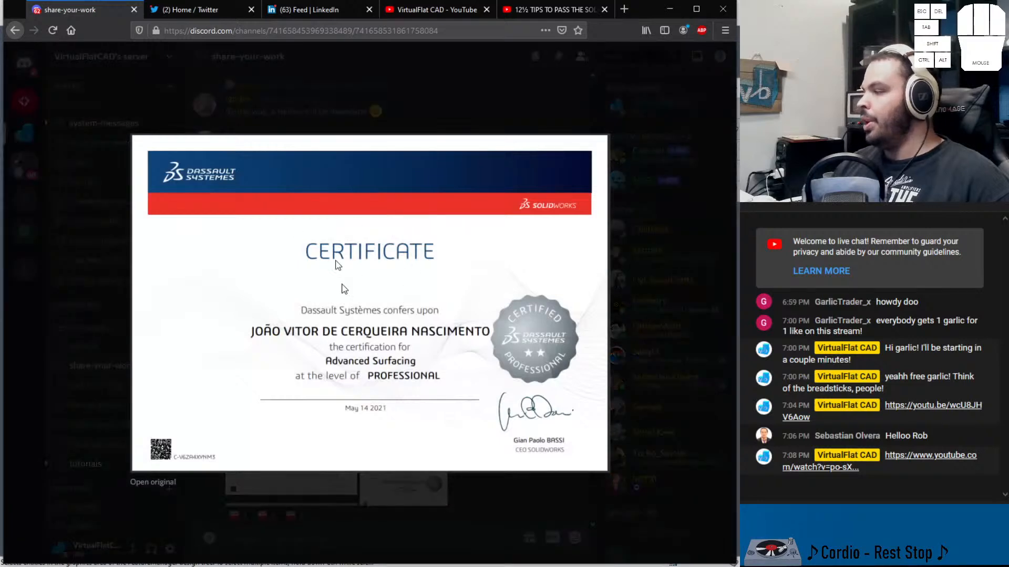
{"action": "key", "text": "Escape"}
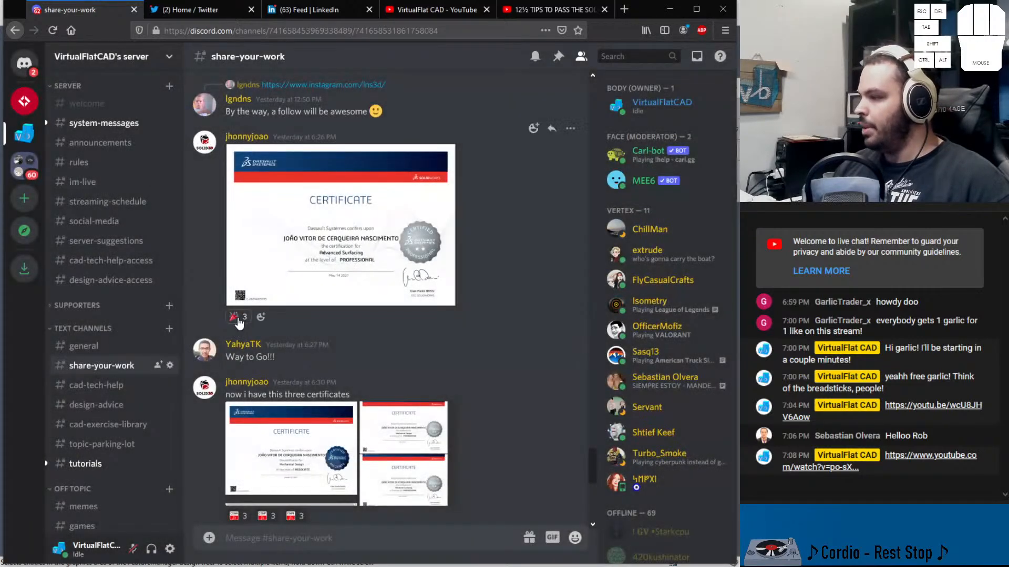
Add a reaction to the certificate post and view the three-certificates image enlarged
{"action": "left_click", "coordinate": [238, 317]}
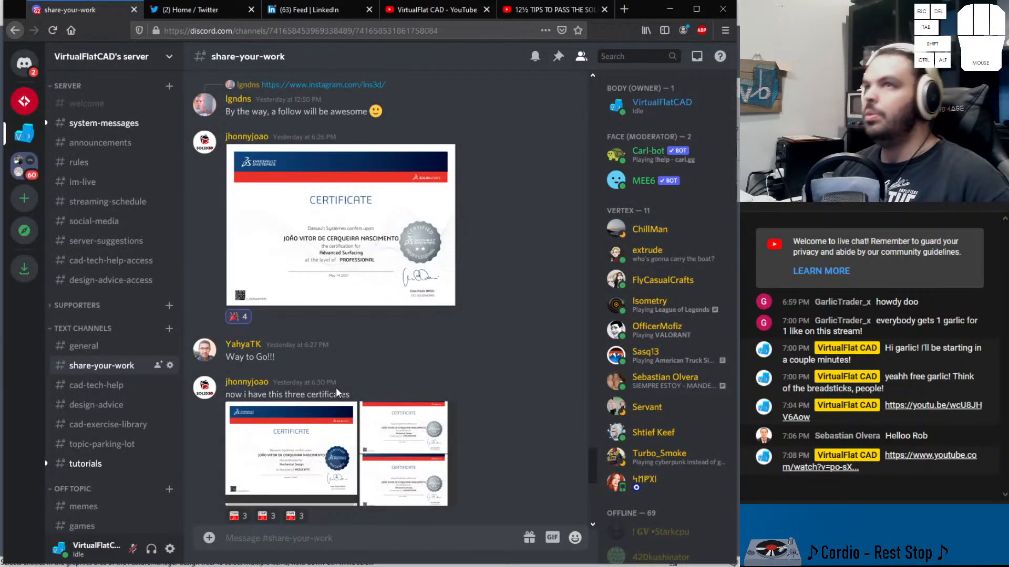
{"action": "scroll", "coordinate": [254, 376], "scroll_direction": "down", "scroll_amount": 4}
{"action": "left_click", "coordinate": [257, 377]}
{"action": "left_click", "coordinate": [294, 226]}
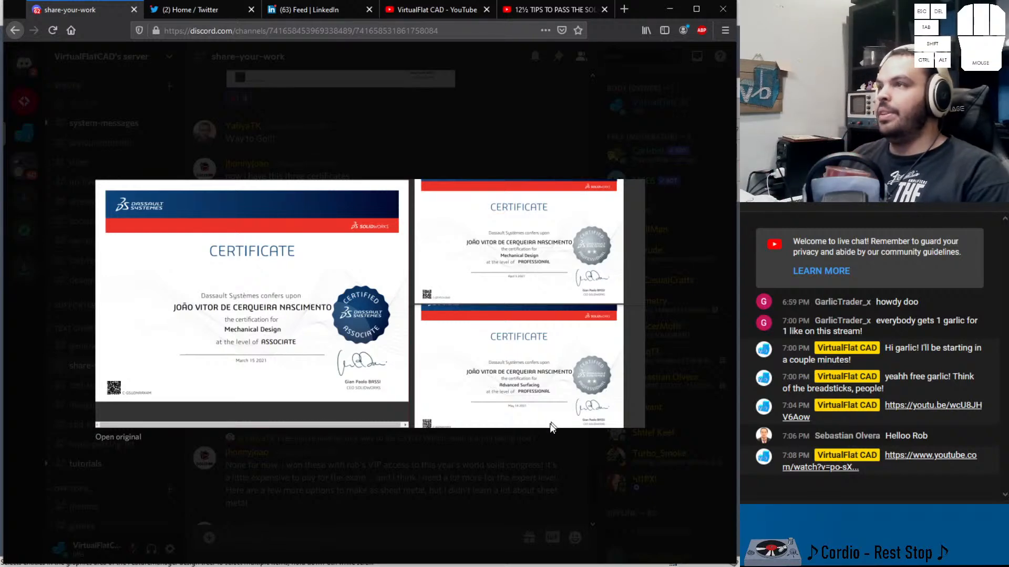
{"action": "left_click", "coordinate": [450, 488]}
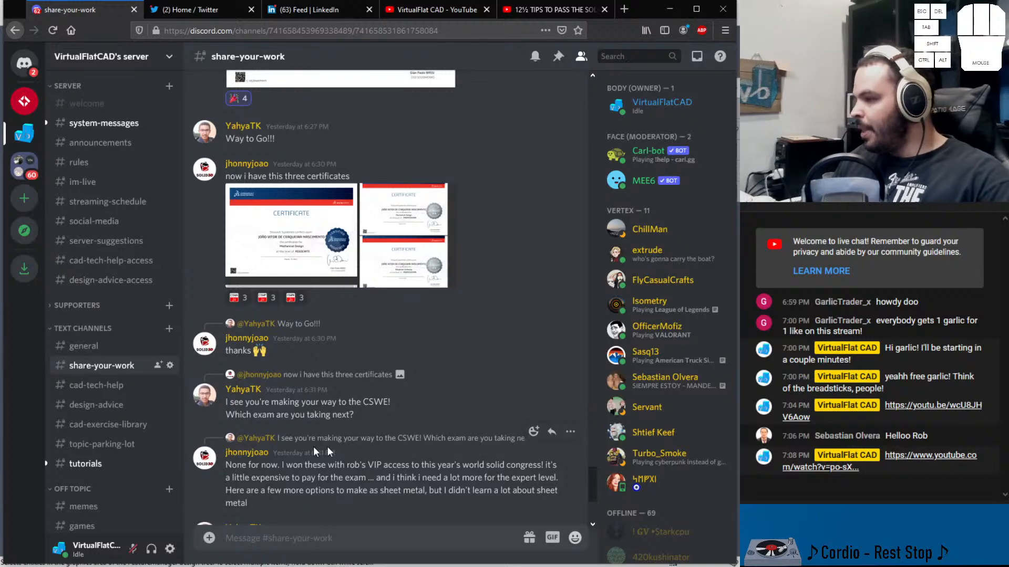
Read the follow-up conversation about which CSWE exams to take next
{"action": "scroll", "coordinate": [430, 449], "scroll_direction": "down", "scroll_amount": 2}
{"action": "left_click_drag", "start_coordinate": [230, 330], "coordinate": [395, 329]}
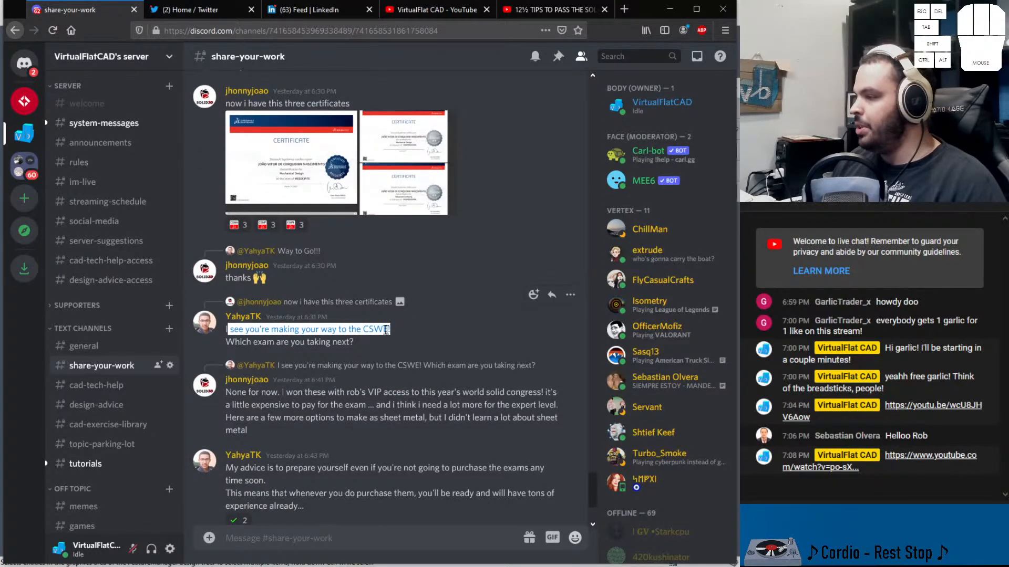
{"action": "scroll", "coordinate": [294, 387], "scroll_direction": "down", "scroll_amount": 1}
{"action": "scroll", "coordinate": [294, 388], "scroll_direction": "down", "scroll_amount": 2}
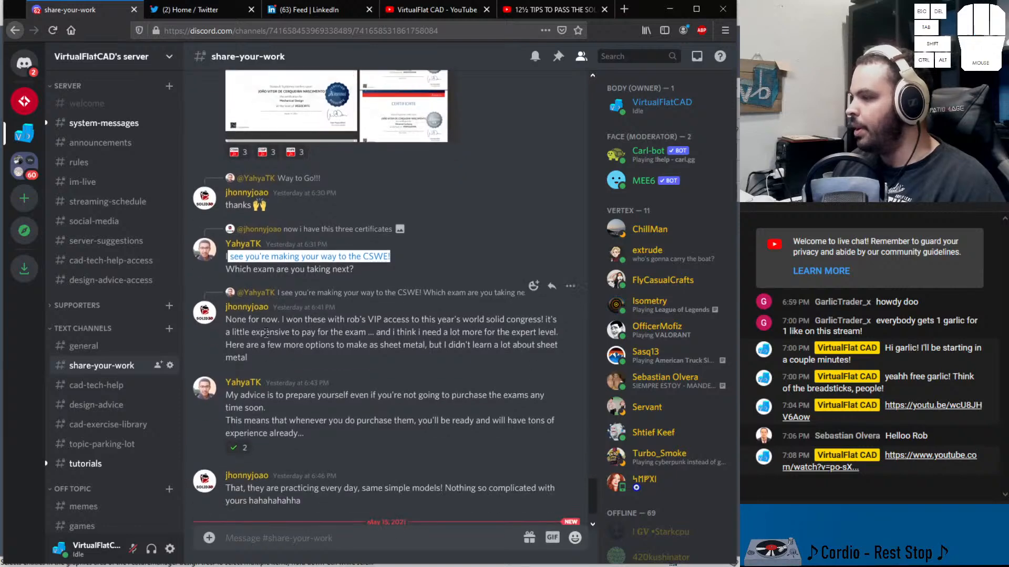
{"action": "left_click_drag", "start_coordinate": [236, 320], "coordinate": [546, 321]}
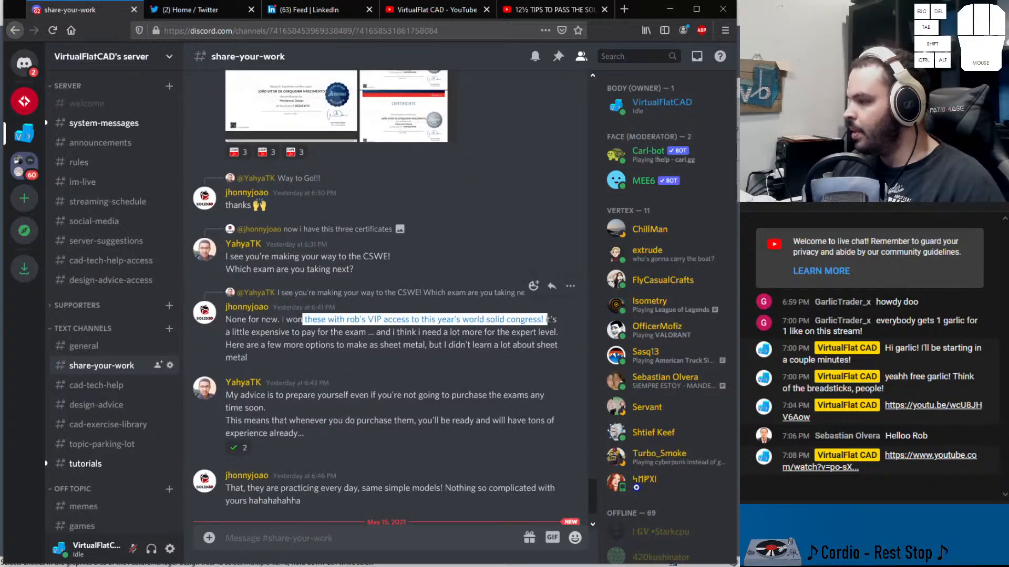
{"action": "left_click_drag", "start_coordinate": [226, 332], "coordinate": [558, 344]}
{"action": "left_click", "coordinate": [493, 345]}
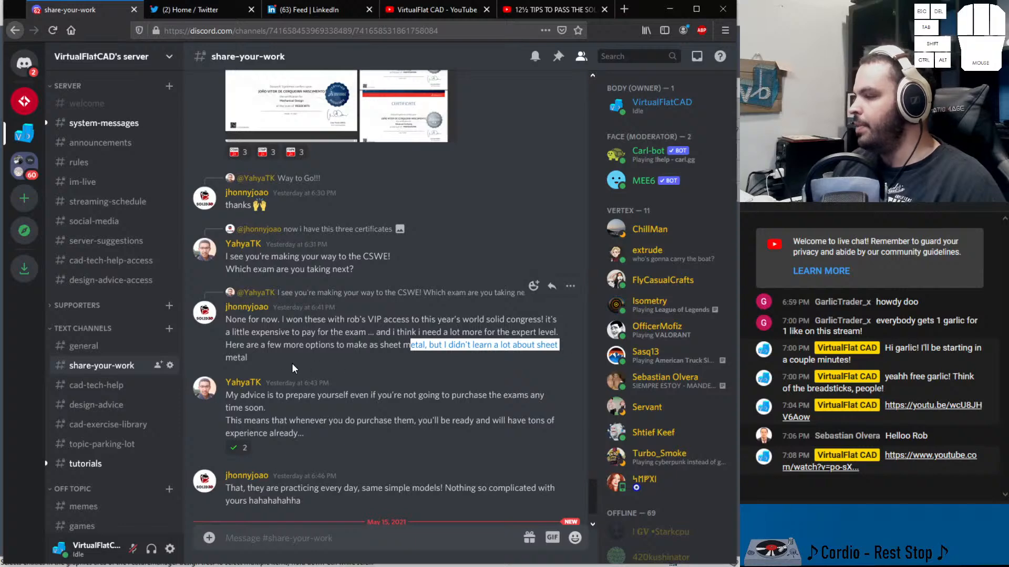
{"action": "left_click_drag", "start_coordinate": [225, 356], "coordinate": [269, 357]}
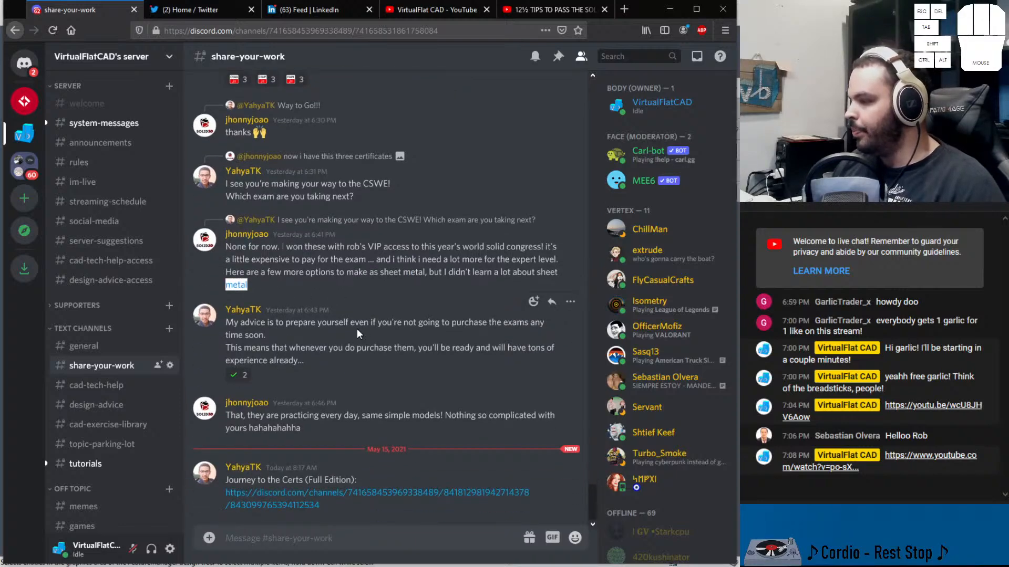
Open the 'Journey to the Certs (Full Edition)' link in a new tab and switch to it
{"action": "middle_click", "coordinate": [271, 499]}
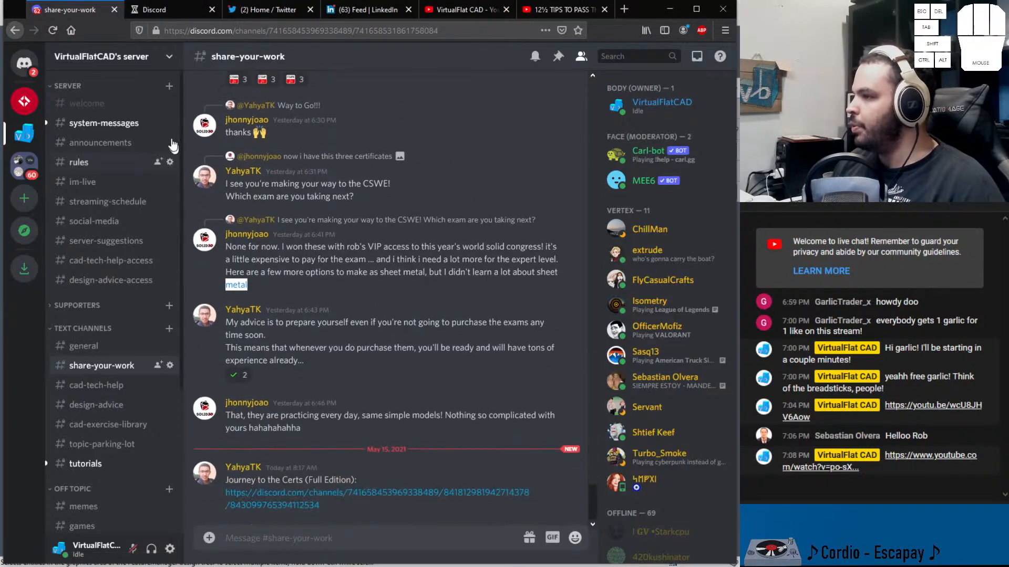
{"action": "left_click", "coordinate": [172, 12]}
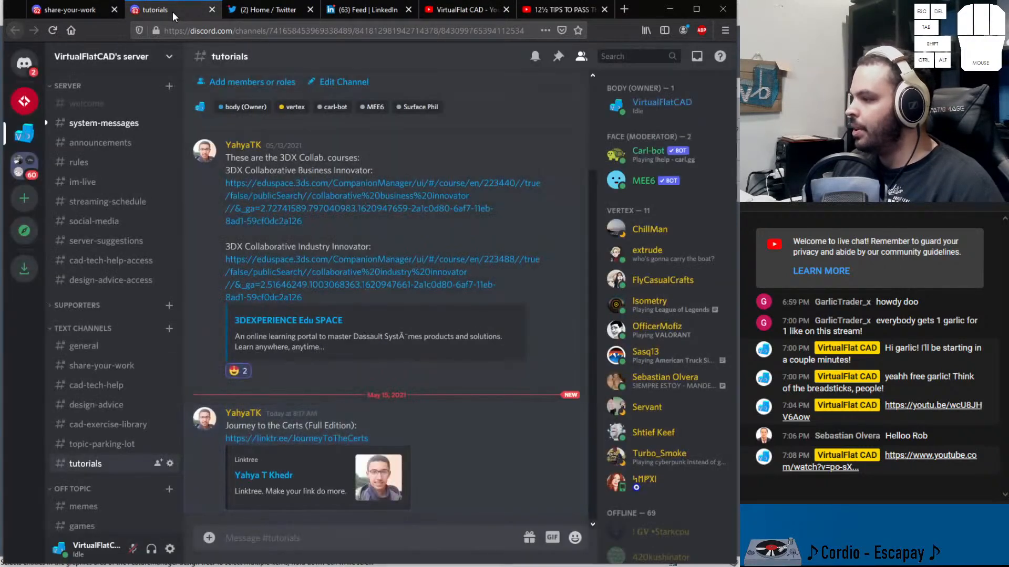
Open the Journey to the Certs Linktree link and scroll through its list of certification write-ups
{"action": "left_click", "coordinate": [297, 439]}
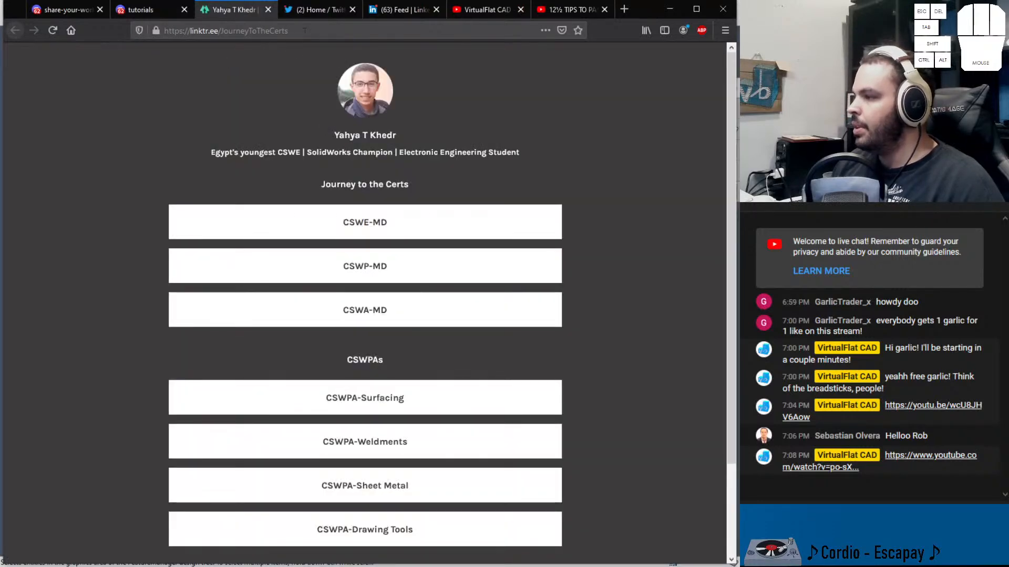
{"action": "left_click", "coordinate": [191, 31]}
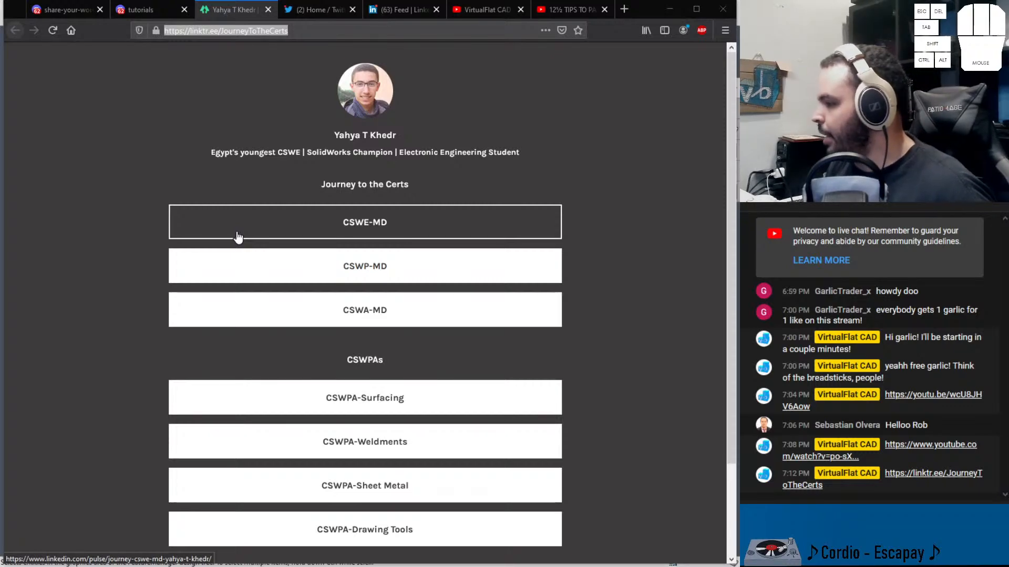
{"action": "scroll", "coordinate": [313, 292], "scroll_direction": "down", "scroll_amount": 2}
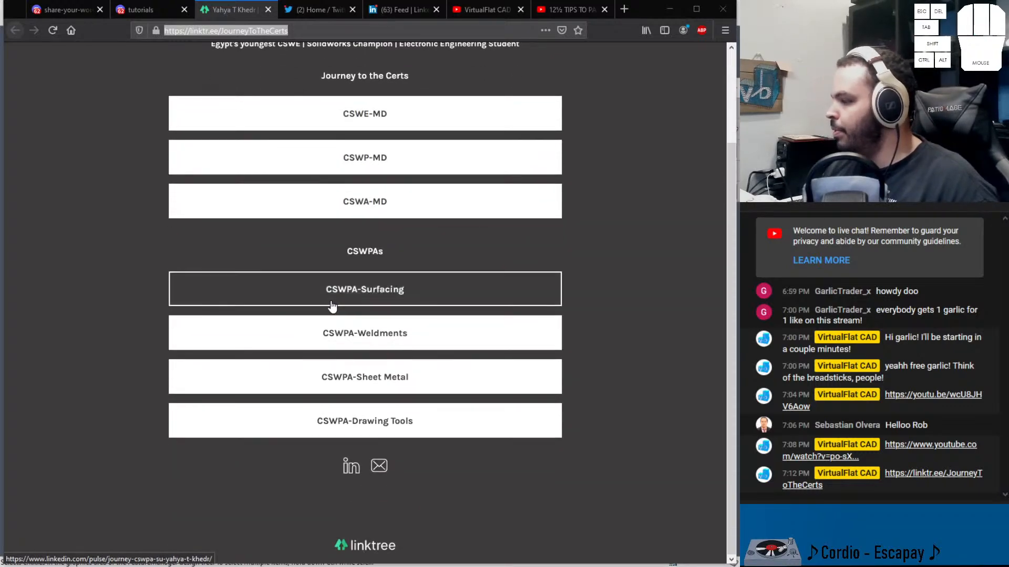
{"action": "scroll", "coordinate": [328, 305], "scroll_direction": "up", "scroll_amount": 2}
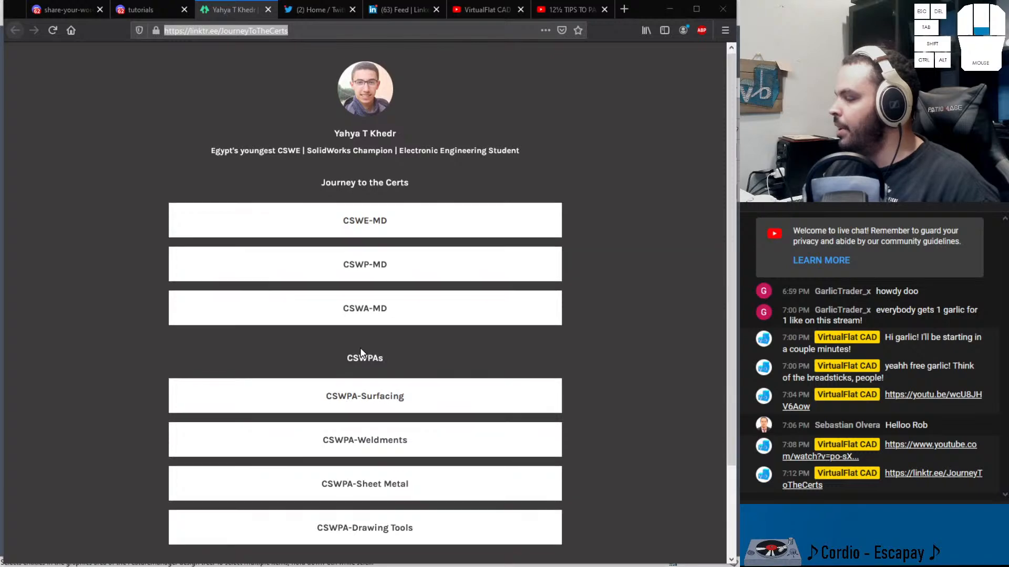
{"action": "scroll", "coordinate": [362, 355], "scroll_direction": "down", "scroll_amount": 2}
{"action": "scroll", "coordinate": [336, 221], "scroll_direction": "up", "scroll_amount": 2}
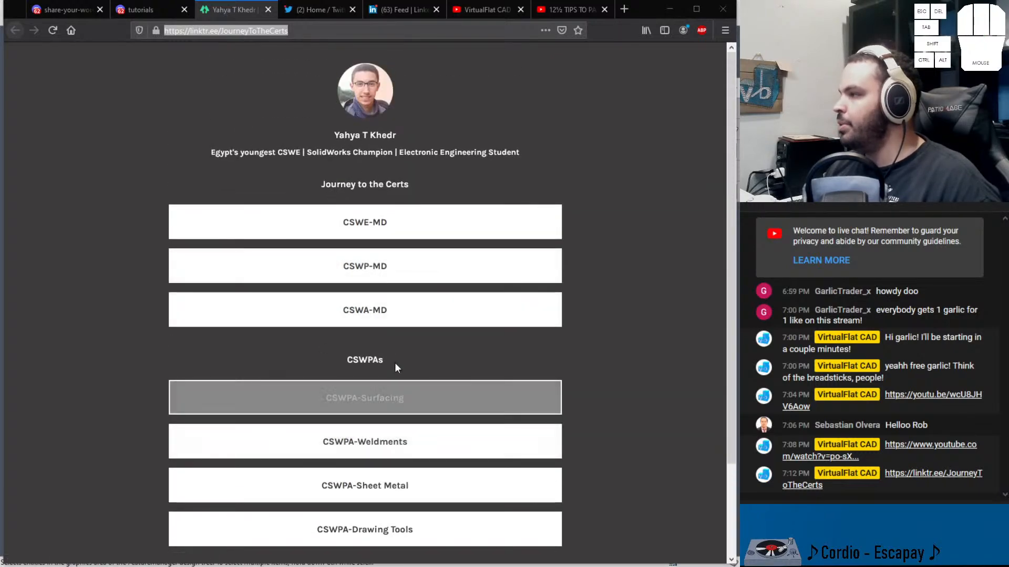
{"action": "left_click", "coordinate": [623, 9]}
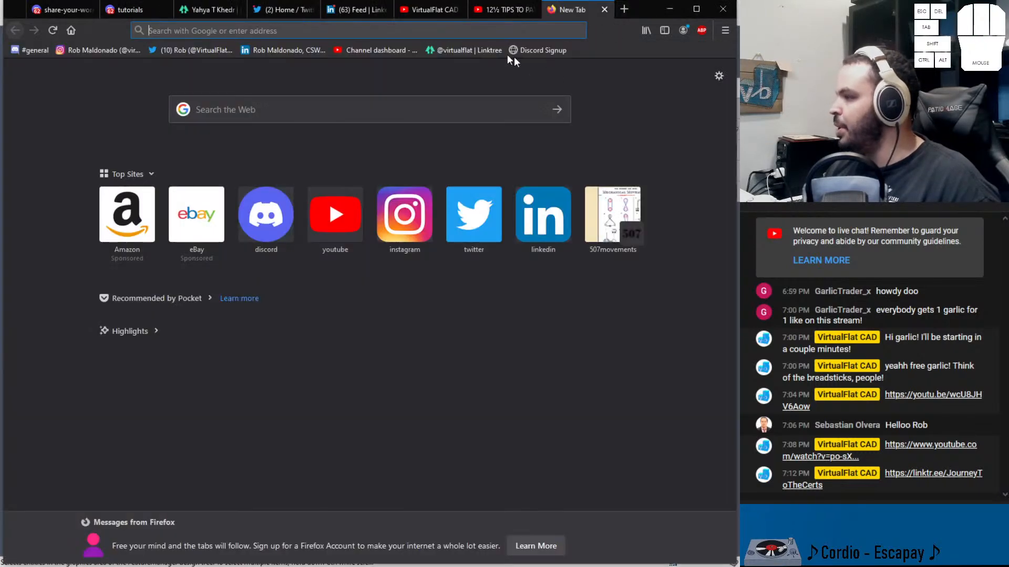
{"action": "left_click", "coordinate": [494, 52]}
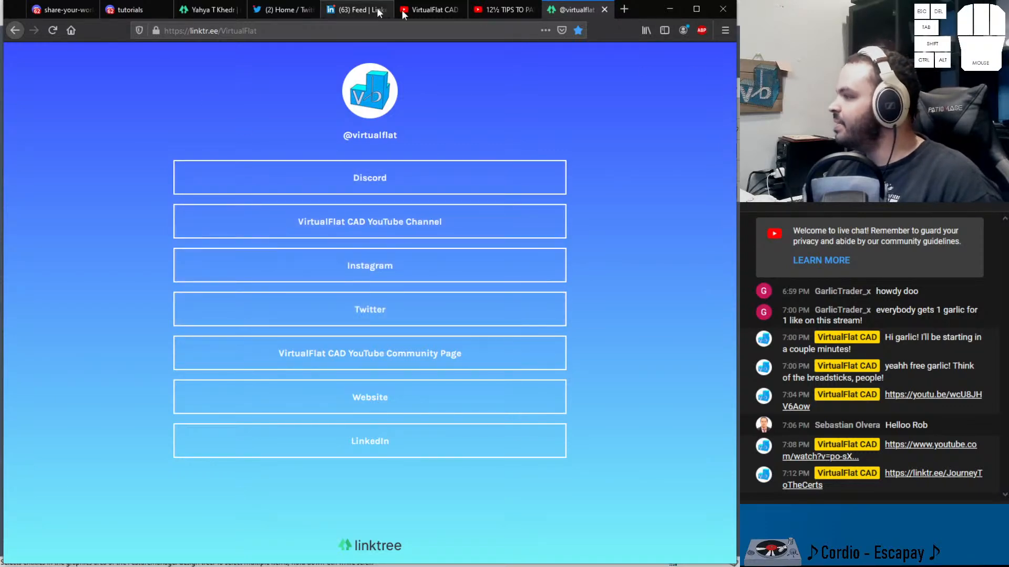
{"action": "left_click", "coordinate": [603, 10]}
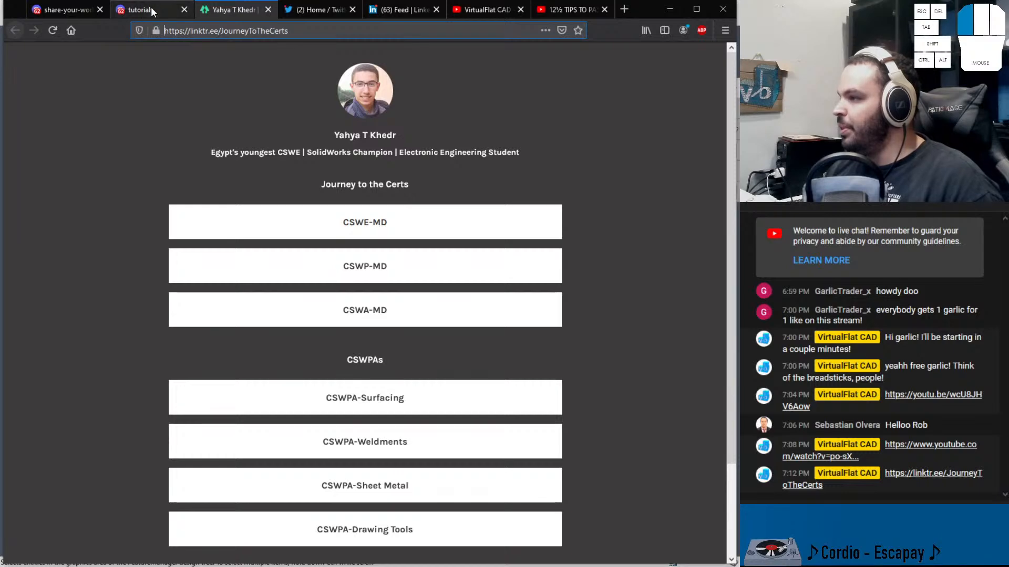
Close the Journey to the Certs Linktree tab
{"action": "left_click", "coordinate": [173, 11]}
{"action": "left_click", "coordinate": [244, 10]}
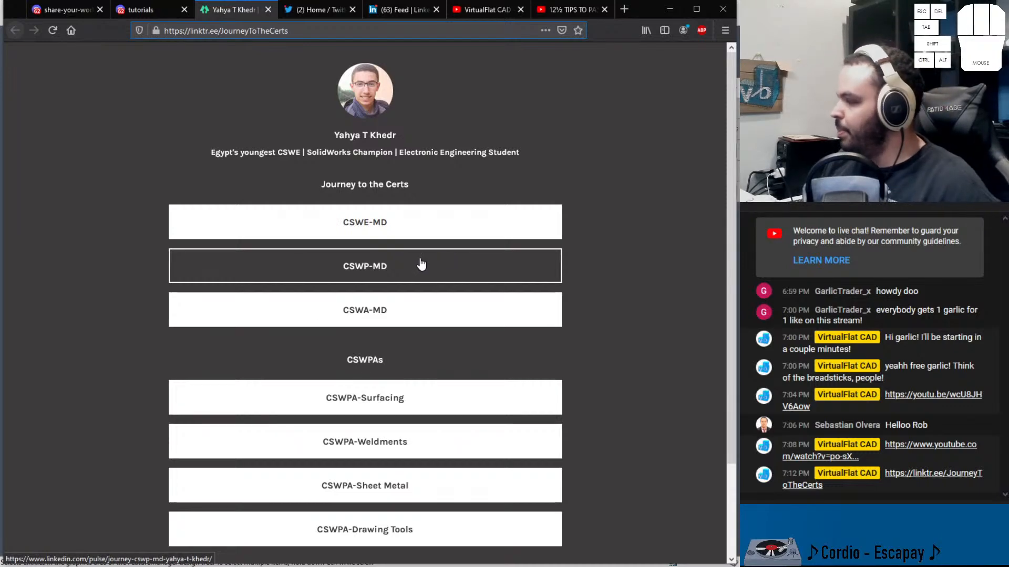
{"action": "left_click", "coordinate": [268, 10]}
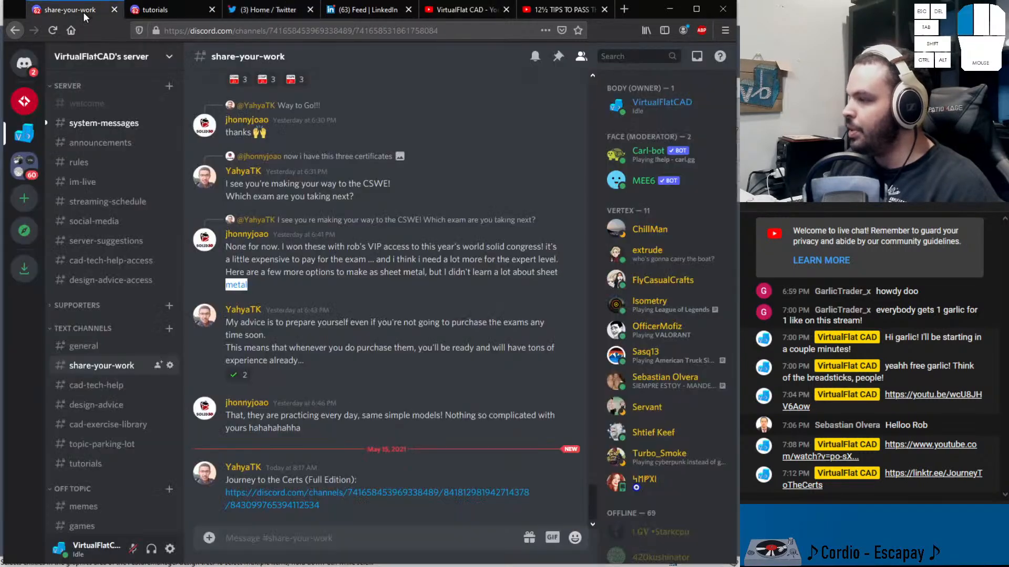
Browse the cad-tech-help, design-advice, cad-exercise-library, topic-parking-lot and general Discord channels, returning to the tutorials tab
{"action": "left_click", "coordinate": [74, 9]}
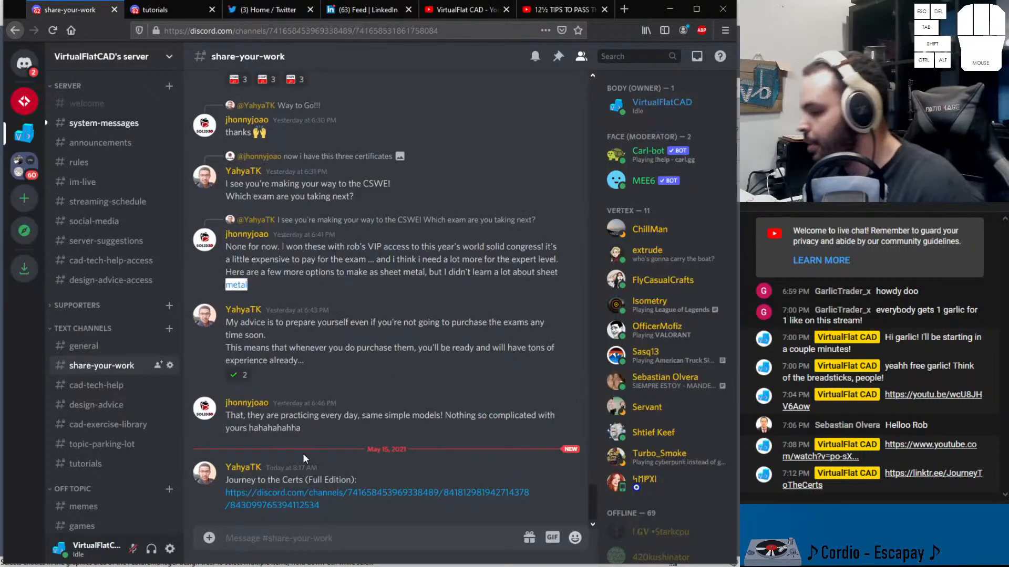
{"action": "left_click", "coordinate": [114, 392]}
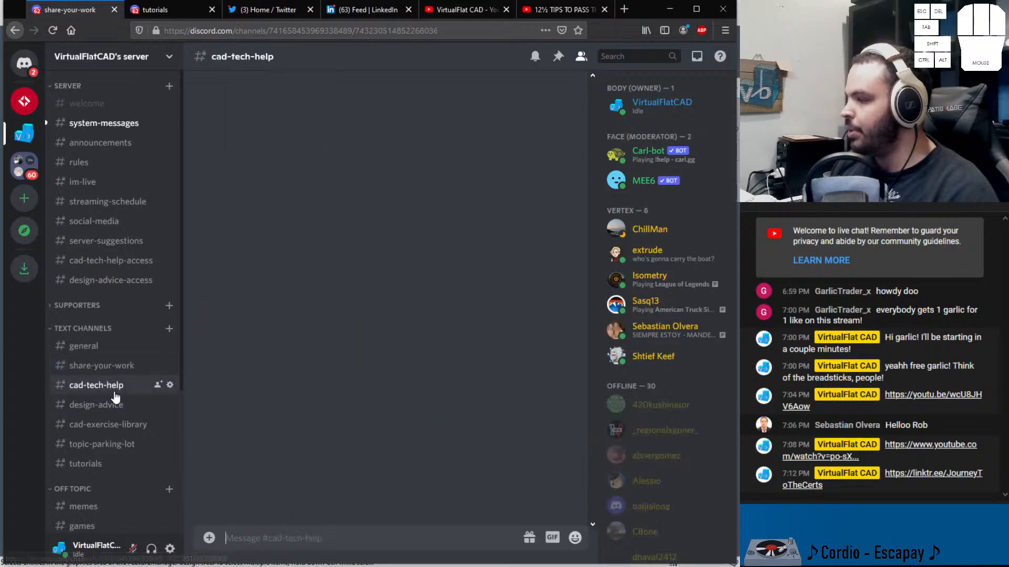
{"action": "left_click", "coordinate": [112, 411]}
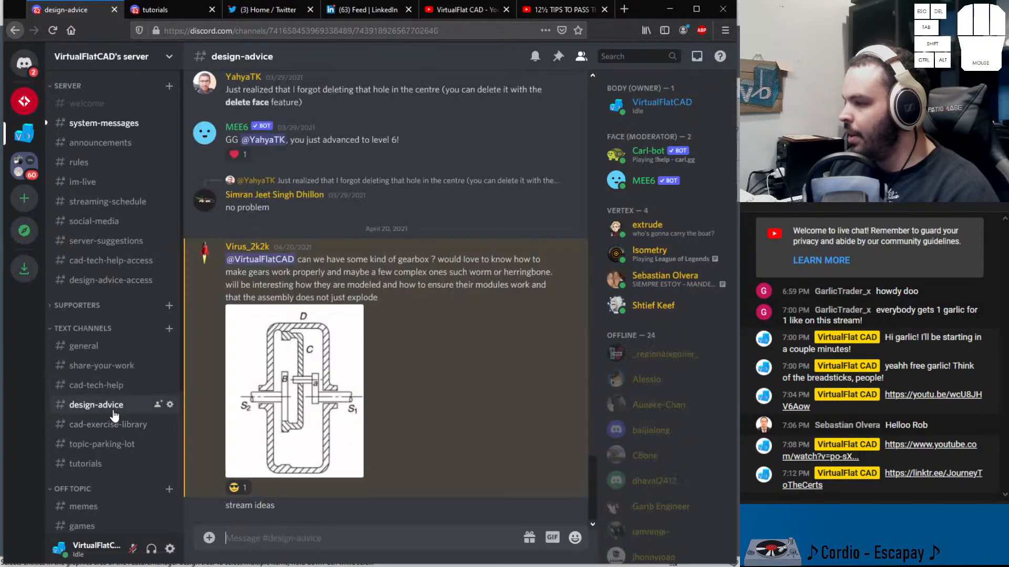
{"action": "left_click", "coordinate": [113, 426]}
{"action": "left_click", "coordinate": [107, 451]}
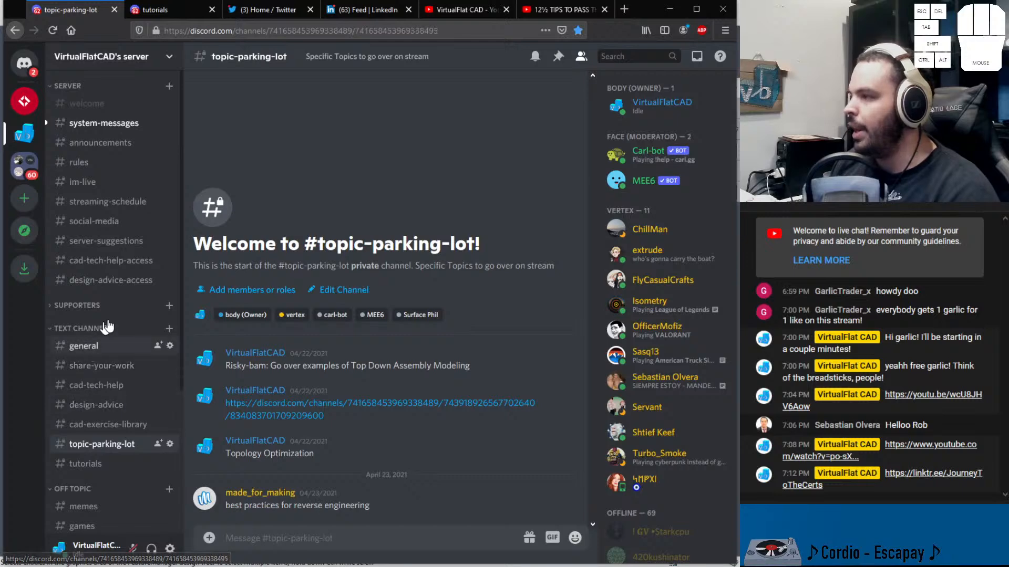
{"action": "left_click", "coordinate": [102, 345]}
{"action": "left_click", "coordinate": [168, 13]}
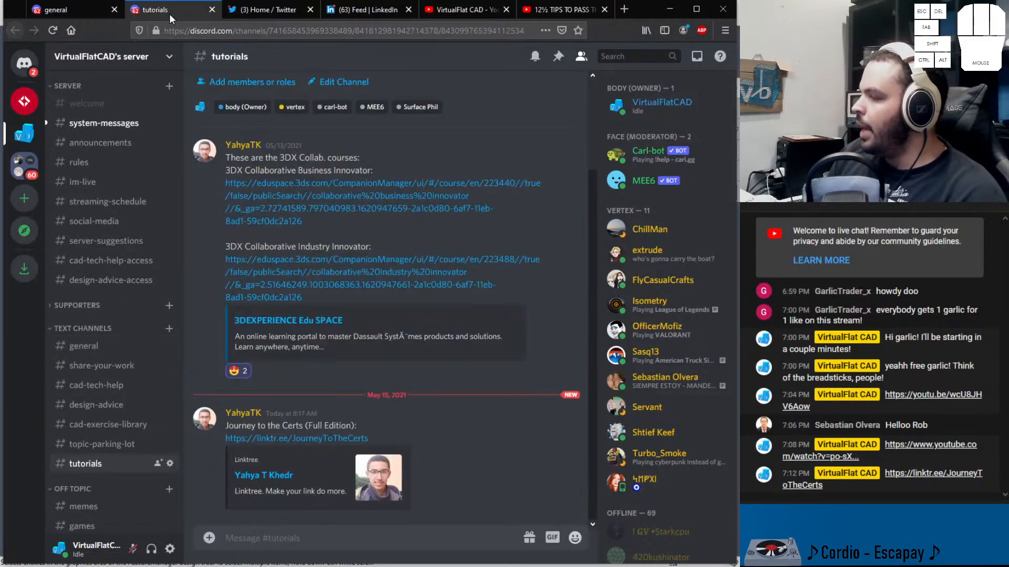
Search the web for roller capo in a new tab and open the Glider Rolling Guitar Capo product page
{"action": "left_click", "coordinate": [625, 11]}
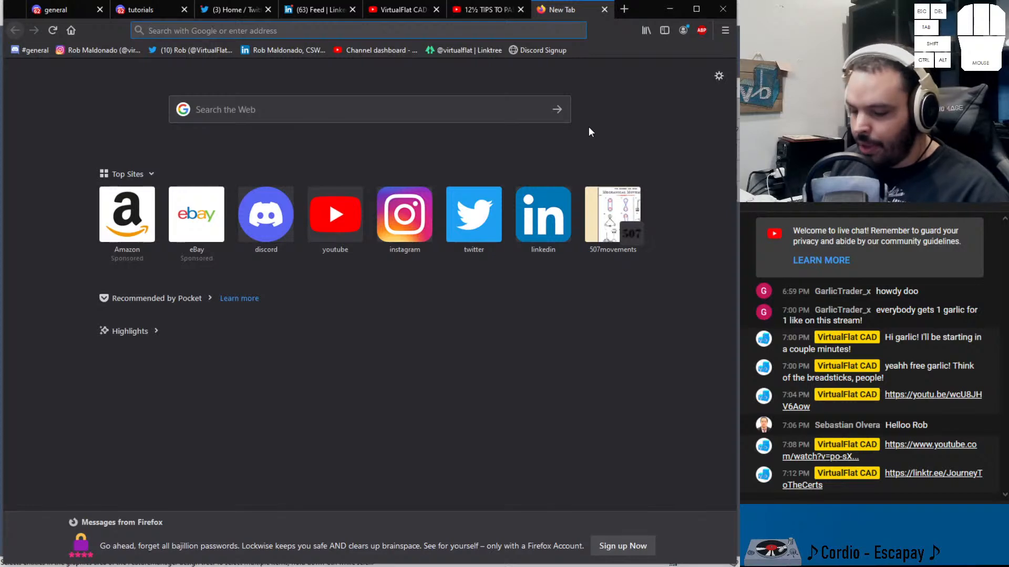
{"action": "type", "text": "rolle"}
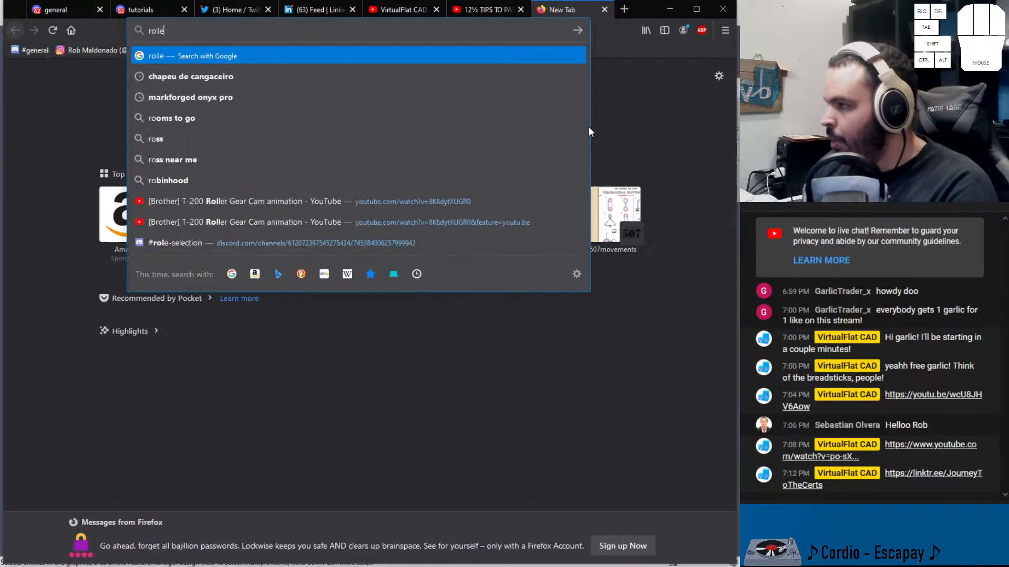
{"action": "type", "text": "r capo"}
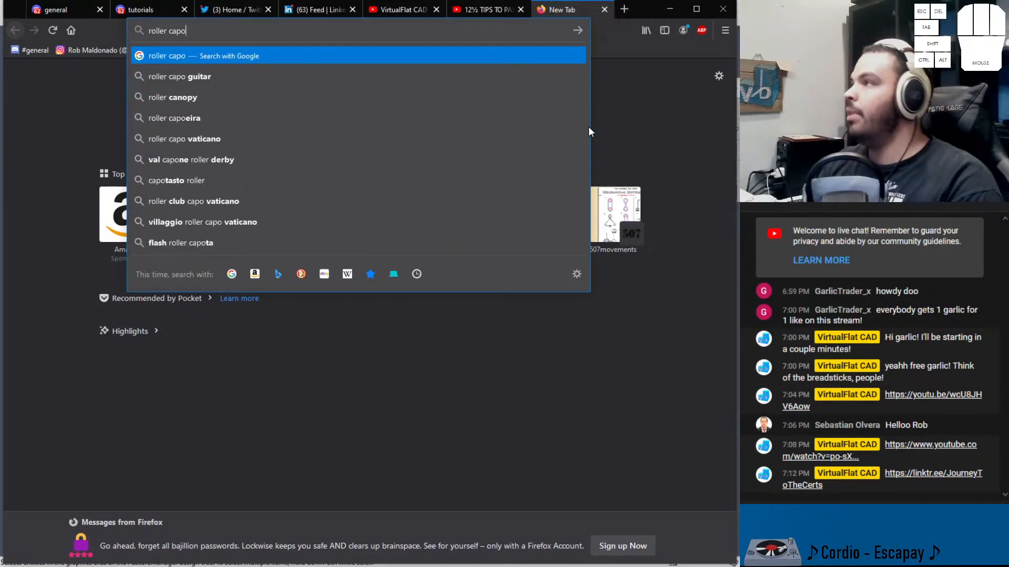
{"action": "key", "text": "Return"}
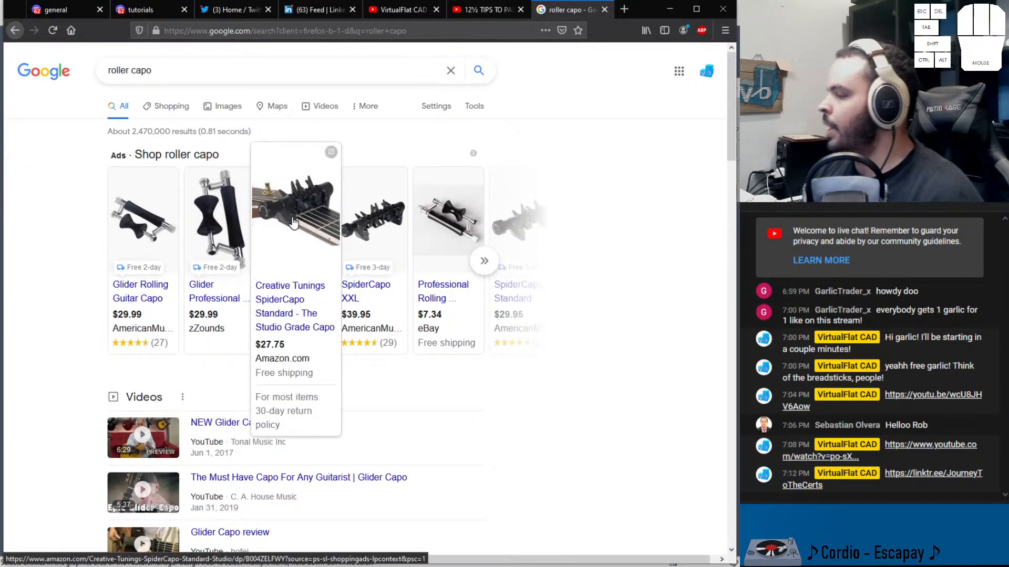
{"action": "left_click", "coordinate": [147, 232]}
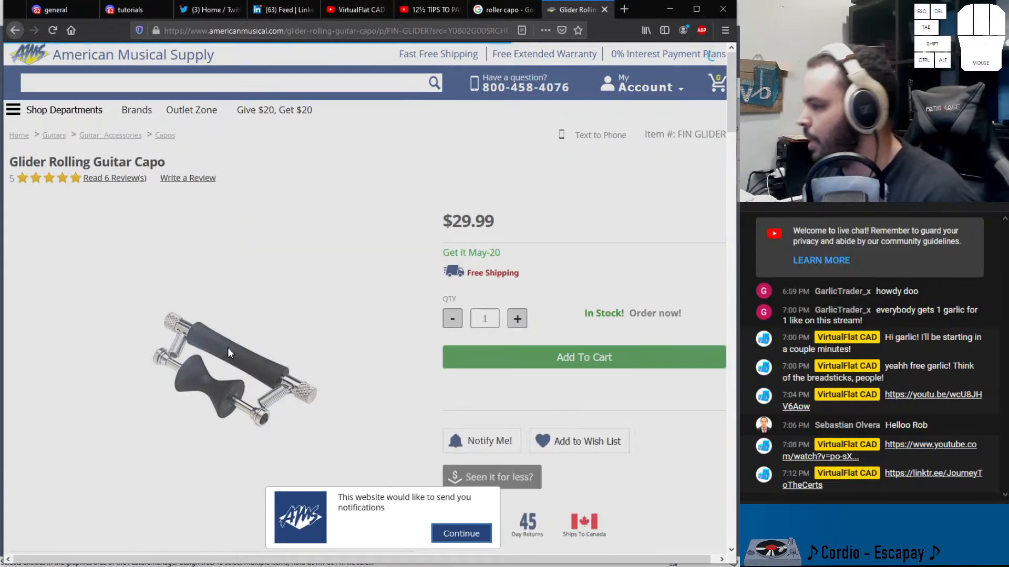
Copy the Glider Rolling Guitar Capo product image from the page
{"action": "scroll", "coordinate": [228, 345], "scroll_direction": "down", "scroll_amount": 2}
{"action": "scroll", "coordinate": [226, 302], "scroll_direction": "down", "scroll_amount": 2}
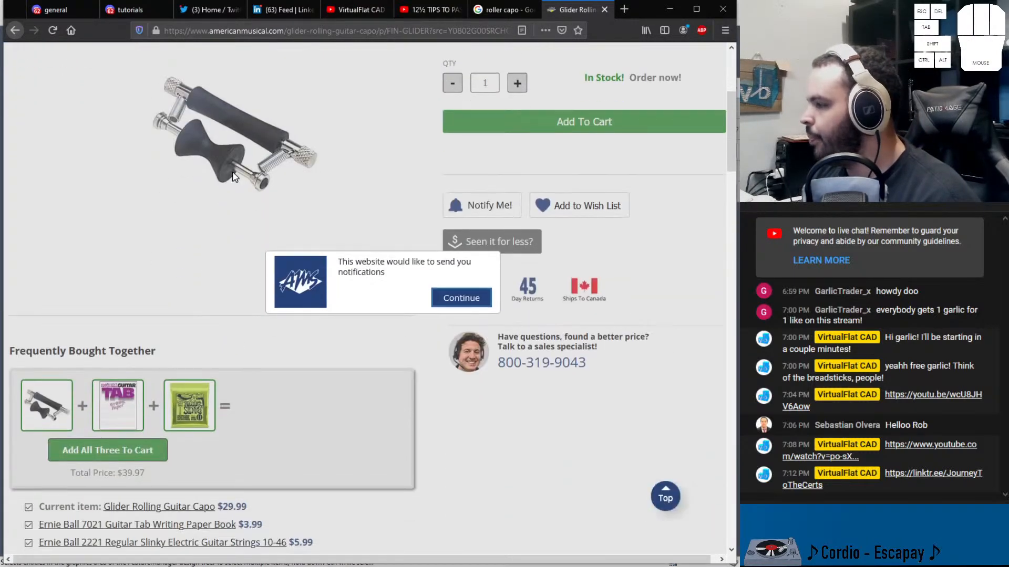
{"action": "scroll", "coordinate": [233, 291], "scroll_direction": "up", "scroll_amount": 2}
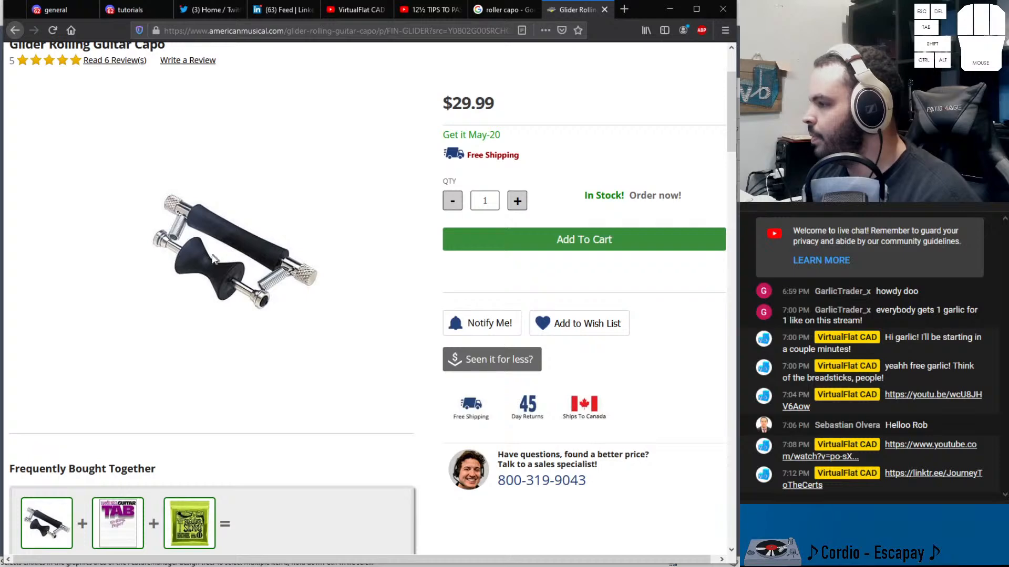
{"action": "right_click", "coordinate": [210, 256]}
{"action": "left_click", "coordinate": [247, 292]}
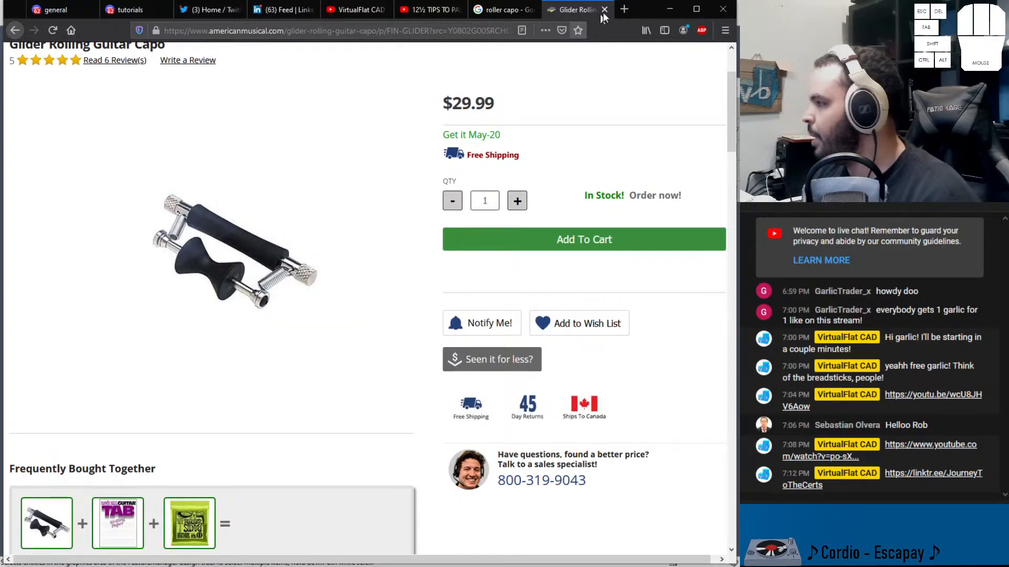
Switch to SOLIDWORKS and create a new Part document
{"action": "left_click", "coordinate": [669, 9]}
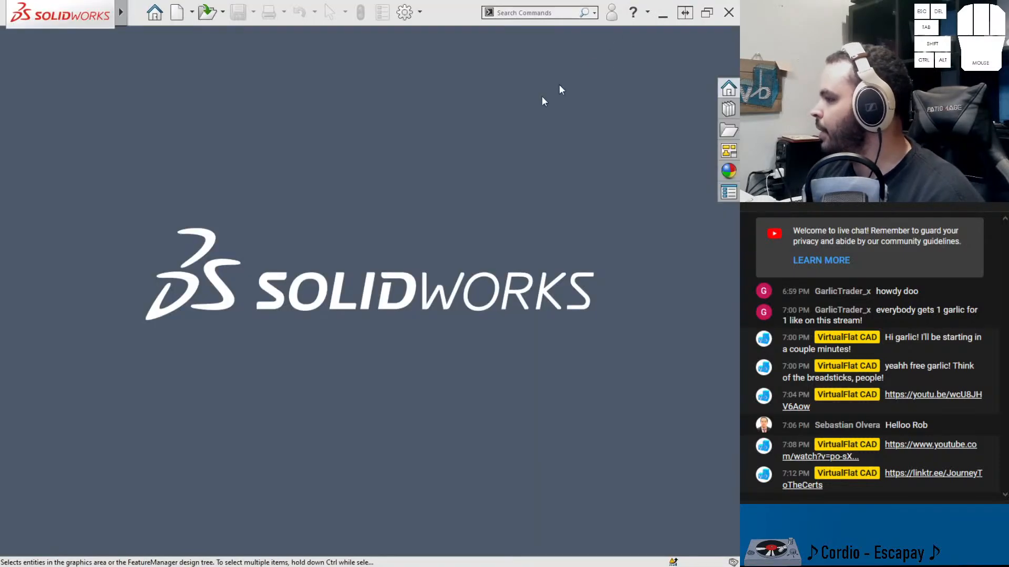
{"action": "left_click", "coordinate": [136, 13]}
{"action": "left_click", "coordinate": [156, 35]}
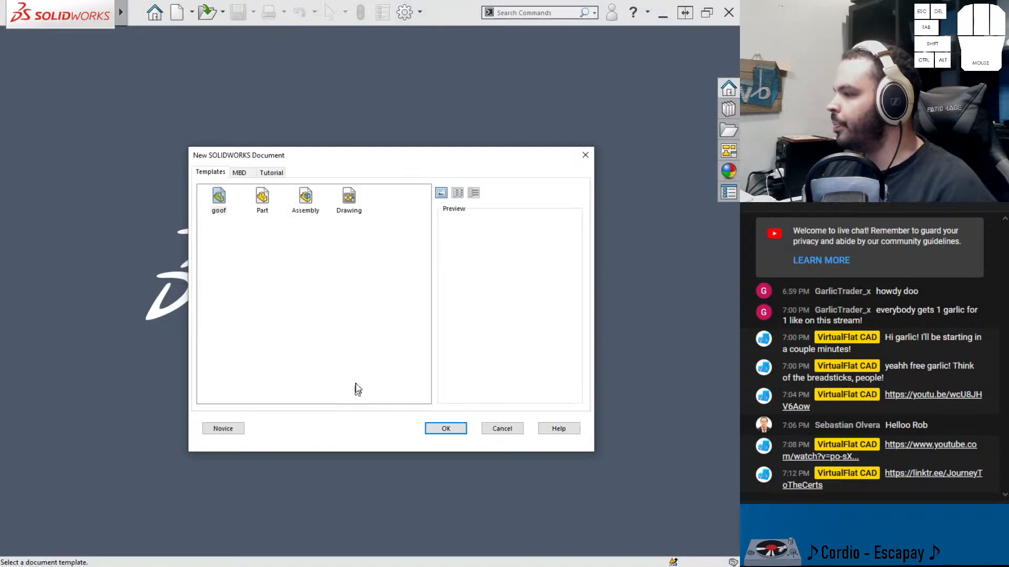
{"action": "left_click", "coordinate": [262, 198]}
{"action": "left_click", "coordinate": [423, 423]}
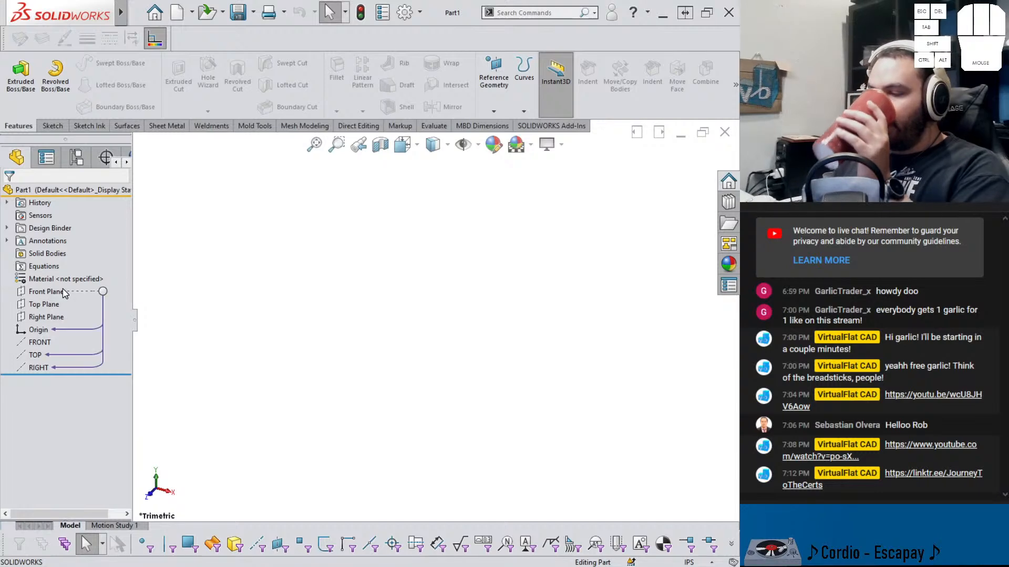
Paste the copied capo image into the part's graphics area
{"action": "mouse_move", "coordinate": [125, 19]}
{"action": "left_click", "coordinate": [157, 13]}
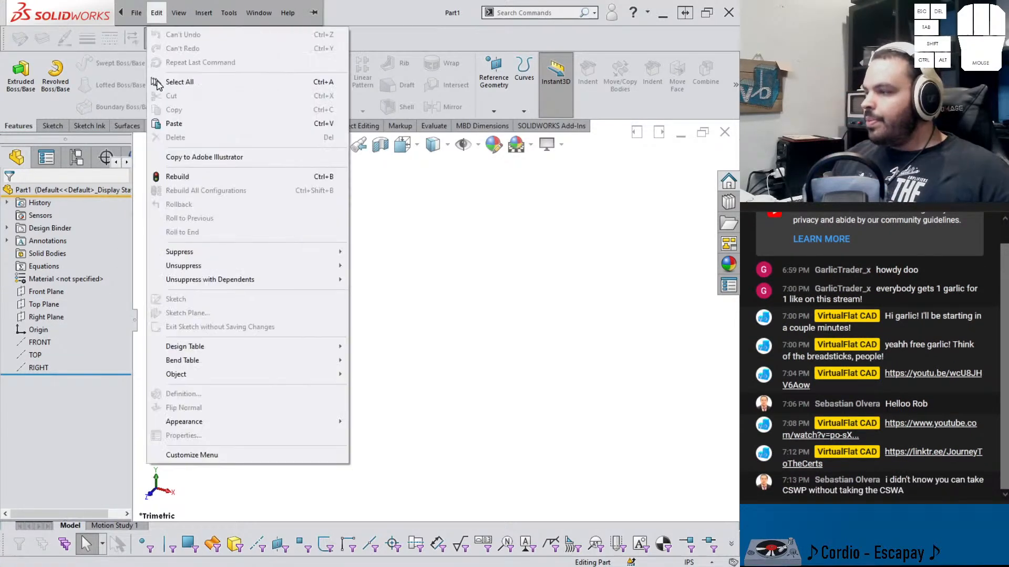
{"action": "left_click", "coordinate": [169, 123]}
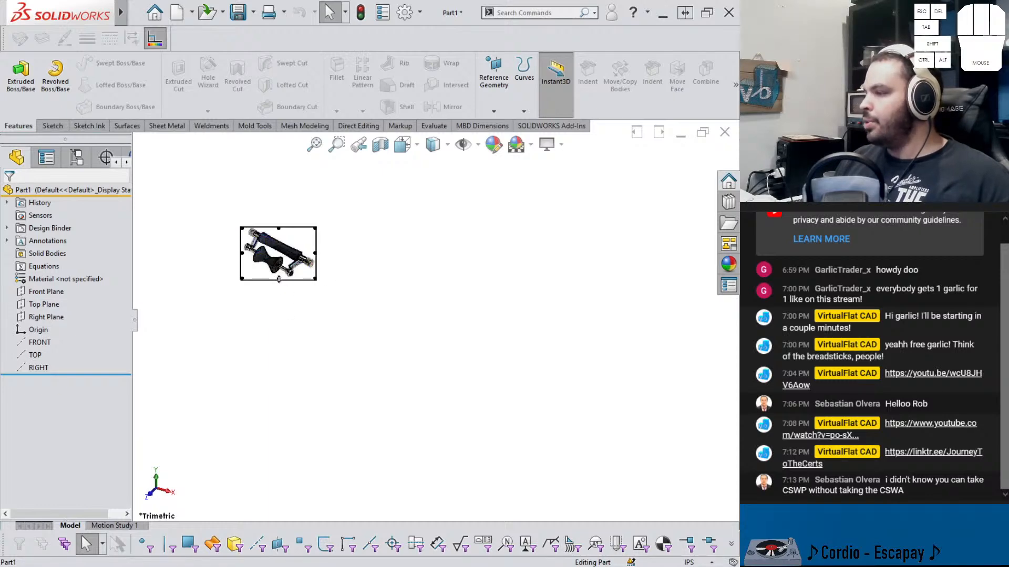
Resize the pasted capo image by its handles to a larger, undistorted proportion
{"action": "left_click_drag", "start_coordinate": [278, 280], "coordinate": [279, 320]}
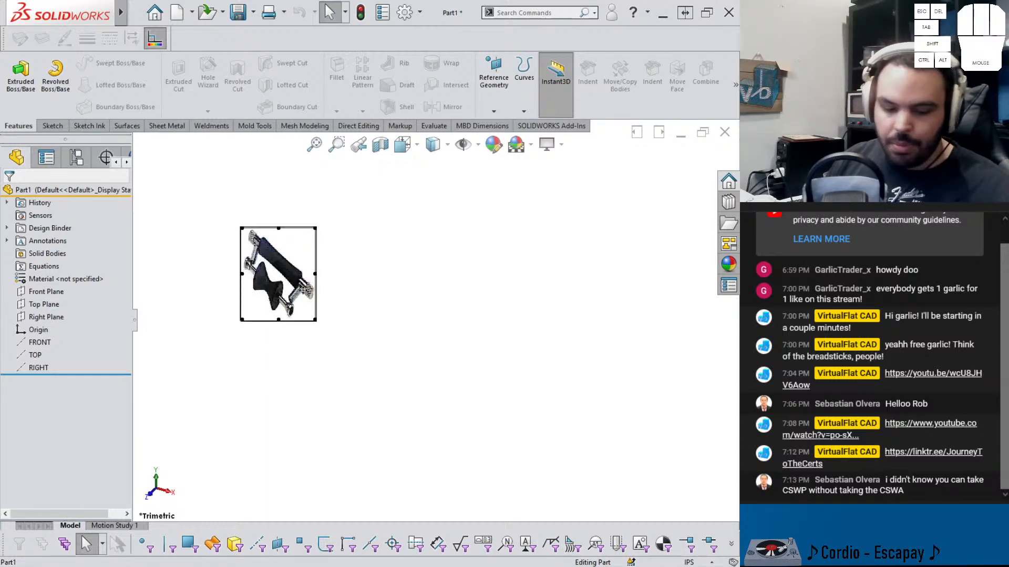
{"action": "left_click", "coordinate": [156, 14]}
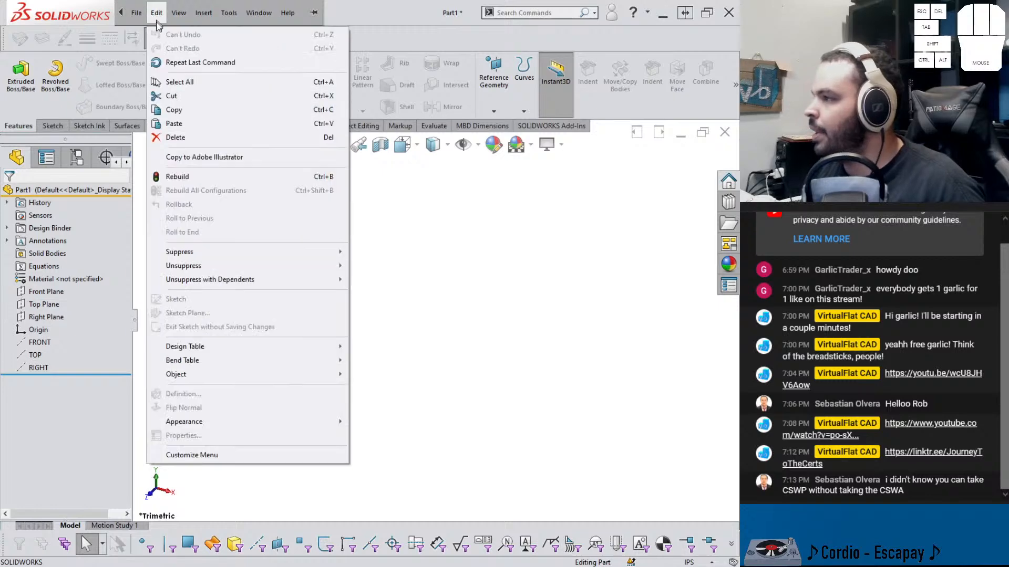
{"action": "left_click", "coordinate": [360, 329]}
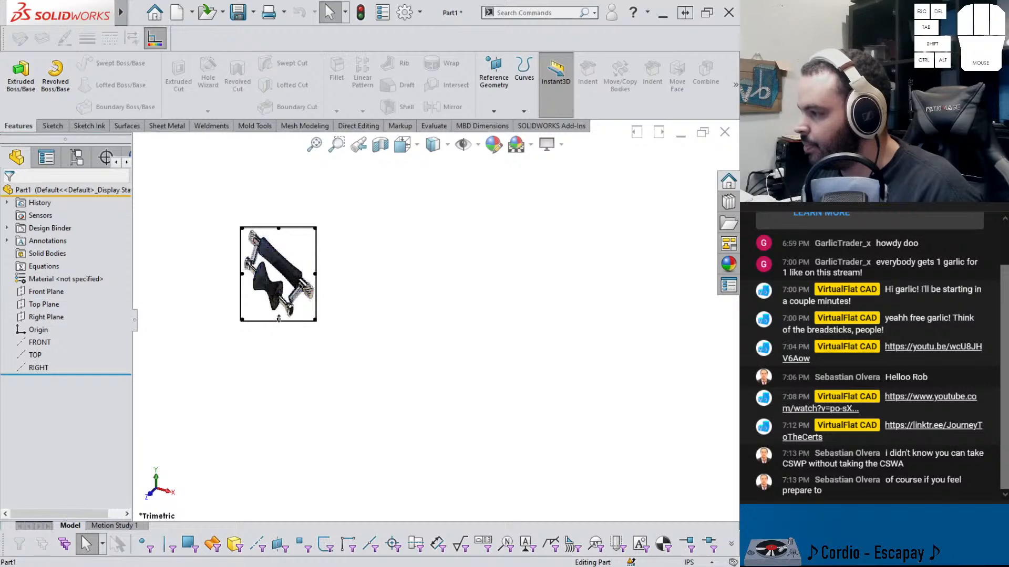
{"action": "left_click_drag", "start_coordinate": [279, 319], "coordinate": [347, 312]}
{"action": "left_click", "coordinate": [222, 371]}
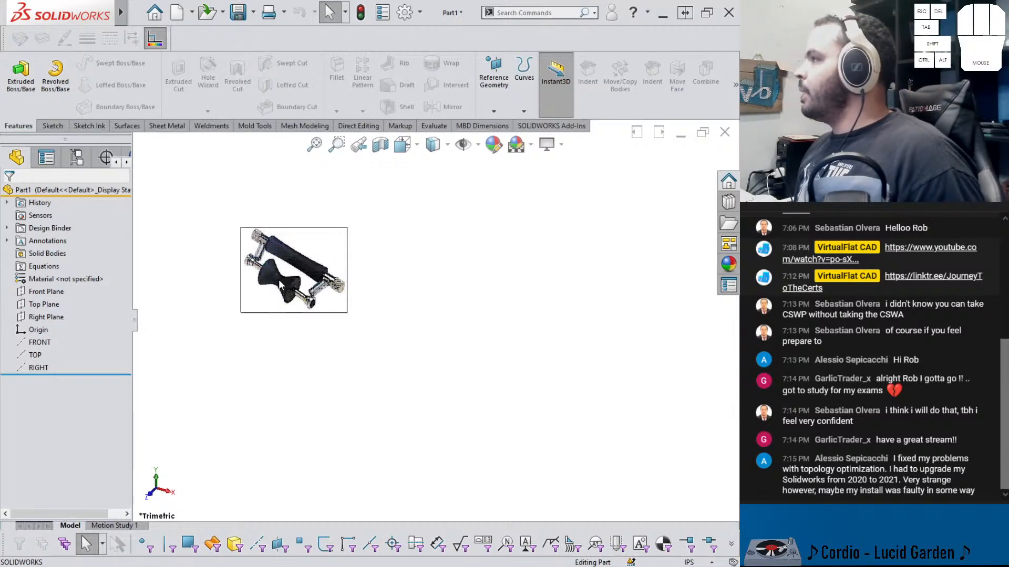
Start a new sketch on the Front Plane
{"action": "left_click", "coordinate": [42, 292]}
{"action": "left_click", "coordinate": [51, 278]}
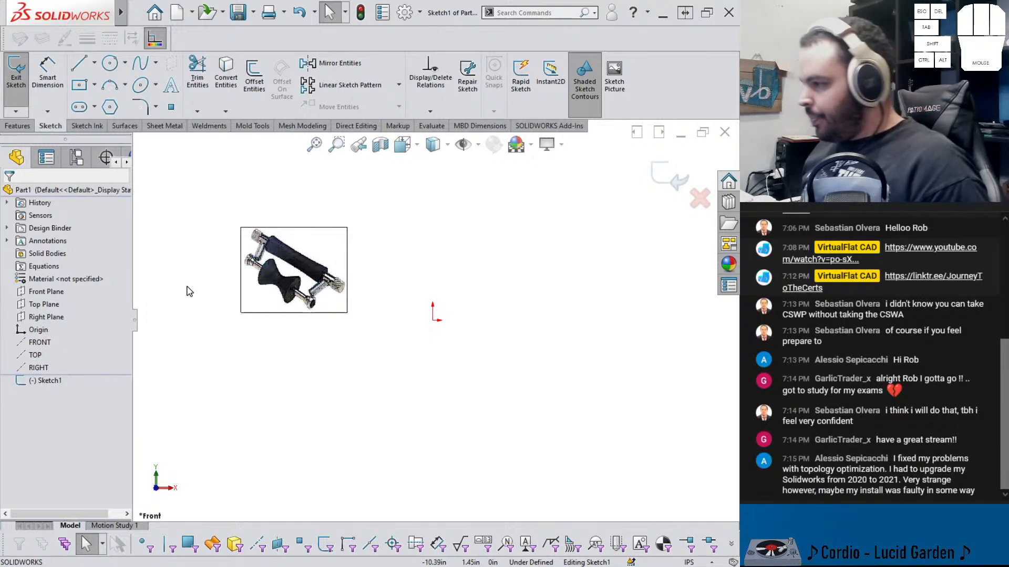
{"action": "left_click", "coordinate": [57, 303]}
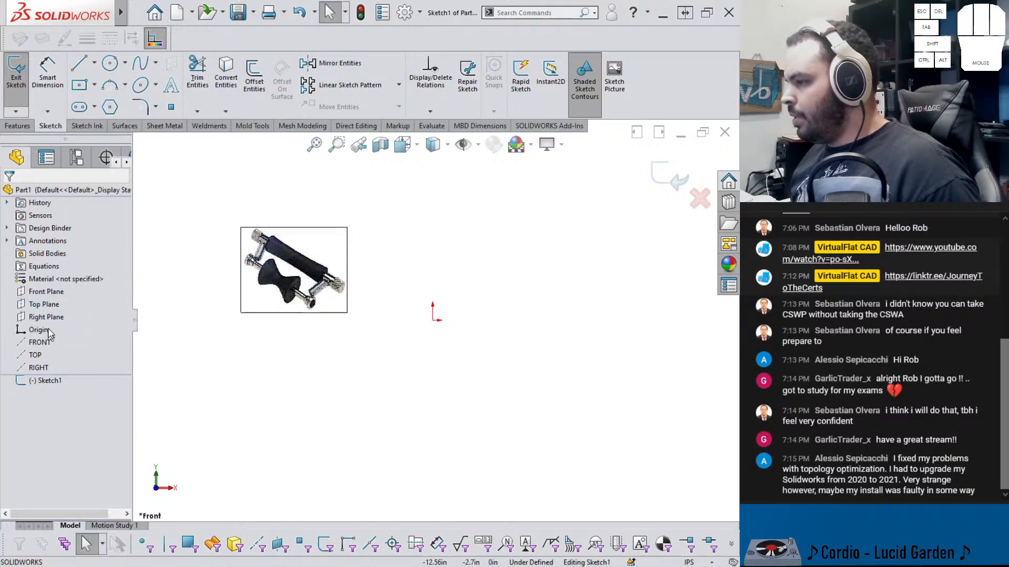
{"action": "left_click", "coordinate": [44, 304]}
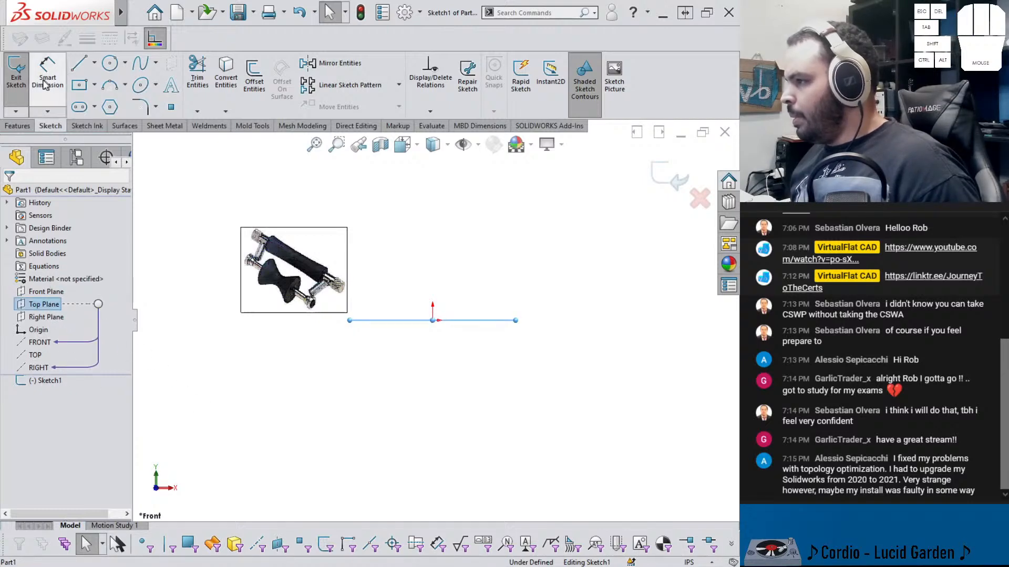
Sketch a tall corner rectangle about 7.7 in high and 0.9 in wide, its left edge passing through the origin
{"action": "left_click", "coordinate": [94, 85]}
{"action": "left_click", "coordinate": [105, 102]}
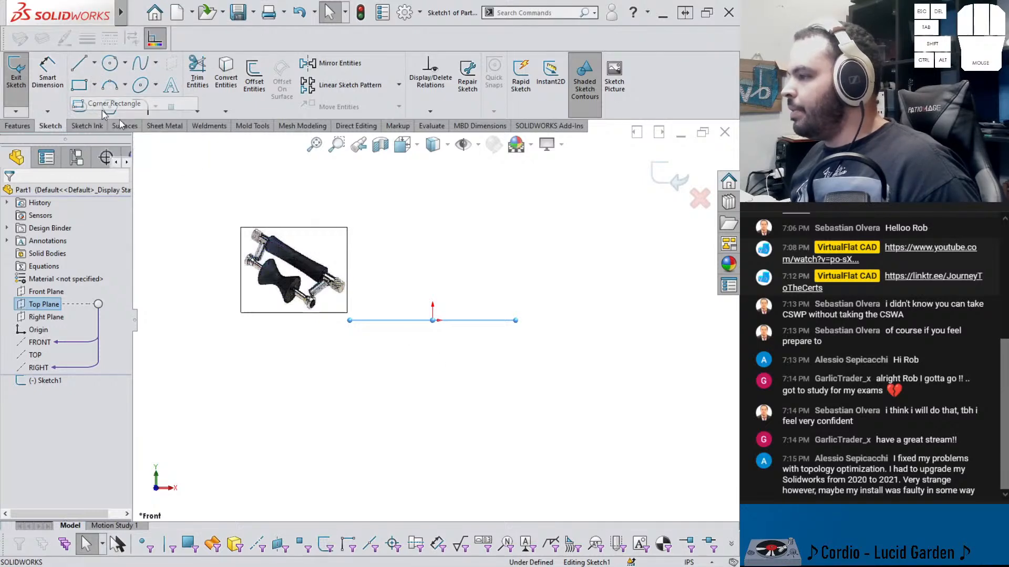
{"action": "left_click", "coordinate": [433, 411]}
{"action": "left_click", "coordinate": [489, 228]}
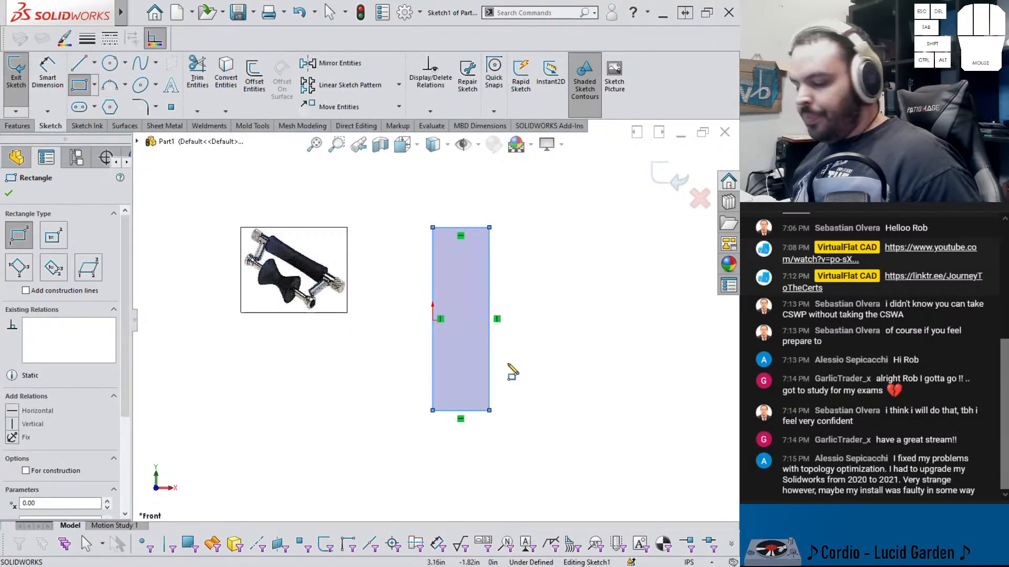
{"action": "key", "text": "Escape"}
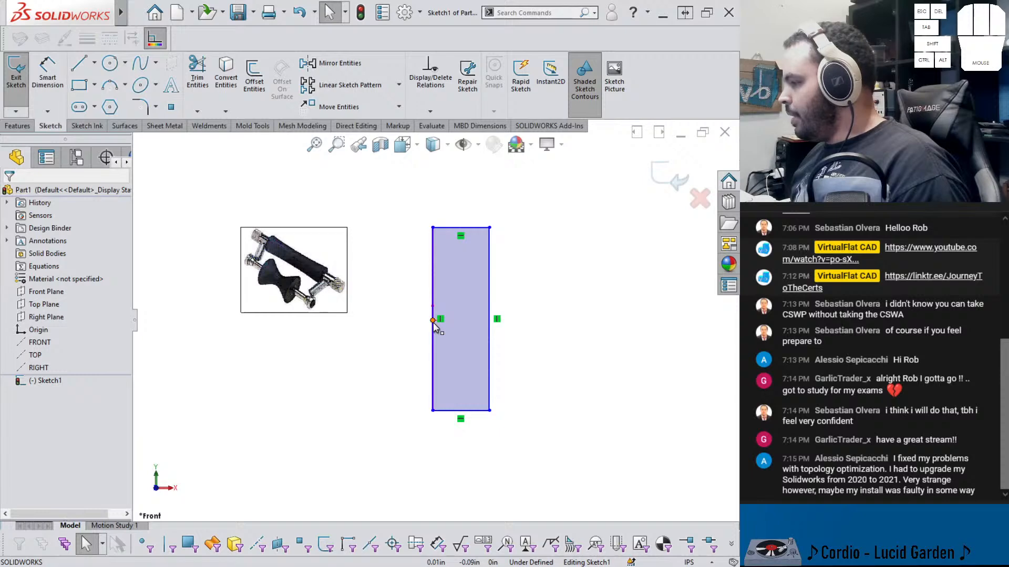
Make the midpoint of the rectangle's left edge coincident with the origin
{"action": "right_click", "coordinate": [434, 304]}
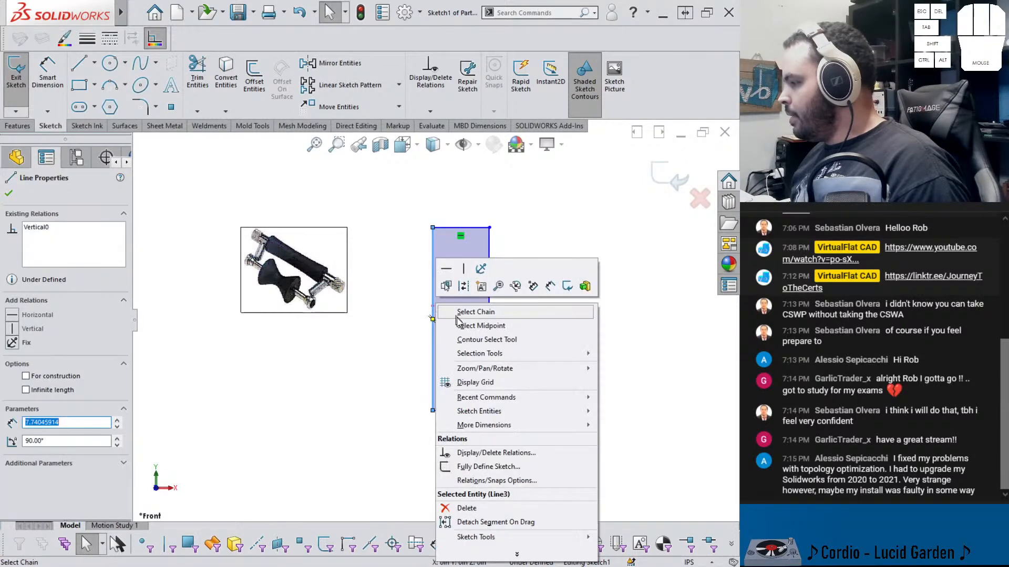
{"action": "left_click", "coordinate": [458, 324]}
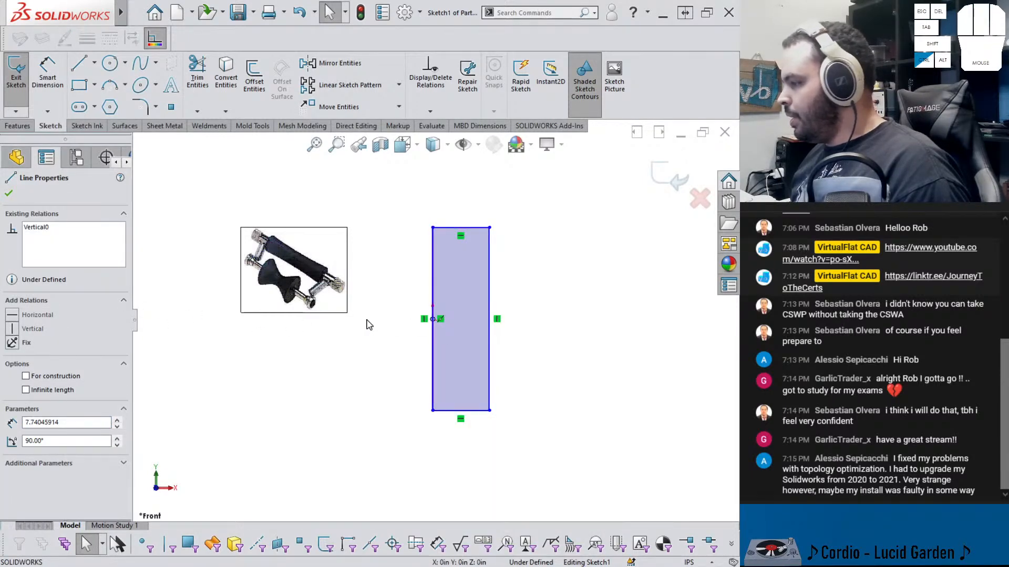
{"action": "left_click", "coordinate": [432, 320], "text": "ctrl"}
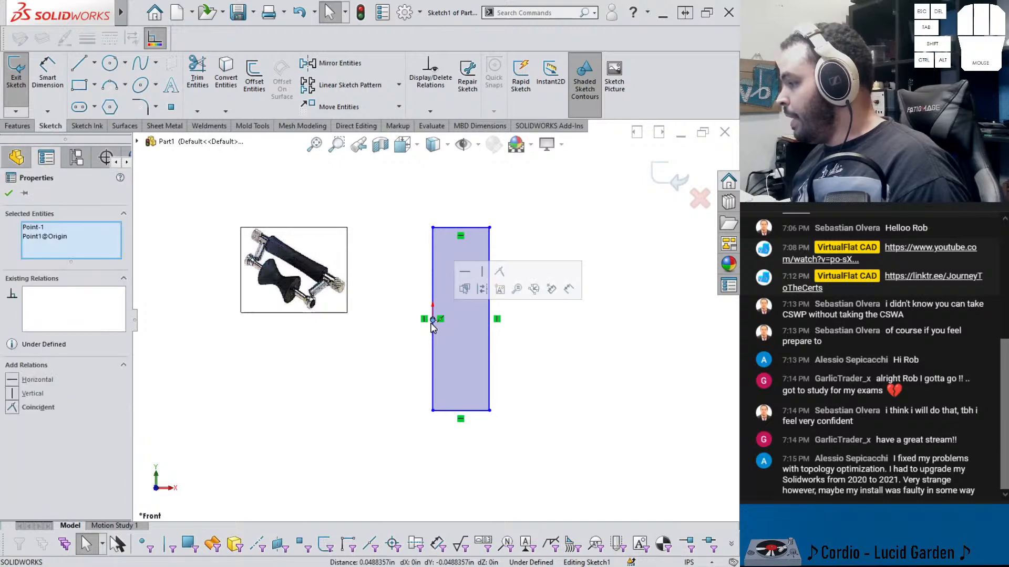
{"action": "left_click", "coordinate": [500, 272]}
Dimension the rectangle's height to 2.8 in
{"action": "left_click", "coordinate": [519, 327]}
{"action": "right_click_drag", "start_coordinate": [523, 348], "coordinate": [517, 310]}
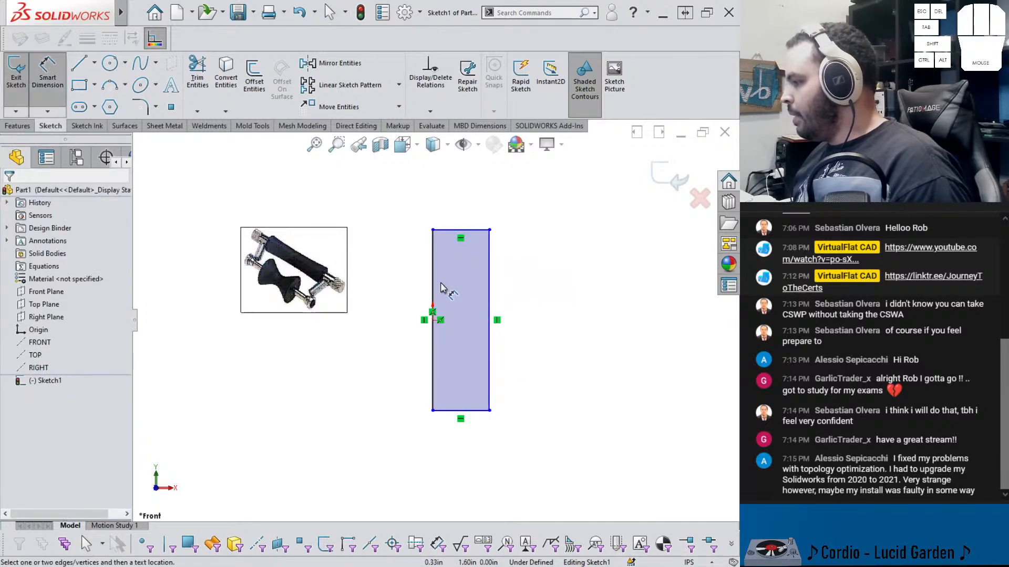
{"action": "left_click", "coordinate": [433, 288]}
{"action": "left_click", "coordinate": [403, 288]}
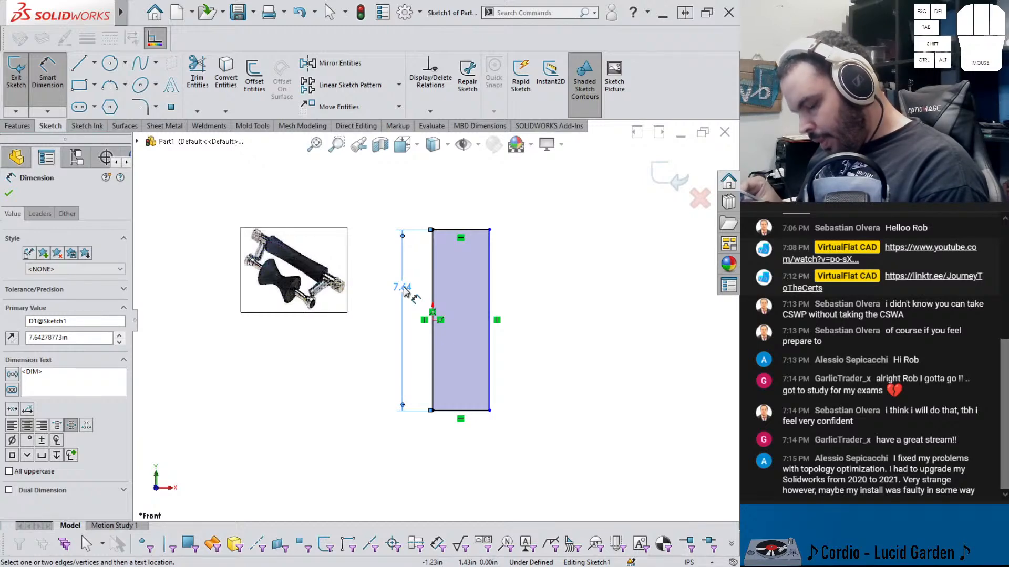
{"action": "left_click", "coordinate": [405, 291]}
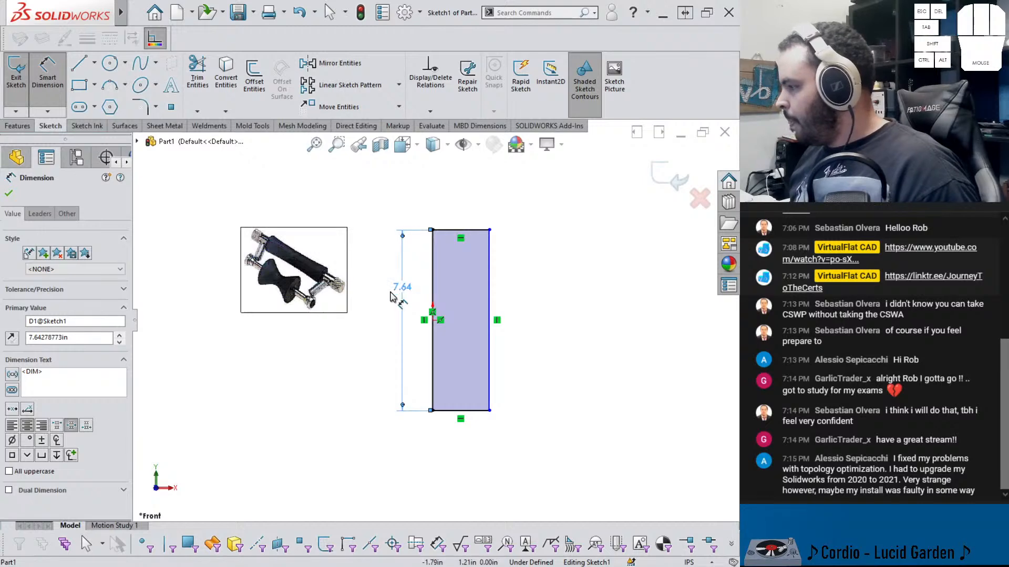
{"action": "type", "text": "2.8"}
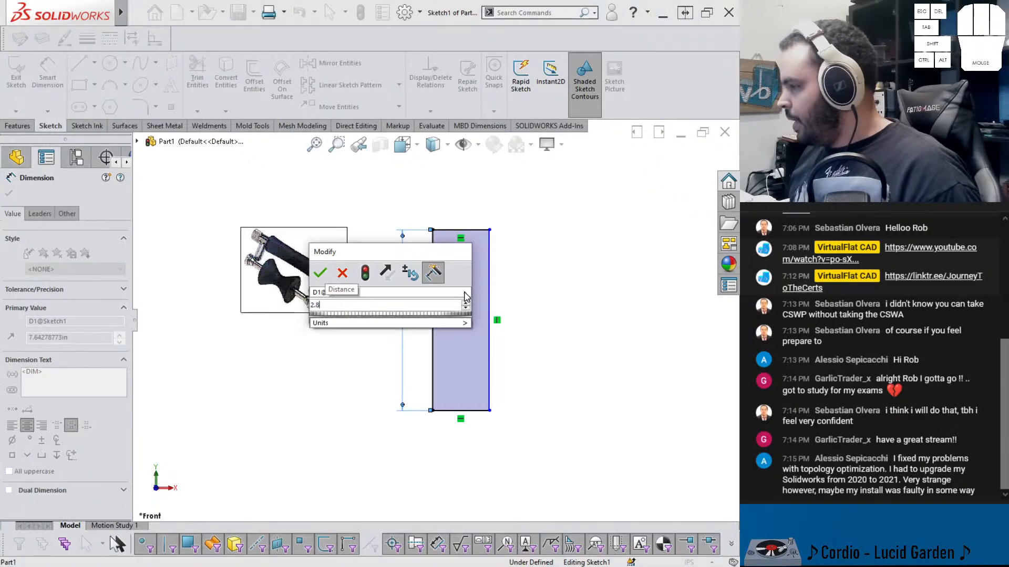
{"action": "key", "text": "Return"}
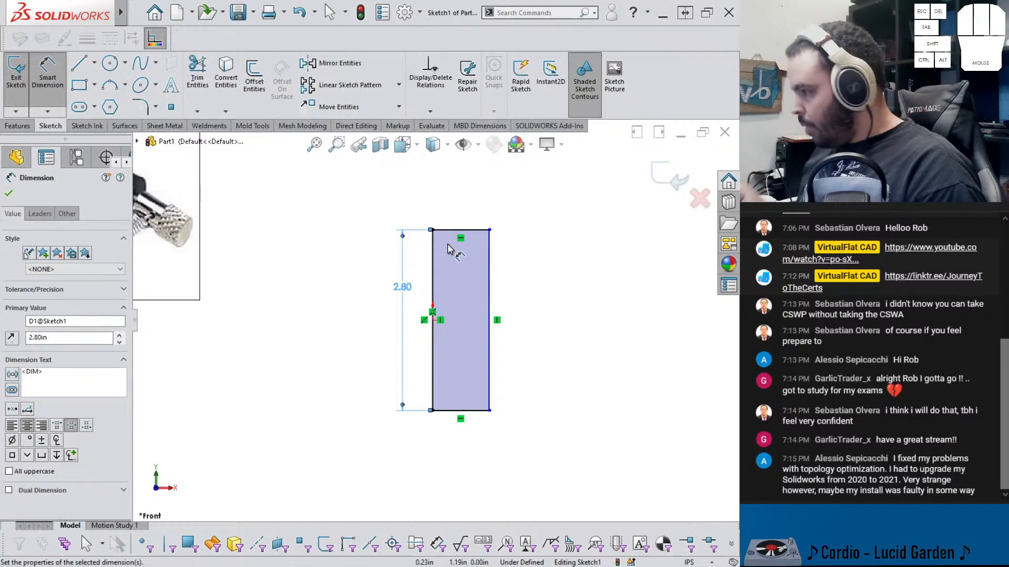
Dimension the rectangle's top edge width to 0.09375 in
{"action": "left_click", "coordinate": [454, 237]}
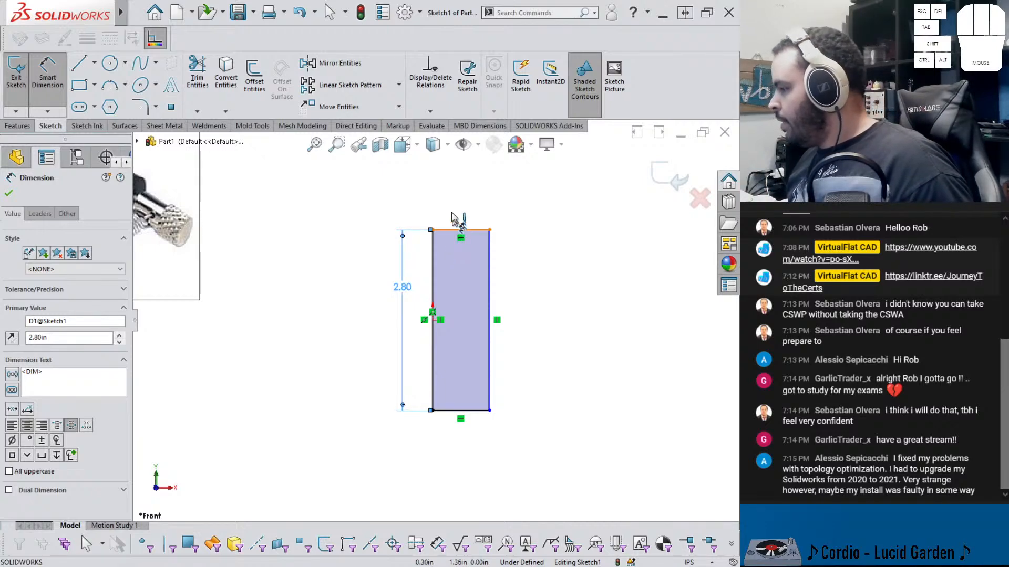
{"action": "left_click", "coordinate": [456, 194]}
{"action": "type", "text": ".09"}
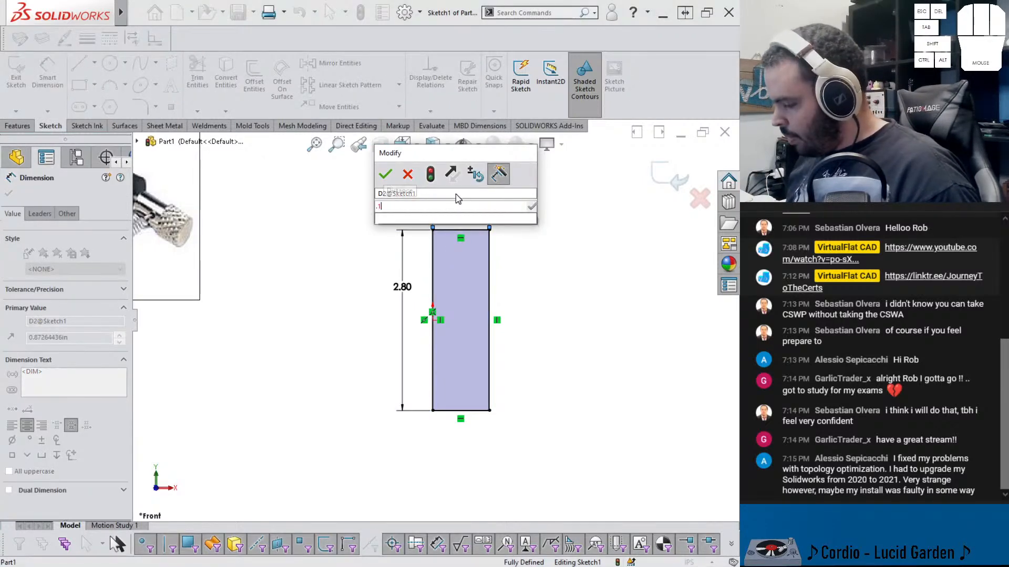
{"action": "key", "text": "Return"}
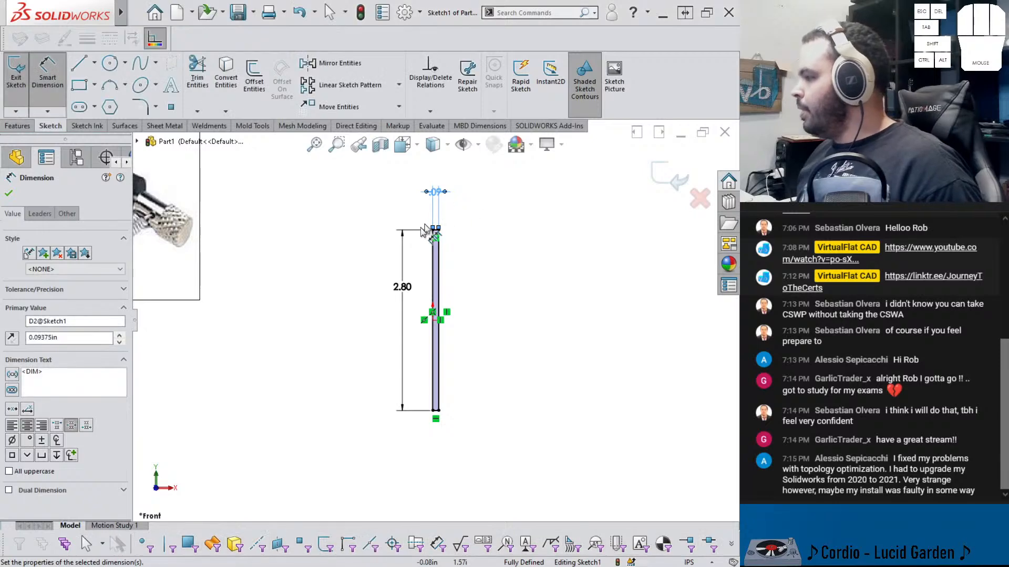
Exit the sketch and revolve it 360° about its long edge to form a thin rod
{"action": "left_click", "coordinate": [574, 302]}
{"action": "left_click", "coordinate": [655, 178]}
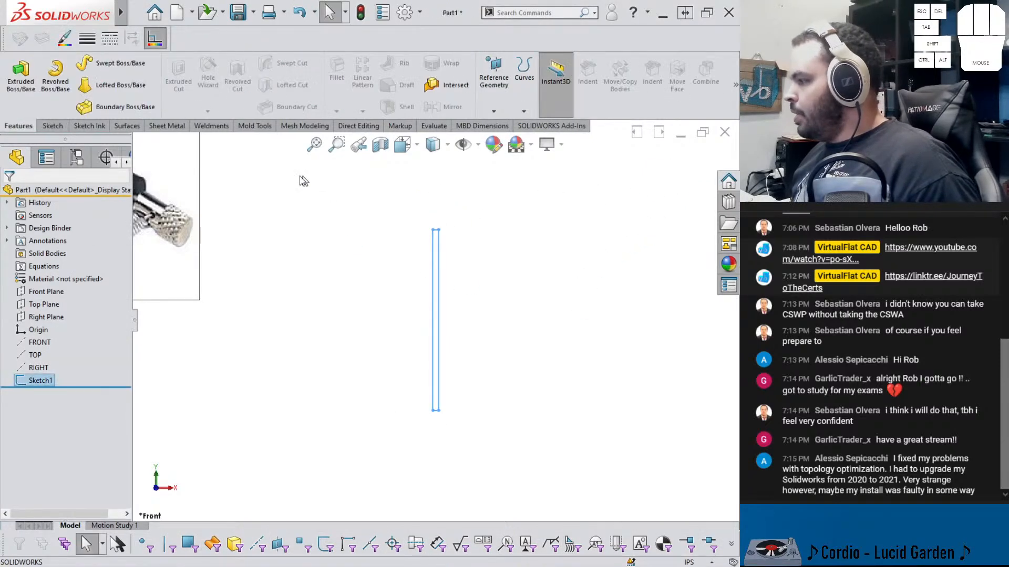
{"action": "left_click", "coordinate": [54, 83]}
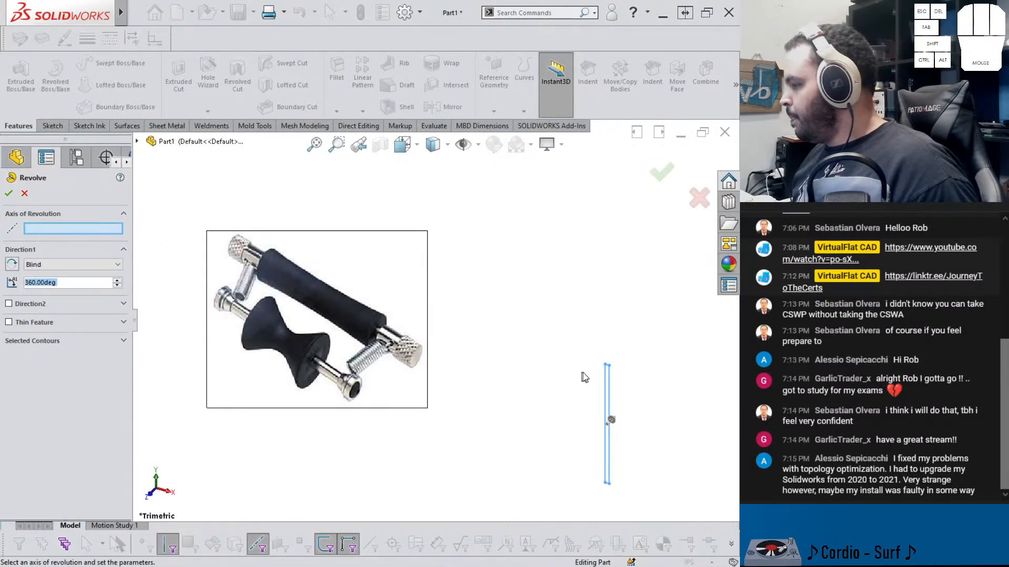
{"action": "left_click", "coordinate": [607, 389]}
{"action": "right_click", "coordinate": [606, 381]}
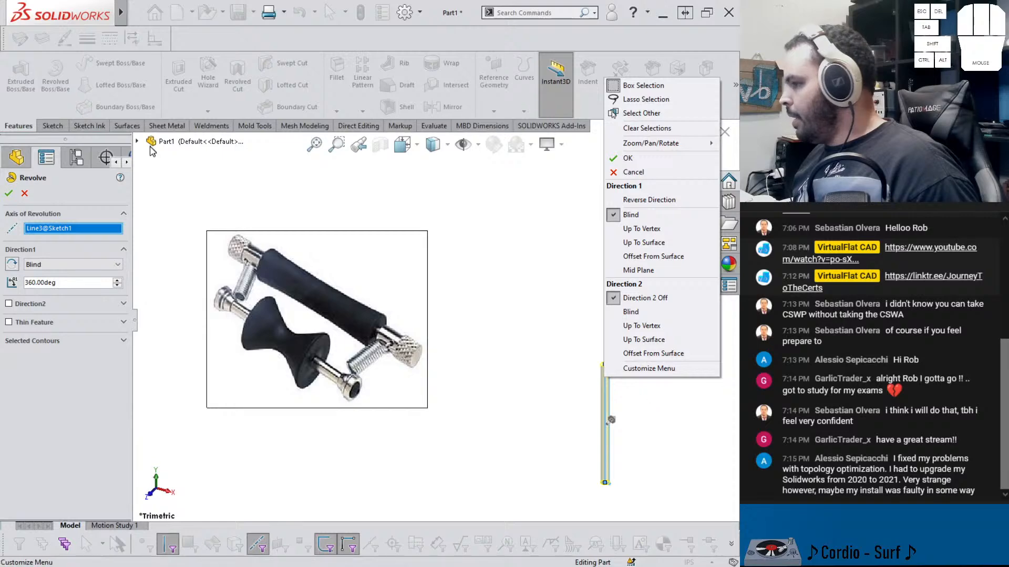
{"action": "left_click", "coordinate": [8, 194]}
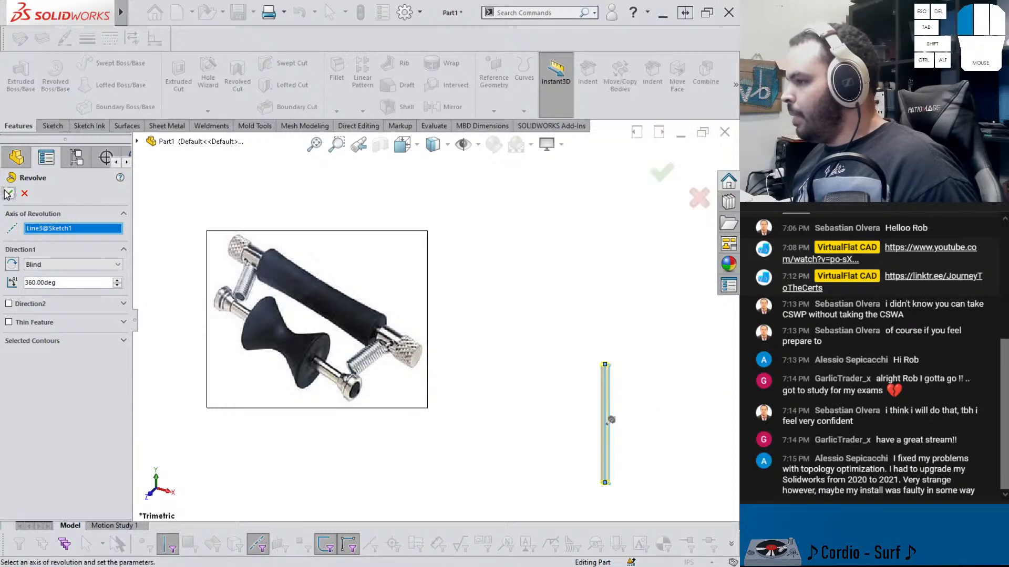
Change the rod's length dimension to 2.875 in and rebuild the part
{"action": "left_click", "coordinate": [507, 356]}
{"action": "scroll", "coordinate": [592, 401], "scroll_direction": "down", "scroll_amount": 5}
{"action": "left_click", "coordinate": [437, 300]}
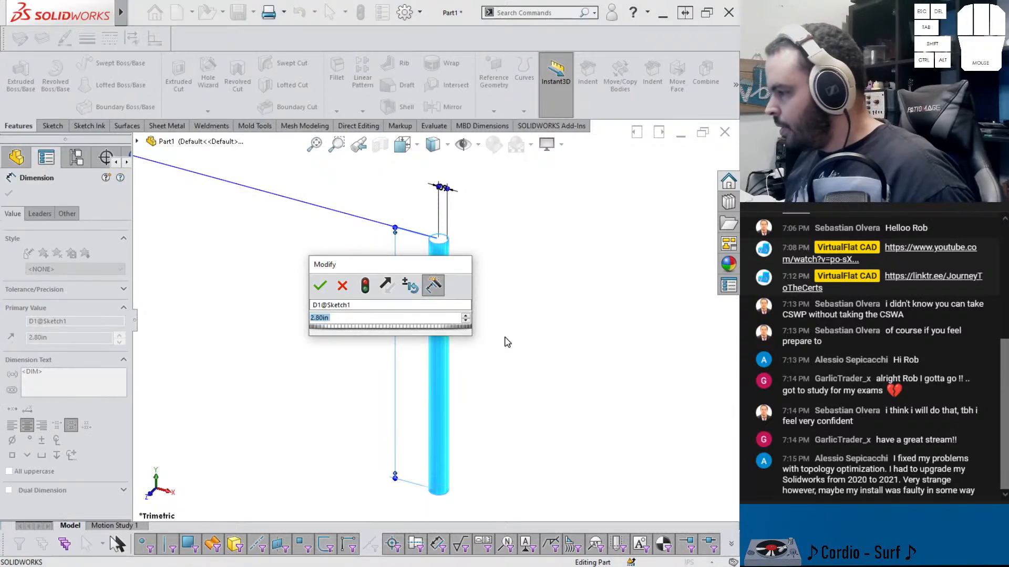
{"action": "type", "text": "2.875"}
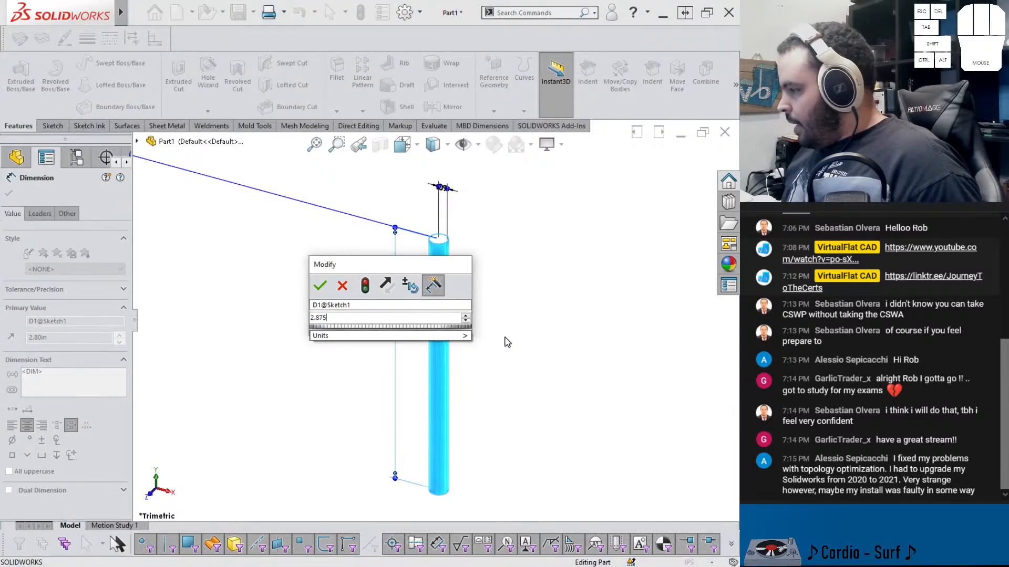
{"action": "key", "text": "Return"}
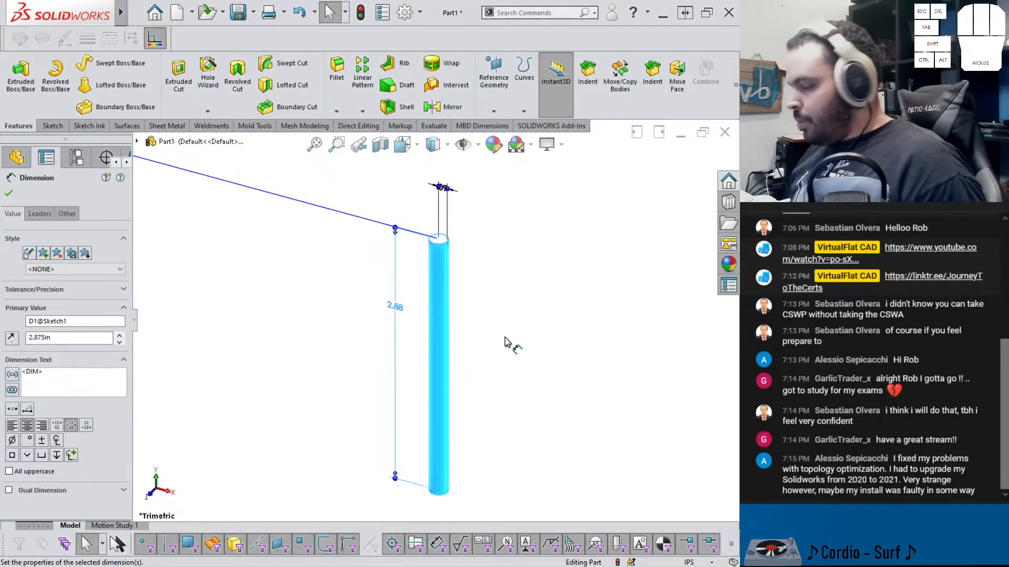
{"action": "key", "text": "Escape"}
{"action": "key", "text": "ctrl+b"}
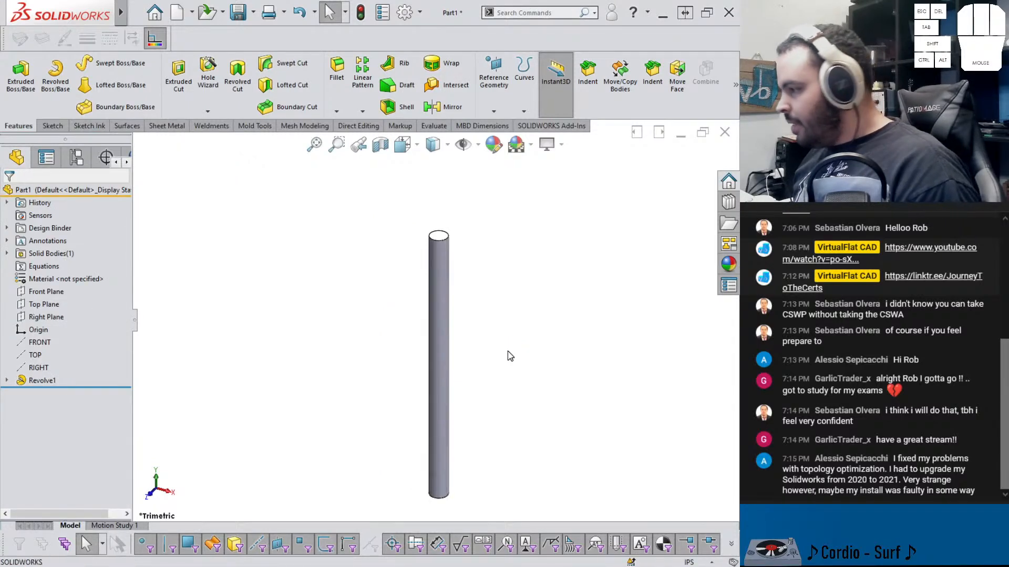
Start a new sketch on the Front Plane, viewed normal to it
{"action": "scroll", "coordinate": [484, 363], "scroll_direction": "down", "scroll_amount": 5}
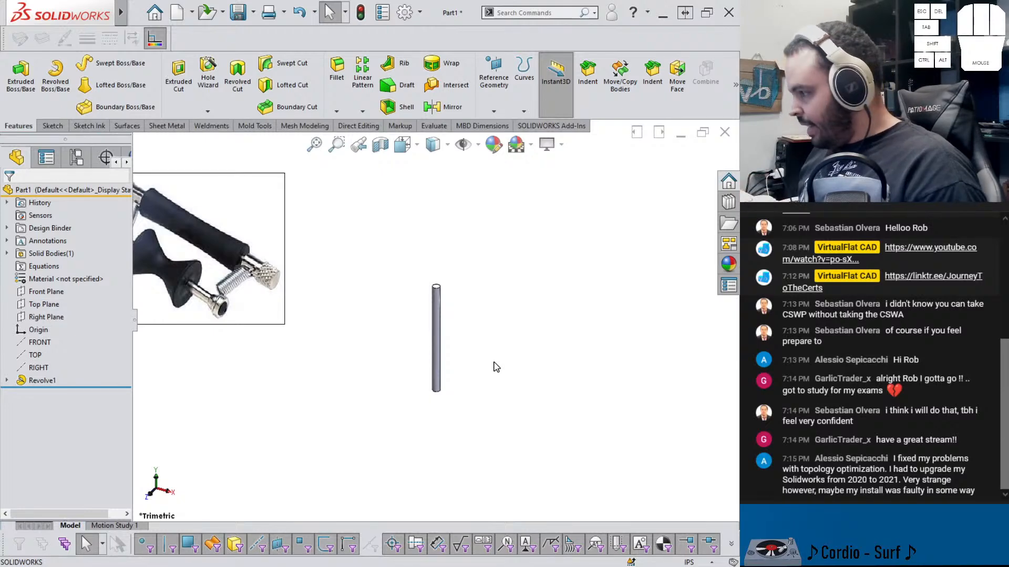
{"action": "scroll", "coordinate": [466, 298], "scroll_direction": "down", "scroll_amount": 1}
{"action": "scroll", "coordinate": [452, 315], "scroll_direction": "down", "scroll_amount": 2}
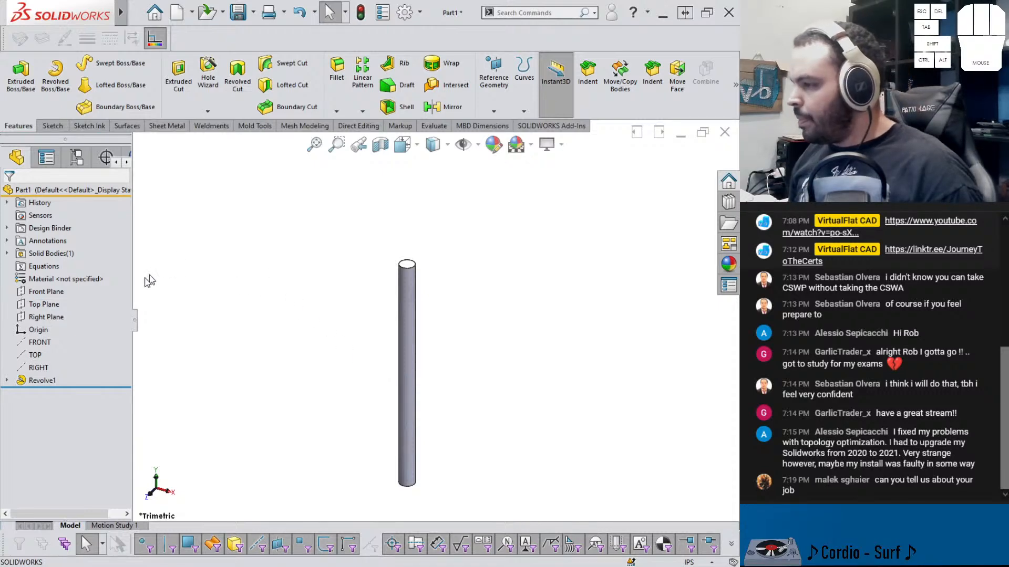
{"action": "left_click", "coordinate": [50, 292]}
{"action": "left_click", "coordinate": [79, 276]}
{"action": "left_click", "coordinate": [281, 307]}
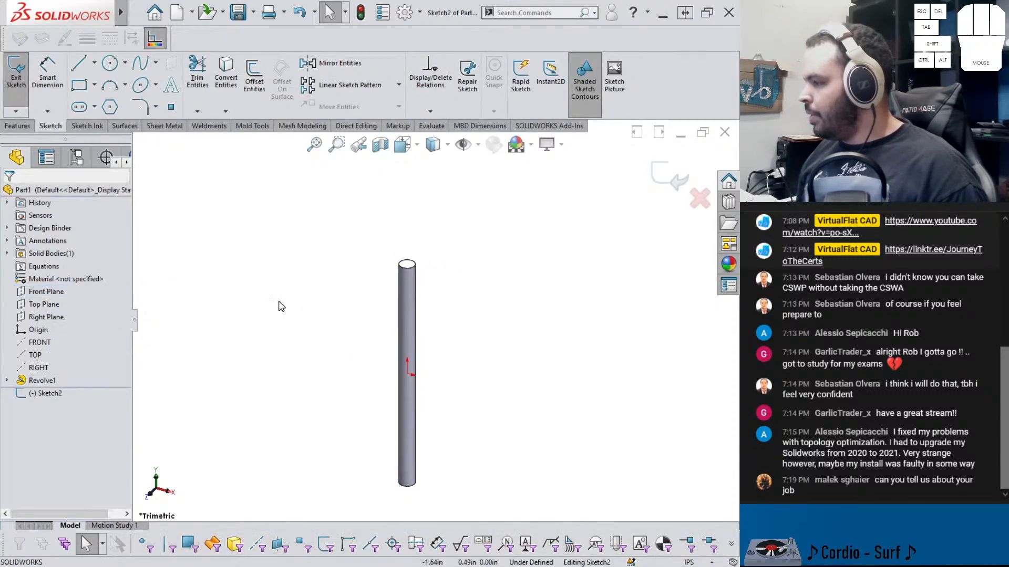
{"action": "key", "text": "ctrl+1"}
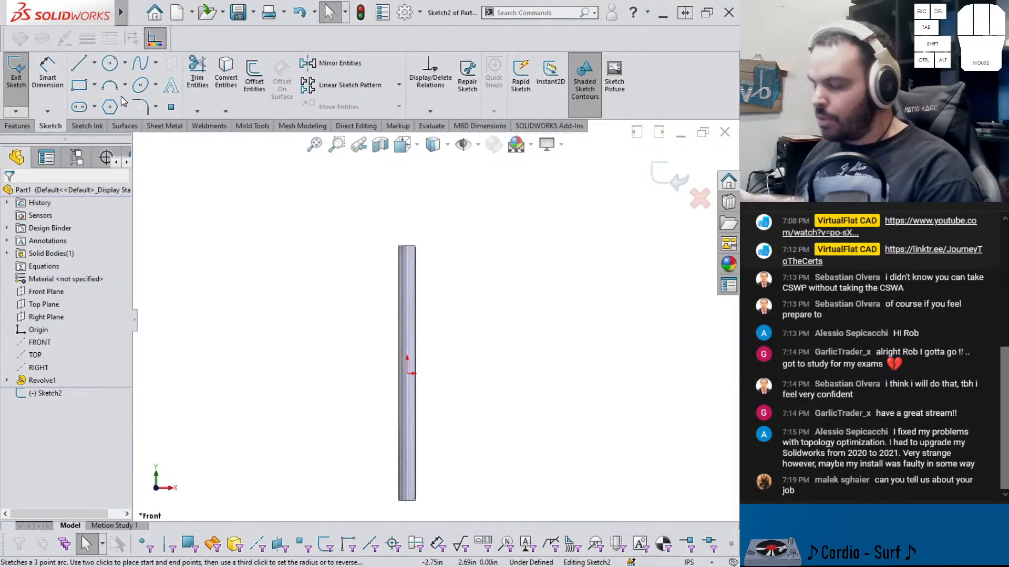
Sketch a C-shaped line profile against the rod: two horizontal legs about 0.59 in joined by a vertical line about 1.41 in
{"action": "left_click", "coordinate": [80, 66]}
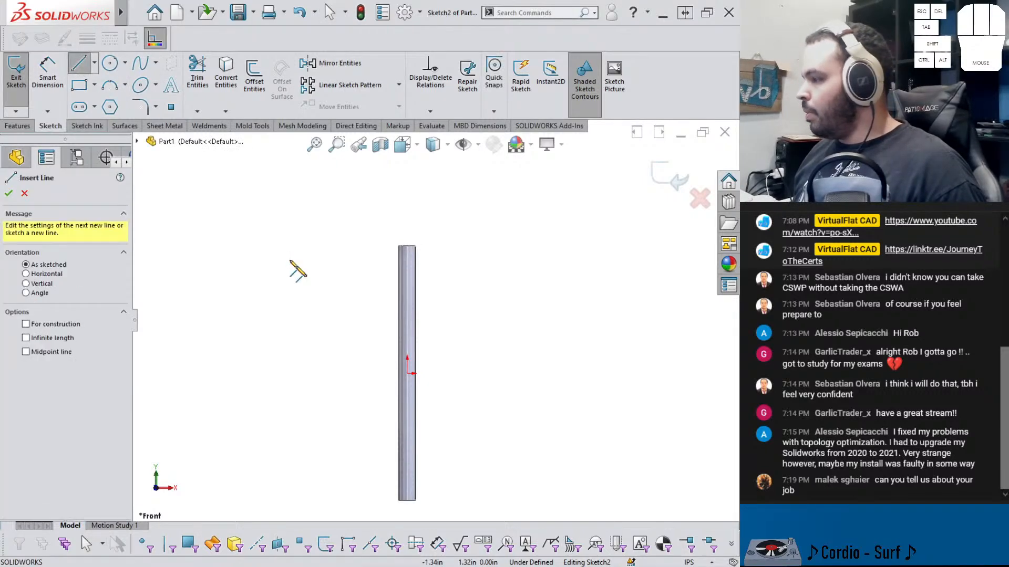
{"action": "left_click", "coordinate": [355, 300]}
{"action": "left_click", "coordinate": [407, 299]}
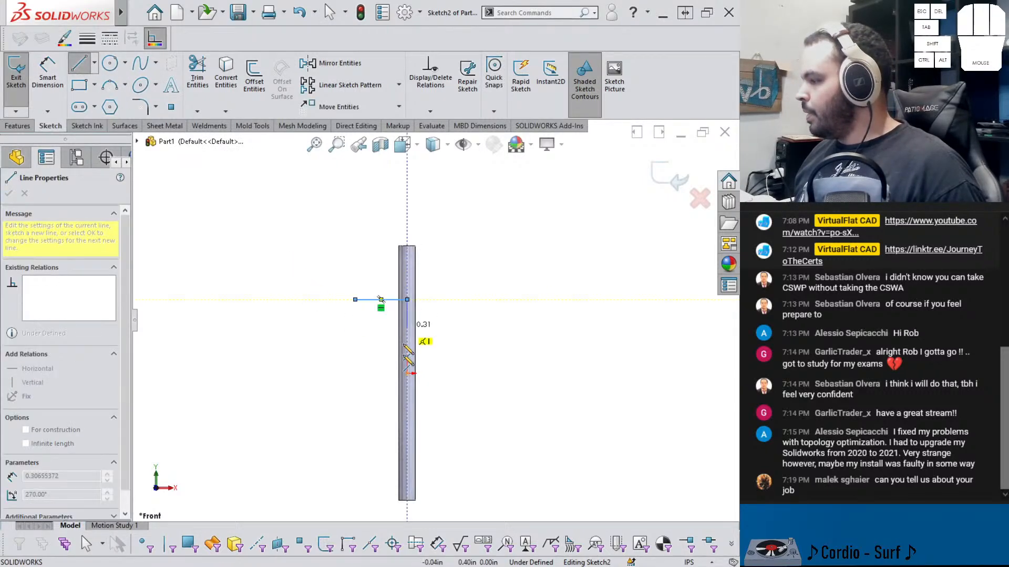
{"action": "left_click", "coordinate": [407, 430]}
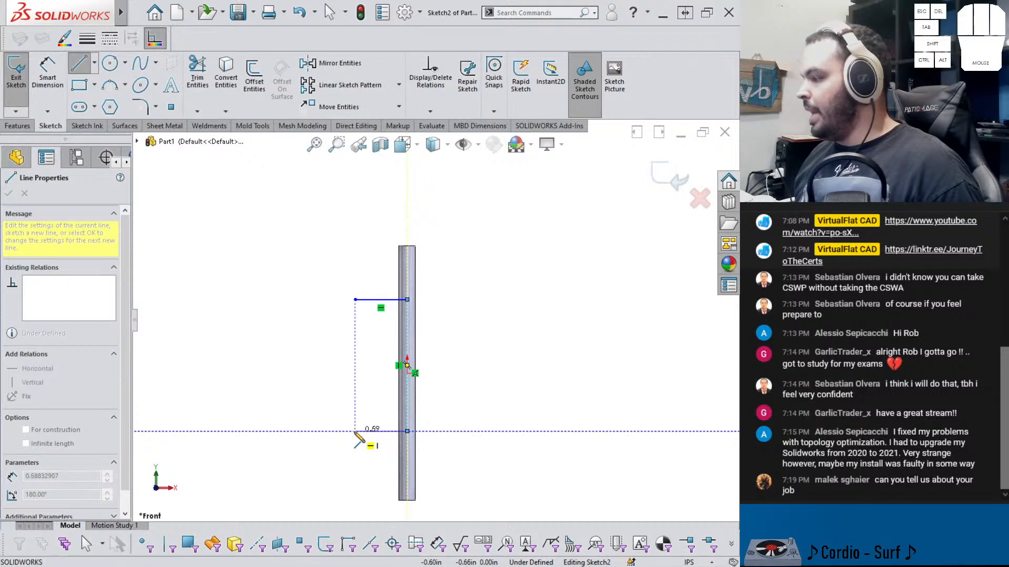
{"action": "left_click", "coordinate": [355, 431]}
{"action": "key", "text": "Escape"}
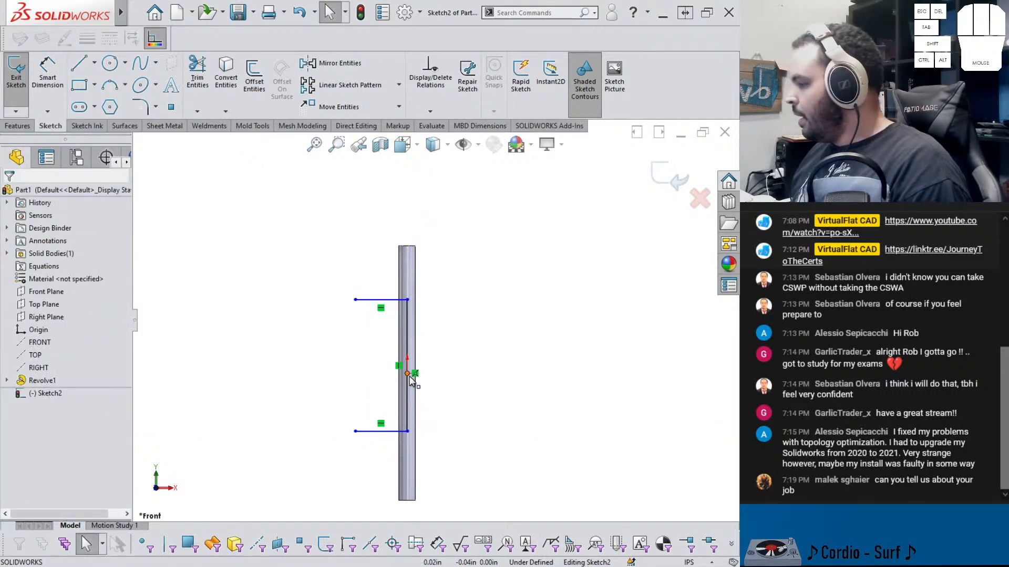
Make the vertical line's midpoint coincident with the origin
{"action": "right_click", "coordinate": [408, 336]}
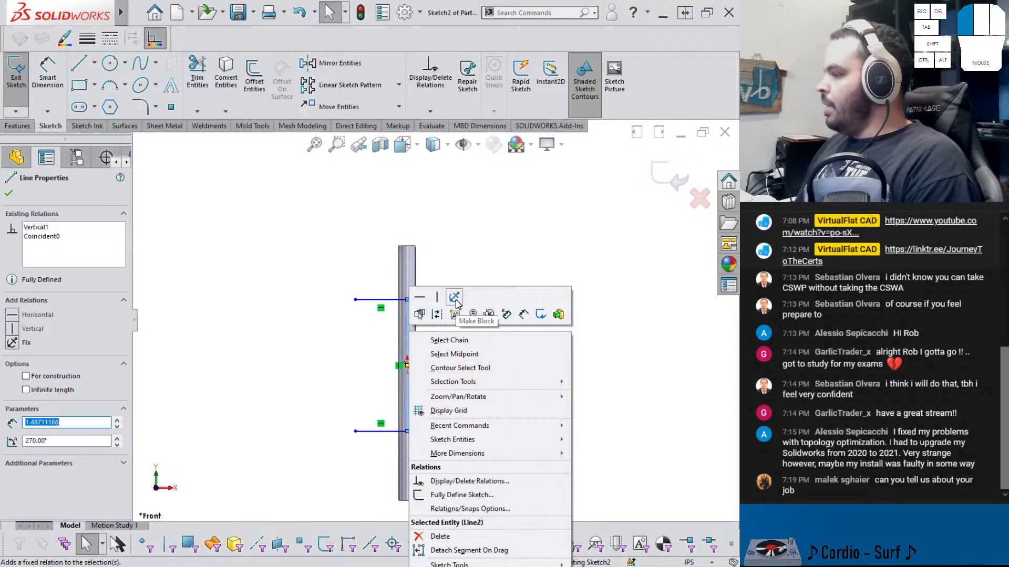
{"action": "left_click", "coordinate": [475, 257]}
{"action": "right_click", "coordinate": [405, 322]}
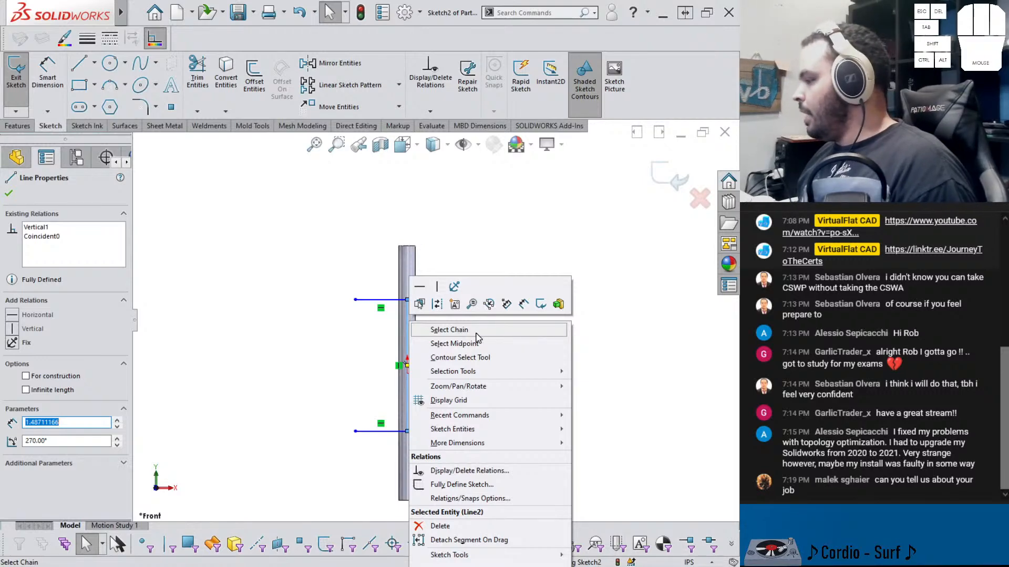
{"action": "left_click", "coordinate": [460, 330]}
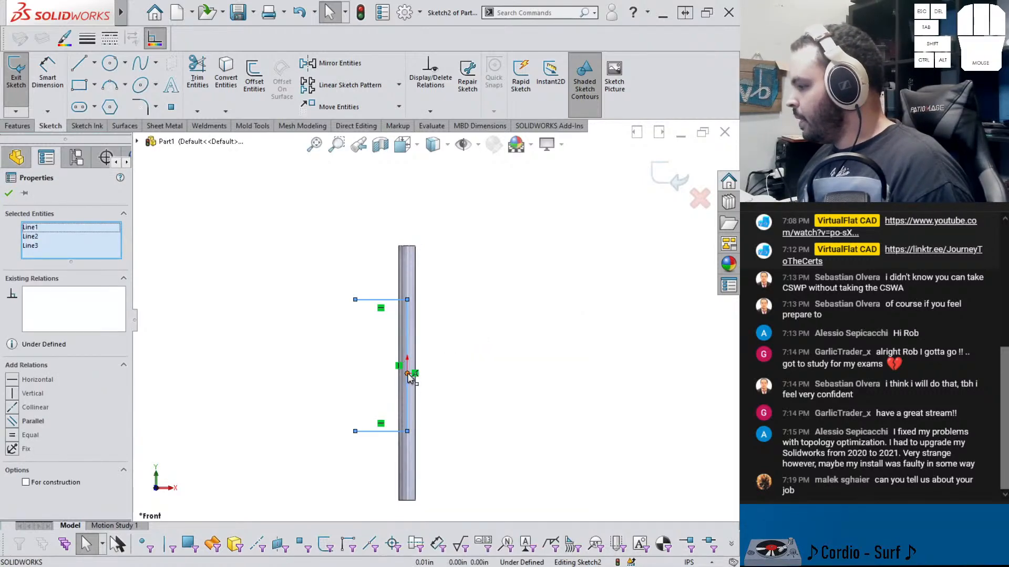
{"action": "left_click", "coordinate": [462, 407]}
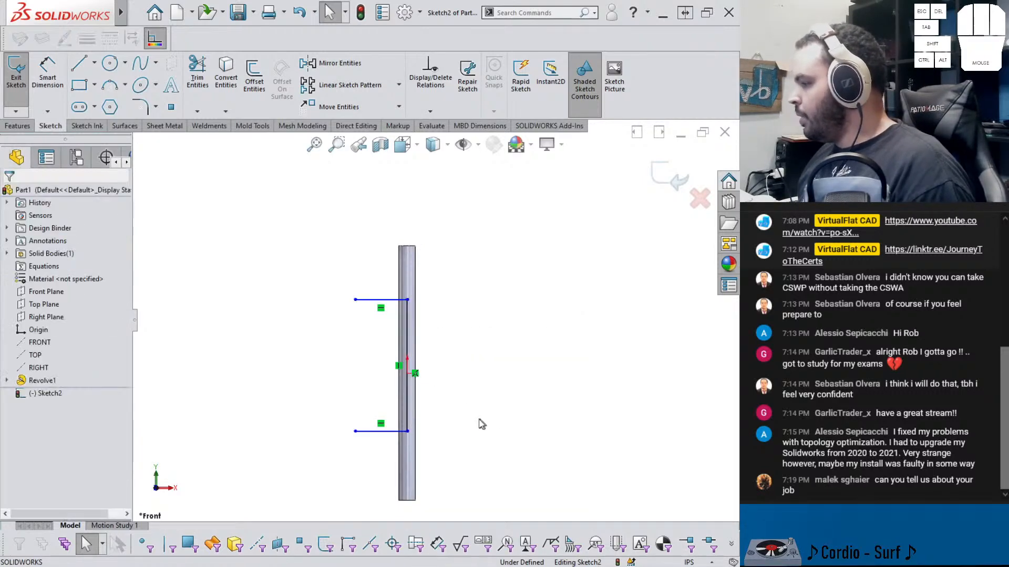
{"action": "right_click", "coordinate": [407, 390]}
{"action": "left_click", "coordinate": [442, 358]}
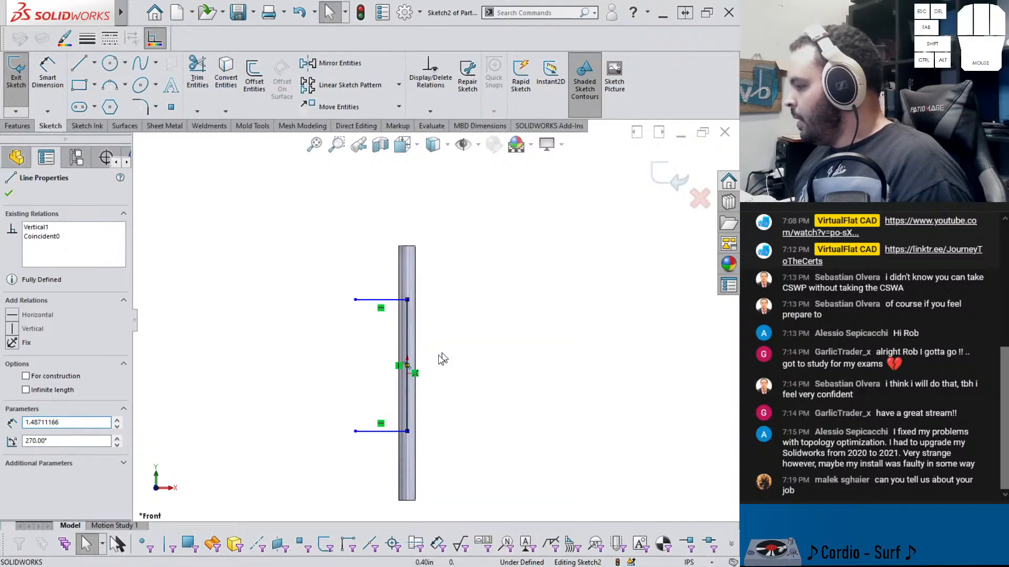
{"action": "scroll", "coordinate": [411, 378], "scroll_direction": "down", "scroll_amount": 3}
{"action": "left_click", "coordinate": [408, 361], "text": "ctrl"}
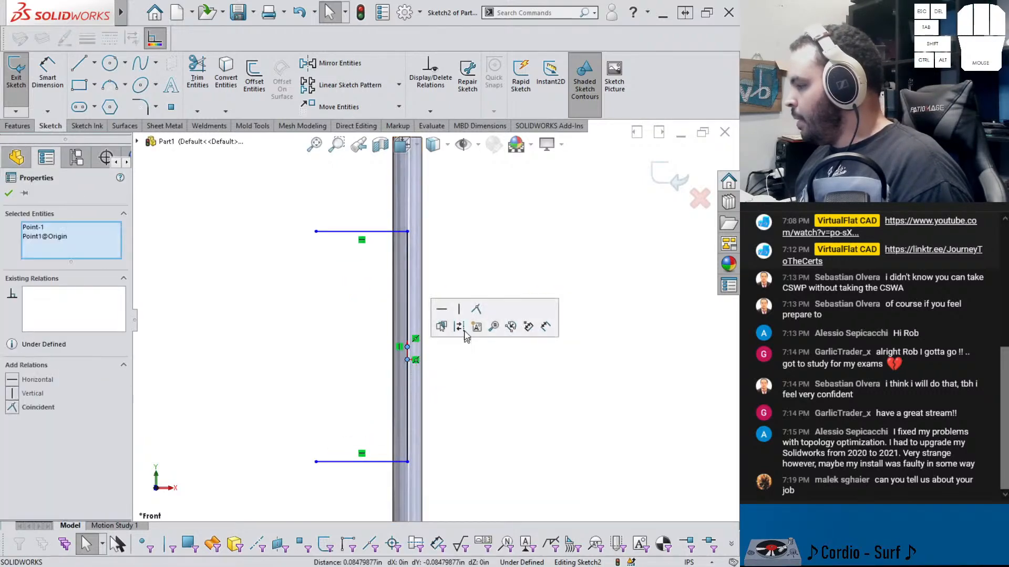
{"action": "left_click", "coordinate": [476, 314]}
Dimension the vertical line's length as 1.2 in
{"action": "right_click_drag", "start_coordinate": [482, 391], "coordinate": [474, 330]}
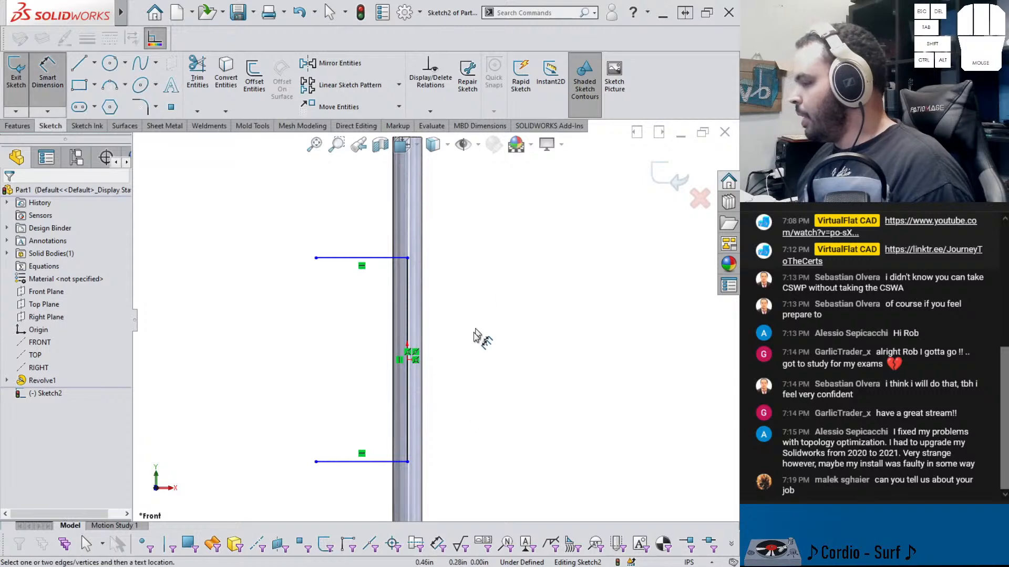
{"action": "left_click", "coordinate": [407, 313]}
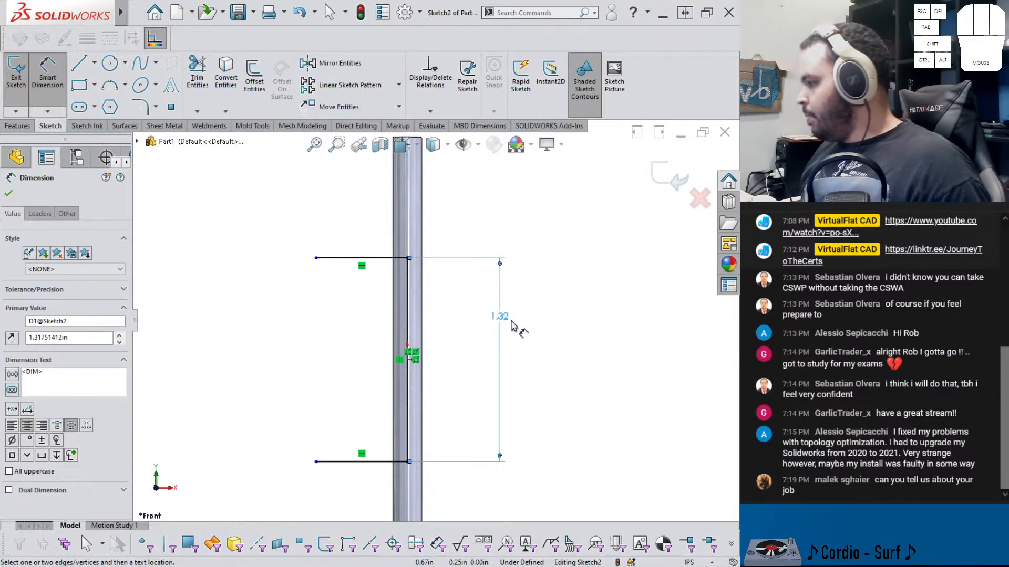
{"action": "double_click", "coordinate": [500, 319]}
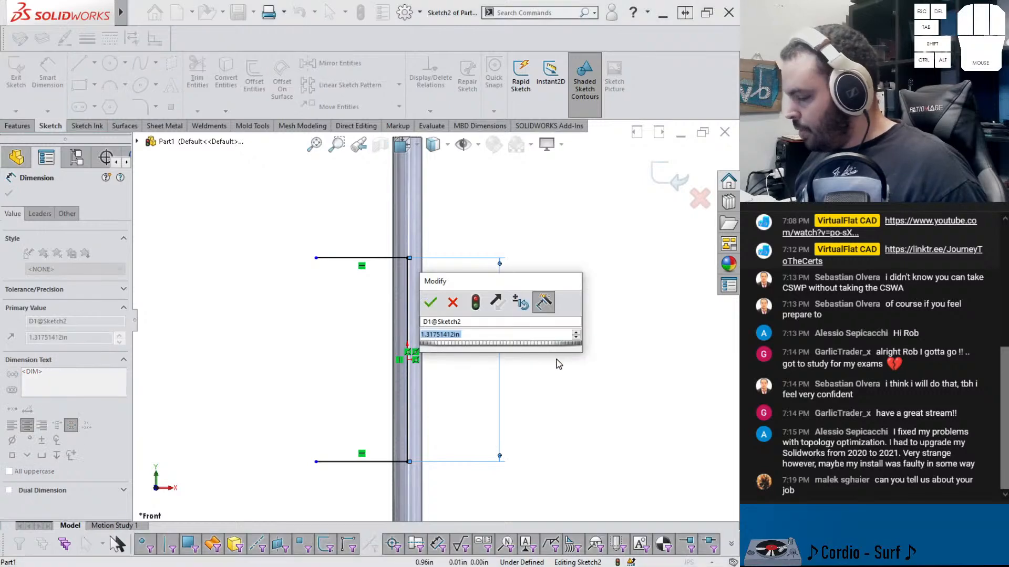
{"action": "type", "text": "1."}
{"action": "key", "text": "Return"}
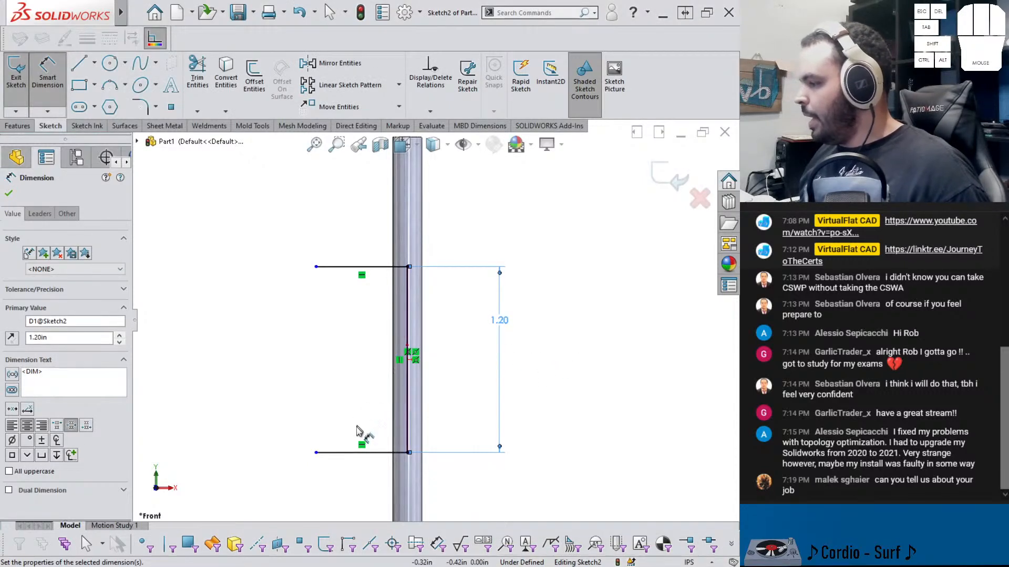
{"action": "key", "text": "Escape"}
Make the two horizontal lines equal in length
{"action": "left_click_drag", "start_coordinate": [292, 250], "coordinate": [342, 411]}
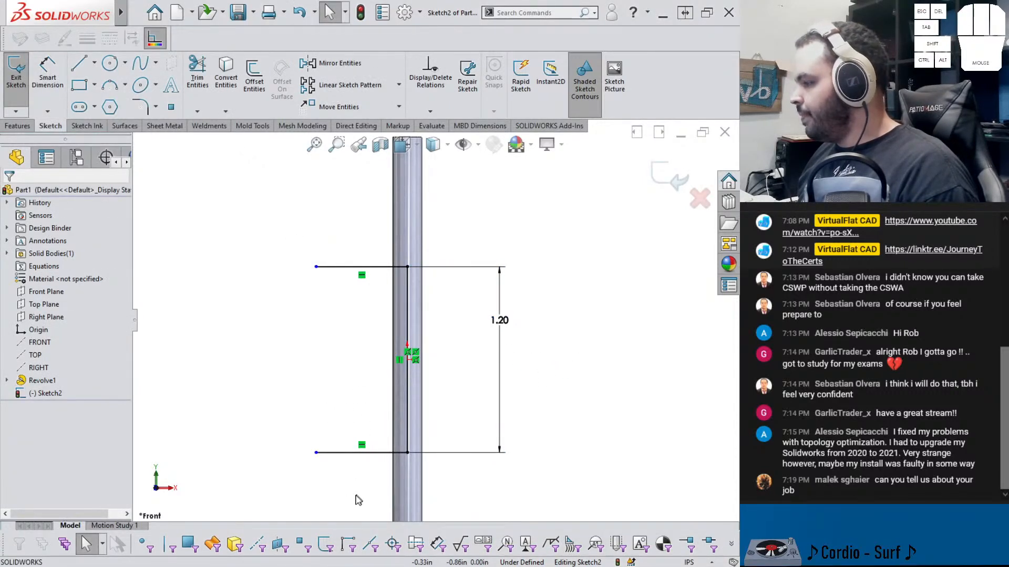
{"action": "left_click_drag", "start_coordinate": [357, 500], "coordinate": [310, 263]}
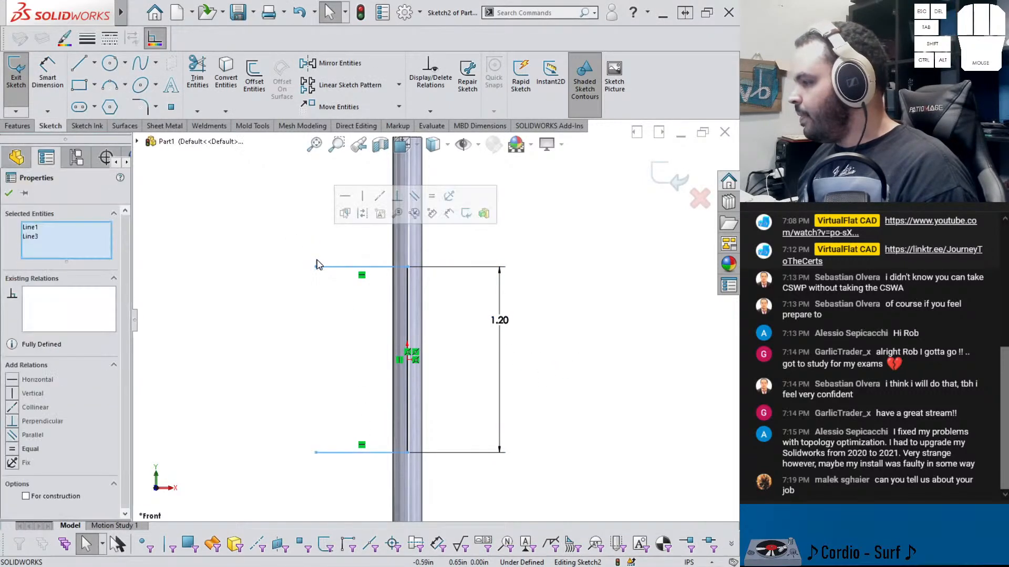
{"action": "left_click", "coordinate": [431, 200]}
{"action": "left_click", "coordinate": [236, 270]}
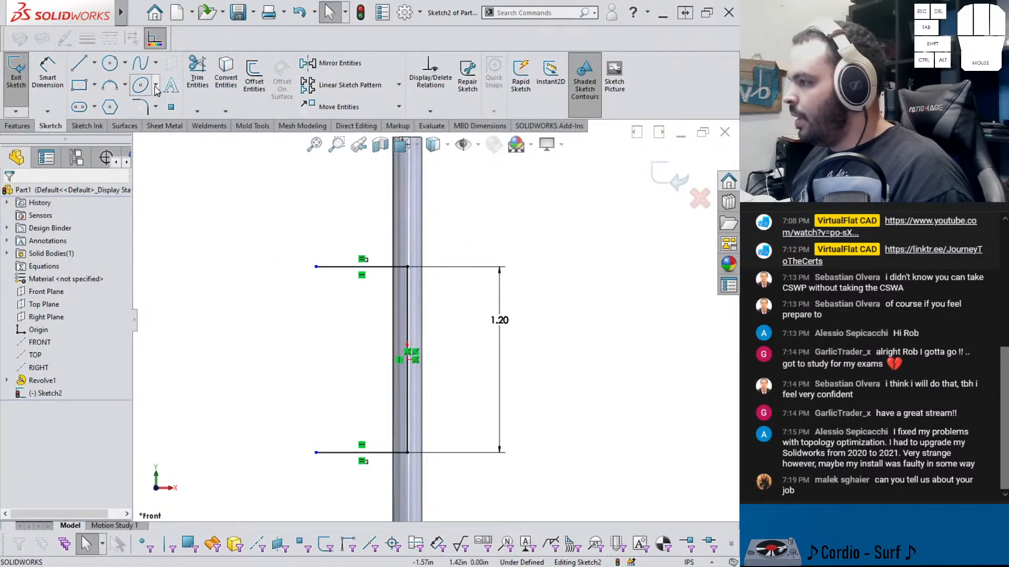
{"action": "left_click", "coordinate": [156, 66]}
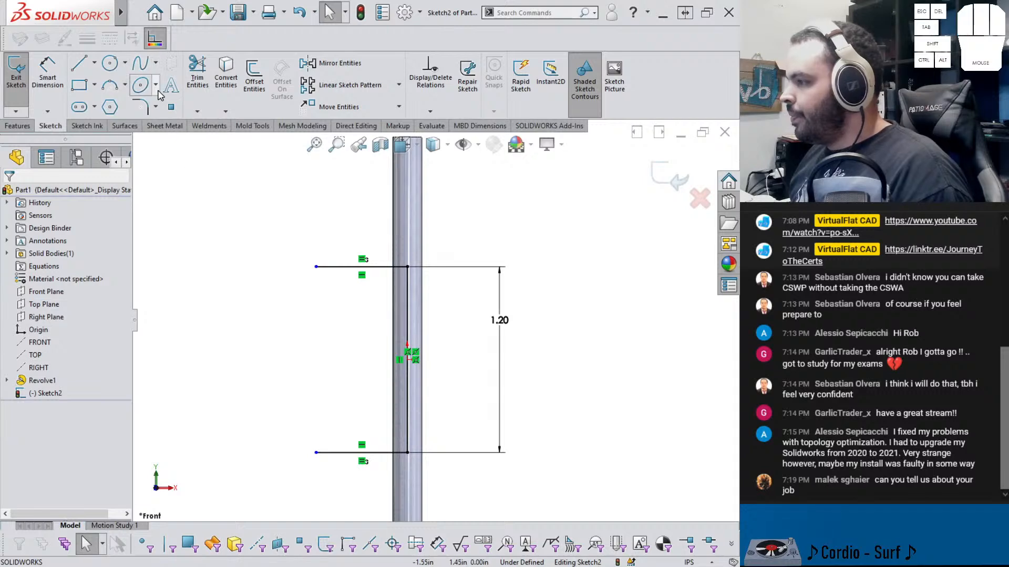
{"action": "left_click", "coordinate": [156, 84]}
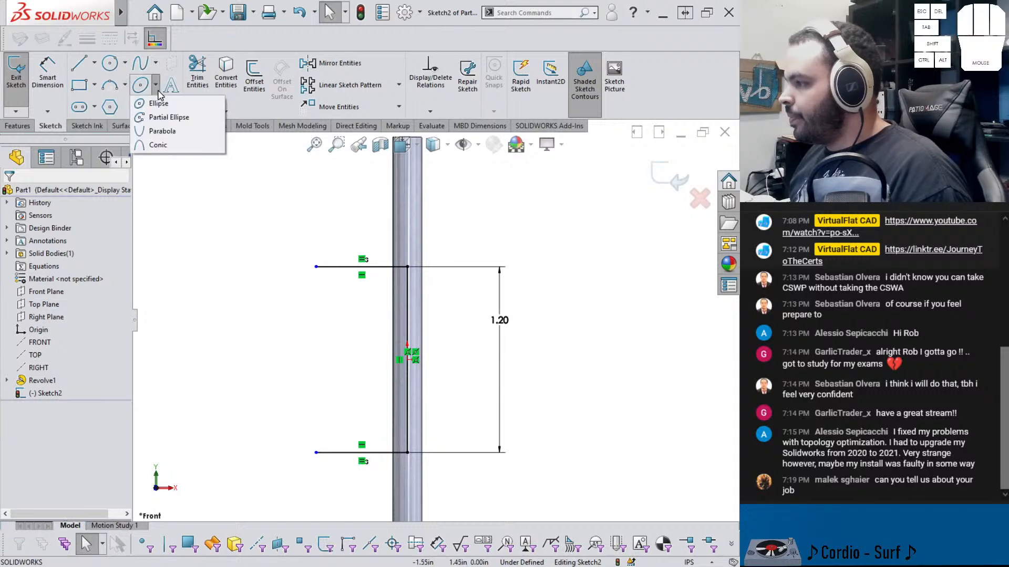
{"action": "left_click", "coordinate": [158, 145]}
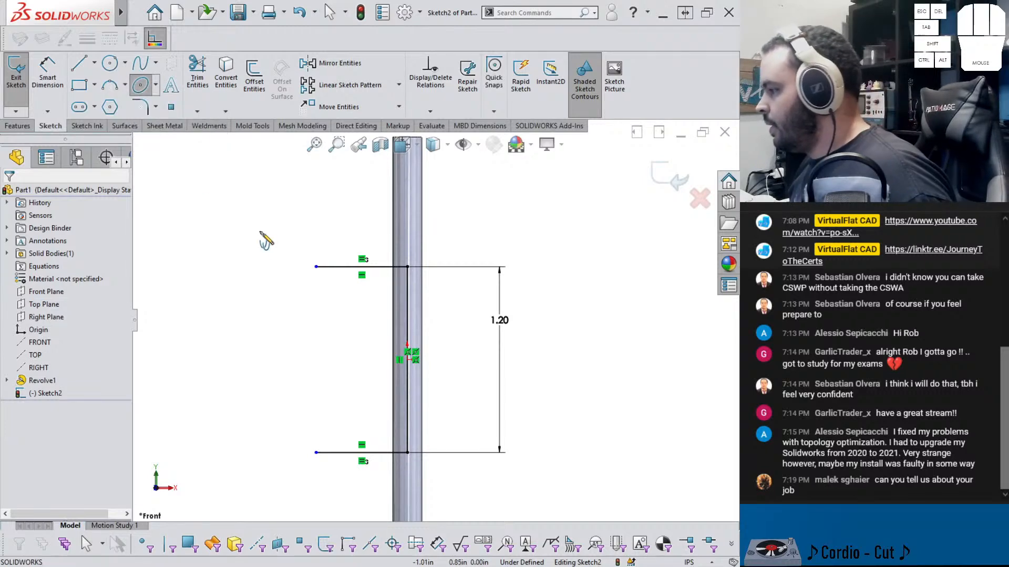
{"action": "left_click", "coordinate": [316, 267]}
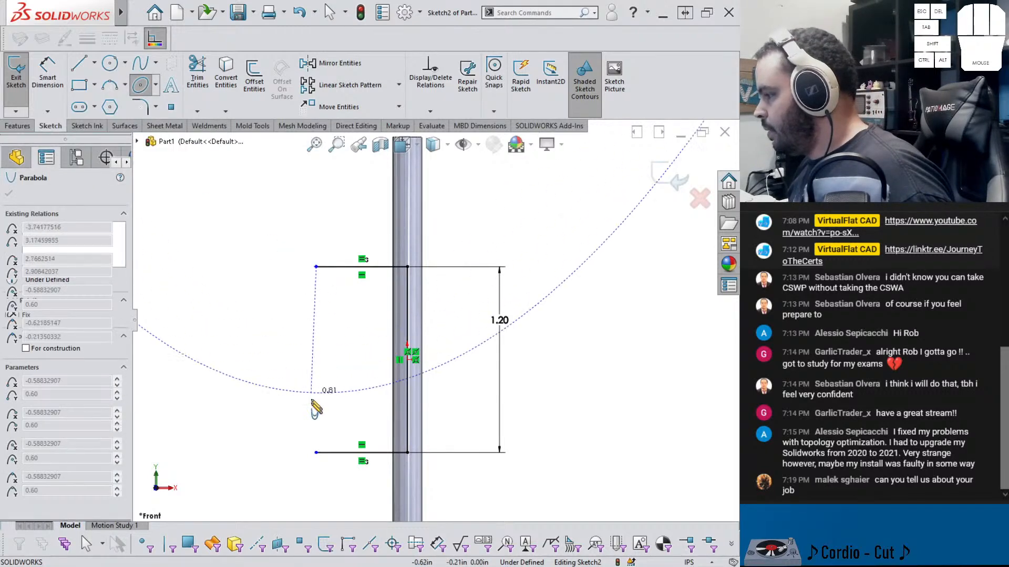
{"action": "left_click", "coordinate": [325, 460]}
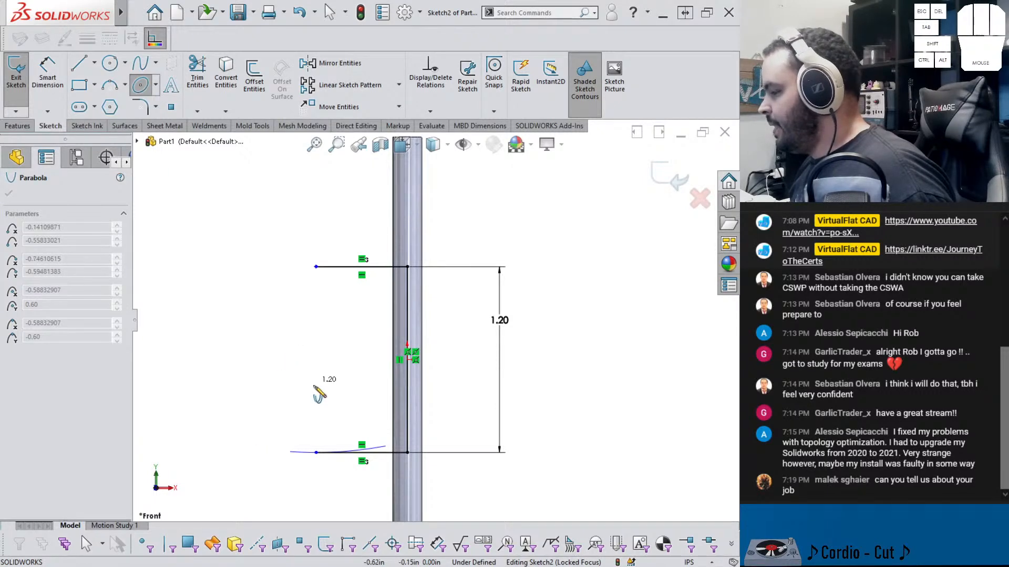
{"action": "key", "text": "Escape"}
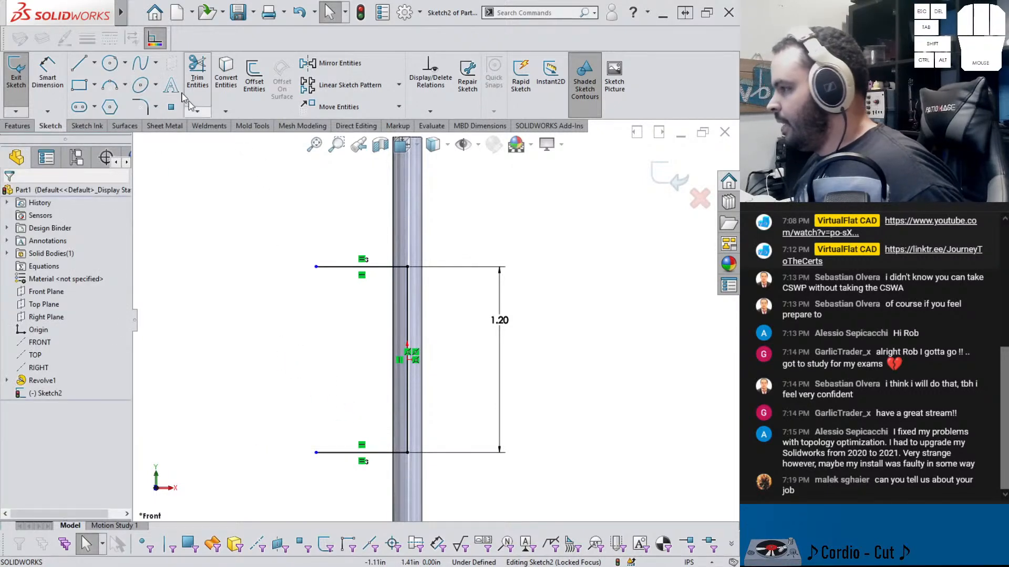
Sketch a parabola to the left of the vertical line, placing its focus, vertex, start and end points
{"action": "left_click", "coordinate": [156, 64]}
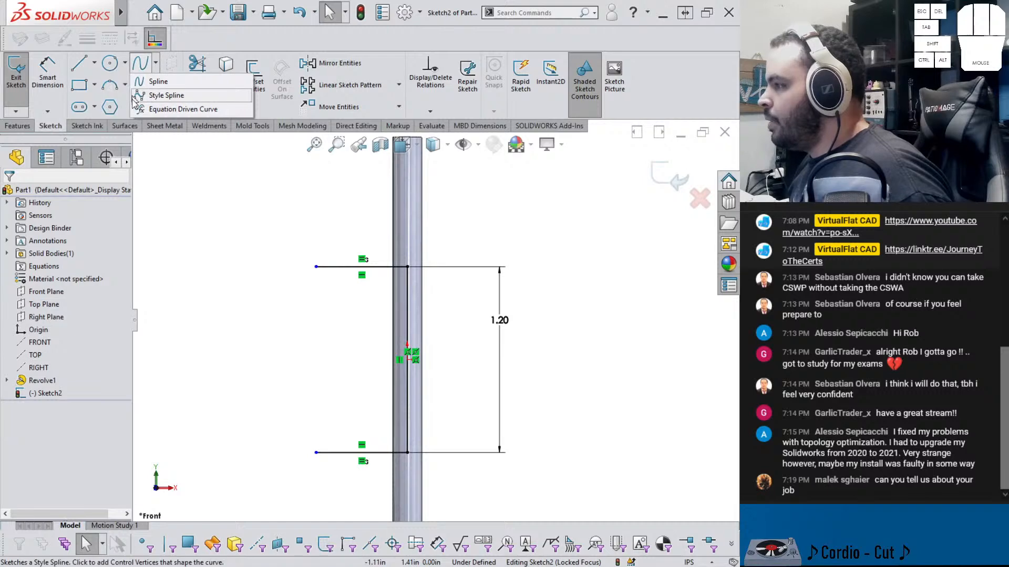
{"action": "left_click", "coordinate": [170, 133]}
{"action": "left_click", "coordinate": [158, 87]}
{"action": "left_click", "coordinate": [205, 130]}
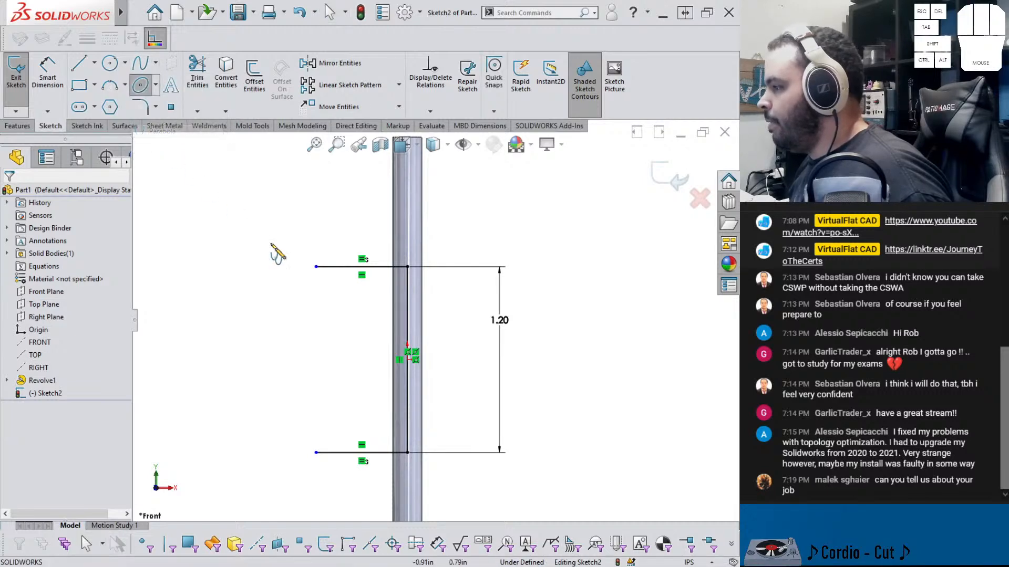
{"action": "left_click", "coordinate": [344, 311]}
{"action": "left_click", "coordinate": [346, 396]}
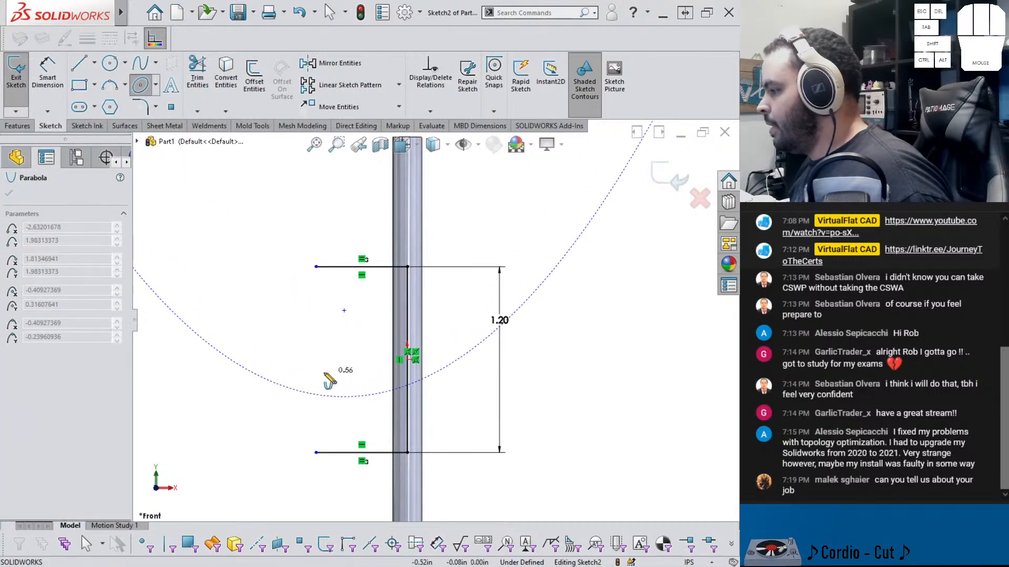
{"action": "left_click", "coordinate": [240, 365]}
{"action": "left_click", "coordinate": [377, 393]}
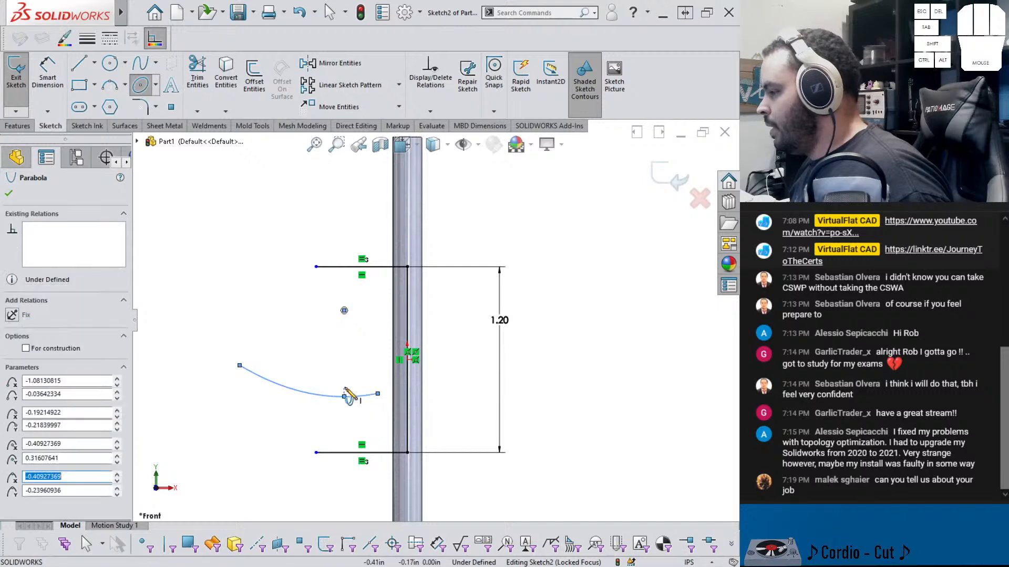
{"action": "key", "text": "Escape"}
Reshape the parabola by dragging the curve and its focus point
{"action": "left_click_drag", "start_coordinate": [344, 398], "coordinate": [261, 305]}
{"action": "left_click", "coordinate": [308, 348]}
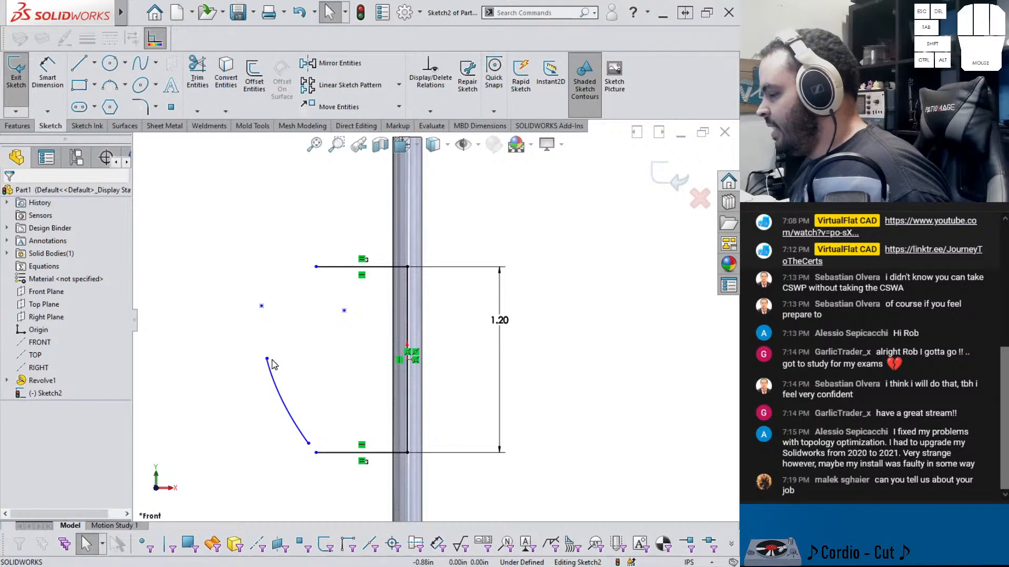
{"action": "mouse_move", "coordinate": [344, 312]}
{"action": "left_mouse_down"}
{"action": "mouse_move", "coordinate": [293, 315]}
{"action": "mouse_move", "coordinate": [299, 339]}
{"action": "mouse_move", "coordinate": [374, 338]}
{"action": "mouse_move", "coordinate": [358, 315]}
{"action": "mouse_move", "coordinate": [327, 305]}
{"action": "left_mouse_up"}
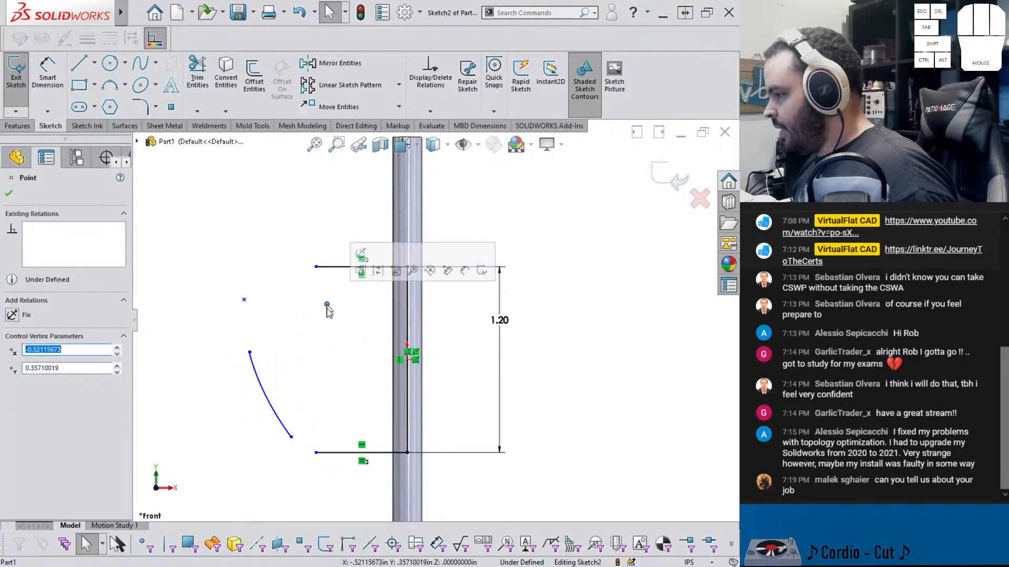
{"action": "left_click_drag", "start_coordinate": [246, 303], "coordinate": [355, 297]}
{"action": "left_click", "coordinate": [296, 292]}
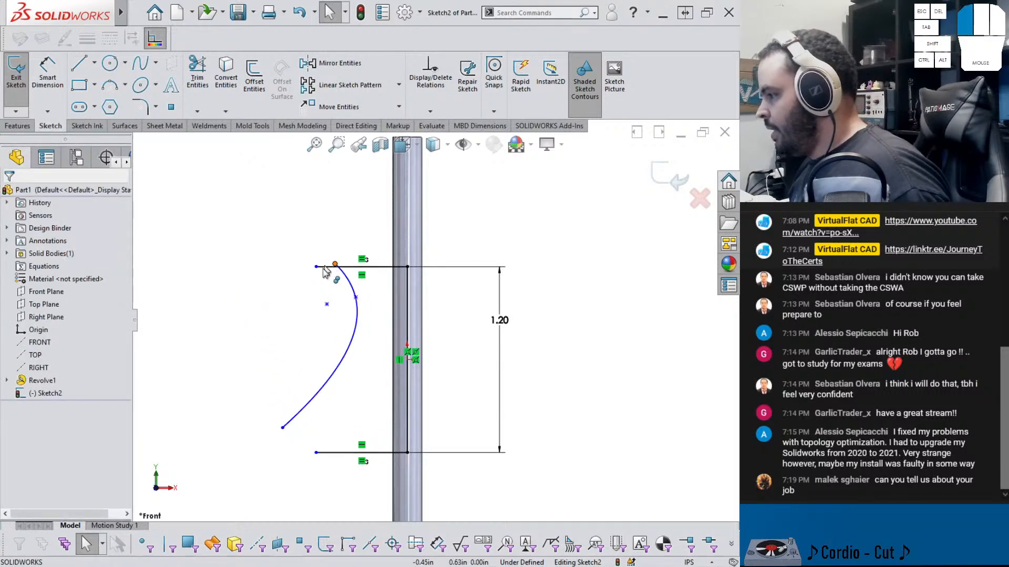
Attach the parabola's ends to the outer endpoints of the two horizontal lines to close the profile
{"action": "left_click_drag", "start_coordinate": [337, 265], "coordinate": [315, 267]}
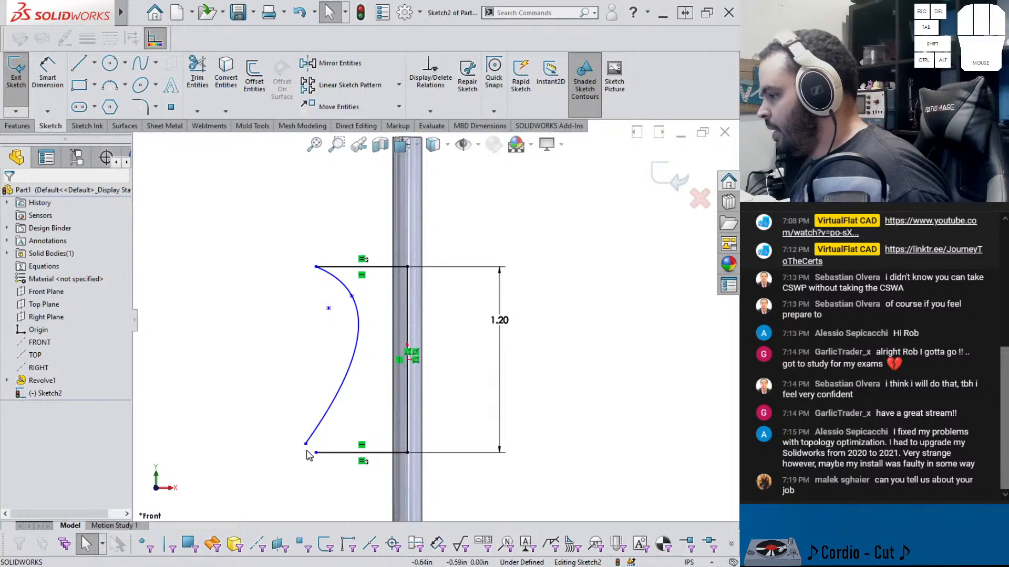
{"action": "left_click_drag", "start_coordinate": [307, 447], "coordinate": [316, 452]}
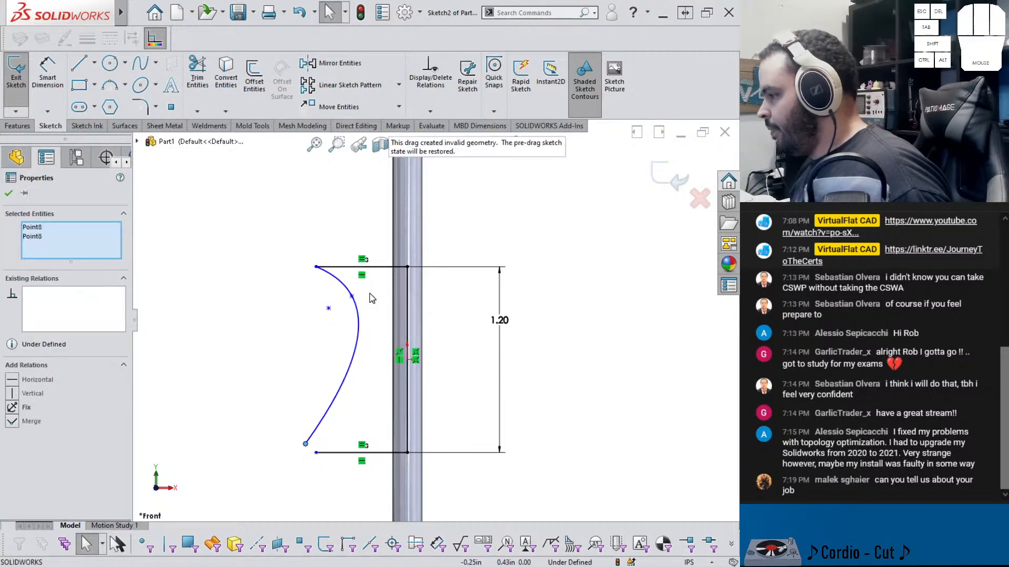
{"action": "left_click", "coordinate": [316, 453]}
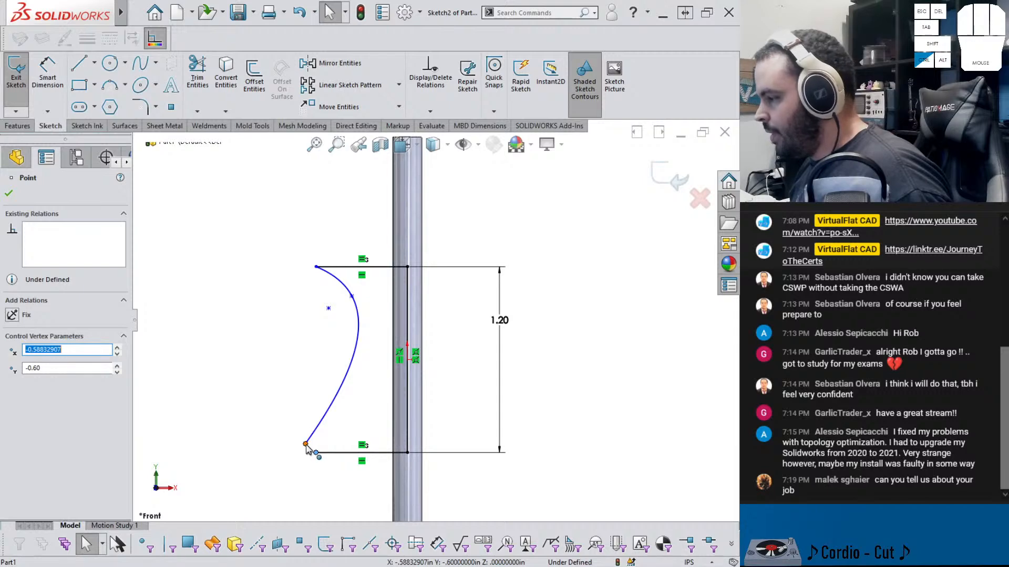
{"action": "left_click", "coordinate": [306, 445], "text": "ctrl"}
{"action": "left_click", "coordinate": [391, 397]}
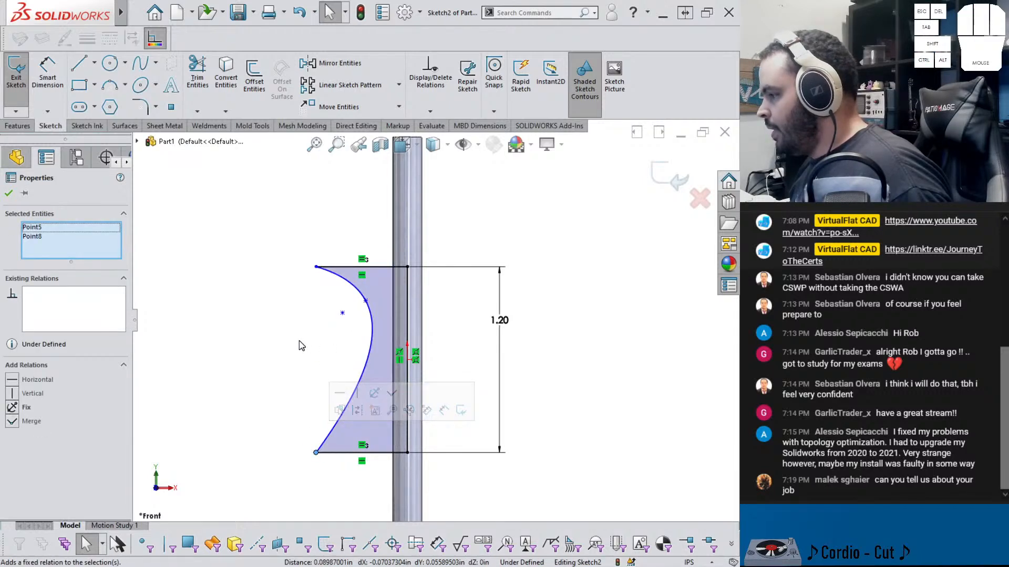
Add a horizontal relation between the parabola's focus and vertex points
{"action": "left_click", "coordinate": [366, 300]}
{"action": "left_click", "coordinate": [342, 313], "text": "ctrl"}
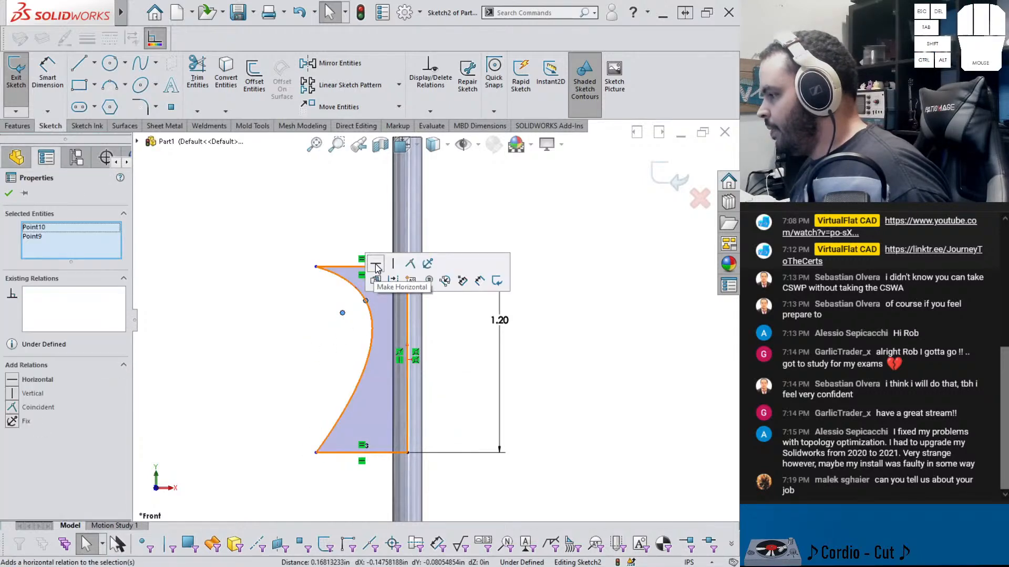
{"action": "left_click", "coordinate": [376, 265]}
Reattach the parabola's upper end to the outer endpoint of the upper horizontal line
{"action": "left_click", "coordinate": [282, 356]}
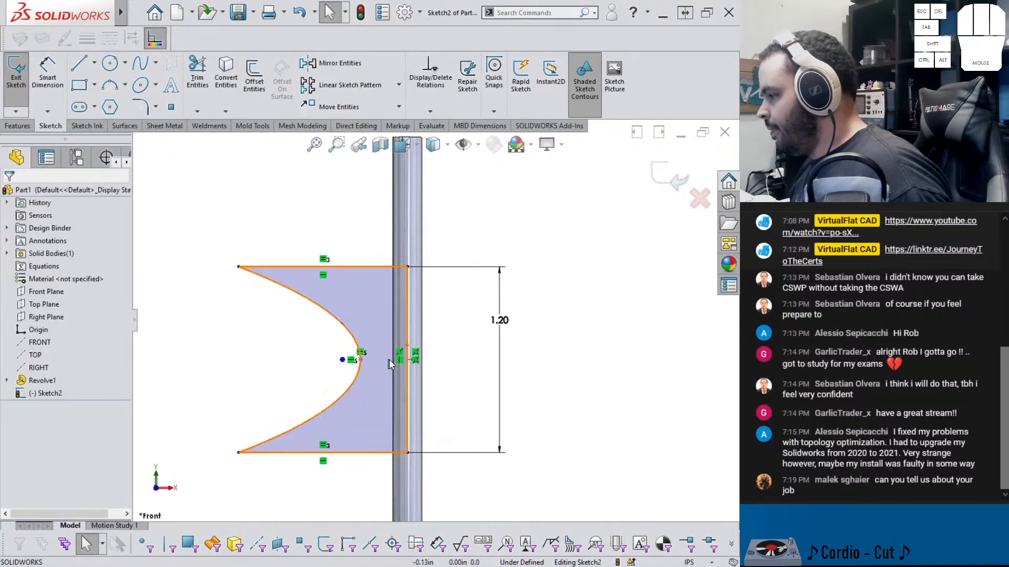
{"action": "left_click", "coordinate": [361, 360], "text": "ctrl"}
{"action": "left_click", "coordinate": [393, 312]}
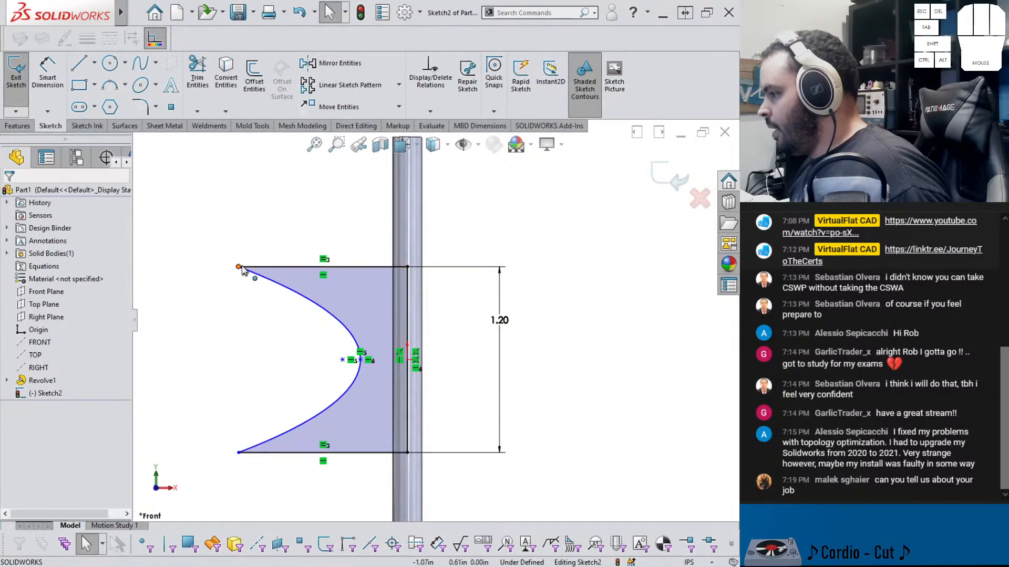
{"action": "left_click_drag", "start_coordinate": [241, 268], "coordinate": [319, 269]}
{"action": "left_click", "coordinate": [228, 336]}
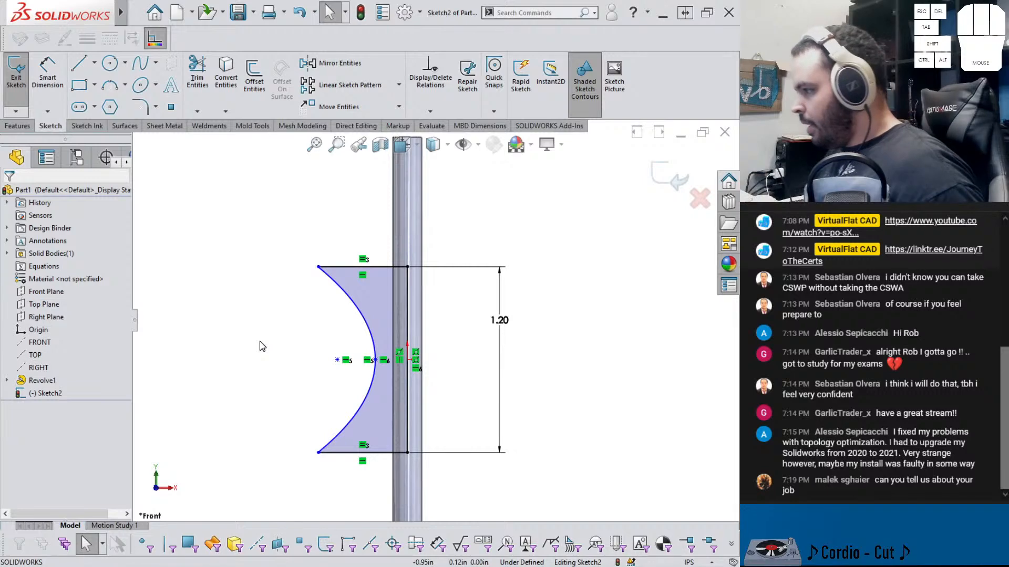
Dimension the horizontal distance from the parabola's upper end to the vertical line as 0.45 in
{"action": "right_click_drag", "start_coordinate": [277, 362], "coordinate": [284, 314]}
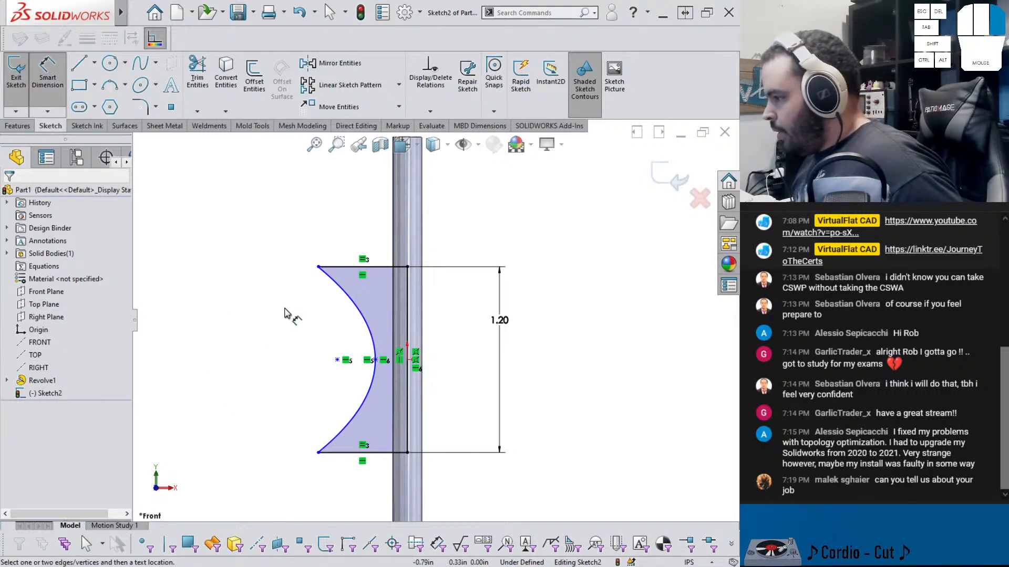
{"action": "left_click", "coordinate": [320, 269]}
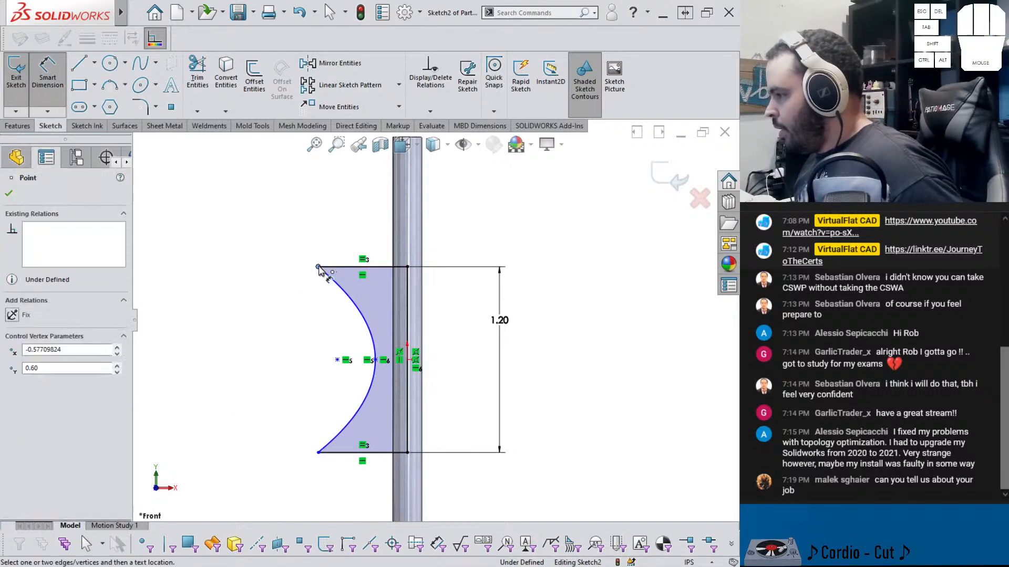
{"action": "left_click", "coordinate": [406, 292]}
{"action": "left_click", "coordinate": [334, 202]}
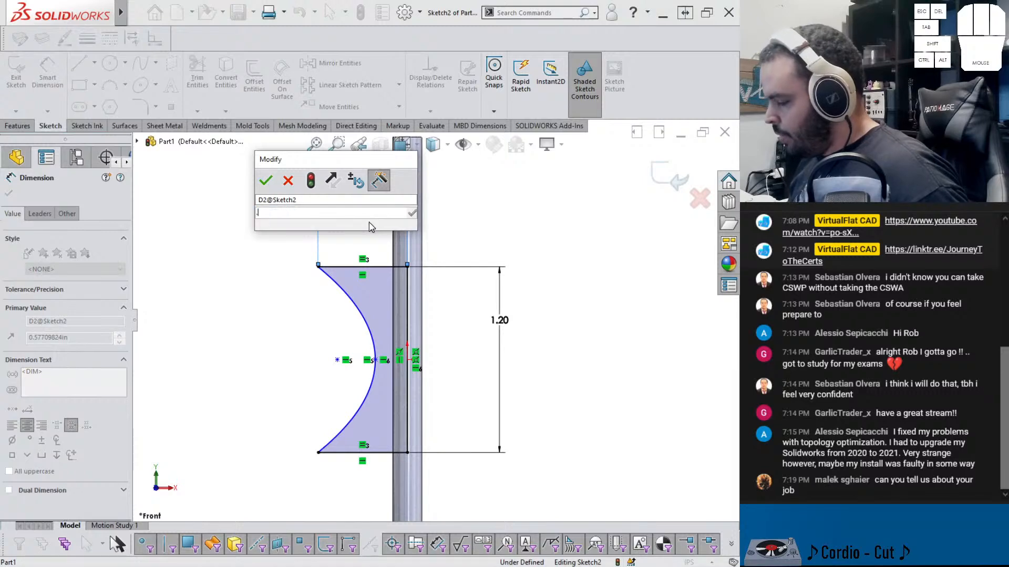
{"action": "key", "text": "Return"}
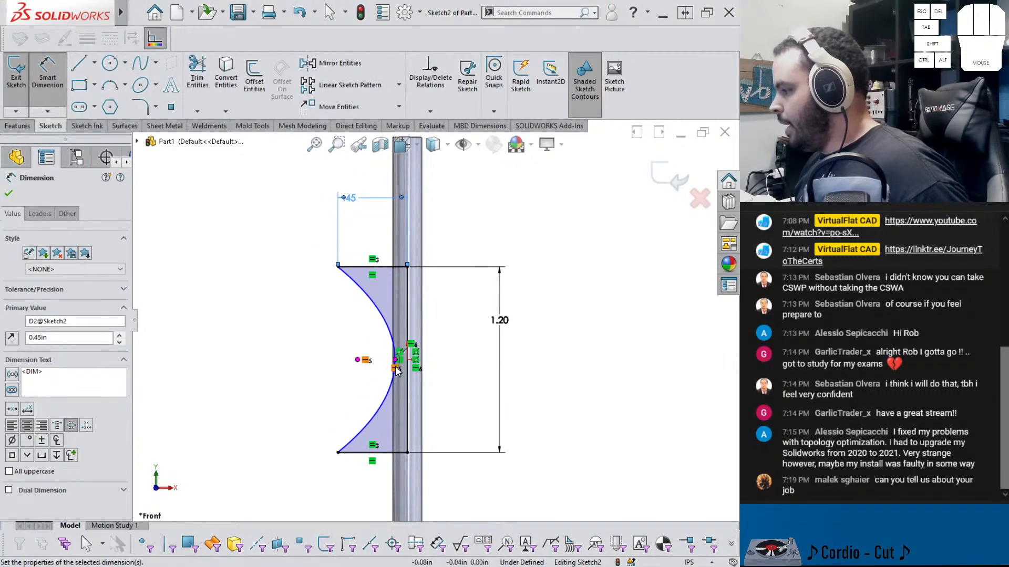
Dimension the parabola vertex's distance to the vertical line and set it to 0.1875 in
{"action": "left_click", "coordinate": [395, 361]}
{"action": "left_click", "coordinate": [408, 325]}
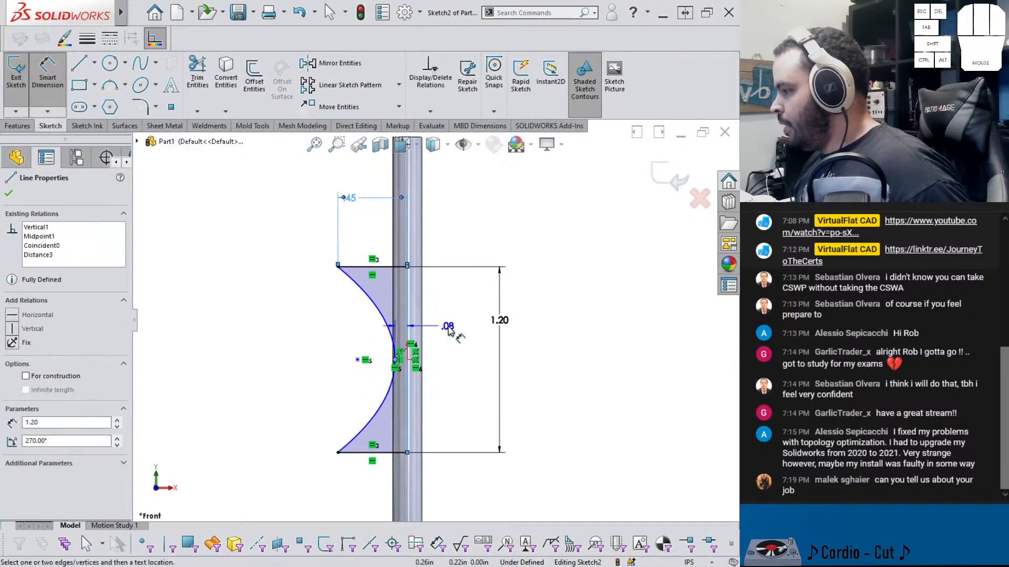
{"action": "left_click", "coordinate": [456, 329]}
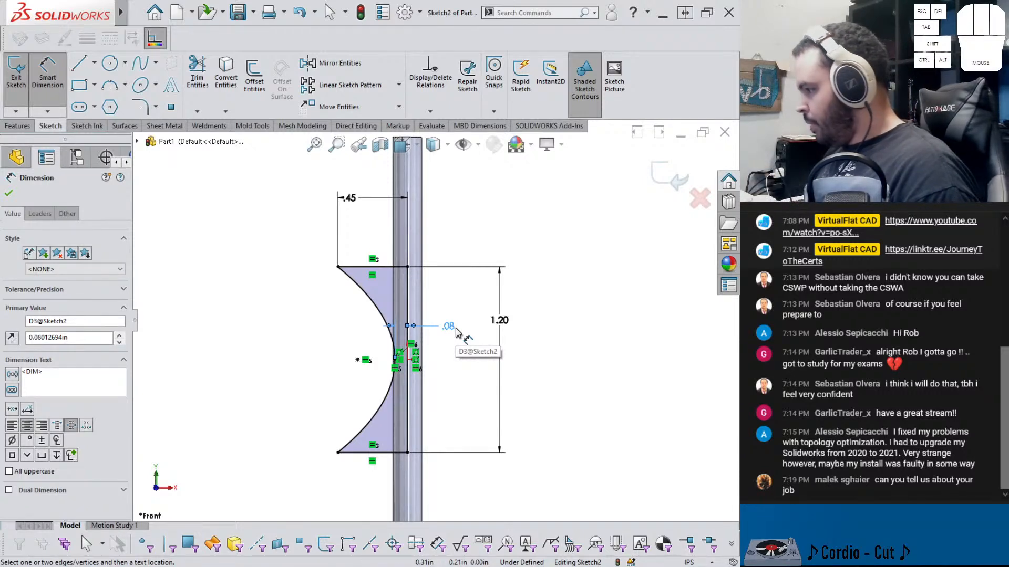
{"action": "double_click", "coordinate": [457, 330]}
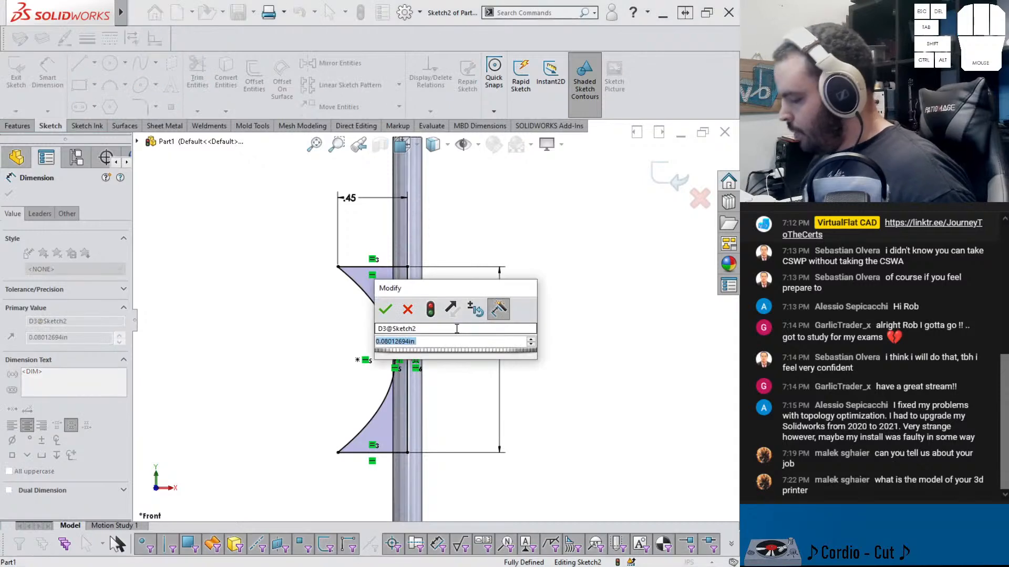
{"action": "type", "text": ".375"}
{"action": "key", "text": "Return"}
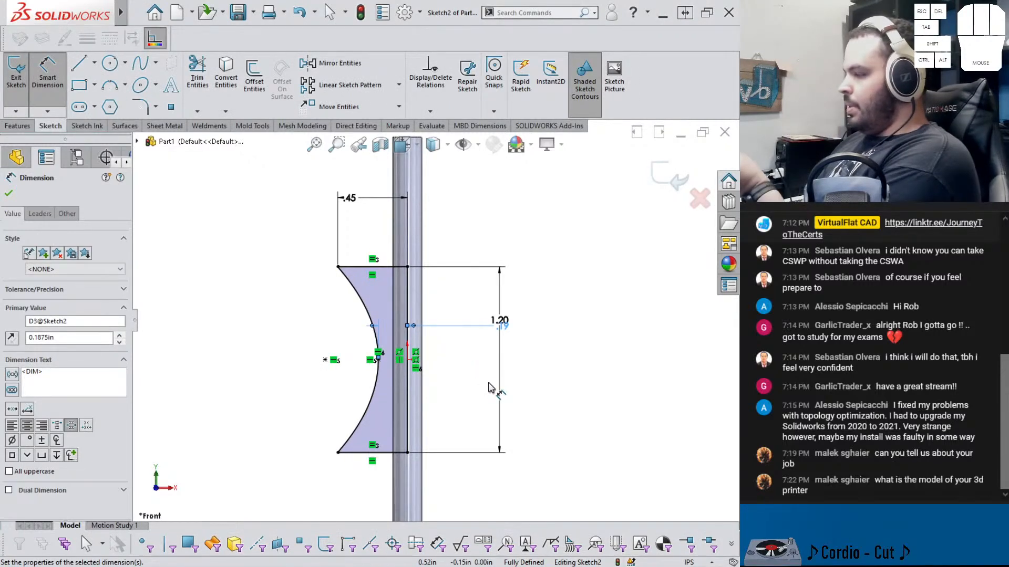
Delete the parabola from the profile sketch
{"action": "left_click", "coordinate": [362, 318]}
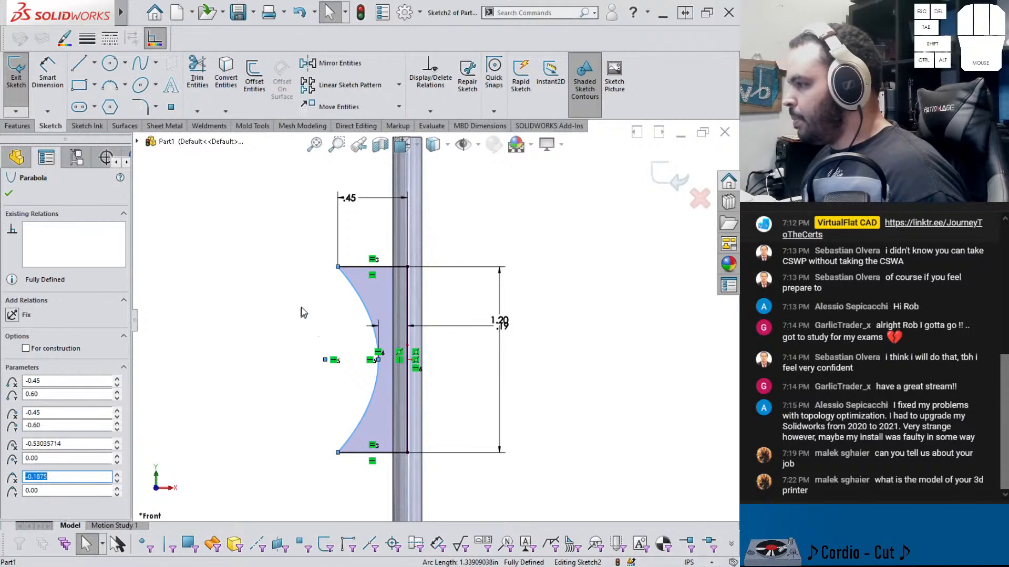
{"action": "key", "text": "Delete"}
{"action": "left_click", "coordinate": [207, 222]}
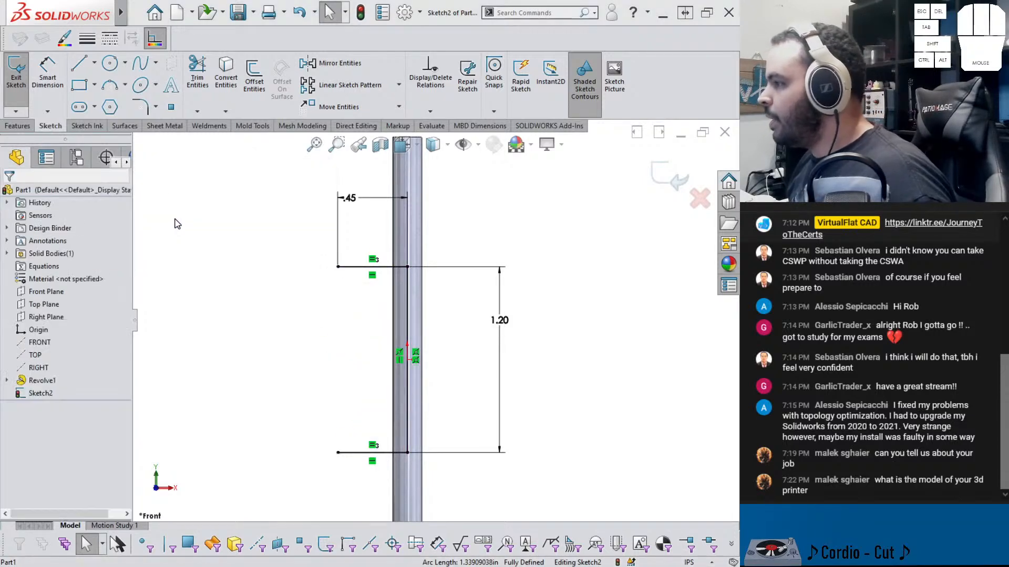
{"action": "left_click", "coordinate": [158, 69]}
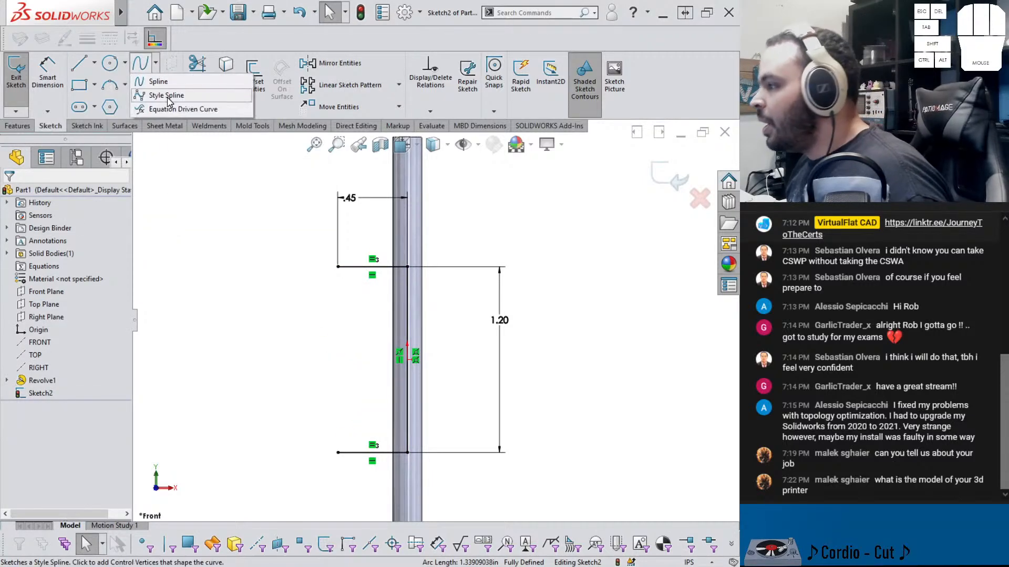
{"action": "left_click", "coordinate": [224, 227]}
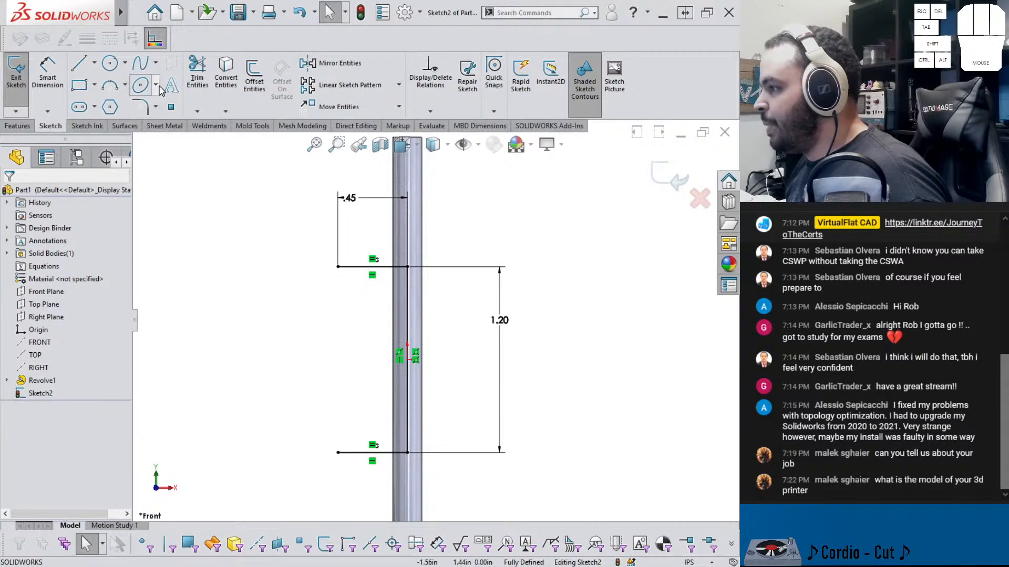
{"action": "left_click", "coordinate": [158, 68]}
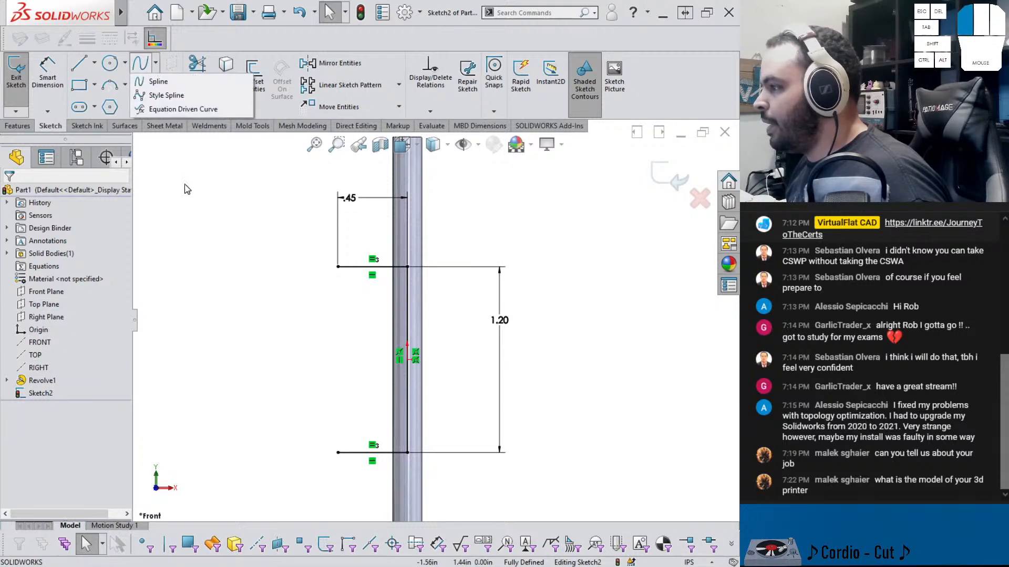
{"action": "left_click", "coordinate": [158, 68]}
{"action": "left_click", "coordinate": [156, 85]}
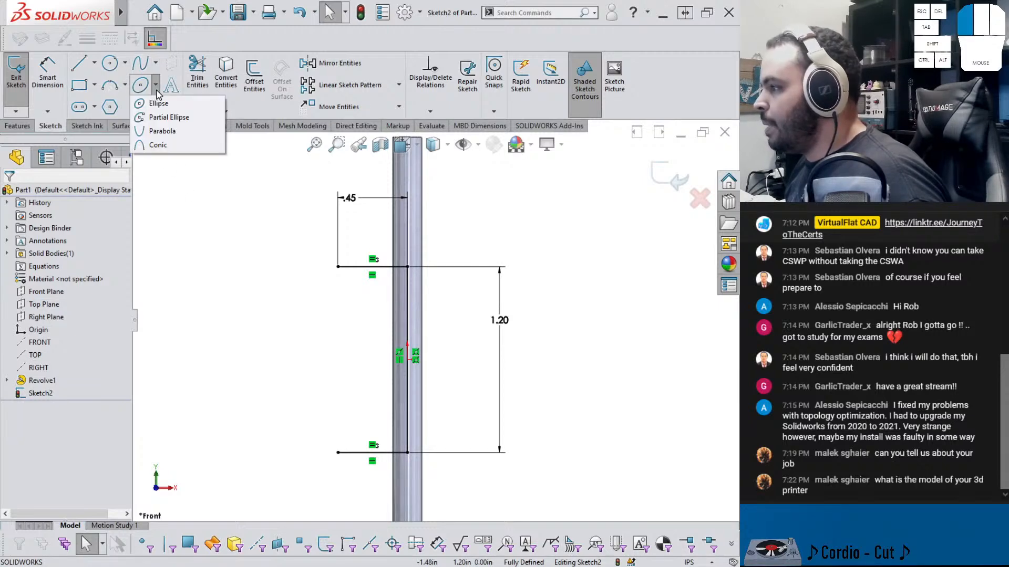
{"action": "left_click", "coordinate": [157, 144]}
{"action": "left_click", "coordinate": [323, 311]}
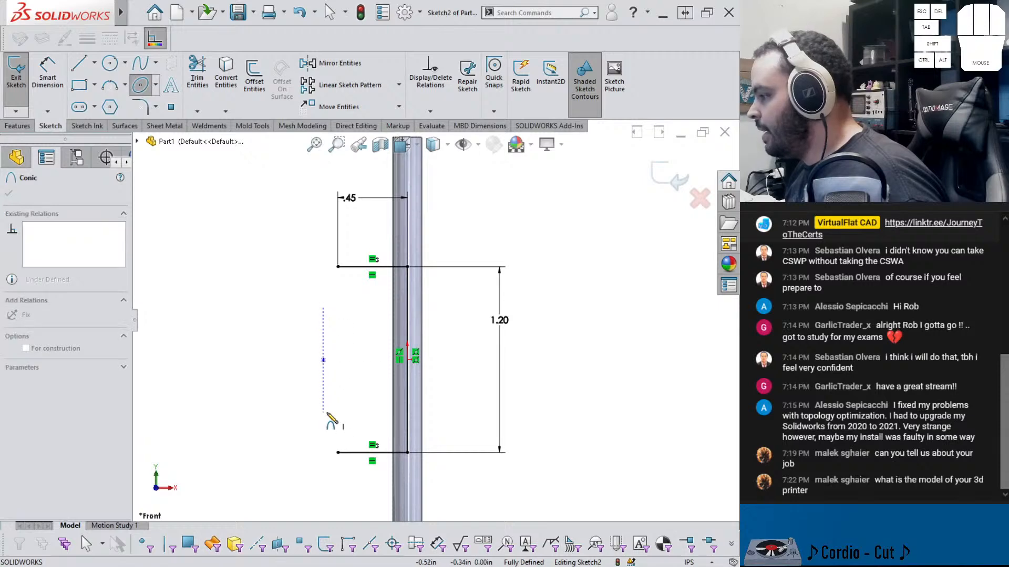
{"action": "left_click", "coordinate": [323, 408]}
{"action": "key", "text": "Escape"}
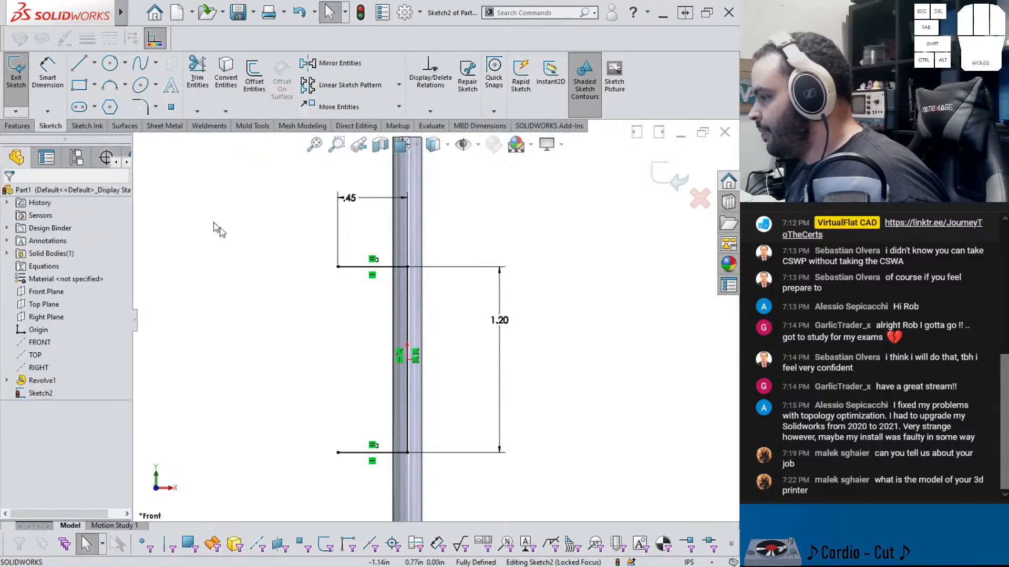
Sketch a conic curve joining the outer ends of the two horizontal lines, curving in toward the vertical line
{"action": "left_click", "coordinate": [156, 85]}
{"action": "left_click", "coordinate": [157, 145]}
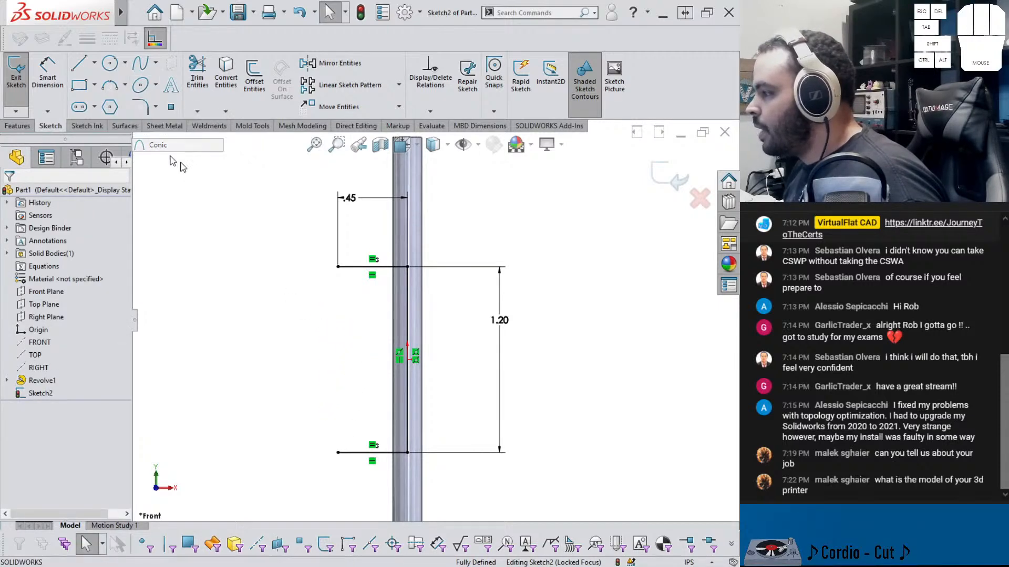
{"action": "left_click", "coordinate": [338, 267]}
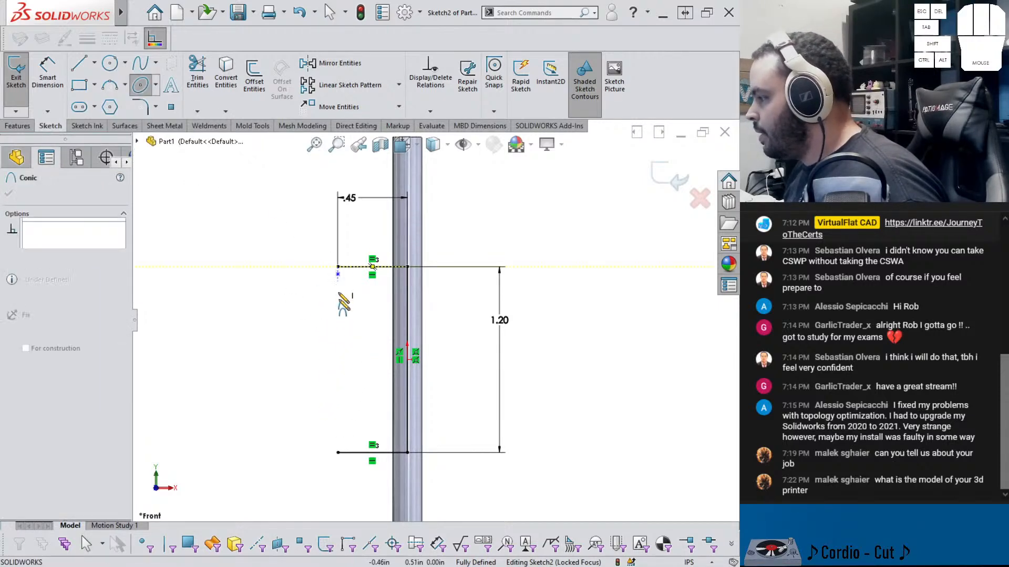
{"action": "left_click", "coordinate": [338, 452]}
{"action": "left_click", "coordinate": [381, 360]}
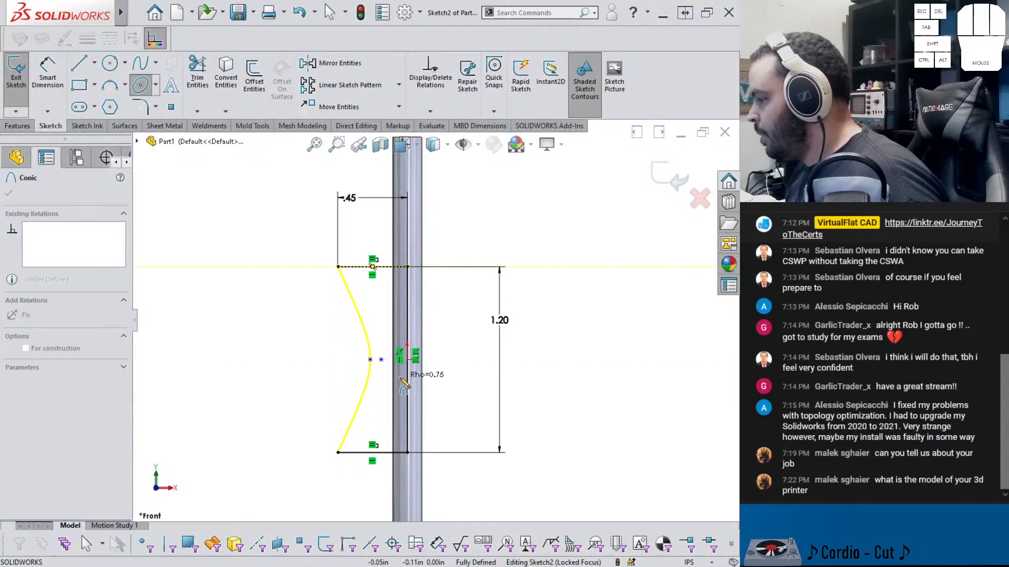
{"action": "left_click", "coordinate": [366, 407]}
{"action": "key", "text": "Escape"}
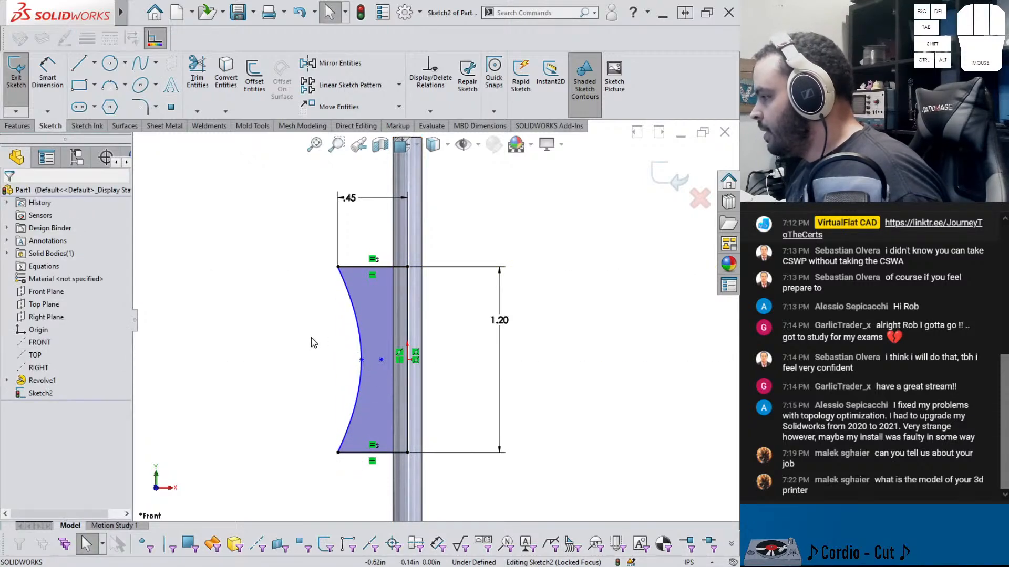
Dimension the conic's apex point from the vertical line as .375/2 (0.1875 in)
{"action": "right_click", "coordinate": [326, 368]}
{"action": "left_click", "coordinate": [358, 362]}
{"action": "left_click", "coordinate": [359, 360]}
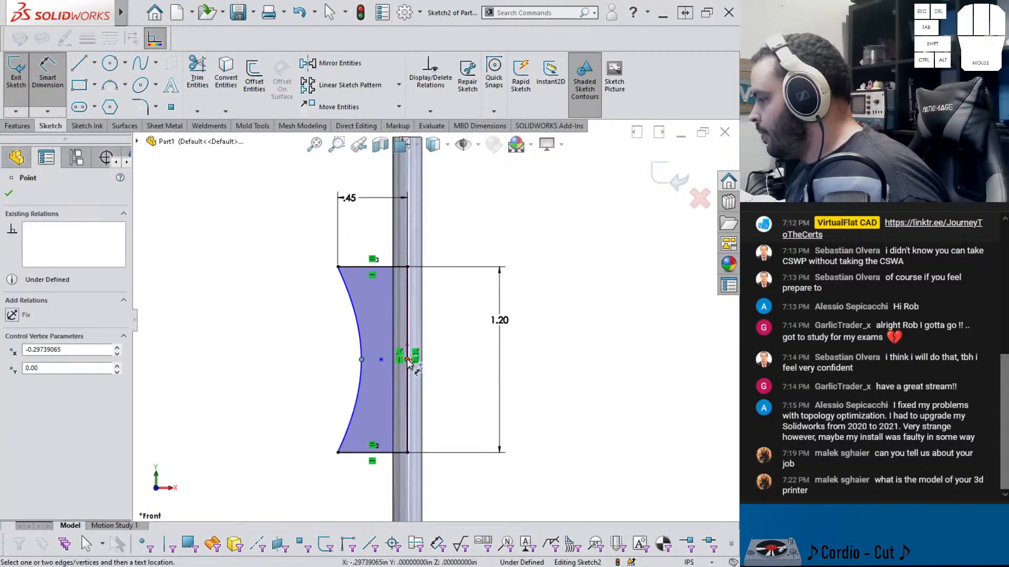
{"action": "left_click", "coordinate": [406, 318]}
{"action": "left_click", "coordinate": [387, 238]}
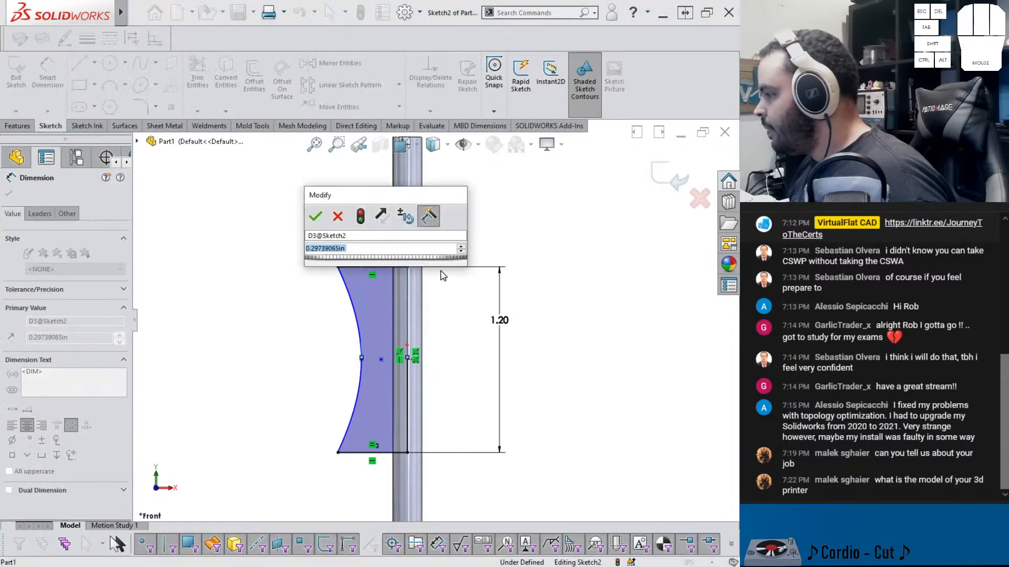
{"action": "type", "text": ".575/2"}
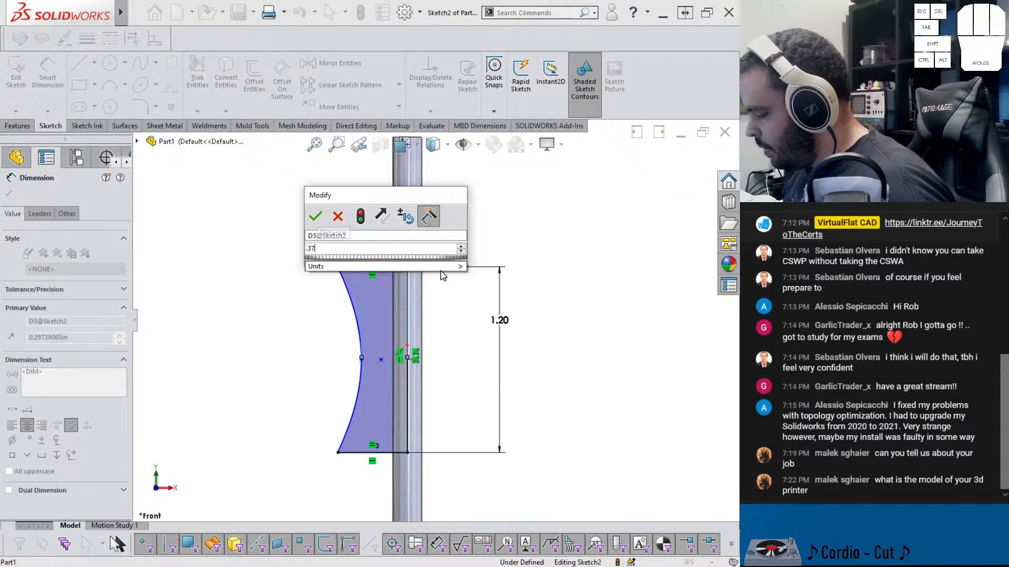
{"action": "key", "text": "Return"}
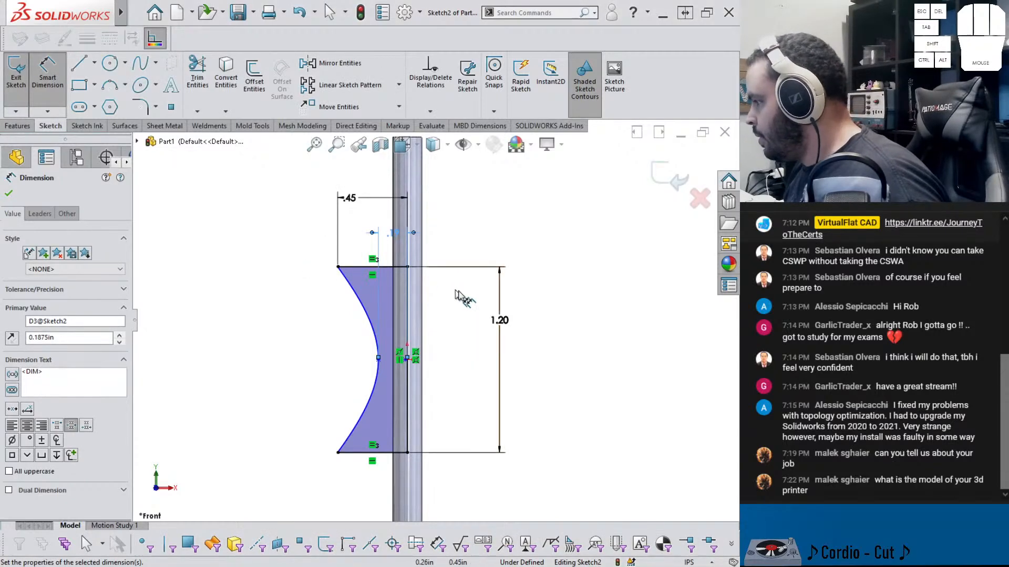
{"action": "key", "text": "Escape"}
Reshape the conic by dragging its apex control point toward the vertical line
{"action": "left_click", "coordinate": [398, 361]}
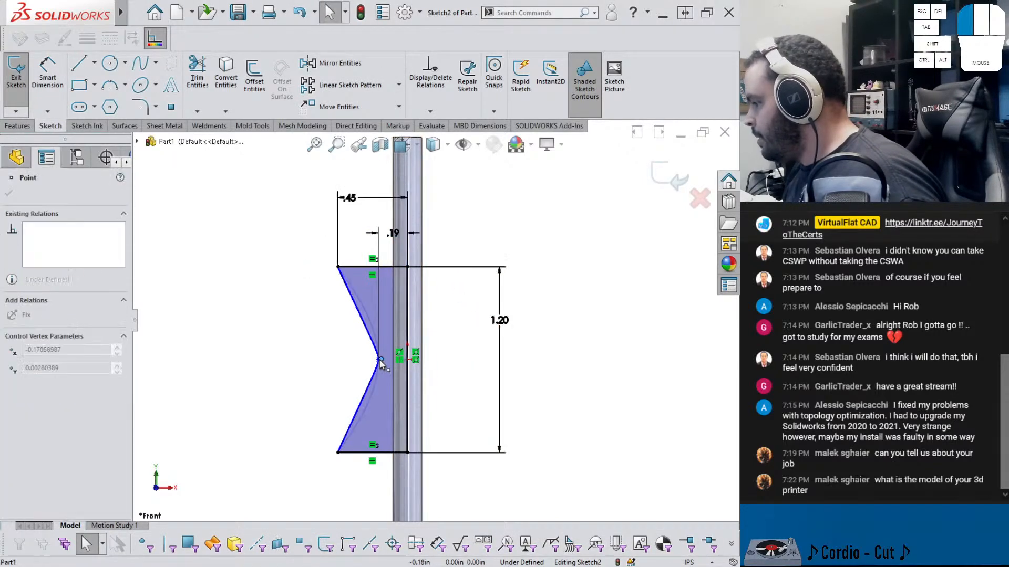
{"action": "left_click_drag", "start_coordinate": [398, 361], "coordinate": [386, 366]}
{"action": "left_click", "coordinate": [346, 377]}
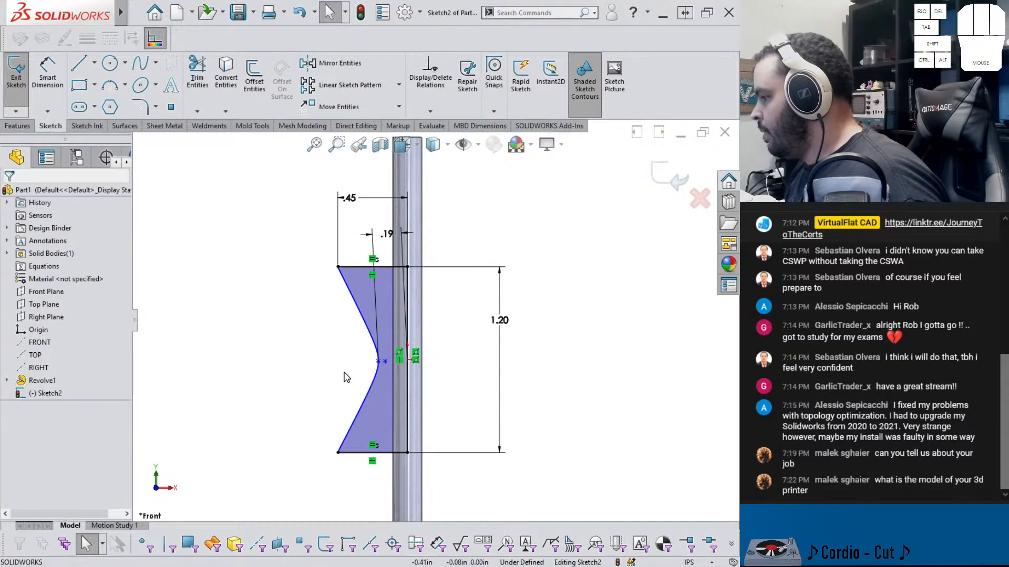
Add a horizontal relation between the conic's apex point and the origin
{"action": "left_click", "coordinate": [385, 364]}
{"action": "left_click", "coordinate": [450, 387]}
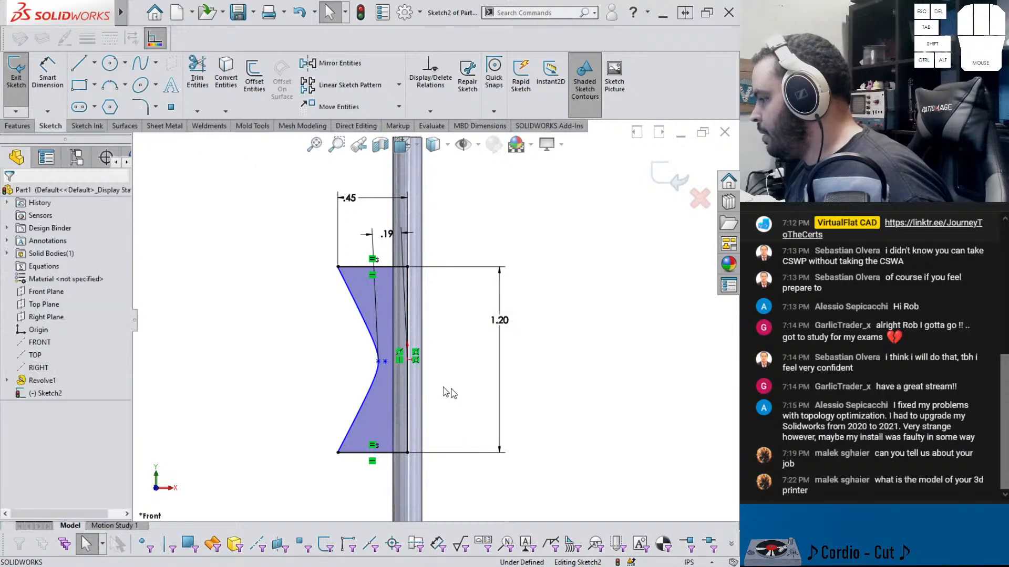
{"action": "left_click", "coordinate": [378, 362]}
{"action": "left_click", "coordinate": [407, 359], "text": "ctrl"}
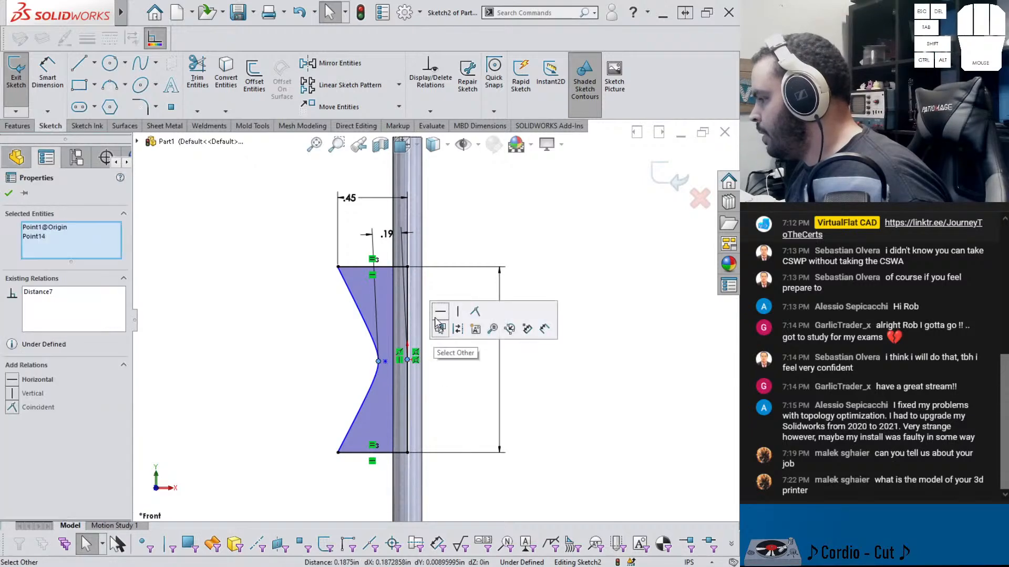
{"action": "left_click", "coordinate": [450, 374]}
Dimension the conic's Rho value as 0.85
{"action": "key", "text": "d"}
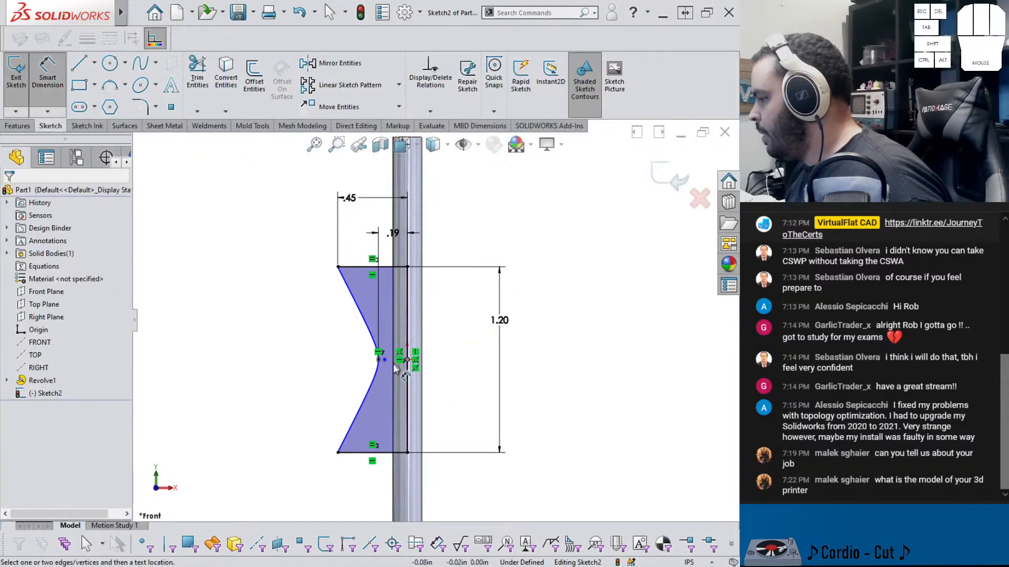
{"action": "left_click", "coordinate": [372, 341]}
{"action": "left_click", "coordinate": [463, 326]}
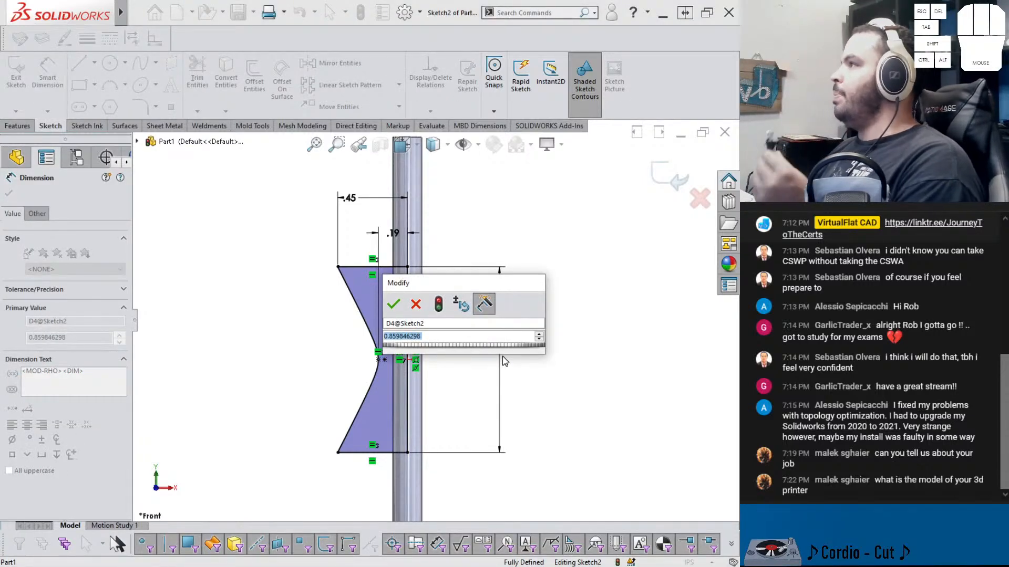
{"action": "type", "text": "85"}
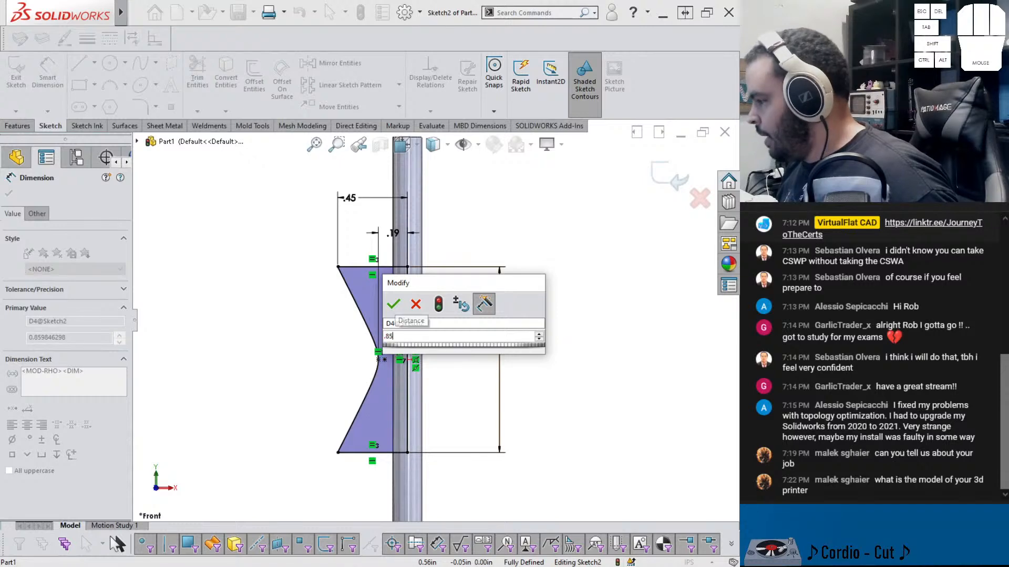
{"action": "key", "text": "Return"}
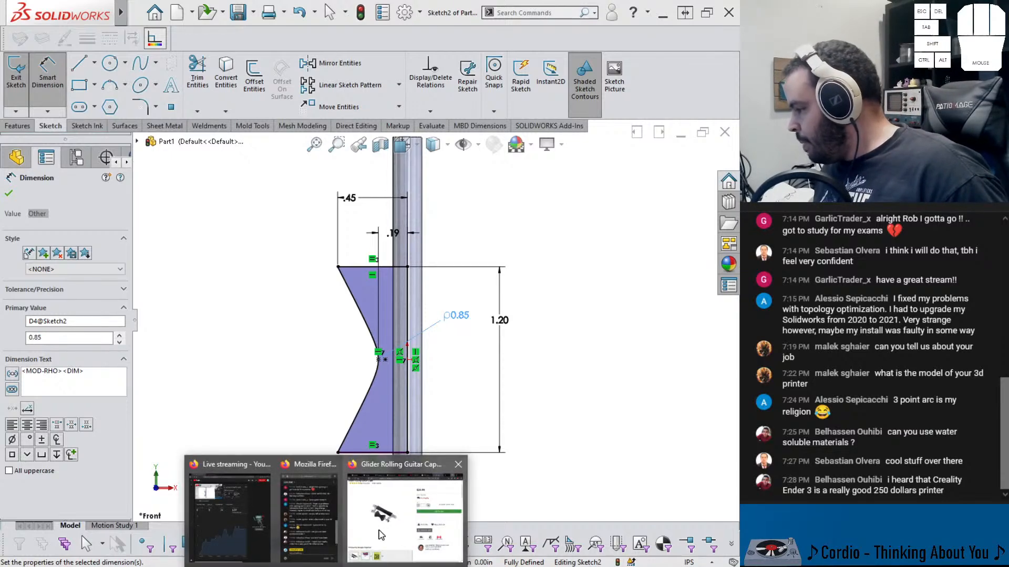
Switch to the web browser and search the web for monoprice iiip
{"action": "left_click", "coordinate": [382, 533]}
{"action": "left_click", "coordinate": [622, 10]}
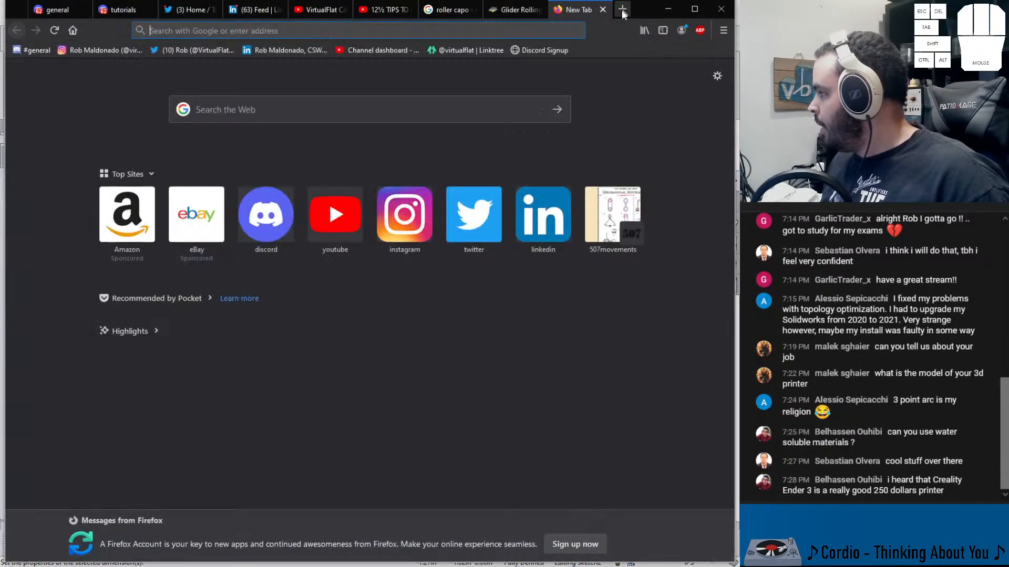
{"action": "type", "text": "monopr"}
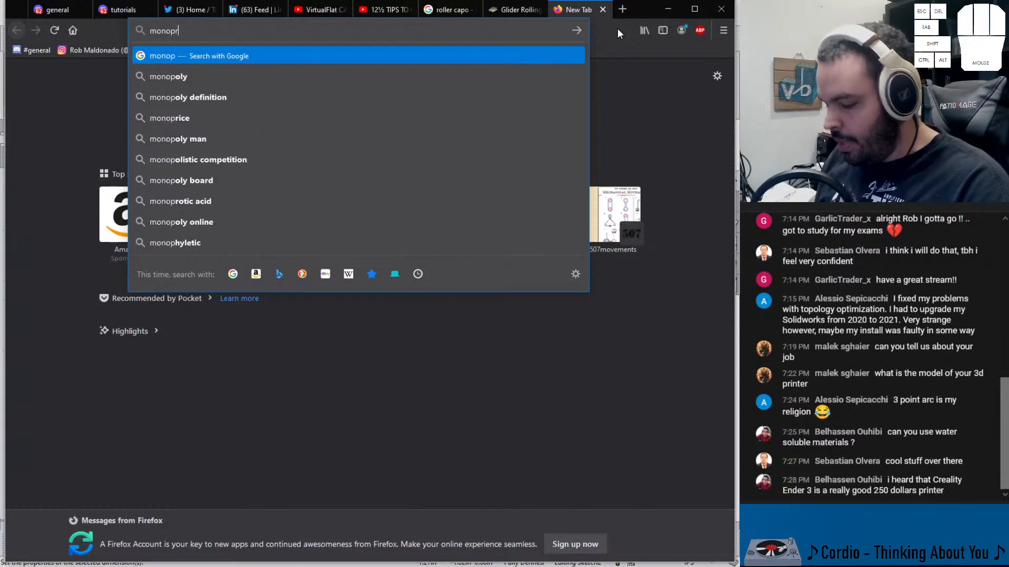
{"action": "type", "text": "oice"}
{"action": "key", "text": "BackSpace"}
{"action": "key", "text": "BackSpace"}
{"action": "key", "text": "BackSpace"}
{"action": "key", "text": "BackSpace"}
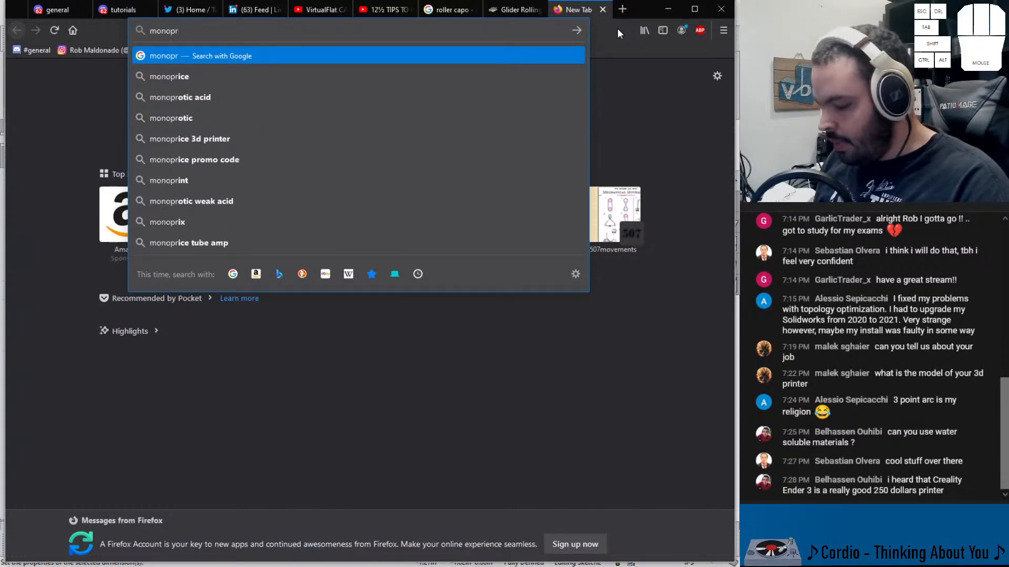
{"action": "type", "text": "ice iiip"}
{"action": "key", "text": "Return"}
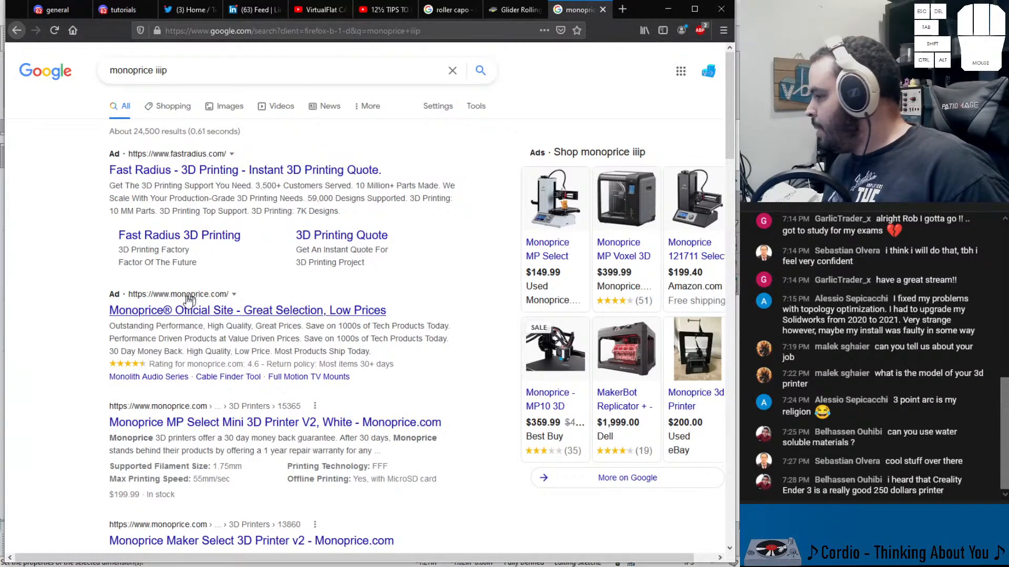
Browse the Monoprice MP Select Mini and Maker Select 3D printer product pages, then minimize the browser
{"action": "left_click", "coordinate": [219, 424]}
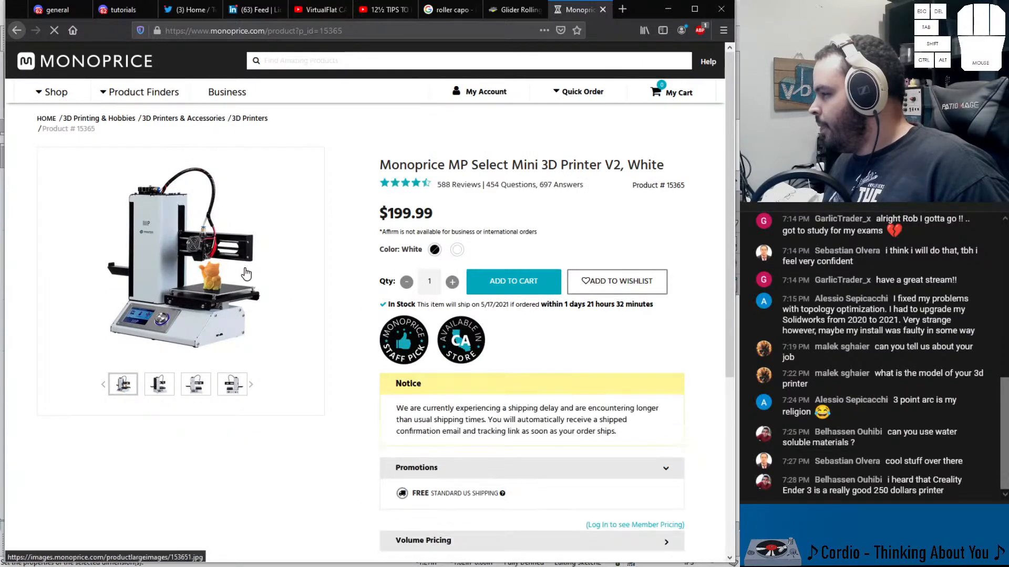
{"action": "scroll", "coordinate": [199, 340], "scroll_direction": "down", "scroll_amount": 10}
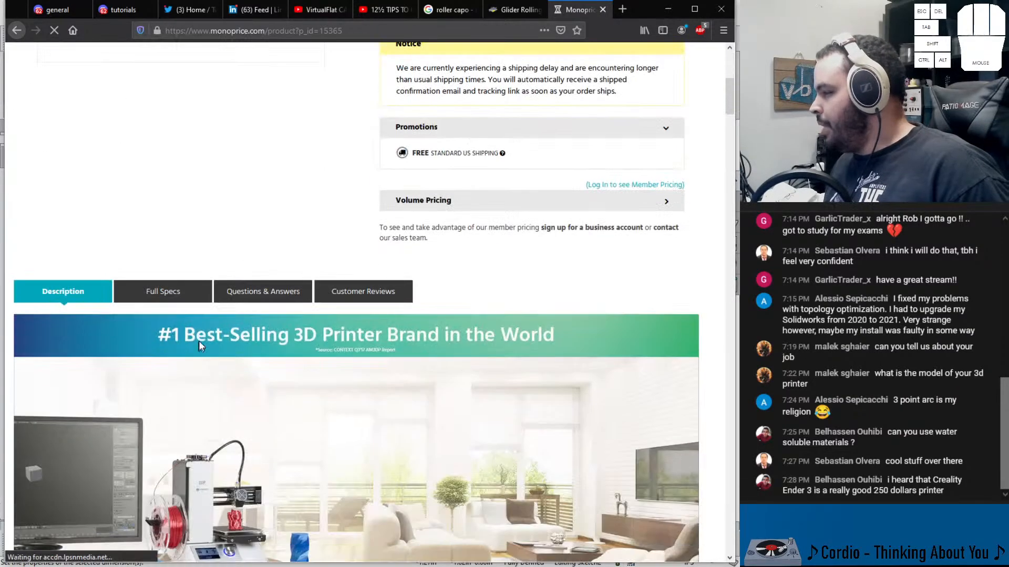
{"action": "scroll", "coordinate": [215, 352], "scroll_direction": "down", "scroll_amount": 15}
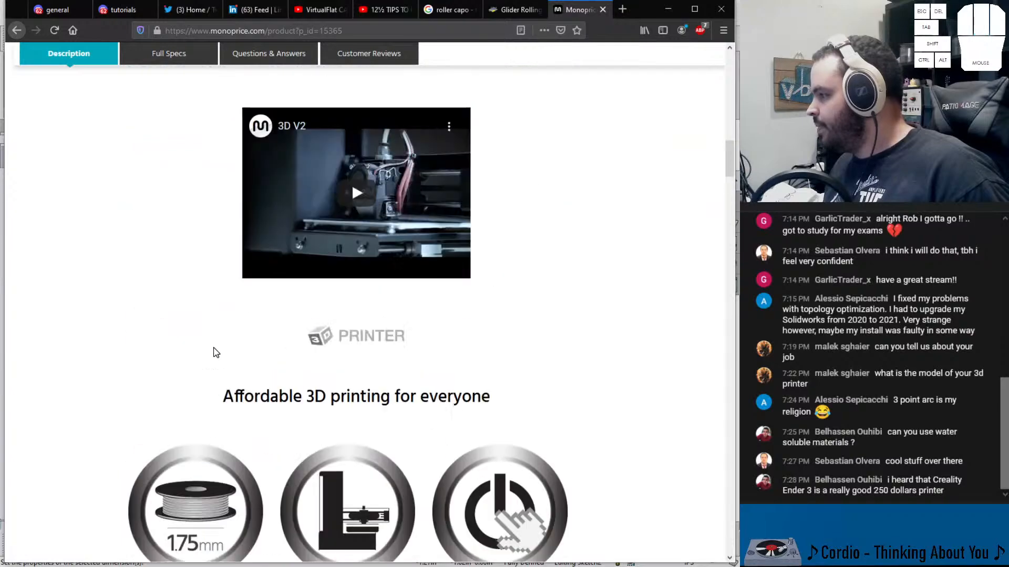
{"action": "scroll", "coordinate": [231, 356], "scroll_direction": "down", "scroll_amount": 10}
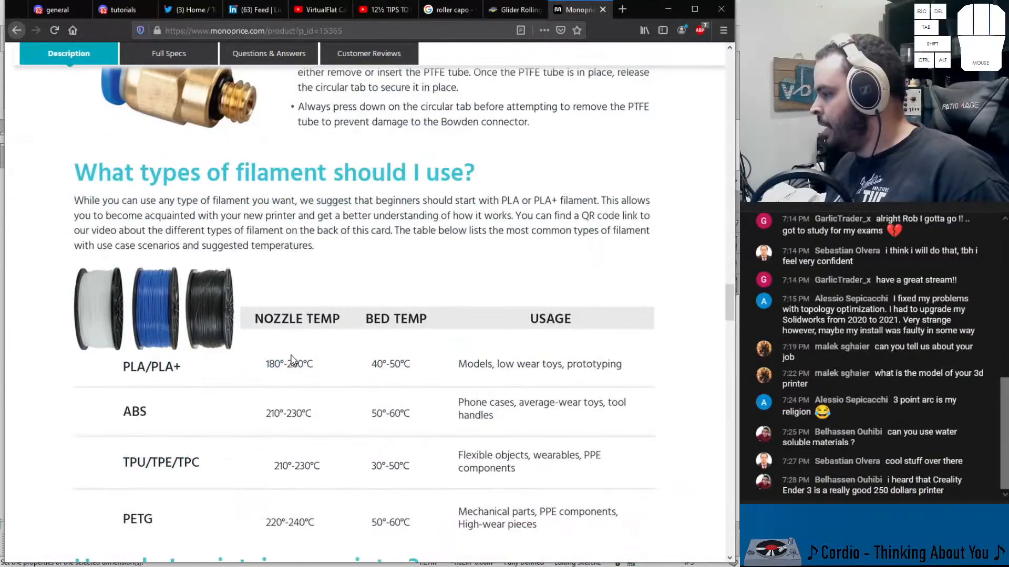
{"action": "left_click", "coordinate": [17, 30]}
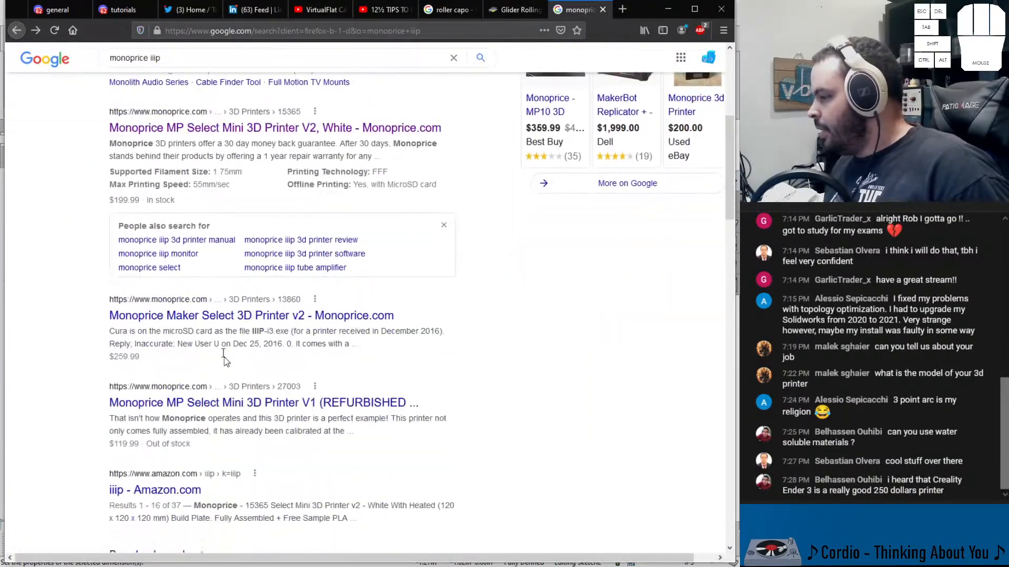
{"action": "left_click", "coordinate": [342, 325]}
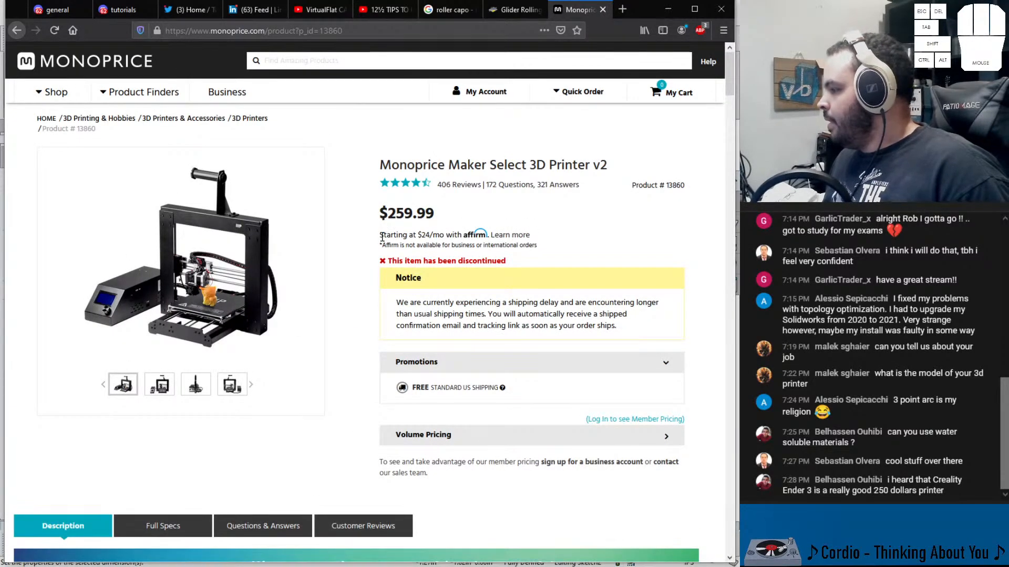
{"action": "left_click_drag", "start_coordinate": [614, 166], "coordinate": [595, 166]}
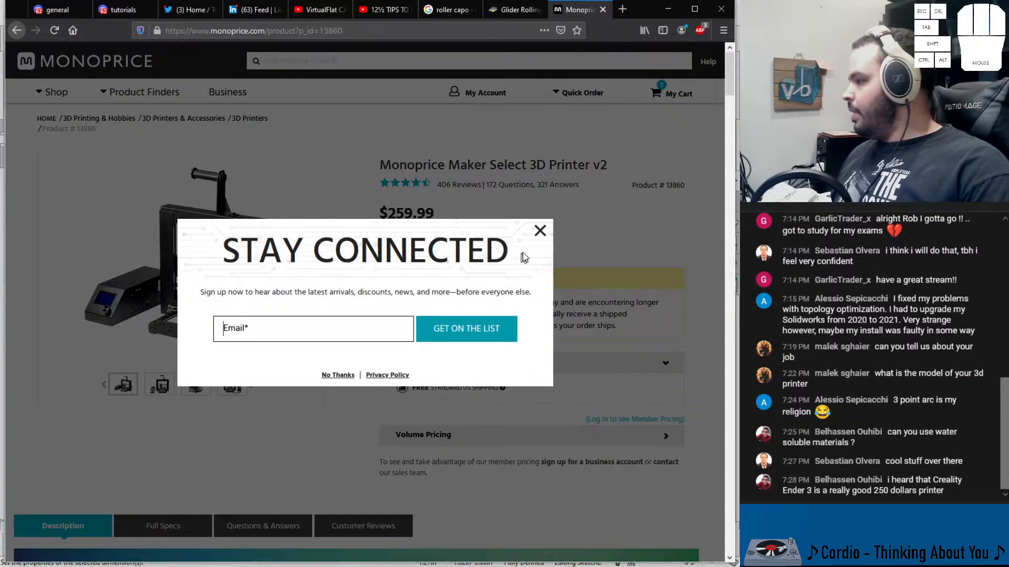
{"action": "left_click", "coordinate": [541, 232]}
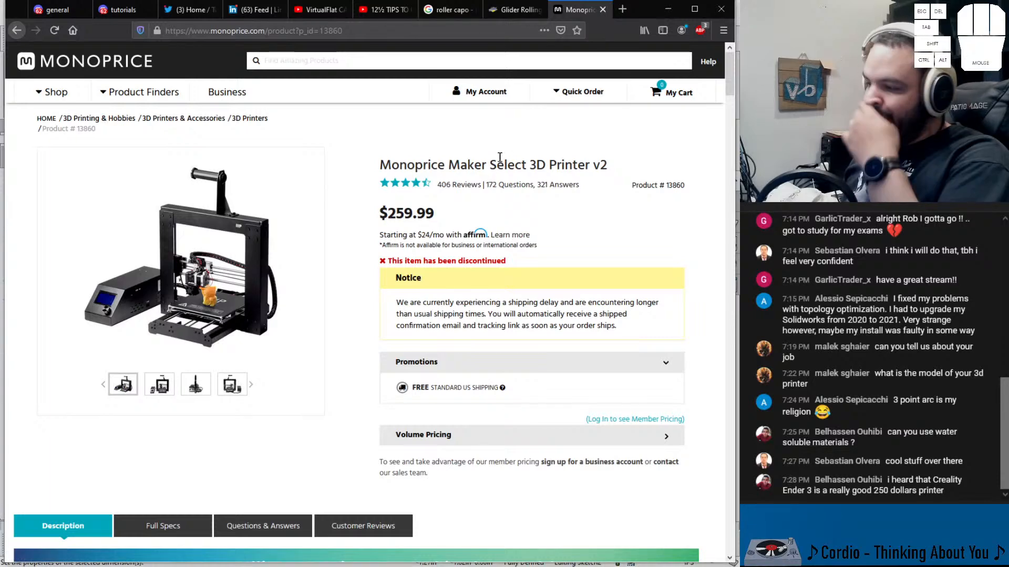
{"action": "left_click", "coordinate": [668, 9]}
Revolve the roller profile sketch 360 degrees about the rod's vertical line
{"action": "left_click", "coordinate": [560, 244]}
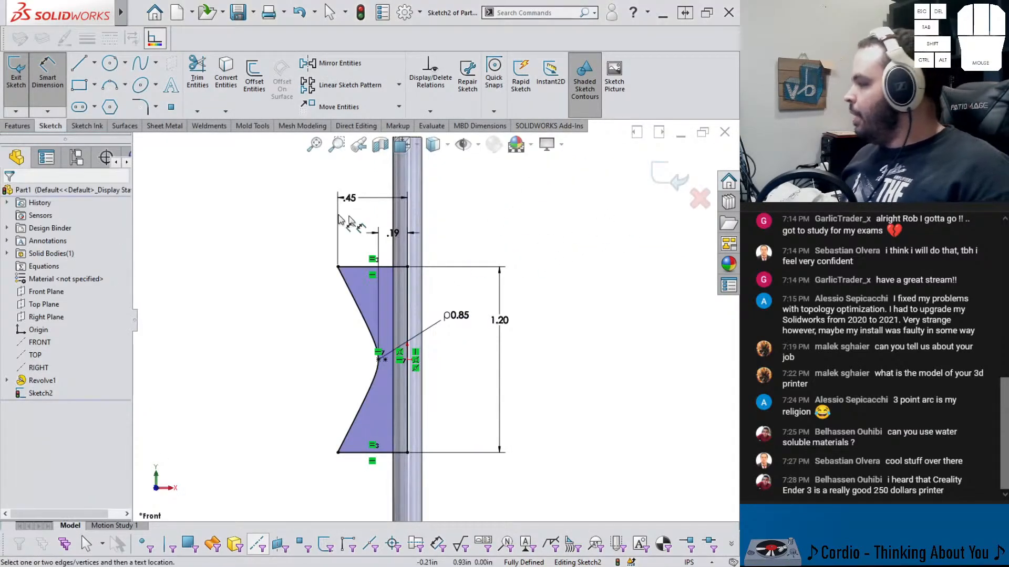
{"action": "left_click", "coordinate": [17, 125]}
{"action": "left_click", "coordinate": [55, 76]}
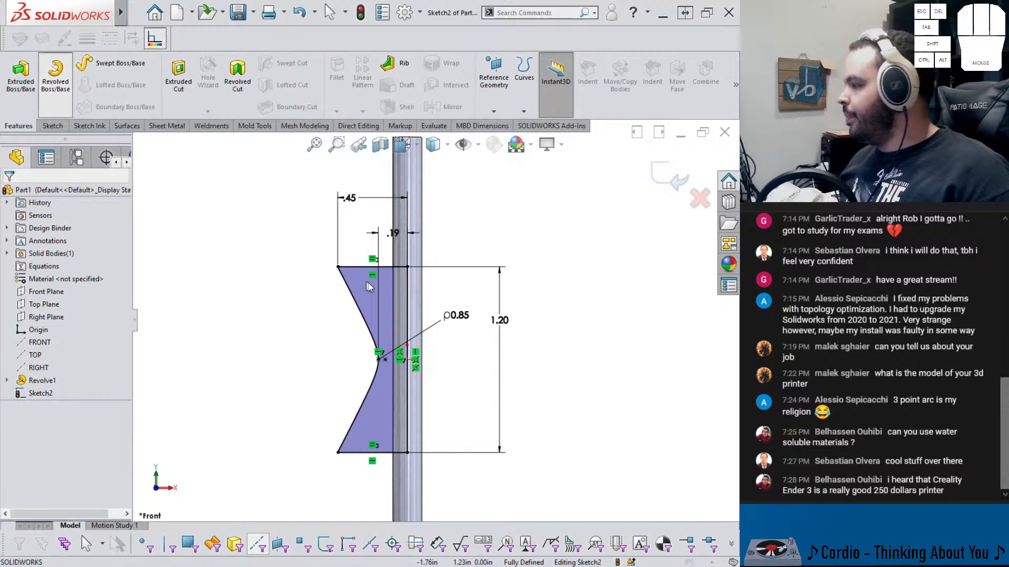
{"action": "left_click", "coordinate": [409, 304]}
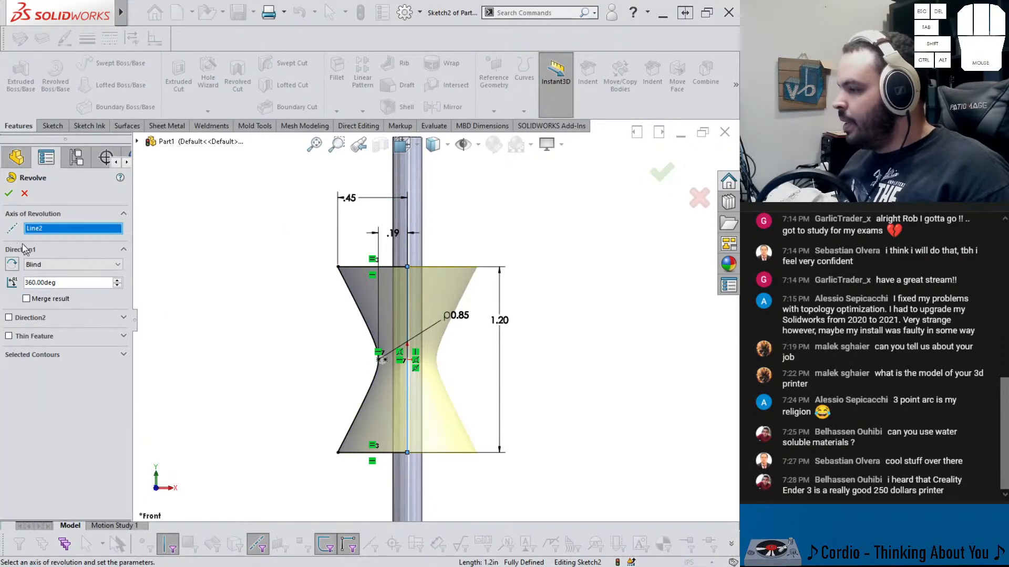
{"action": "left_click", "coordinate": [8, 193]}
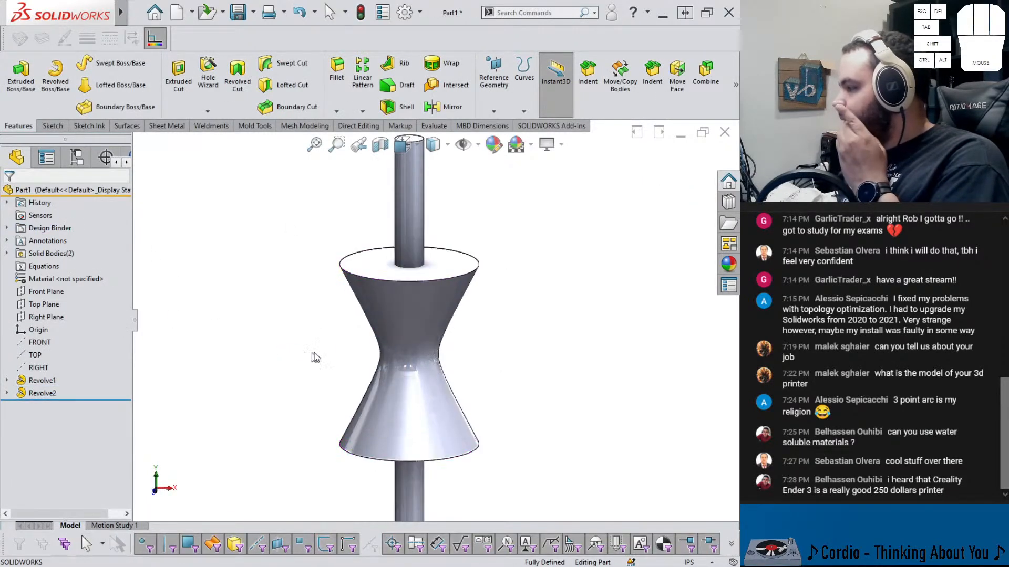
Fillet the roller's curved face with a 1/32 in radius
{"action": "left_click", "coordinate": [337, 69]}
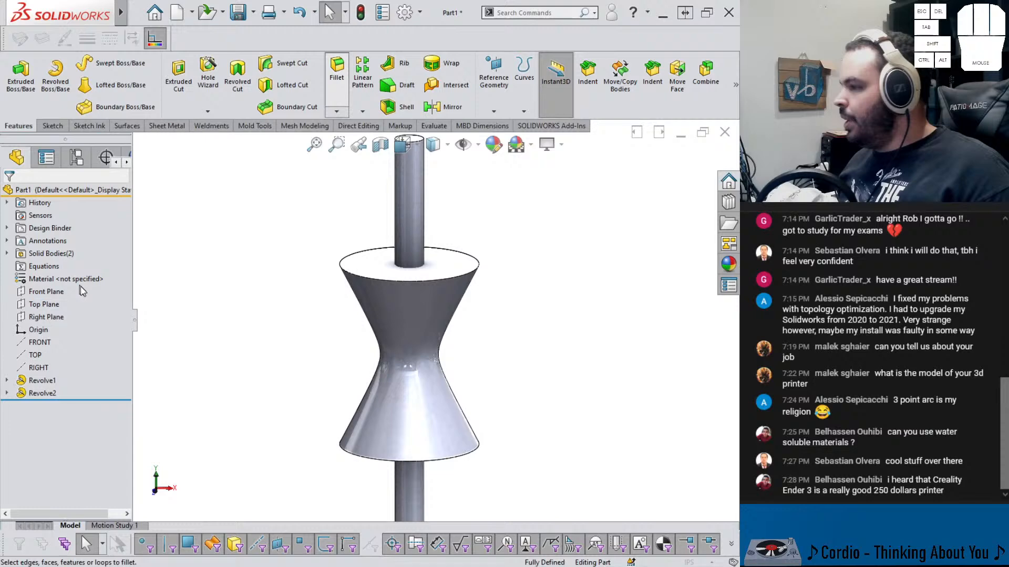
{"action": "left_click", "coordinate": [359, 322]}
{"action": "type", "text": "1/32"}
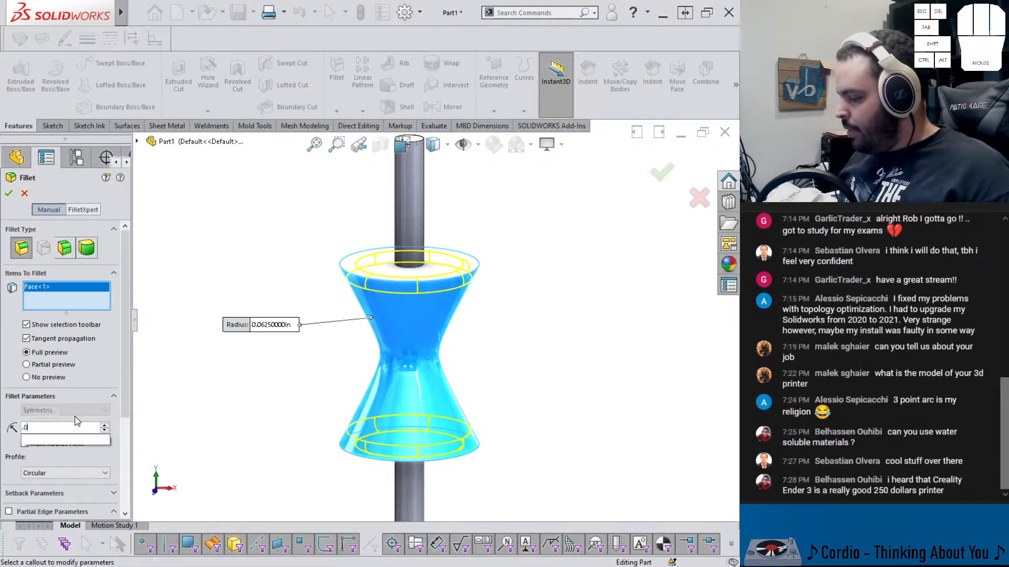
{"action": "key", "text": "Return"}
{"action": "key", "text": "Return"}
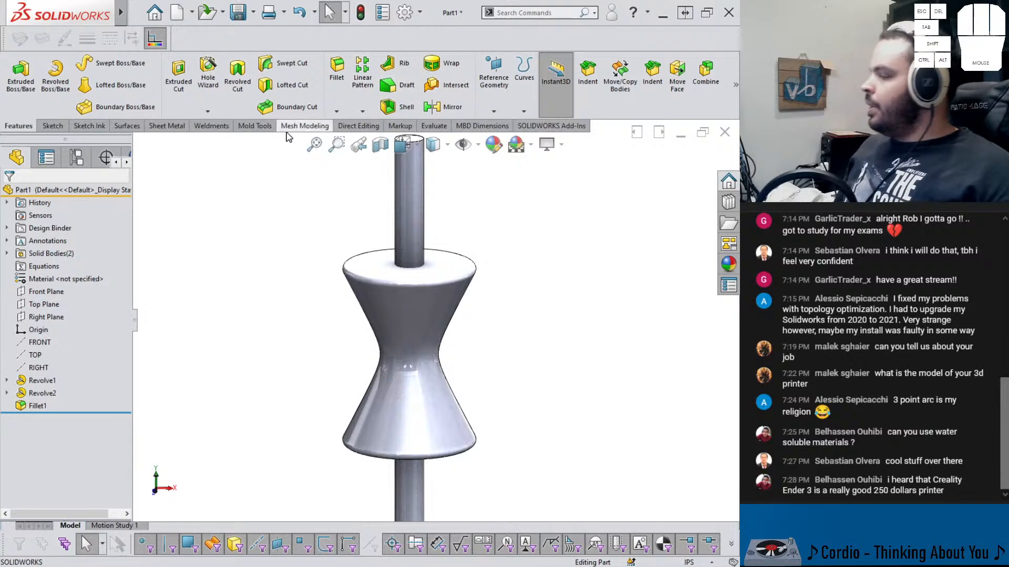
Indent the rod body using the roller as the tool body region, keeping the selections
{"action": "scroll", "coordinate": [423, 320], "scroll_direction": "up", "scroll_amount": 3}
{"action": "scroll", "coordinate": [424, 314], "scroll_direction": "up", "scroll_amount": 3}
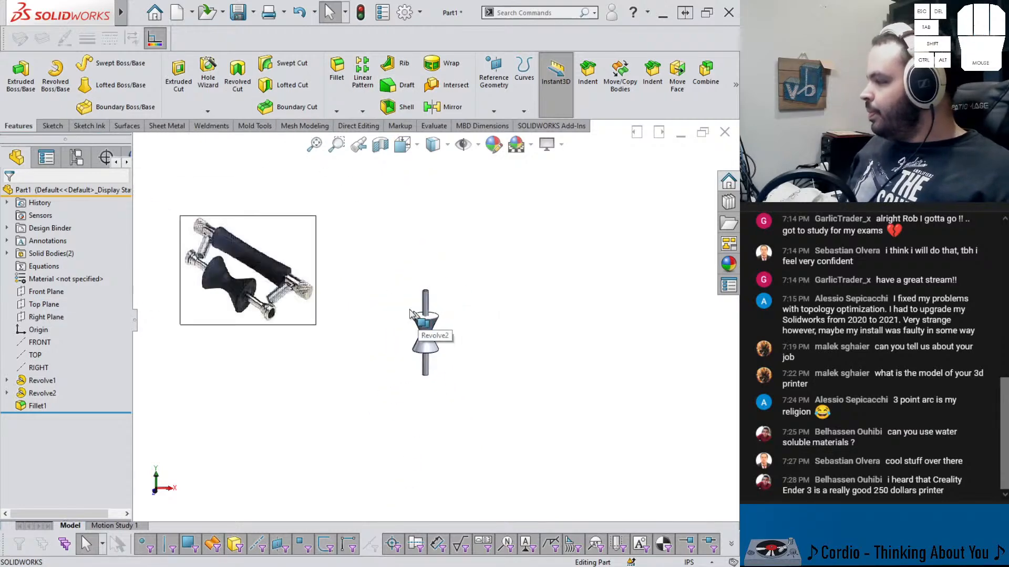
{"action": "scroll", "coordinate": [441, 334], "scroll_direction": "down", "scroll_amount": 5}
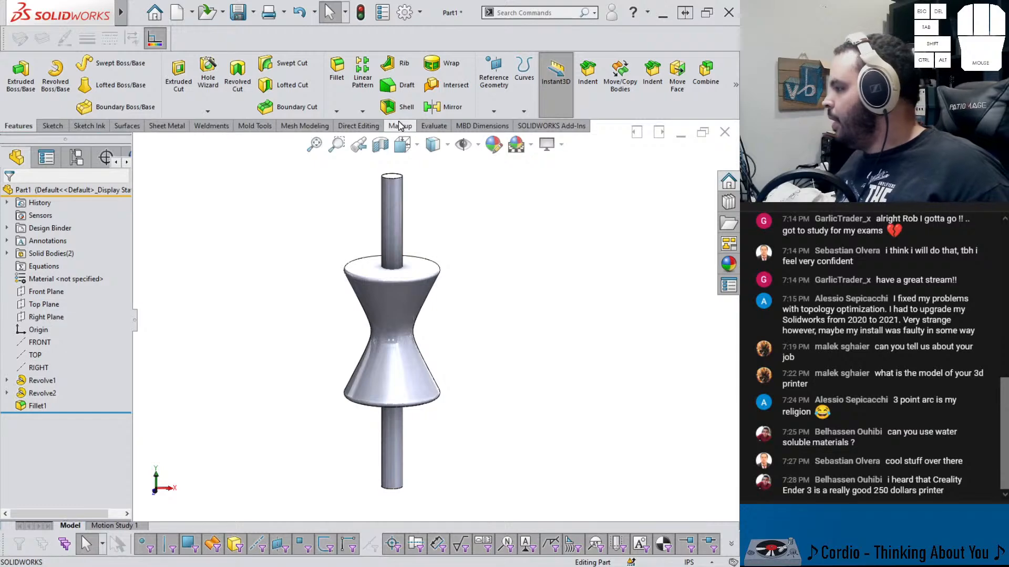
{"action": "left_click", "coordinate": [589, 89]}
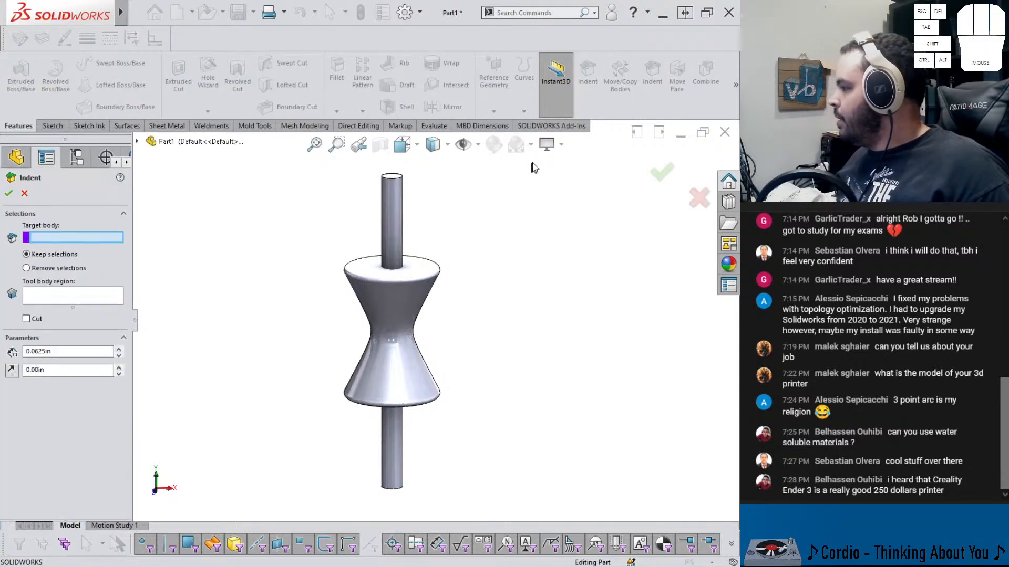
{"action": "left_click", "coordinate": [395, 224]}
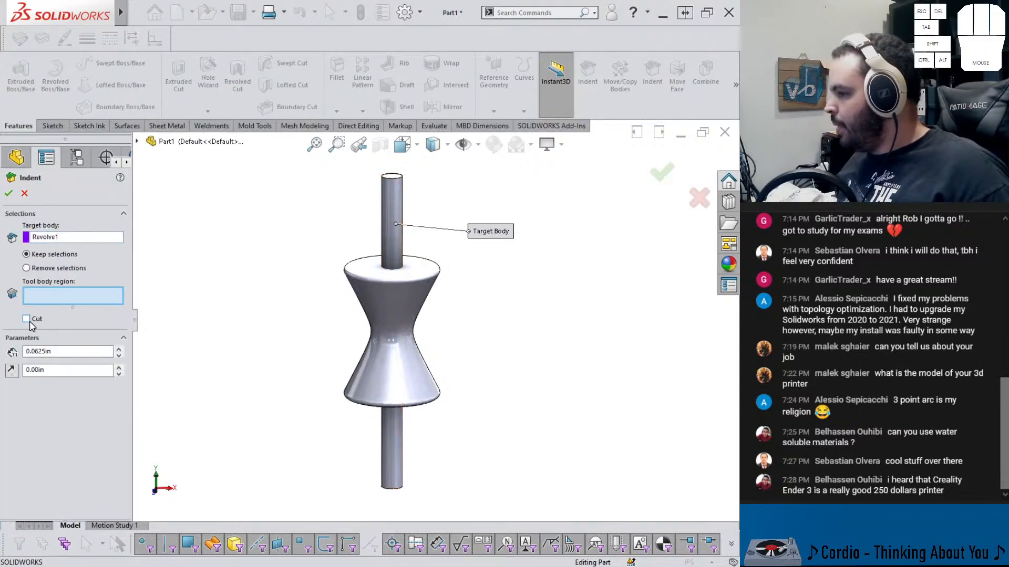
{"action": "left_click", "coordinate": [384, 308]}
{"action": "left_click", "coordinate": [662, 171]}
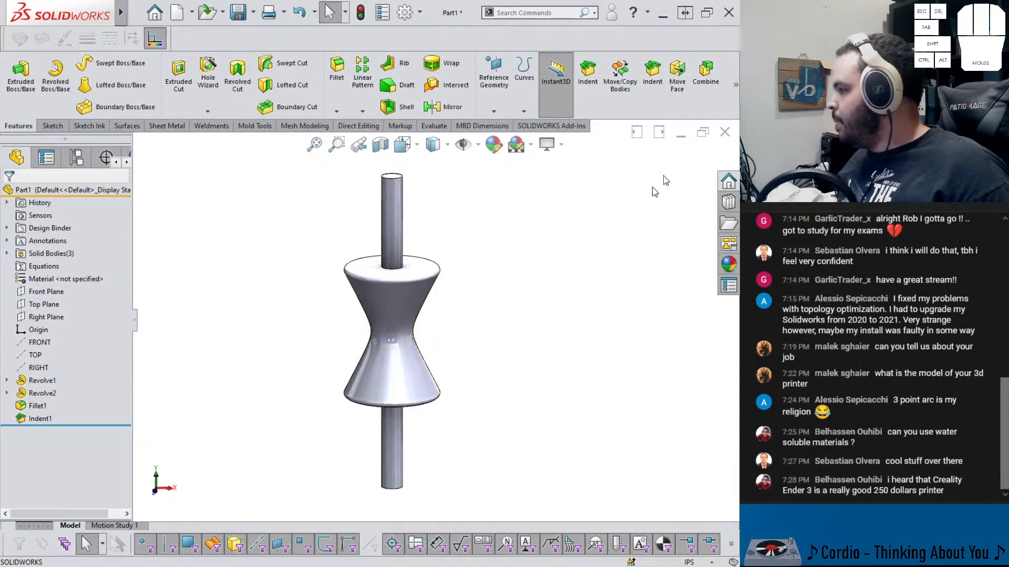
Customize the Features command bar by removing the duplicate Indent, Heal Edges and Move Face buttons
{"action": "left_click", "coordinate": [419, 12]}
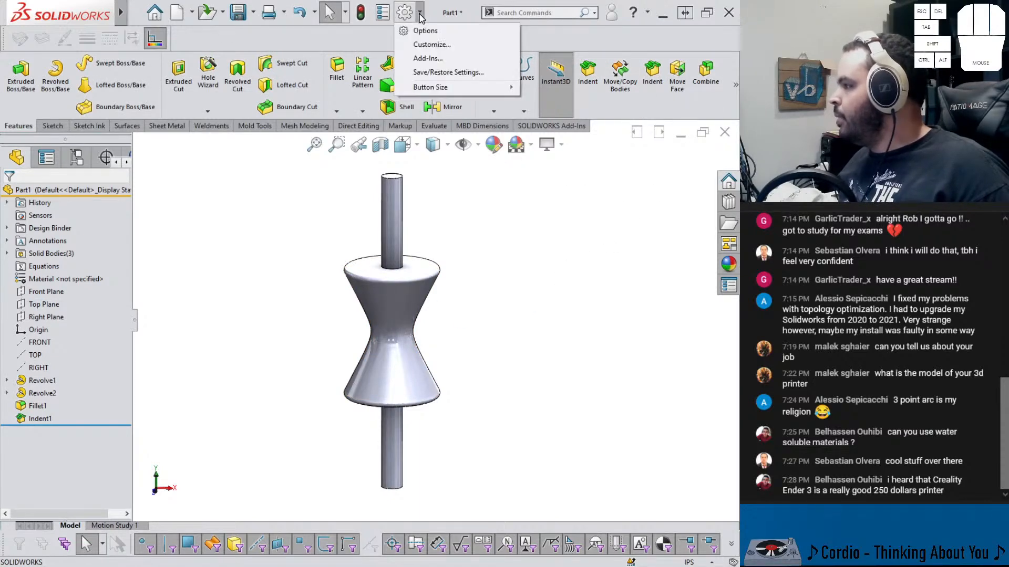
{"action": "left_click", "coordinate": [424, 46]}
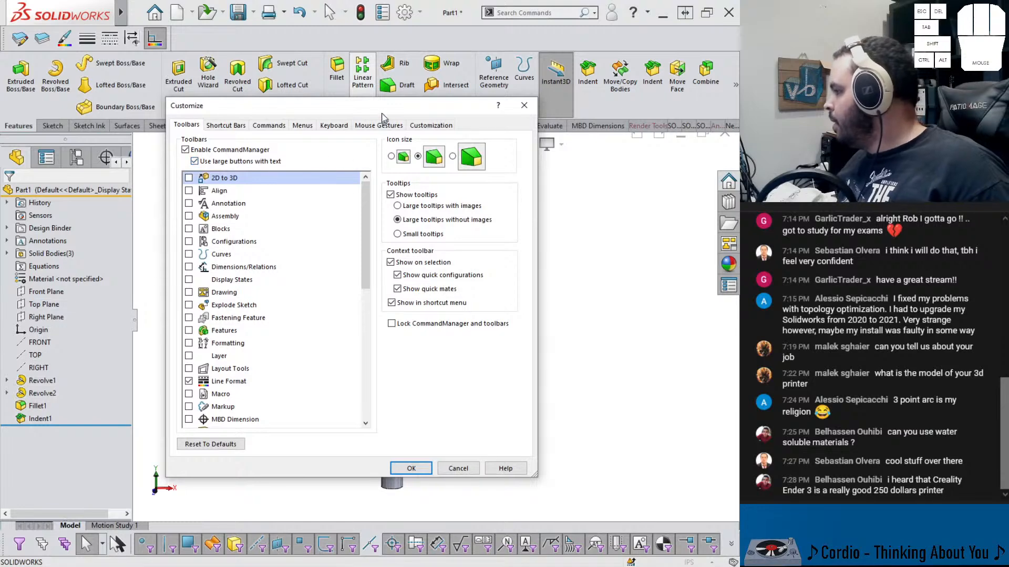
{"action": "left_click_drag", "start_coordinate": [393, 108], "coordinate": [321, 133]}
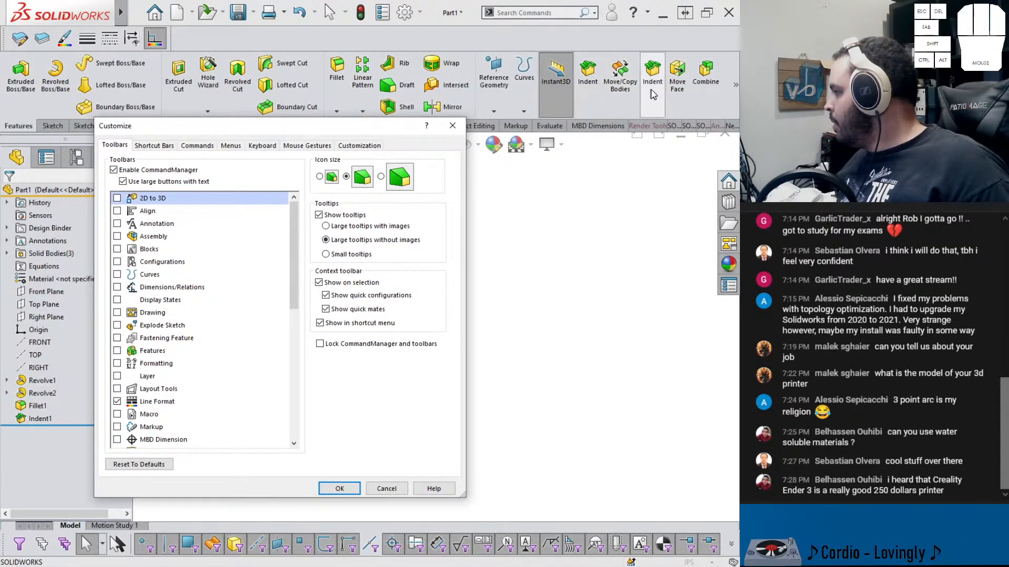
{"action": "left_click_drag", "start_coordinate": [653, 71], "coordinate": [635, 223]}
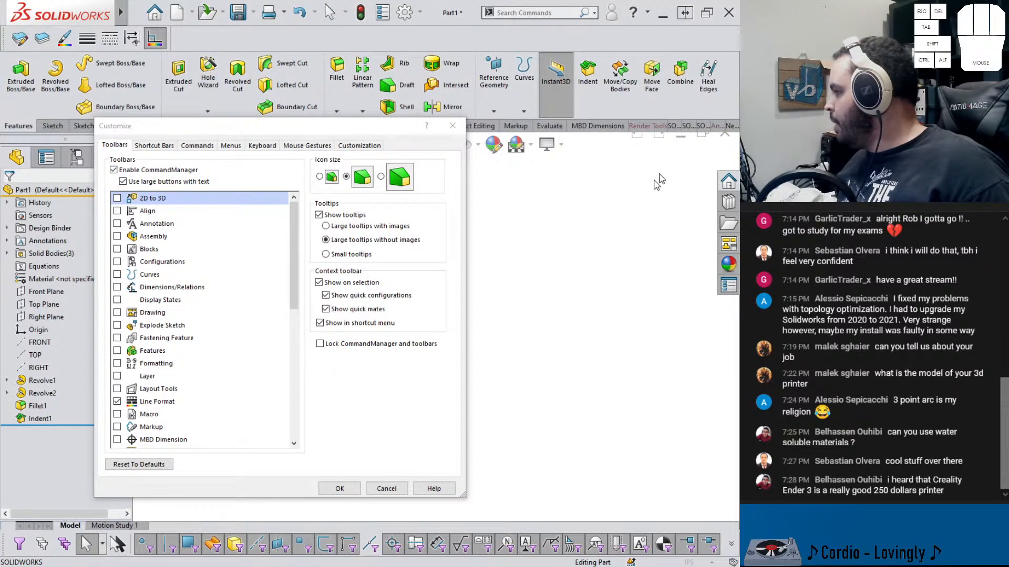
{"action": "mouse_move", "coordinate": [708, 71]}
{"action": "left_mouse_down"}
{"action": "mouse_move", "coordinate": [672, 158]}
{"action": "mouse_move", "coordinate": [633, 175]}
{"action": "left_mouse_up"}
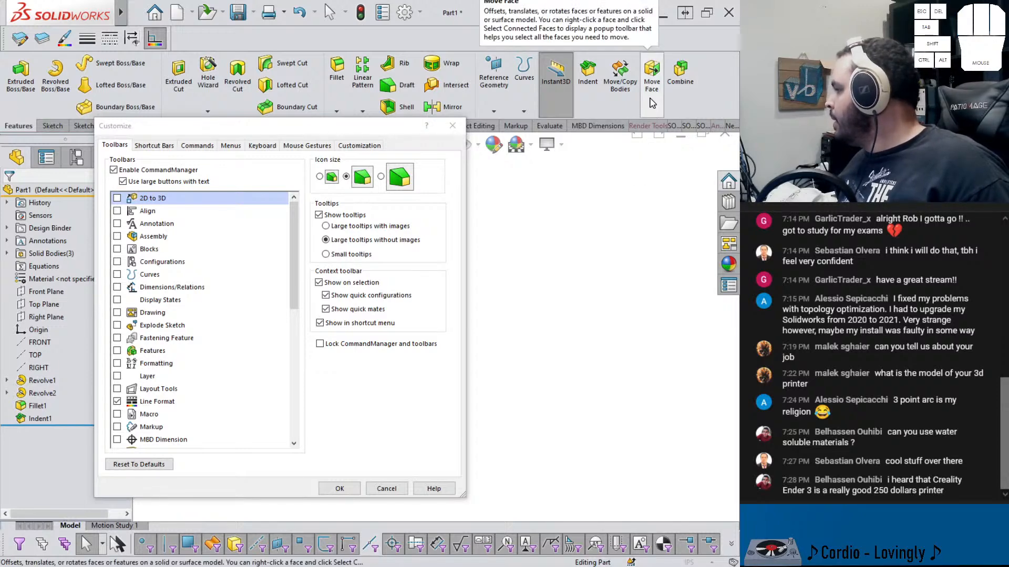
{"action": "left_click_drag", "start_coordinate": [653, 102], "coordinate": [619, 167]}
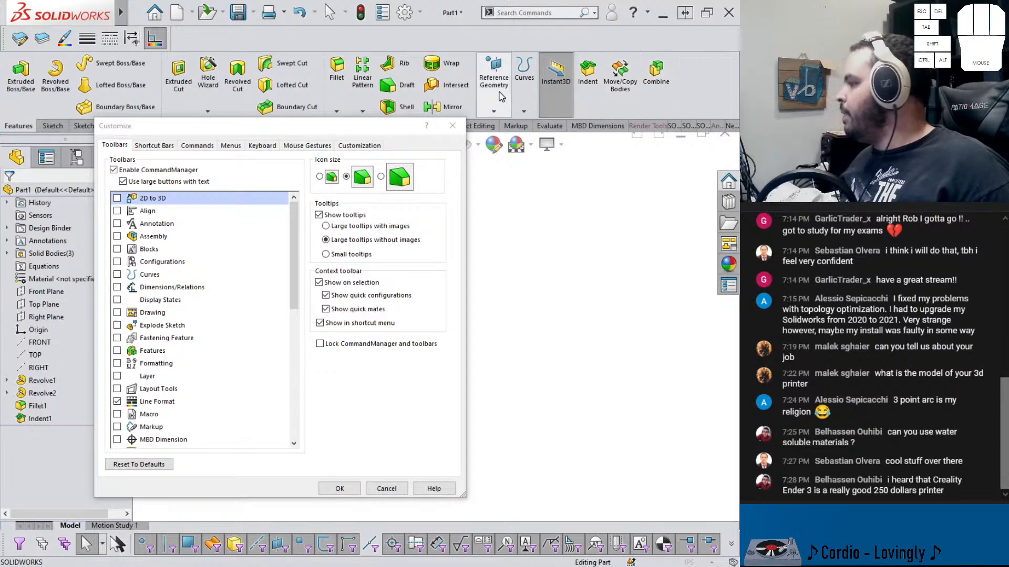
{"action": "left_click", "coordinate": [452, 125]}
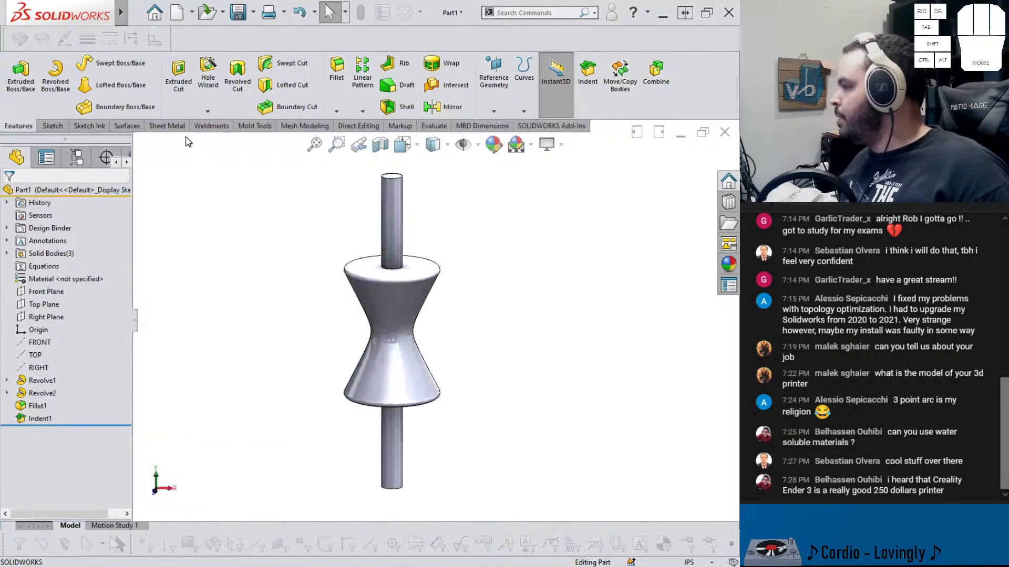
{"action": "left_click", "coordinate": [51, 127]}
{"action": "left_click", "coordinate": [17, 126]}
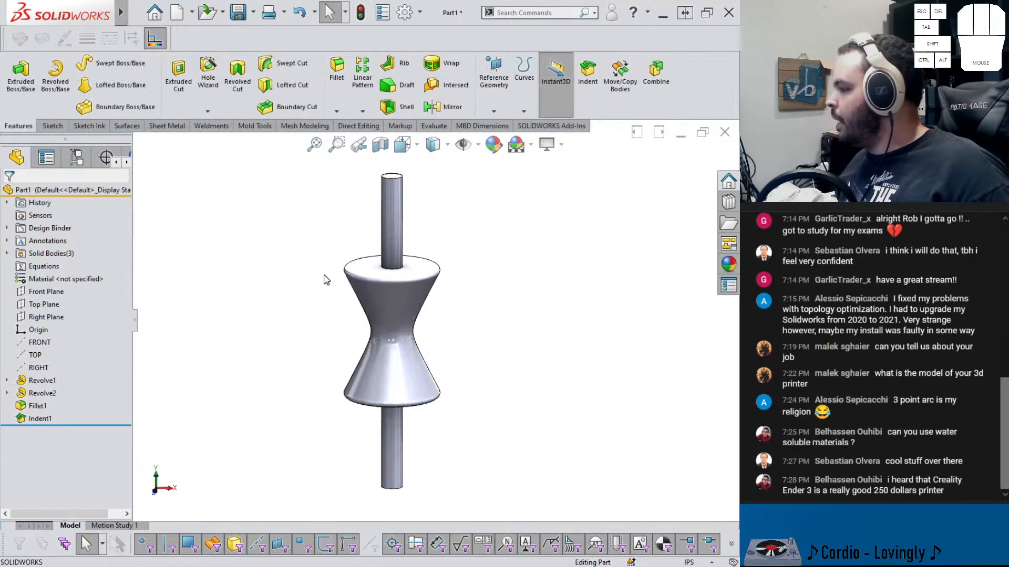
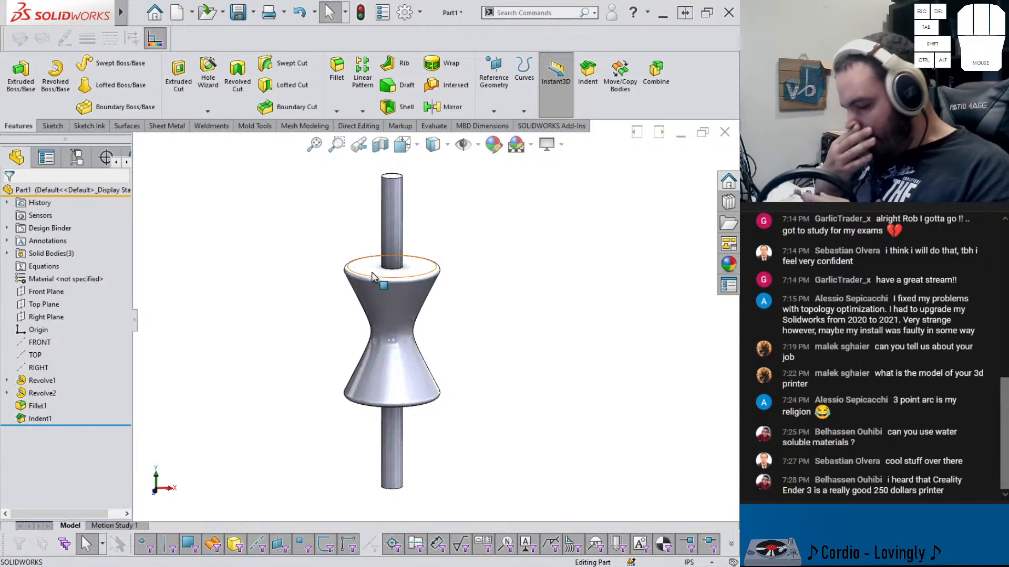
Start a new sketch on the Front Plane, viewed normal to it, focused on the rod's top end
{"action": "scroll", "coordinate": [394, 255], "scroll_direction": "down", "scroll_amount": 5}
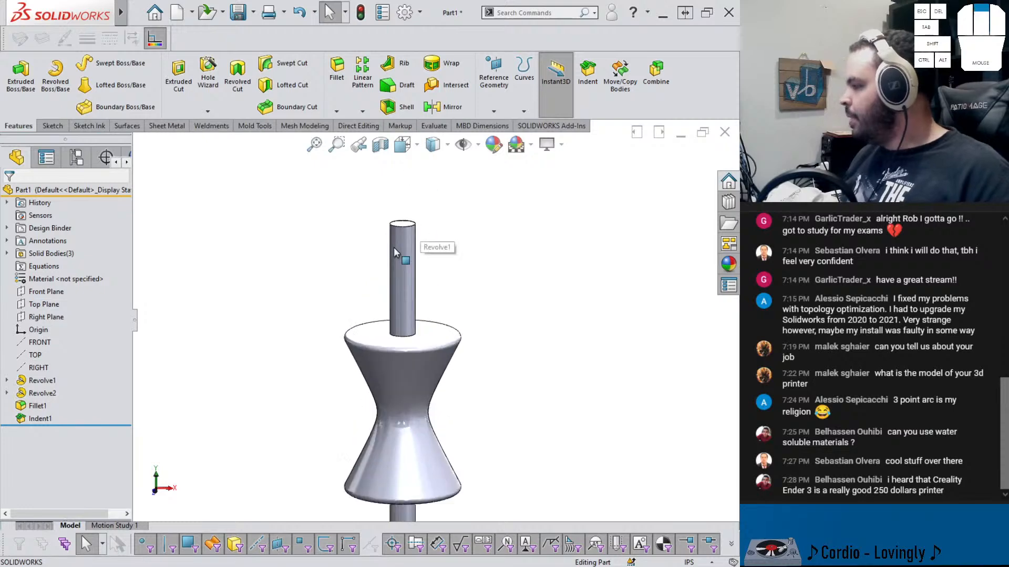
{"action": "left_click", "coordinate": [411, 245]}
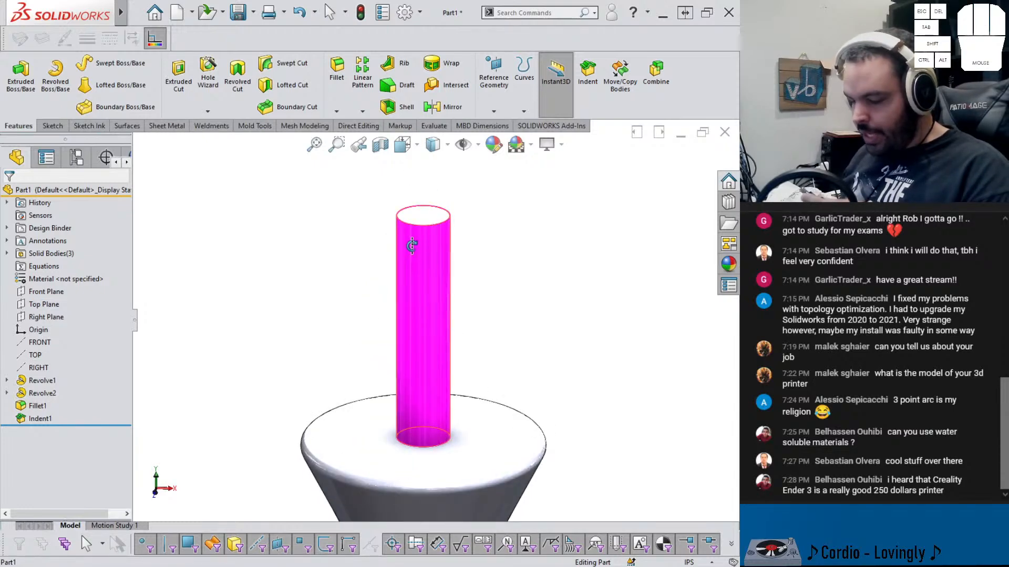
{"action": "scroll", "coordinate": [433, 241], "scroll_direction": "down", "scroll_amount": 2}
{"action": "key", "text": "Escape"}
{"action": "left_click", "coordinate": [424, 216]}
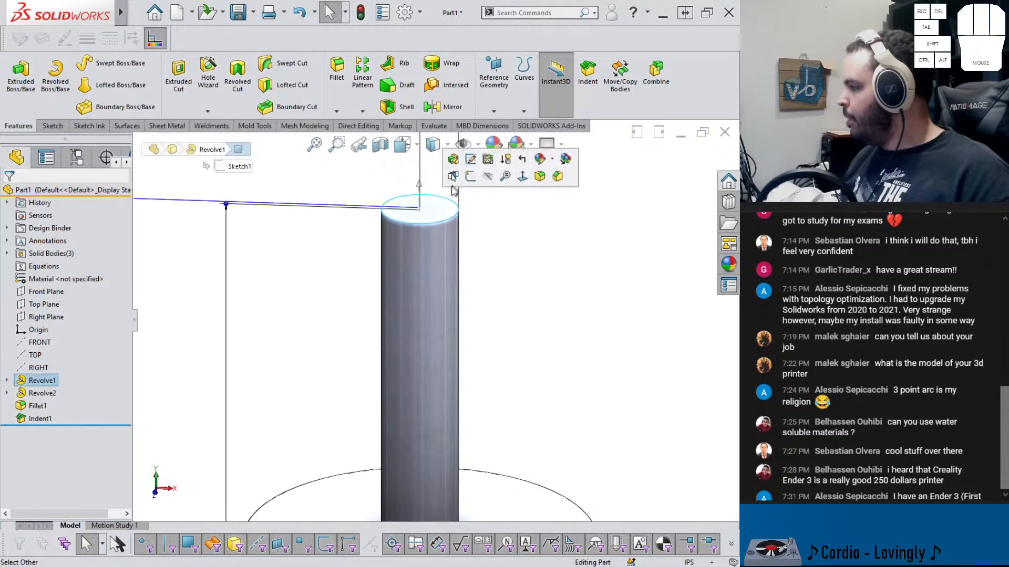
{"action": "scroll", "coordinate": [251, 313], "scroll_direction": "up", "scroll_amount": 1}
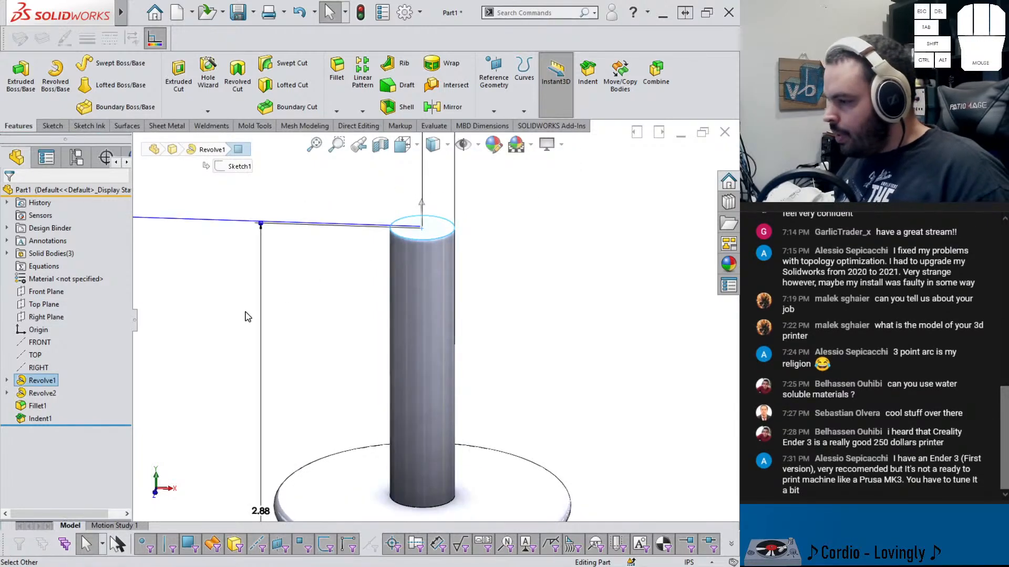
{"action": "left_click", "coordinate": [46, 291]}
{"action": "left_click", "coordinate": [69, 278]}
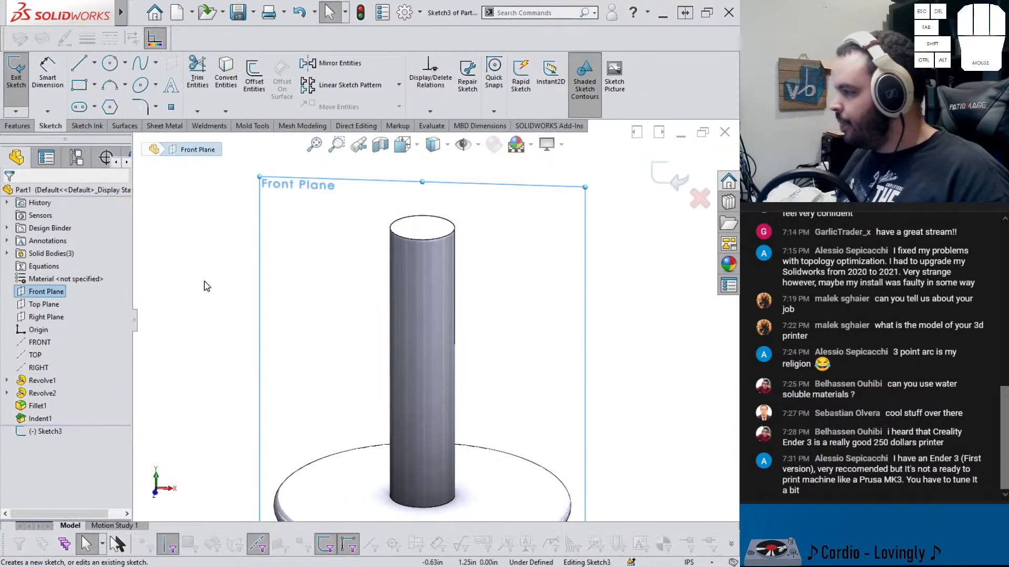
{"action": "key", "text": "ctrl+8"}
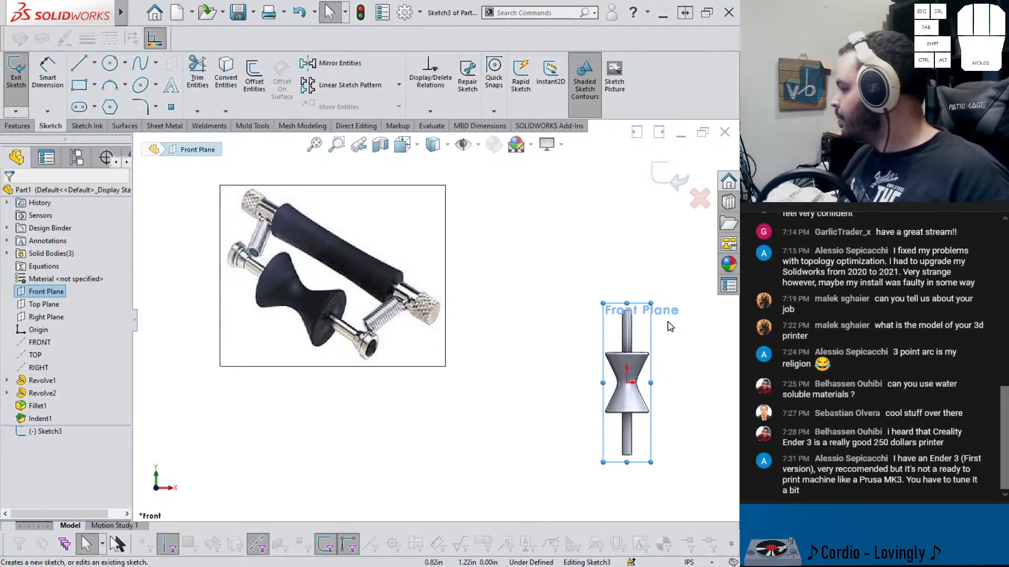
{"action": "scroll", "coordinate": [667, 323], "scroll_direction": "up", "scroll_amount": 5}
{"action": "scroll", "coordinate": [668, 324], "scroll_direction": "down", "scroll_amount": 4}
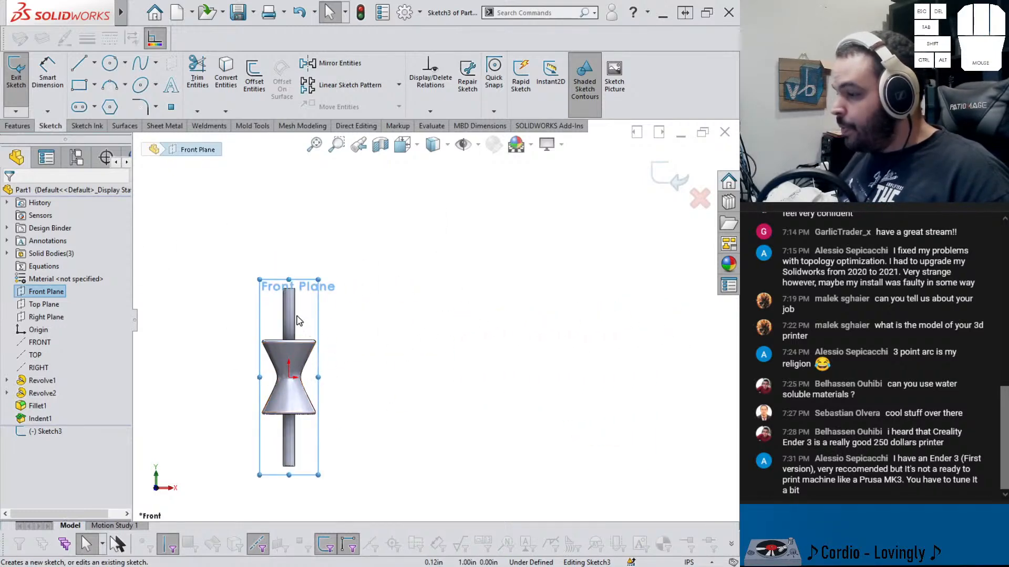
{"action": "scroll", "coordinate": [298, 322], "scroll_direction": "down", "scroll_amount": 6}
{"action": "scroll", "coordinate": [297, 331], "scroll_direction": "down", "scroll_amount": 2}
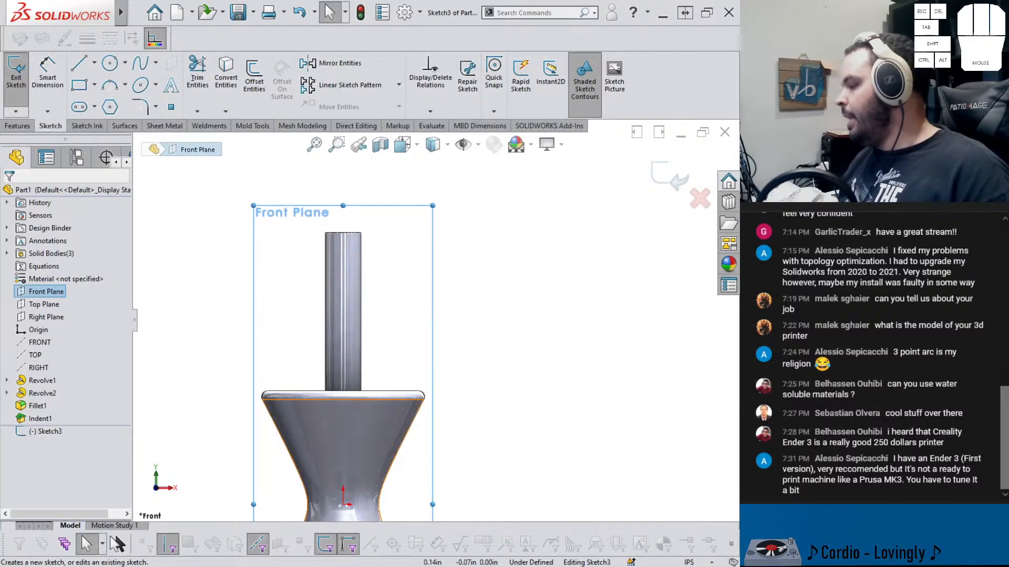
{"action": "left_click", "coordinate": [395, 522]}
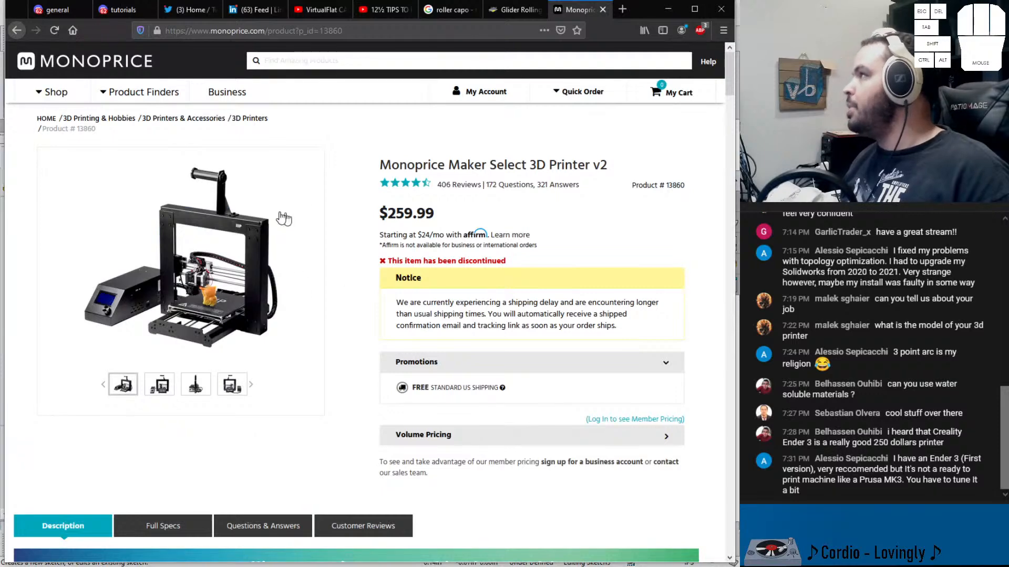
{"action": "left_click", "coordinate": [675, 11]}
Sketch a closed profile at the rod's top: a vertical line down the axis, an arc outward, and lines back inside the rod
{"action": "scroll", "coordinate": [367, 260], "scroll_direction": "down", "scroll_amount": 3}
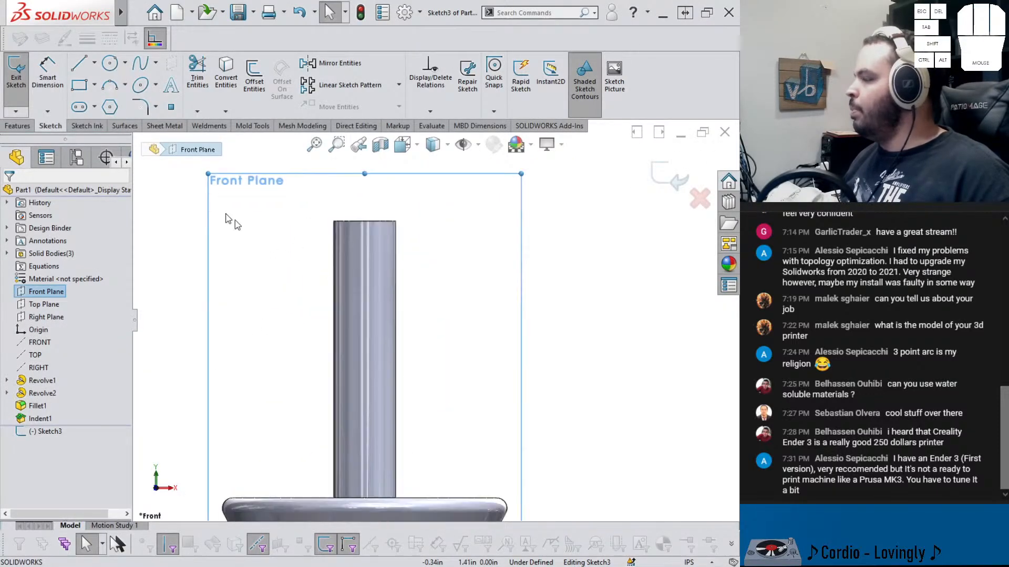
{"action": "left_click", "coordinate": [79, 66]}
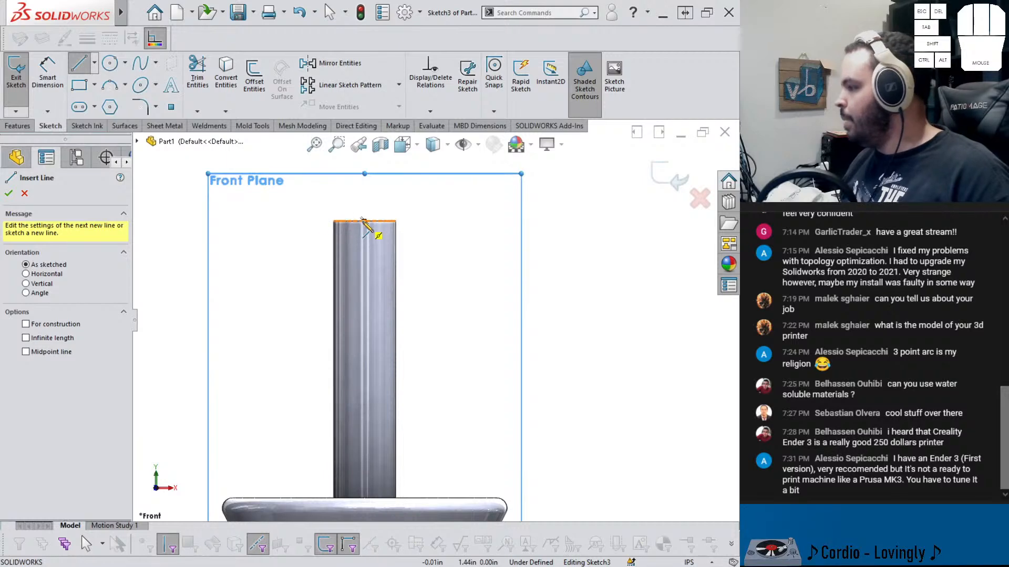
{"action": "left_click", "coordinate": [364, 287]}
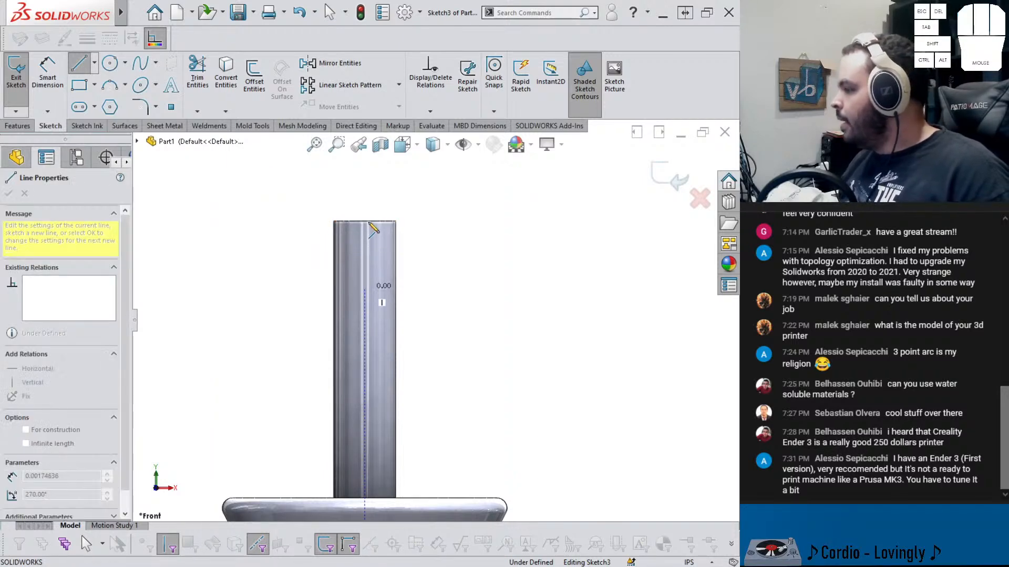
{"action": "key", "text": "a"}
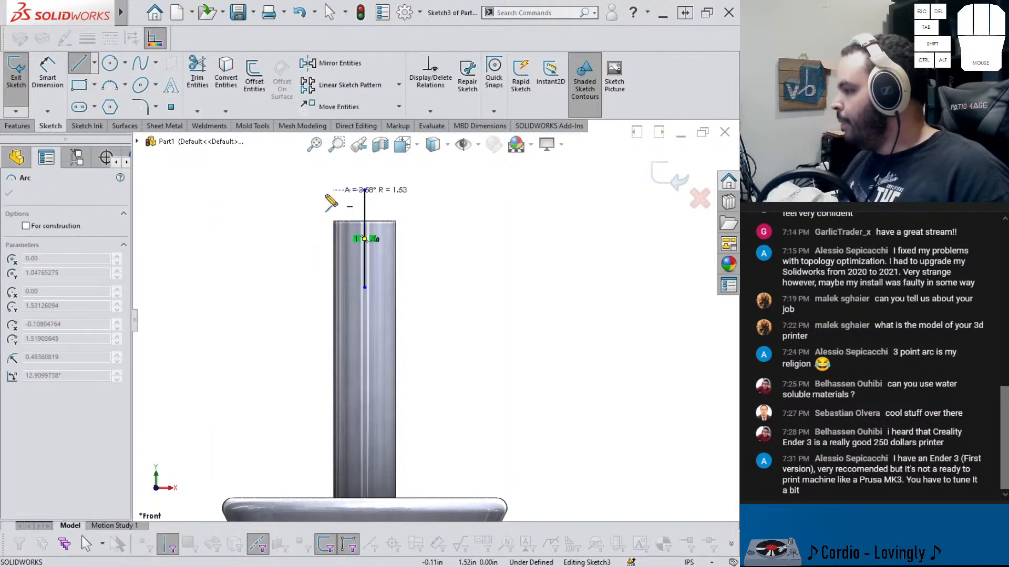
{"action": "left_click", "coordinate": [313, 221]}
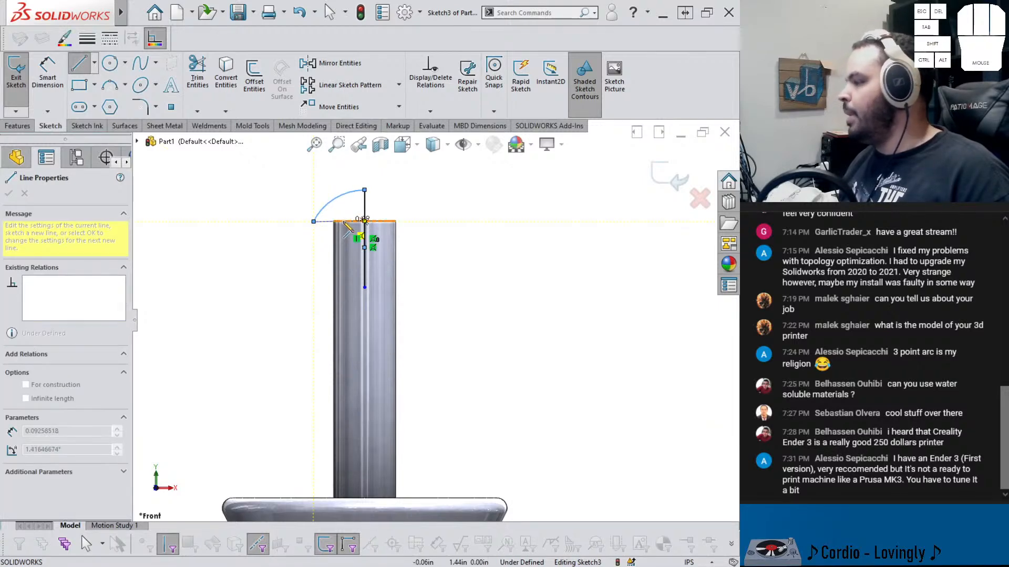
{"action": "left_click", "coordinate": [343, 221]}
{"action": "left_click", "coordinate": [343, 288]}
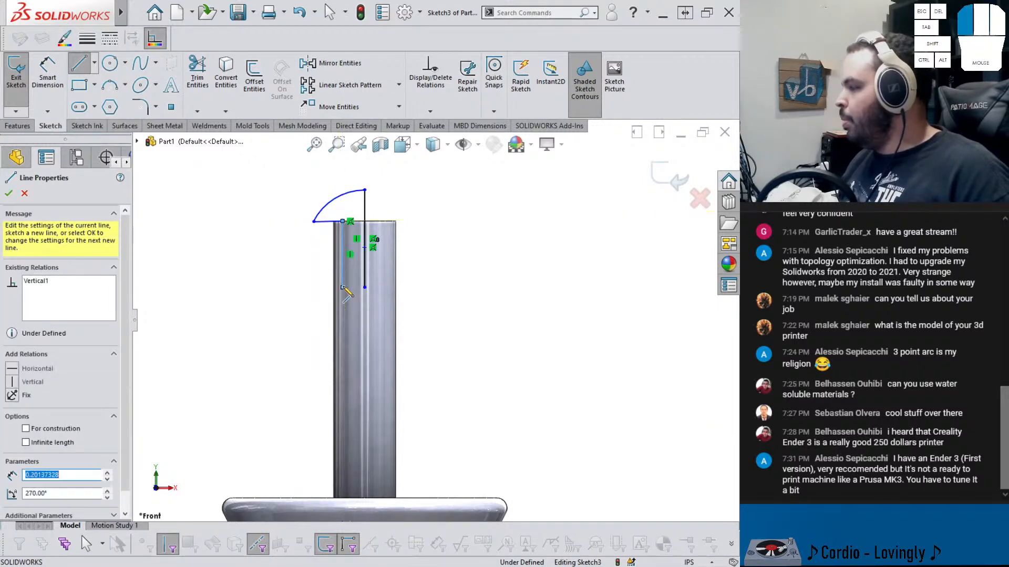
{"action": "left_click", "coordinate": [364, 288]}
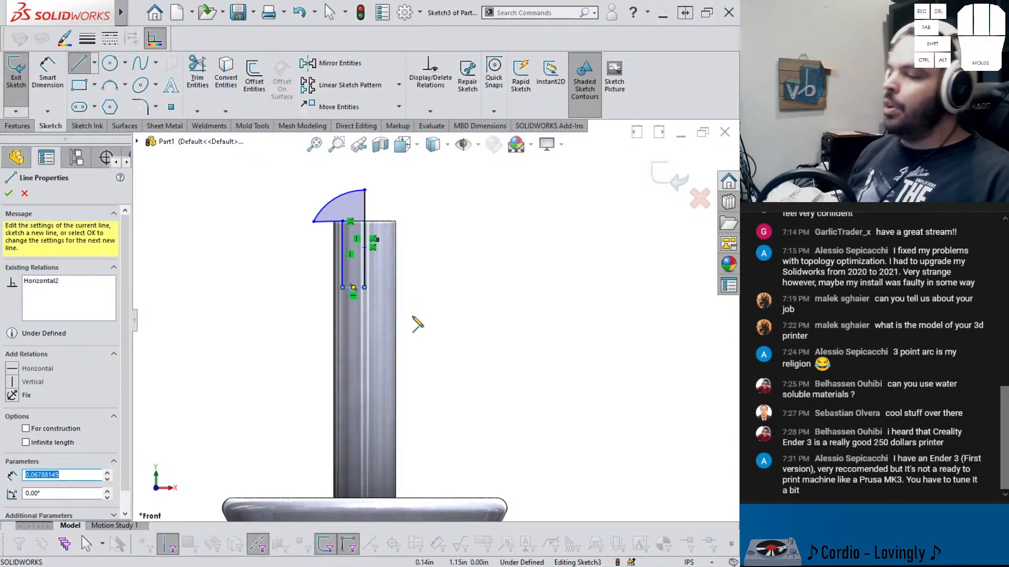
{"action": "key", "text": "Escape"}
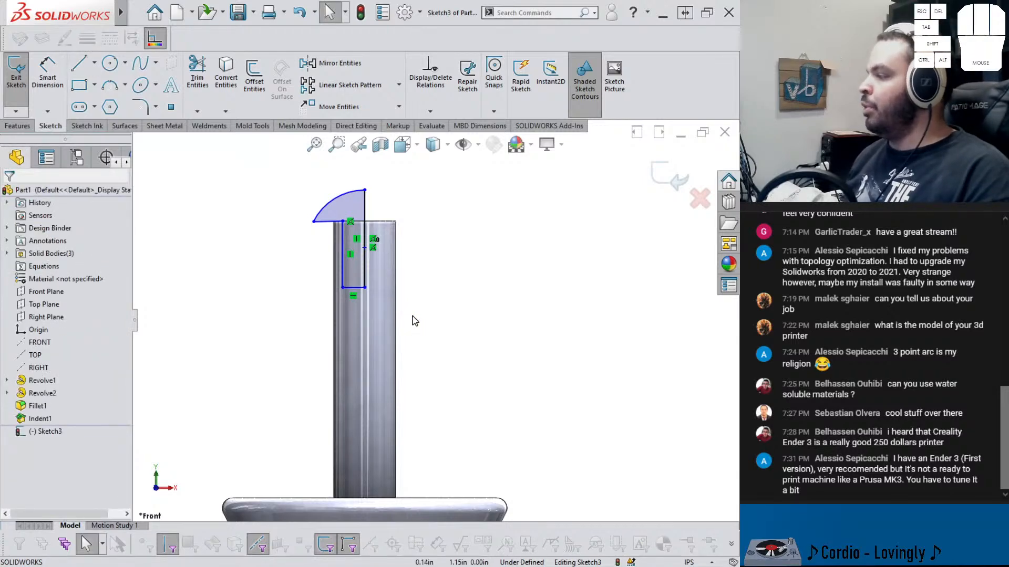
Dimension the arc's horizontal width from the axis to 0.10 in
{"action": "left_click", "coordinate": [342, 223]}
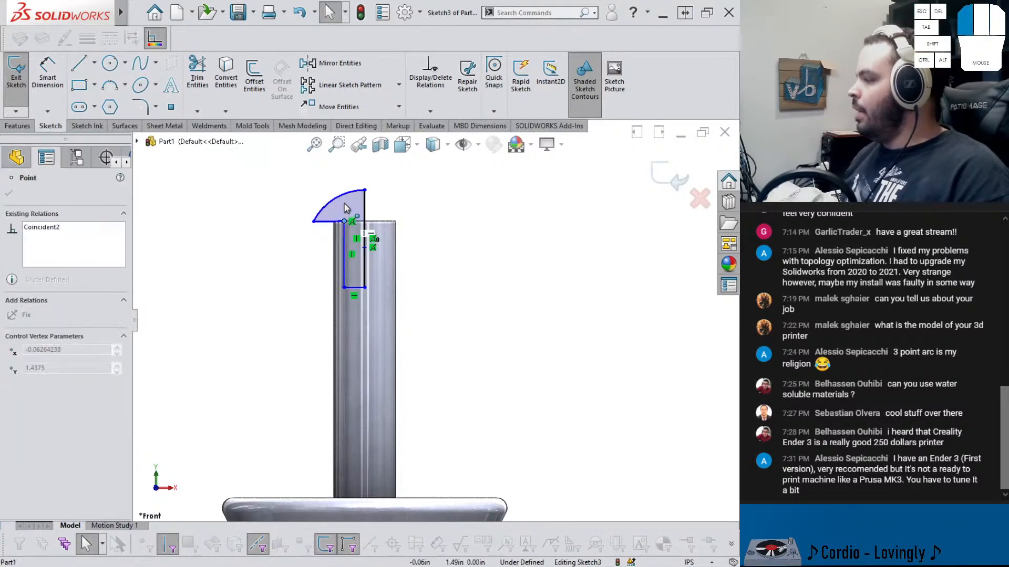
{"action": "left_click", "coordinate": [329, 221]}
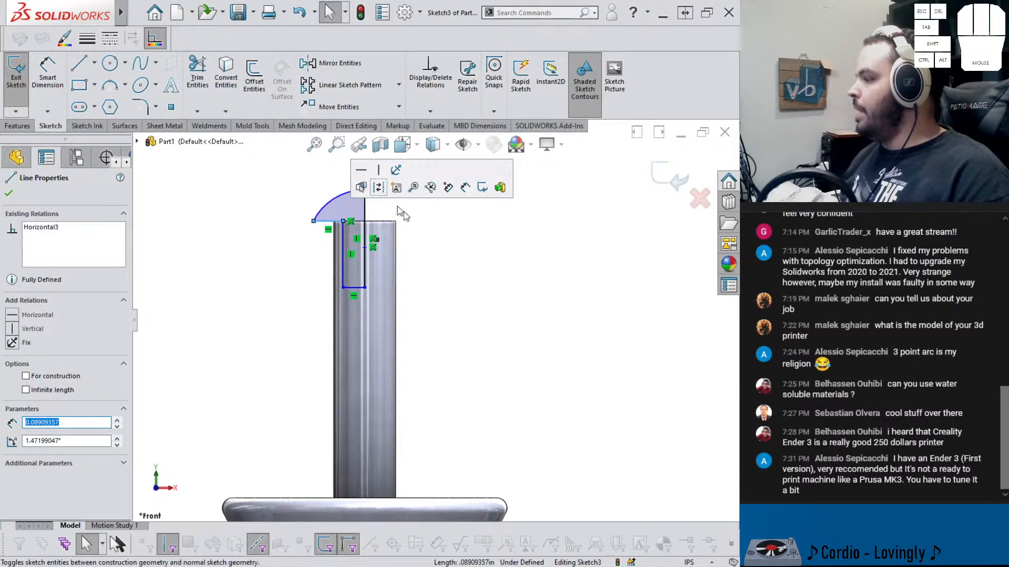
{"action": "left_click", "coordinate": [455, 261]}
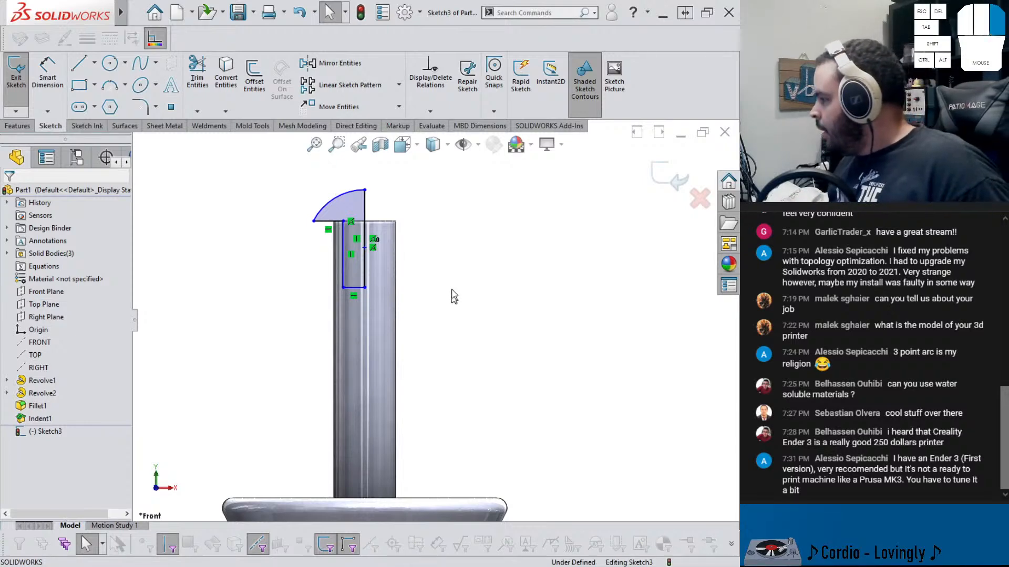
{"action": "left_click", "coordinate": [362, 221]}
{"action": "left_click", "coordinate": [366, 215]}
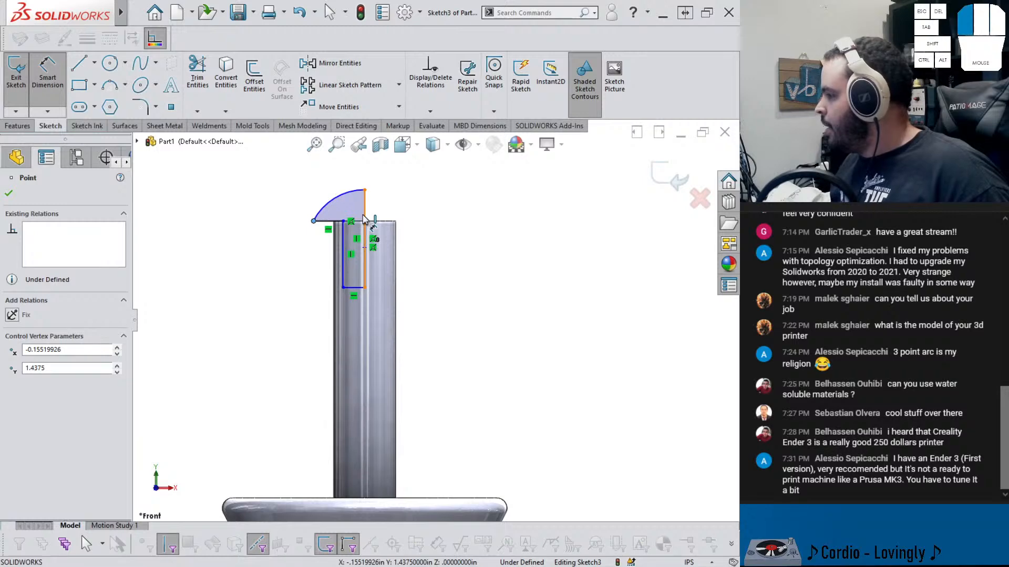
{"action": "left_click", "coordinate": [392, 184]}
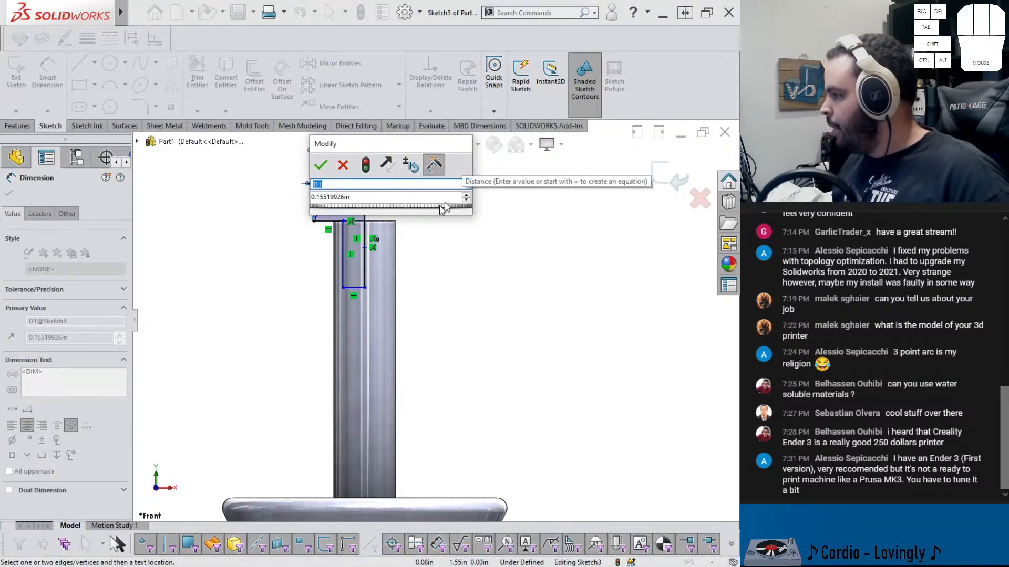
{"action": "left_click_drag", "start_coordinate": [361, 198], "coordinate": [283, 199]}
{"action": "type", "text": ".1"}
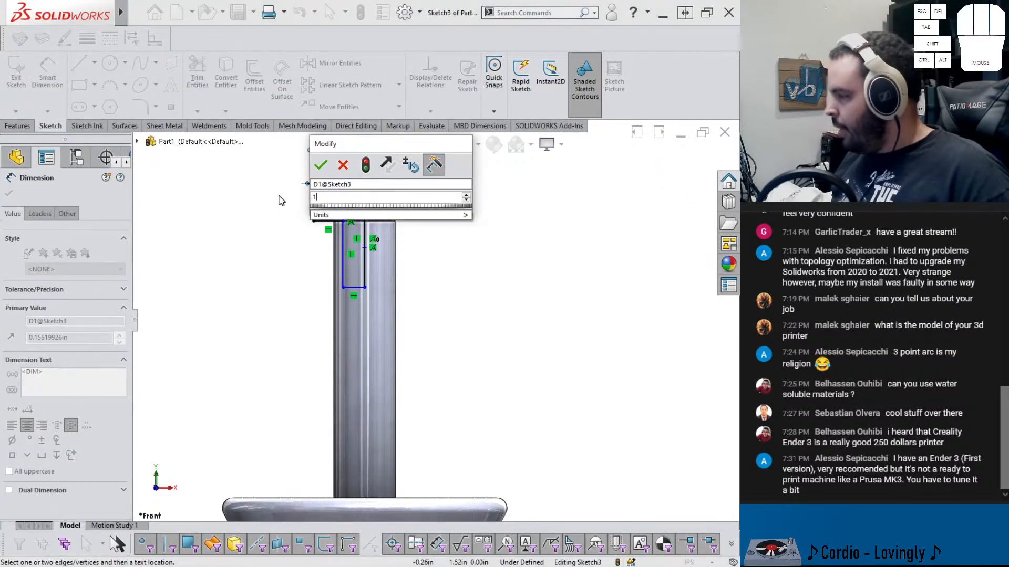
{"action": "key", "text": "Return"}
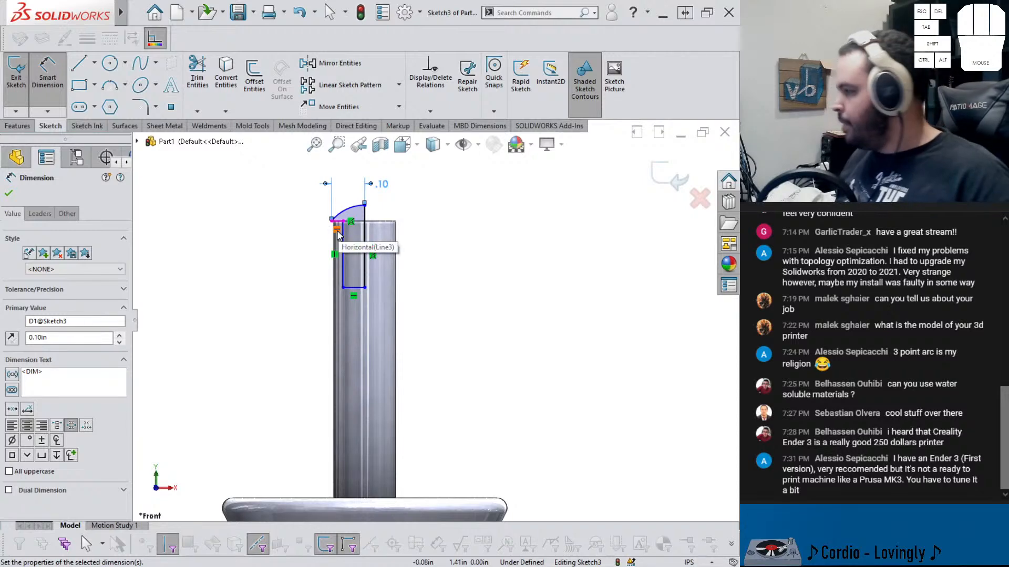
Dimension the inner vertical line's offset from the axis to 0.03125 in
{"action": "left_click", "coordinate": [344, 246]}
{"action": "left_click", "coordinate": [366, 240]}
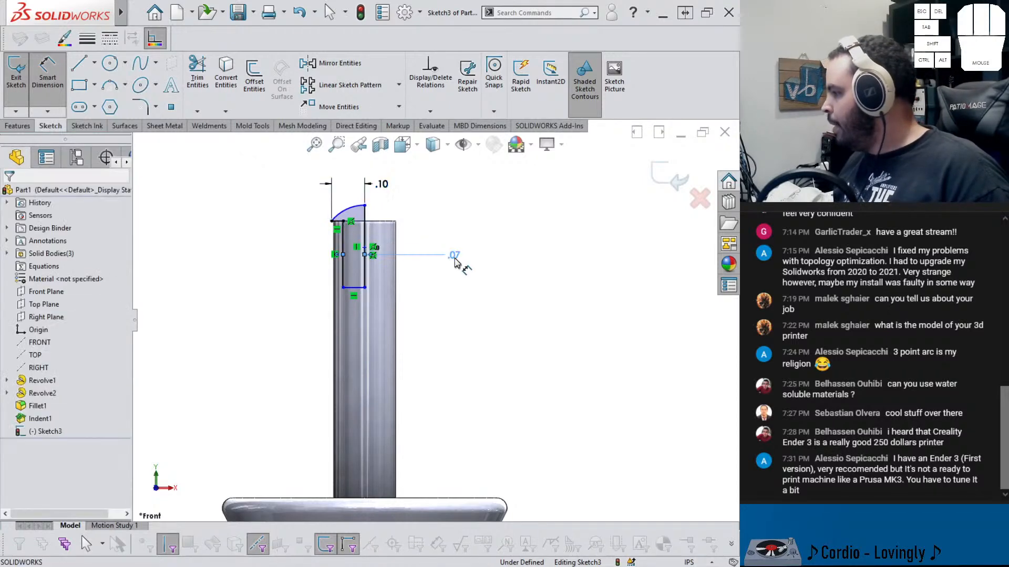
{"action": "left_click", "coordinate": [455, 262]}
{"action": "type", "text": ".0315"}
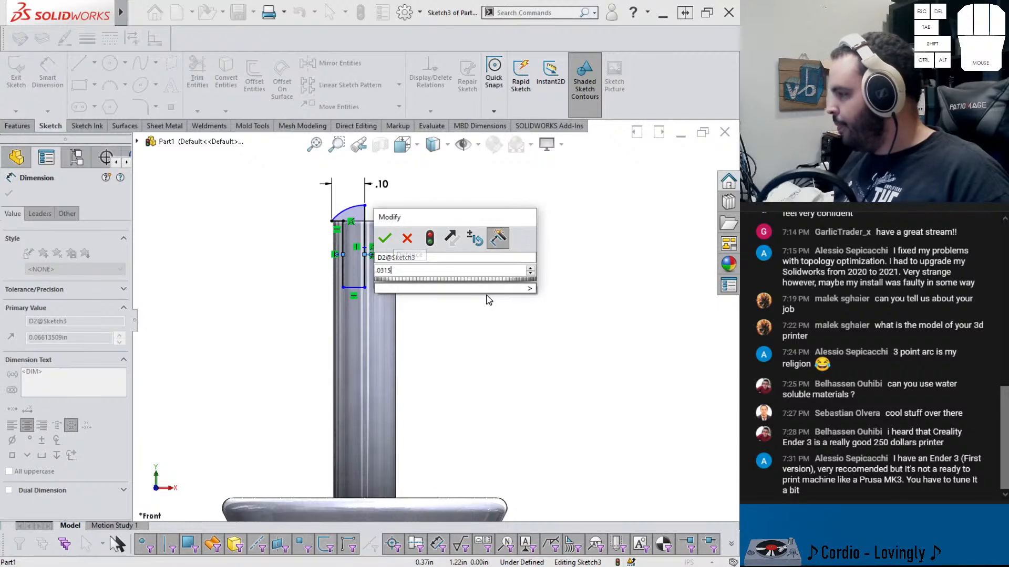
{"action": "key", "text": "Return"}
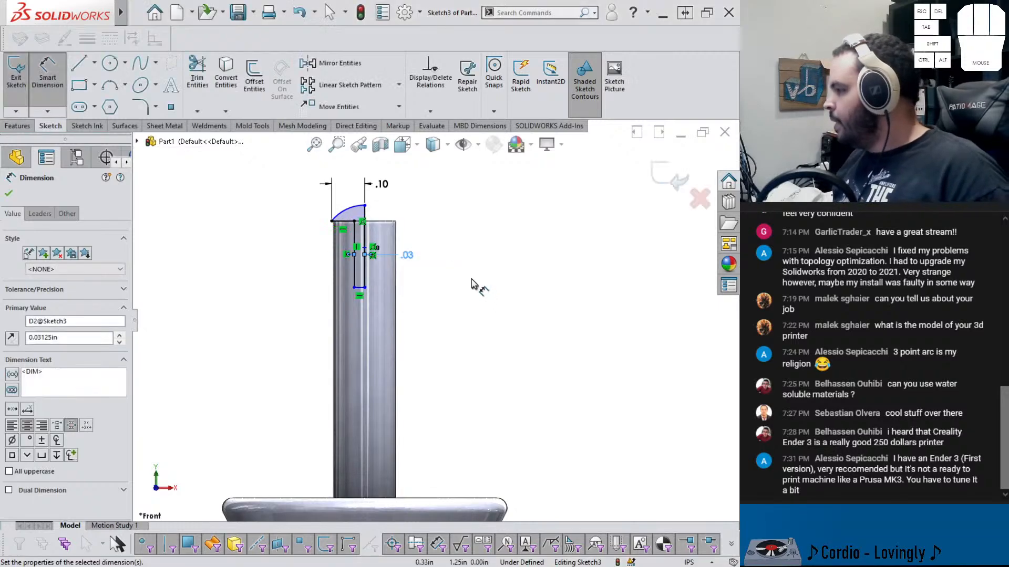
Dimension the arc's top point above the rod's top edge to 0.075 in
{"action": "scroll", "coordinate": [365, 225], "scroll_direction": "down", "scroll_amount": 4}
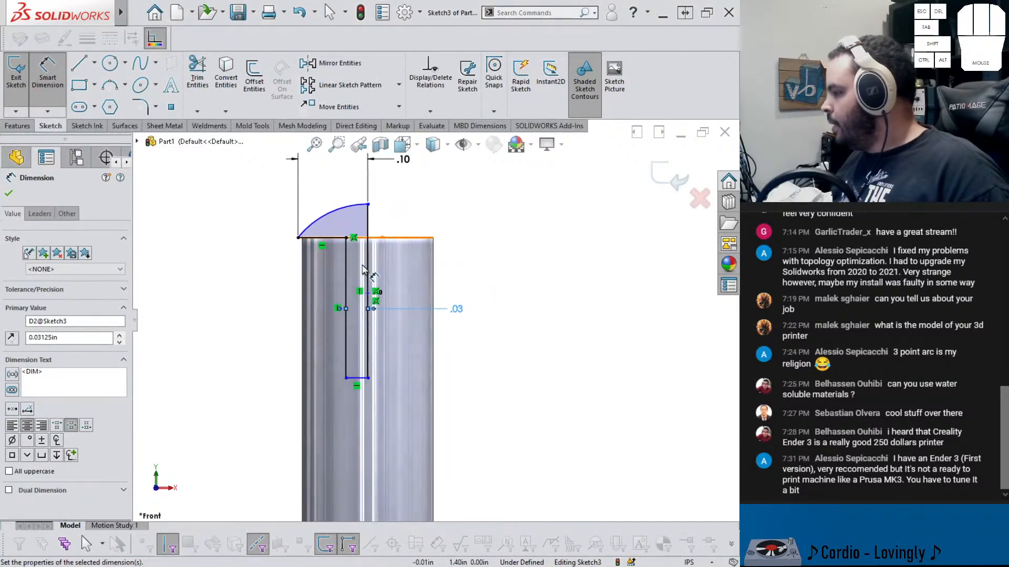
{"action": "left_click", "coordinate": [379, 239]}
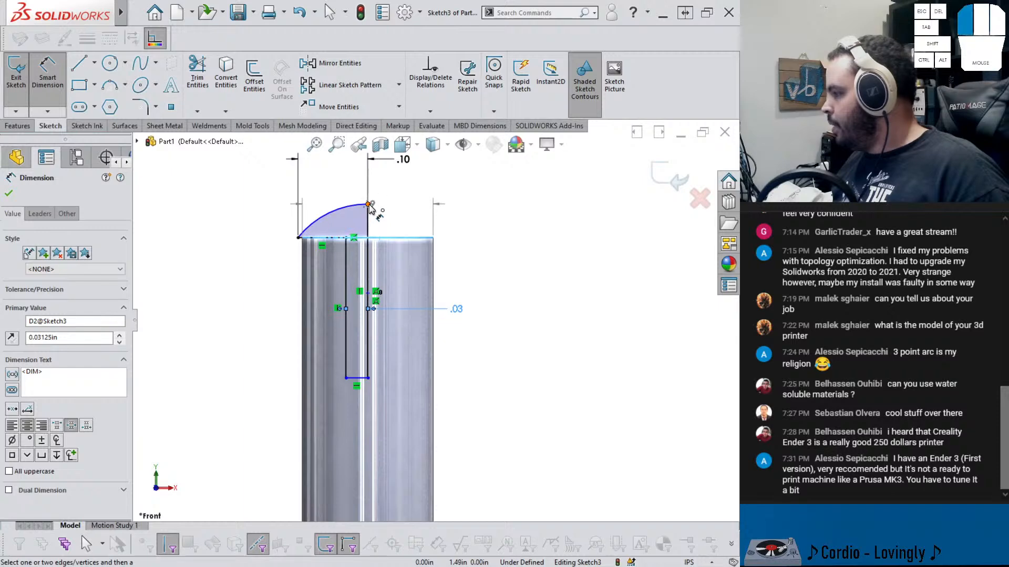
{"action": "left_click", "coordinate": [369, 204]}
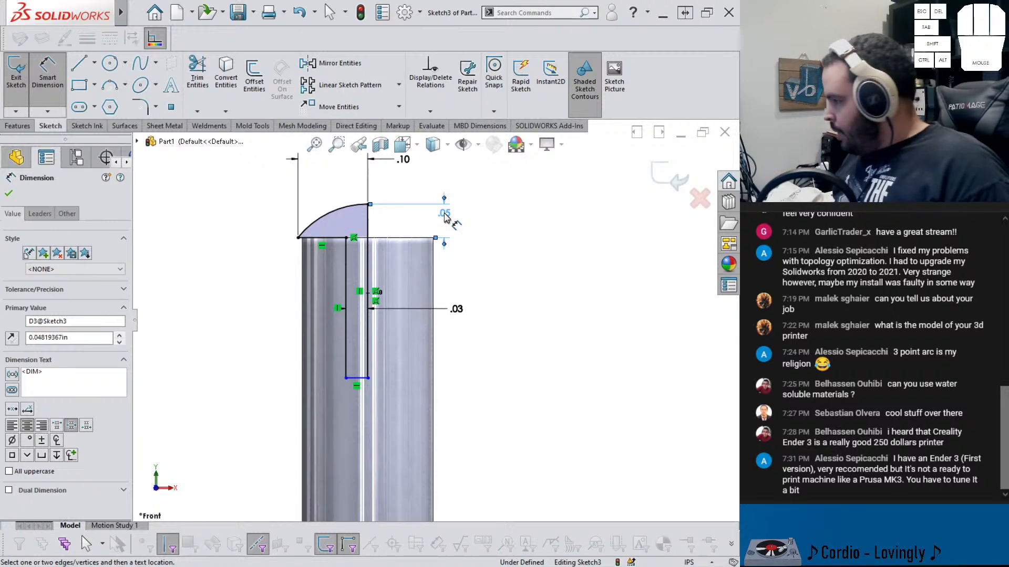
{"action": "left_click", "coordinate": [445, 214]}
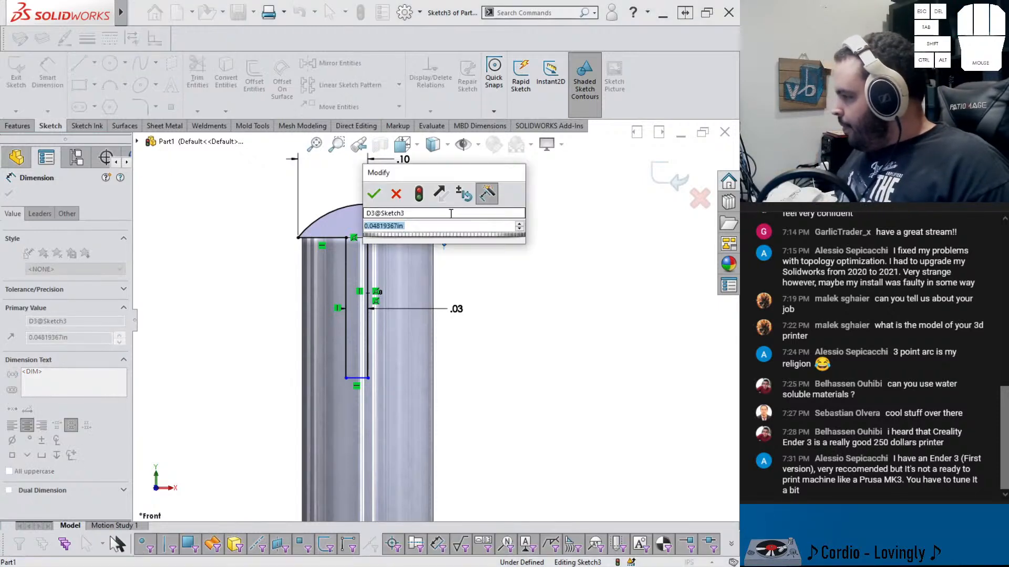
{"action": "type", "text": ".075"}
{"action": "key", "text": "Return"}
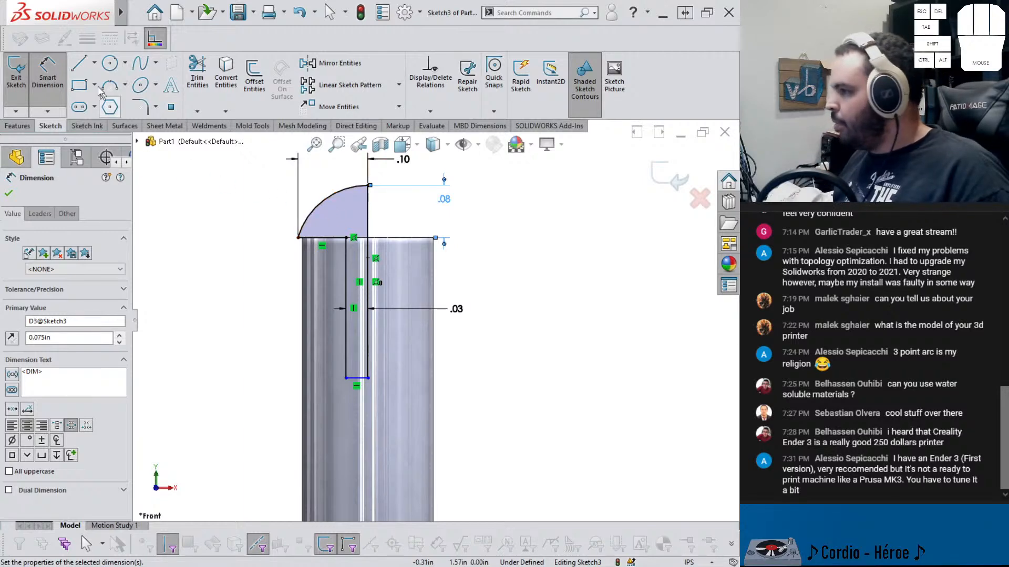
Draw a horizontal line from the arc to the axis's top point and trim away the arc portion above it
{"action": "key", "text": "l"}
{"action": "left_click", "coordinate": [324, 200]}
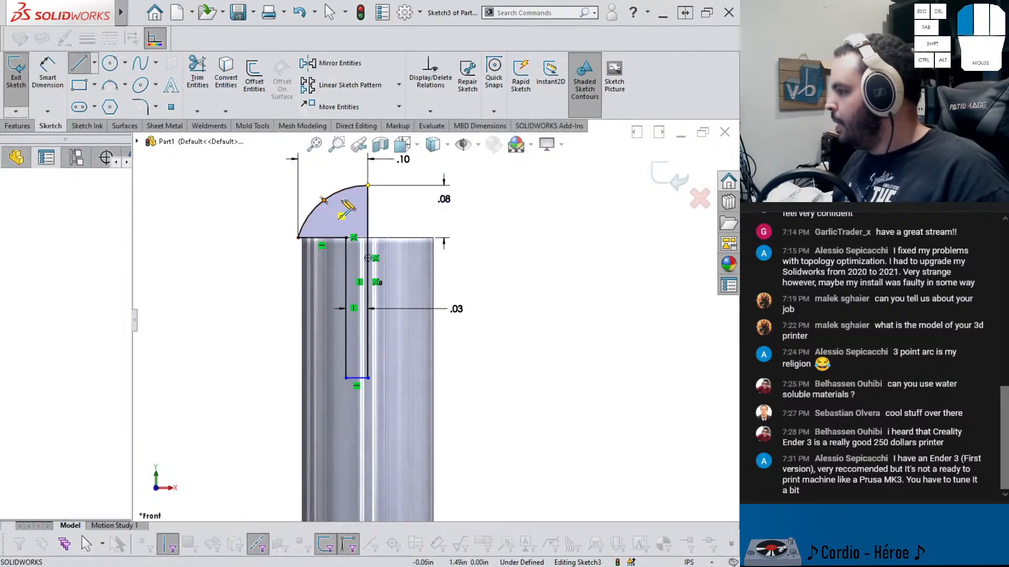
{"action": "left_click", "coordinate": [368, 200]}
{"action": "left_click", "coordinate": [197, 73]}
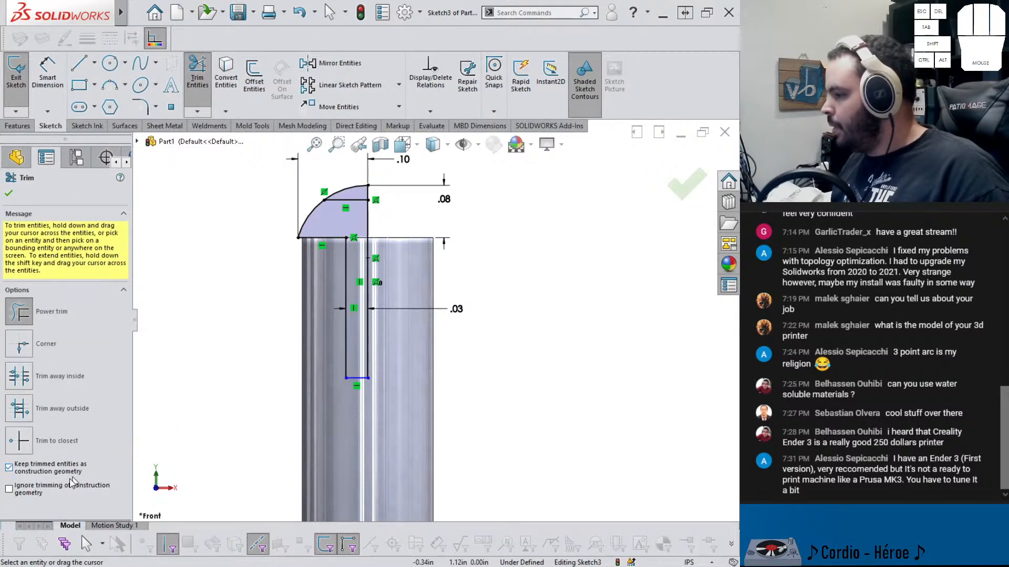
{"action": "left_click_drag", "start_coordinate": [379, 193], "coordinate": [336, 171]}
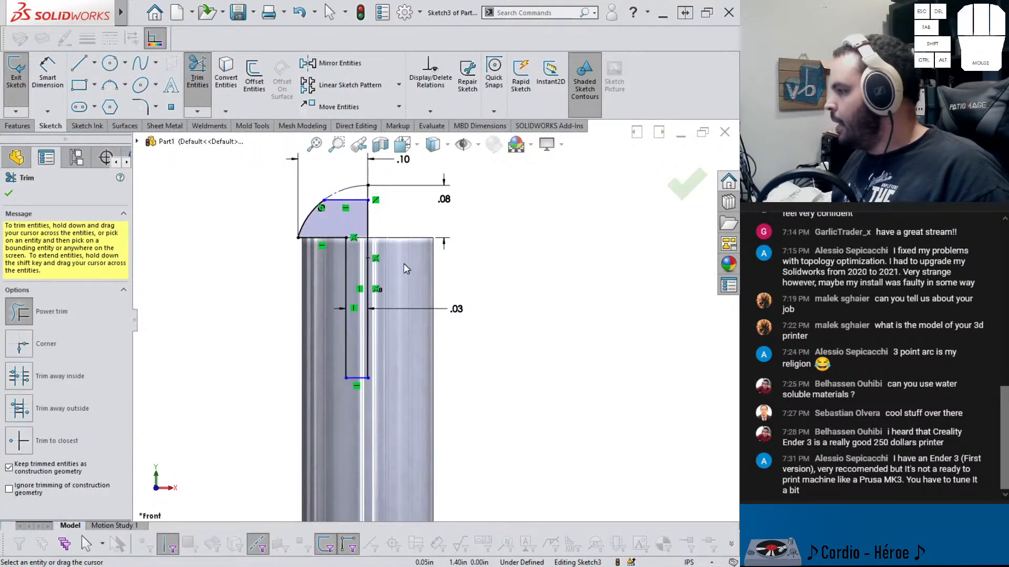
Try trimming the leftover construction arc and inspect the arc relations, then undo the change
{"action": "right_click_drag", "start_coordinate": [392, 224], "coordinate": [394, 202]}
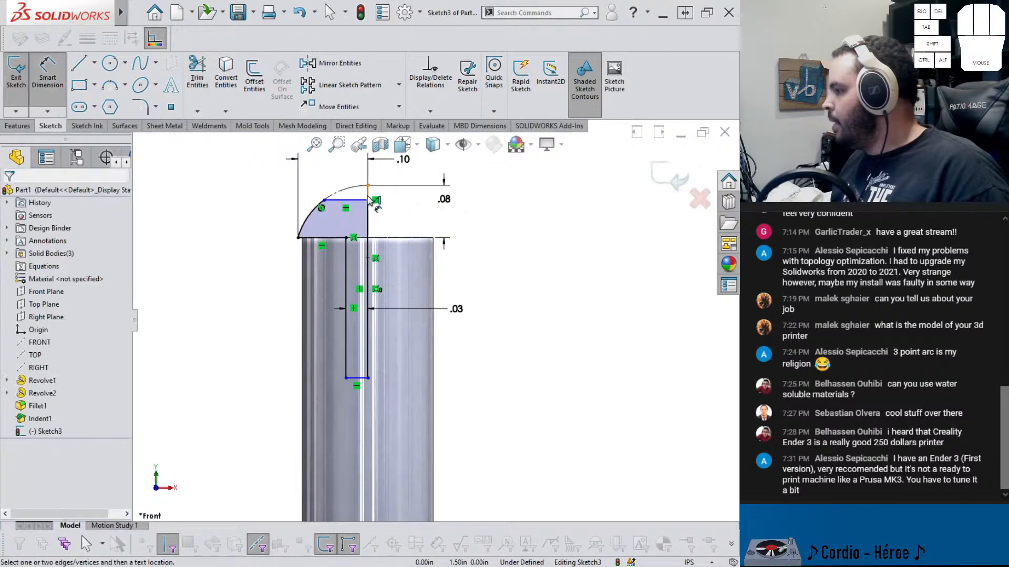
{"action": "key", "text": "Escape"}
{"action": "left_click", "coordinate": [332, 197]}
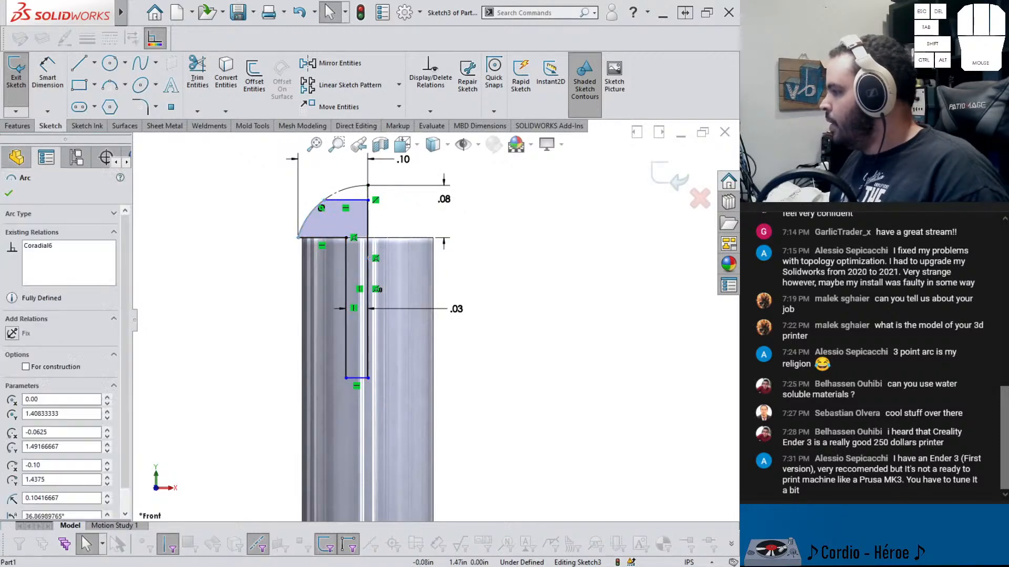
{"action": "left_click", "coordinate": [420, 156]}
{"action": "left_click", "coordinate": [383, 228]}
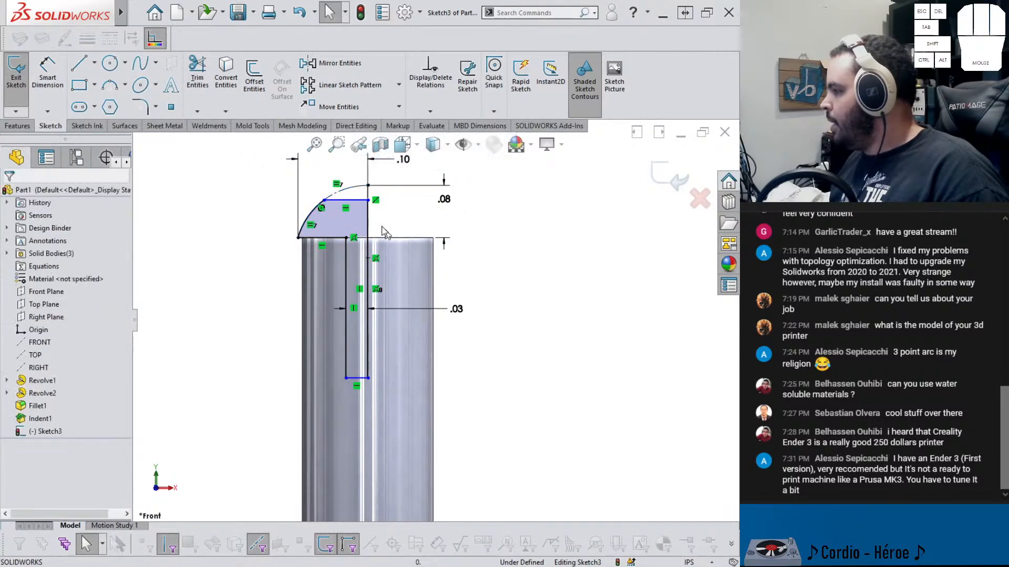
{"action": "left_click", "coordinate": [325, 203]}
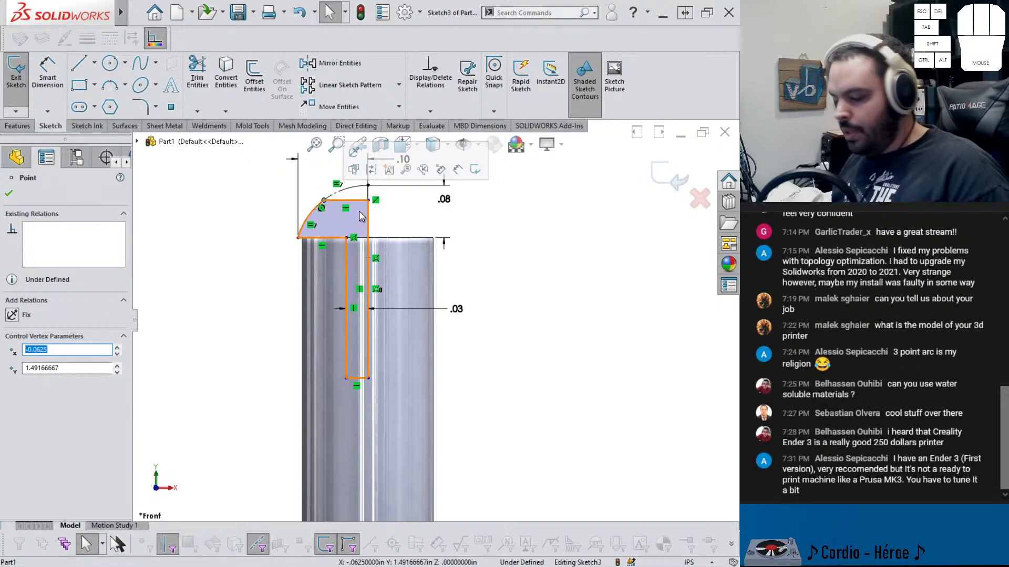
{"action": "key", "text": "ctrl+z"}
{"action": "left_click", "coordinate": [439, 157]}
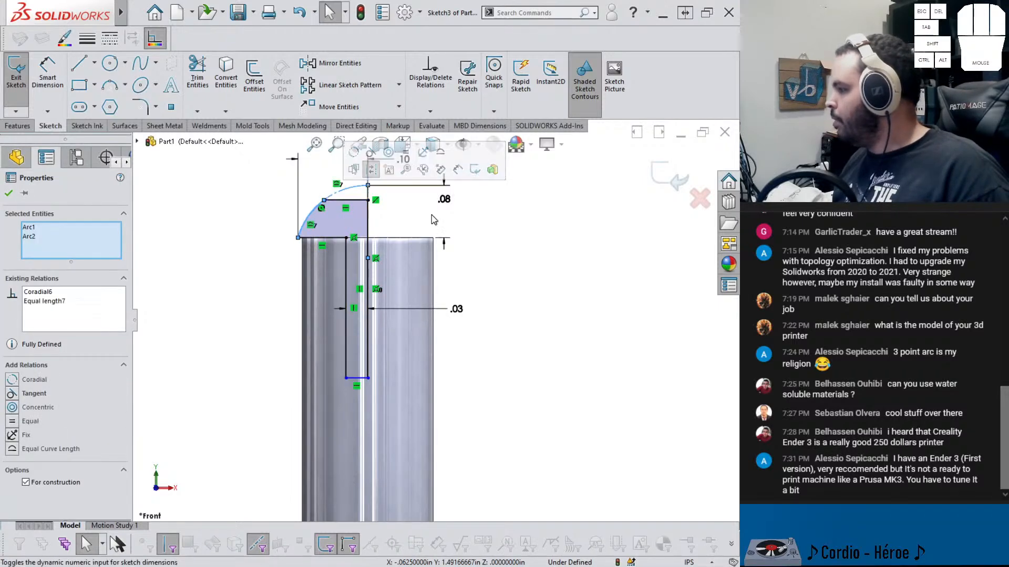
{"action": "left_click", "coordinate": [430, 215]}
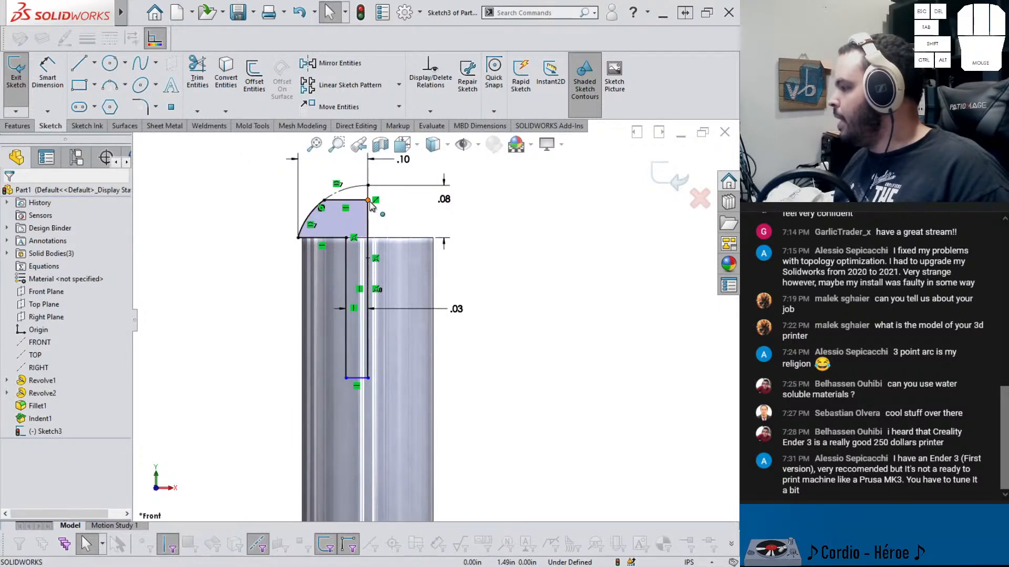
Dimension the length of the profile's inner vertical line to 0.25 in
{"action": "scroll", "coordinate": [375, 212], "scroll_direction": "down", "scroll_amount": 5}
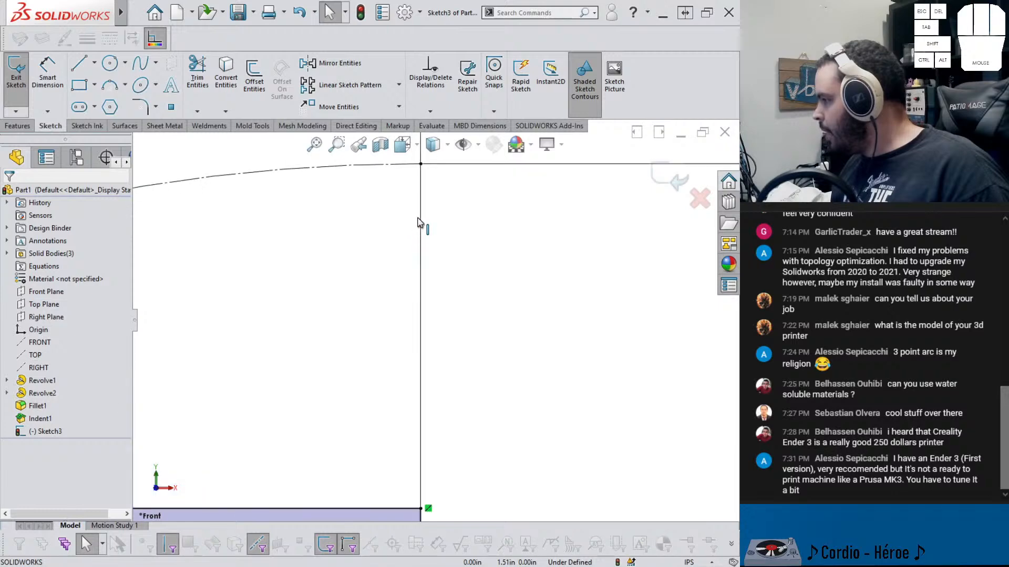
{"action": "scroll", "coordinate": [419, 223], "scroll_direction": "up", "scroll_amount": 6}
{"action": "scroll", "coordinate": [439, 388], "scroll_direction": "down", "scroll_amount": 4}
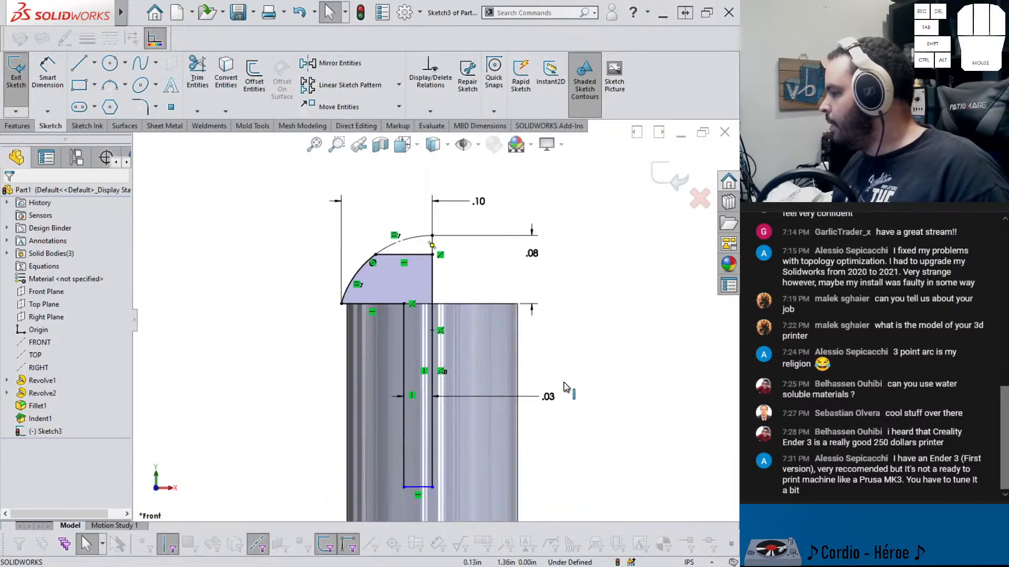
{"action": "left_click", "coordinate": [583, 386]}
{"action": "scroll", "coordinate": [567, 381], "scroll_direction": "up", "scroll_amount": 2}
{"action": "right_click_drag", "start_coordinate": [558, 449], "coordinate": [559, 394]}
{"action": "left_click", "coordinate": [456, 377]}
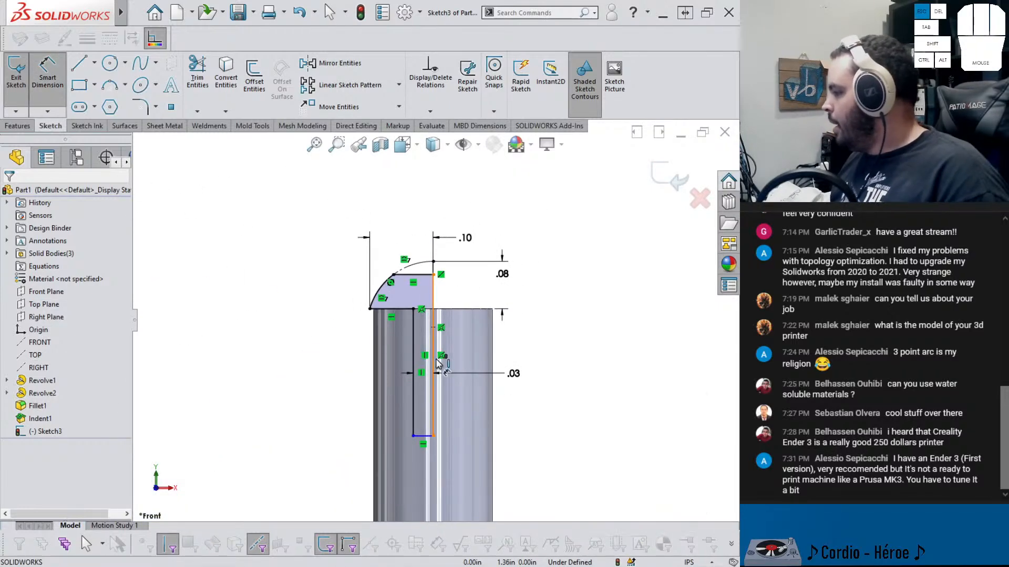
{"action": "left_click", "coordinate": [413, 386]}
{"action": "left_click", "coordinate": [341, 386]}
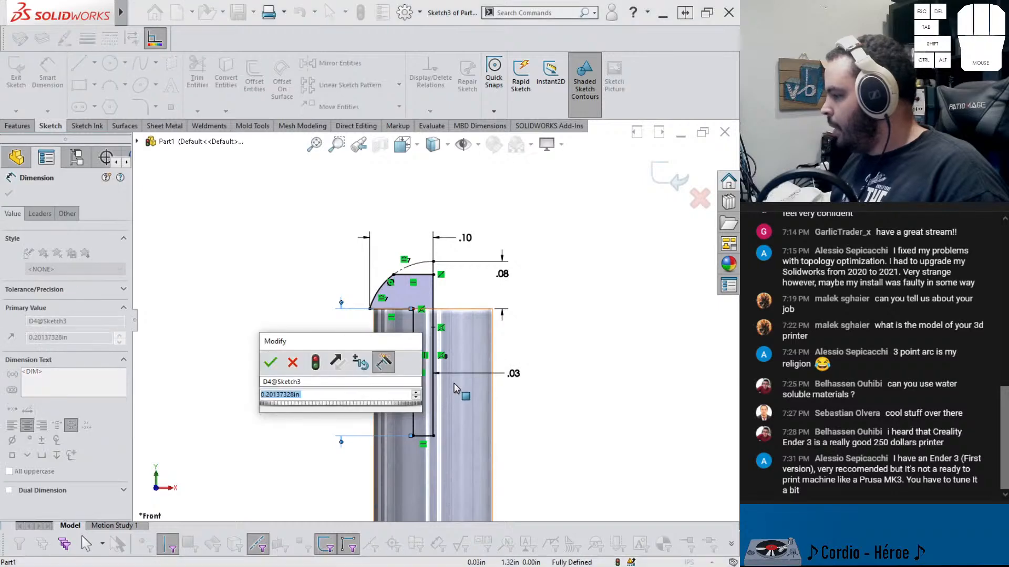
{"action": "type", "text": ".25"}
{"action": "key", "text": "Return"}
{"action": "key", "text": "Escape"}
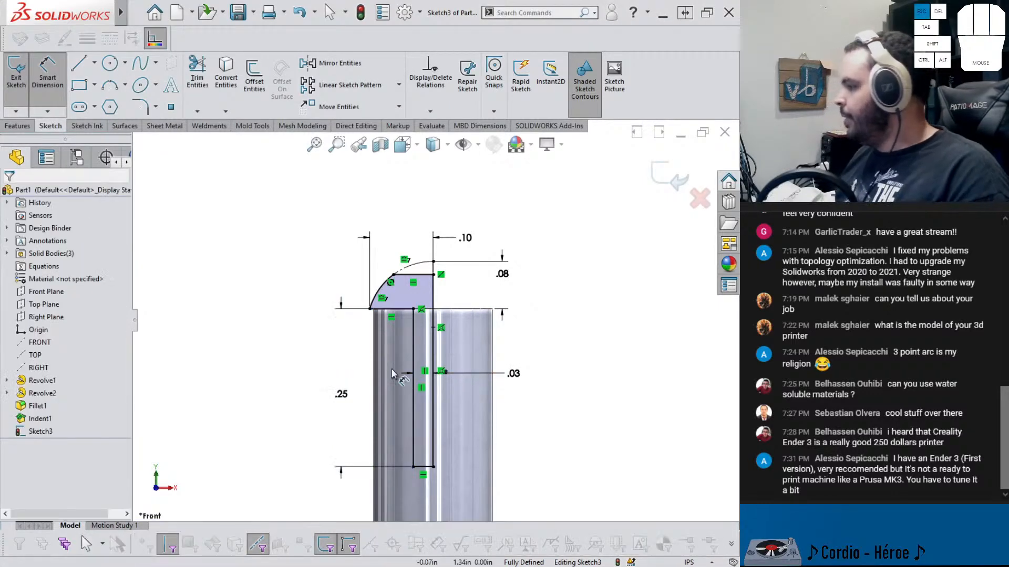
Revolve the sketch 360° about the axis line with Merge result turned off
{"action": "left_click", "coordinate": [17, 126]}
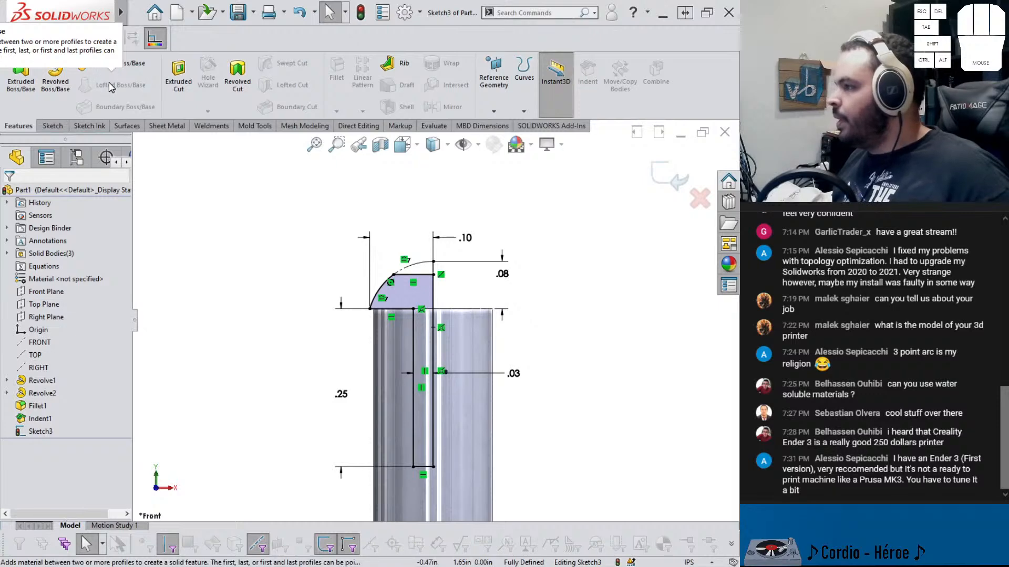
{"action": "left_click", "coordinate": [55, 74]}
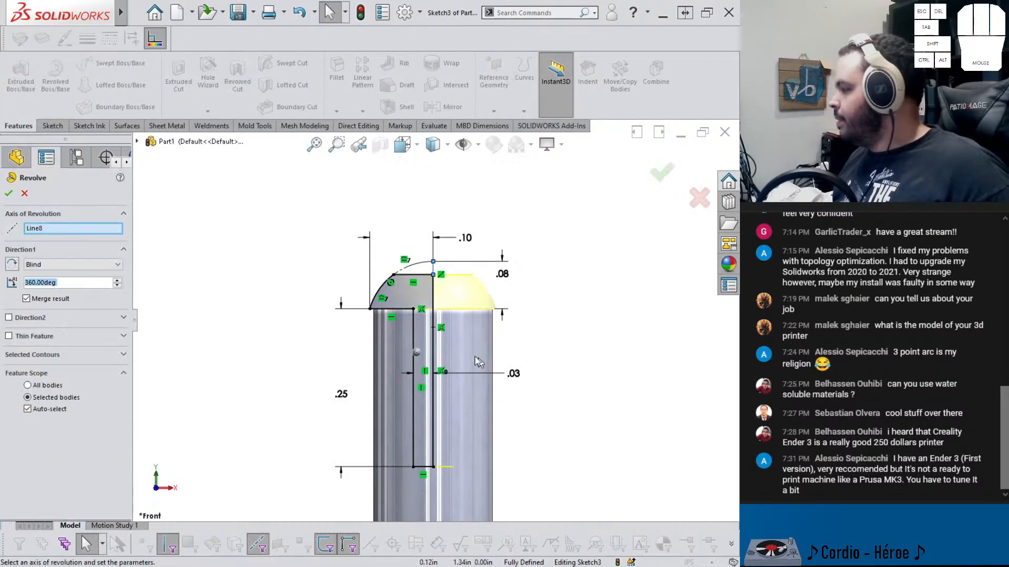
{"action": "left_click", "coordinate": [26, 298]}
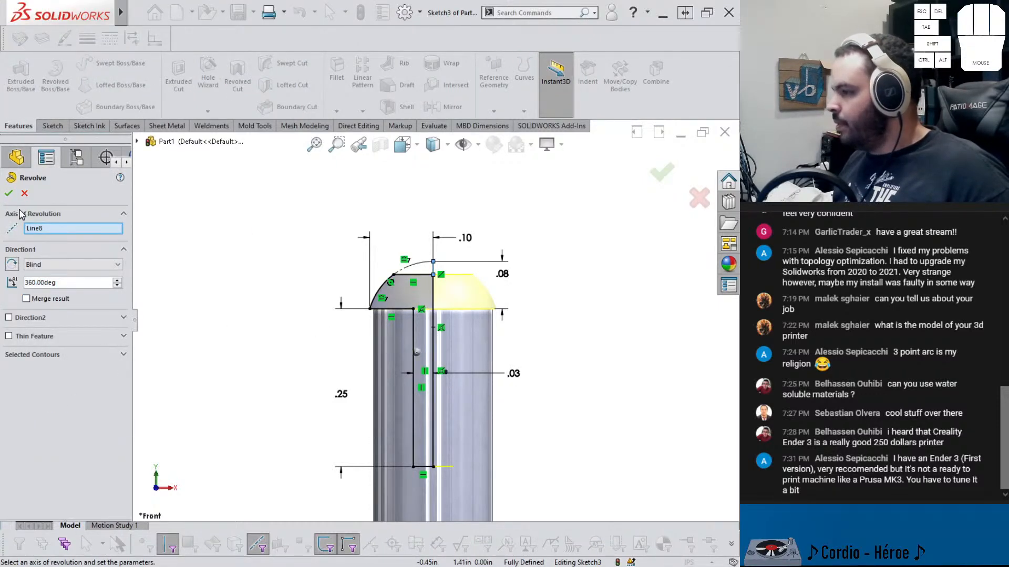
{"action": "left_click", "coordinate": [8, 193]}
{"action": "middle_click_drag", "start_coordinate": [336, 384], "coordinate": [420, 228]}
{"action": "scroll", "coordinate": [400, 328], "scroll_direction": "down", "scroll_amount": 3}
{"action": "key", "text": "ctrl+1"}
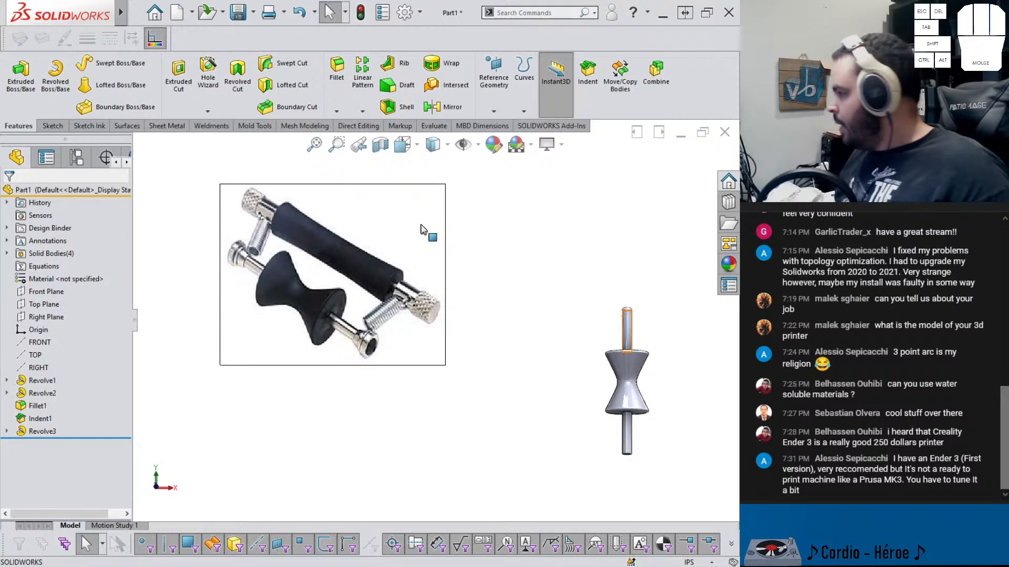
Edit the revolved end cap's sketch dimension to set the arc's width from the axis to 0.13 in
{"action": "scroll", "coordinate": [646, 324], "scroll_direction": "down", "scroll_amount": 10}
{"action": "left_click", "coordinate": [478, 191]}
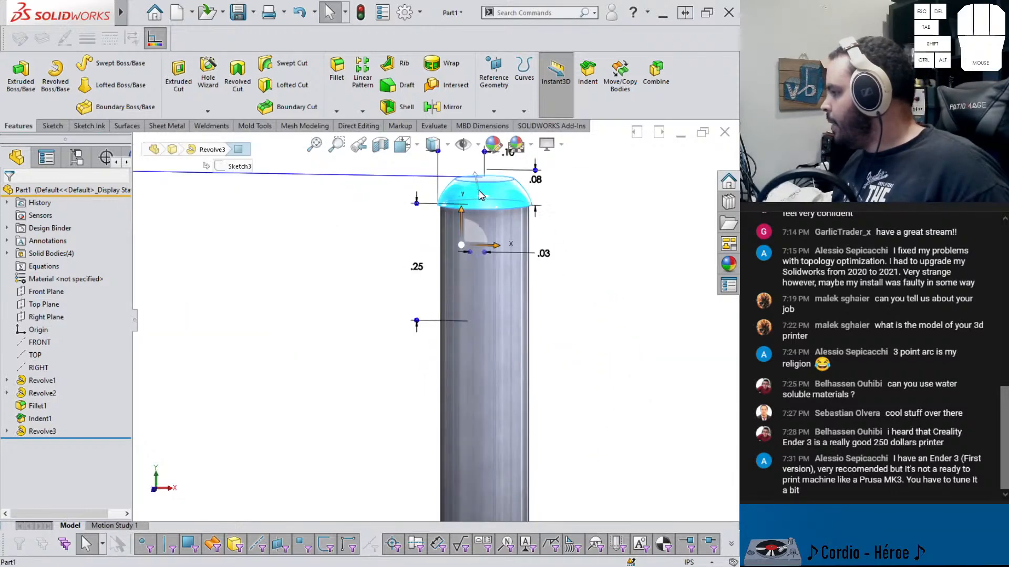
{"action": "scroll", "coordinate": [451, 223], "scroll_direction": "up", "scroll_amount": 3}
{"action": "scroll", "coordinate": [475, 234], "scroll_direction": "down", "scroll_amount": 3}
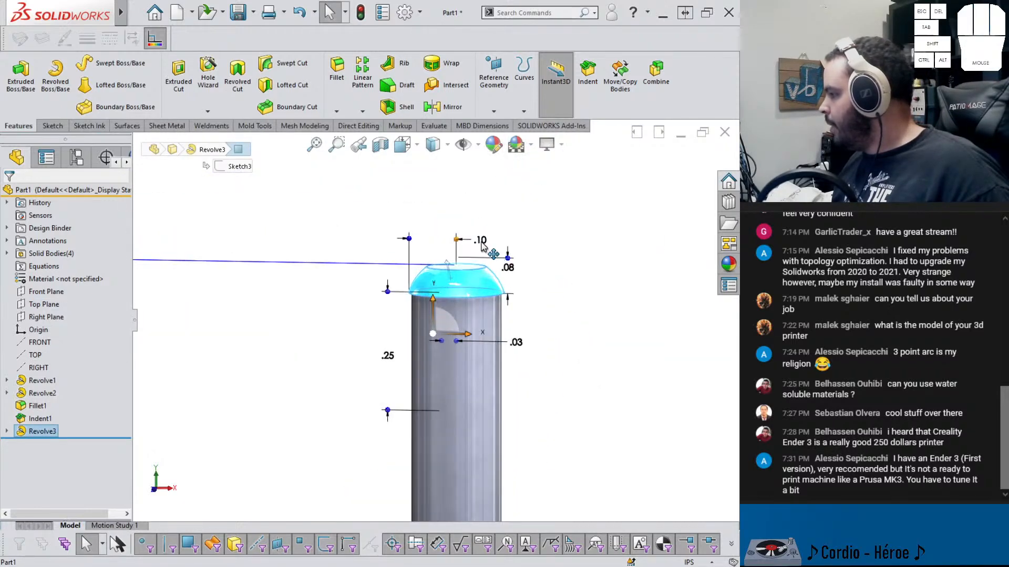
{"action": "double_click", "coordinate": [481, 242]}
{"action": "type", "text": ".125"}
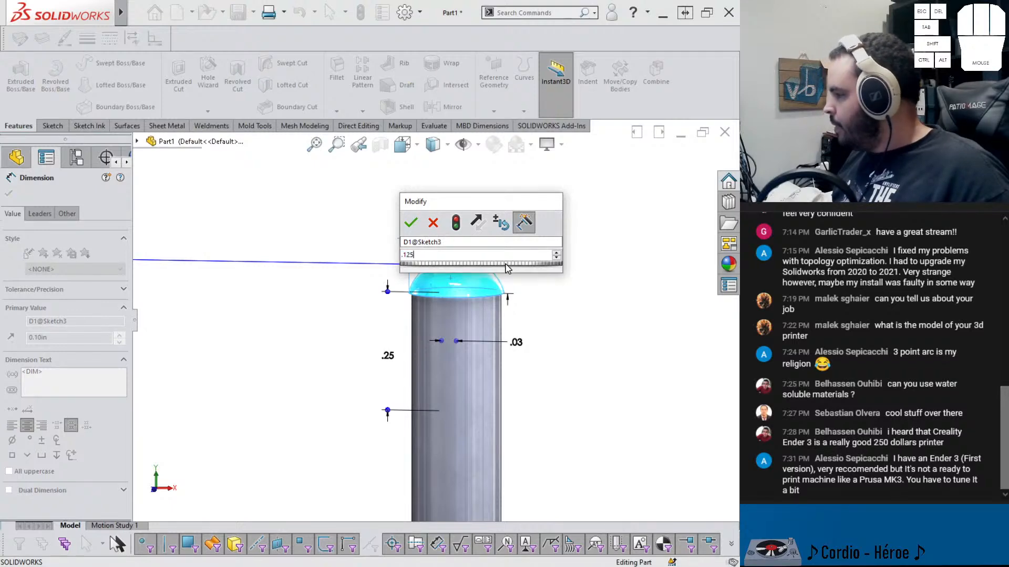
{"action": "key", "text": "Return"}
{"action": "key", "text": "Escape"}
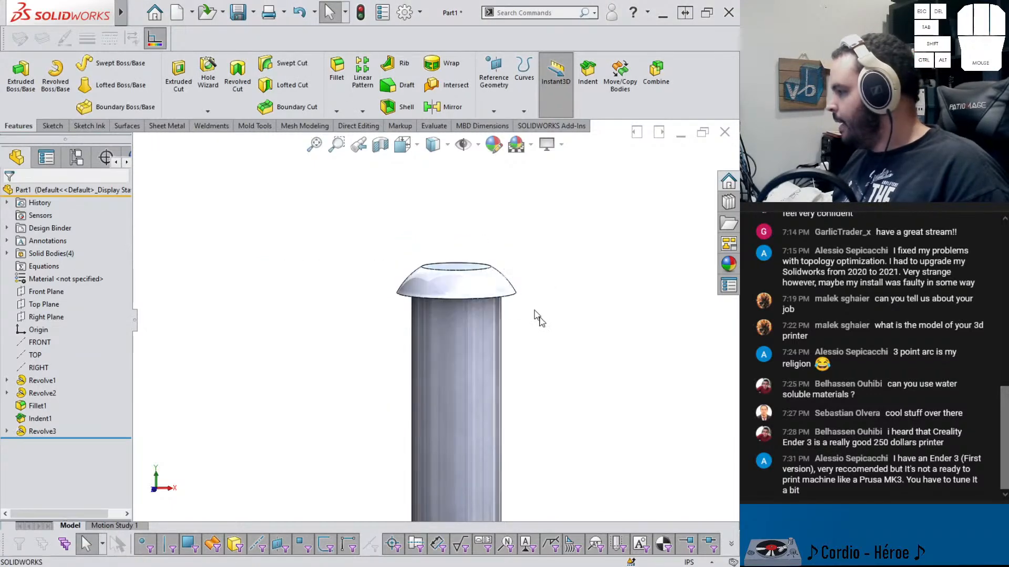
Fillet the end cap's top face edges with a 0.015 in radius
{"action": "left_click", "coordinate": [494, 294]}
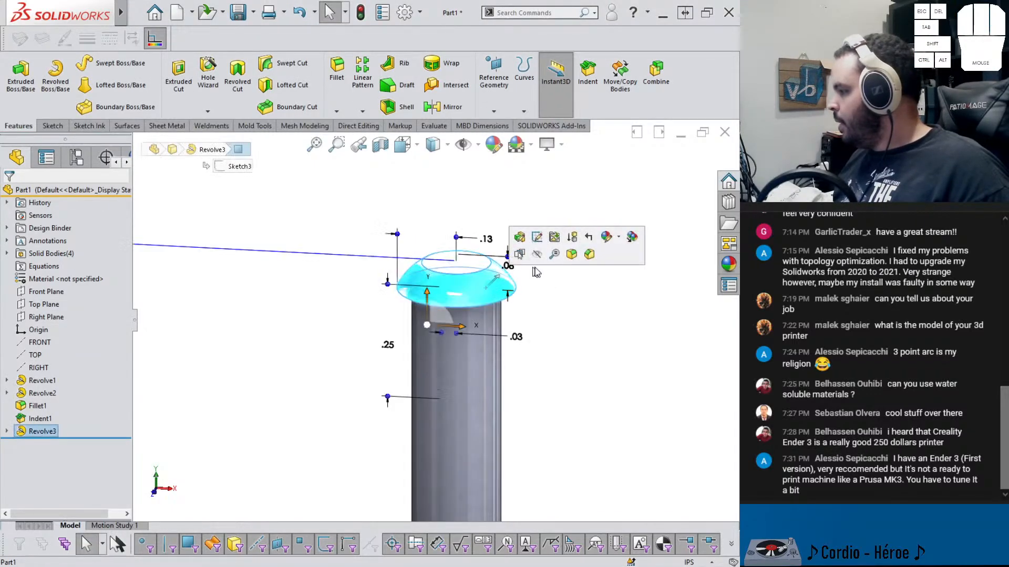
{"action": "left_click", "coordinate": [572, 254]}
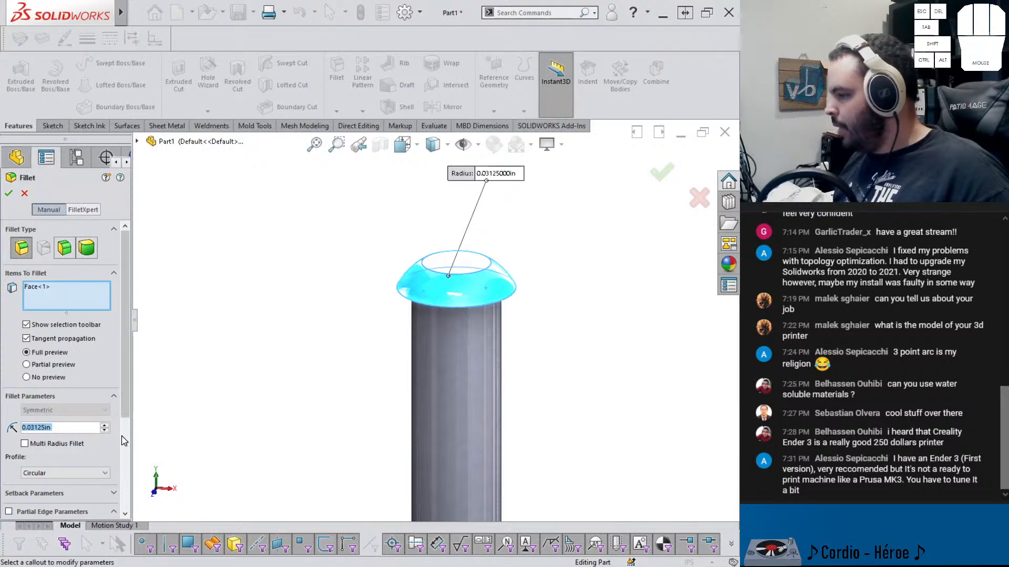
{"action": "type", "text": ".01"}
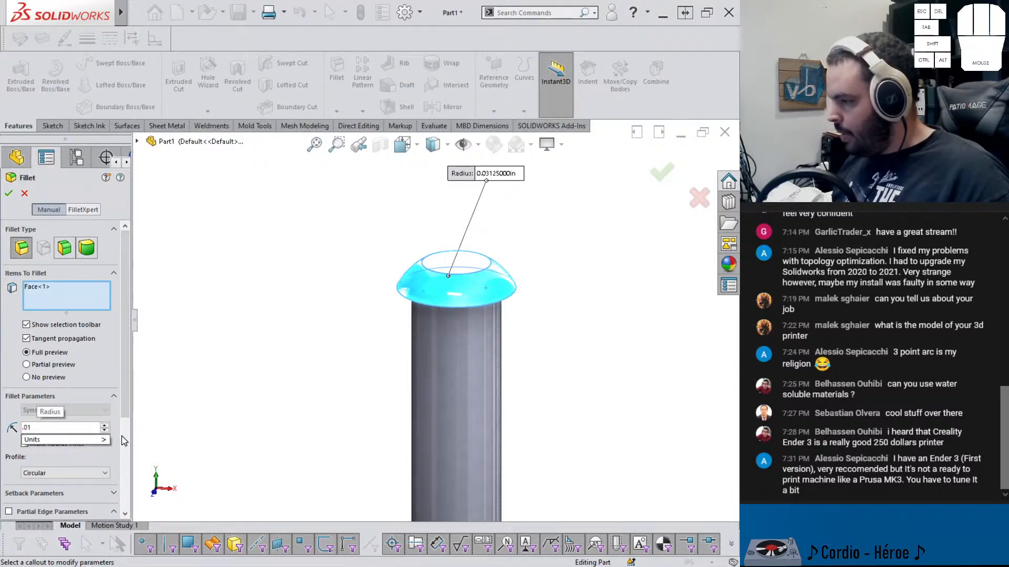
{"action": "type", "text": "5"}
{"action": "key", "text": "Return"}
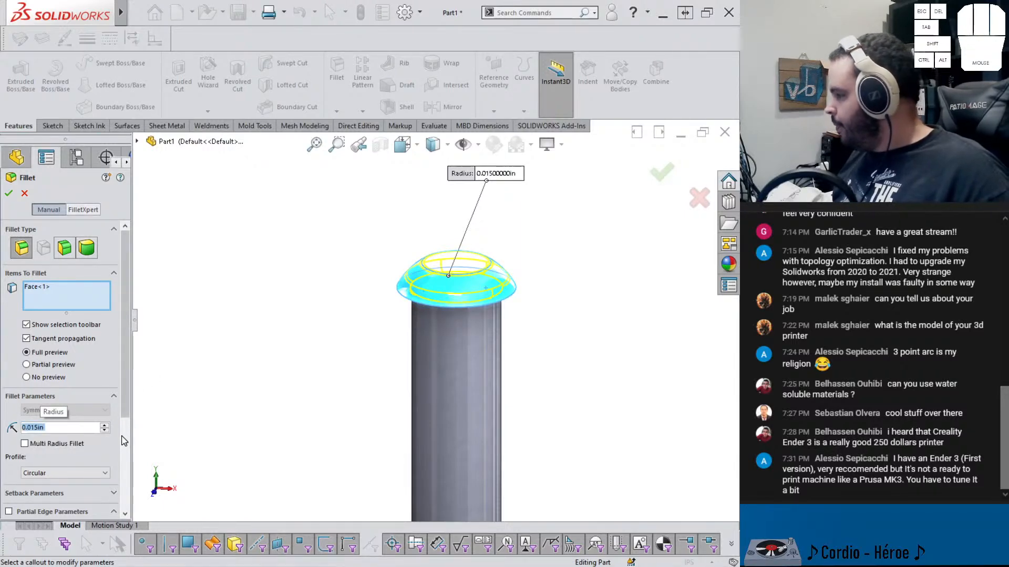
{"action": "type", "text": ".015"}
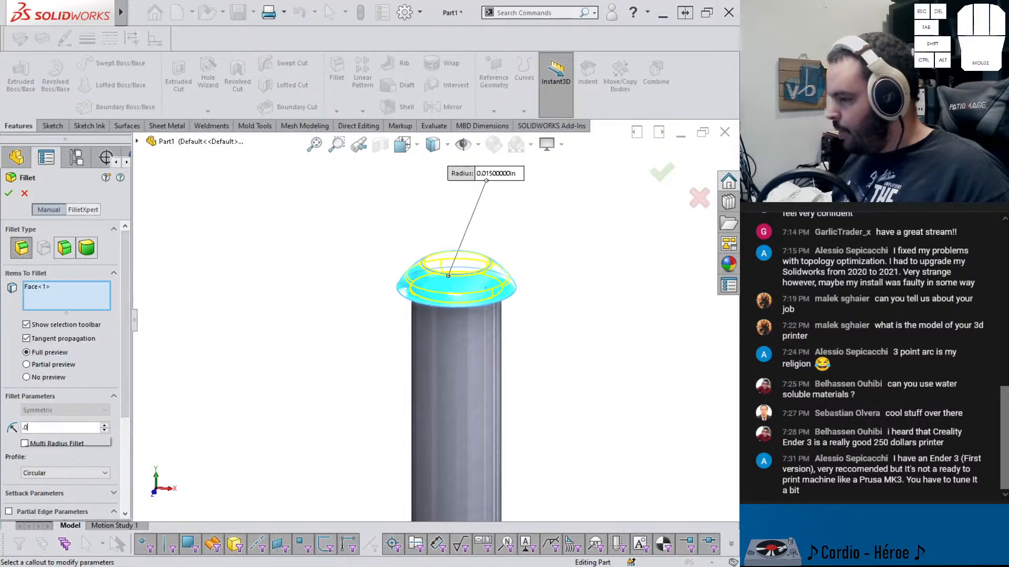
{"action": "key", "text": "Return"}
{"action": "key", "text": "Return"}
Start a sketch on the end cap's top face and draw a six-sided polygon centered on the origin
{"action": "scroll", "coordinate": [462, 275], "scroll_direction": "down", "scroll_amount": 2}
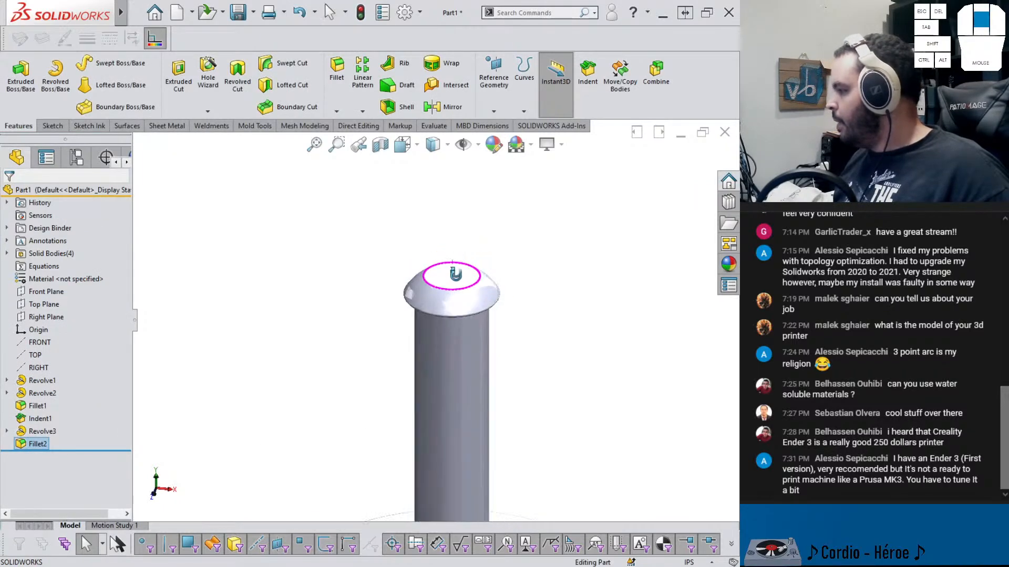
{"action": "middle_click_drag", "start_coordinate": [462, 275], "coordinate": [462, 255]}
{"action": "left_click", "coordinate": [435, 261]}
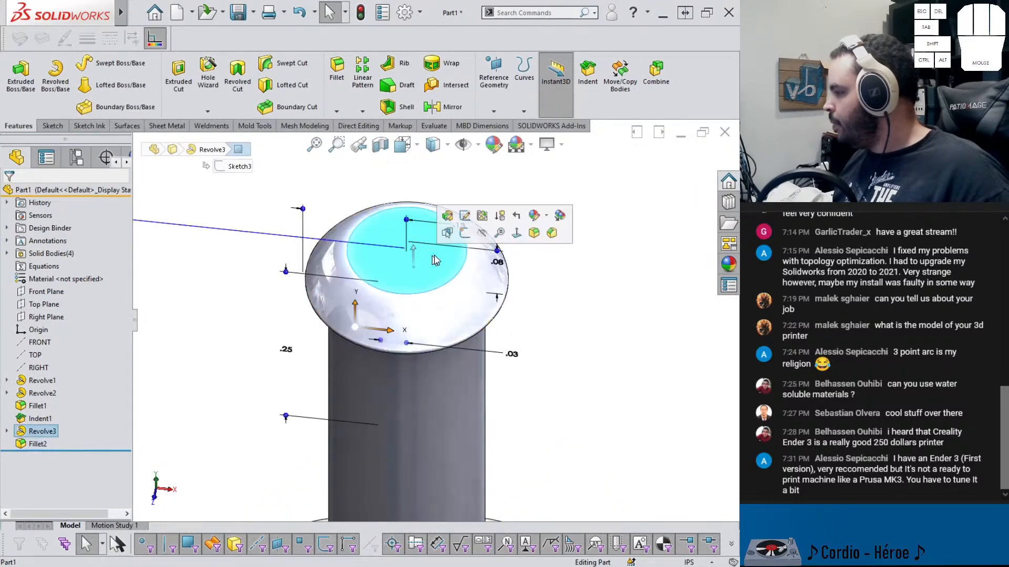
{"action": "left_click", "coordinate": [465, 215]}
{"action": "left_click", "coordinate": [109, 107]}
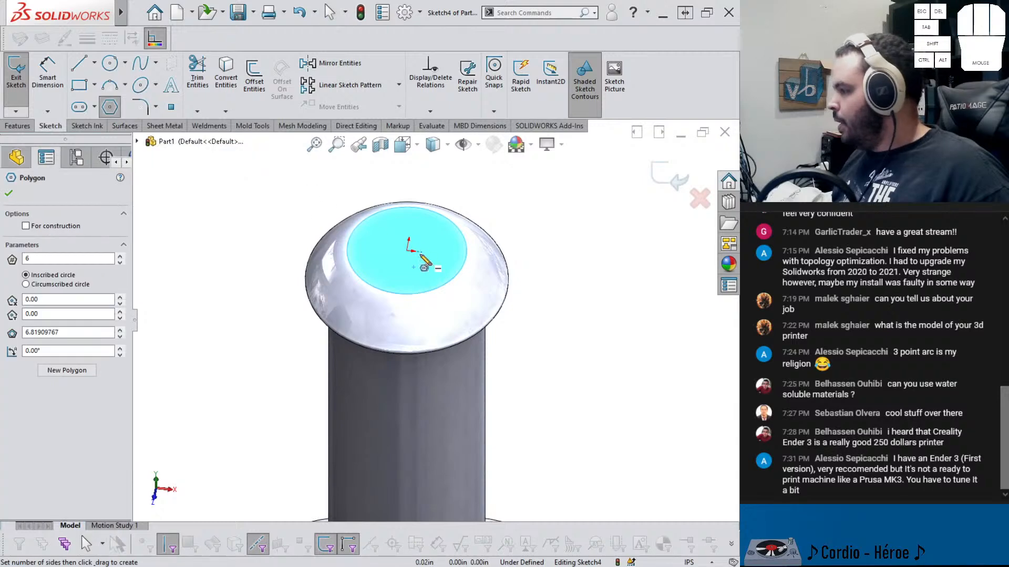
{"action": "left_click_drag", "start_coordinate": [408, 252], "coordinate": [407, 232]}
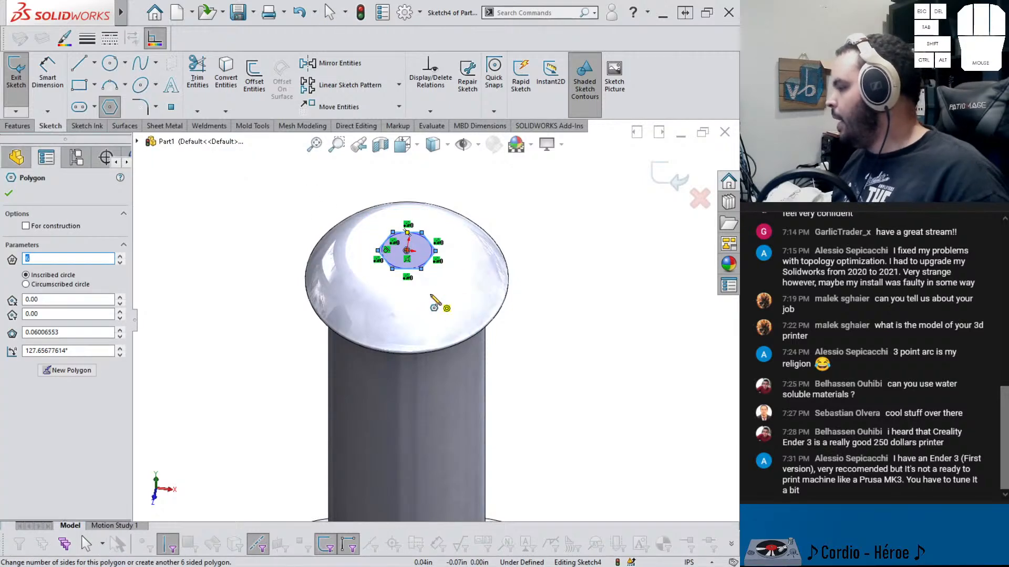
{"action": "key", "text": "Escape"}
{"action": "key", "text": "ctrl+8"}
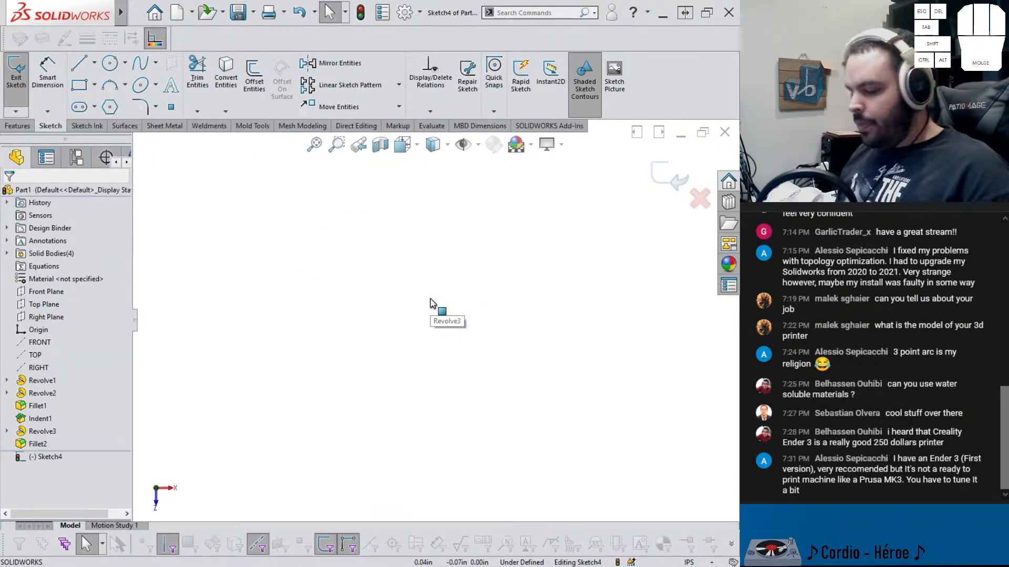
Dimension the hexagon's distance across flats and set it to 0.09 in
{"action": "scroll", "coordinate": [578, 315], "scroll_direction": "up", "scroll_amount": 5}
{"action": "scroll", "coordinate": [591, 354], "scroll_direction": "down", "scroll_amount": 3}
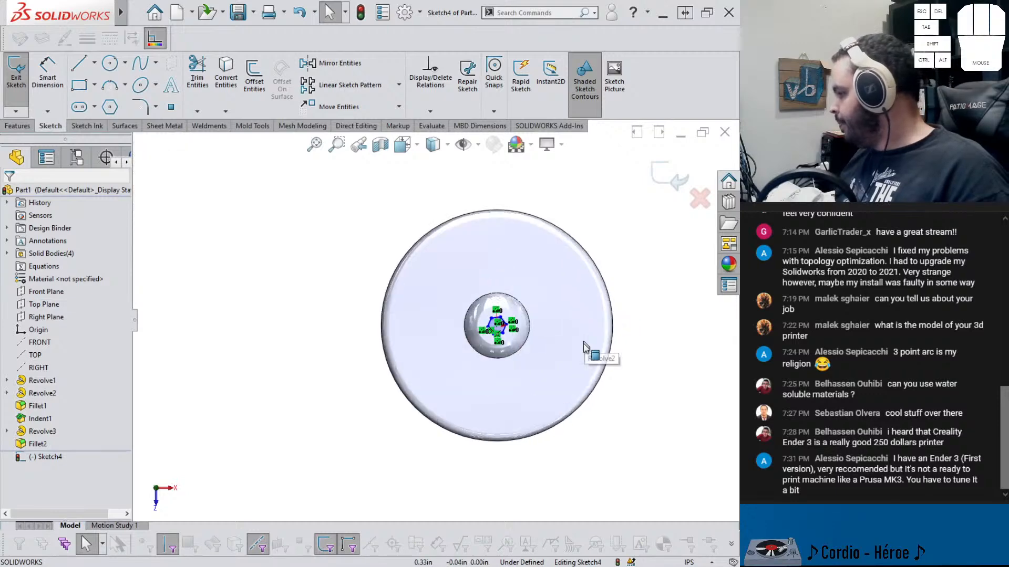
{"action": "right_click_drag", "start_coordinate": [612, 427], "coordinate": [616, 398]}
{"action": "scroll", "coordinate": [477, 333], "scroll_direction": "down", "scroll_amount": 5}
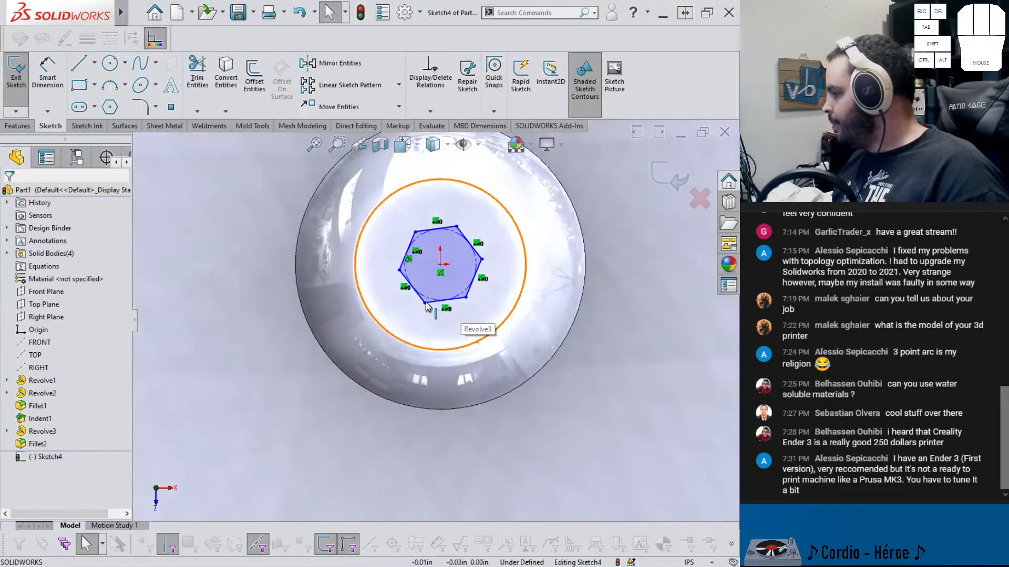
{"action": "left_click", "coordinate": [431, 305]}
{"action": "right_click_drag", "start_coordinate": [518, 340], "coordinate": [519, 340]}
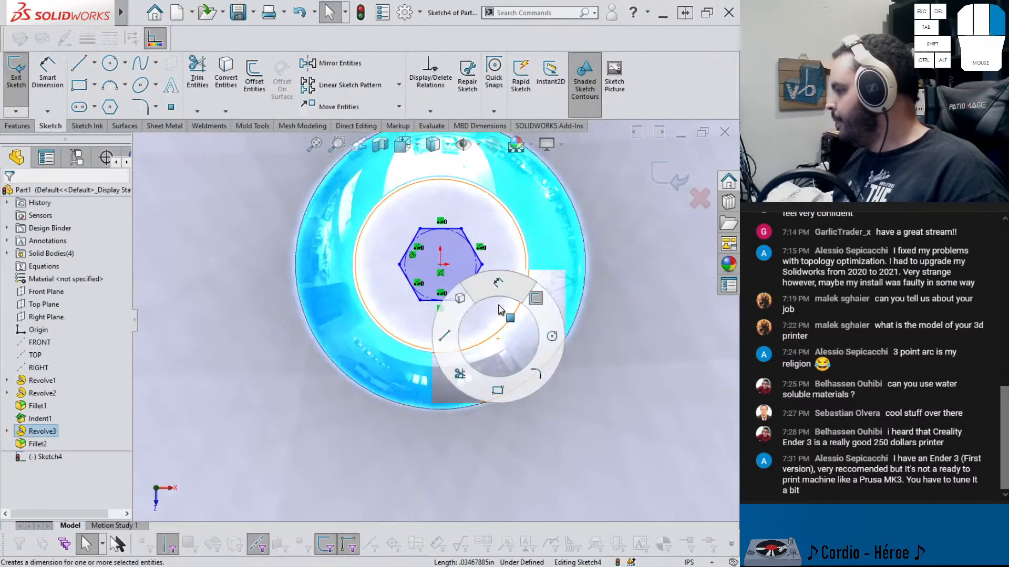
{"action": "right_click", "coordinate": [486, 286]}
{"action": "right_click_drag", "start_coordinate": [486, 286], "coordinate": [491, 281]}
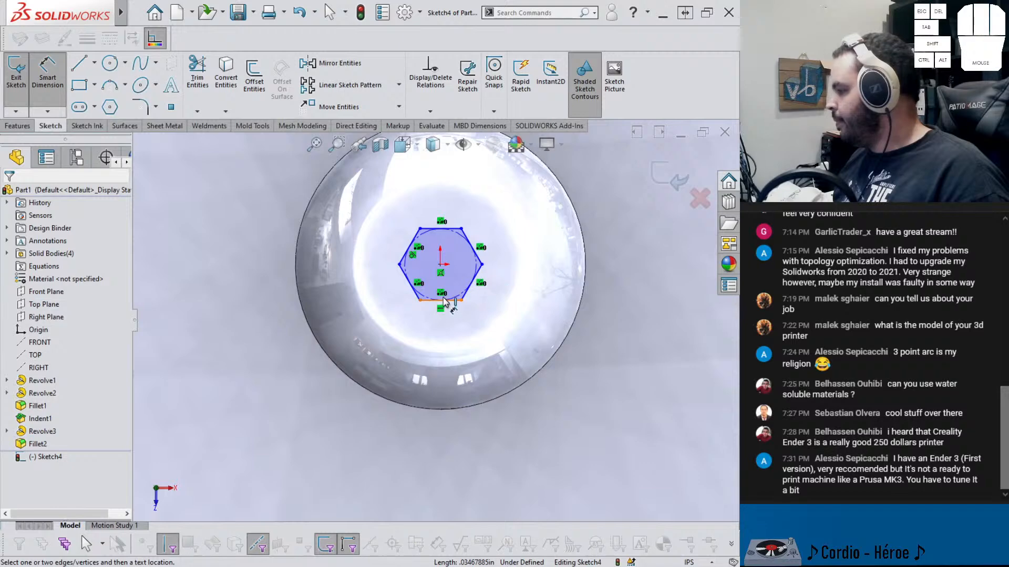
{"action": "left_click", "coordinate": [444, 301]}
{"action": "left_click", "coordinate": [444, 229]}
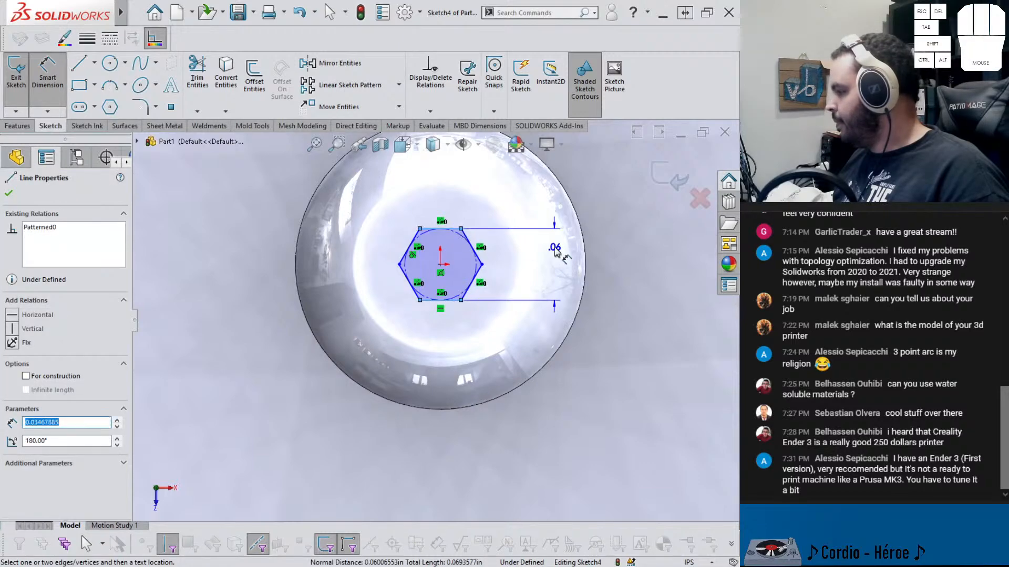
{"action": "left_click", "coordinate": [555, 251]}
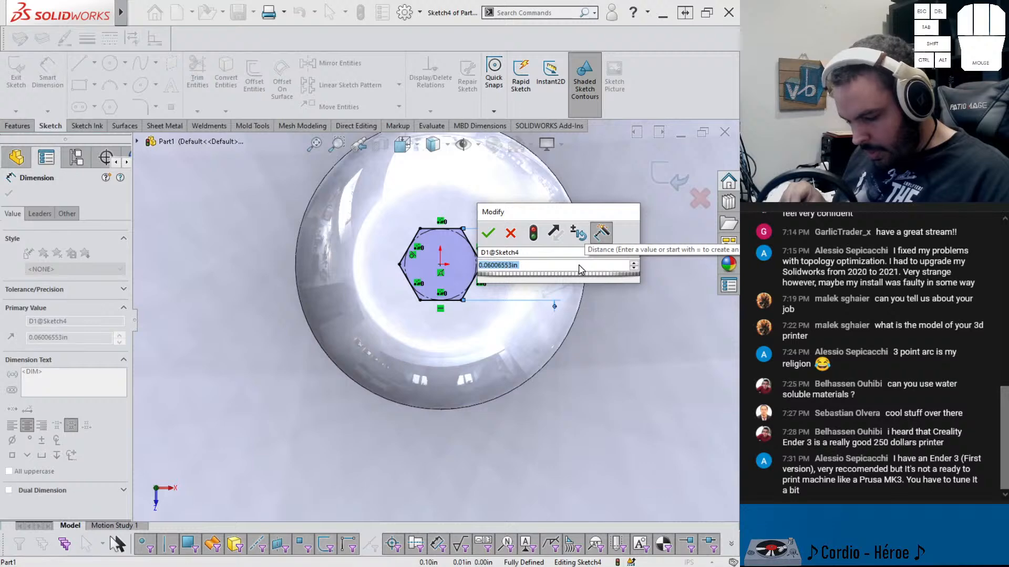
{"action": "type", "text": ".06"}
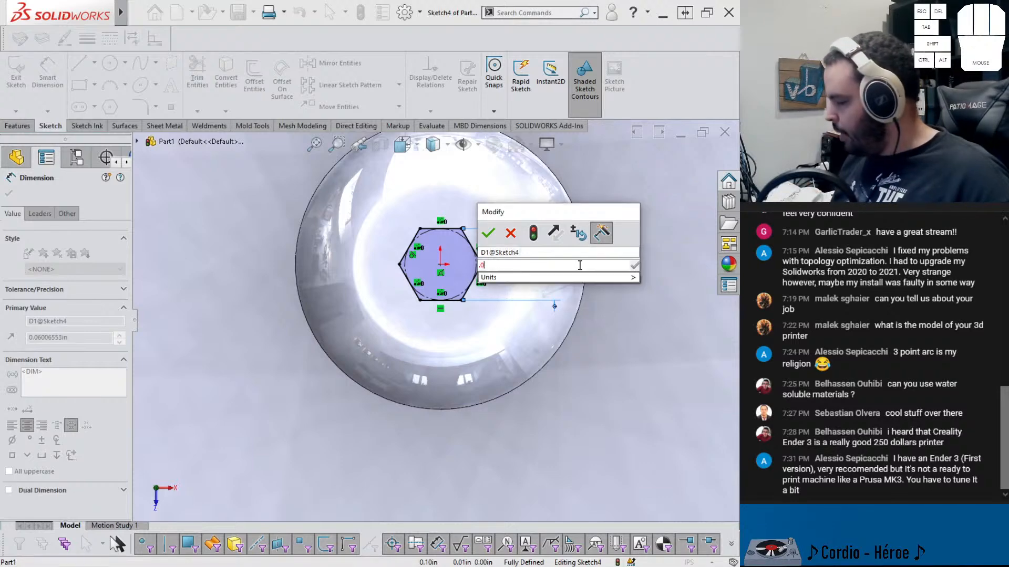
{"action": "key", "text": "Return"}
Cut-extrude the hexagon 0.015 in deep into the end cap's top face
{"action": "scroll", "coordinate": [577, 271], "scroll_direction": "down", "scroll_amount": 4}
{"action": "middle_click_drag", "start_coordinate": [401, 274], "coordinate": [385, 205]}
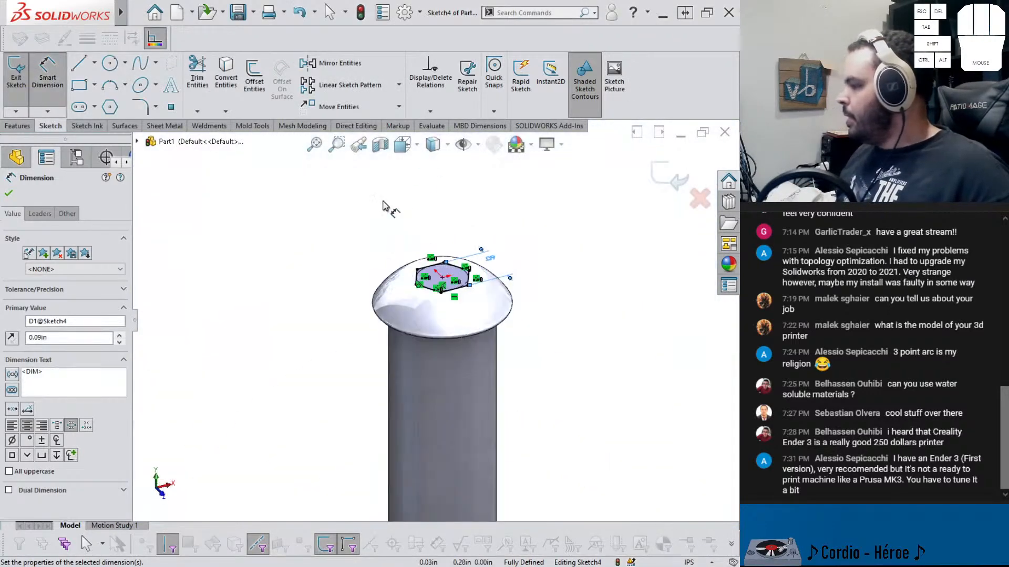
{"action": "scroll", "coordinate": [469, 364], "scroll_direction": "up", "scroll_amount": 6}
{"action": "middle_click_drag", "start_coordinate": [468, 398], "coordinate": [440, 324]}
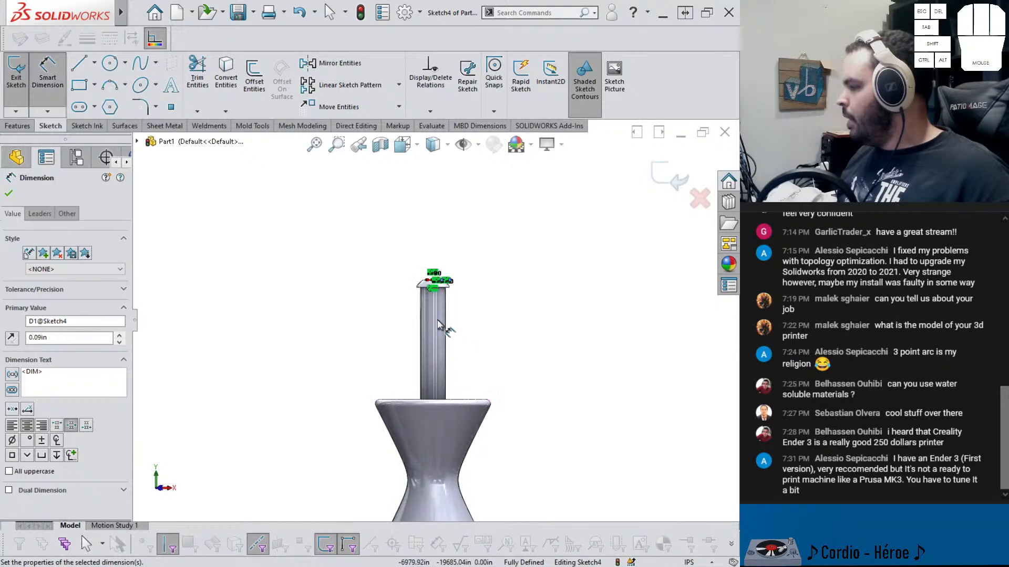
{"action": "scroll", "coordinate": [441, 326], "scroll_direction": "down", "scroll_amount": 3}
{"action": "scroll", "coordinate": [438, 264], "scroll_direction": "down", "scroll_amount": 2}
{"action": "middle_click_drag", "start_coordinate": [423, 287], "coordinate": [383, 342]}
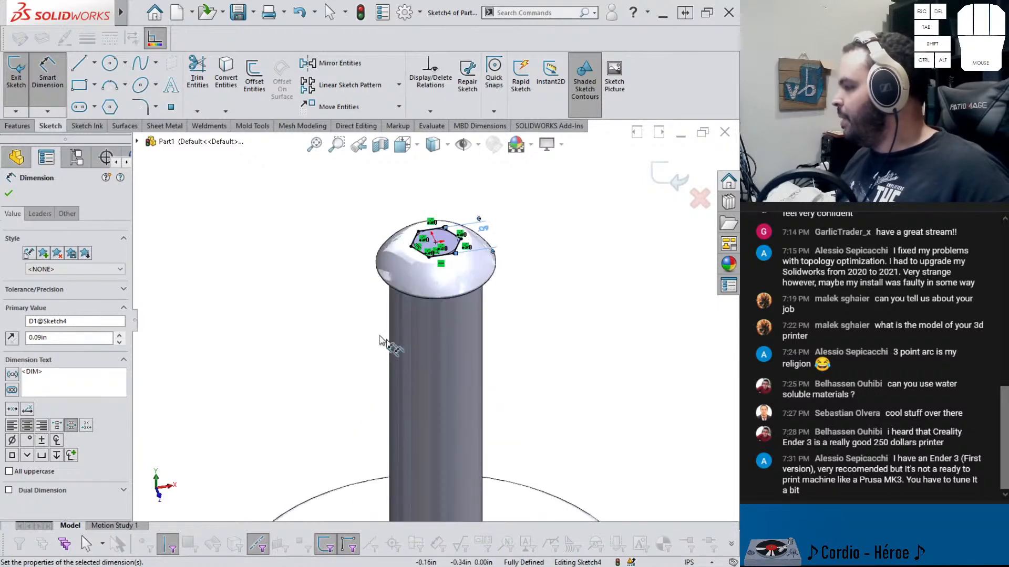
{"action": "left_click", "coordinate": [30, 127]}
{"action": "left_click", "coordinate": [178, 74]}
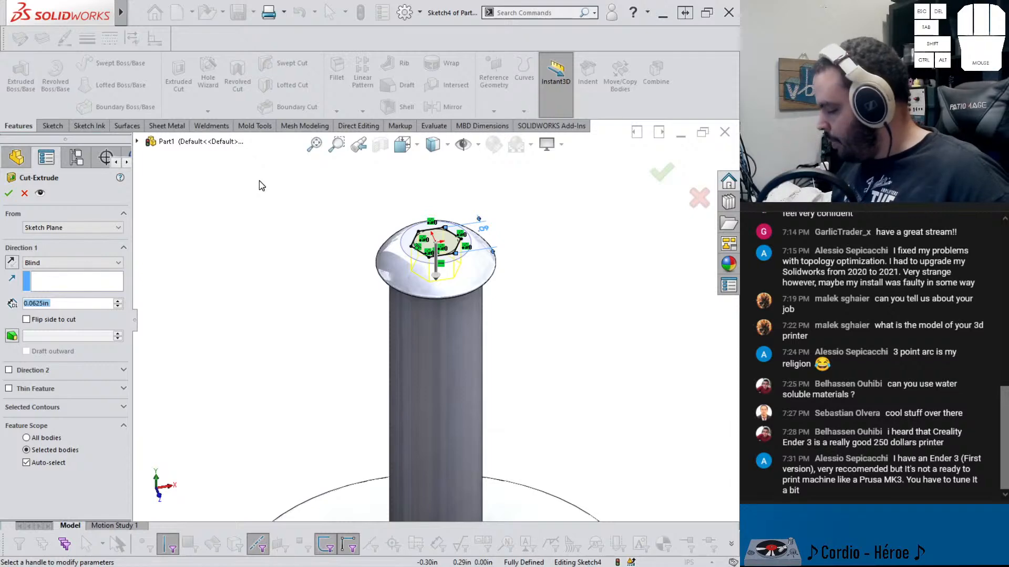
{"action": "type", "text": "0.015"}
{"action": "key", "text": "Return"}
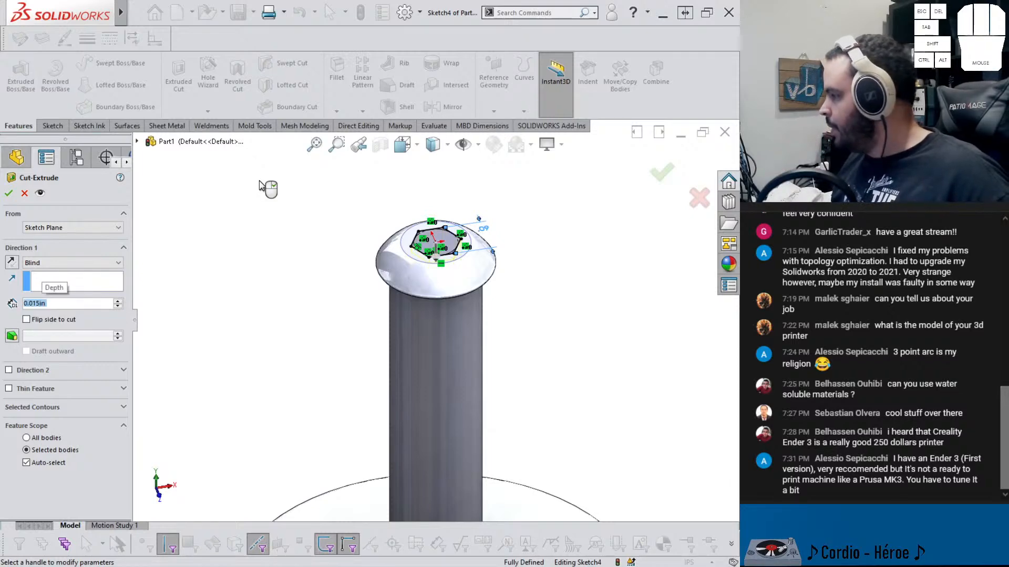
{"action": "right_click", "coordinate": [260, 186]}
Save the part as glider in the 555 - GLIDER CAPO folder
{"action": "scroll", "coordinate": [367, 336], "scroll_direction": "up", "scroll_amount": 5}
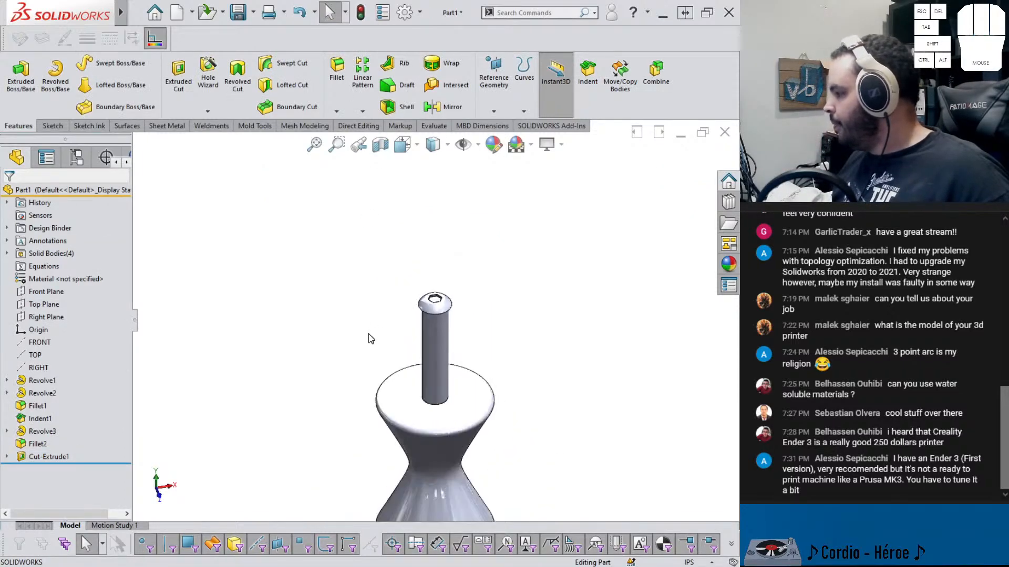
{"action": "scroll", "coordinate": [371, 339], "scroll_direction": "up", "scroll_amount": 3}
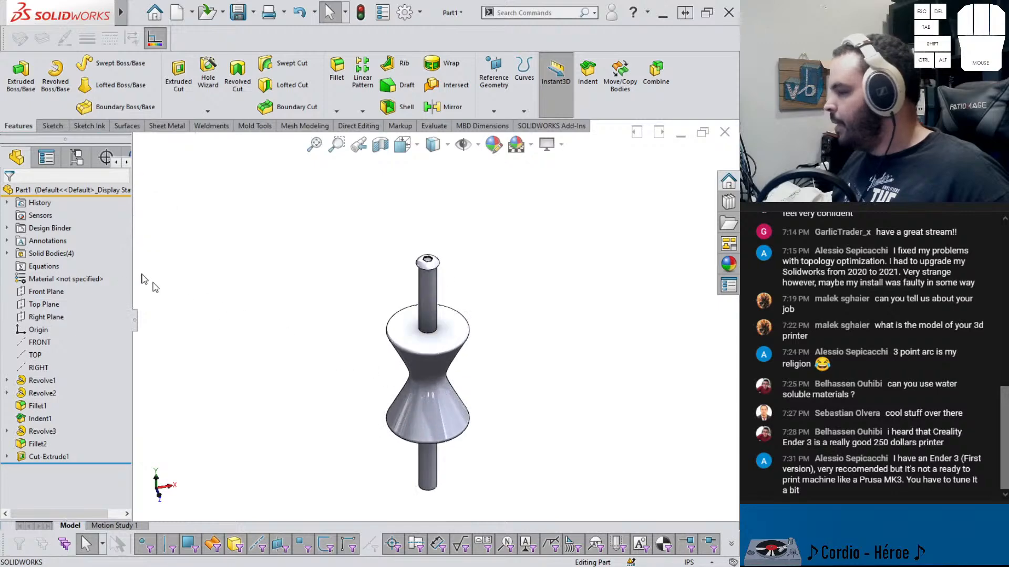
{"action": "left_click", "coordinate": [45, 320]}
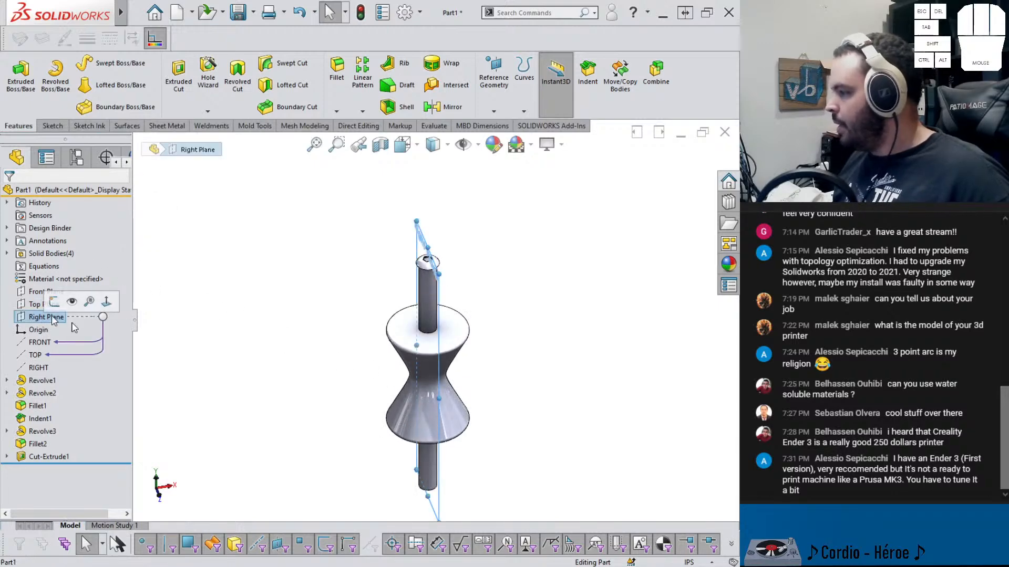
{"action": "left_click", "coordinate": [316, 397]}
{"action": "middle_click_drag", "start_coordinate": [357, 407], "coordinate": [358, 354]}
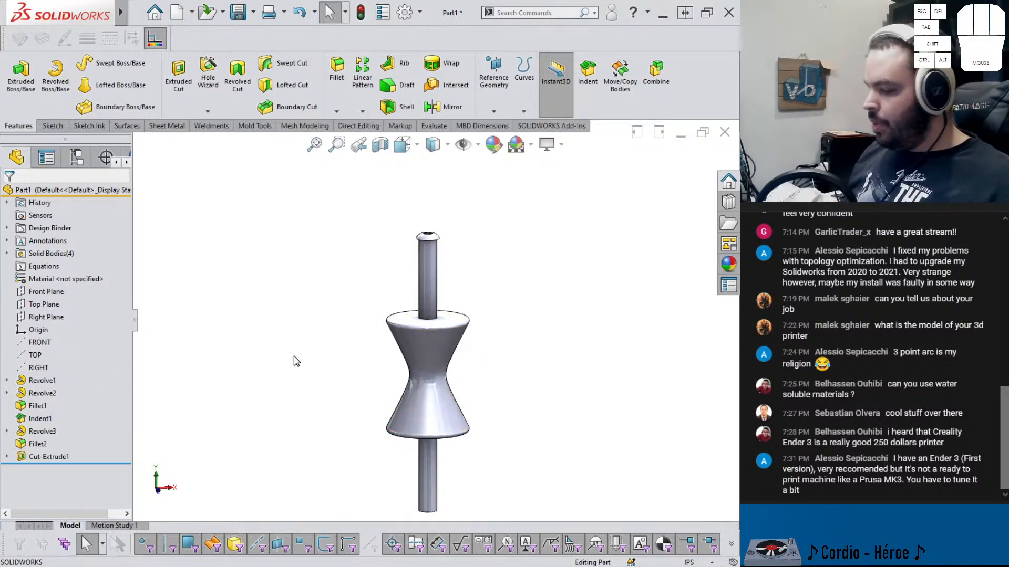
{"action": "key", "text": "ctrl+s"}
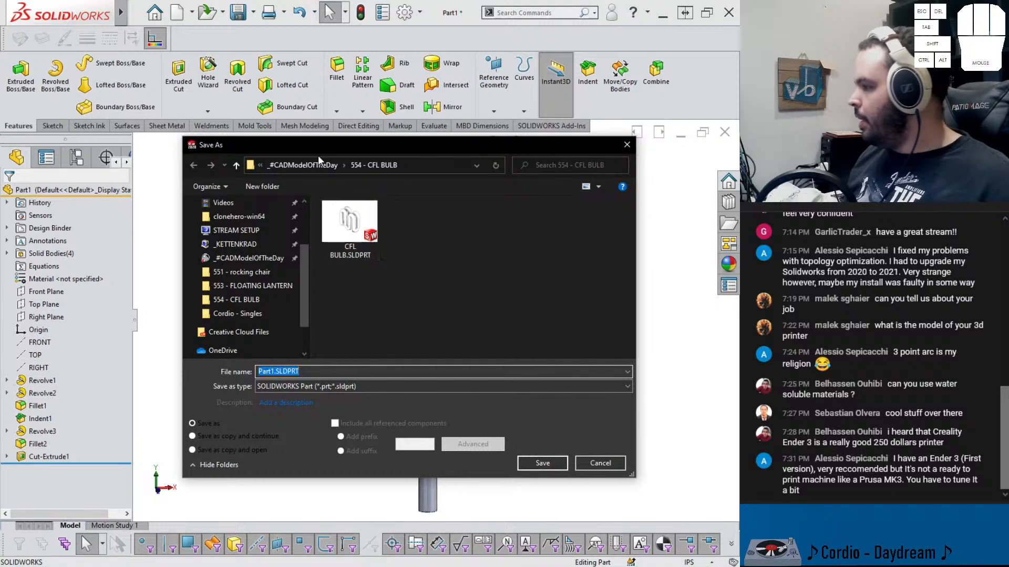
{"action": "left_click", "coordinate": [314, 166]}
{"action": "double_click", "coordinate": [345, 218]}
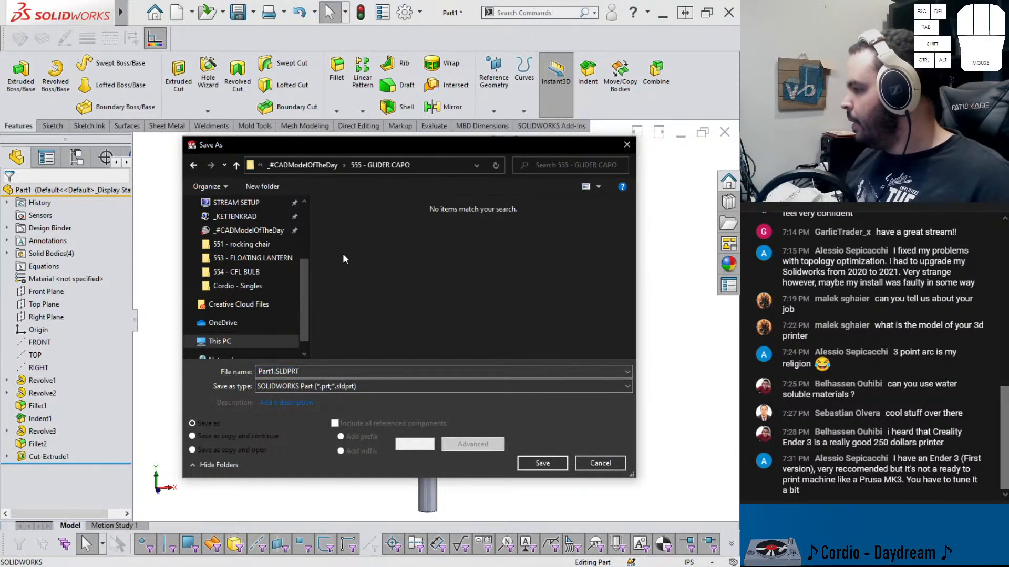
{"action": "left_click", "coordinate": [301, 368]}
{"action": "type", "text": "glider"}
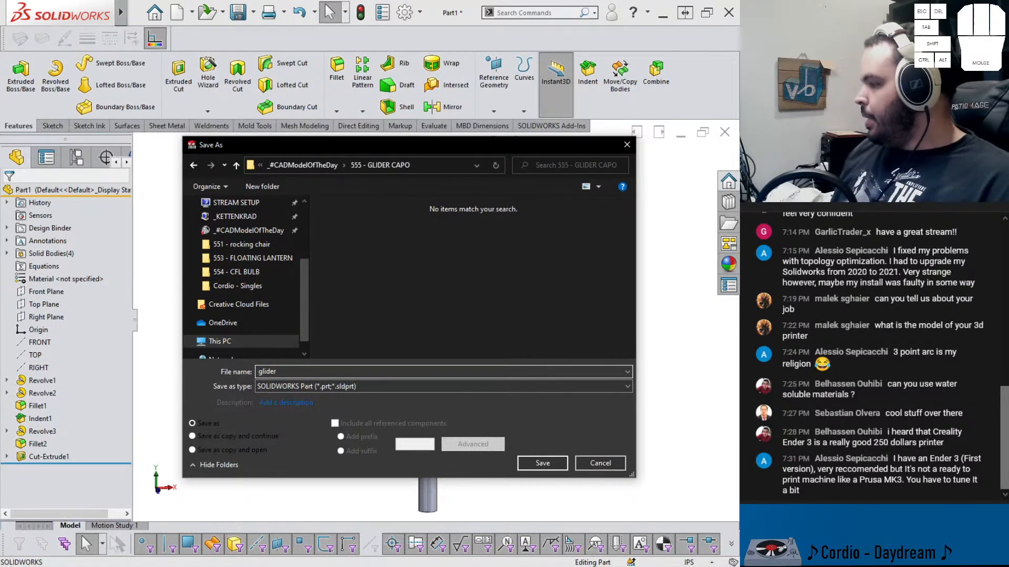
{"action": "key", "text": "Return"}
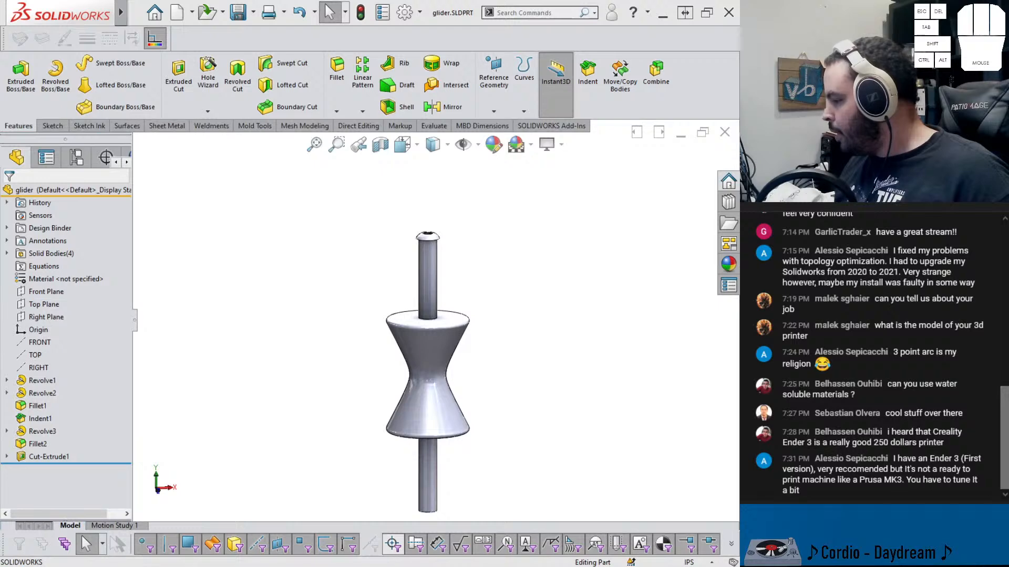
Switch to the browser and copy the Discord invite link from the VirtualFlat linktree page
{"action": "left_click", "coordinate": [412, 536]}
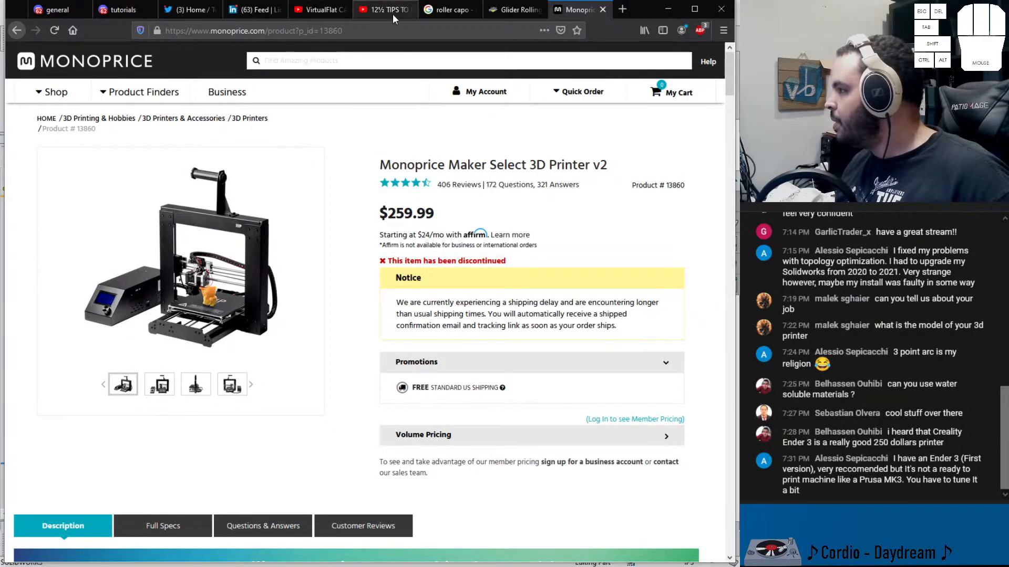
{"action": "left_click", "coordinate": [50, 9]}
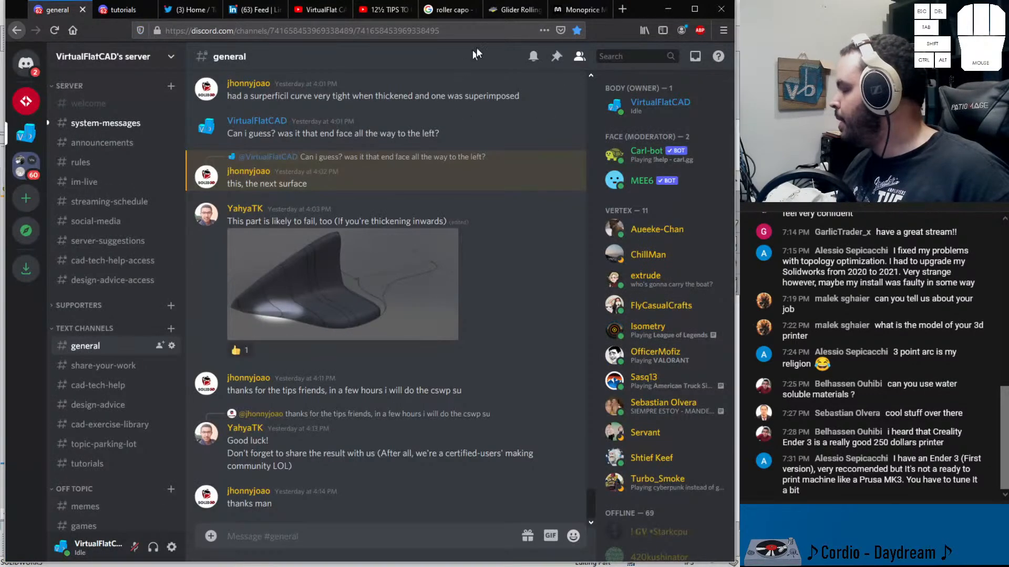
{"action": "left_click", "coordinate": [509, 9]}
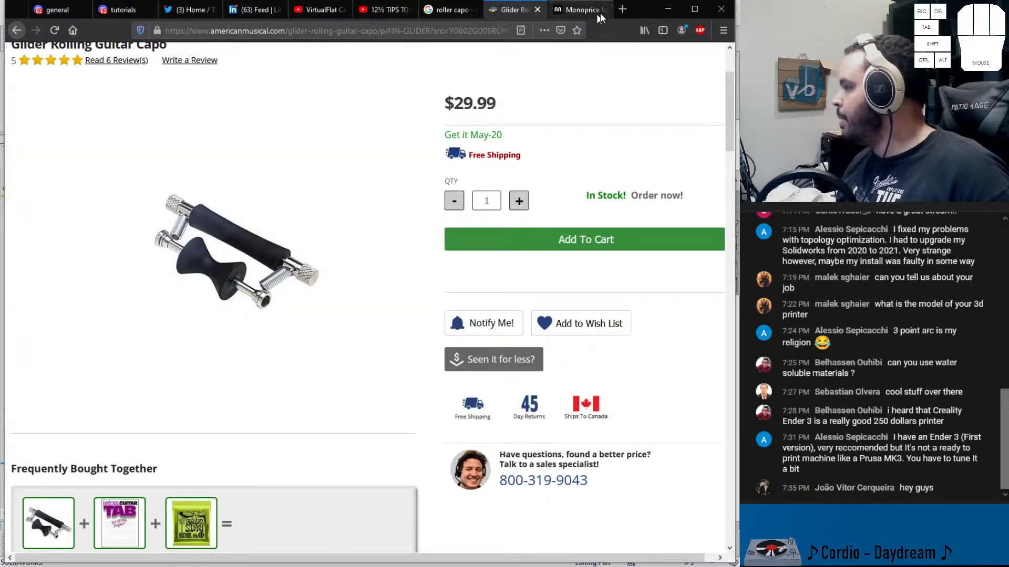
{"action": "left_click", "coordinate": [621, 11]}
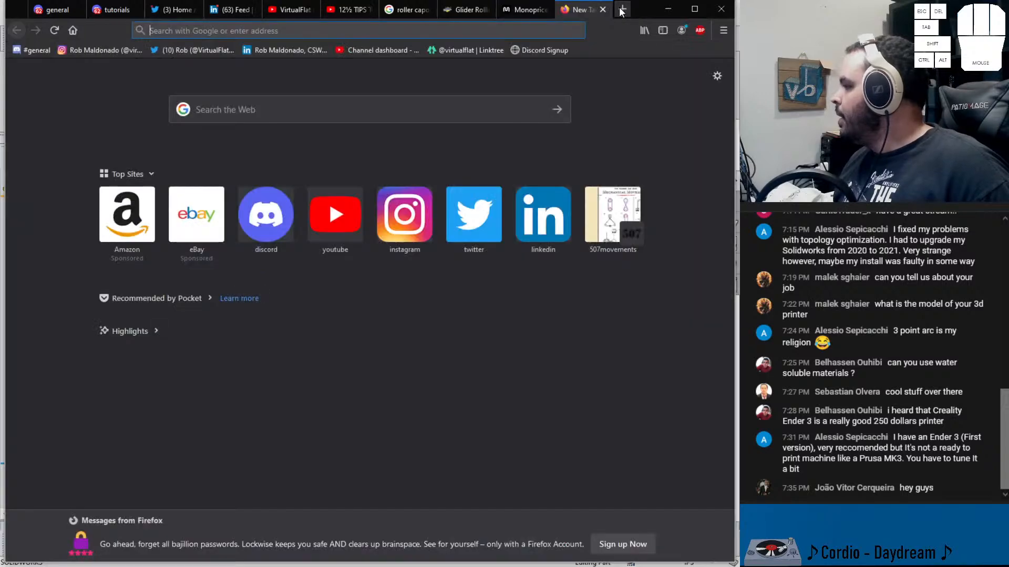
{"action": "left_click", "coordinate": [489, 47]}
{"action": "right_click", "coordinate": [343, 181]}
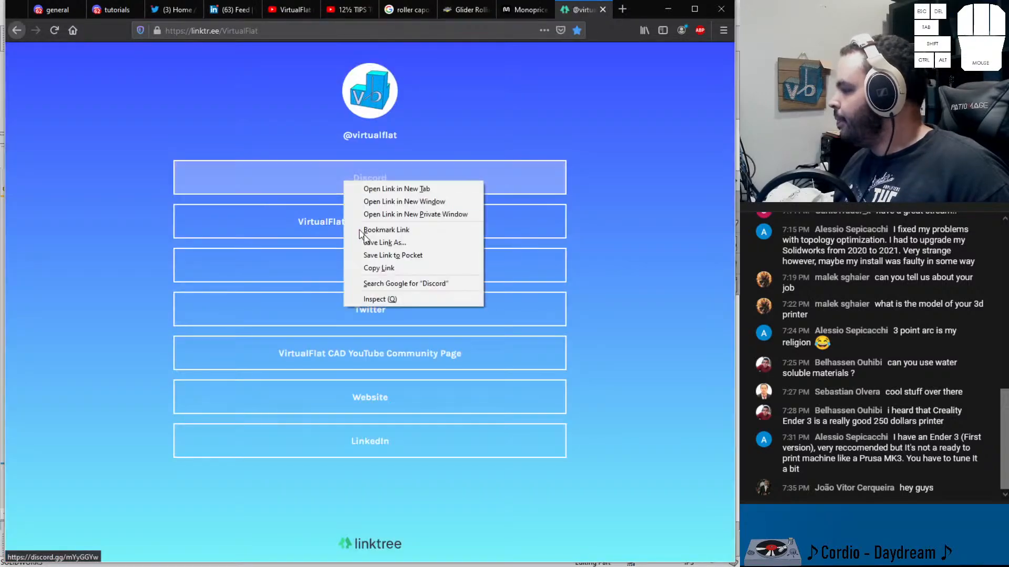
{"action": "left_click", "coordinate": [388, 275]}
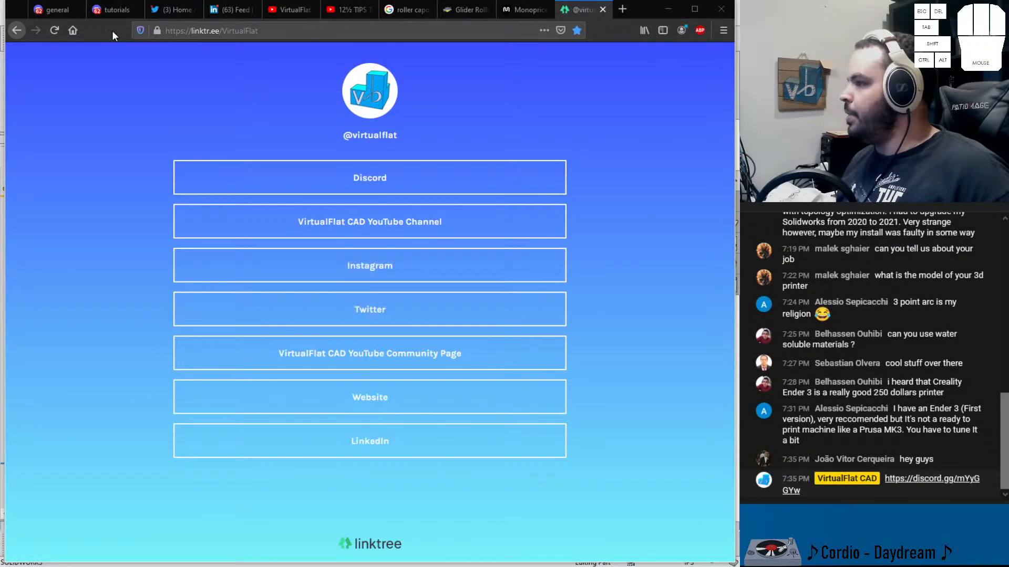
Browse the Discord share-your-work channel and view the posted certificate image before returning to SOLIDWORKS
{"action": "left_click", "coordinate": [60, 10]}
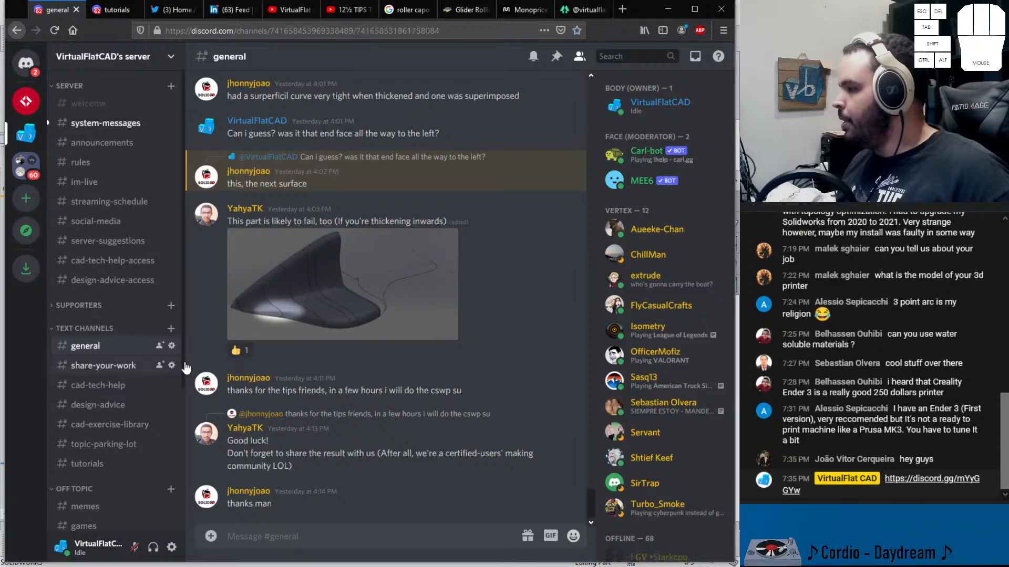
{"action": "left_click", "coordinate": [96, 368]}
{"action": "scroll", "coordinate": [278, 281], "scroll_direction": "up", "scroll_amount": 1}
{"action": "left_click", "coordinate": [338, 167]}
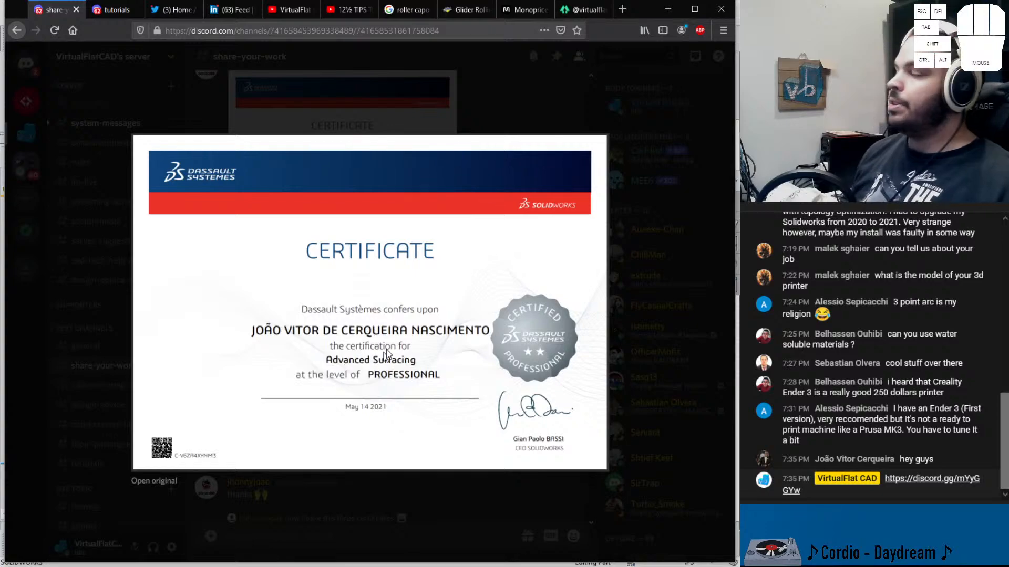
{"action": "left_click", "coordinate": [483, 113]}
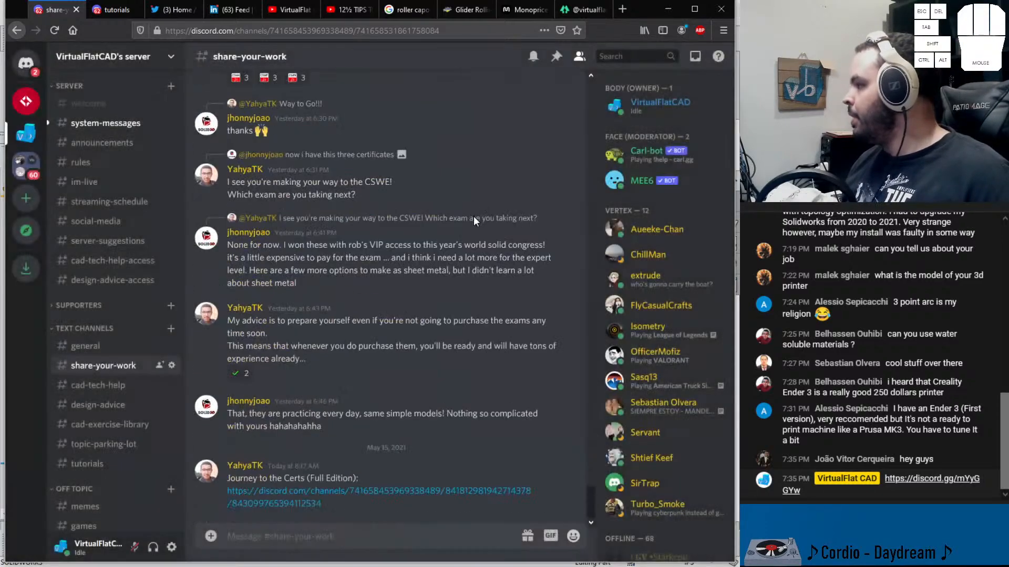
{"action": "scroll", "coordinate": [398, 268], "scroll_direction": "up", "scroll_amount": 5}
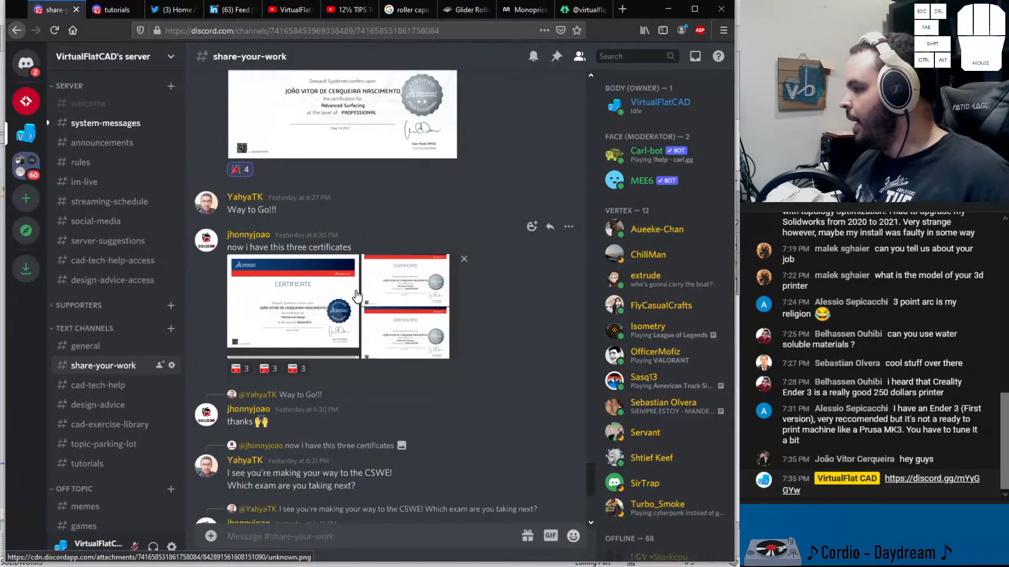
{"action": "left_click", "coordinate": [676, 9]}
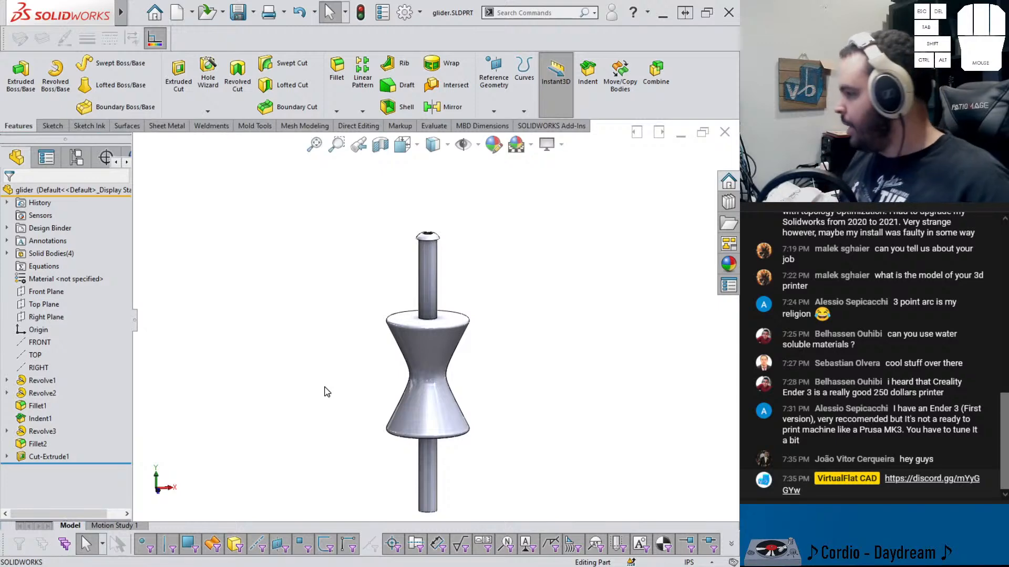
Start a new sketch on the Front Plane and view it normal to the sketch plane
{"action": "scroll", "coordinate": [439, 274], "scroll_direction": "down", "scroll_amount": 4}
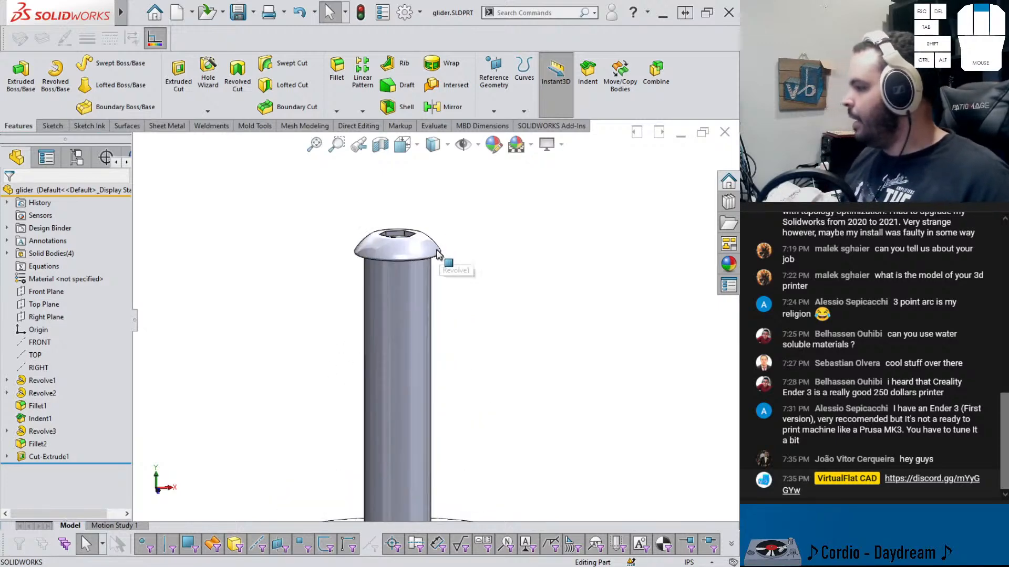
{"action": "left_click", "coordinate": [46, 291]}
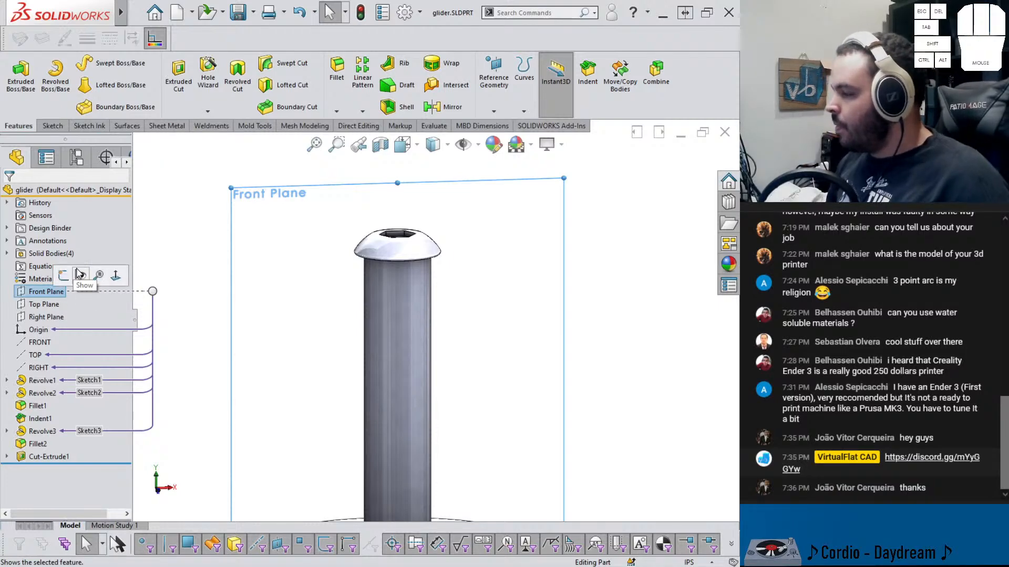
{"action": "left_click", "coordinate": [93, 274]}
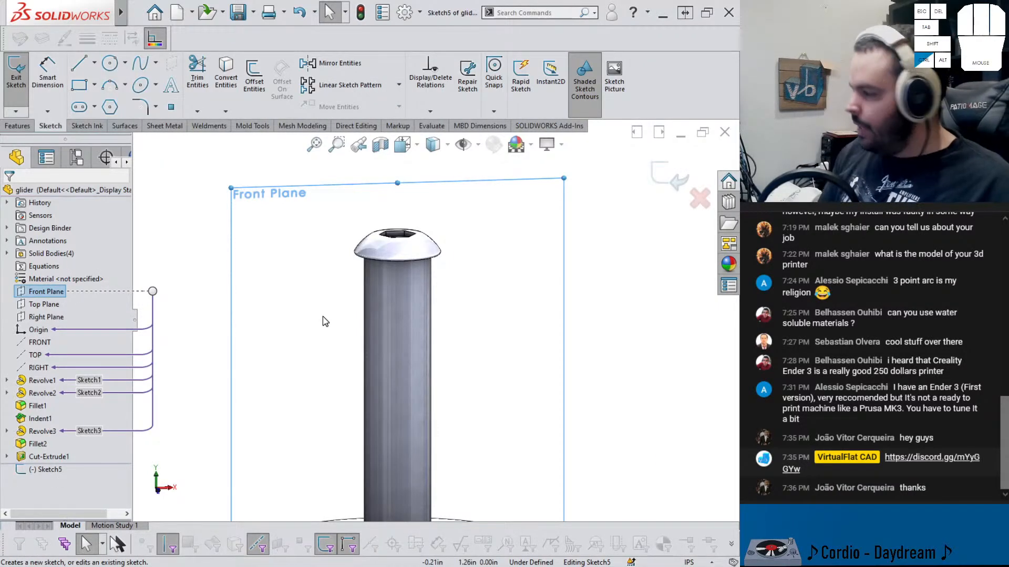
{"action": "key", "text": "ctrl+8"}
{"action": "scroll", "coordinate": [520, 333], "scroll_direction": "down", "scroll_amount": 5}
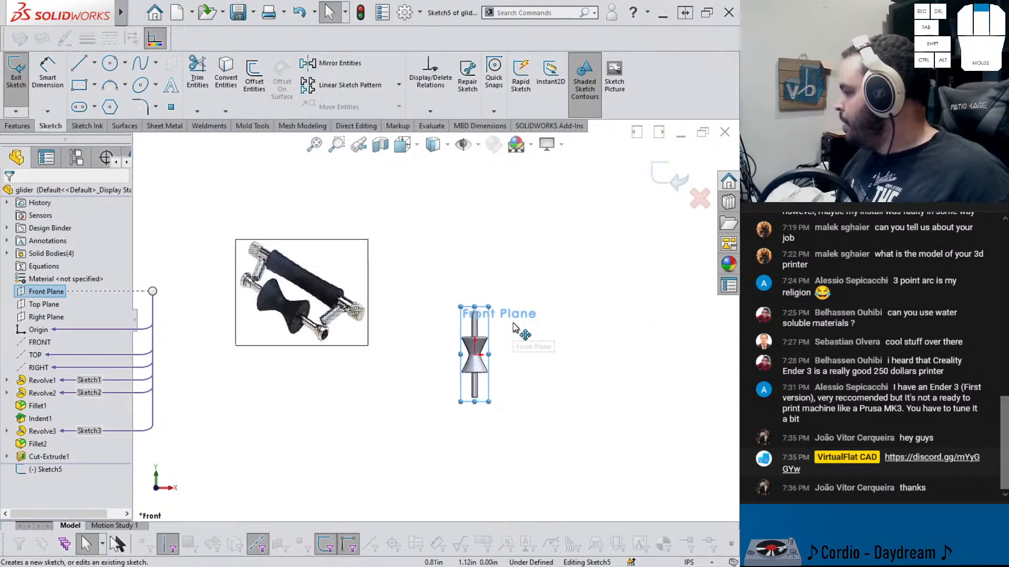
Sketch a closed stepped profile with lines beside the rod just below the end cap, ending on the rod's axis
{"action": "left_click", "coordinate": [80, 64]}
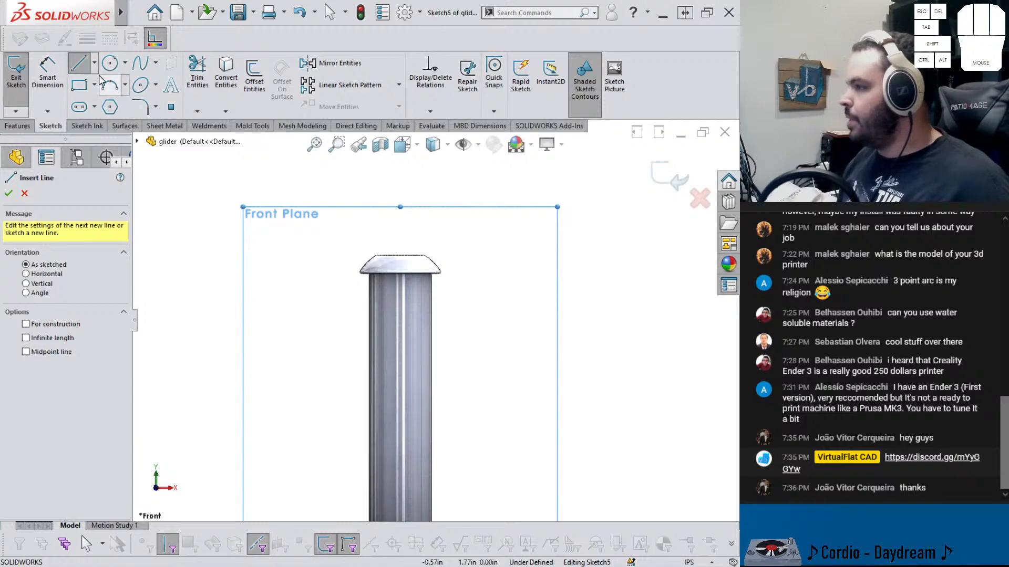
{"action": "scroll", "coordinate": [399, 273], "scroll_direction": "down", "scroll_amount": 8}
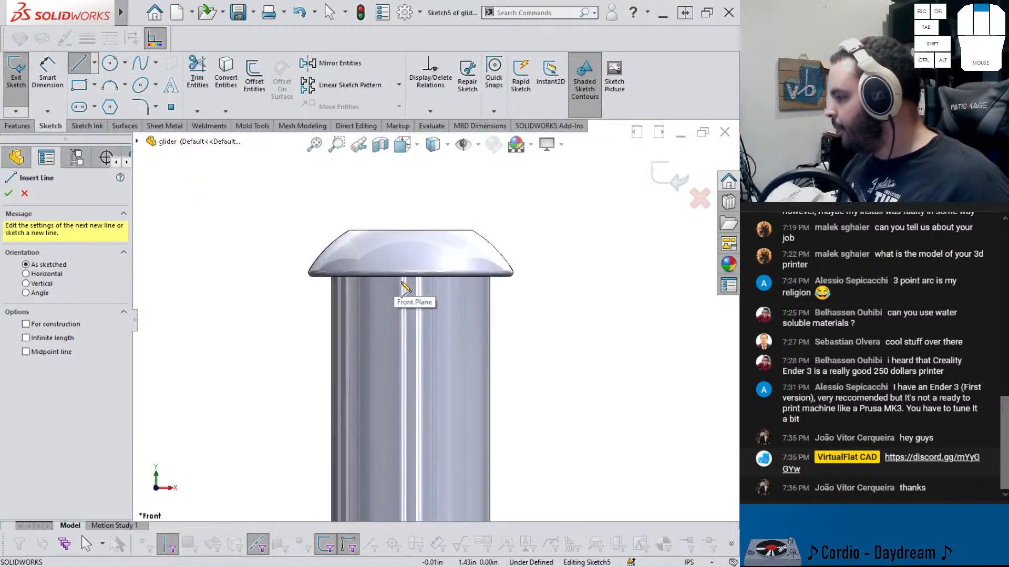
{"action": "left_click", "coordinate": [431, 282]}
{"action": "scroll", "coordinate": [273, 294], "scroll_direction": "up", "scroll_amount": 5}
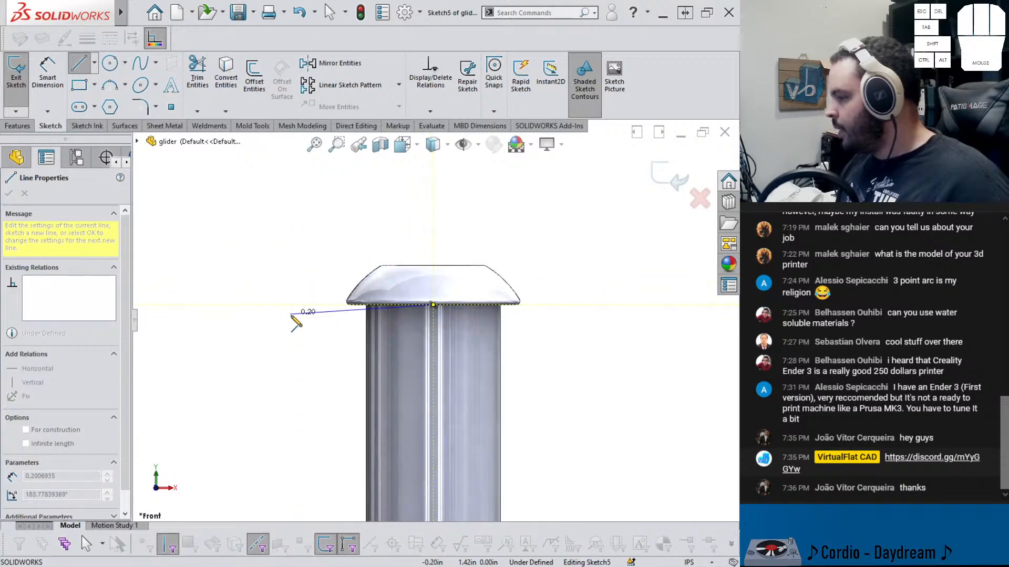
{"action": "left_click", "coordinate": [297, 305]}
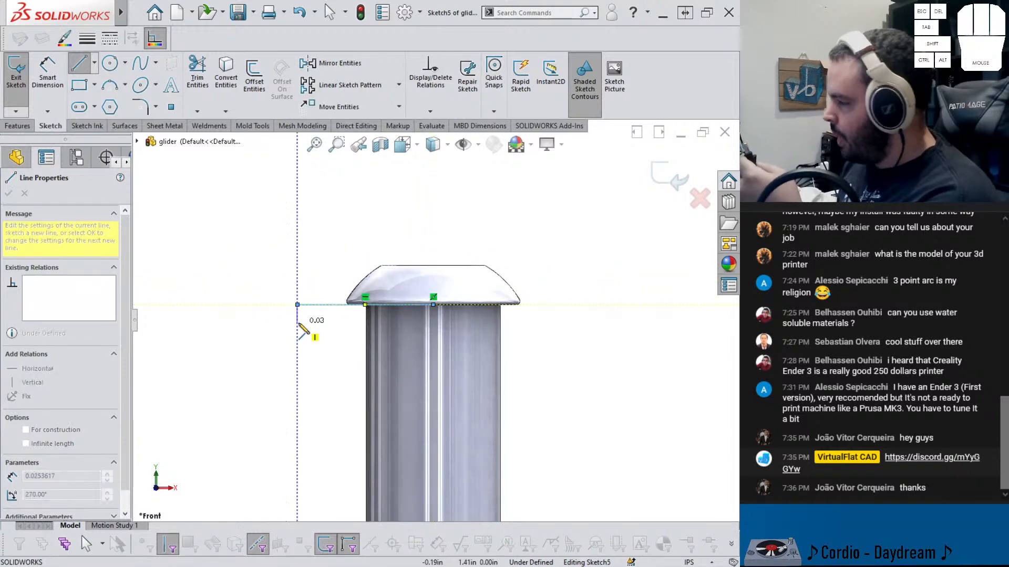
{"action": "left_click", "coordinate": [297, 326]}
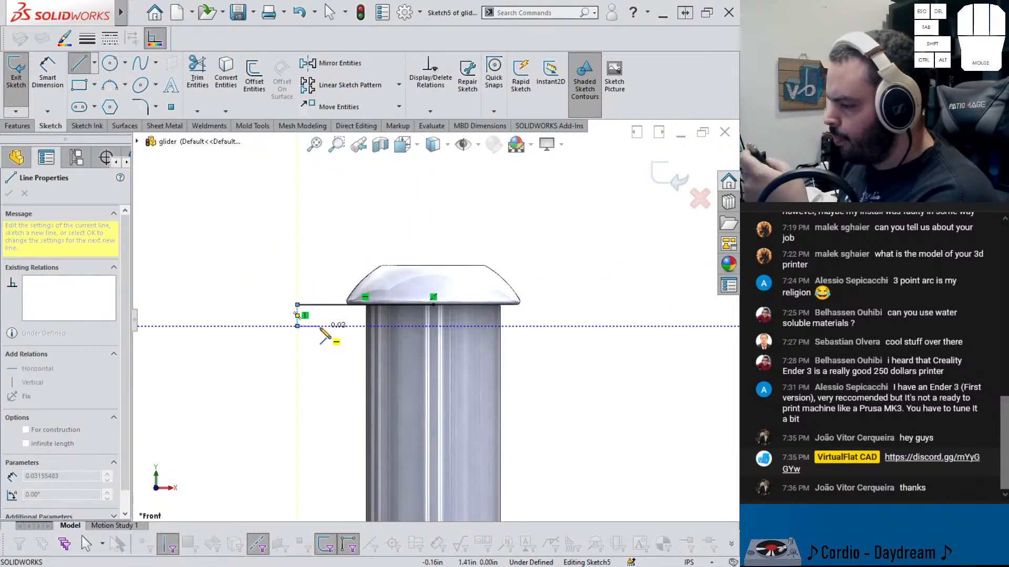
{"action": "left_click", "coordinate": [333, 327]}
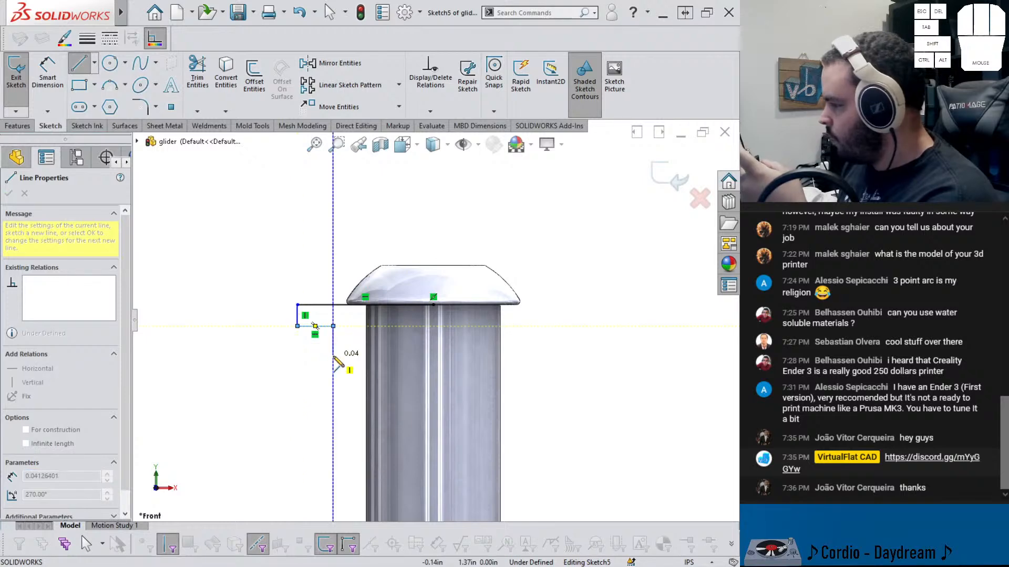
{"action": "left_click", "coordinate": [333, 342]}
{"action": "left_click", "coordinate": [334, 358]}
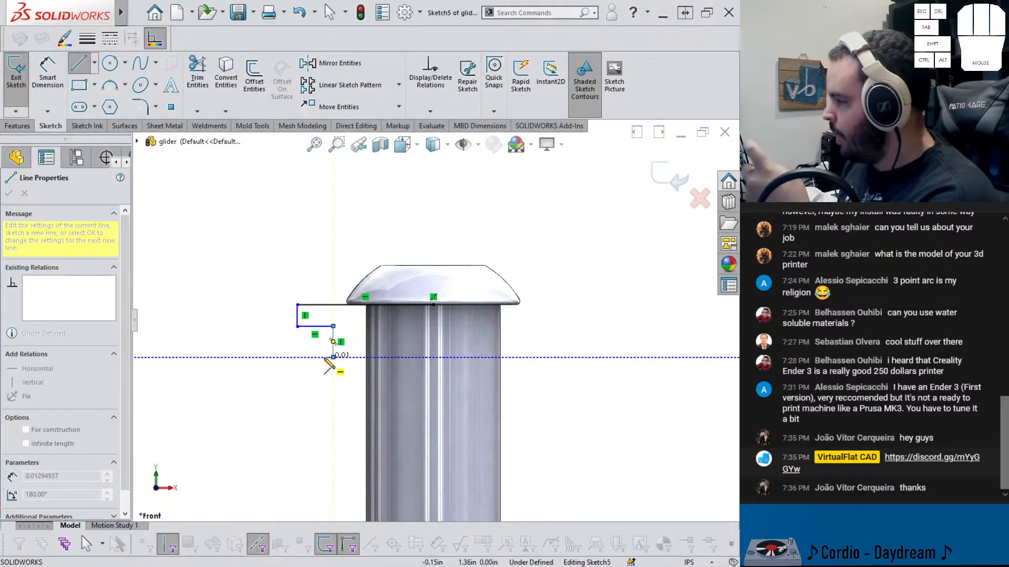
{"action": "left_click", "coordinate": [321, 357]}
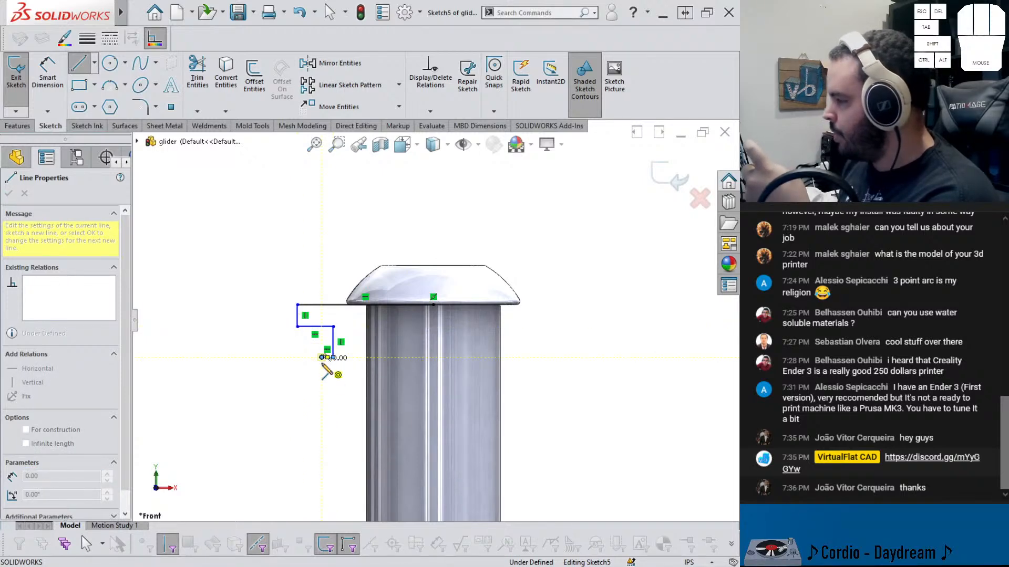
{"action": "left_click", "coordinate": [341, 412]}
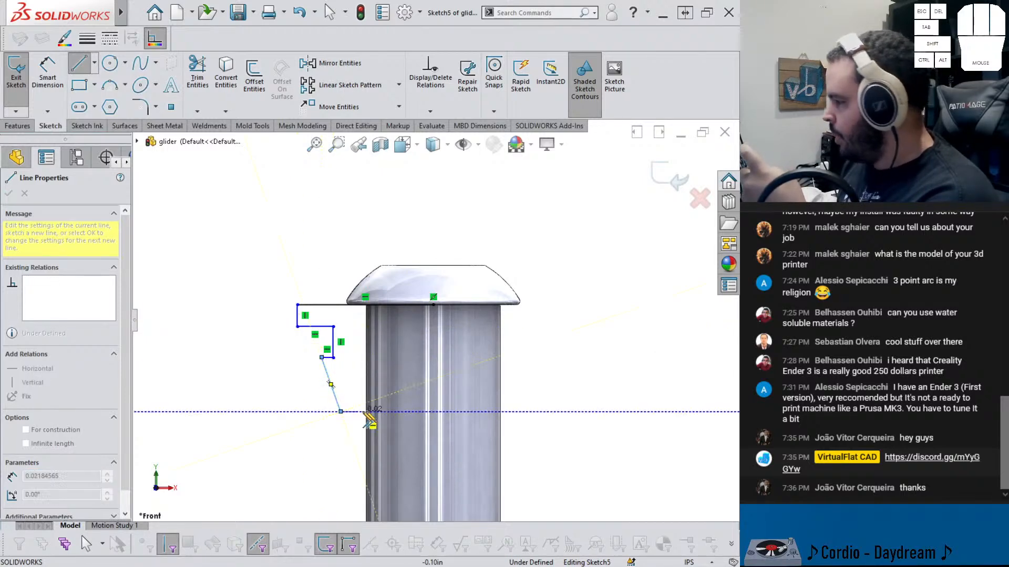
{"action": "left_click", "coordinate": [433, 412]}
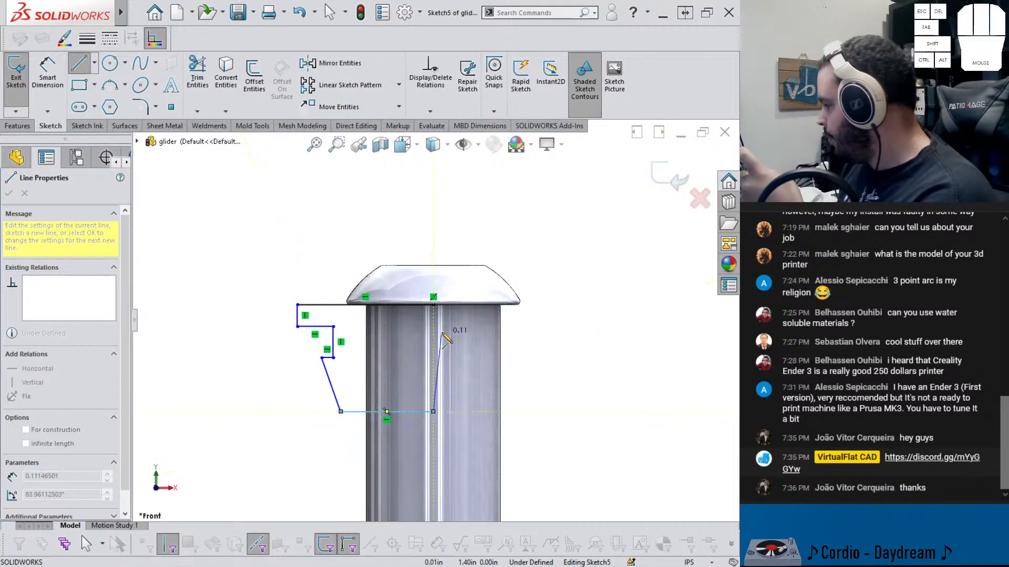
{"action": "left_click", "coordinate": [433, 305]}
{"action": "scroll", "coordinate": [436, 371], "scroll_direction": "up", "scroll_amount": 5}
{"action": "scroll", "coordinate": [519, 367], "scroll_direction": "down", "scroll_amount": 3}
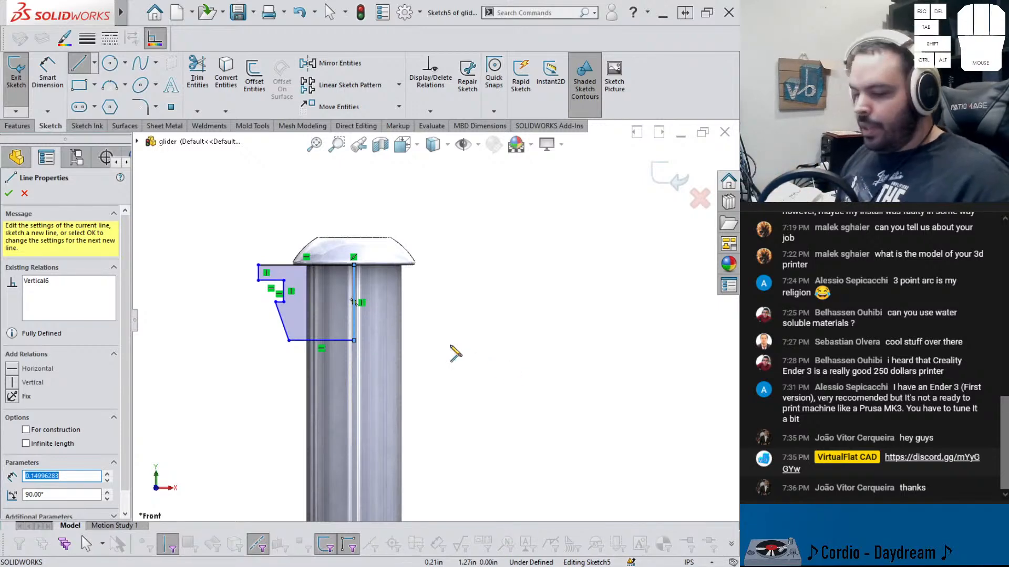
{"action": "key", "text": "Escape"}
Draw a vertical construction line along the rod's central axis through the profile
{"action": "right_click_drag", "start_coordinate": [533, 369], "coordinate": [379, 347]}
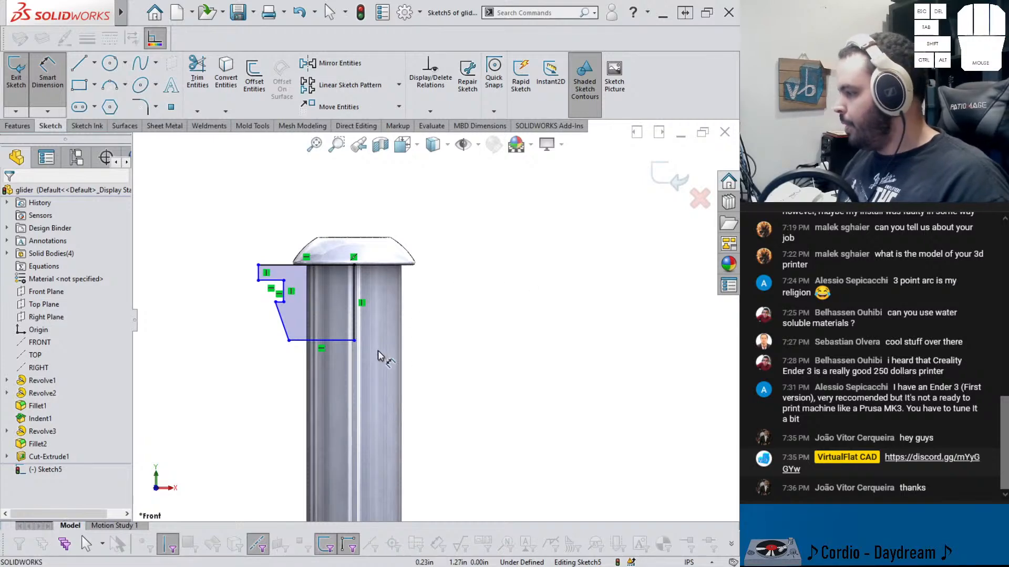
{"action": "left_click", "coordinate": [396, 310]}
{"action": "left_click", "coordinate": [25, 324]}
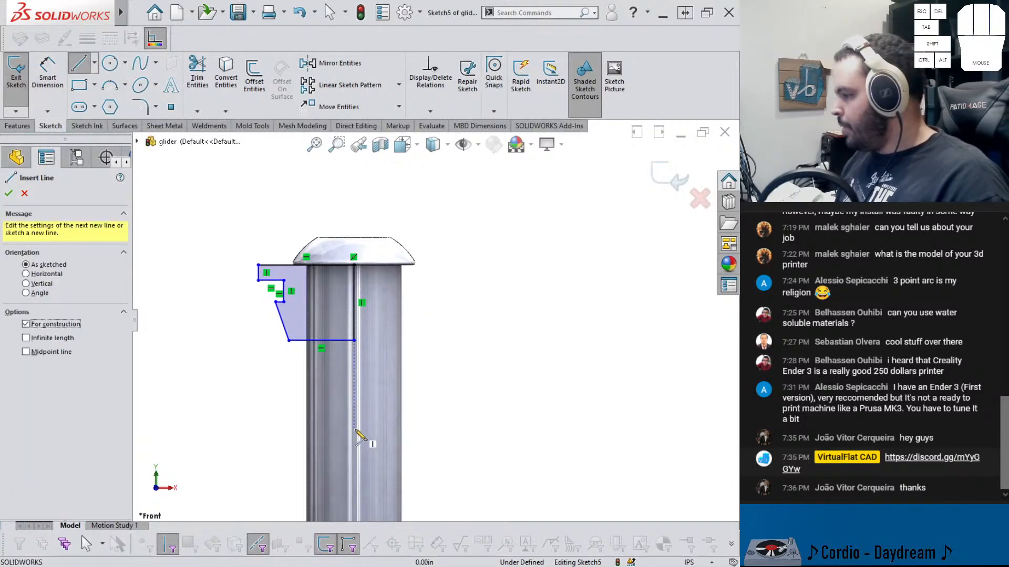
{"action": "left_click", "coordinate": [354, 428]}
{"action": "left_click", "coordinate": [354, 209]}
{"action": "key", "text": "Escape"}
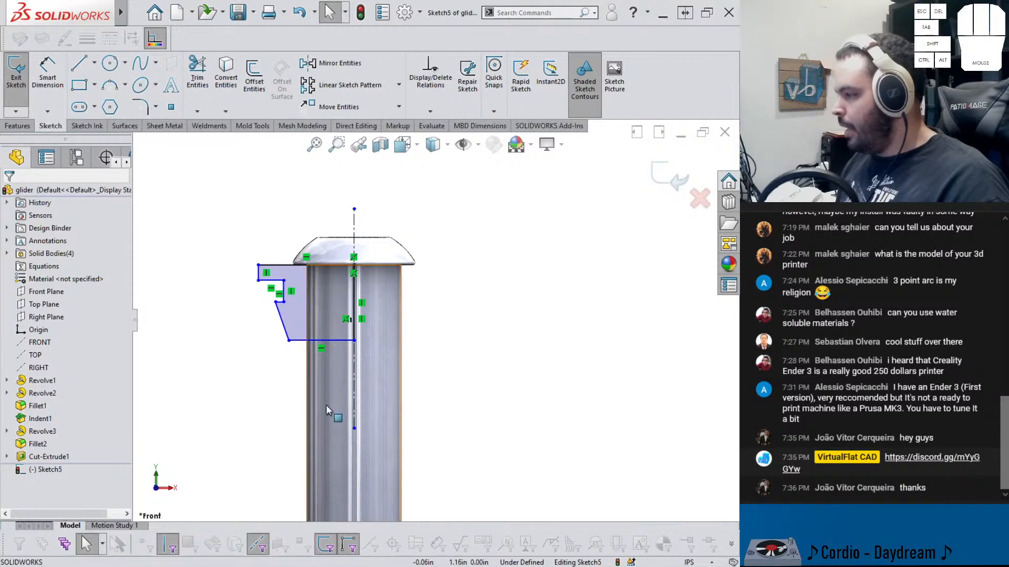
{"action": "left_click", "coordinate": [351, 385]}
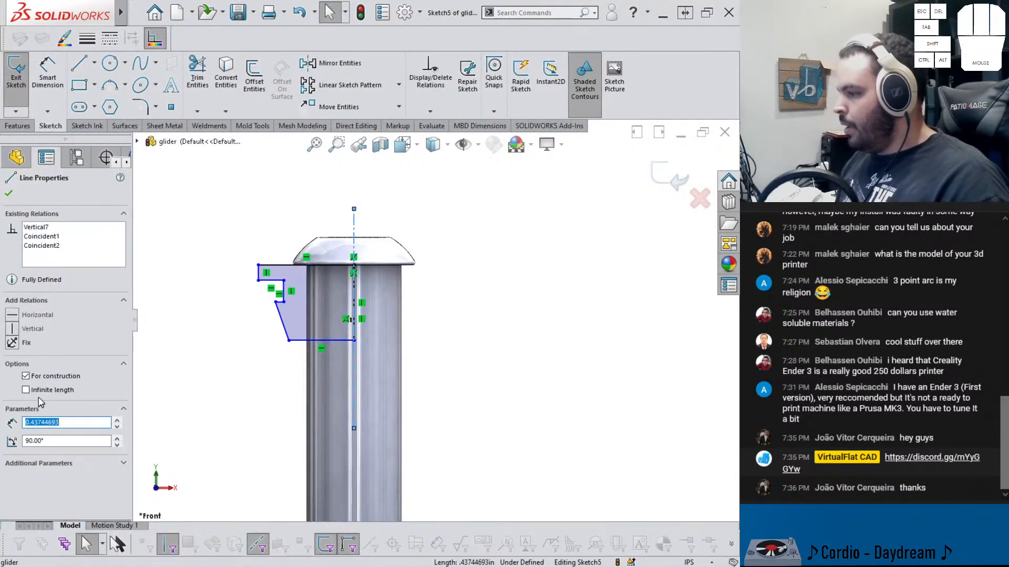
{"action": "key", "text": "Escape"}
Dimension the profile's outer edge across the centerline as a doubled distance of 0.375 in
{"action": "right_click_drag", "start_coordinate": [252, 304], "coordinate": [252, 273]}
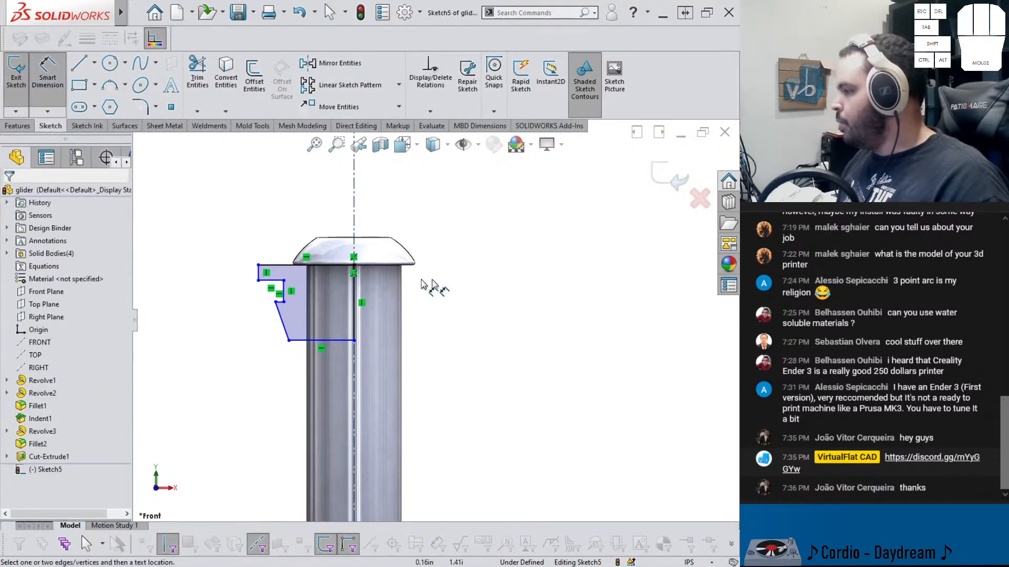
{"action": "left_click", "coordinate": [355, 217]}
{"action": "left_click", "coordinate": [258, 274]}
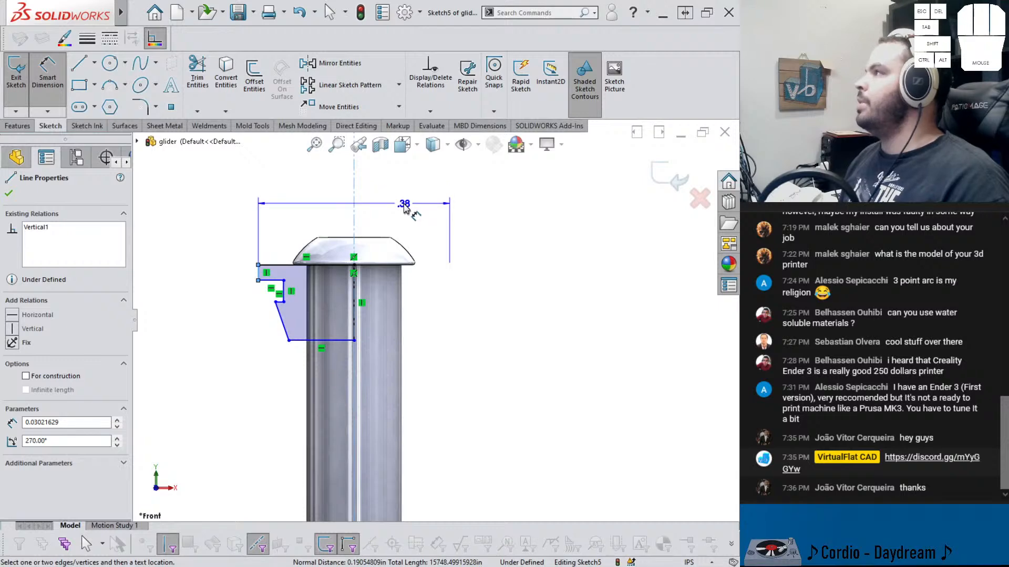
{"action": "left_click", "coordinate": [401, 184]}
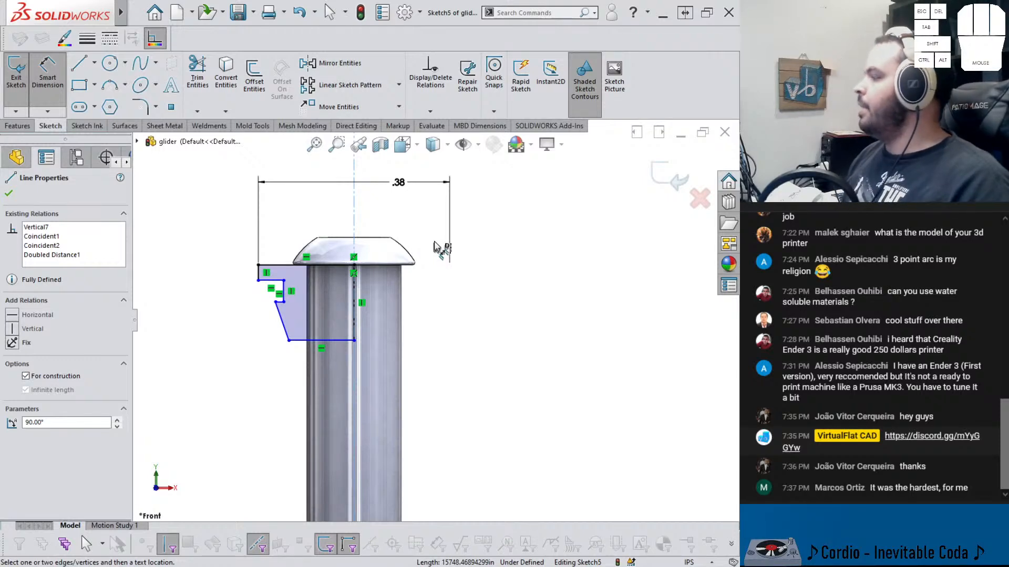
{"action": "double_click", "coordinate": [399, 183]}
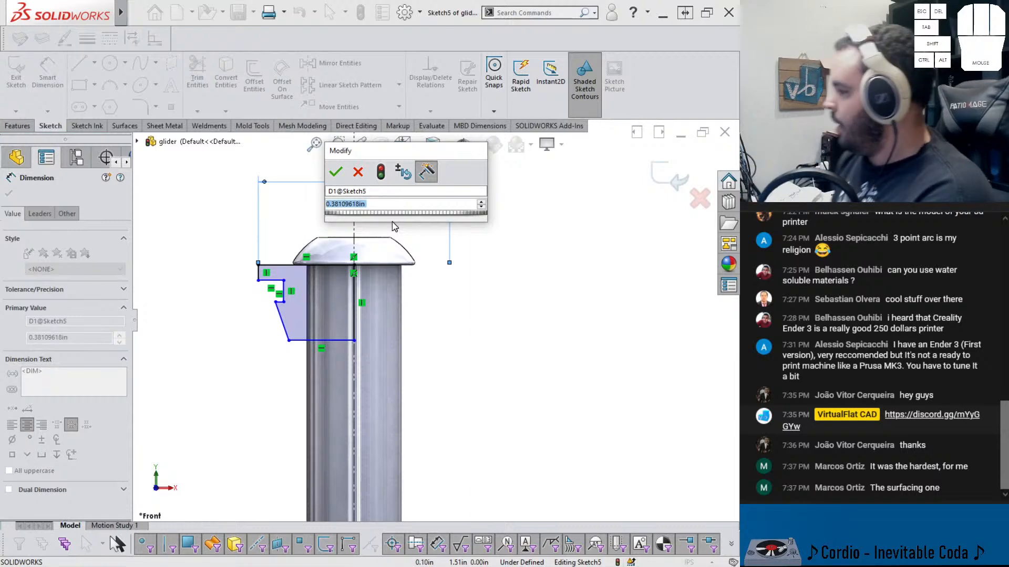
{"action": "type", "text": ".375"}
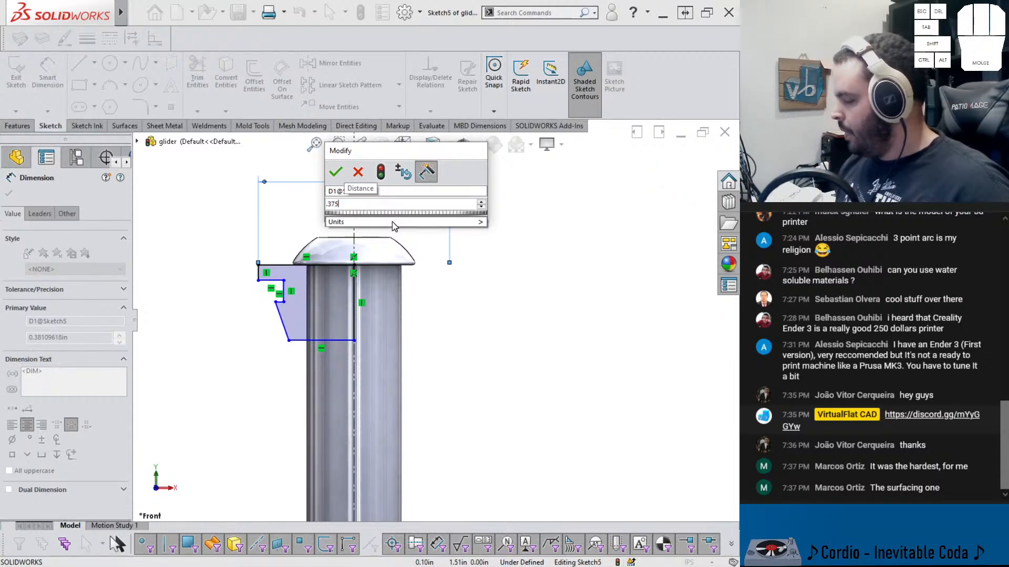
{"action": "key", "text": "Return"}
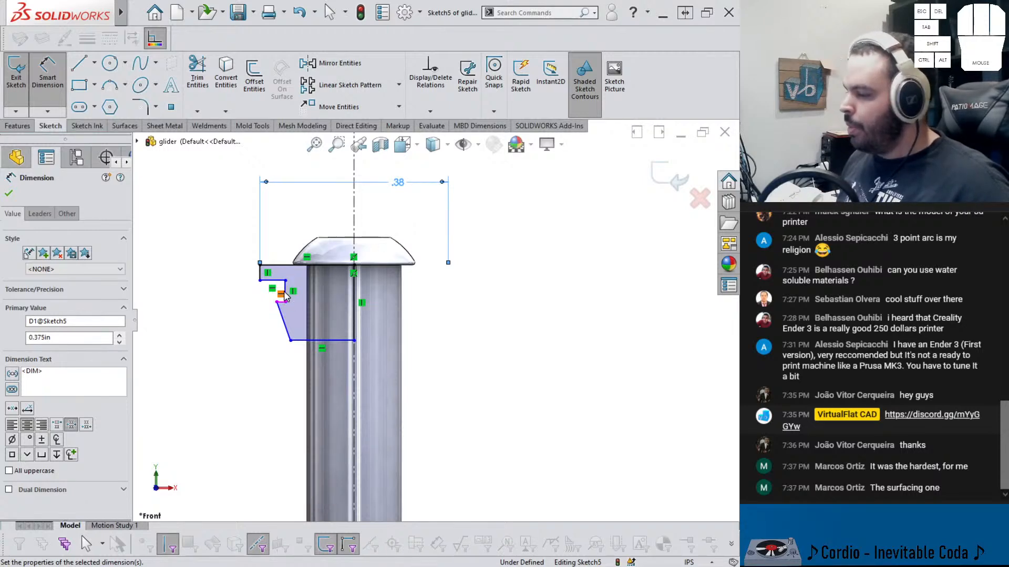
Dimension the height of the profile's top outer segment and set it to 0.0875 in
{"action": "scroll", "coordinate": [287, 290], "scroll_direction": "down", "scroll_amount": 4}
{"action": "left_click", "coordinate": [279, 268]}
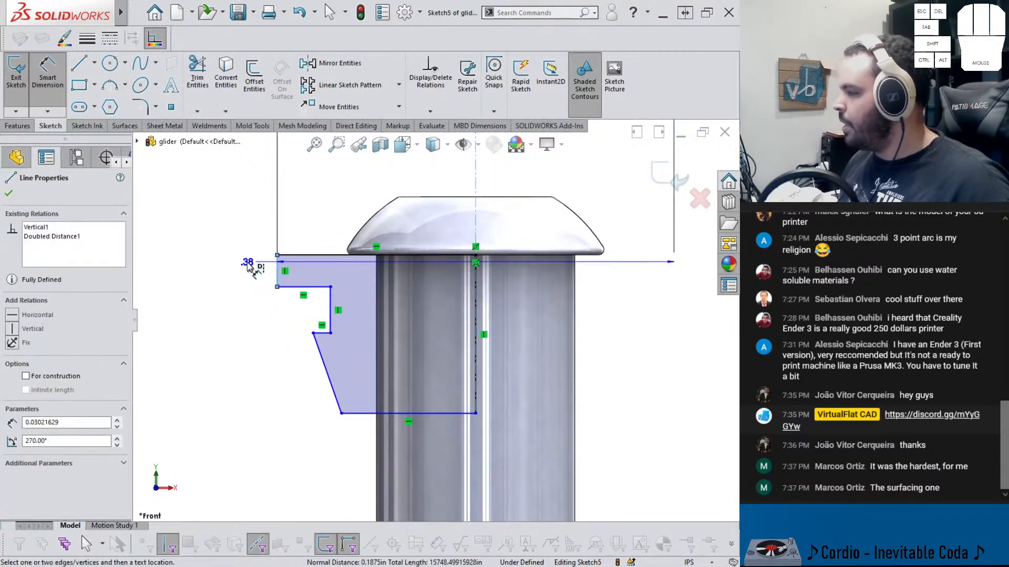
{"action": "key", "text": "Escape"}
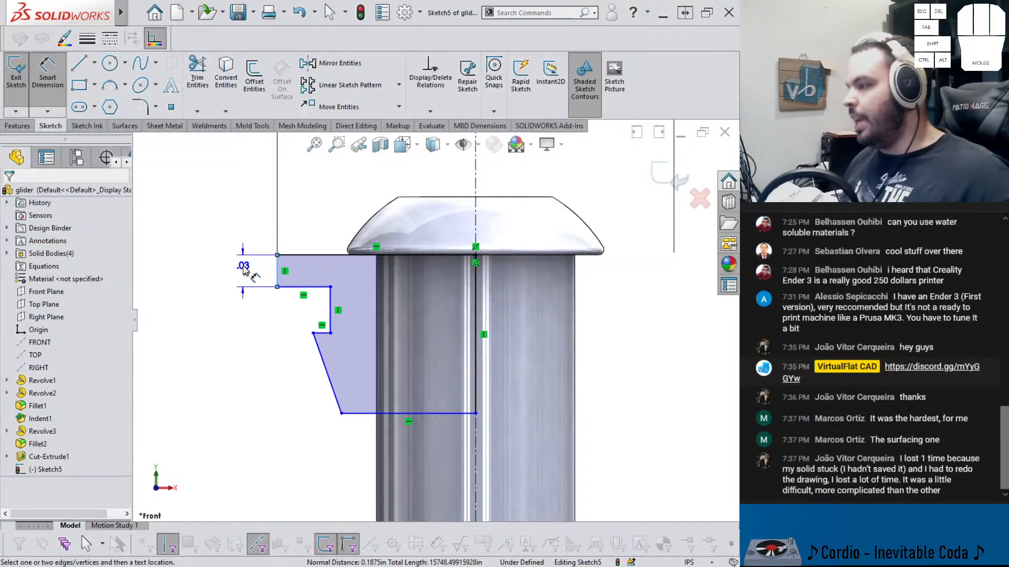
{"action": "left_click", "coordinate": [243, 267]}
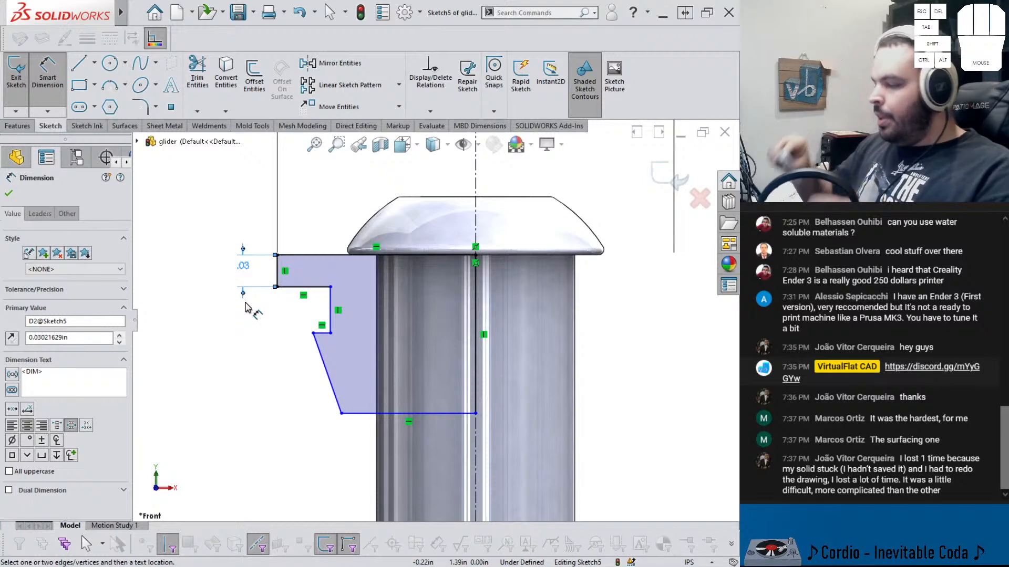
{"action": "left_click", "coordinate": [243, 273]}
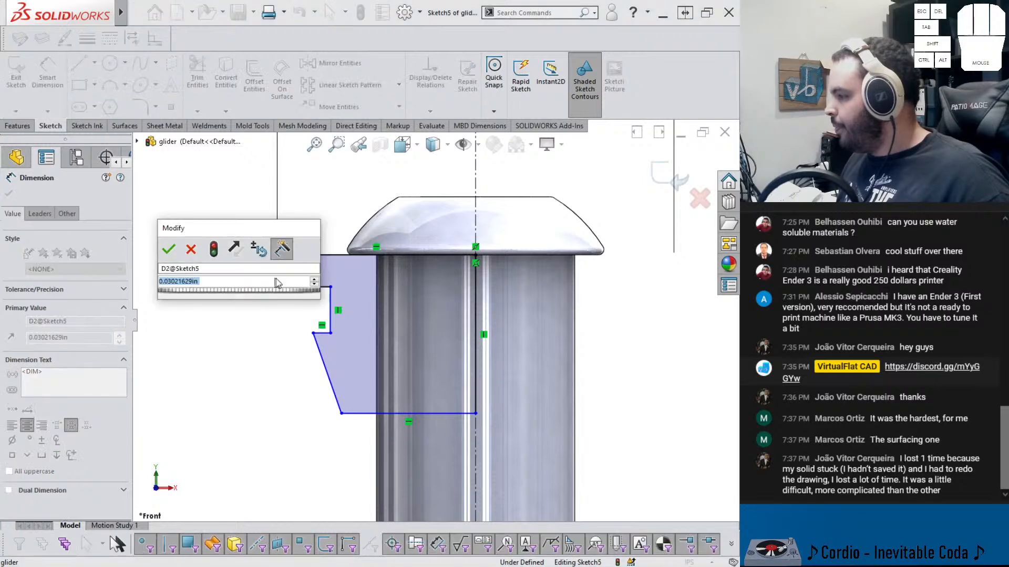
{"action": "type", "text": ".1875"}
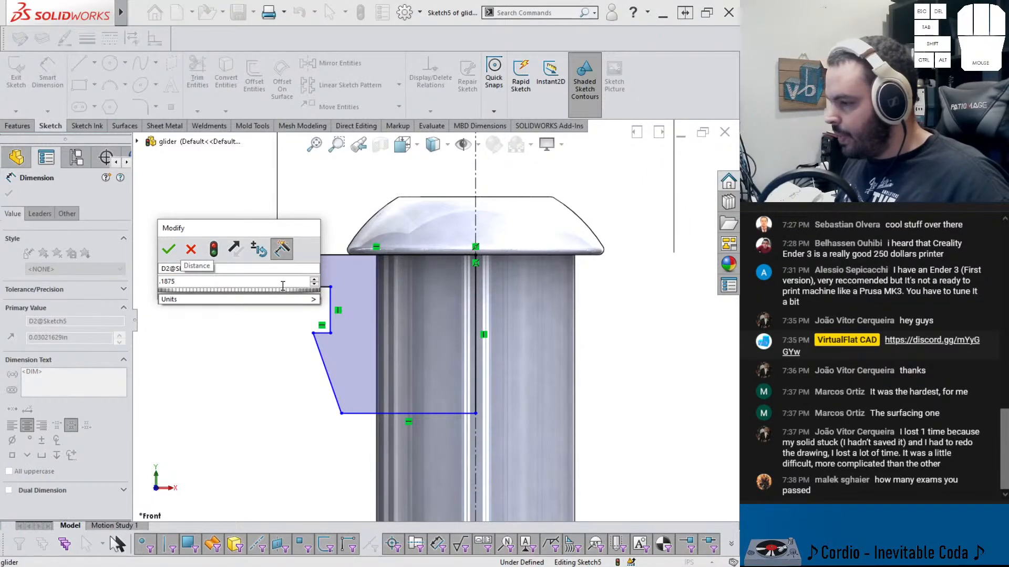
{"action": "key", "text": "Return"}
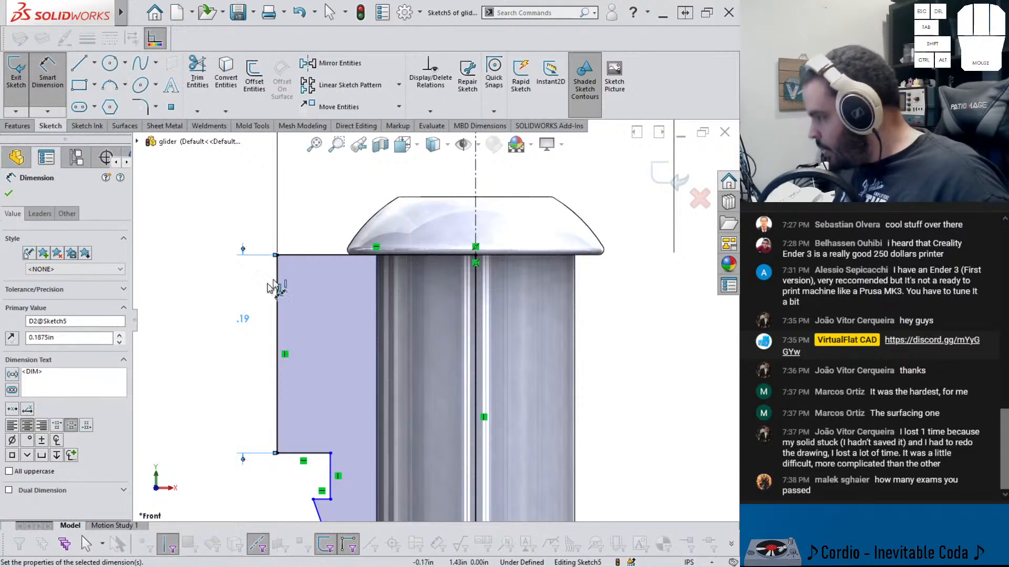
{"action": "double_click", "coordinate": [245, 319]}
{"action": "type", "text": ".1875"}
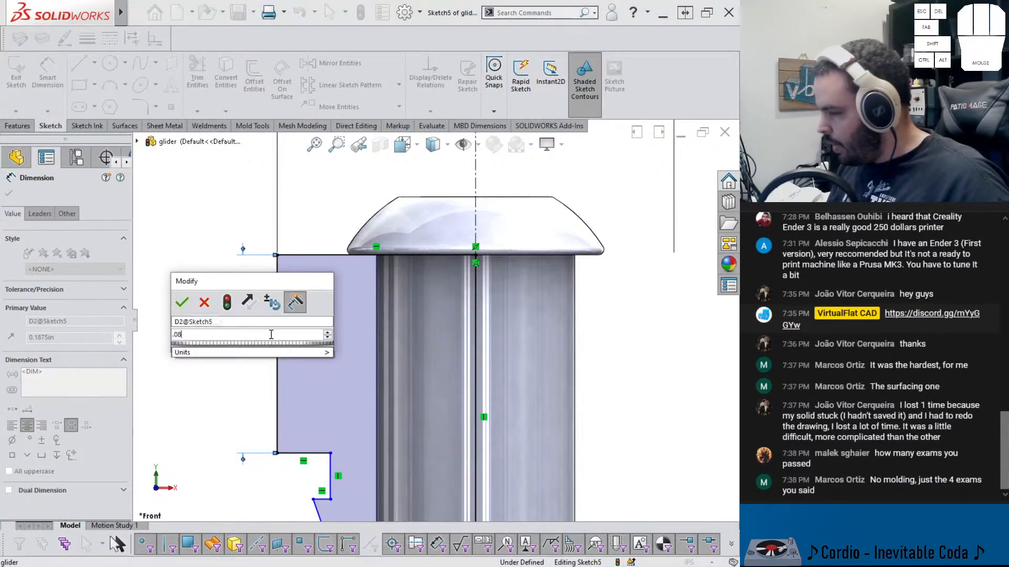
{"action": "key", "text": "Return"}
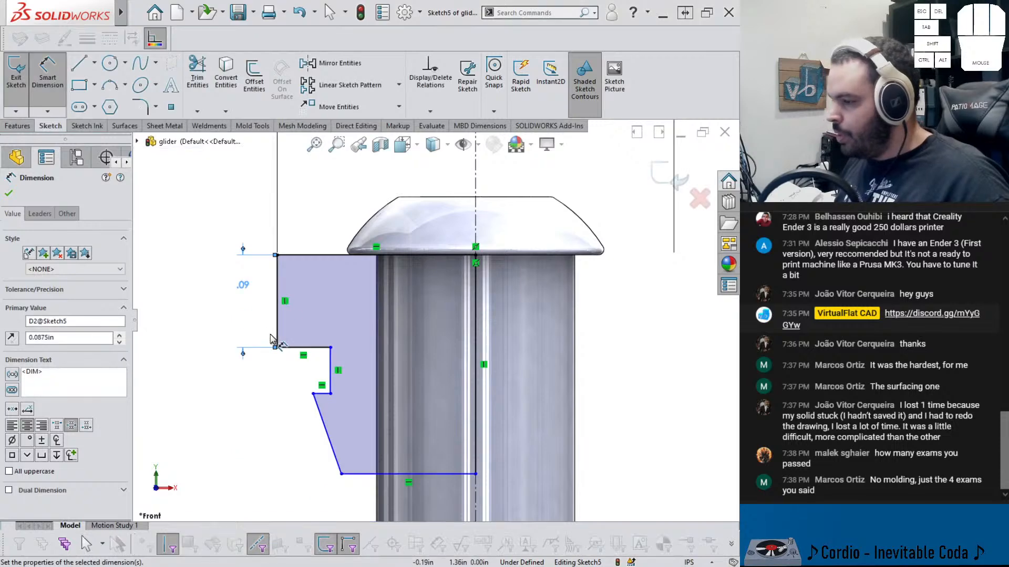
Examine the Dual Dimension option in the selected dimension's properties
{"action": "scroll", "coordinate": [434, 320], "scroll_direction": "up", "scroll_amount": 3}
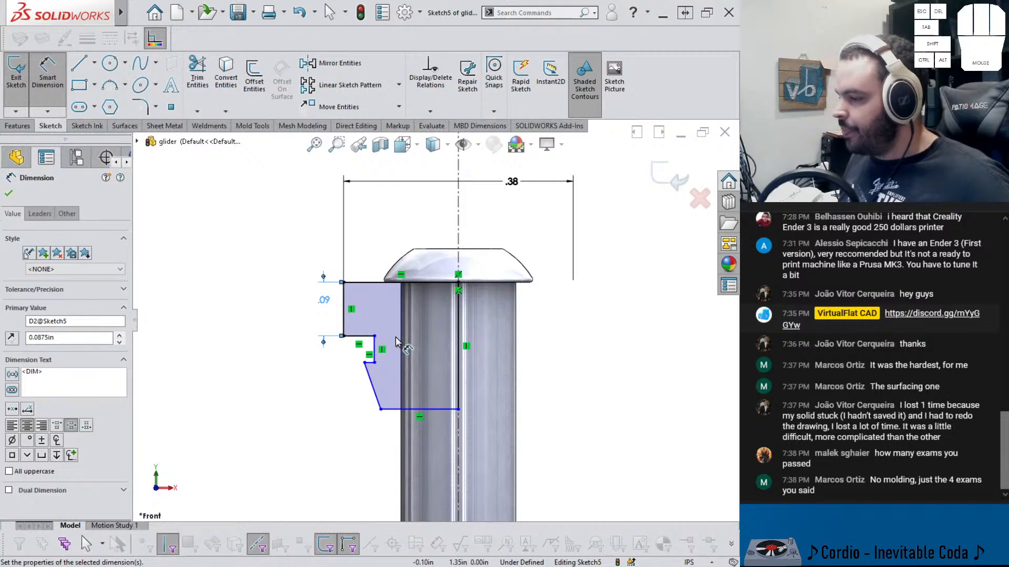
{"action": "scroll", "coordinate": [402, 331], "scroll_direction": "down", "scroll_amount": 2}
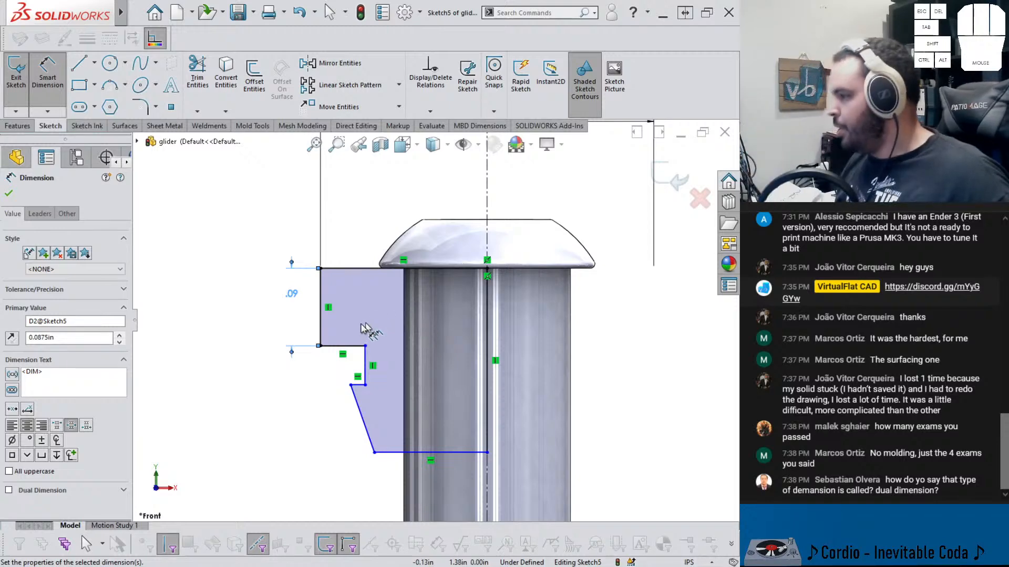
{"action": "left_click", "coordinate": [9, 490]}
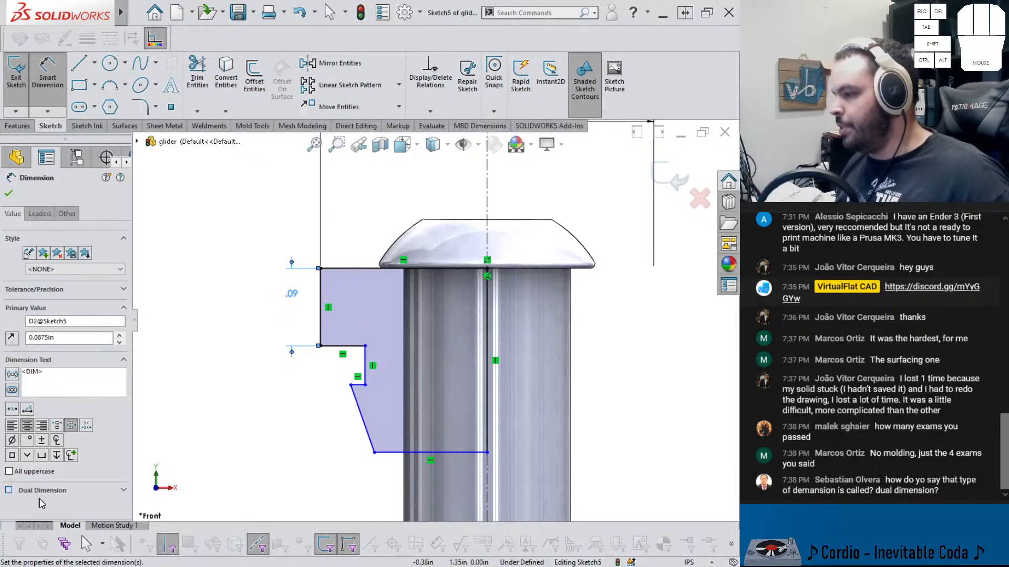
{"action": "left_click", "coordinate": [8, 490]}
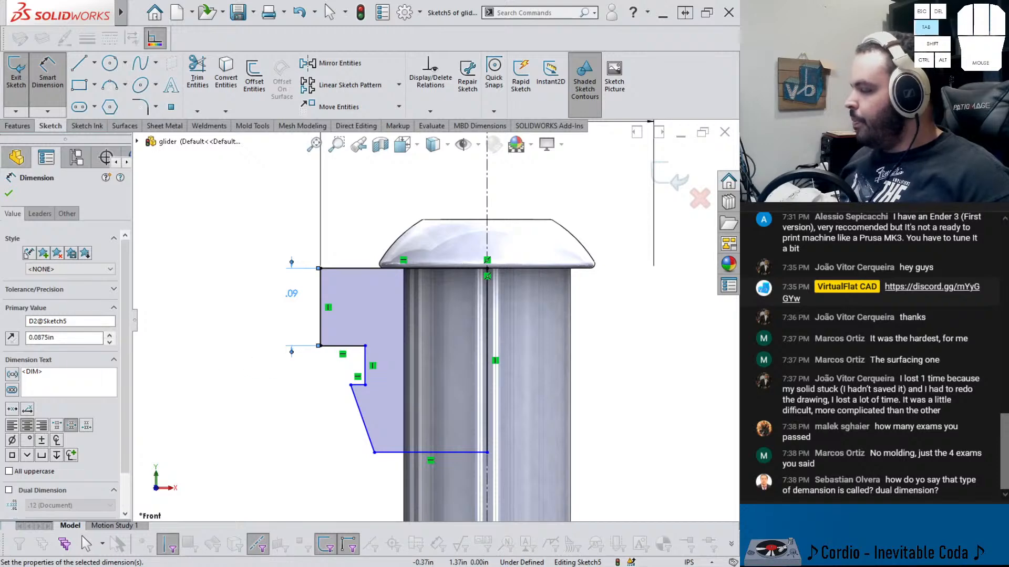
{"action": "key", "text": "Tab"}
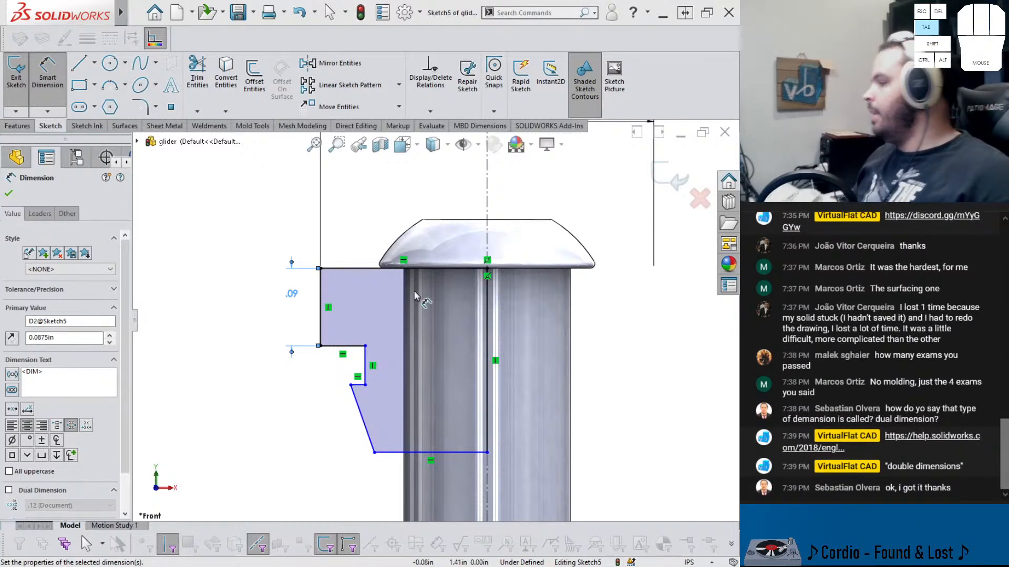
{"action": "scroll", "coordinate": [420, 300], "scroll_direction": "up", "scroll_amount": 3}
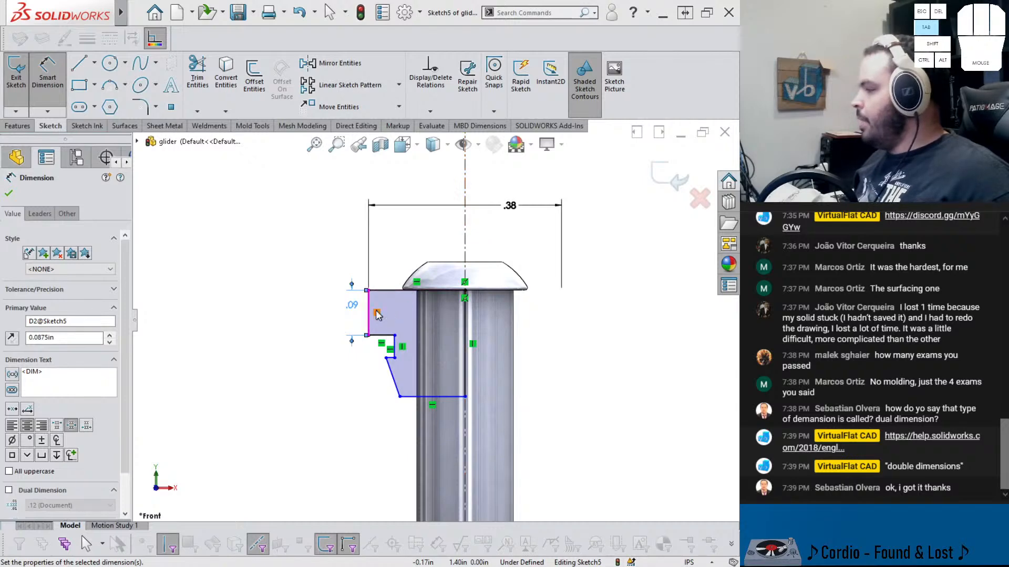
Dimension the height of the profile's inner vertical step segment and set it to 0.075 in
{"action": "left_click", "coordinate": [344, 345]}
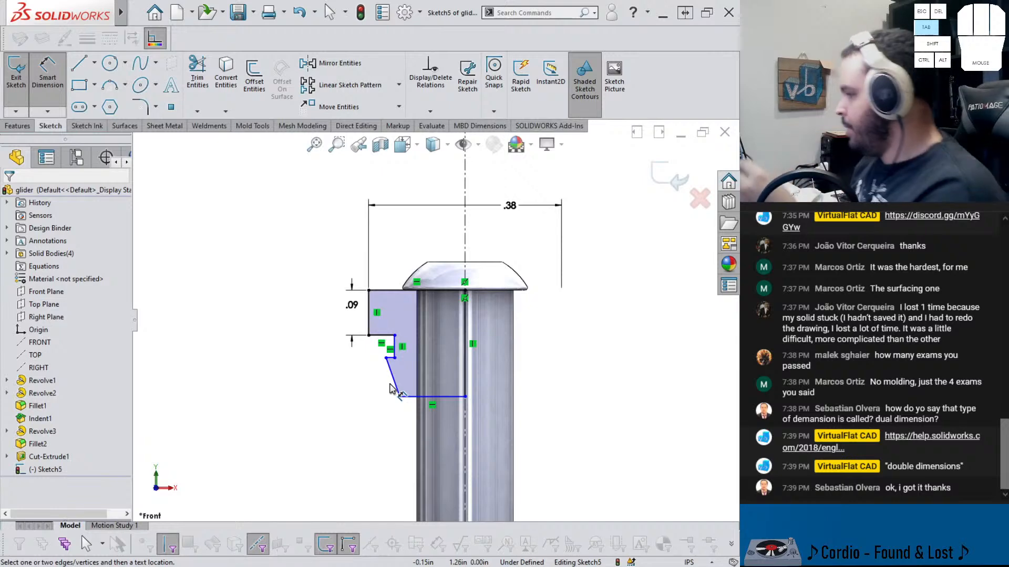
{"action": "left_click", "coordinate": [398, 347]}
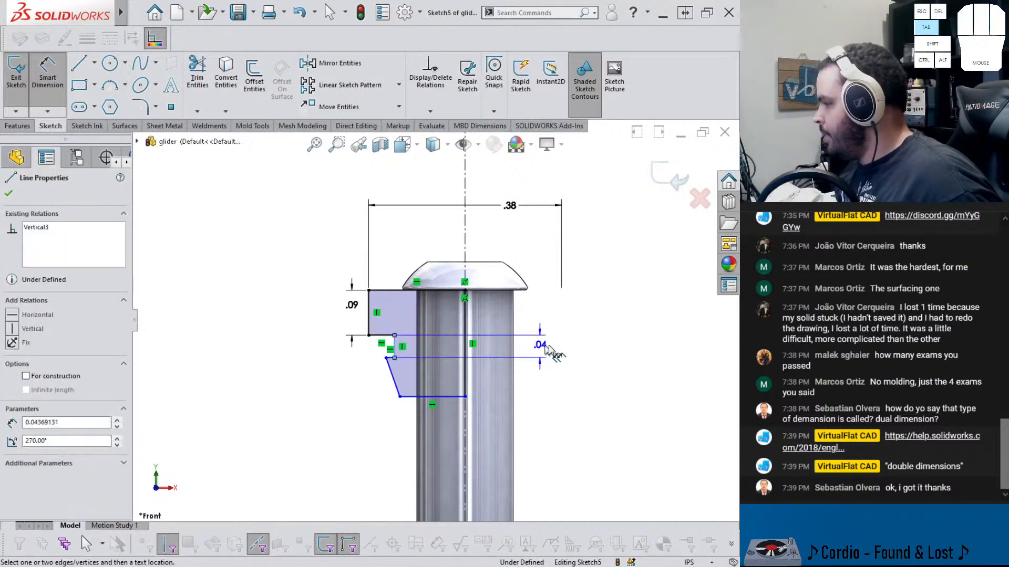
{"action": "left_click", "coordinate": [573, 348]}
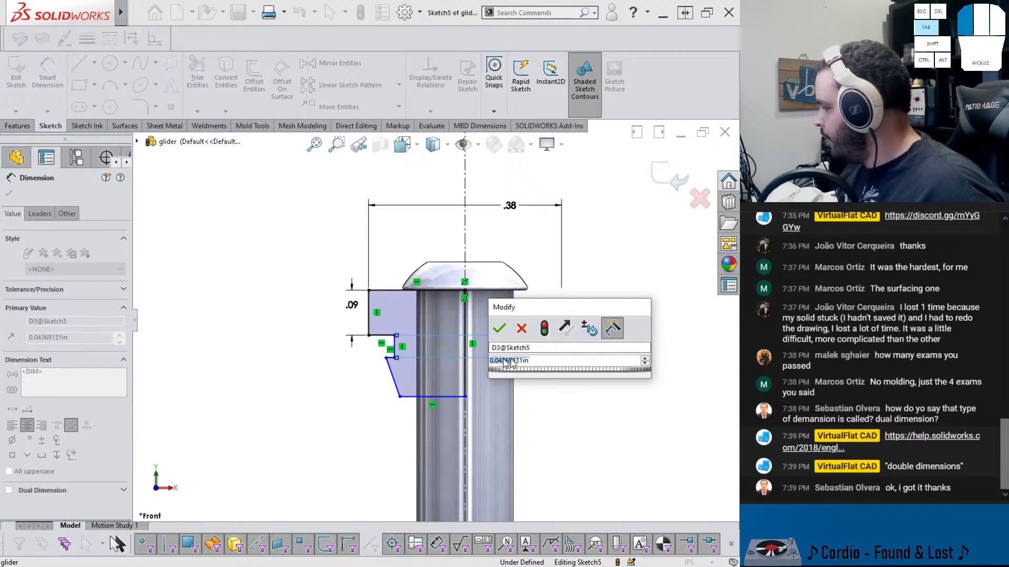
{"action": "double_click", "coordinate": [566, 360]}
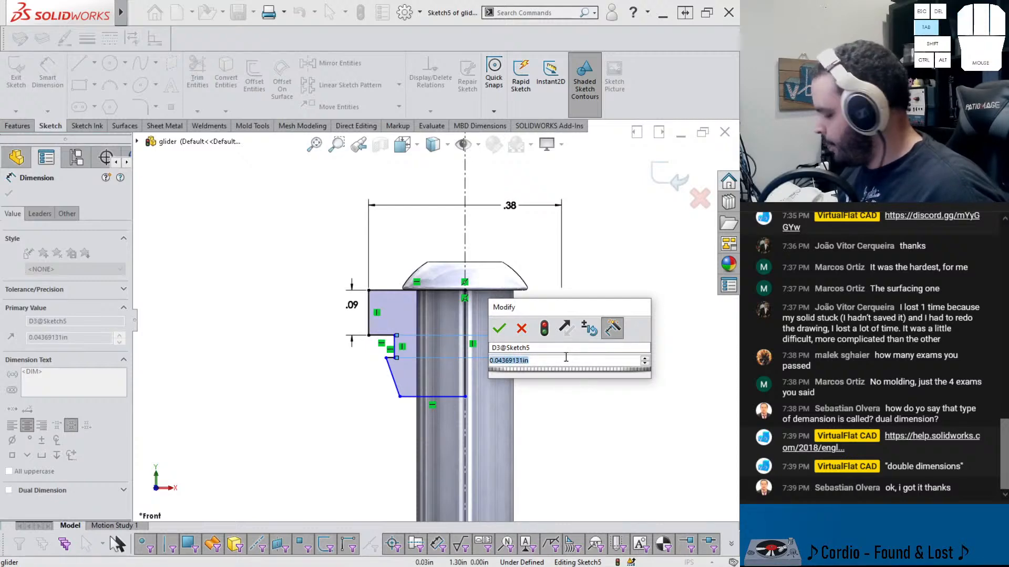
{"action": "type", "text": ".075"}
{"action": "key", "text": "Return"}
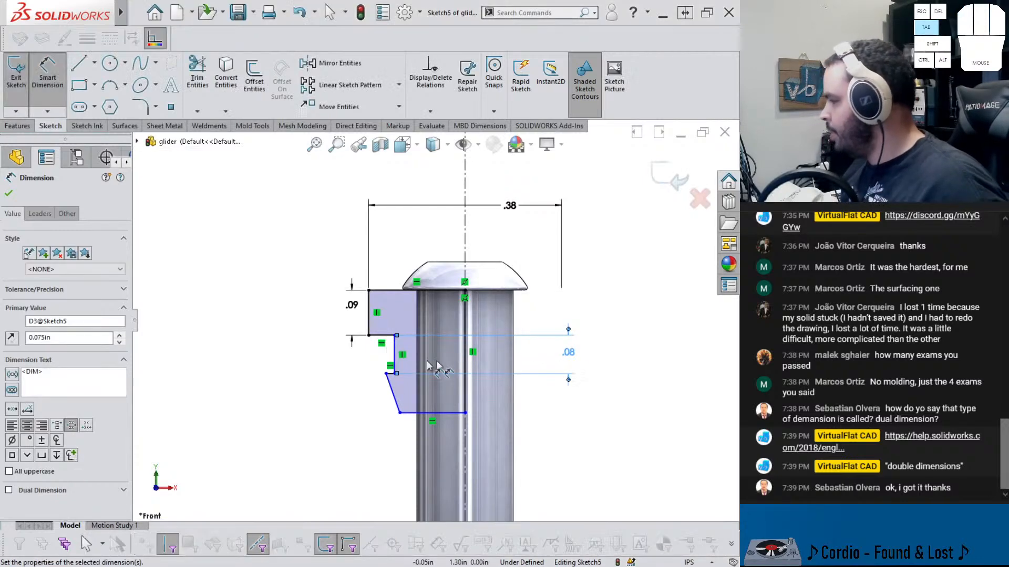
Dimension the inner step's width across the centerline as a doubled distance of 0.25 in
{"action": "left_click", "coordinate": [397, 353]}
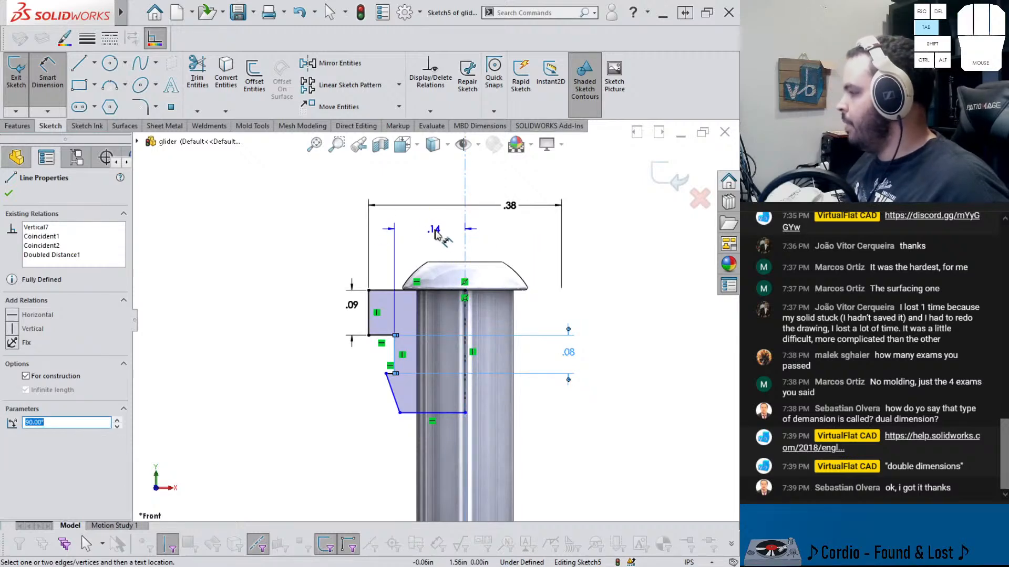
{"action": "left_click", "coordinate": [494, 237]}
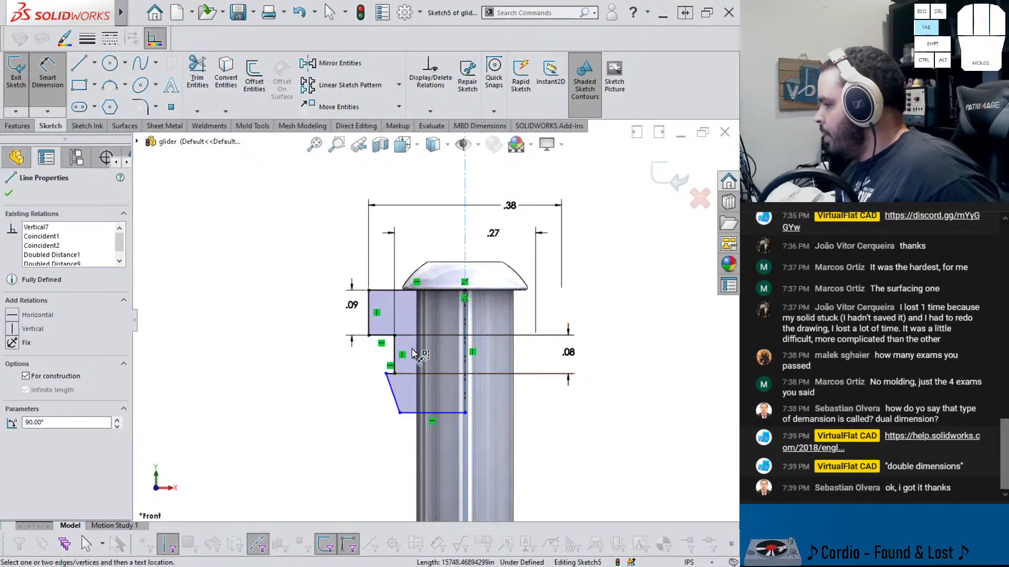
{"action": "double_click", "coordinate": [493, 233]}
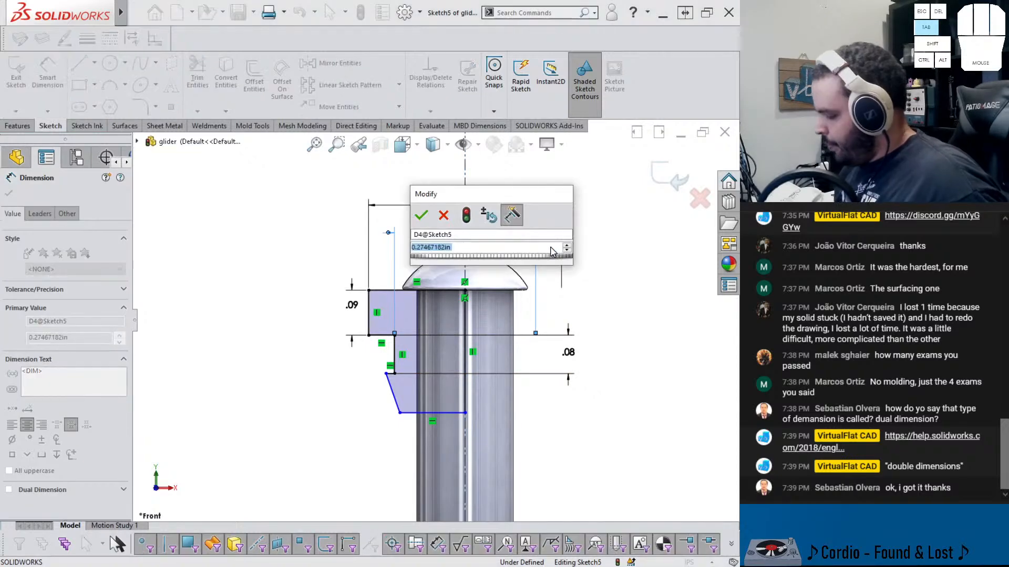
{"action": "type", "text": ".25"}
{"action": "key", "text": "Return"}
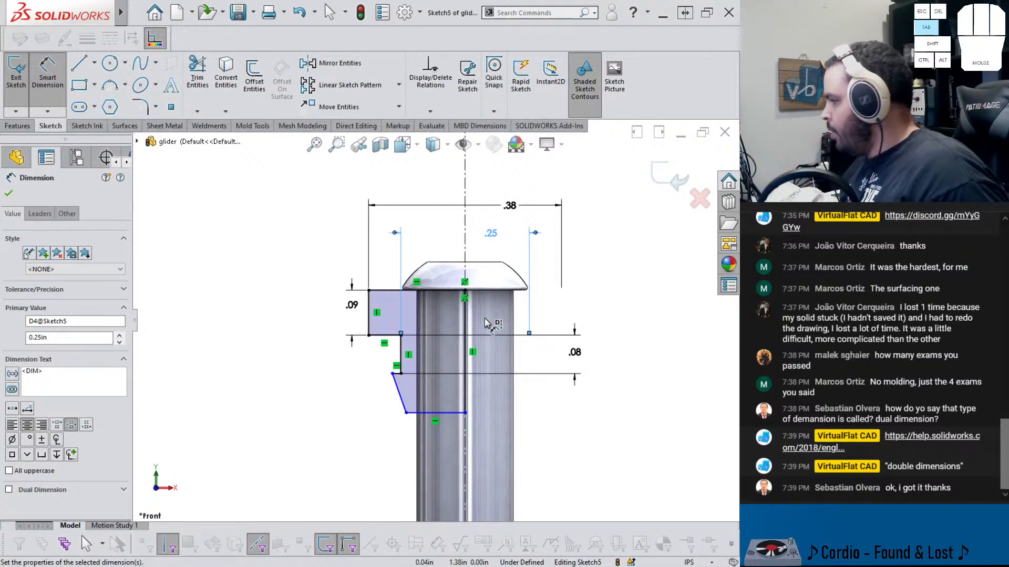
Dimension the profile's overall height from the top edge to the bottom edge as 0.3 in
{"action": "left_click", "coordinate": [468, 322]}
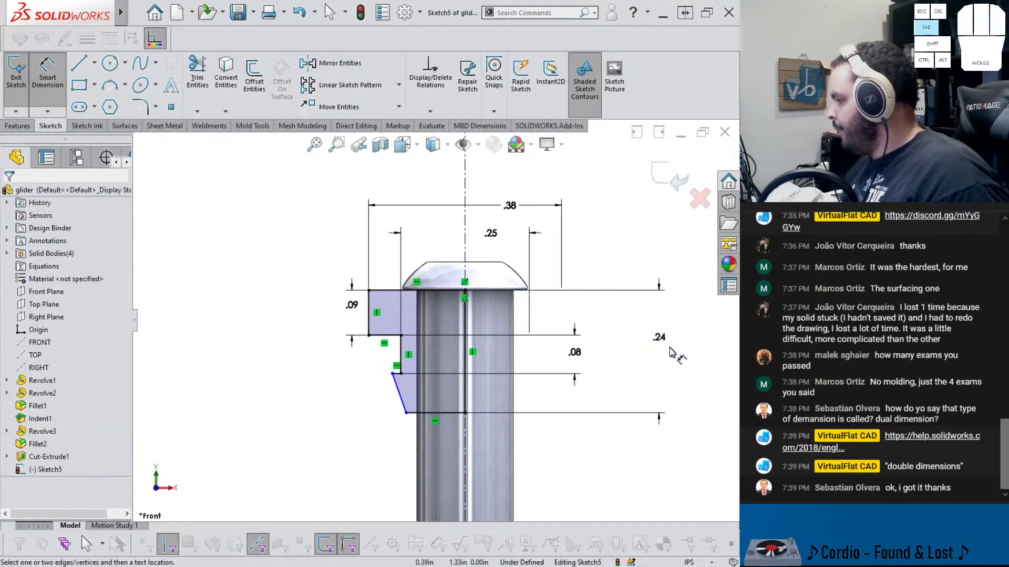
{"action": "left_click", "coordinate": [666, 349]}
{"action": "type", "text": ".3"}
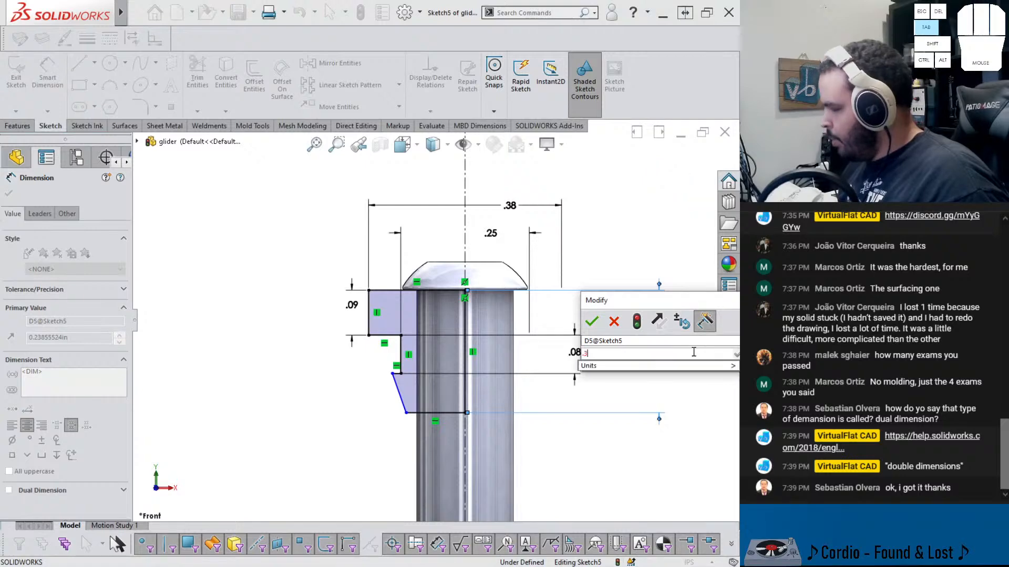
{"action": "key", "text": "Return"}
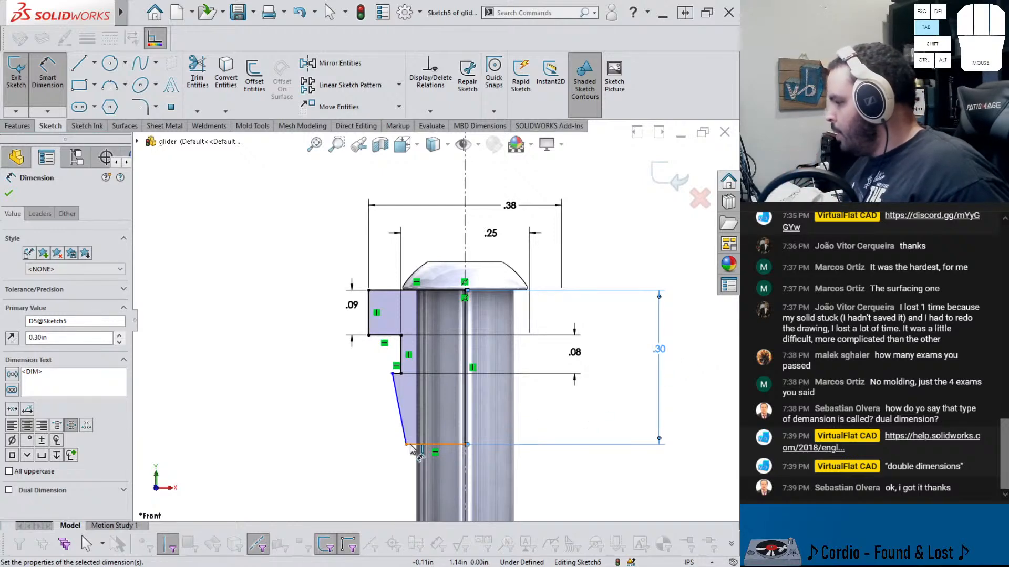
Dimension the profile's bottom edge across the centerline as a doubled distance of 0.225 in
{"action": "left_click", "coordinate": [460, 451]}
{"action": "left_click", "coordinate": [466, 465]}
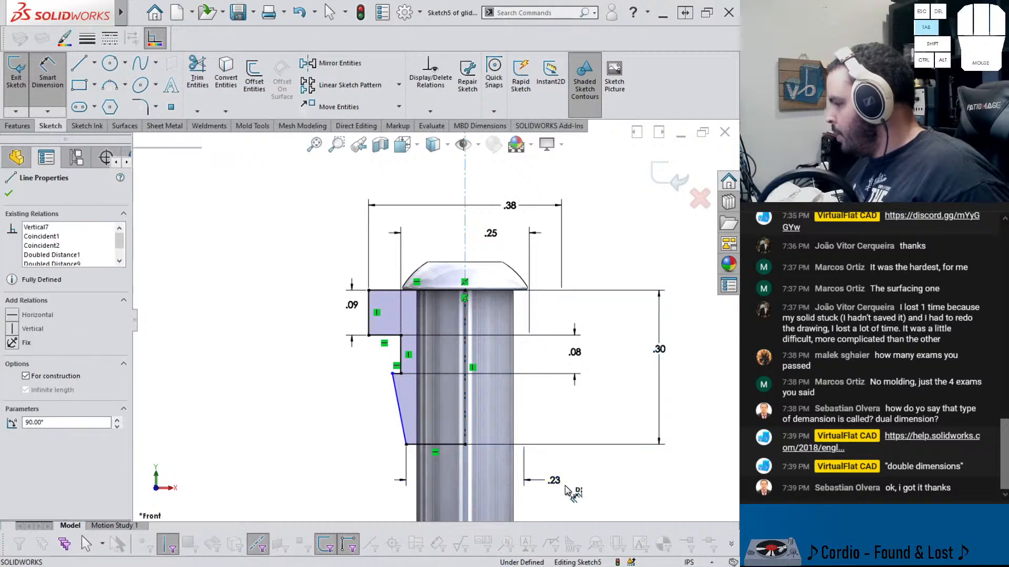
{"action": "left_click", "coordinate": [562, 479]}
{"action": "type", "text": ".225"}
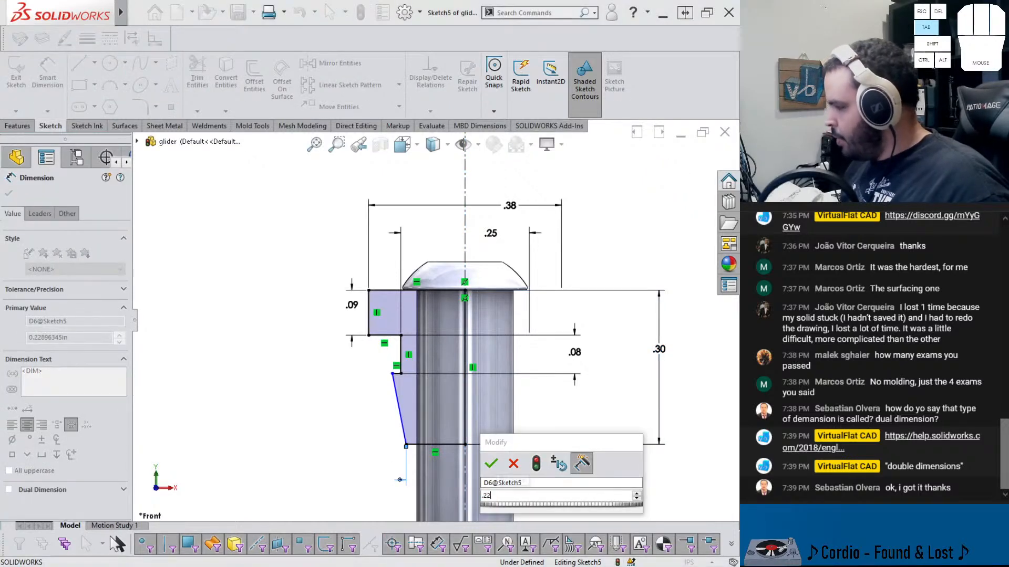
{"action": "key", "text": "Return"}
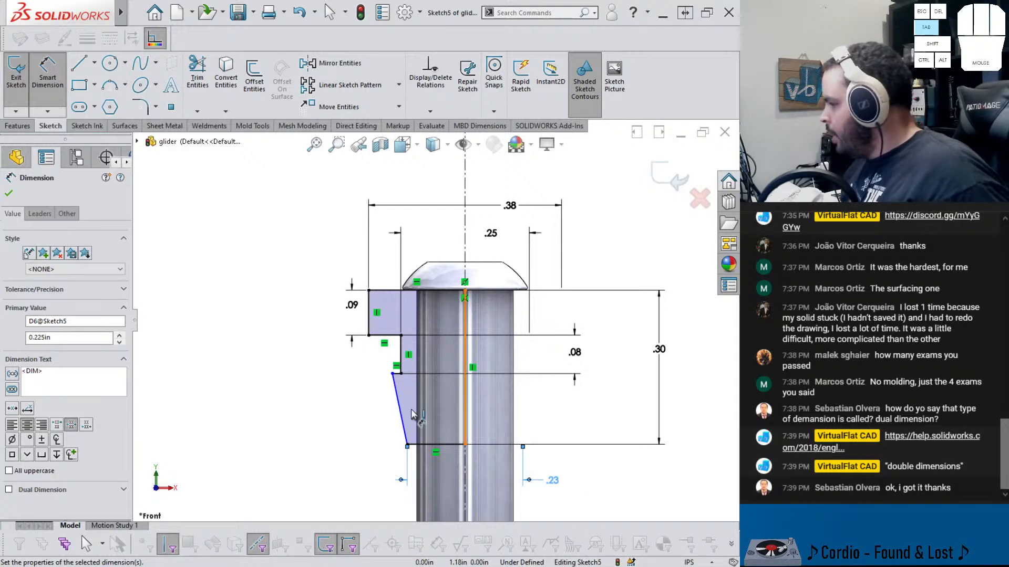
Dimension the angled edge's upper point across the centerline as a doubled distance of 0.275 in
{"action": "left_click", "coordinate": [393, 374]}
{"action": "left_click", "coordinate": [465, 475]}
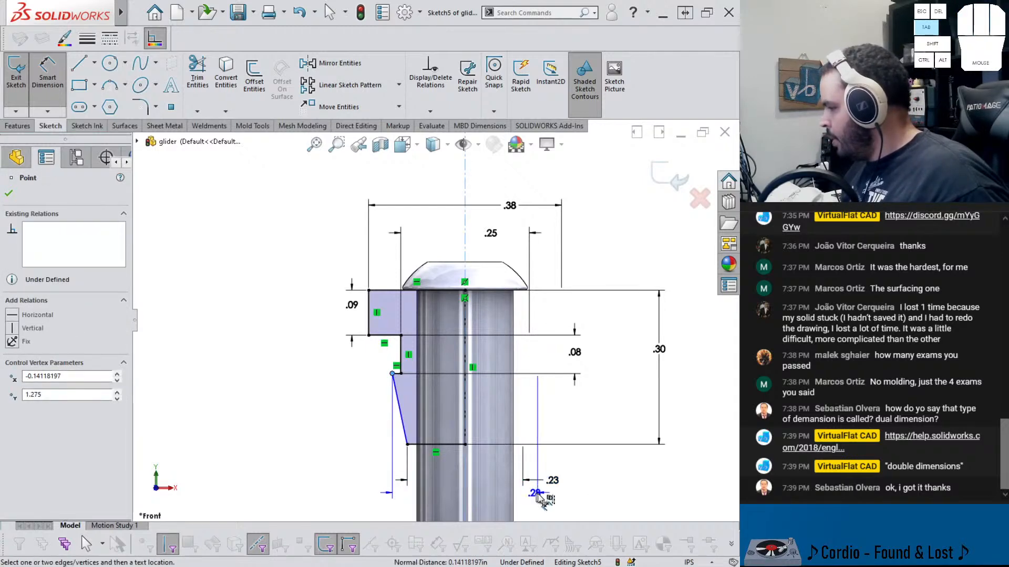
{"action": "left_click", "coordinate": [544, 494]}
{"action": "key", "text": "Escape"}
{"action": "double_click", "coordinate": [544, 494]}
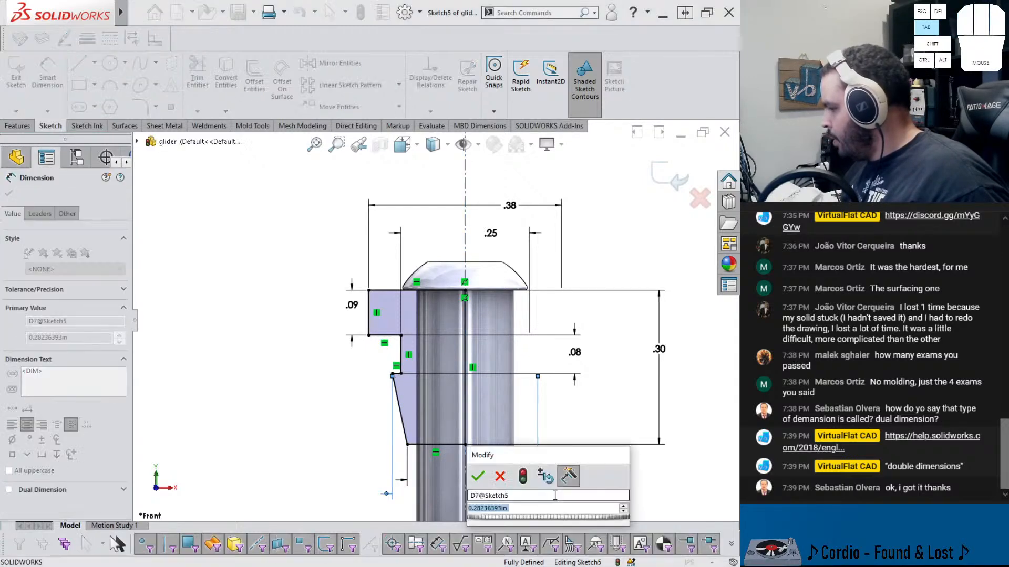
{"action": "type", "text": ".28"}
{"action": "key", "text": "Return"}
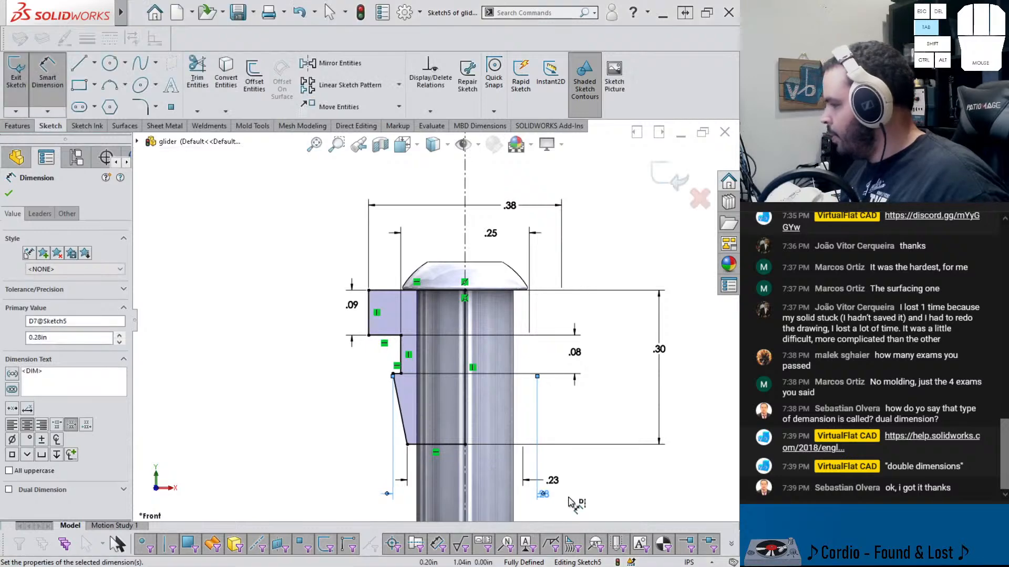
{"action": "left_click", "coordinate": [547, 493]}
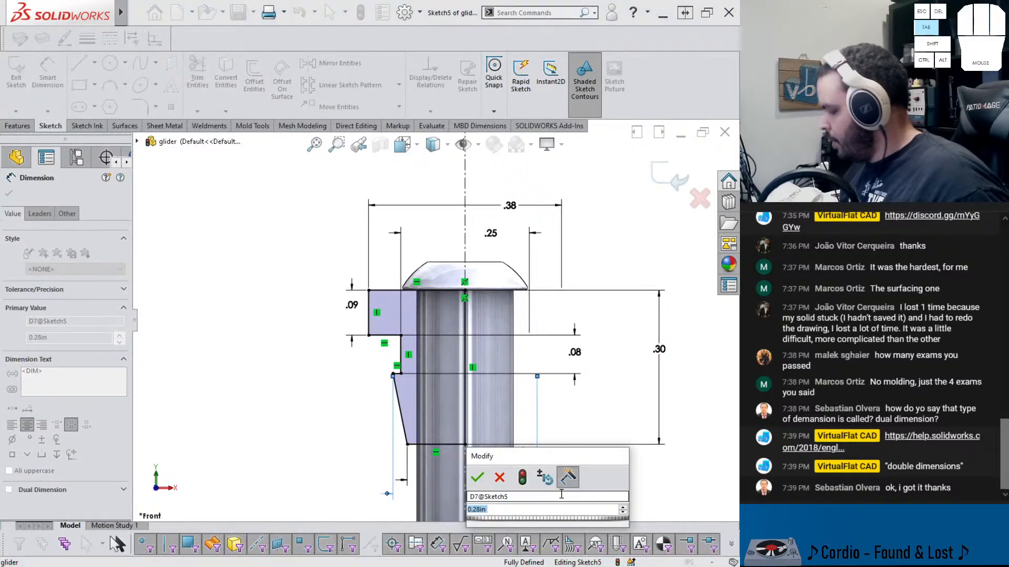
{"action": "type", "text": ".275"}
{"action": "key", "text": "Return"}
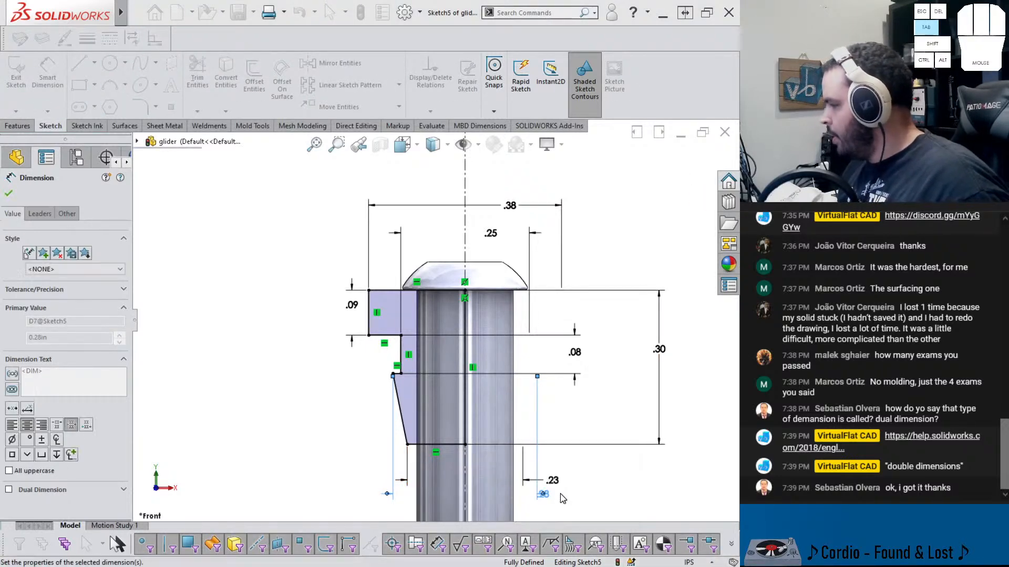
{"action": "left_click", "coordinate": [18, 125]}
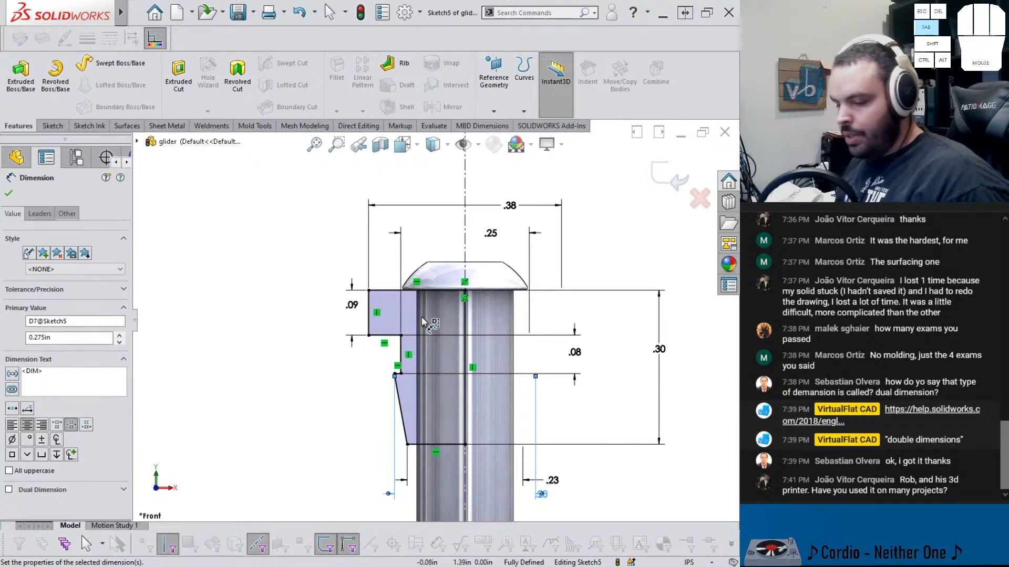
{"action": "key", "text": "Escape"}
{"action": "left_click", "coordinate": [492, 312]}
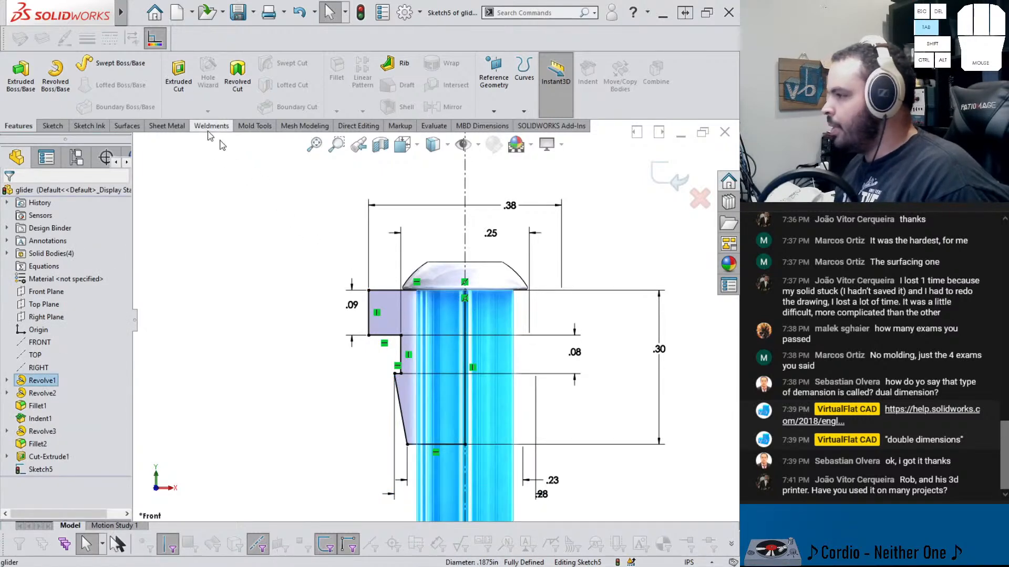
{"action": "left_click", "coordinate": [53, 126]}
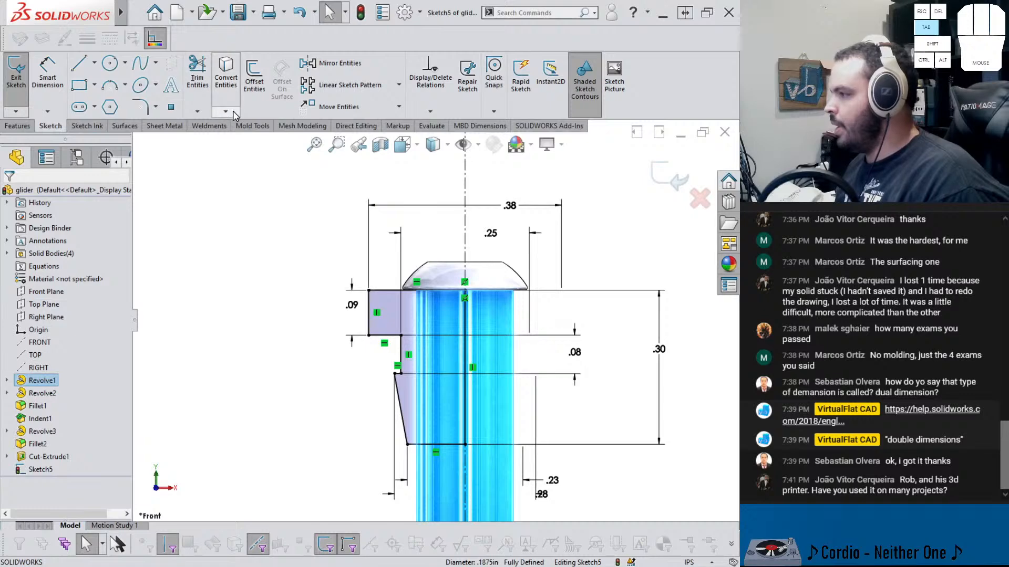
{"action": "left_click", "coordinate": [226, 112]}
{"action": "left_click", "coordinate": [243, 153]}
{"action": "scroll", "coordinate": [440, 330], "scroll_direction": "down", "scroll_amount": 4}
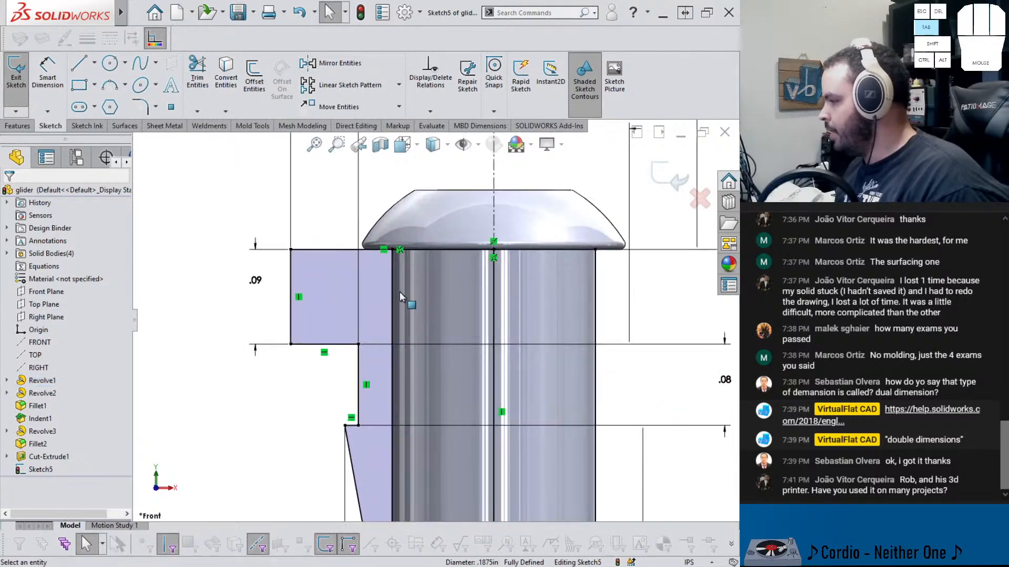
{"action": "scroll", "coordinate": [415, 313], "scroll_direction": "up", "scroll_amount": 4}
Power-trim the excess sketch lines along the rod's edge and bottom, without keeping trimmed entities as construction geometry
{"action": "left_click", "coordinate": [198, 73]}
{"action": "scroll", "coordinate": [436, 319], "scroll_direction": "up", "scroll_amount": 2}
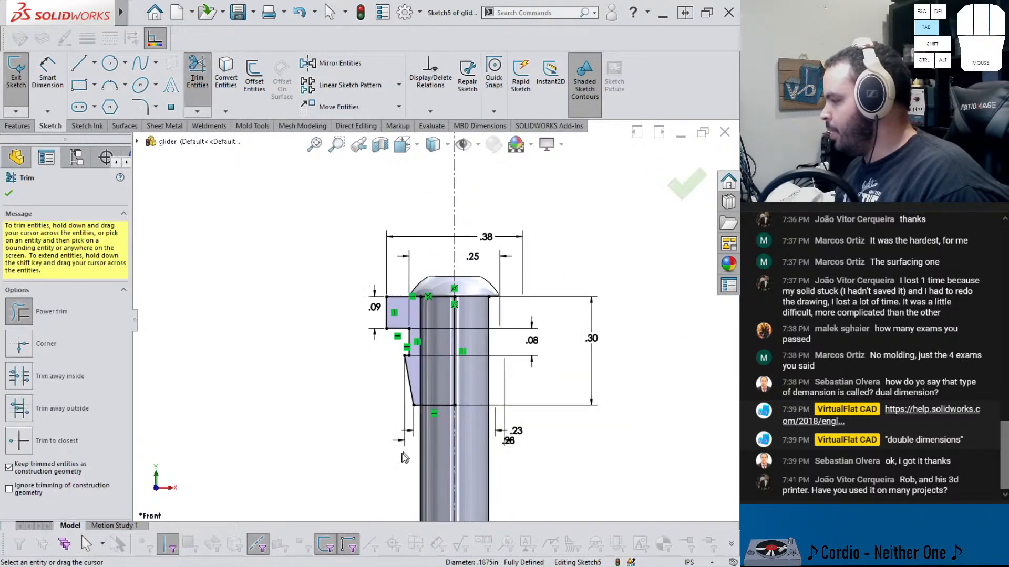
{"action": "left_click_drag", "start_coordinate": [393, 466], "coordinate": [436, 471]}
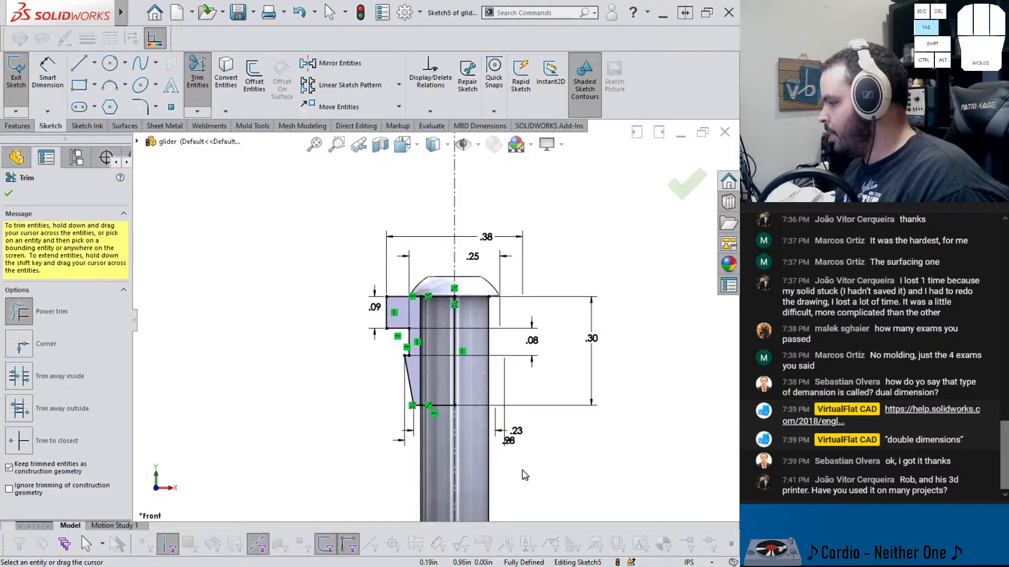
{"action": "left_click", "coordinate": [27, 465]}
{"action": "left_click_drag", "start_coordinate": [365, 473], "coordinate": [468, 474]}
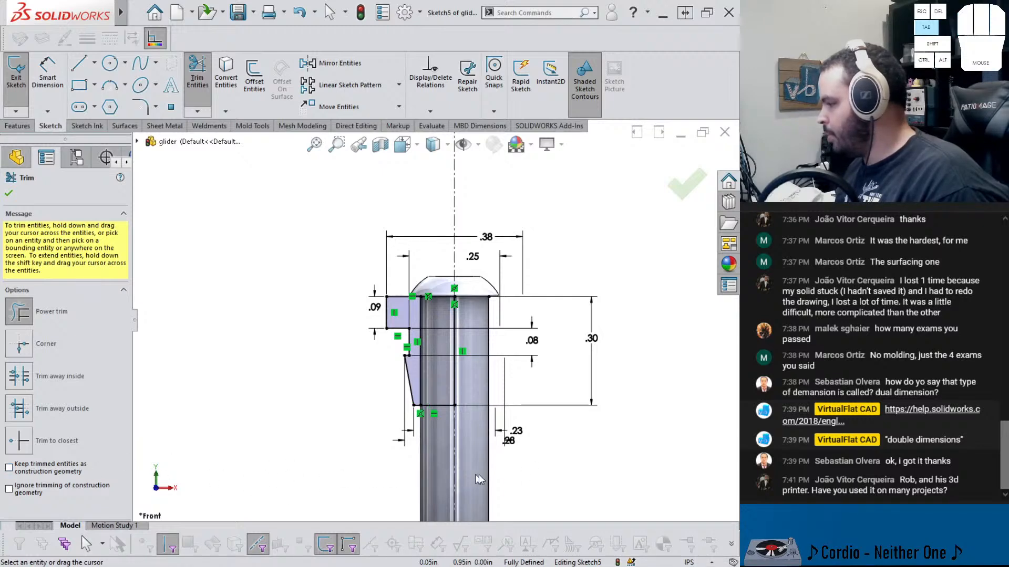
{"action": "left_click_drag", "start_coordinate": [535, 478], "coordinate": [485, 484]}
{"action": "scroll", "coordinate": [451, 316], "scroll_direction": "down", "scroll_amount": 4}
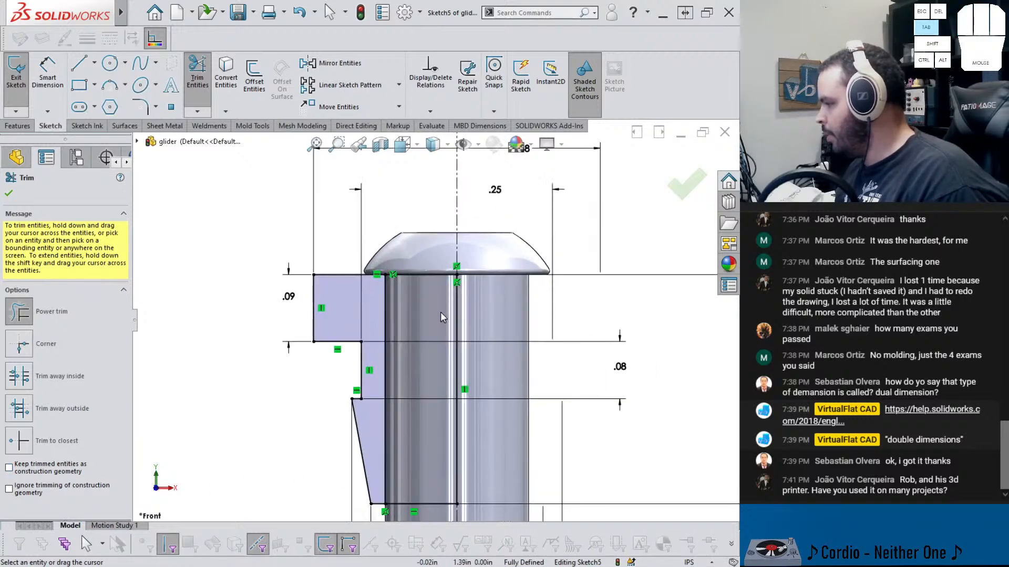
{"action": "scroll", "coordinate": [439, 311], "scroll_direction": "up", "scroll_amount": 2}
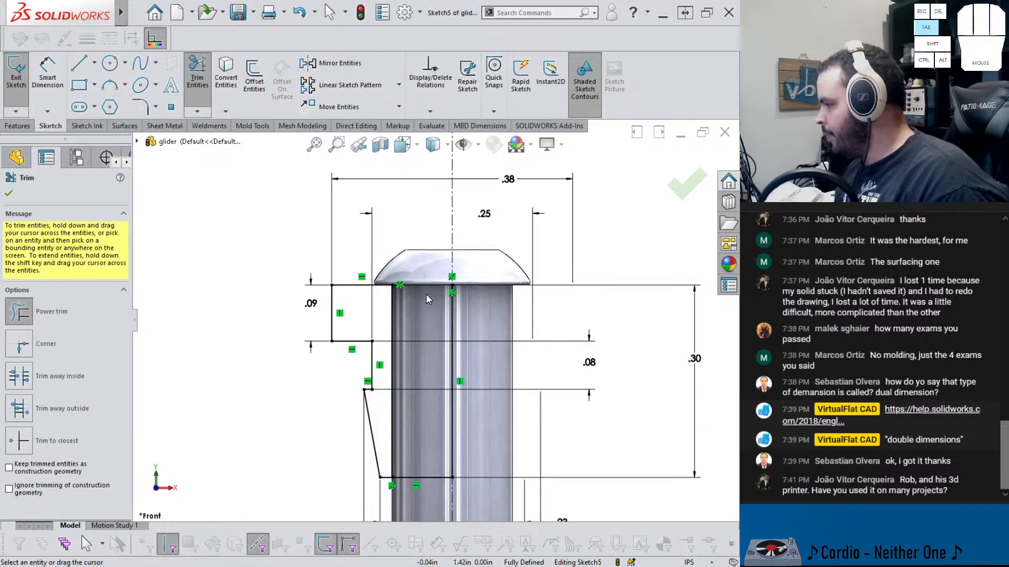
{"action": "left_click_drag", "start_coordinate": [422, 502], "coordinate": [426, 454]}
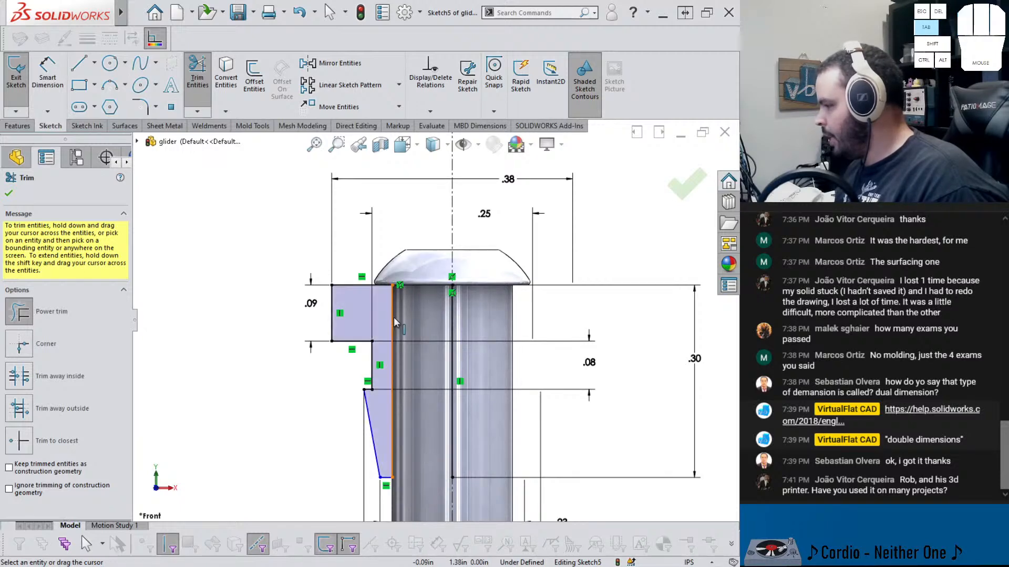
{"action": "key", "text": "Escape"}
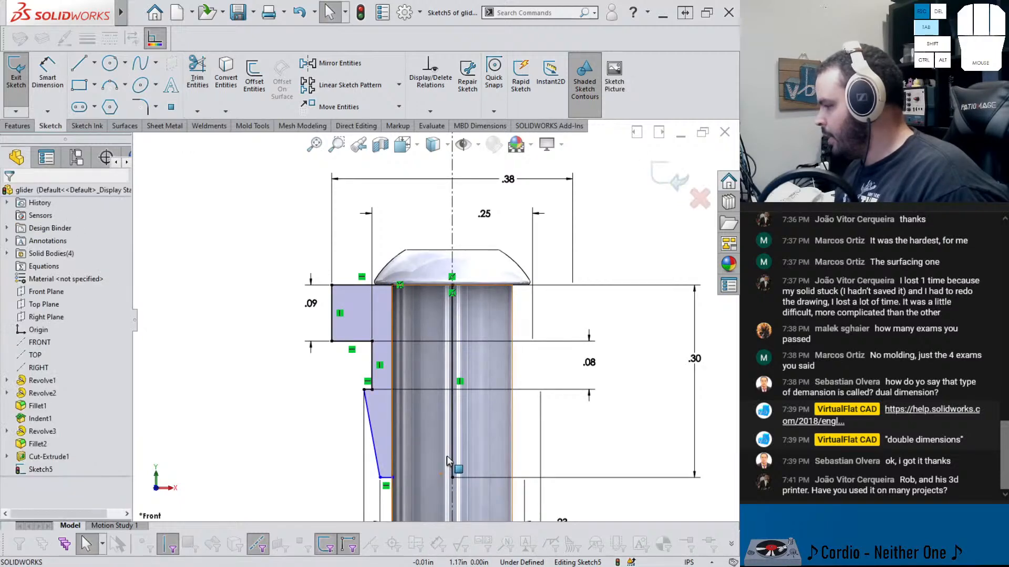
Delete the vertical construction line running through the rod's center
{"action": "left_click", "coordinate": [453, 458]}
{"action": "key", "text": "Delete"}
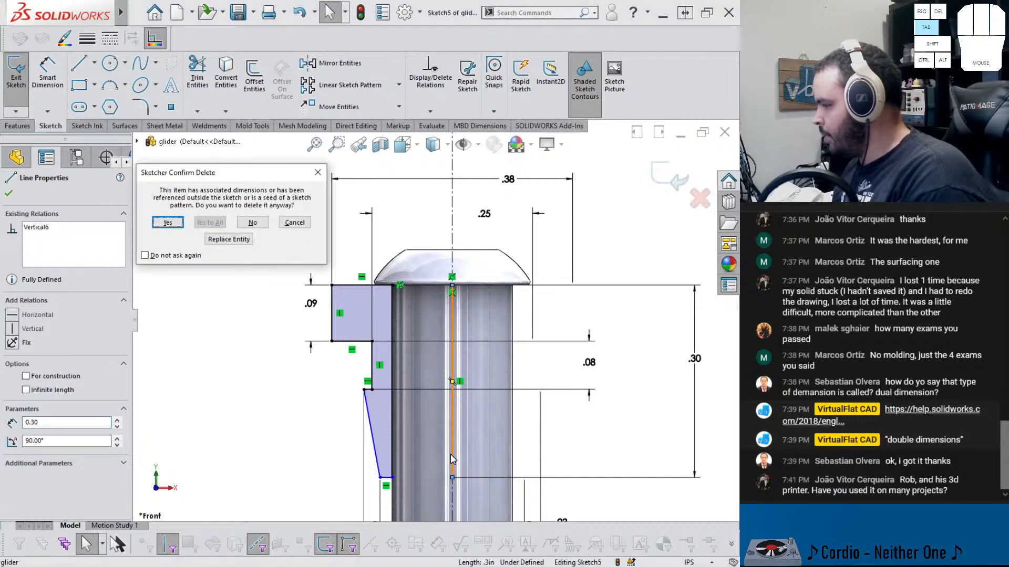
{"action": "left_click", "coordinate": [167, 222]}
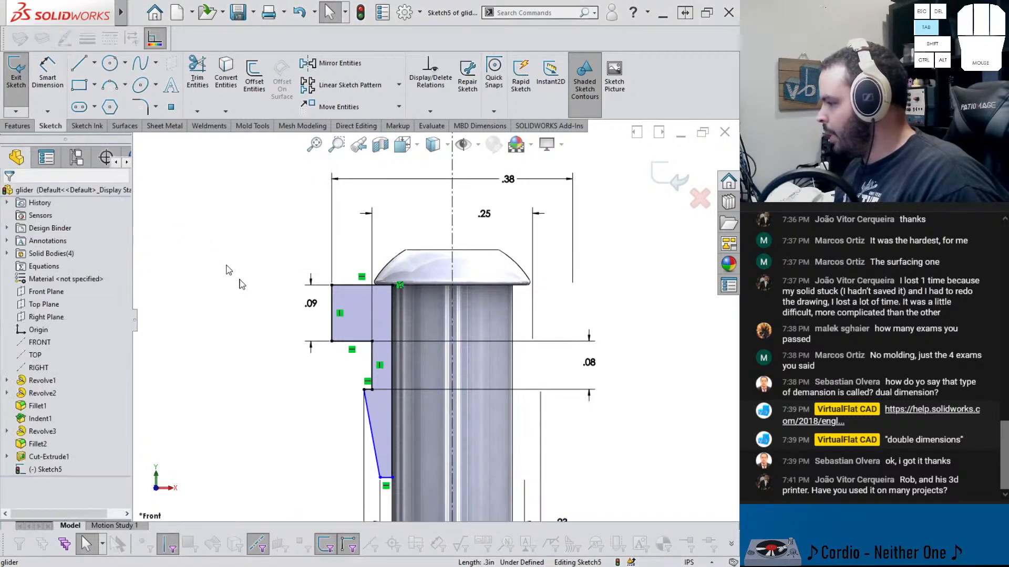
{"action": "right_click_drag", "start_coordinate": [305, 467], "coordinate": [300, 409]}
{"action": "key", "text": "Escape"}
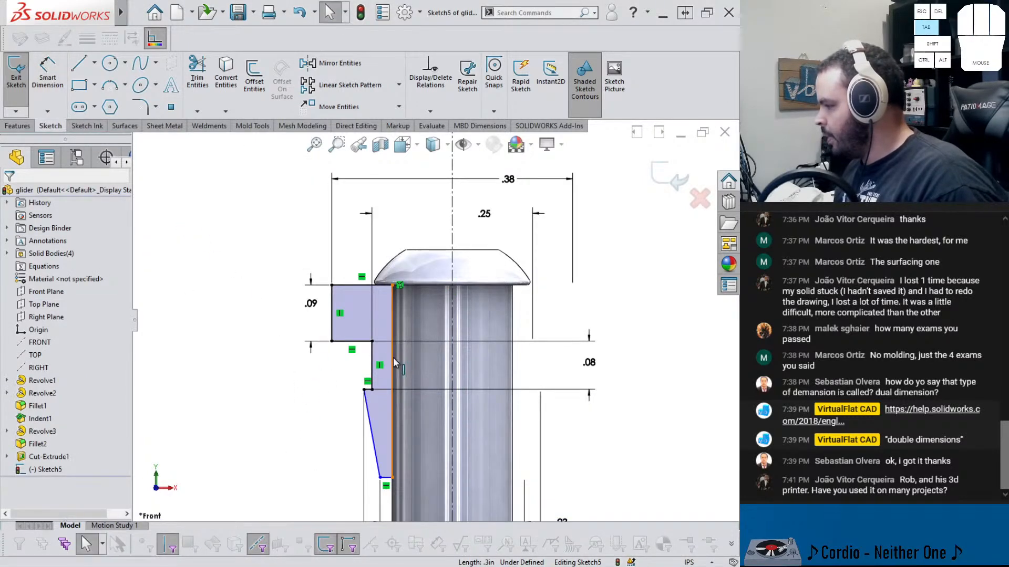
Dimension the vertical height of the profile's lower stepped section at 0.30 in
{"action": "left_click", "coordinate": [392, 358]}
{"action": "left_click", "coordinate": [264, 379]}
{"action": "right_click_drag", "start_coordinate": [265, 380], "coordinate": [292, 353]}
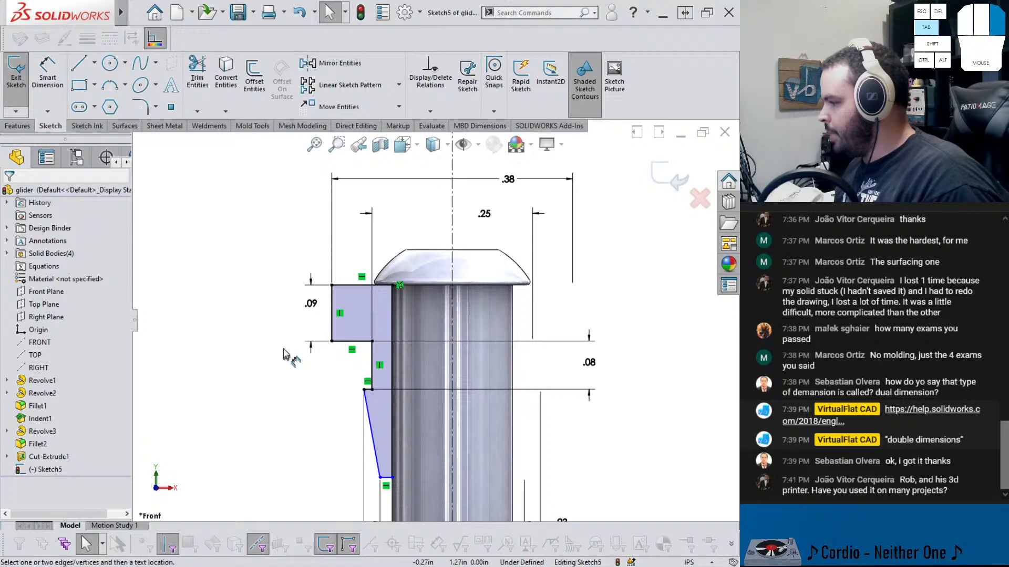
{"action": "left_click", "coordinate": [392, 368]}
{"action": "left_click", "coordinate": [428, 374]}
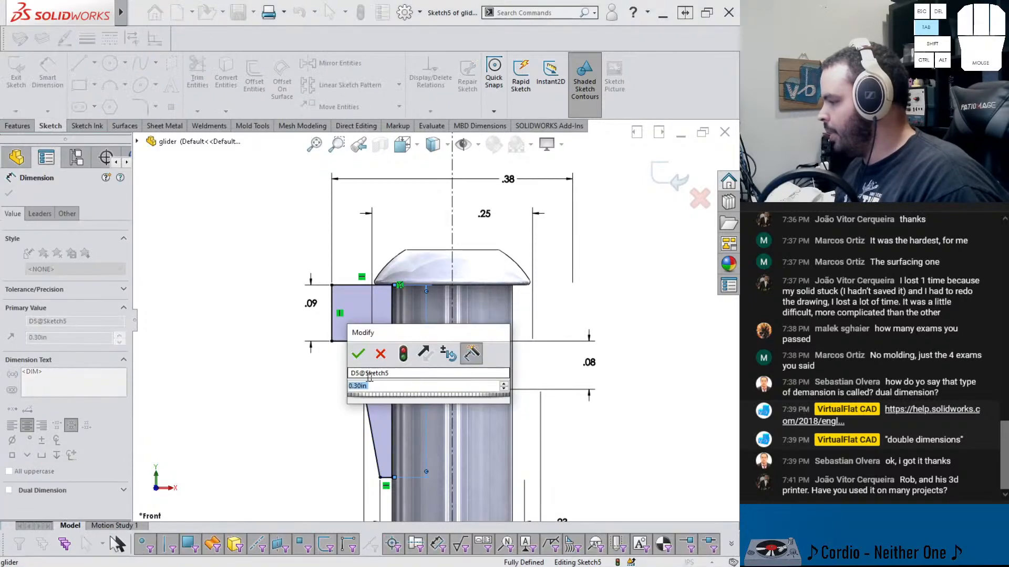
{"action": "key", "text": "Return"}
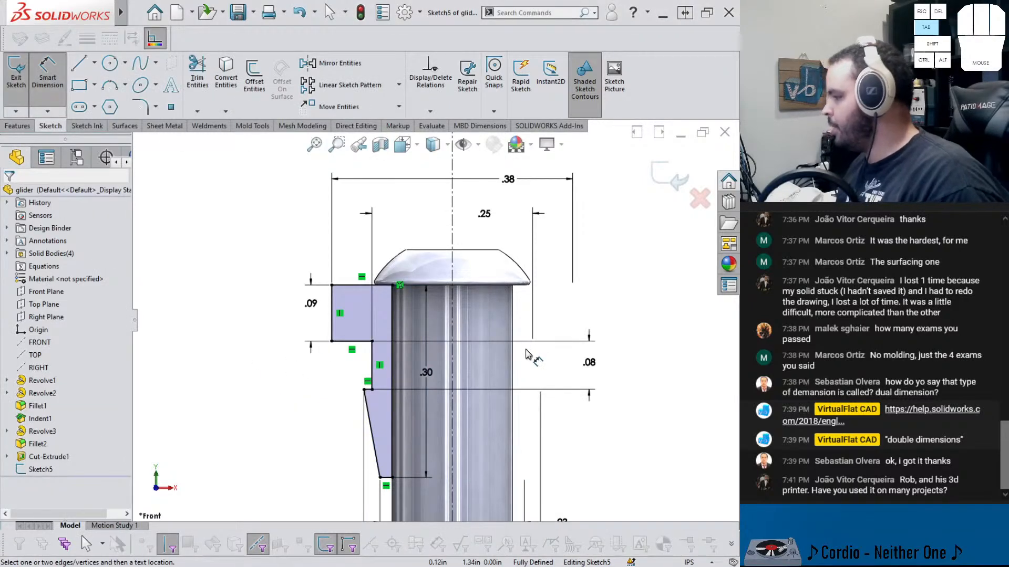
Exit the sketch and revolve it 360 degrees around the rod's axis line into a new end-cap body
{"action": "scroll", "coordinate": [435, 322], "scroll_direction": "up", "scroll_amount": 4}
{"action": "left_click", "coordinate": [666, 174]}
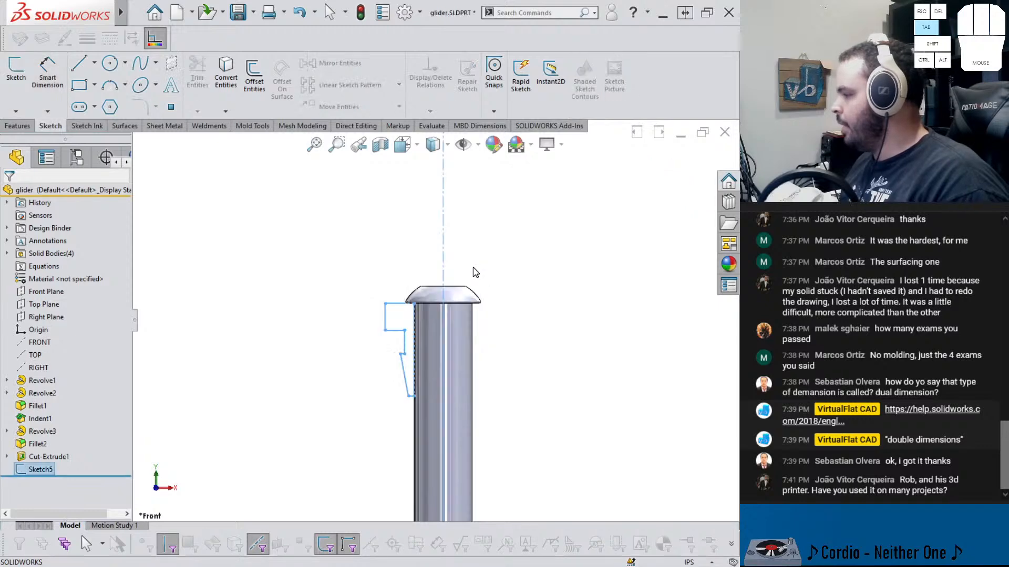
{"action": "left_click", "coordinate": [16, 127]}
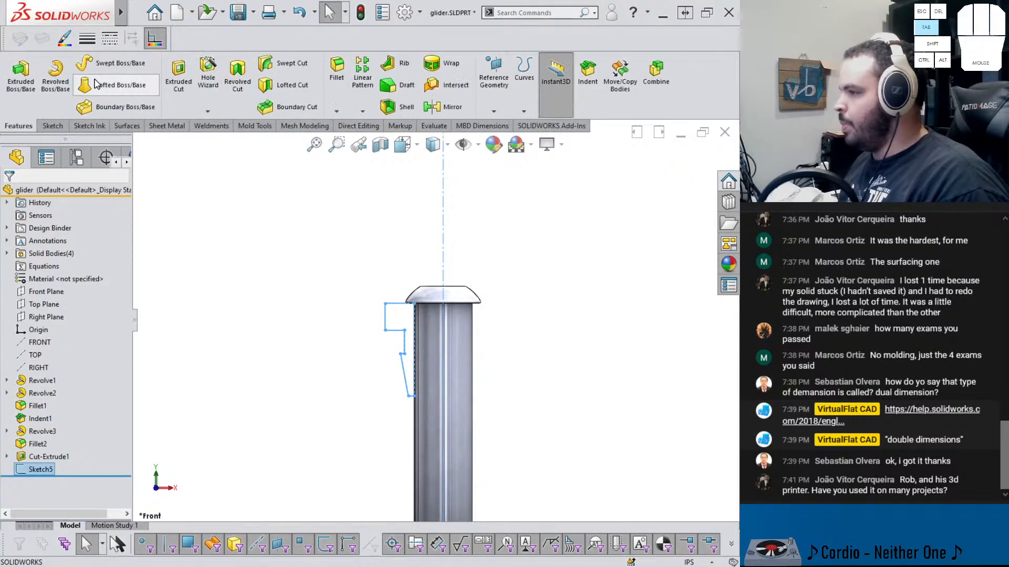
{"action": "left_click", "coordinate": [62, 76]}
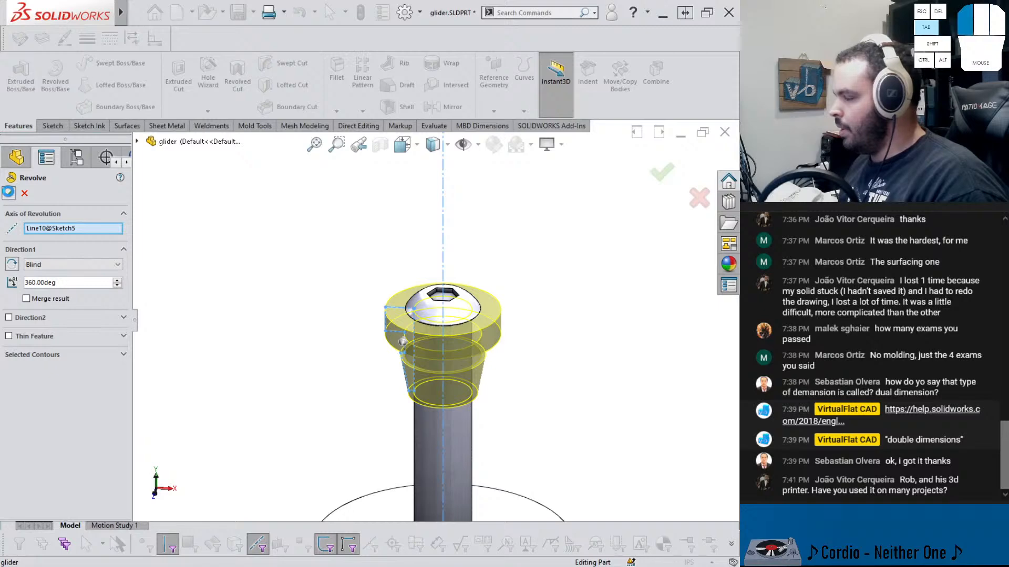
{"action": "left_click", "coordinate": [9, 193]}
{"action": "scroll", "coordinate": [392, 321], "scroll_direction": "up", "scroll_amount": 4}
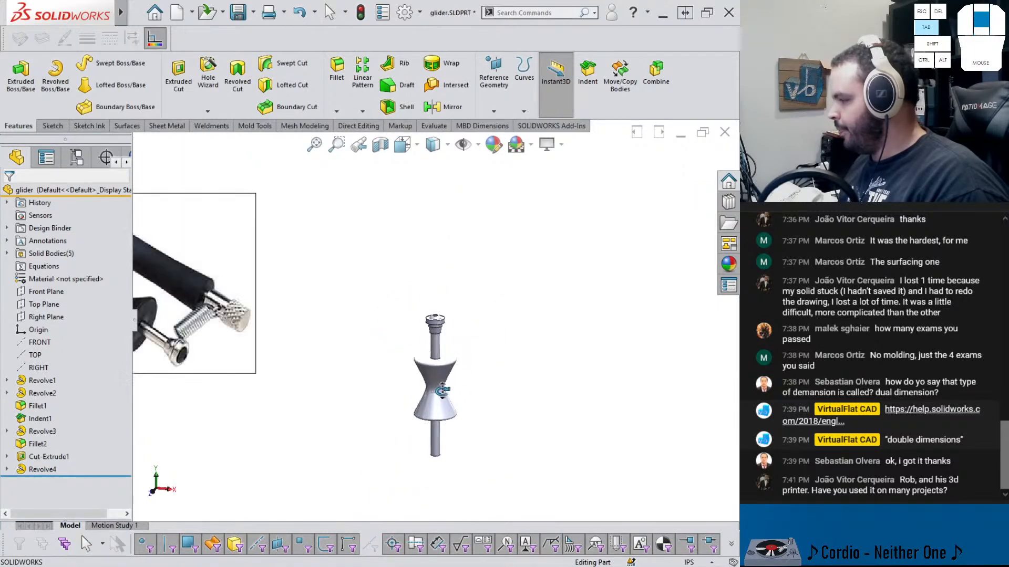
Save the part
{"action": "scroll", "coordinate": [435, 323], "scroll_direction": "down", "scroll_amount": 4}
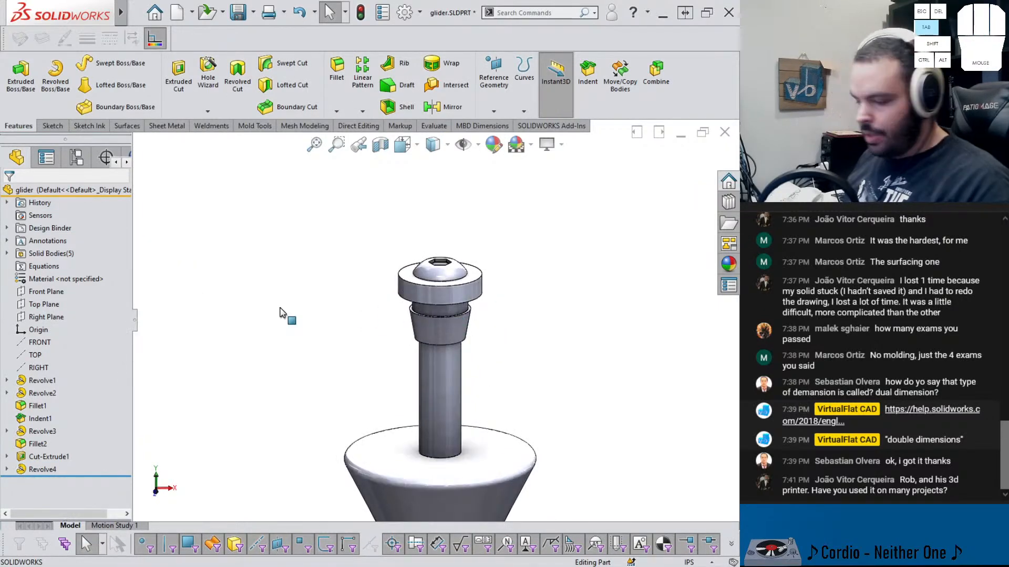
{"action": "key", "text": "ctrl+s"}
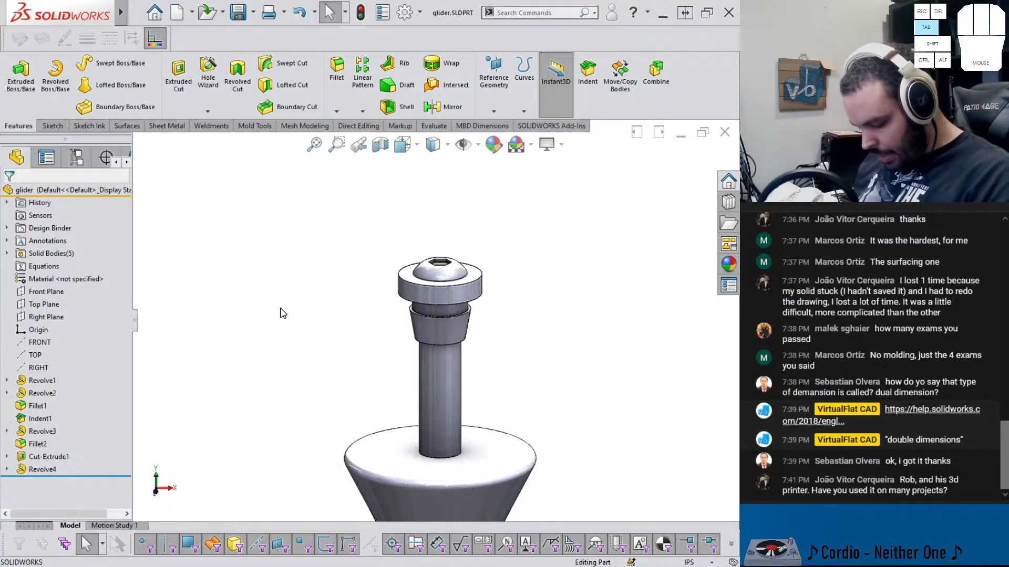
Compare the model against the reference photo of the capo by zooming in and out
{"action": "scroll", "coordinate": [372, 323], "scroll_direction": "up", "scroll_amount": 4}
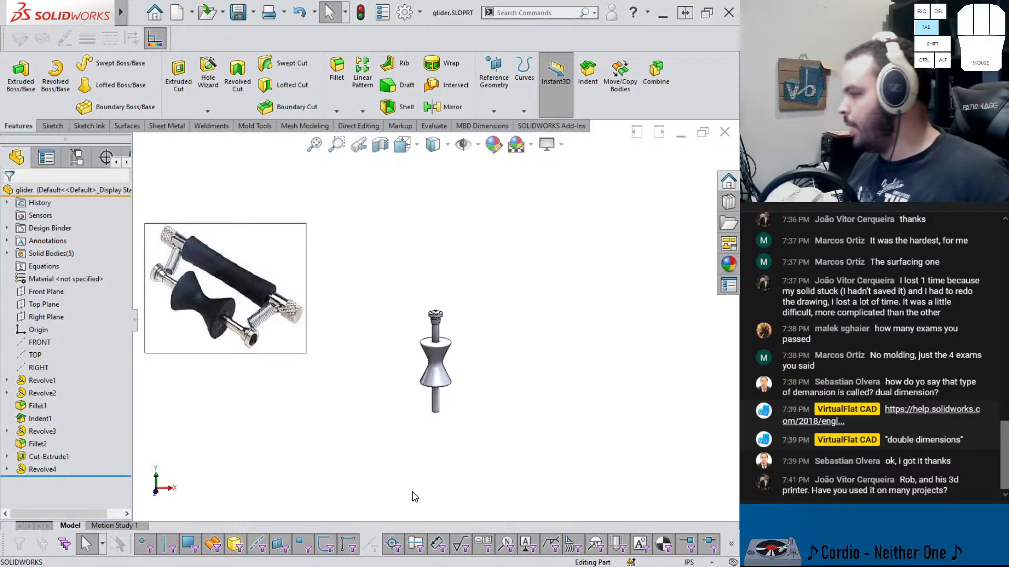
{"action": "scroll", "coordinate": [293, 331], "scroll_direction": "down", "scroll_amount": 5}
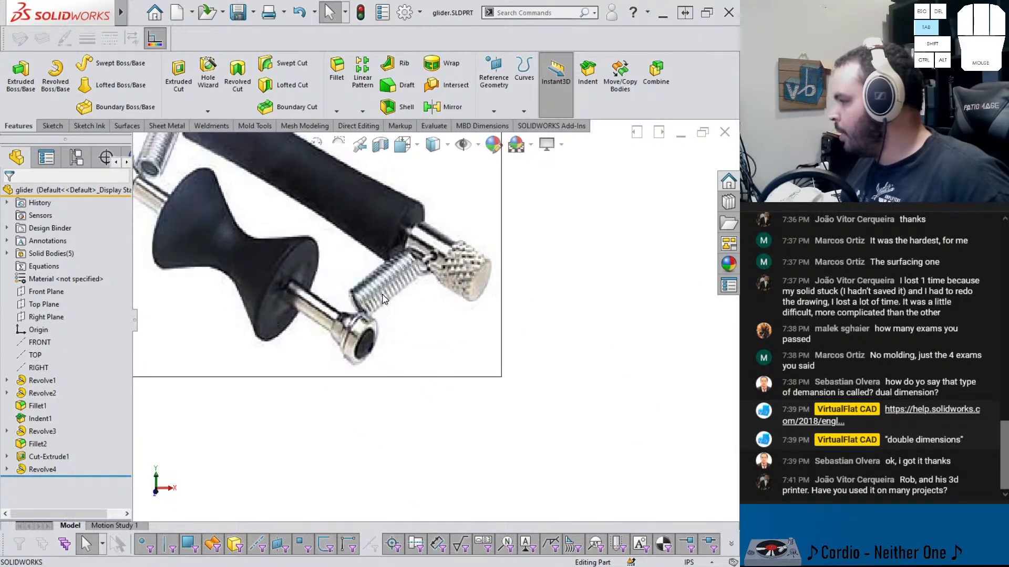
{"action": "scroll", "coordinate": [395, 279], "scroll_direction": "up", "scroll_amount": 6}
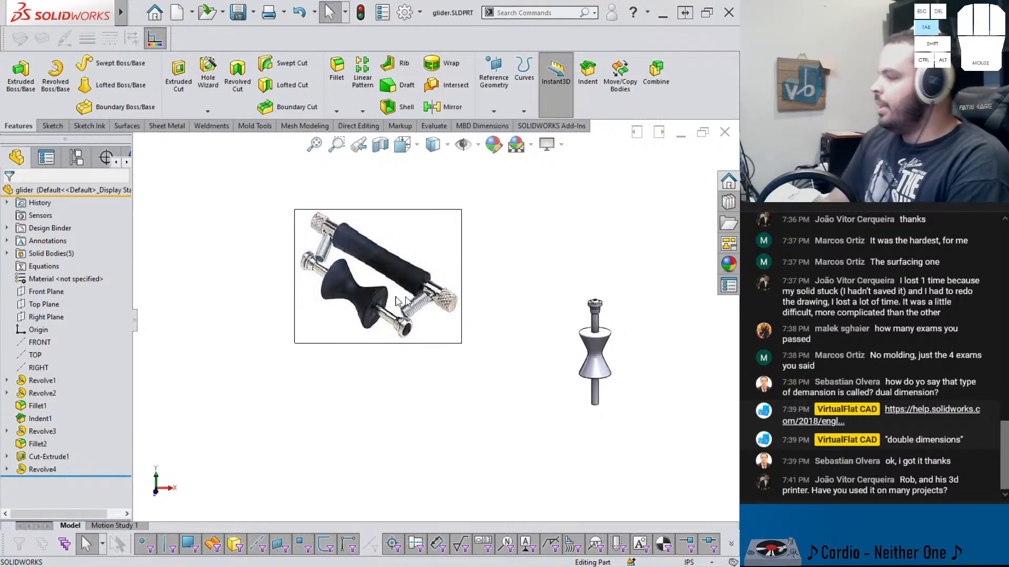
{"action": "scroll", "coordinate": [371, 251], "scroll_direction": "down", "scroll_amount": 5}
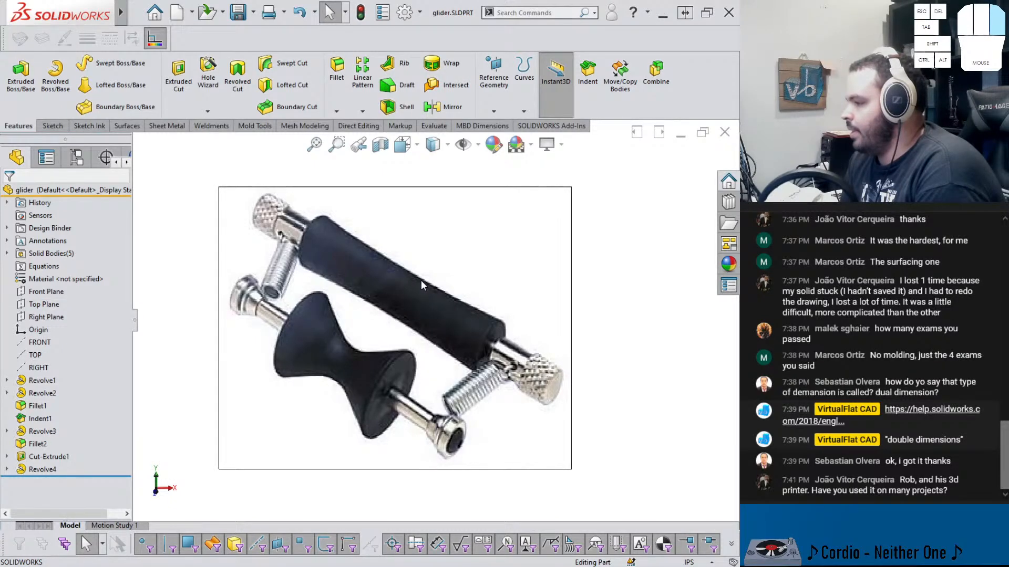
{"action": "scroll", "coordinate": [421, 279], "scroll_direction": "up", "scroll_amount": 5}
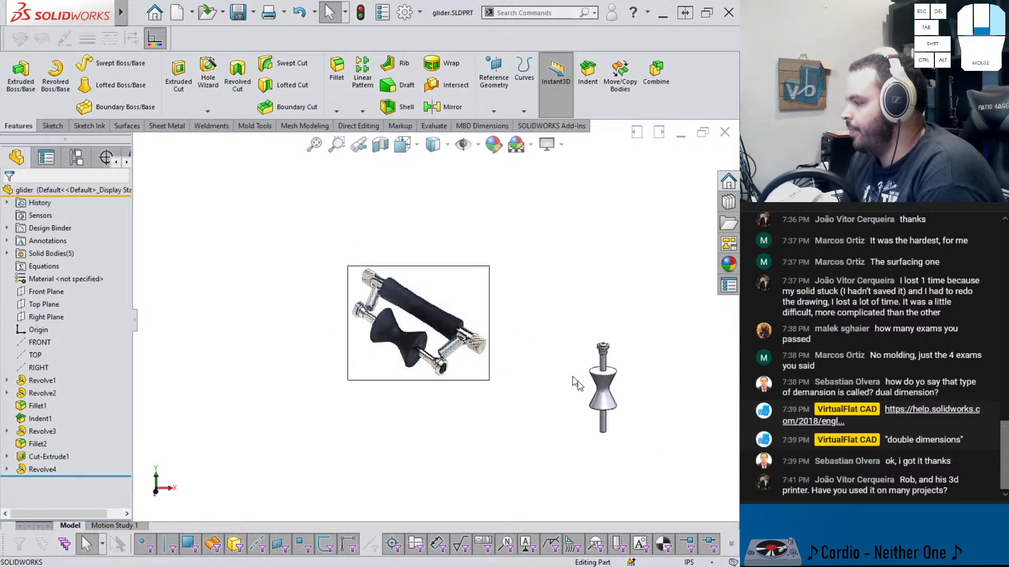
{"action": "scroll", "coordinate": [599, 352], "scroll_direction": "down", "scroll_amount": 3}
{"action": "scroll", "coordinate": [499, 408], "scroll_direction": "up", "scroll_amount": 2}
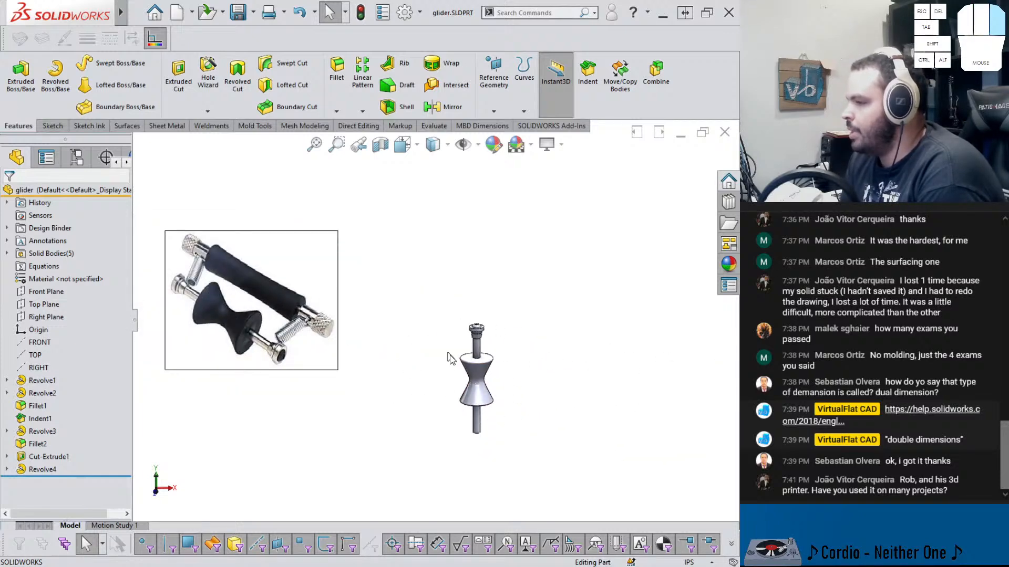
Temporarily rename the part document to glider_back
{"action": "left_click", "coordinate": [46, 192]}
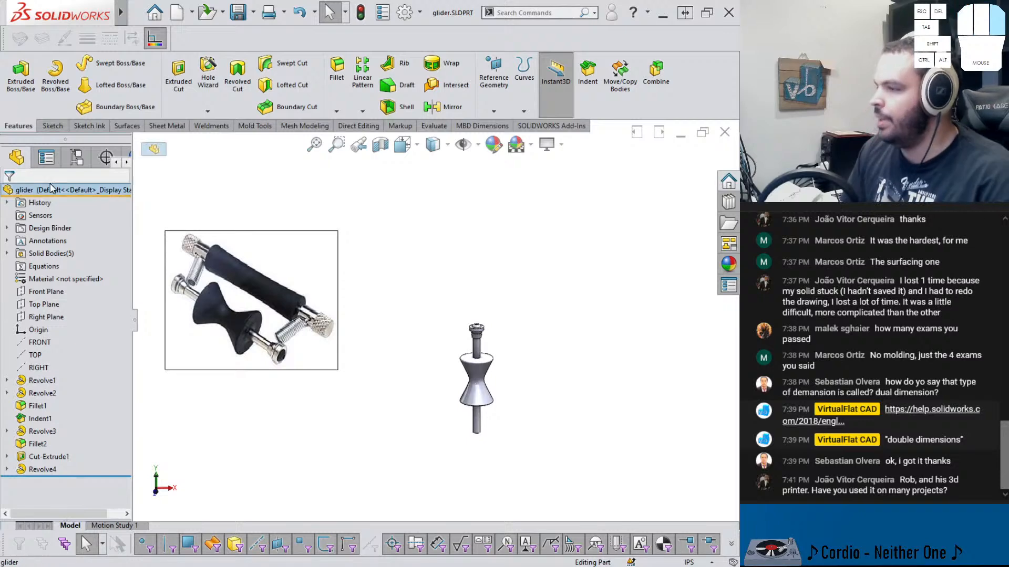
{"action": "key", "text": "F2"}
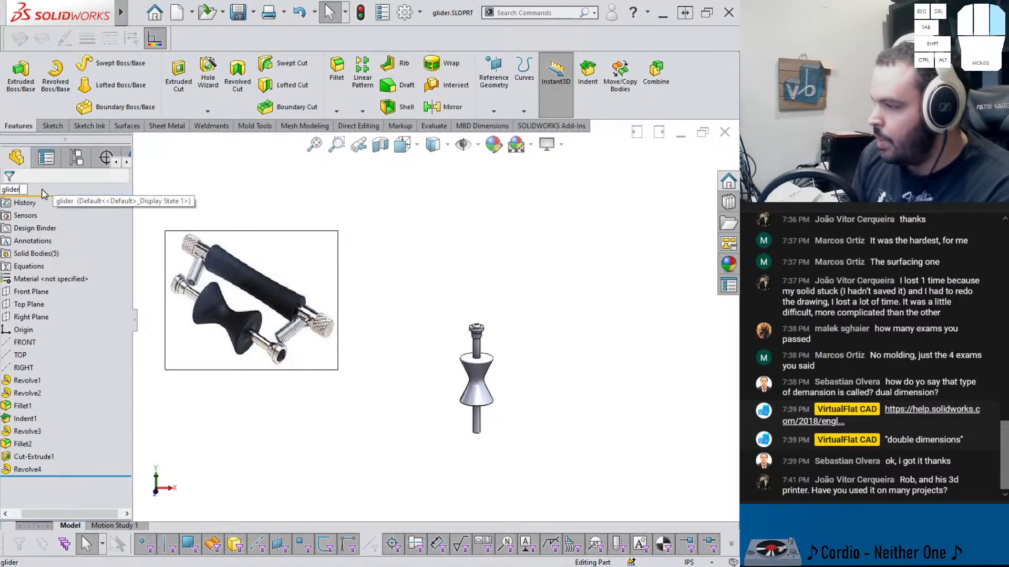
{"action": "type", "text": "_back"}
{"action": "key", "text": "Return"}
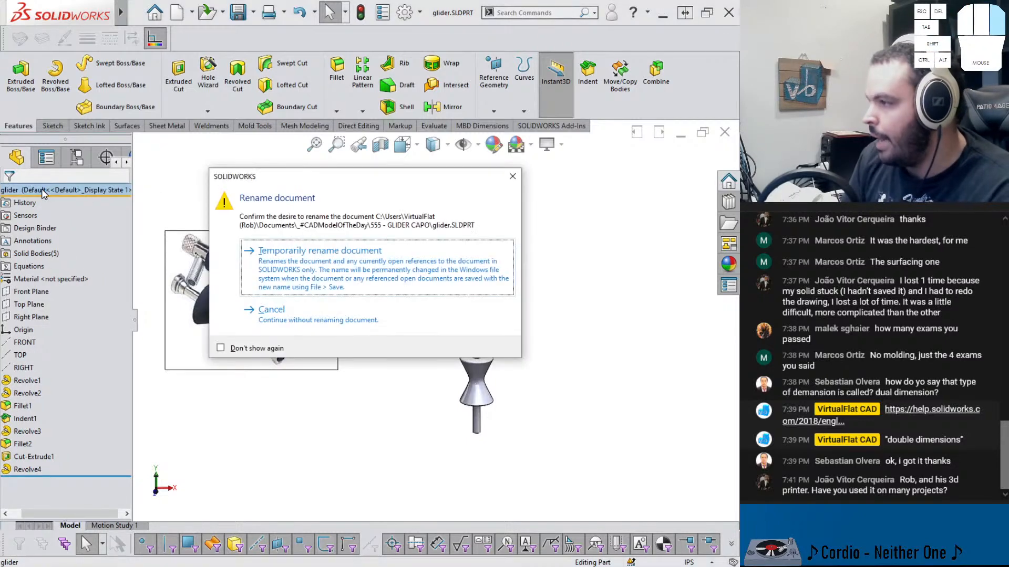
{"action": "key", "text": "Return"}
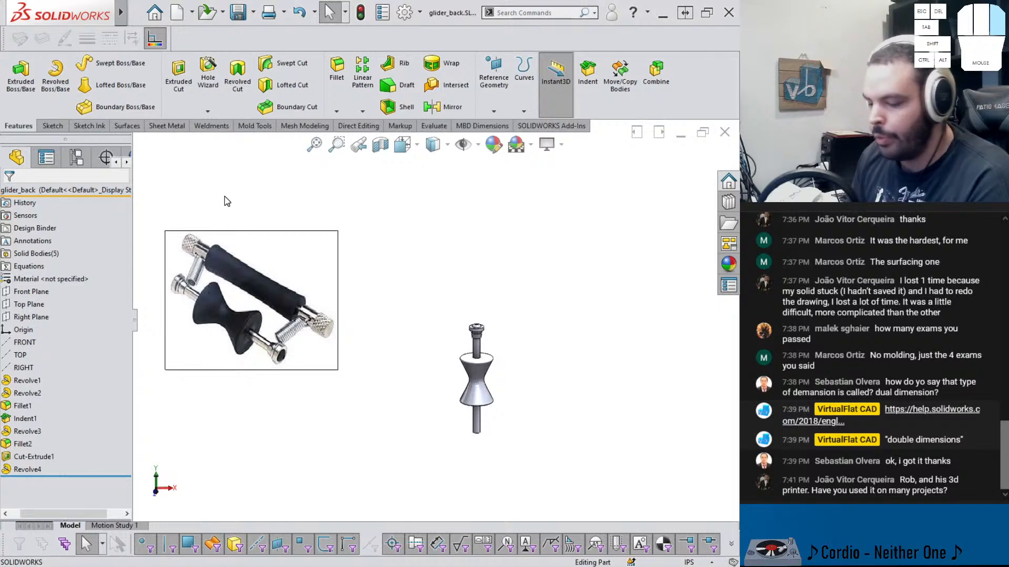
Widen the feature tree panel and move the reference photo aside from the model
{"action": "left_click", "coordinate": [413, 252]}
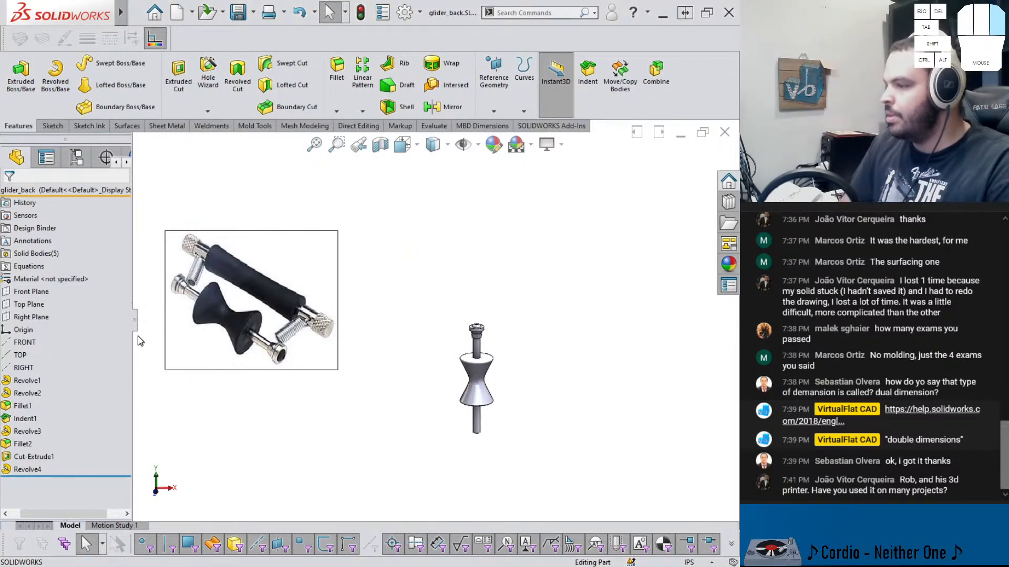
{"action": "left_click_drag", "start_coordinate": [134, 339], "coordinate": [197, 329]}
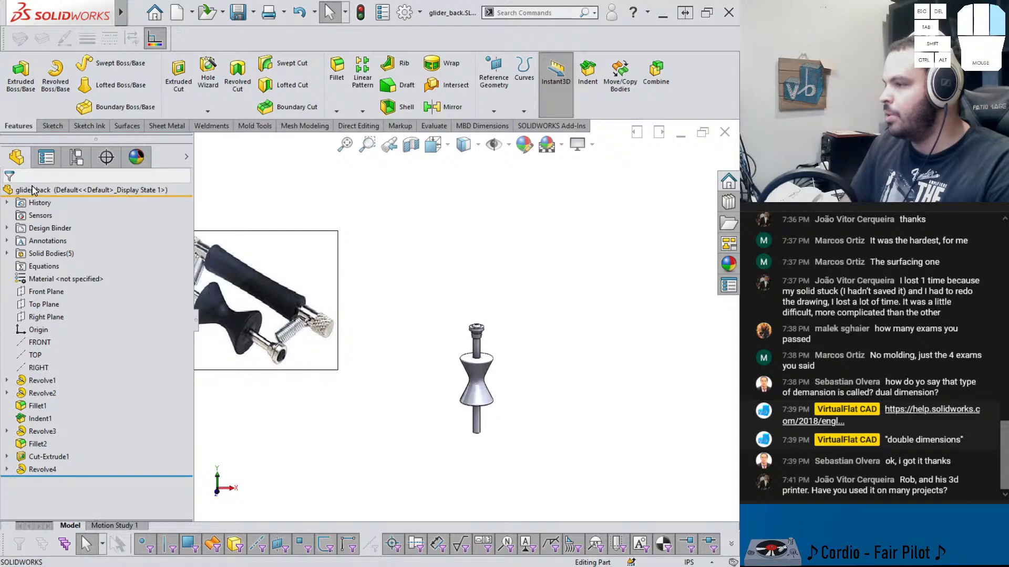
{"action": "left_click_drag", "start_coordinate": [306, 315], "coordinate": [372, 294]}
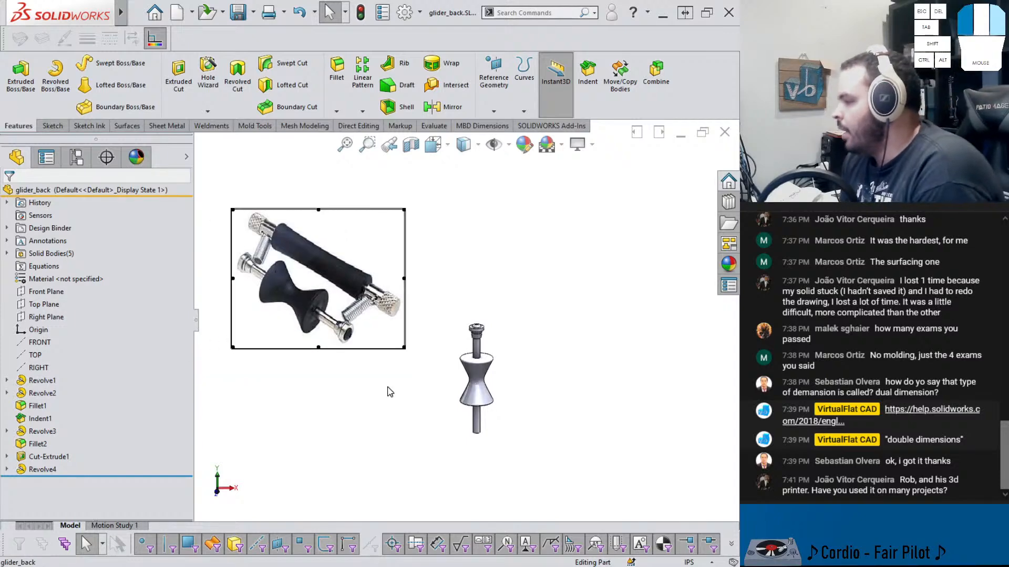
Mirror the rod's top end-cap bodies across the Top Plane to the opposite end
{"action": "left_click", "coordinate": [40, 307]}
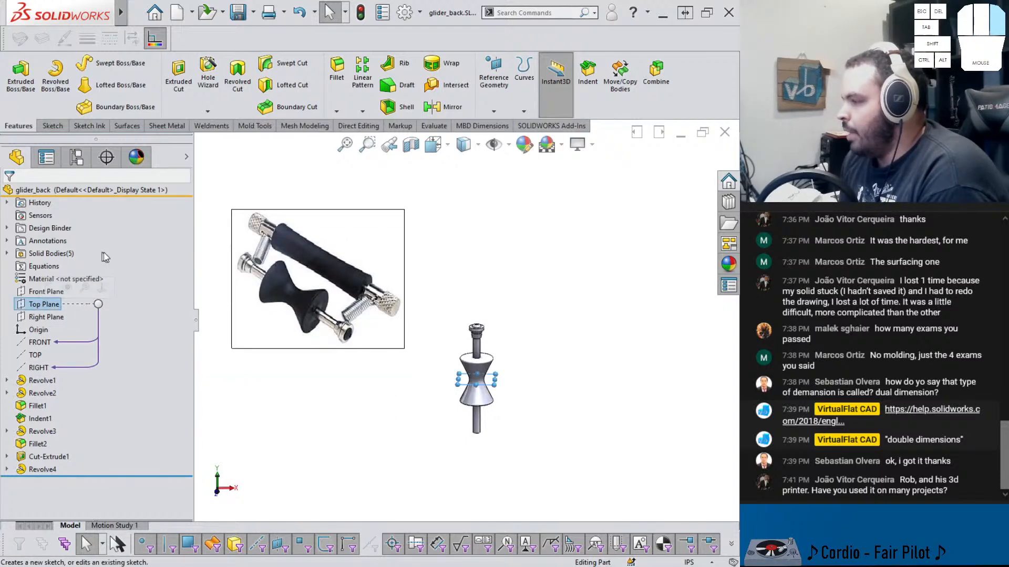
{"action": "left_click", "coordinate": [439, 107]}
{"action": "scroll", "coordinate": [504, 442], "scroll_direction": "down", "scroll_amount": 2}
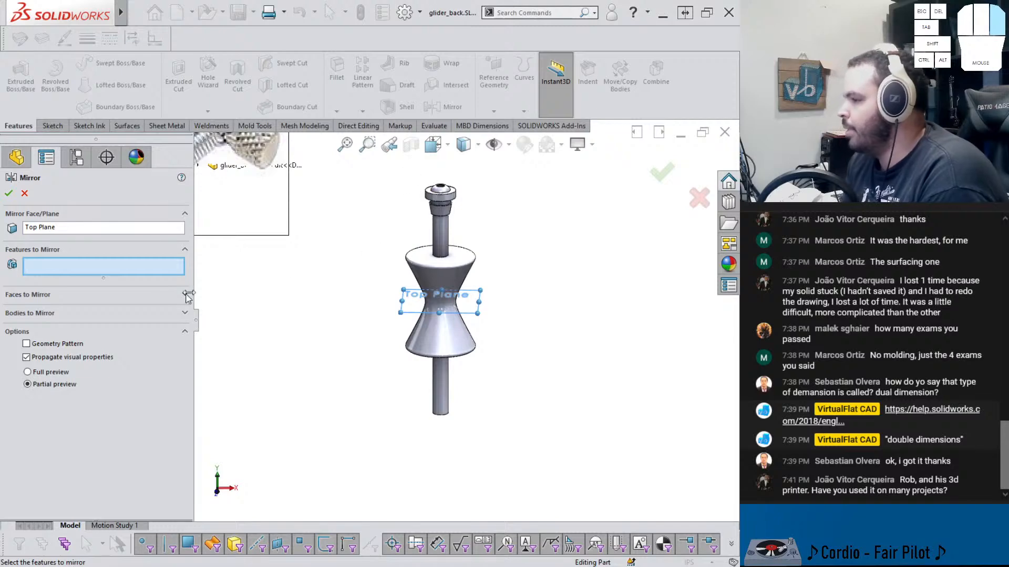
{"action": "left_click", "coordinate": [86, 305]}
{"action": "scroll", "coordinate": [504, 220], "scroll_direction": "down", "scroll_amount": 3}
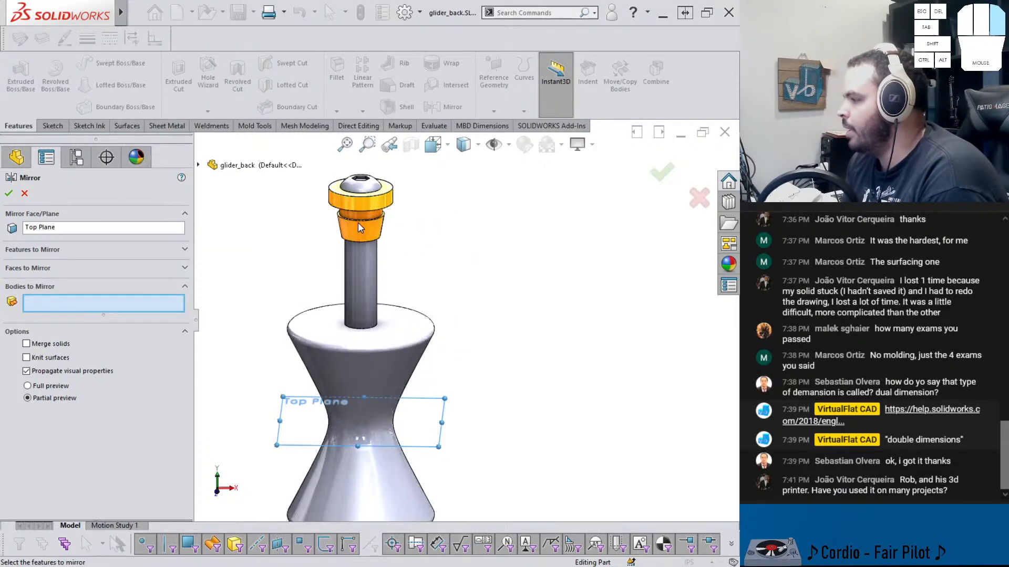
{"action": "left_click", "coordinate": [366, 194]}
{"action": "left_click", "coordinate": [366, 191]}
{"action": "right_click", "coordinate": [366, 192]}
{"action": "scroll", "coordinate": [383, 345], "scroll_direction": "up", "scroll_amount": 4}
{"action": "scroll", "coordinate": [441, 438], "scroll_direction": "down", "scroll_amount": 3}
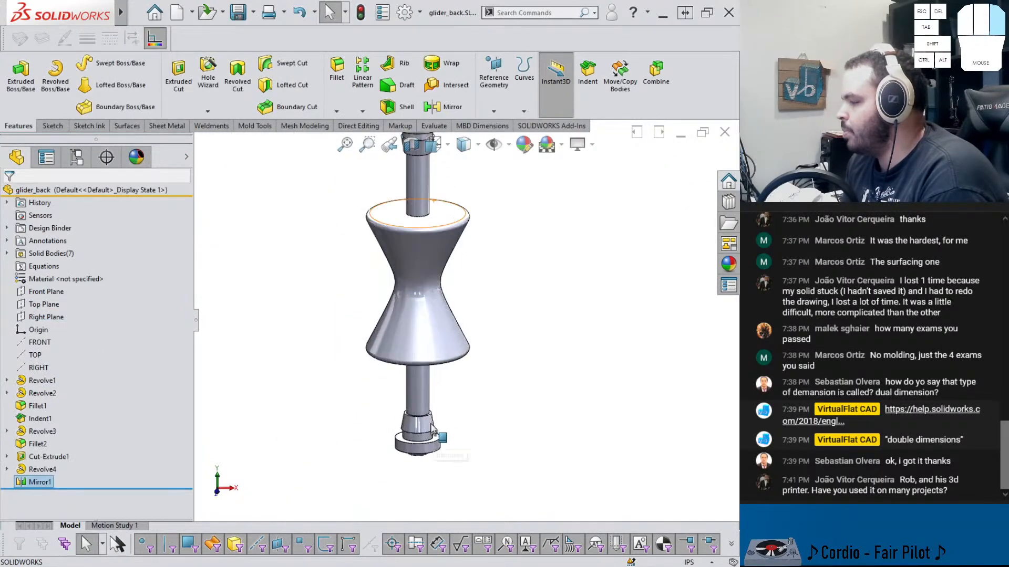
{"action": "left_click", "coordinate": [199, 323]}
{"action": "scroll", "coordinate": [351, 270], "scroll_direction": "up", "scroll_amount": 3}
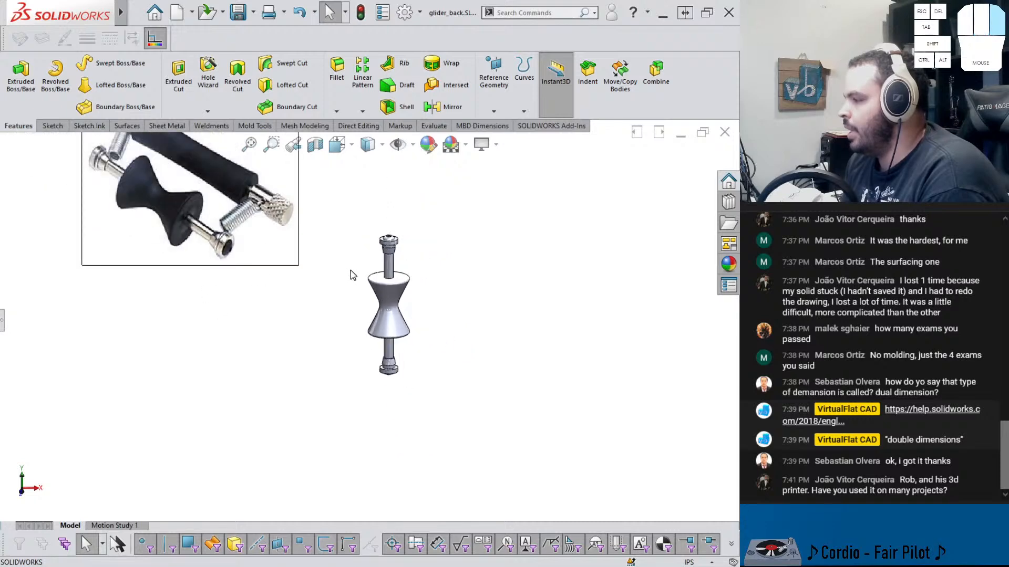
{"action": "left_click", "coordinate": [2, 326]}
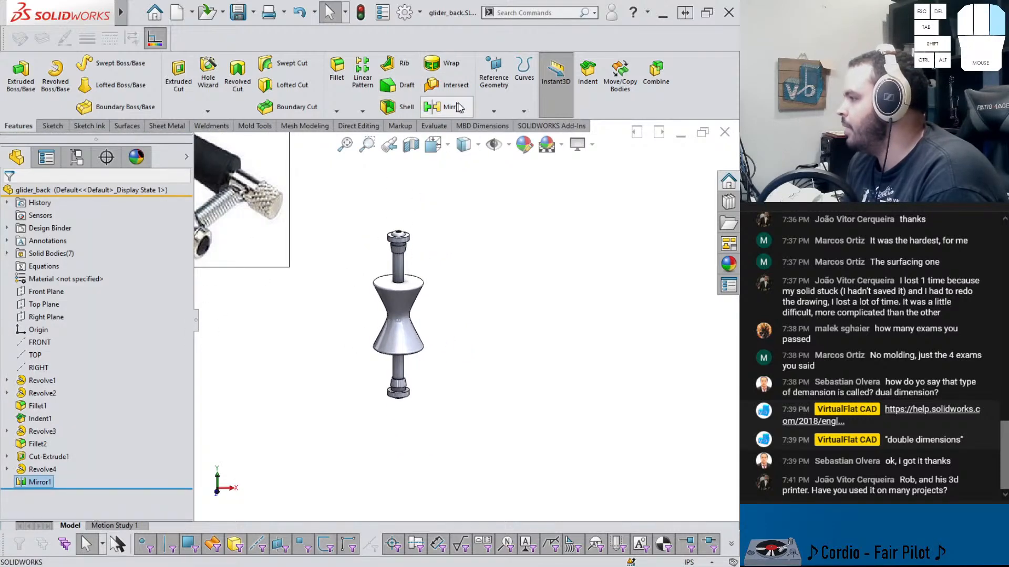
Try to indent both rod end caps into the rod using the Indent tool with Cut enabled
{"action": "left_click", "coordinate": [587, 73]}
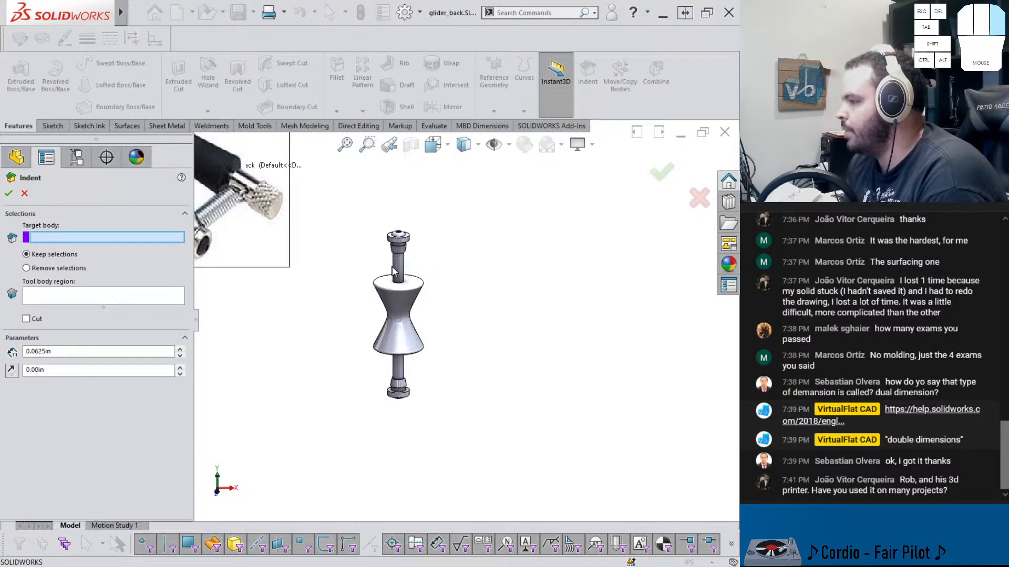
{"action": "left_click", "coordinate": [394, 261]}
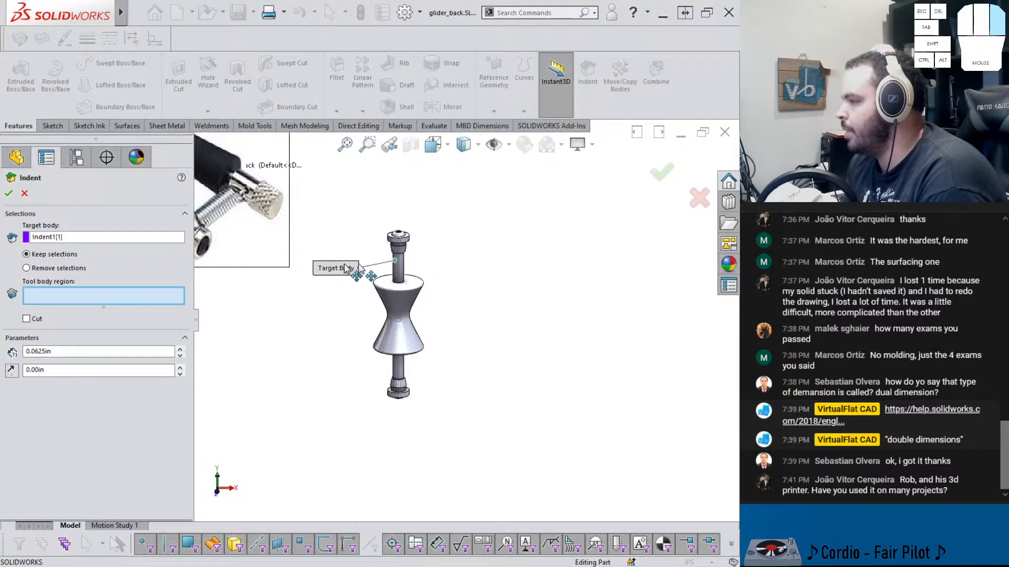
{"action": "left_click", "coordinate": [27, 319]}
{"action": "scroll", "coordinate": [367, 260], "scroll_direction": "down", "scroll_amount": 3}
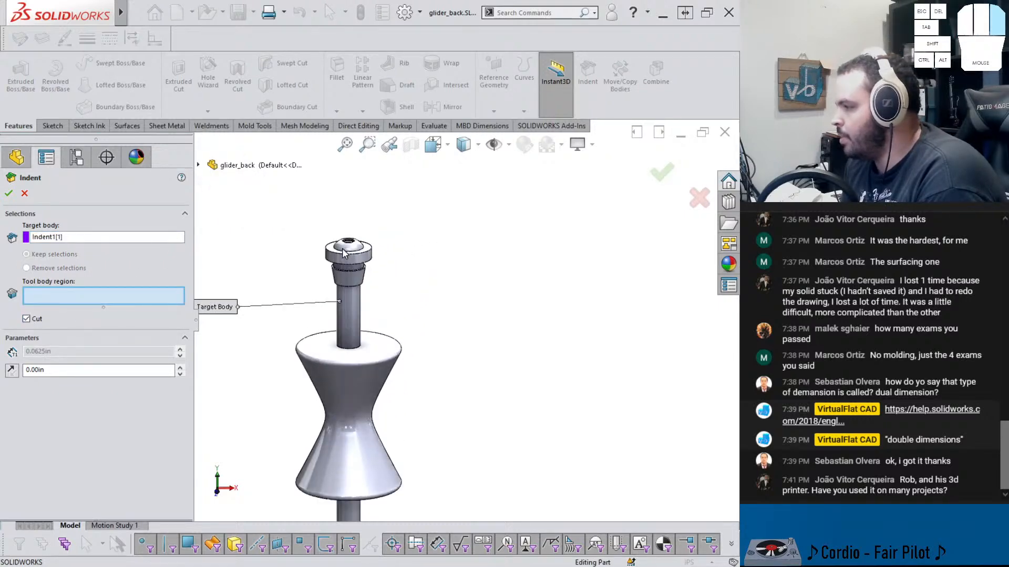
{"action": "scroll", "coordinate": [368, 259], "scroll_direction": "down", "scroll_amount": 2}
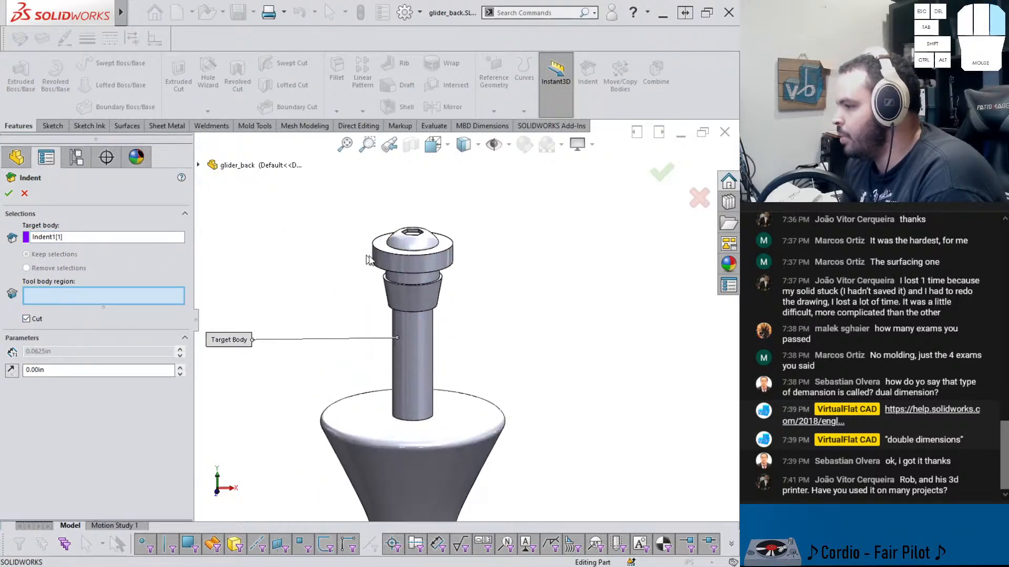
{"action": "left_click", "coordinate": [423, 243]}
{"action": "scroll", "coordinate": [455, 441], "scroll_direction": "up", "scroll_amount": 4}
{"action": "scroll", "coordinate": [465, 368], "scroll_direction": "down", "scroll_amount": 6}
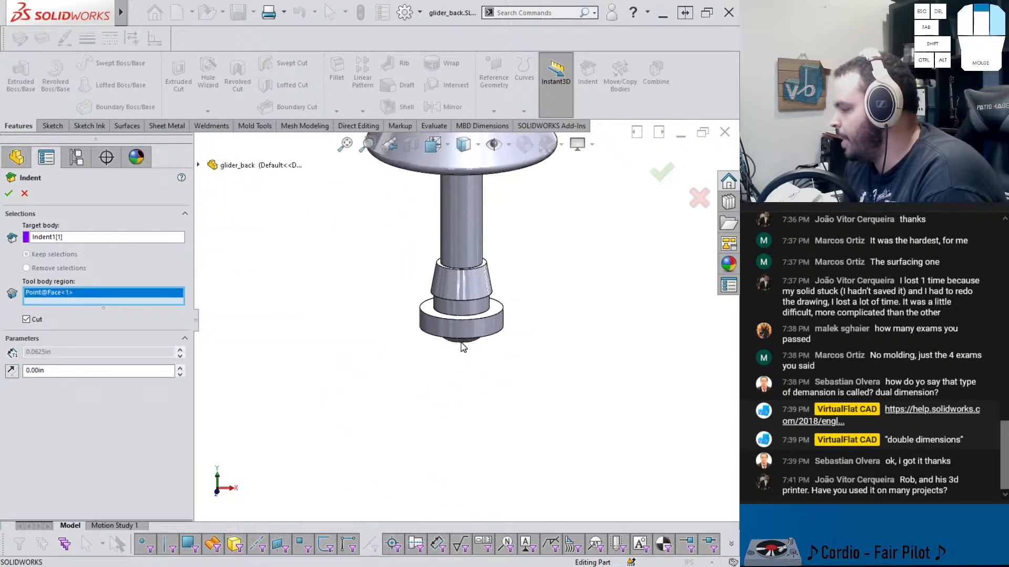
{"action": "left_click", "coordinate": [466, 353]}
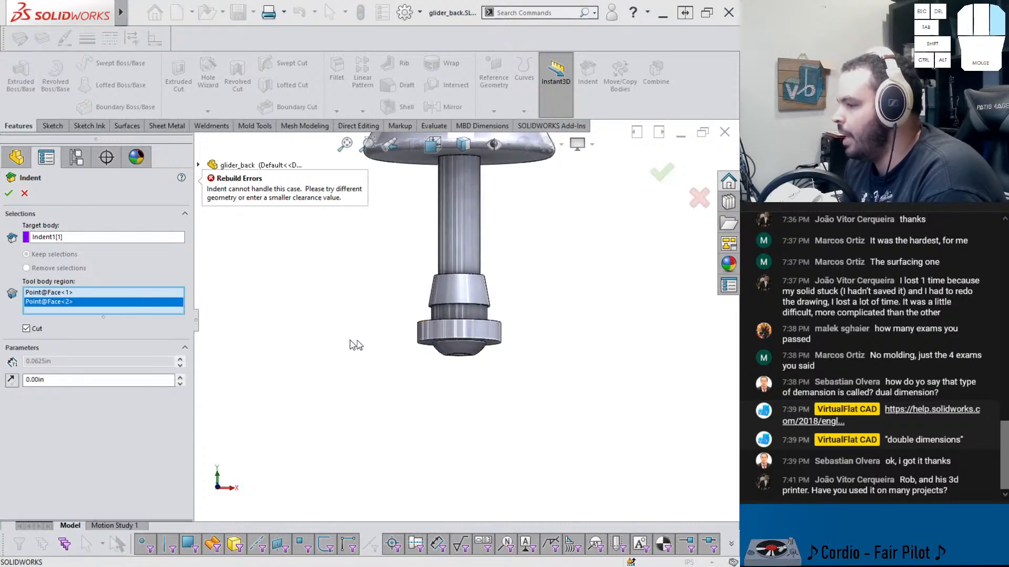
{"action": "left_click", "coordinate": [466, 352]}
{"action": "left_click", "coordinate": [465, 353]}
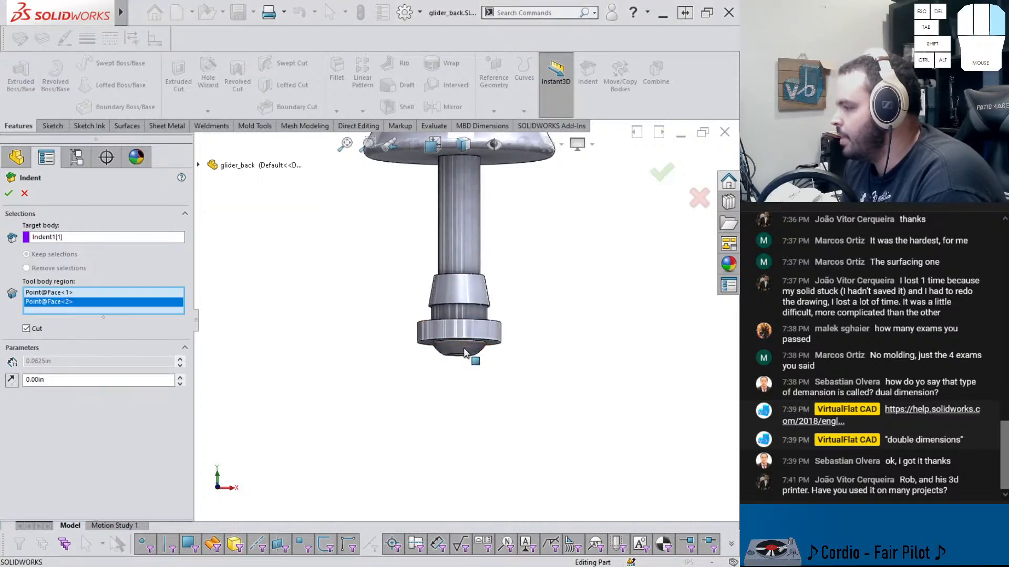
{"action": "left_click", "coordinate": [465, 352]}
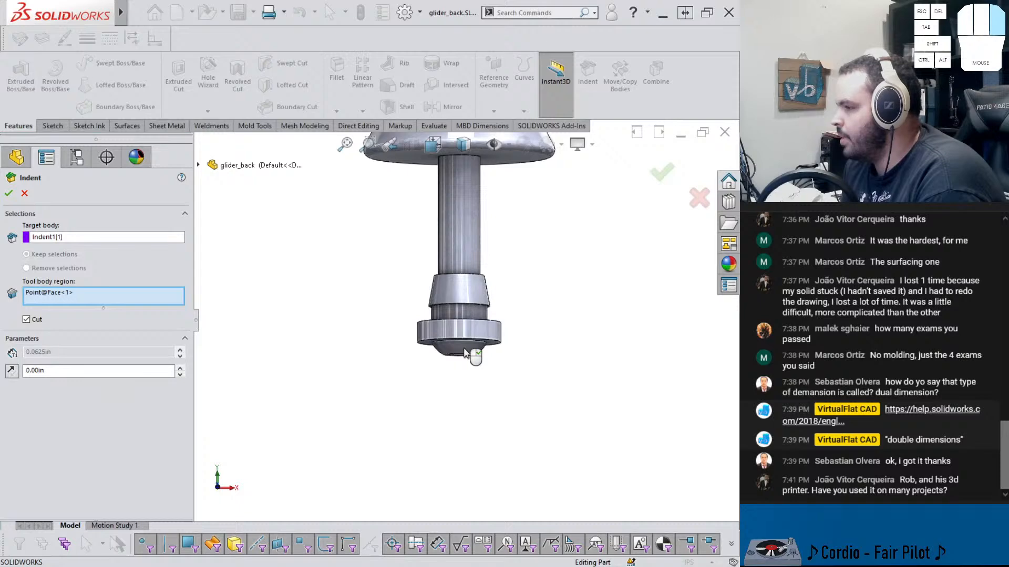
{"action": "left_click", "coordinate": [25, 194]}
Roll the feature tree back to just after Indent1
{"action": "scroll", "coordinate": [417, 269], "scroll_direction": "up", "scroll_amount": 4}
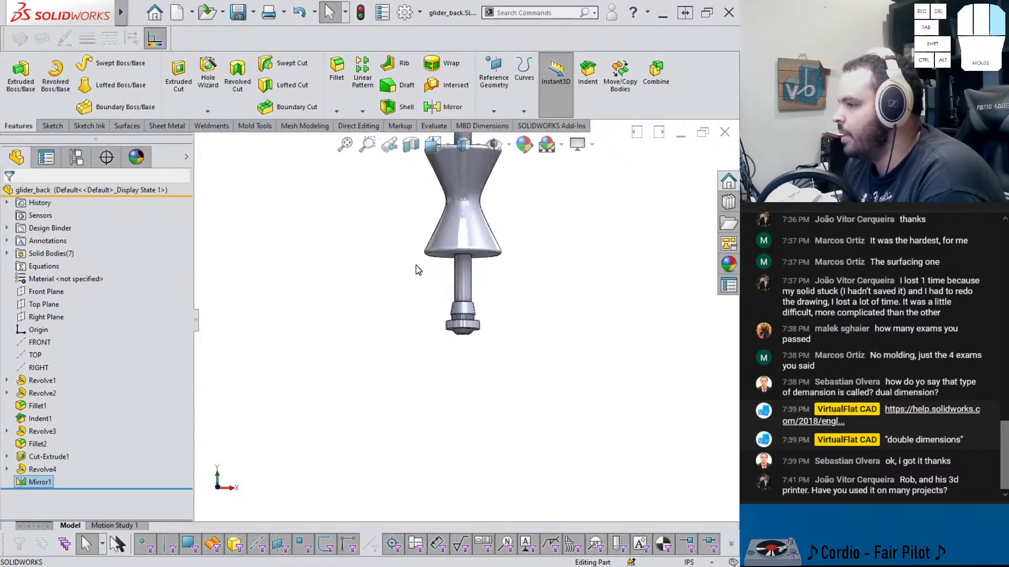
{"action": "scroll", "coordinate": [449, 304], "scroll_direction": "down", "scroll_amount": 3}
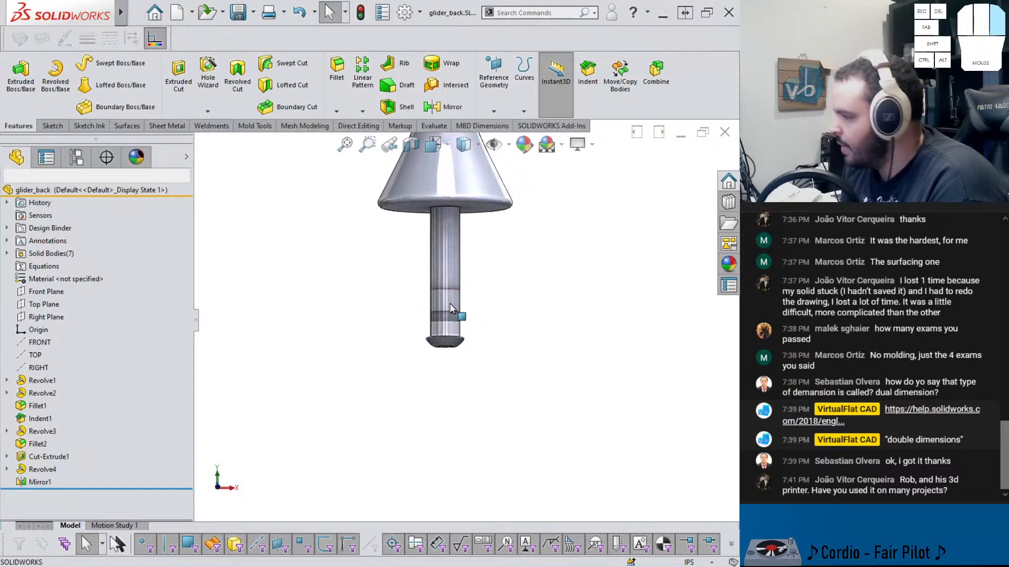
{"action": "middle_click_drag", "start_coordinate": [453, 280], "coordinate": [457, 218]}
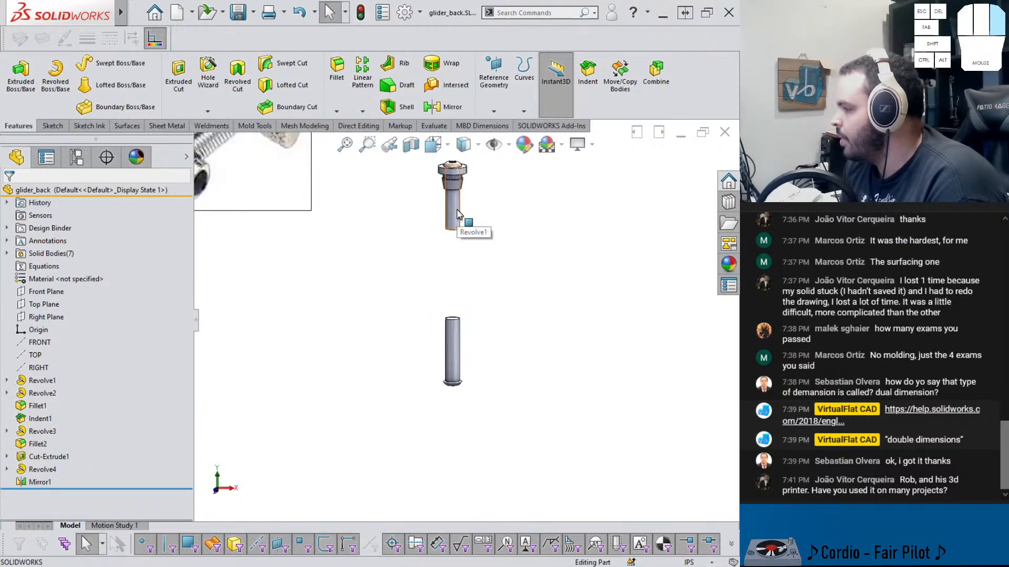
{"action": "scroll", "coordinate": [454, 204], "scroll_direction": "up", "scroll_amount": 2}
{"action": "scroll", "coordinate": [458, 207], "scroll_direction": "down", "scroll_amount": 3}
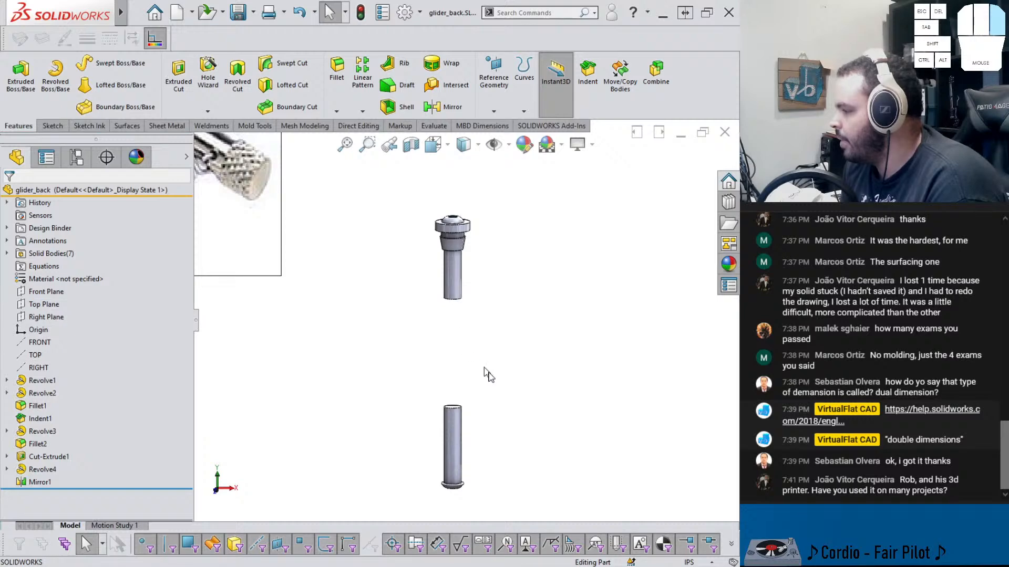
{"action": "scroll", "coordinate": [487, 374], "scroll_direction": "down", "scroll_amount": 2}
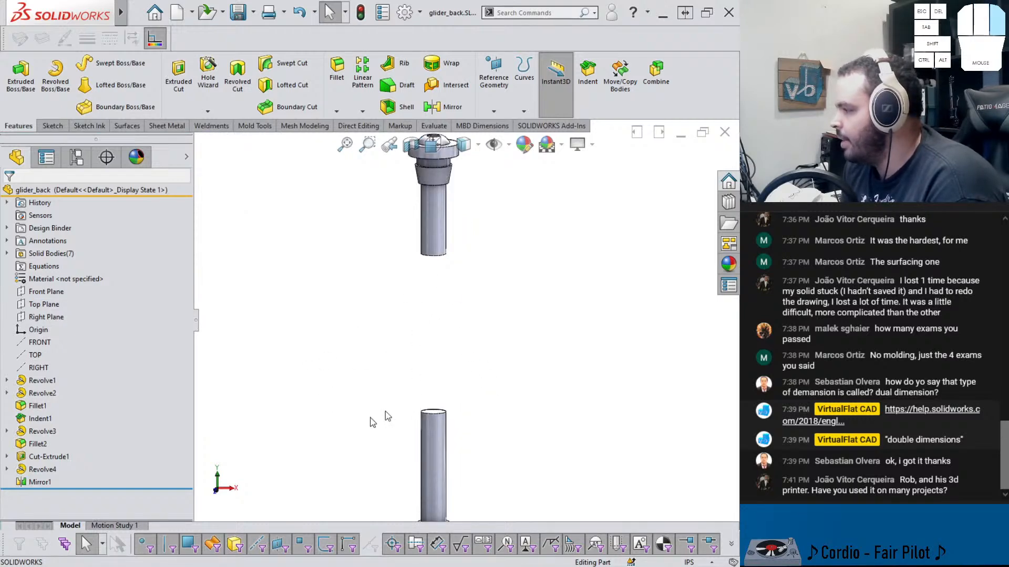
{"action": "left_click", "coordinate": [116, 486]}
{"action": "left_click_drag", "start_coordinate": [116, 485], "coordinate": [117, 420]}
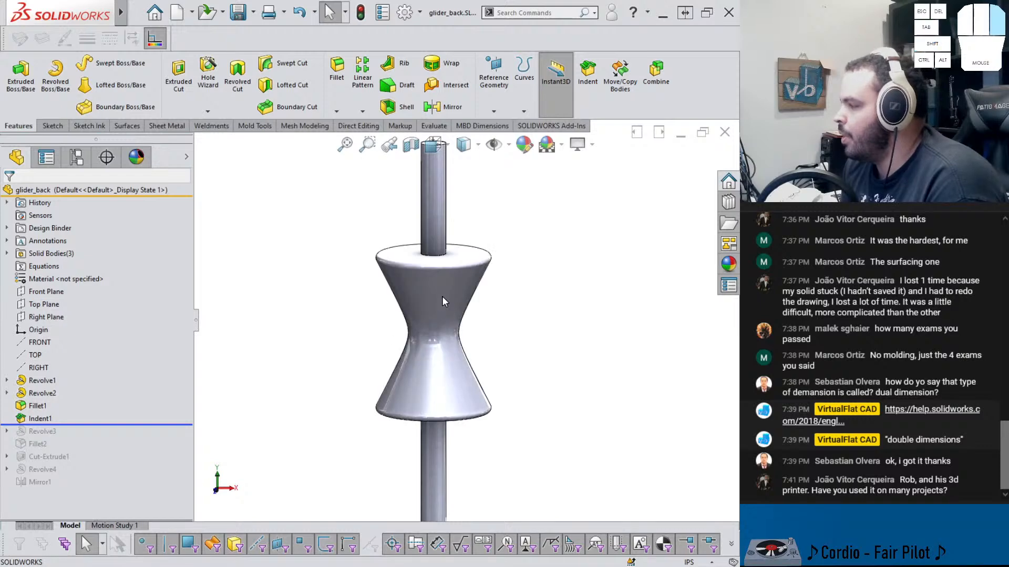
Edit Indent1 so the flared spool body is the target and the rod is the tool body region
{"action": "left_click", "coordinate": [41, 419]}
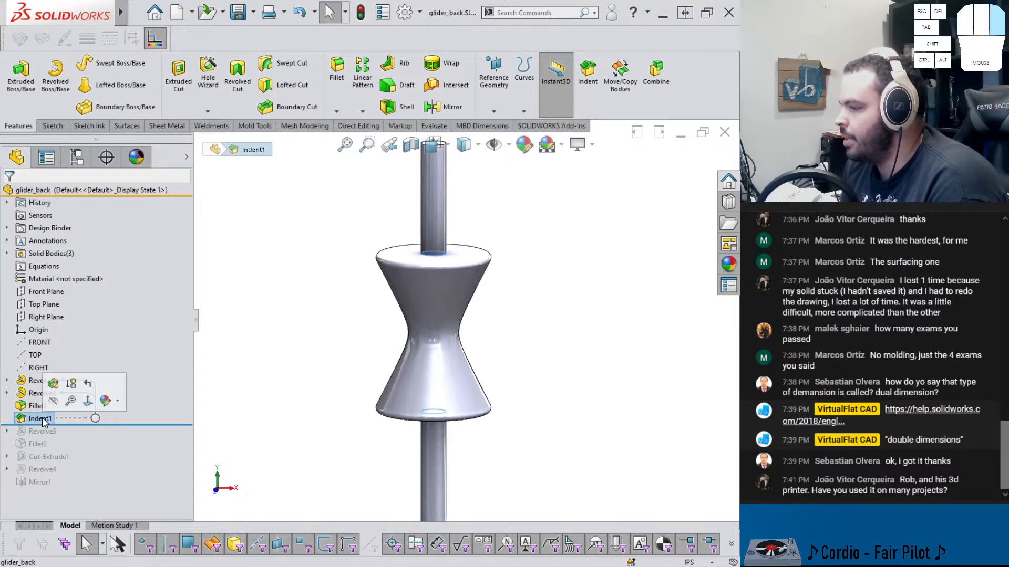
{"action": "left_click", "coordinate": [50, 382]}
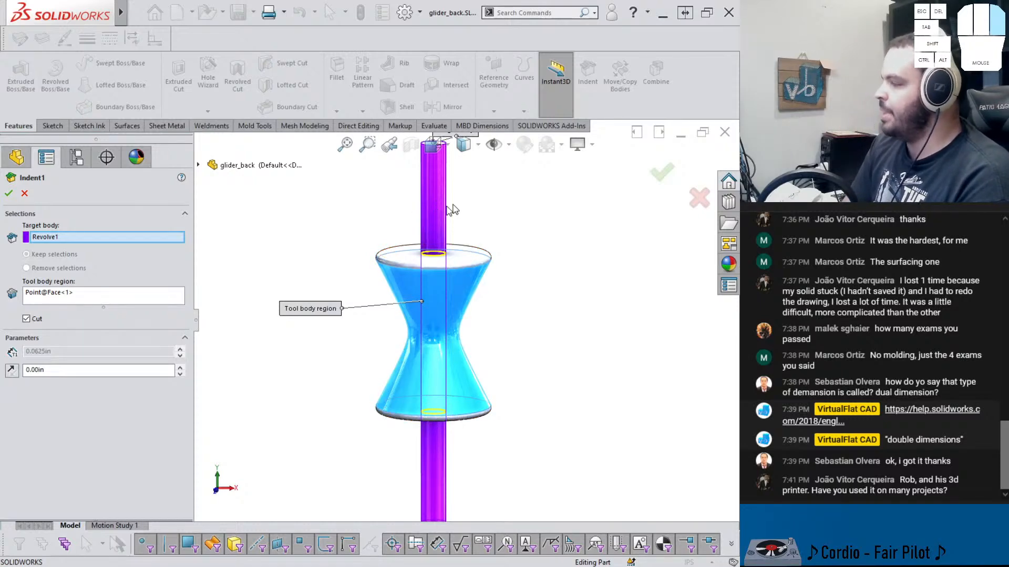
{"action": "right_click", "coordinate": [90, 242]}
{"action": "left_click", "coordinate": [108, 242]}
{"action": "right_click", "coordinate": [90, 294]}
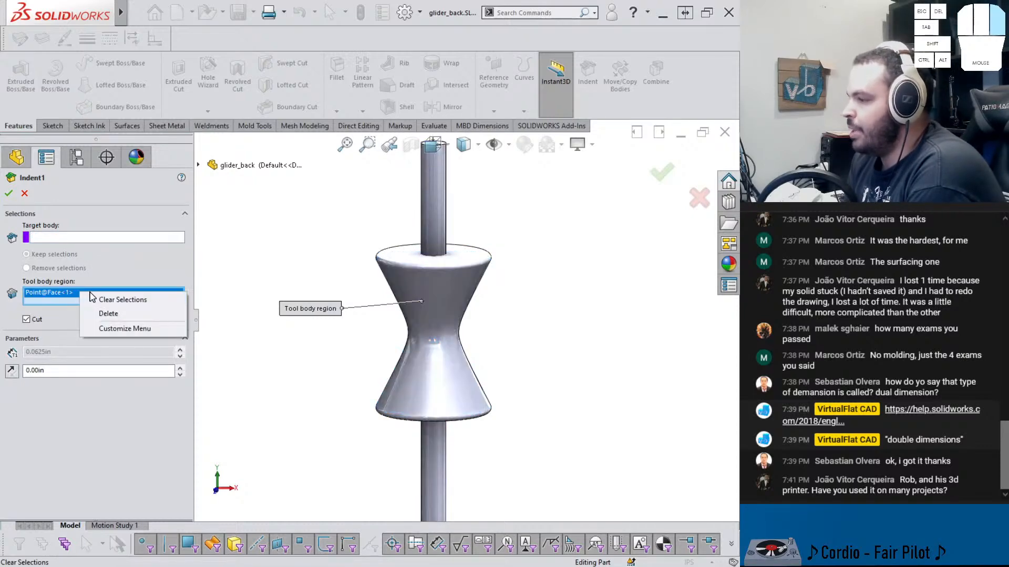
{"action": "left_click", "coordinate": [98, 299]}
{"action": "left_click", "coordinate": [126, 237]}
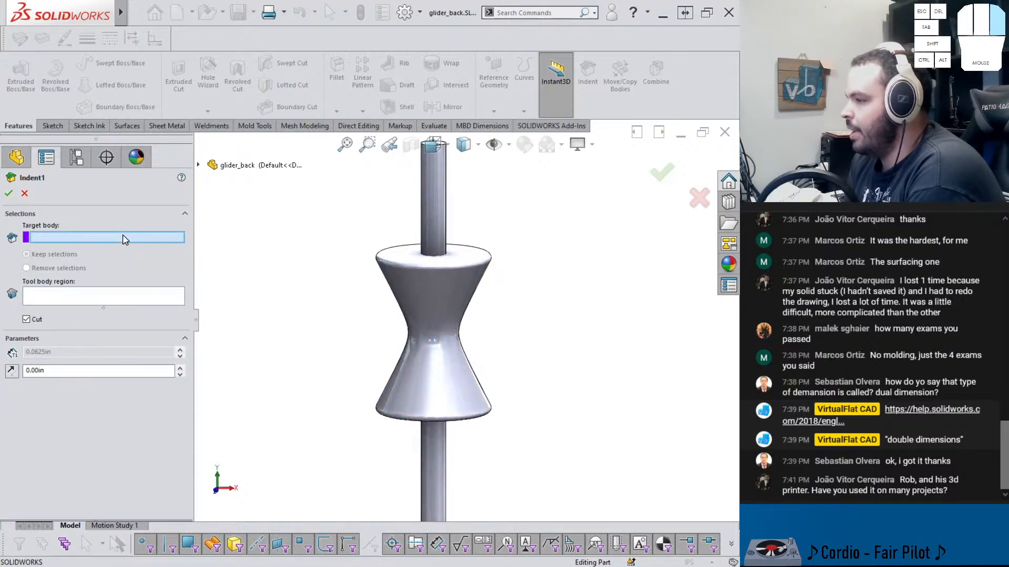
{"action": "left_click", "coordinate": [465, 294]}
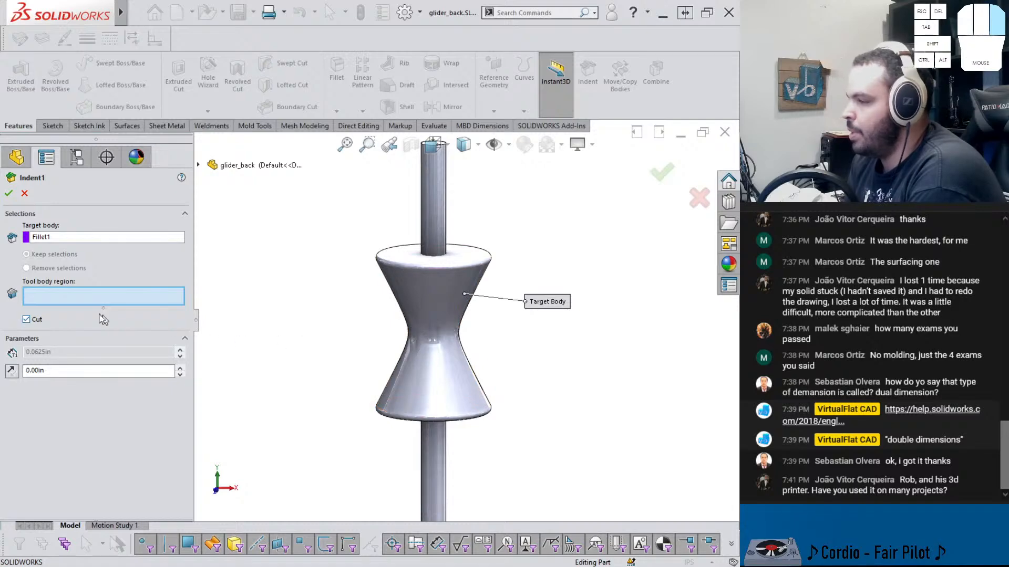
{"action": "left_click", "coordinate": [439, 223]}
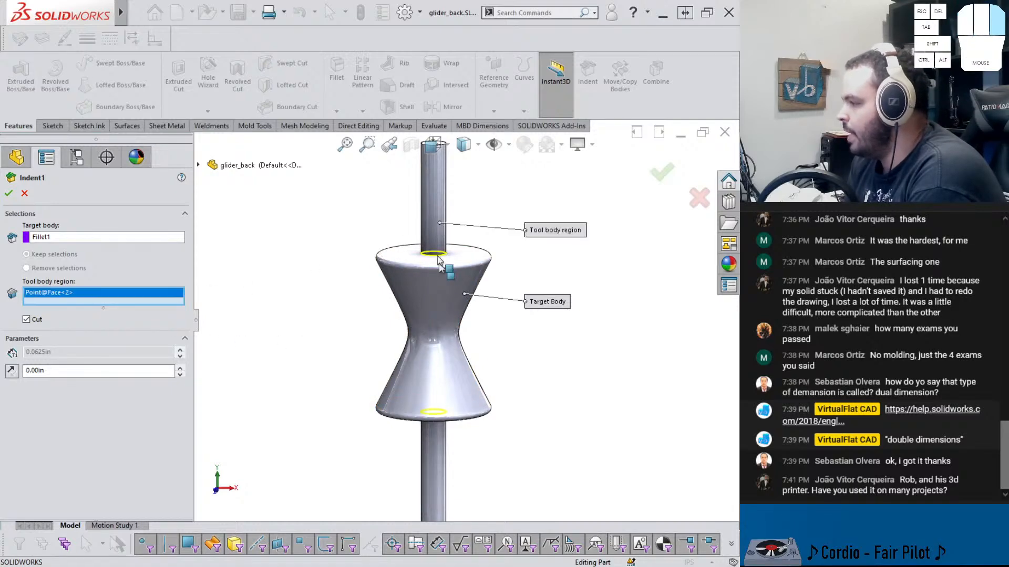
{"action": "left_click", "coordinate": [8, 194]}
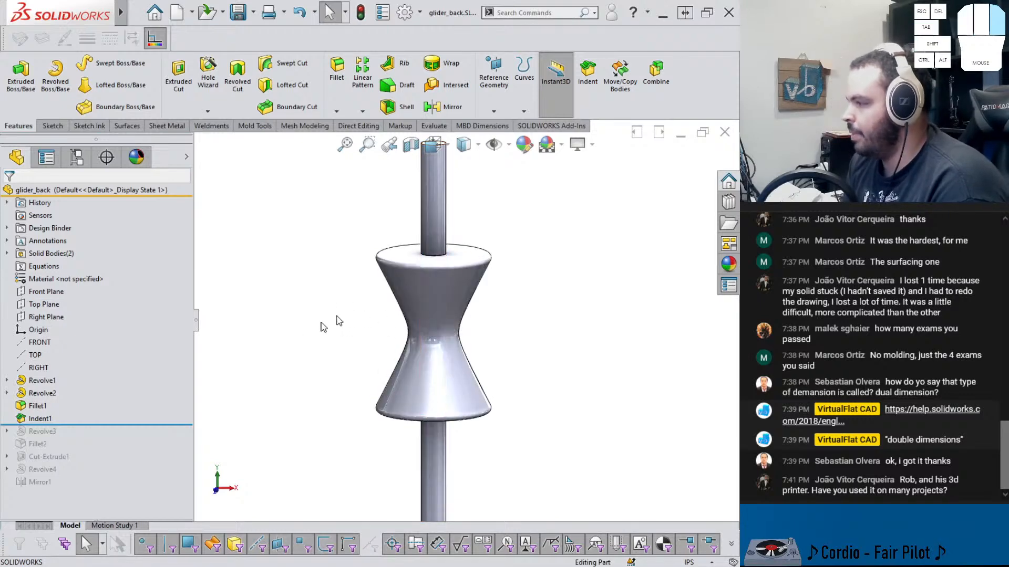
Roll the feature tree forward to the end, after Mirror1
{"action": "left_click_drag", "start_coordinate": [72, 429], "coordinate": [89, 463]}
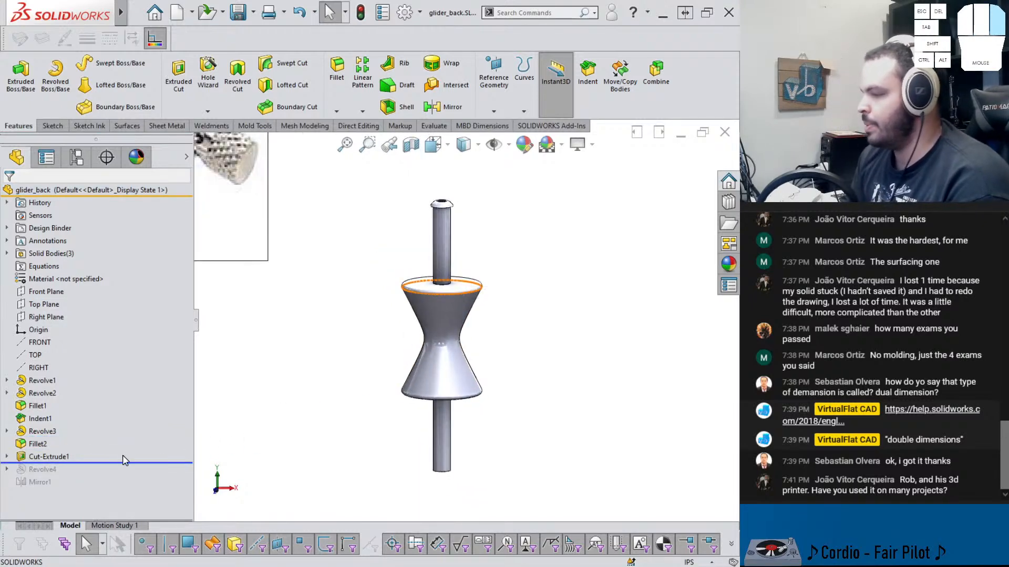
{"action": "left_click_drag", "start_coordinate": [118, 464], "coordinate": [102, 488]}
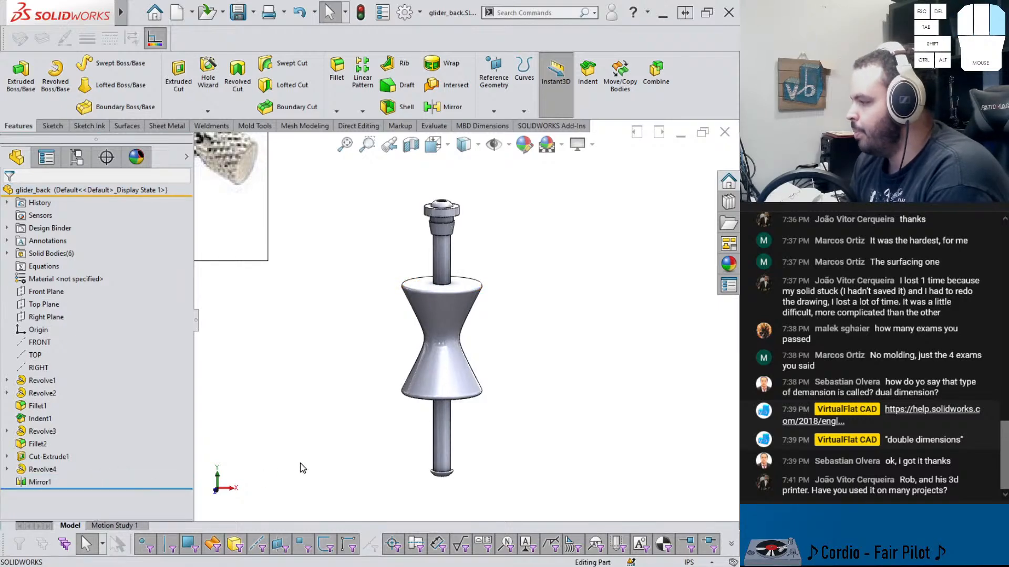
{"action": "key", "text": "shift+Tab"}
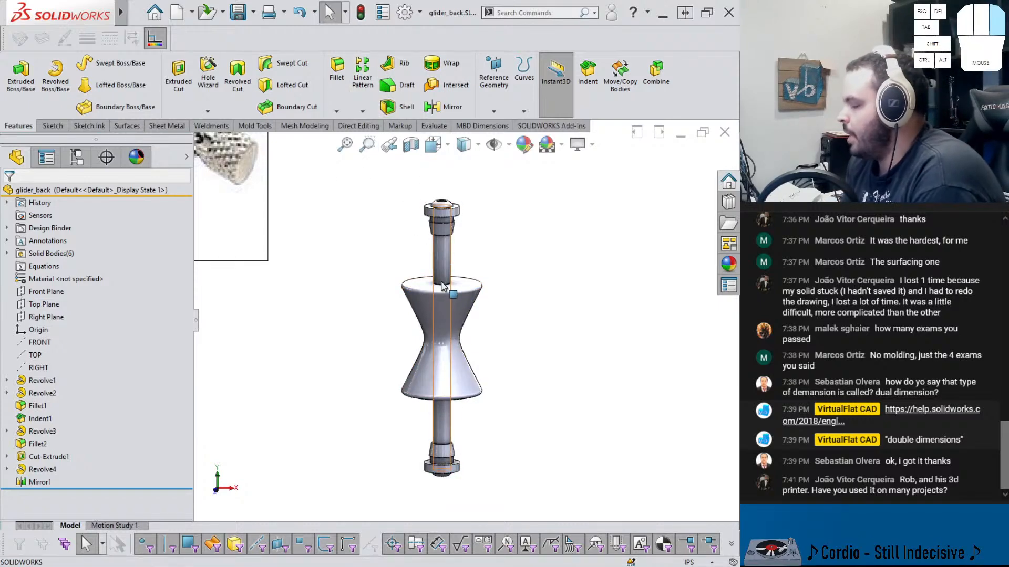
{"action": "scroll", "coordinate": [446, 284], "scroll_direction": "down", "scroll_amount": 1}
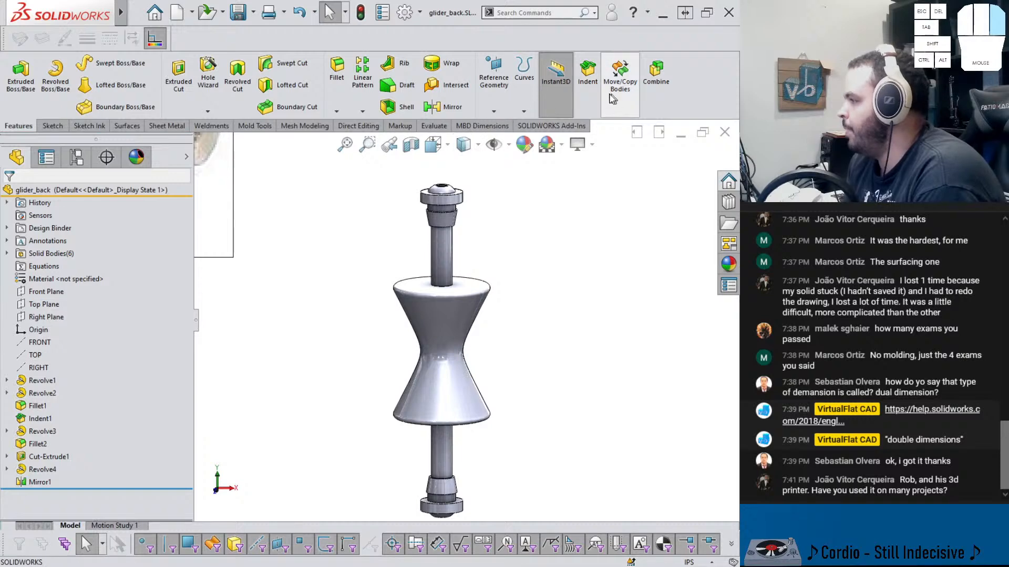
Indent the top and bottom end caps into the rod body with Cut enabled
{"action": "left_click", "coordinate": [591, 79]}
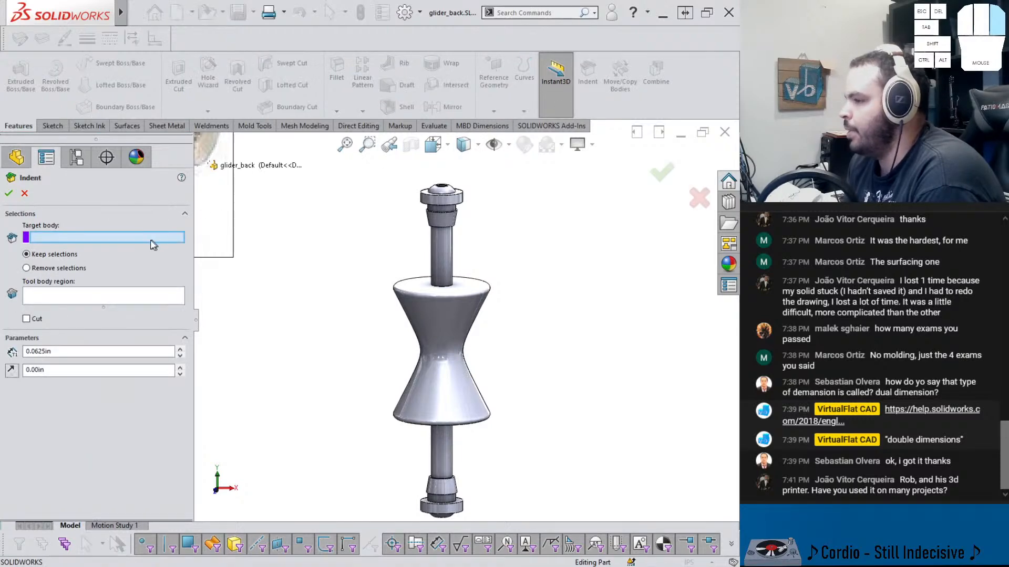
{"action": "left_click", "coordinate": [442, 258]}
{"action": "left_click", "coordinate": [37, 322]}
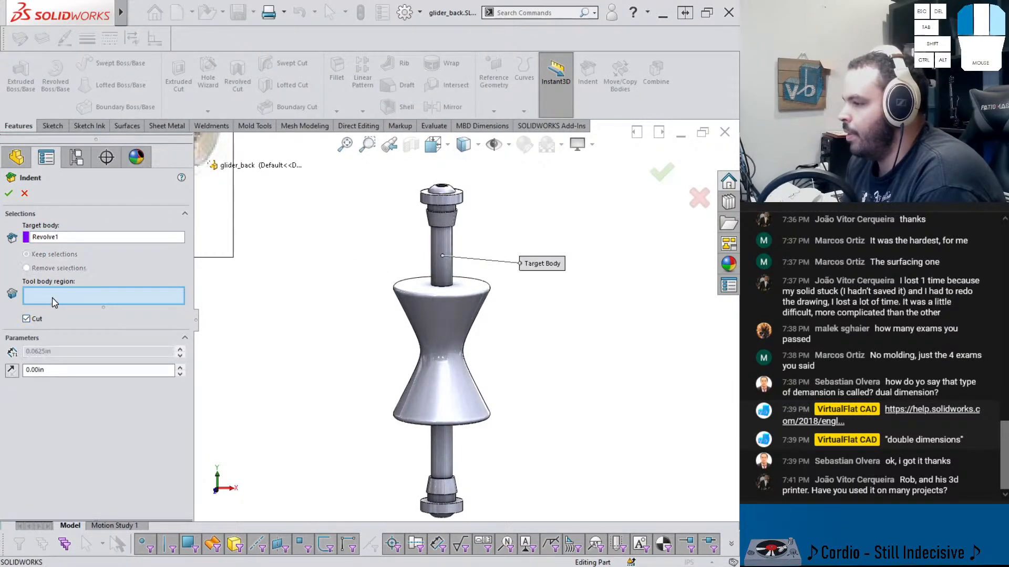
{"action": "left_click", "coordinate": [445, 221]}
{"action": "scroll", "coordinate": [445, 222], "scroll_direction": "down", "scroll_amount": 3}
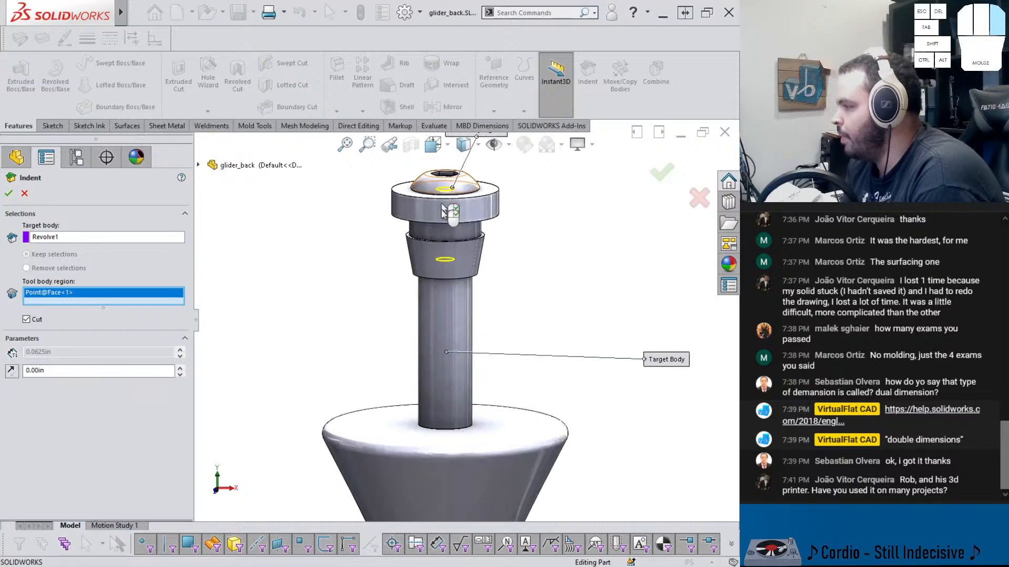
{"action": "scroll", "coordinate": [467, 378], "scroll_direction": "up", "scroll_amount": 5}
{"action": "scroll", "coordinate": [467, 378], "scroll_direction": "down", "scroll_amount": 2}
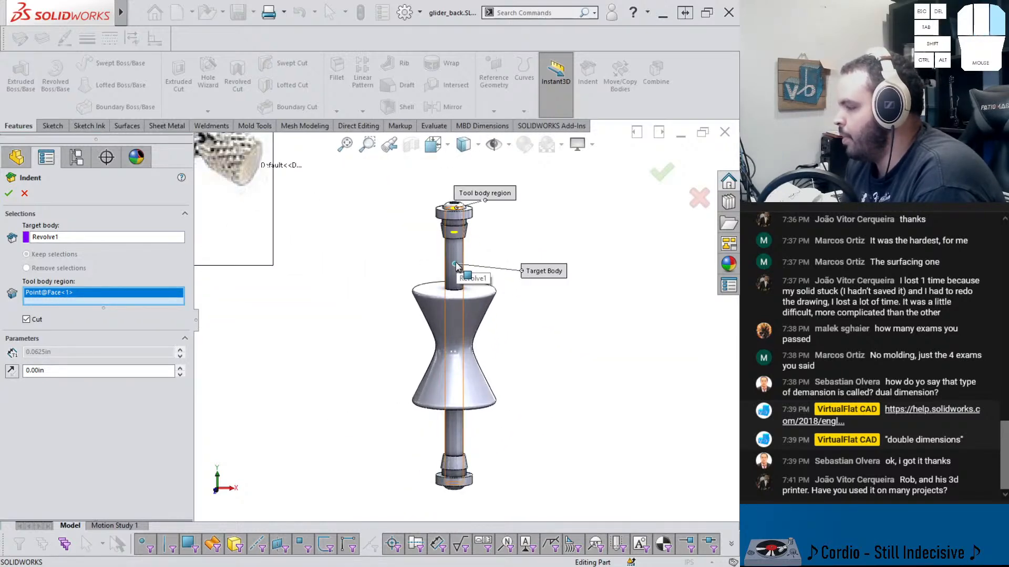
{"action": "left_click", "coordinate": [456, 489]}
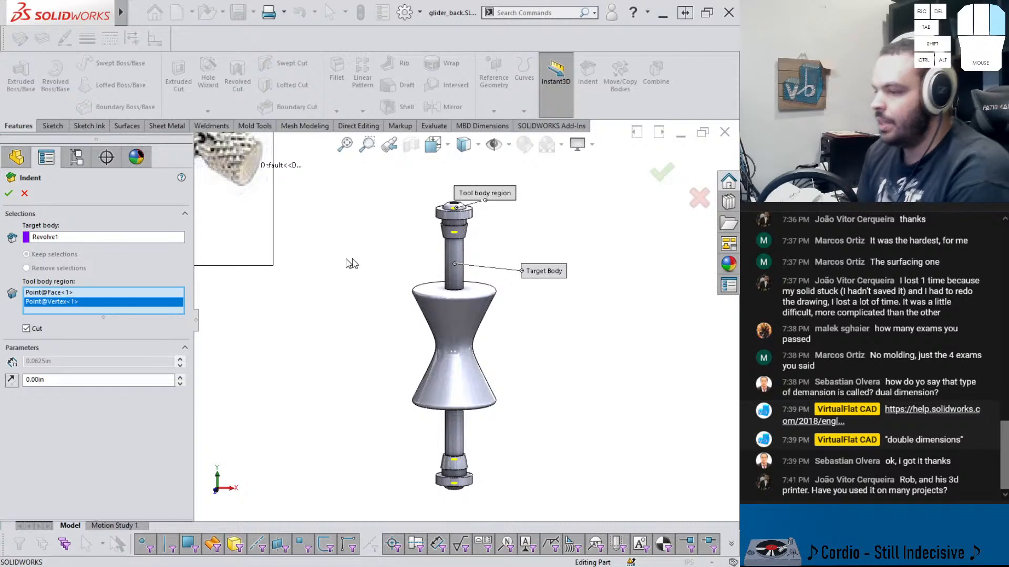
{"action": "left_click", "coordinate": [9, 193]}
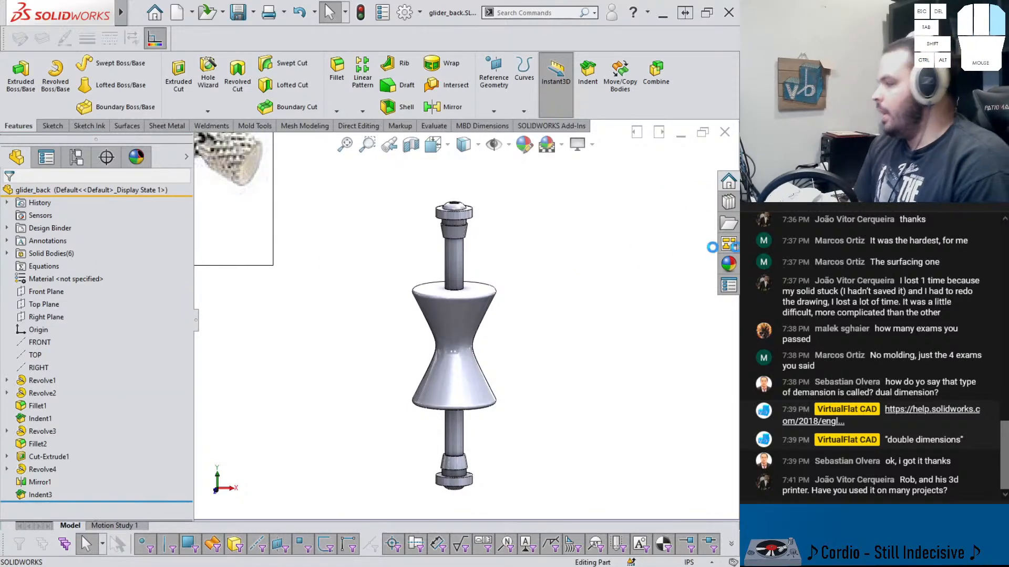
Assign Plain Carbon Steel as the part's material
{"action": "left_click", "coordinate": [728, 264]}
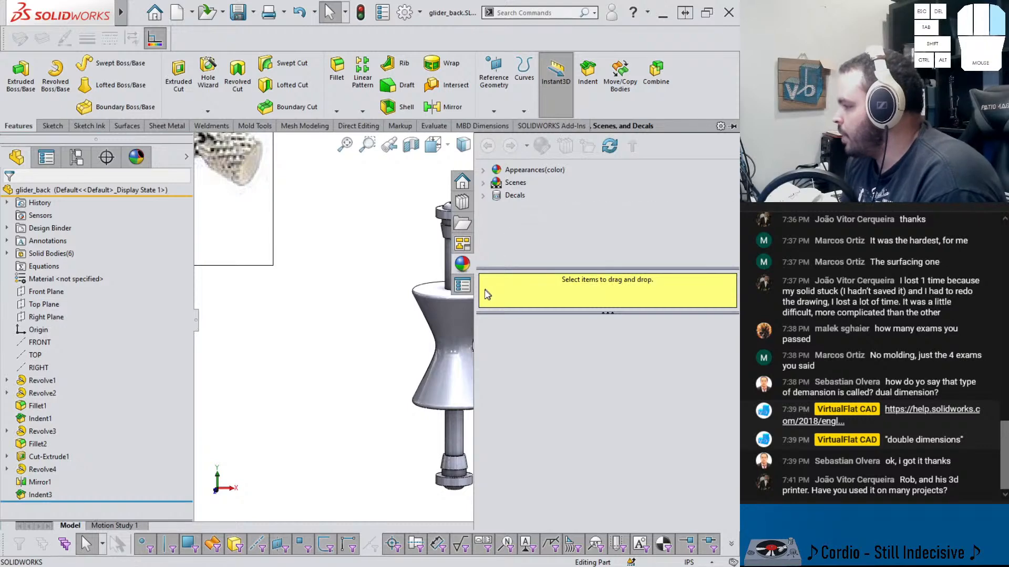
{"action": "left_click_drag", "start_coordinate": [474, 329], "coordinate": [575, 329]}
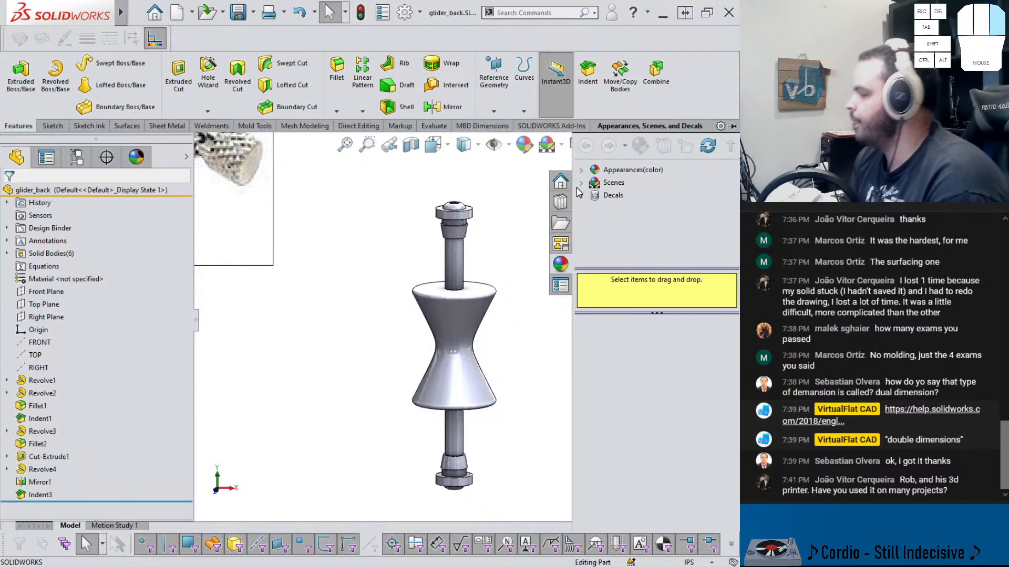
{"action": "left_click", "coordinate": [581, 170]}
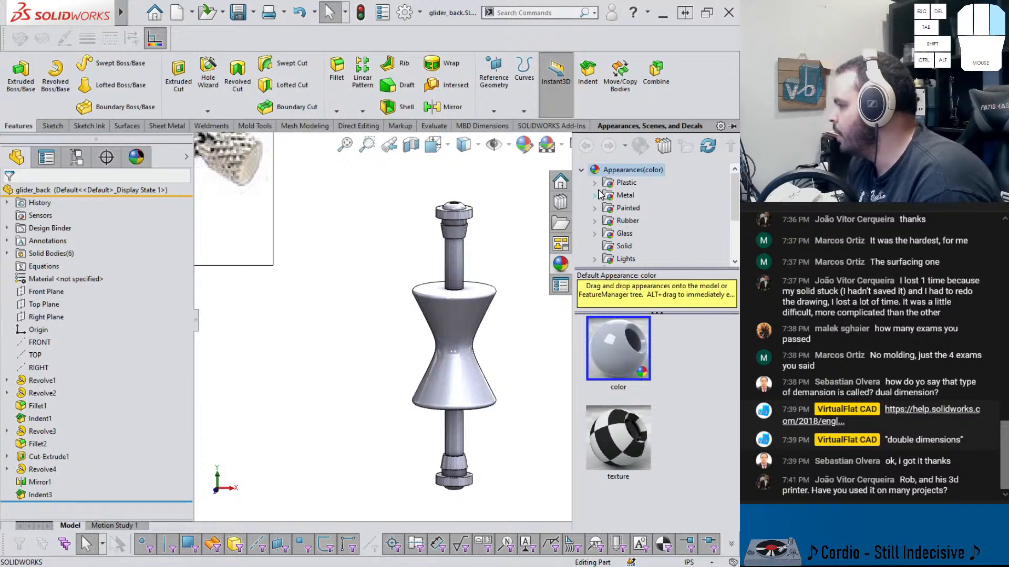
{"action": "left_click", "coordinate": [595, 221]}
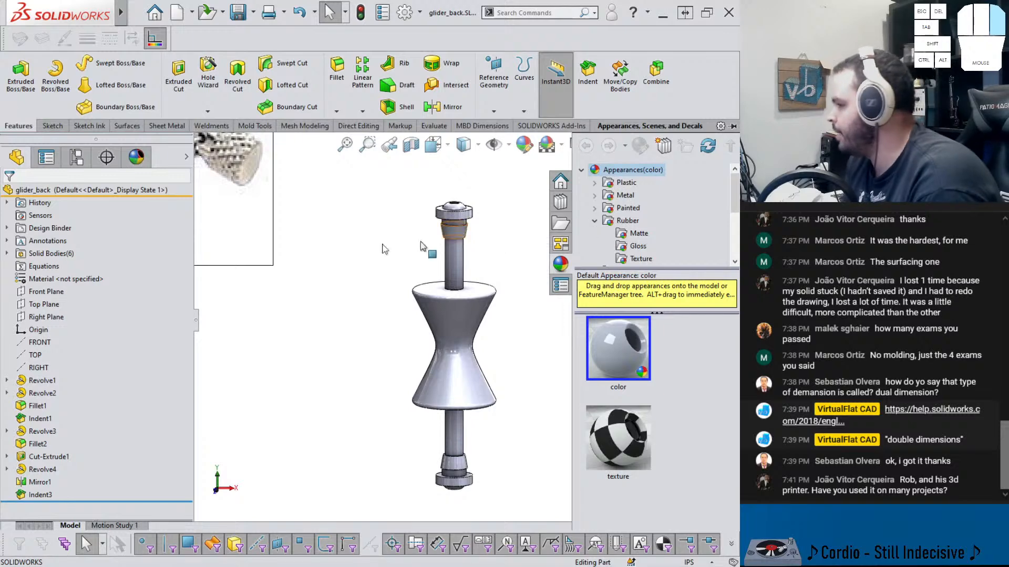
{"action": "right_click", "coordinate": [55, 280]}
{"action": "left_click", "coordinate": [100, 329]}
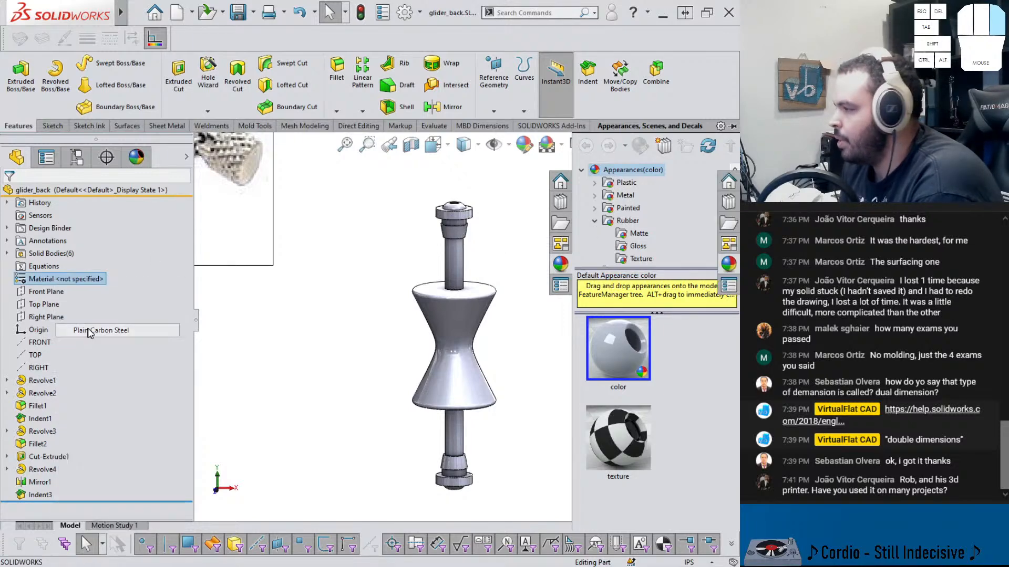
Apply the matte rubber appearance to the flared spool body
{"action": "left_click", "coordinate": [729, 264]}
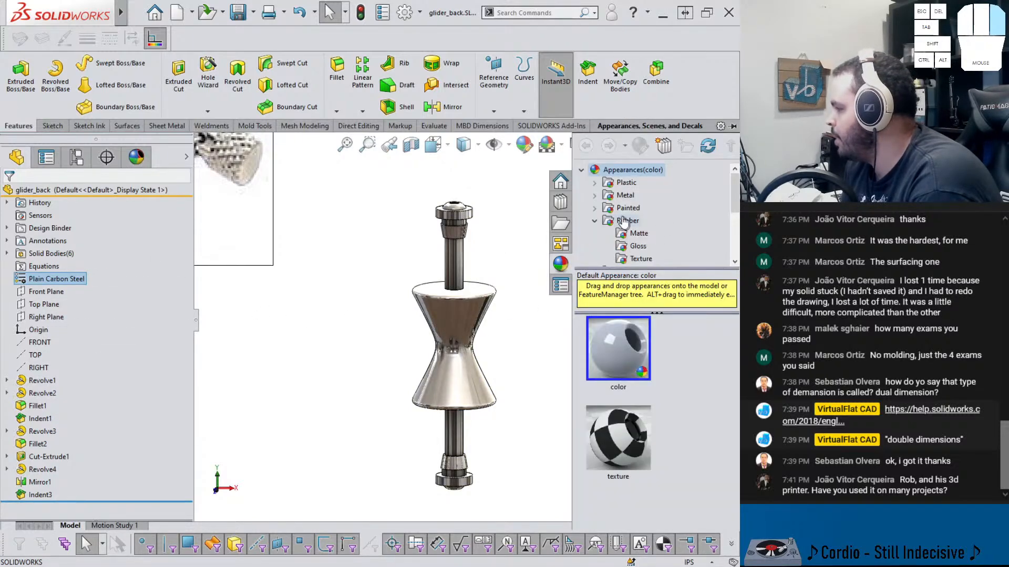
{"action": "left_click", "coordinate": [629, 238]}
{"action": "left_click_drag", "start_coordinate": [618, 348], "coordinate": [463, 325]}
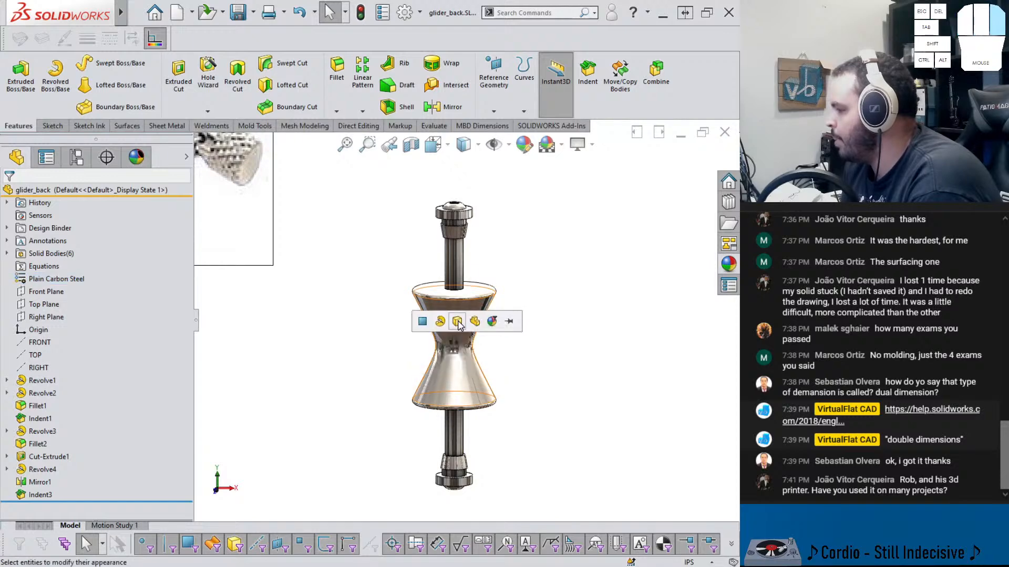
{"action": "left_click", "coordinate": [461, 323]}
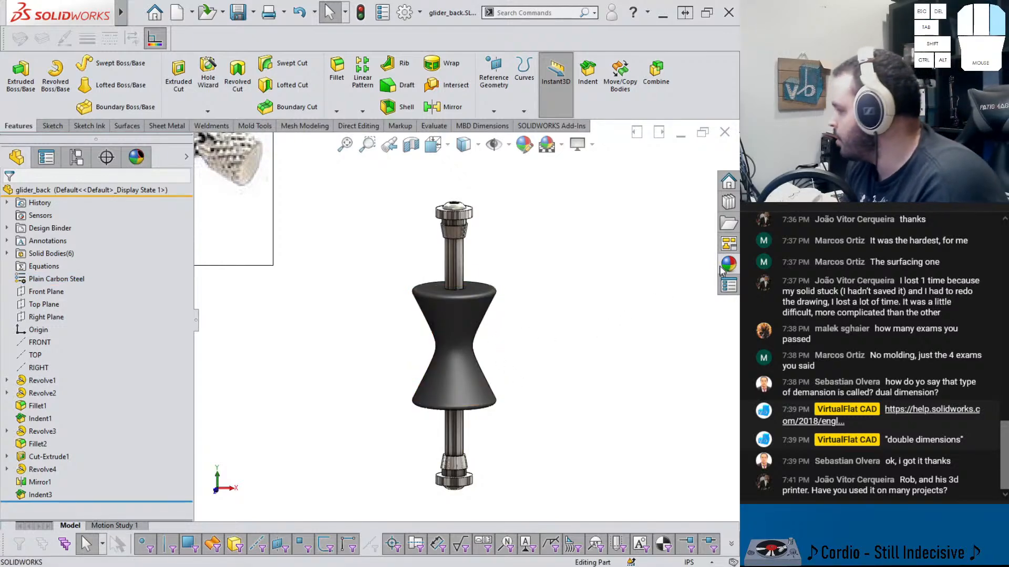
Apply the white car paint appearance to the top end cap body
{"action": "left_click", "coordinate": [731, 203]}
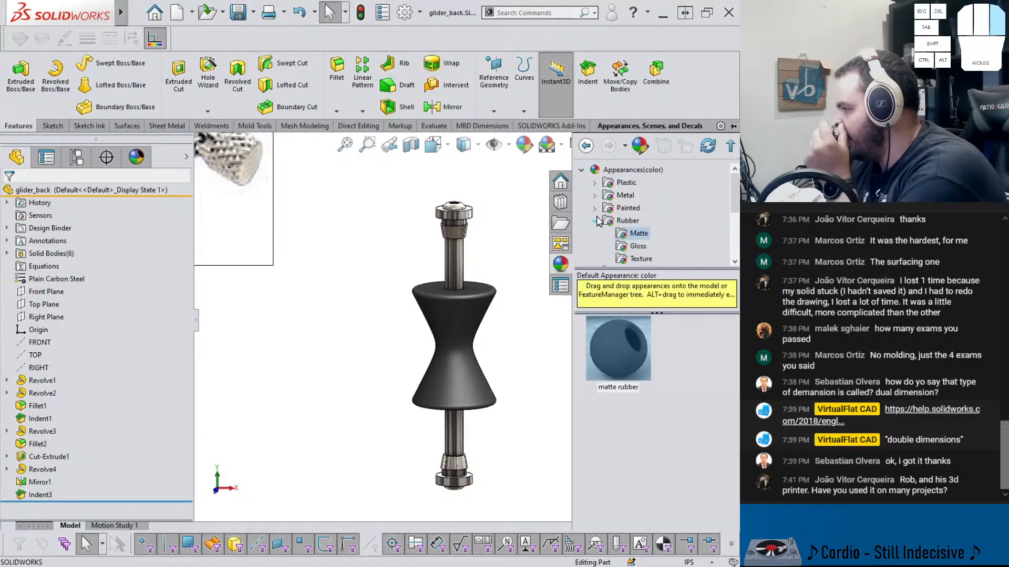
{"action": "left_click", "coordinate": [594, 208]}
{"action": "left_click", "coordinate": [628, 208]}
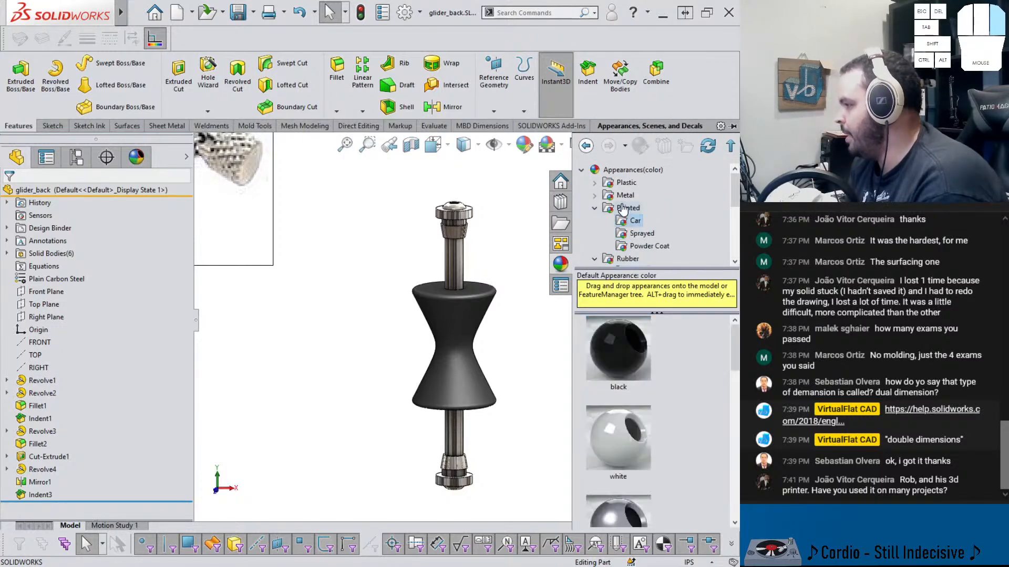
{"action": "left_click_drag", "start_coordinate": [619, 439], "coordinate": [455, 213]}
{"action": "left_click", "coordinate": [465, 209]}
{"action": "scroll", "coordinate": [481, 206], "scroll_direction": "down", "scroll_amount": 4}
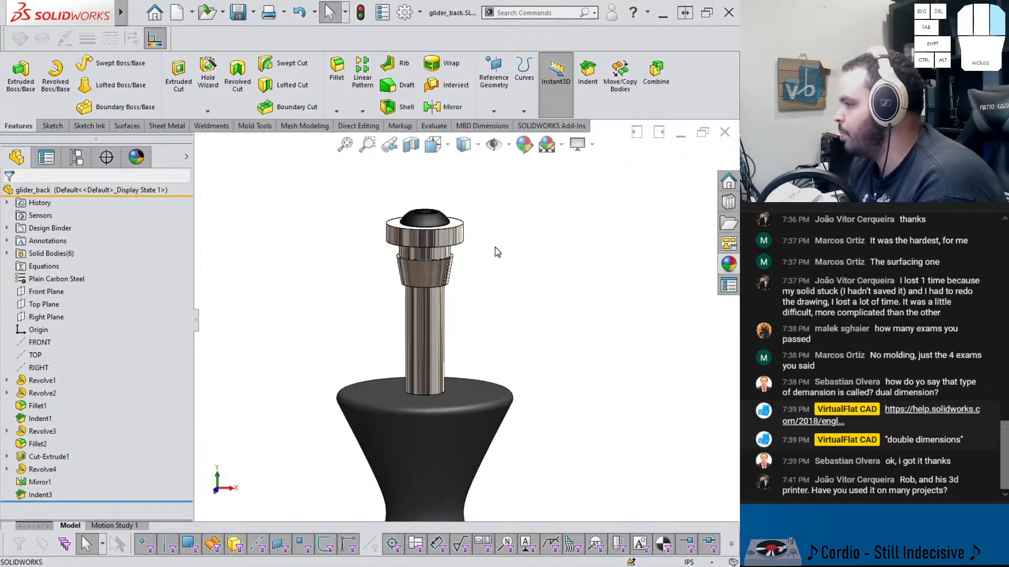
Paste the same appearance onto the bottom end cap body
{"action": "left_click", "coordinate": [444, 233]}
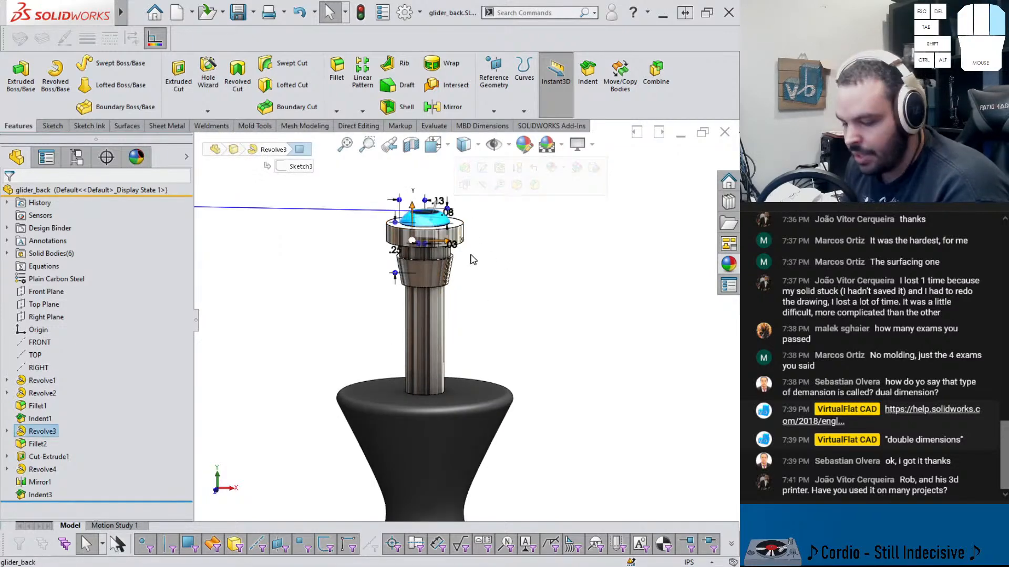
{"action": "left_click", "coordinate": [471, 258]}
{"action": "scroll", "coordinate": [469, 305], "scroll_direction": "up", "scroll_amount": 6}
{"action": "scroll", "coordinate": [476, 431], "scroll_direction": "down", "scroll_amount": 6}
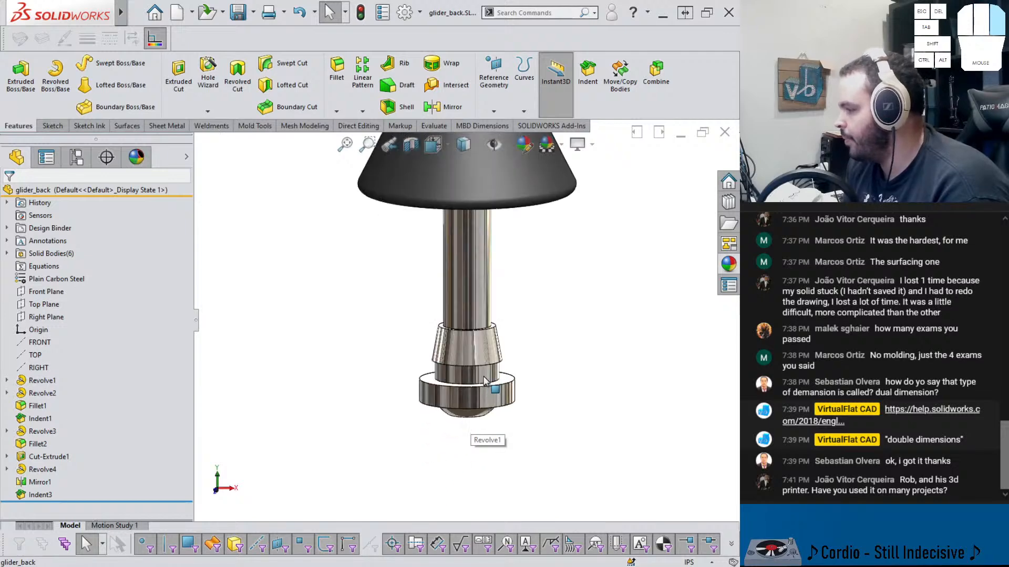
{"action": "middle_click_drag", "start_coordinate": [486, 382], "coordinate": [483, 344]}
{"action": "left_click", "coordinate": [473, 413]}
{"action": "key", "text": "ctrl+v"}
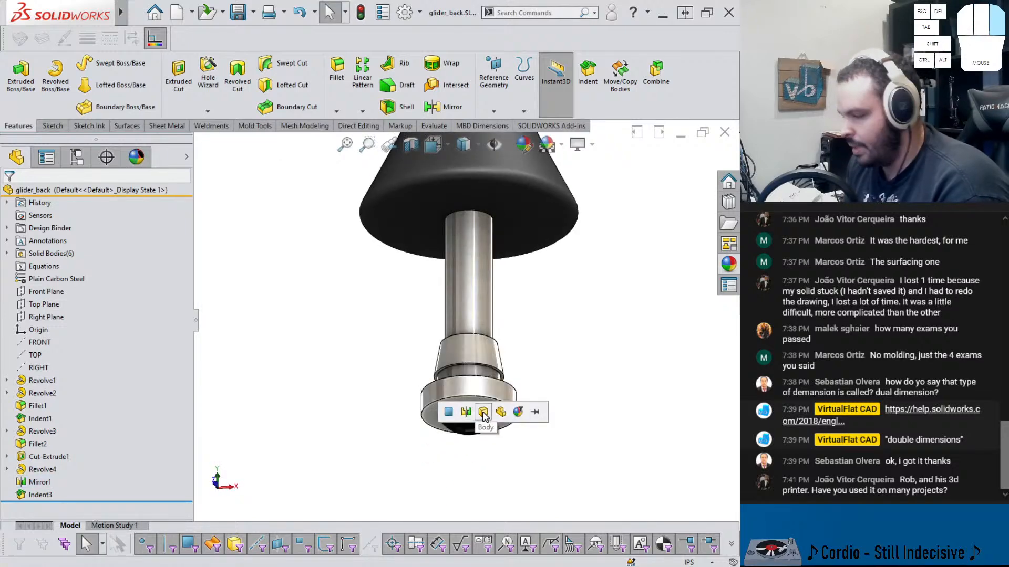
{"action": "left_click", "coordinate": [485, 414]}
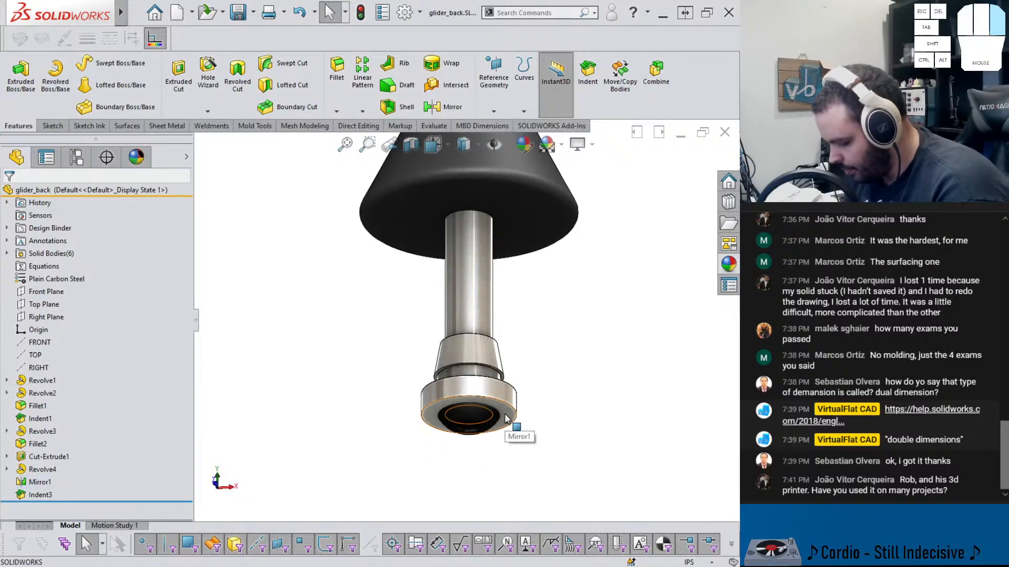
{"action": "scroll", "coordinate": [378, 337], "scroll_direction": "up", "scroll_amount": 8}
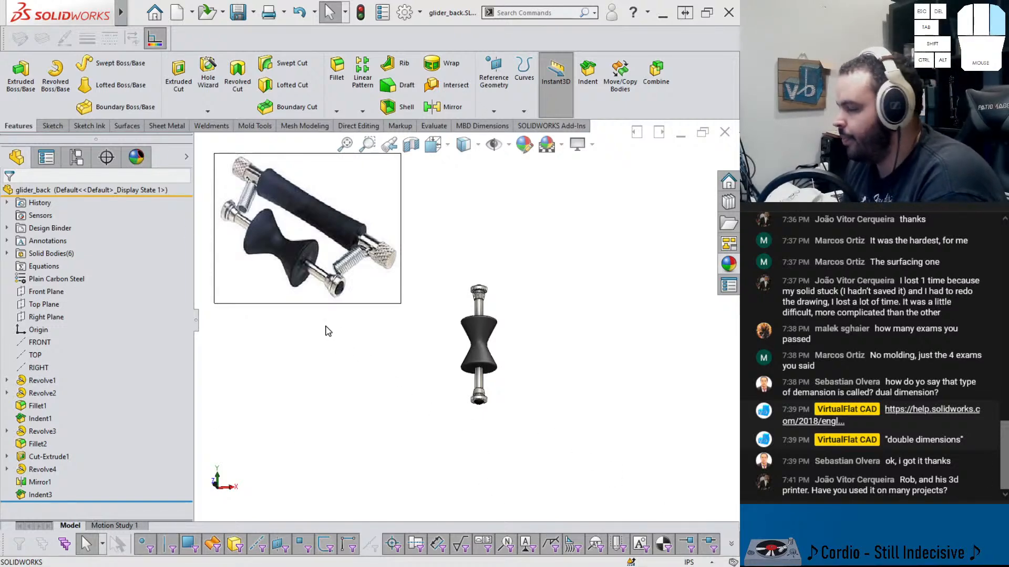
Create a new part document from the Part template
{"action": "scroll", "coordinate": [446, 303], "scroll_direction": "up", "scroll_amount": 1}
{"action": "scroll", "coordinate": [370, 284], "scroll_direction": "down", "scroll_amount": 1}
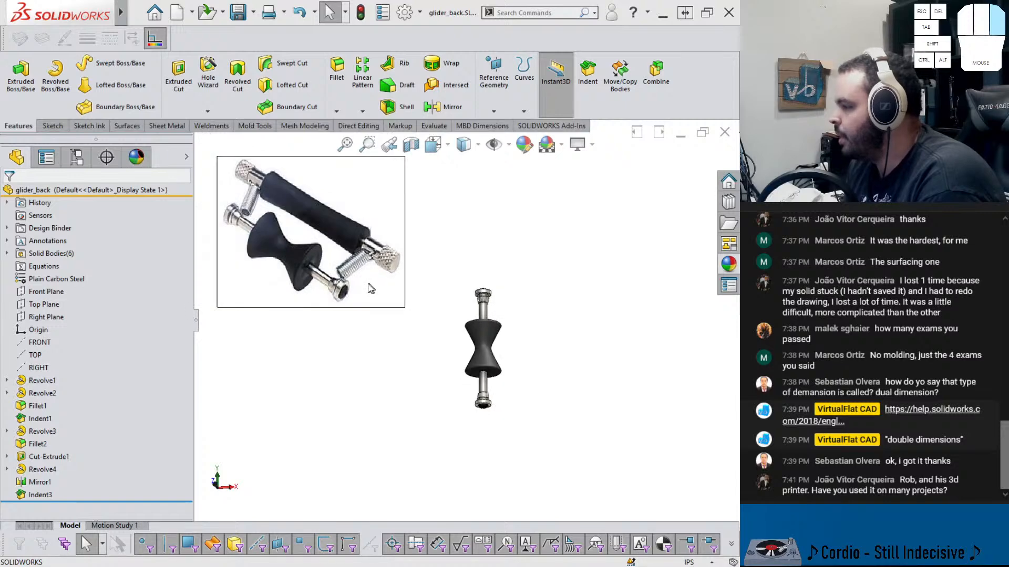
{"action": "left_click", "coordinate": [399, 258]}
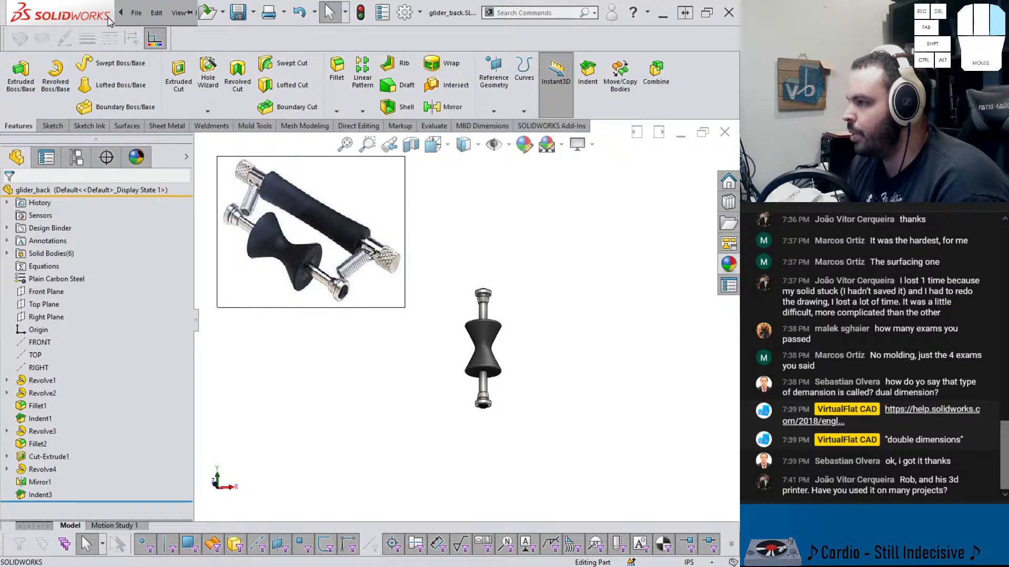
{"action": "left_click", "coordinate": [136, 13]}
{"action": "left_click", "coordinate": [154, 34]}
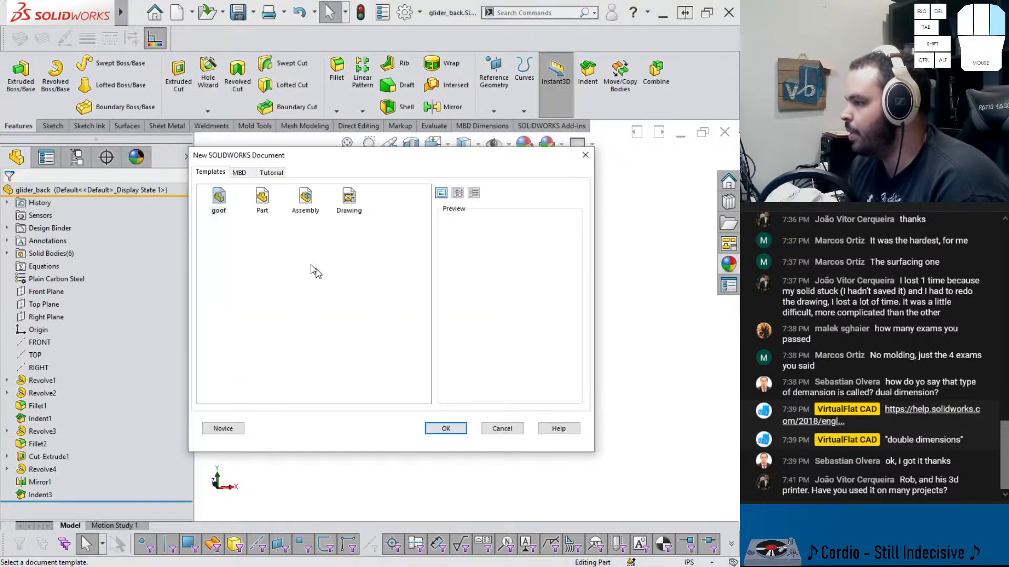
{"action": "double_click", "coordinate": [263, 198]}
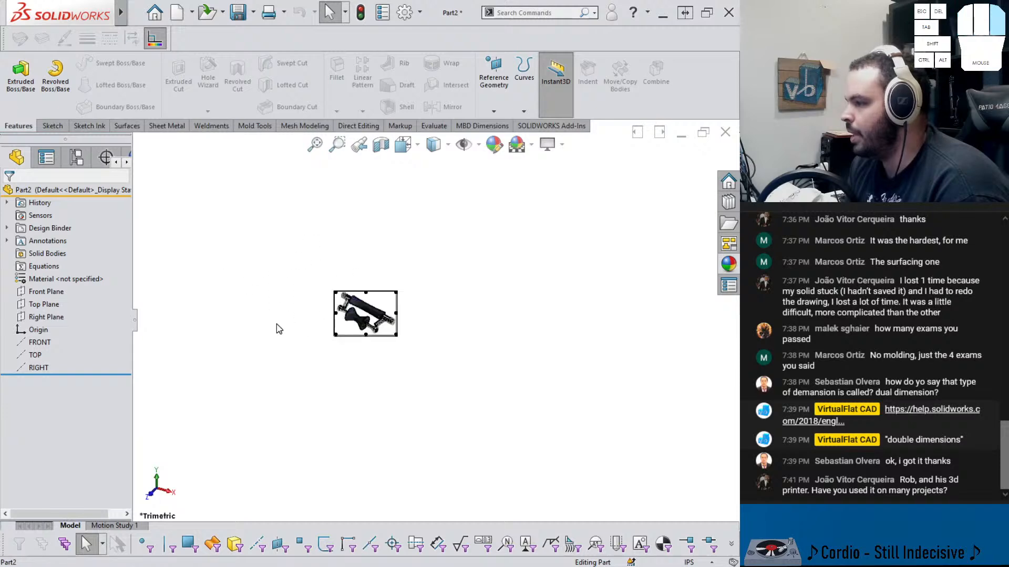
Start a new sketch on the Front Plane of the new part
{"action": "left_click", "coordinate": [37, 330]}
{"action": "scroll", "coordinate": [440, 335], "scroll_direction": "down", "scroll_amount": 3}
{"action": "left_click_drag", "start_coordinate": [331, 311], "coordinate": [361, 261]}
{"action": "left_click", "coordinate": [361, 352]}
{"action": "left_click", "coordinate": [45, 293]}
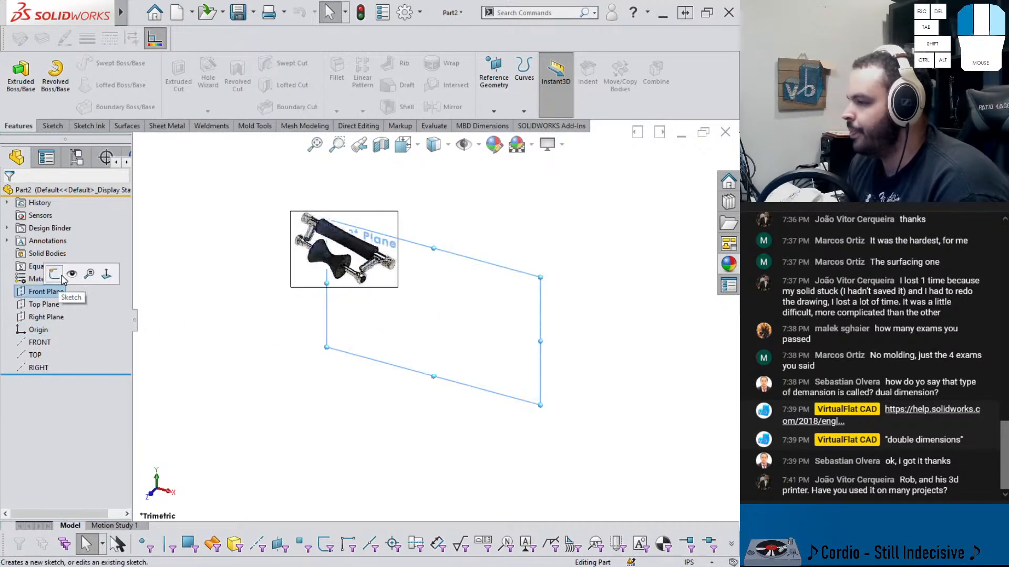
{"action": "left_click", "coordinate": [71, 279]}
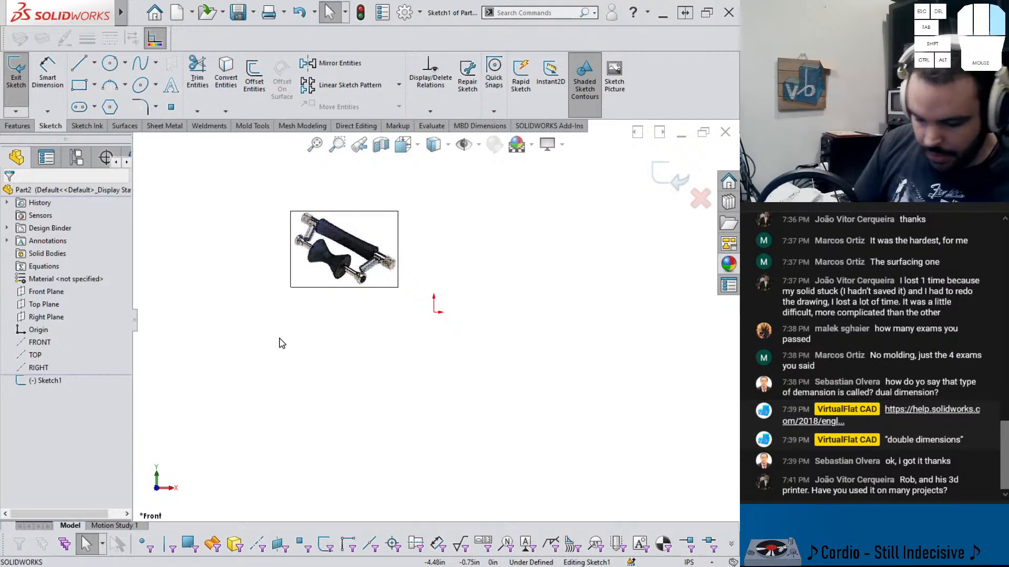
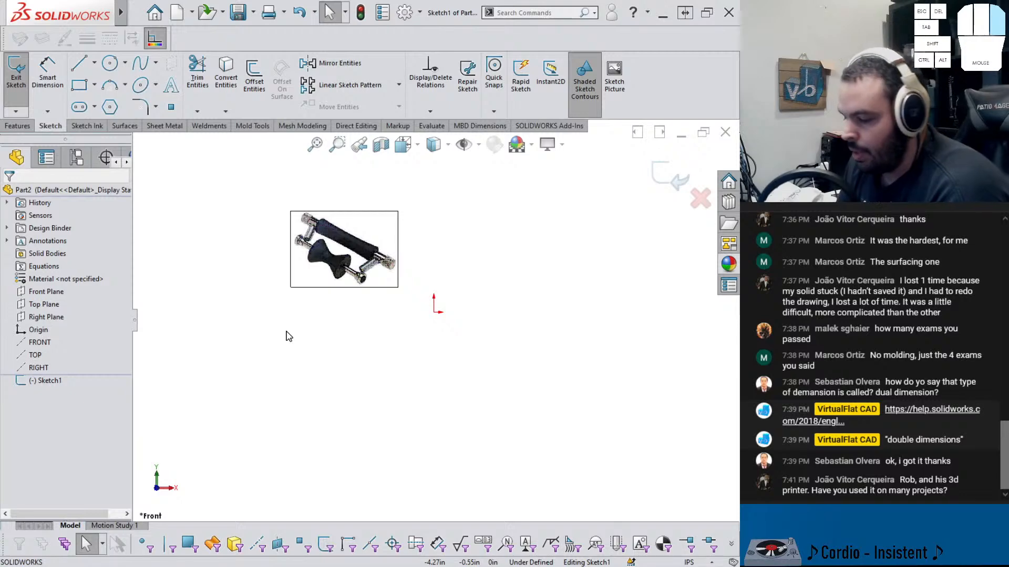
Draw a corner rectangle on the Front Plane just to the right of the origin
{"action": "left_click", "coordinate": [46, 292]}
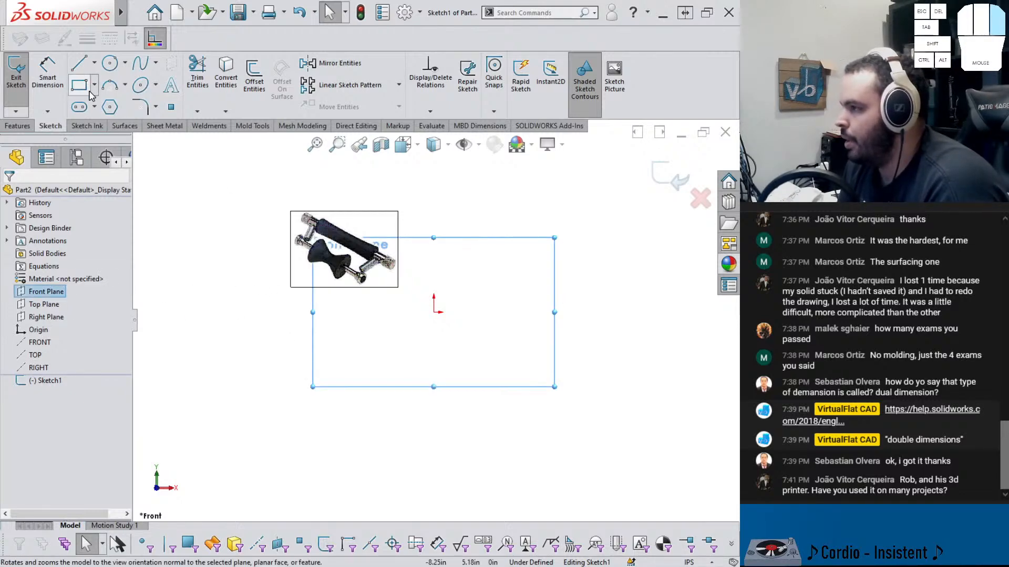
{"action": "left_click", "coordinate": [84, 86]}
{"action": "left_click", "coordinate": [439, 368]}
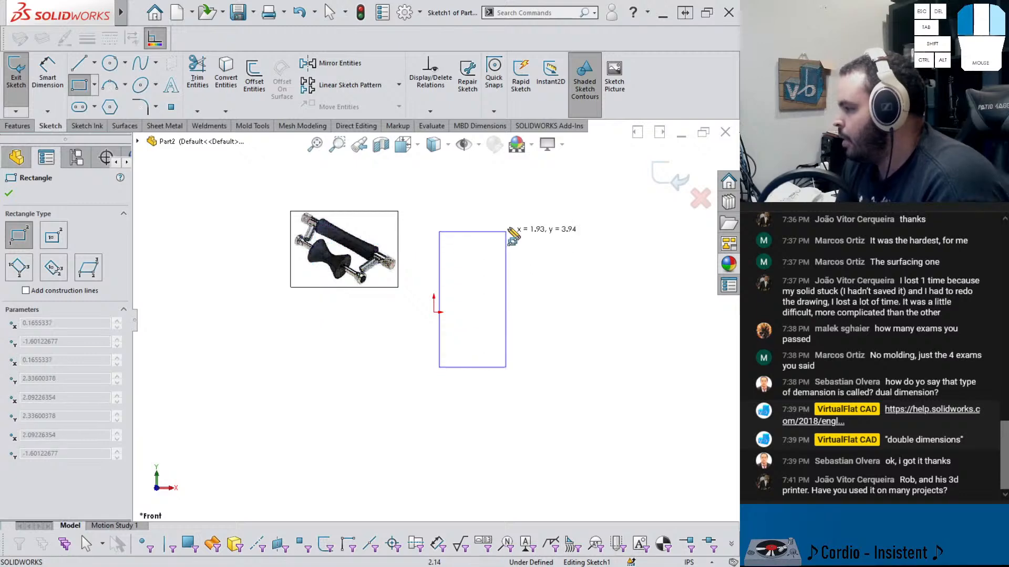
{"action": "left_click", "coordinate": [525, 202]}
{"action": "key", "text": "Escape"}
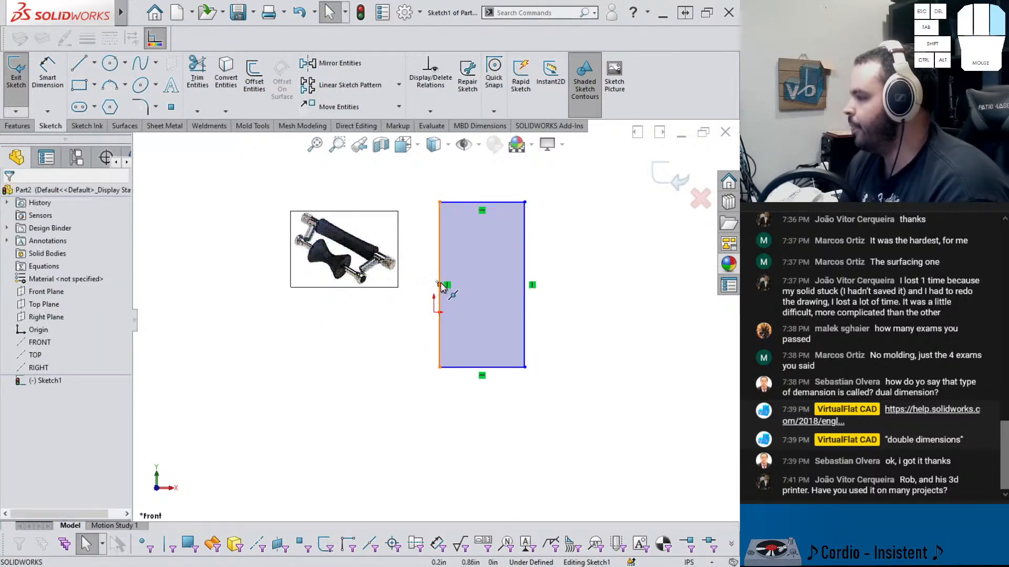
Constrain the midpoint of the rectangle's left edge to the origin
{"action": "left_click", "coordinate": [441, 288]}
{"action": "left_click", "coordinate": [434, 312], "text": "ctrl"}
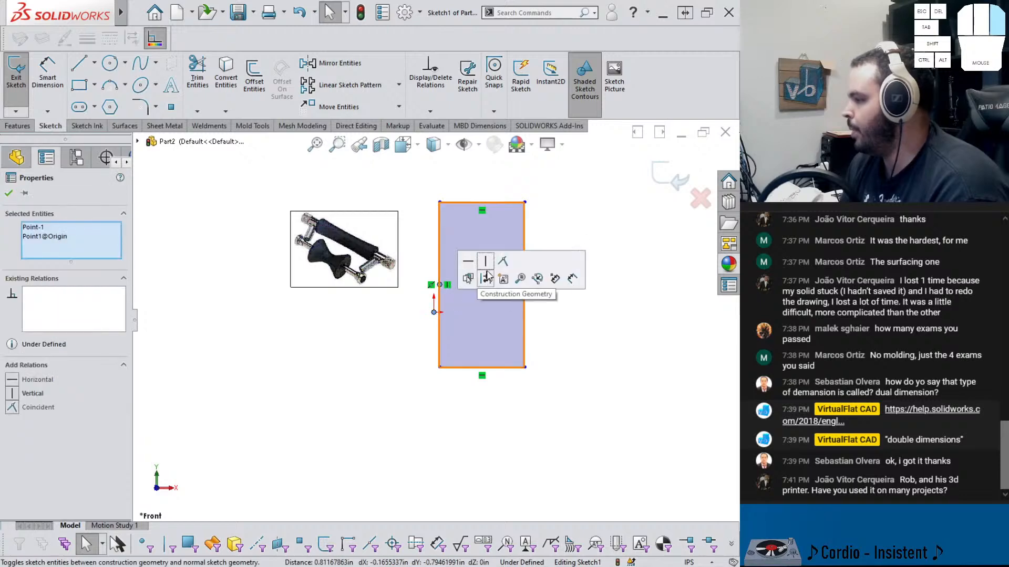
{"action": "left_click", "coordinate": [503, 264]}
{"action": "left_click", "coordinate": [532, 404]}
{"action": "right_click_drag", "start_coordinate": [531, 412], "coordinate": [531, 362]}
Dimension the rectangle's left edge to a height of 3 in
{"action": "left_click", "coordinate": [435, 298]}
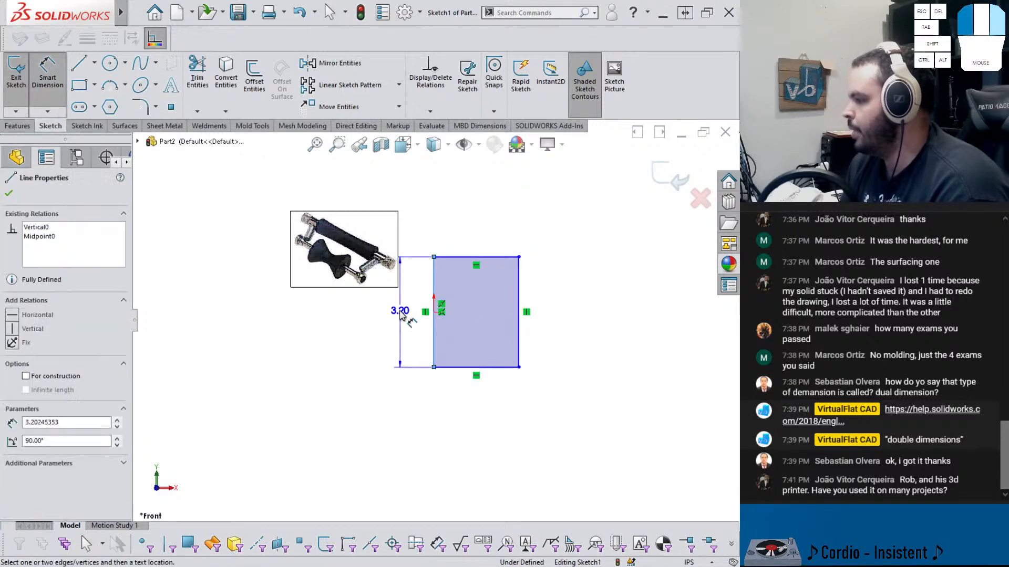
{"action": "left_click", "coordinate": [401, 313]}
{"action": "type", "text": "3"}
{"action": "key", "text": "Return"}
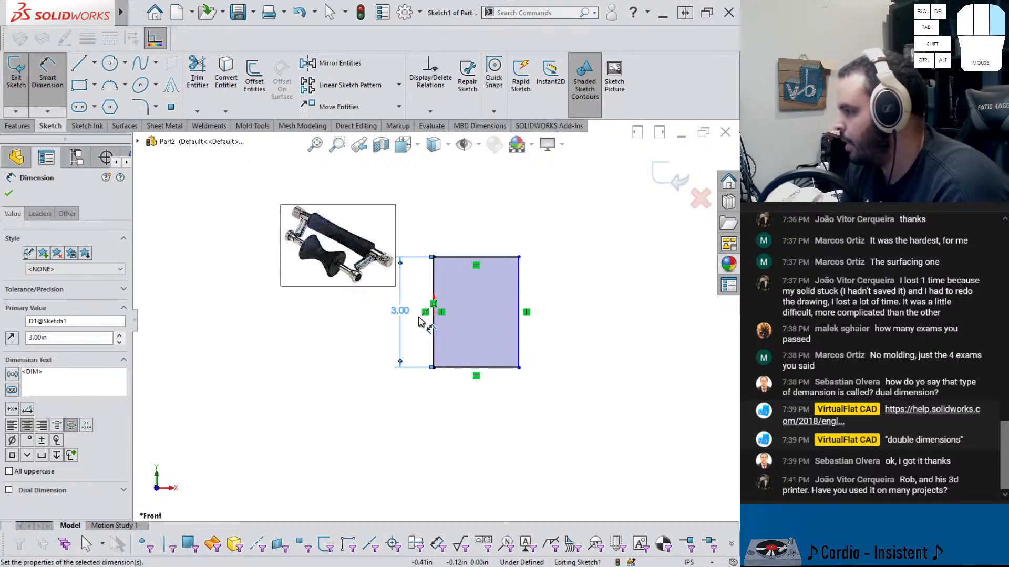
Dimension the rectangle's top edge width with the expression .1875/2 in
{"action": "left_click", "coordinate": [473, 257]}
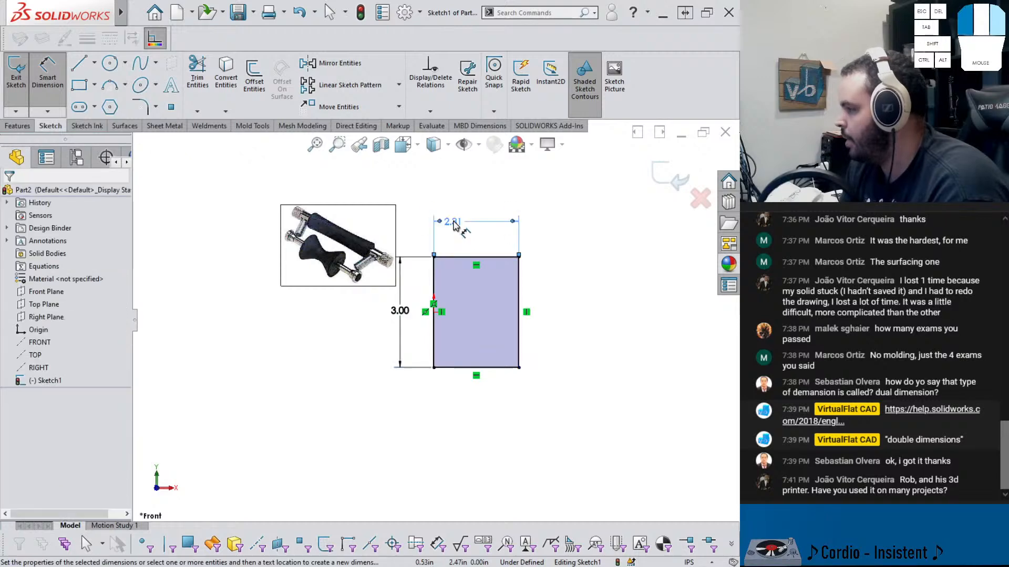
{"action": "left_click", "coordinate": [462, 228]}
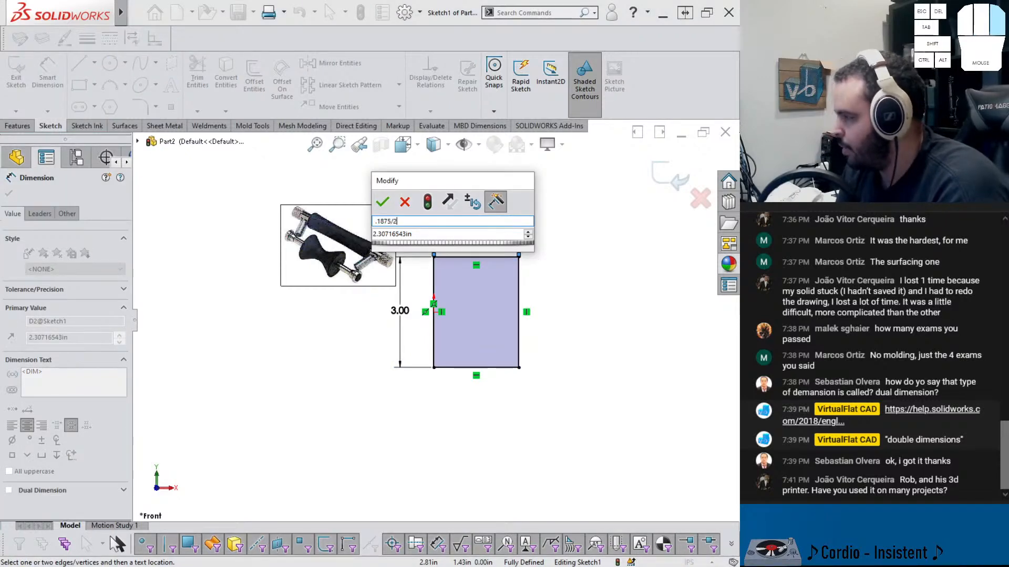
{"action": "type", "text": ".1875/2"}
{"action": "key", "text": "Tab"}
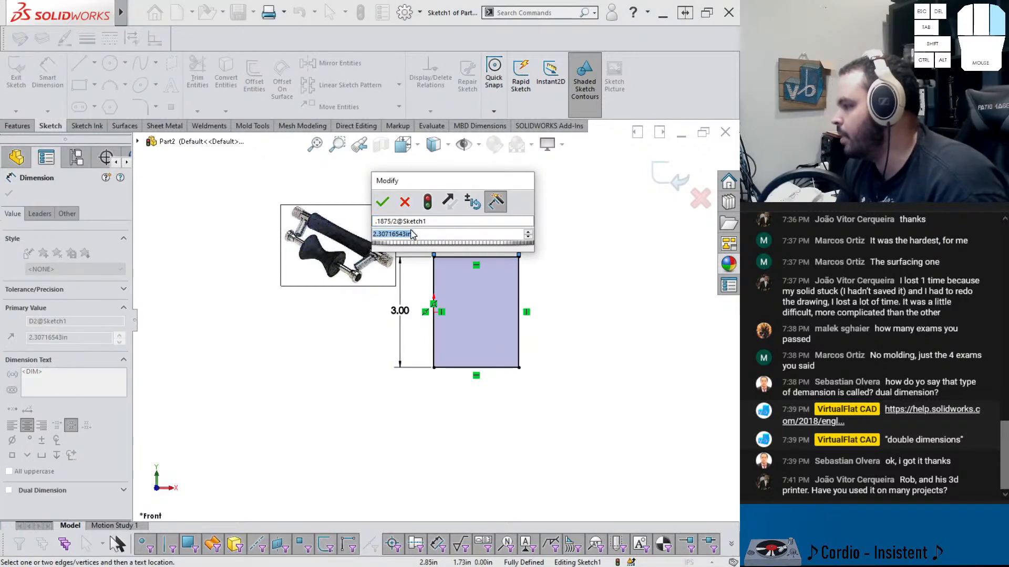
{"action": "left_click_drag", "start_coordinate": [398, 221], "coordinate": [302, 223]}
{"action": "left_click_drag", "start_coordinate": [394, 219], "coordinate": [337, 226]}
{"action": "key", "text": "ctrl+c"}
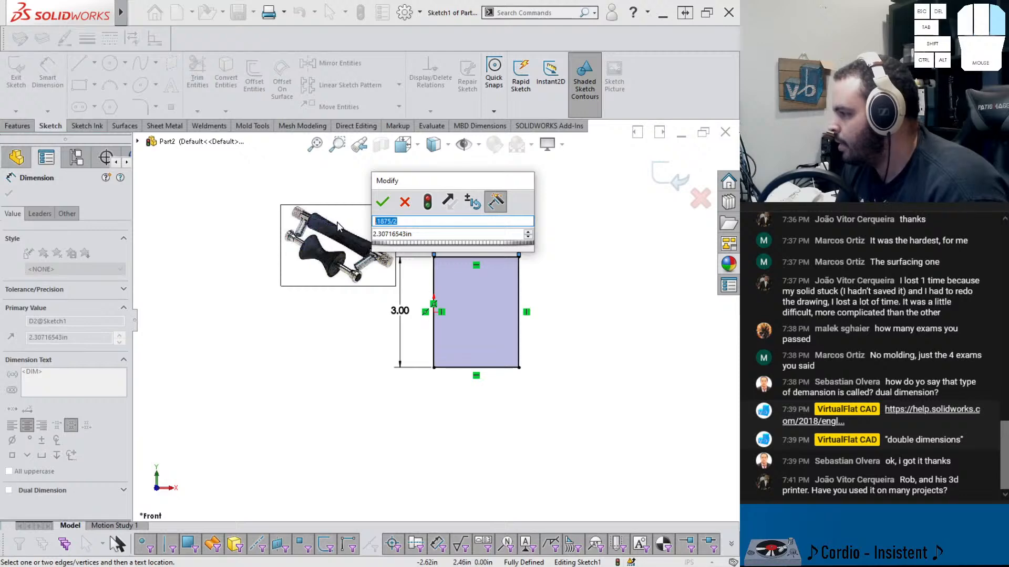
{"action": "type", "text": "D2"}
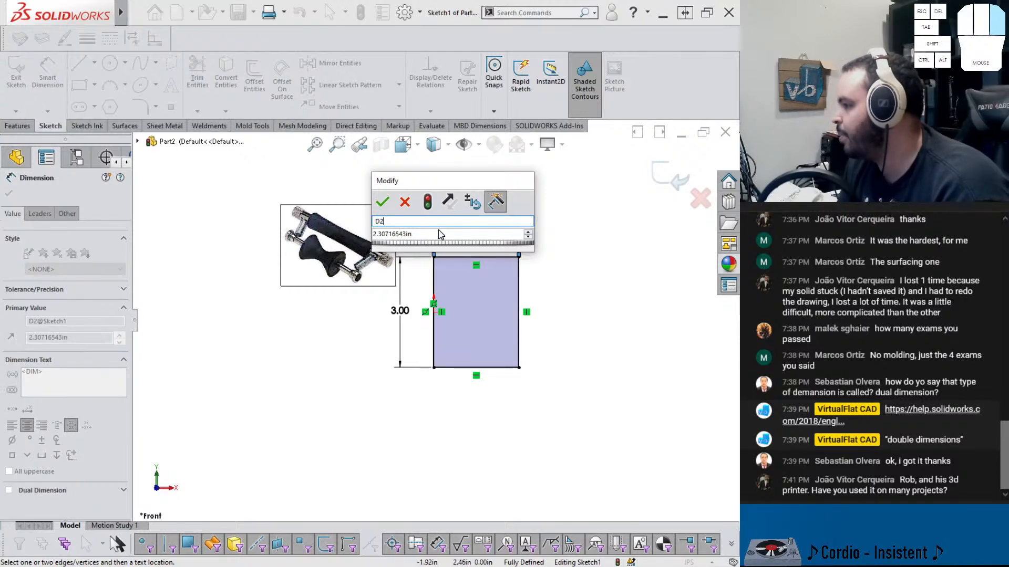
{"action": "left_click_drag", "start_coordinate": [440, 235], "coordinate": [357, 235]}
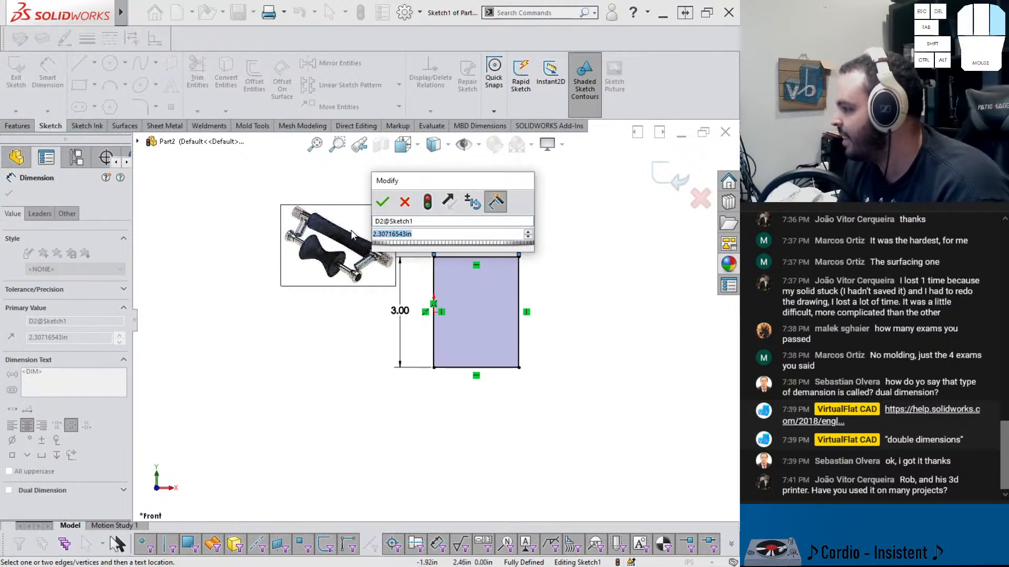
{"action": "key", "text": "ctrl+v"}
{"action": "key", "text": "Return"}
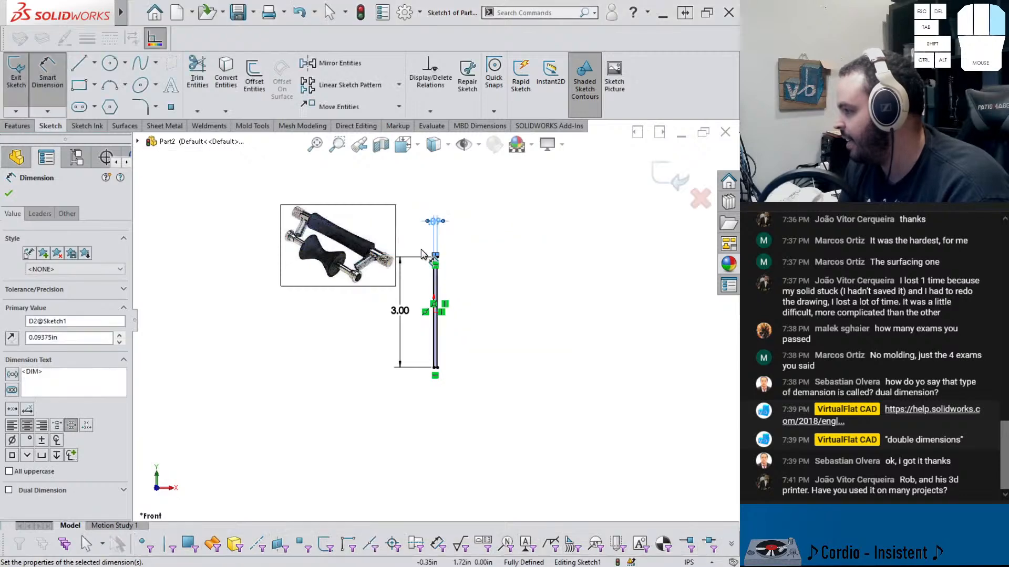
{"action": "left_click", "coordinate": [480, 284]}
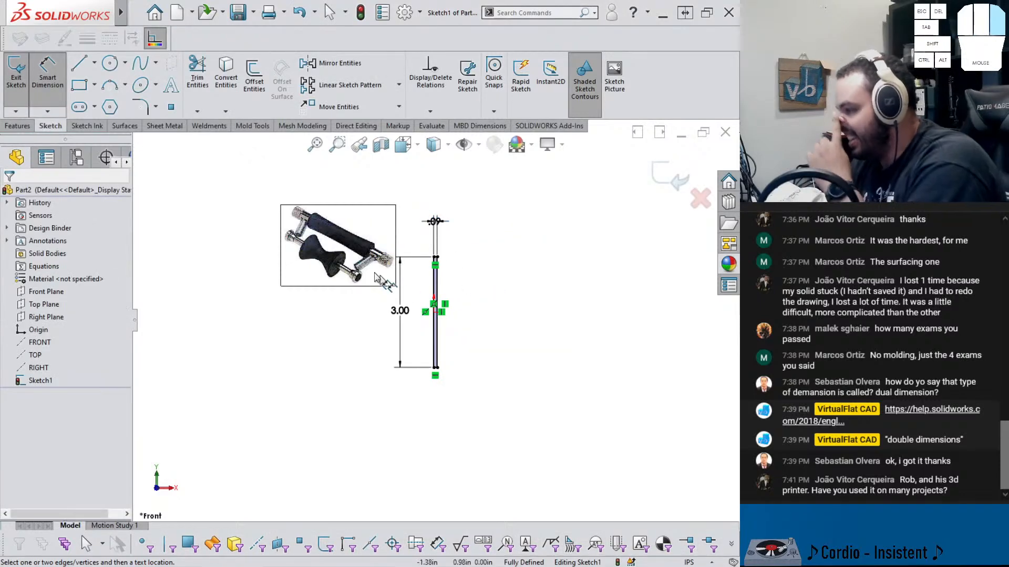
Revolve the sketch 360 degrees about its vertical edge to form a thin rod
{"action": "left_click", "coordinate": [18, 125]}
{"action": "left_click", "coordinate": [56, 74]}
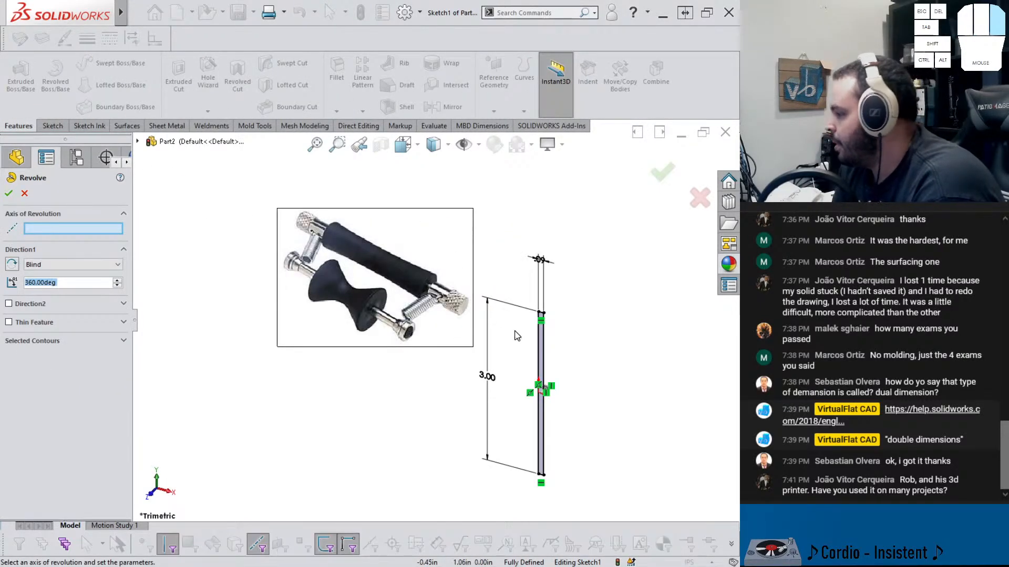
{"action": "left_click", "coordinate": [538, 357]}
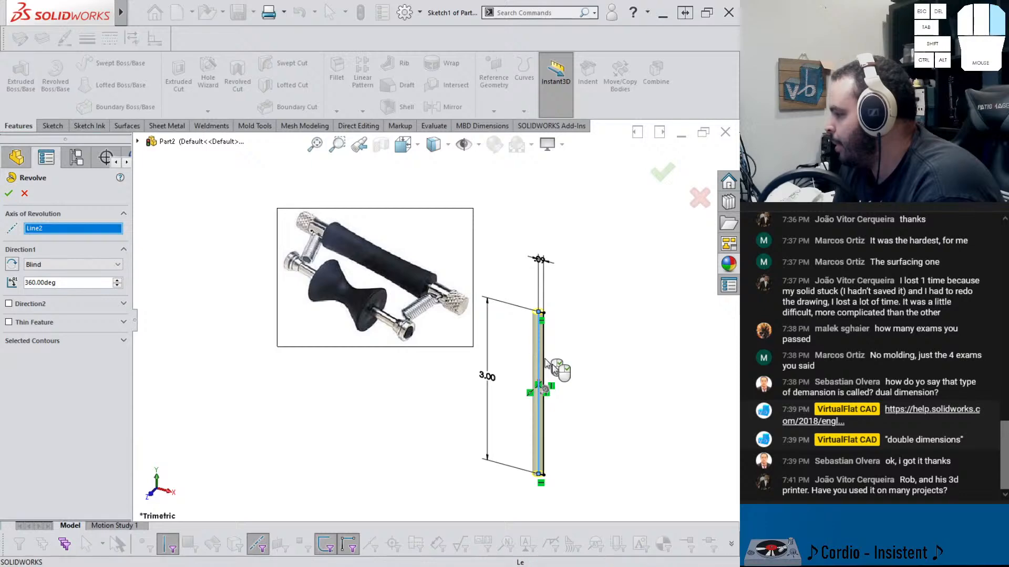
{"action": "right_click", "coordinate": [559, 369]}
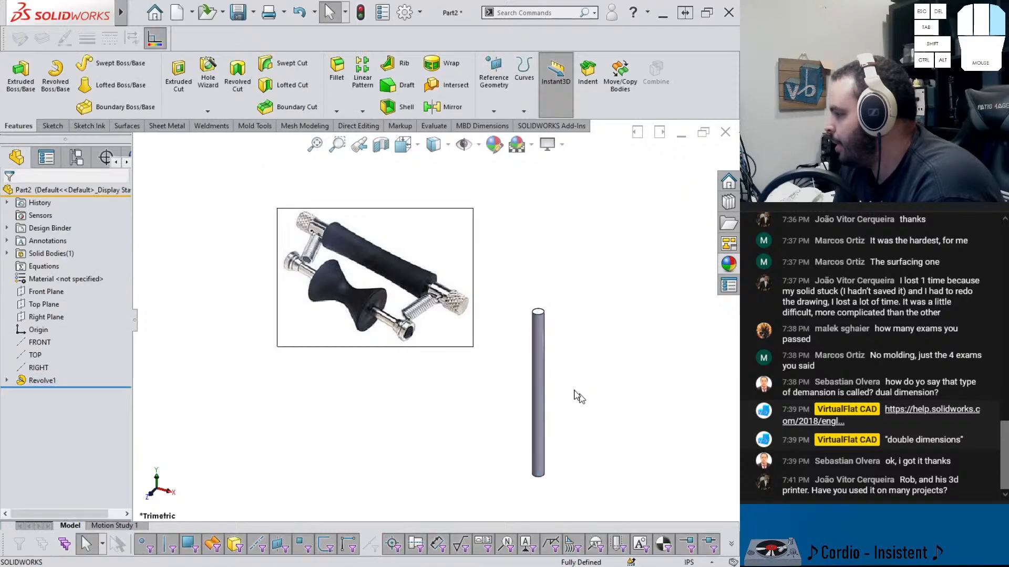
Start a new sketch on the Front Plane
{"action": "left_click", "coordinate": [22, 332]}
{"action": "middle_click_drag", "start_coordinate": [478, 445], "coordinate": [488, 422]}
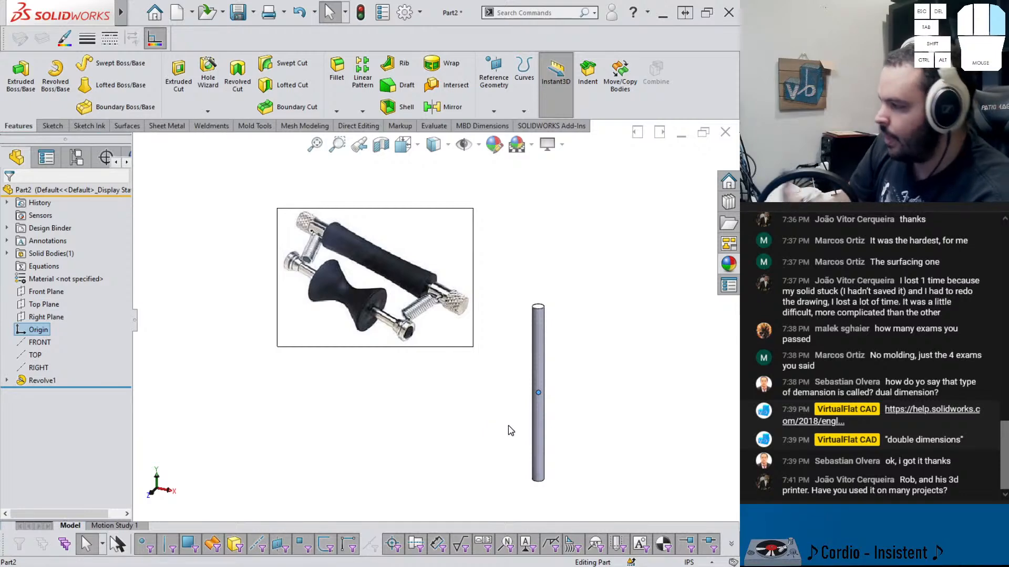
{"action": "left_click", "coordinate": [484, 404]}
{"action": "left_click", "coordinate": [46, 292]}
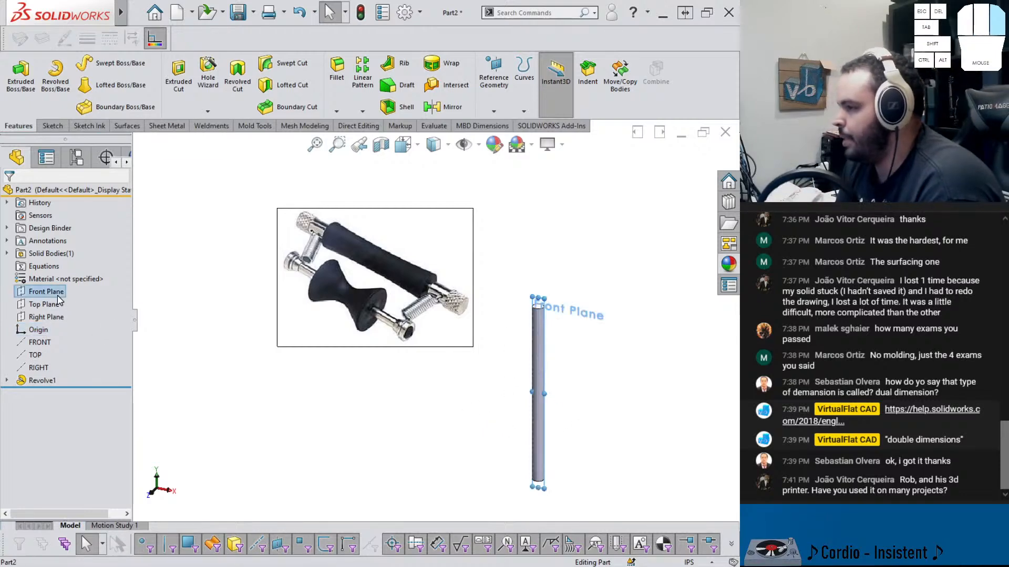
{"action": "left_click", "coordinate": [71, 275]}
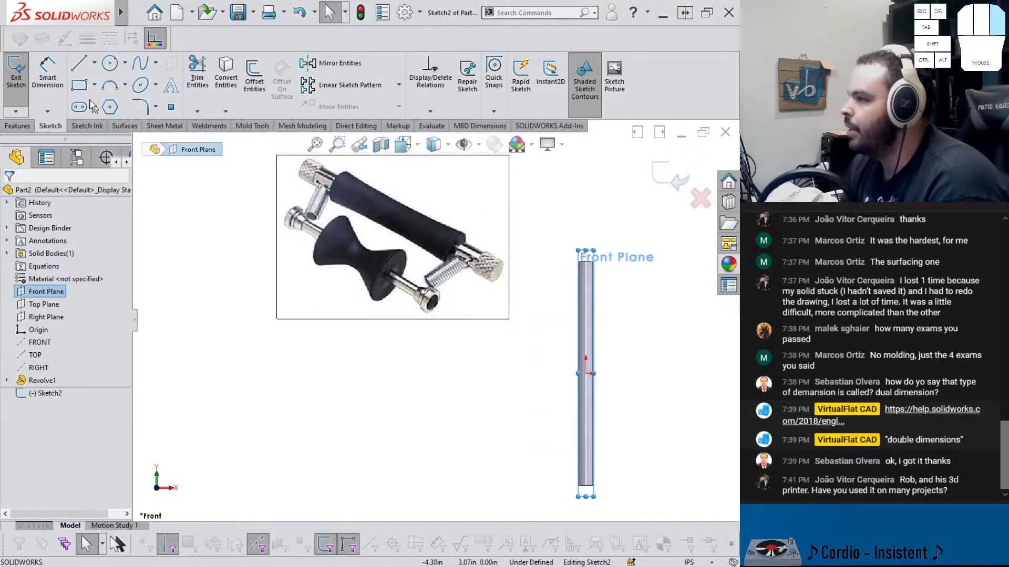
Draw a corner rectangle overlapping the rod, spanning to its left
{"action": "left_click", "coordinate": [80, 85]}
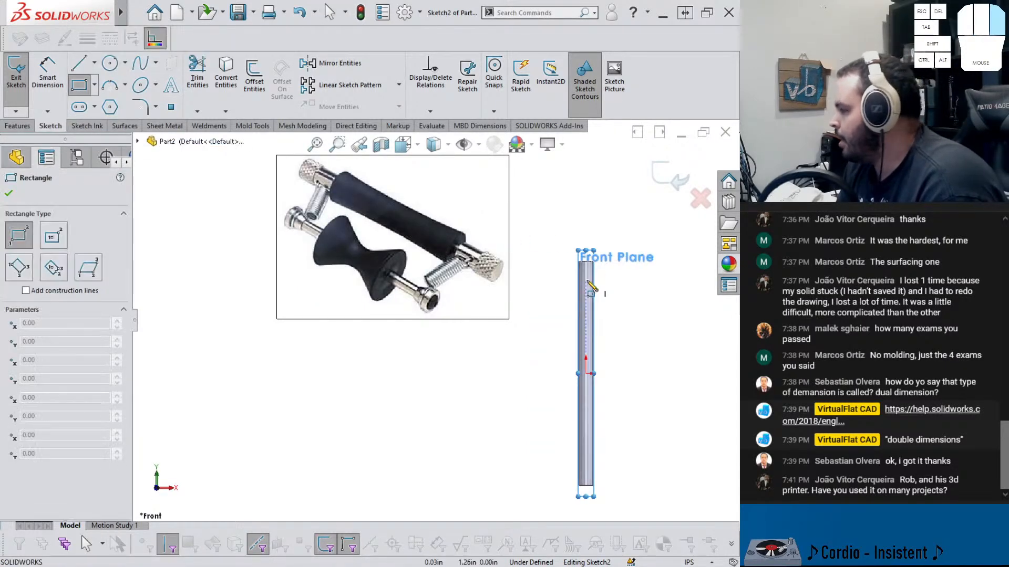
{"action": "left_click", "coordinate": [622, 276]}
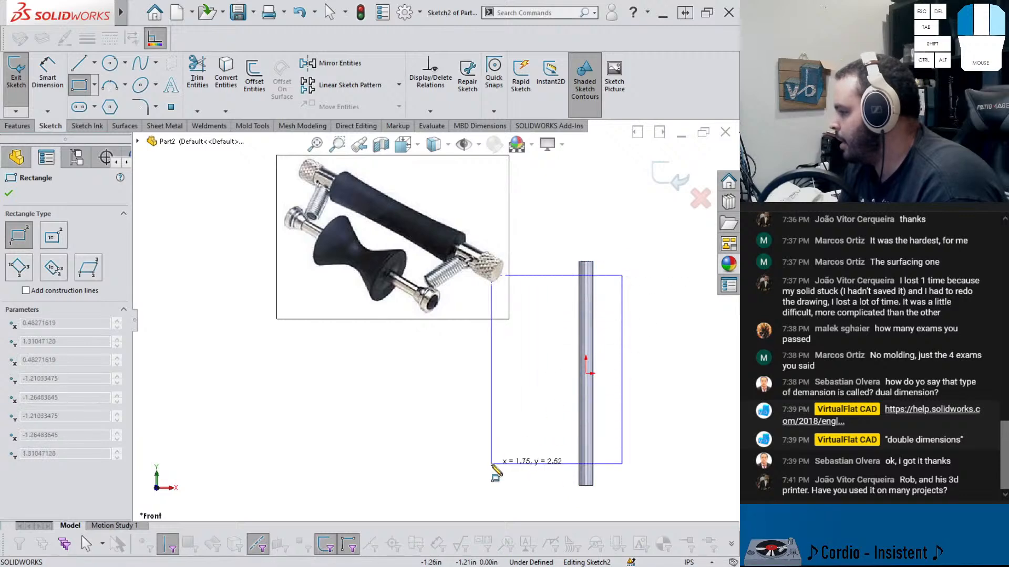
{"action": "left_click", "coordinate": [508, 440]}
{"action": "key", "text": "Escape"}
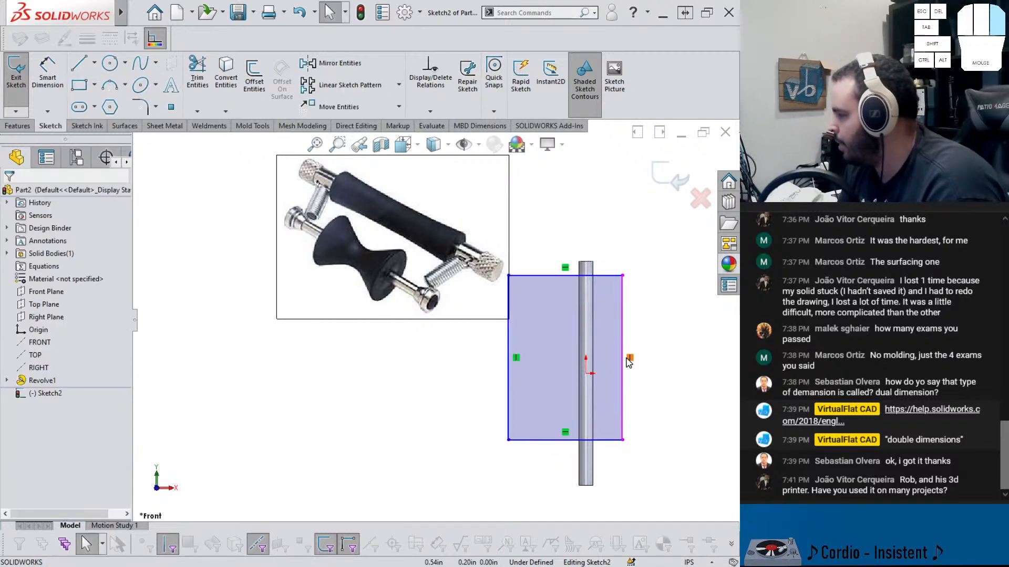
Make the midpoint of the rectangle's right edge coincide with the origin
{"action": "right_click", "coordinate": [622, 358]}
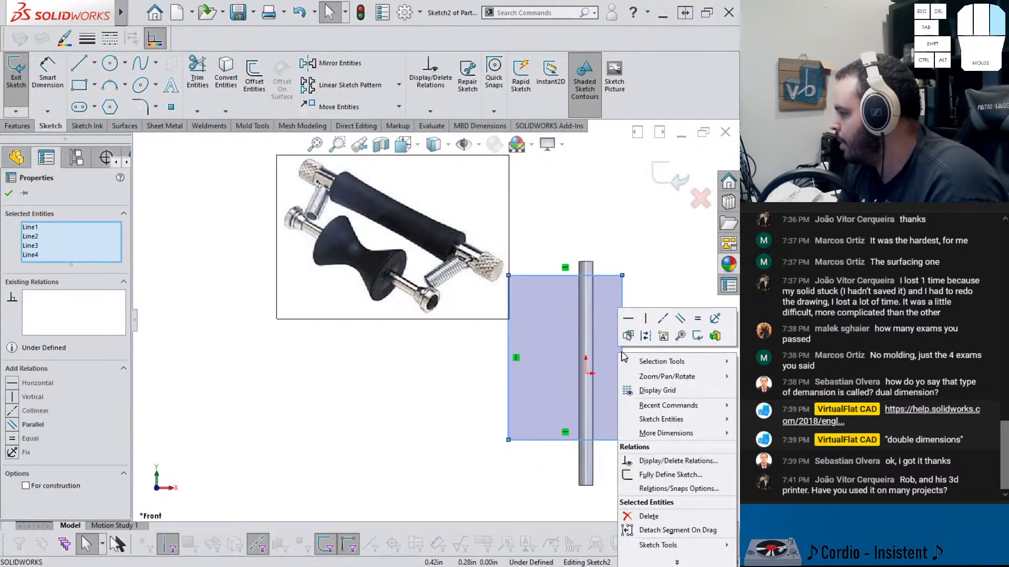
{"action": "key", "text": "Escape"}
{"action": "right_click", "coordinate": [623, 326]}
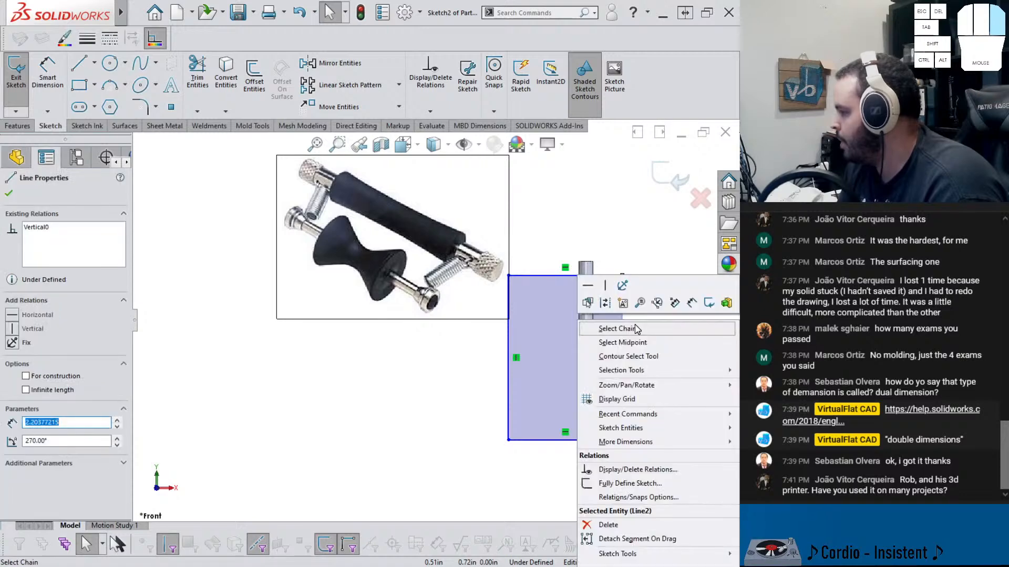
{"action": "left_click", "coordinate": [625, 342]}
{"action": "left_click", "coordinate": [586, 373], "text": "ctrl"}
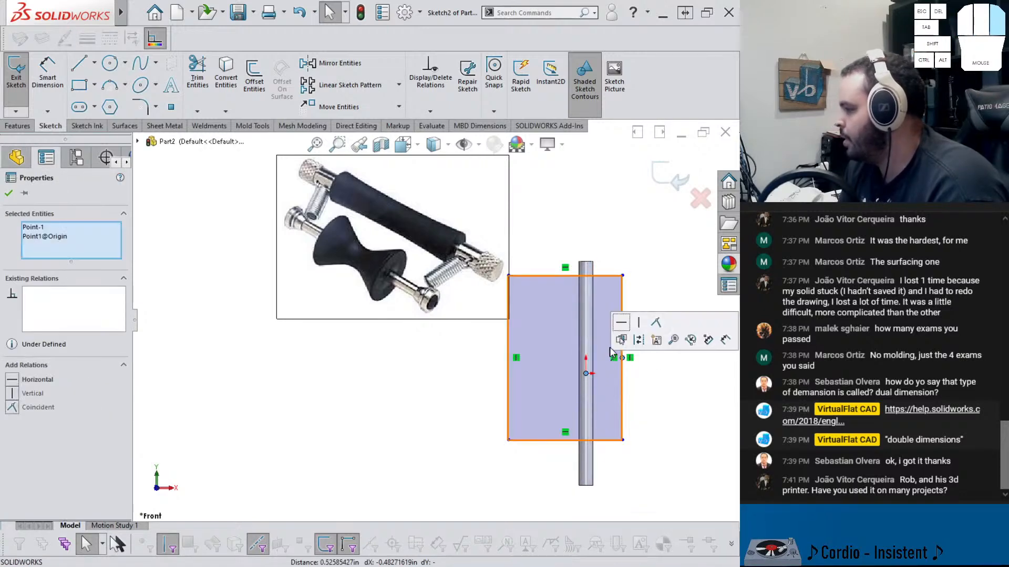
{"action": "left_click", "coordinate": [640, 328]}
{"action": "right_click", "coordinate": [593, 387]}
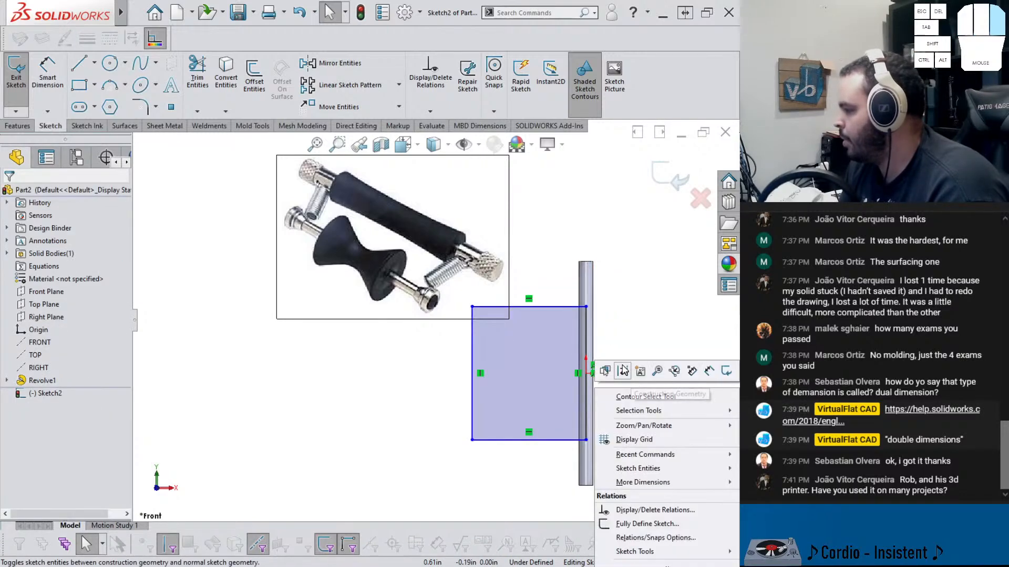
{"action": "key", "text": "Escape"}
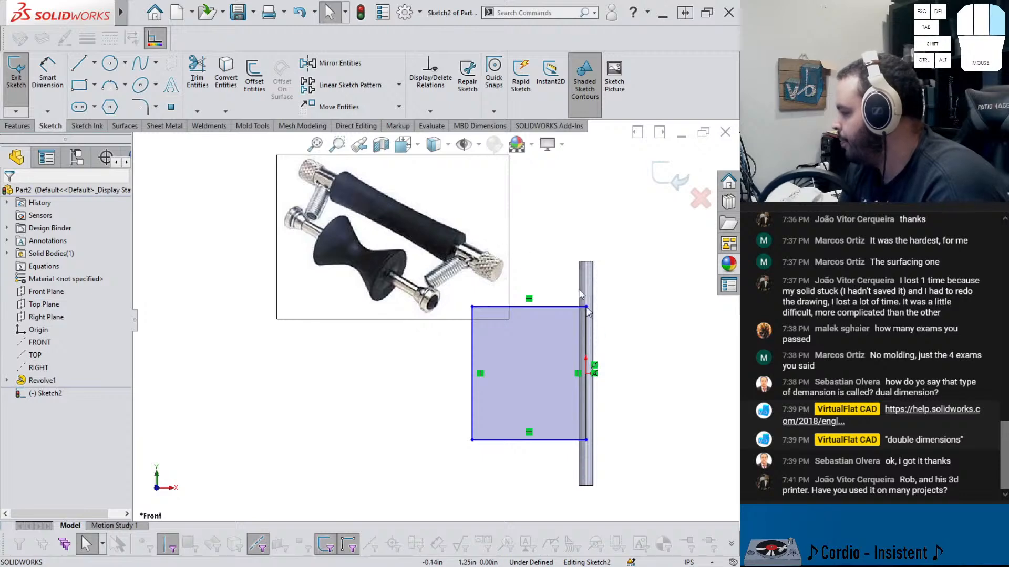
Dimension the rectangle's right edge height to 2.4 in
{"action": "right_click_drag", "start_coordinate": [635, 365], "coordinate": [635, 335]}
{"action": "left_click", "coordinate": [589, 346]}
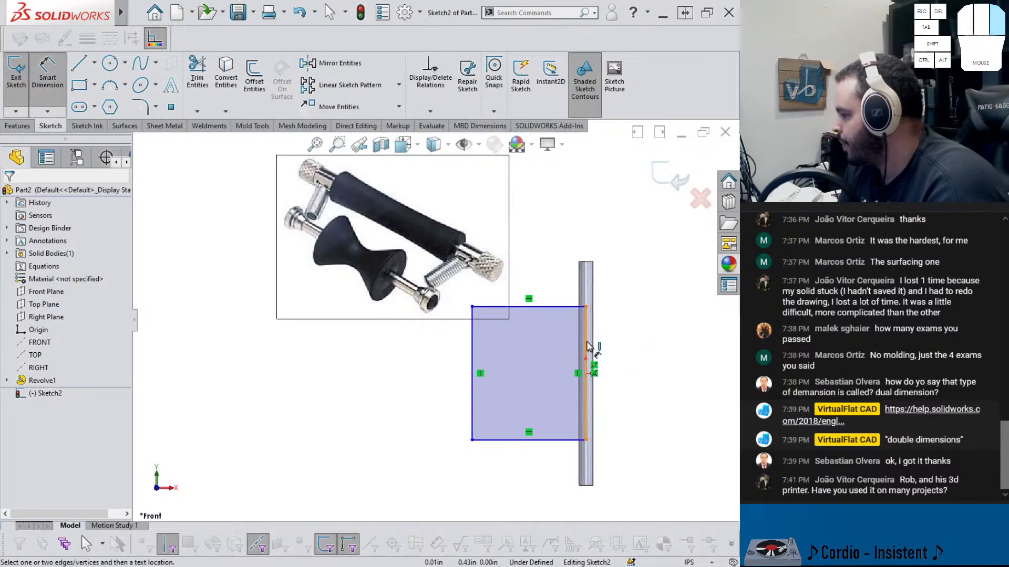
{"action": "left_click", "coordinate": [637, 345]}
{"action": "type", "text": "2.4"}
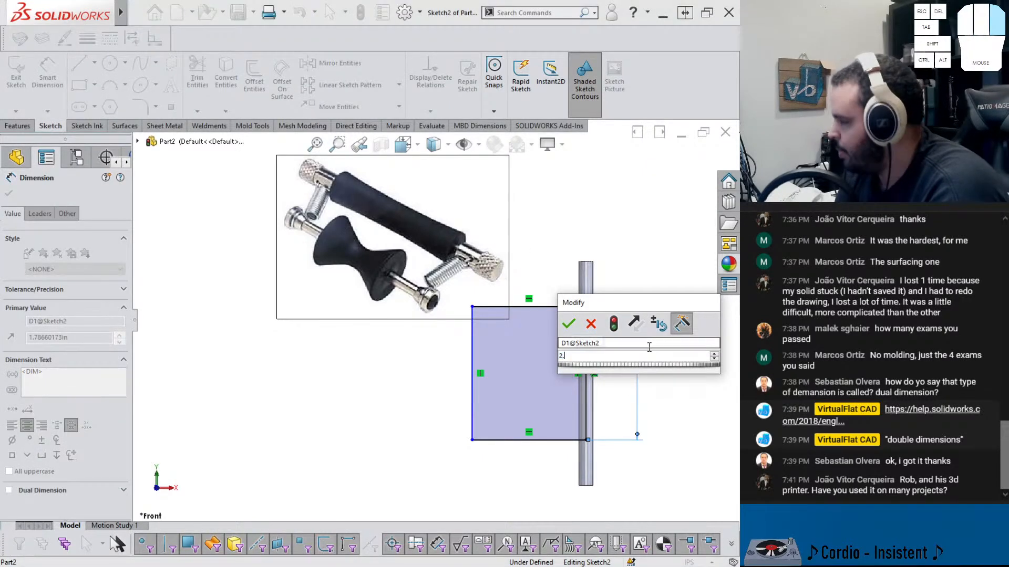
{"action": "key", "text": "Return"}
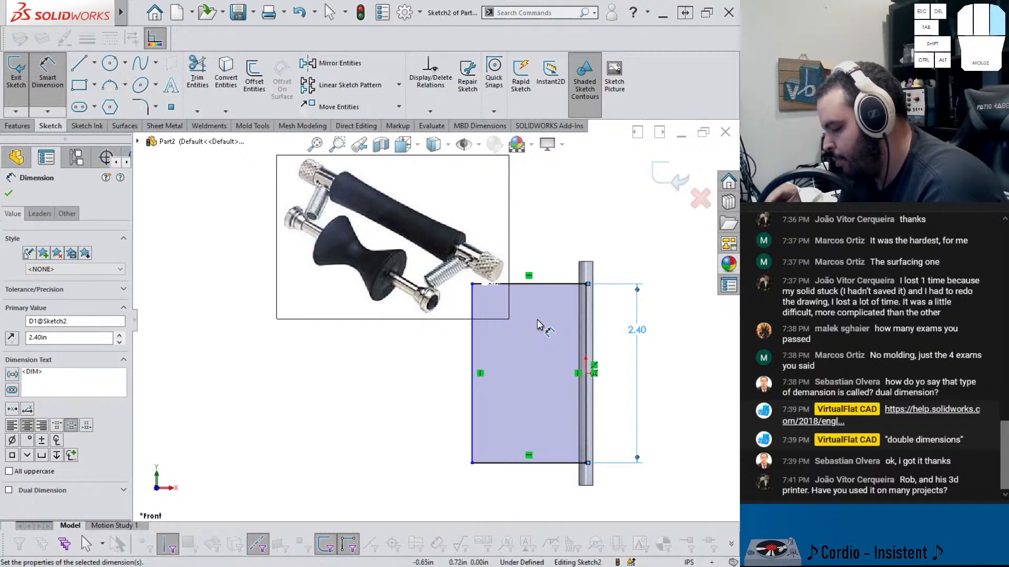
Dimension the rectangle's top edge width to .5625 in
{"action": "left_click", "coordinate": [552, 286]}
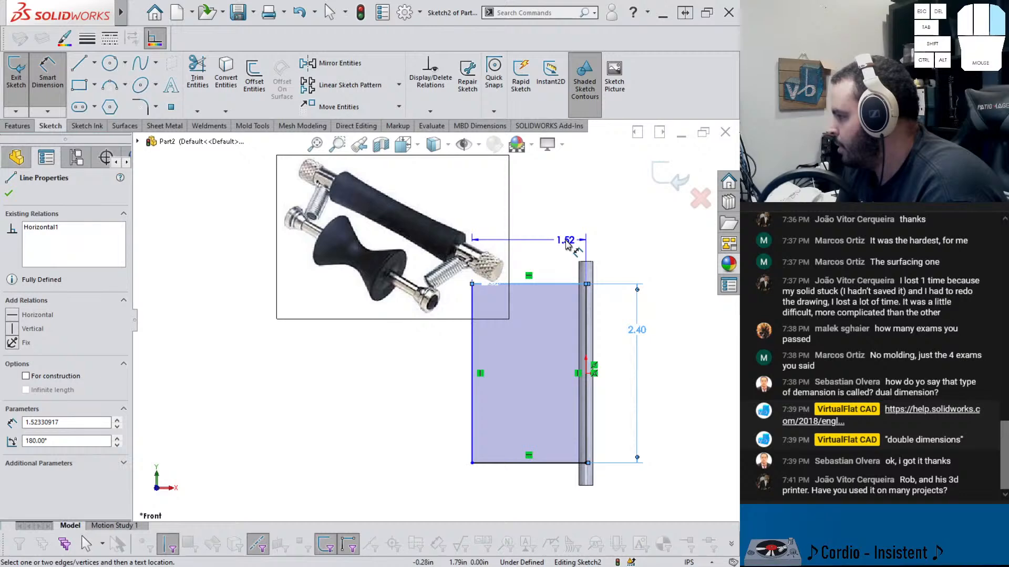
{"action": "left_click", "coordinate": [566, 244]}
{"action": "key", "text": "BackSpace"}
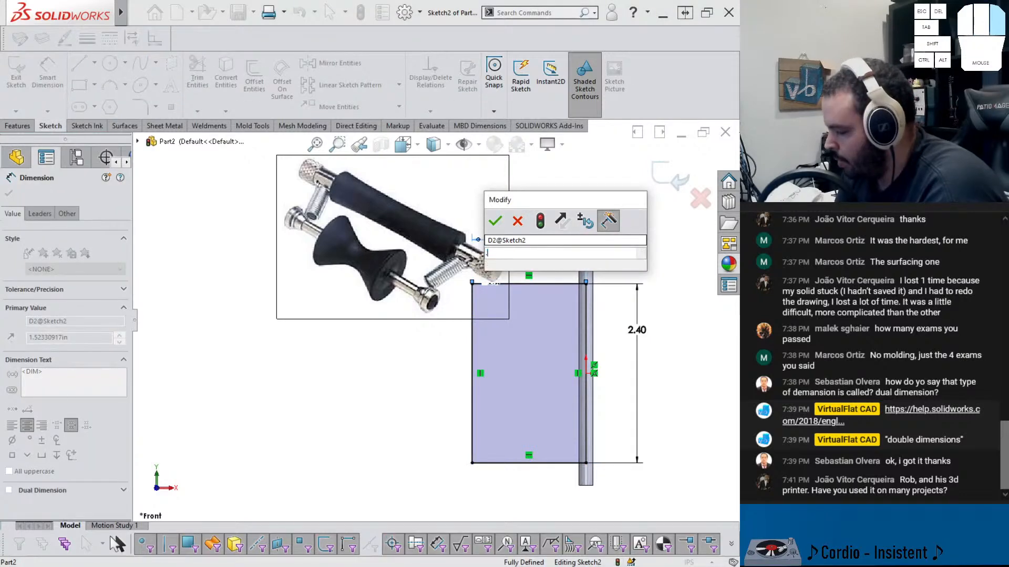
{"action": "type", "text": ".5625"}
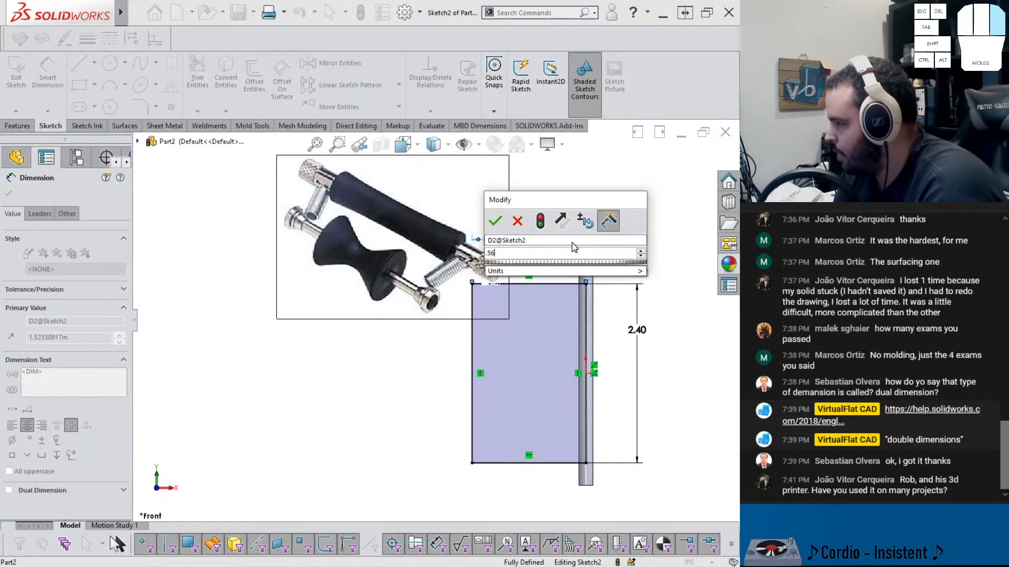
{"action": "key", "text": "Return"}
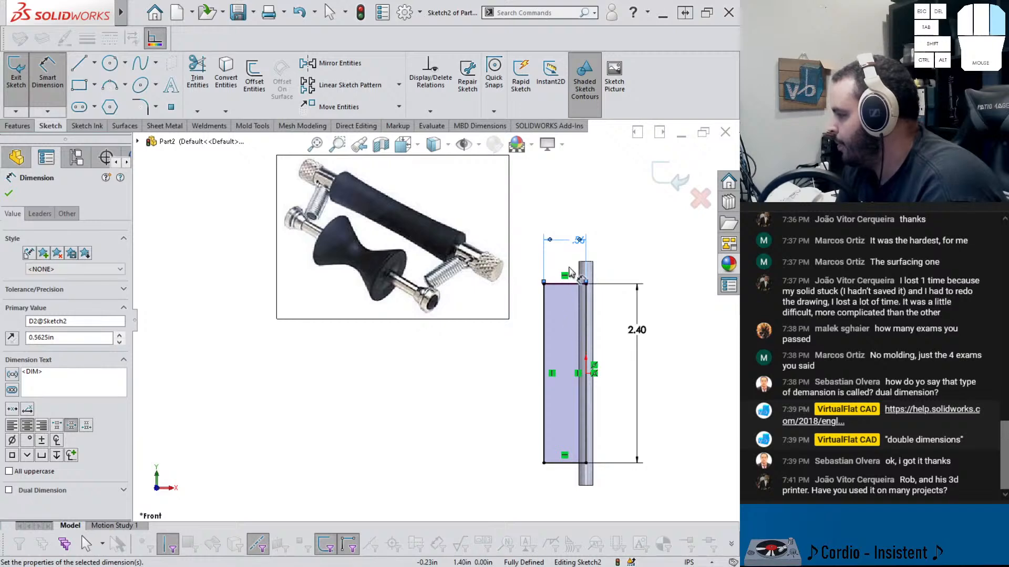
Set the rectangle's top edge width to .5625/2 in
{"action": "double_click", "coordinate": [582, 246]}
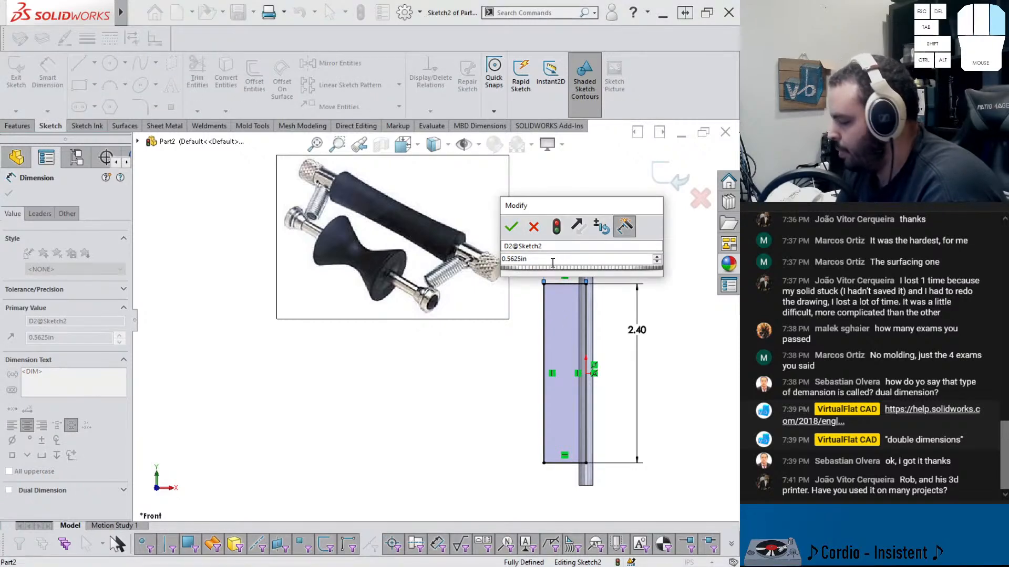
{"action": "type", "text": "/2"}
{"action": "key", "text": "Return"}
{"action": "scroll", "coordinate": [594, 342], "scroll_direction": "down", "scroll_amount": 3}
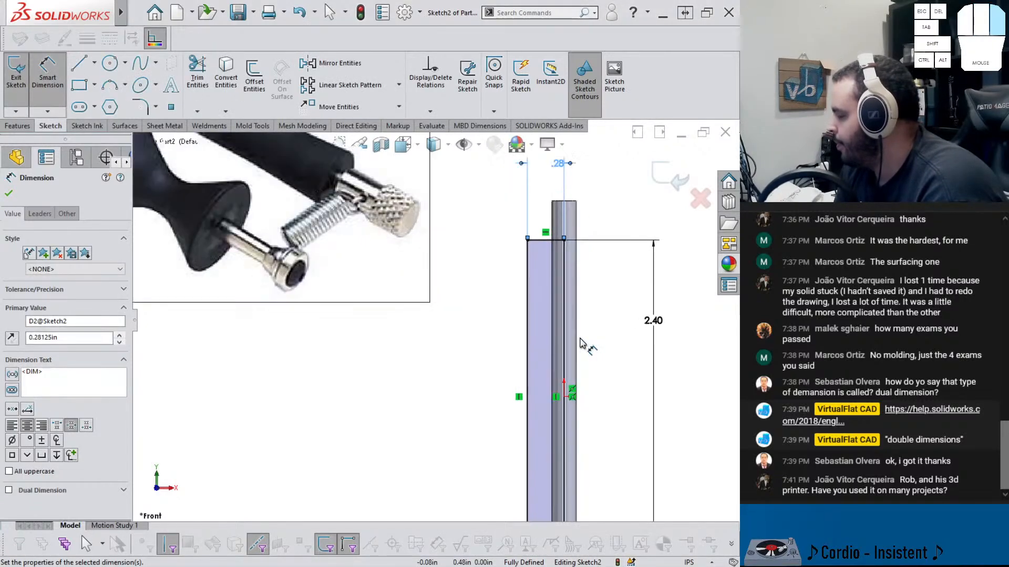
Convert the rectangle's left edge into construction geometry
{"action": "scroll", "coordinate": [582, 343], "scroll_direction": "up", "scroll_amount": 3}
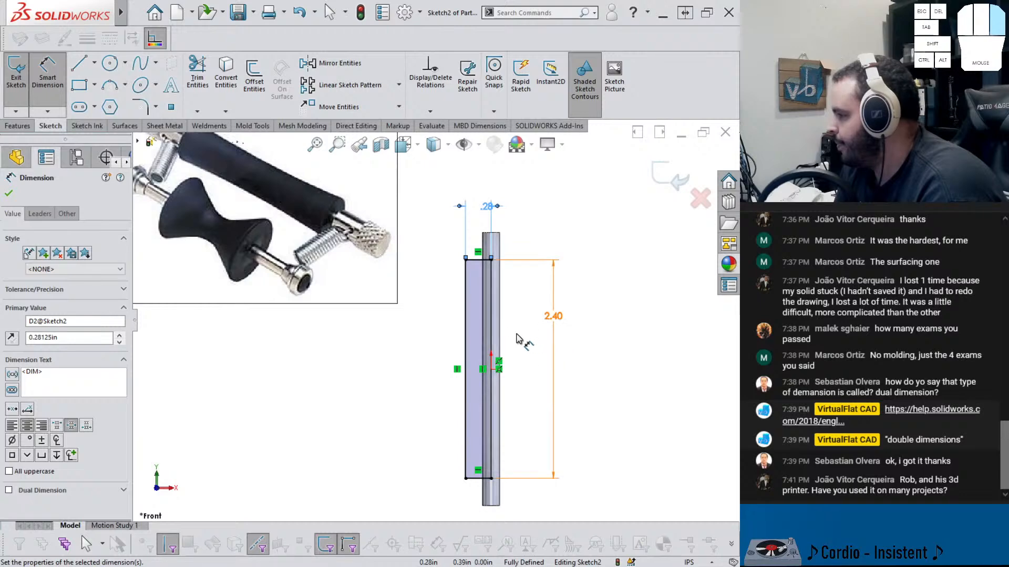
{"action": "left_click", "coordinate": [525, 363]}
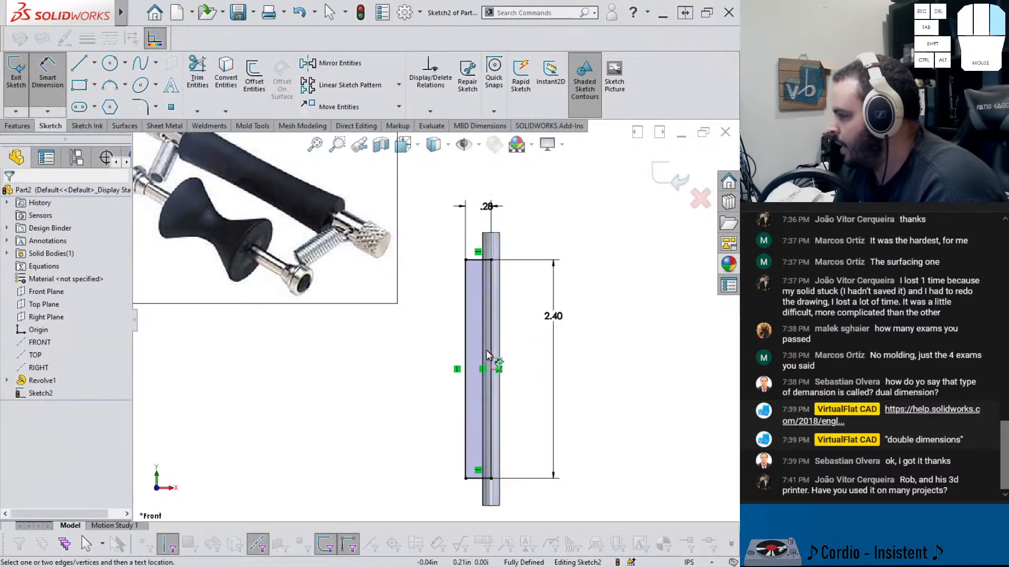
{"action": "key", "text": "Escape"}
{"action": "left_click", "coordinate": [466, 333]}
{"action": "left_click", "coordinate": [516, 297]}
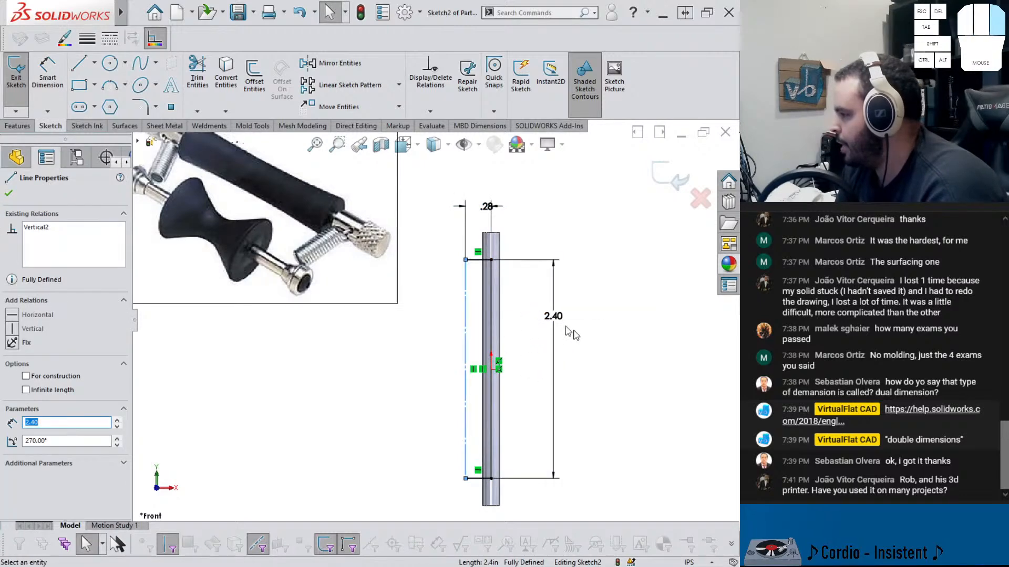
{"action": "left_click", "coordinate": [548, 342]}
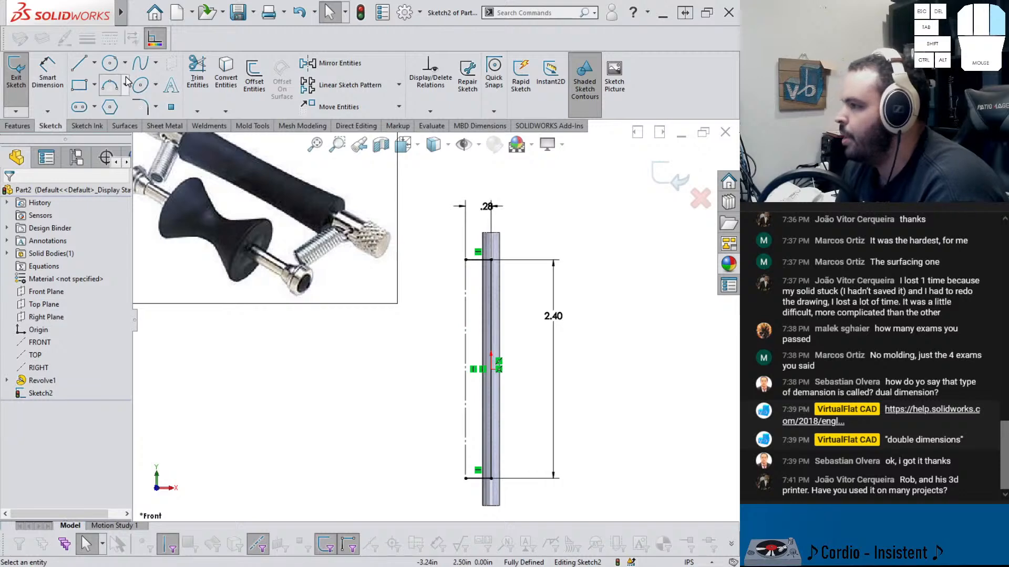
Draw a conic from the rectangle's top-left to bottom-left corner, curving inward toward the rod at mid-height
{"action": "left_click", "coordinate": [155, 85]}
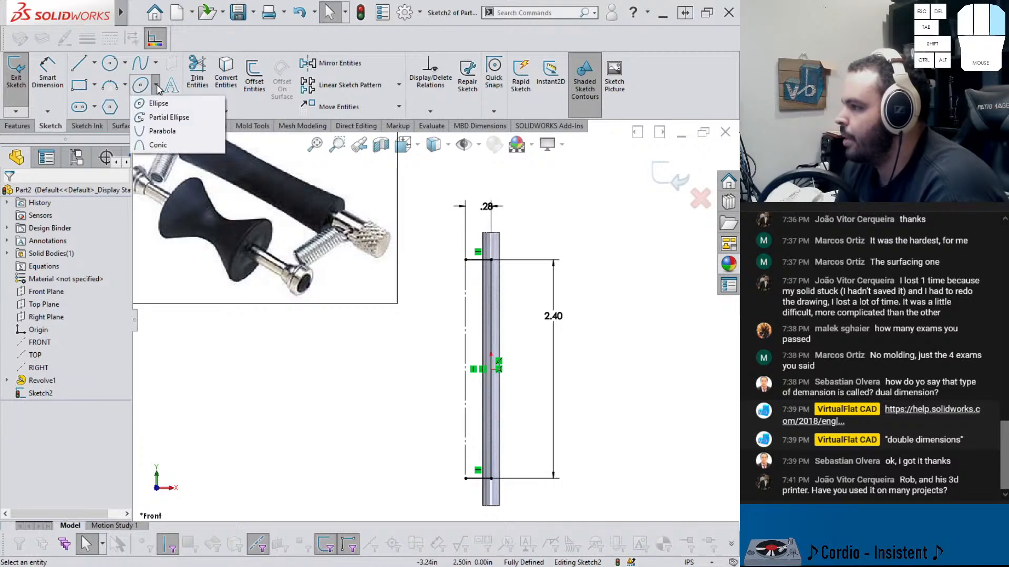
{"action": "left_click", "coordinate": [163, 144]}
{"action": "left_click", "coordinate": [466, 260]}
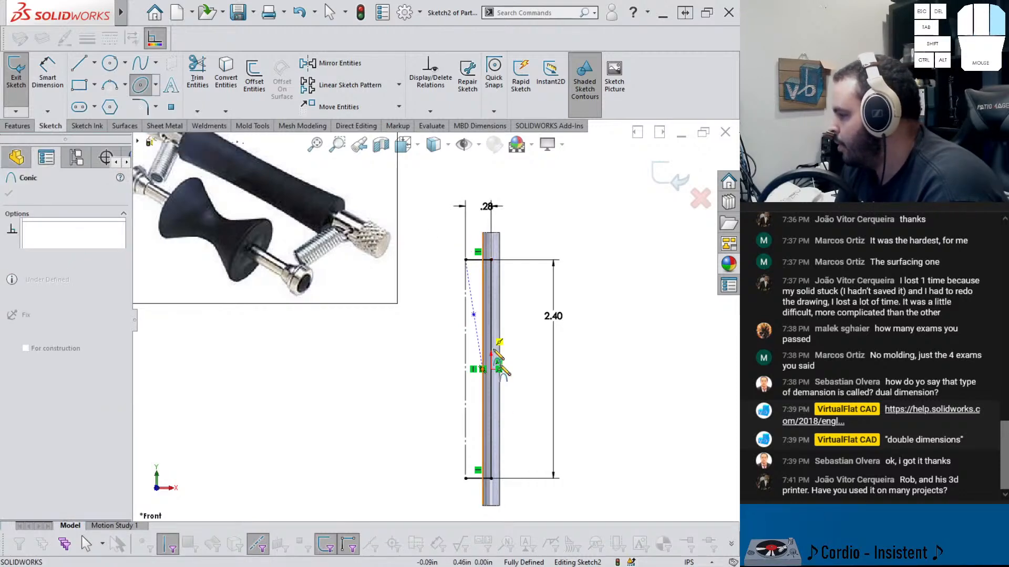
{"action": "left_click", "coordinate": [466, 479]}
{"action": "scroll", "coordinate": [474, 363], "scroll_direction": "down", "scroll_amount": 5}
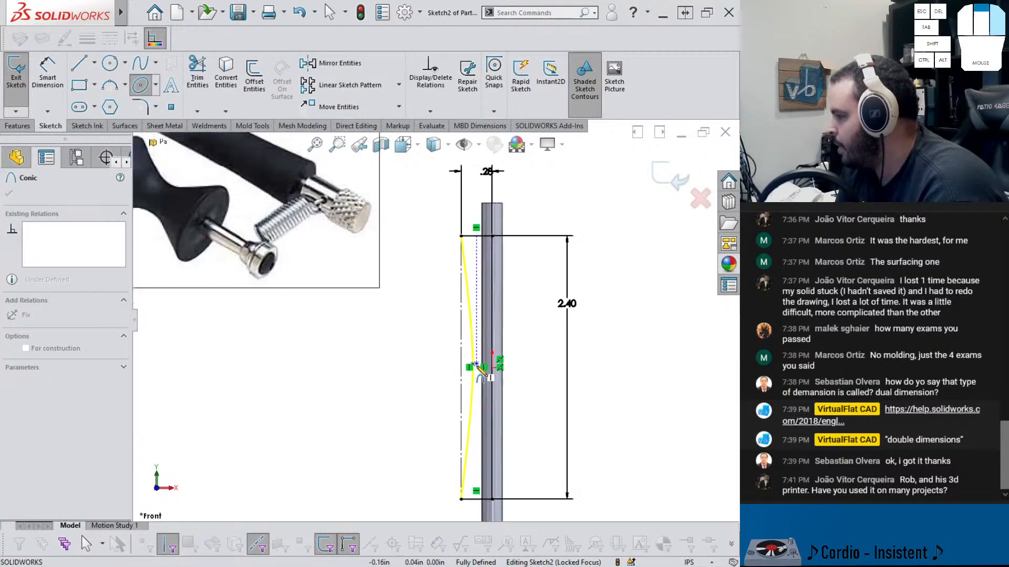
{"action": "scroll", "coordinate": [473, 358], "scroll_direction": "down", "scroll_amount": 2}
{"action": "left_click", "coordinate": [463, 357]}
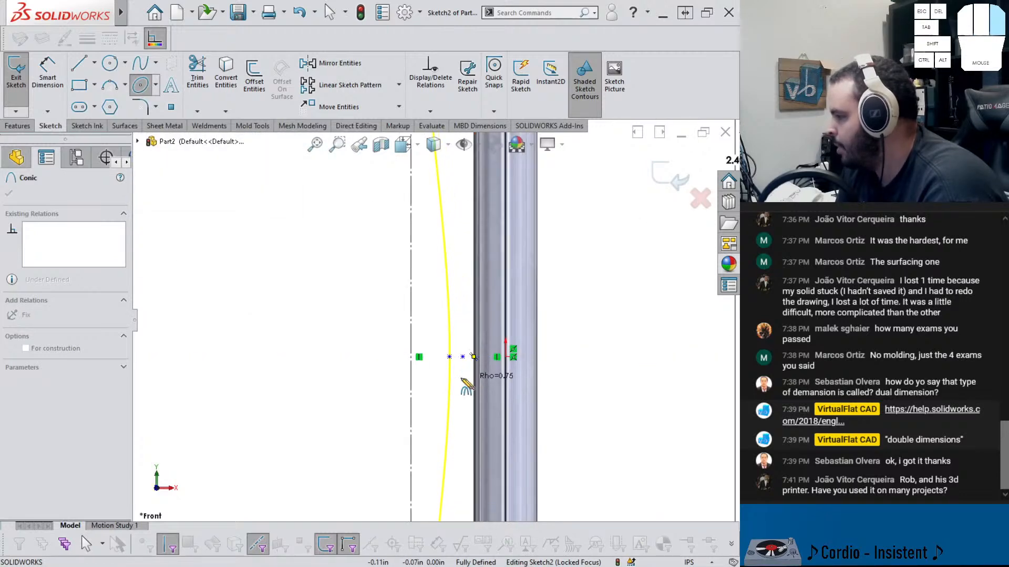
{"action": "left_click", "coordinate": [447, 357]}
{"action": "scroll", "coordinate": [446, 337], "scroll_direction": "up", "scroll_amount": 3}
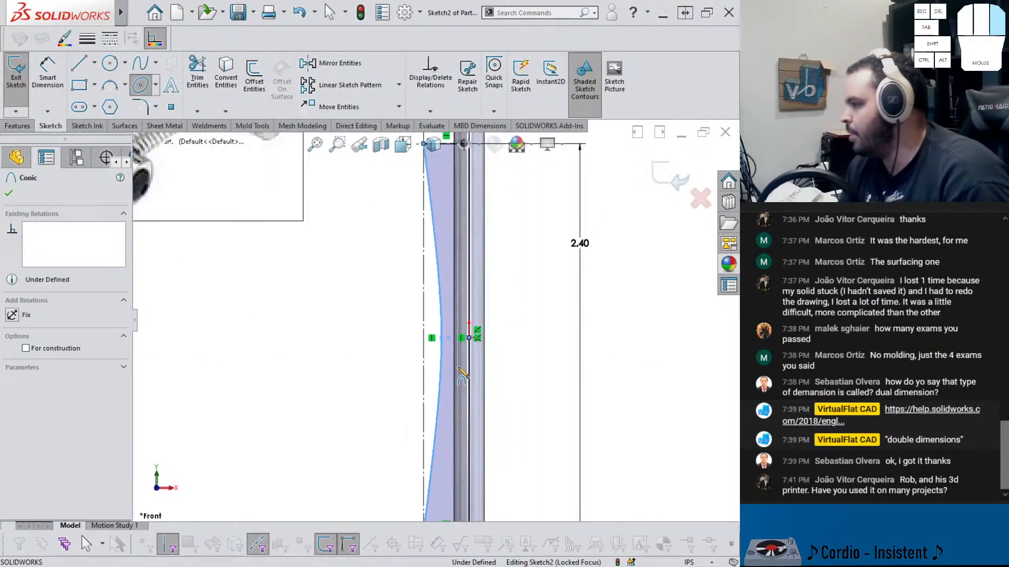
{"action": "key", "text": "Escape"}
Add a horizontal relation between the conic's control vertex and the origin
{"action": "left_click", "coordinate": [448, 338]}
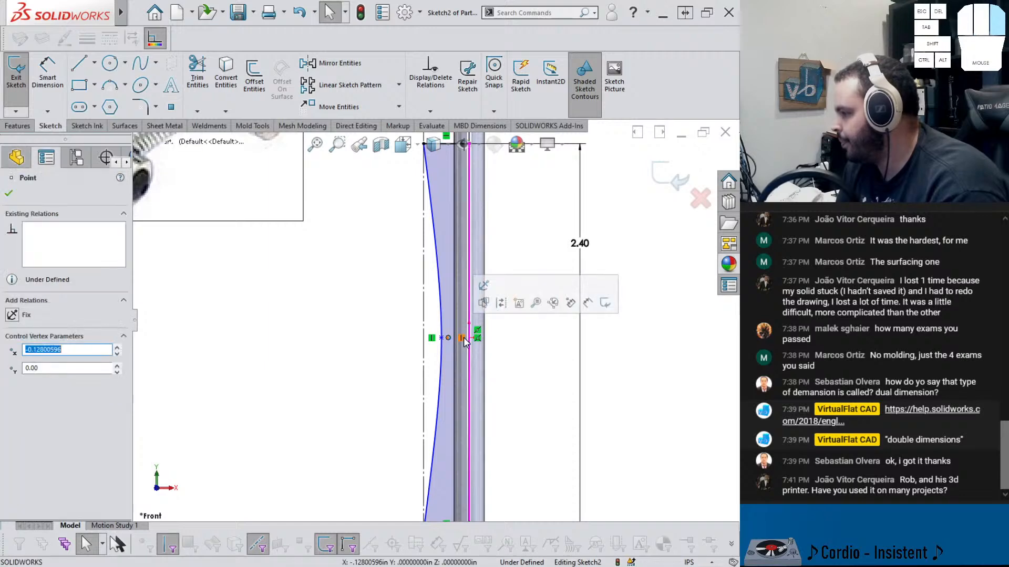
{"action": "left_click", "coordinate": [469, 338], "text": "ctrl"}
{"action": "left_click", "coordinate": [502, 288]}
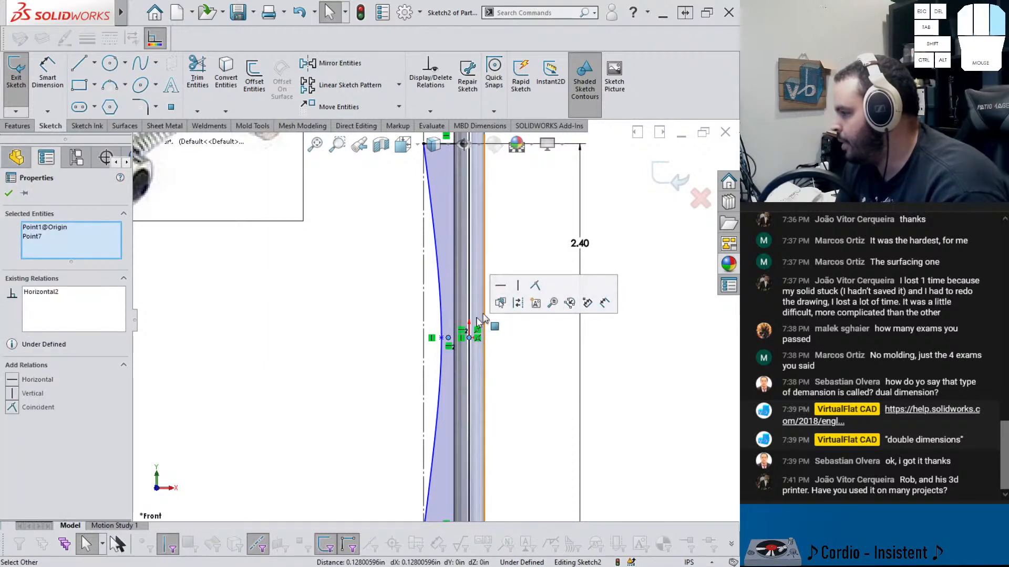
{"action": "left_click", "coordinate": [441, 338]}
{"action": "left_click_drag", "start_coordinate": [441, 316], "coordinate": [443, 325]}
{"action": "scroll", "coordinate": [478, 351], "scroll_direction": "up", "scroll_amount": 3}
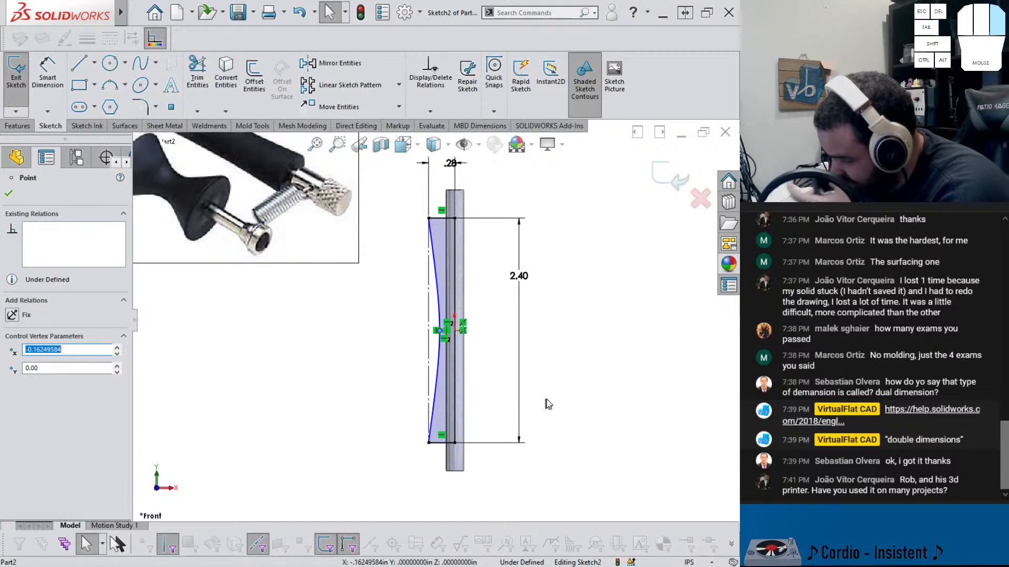
Dimension the conic's control vertex distance from the rod's centerline to .23 in
{"action": "right_click_drag", "start_coordinate": [585, 425], "coordinate": [582, 368]}
{"action": "scroll", "coordinate": [486, 347], "scroll_direction": "down", "scroll_amount": 2}
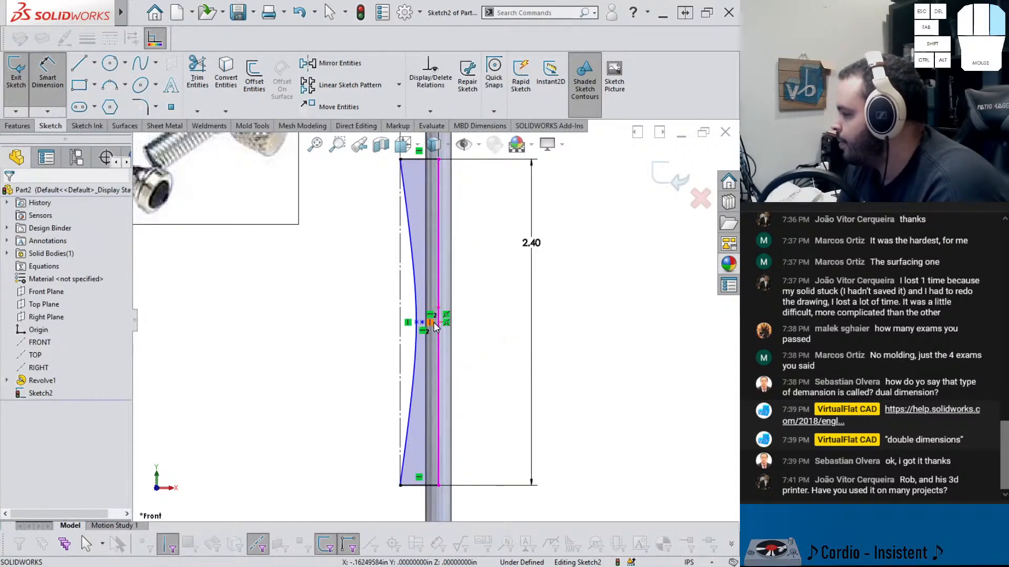
{"action": "scroll", "coordinate": [438, 324], "scroll_direction": "down", "scroll_amount": 2}
{"action": "scroll", "coordinate": [370, 353], "scroll_direction": "down", "scroll_amount": 2}
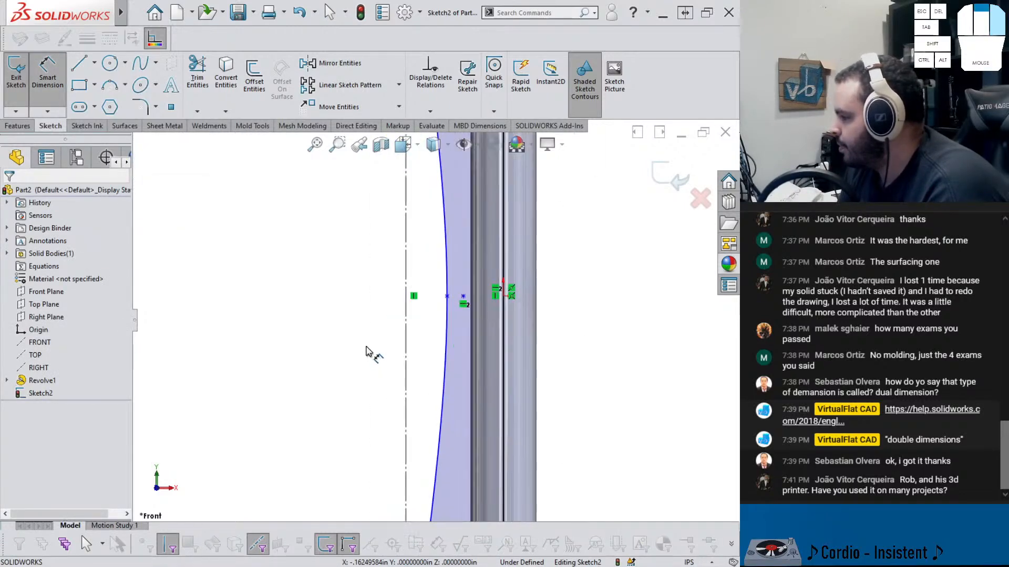
{"action": "left_click", "coordinate": [456, 297]}
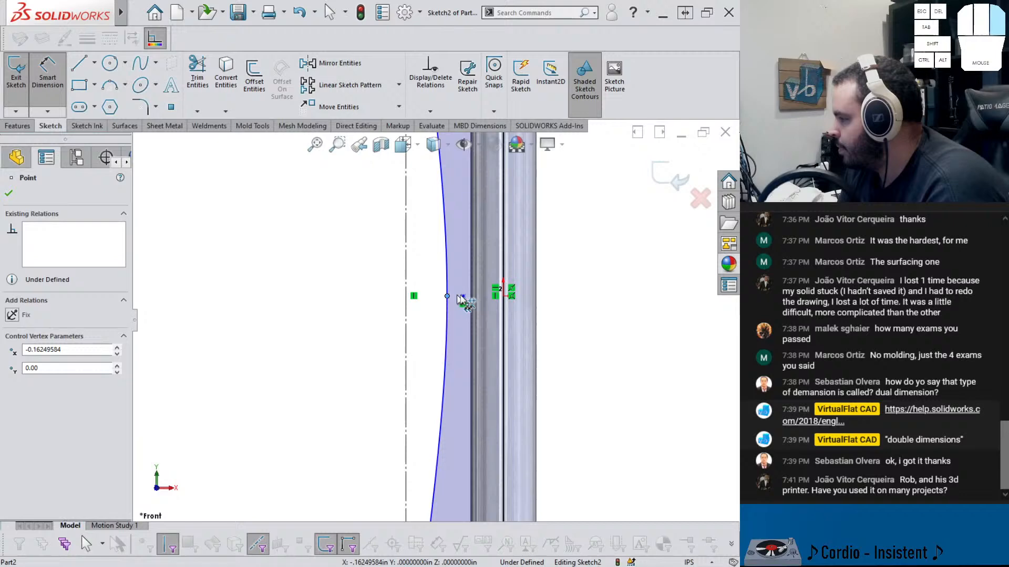
{"action": "left_click", "coordinate": [503, 275]}
{"action": "scroll", "coordinate": [564, 285], "scroll_direction": "up", "scroll_amount": 6}
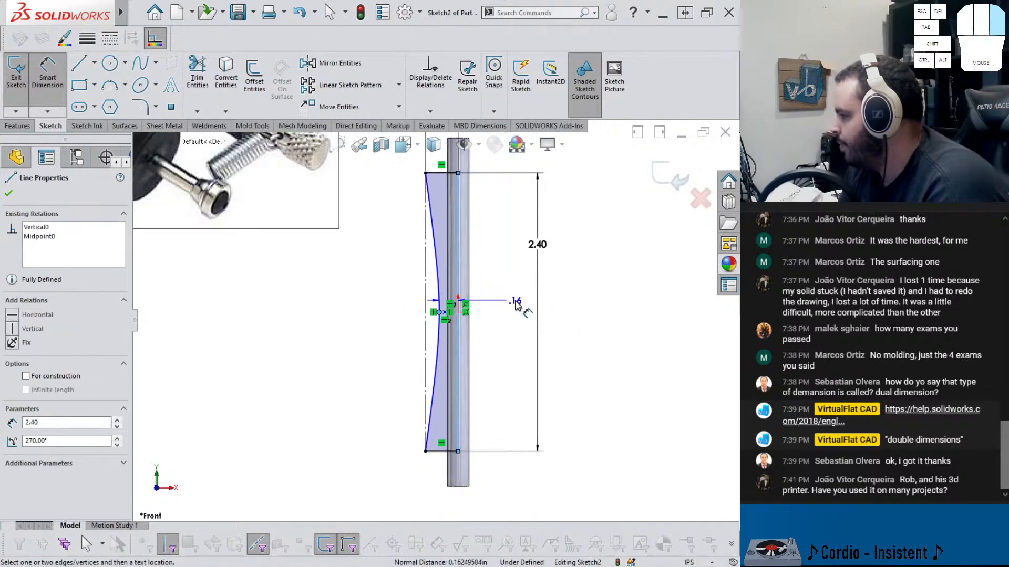
{"action": "left_click", "coordinate": [531, 305]}
{"action": "type", "text": ".23"}
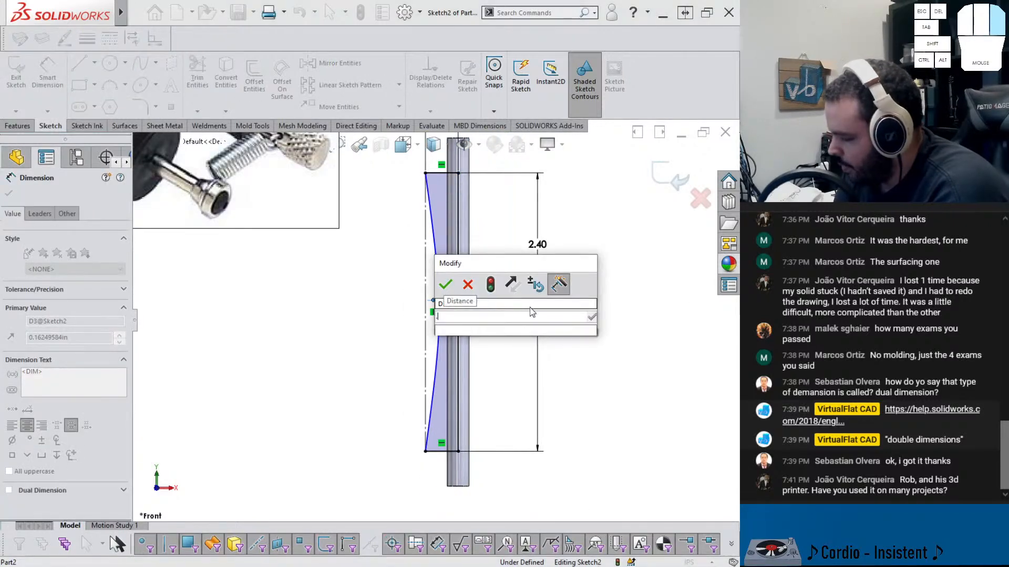
{"action": "key", "text": "Return"}
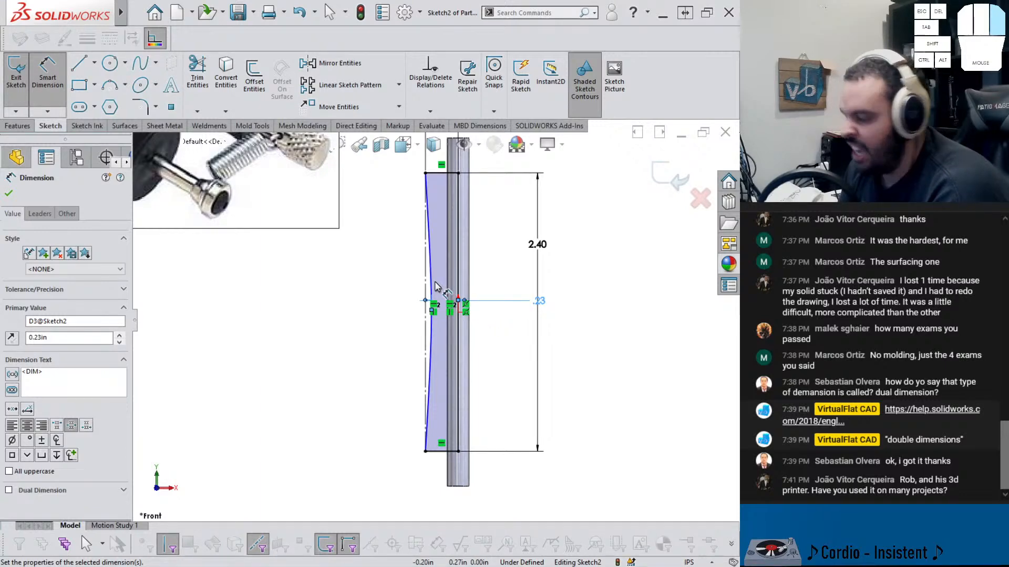
Make the conic's Rho value a driving dimension and set it to 0.75
{"action": "scroll", "coordinate": [456, 309], "scroll_direction": "down", "scroll_amount": 3}
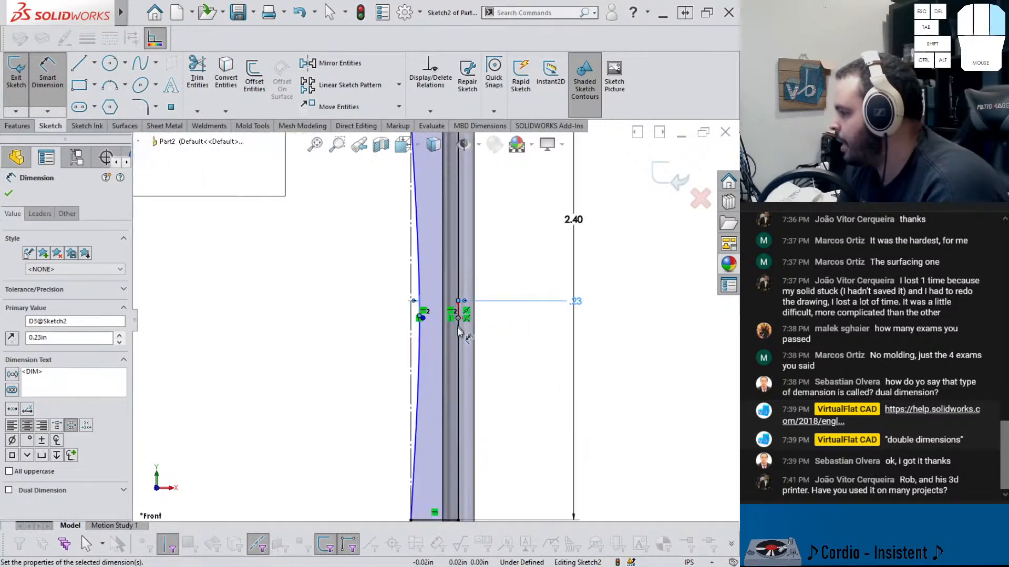
{"action": "left_click", "coordinate": [425, 343]}
{"action": "scroll", "coordinate": [426, 336], "scroll_direction": "up", "scroll_amount": 3}
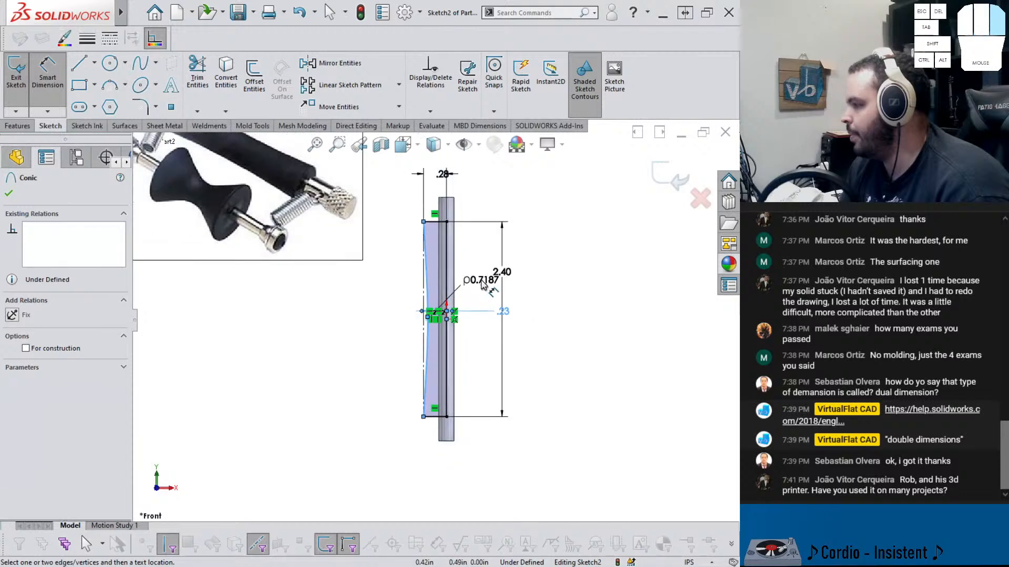
{"action": "left_click", "coordinate": [478, 288]}
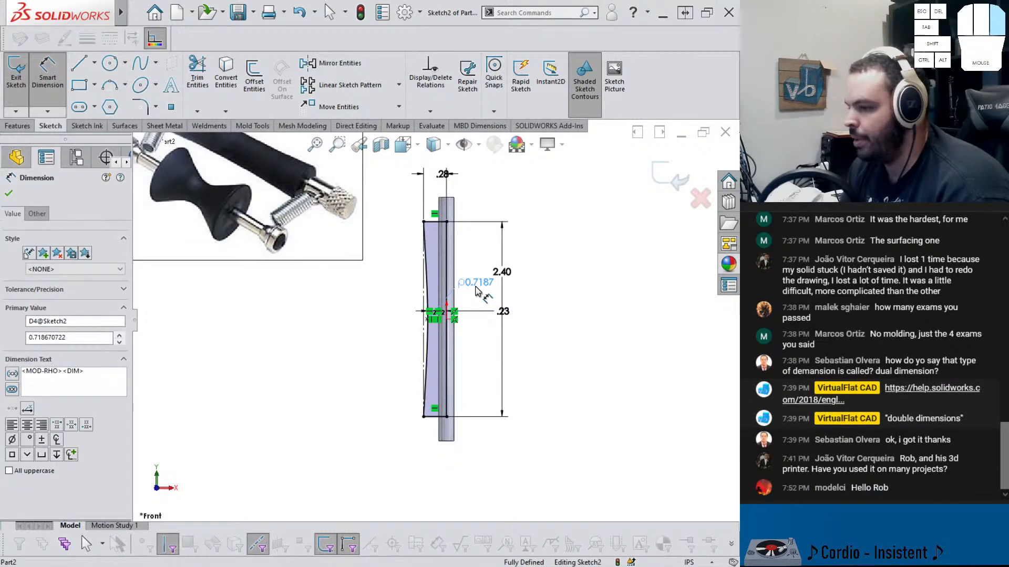
{"action": "double_click", "coordinate": [475, 284]}
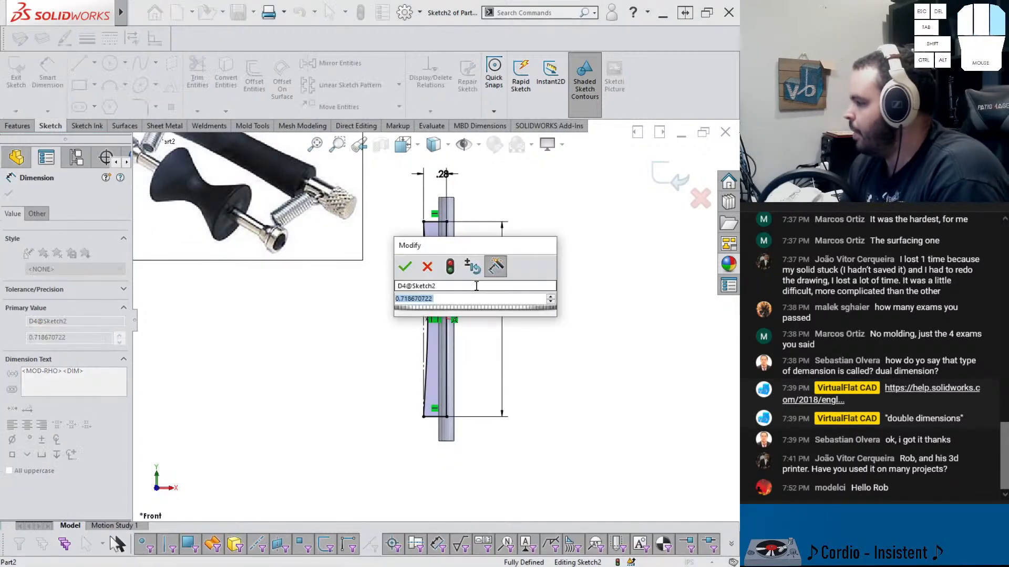
{"action": "left_click_drag", "start_coordinate": [473, 251], "coordinate": [568, 255]}
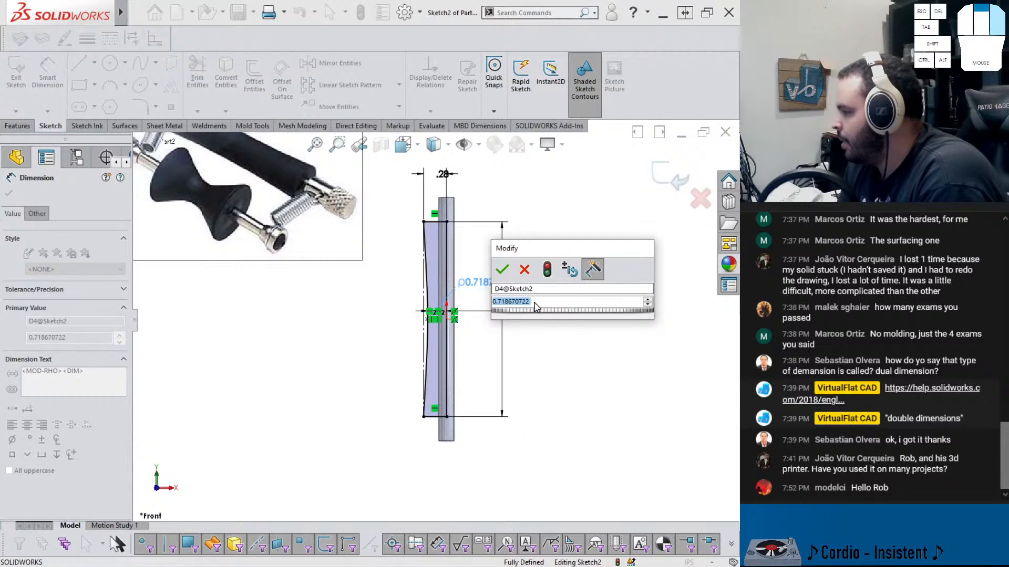
{"action": "scroll", "coordinate": [536, 308], "scroll_direction": "down", "scroll_amount": 7}
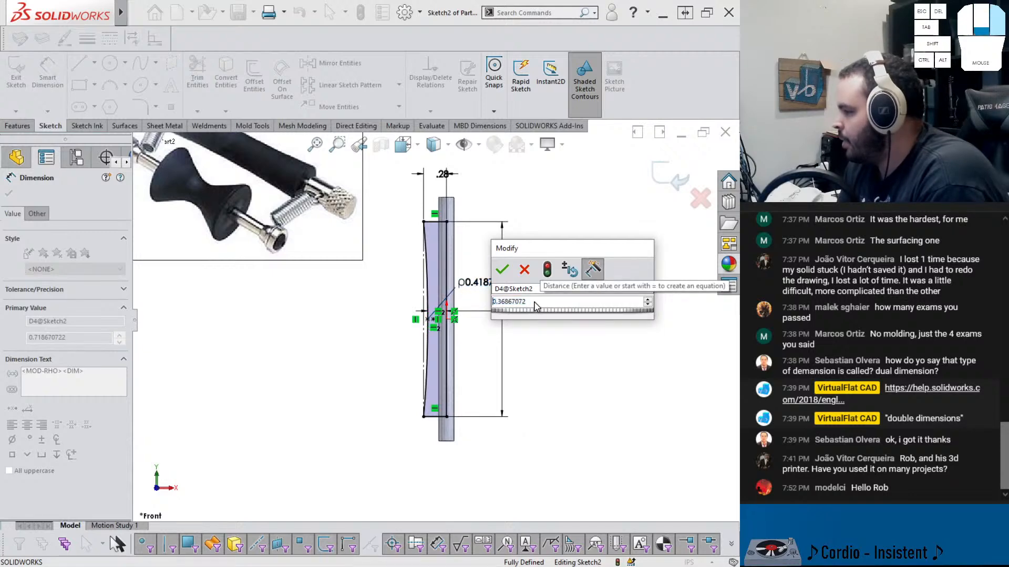
{"action": "scroll", "coordinate": [536, 308], "scroll_direction": "down", "scroll_amount": 2}
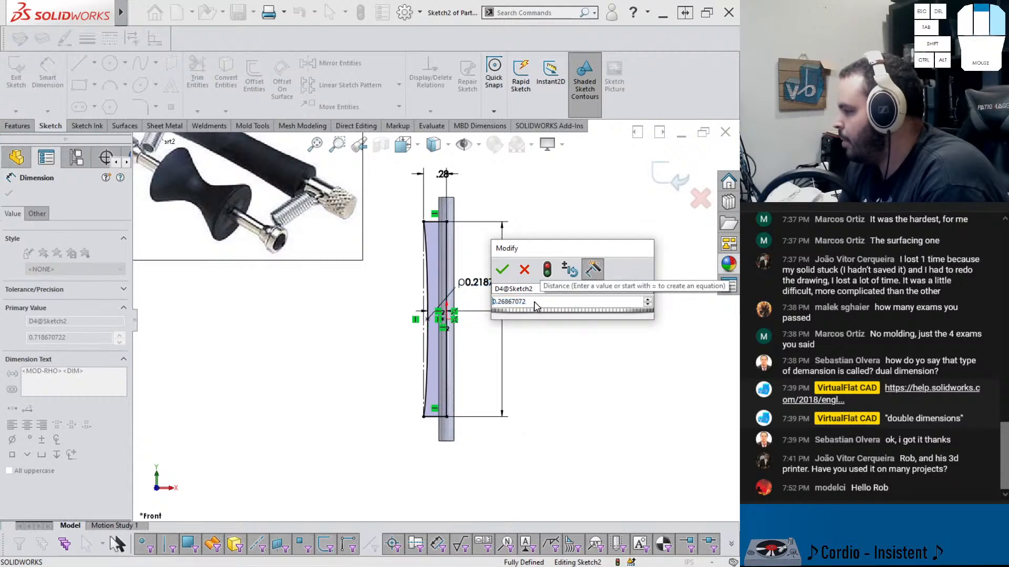
{"action": "scroll", "coordinate": [536, 308], "scroll_direction": "up", "scroll_amount": 9}
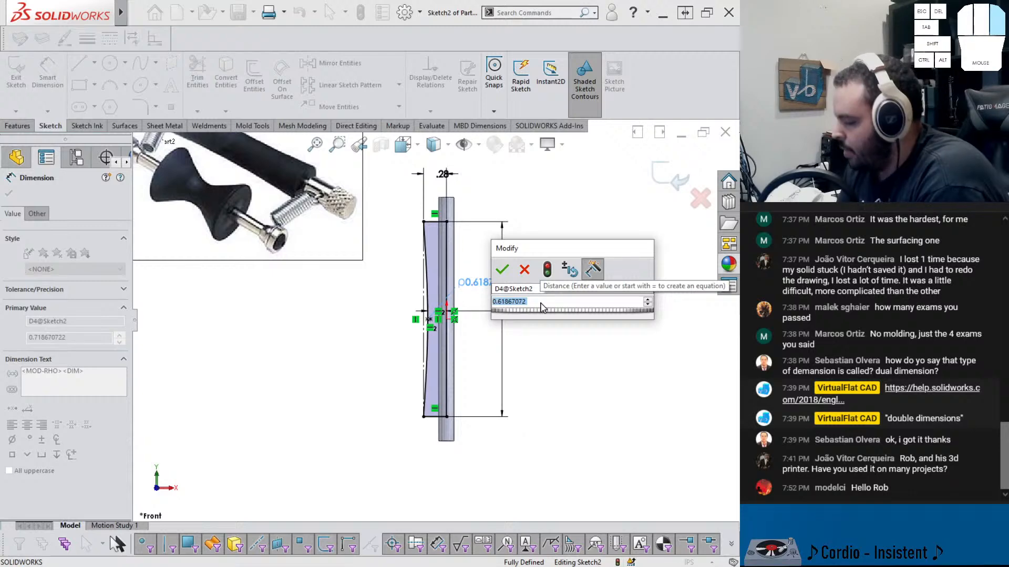
{"action": "type", "text": "0.75"}
{"action": "key", "text": "Return"}
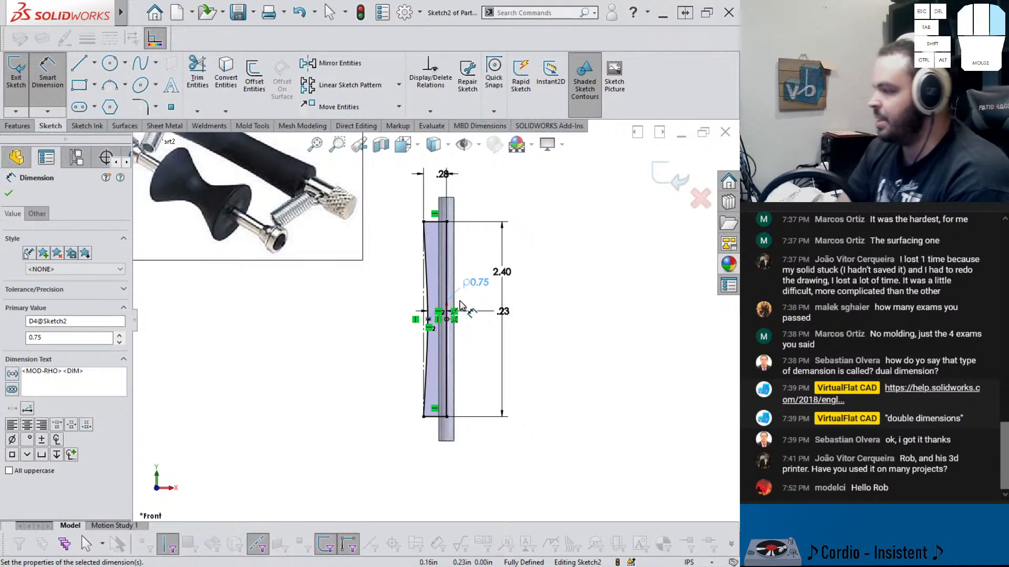
Revolve the sketch 360 degrees about the rod's axis as a separate body, without merging the result
{"action": "key", "text": "f"}
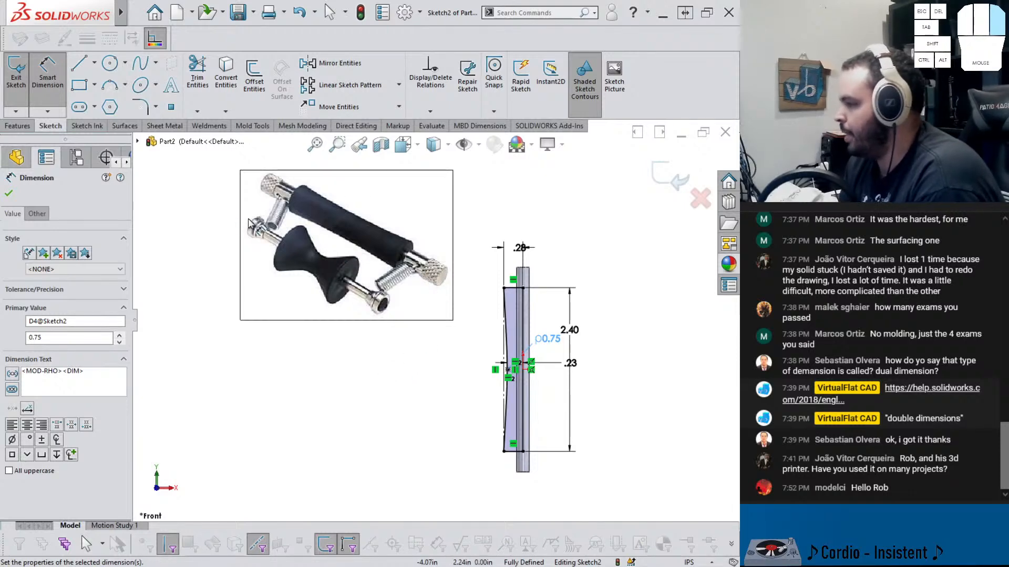
{"action": "left_click", "coordinate": [17, 125]}
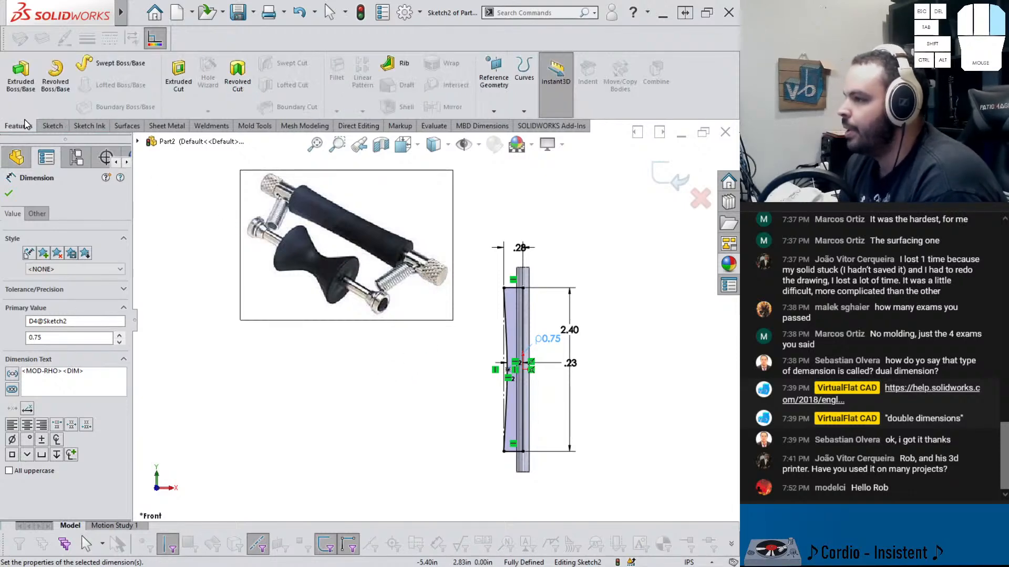
{"action": "left_click", "coordinate": [58, 78]}
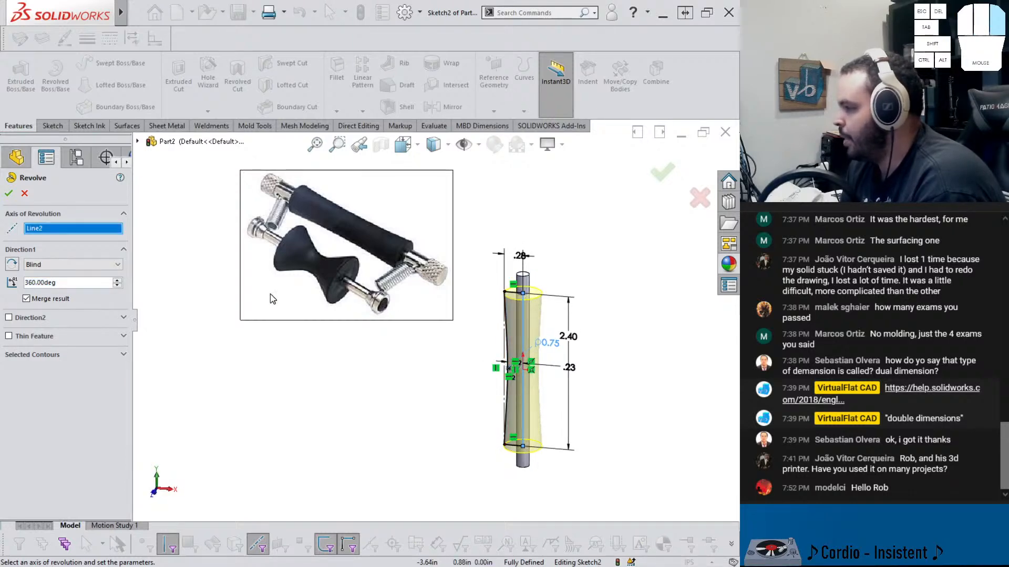
{"action": "left_click", "coordinate": [9, 194]}
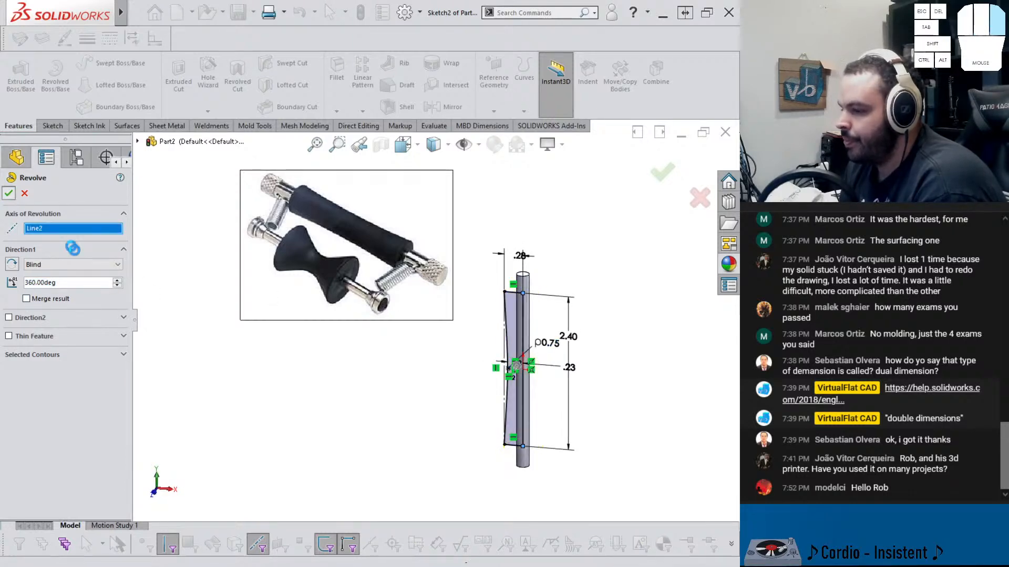
{"action": "left_click", "coordinate": [520, 346]}
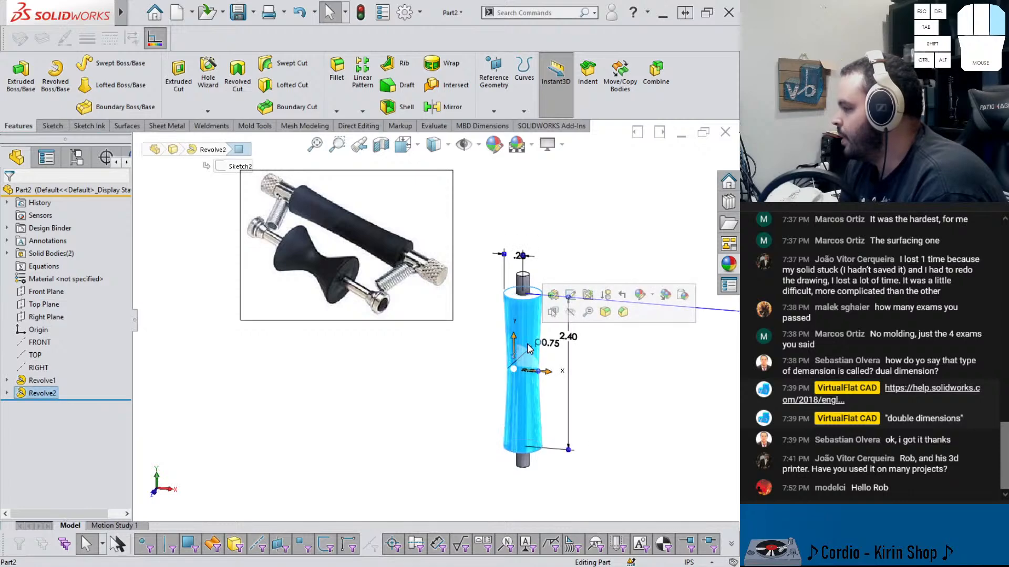
Fillet the grip sleeve's end edges with a radius of 0.03125 in
{"action": "left_click", "coordinate": [604, 312]}
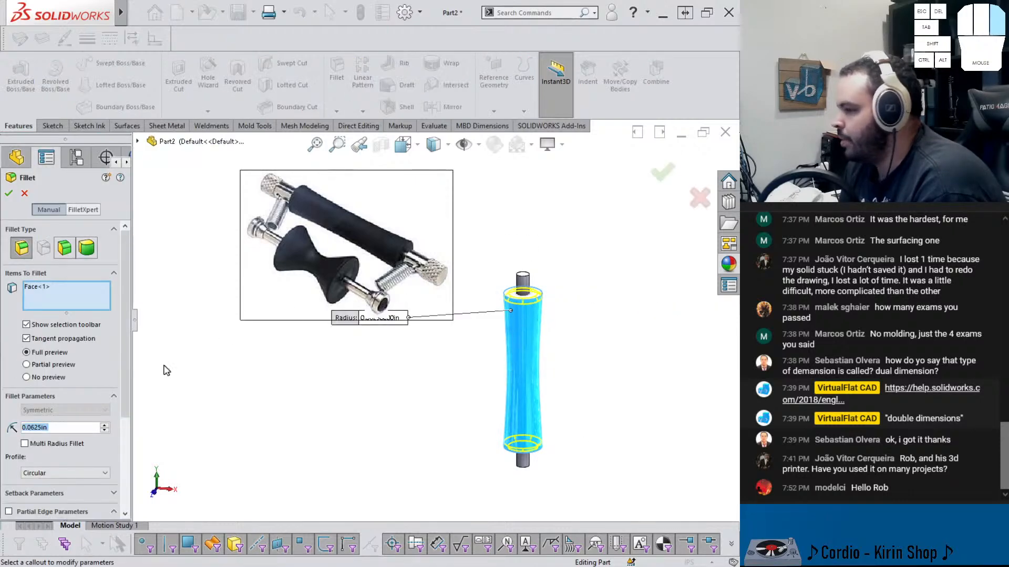
{"action": "type", "text": ".01"}
{"action": "key", "text": "Return"}
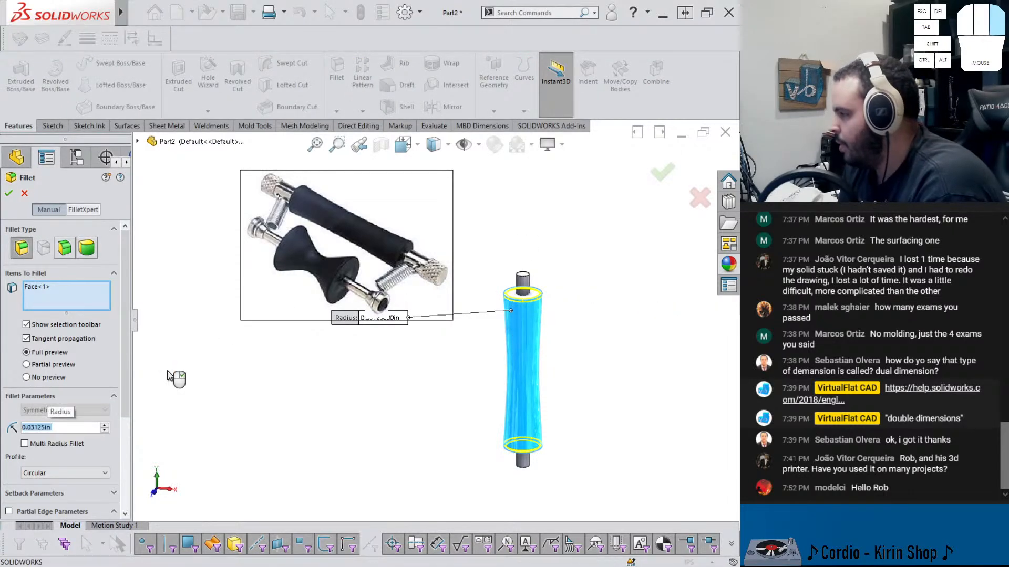
{"action": "right_click", "coordinate": [170, 376]}
{"action": "left_click", "coordinate": [578, 340]}
{"action": "middle_click_drag", "start_coordinate": [578, 340], "coordinate": [579, 306]}
{"action": "left_click", "coordinate": [522, 310]}
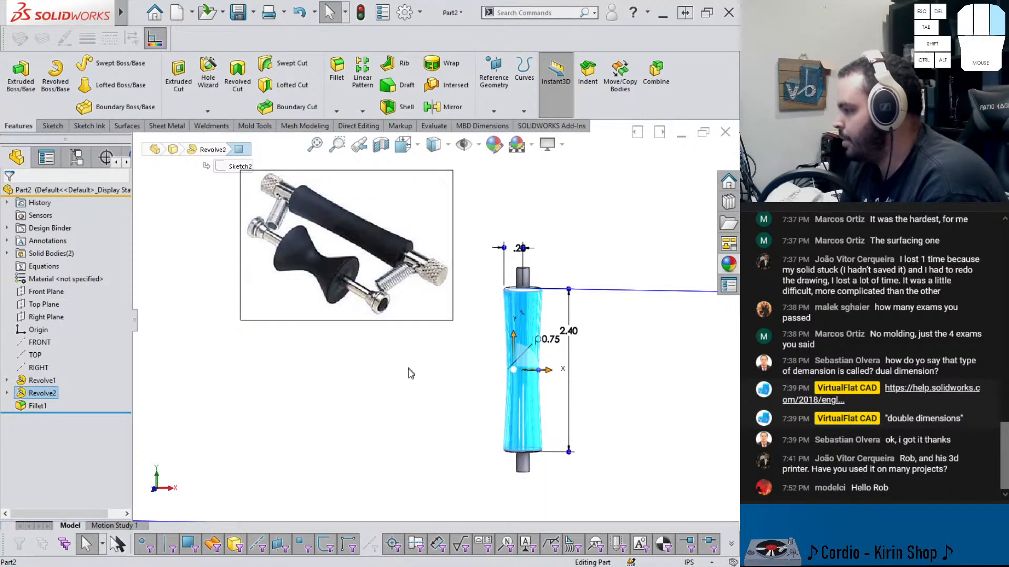
{"action": "left_click", "coordinate": [400, 424]}
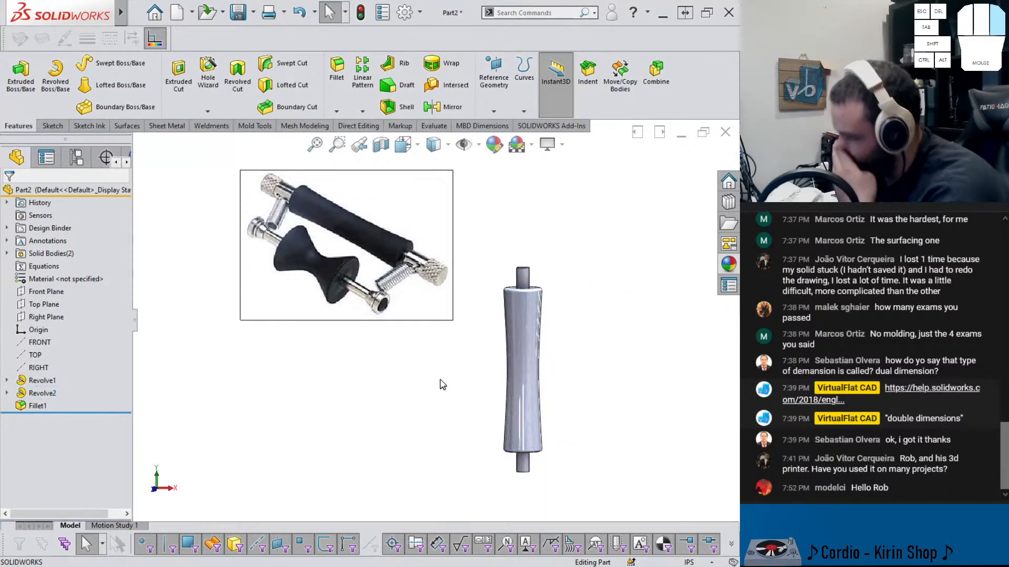
Indent the grip sleeve with the rod as tool body region, cutting the rod's shape out of the sleeve
{"action": "scroll", "coordinate": [504, 300], "scroll_direction": "up", "scroll_amount": 2}
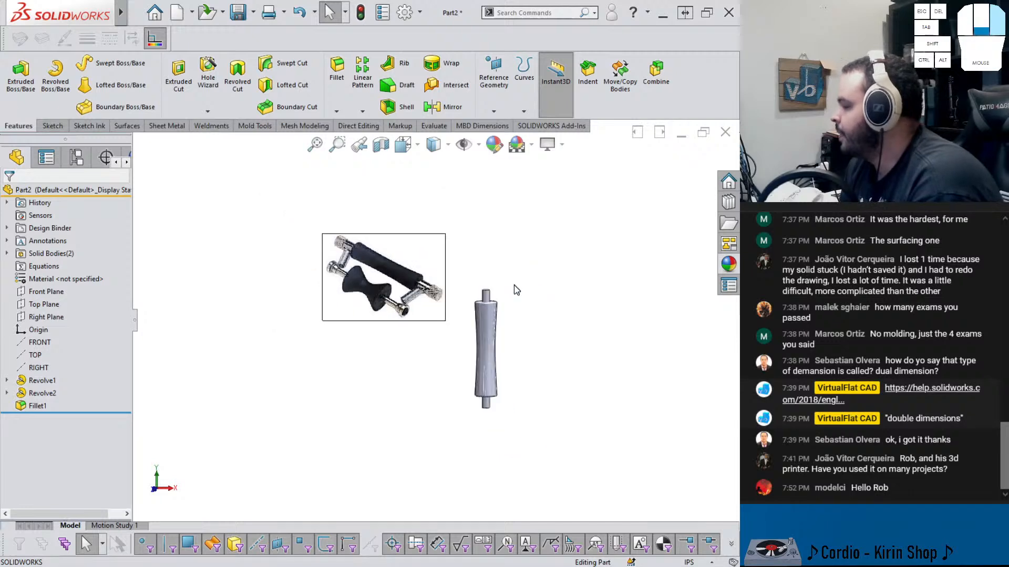
{"action": "scroll", "coordinate": [448, 332], "scroll_direction": "down", "scroll_amount": 5}
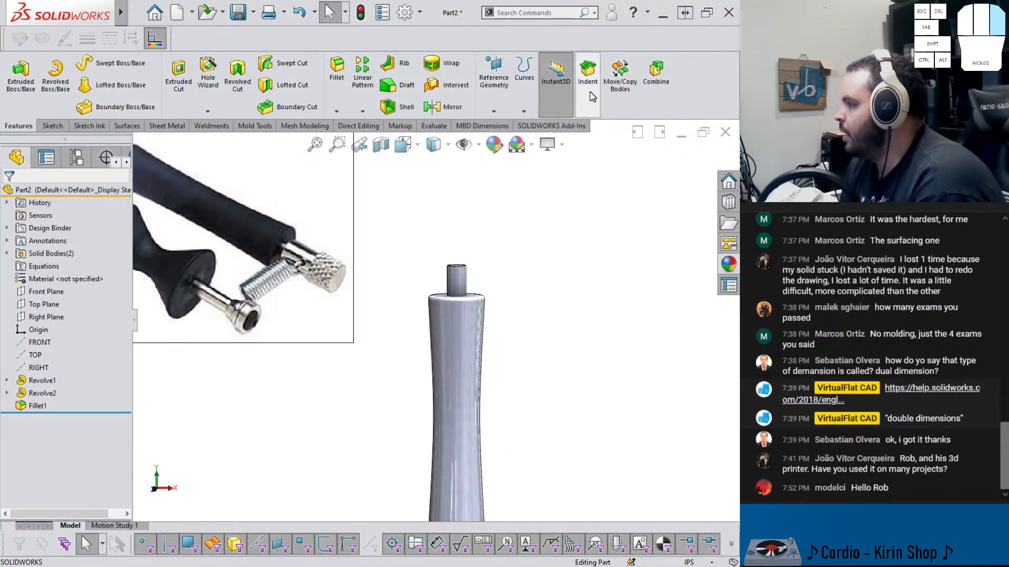
{"action": "left_click", "coordinate": [587, 70]}
{"action": "left_click", "coordinate": [451, 327]}
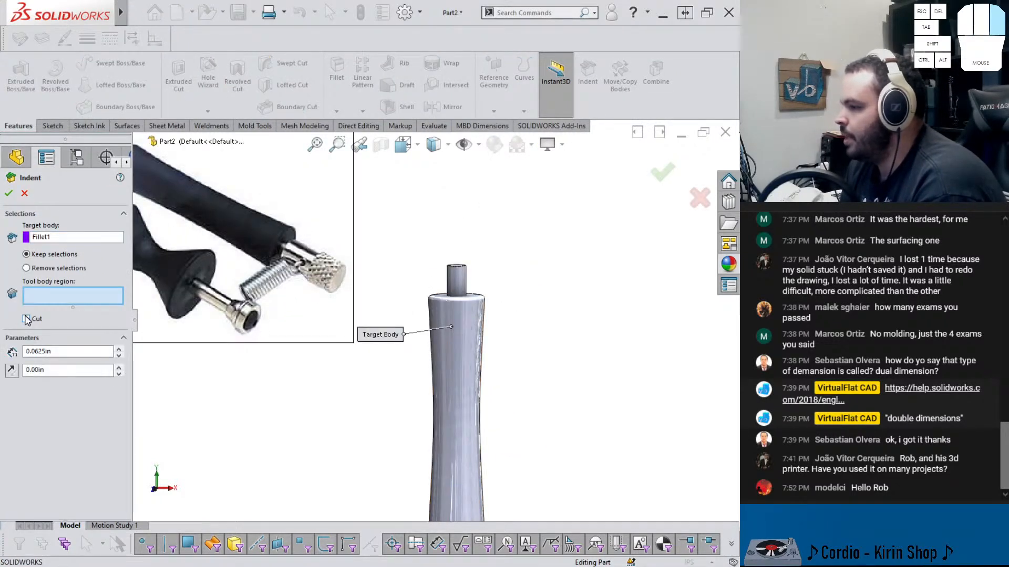
{"action": "left_click", "coordinate": [26, 319]}
{"action": "left_click", "coordinate": [455, 274]}
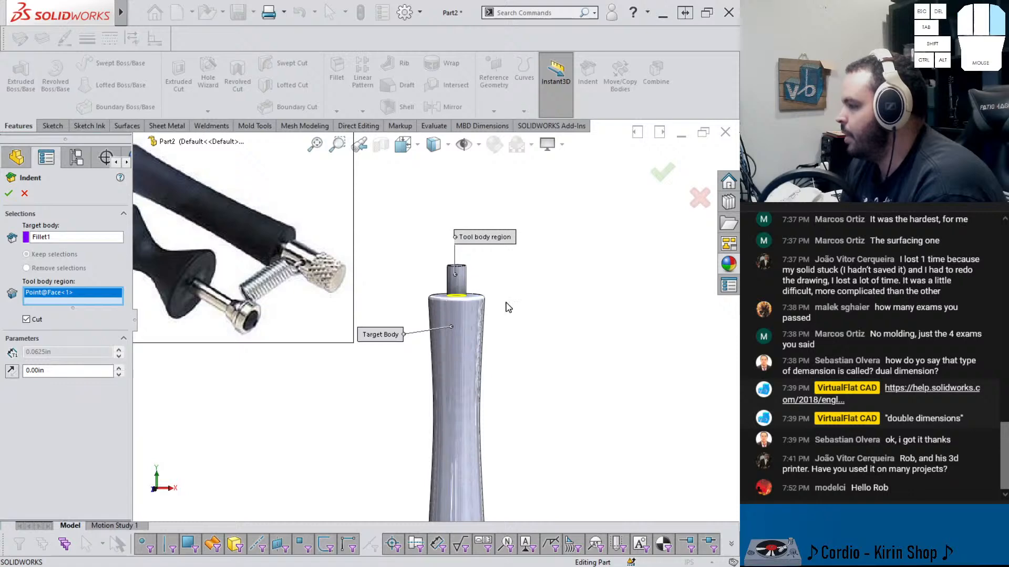
{"action": "right_click", "coordinate": [490, 290]}
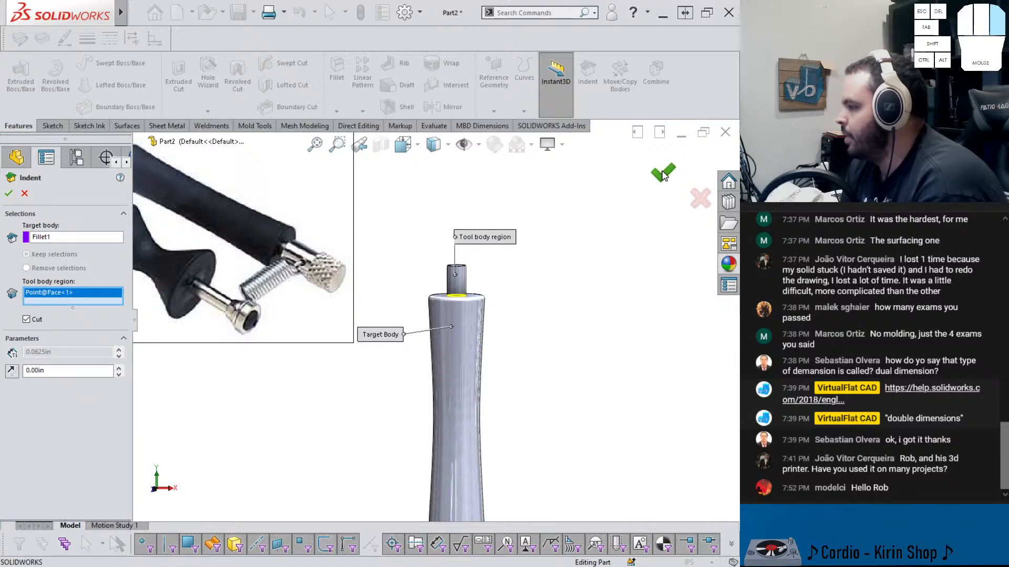
{"action": "left_click", "coordinate": [662, 172]}
{"action": "scroll", "coordinate": [437, 316], "scroll_direction": "up", "scroll_amount": 3}
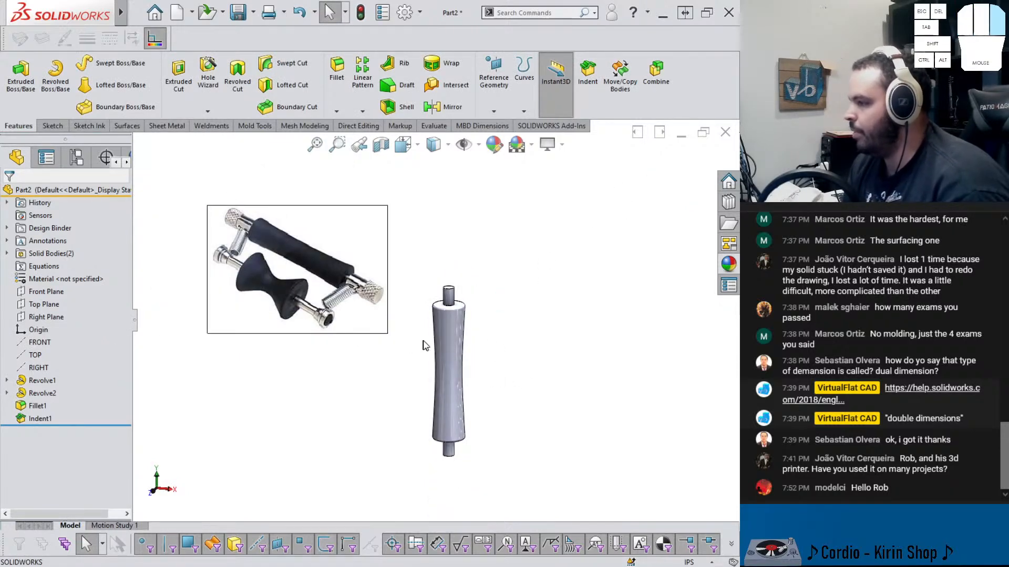
Save the part as glider_front in the 555 - GLIDER CAPO folder
{"action": "key", "text": "ctrl+s"}
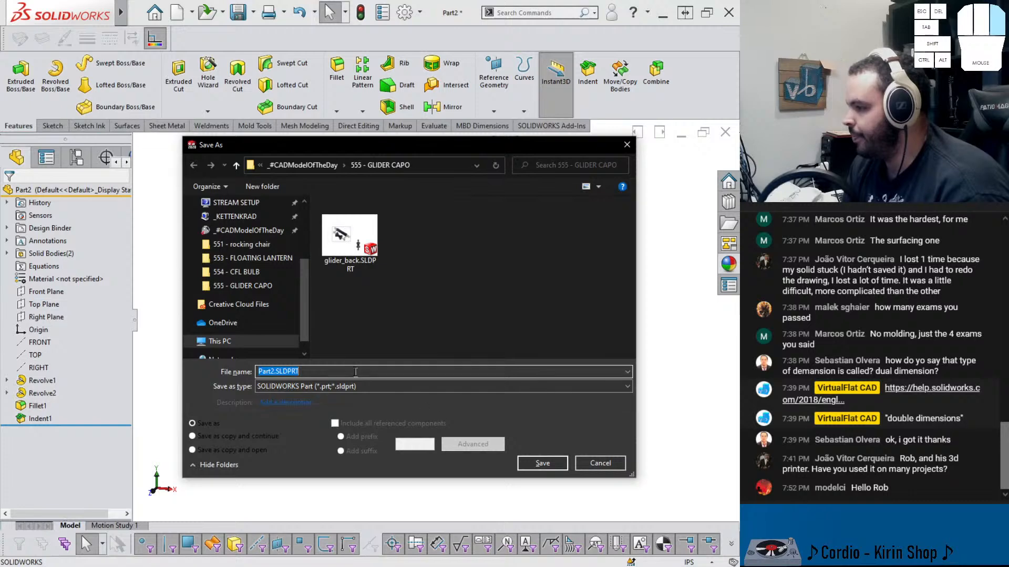
{"action": "left_click", "coordinate": [348, 237]}
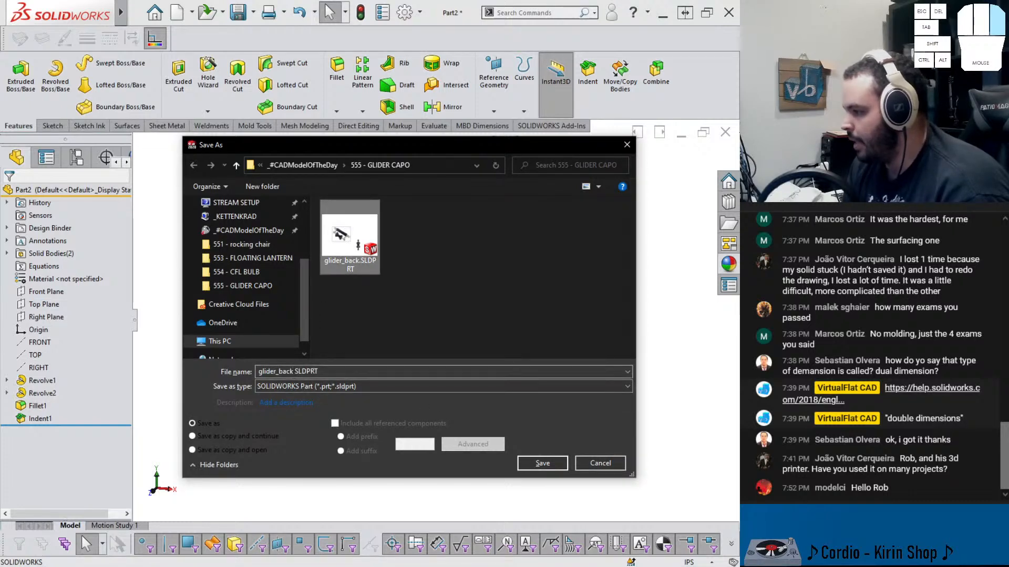
{"action": "left_click_drag", "start_coordinate": [279, 371], "coordinate": [293, 371]}
{"action": "type", "text": "front"}
{"action": "key", "text": "Return"}
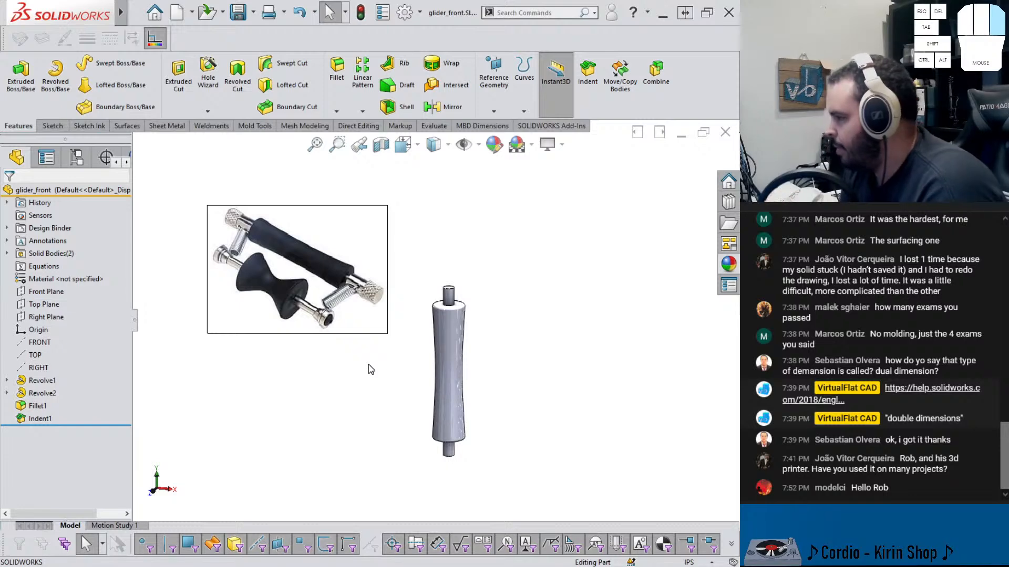
Open a new sketch on the Front Plane
{"action": "scroll", "coordinate": [455, 295], "scroll_direction": "down", "scroll_amount": 3}
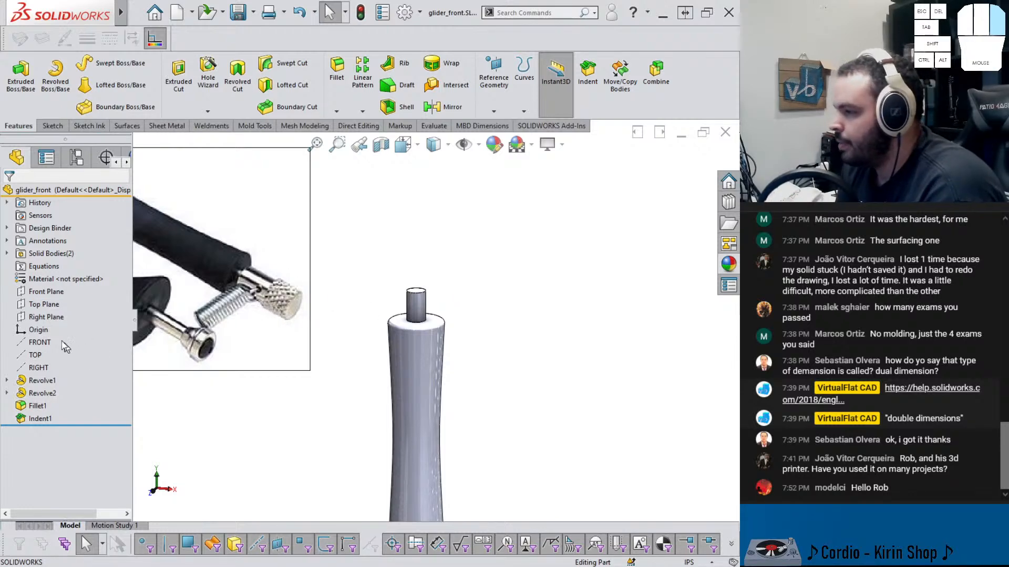
{"action": "left_click", "coordinate": [46, 291]}
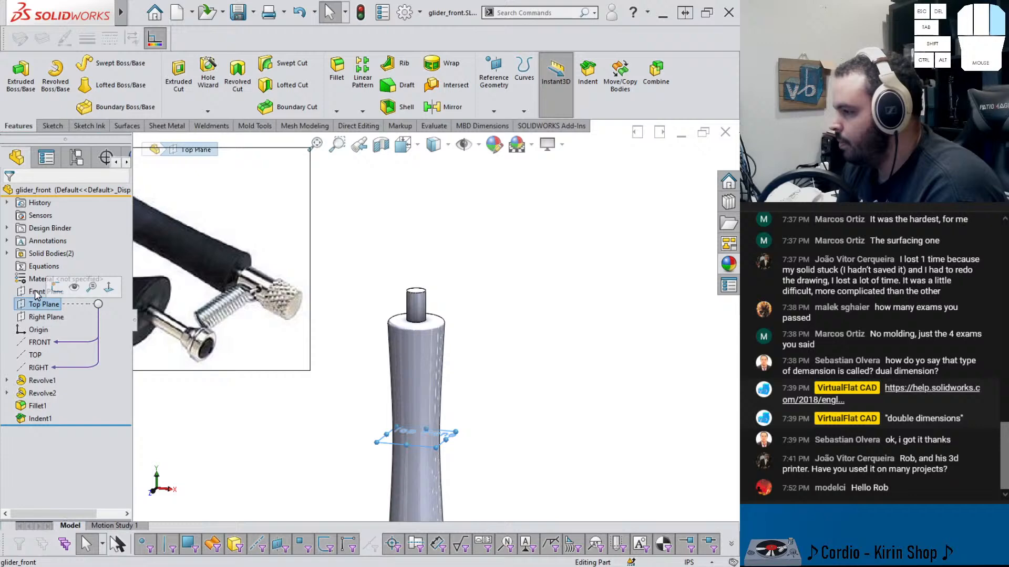
{"action": "left_click", "coordinate": [106, 279]}
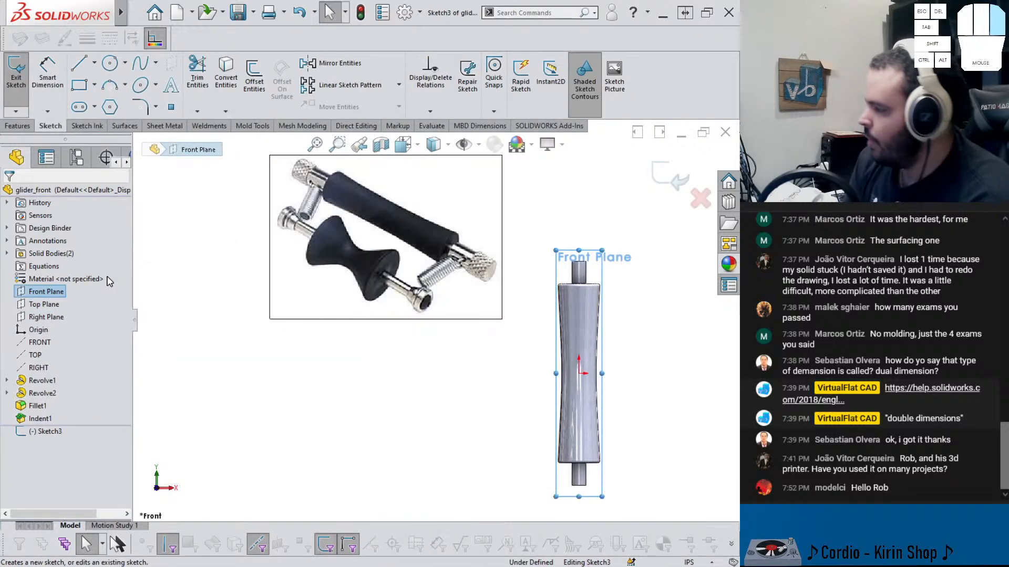
{"action": "scroll", "coordinate": [580, 266], "scroll_direction": "up", "scroll_amount": 2}
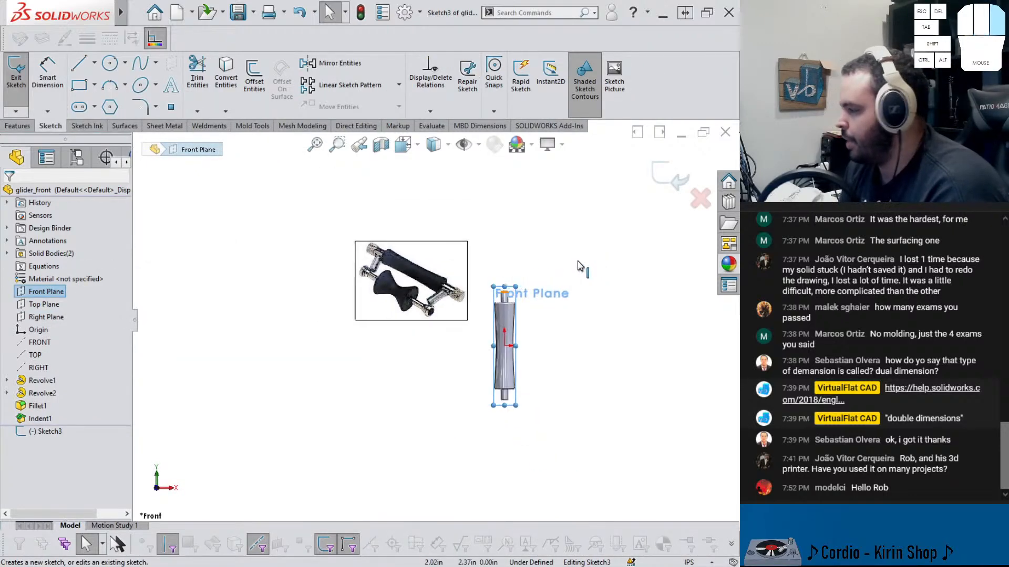
{"action": "scroll", "coordinate": [457, 226], "scroll_direction": "down", "scroll_amount": 3}
{"action": "scroll", "coordinate": [405, 334], "scroll_direction": "down", "scroll_amount": 3}
{"action": "scroll", "coordinate": [402, 418], "scroll_direction": "down", "scroll_amount": 2}
{"action": "scroll", "coordinate": [403, 419], "scroll_direction": "down", "scroll_amount": 1}
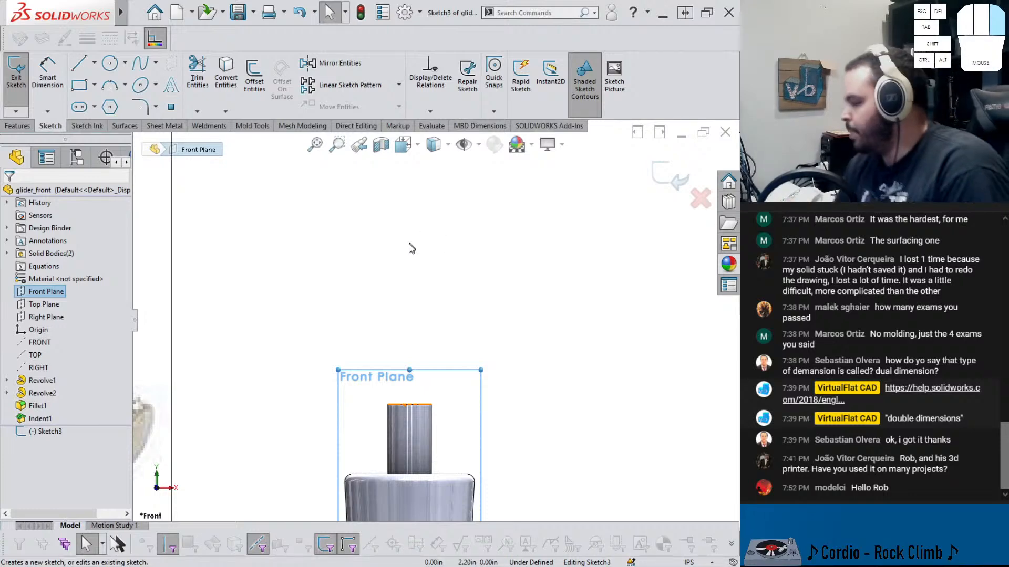
Sketch a closed stepped line profile above the rod's top end: a narrow neck under a wider rectangular block
{"action": "left_click", "coordinate": [81, 70]}
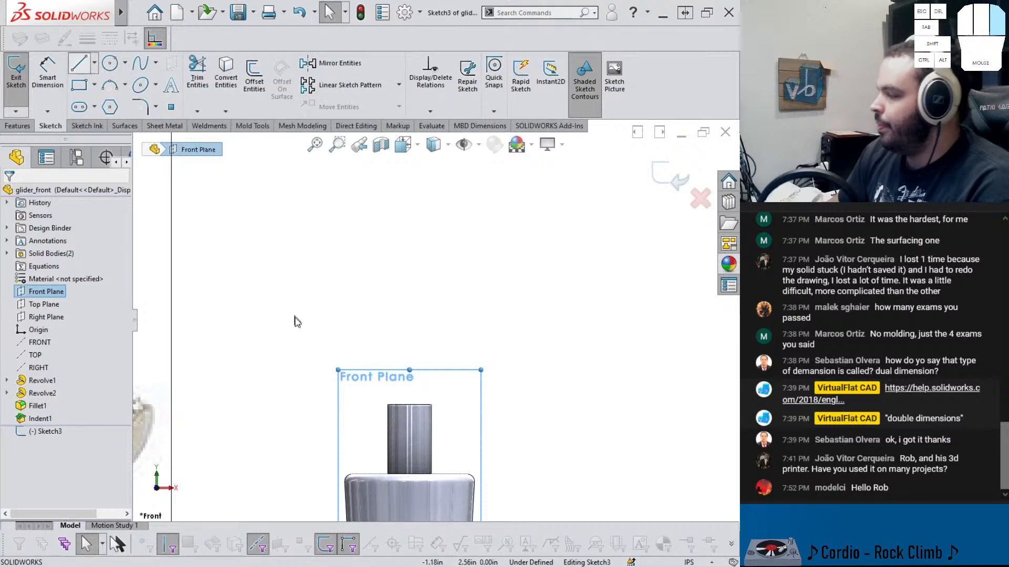
{"action": "left_click", "coordinate": [383, 443]}
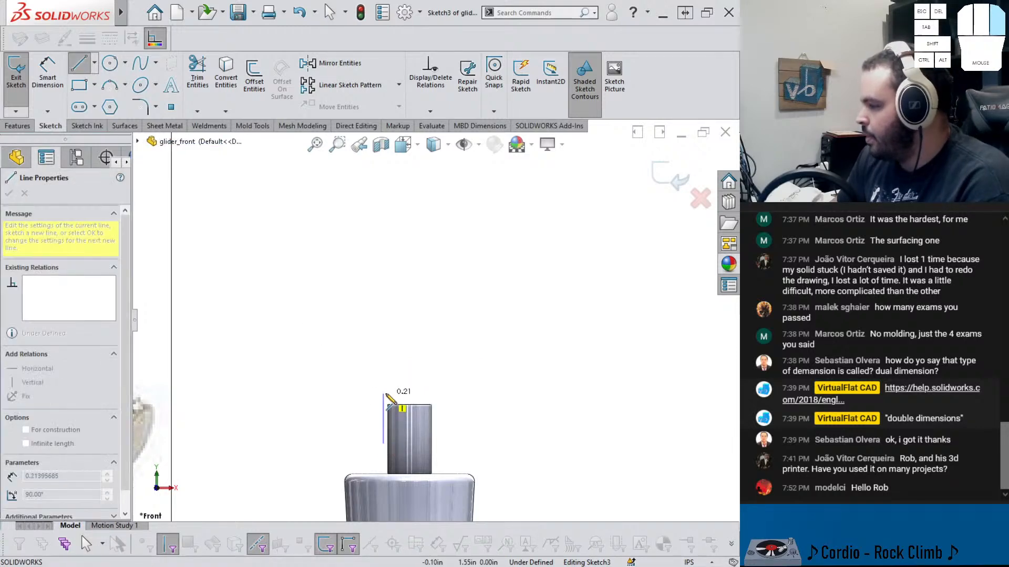
{"action": "left_click", "coordinate": [384, 392]}
{"action": "left_click", "coordinate": [409, 392]}
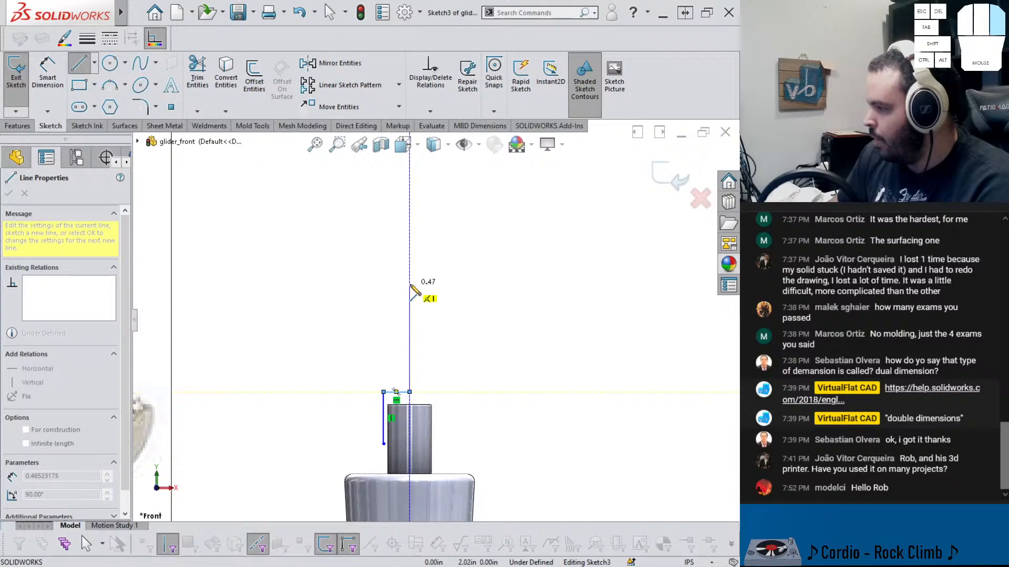
{"action": "left_click", "coordinate": [409, 276]}
{"action": "left_click", "coordinate": [305, 277]}
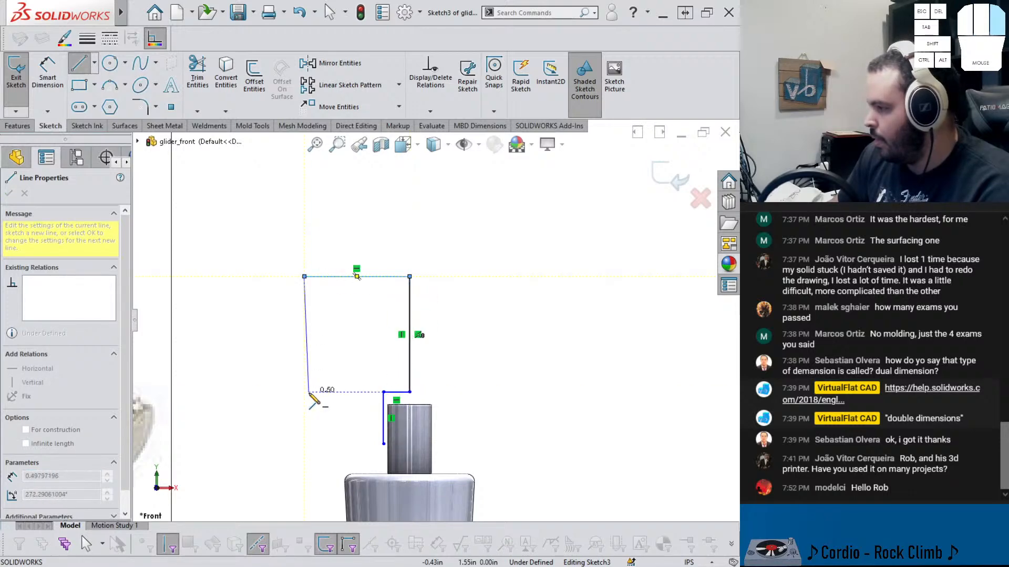
{"action": "left_click", "coordinate": [309, 392]}
{"action": "left_click", "coordinate": [335, 392]}
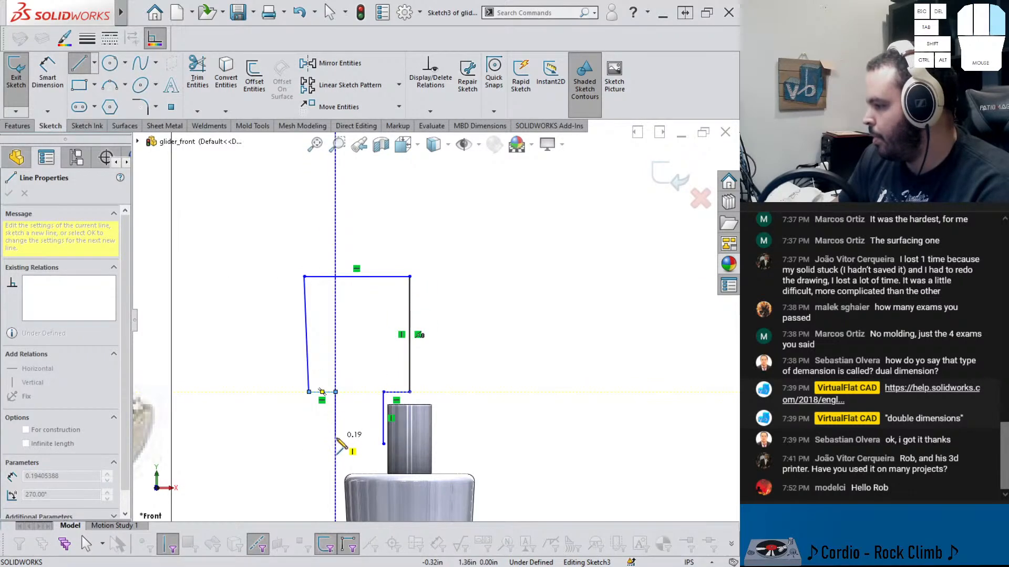
{"action": "left_click", "coordinate": [335, 443]}
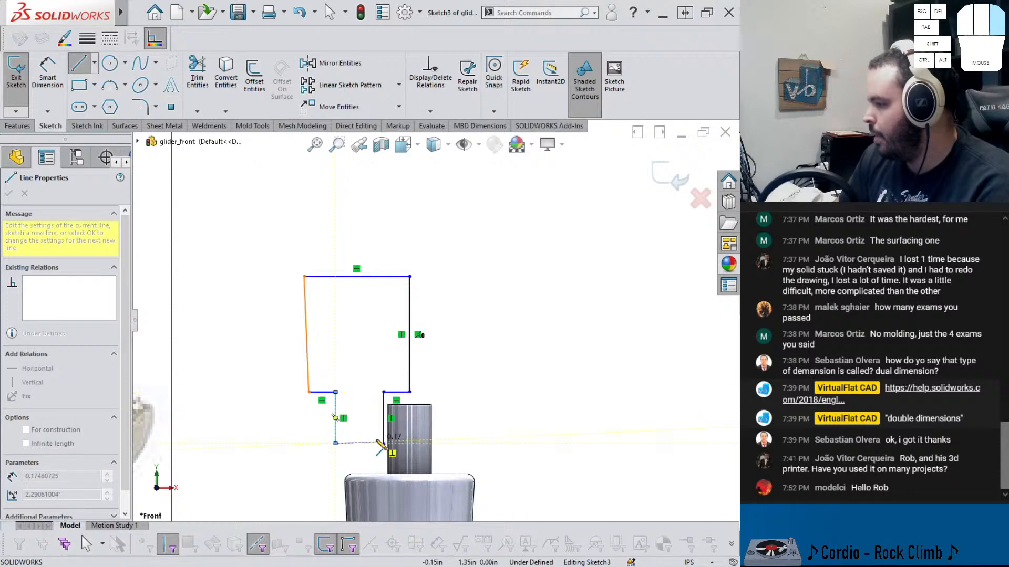
{"action": "left_click", "coordinate": [384, 443]}
{"action": "key", "text": "Escape"}
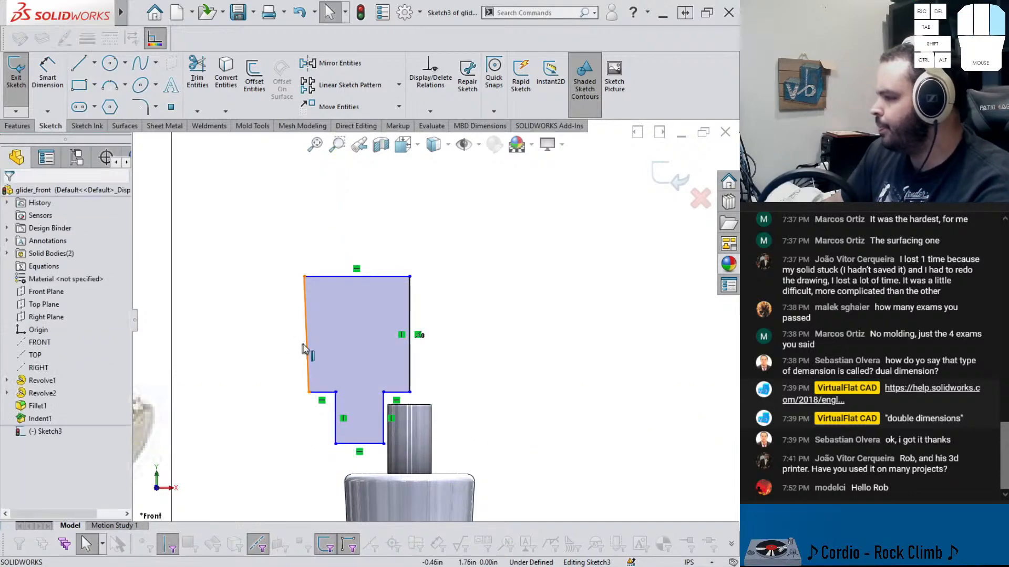
Make the profile's slanted left line vertical
{"action": "left_click", "coordinate": [320, 333]}
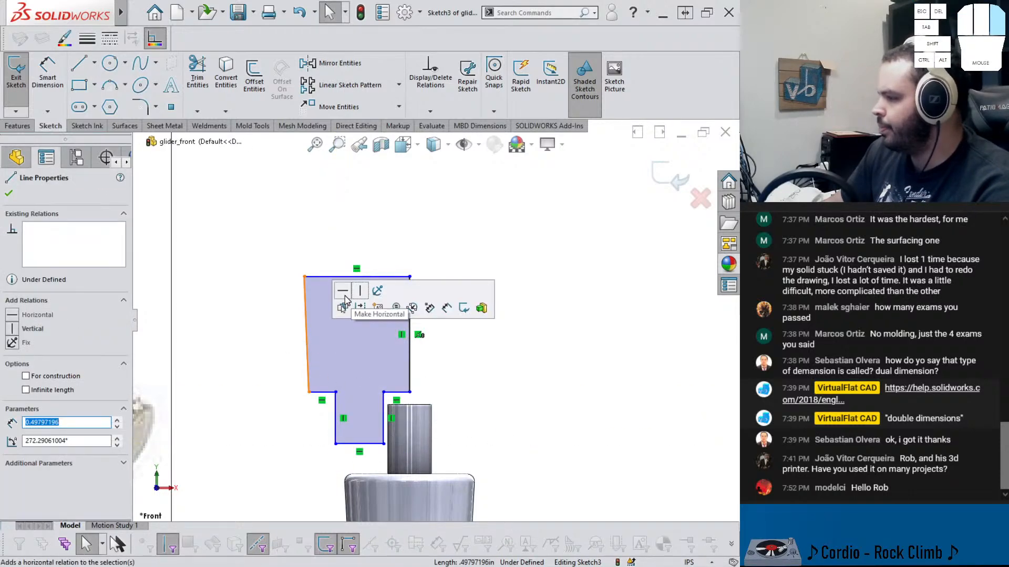
{"action": "left_click", "coordinate": [360, 290]}
{"action": "left_click", "coordinate": [517, 361]}
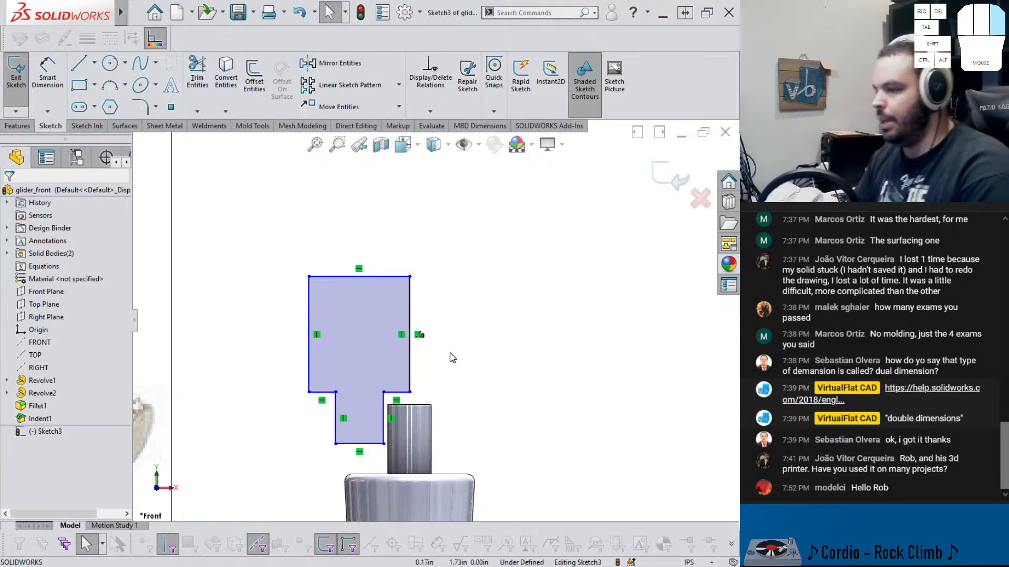
Draw a vertical construction line along the rod's axis through the profile's right edge
{"action": "scroll", "coordinate": [448, 376], "scroll_direction": "up", "scroll_amount": 3}
{"action": "right_click_drag", "start_coordinate": [491, 417], "coordinate": [494, 352]}
{"action": "key", "text": "Escape"}
{"action": "key", "text": "l"}
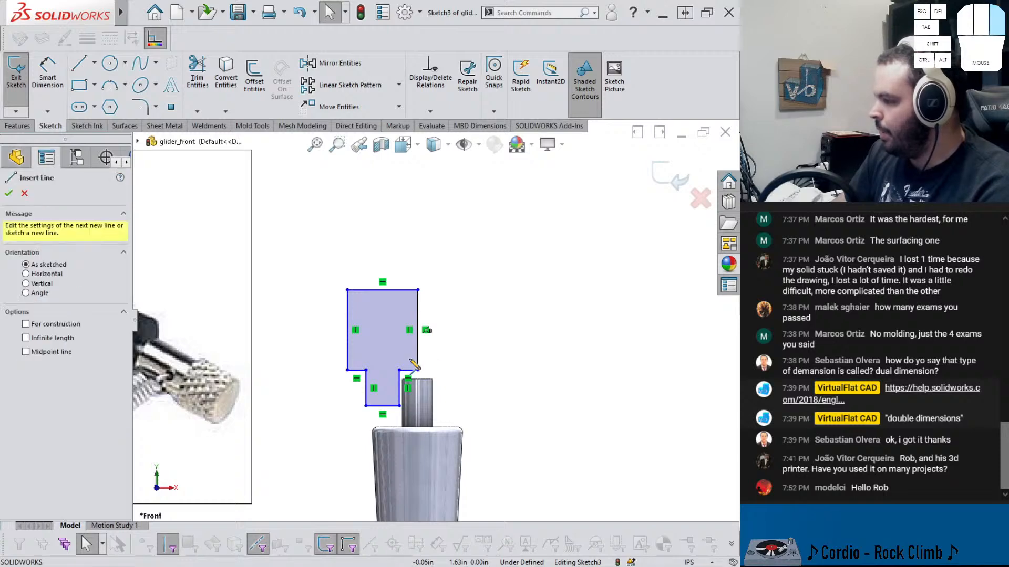
{"action": "key", "text": "alt+c"}
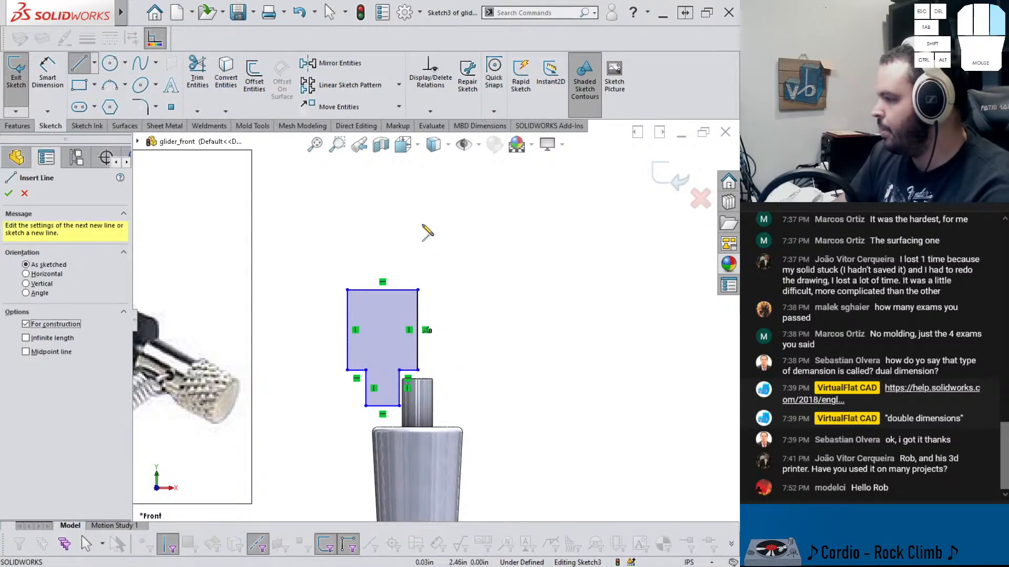
{"action": "left_click_drag", "start_coordinate": [417, 227], "coordinate": [418, 495]}
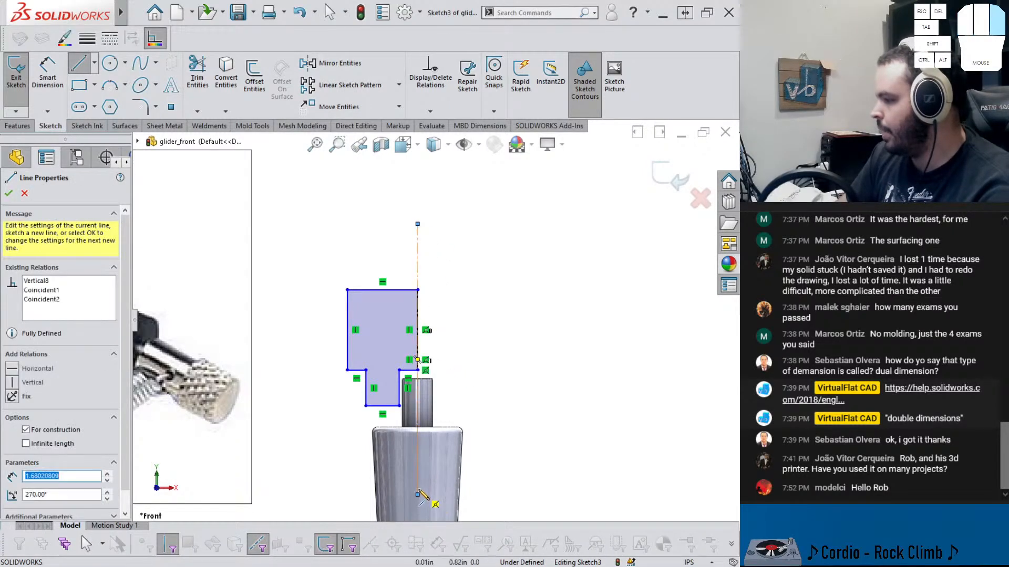
{"action": "key", "text": "Escape"}
{"action": "left_click", "coordinate": [417, 471]}
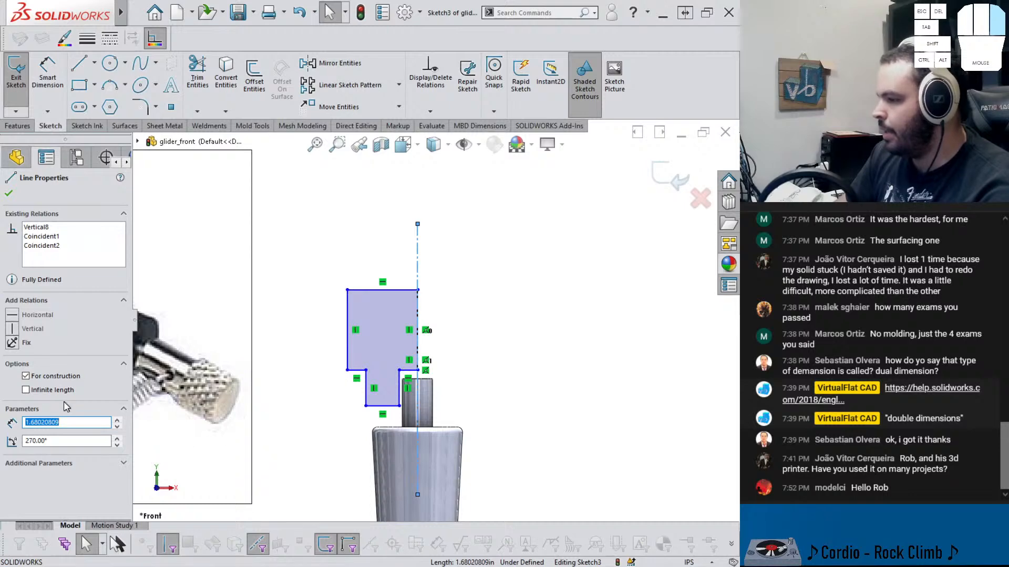
{"action": "left_click", "coordinate": [465, 354]}
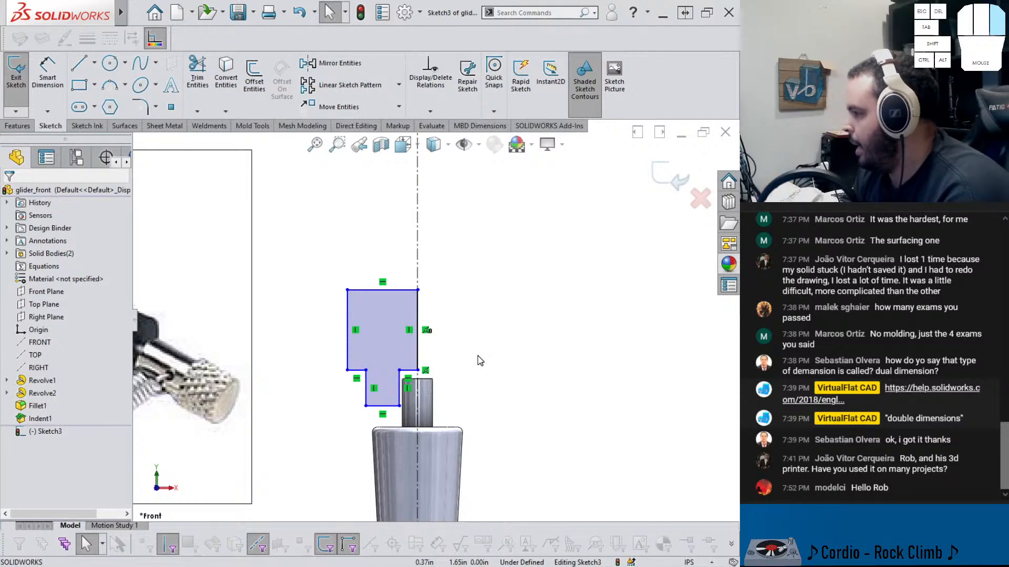
Dimension the upper block's width across the centerline as .390 in
{"action": "right_click_drag", "start_coordinate": [483, 367], "coordinate": [490, 295]}
{"action": "left_click", "coordinate": [346, 329]}
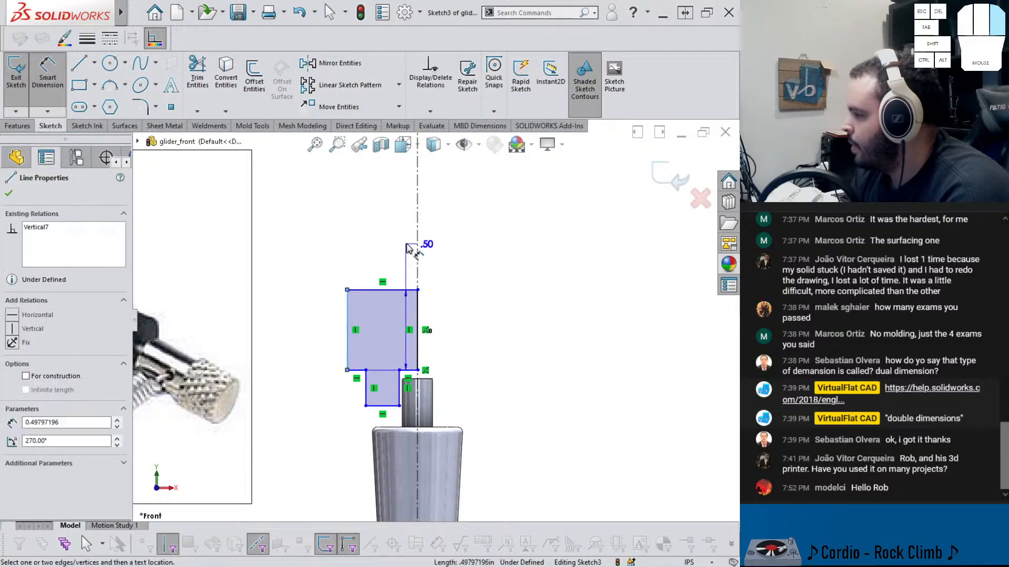
{"action": "left_click", "coordinate": [417, 245]}
{"action": "left_click", "coordinate": [444, 239]}
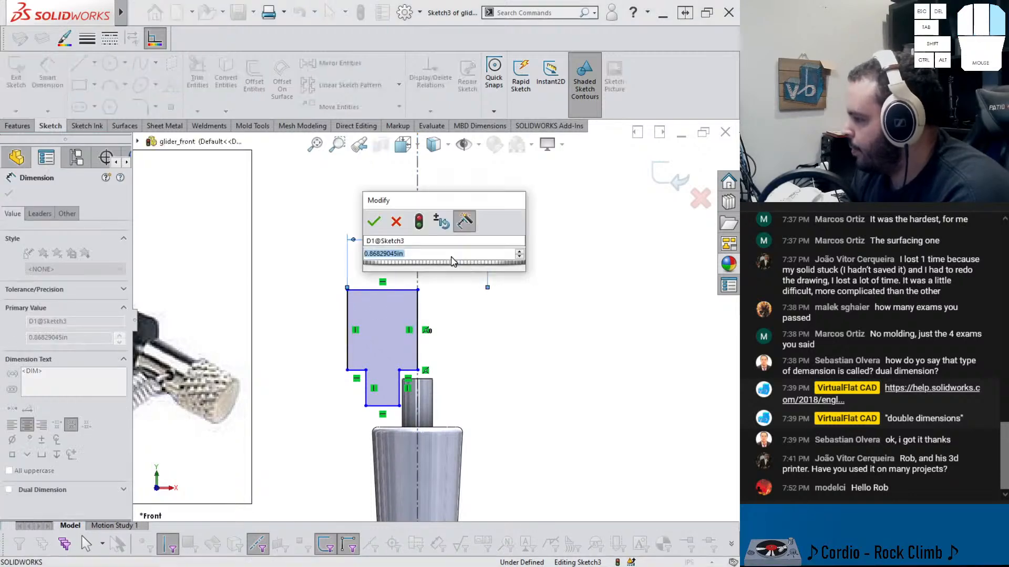
{"action": "type", "text": ".390"}
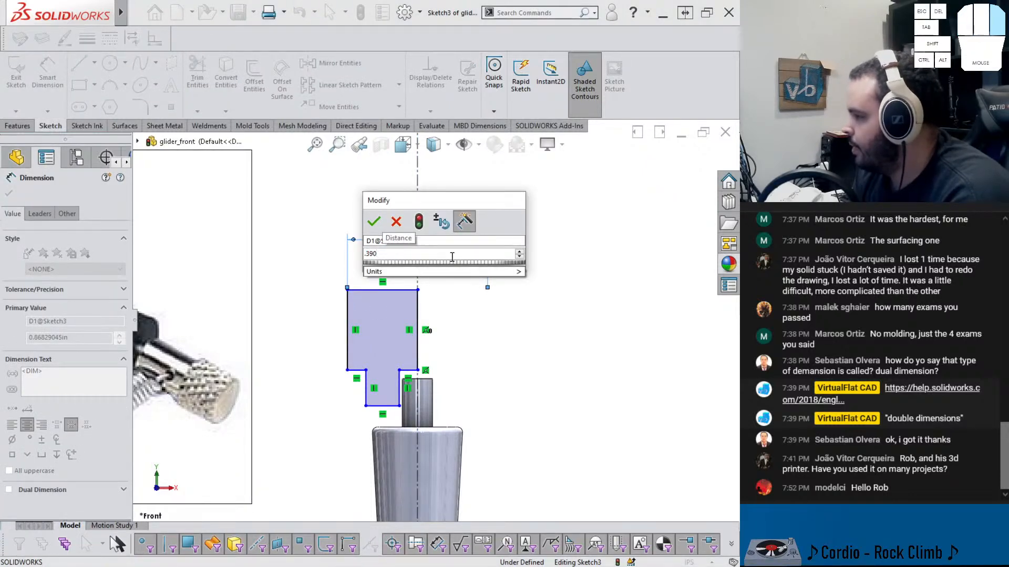
{"action": "left_click", "coordinate": [373, 222]}
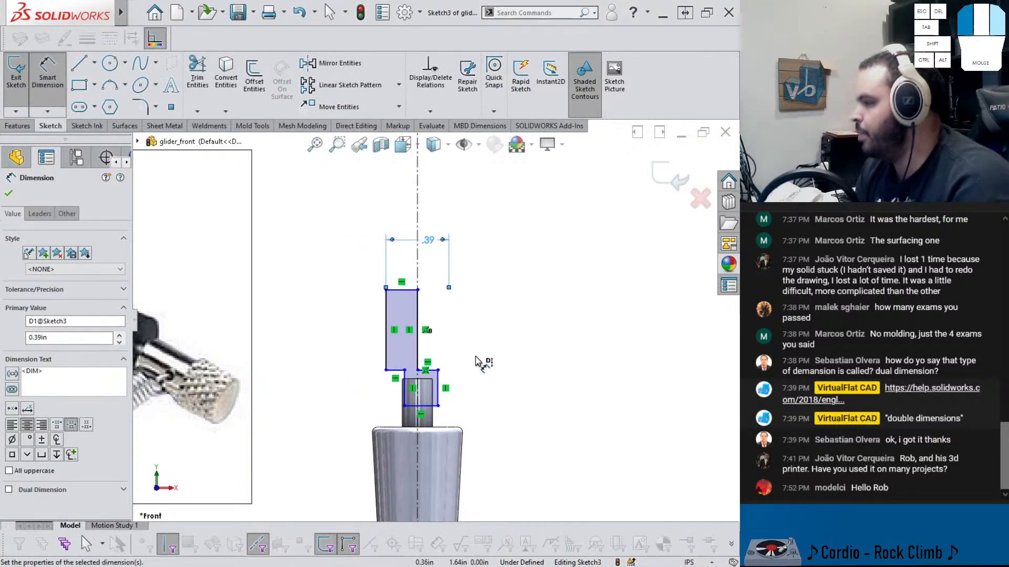
Drag the profile's lower corners to reshape the neck and its inner notch around the rod's top end
{"action": "key", "text": "Escape"}
{"action": "scroll", "coordinate": [469, 381], "scroll_direction": "down", "scroll_amount": 3}
{"action": "scroll", "coordinate": [404, 420], "scroll_direction": "down", "scroll_amount": 2}
{"action": "key", "text": "Escape"}
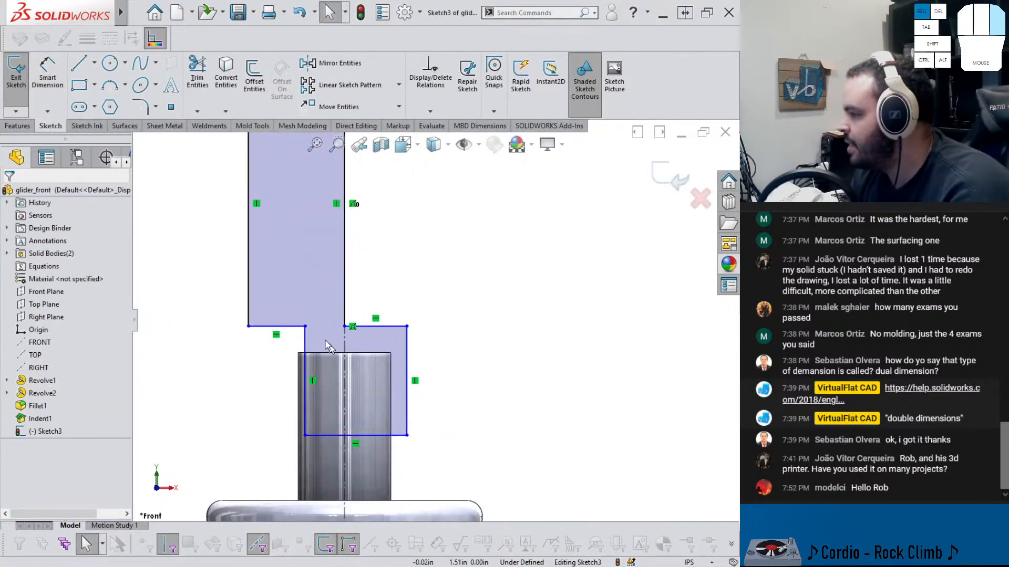
{"action": "left_click_drag", "start_coordinate": [305, 326], "coordinate": [271, 229]}
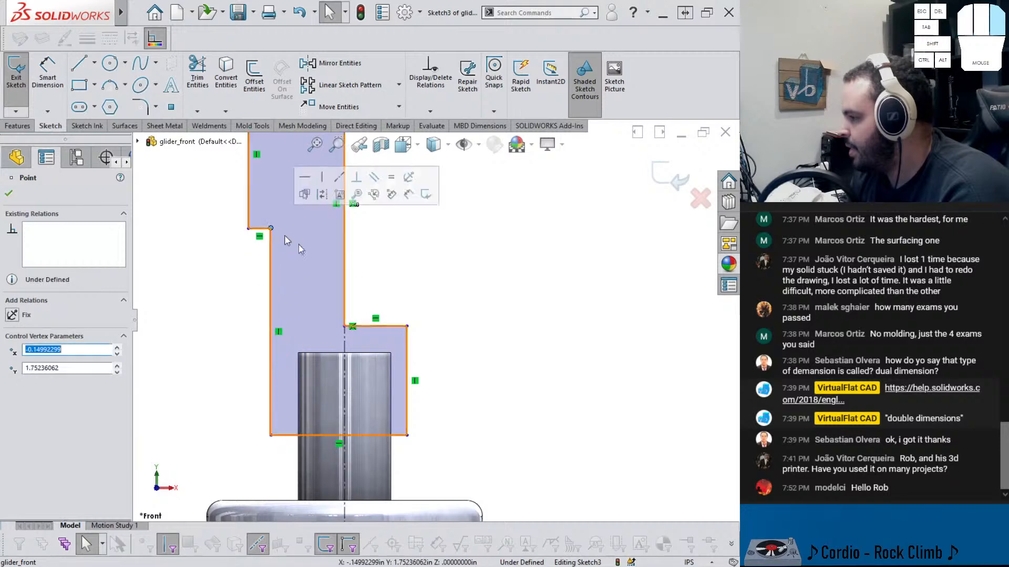
{"action": "mouse_move", "coordinate": [392, 327]}
{"action": "left_mouse_down"}
{"action": "mouse_move", "coordinate": [400, 325]}
{"action": "mouse_move", "coordinate": [322, 317]}
{"action": "left_mouse_up"}
{"action": "left_click", "coordinate": [417, 329]}
{"action": "left_click", "coordinate": [431, 388]}
{"action": "right_click_drag", "start_coordinate": [429, 383], "coordinate": [428, 316]}
Dimension the neck's height from its bottom to the notch's top corner as .375 in
{"action": "left_click", "coordinate": [322, 427]}
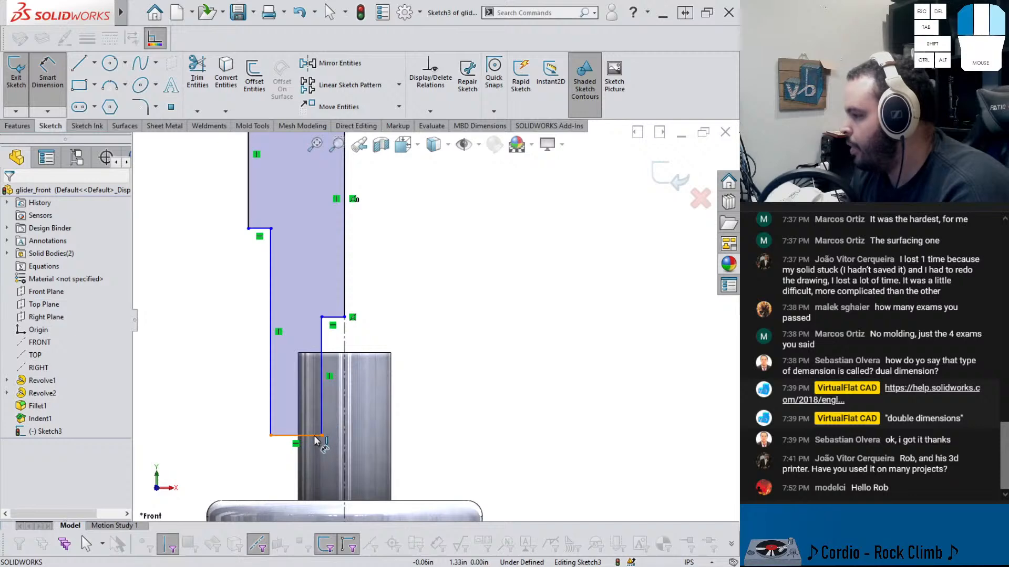
{"action": "left_click", "coordinate": [324, 430]}
{"action": "left_click", "coordinate": [344, 317]}
{"action": "left_click", "coordinate": [445, 379]}
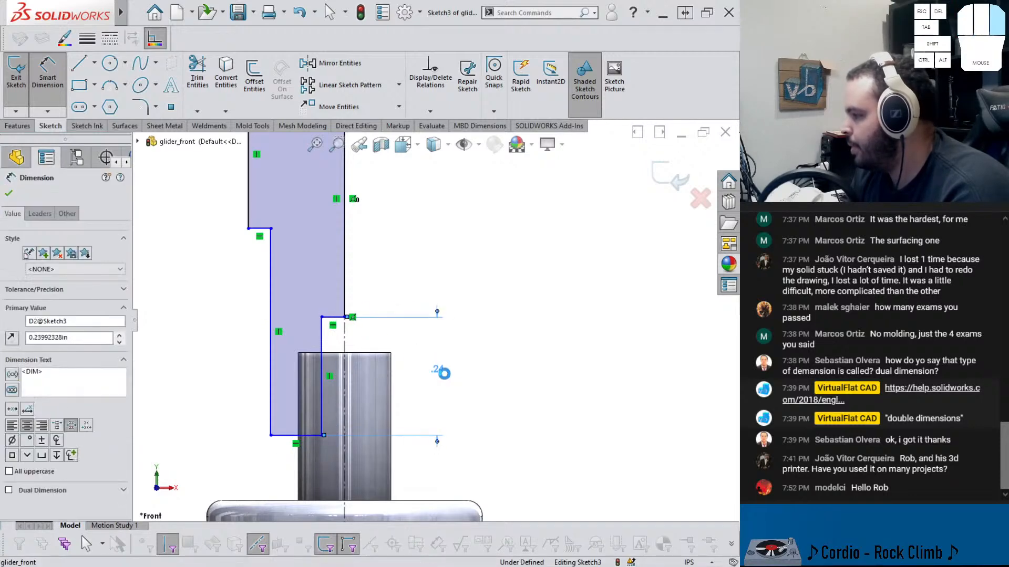
{"action": "type", "text": ".3"}
{"action": "mouse_move", "coordinate": [471, 405]}
{"action": "type", "text": "8"}
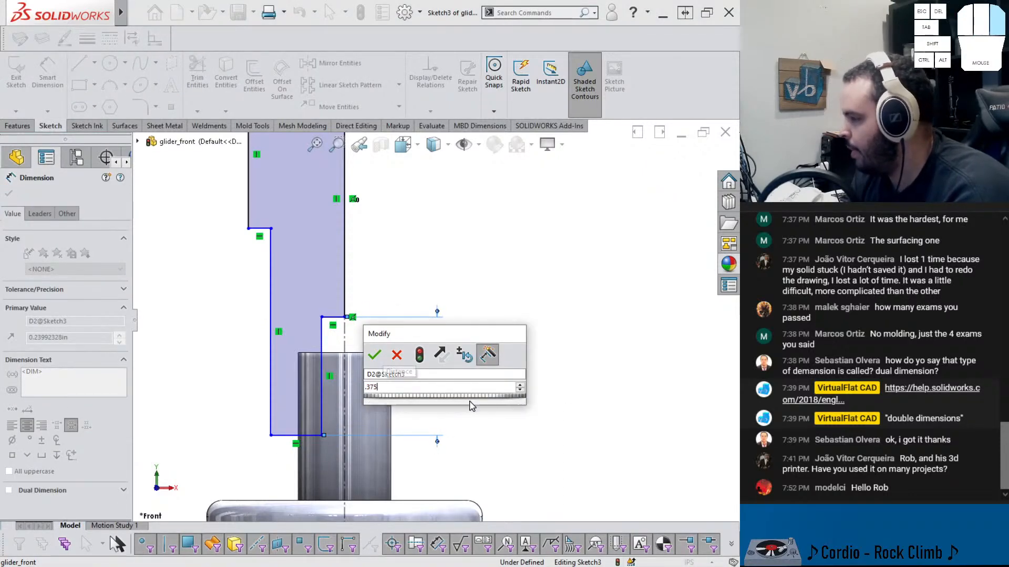
{"action": "key", "text": "Return"}
{"action": "key", "text": "Escape"}
Narrow the neck by dragging its bottom corner and dimension its diameter across the centerline as 3/16 in
{"action": "scroll", "coordinate": [422, 395], "scroll_direction": "up", "scroll_amount": 3}
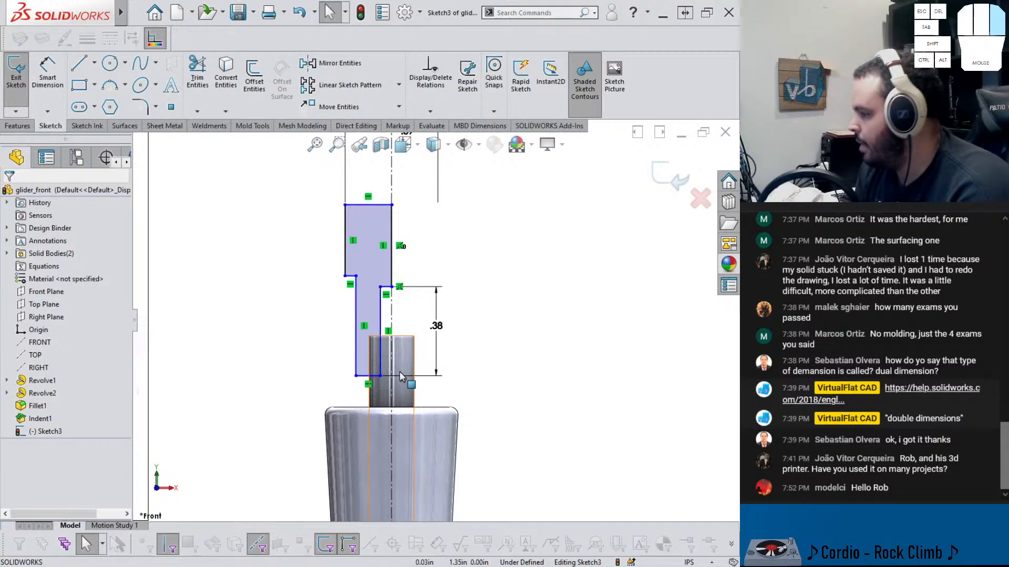
{"action": "mouse_move", "coordinate": [358, 378]}
{"action": "left_mouse_down"}
{"action": "mouse_move", "coordinate": [343, 378]}
{"action": "mouse_move", "coordinate": [376, 377]}
{"action": "mouse_move", "coordinate": [366, 374]}
{"action": "left_mouse_up"}
{"action": "key", "text": "Escape"}
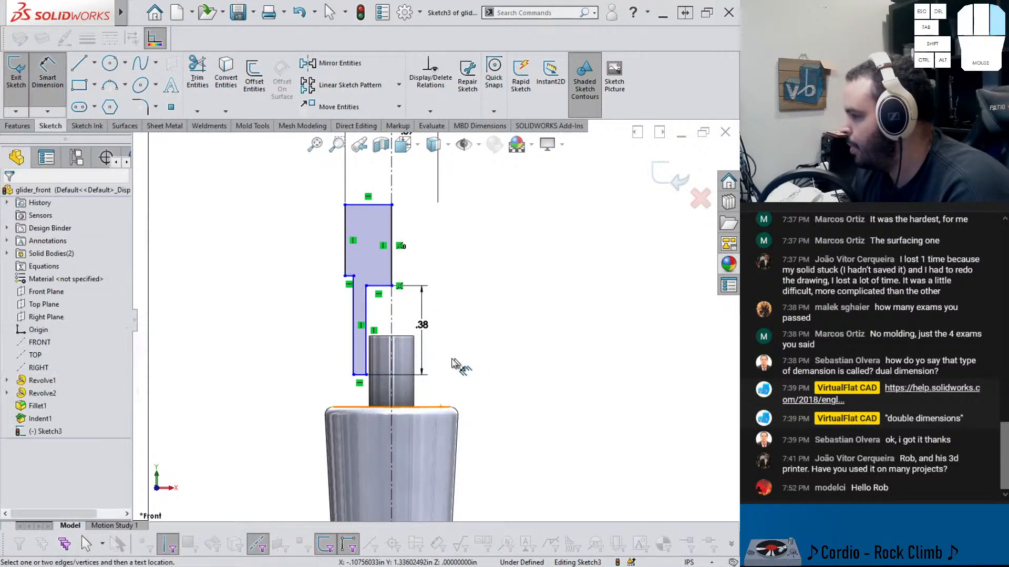
{"action": "key", "text": "d"}
{"action": "left_click", "coordinate": [366, 331]}
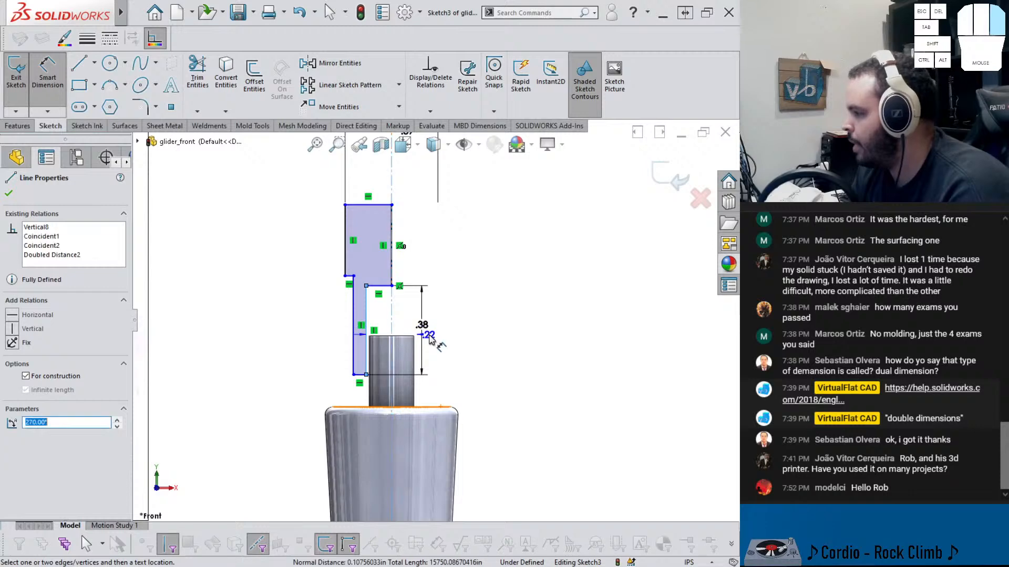
{"action": "left_click", "coordinate": [458, 353]}
{"action": "type", "text": "3/16"}
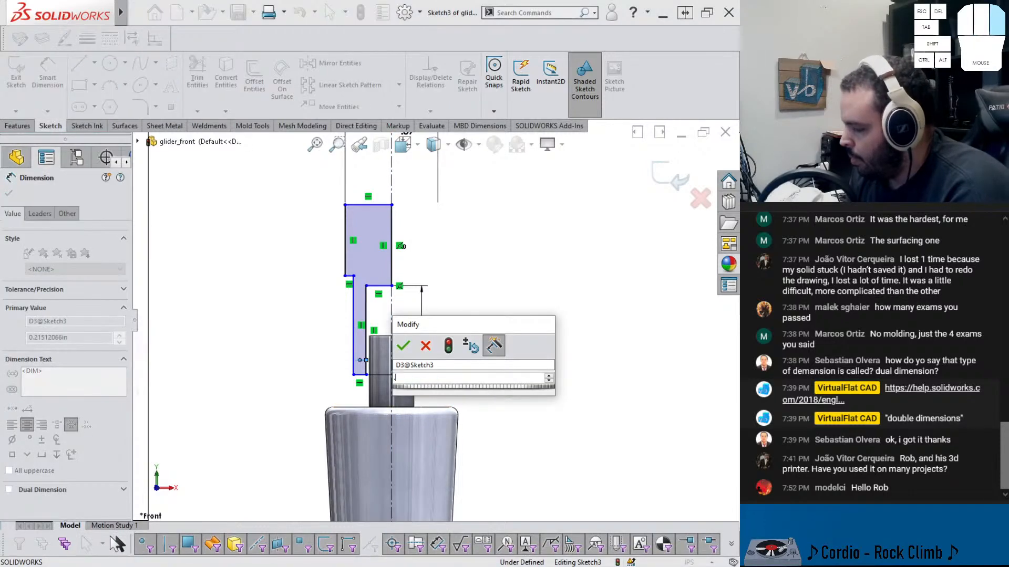
{"action": "key", "text": "Return"}
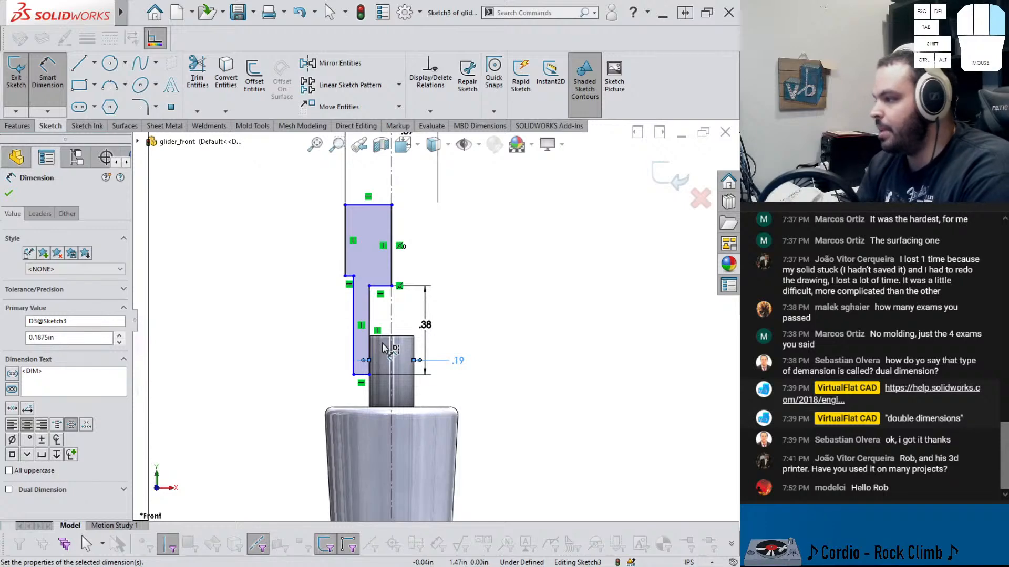
{"action": "key", "text": "Escape"}
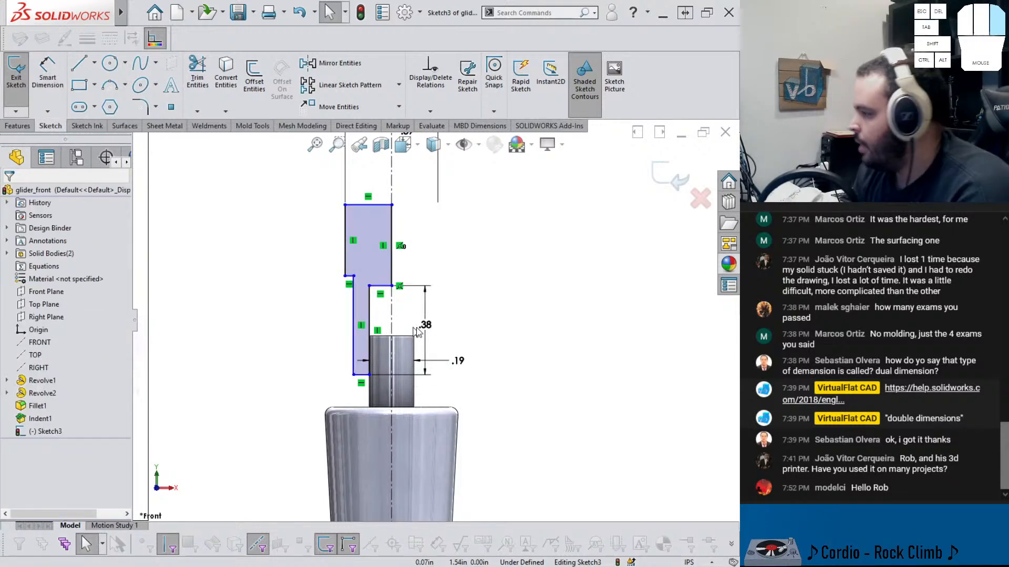
Drag the neck's bottom down onto the rod's shoulder
{"action": "scroll", "coordinate": [429, 317], "scroll_direction": "down", "scroll_amount": 2}
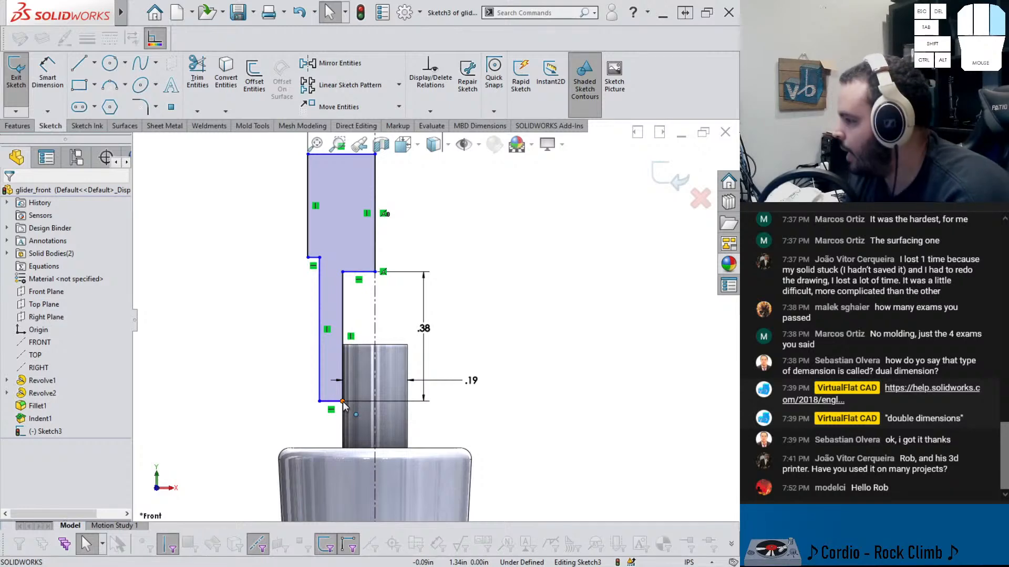
{"action": "left_click_drag", "start_coordinate": [343, 402], "coordinate": [342, 443]}
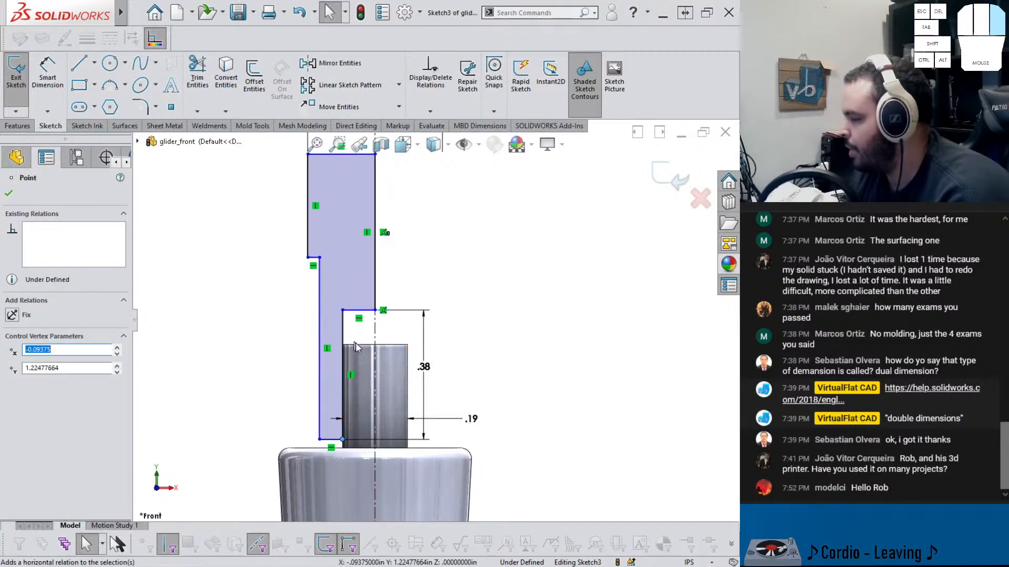
{"action": "left_click", "coordinate": [500, 331]}
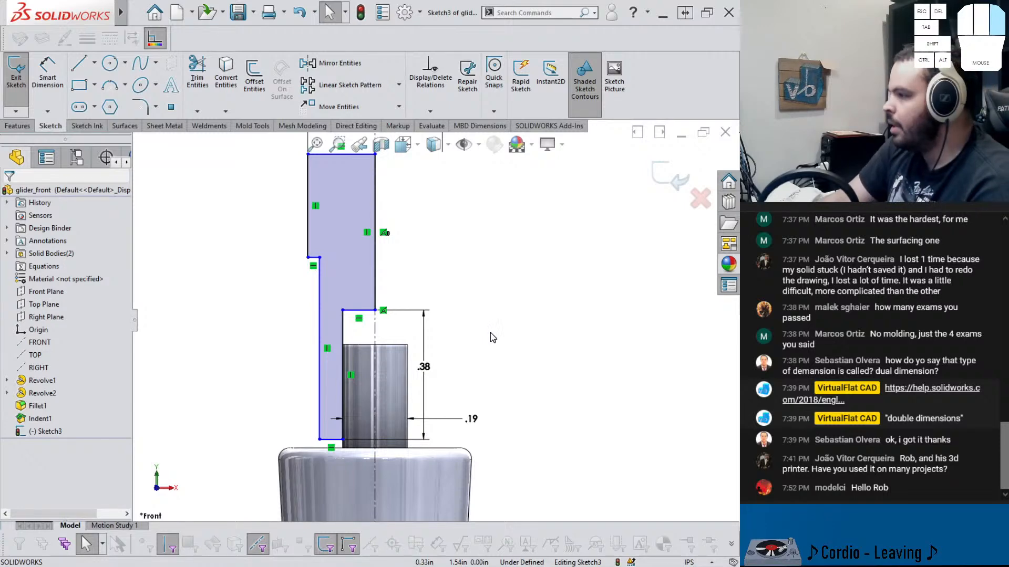
Dimension the profile's top edge from a point on the rod's axis as 3.9125/2 in
{"action": "scroll", "coordinate": [493, 332], "scroll_direction": "up", "scroll_amount": 1}
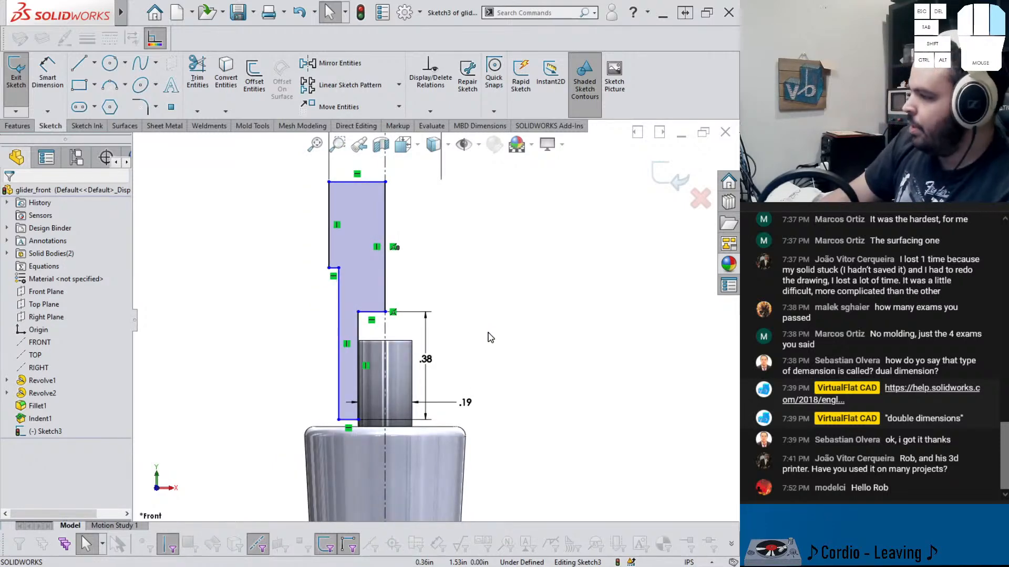
{"action": "scroll", "coordinate": [278, 218], "scroll_direction": "down", "scroll_amount": 3}
{"action": "scroll", "coordinate": [453, 239], "scroll_direction": "up", "scroll_amount": 4}
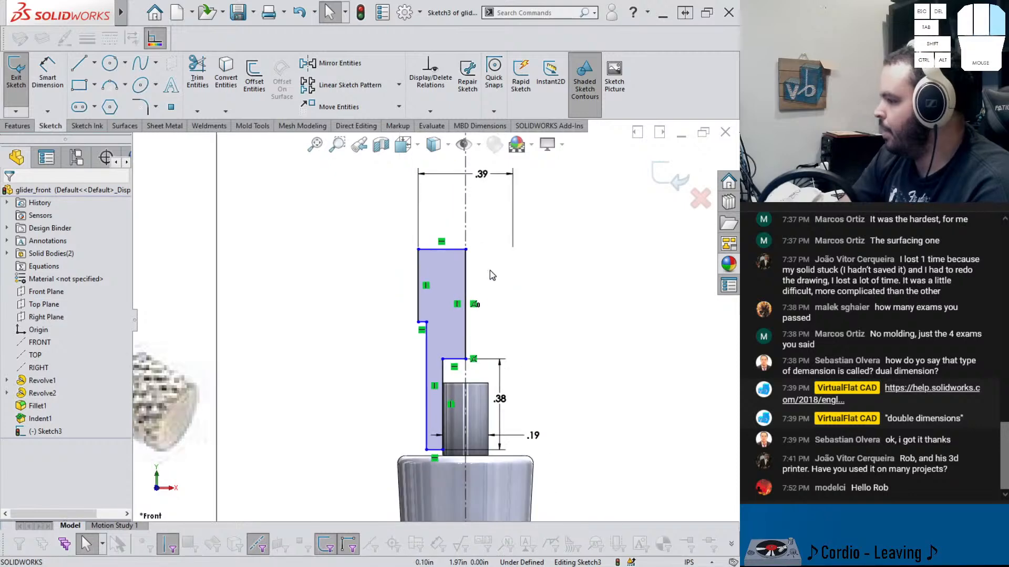
{"action": "mouse_move", "coordinate": [466, 250]}
{"action": "left_mouse_down"}
{"action": "mouse_move", "coordinate": [466, 216]}
{"action": "mouse_move", "coordinate": [484, 252]}
{"action": "left_mouse_up"}
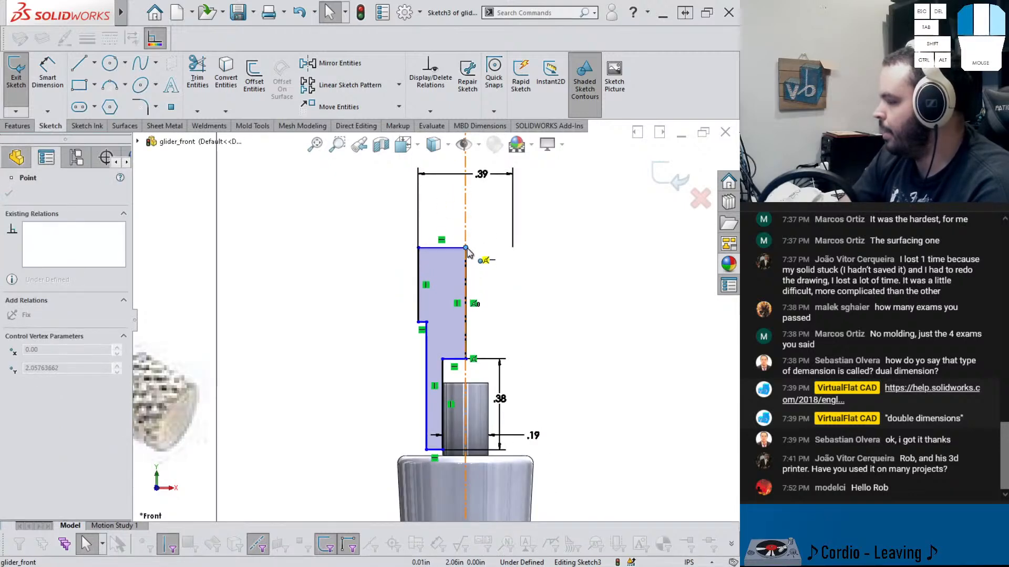
{"action": "scroll", "coordinate": [498, 302], "scroll_direction": "up", "scroll_amount": 3}
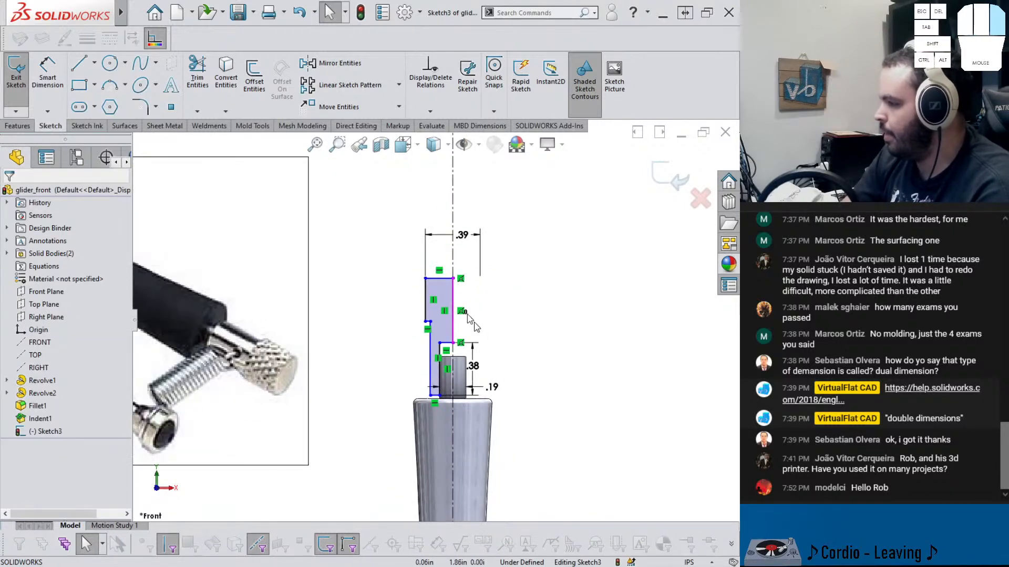
{"action": "right_click_drag", "start_coordinate": [500, 352], "coordinate": [500, 279]}
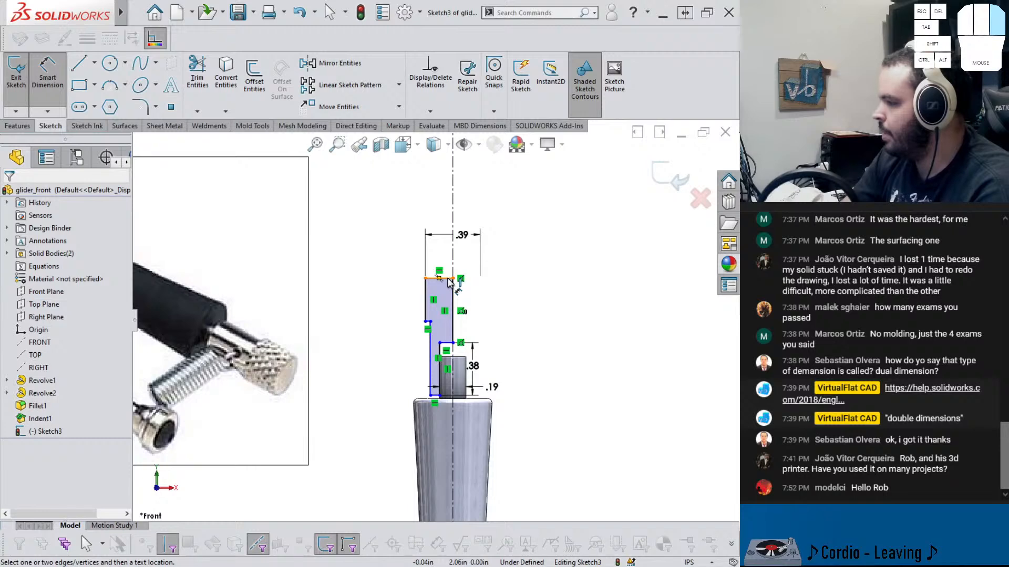
{"action": "left_click", "coordinate": [449, 279]}
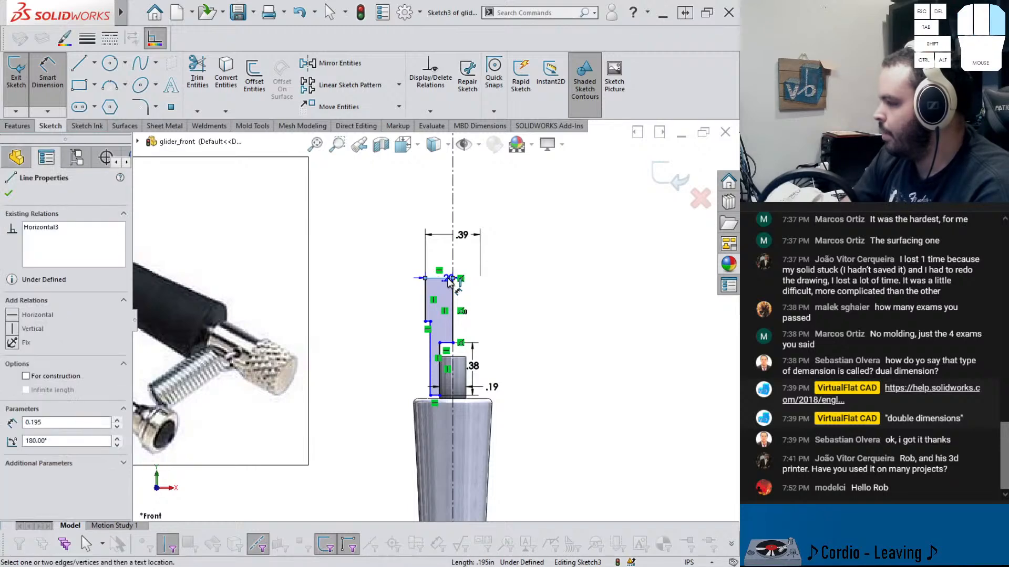
{"action": "scroll", "coordinate": [436, 321], "scroll_direction": "up", "scroll_amount": 5}
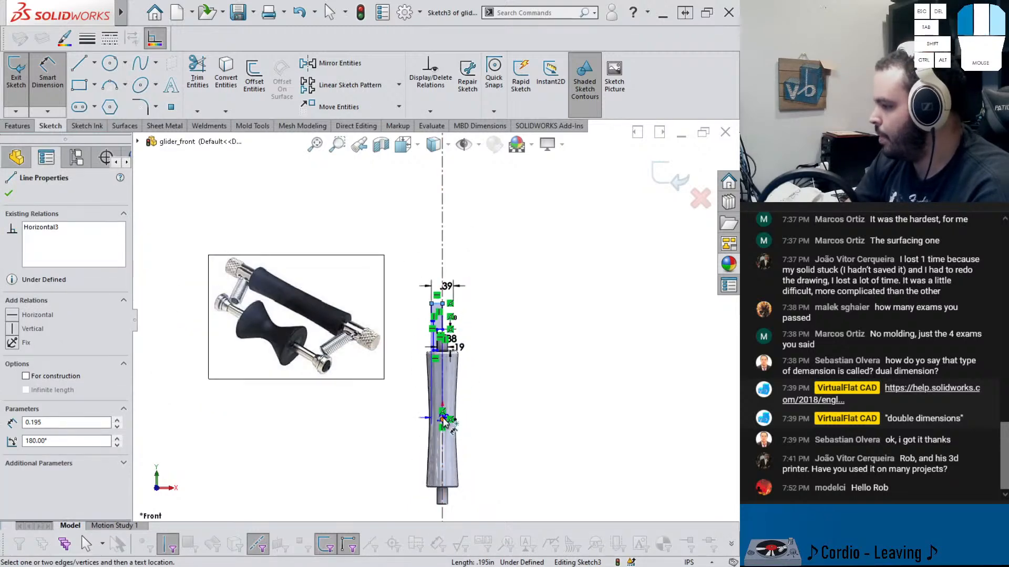
{"action": "left_click", "coordinate": [443, 421]}
{"action": "left_click", "coordinate": [412, 369]}
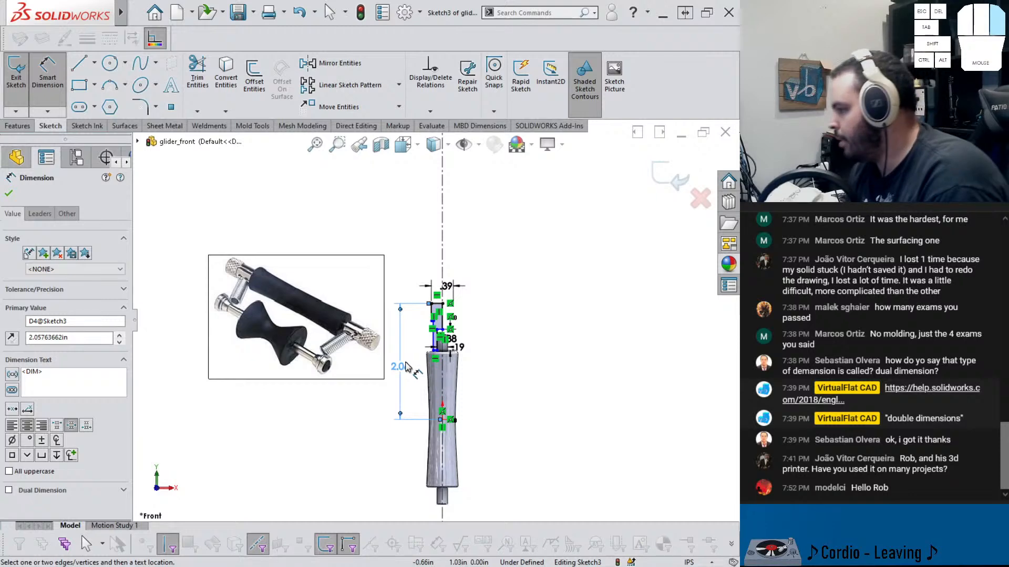
{"action": "double_click", "coordinate": [402, 366]}
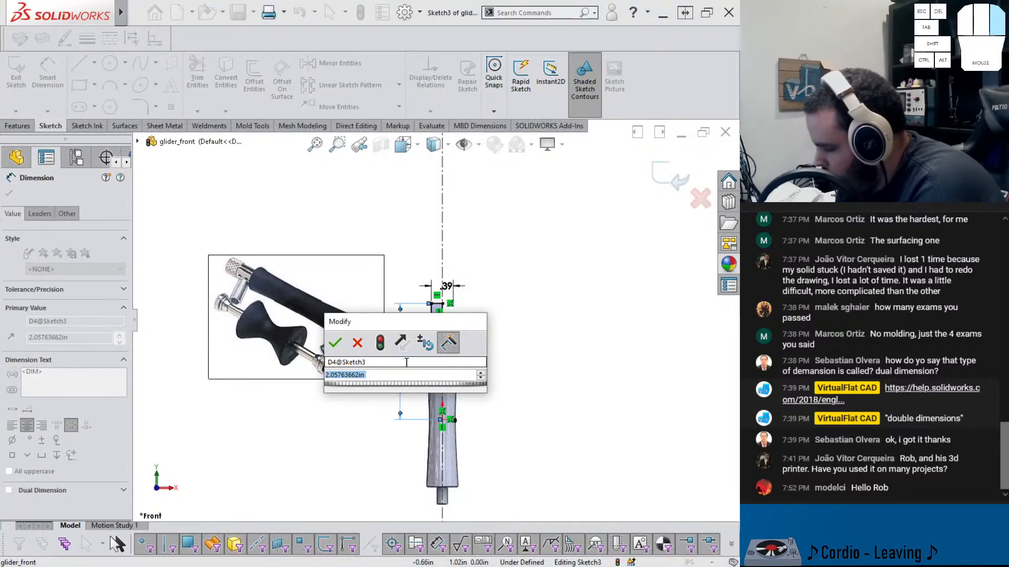
{"action": "type", "text": "3.9125"}
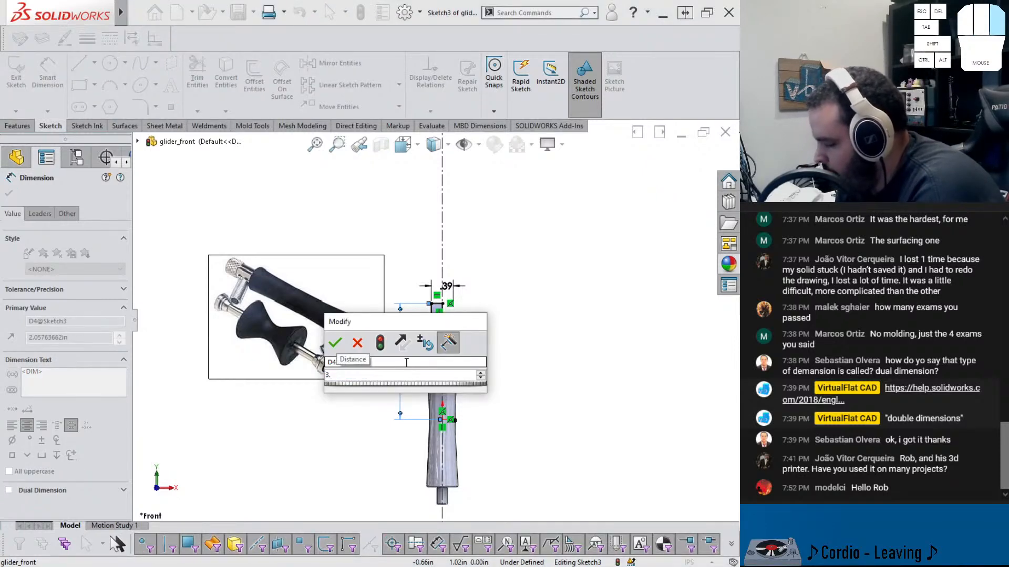
{"action": "type", "text": "/2"}
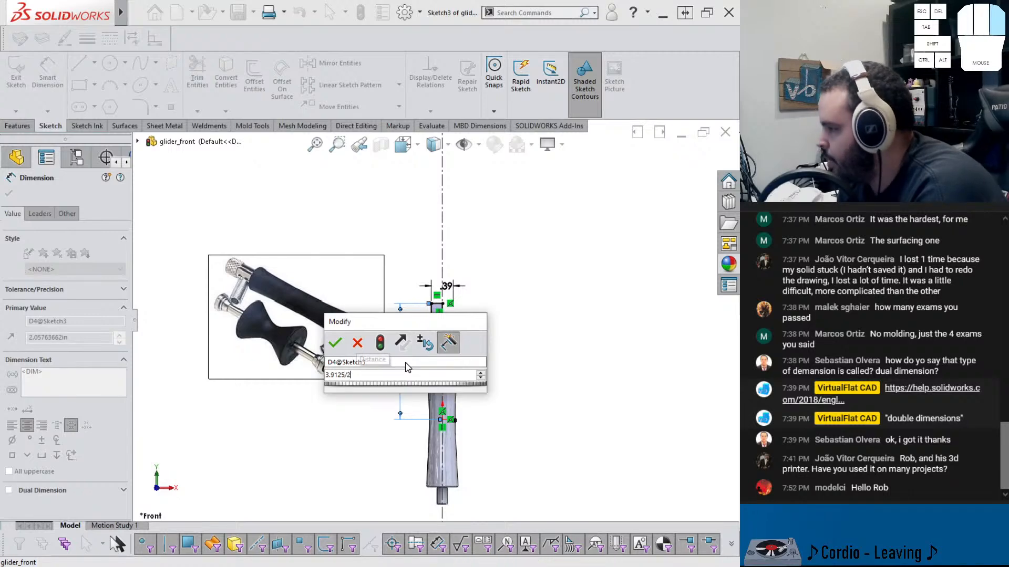
{"action": "key", "text": "Return"}
Set the upper block's height to .325 in
{"action": "scroll", "coordinate": [464, 305], "scroll_direction": "down", "scroll_amount": 2}
{"action": "scroll", "coordinate": [464, 304], "scroll_direction": "down", "scroll_amount": 1}
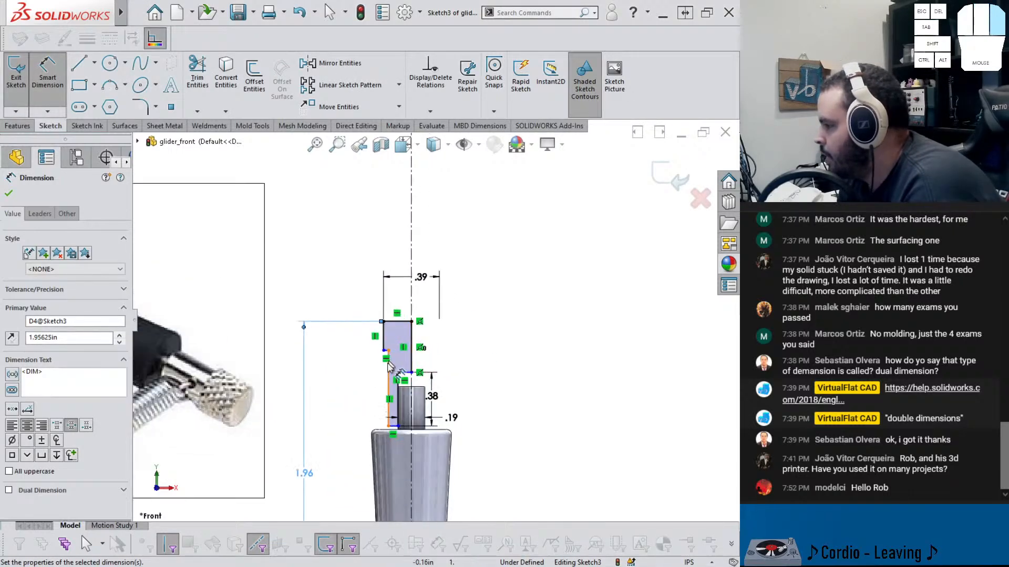
{"action": "scroll", "coordinate": [402, 330], "scroll_direction": "down", "scroll_amount": 2}
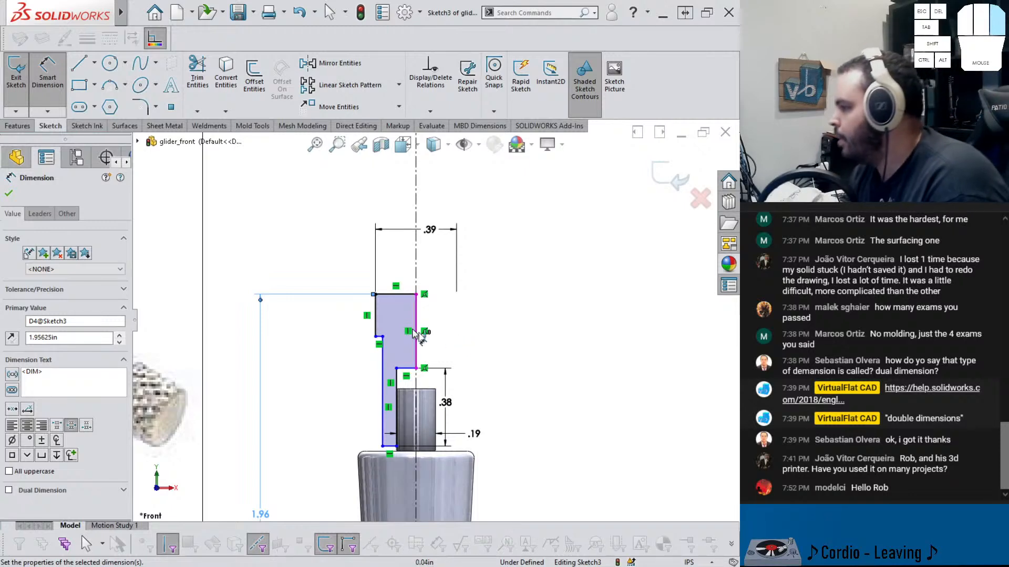
{"action": "left_click", "coordinate": [376, 318]}
{"action": "left_click", "coordinate": [327, 317]}
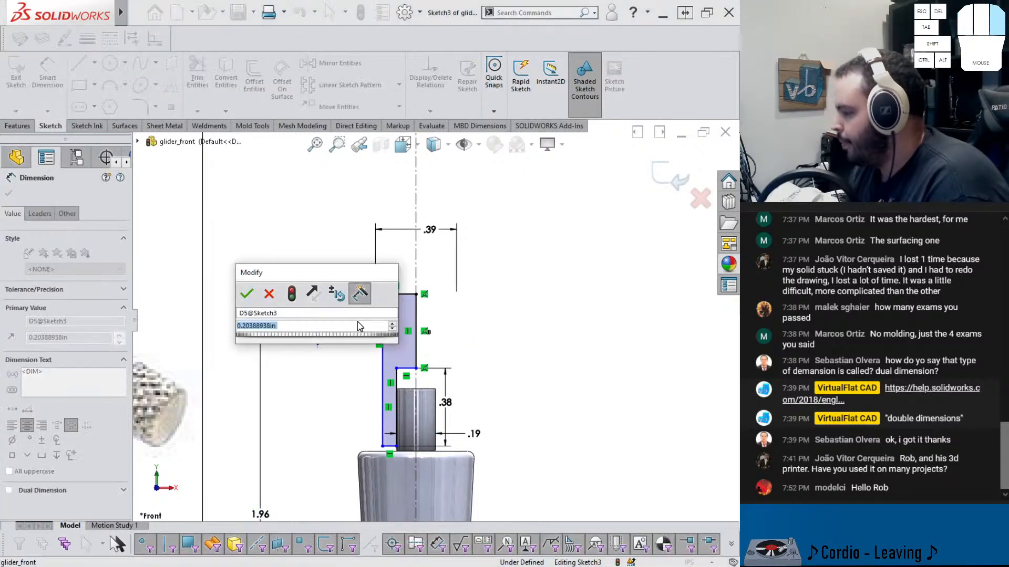
{"action": "type", "text": ".325"}
{"action": "key", "text": "Return"}
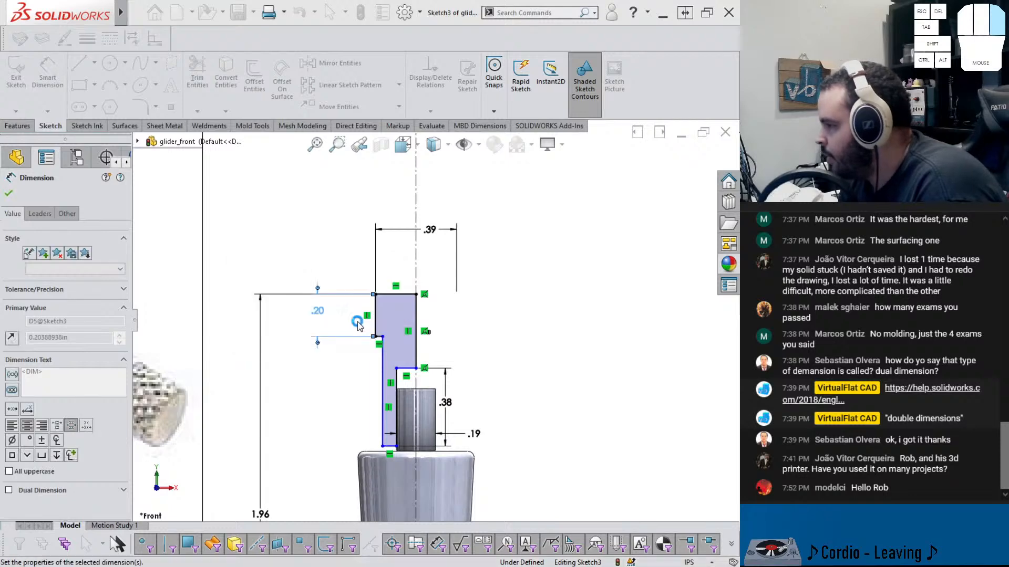
{"action": "left_click", "coordinate": [505, 387]}
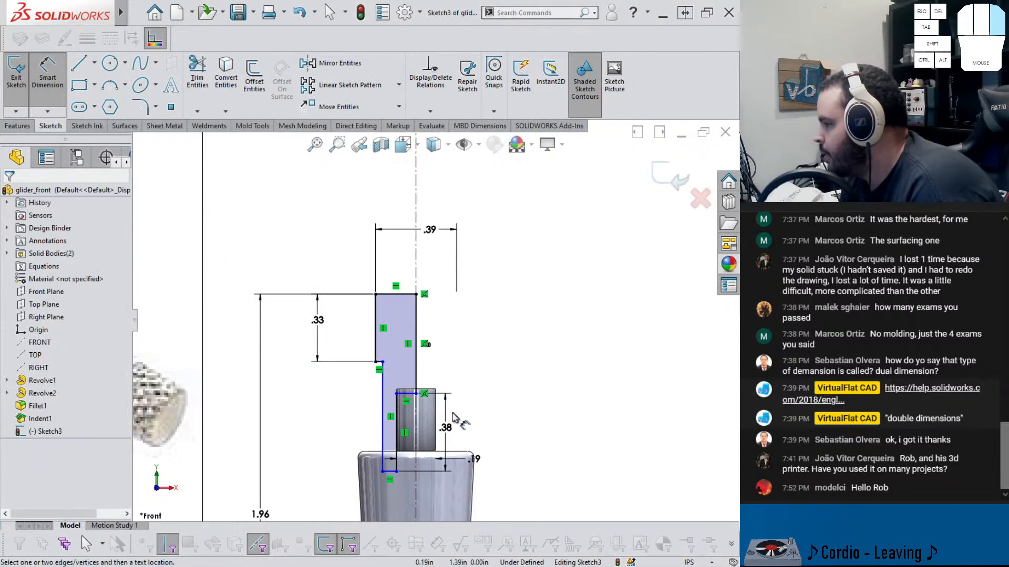
Drag the neck's shoulder corner up to the top of the rod's inner block
{"action": "left_click", "coordinate": [415, 395]}
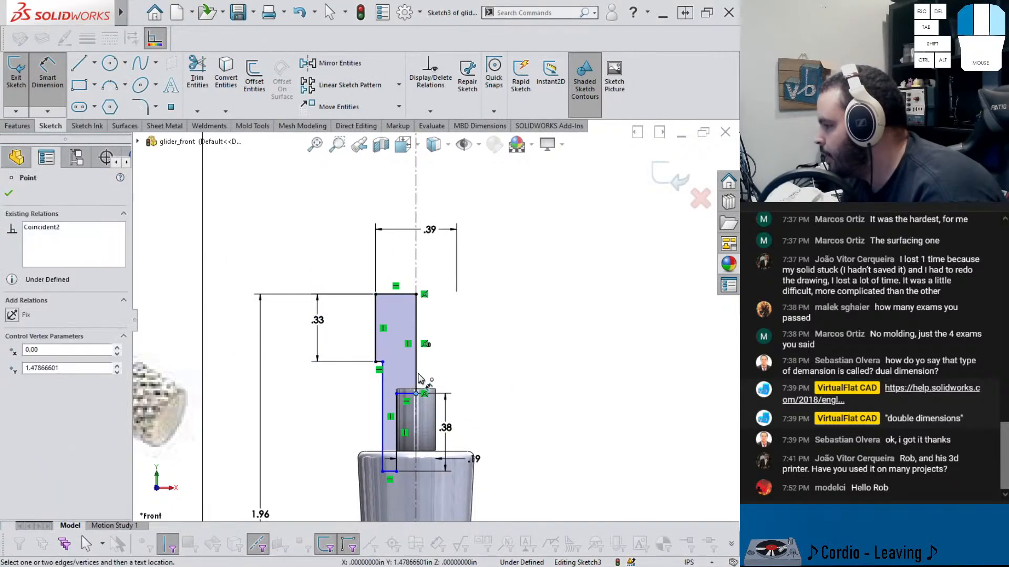
{"action": "key", "text": "Escape"}
{"action": "key", "text": "Escape"}
{"action": "left_click_drag", "start_coordinate": [414, 395], "coordinate": [416, 371]}
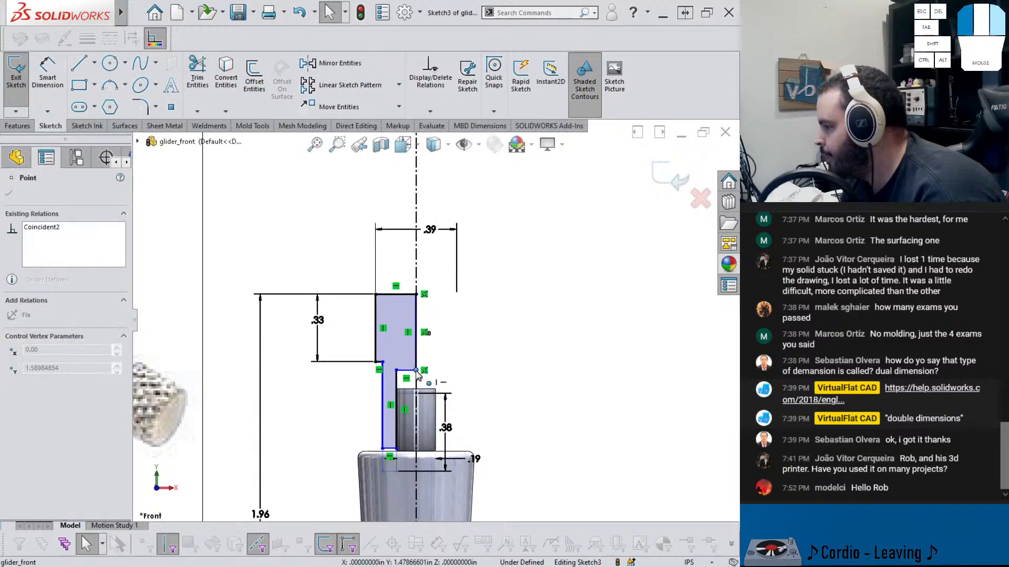
Dimension the lower neck's diameter across the centerline as .3125 in
{"action": "left_click", "coordinate": [503, 416]}
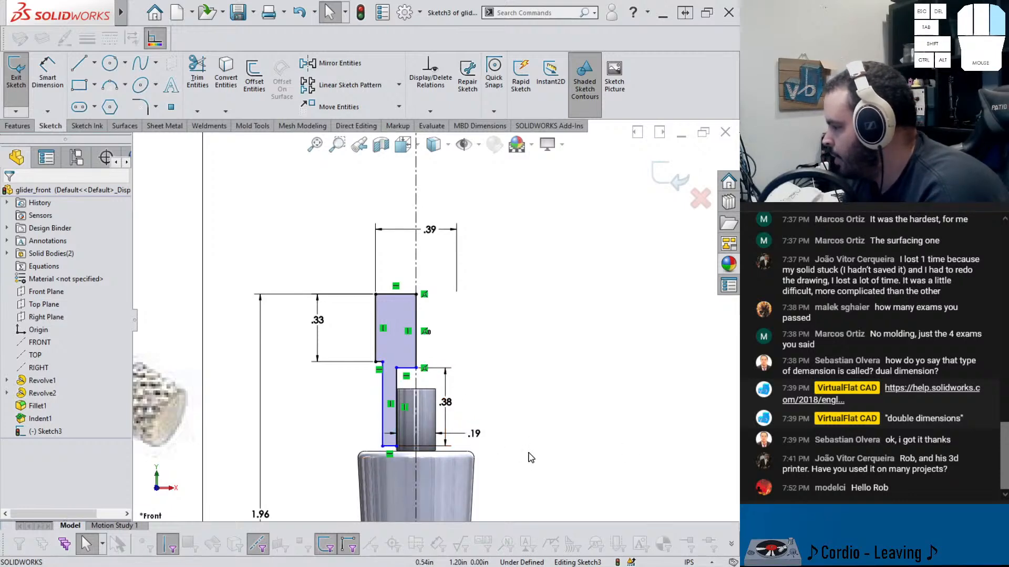
{"action": "right_click_drag", "start_coordinate": [529, 453], "coordinate": [527, 402]}
{"action": "left_click", "coordinate": [508, 414]}
{"action": "right_click_drag", "start_coordinate": [517, 440], "coordinate": [524, 372]}
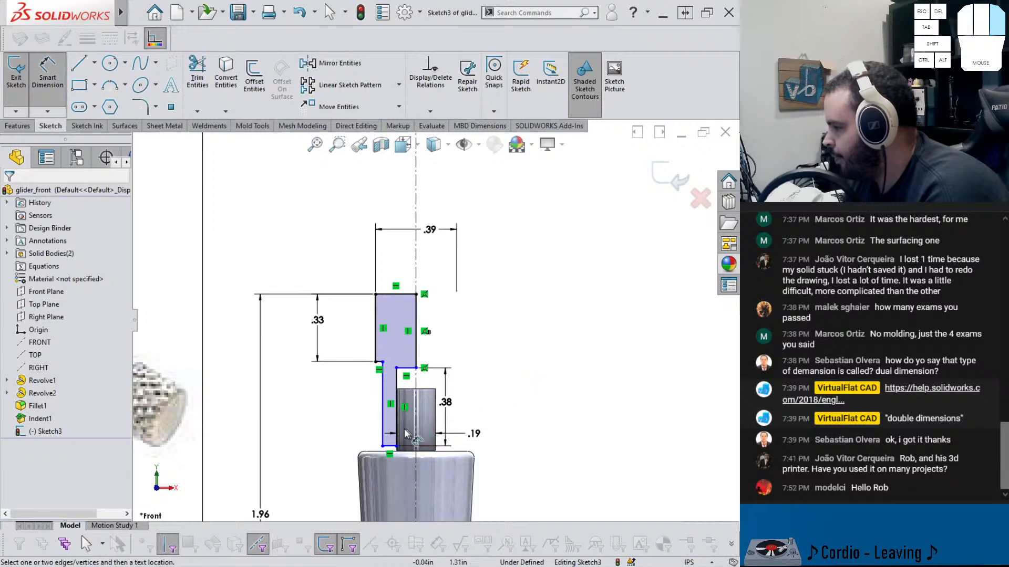
{"action": "left_click", "coordinate": [383, 422]}
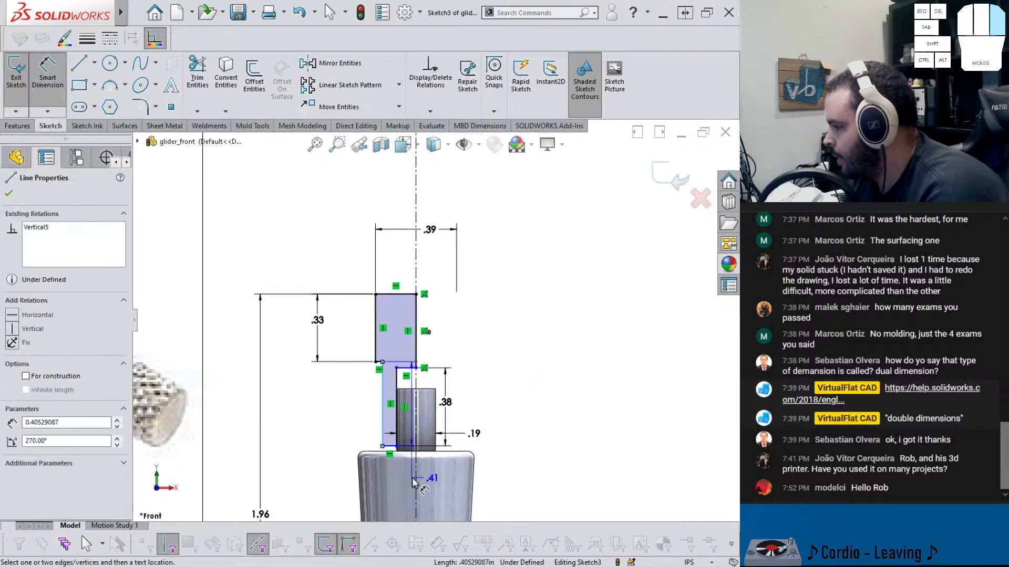
{"action": "left_click", "coordinate": [439, 480]}
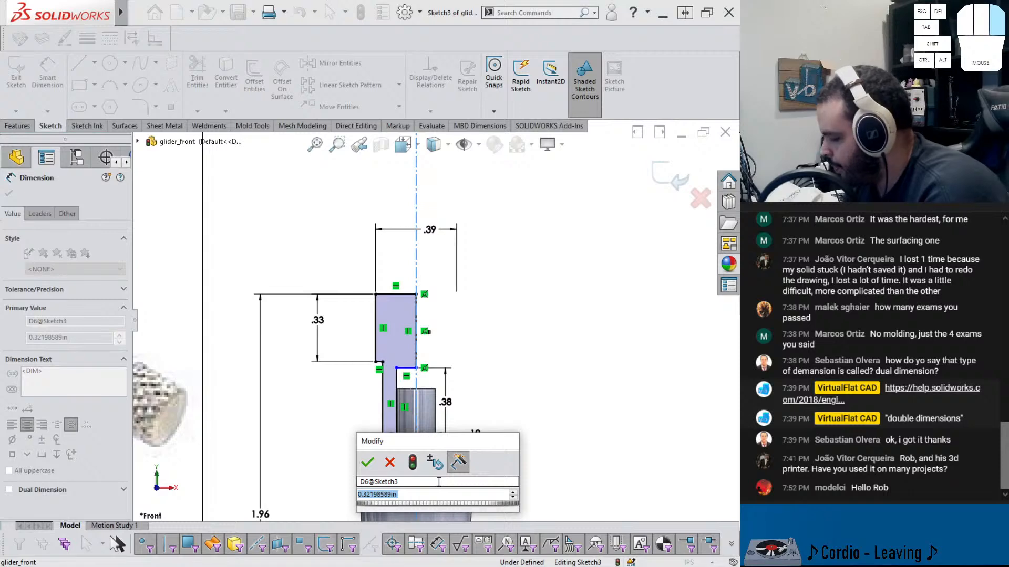
{"action": "type", "text": ".3125"}
{"action": "key", "text": "Return"}
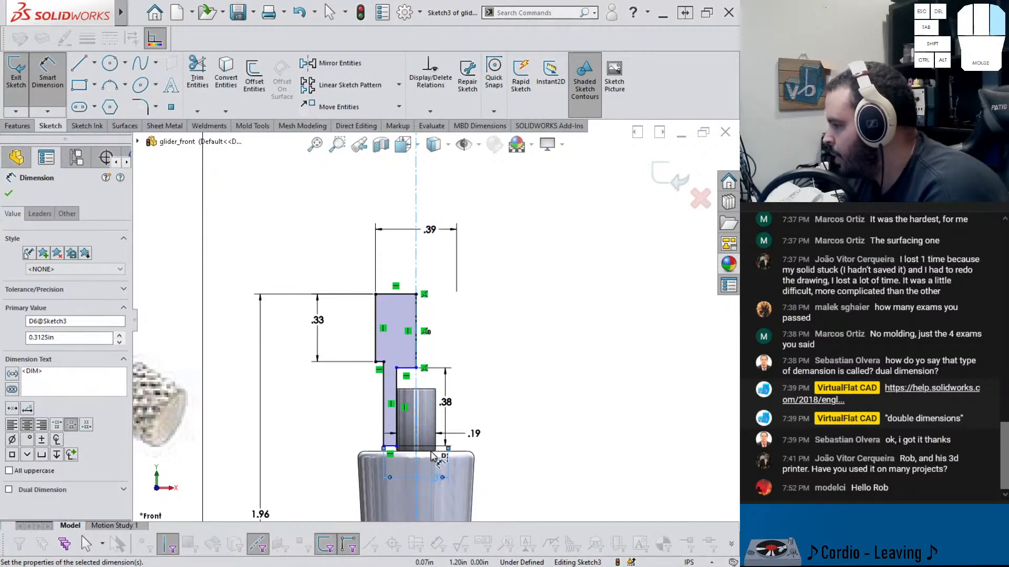
{"action": "scroll", "coordinate": [431, 454], "scroll_direction": "down", "scroll_amount": 2}
{"action": "left_click", "coordinate": [523, 389]}
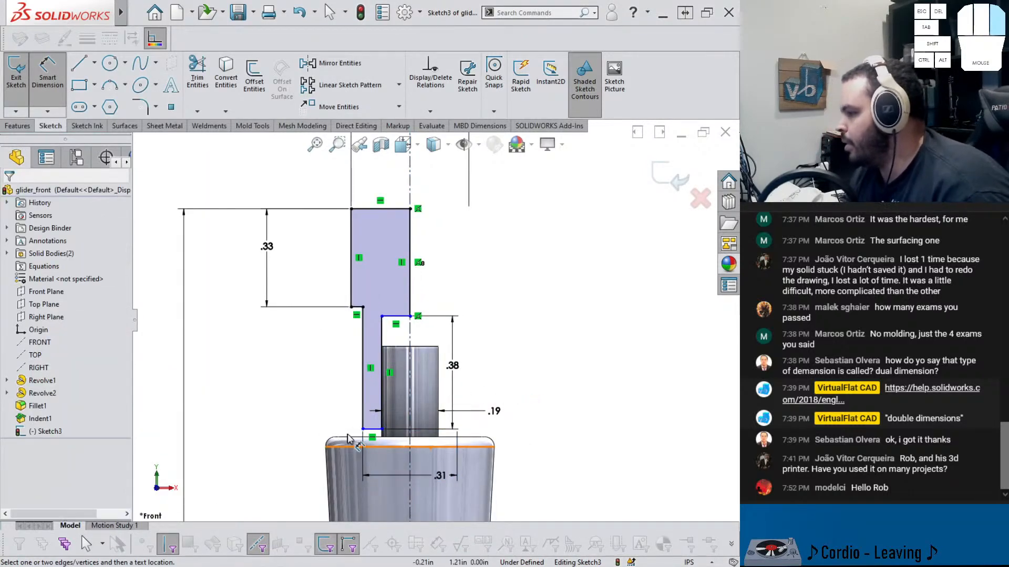
{"action": "key", "text": "Escape"}
{"action": "left_click_drag", "start_coordinate": [363, 429], "coordinate": [362, 431]}
{"action": "left_click", "coordinate": [548, 472]}
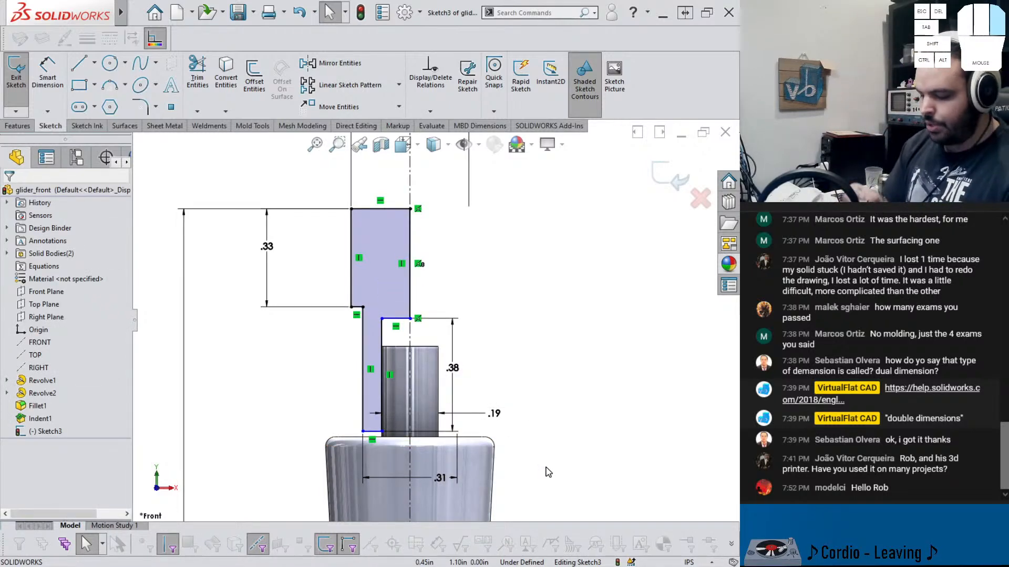
Dimension the profile's overall height from its bottom point to its top edge as .7 in
{"action": "scroll", "coordinate": [318, 417], "scroll_direction": "down", "scroll_amount": 3}
{"action": "scroll", "coordinate": [230, 287], "scroll_direction": "up", "scroll_amount": 7}
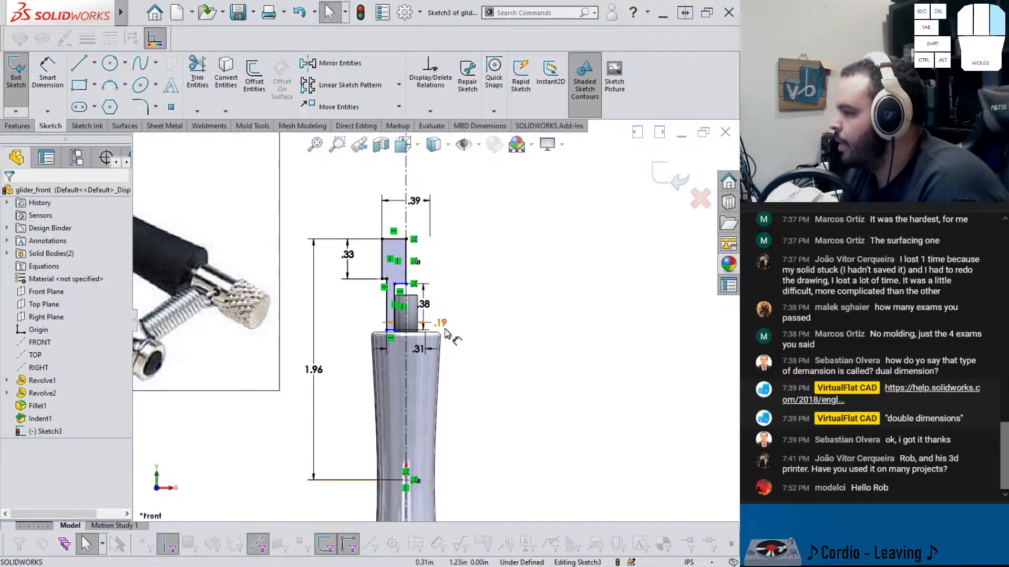
{"action": "scroll", "coordinate": [445, 333], "scroll_direction": "down", "scroll_amount": 2}
{"action": "right_click_drag", "start_coordinate": [543, 410], "coordinate": [544, 340]}
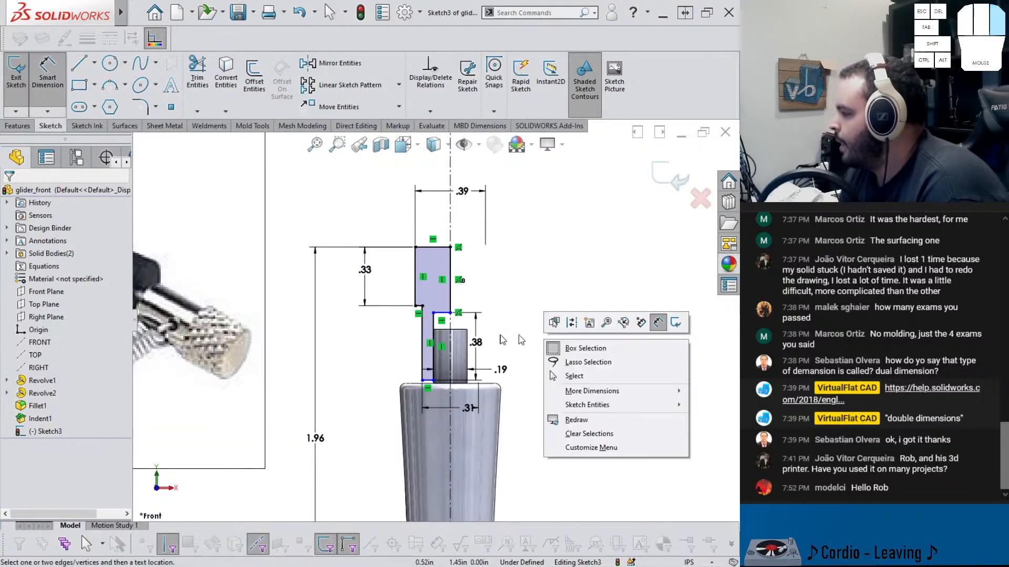
{"action": "left_click", "coordinate": [501, 315]}
{"action": "left_click", "coordinate": [430, 381]}
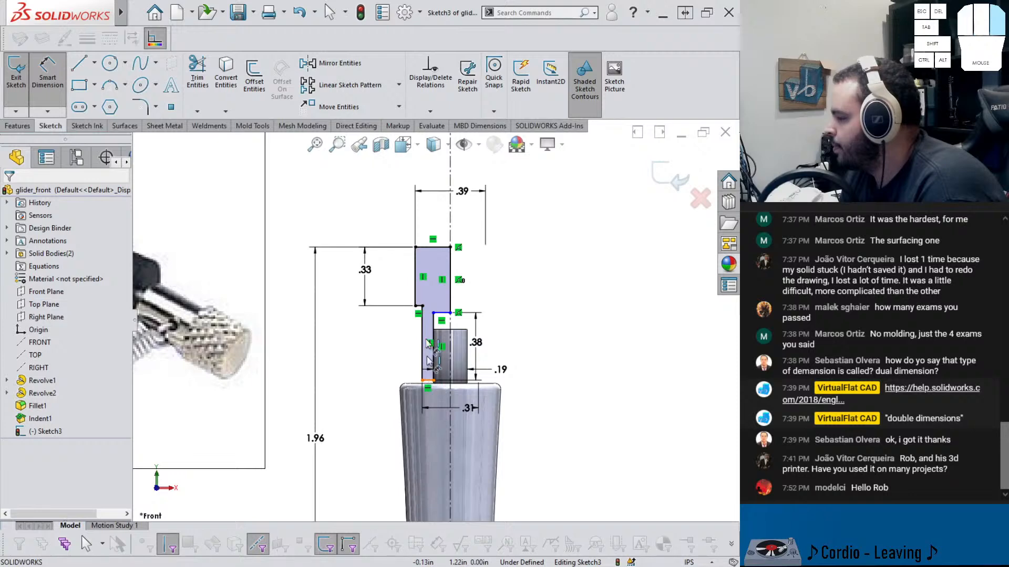
{"action": "left_click", "coordinate": [440, 247]}
{"action": "left_click", "coordinate": [344, 219]}
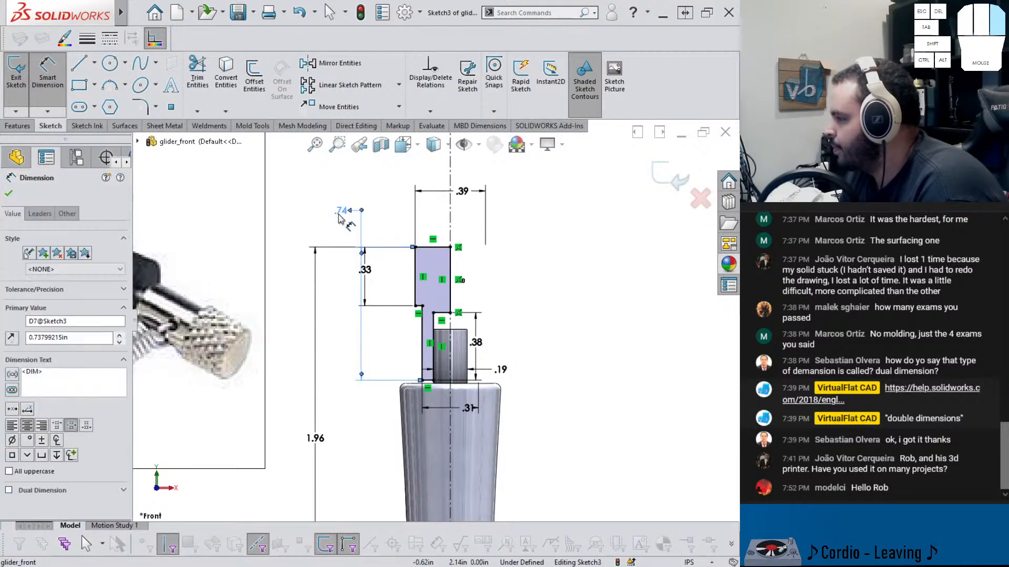
{"action": "type", "text": ".7"}
{"action": "key", "text": "Return"}
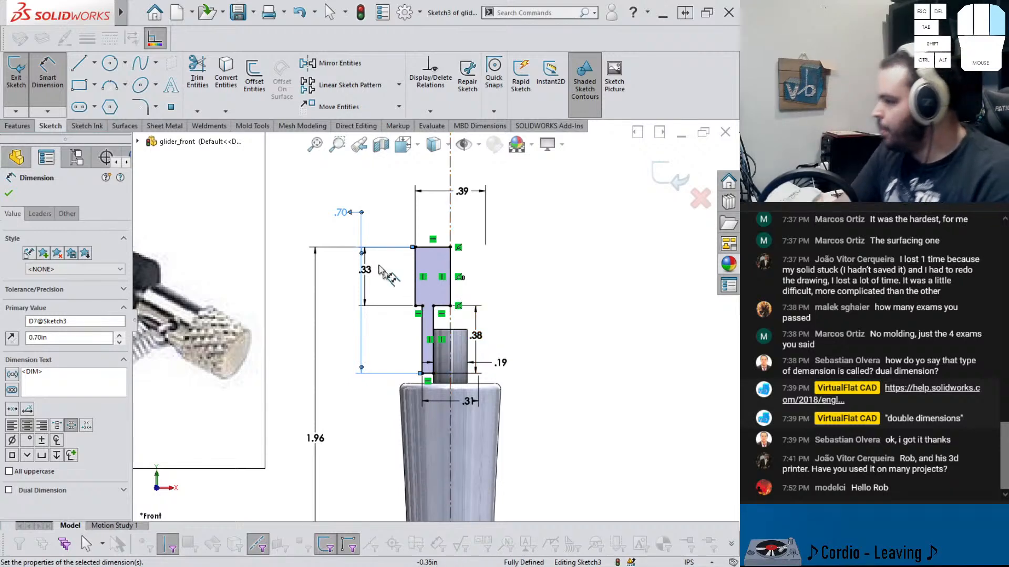
Revolve the end cap profile 360 degrees about its centerline
{"action": "left_click", "coordinate": [17, 127]}
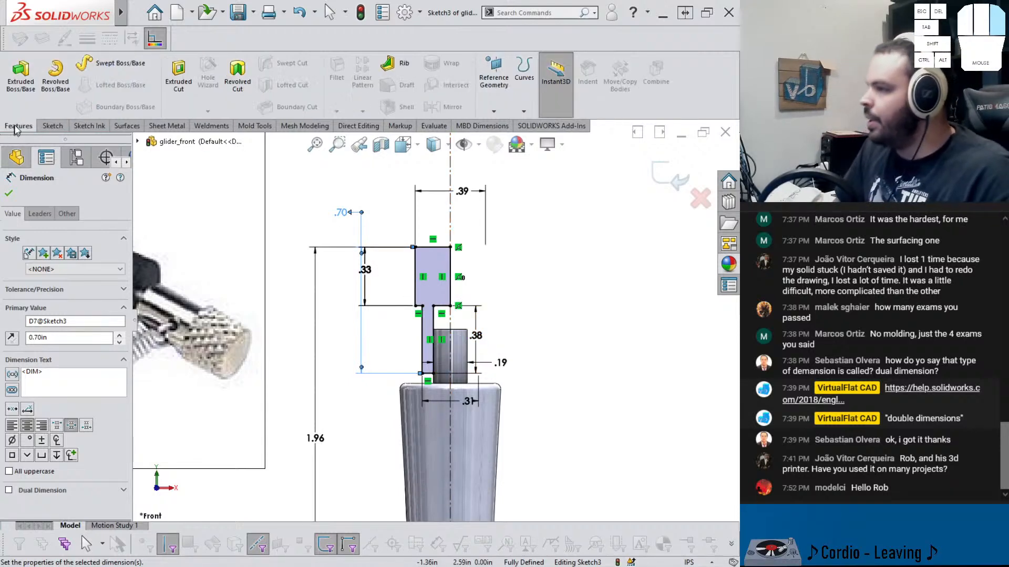
{"action": "left_click", "coordinate": [55, 73]}
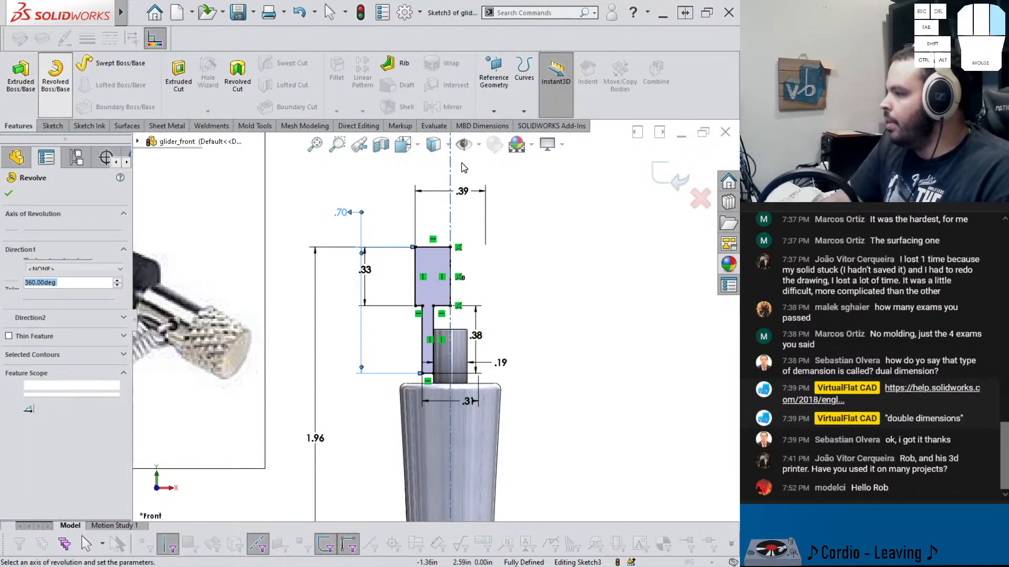
{"action": "left_click", "coordinate": [9, 194]}
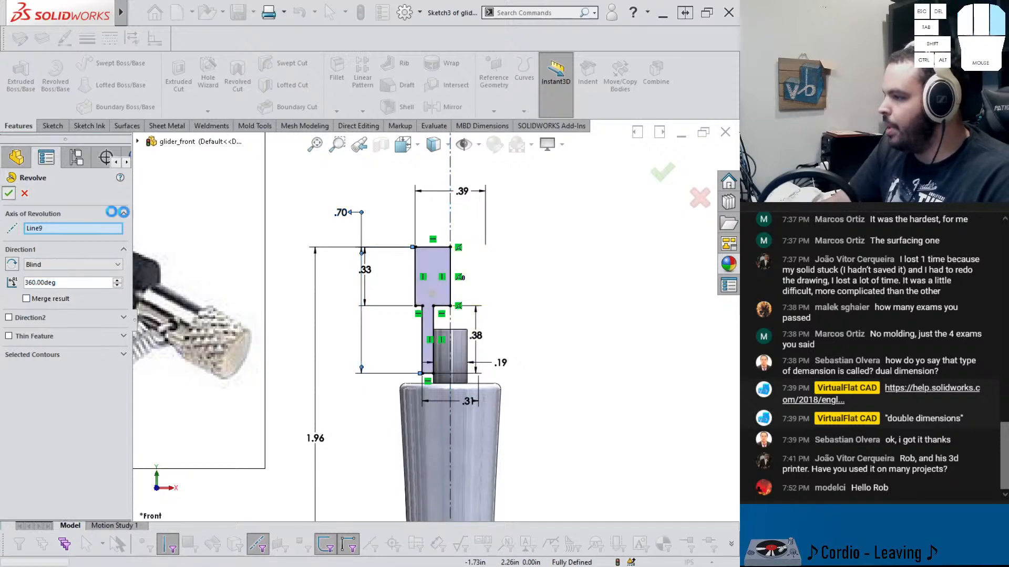
{"action": "mouse_move", "coordinate": [505, 311]}
{"action": "middle_mouse_down"}
{"action": "mouse_move", "coordinate": [461, 342]}
{"action": "mouse_move", "coordinate": [486, 301]}
{"action": "mouse_move", "coordinate": [497, 312]}
{"action": "middle_mouse_up"}
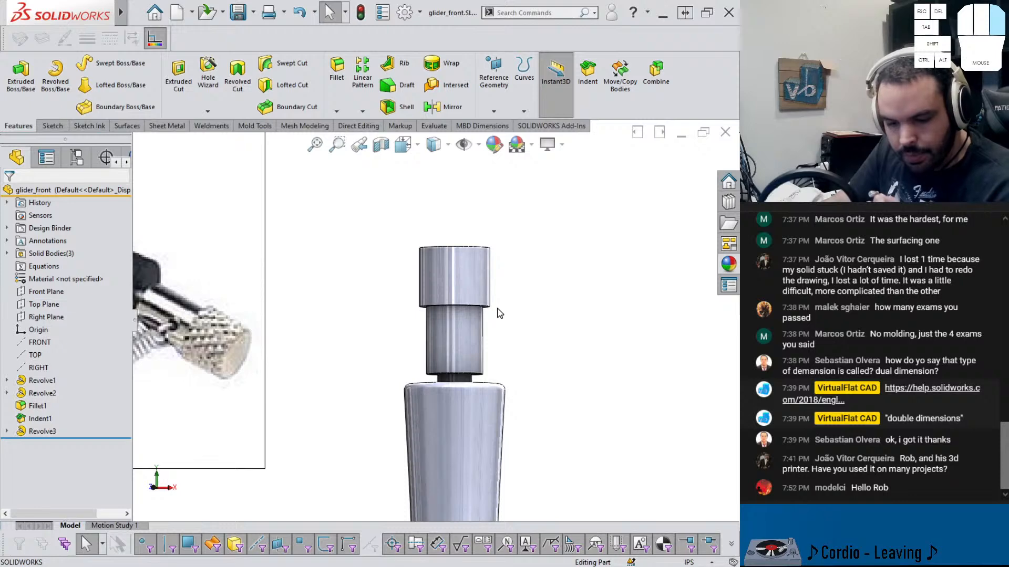
Fillet the end cap's top outer edge with a 0.03125 in radius
{"action": "middle_click_drag", "start_coordinate": [494, 294], "coordinate": [451, 235]}
{"action": "scroll", "coordinate": [443, 229], "scroll_direction": "down", "scroll_amount": 1}
{"action": "left_click", "coordinate": [338, 100]}
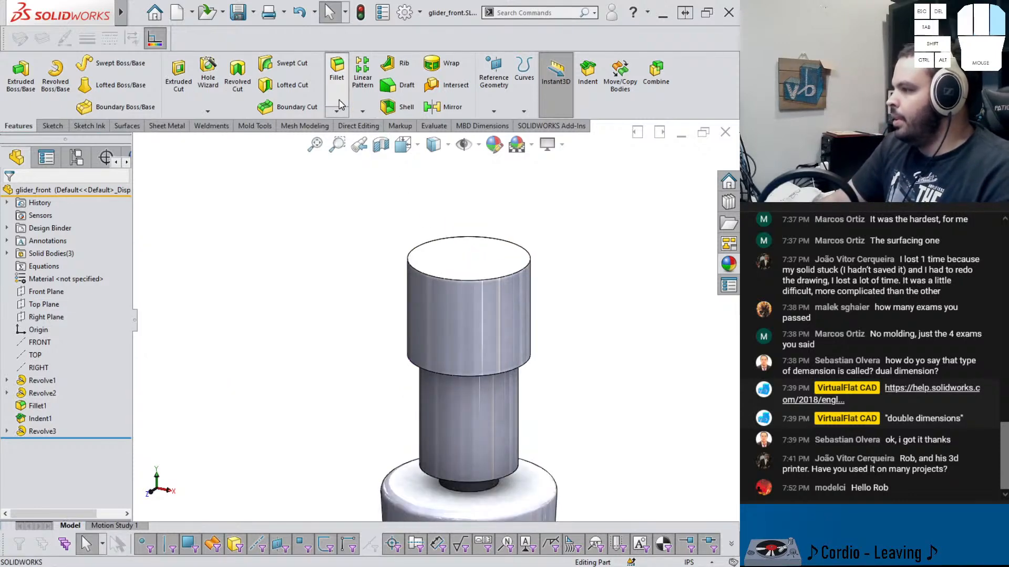
{"action": "left_click", "coordinate": [426, 276]}
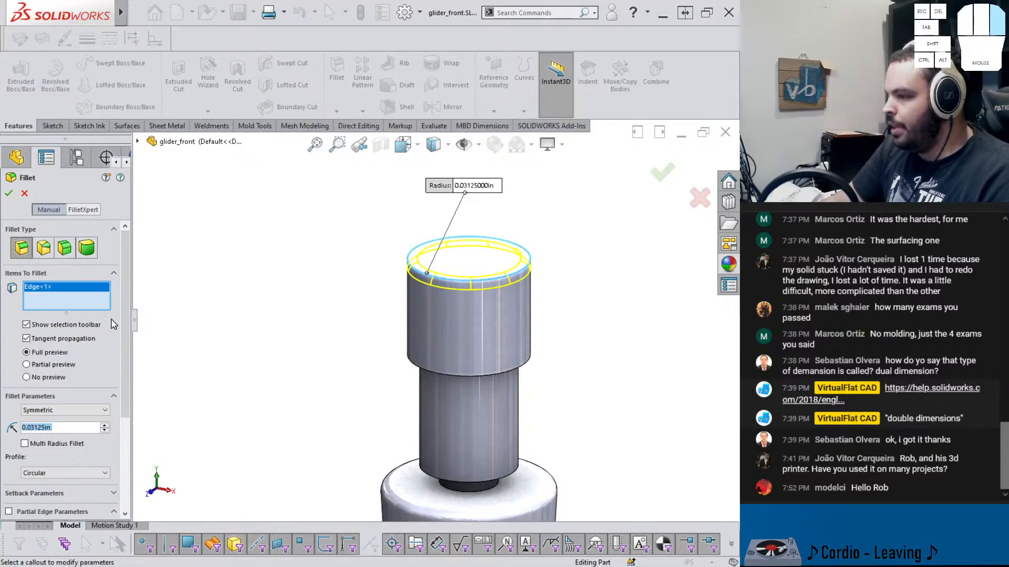
{"action": "left_click", "coordinate": [8, 193]}
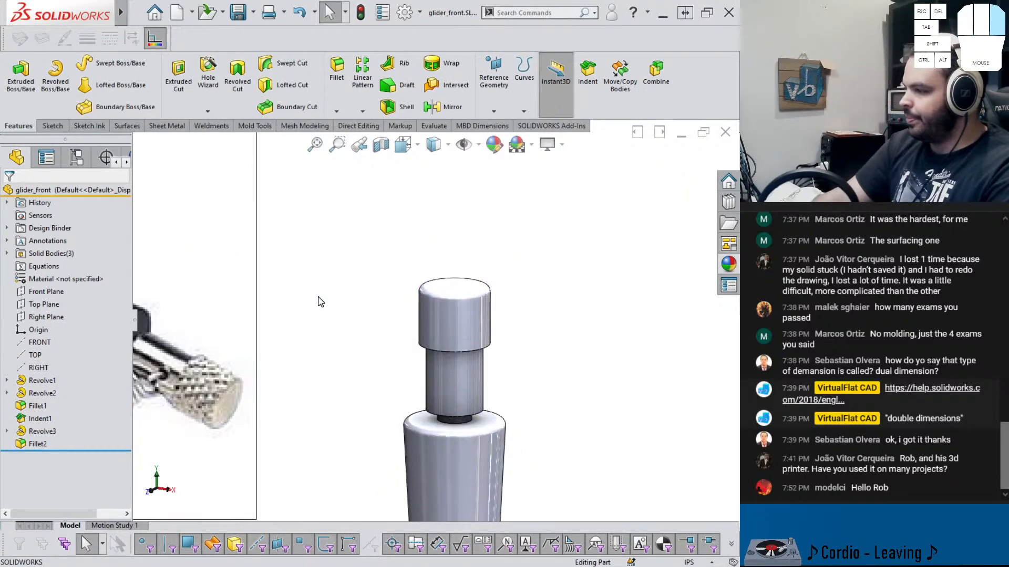
Roll the feature tree back above the new fillet and zoom to the end cap's top face
{"action": "left_click_drag", "start_coordinate": [82, 451], "coordinate": [81, 438]}
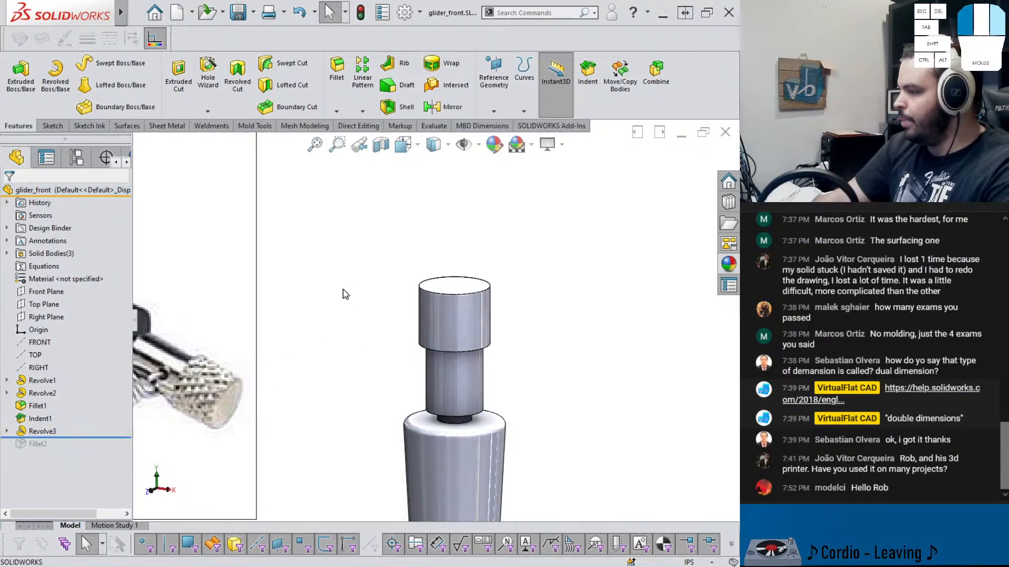
{"action": "scroll", "coordinate": [421, 294], "scroll_direction": "down", "scroll_amount": 2}
{"action": "left_click", "coordinate": [513, 265]}
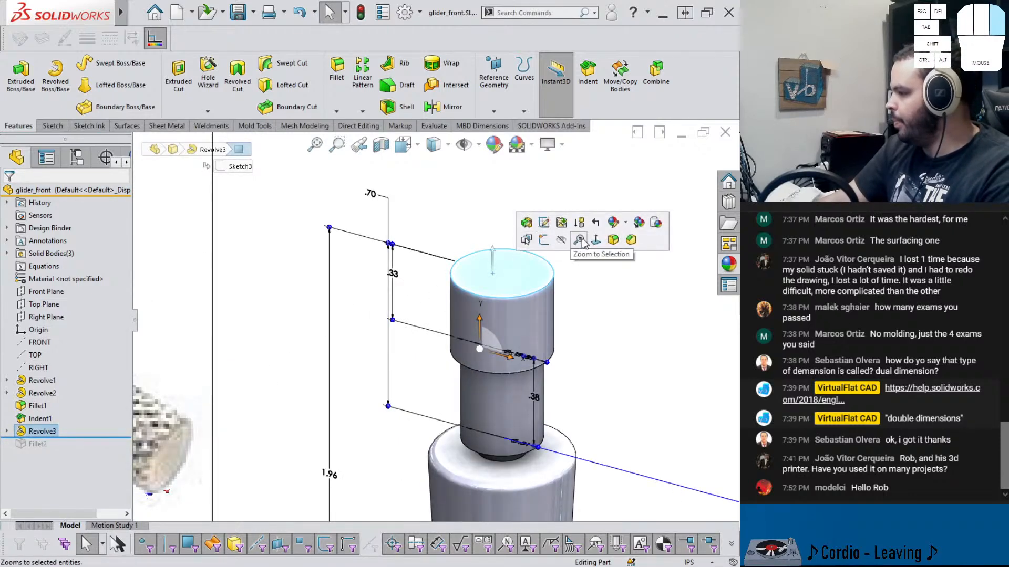
{"action": "left_click", "coordinate": [600, 241]}
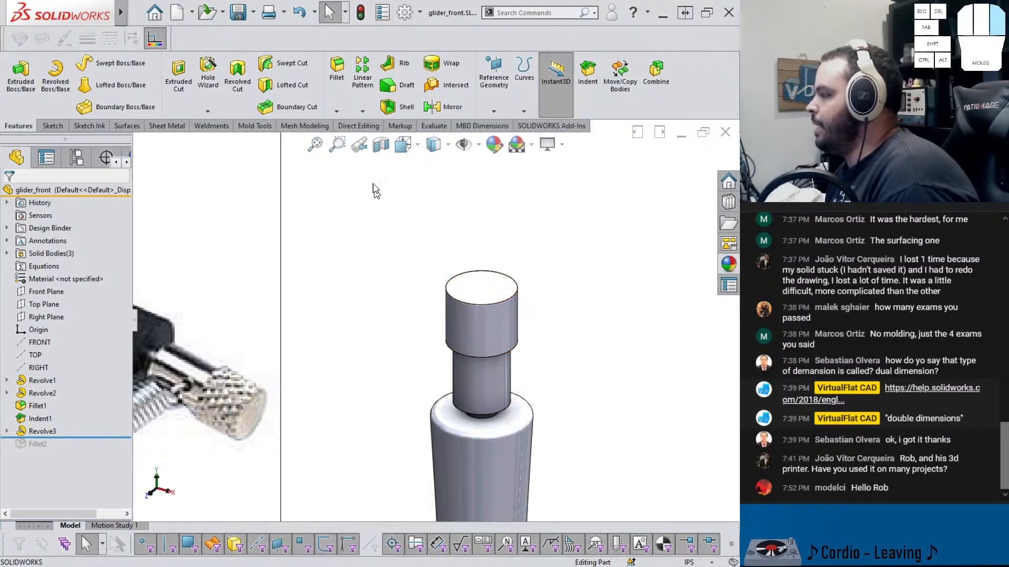
{"action": "left_click", "coordinate": [526, 87]}
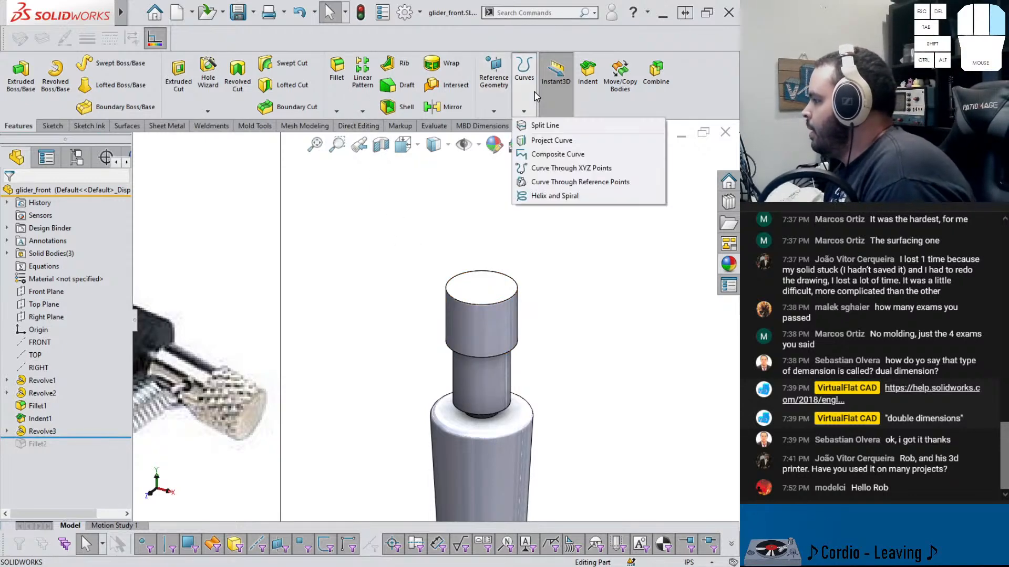
{"action": "left_click", "coordinate": [534, 127]}
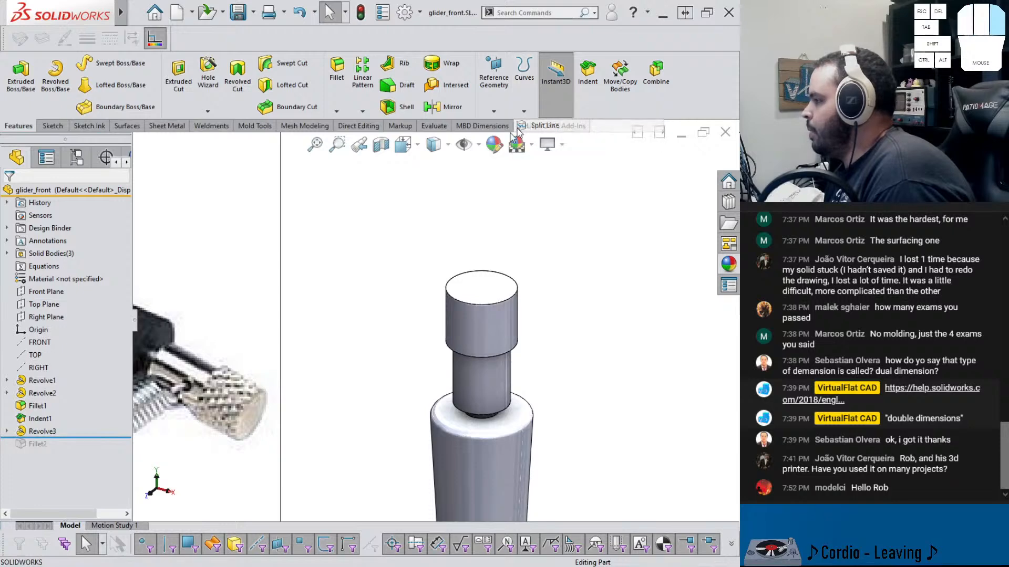
{"action": "left_click", "coordinate": [25, 193]}
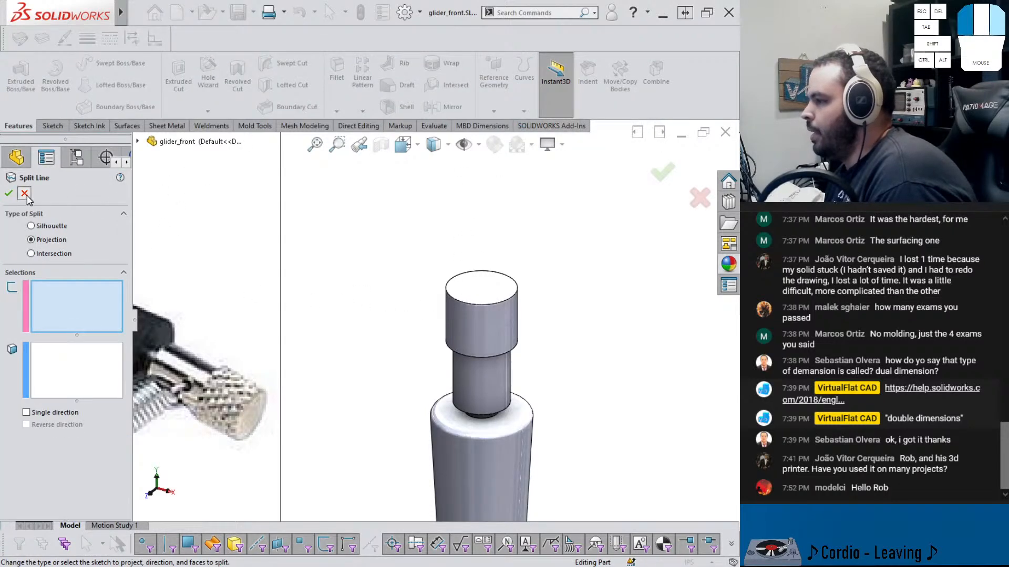
Sketch on the end cap's top face and convert its circular edge into the sketch
{"action": "left_click", "coordinate": [461, 294]}
{"action": "left_click", "coordinate": [509, 261]}
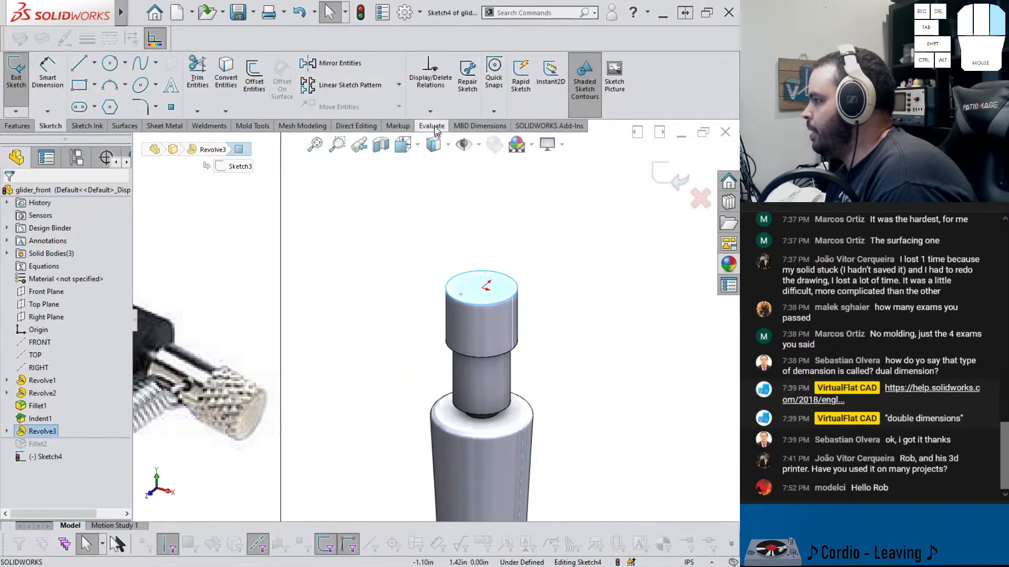
{"action": "left_click", "coordinate": [237, 88]}
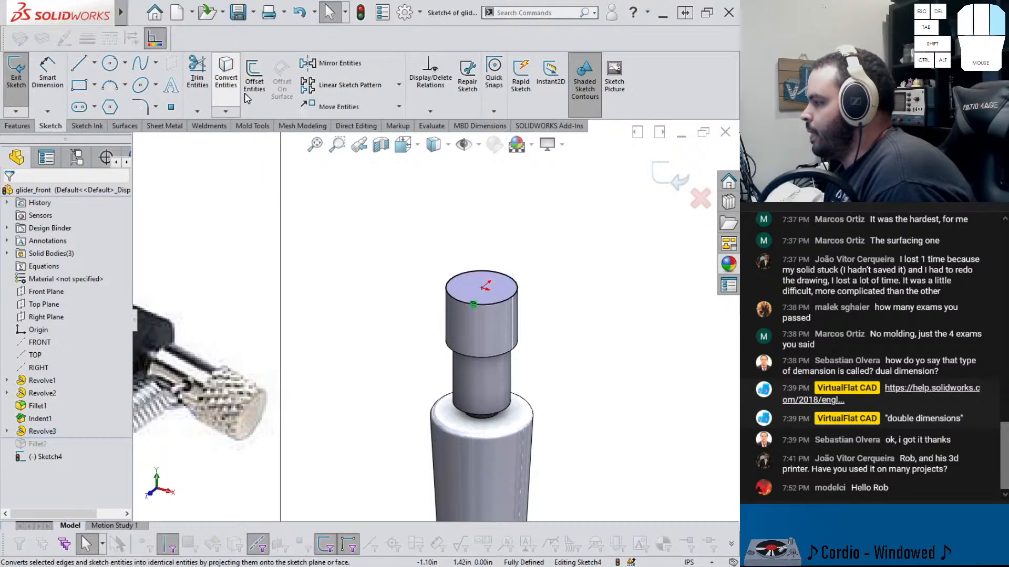
{"action": "left_click", "coordinate": [663, 173]}
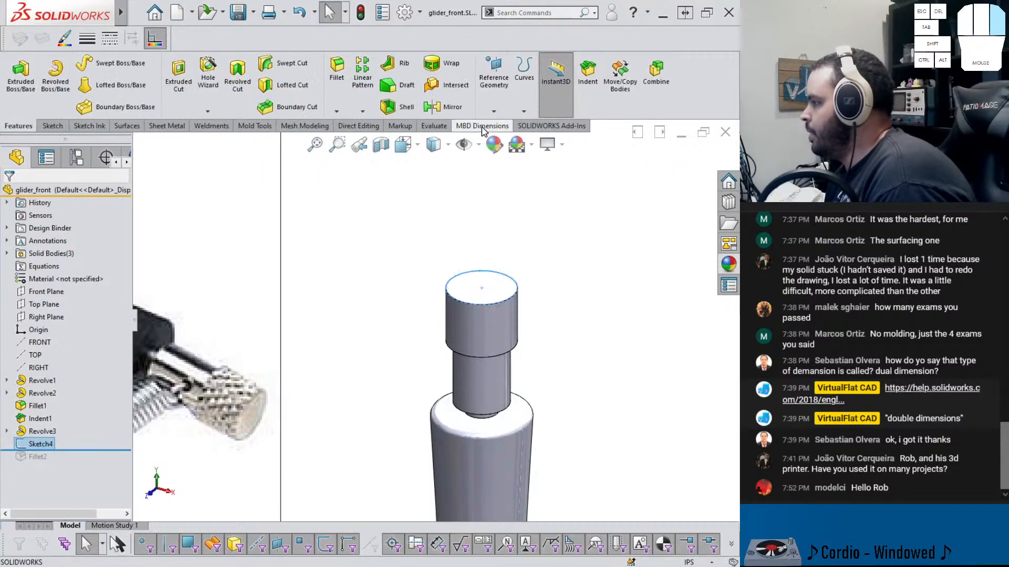
{"action": "left_click", "coordinate": [494, 112]}
{"action": "left_click", "coordinate": [523, 112]}
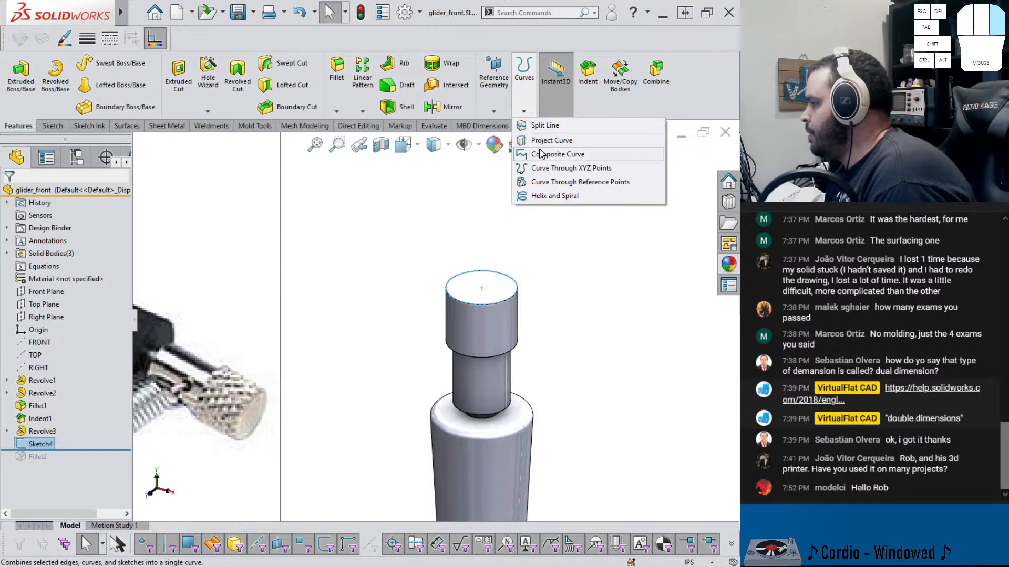
{"action": "left_click", "coordinate": [528, 197]}
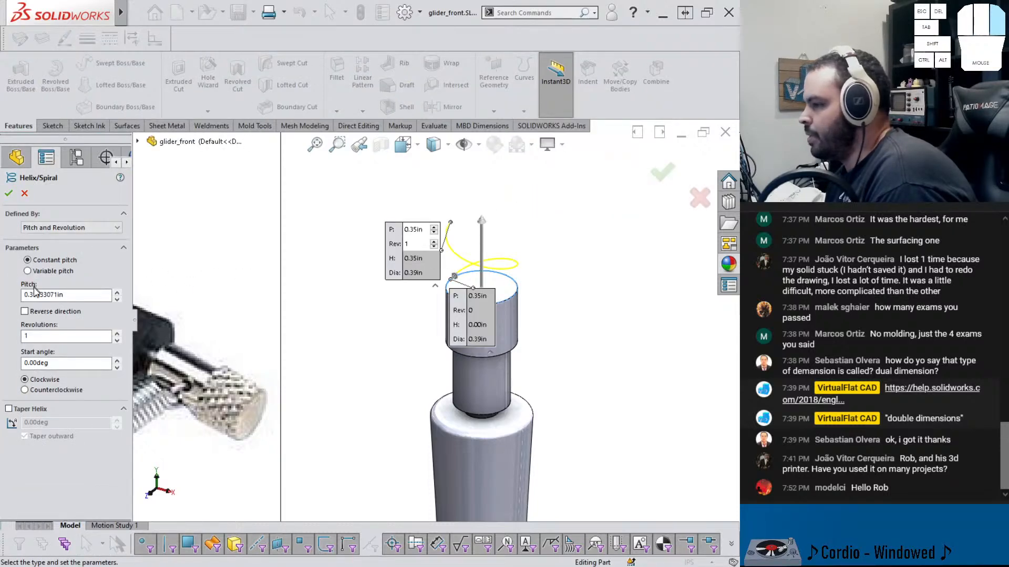
{"action": "left_click", "coordinate": [24, 311]}
{"action": "scroll", "coordinate": [457, 295], "scroll_direction": "up", "scroll_amount": 5}
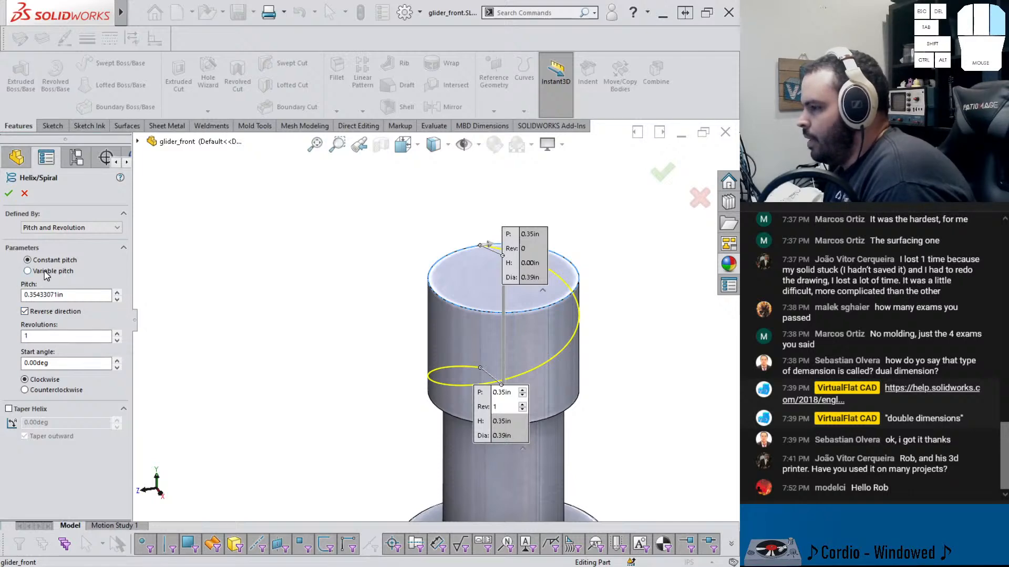
{"action": "left_click", "coordinate": [54, 229]}
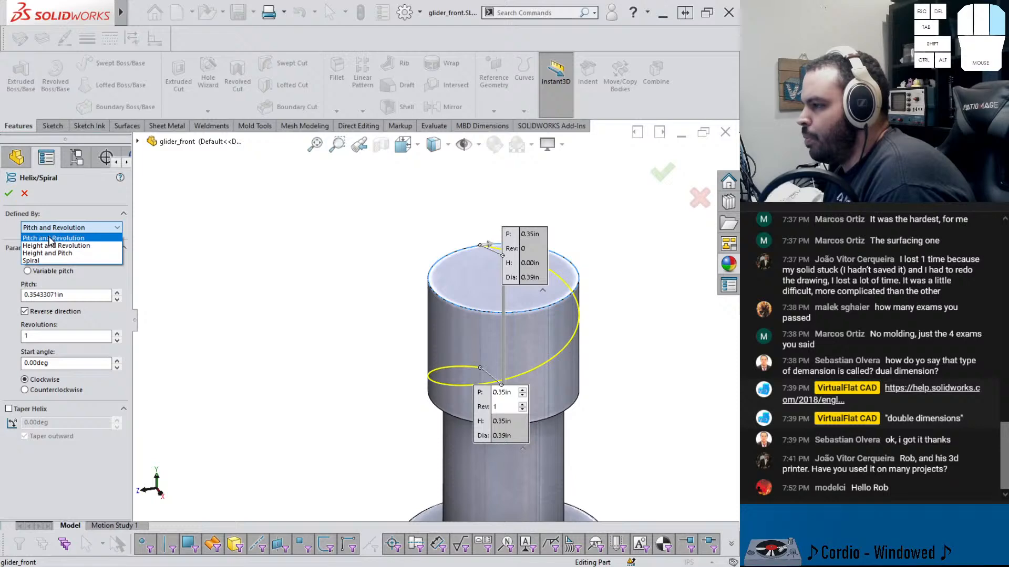
{"action": "left_click", "coordinate": [70, 255]}
{"action": "middle_click_drag", "start_coordinate": [372, 328], "coordinate": [336, 278]}
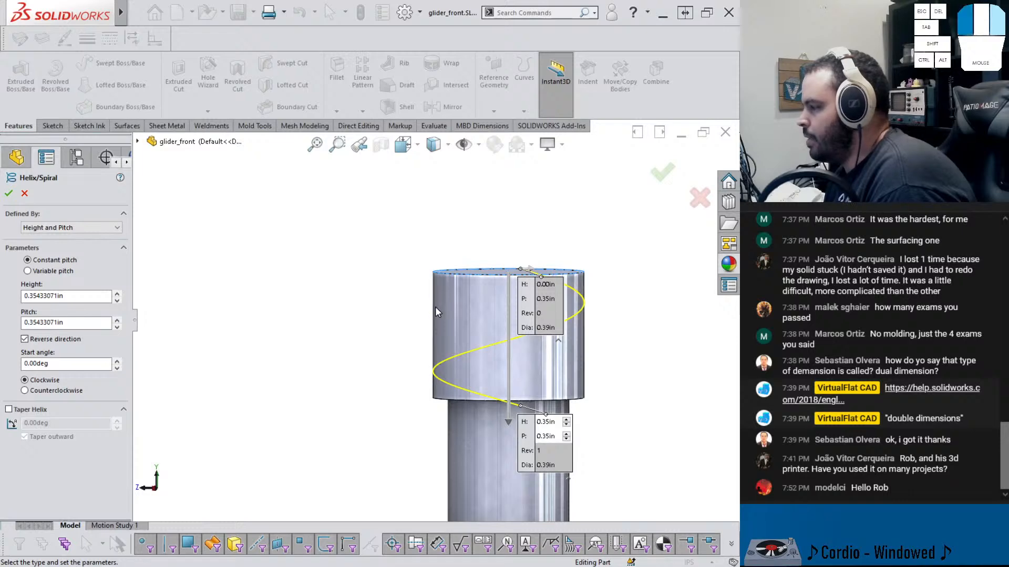
{"action": "scroll", "coordinate": [504, 412], "scroll_direction": "up", "scroll_amount": 4}
{"action": "scroll", "coordinate": [504, 412], "scroll_direction": "down", "scroll_amount": 3}
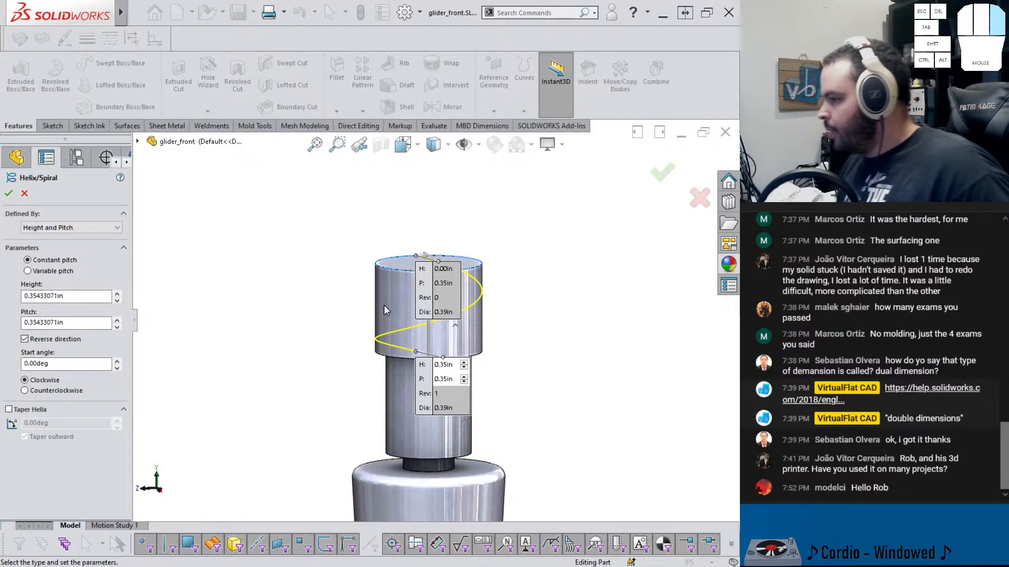
{"action": "left_click", "coordinate": [137, 141]}
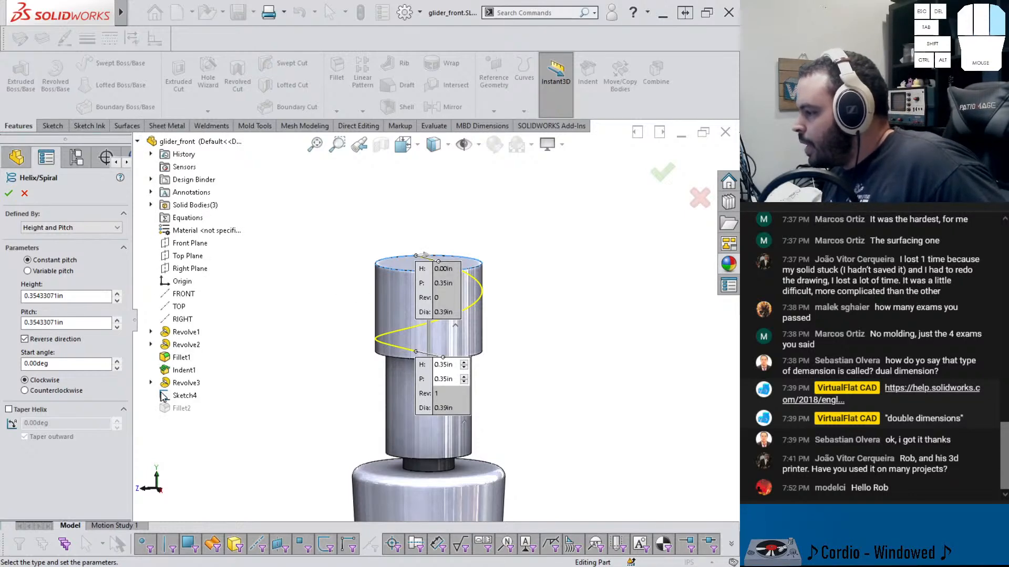
{"action": "key", "text": "Escape"}
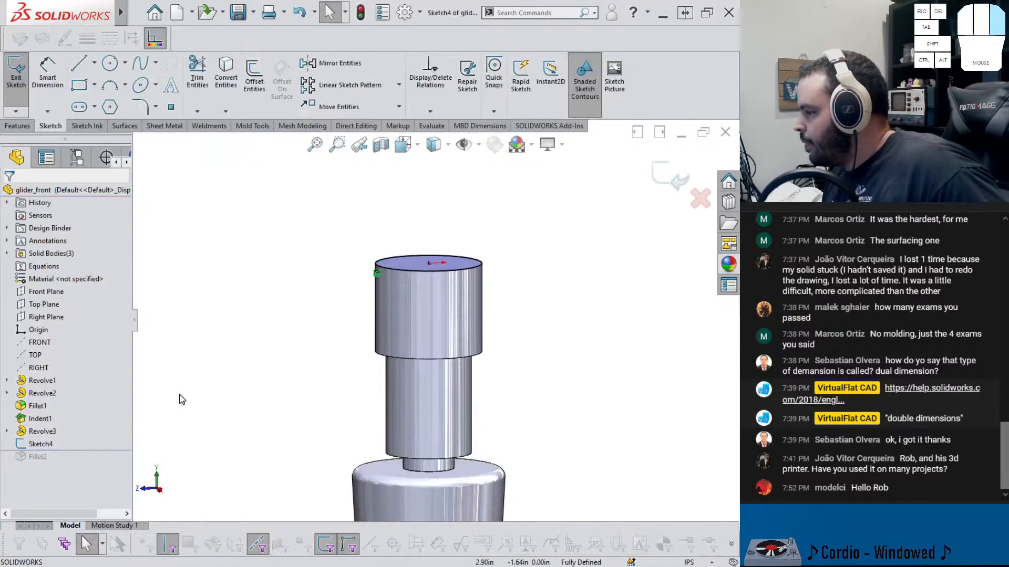
Exit the sketch and inspect the height dimension in the end cap's revolve sketch
{"action": "left_click", "coordinate": [671, 175]}
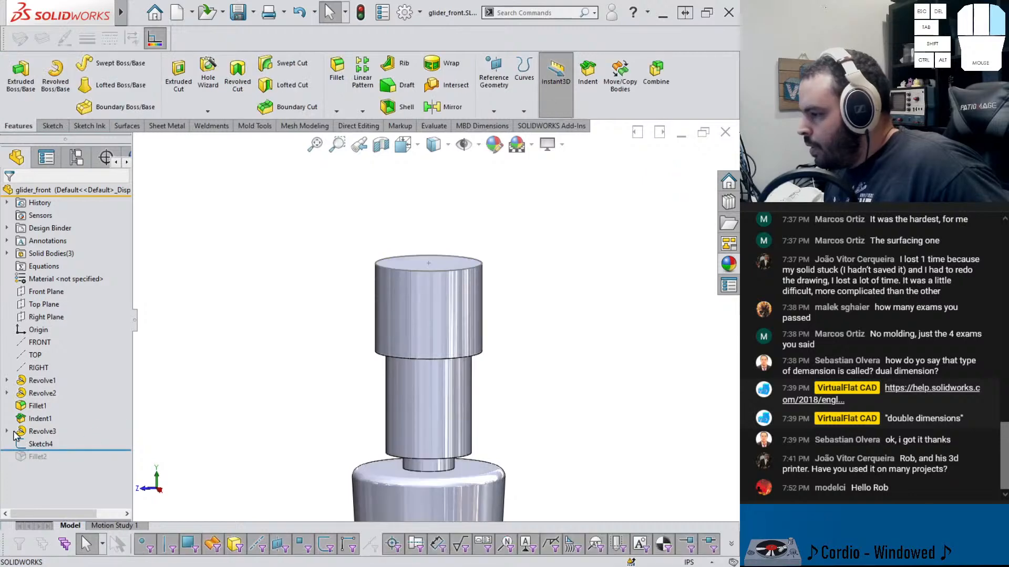
{"action": "left_click", "coordinate": [34, 442]}
{"action": "key", "text": "ctrl+8"}
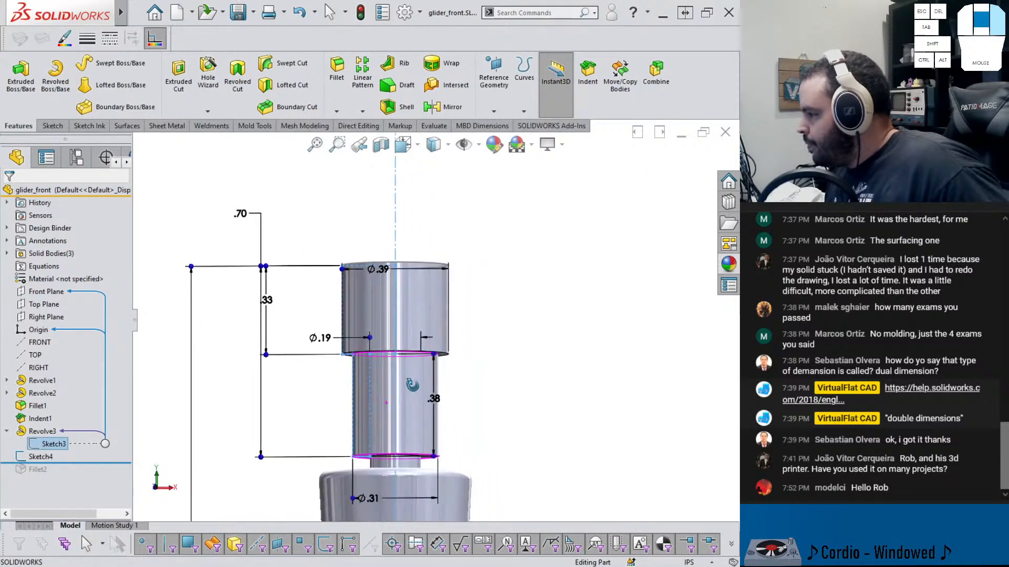
{"action": "left_click_drag", "start_coordinate": [265, 299], "coordinate": [284, 297]}
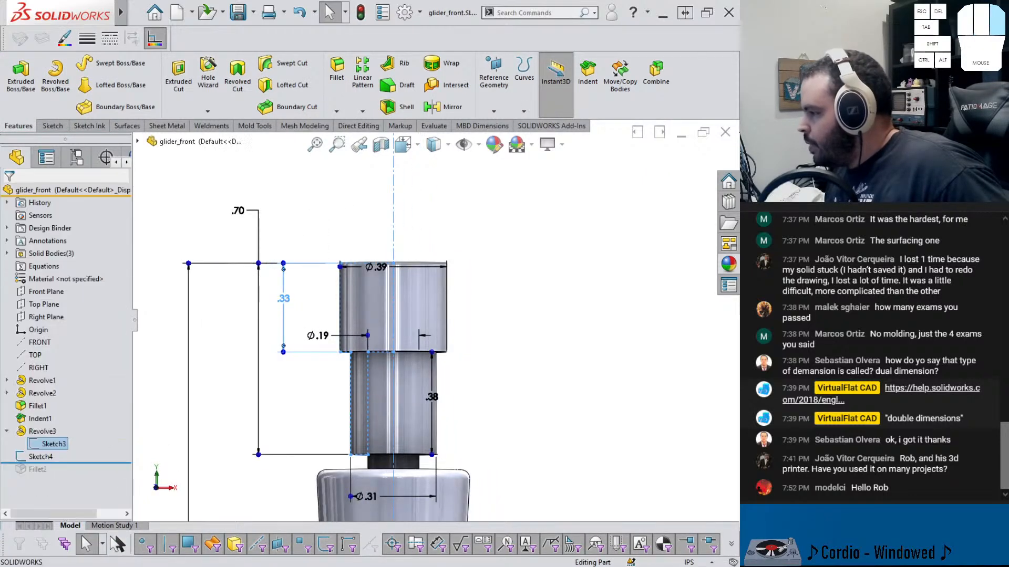
{"action": "double_click", "coordinate": [283, 298]}
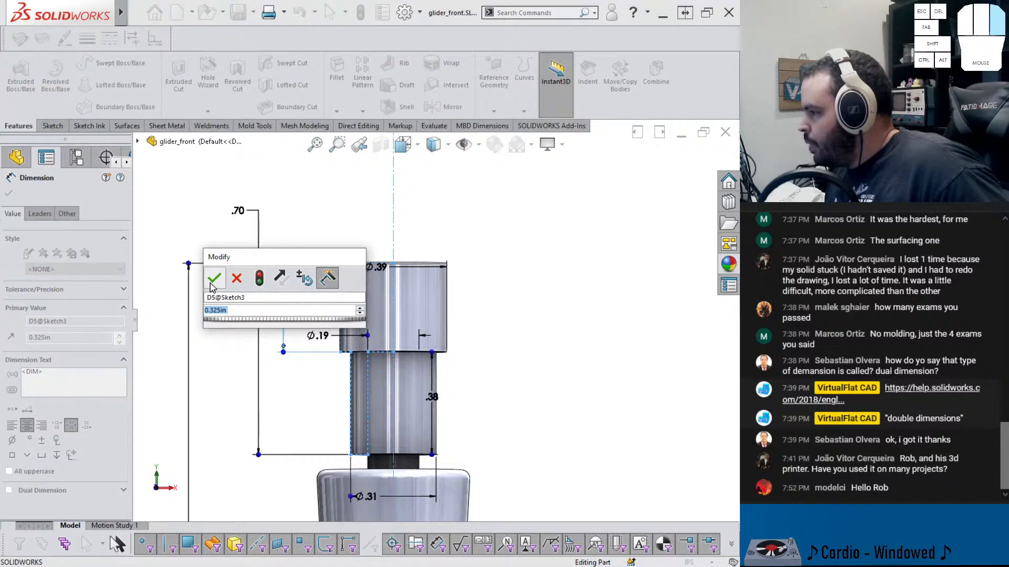
{"action": "left_click", "coordinate": [209, 274]}
{"action": "left_click", "coordinate": [645, 180]}
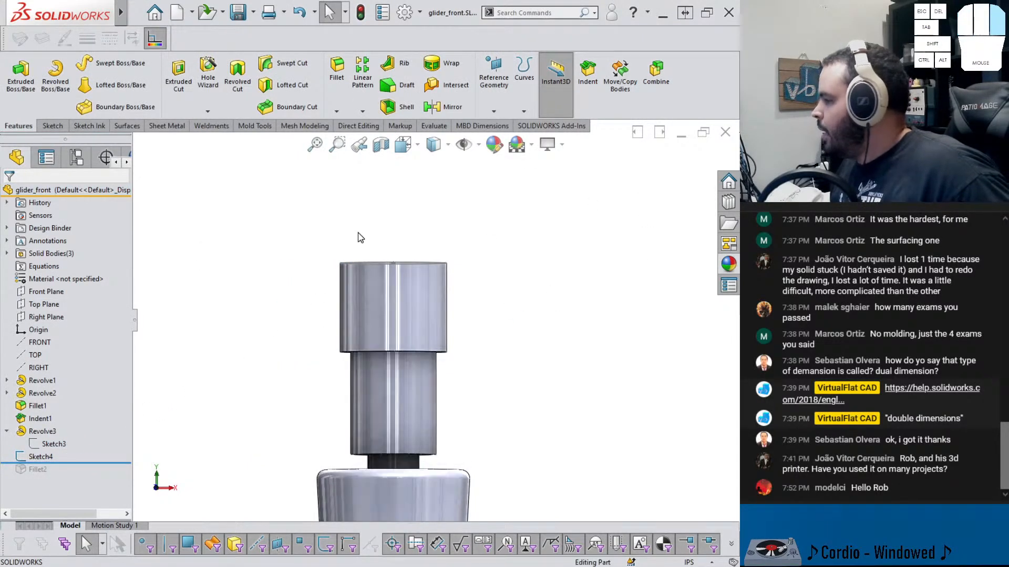
Start a helix on the end cap's top edge, reversed and defined by height and pitch, with a 0.325 in height
{"action": "middle_click_drag", "start_coordinate": [361, 234], "coordinate": [380, 267]}
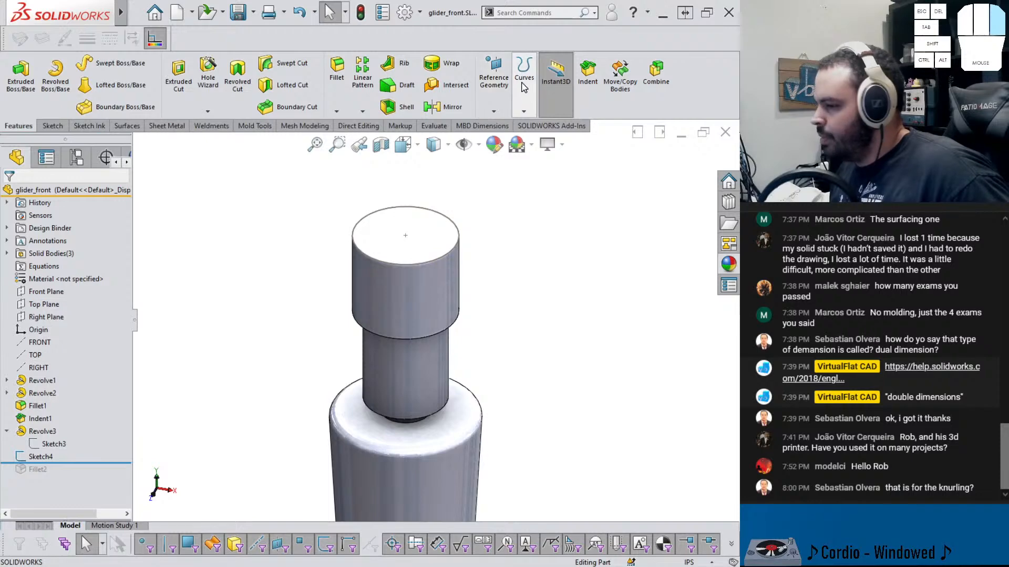
{"action": "left_click", "coordinate": [524, 87]}
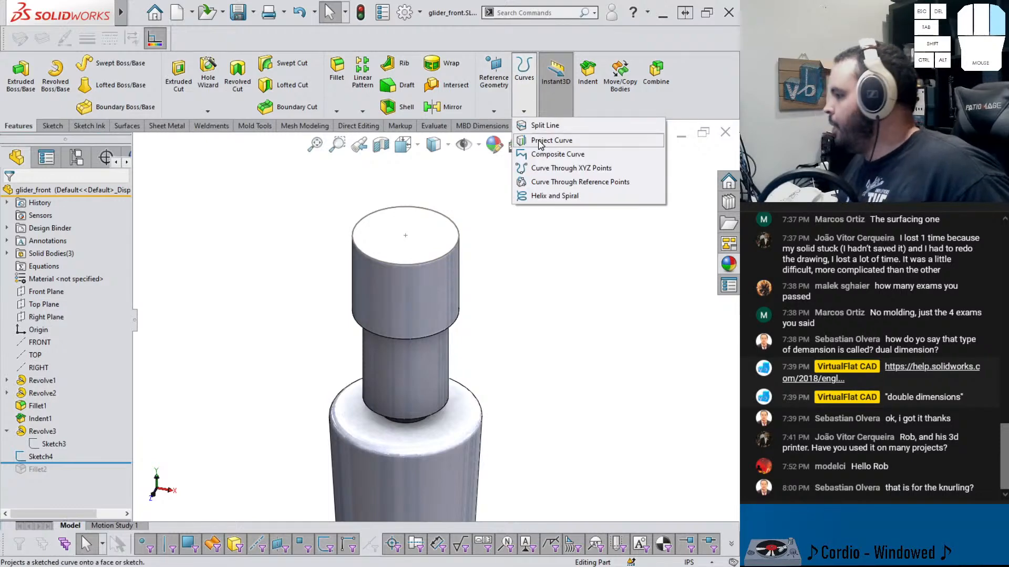
{"action": "scroll", "coordinate": [414, 276], "scroll_direction": "down", "scroll_amount": 3}
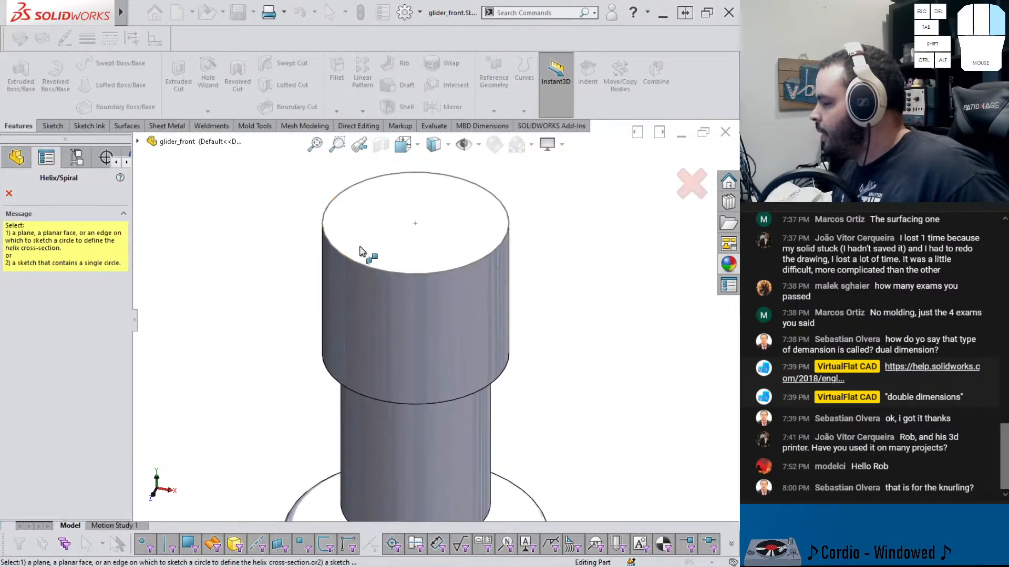
{"action": "left_click", "coordinate": [376, 257]}
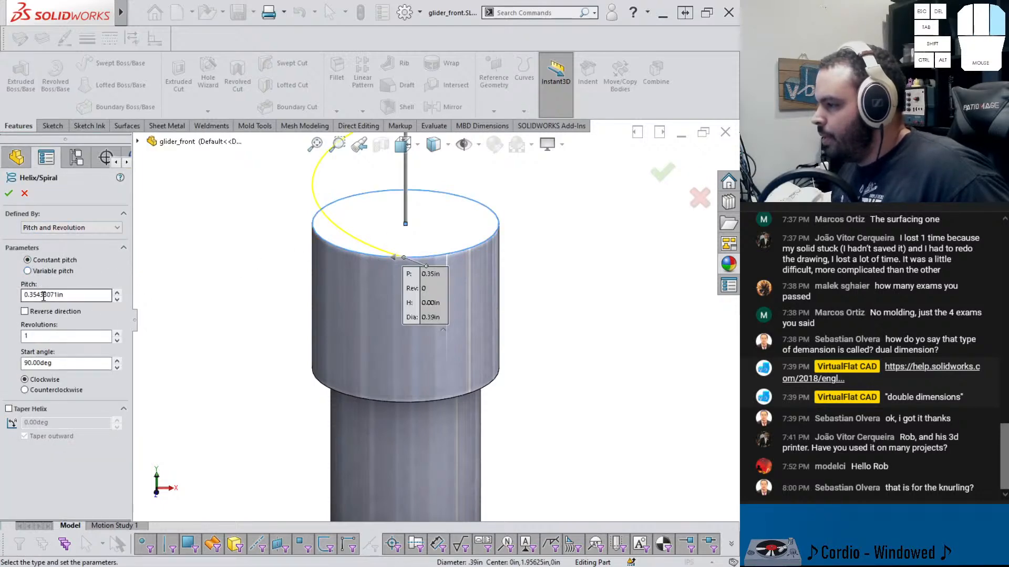
{"action": "left_click", "coordinate": [31, 312]}
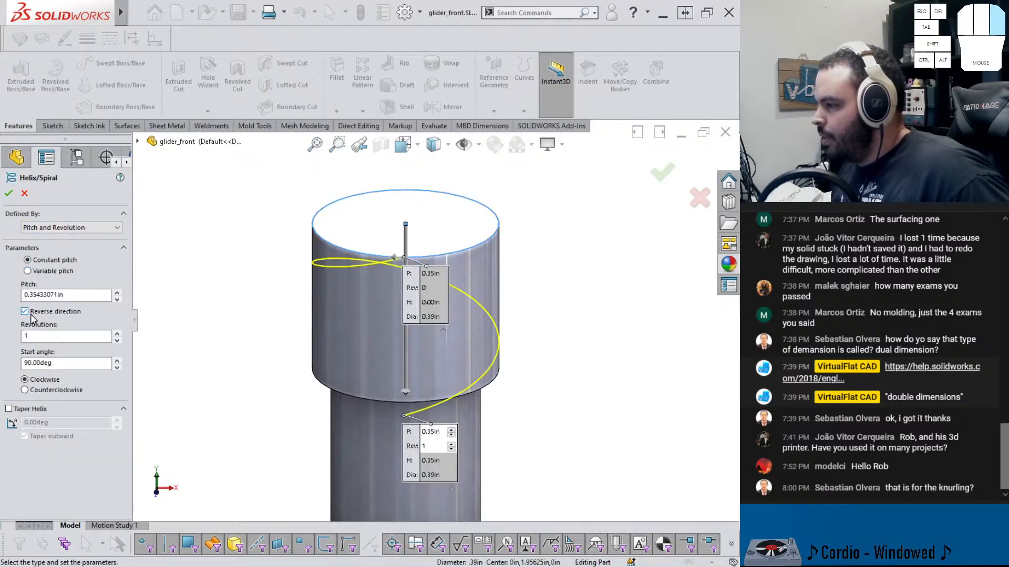
{"action": "left_click", "coordinate": [77, 233]}
{"action": "left_click", "coordinate": [70, 257]}
{"action": "left_click", "coordinate": [61, 299]}
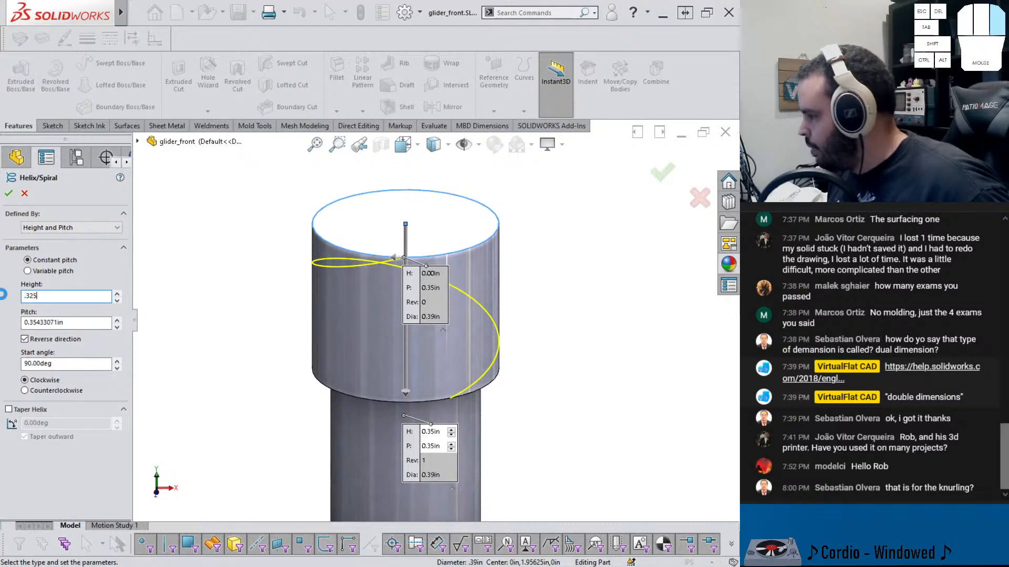
{"action": "middle_click_drag", "start_coordinate": [377, 325], "coordinate": [346, 338]}
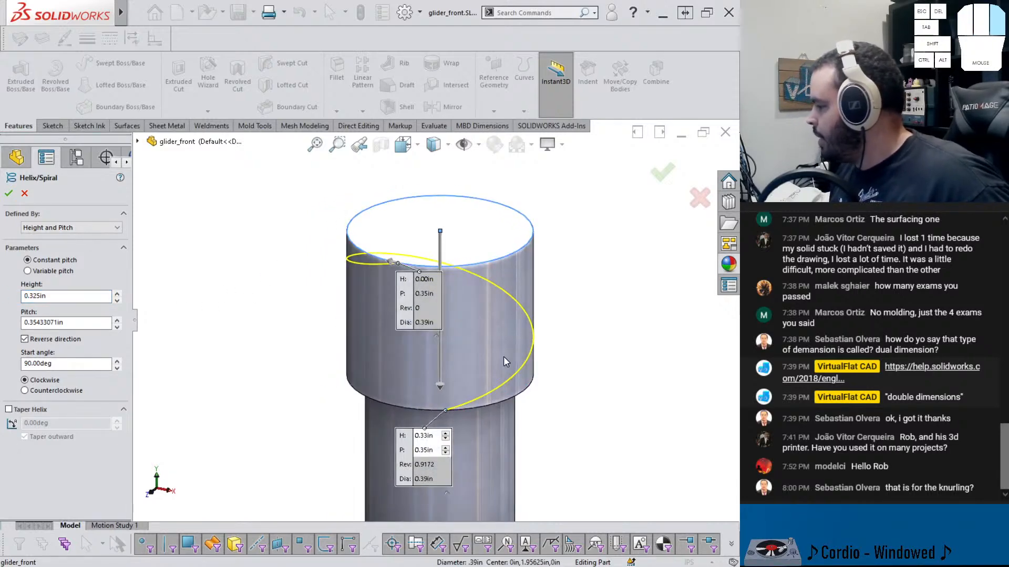
{"action": "middle_click_drag", "start_coordinate": [504, 358], "coordinate": [420, 327]}
Set the helix pitch to 2 in
{"action": "left_click", "coordinate": [116, 327]}
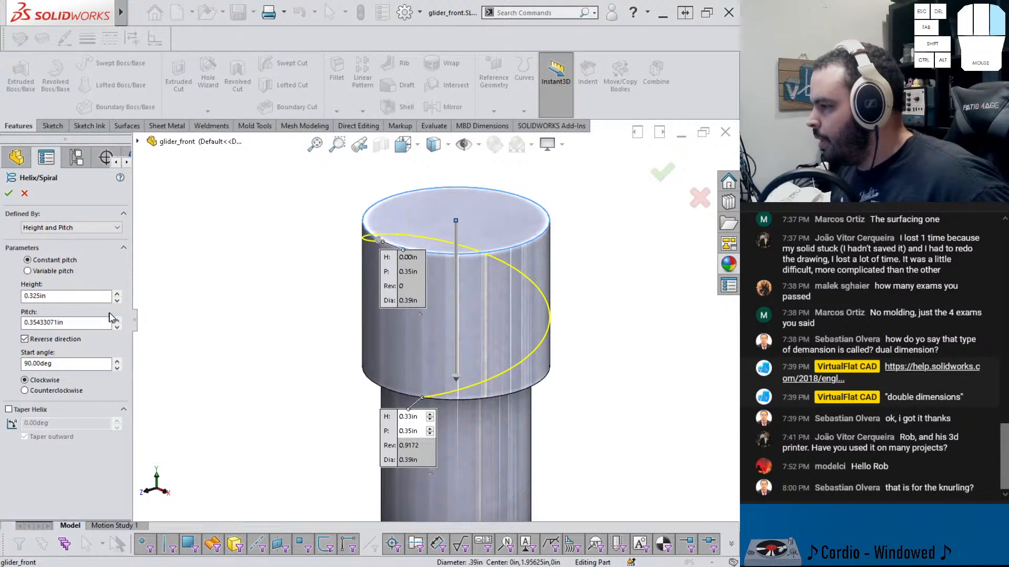
{"action": "left_click", "coordinate": [117, 327]}
{"action": "left_click", "coordinate": [117, 321]}
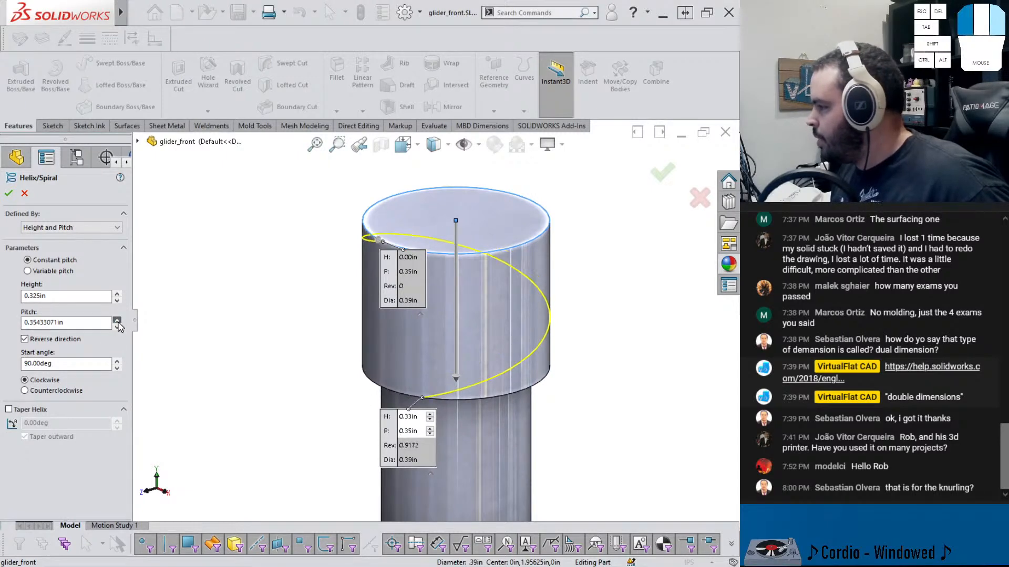
{"action": "middle_click_drag", "start_coordinate": [312, 313], "coordinate": [406, 289]}
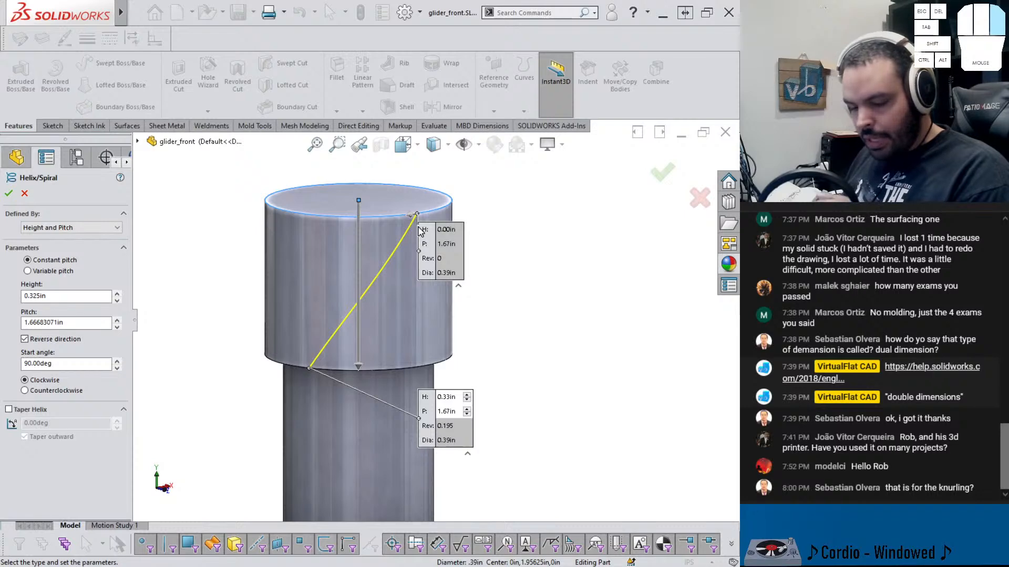
{"action": "middle_click_drag", "start_coordinate": [420, 231], "coordinate": [201, 352]}
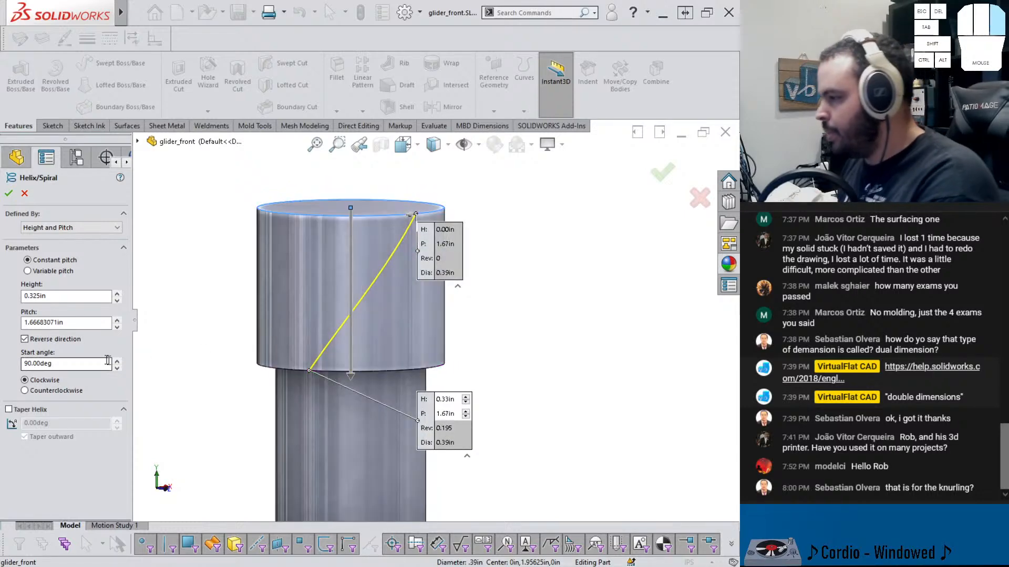
{"action": "left_click", "coordinate": [116, 321]}
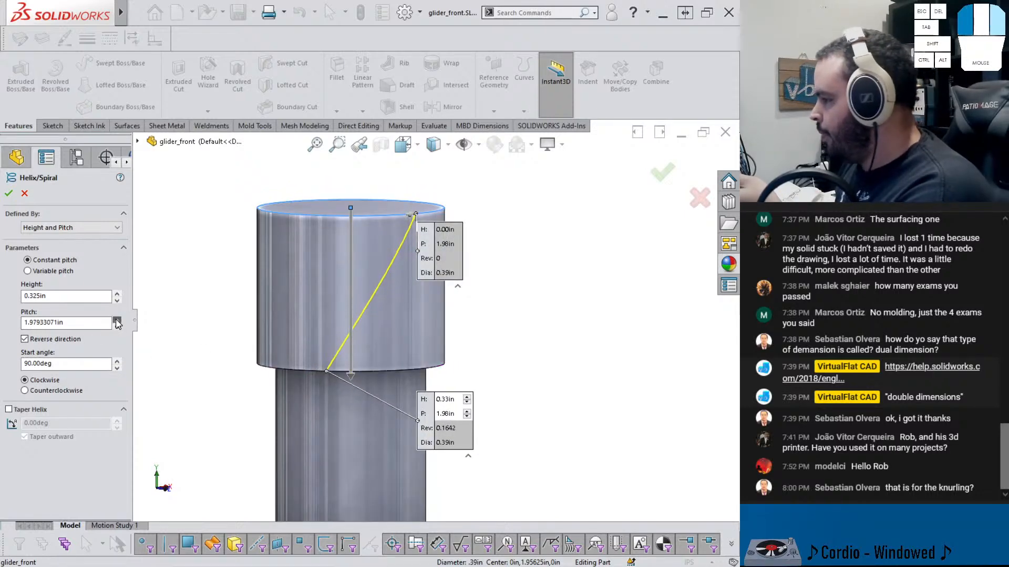
{"action": "triple_click", "coordinate": [63, 323]}
{"action": "type", "text": "2"}
{"action": "key", "text": "Return"}
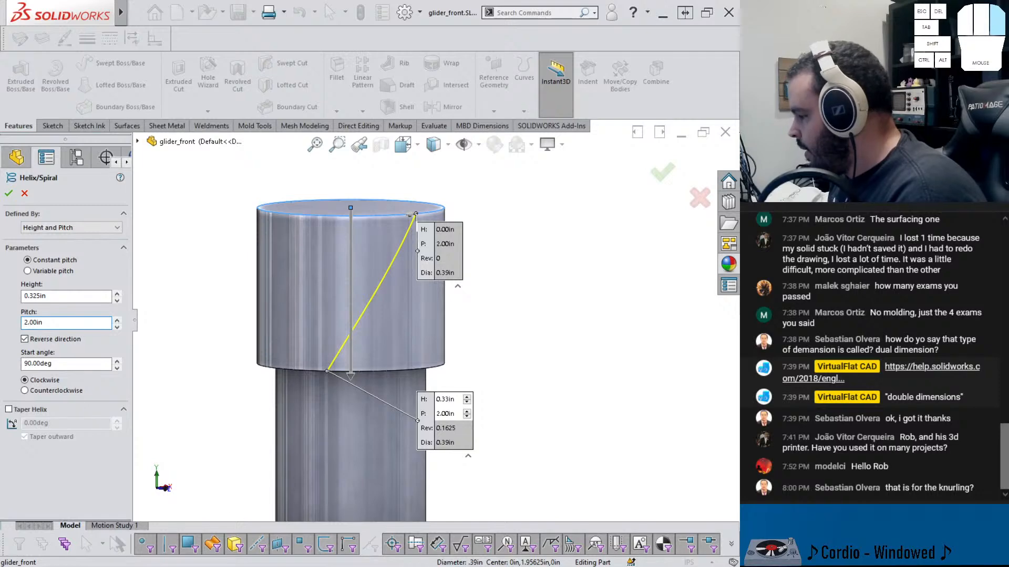
Open the Snipping Tool and capture a snip of the helix preview
{"action": "key", "text": "super"}
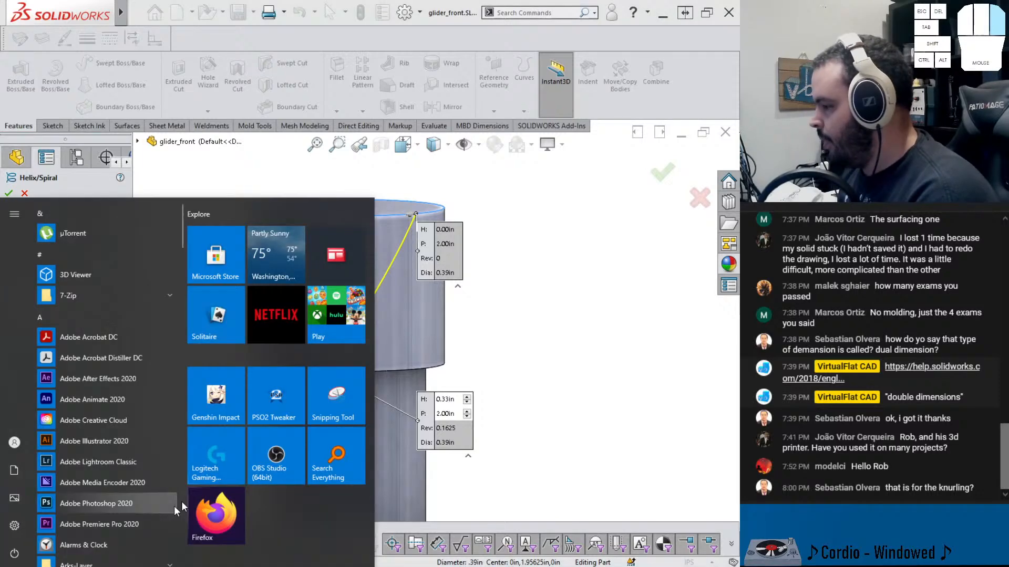
{"action": "left_click", "coordinate": [328, 415]}
{"action": "left_click", "coordinate": [149, 275]}
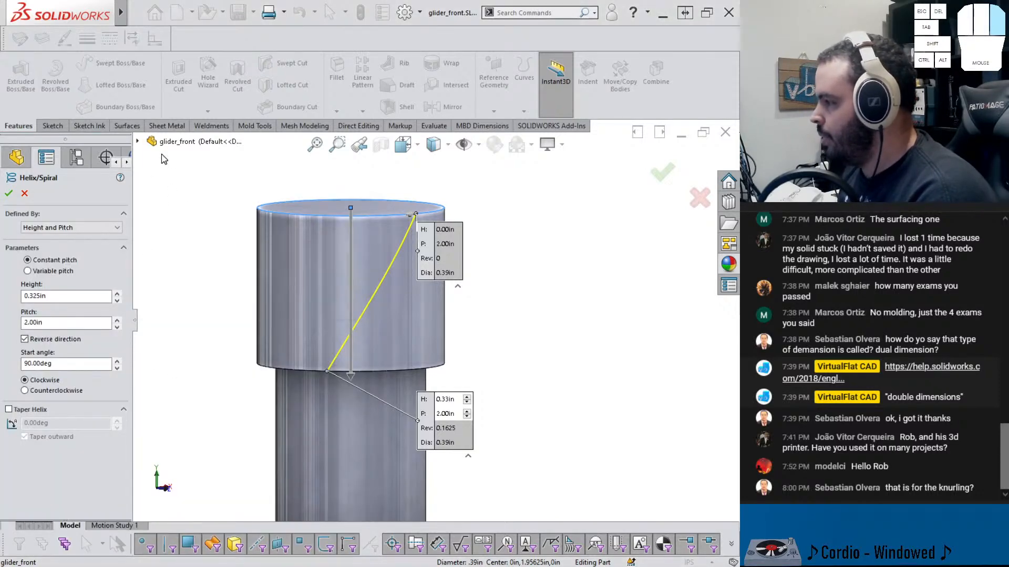
{"action": "left_click_drag", "start_coordinate": [160, 176], "coordinate": [3, 458]}
{"action": "left_click_drag", "start_coordinate": [150, 82], "coordinate": [0, 158]}
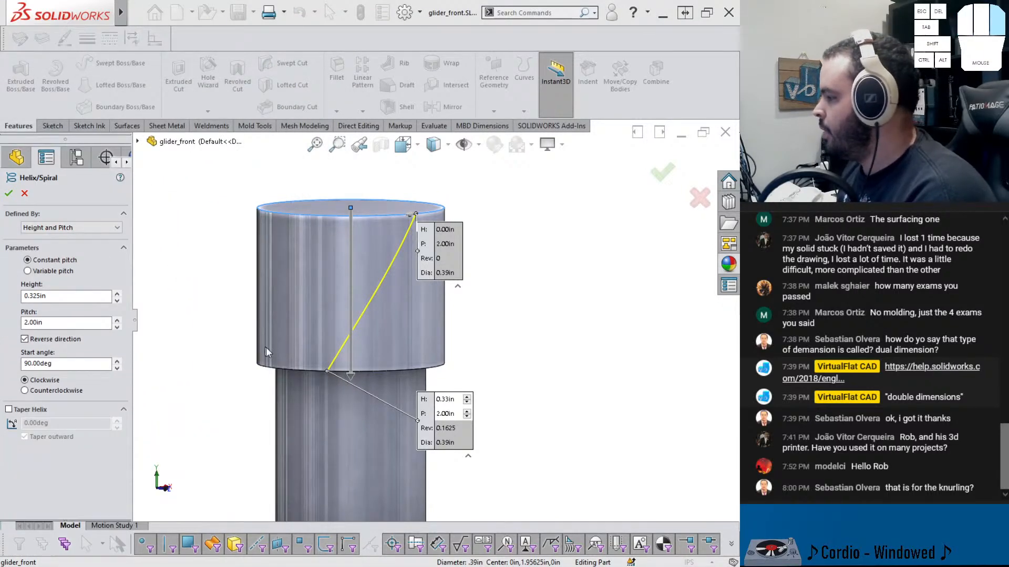
Accept the helix and select its circle sketch in the feature tree
{"action": "left_click", "coordinate": [10, 194]}
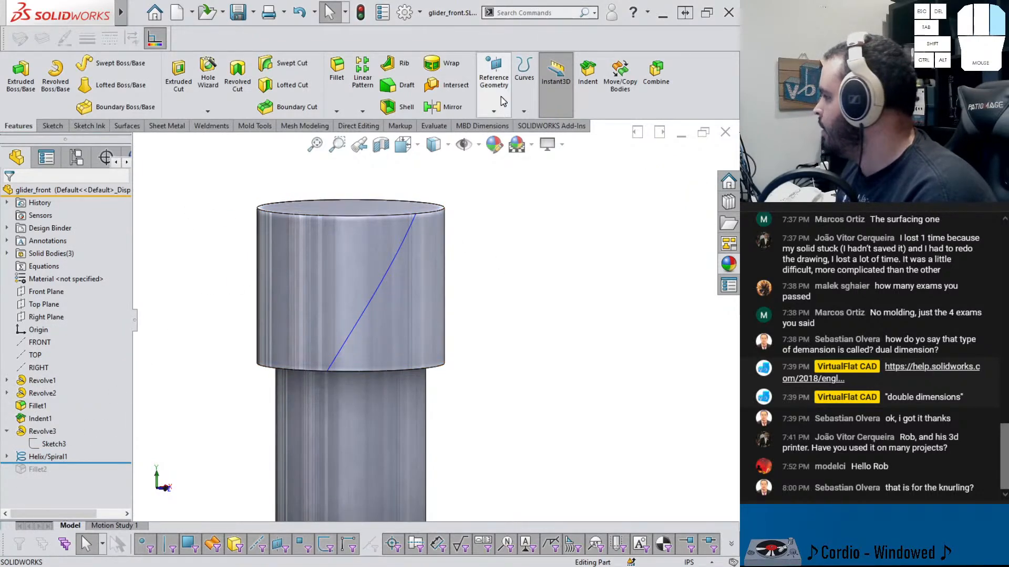
{"action": "left_click", "coordinate": [7, 457]}
{"action": "left_click", "coordinate": [53, 469]}
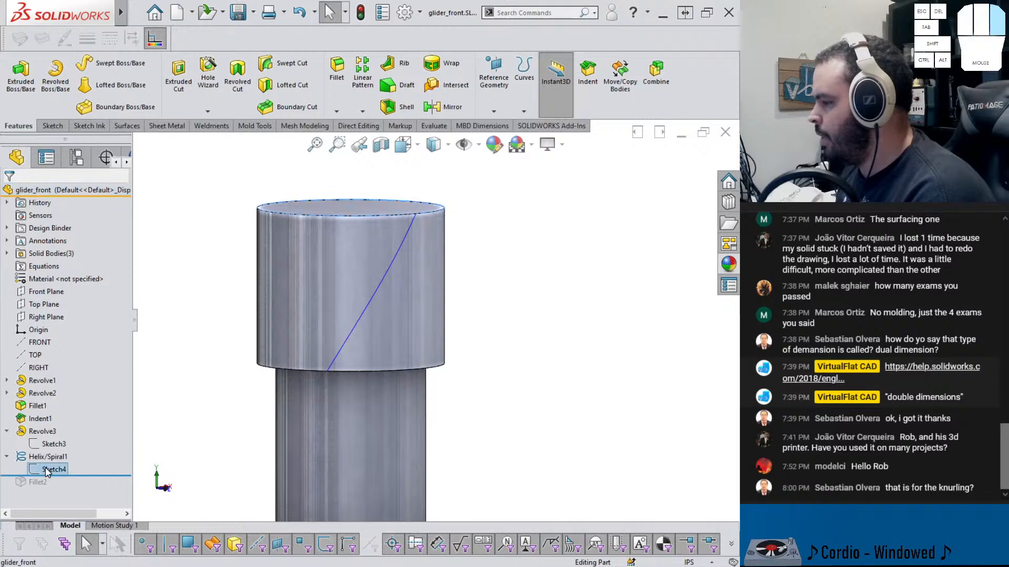
{"action": "left_click", "coordinate": [524, 71]}
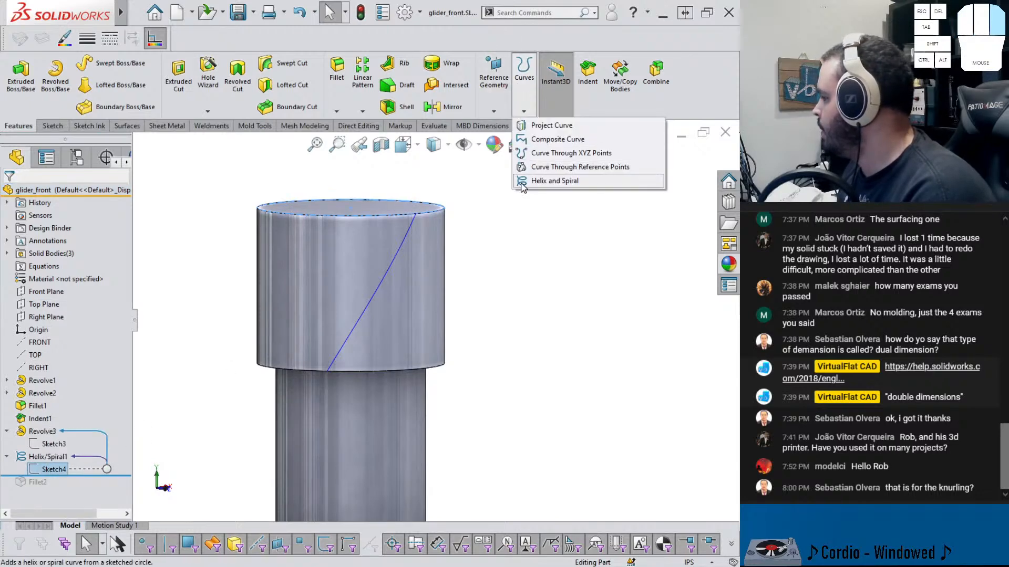
{"action": "left_click", "coordinate": [532, 187]}
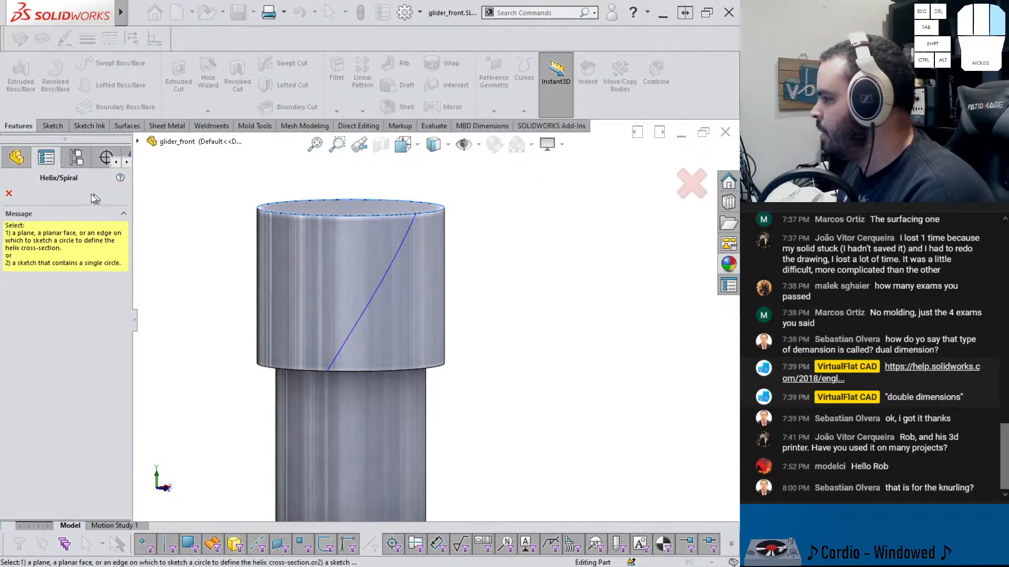
{"action": "left_click", "coordinate": [9, 193]}
{"action": "right_click", "coordinate": [35, 469]}
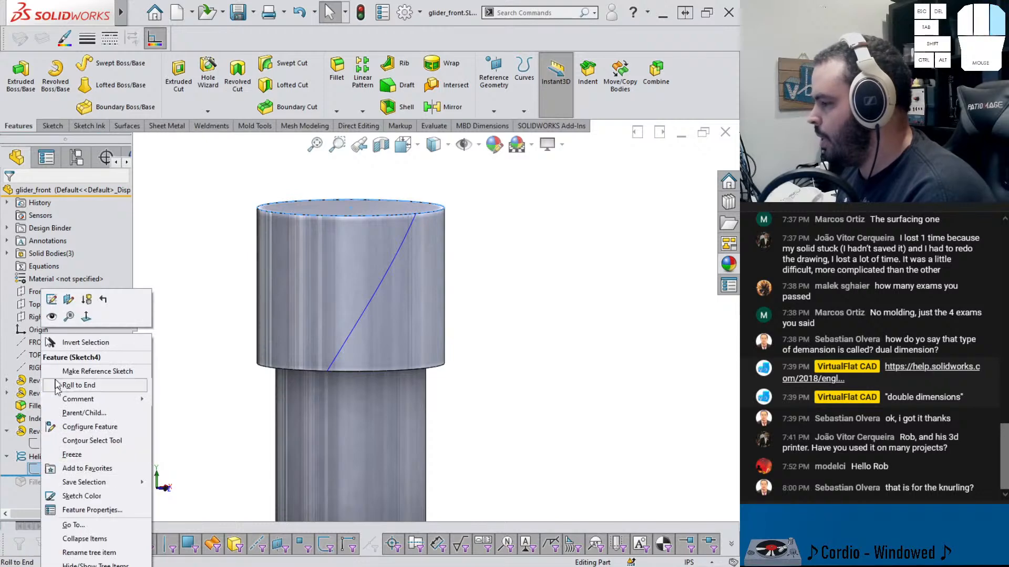
{"action": "left_click", "coordinate": [221, 219]}
{"action": "left_click", "coordinate": [524, 74]}
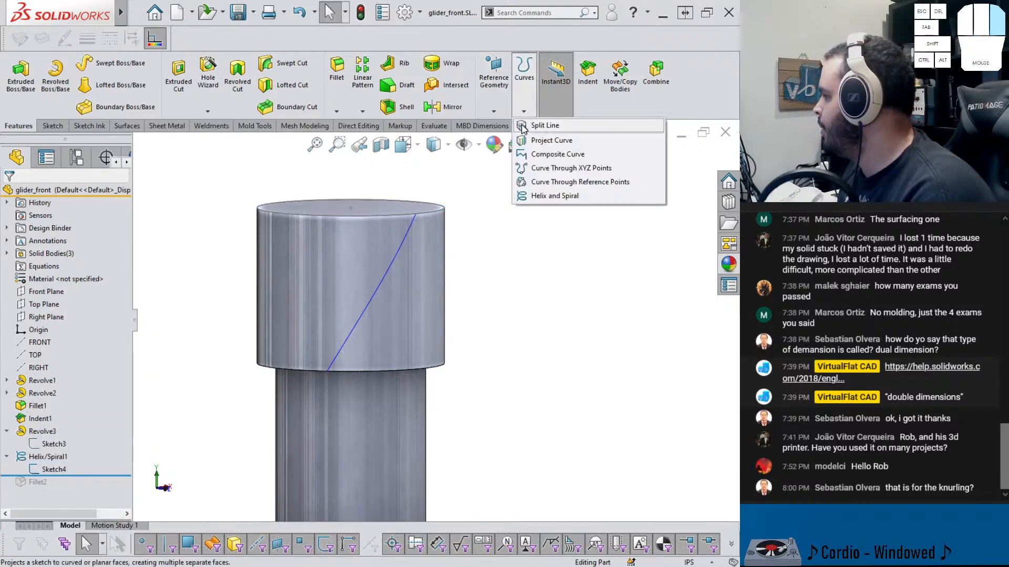
{"action": "left_click", "coordinate": [546, 195]}
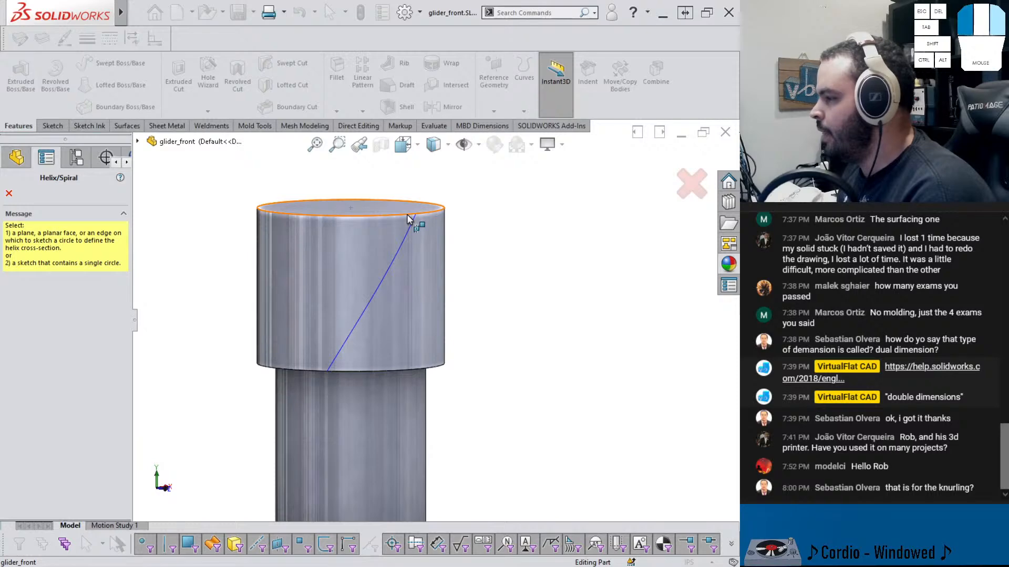
{"action": "left_click", "coordinate": [9, 193]}
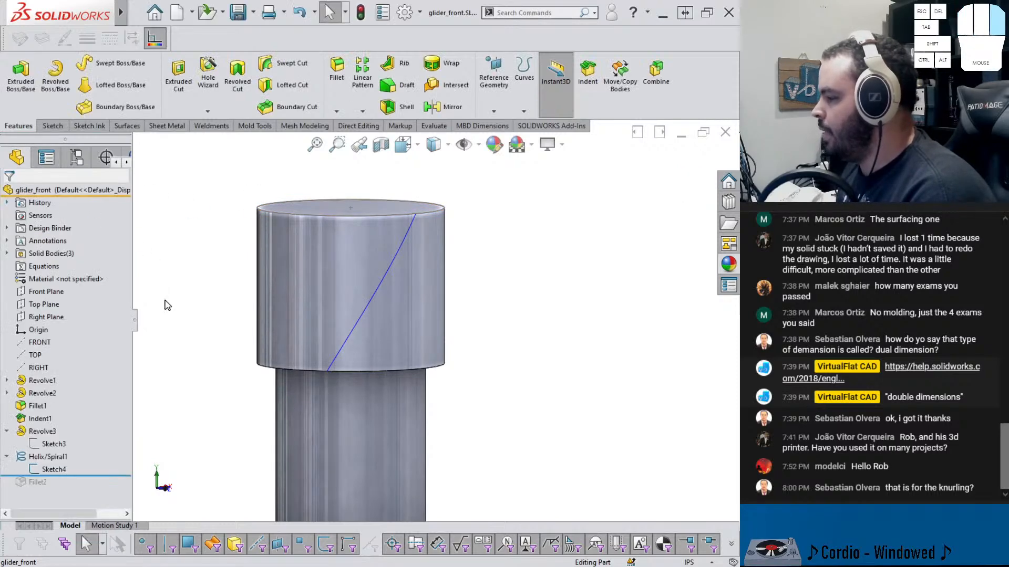
Create and close a new sketch on the end cap's top face
{"action": "middle_click_drag", "start_coordinate": [261, 233], "coordinate": [301, 244]}
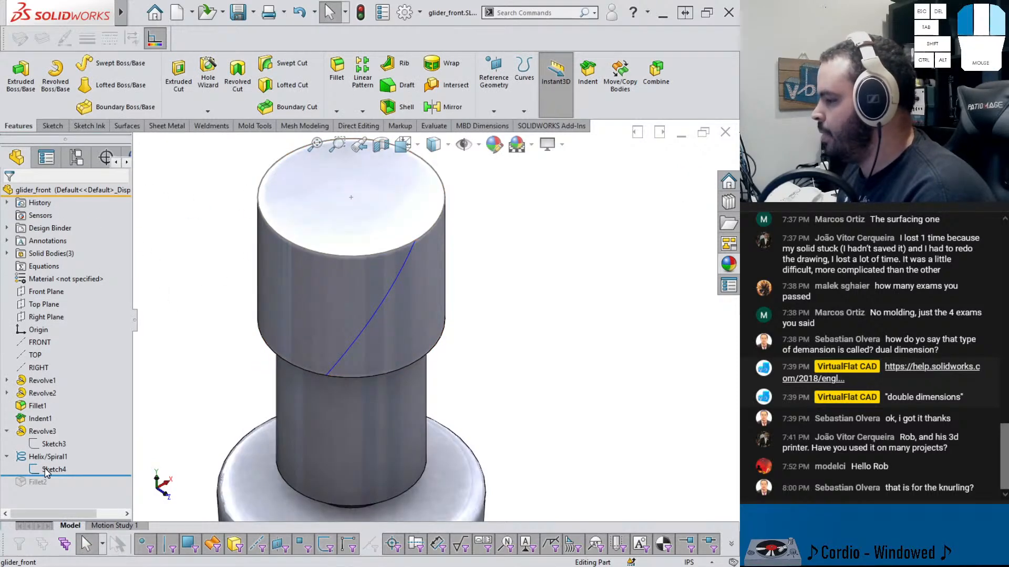
{"action": "left_click", "coordinate": [308, 218]}
{"action": "left_click", "coordinate": [341, 185]}
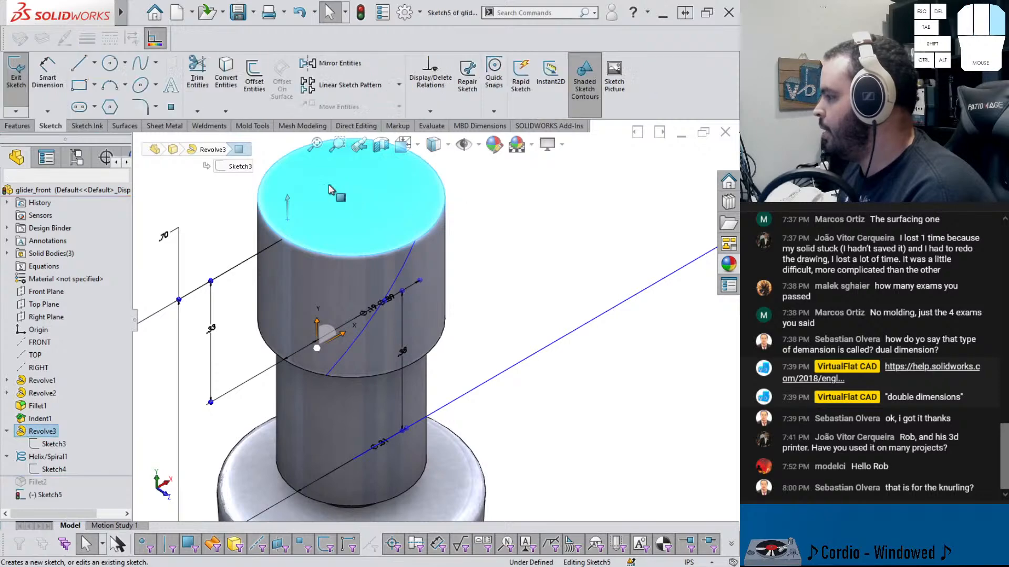
{"action": "left_click", "coordinate": [671, 181]}
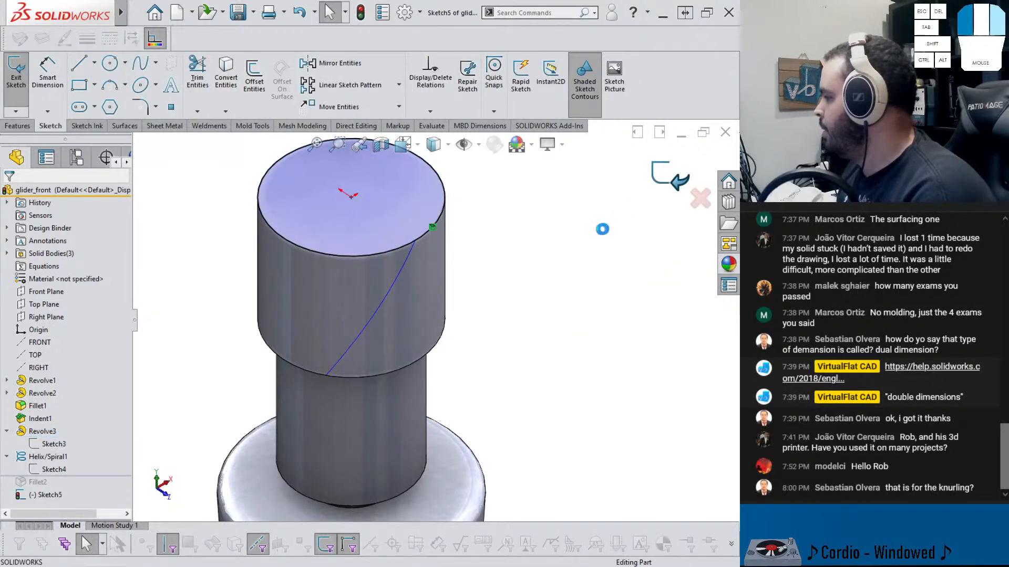
{"action": "left_click", "coordinate": [41, 482]}
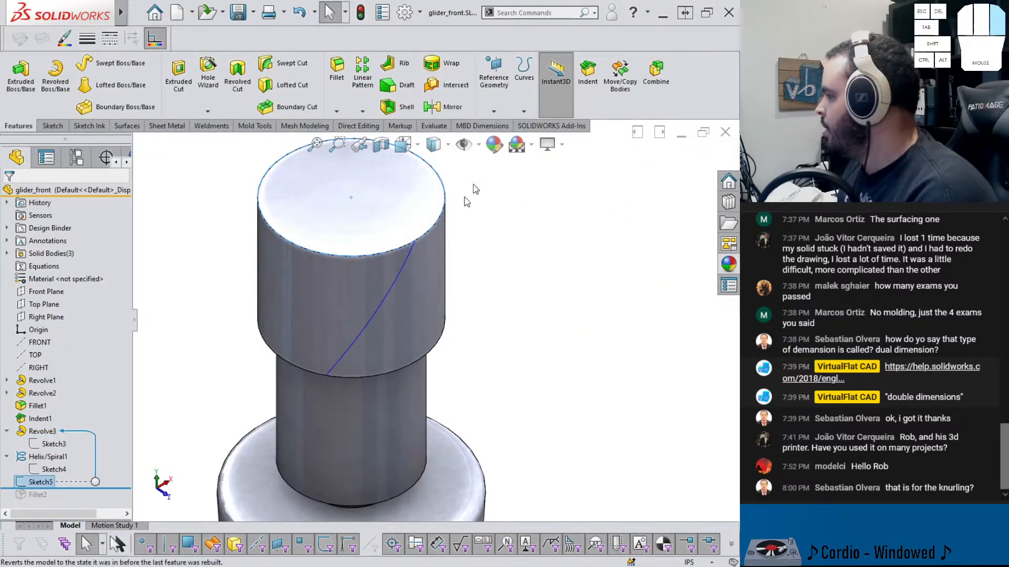
Add a second helix from the top face sketch, turning counterclockwise with 0.325 in height and 2 in pitch
{"action": "left_click", "coordinate": [524, 74]}
{"action": "left_click", "coordinate": [578, 195]}
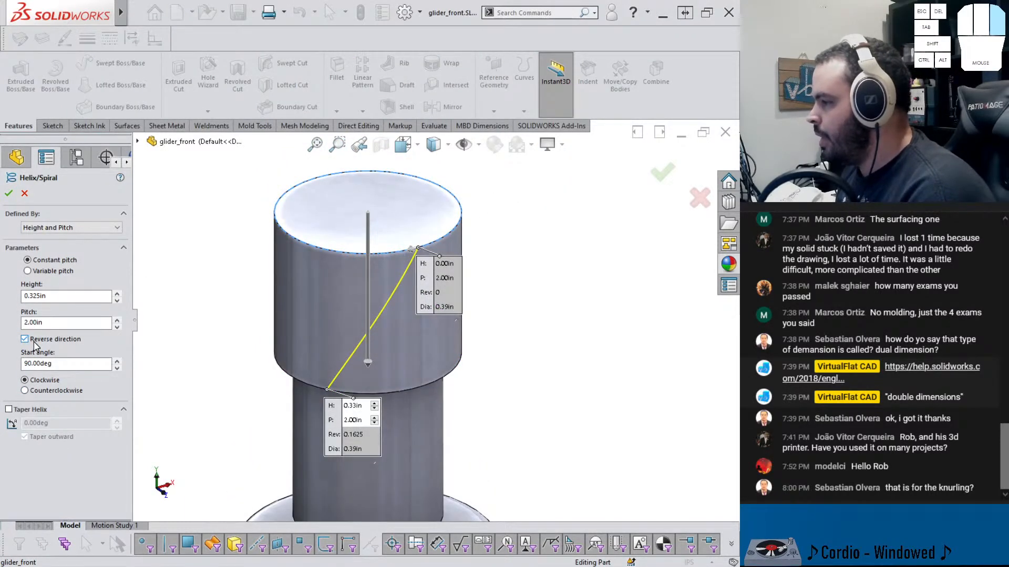
{"action": "left_click", "coordinate": [35, 389]}
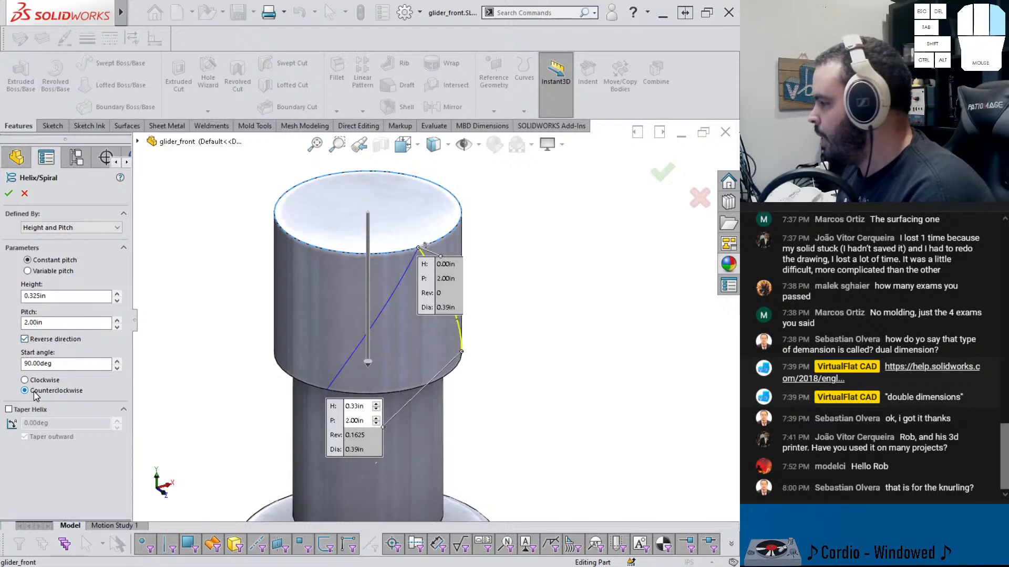
{"action": "left_click", "coordinate": [10, 194]}
Swept-cut a 0.01 in circular profile along the first helix on the end cap
{"action": "scroll", "coordinate": [411, 256], "scroll_direction": "down", "scroll_amount": 2}
{"action": "left_click", "coordinate": [547, 312]}
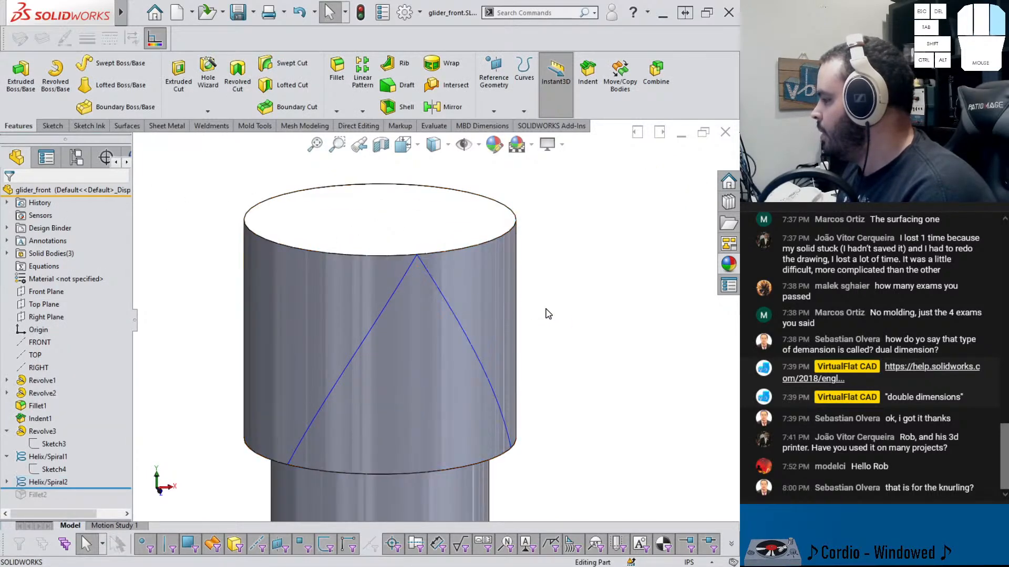
{"action": "middle_click_drag", "start_coordinate": [512, 311], "coordinate": [508, 284]}
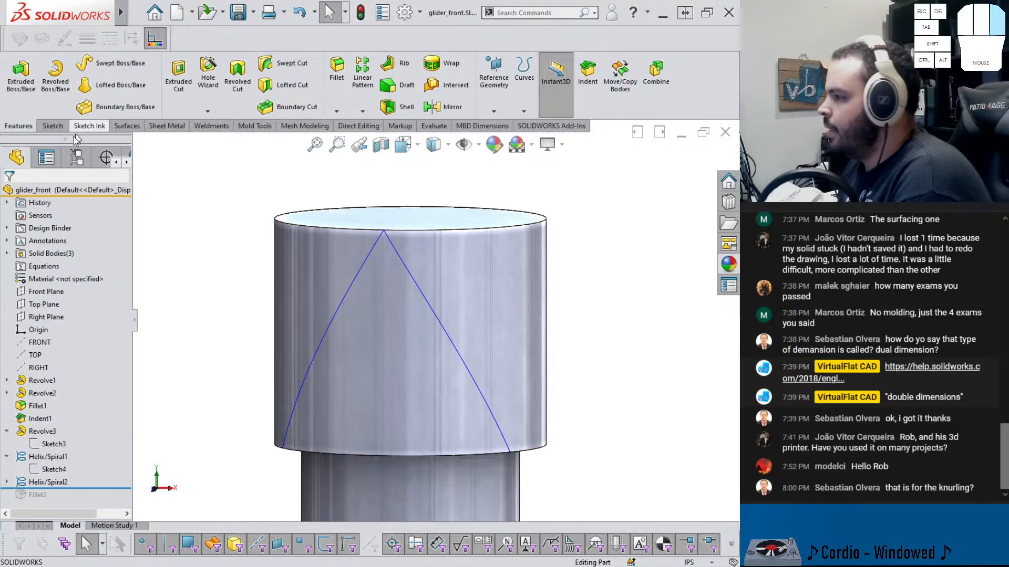
{"action": "left_click", "coordinate": [289, 64]}
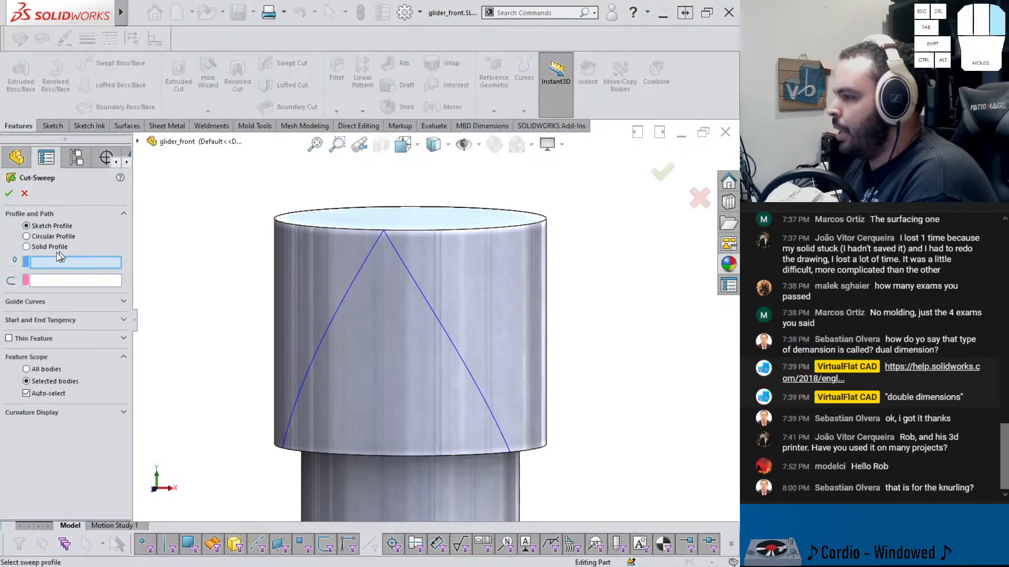
{"action": "left_click", "coordinate": [43, 237]}
{"action": "double_click", "coordinate": [61, 279]}
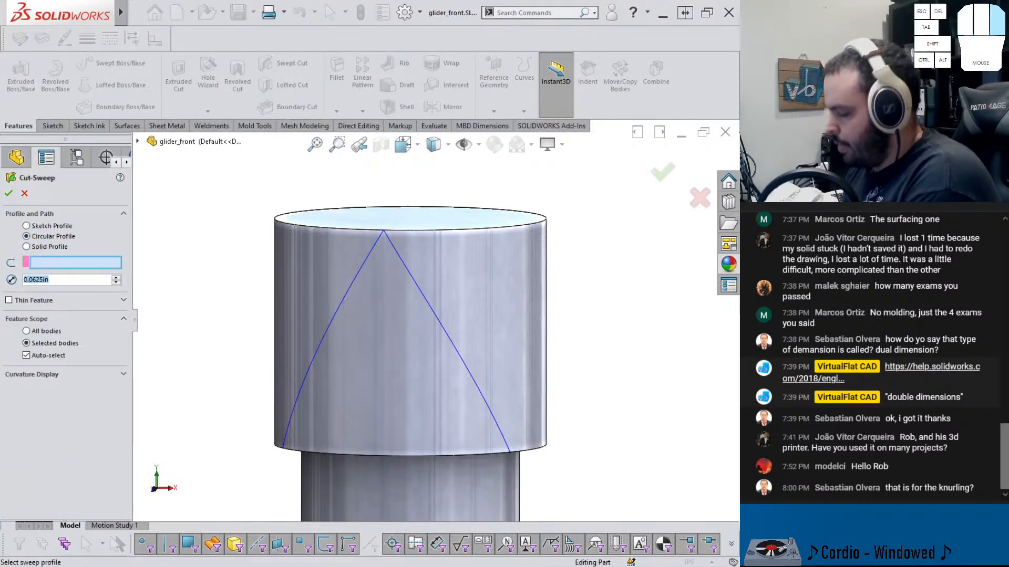
{"action": "type", "text": ".005"}
{"action": "key", "text": "Return"}
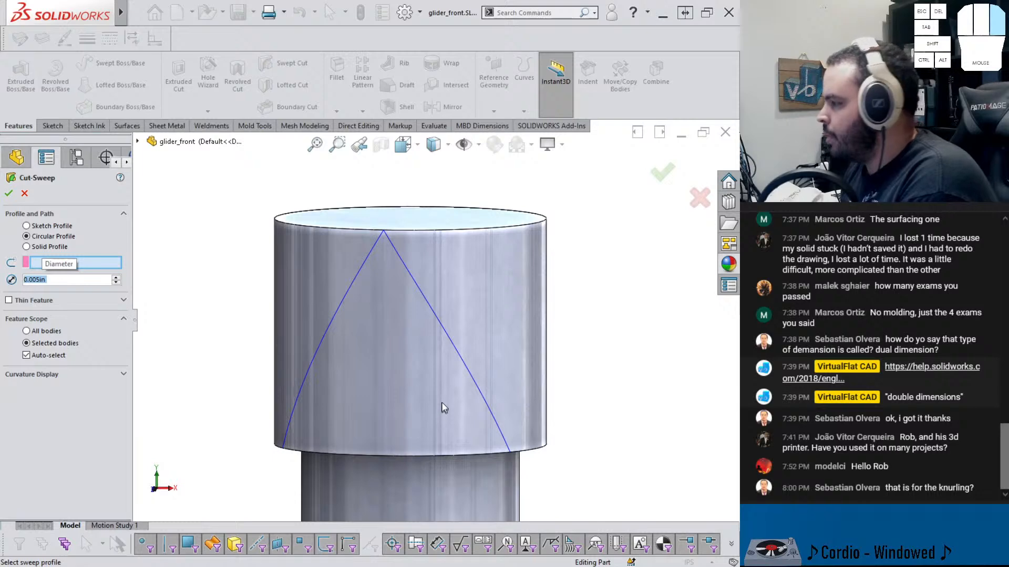
{"action": "left_click", "coordinate": [362, 273]}
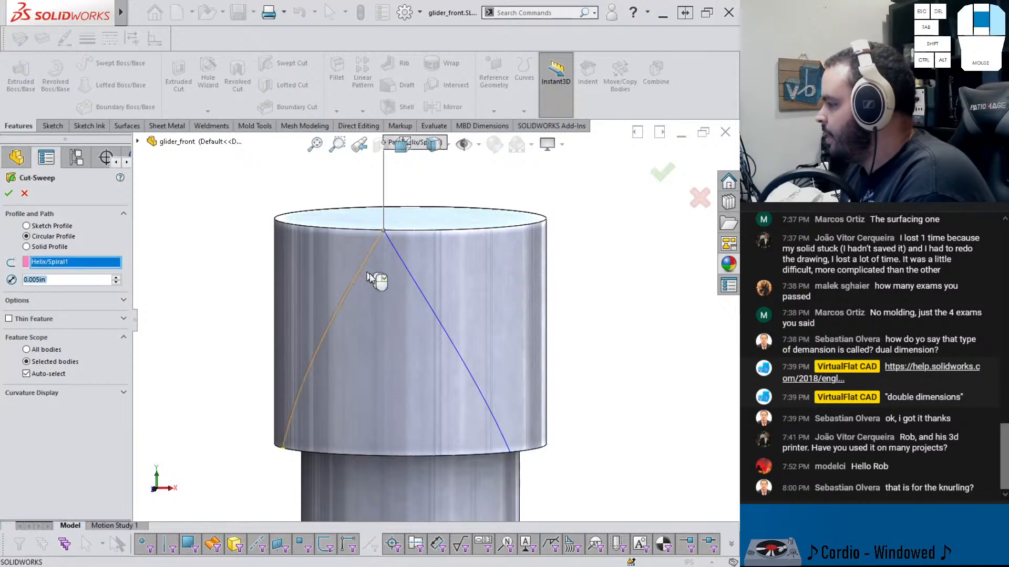
{"action": "middle_click_drag", "start_coordinate": [378, 281], "coordinate": [385, 292]}
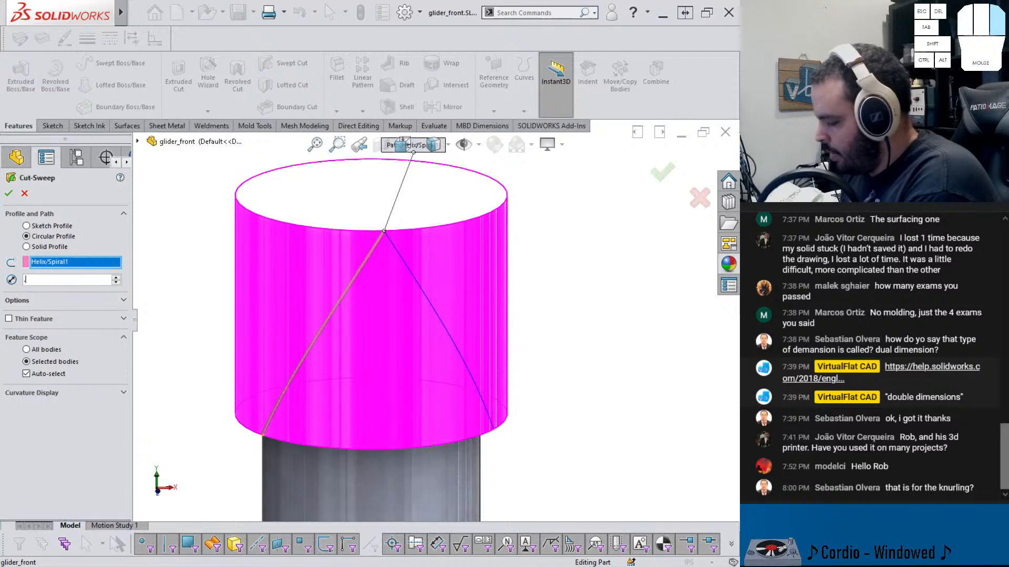
{"action": "type", "text": ".01"}
{"action": "key", "text": "Return"}
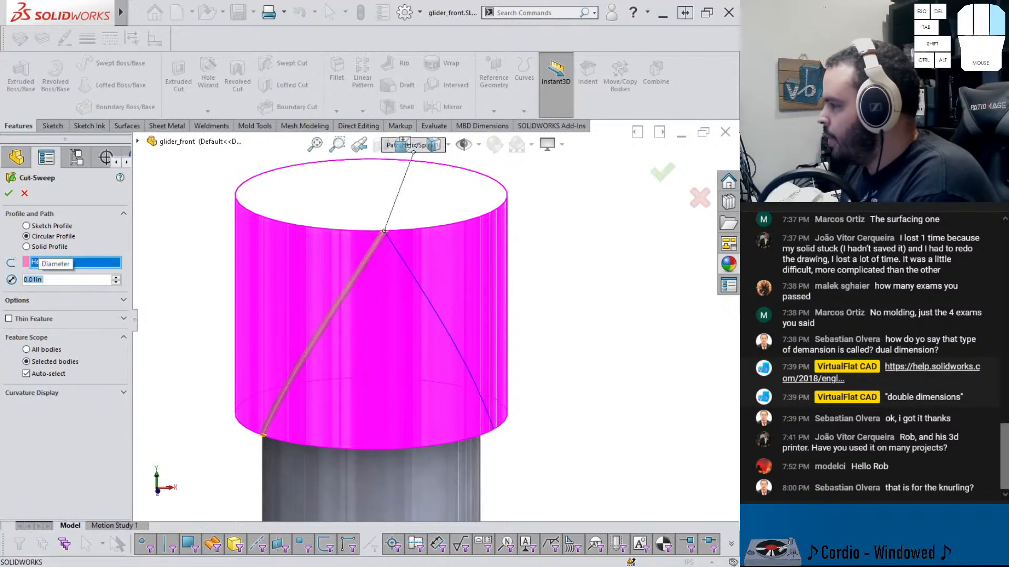
{"action": "key", "text": "Return"}
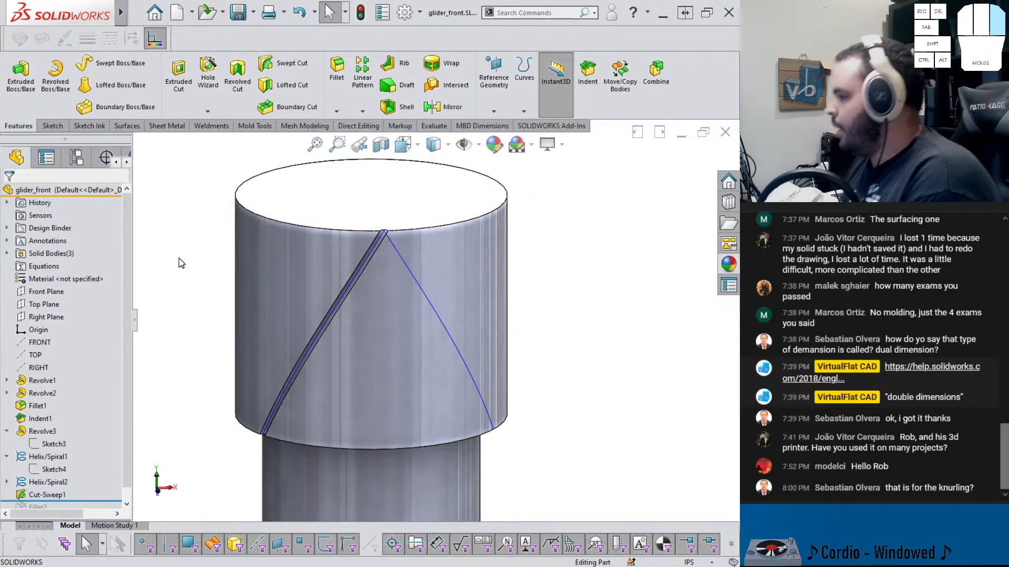
Swept-cut a 0.01 in circular profile along the second helix on the end cap
{"action": "left_click", "coordinate": [395, 248]}
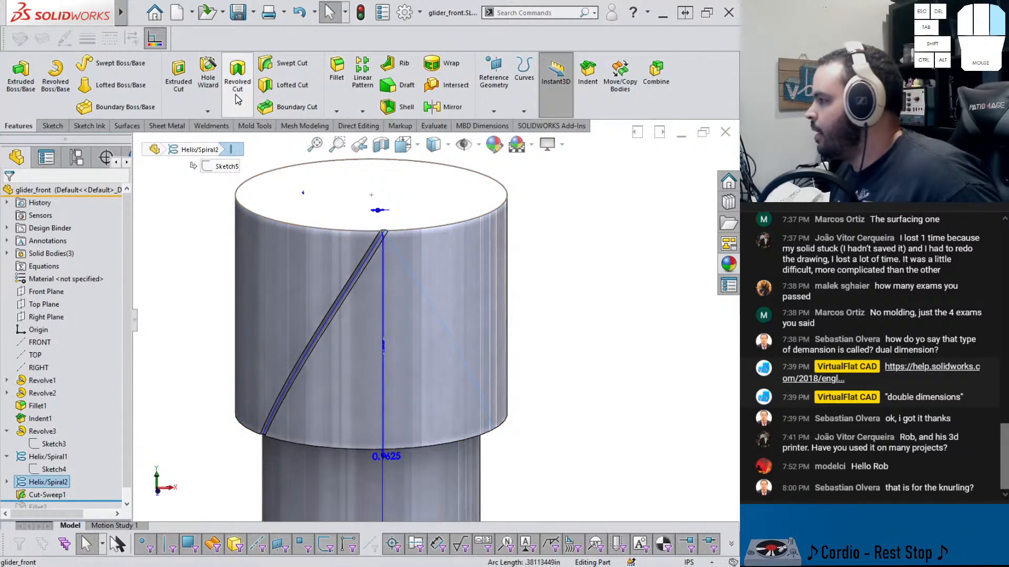
{"action": "left_click", "coordinate": [268, 64]}
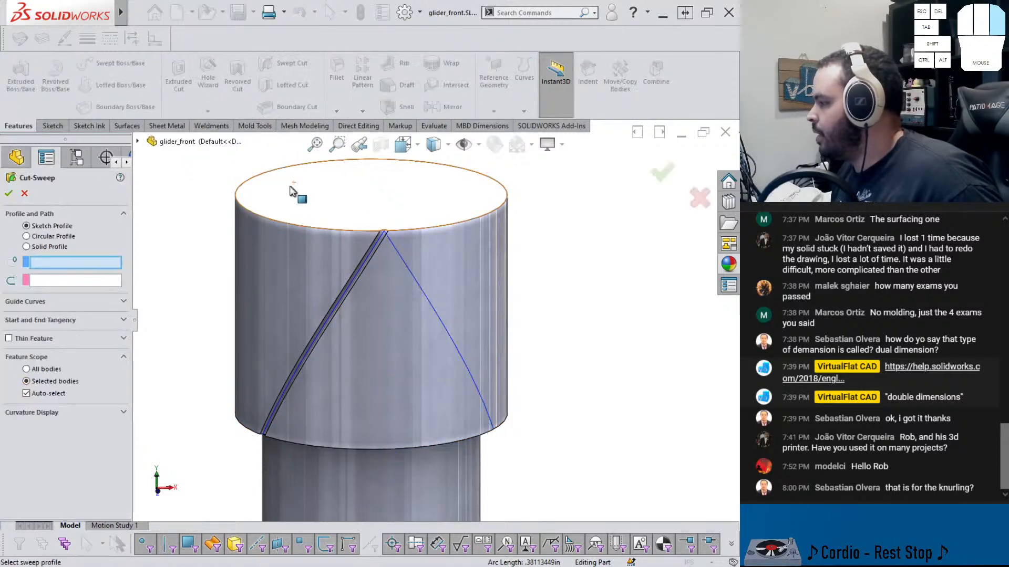
{"action": "left_click", "coordinate": [45, 236]}
{"action": "left_click", "coordinate": [413, 278]}
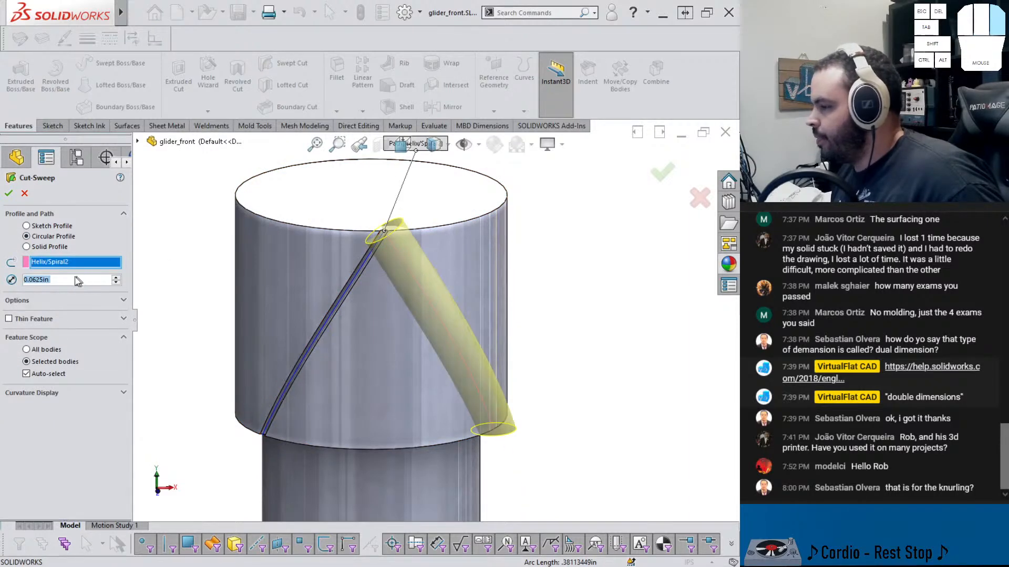
{"action": "type", "text": ".001"}
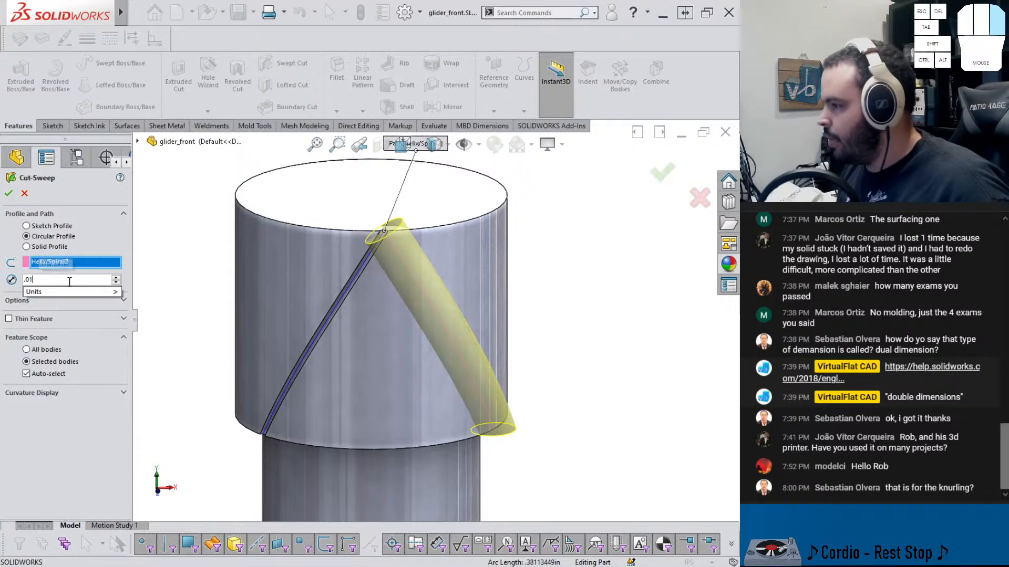
{"action": "key", "text": "Return"}
{"action": "key", "text": "Return"}
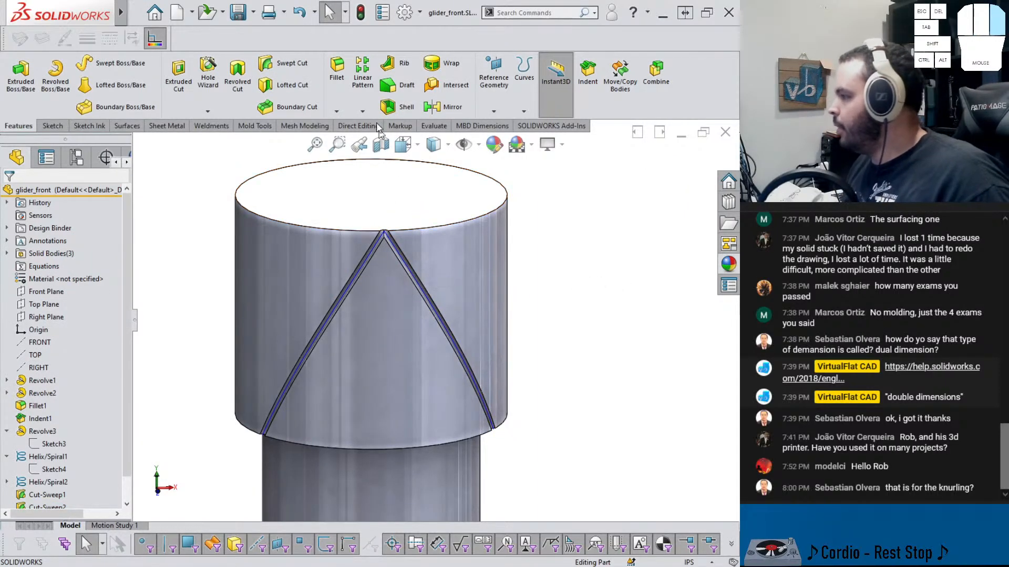
Move Fillet2 above the two swept cuts in the feature tree
{"action": "left_click", "coordinate": [362, 112]}
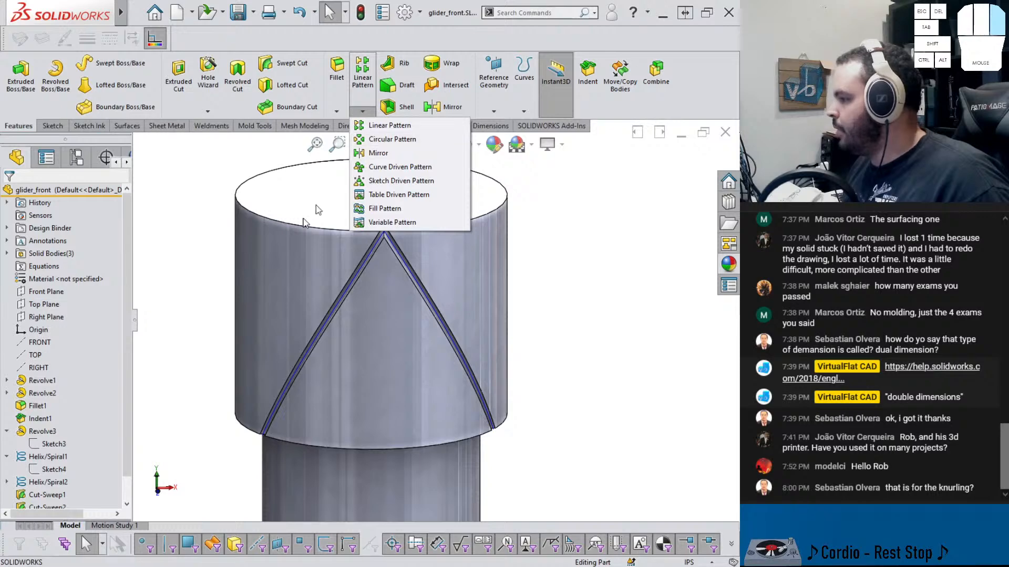
{"action": "left_click", "coordinate": [174, 379]}
{"action": "scroll", "coordinate": [39, 458], "scroll_direction": "down", "scroll_amount": 1}
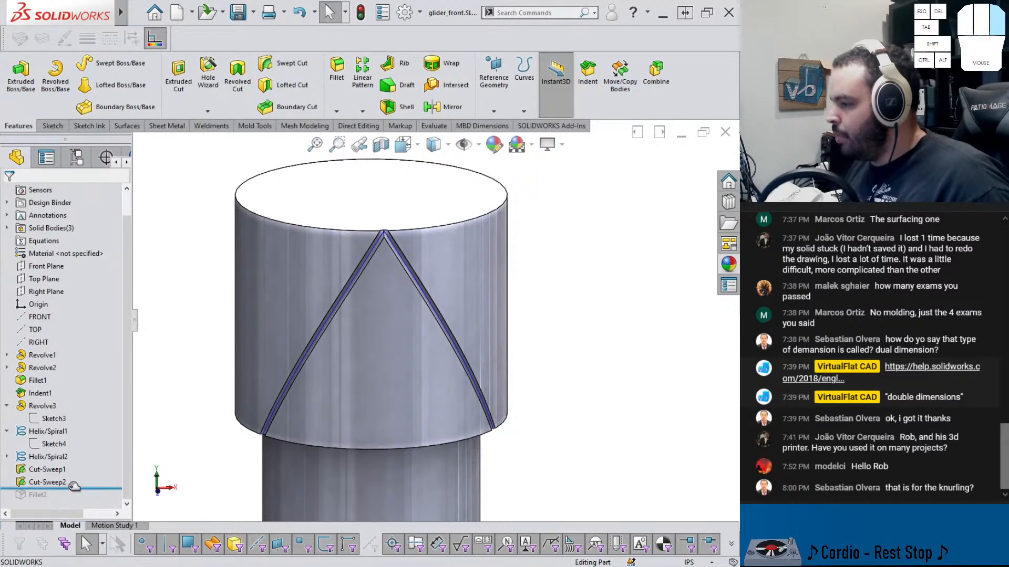
{"action": "left_click_drag", "start_coordinate": [74, 488], "coordinate": [64, 461]}
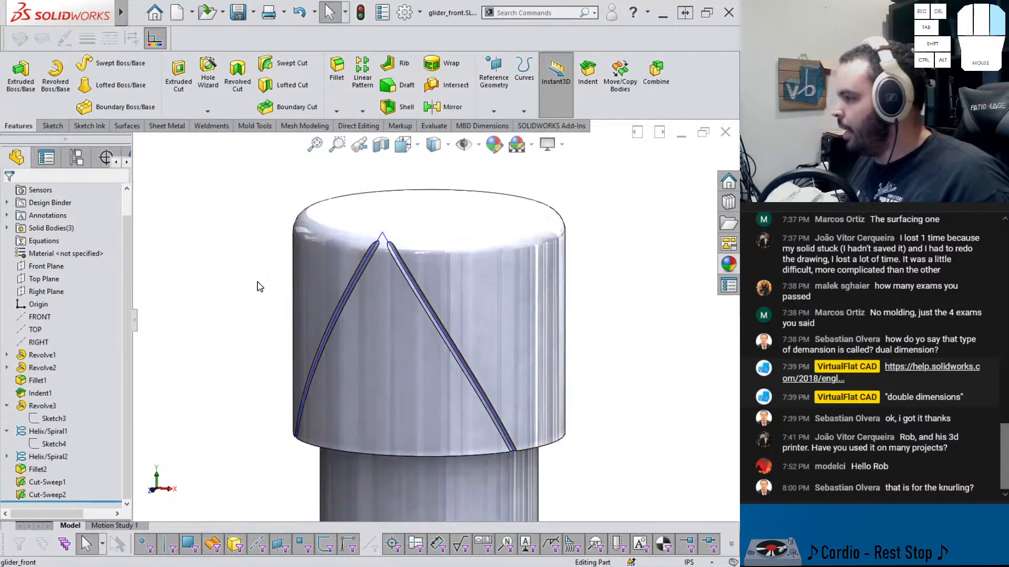
{"action": "left_click", "coordinate": [387, 242]}
{"action": "left_click", "coordinate": [614, 278]}
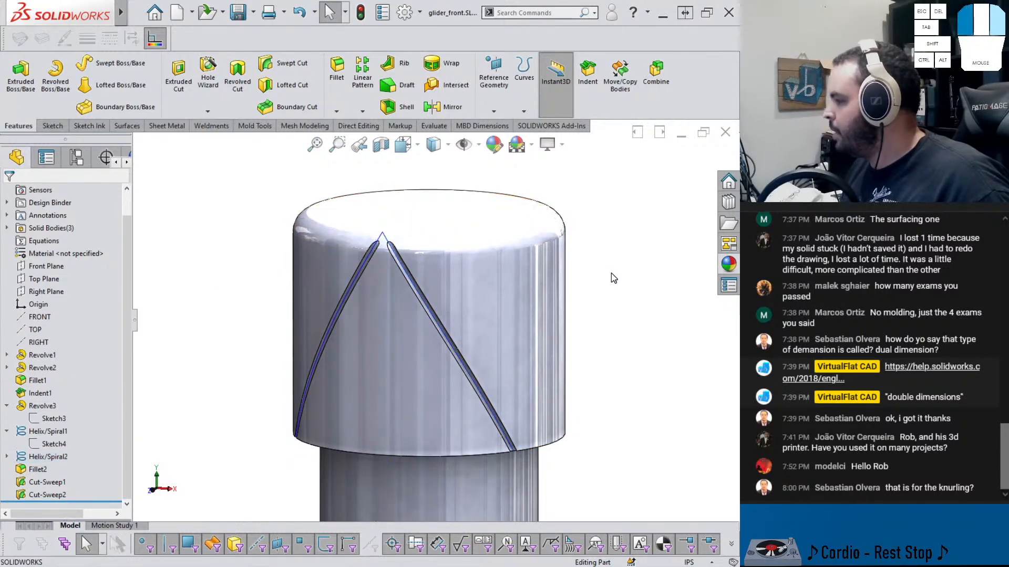
Start a circular pattern, clear its preselected feature, and use the end cap's cylindrical face as the direction
{"action": "left_click", "coordinate": [363, 111]}
{"action": "left_click", "coordinate": [376, 140]}
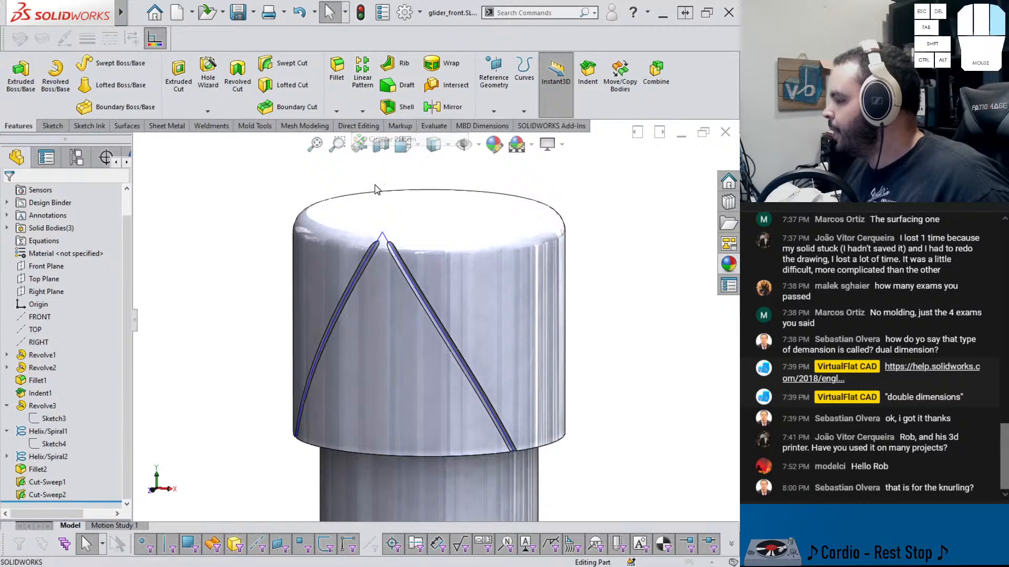
{"action": "left_click", "coordinate": [383, 317]}
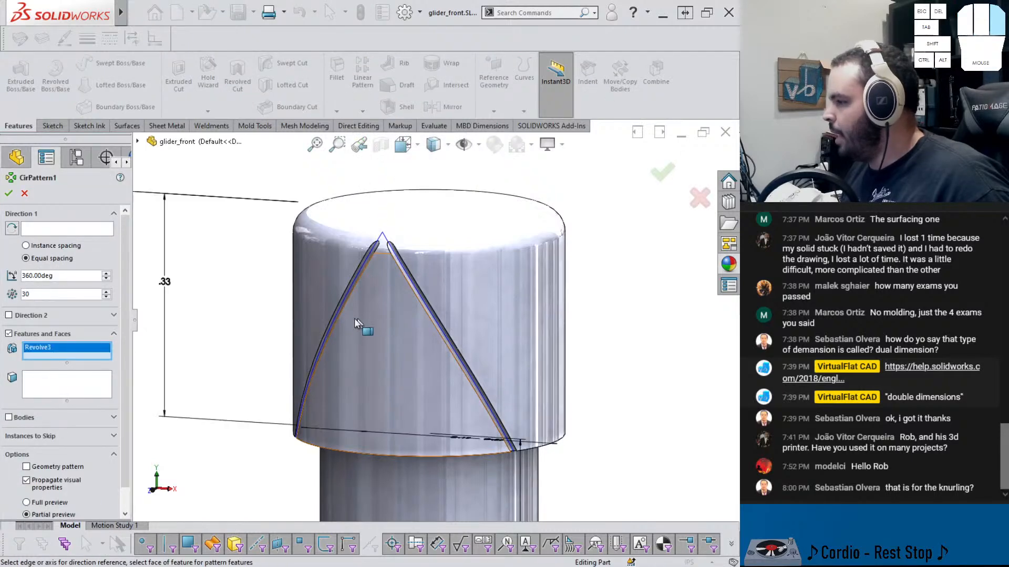
{"action": "right_click", "coordinate": [96, 355]}
{"action": "left_click", "coordinate": [108, 362]}
{"action": "left_click", "coordinate": [94, 229]}
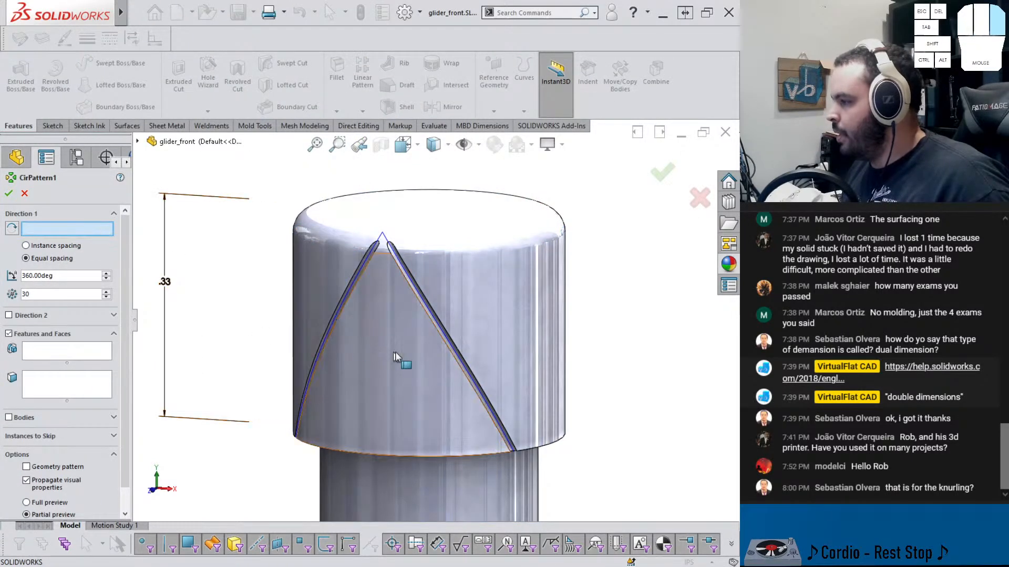
{"action": "left_click", "coordinate": [423, 361]}
Add both swept cuts to the circular pattern with 30 equally spaced instances over 360 degrees and confirm it
{"action": "left_click", "coordinate": [59, 353]}
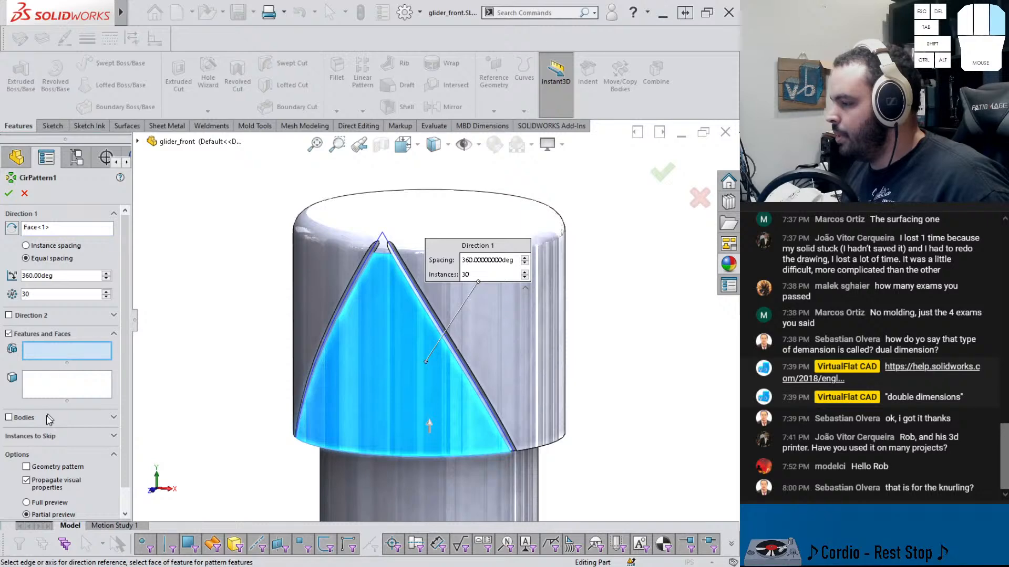
{"action": "left_click", "coordinate": [29, 419]}
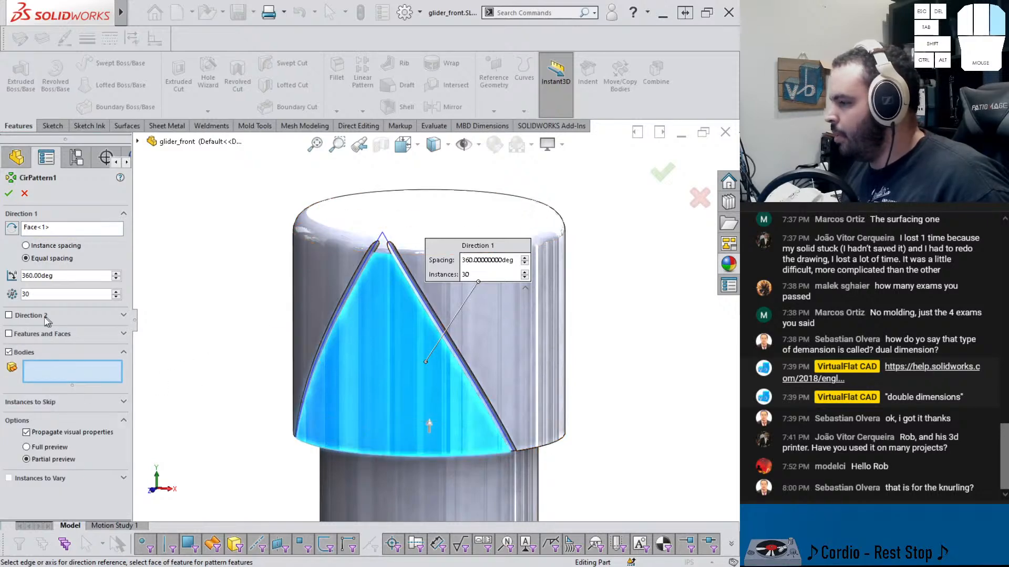
{"action": "left_click", "coordinate": [25, 337]}
{"action": "scroll", "coordinate": [347, 252], "scroll_direction": "down", "scroll_amount": 3}
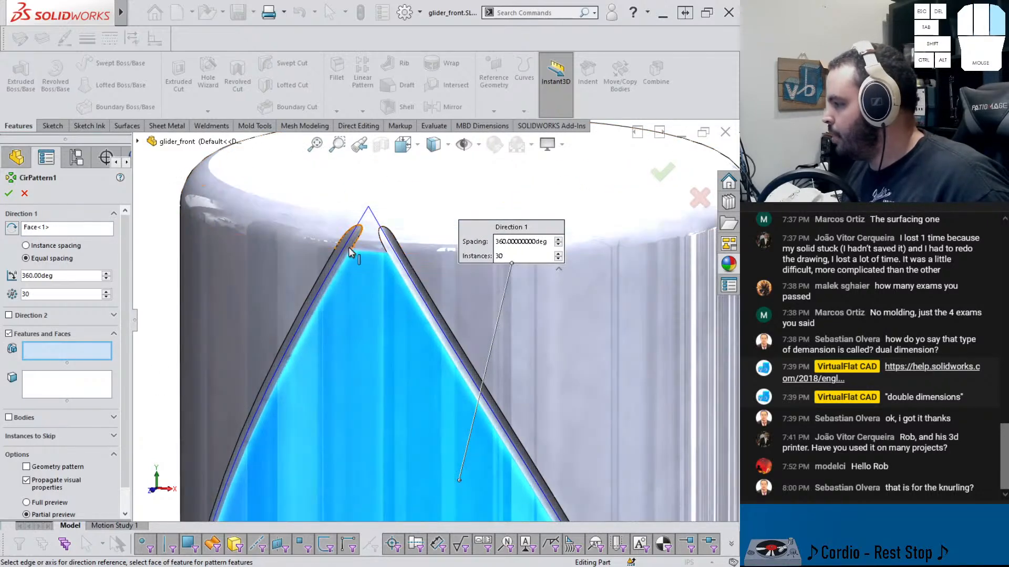
{"action": "left_click", "coordinate": [331, 264]}
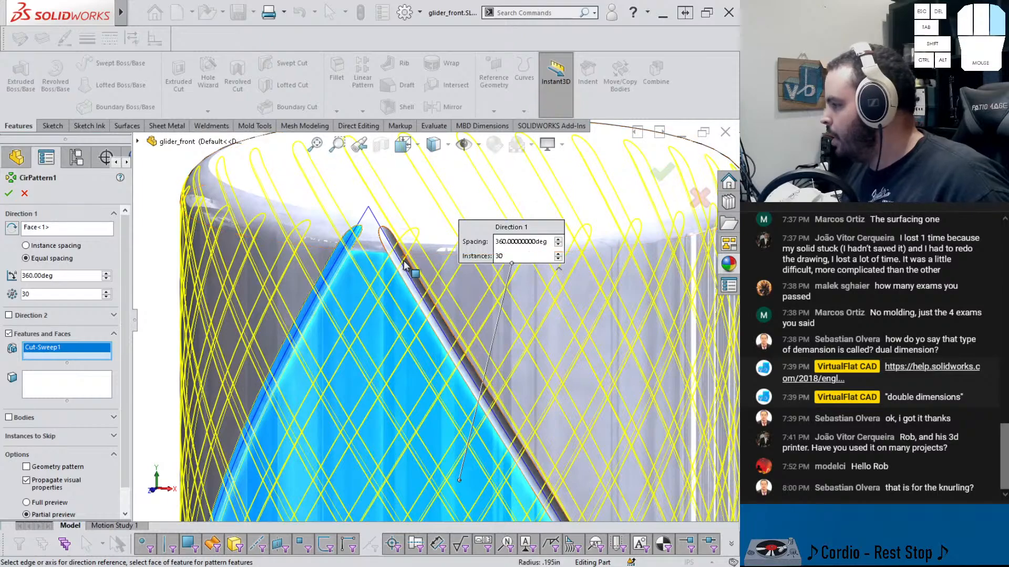
{"action": "left_click", "coordinate": [411, 274]}
{"action": "scroll", "coordinate": [412, 276], "scroll_direction": "up", "scroll_amount": 3}
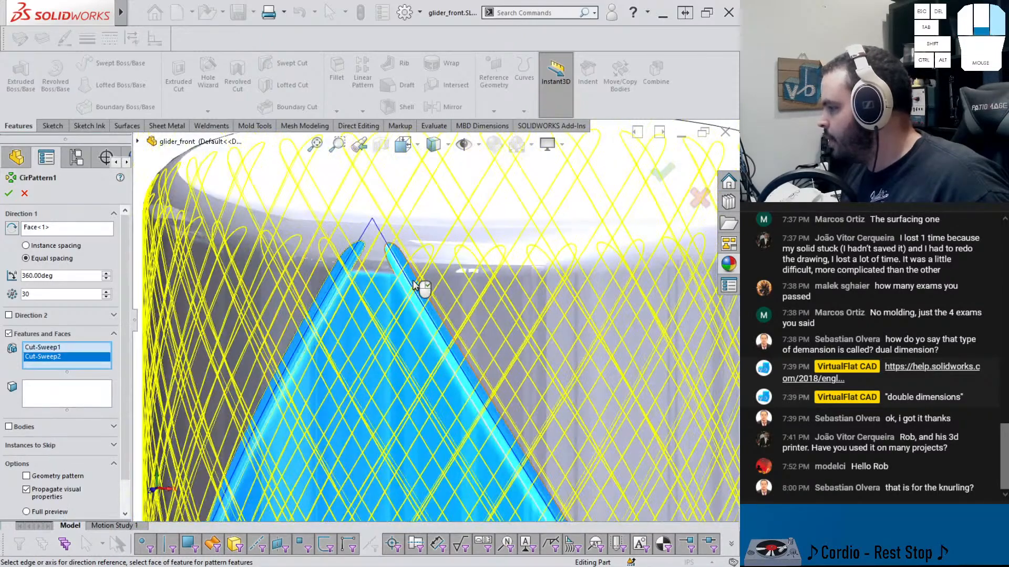
{"action": "middle_click_drag", "start_coordinate": [413, 271], "coordinate": [289, 327]}
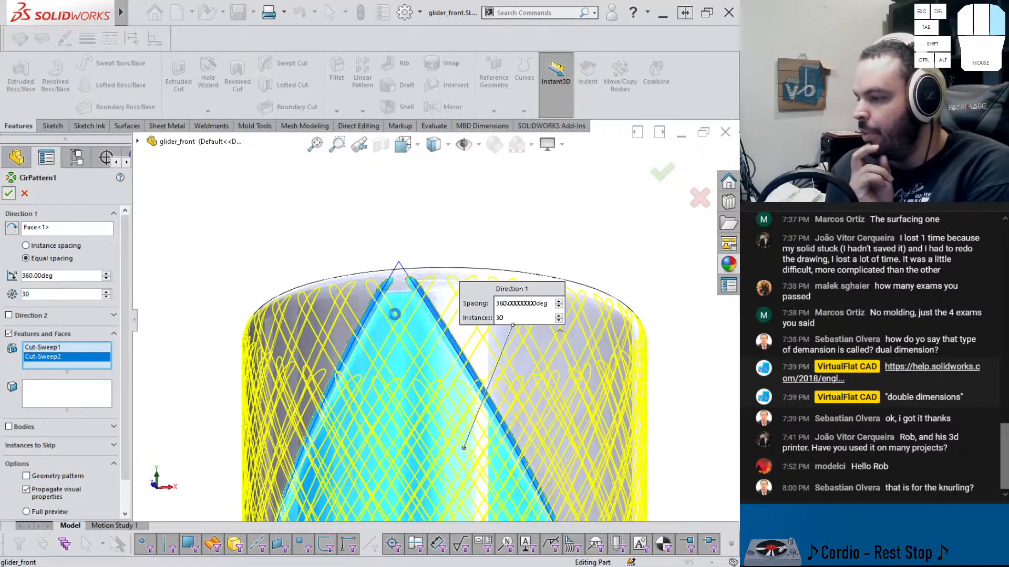
{"action": "key", "text": "Return"}
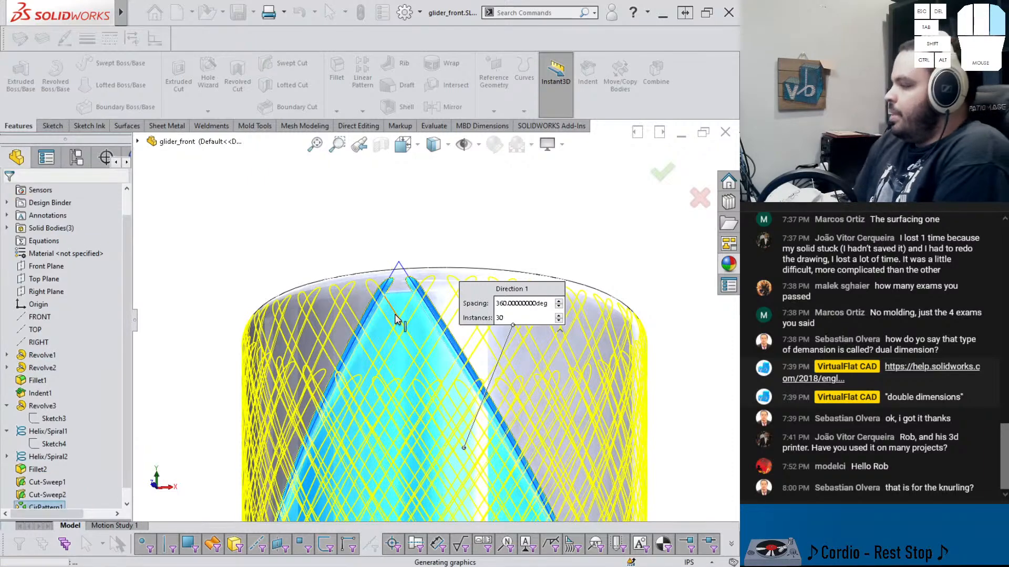
Examine the patterned knurl grooves around the end cap at different zoom levels
{"action": "scroll", "coordinate": [396, 317], "scroll_direction": "up", "scroll_amount": 5}
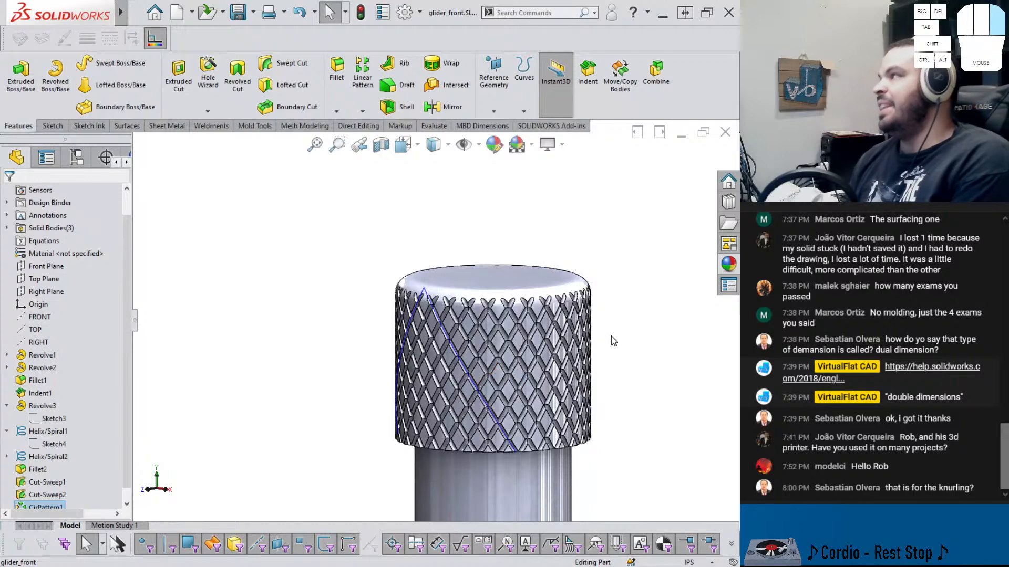
{"action": "scroll", "coordinate": [502, 340], "scroll_direction": "down", "scroll_amount": 4}
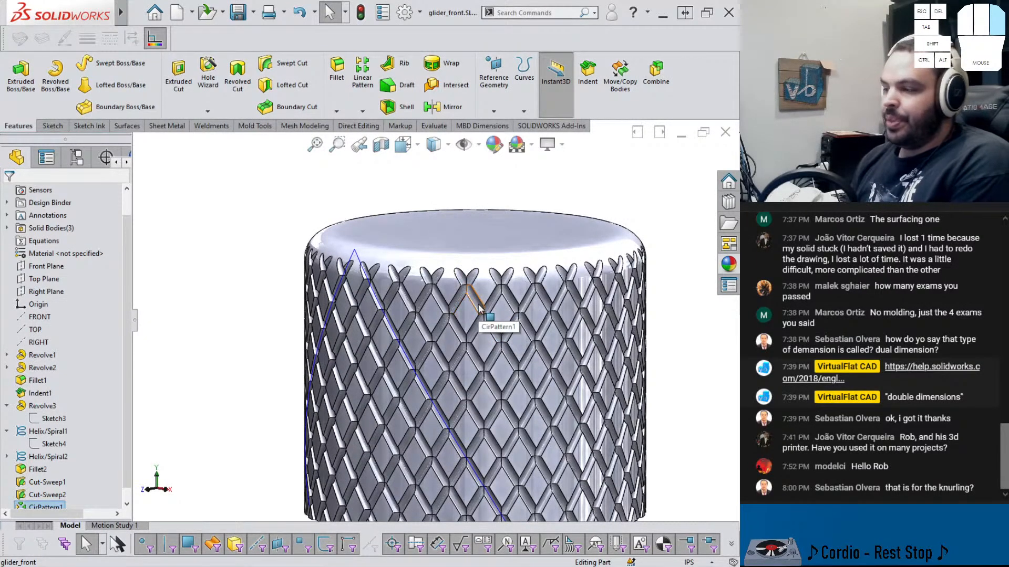
{"action": "left_click", "coordinate": [423, 224]}
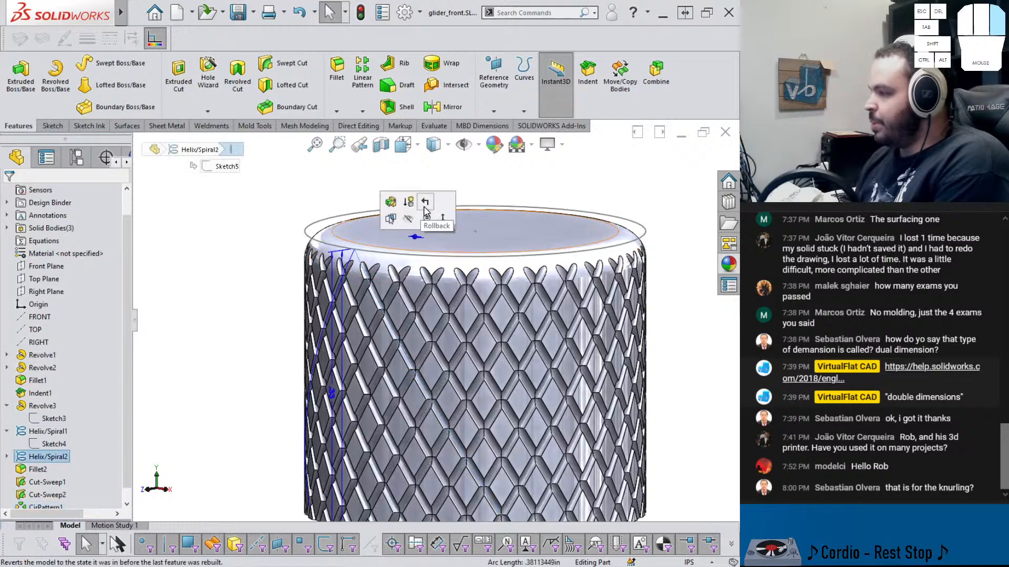
{"action": "key", "text": "Escape"}
{"action": "scroll", "coordinate": [361, 274], "scroll_direction": "down", "scroll_amount": 3}
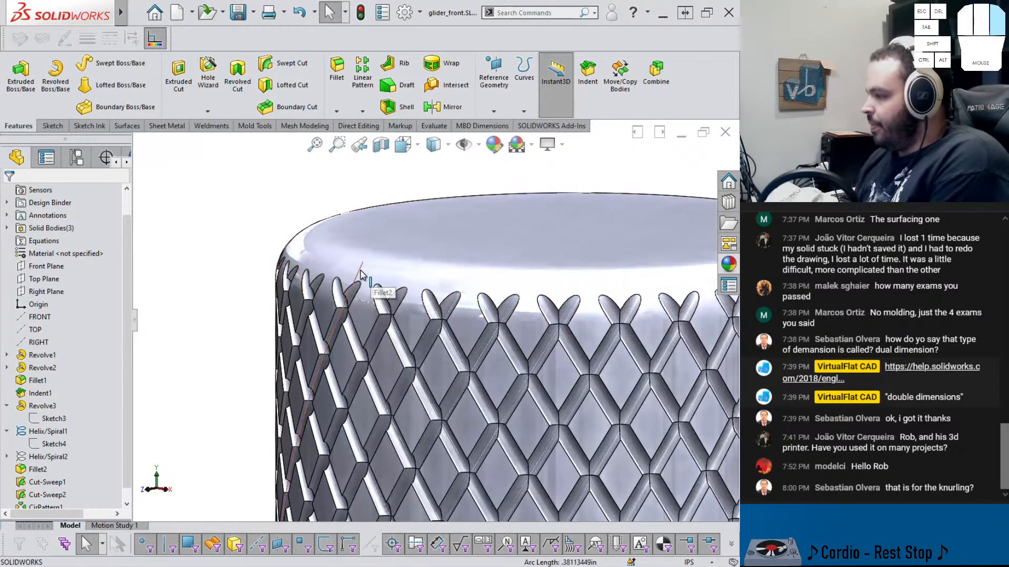
{"action": "left_click", "coordinate": [361, 270]}
{"action": "left_click", "coordinate": [412, 239]}
{"action": "scroll", "coordinate": [440, 332], "scroll_direction": "up", "scroll_amount": 5}
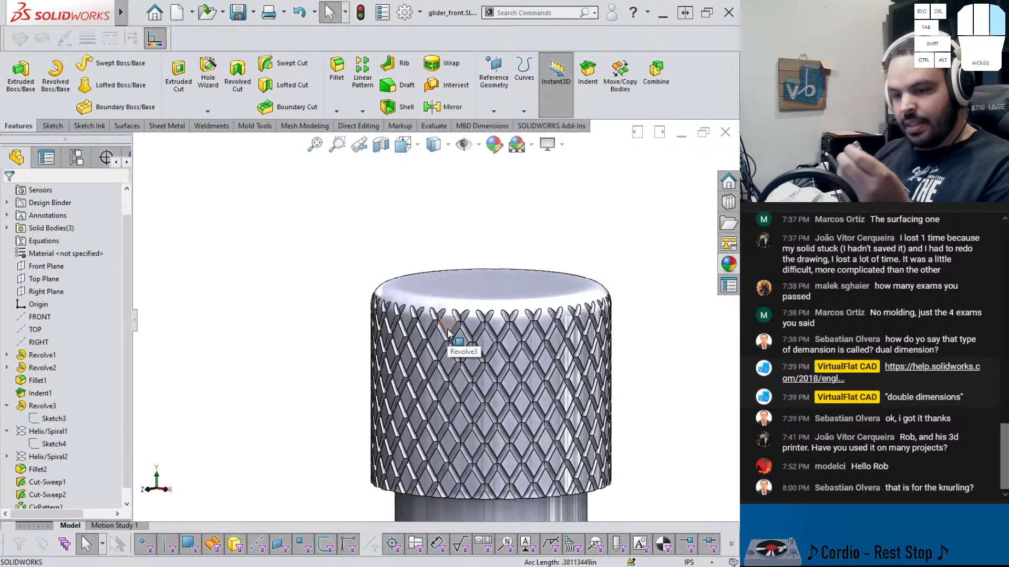
{"action": "scroll", "coordinate": [608, 365], "scroll_direction": "up", "scroll_amount": 5}
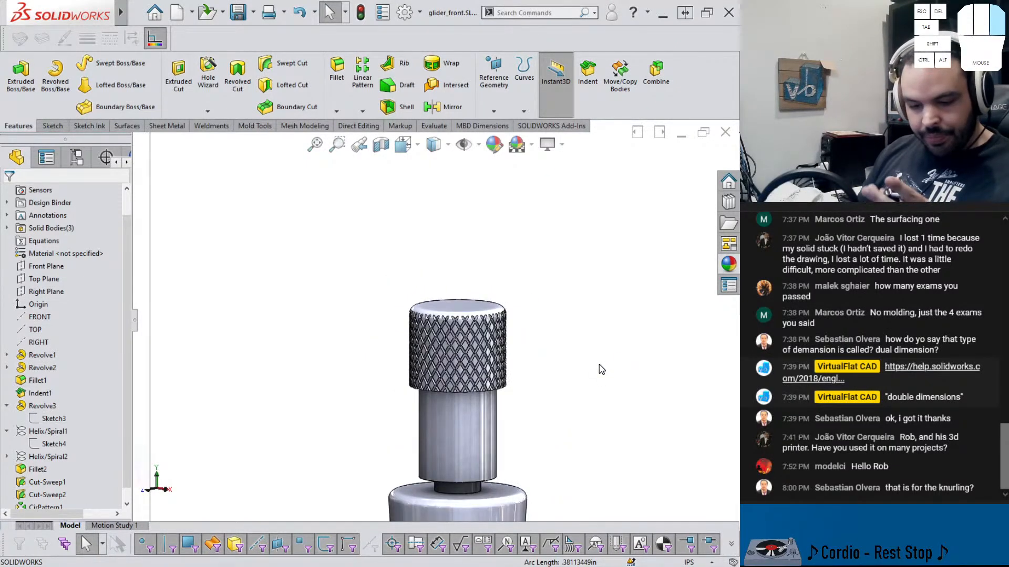
{"action": "scroll", "coordinate": [554, 374], "scroll_direction": "up", "scroll_amount": 3}
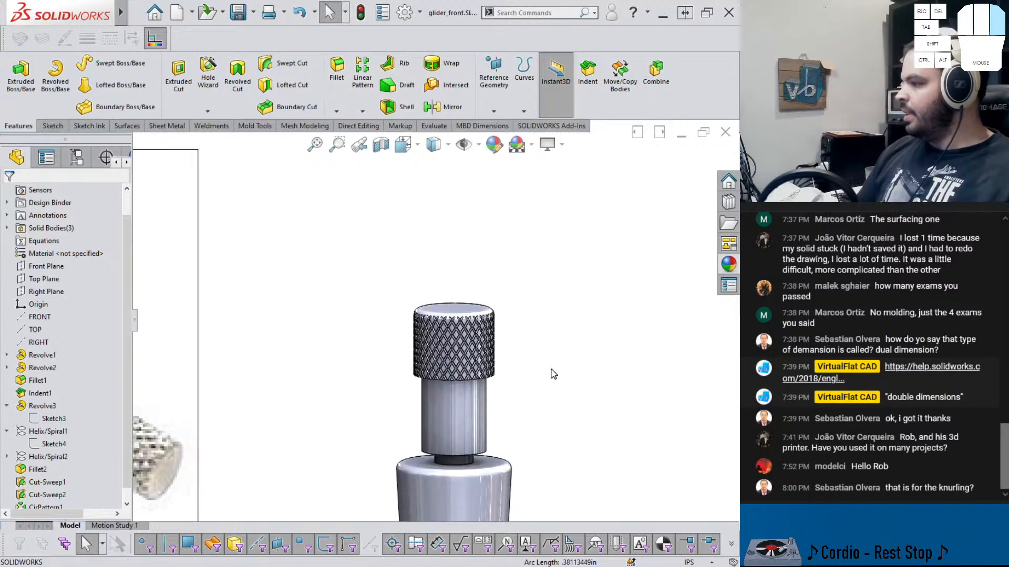
{"action": "scroll", "coordinate": [529, 376], "scroll_direction": "down", "scroll_amount": 3}
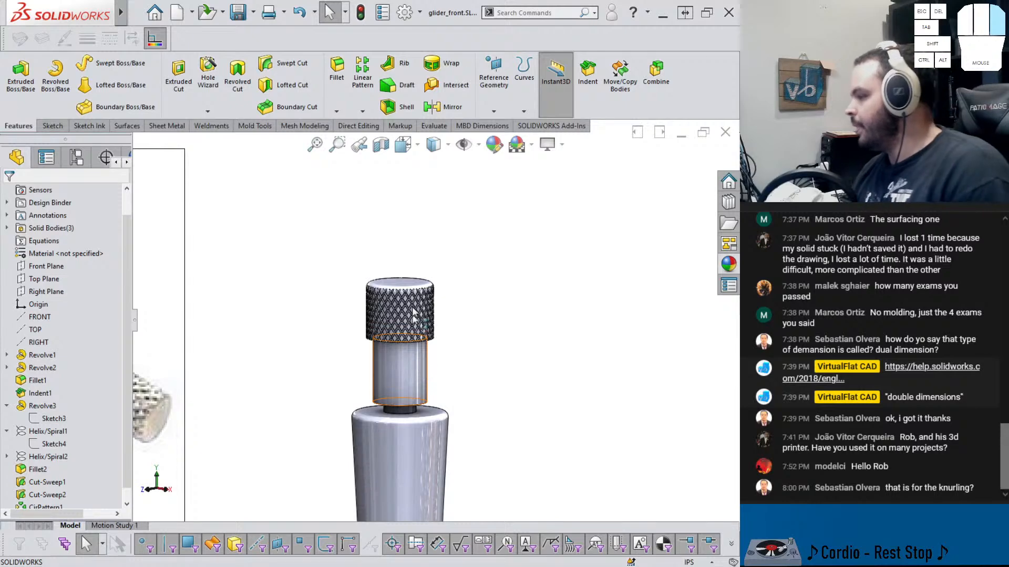
{"action": "scroll", "coordinate": [236, 380], "scroll_direction": "down", "scroll_amount": 2}
{"action": "scroll", "coordinate": [551, 362], "scroll_direction": "down", "scroll_amount": 1}
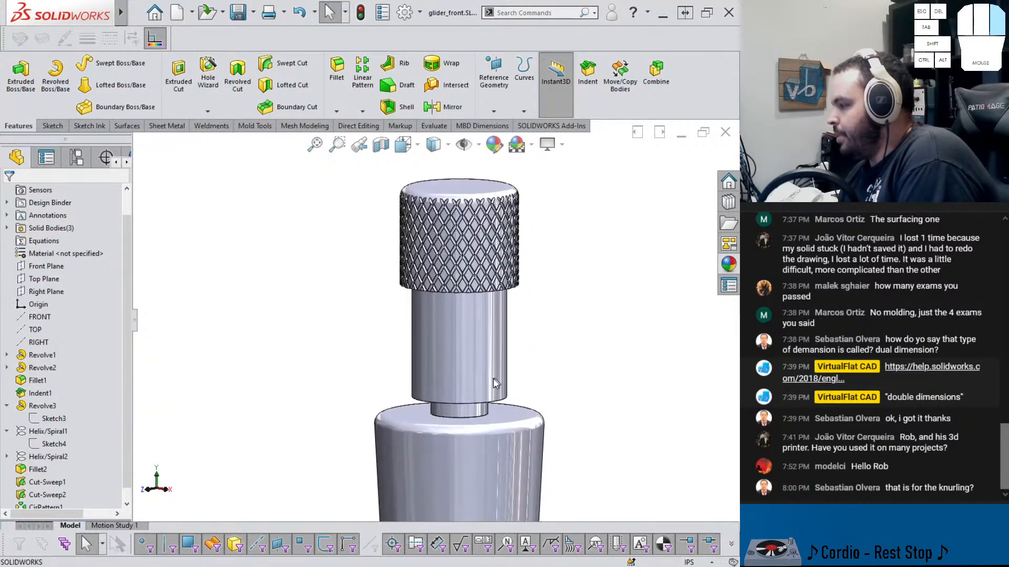
{"action": "mouse_move", "coordinate": [492, 377]}
{"action": "middle_mouse_down"}
{"action": "mouse_move", "coordinate": [484, 331]}
{"action": "mouse_move", "coordinate": [477, 357]}
{"action": "middle_mouse_up"}
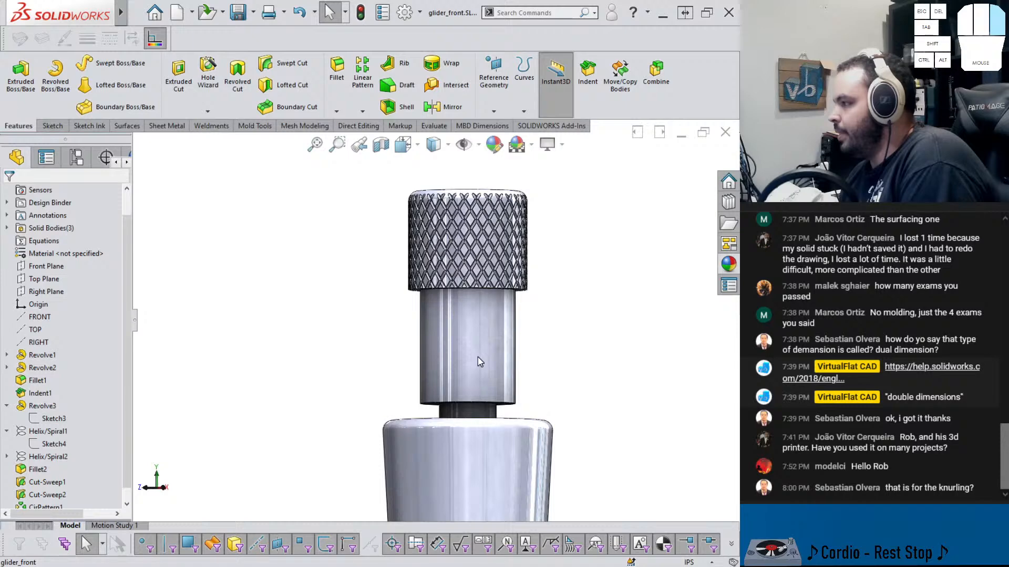
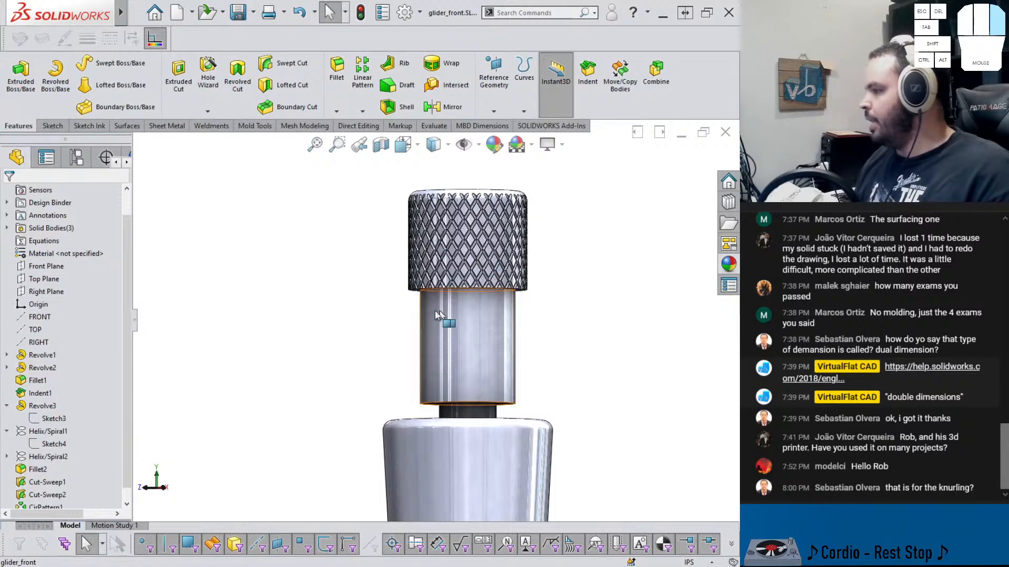
{"action": "scroll", "coordinate": [438, 318], "scroll_direction": "up", "scroll_amount": 4}
{"action": "scroll", "coordinate": [362, 334], "scroll_direction": "down", "scroll_amount": 6}
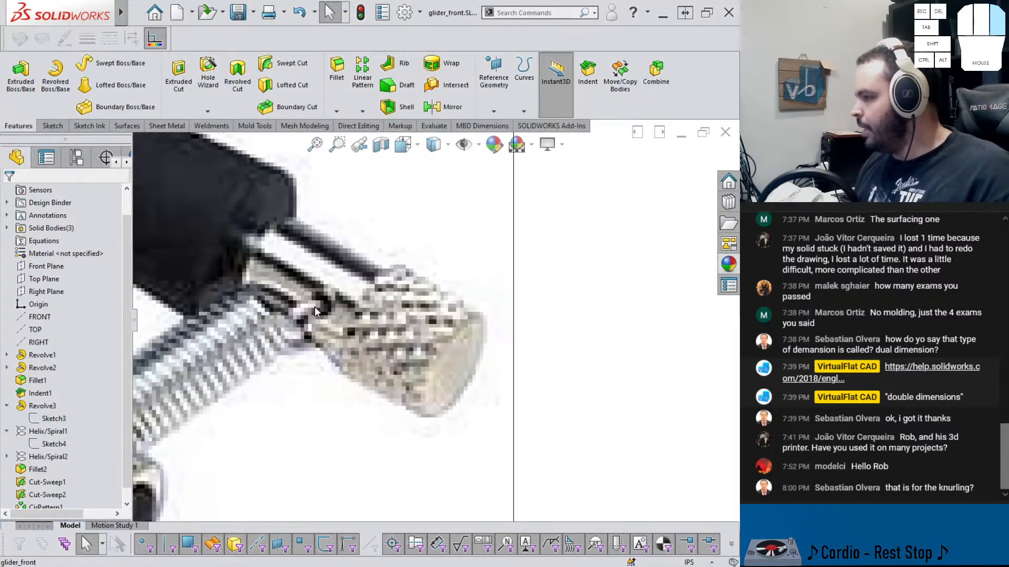
{"action": "scroll", "coordinate": [327, 341], "scroll_direction": "up", "scroll_amount": 4}
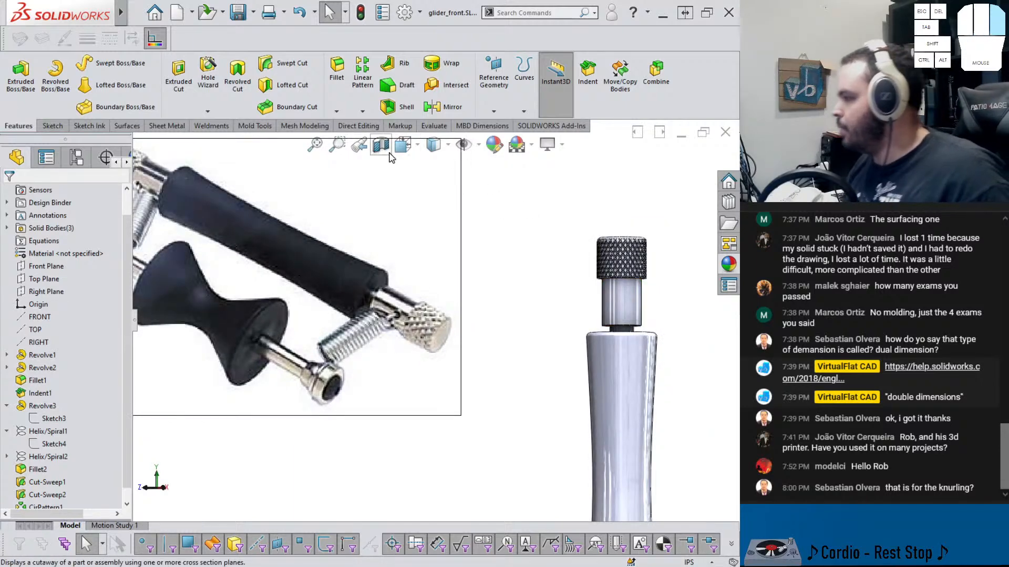
Apply a section view to examine the inside of the end cap and shaft
{"action": "left_click", "coordinate": [664, 182]}
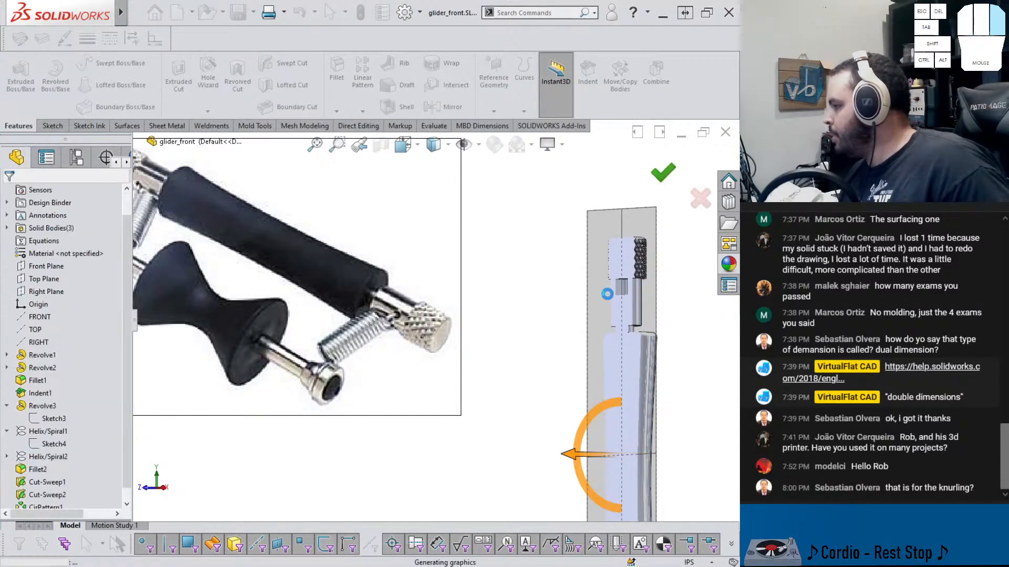
{"action": "scroll", "coordinate": [603, 287], "scroll_direction": "down", "scroll_amount": 5}
{"action": "middle_click_drag", "start_coordinate": [552, 288], "coordinate": [588, 289]}
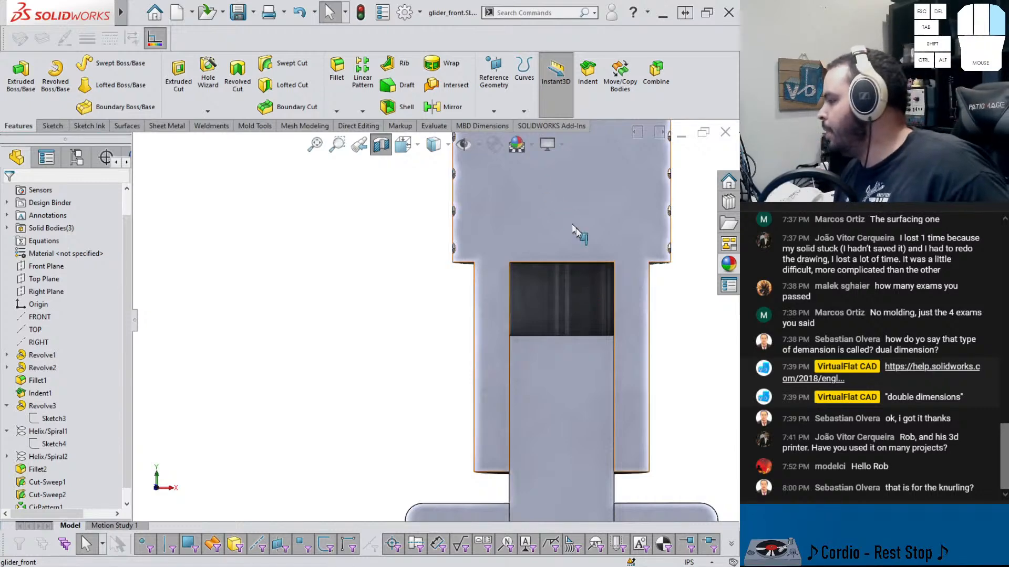
{"action": "scroll", "coordinate": [578, 242], "scroll_direction": "up", "scroll_amount": 5}
{"action": "middle_click_drag", "start_coordinate": [440, 235], "coordinate": [441, 258]}
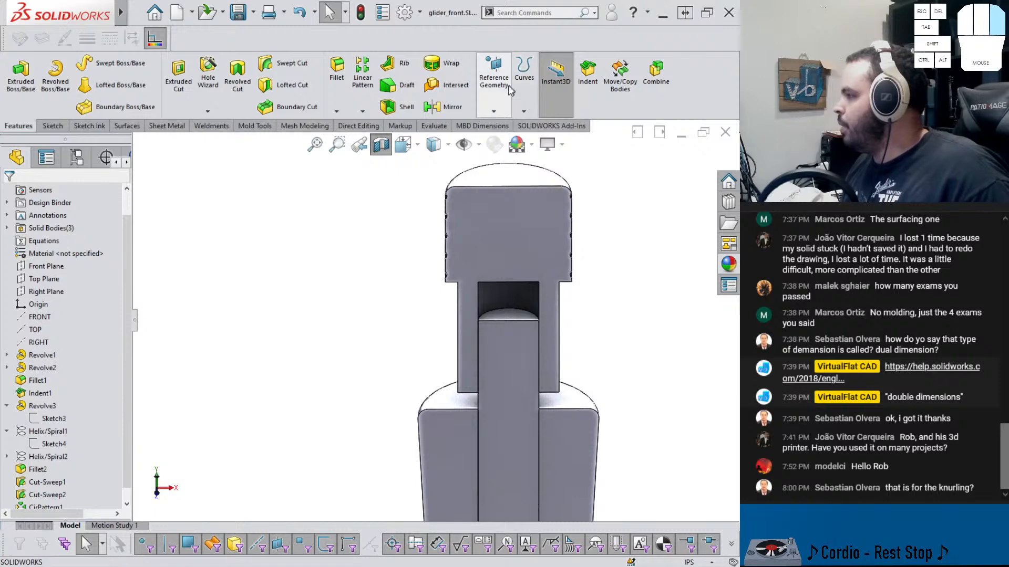
Create a reference plane offset 0.425 in from the end cap's top face, flipped downward into the part
{"action": "left_click", "coordinate": [497, 99]}
{"action": "left_click", "coordinate": [498, 127]}
{"action": "left_click", "coordinate": [502, 181]}
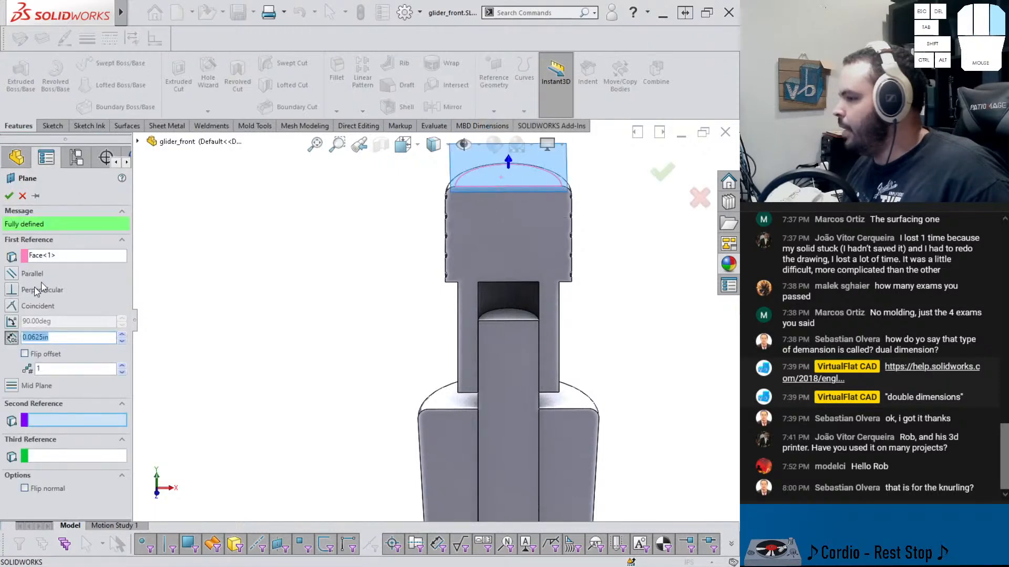
{"action": "type", "text": ".425"}
{"action": "key", "text": "Return"}
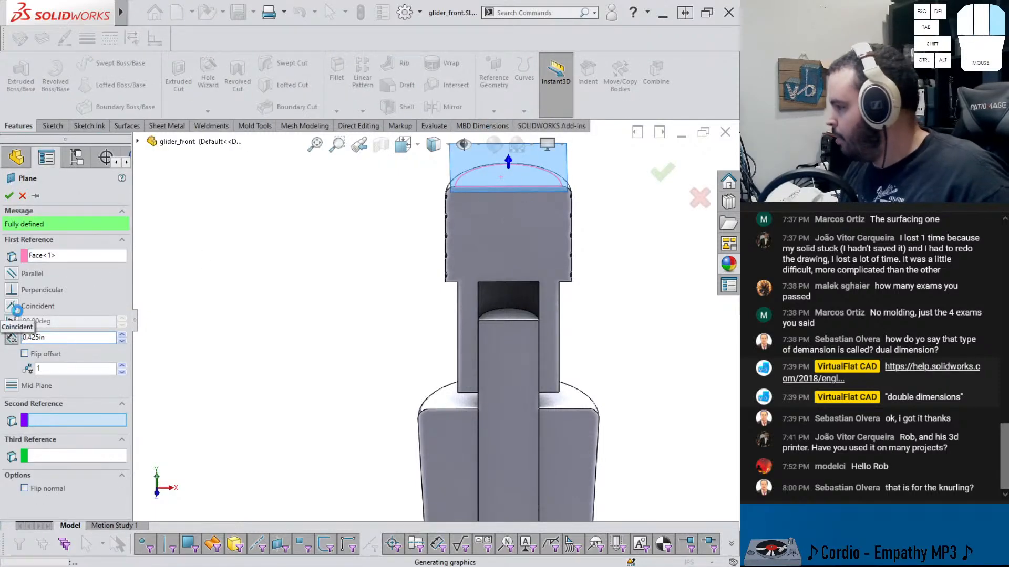
{"action": "left_click", "coordinate": [25, 355]}
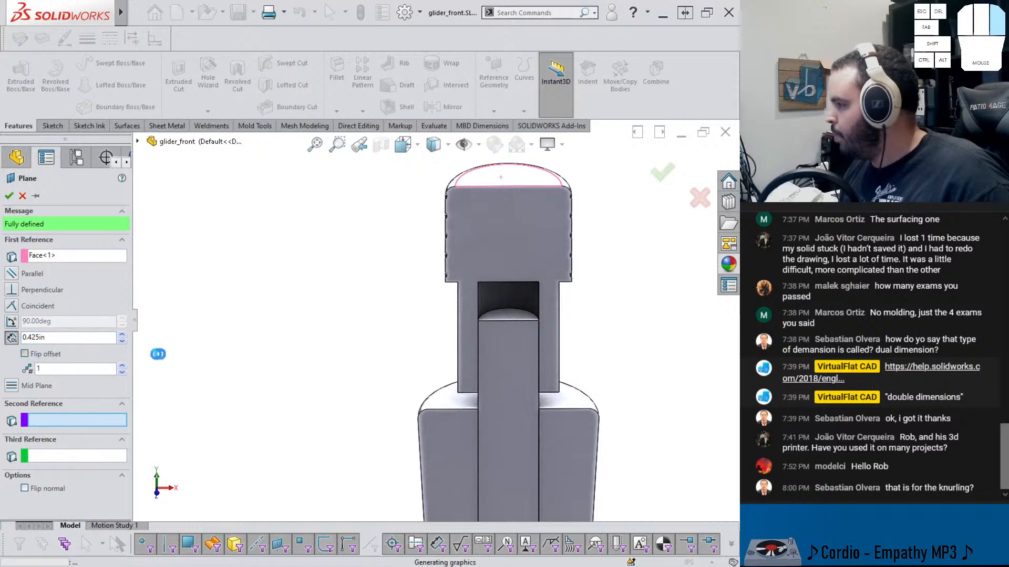
{"action": "scroll", "coordinate": [465, 325], "scroll_direction": "down", "scroll_amount": 2}
{"action": "mouse_move", "coordinate": [482, 292]}
{"action": "middle_mouse_down"}
{"action": "mouse_move", "coordinate": [480, 242]}
{"action": "mouse_move", "coordinate": [477, 267]}
{"action": "middle_mouse_up"}
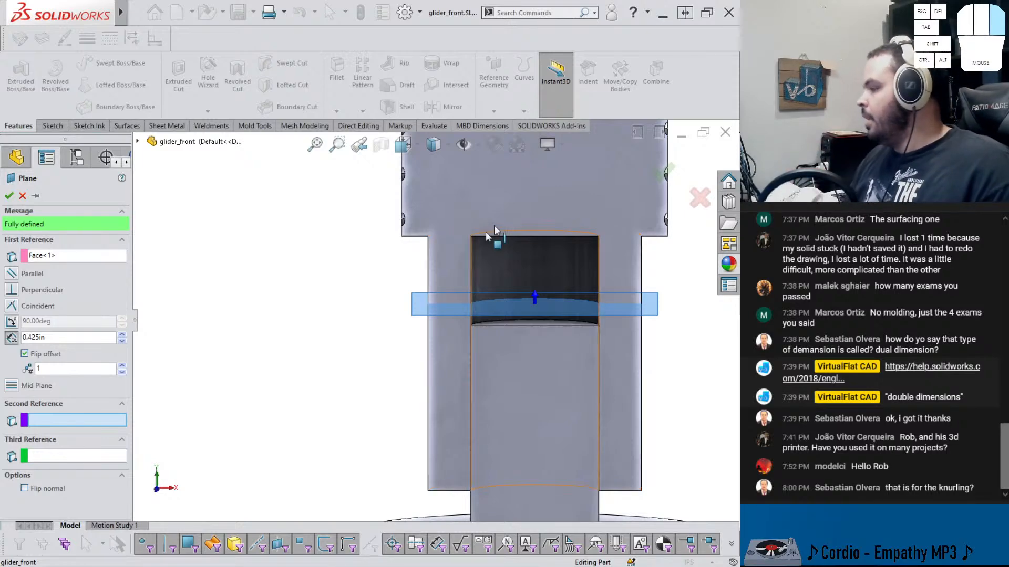
{"action": "left_click", "coordinate": [9, 196]}
Select the new Plane1 and hide it from view
{"action": "left_click", "coordinate": [376, 331]}
{"action": "scroll", "coordinate": [376, 332], "scroll_direction": "up", "scroll_amount": 1}
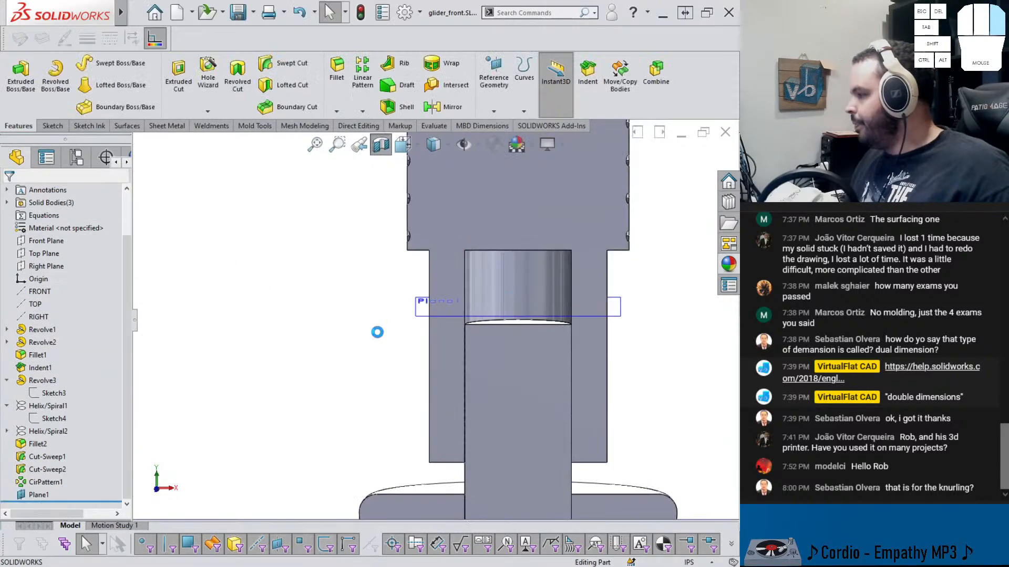
{"action": "middle_click_drag", "start_coordinate": [375, 335], "coordinate": [380, 357]}
{"action": "scroll", "coordinate": [380, 356], "scroll_direction": "up", "scroll_amount": 2}
{"action": "scroll", "coordinate": [462, 355], "scroll_direction": "up", "scroll_amount": 5}
{"action": "scroll", "coordinate": [463, 348], "scroll_direction": "down", "scroll_amount": 4}
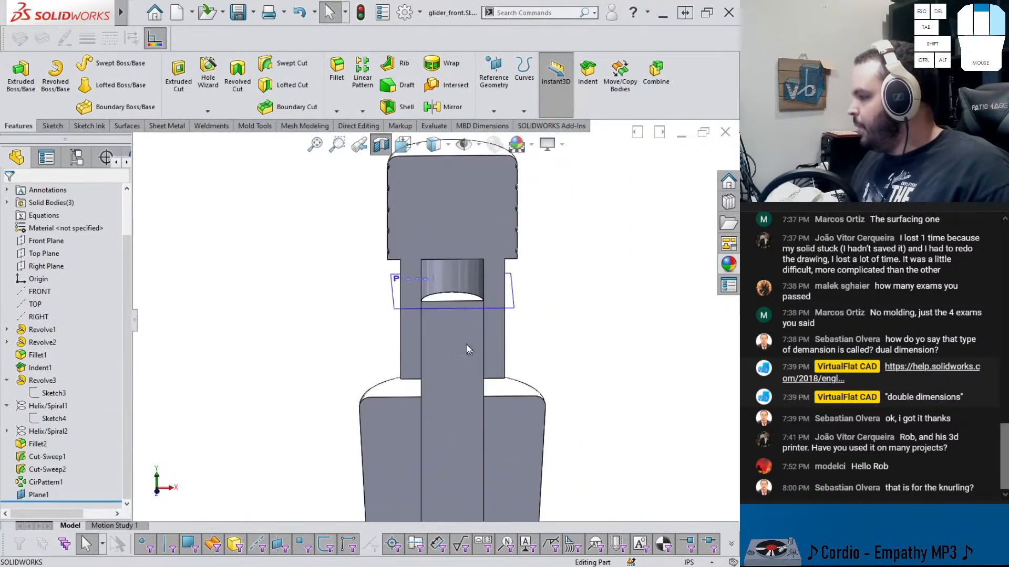
{"action": "left_click", "coordinate": [428, 311]}
{"action": "left_click", "coordinate": [496, 279]}
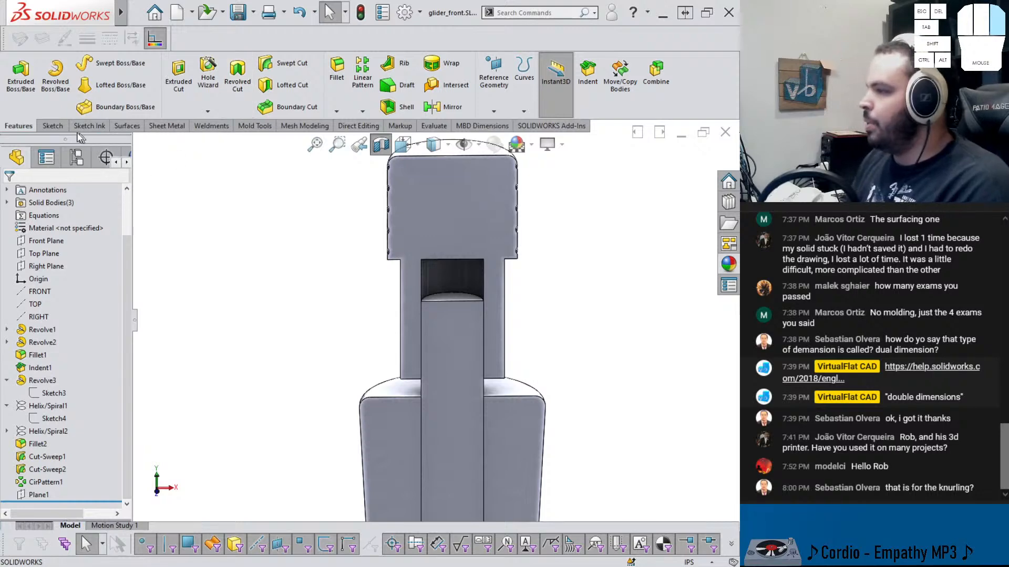
Start a sketch on Plane1 and draw a circle about 0.49 in diameter centered on the part's axis
{"action": "left_click", "coordinate": [51, 127]}
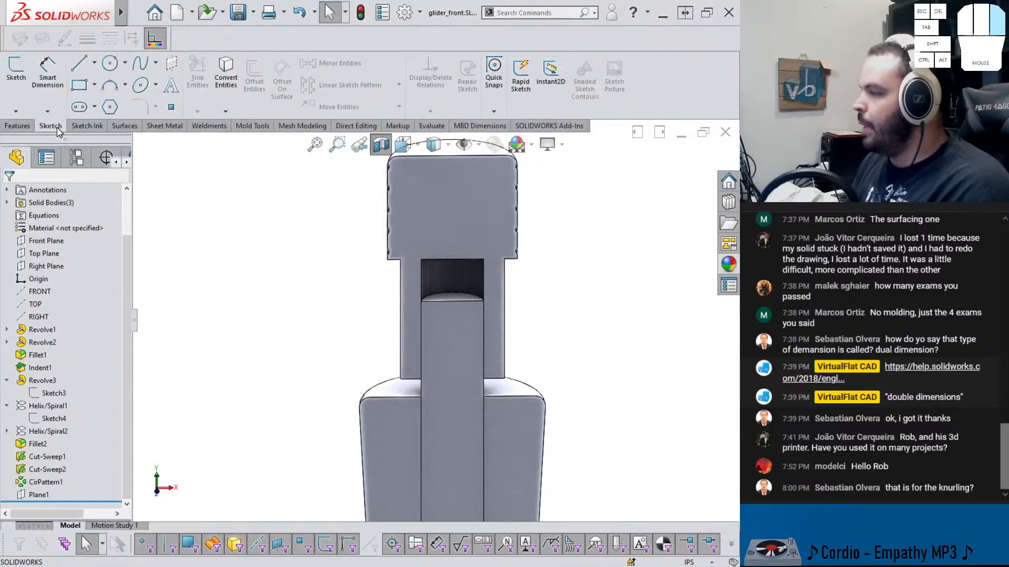
{"action": "left_click", "coordinate": [111, 66]}
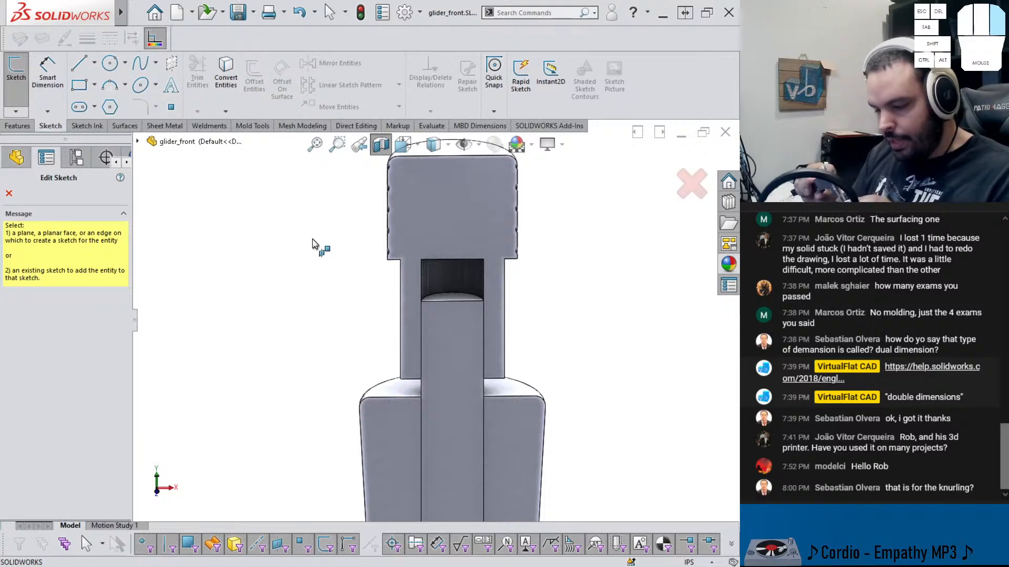
{"action": "scroll", "coordinate": [310, 247], "scroll_direction": "up", "scroll_amount": 4}
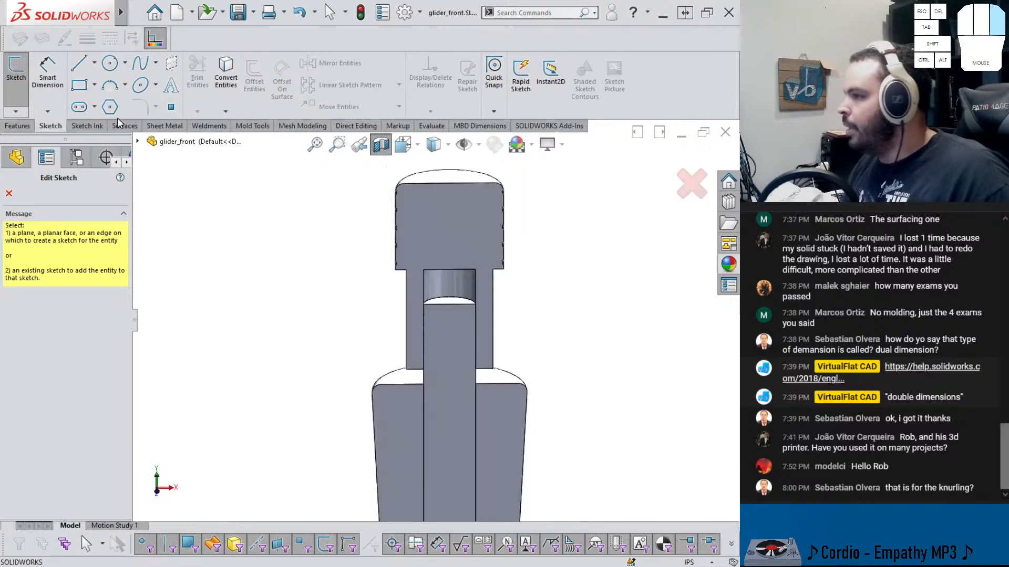
{"action": "scroll", "coordinate": [399, 326], "scroll_direction": "up", "scroll_amount": 5}
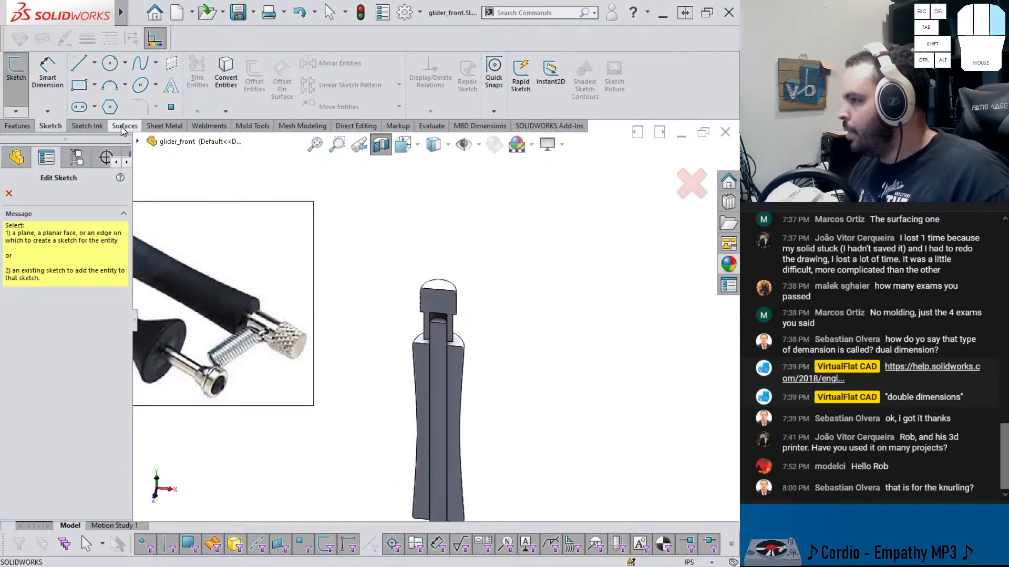
{"action": "left_click", "coordinate": [137, 142]}
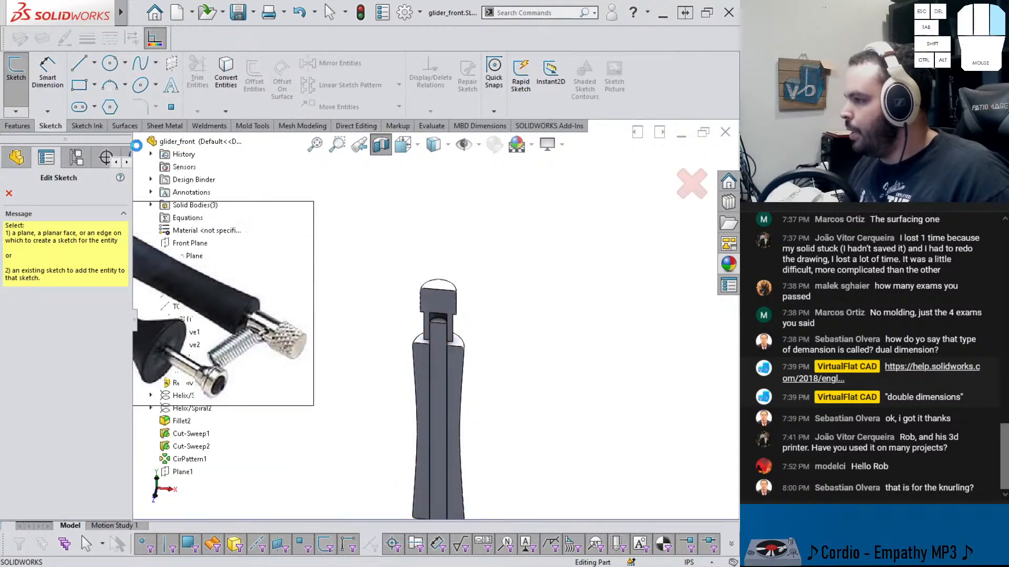
{"action": "left_click", "coordinate": [171, 471]}
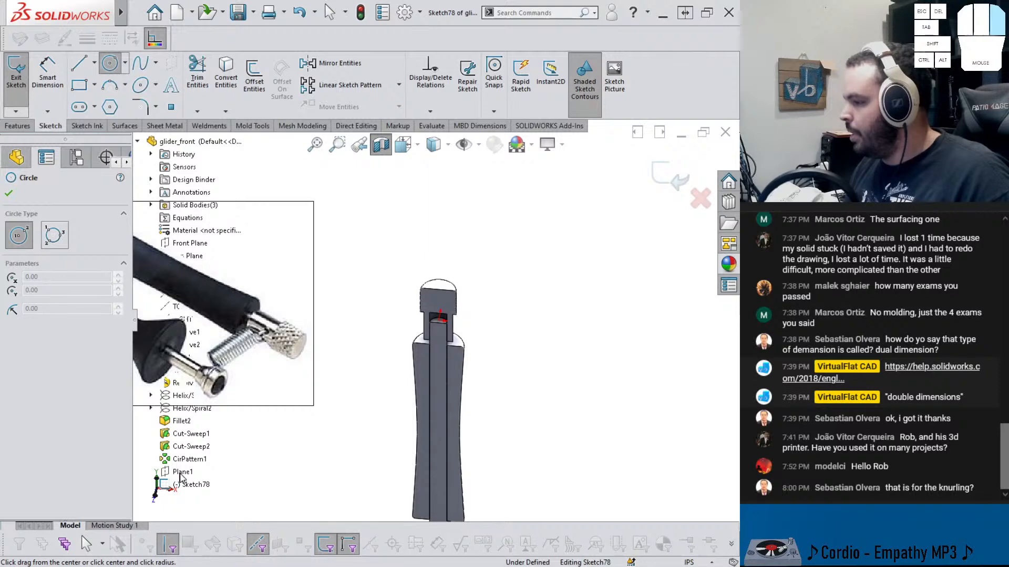
{"action": "scroll", "coordinate": [454, 362], "scroll_direction": "down", "scroll_amount": 7}
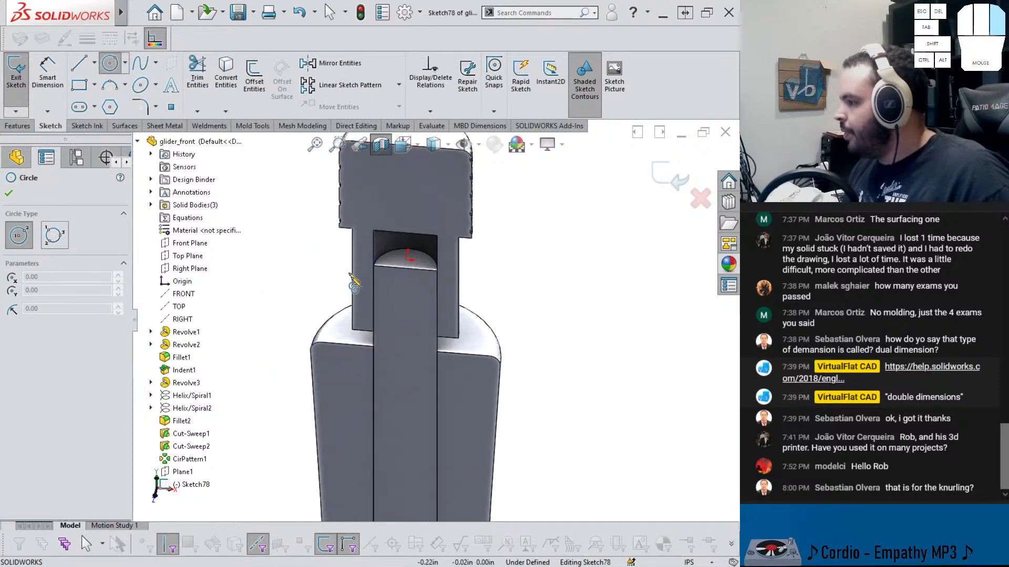
{"action": "left_click", "coordinate": [398, 292]}
{"action": "left_click", "coordinate": [480, 278]}
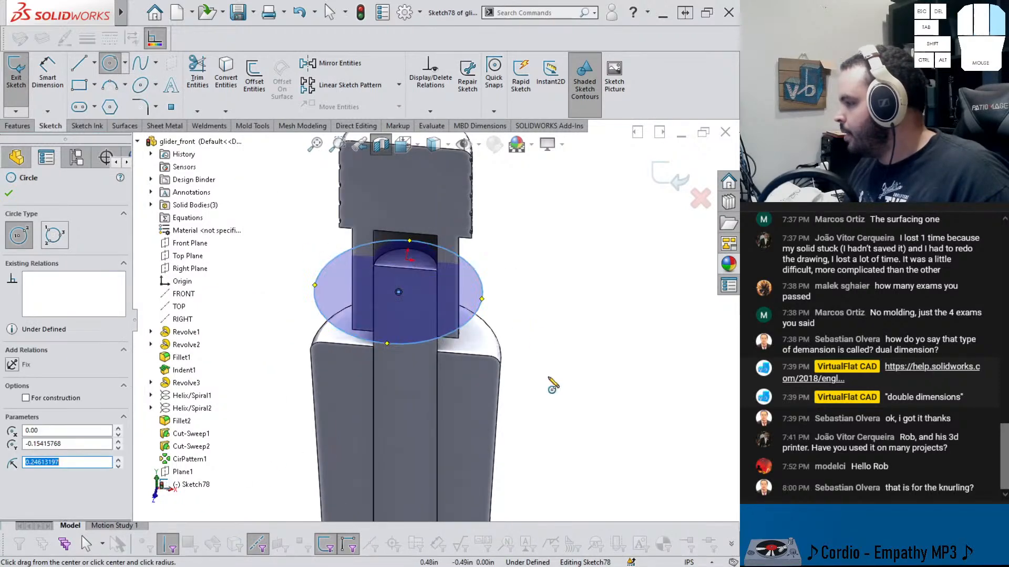
{"action": "right_click_drag", "start_coordinate": [547, 377], "coordinate": [544, 301]}
{"action": "left_click", "coordinate": [515, 309]}
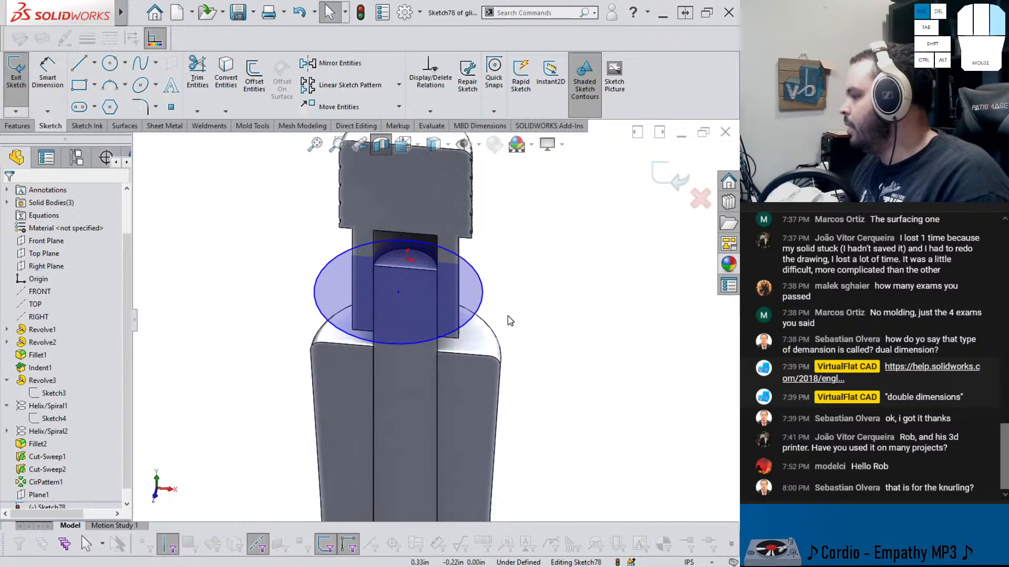
Dimension the sketch circle's diameter as 0.25 in
{"action": "left_click", "coordinate": [478, 309]}
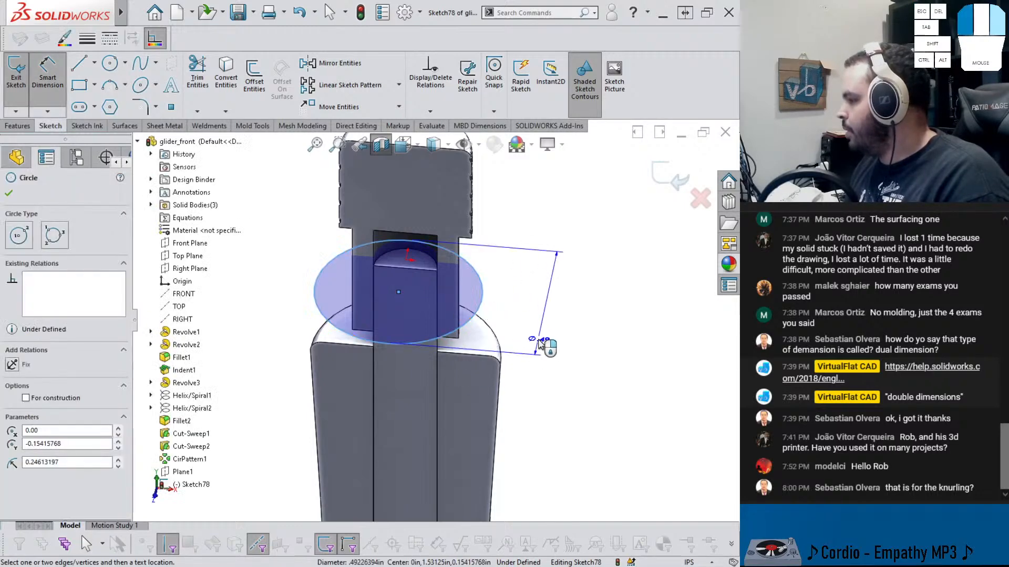
{"action": "left_click", "coordinate": [565, 348]}
{"action": "type", "text": ".25"}
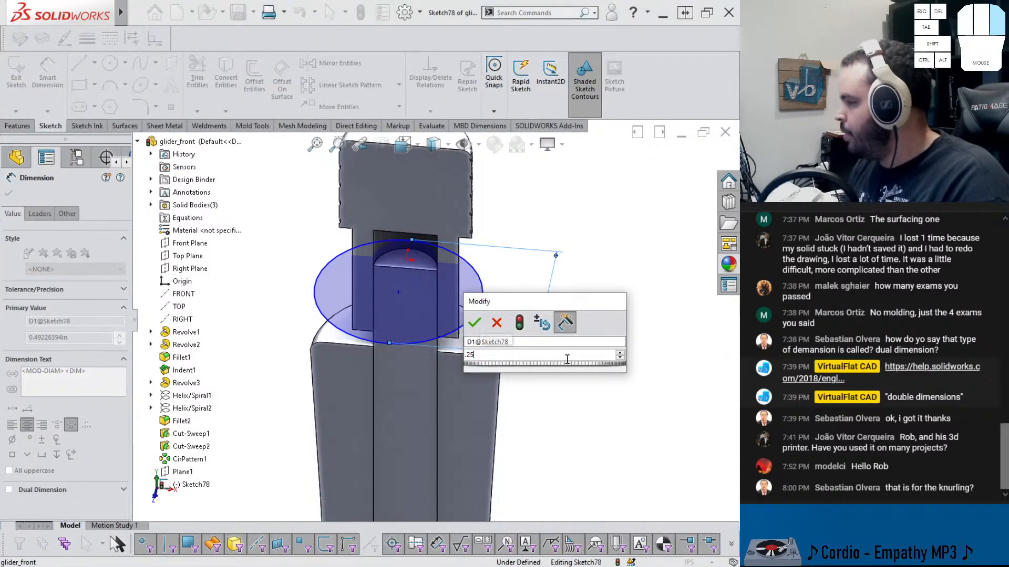
{"action": "key", "text": "Return"}
{"action": "key", "text": "Escape"}
Create an intersection curve of Plane1 with the shaft's cylindrical face and convert it to construction geometry
{"action": "middle_click_drag", "start_coordinate": [428, 311], "coordinate": [394, 232]}
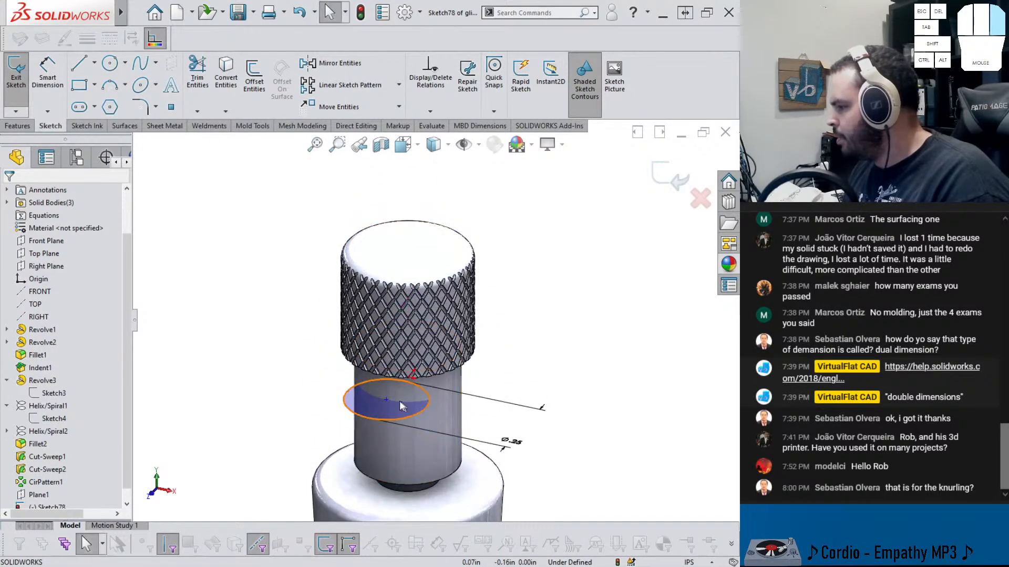
{"action": "scroll", "coordinate": [398, 401], "scroll_direction": "up", "scroll_amount": 1}
{"action": "scroll", "coordinate": [412, 374], "scroll_direction": "down", "scroll_amount": 3}
{"action": "mouse_move", "coordinate": [413, 374]}
{"action": "middle_mouse_down"}
{"action": "mouse_move", "coordinate": [412, 361]}
{"action": "mouse_move", "coordinate": [406, 391]}
{"action": "middle_mouse_up"}
{"action": "scroll", "coordinate": [405, 391], "scroll_direction": "down", "scroll_amount": 2}
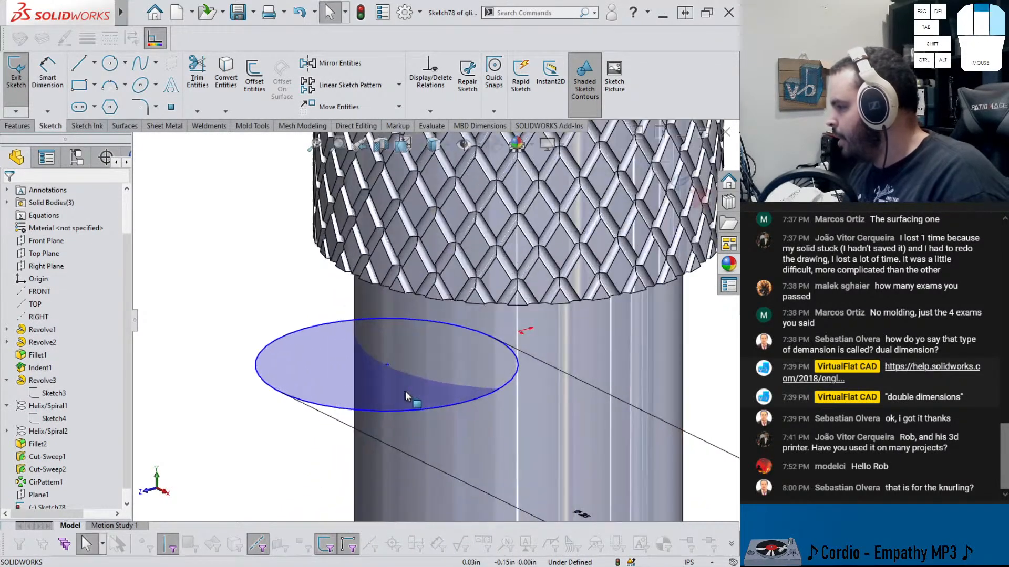
{"action": "scroll", "coordinate": [397, 386], "scroll_direction": "down", "scroll_amount": 2}
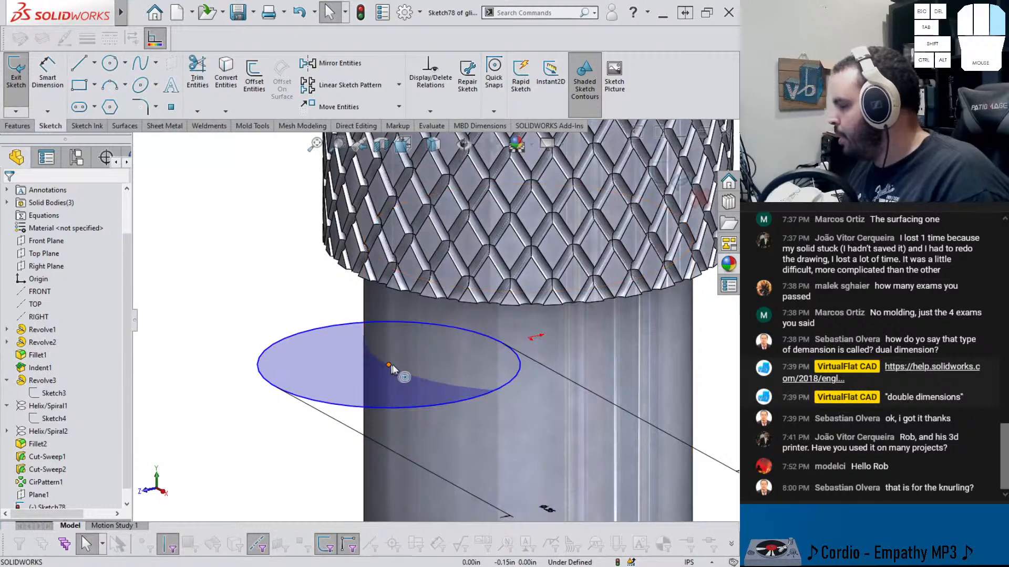
{"action": "left_click", "coordinate": [391, 365]}
{"action": "left_click", "coordinate": [416, 361], "text": "ctrl"}
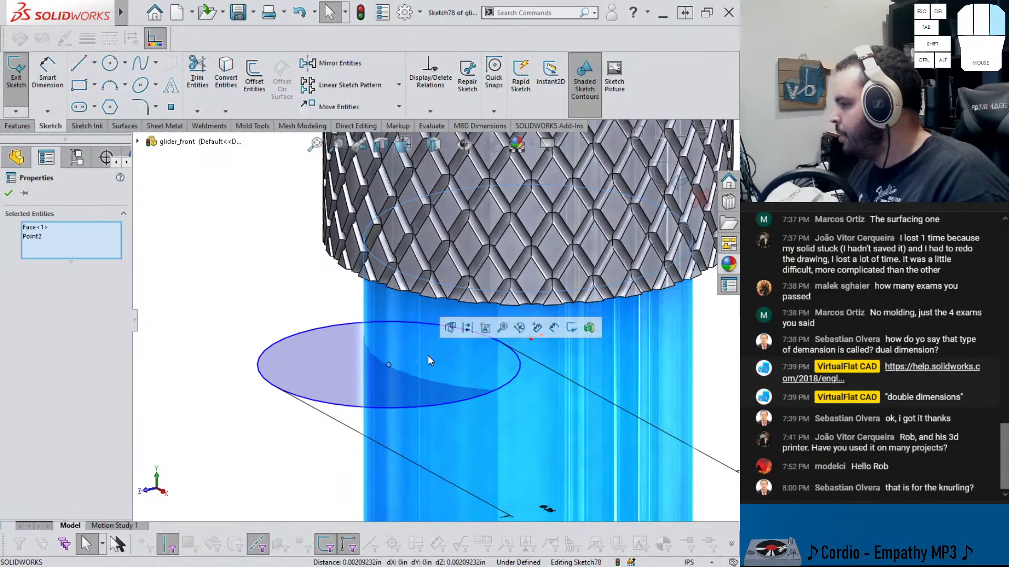
{"action": "left_click", "coordinate": [268, 296]}
{"action": "scroll", "coordinate": [342, 326], "scroll_direction": "up", "scroll_amount": 2}
{"action": "left_click", "coordinate": [512, 410]}
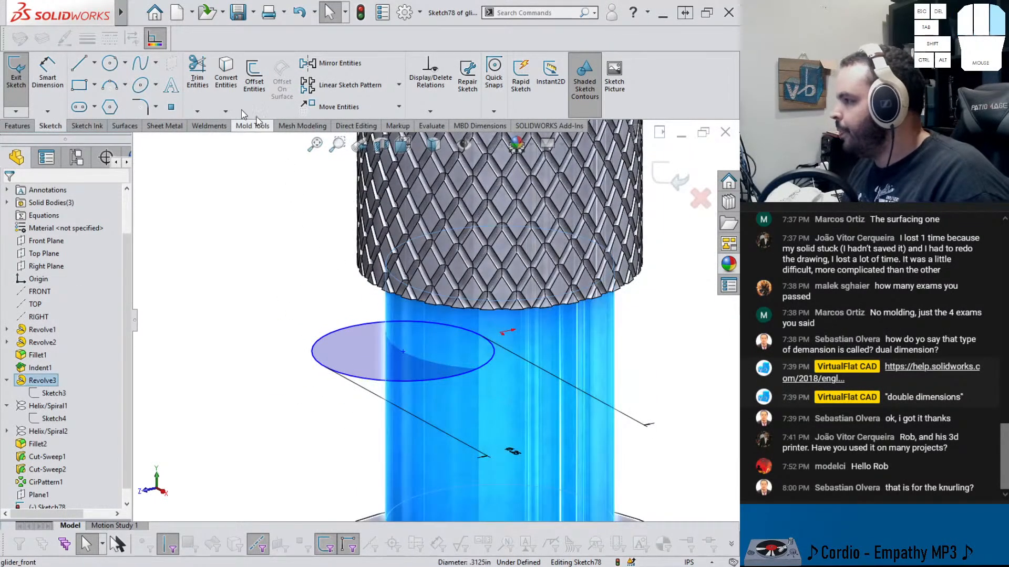
{"action": "left_click", "coordinate": [226, 111]}
{"action": "left_click", "coordinate": [250, 138]}
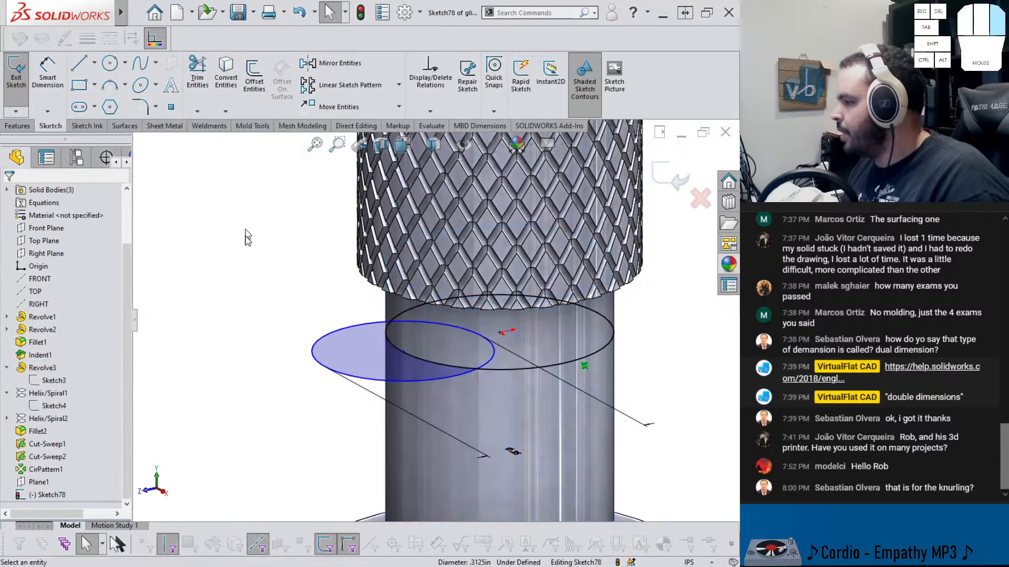
{"action": "left_click", "coordinate": [533, 368]}
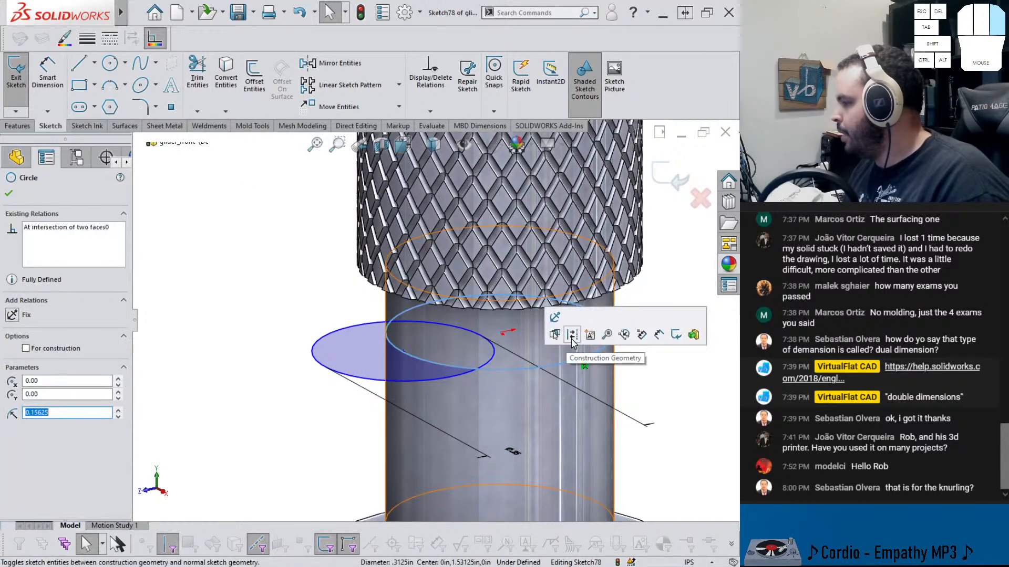
{"action": "left_click", "coordinate": [571, 336]}
Try adding a Horizontal relation between two sketch points, then undo it
{"action": "left_click", "coordinate": [400, 351]}
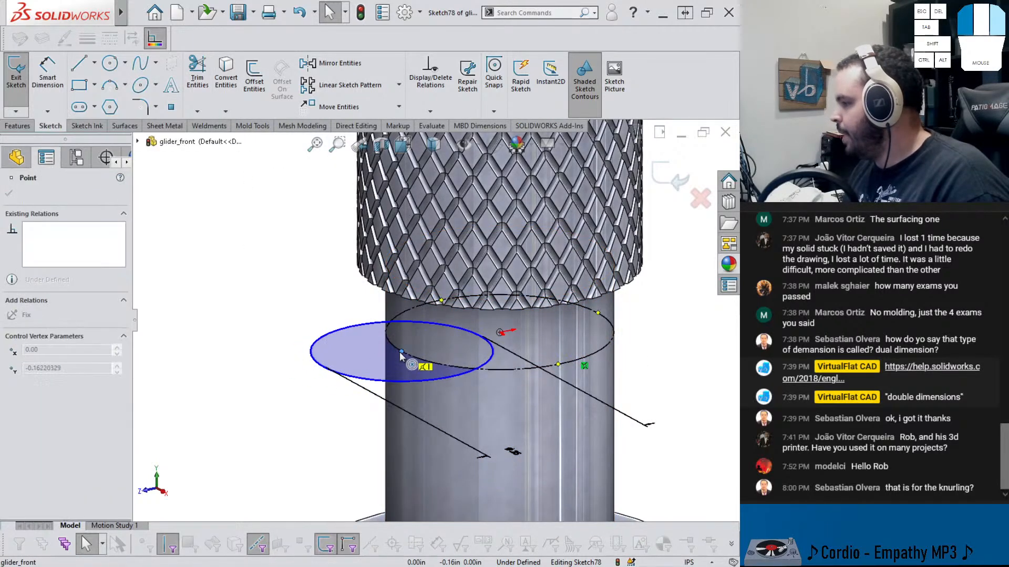
{"action": "left_click", "coordinate": [500, 332], "text": "ctrl"}
{"action": "left_click", "coordinate": [534, 285]}
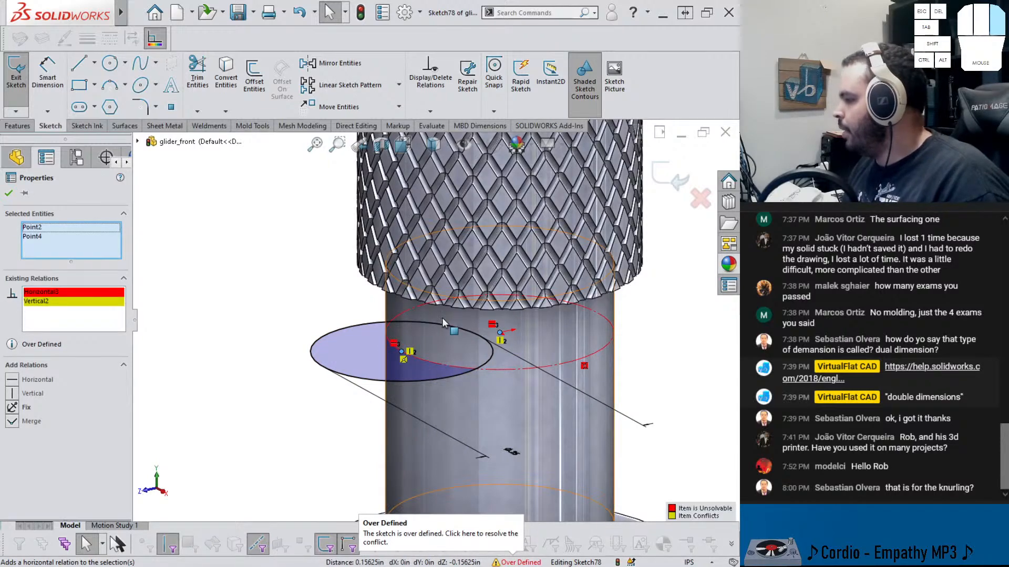
{"action": "key", "text": "ctrl+z"}
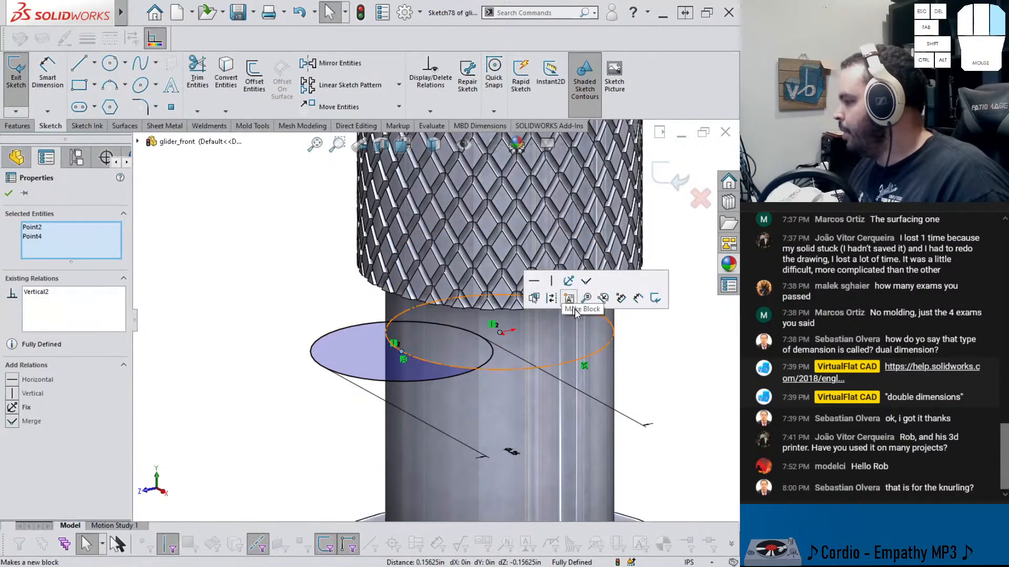
{"action": "mouse_move", "coordinate": [586, 358]}
{"action": "middle_mouse_down"}
{"action": "mouse_move", "coordinate": [553, 423]}
{"action": "mouse_move", "coordinate": [565, 406]}
{"action": "middle_mouse_up"}
{"action": "key", "text": "Escape"}
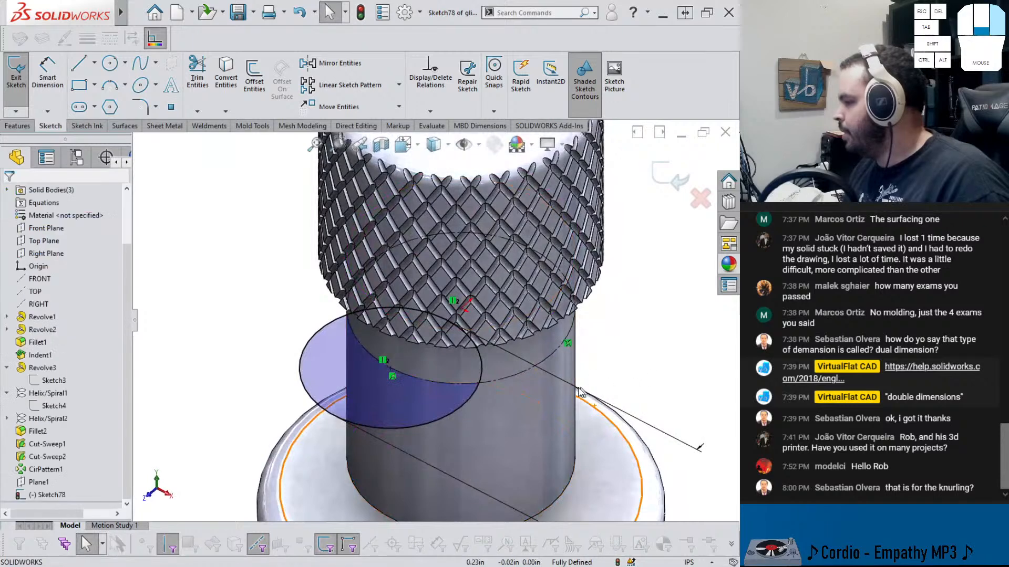
{"action": "scroll", "coordinate": [446, 353], "scroll_direction": "down", "scroll_amount": 3}
{"action": "middle_click_drag", "start_coordinate": [446, 353], "coordinate": [483, 356]}
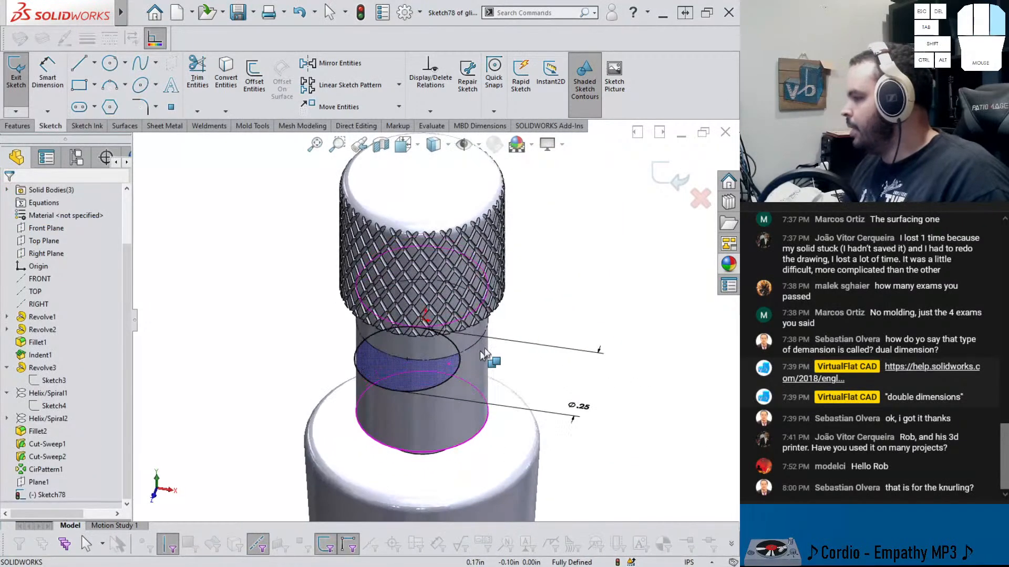
Exit the sketch and cut a circular-profile swept cut of 0.05 in diameter along the sketch circle
{"action": "left_click", "coordinate": [679, 179]}
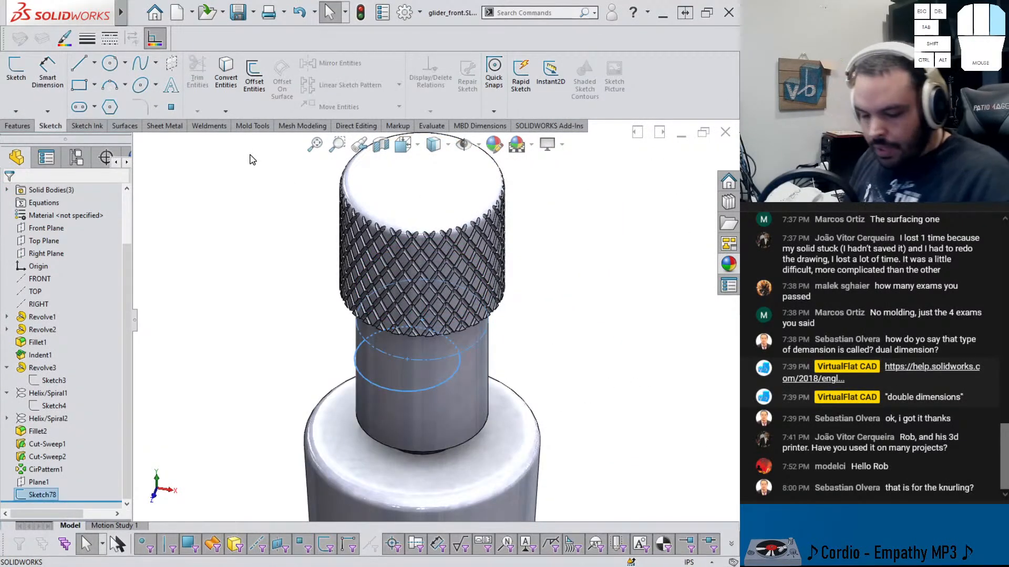
{"action": "left_click", "coordinate": [24, 128]}
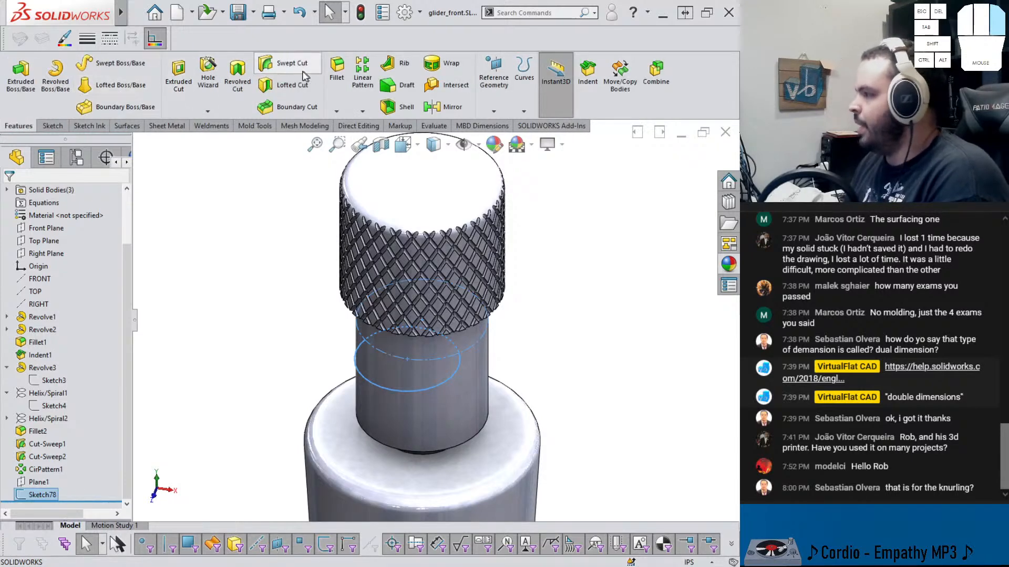
{"action": "left_click", "coordinate": [284, 64]}
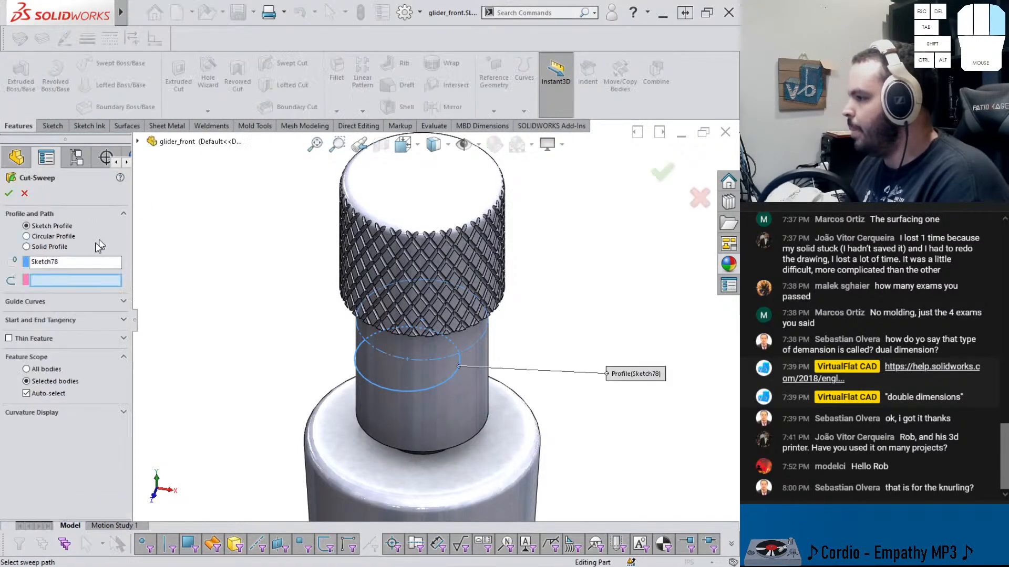
{"action": "left_click", "coordinate": [33, 236]}
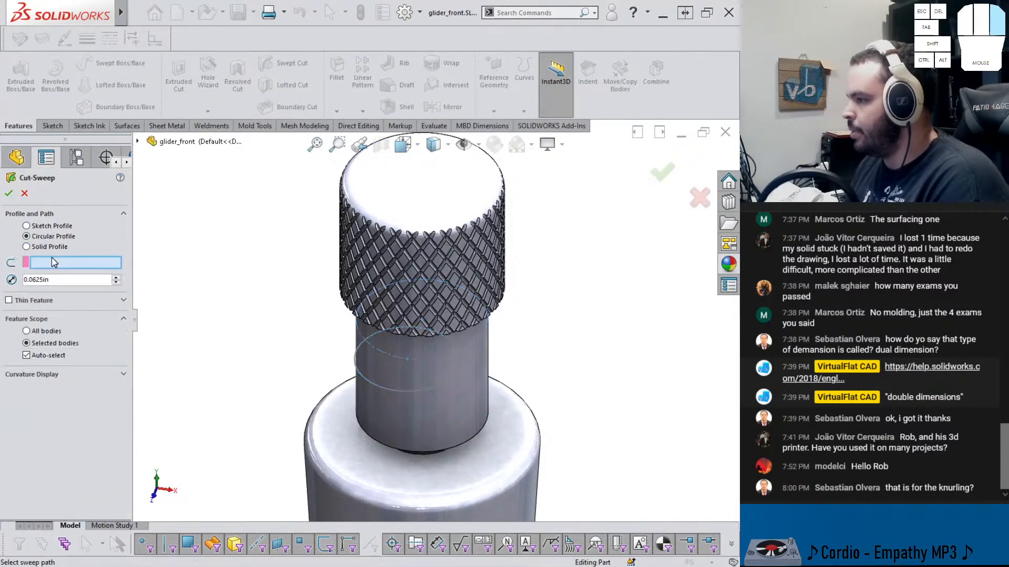
{"action": "left_click", "coordinate": [379, 384]}
{"action": "type", "text": "0.05"}
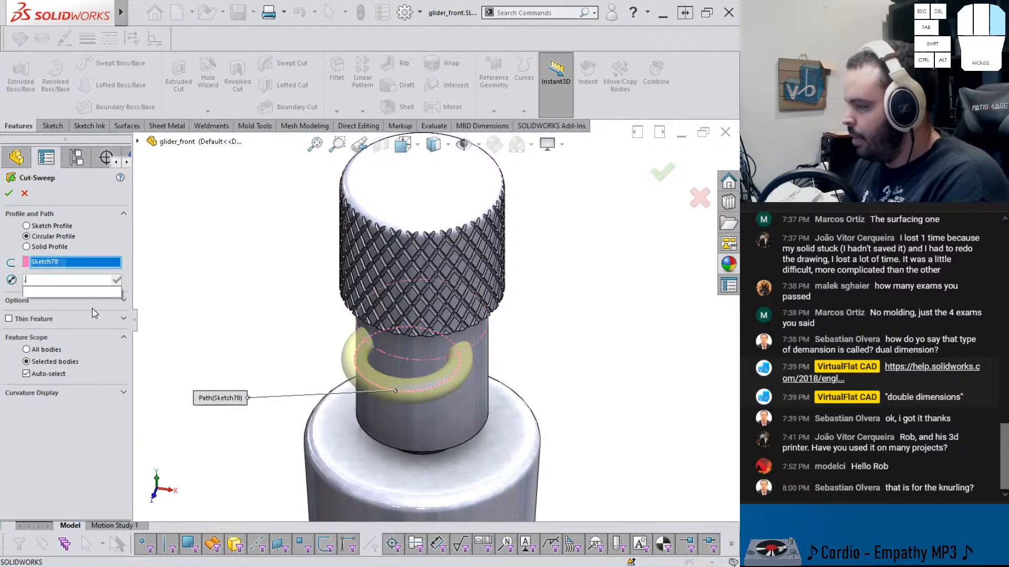
{"action": "key", "text": "Return"}
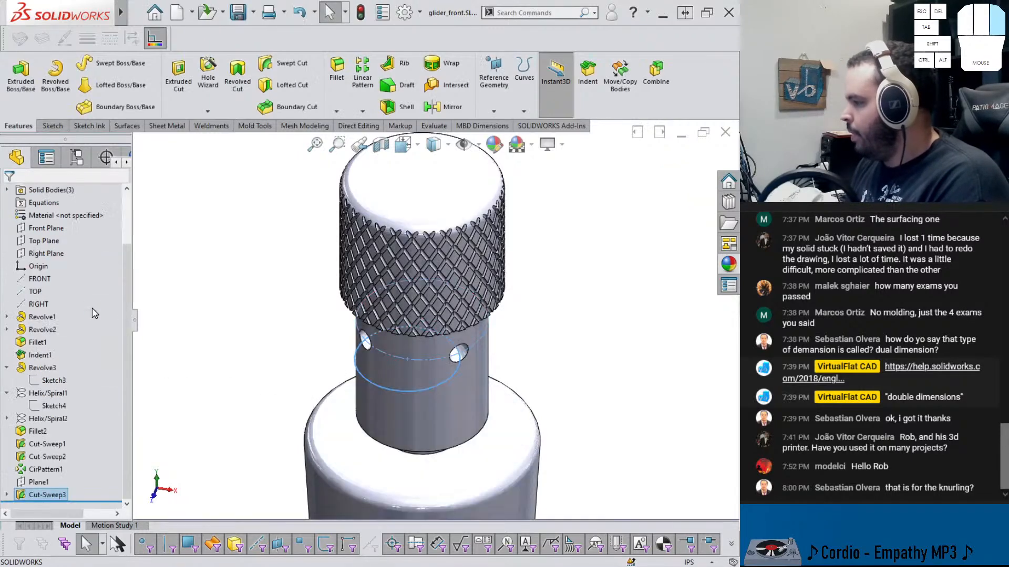
Examine the new cross holes in a zonal section view through the Front Plane
{"action": "middle_click_drag", "start_coordinate": [241, 327], "coordinate": [282, 284]}
{"action": "scroll", "coordinate": [410, 284], "scroll_direction": "down", "scroll_amount": 8}
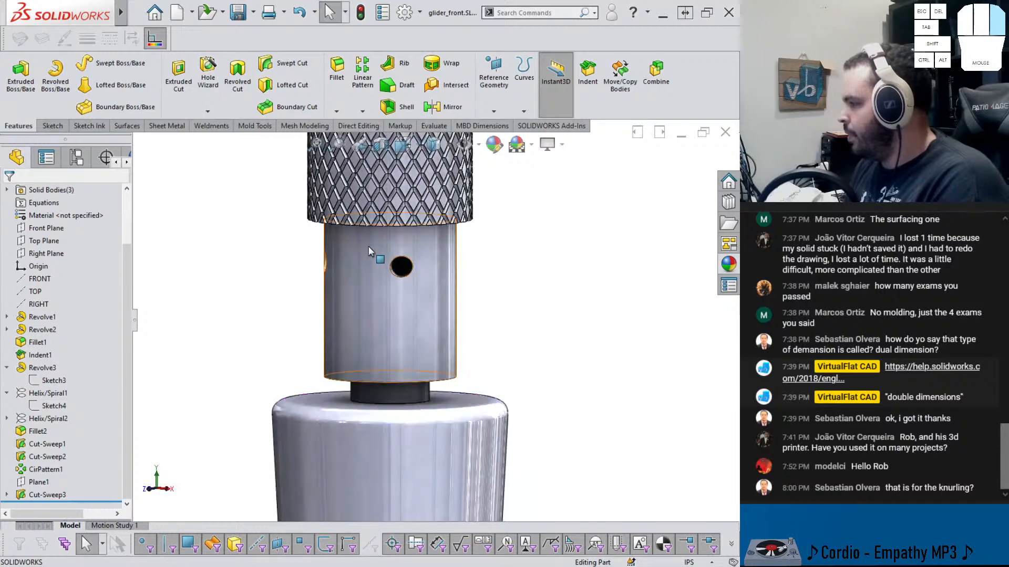
{"action": "scroll", "coordinate": [416, 334], "scroll_direction": "up", "scroll_amount": 10}
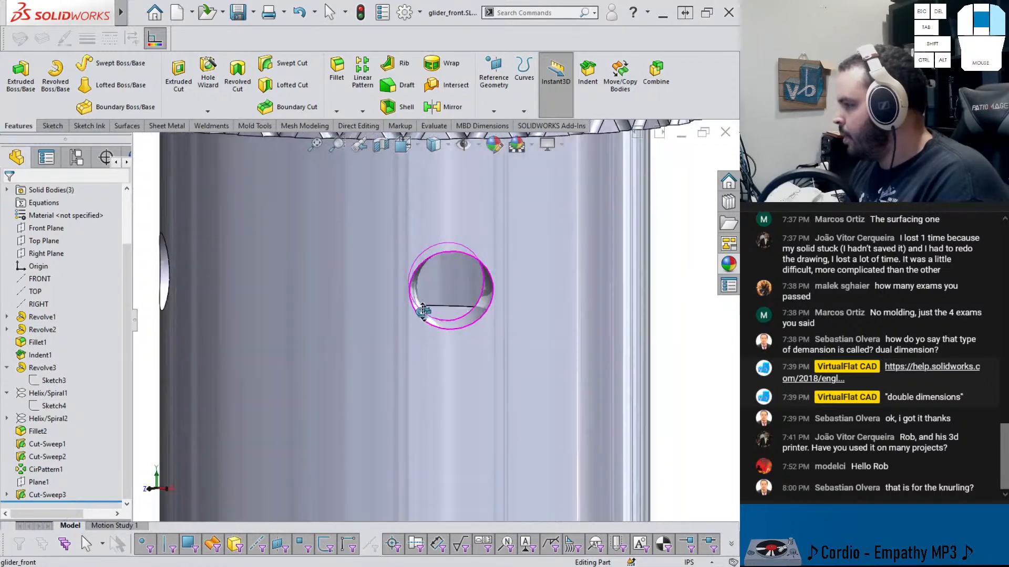
{"action": "left_click", "coordinate": [382, 145]}
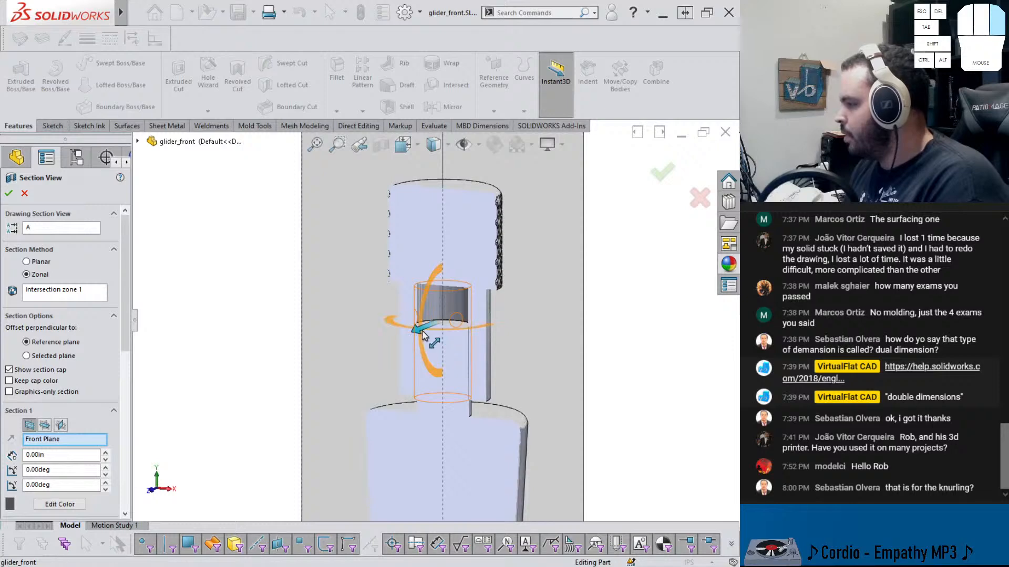
{"action": "left_click_drag", "start_coordinate": [421, 331], "coordinate": [409, 338]}
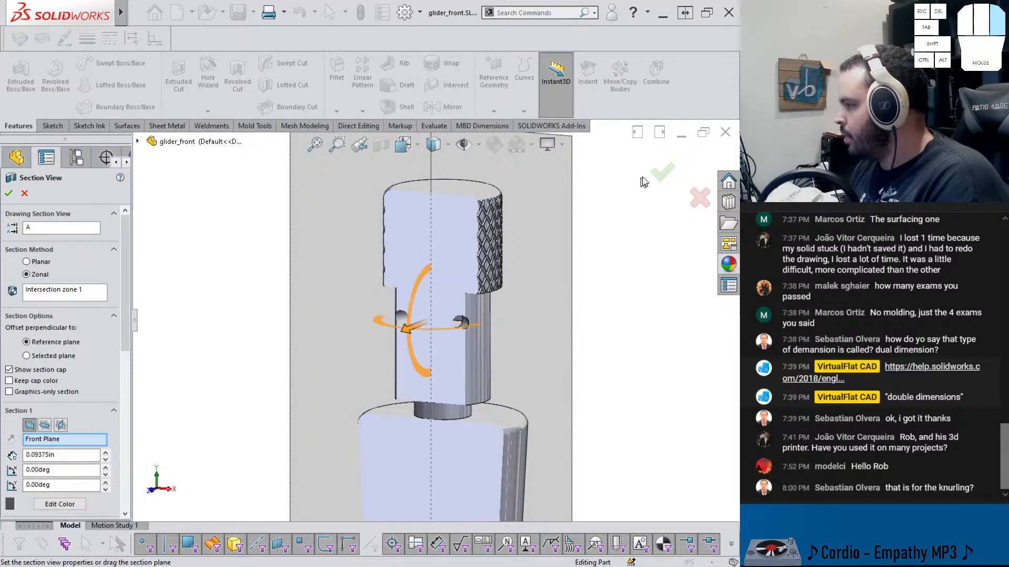
{"action": "left_click", "coordinate": [659, 173]}
{"action": "left_click", "coordinate": [439, 290]}
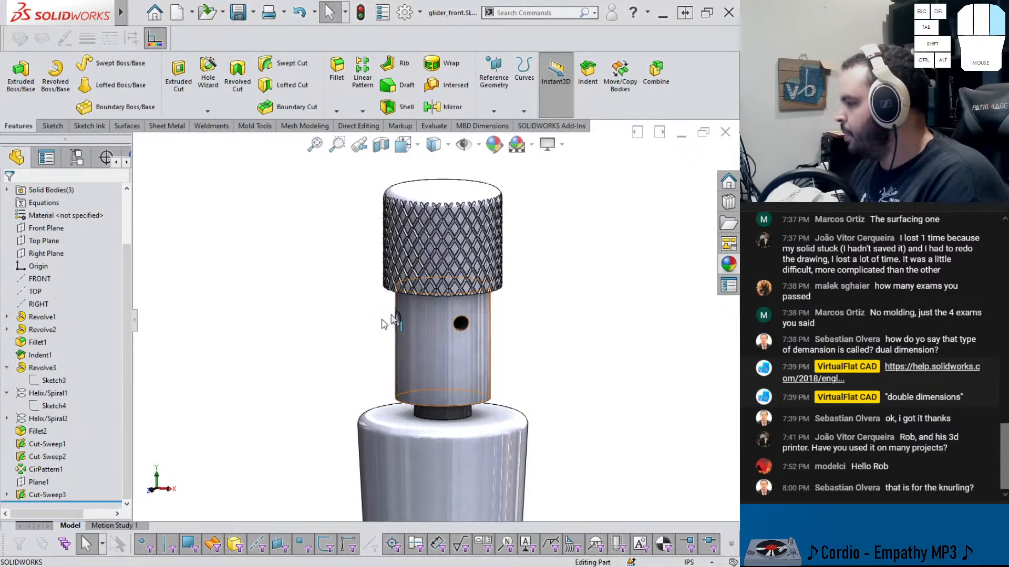
{"action": "left_click", "coordinate": [381, 144]}
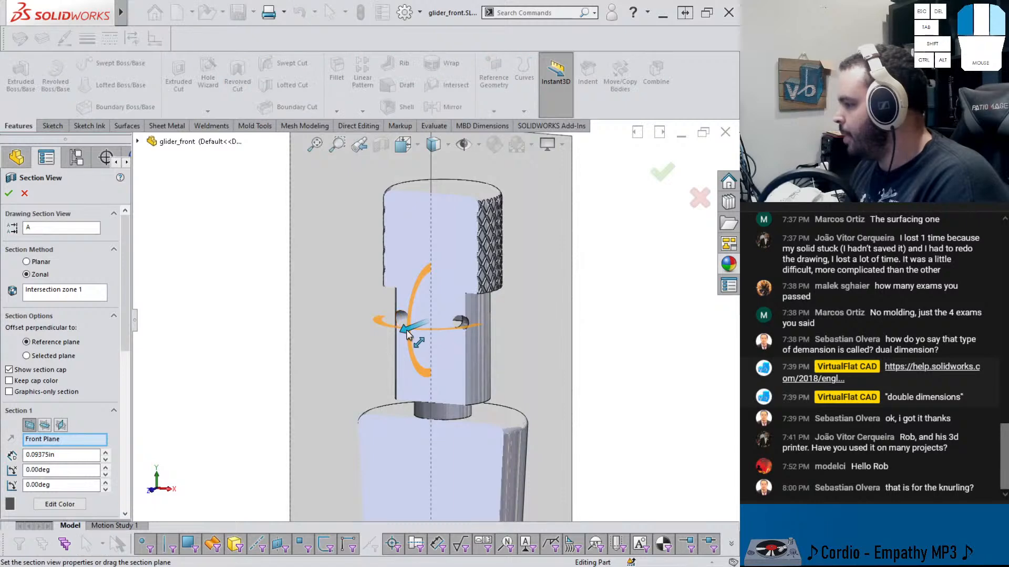
{"action": "left_click", "coordinate": [662, 173]}
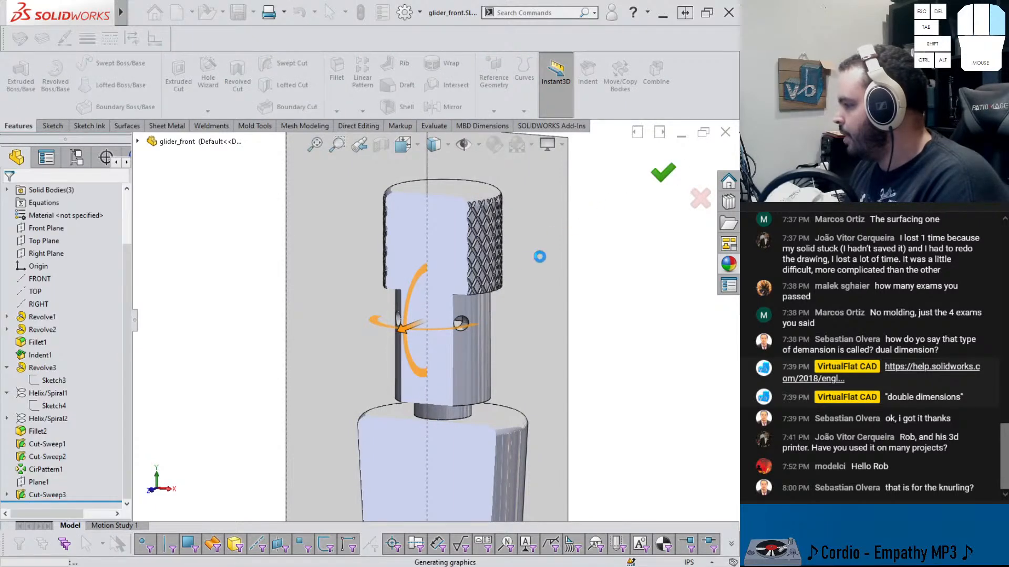
Inspect the holes again with a section view cut along the Right Plane, then turn the section off
{"action": "scroll", "coordinate": [463, 315], "scroll_direction": "down", "scroll_amount": 5}
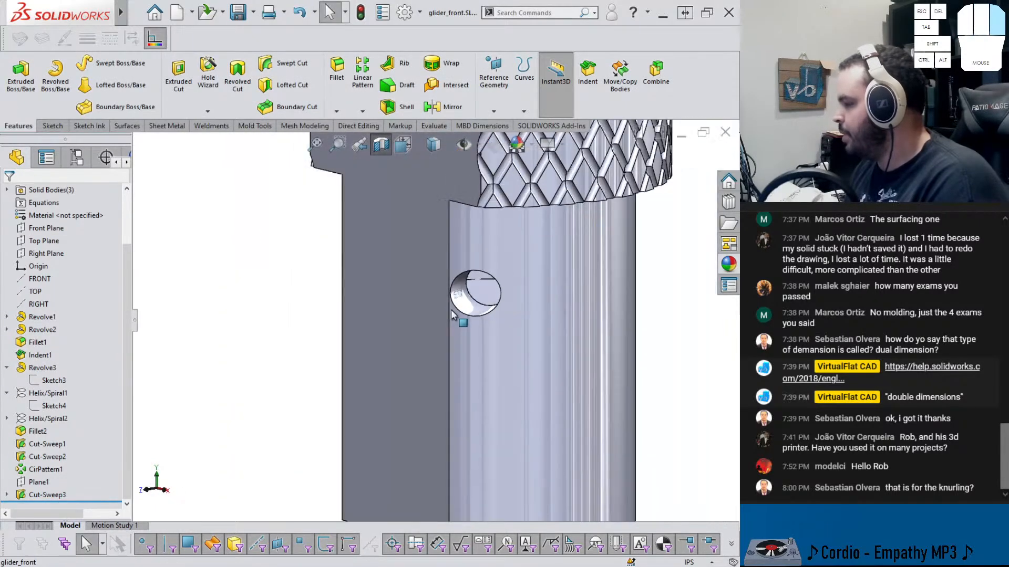
{"action": "scroll", "coordinate": [451, 314], "scroll_direction": "up", "scroll_amount": 5}
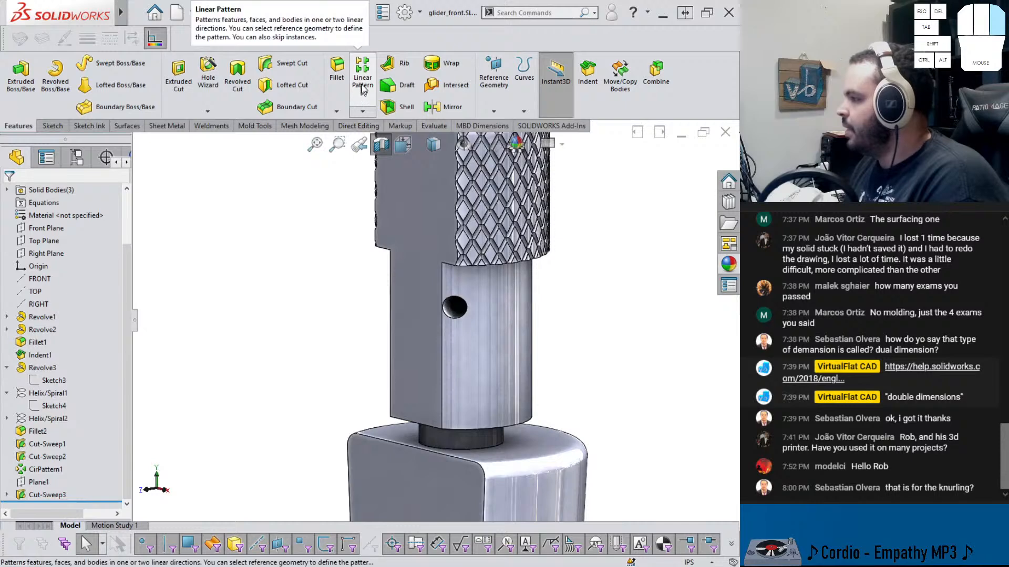
{"action": "left_click", "coordinate": [382, 145]}
{"action": "left_click", "coordinate": [384, 148]}
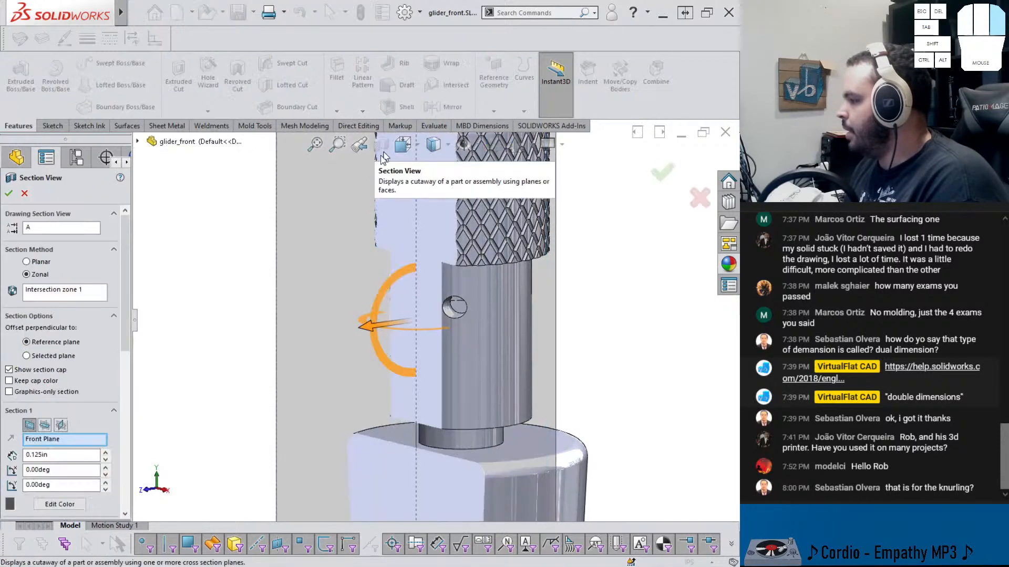
{"action": "left_click", "coordinate": [61, 425]}
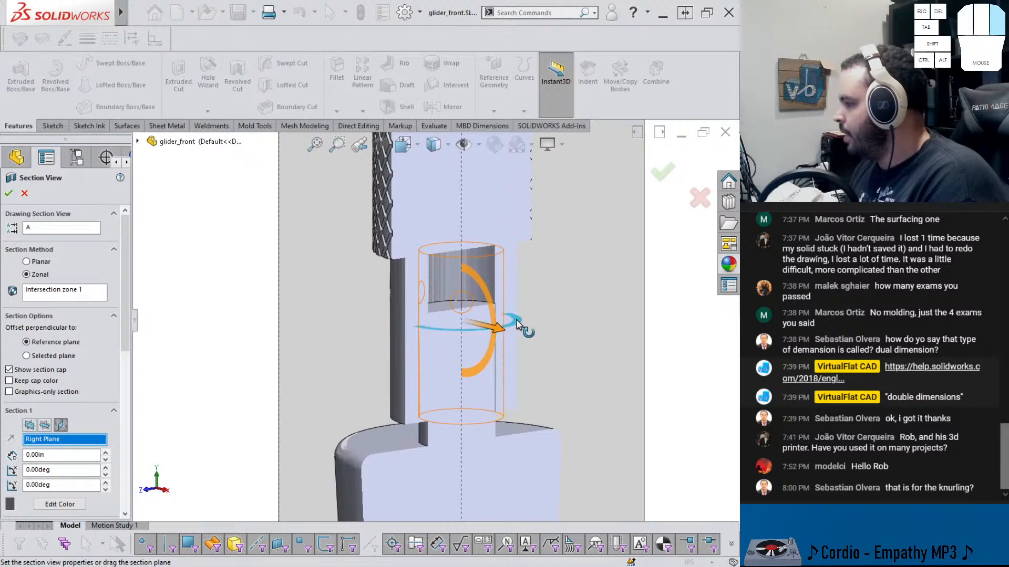
{"action": "left_click_drag", "start_coordinate": [518, 329], "coordinate": [446, 333]}
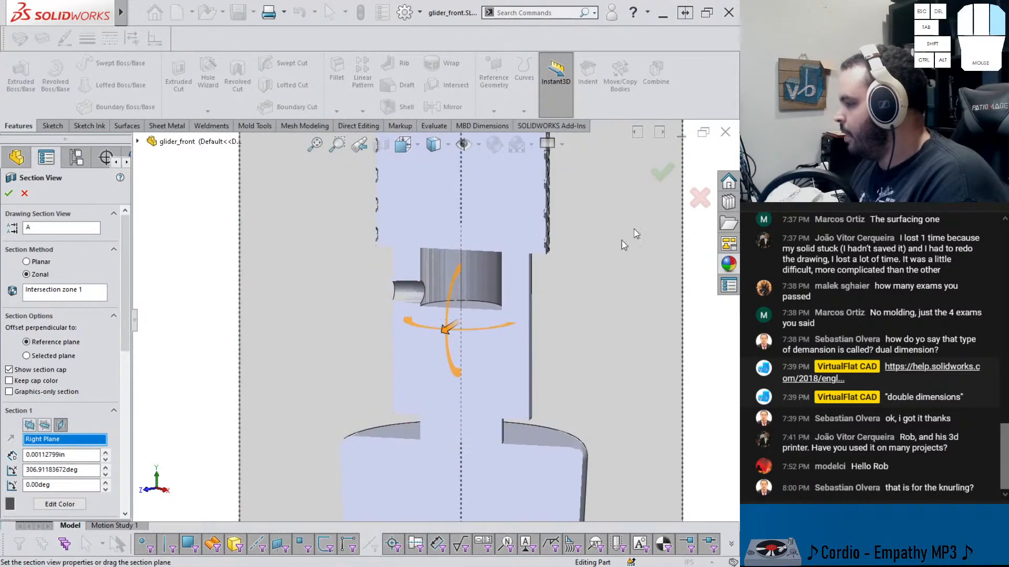
{"action": "left_click", "coordinate": [662, 172]}
{"action": "scroll", "coordinate": [443, 315], "scroll_direction": "down", "scroll_amount": 5}
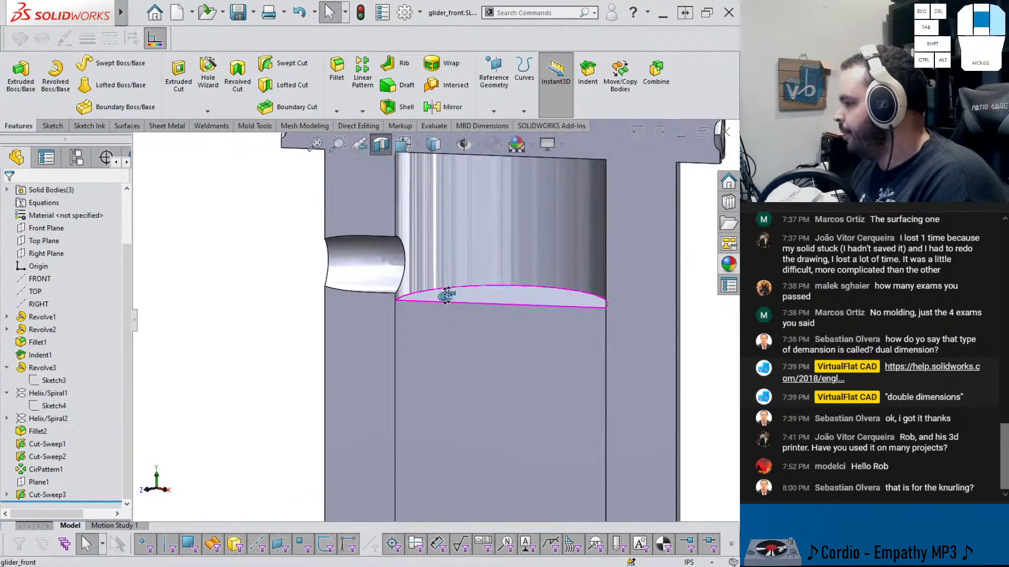
{"action": "middle_click_drag", "start_coordinate": [446, 292], "coordinate": [494, 290]}
{"action": "scroll", "coordinate": [476, 279], "scroll_direction": "up", "scroll_amount": 6}
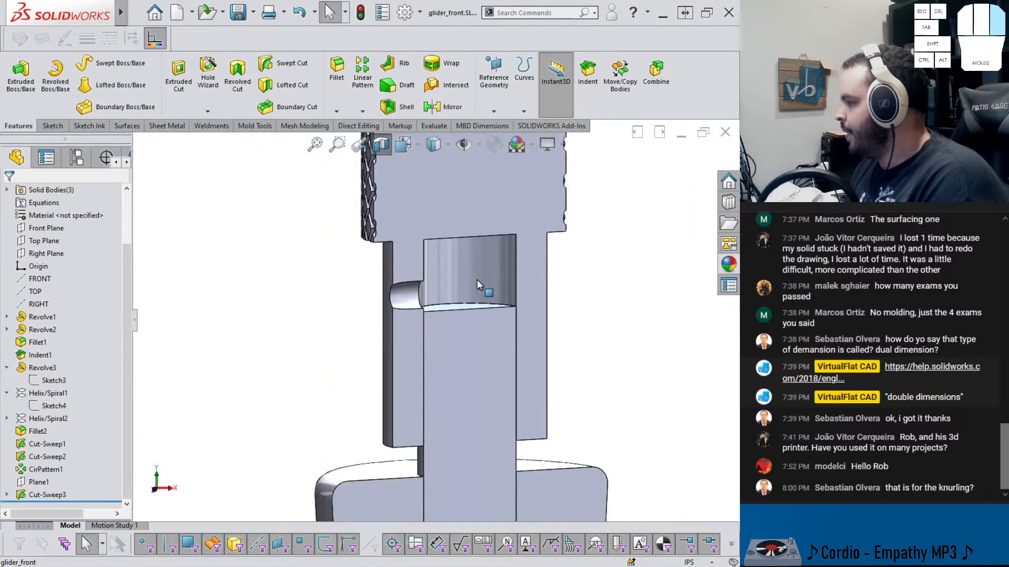
{"action": "left_click", "coordinate": [381, 145]}
Mirror the knurled end-cap body about the Top Plane to the opposite end of the shaft
{"action": "scroll", "coordinate": [477, 326], "scroll_direction": "up", "scroll_amount": 5}
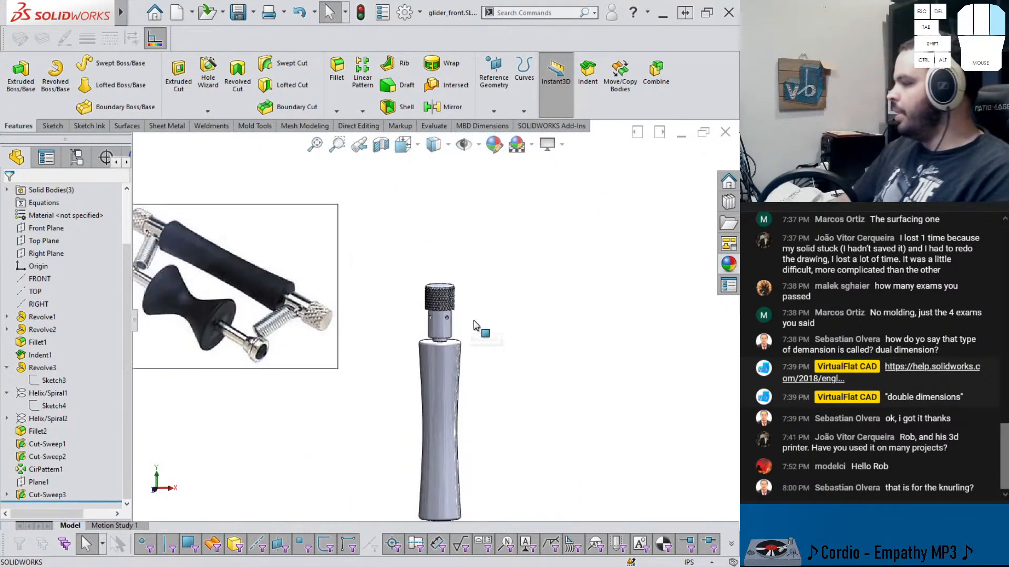
{"action": "scroll", "coordinate": [488, 340], "scroll_direction": "down", "scroll_amount": 3}
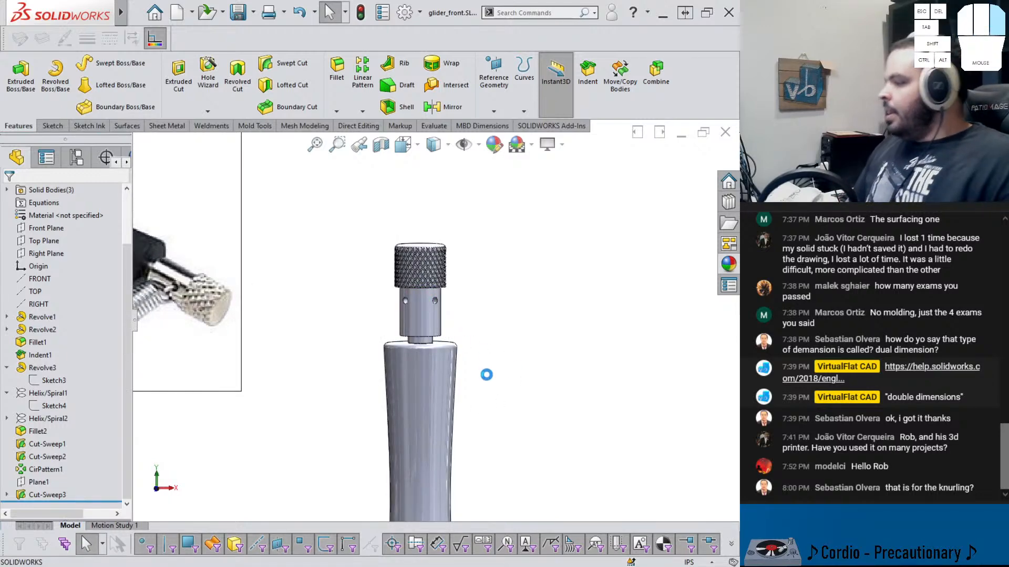
{"action": "scroll", "coordinate": [487, 376], "scroll_direction": "up", "scroll_amount": 2}
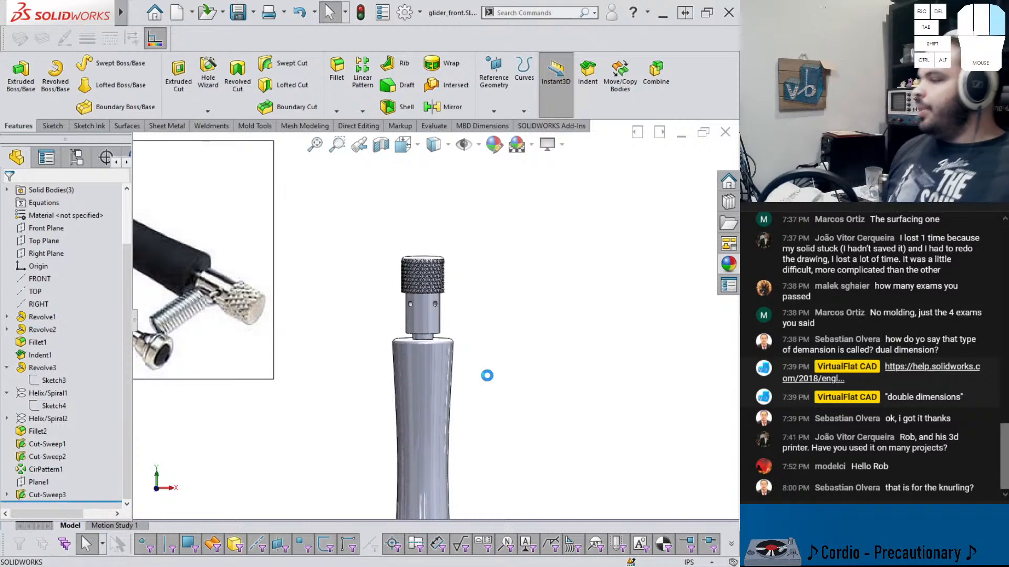
{"action": "scroll", "coordinate": [478, 399], "scroll_direction": "up", "scroll_amount": 3}
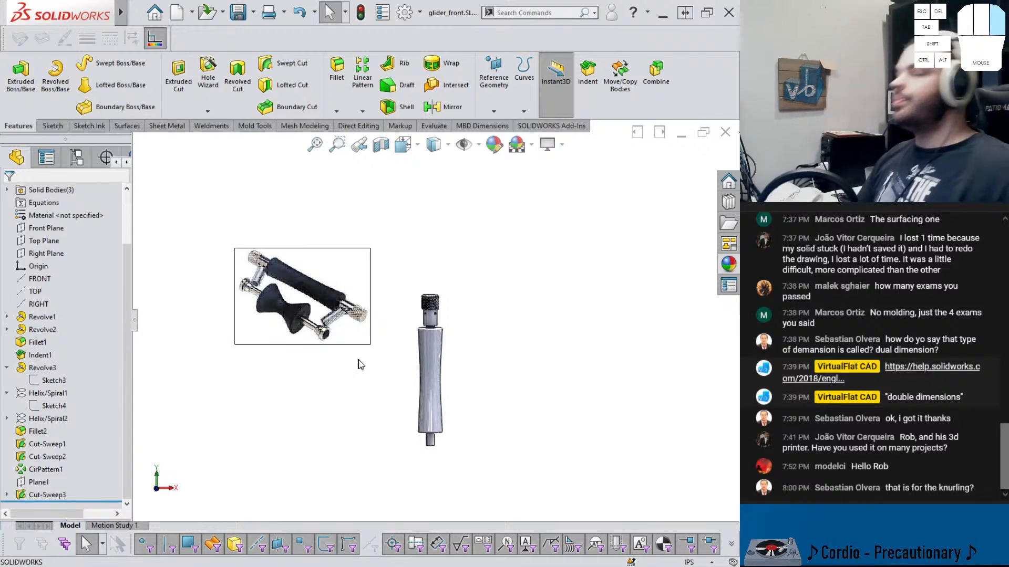
{"action": "left_click", "coordinate": [44, 241]}
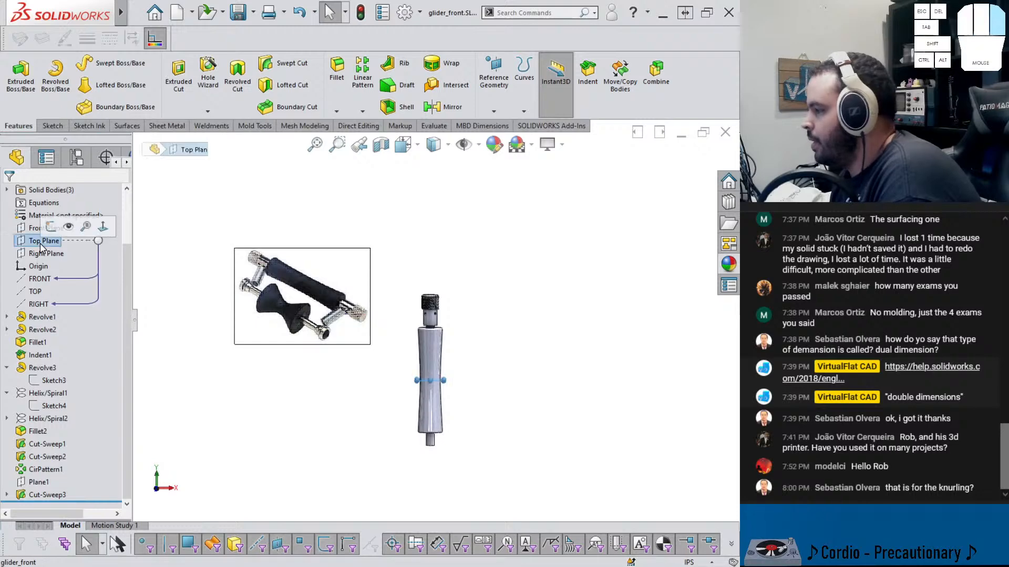
{"action": "left_click", "coordinate": [445, 106]}
{"action": "scroll", "coordinate": [439, 325], "scroll_direction": "down", "scroll_amount": 3}
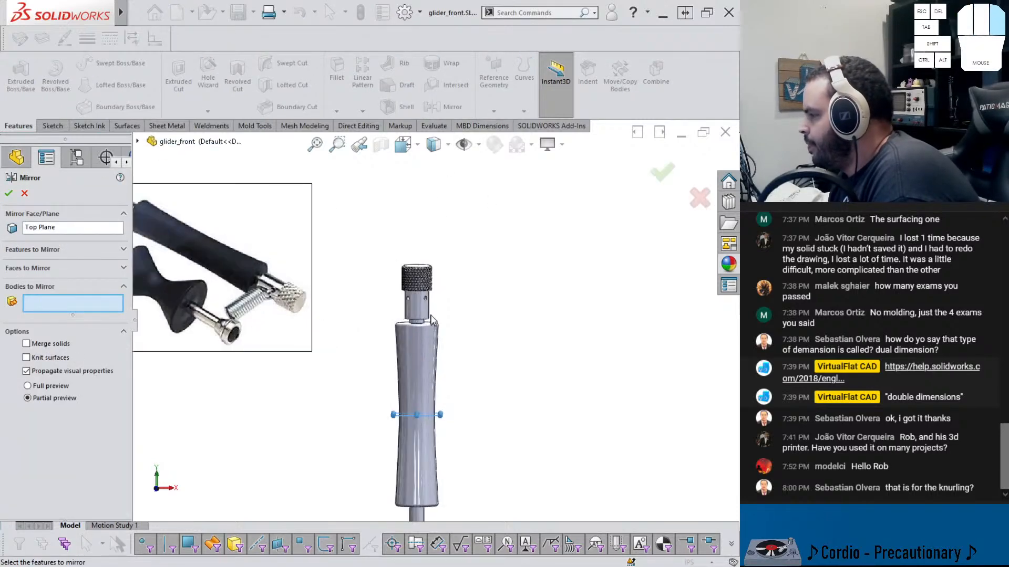
{"action": "left_click", "coordinate": [421, 284]}
{"action": "middle_click_drag", "start_coordinate": [421, 285], "coordinate": [427, 223], "text": "ctrl"}
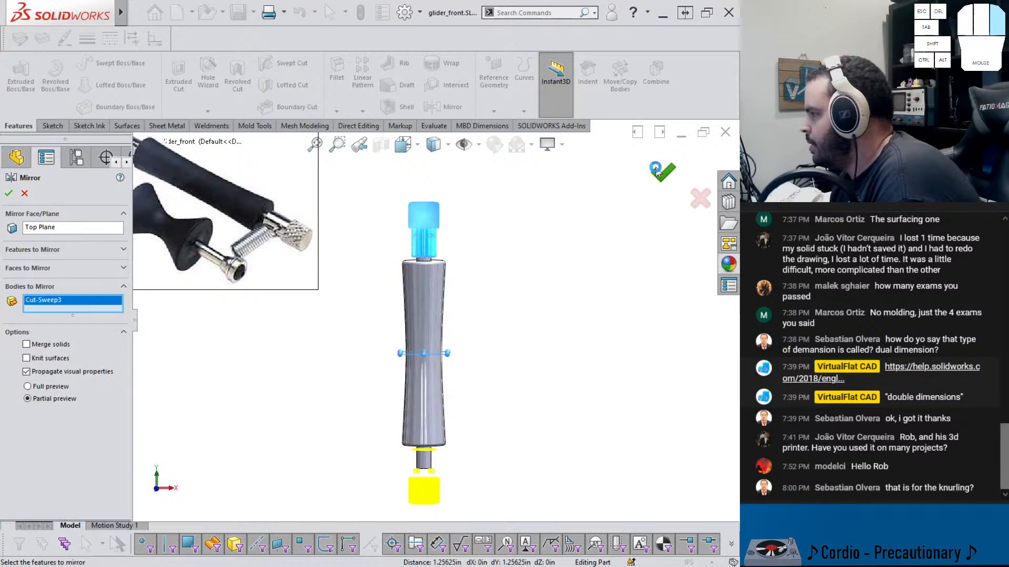
{"action": "left_click", "coordinate": [658, 171]}
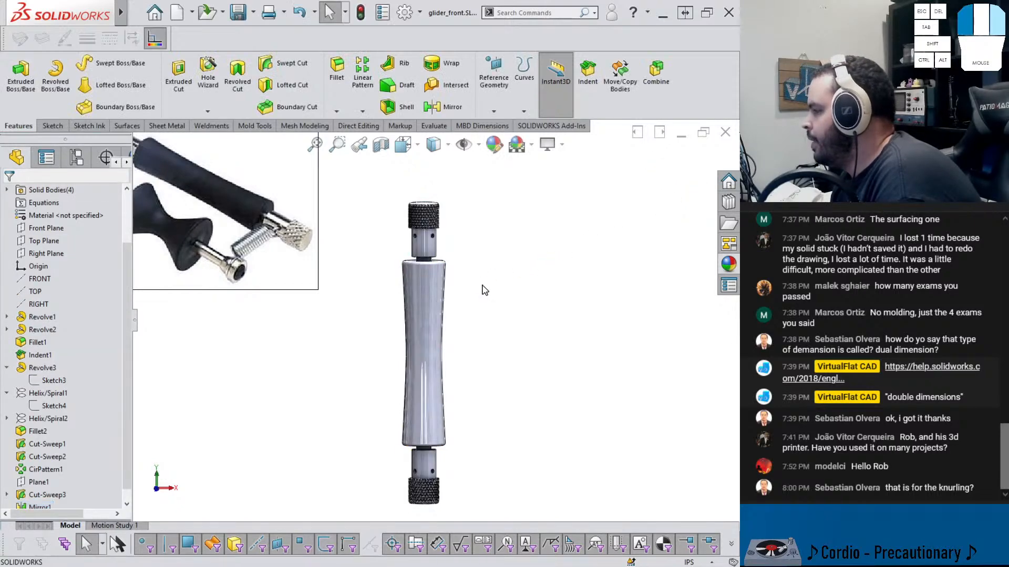
Assign Plain Carbon Steel as the part's material
{"action": "middle_click_drag", "start_coordinate": [473, 318], "coordinate": [473, 312]}
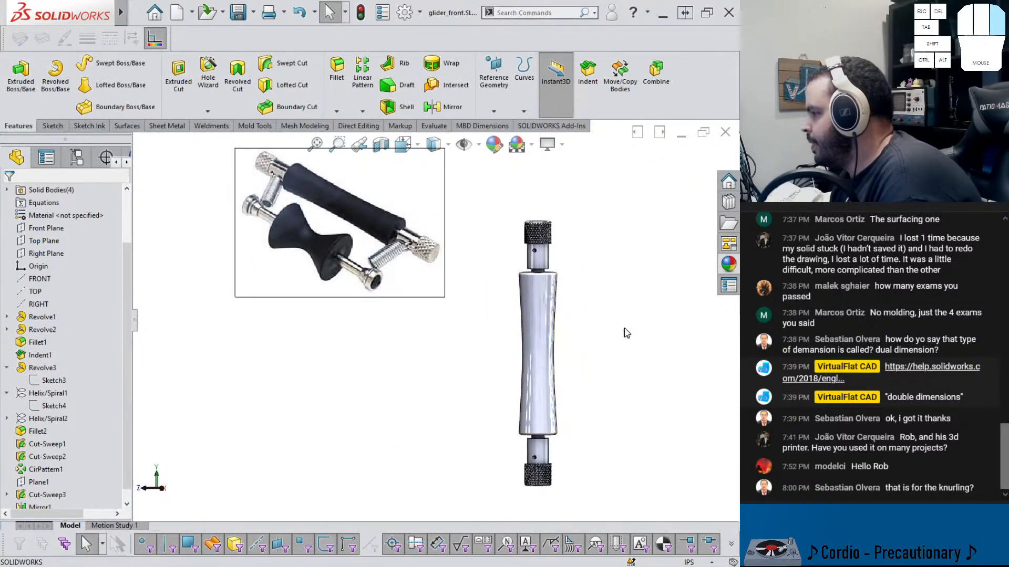
{"action": "scroll", "coordinate": [56, 266], "scroll_direction": "up", "scroll_amount": 1}
{"action": "right_click", "coordinate": [66, 253]}
{"action": "left_click", "coordinate": [378, 322]}
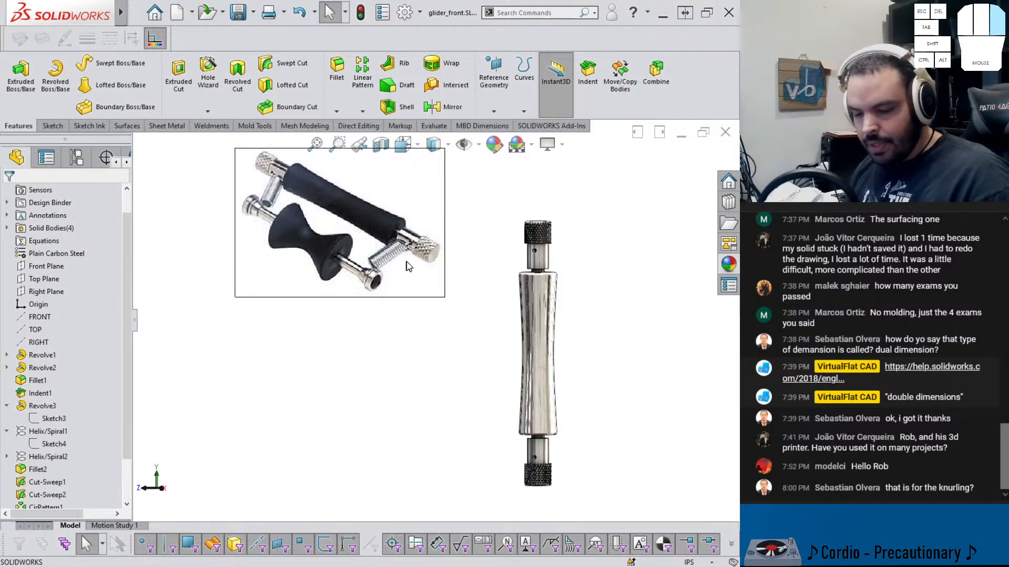
Apply the matte rubber appearance to the central shaft body and fit the whole part in view
{"action": "scroll", "coordinate": [570, 273], "scroll_direction": "down", "scroll_amount": 2}
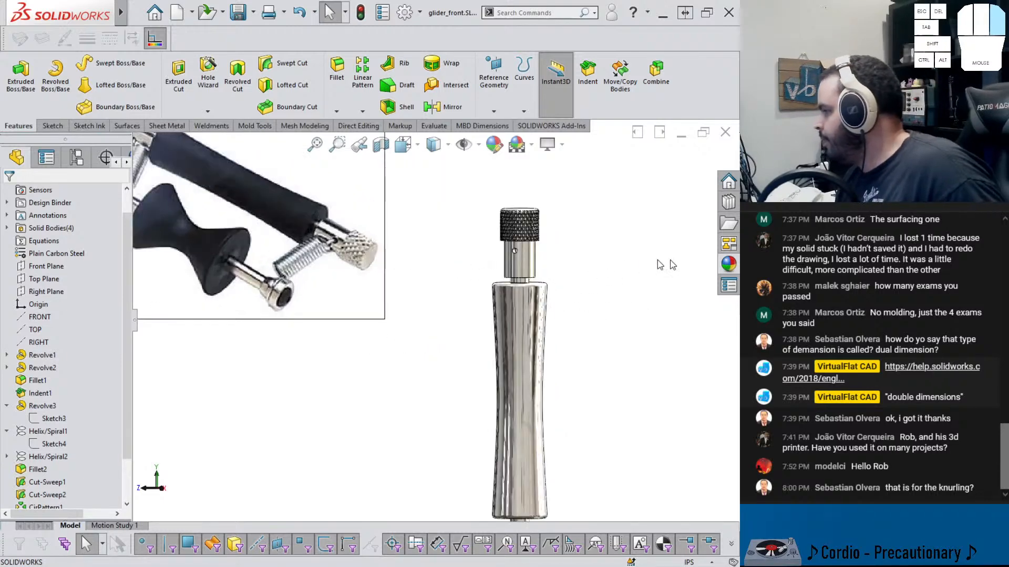
{"action": "left_click", "coordinate": [728, 264]}
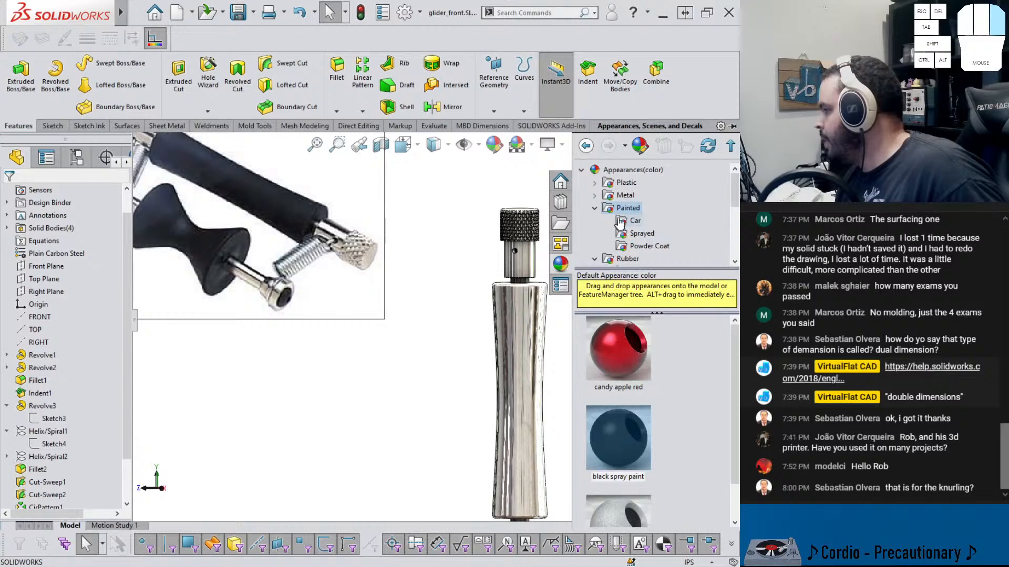
{"action": "scroll", "coordinate": [613, 209], "scroll_direction": "down", "scroll_amount": 2}
{"action": "left_click", "coordinate": [637, 196]}
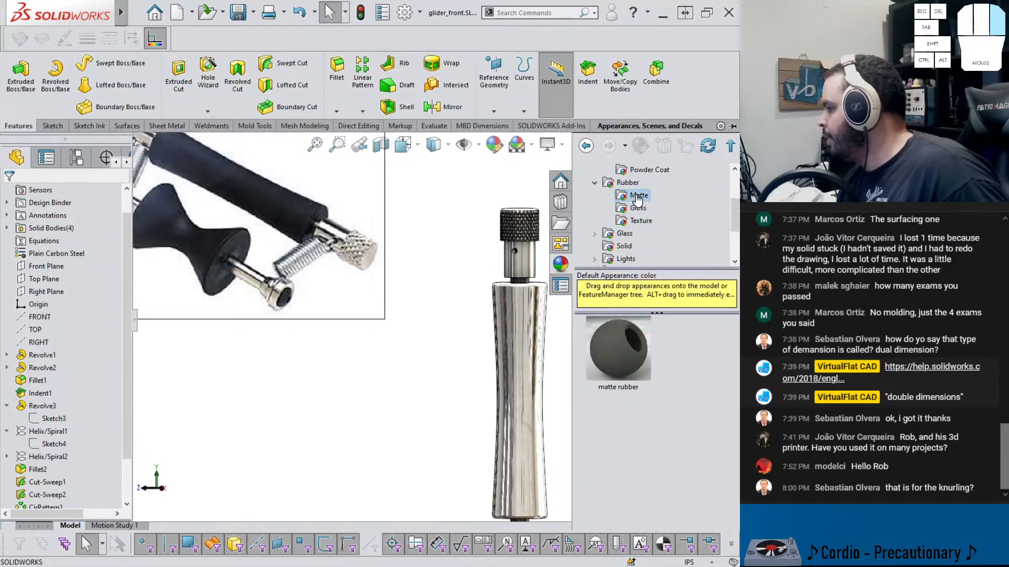
{"action": "left_click_drag", "start_coordinate": [624, 346], "coordinate": [531, 384]}
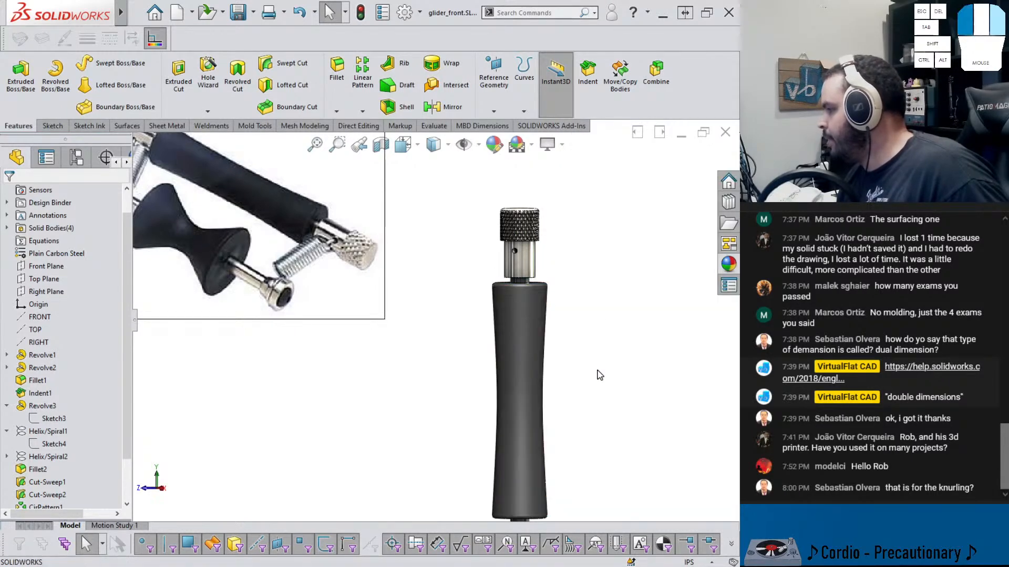
{"action": "key", "text": "f"}
{"action": "middle_click_drag", "start_coordinate": [530, 366], "coordinate": [549, 361]}
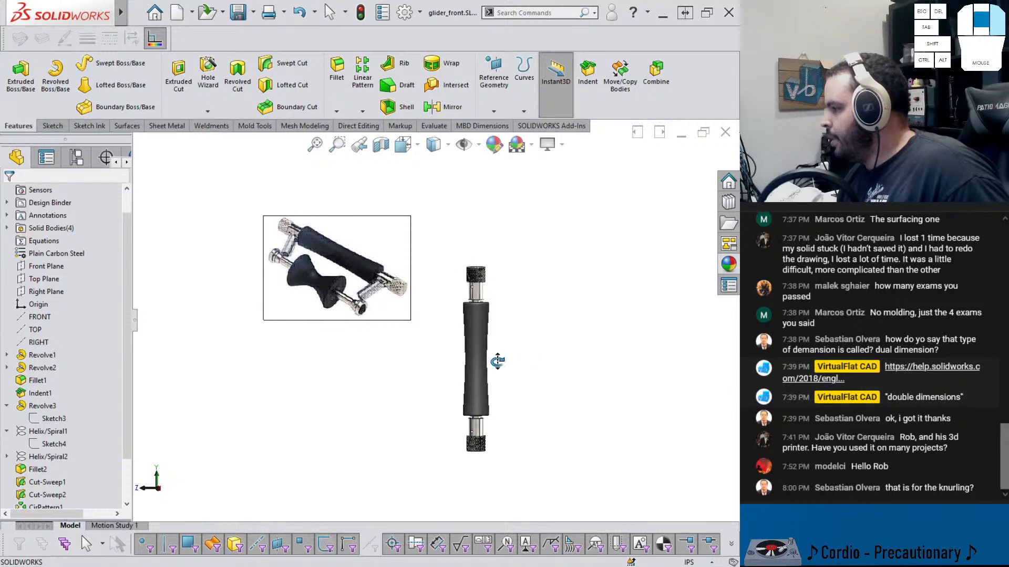
Open the C1.SLDPRT guitar model from the 064 - GIBSON CLASSICAL folder
{"action": "scroll", "coordinate": [497, 347], "scroll_direction": "down", "scroll_amount": 6}
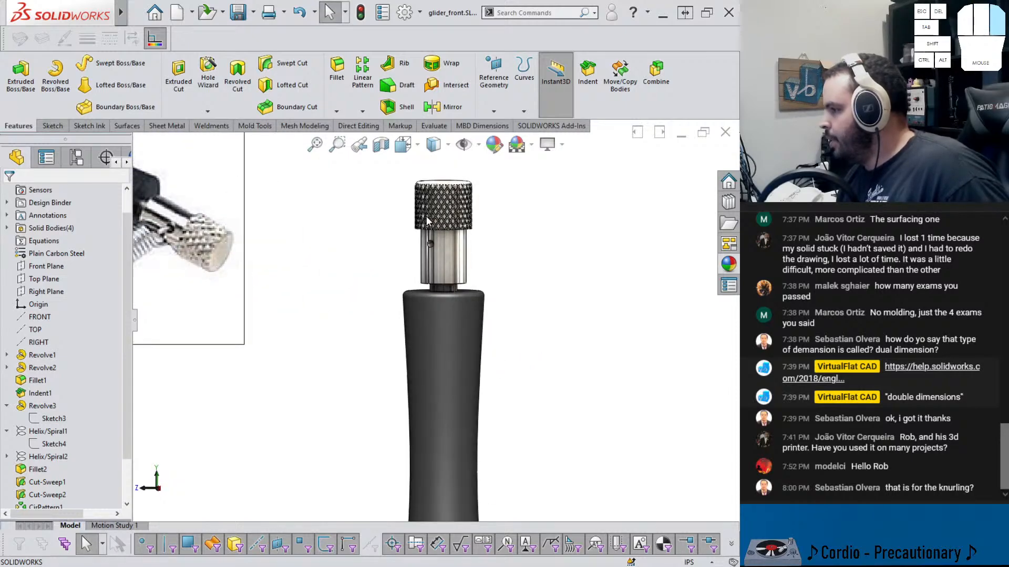
{"action": "scroll", "coordinate": [426, 216], "scroll_direction": "up", "scroll_amount": 5}
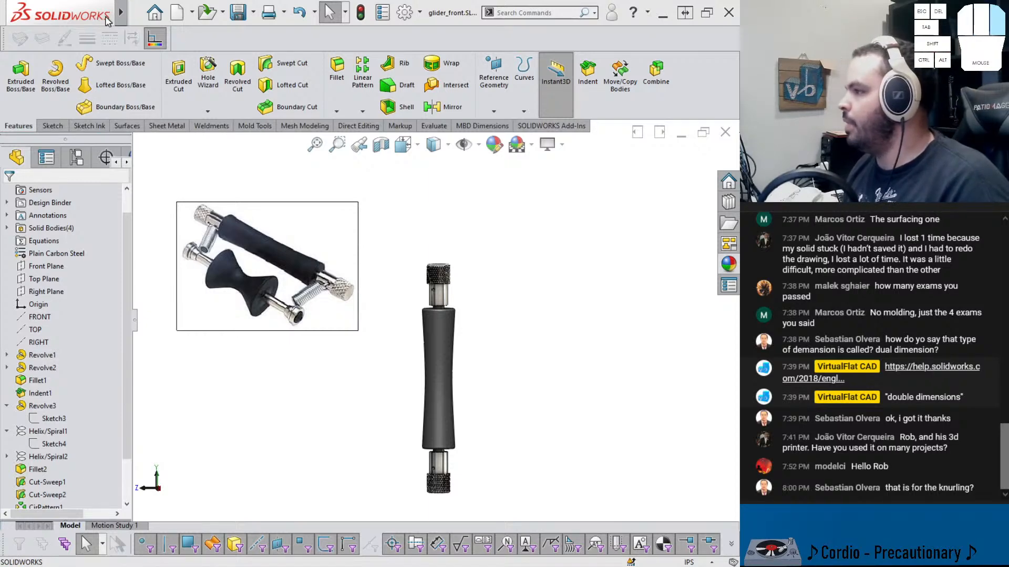
{"action": "left_click", "coordinate": [136, 13]}
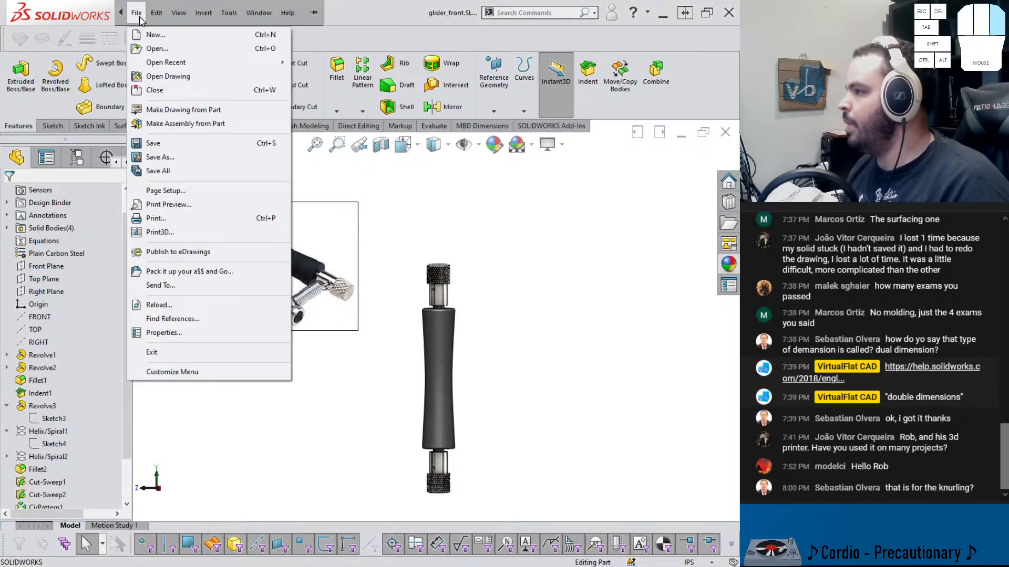
{"action": "left_click", "coordinate": [155, 49]}
{"action": "left_click", "coordinate": [198, 28]}
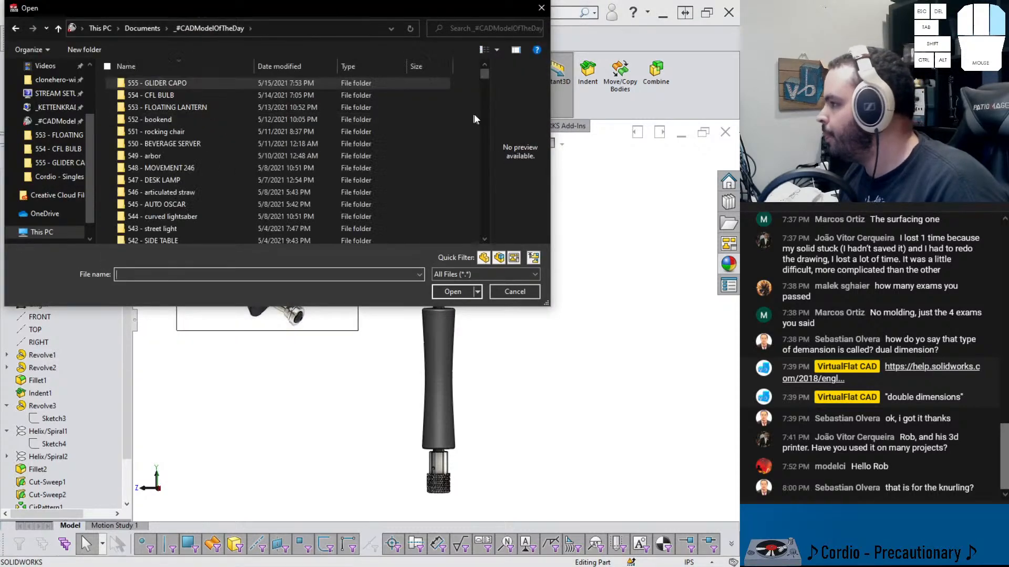
{"action": "left_click_drag", "start_coordinate": [484, 74], "coordinate": [489, 229]}
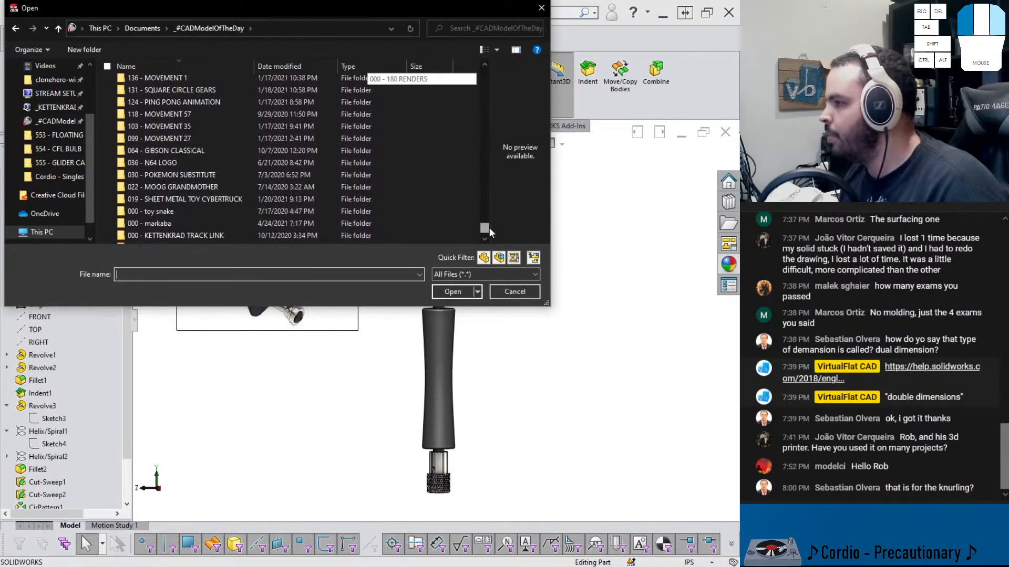
{"action": "double_click", "coordinate": [184, 131]}
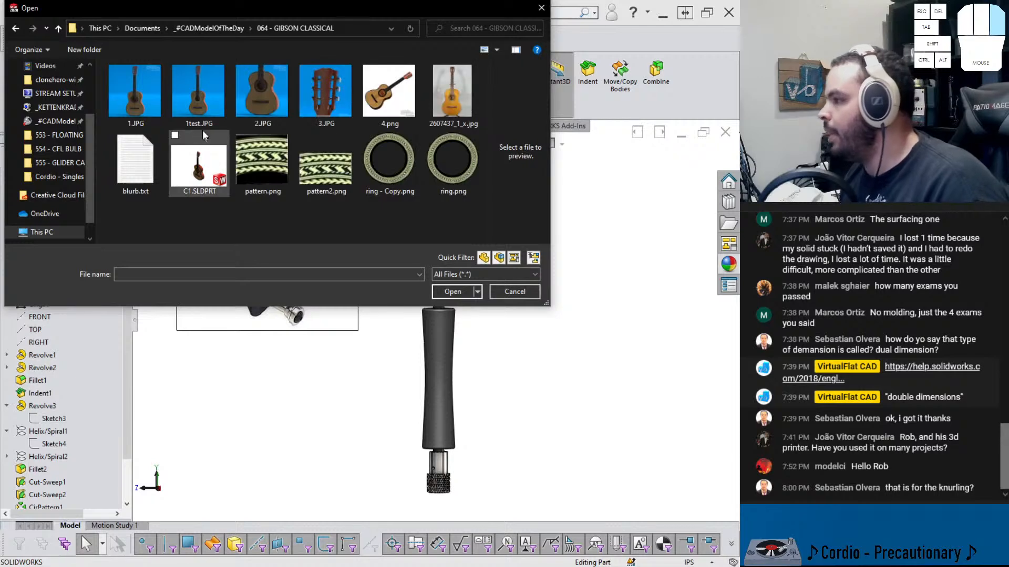
{"action": "double_click", "coordinate": [214, 172]}
{"action": "double_click", "coordinate": [298, 176]}
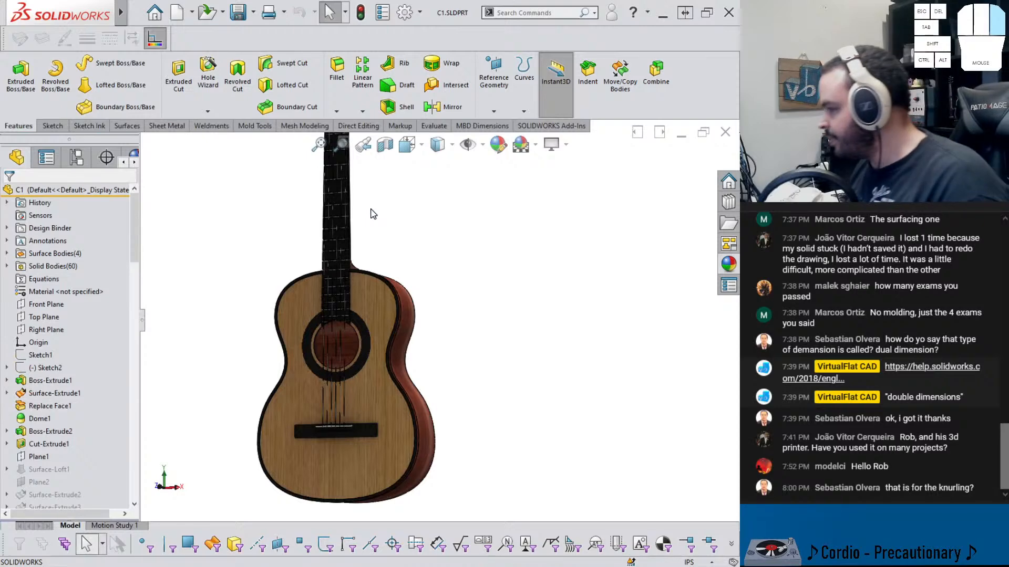
Examine the guitar model's headstock, neck and bridge, and its list of surface bodies
{"action": "scroll", "coordinate": [363, 204], "scroll_direction": "down", "scroll_amount": 2}
{"action": "scroll", "coordinate": [362, 205], "scroll_direction": "up", "scroll_amount": 2}
{"action": "middle_click_drag", "start_coordinate": [363, 204], "coordinate": [433, 450]}
{"action": "scroll", "coordinate": [425, 336], "scroll_direction": "down", "scroll_amount": 2}
{"action": "scroll", "coordinate": [417, 195], "scroll_direction": "up", "scroll_amount": 1}
{"action": "scroll", "coordinate": [419, 213], "scroll_direction": "down", "scroll_amount": 2}
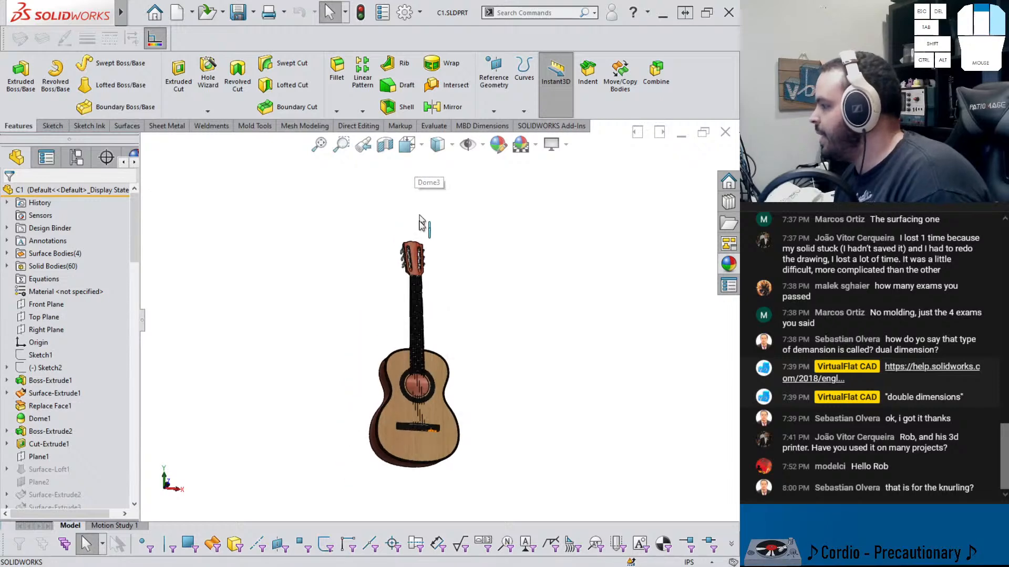
{"action": "scroll", "coordinate": [414, 279], "scroll_direction": "up", "scroll_amount": 3}
{"action": "scroll", "coordinate": [413, 308], "scroll_direction": "up", "scroll_amount": 3}
{"action": "middle_click_drag", "start_coordinate": [456, 337], "coordinate": [475, 322]}
{"action": "scroll", "coordinate": [475, 322], "scroll_direction": "up", "scroll_amount": 2}
{"action": "scroll", "coordinate": [428, 286], "scroll_direction": "up", "scroll_amount": 4}
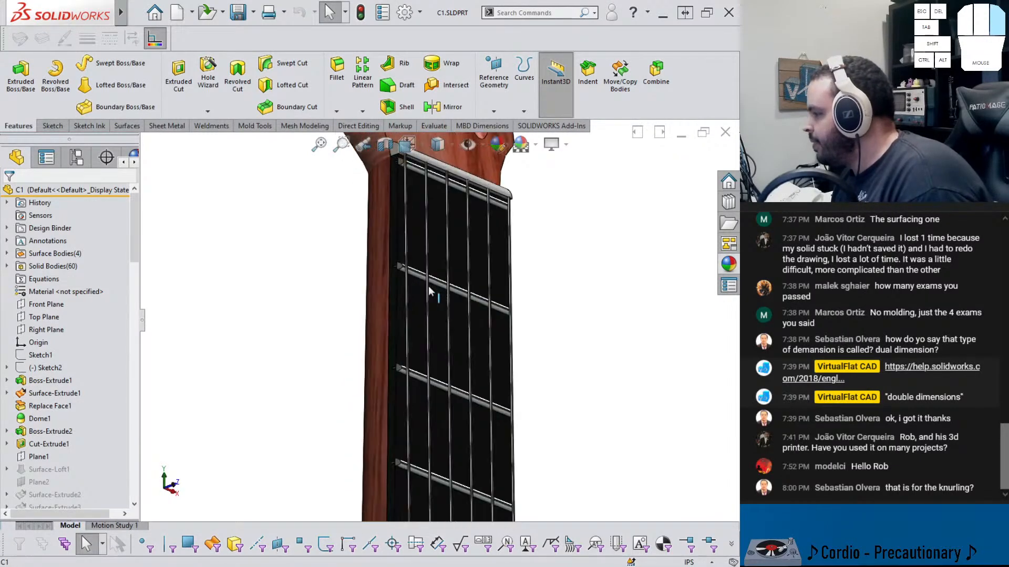
{"action": "middle_click_drag", "start_coordinate": [429, 286], "coordinate": [374, 307]}
{"action": "scroll", "coordinate": [435, 301], "scroll_direction": "up", "scroll_amount": 2}
{"action": "scroll", "coordinate": [434, 297], "scroll_direction": "down", "scroll_amount": 3}
{"action": "scroll", "coordinate": [422, 205], "scroll_direction": "up", "scroll_amount": 2}
{"action": "scroll", "coordinate": [419, 202], "scroll_direction": "up", "scroll_amount": 4}
{"action": "scroll", "coordinate": [435, 295], "scroll_direction": "down", "scroll_amount": 6}
{"action": "scroll", "coordinate": [480, 459], "scroll_direction": "down", "scroll_amount": 5}
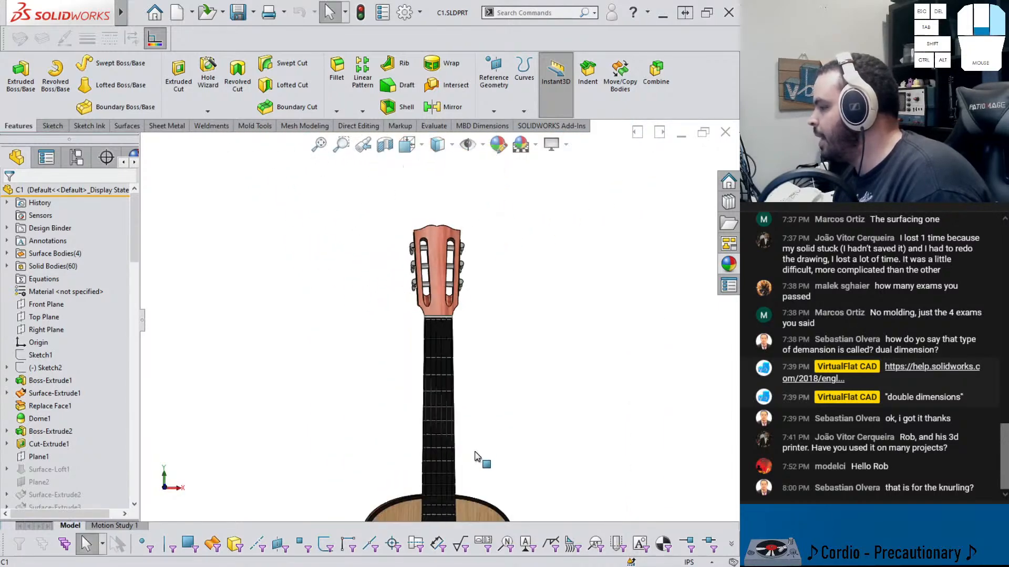
{"action": "scroll", "coordinate": [448, 461], "scroll_direction": "up", "scroll_amount": 8}
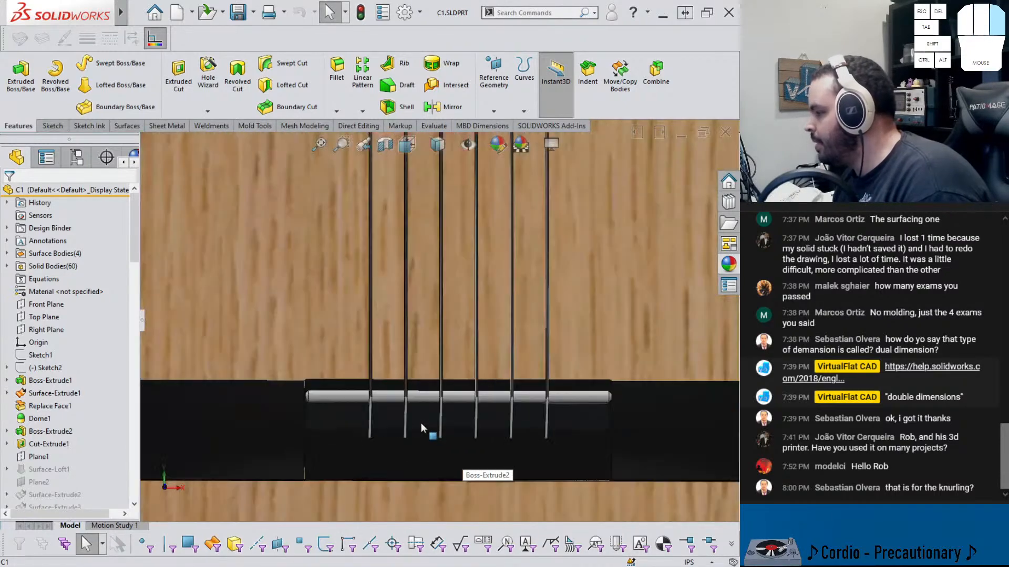
{"action": "middle_click_drag", "start_coordinate": [426, 427], "coordinate": [437, 399]}
{"action": "scroll", "coordinate": [436, 250], "scroll_direction": "down", "scroll_amount": 8}
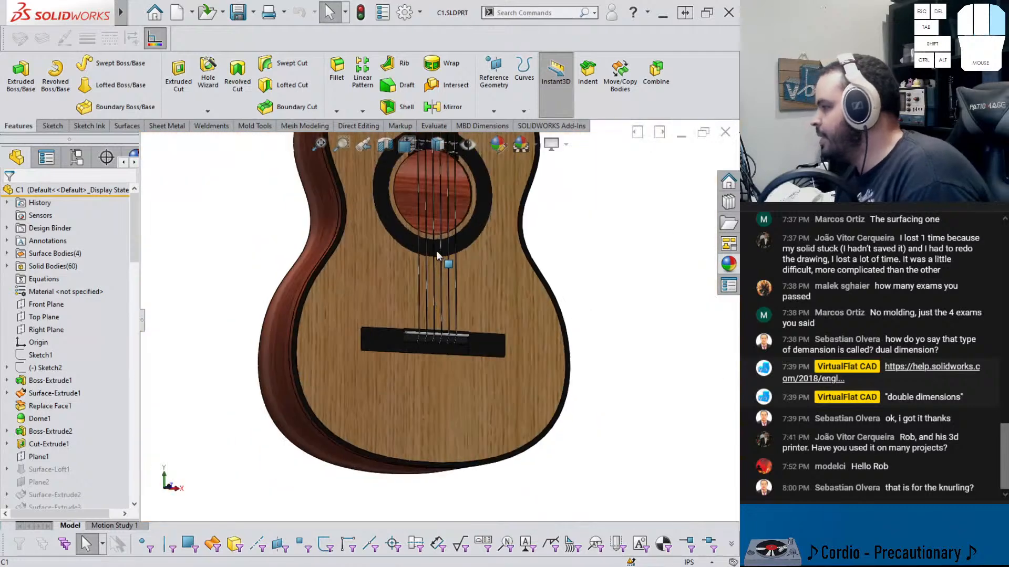
{"action": "scroll", "coordinate": [430, 212], "scroll_direction": "down", "scroll_amount": 3}
{"action": "scroll", "coordinate": [440, 206], "scroll_direction": "up", "scroll_amount": 7}
{"action": "scroll", "coordinate": [402, 210], "scroll_direction": "down", "scroll_amount": 5}
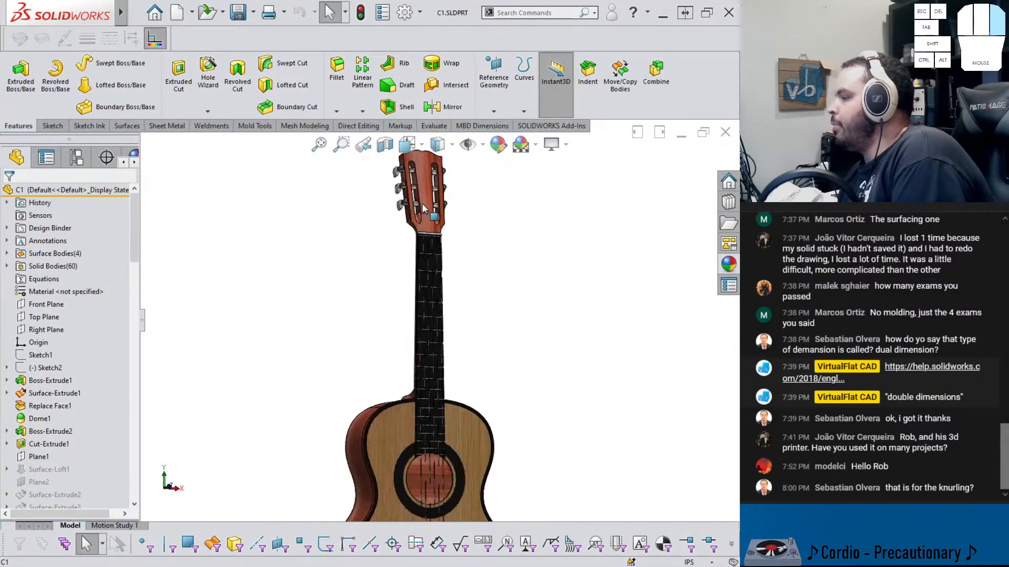
{"action": "scroll", "coordinate": [422, 204], "scroll_direction": "up", "scroll_amount": 4}
{"action": "mouse_move", "coordinate": [117, 12]}
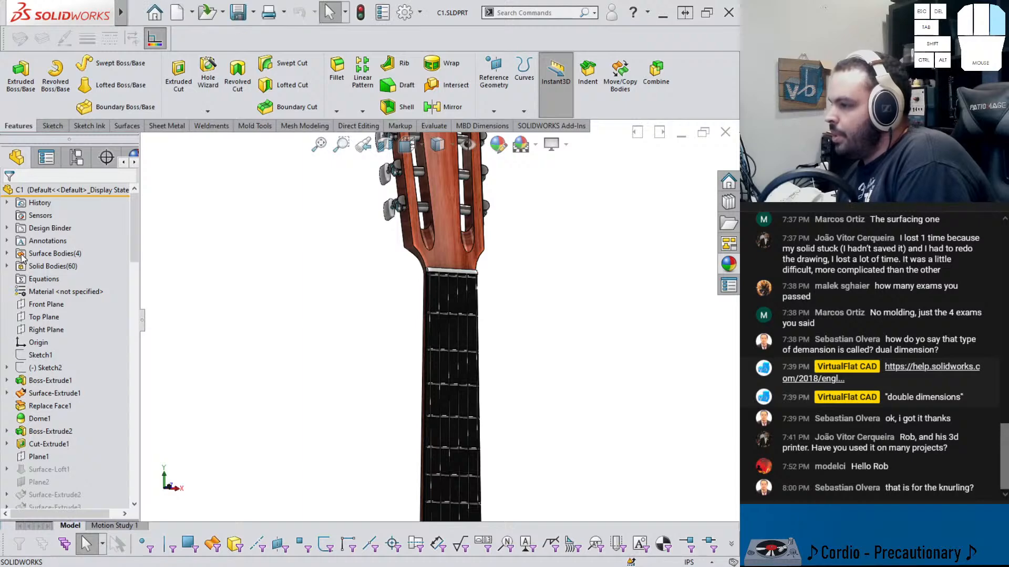
{"action": "left_click", "coordinate": [8, 254]}
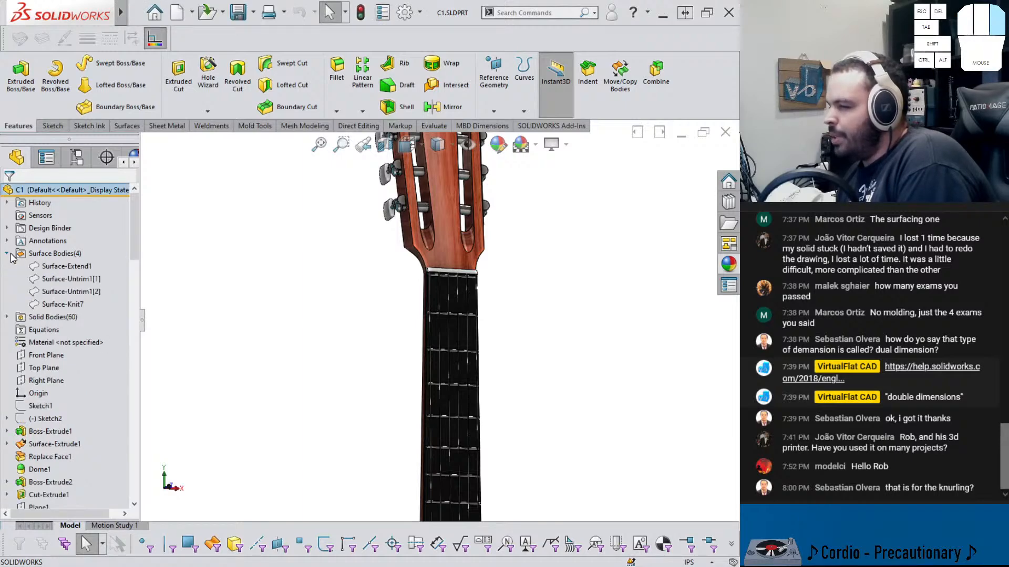
{"action": "left_click", "coordinate": [7, 254]}
Make a new assembly from the guitar part, placing the guitar in it
{"action": "left_click", "coordinate": [136, 13]}
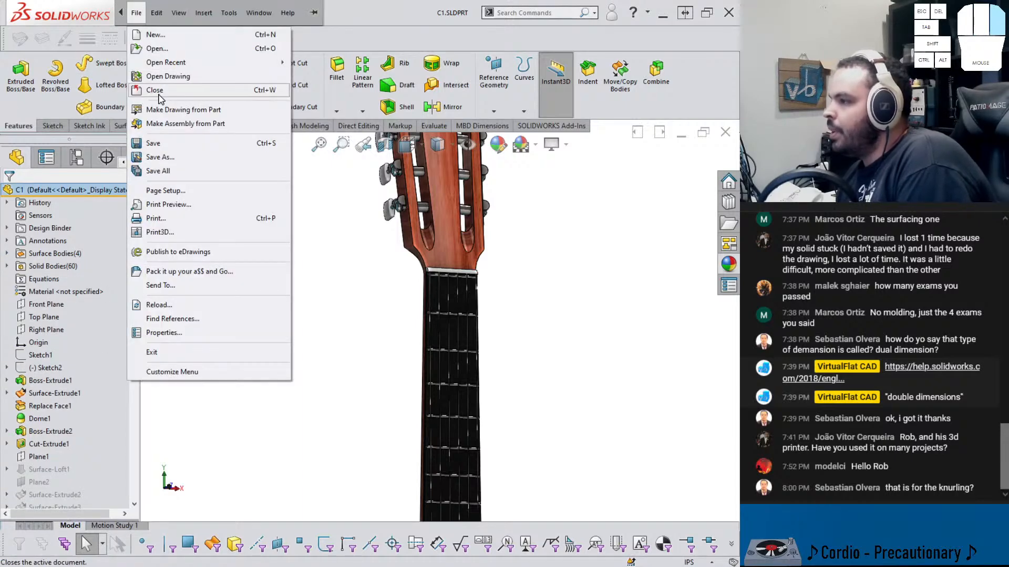
{"action": "mouse_move", "coordinate": [173, 63]}
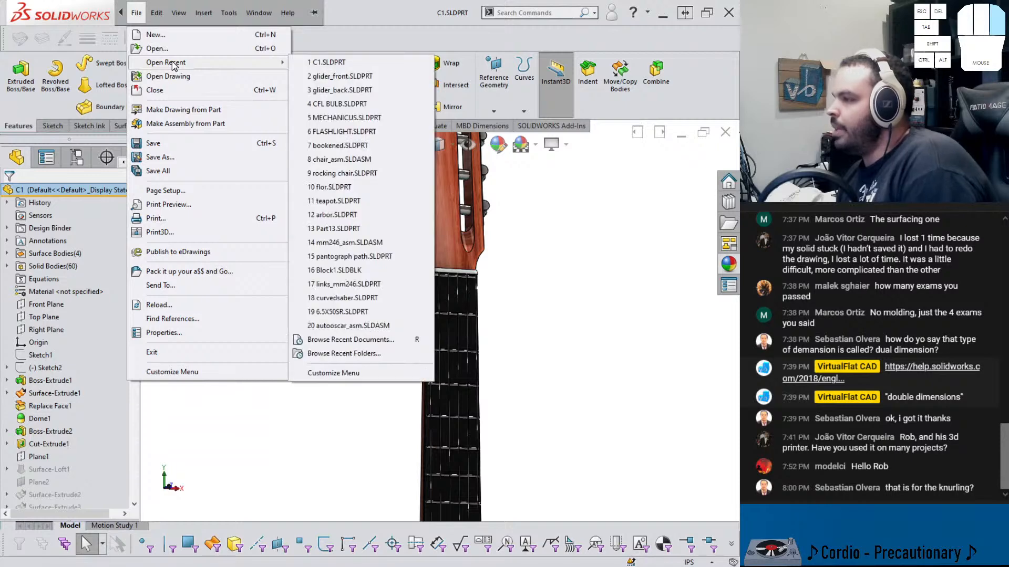
{"action": "left_click", "coordinate": [176, 124]}
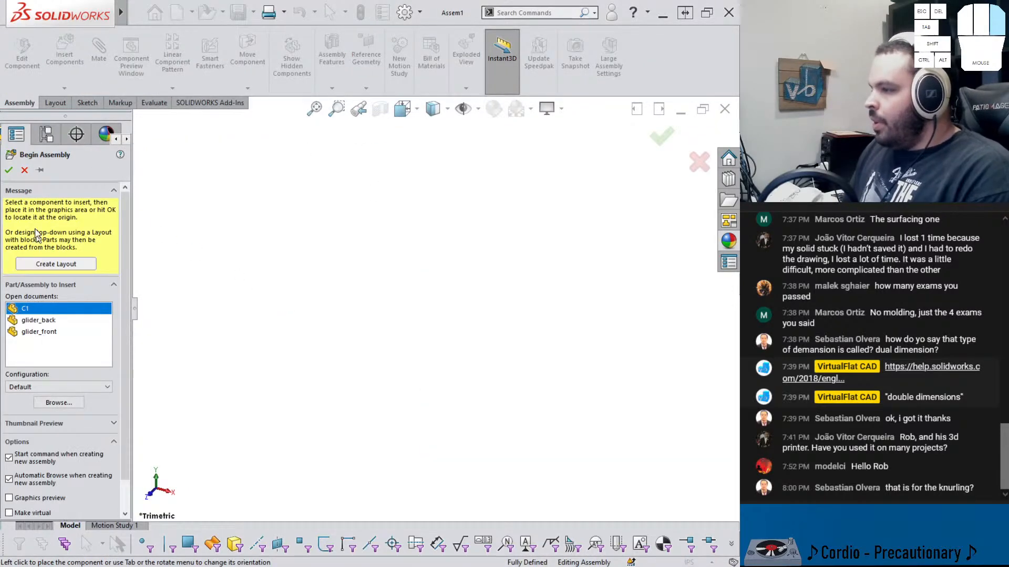
{"action": "left_click", "coordinate": [238, 196]}
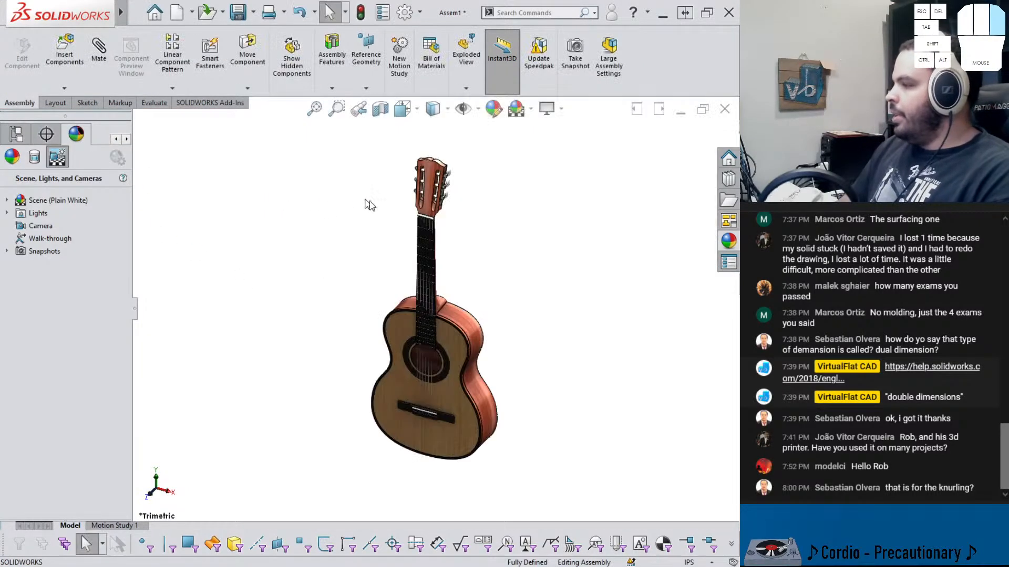
Insert the glider_back capo part beside the guitar neck and turn it roughly across the neck
{"action": "middle_click_drag", "start_coordinate": [428, 274], "coordinate": [471, 232]}
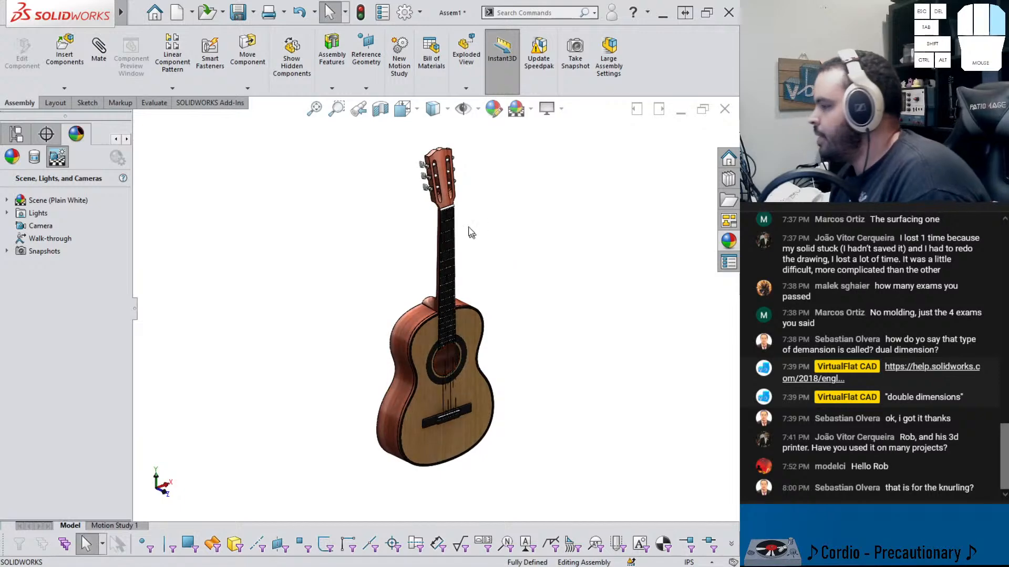
{"action": "scroll", "coordinate": [466, 239], "scroll_direction": "down", "scroll_amount": 5}
{"action": "scroll", "coordinate": [417, 240], "scroll_direction": "down", "scroll_amount": 3}
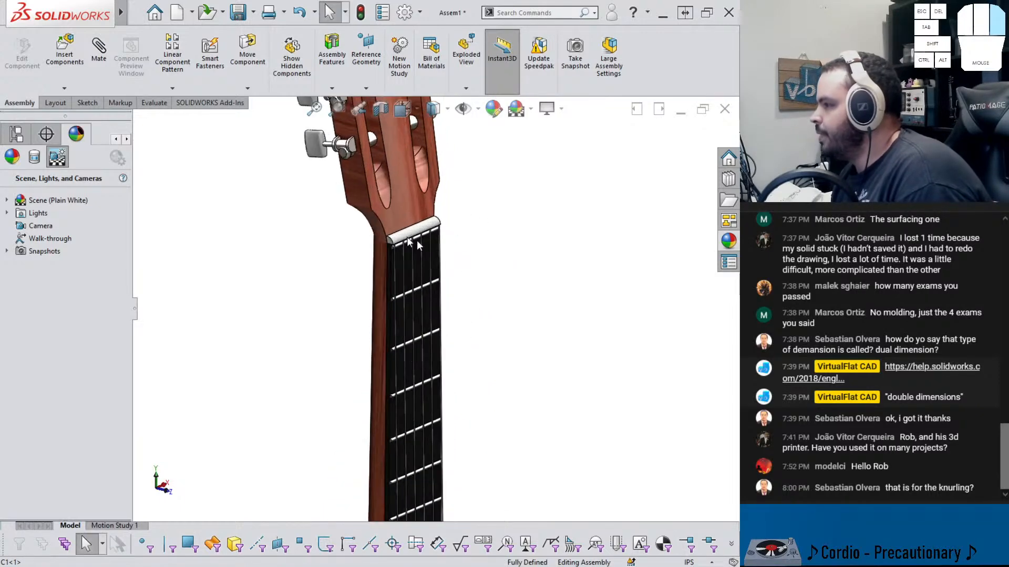
{"action": "left_click", "coordinate": [73, 64]}
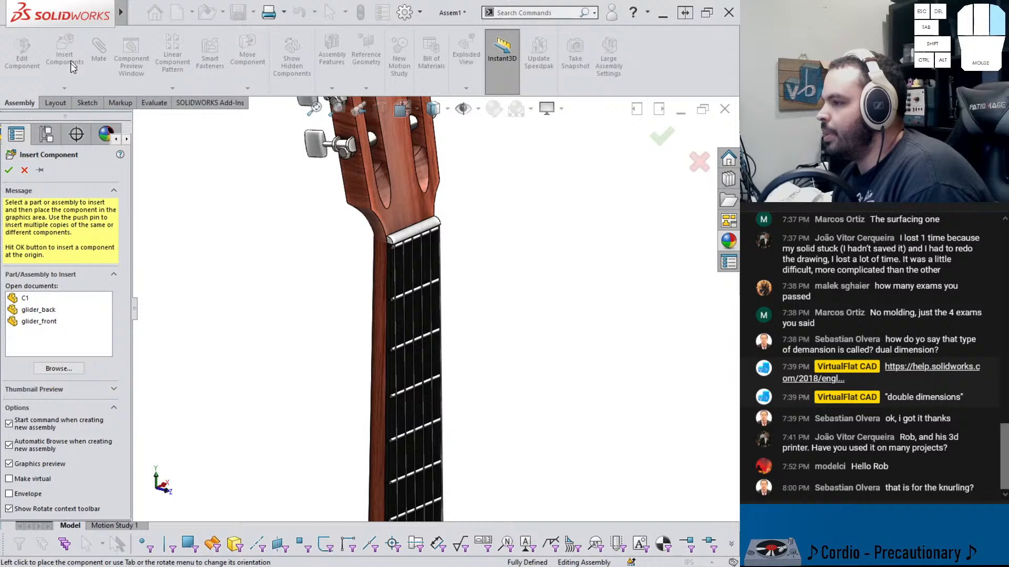
{"action": "left_click", "coordinate": [45, 310]}
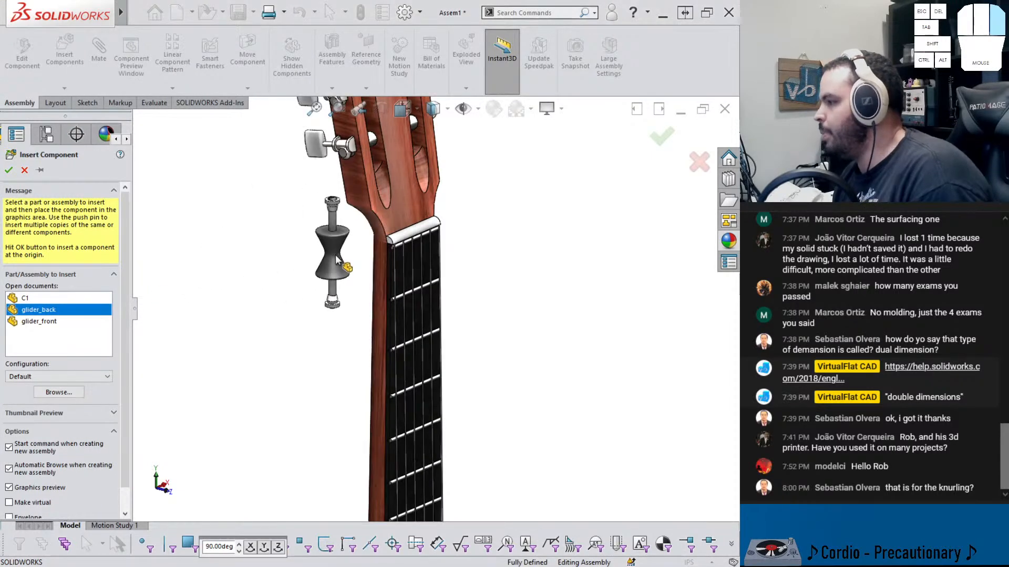
{"action": "left_click", "coordinate": [336, 260]}
{"action": "scroll", "coordinate": [368, 278], "scroll_direction": "up", "scroll_amount": 3}
{"action": "scroll", "coordinate": [368, 278], "scroll_direction": "down", "scroll_amount": 5}
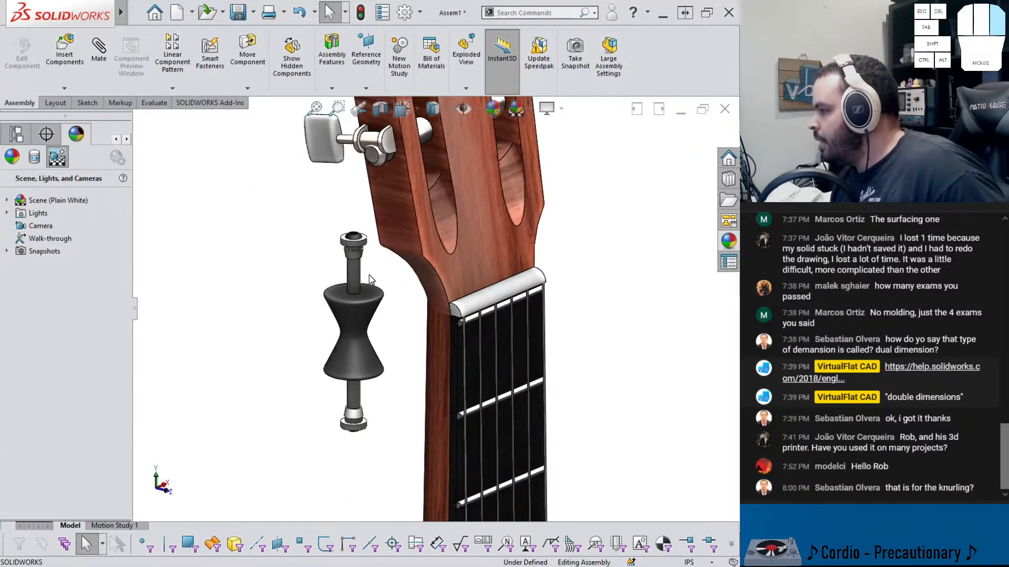
{"action": "right_click_drag", "start_coordinate": [353, 277], "coordinate": [231, 415]}
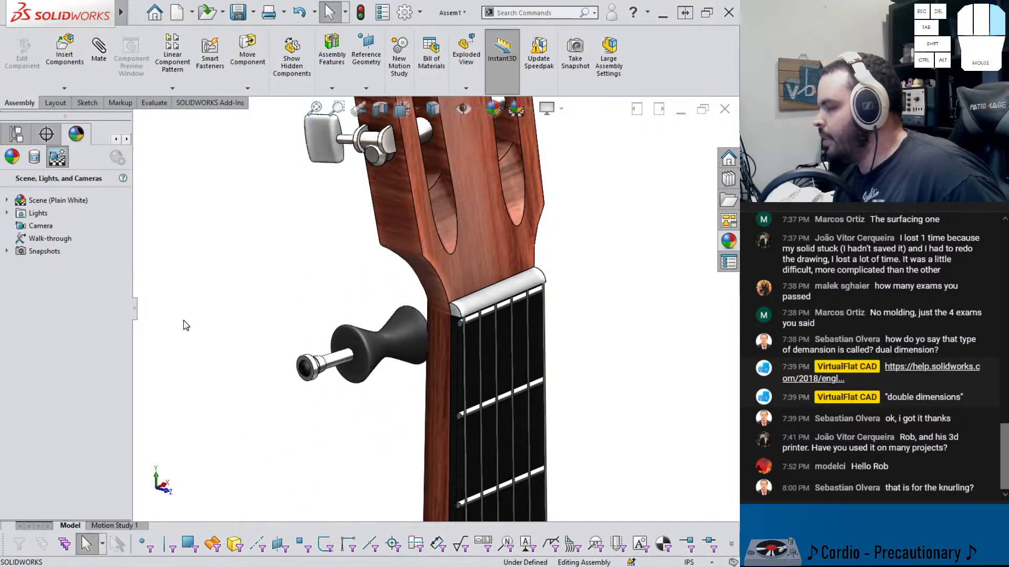
Mate the capo's Front Plane coincident with the assembly's Top Plane
{"action": "left_click", "coordinate": [16, 141]}
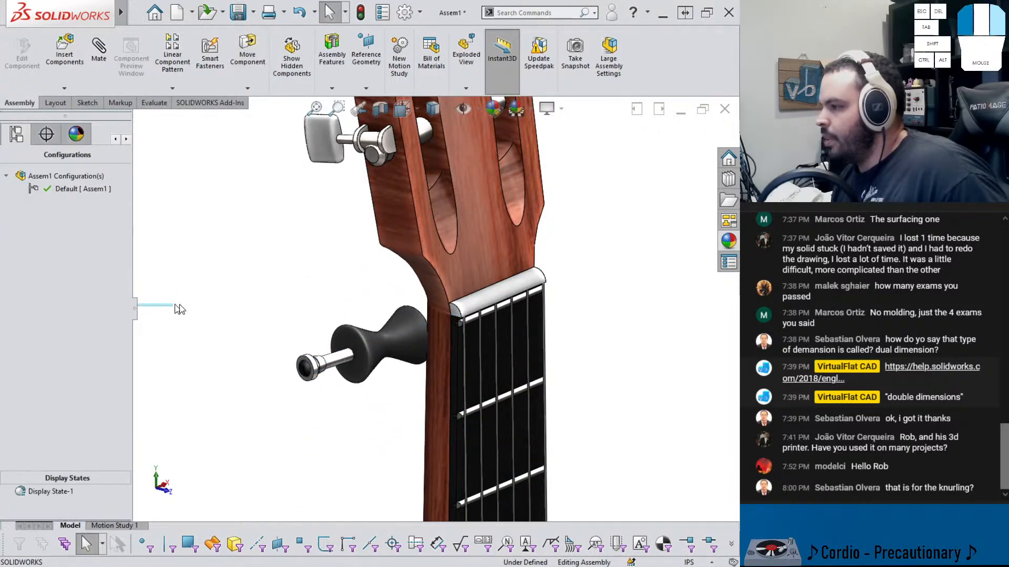
{"action": "left_click_drag", "start_coordinate": [138, 314], "coordinate": [195, 314]}
{"action": "left_click", "coordinate": [17, 134]}
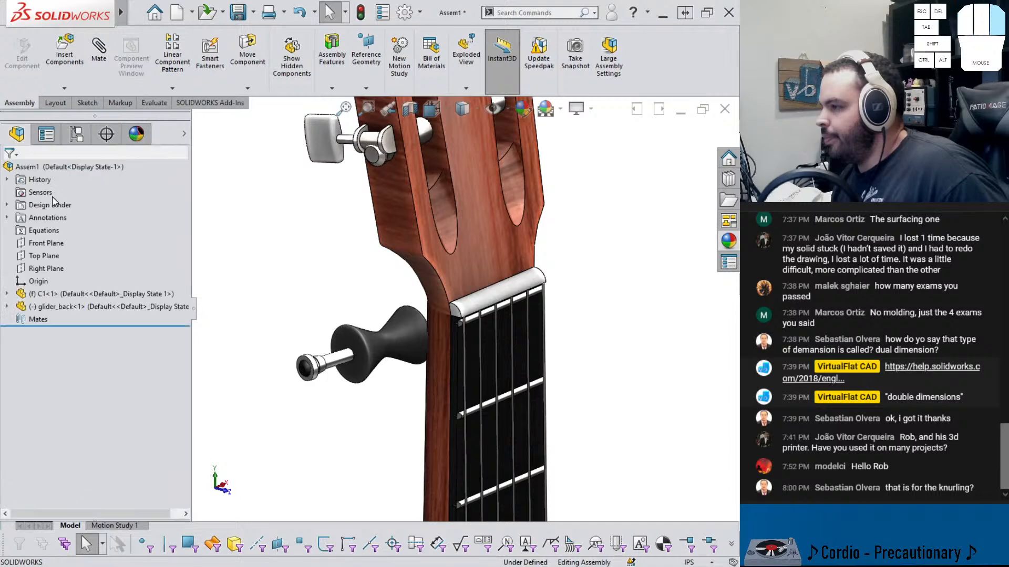
{"action": "left_click", "coordinate": [8, 308]}
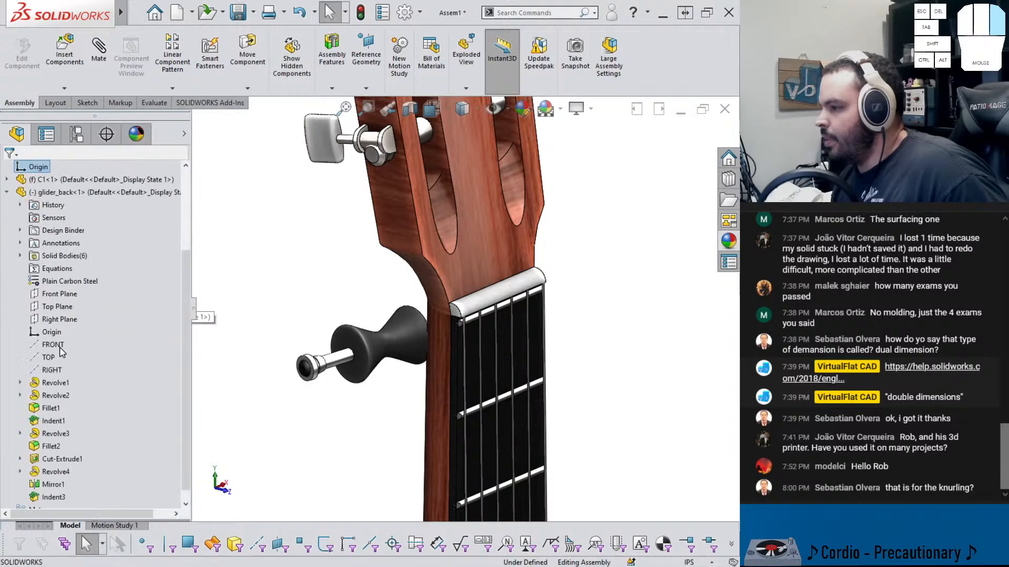
{"action": "left_click", "coordinate": [60, 320]}
{"action": "left_click", "coordinate": [53, 295]}
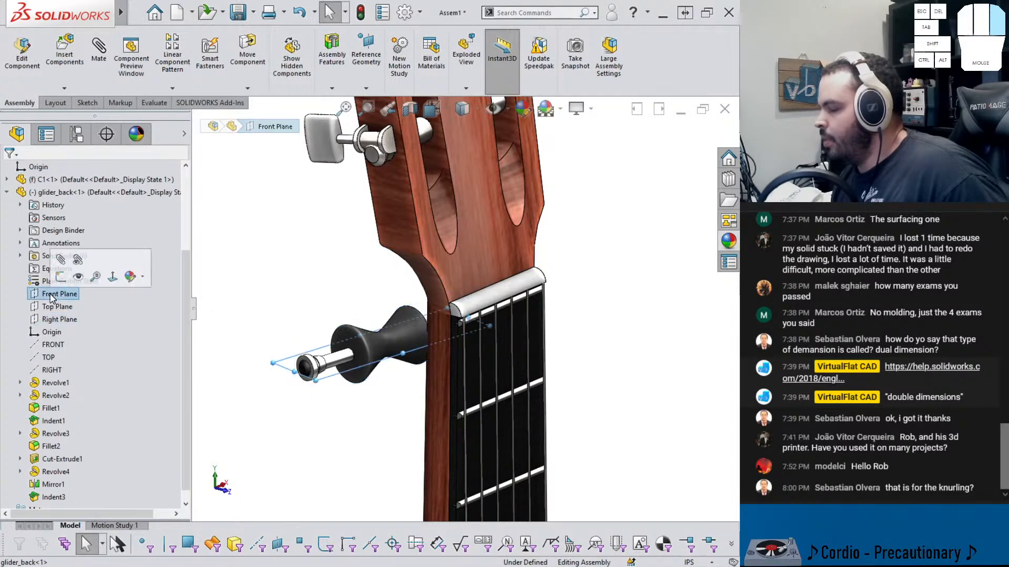
{"action": "left_click", "coordinate": [49, 319]}
{"action": "left_click", "coordinate": [42, 296]}
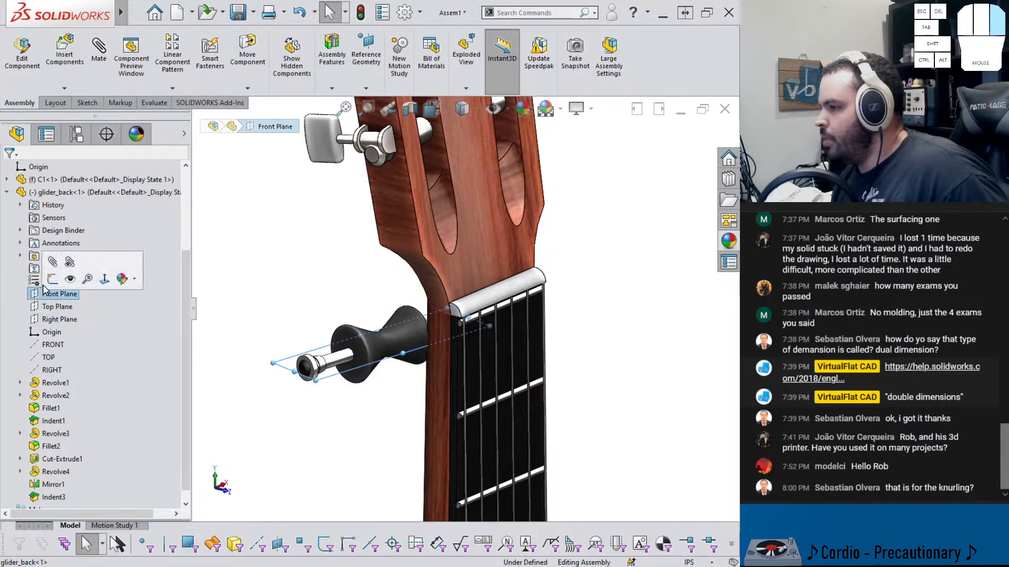
{"action": "scroll", "coordinate": [43, 279], "scroll_direction": "up", "scroll_amount": 3}
{"action": "left_click", "coordinate": [50, 257], "text": "ctrl"}
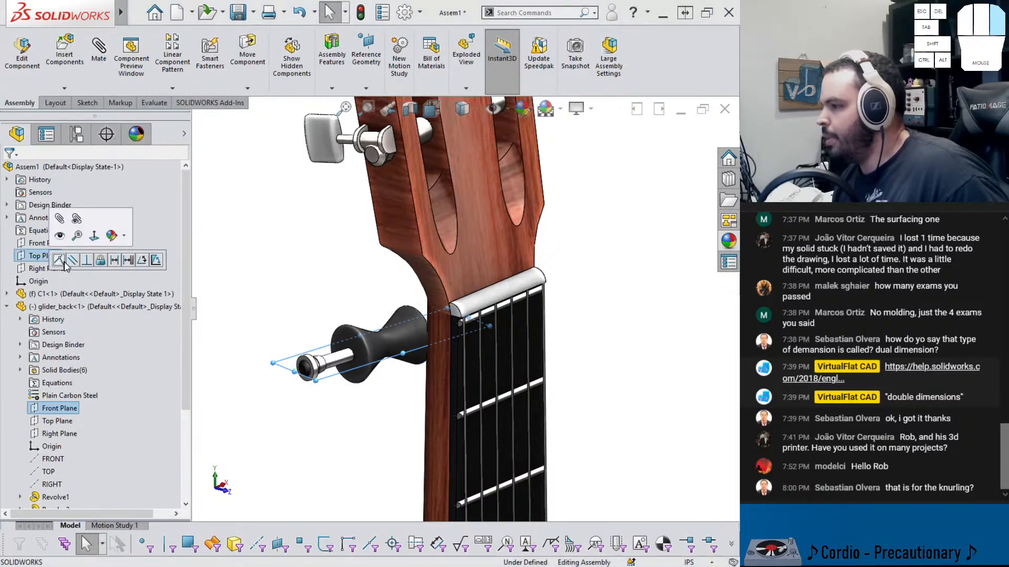
{"action": "left_click", "coordinate": [63, 261]}
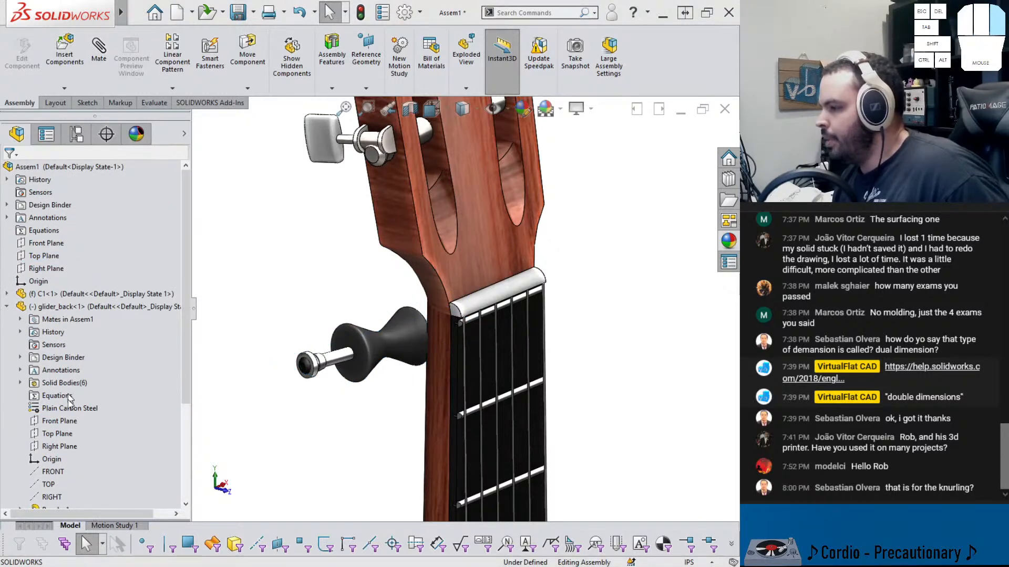
Mate the capo's Top Plane coincident with the assembly's Front Plane
{"action": "left_click", "coordinate": [56, 433]}
{"action": "left_click", "coordinate": [51, 245], "text": "ctrl"}
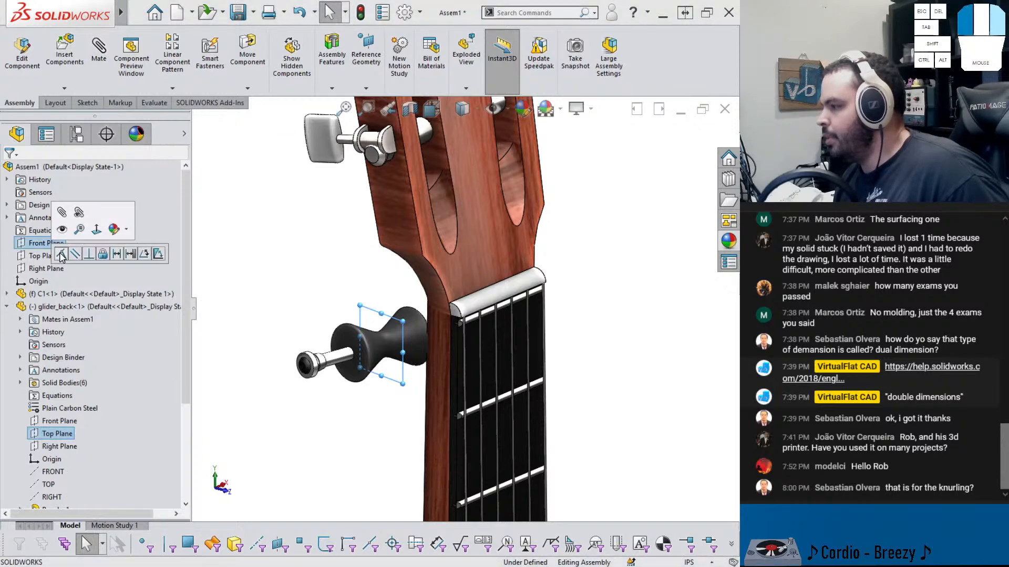
{"action": "left_click", "coordinate": [61, 254]}
{"action": "left_click", "coordinate": [64, 258]}
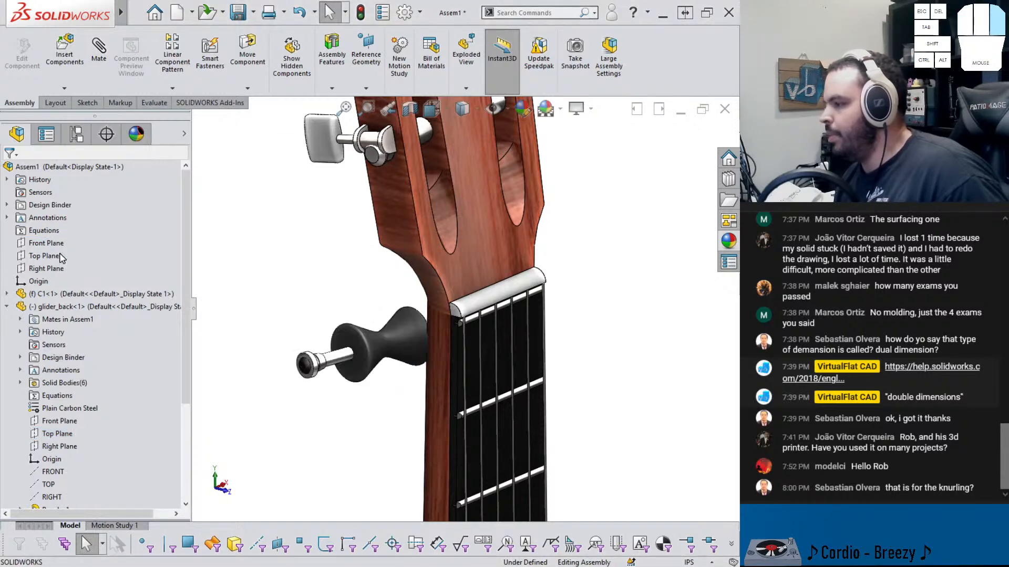
{"action": "scroll", "coordinate": [375, 394], "scroll_direction": "up", "scroll_amount": 5}
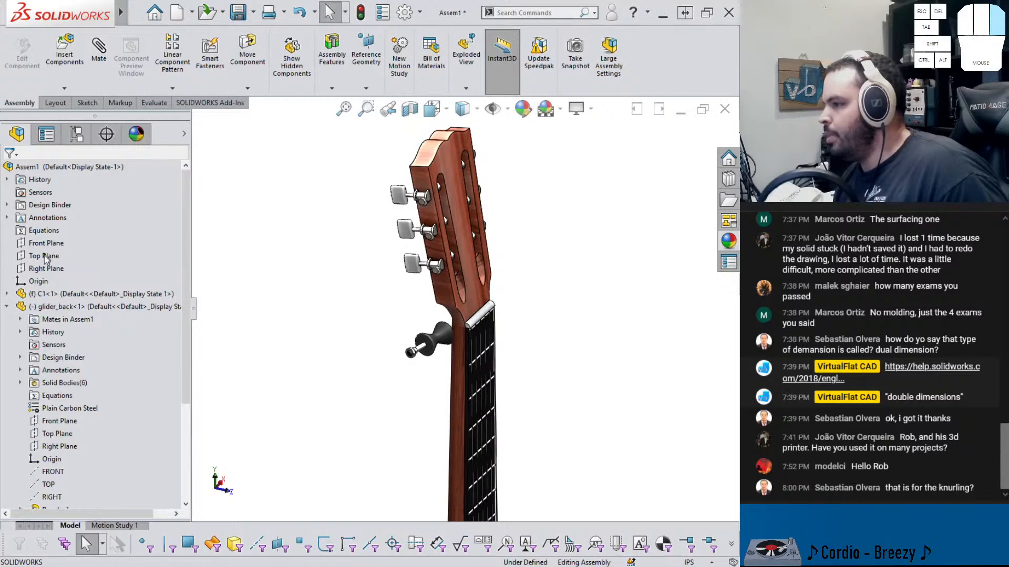
Mate the capo's Top Plane with the assembly's Right Plane and drag the capo closer to the guitar neck
{"action": "left_click", "coordinate": [44, 272]}
{"action": "scroll", "coordinate": [454, 280], "scroll_direction": "up", "scroll_amount": 3}
{"action": "mouse_move", "coordinate": [454, 280]}
{"action": "middle_mouse_down"}
{"action": "mouse_move", "coordinate": [448, 385]}
{"action": "mouse_move", "coordinate": [446, 284]}
{"action": "middle_mouse_up"}
{"action": "scroll", "coordinate": [445, 284], "scroll_direction": "down", "scroll_amount": 4}
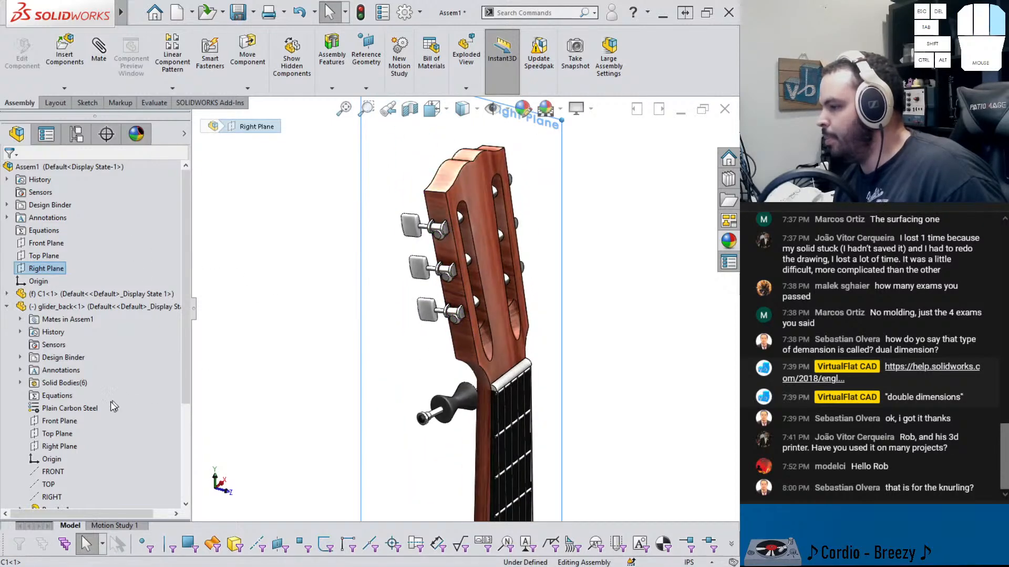
{"action": "scroll", "coordinate": [79, 404], "scroll_direction": "down", "scroll_amount": 1}
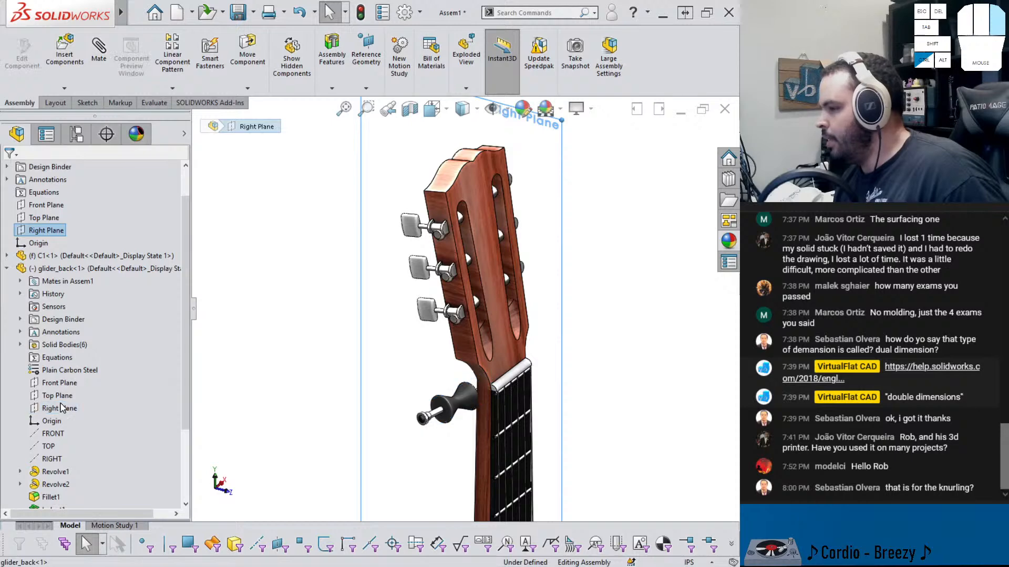
{"action": "left_click", "coordinate": [61, 397]}
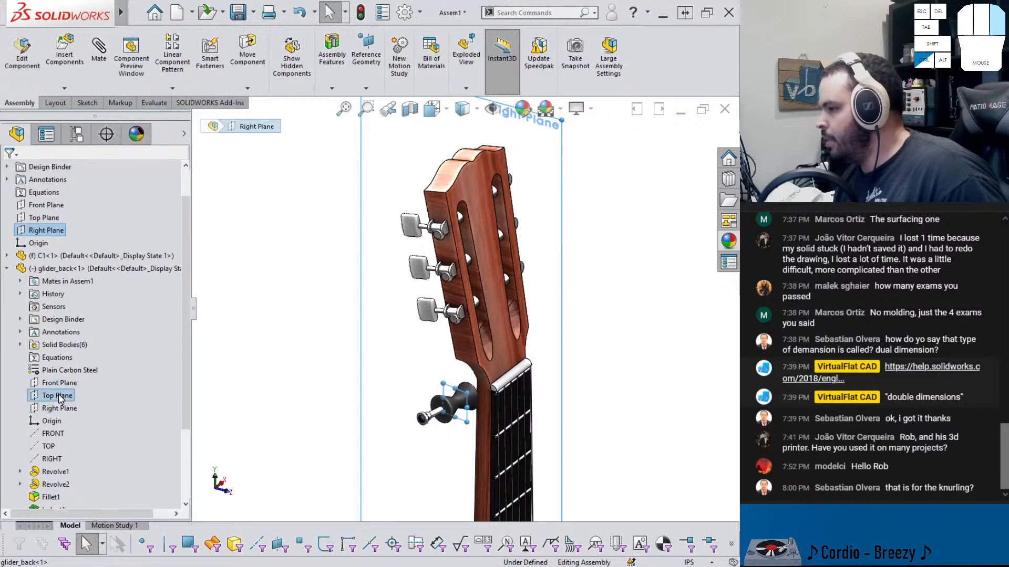
{"action": "left_click", "coordinate": [68, 402]}
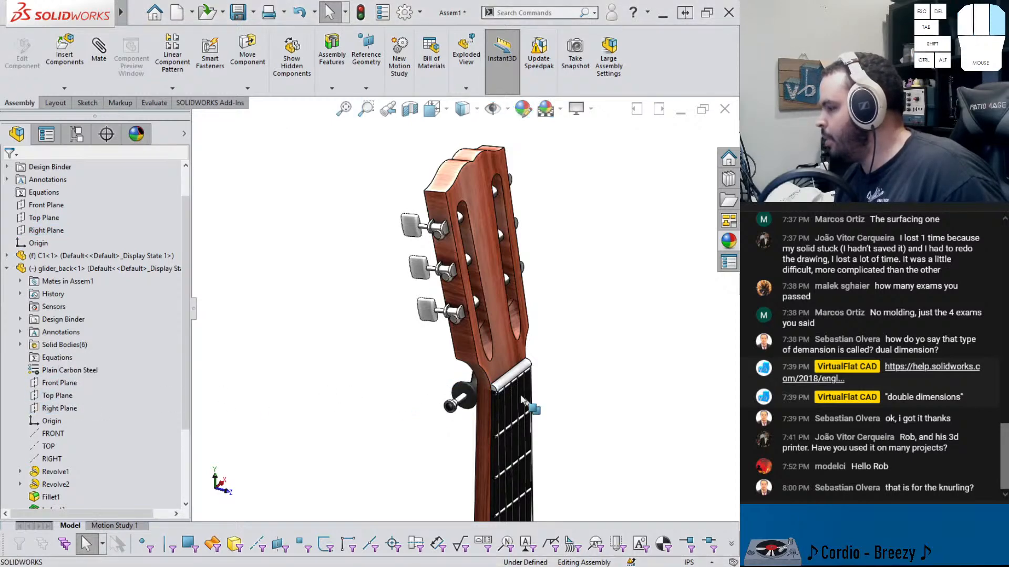
{"action": "scroll", "coordinate": [512, 408], "scroll_direction": "down", "scroll_amount": 4}
{"action": "middle_click_drag", "start_coordinate": [459, 367], "coordinate": [514, 326]}
{"action": "scroll", "coordinate": [389, 399], "scroll_direction": "down", "scroll_amount": 5}
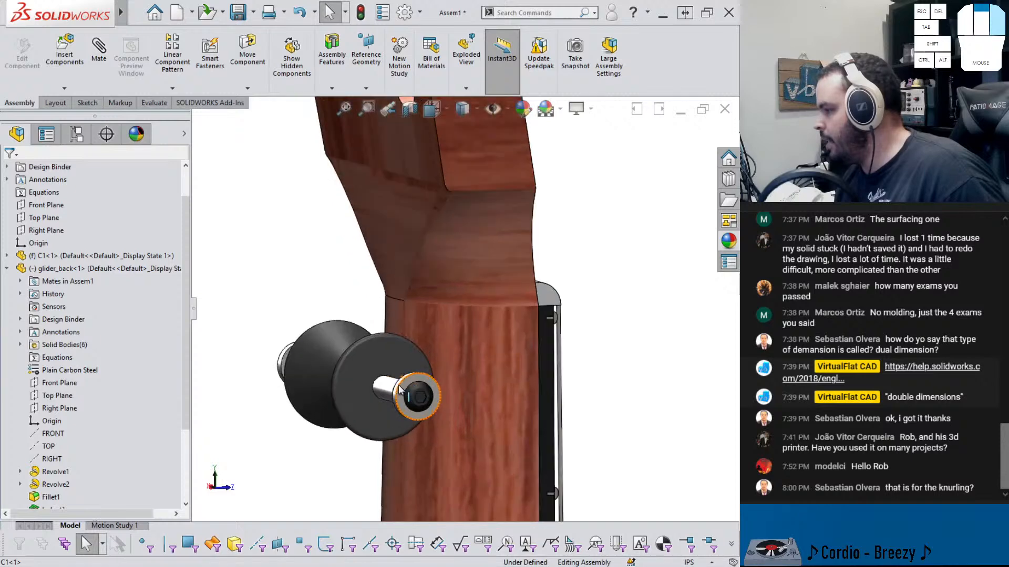
{"action": "right_click_drag", "start_coordinate": [428, 386], "coordinate": [429, 421]}
{"action": "mouse_move", "coordinate": [428, 420]}
{"action": "middle_mouse_down"}
{"action": "mouse_move", "coordinate": [487, 421]}
{"action": "mouse_move", "coordinate": [565, 472]}
{"action": "mouse_move", "coordinate": [548, 409]}
{"action": "mouse_move", "coordinate": [545, 308]}
{"action": "mouse_move", "coordinate": [513, 304]}
{"action": "mouse_move", "coordinate": [548, 302]}
{"action": "mouse_move", "coordinate": [585, 275]}
{"action": "mouse_move", "coordinate": [568, 299]}
{"action": "middle_mouse_up"}
{"action": "left_click", "coordinate": [513, 304]}
{"action": "left_click", "coordinate": [586, 276]}
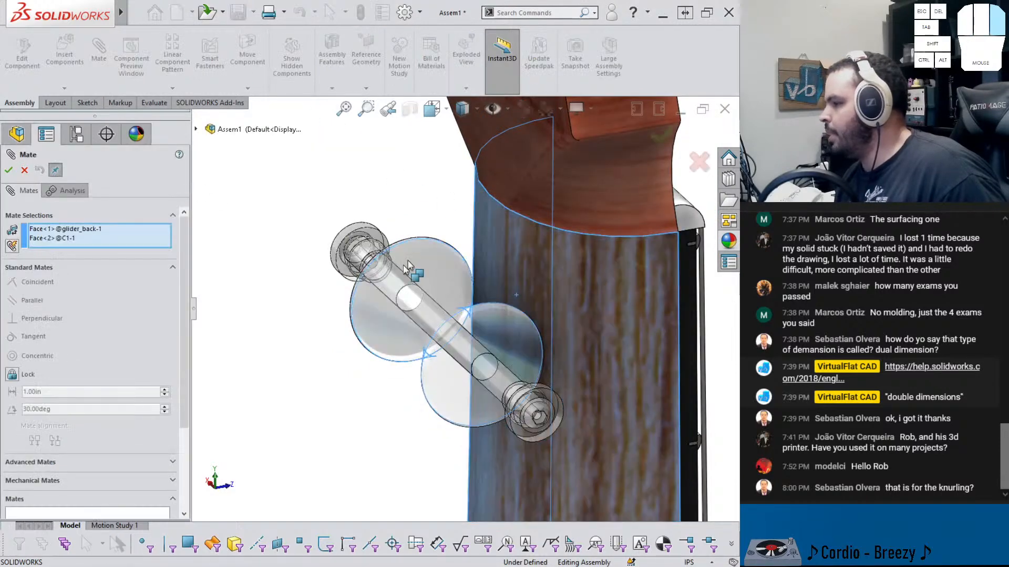
{"action": "left_click", "coordinate": [24, 170]}
Inspect the capo's position against the side of the guitar neck from several angles
{"action": "scroll", "coordinate": [536, 307], "scroll_direction": "up", "scroll_amount": 5}
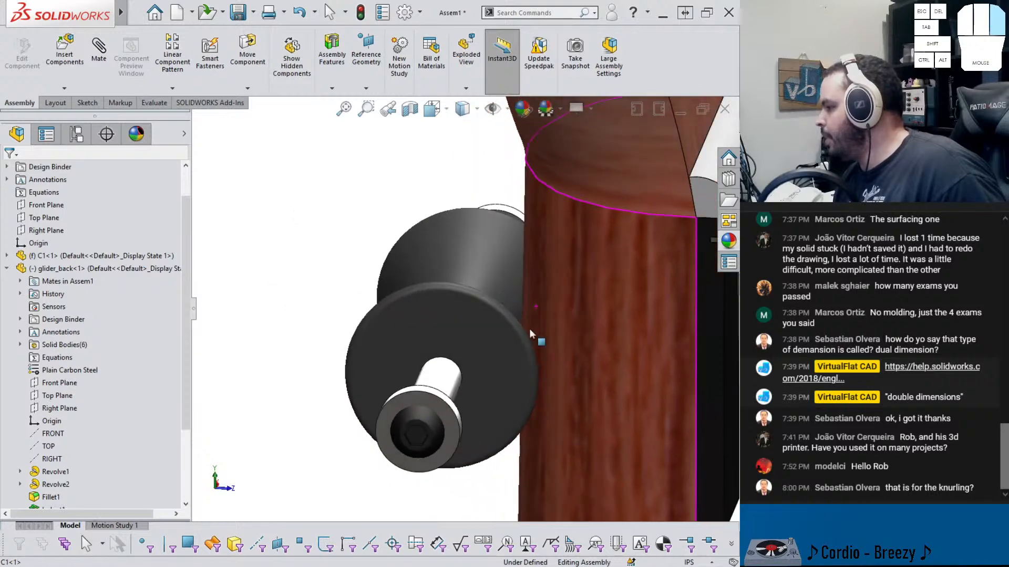
{"action": "left_click", "coordinate": [539, 369]}
{"action": "left_click", "coordinate": [557, 367], "text": "ctrl"}
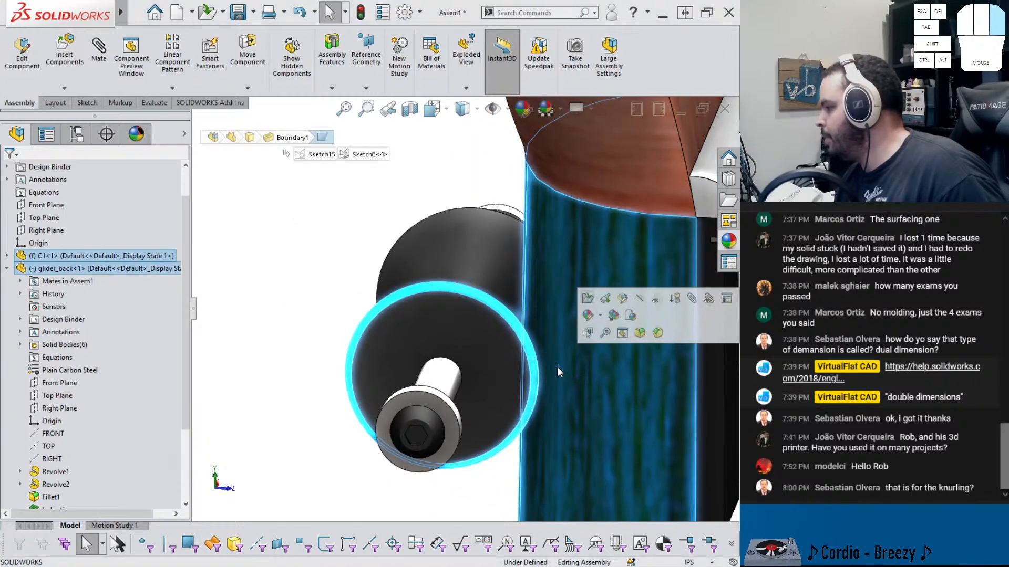
{"action": "scroll", "coordinate": [337, 300], "scroll_direction": "down", "scroll_amount": 1}
{"action": "left_click", "coordinate": [322, 286]}
{"action": "middle_click_drag", "start_coordinate": [322, 286], "coordinate": [383, 311]}
{"action": "scroll", "coordinate": [471, 429], "scroll_direction": "down", "scroll_amount": 1}
{"action": "scroll", "coordinate": [480, 440], "scroll_direction": "up", "scroll_amount": 2}
{"action": "middle_click_drag", "start_coordinate": [480, 441], "coordinate": [471, 415]}
{"action": "scroll", "coordinate": [468, 408], "scroll_direction": "down", "scroll_amount": 3}
{"action": "left_click", "coordinate": [455, 398]}
{"action": "mouse_move", "coordinate": [455, 397]}
{"action": "left_mouse_down"}
{"action": "mouse_move", "coordinate": [415, 410]}
{"action": "mouse_move", "coordinate": [434, 434]}
{"action": "mouse_move", "coordinate": [423, 367]}
{"action": "mouse_move", "coordinate": [423, 399]}
{"action": "mouse_move", "coordinate": [439, 403]}
{"action": "left_mouse_up"}
{"action": "middle_click_drag", "start_coordinate": [439, 403], "coordinate": [478, 333]}
{"action": "scroll", "coordinate": [581, 331], "scroll_direction": "down", "scroll_amount": 3}
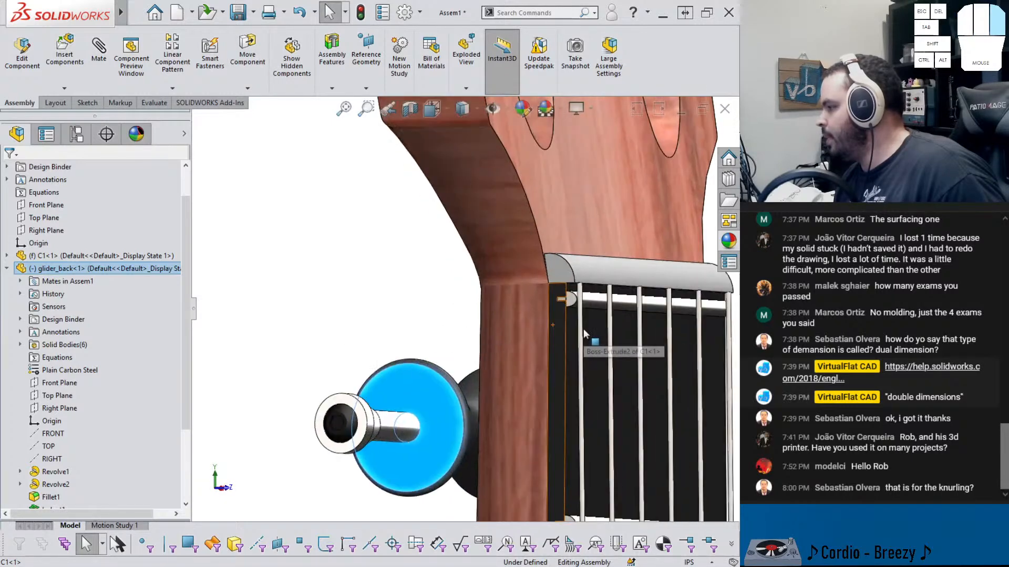
Open the guitar part C1 from its neck face in a separate part window
{"action": "scroll", "coordinate": [582, 335], "scroll_direction": "up", "scroll_amount": 4}
{"action": "scroll", "coordinate": [538, 351], "scroll_direction": "up", "scroll_amount": 4}
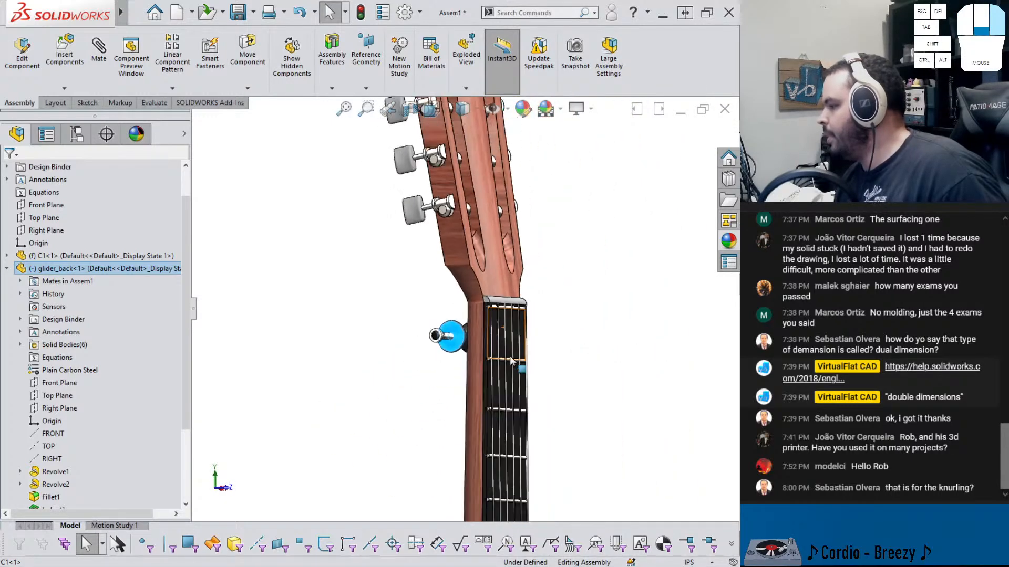
{"action": "scroll", "coordinate": [477, 352], "scroll_direction": "down", "scroll_amount": 3}
{"action": "left_click", "coordinate": [424, 292]}
{"action": "left_click_drag", "start_coordinate": [424, 292], "coordinate": [425, 368]}
{"action": "scroll", "coordinate": [496, 363], "scroll_direction": "down", "scroll_amount": 3}
{"action": "scroll", "coordinate": [478, 342], "scroll_direction": "up", "scroll_amount": 4}
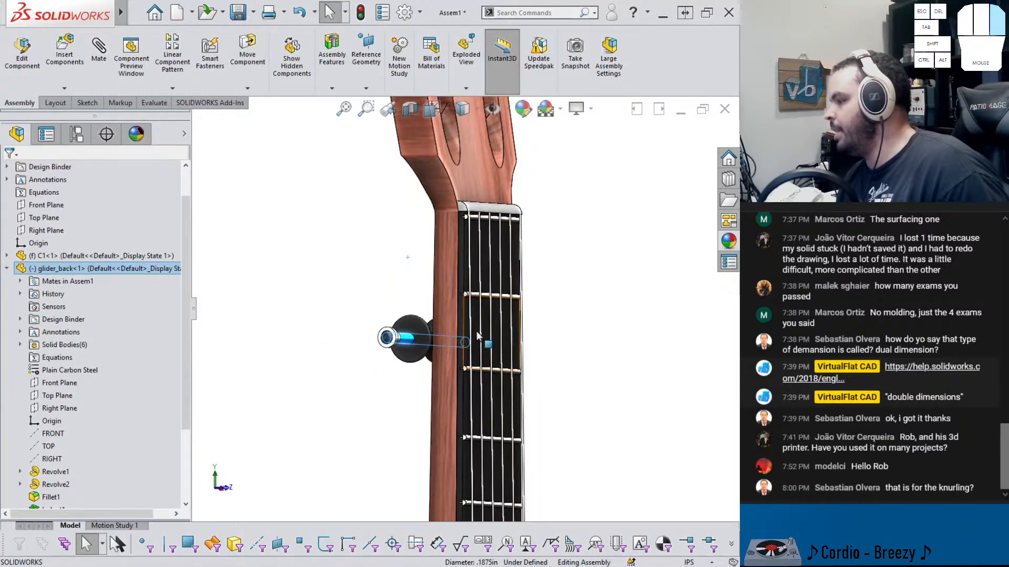
{"action": "scroll", "coordinate": [475, 321], "scroll_direction": "up", "scroll_amount": 2}
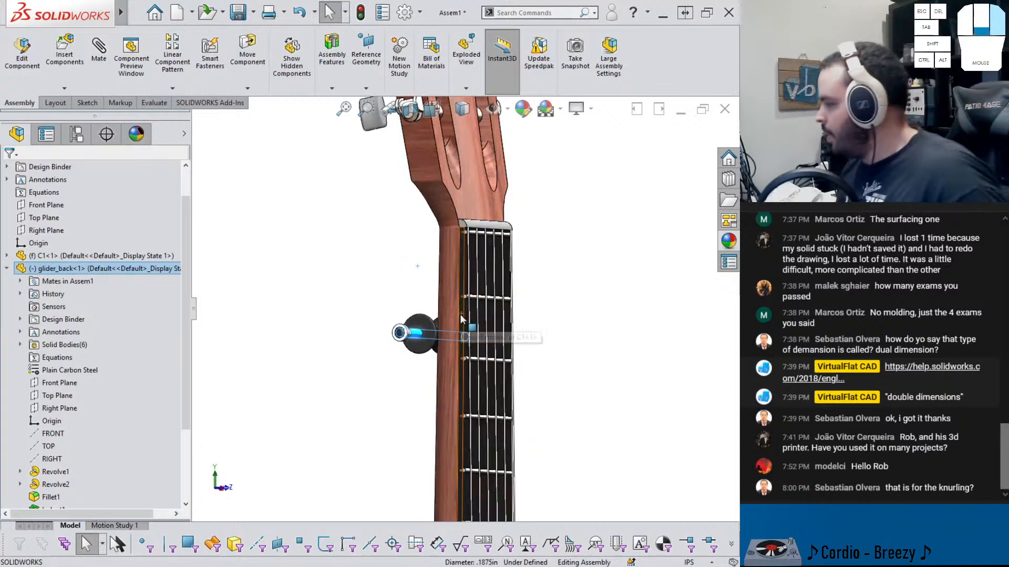
{"action": "scroll", "coordinate": [460, 309], "scroll_direction": "down", "scroll_amount": 2}
{"action": "left_click", "coordinate": [447, 276]}
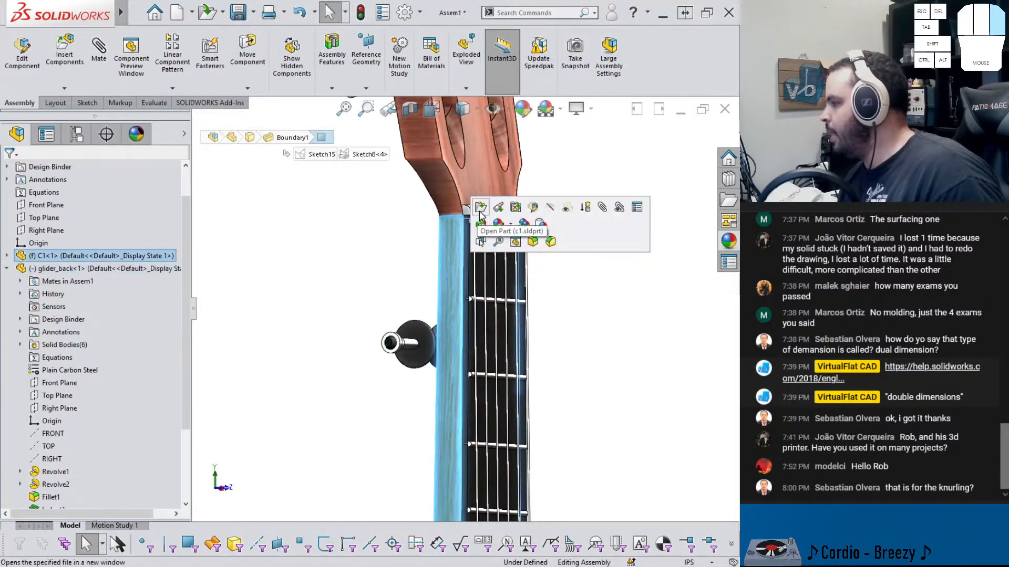
{"action": "left_click", "coordinate": [503, 207]}
Create a reference plane offset 0.425 in from a fret face on the guitar neck
{"action": "scroll", "coordinate": [449, 351], "scroll_direction": "down", "scroll_amount": 4}
{"action": "scroll", "coordinate": [424, 258], "scroll_direction": "down", "scroll_amount": 4}
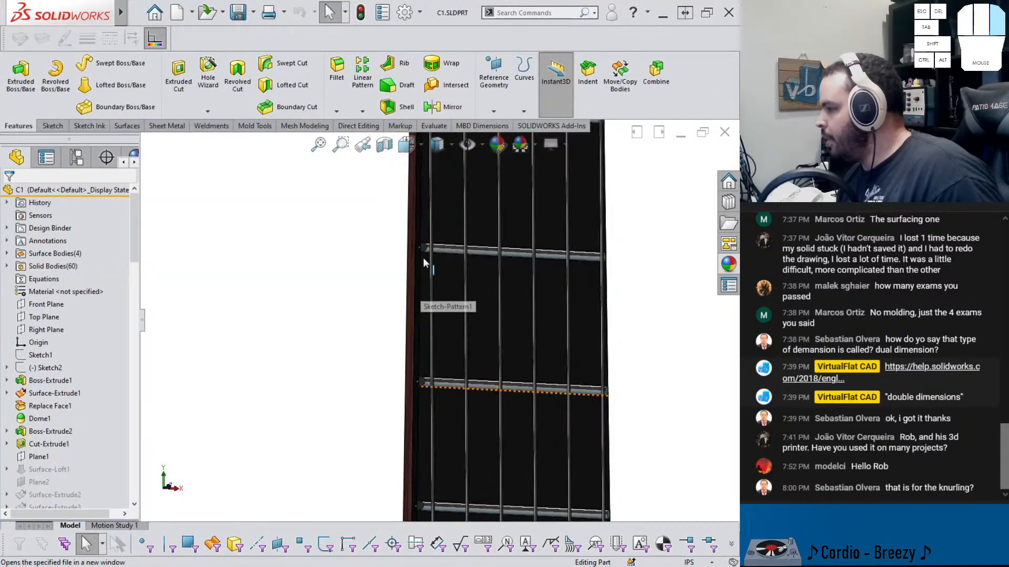
{"action": "middle_click_drag", "start_coordinate": [423, 259], "coordinate": [464, 254]}
{"action": "scroll", "coordinate": [426, 262], "scroll_direction": "down", "scroll_amount": 4}
{"action": "scroll", "coordinate": [436, 267], "scroll_direction": "up", "scroll_amount": 3}
{"action": "scroll", "coordinate": [446, 326], "scroll_direction": "down", "scroll_amount": 2}
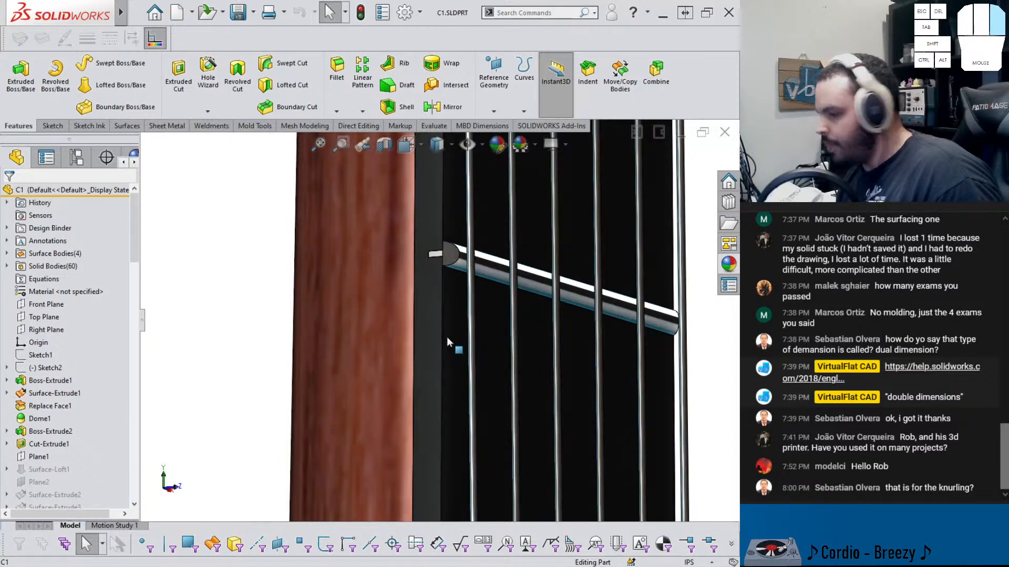
{"action": "scroll", "coordinate": [446, 340], "scroll_direction": "down", "scroll_amount": 1}
{"action": "scroll", "coordinate": [446, 344], "scroll_direction": "down", "scroll_amount": 3}
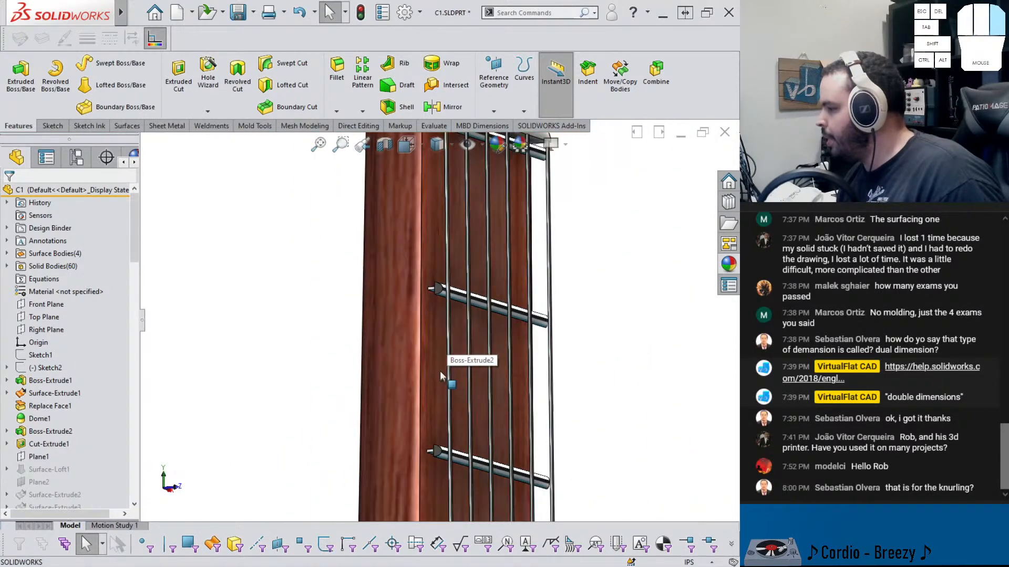
{"action": "left_click", "coordinate": [494, 111]}
{"action": "left_click", "coordinate": [497, 127]}
{"action": "scroll", "coordinate": [438, 292], "scroll_direction": "down", "scroll_amount": 5}
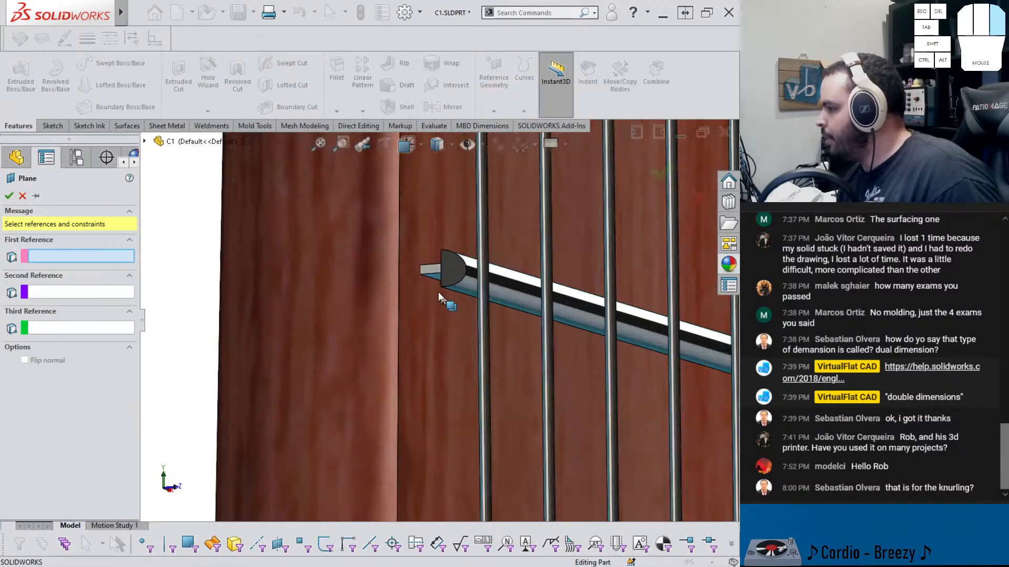
{"action": "left_click", "coordinate": [436, 283]}
{"action": "scroll", "coordinate": [435, 305], "scroll_direction": "up", "scroll_amount": 10}
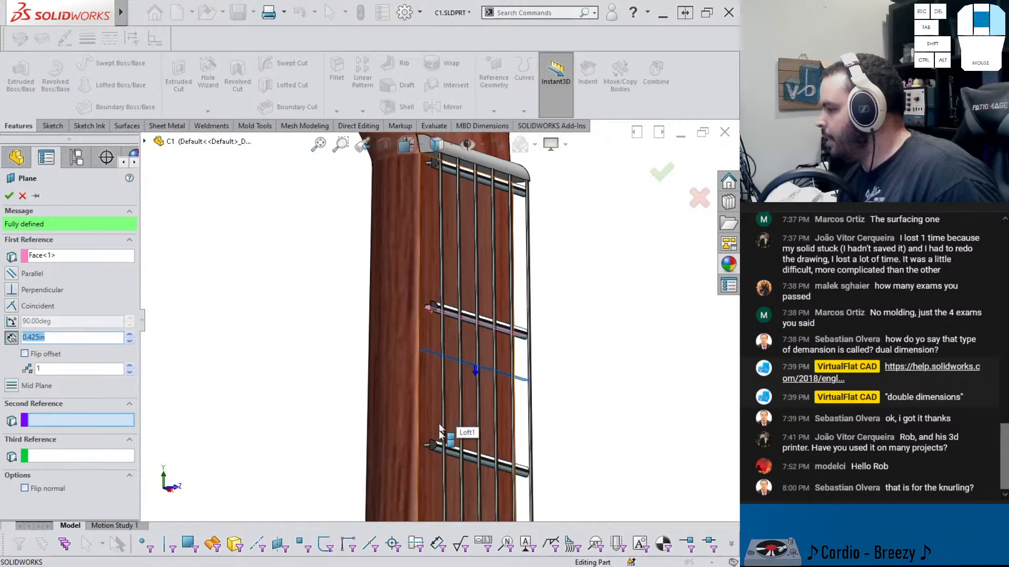
{"action": "scroll", "coordinate": [462, 220], "scroll_direction": "up", "scroll_amount": 5}
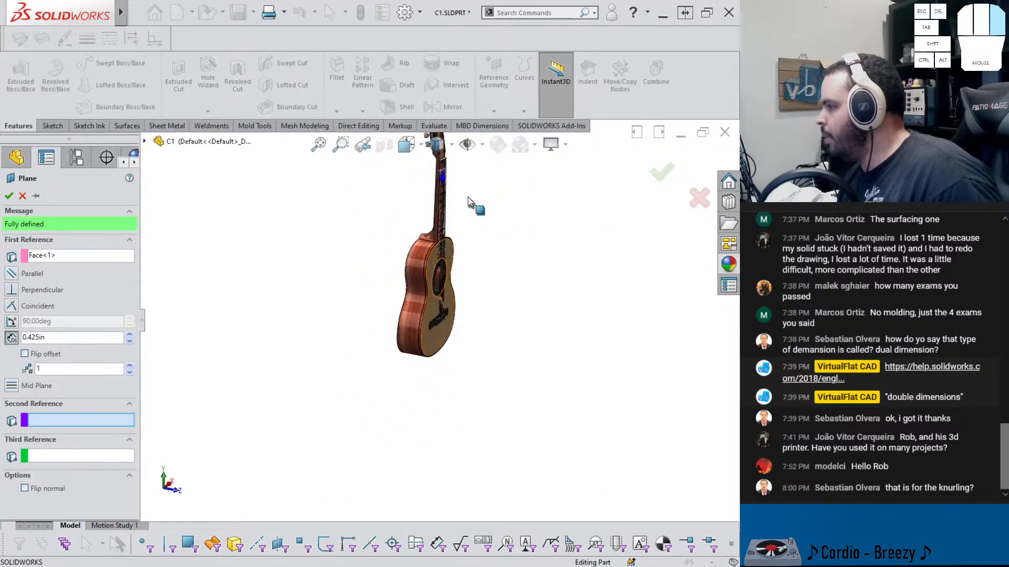
{"action": "scroll", "coordinate": [452, 205], "scroll_direction": "down", "scroll_amount": 10}
{"action": "scroll", "coordinate": [478, 232], "scroll_direction": "down", "scroll_amount": 8}
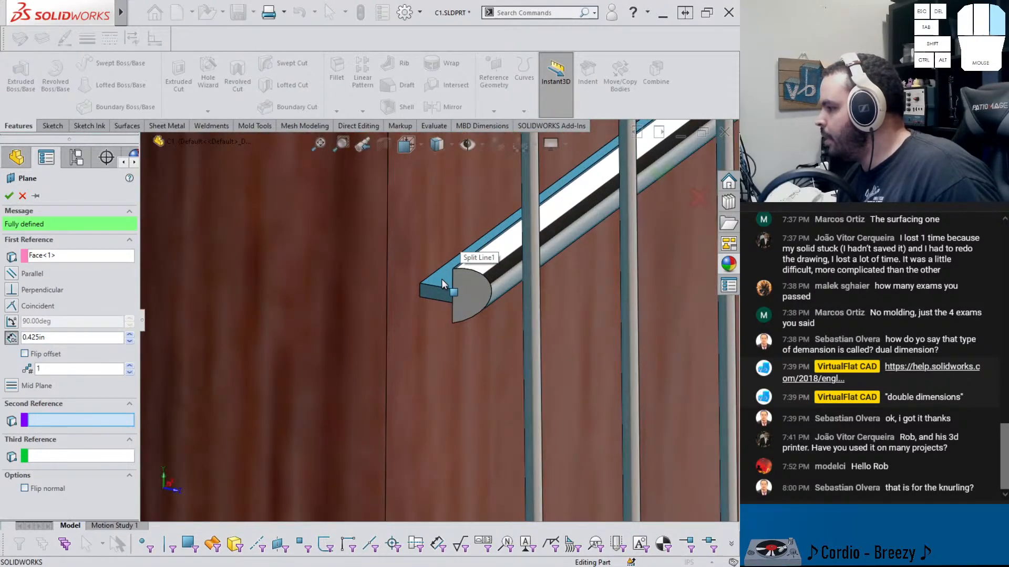
{"action": "left_click", "coordinate": [442, 282]}
{"action": "scroll", "coordinate": [458, 226], "scroll_direction": "up", "scroll_amount": 6}
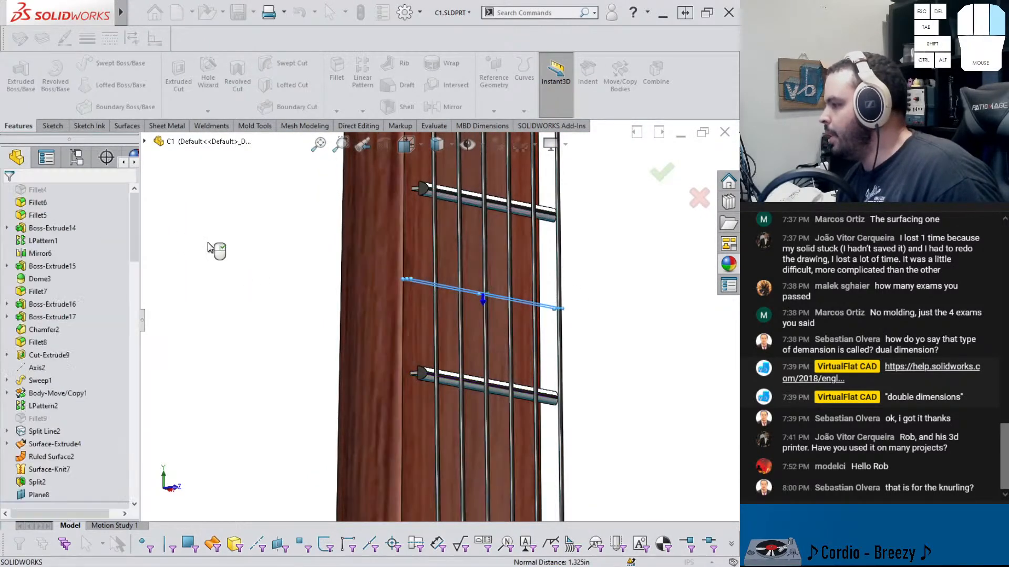
Rename the new plane as fret 2
{"action": "left_click", "coordinate": [40, 495]}
{"action": "key", "text": "F2"}
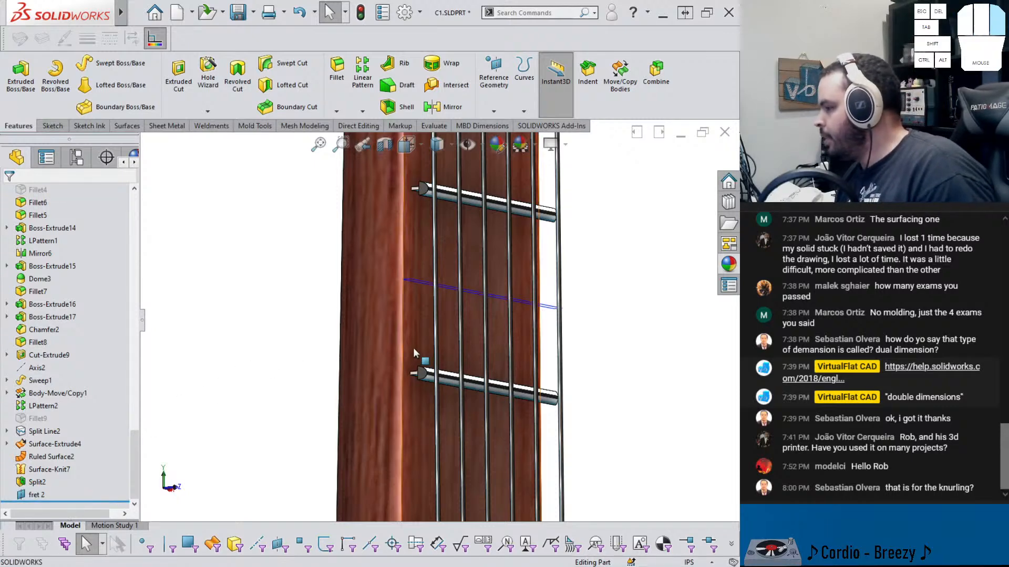
{"action": "key", "text": "shift+Tab"}
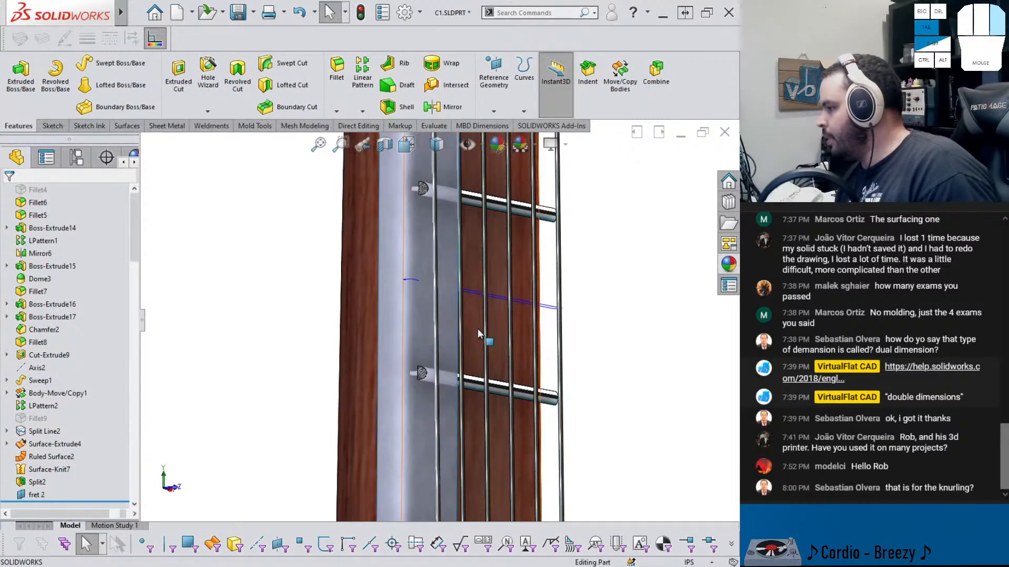
Return to the assembly and mate the capo's Front Plane coincident with the guitar's fret 2 plane
{"action": "scroll", "coordinate": [405, 323], "scroll_direction": "up", "scroll_amount": 4}
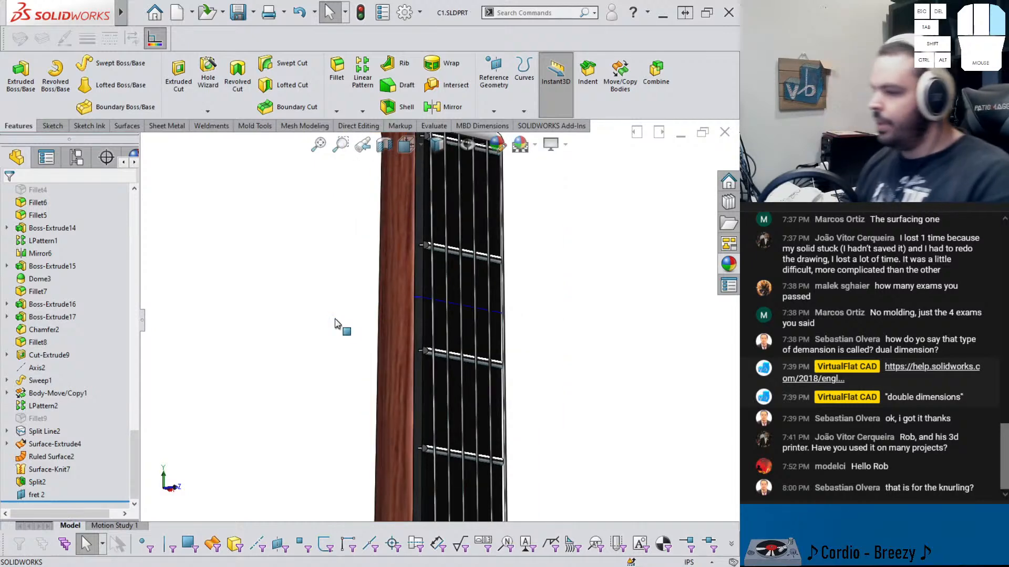
{"action": "key", "text": "ctrl+Tab"}
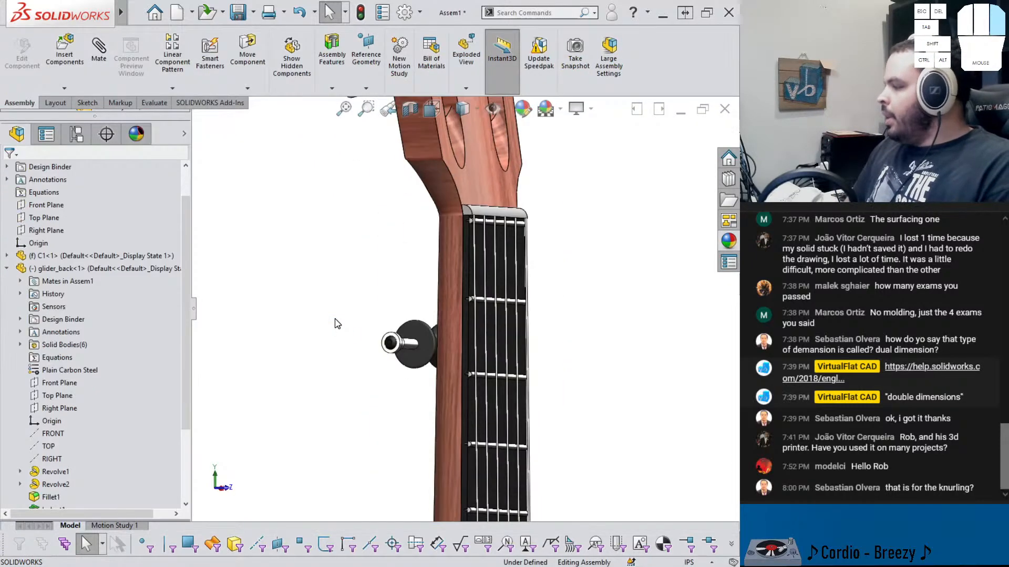
{"action": "scroll", "coordinate": [468, 345], "scroll_direction": "down", "scroll_amount": 1}
{"action": "scroll", "coordinate": [48, 409], "scroll_direction": "down", "scroll_amount": 3}
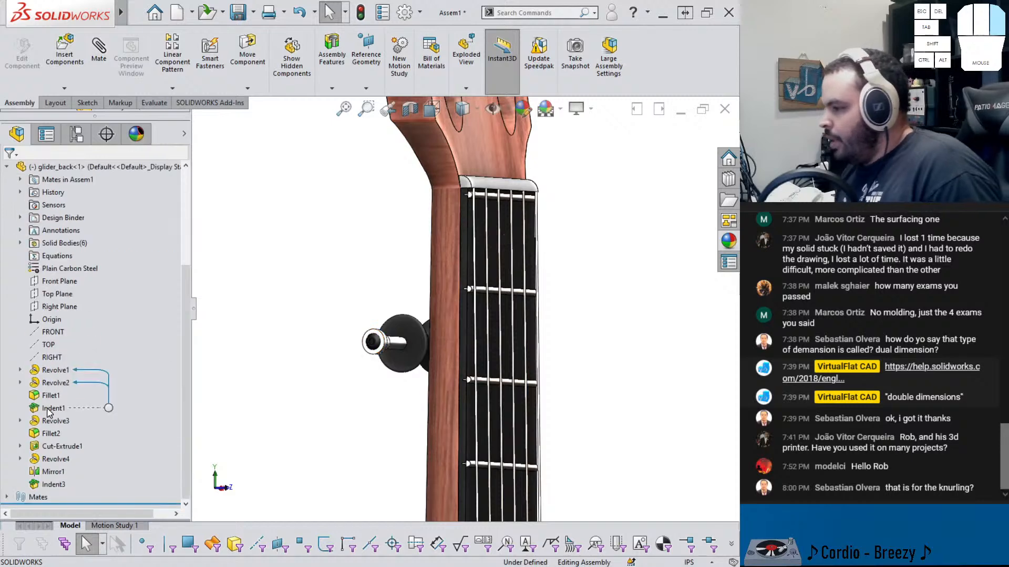
{"action": "left_click_drag", "start_coordinate": [403, 344], "coordinate": [400, 336]}
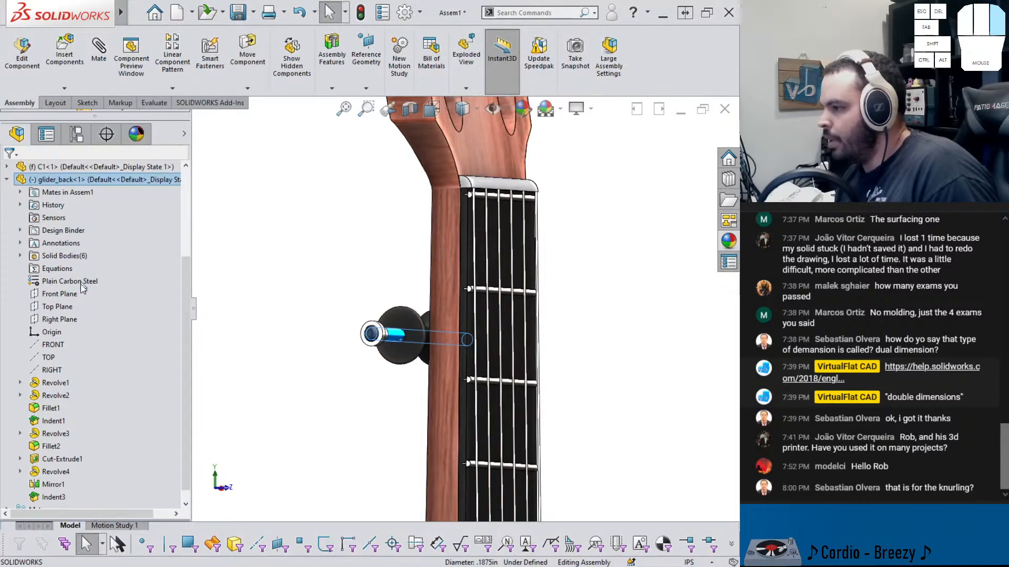
{"action": "left_click", "coordinate": [59, 294]}
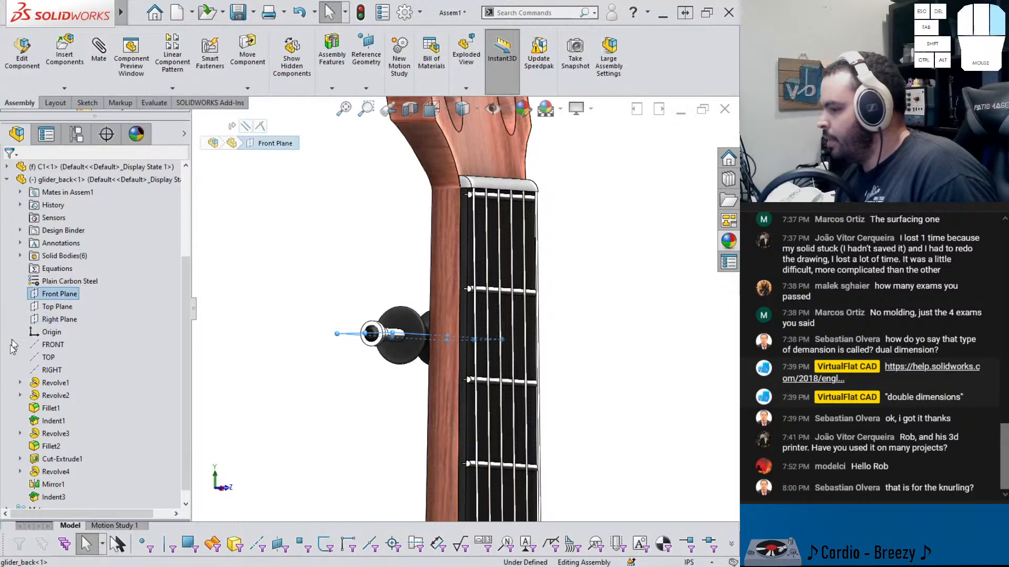
{"action": "scroll", "coordinate": [8, 502], "scroll_direction": "down", "scroll_amount": 3}
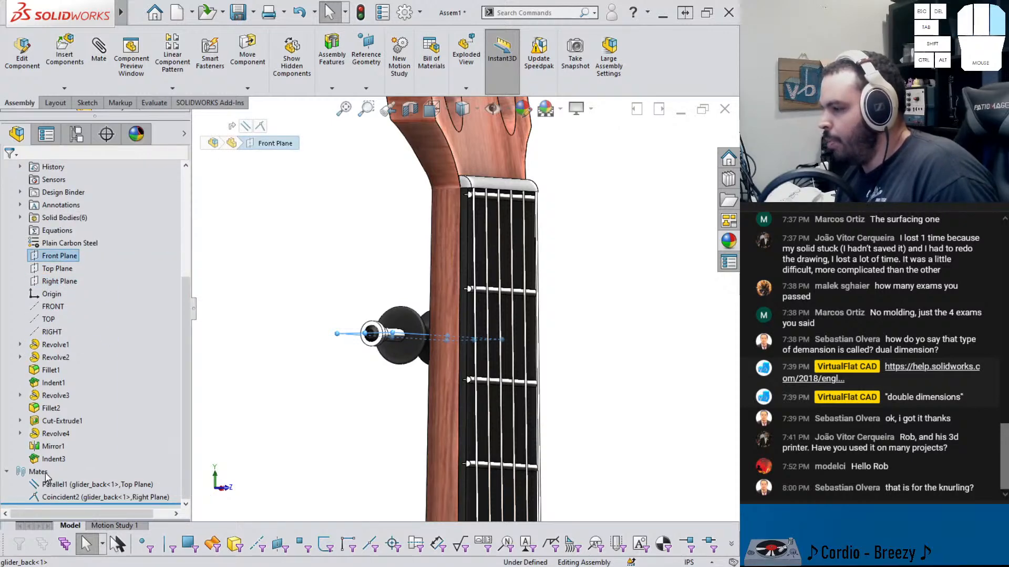
{"action": "scroll", "coordinate": [51, 362], "scroll_direction": "up", "scroll_amount": 4}
{"action": "left_click", "coordinate": [8, 281]}
{"action": "scroll", "coordinate": [72, 367], "scroll_direction": "down", "scroll_amount": 8}
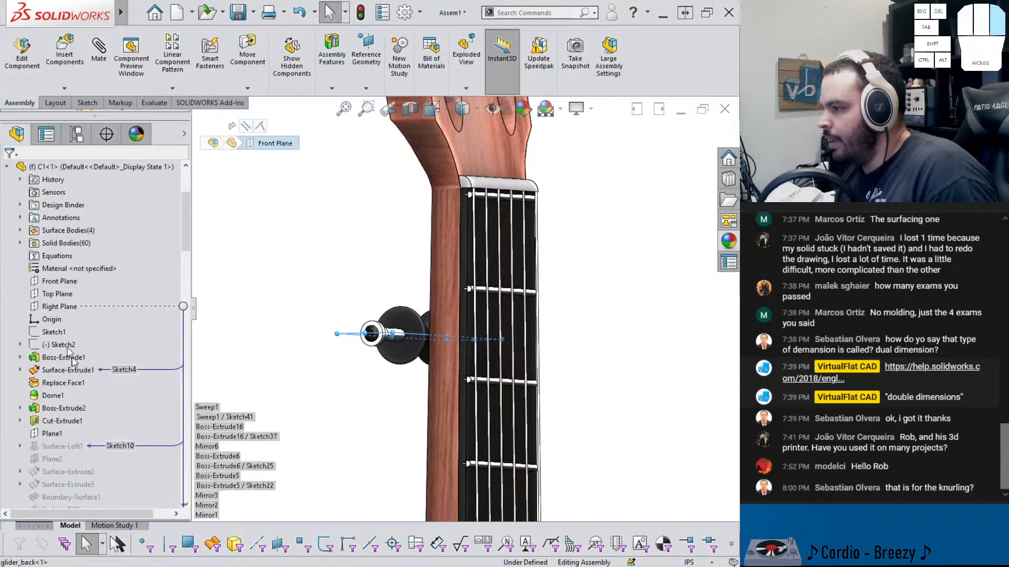
{"action": "scroll", "coordinate": [77, 417], "scroll_direction": "down", "scroll_amount": 10}
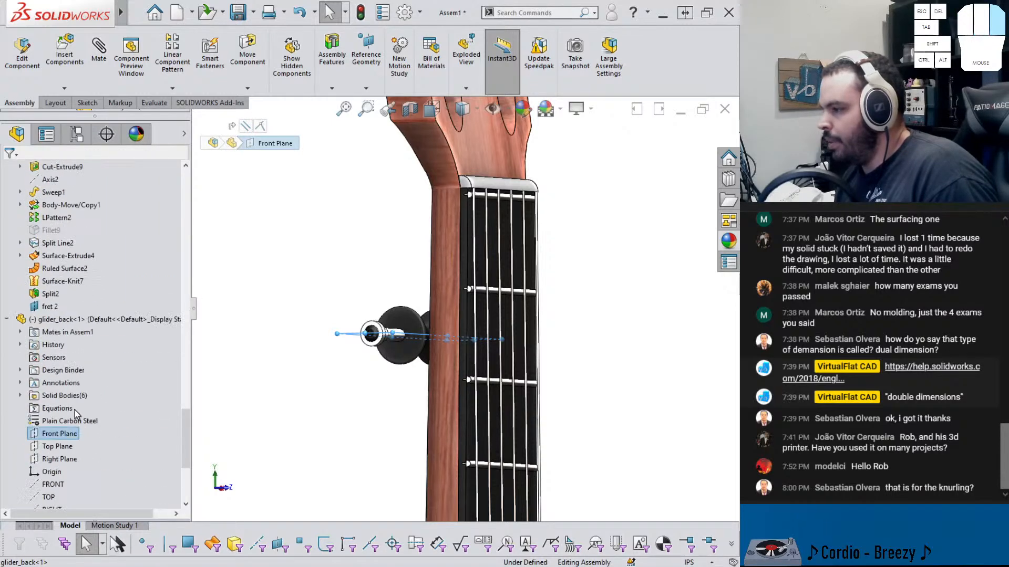
{"action": "left_click", "coordinate": [48, 306], "text": "ctrl"}
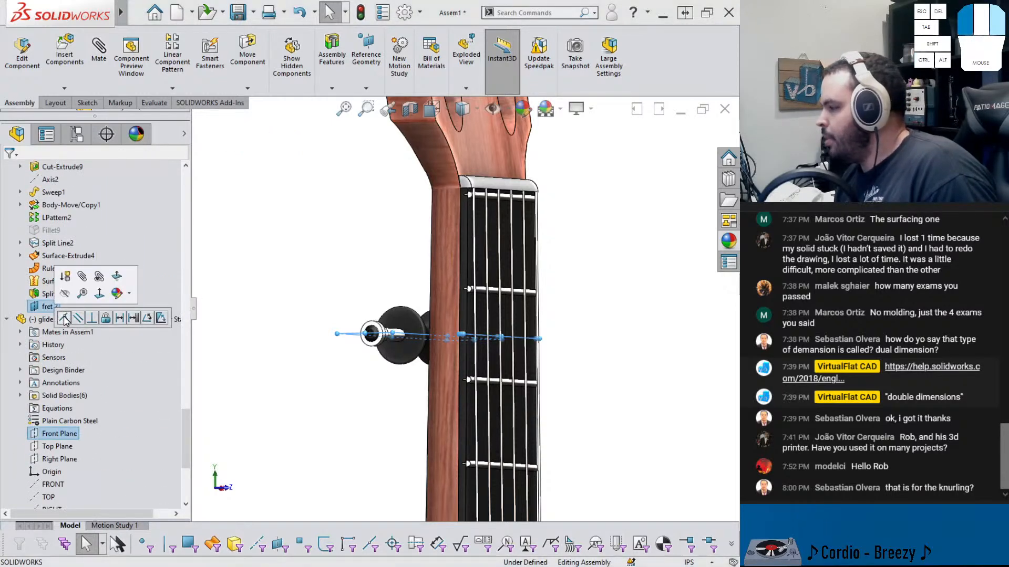
{"action": "left_click", "coordinate": [64, 319]}
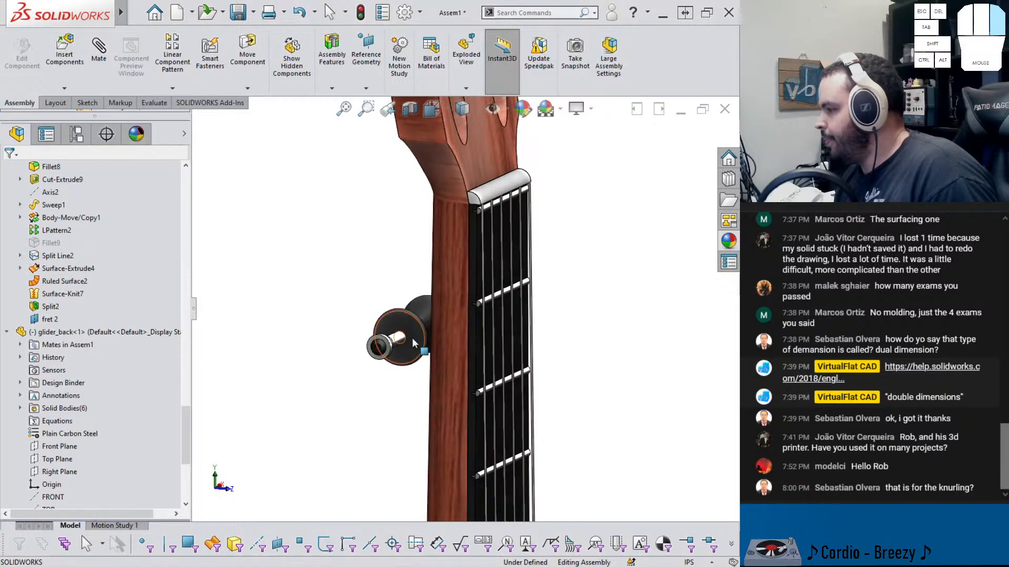
Rotate the capo and suppress its Parallel1 mate
{"action": "left_click_drag", "start_coordinate": [412, 341], "coordinate": [388, 340]}
{"action": "scroll", "coordinate": [142, 430], "scroll_direction": "down", "scroll_amount": 6}
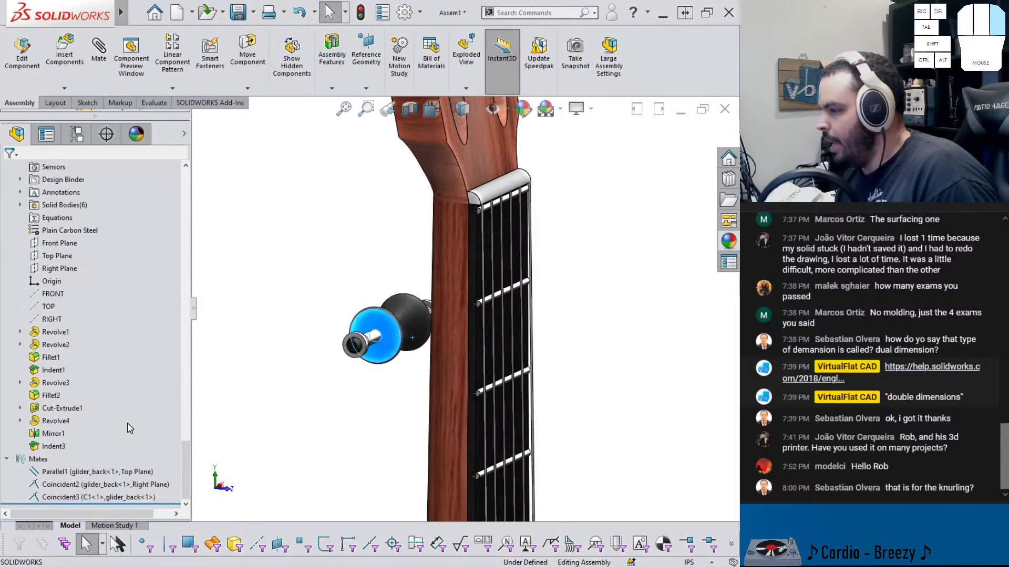
{"action": "left_click", "coordinate": [81, 472]}
{"action": "left_click", "coordinate": [93, 442]}
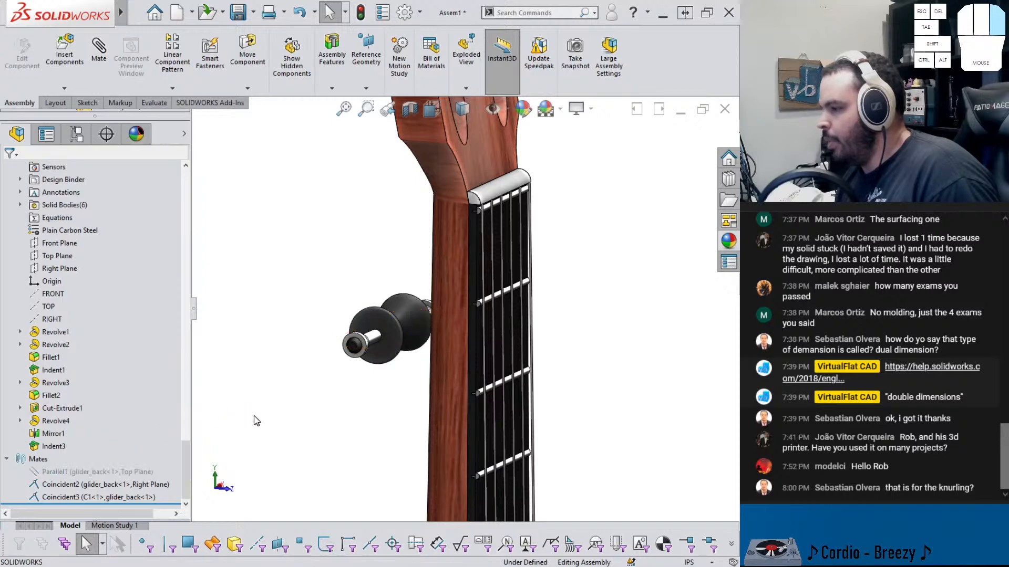
Rotate the capo back and slide it against the guitar neck with Move Component, using collision detection between C1 and glider_back
{"action": "left_click_drag", "start_coordinate": [381, 339], "coordinate": [401, 365]}
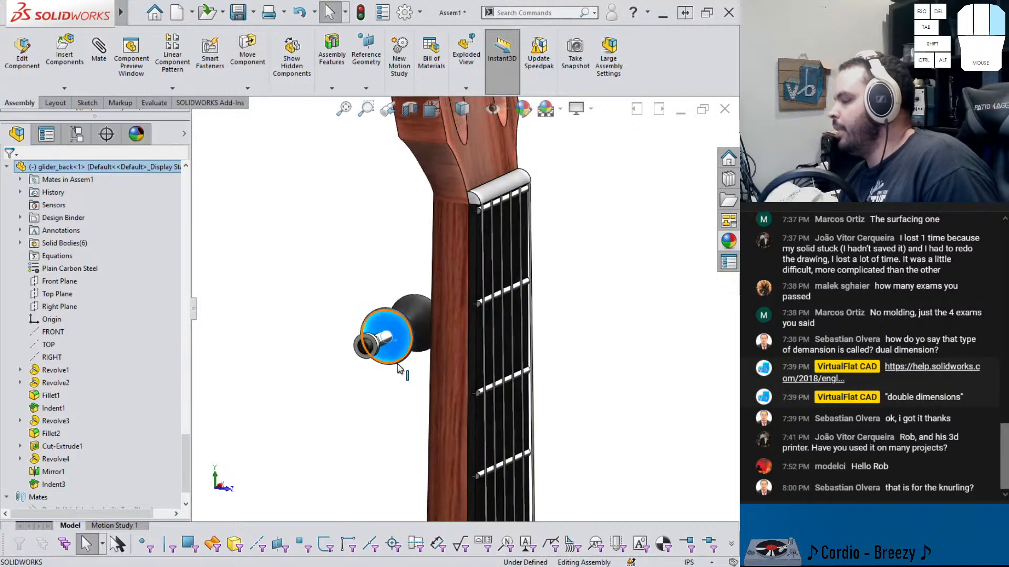
{"action": "left_click", "coordinate": [413, 373]}
{"action": "middle_click_drag", "start_coordinate": [414, 374], "coordinate": [429, 385]}
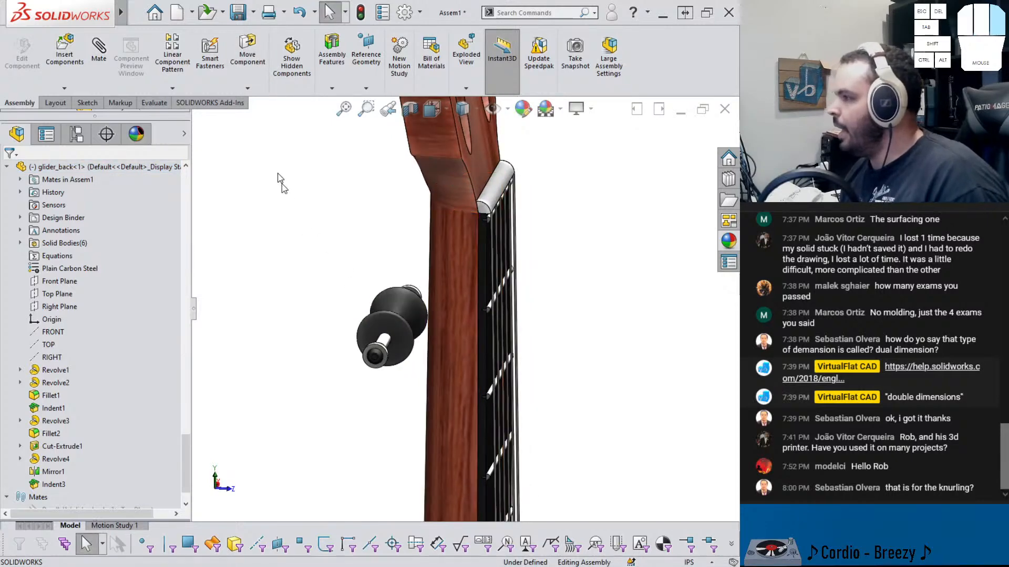
{"action": "left_click", "coordinate": [250, 71]}
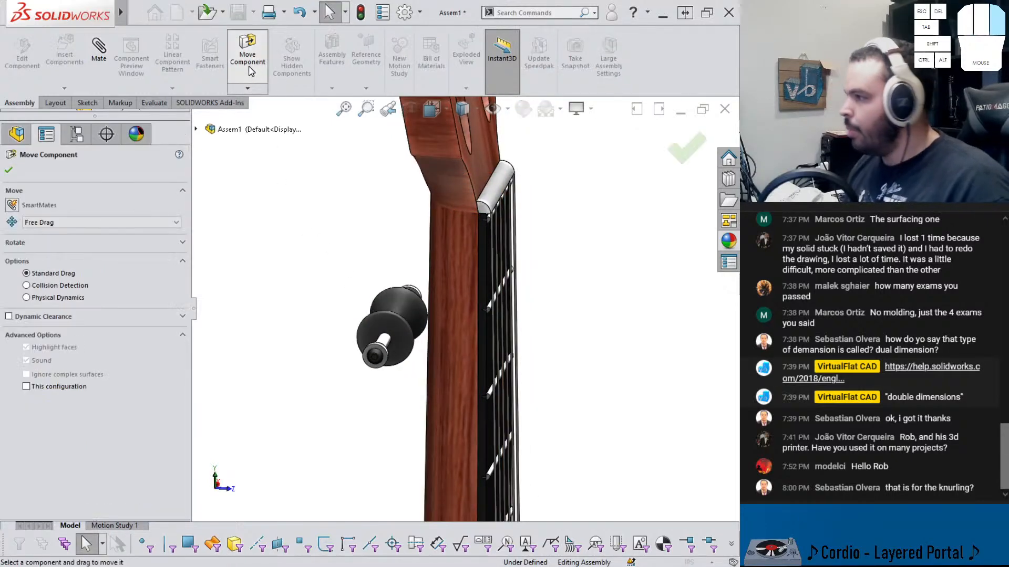
{"action": "left_click", "coordinate": [54, 285]}
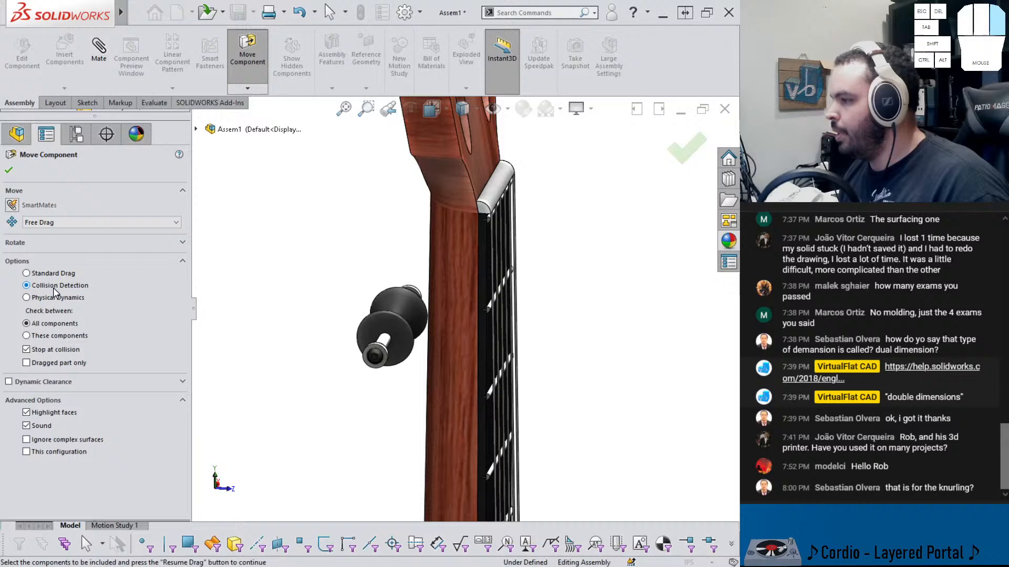
{"action": "left_click", "coordinate": [62, 337]}
{"action": "left_click", "coordinate": [402, 327]}
{"action": "left_click", "coordinate": [448, 317]}
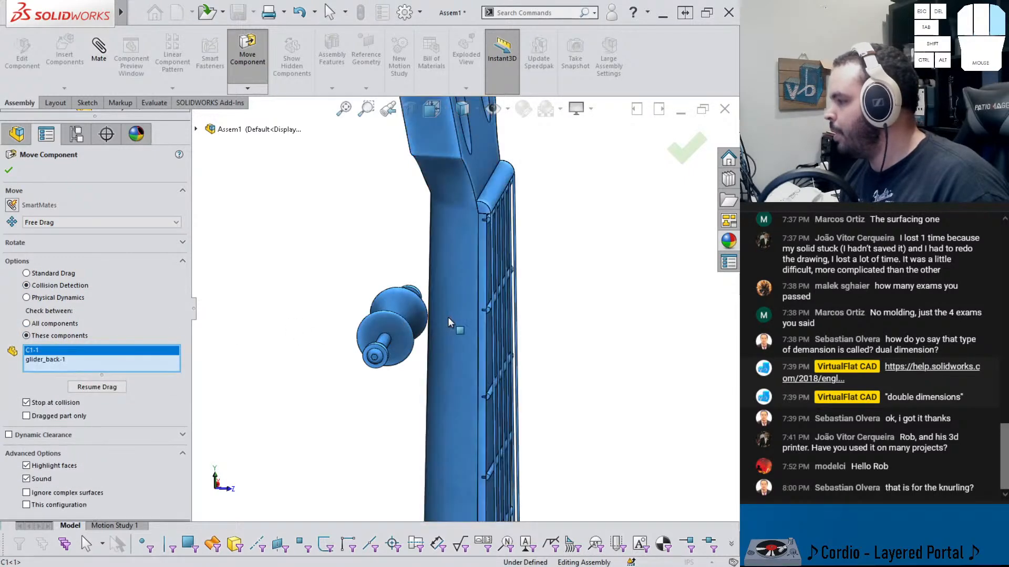
{"action": "left_click", "coordinate": [100, 388]}
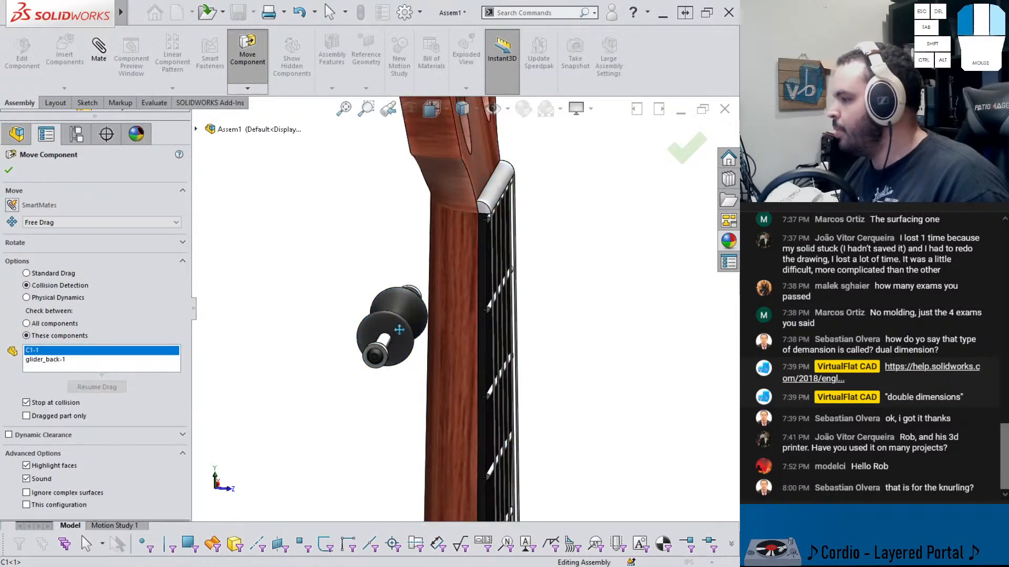
{"action": "left_click_drag", "start_coordinate": [400, 330], "coordinate": [461, 331]}
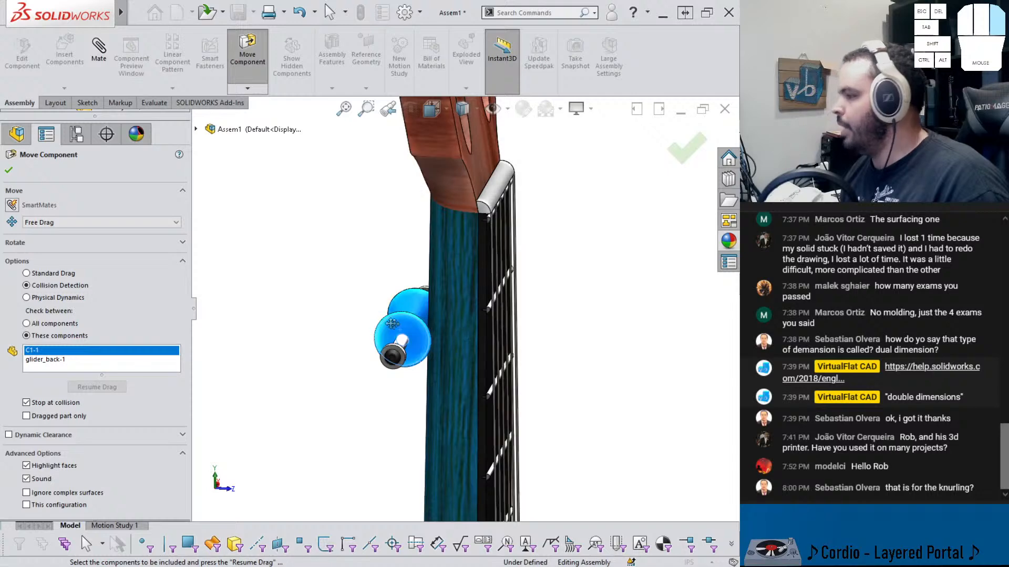
{"action": "left_click", "coordinate": [9, 171]}
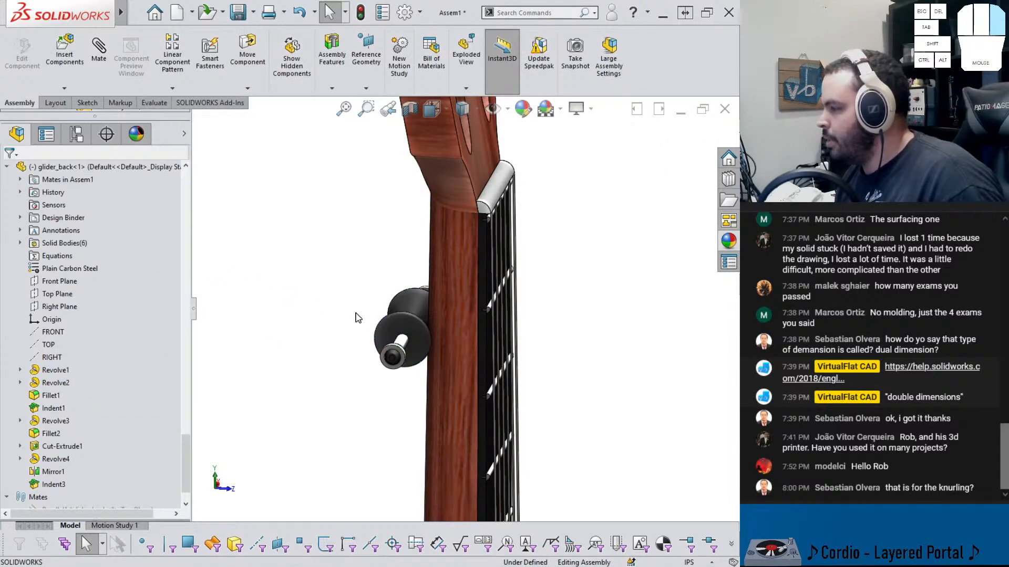
Fix the capo back with a distance mate between its Right Plane and the assembly's Front Plane
{"action": "left_click", "coordinate": [69, 309]}
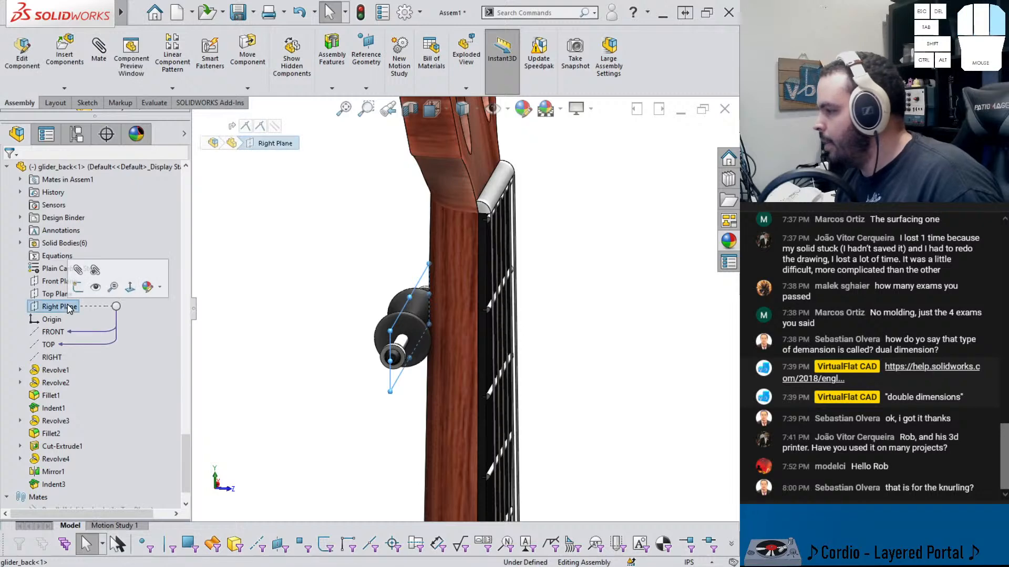
{"action": "scroll", "coordinate": [69, 310], "scroll_direction": "up", "scroll_amount": 10}
{"action": "middle_click_drag", "start_coordinate": [324, 293], "coordinate": [308, 301]}
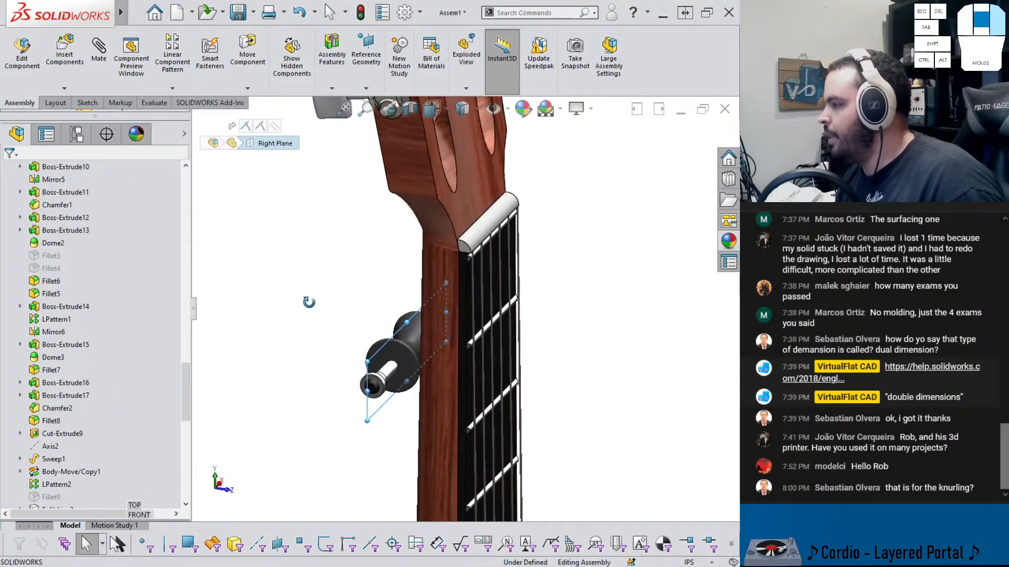
{"action": "scroll", "coordinate": [306, 302], "scroll_direction": "up", "scroll_amount": 2}
{"action": "scroll", "coordinate": [113, 279], "scroll_direction": "up", "scroll_amount": 11}
{"action": "scroll", "coordinate": [105, 276], "scroll_direction": "up", "scroll_amount": 8}
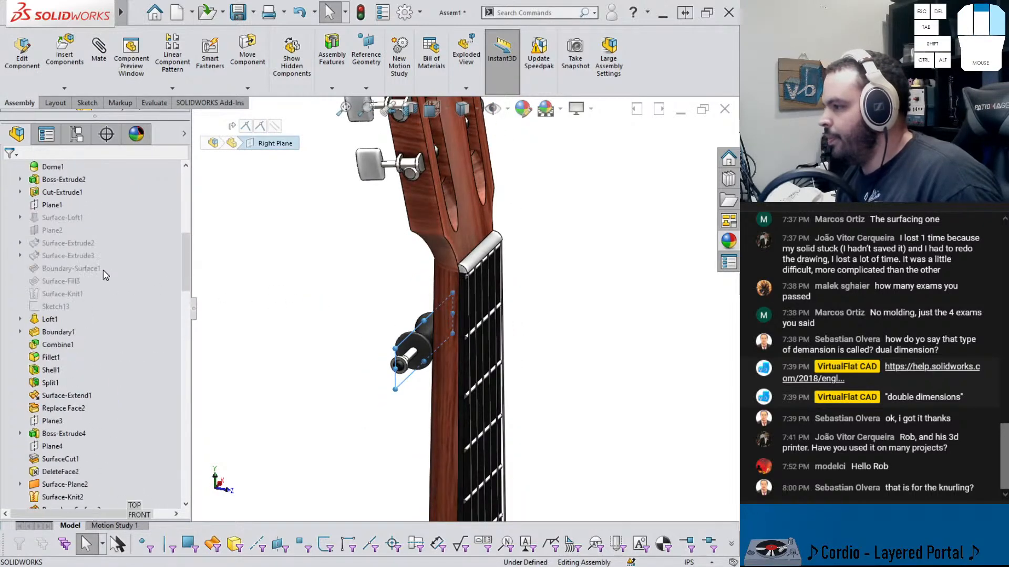
{"action": "left_click", "coordinate": [54, 269], "text": "ctrl"}
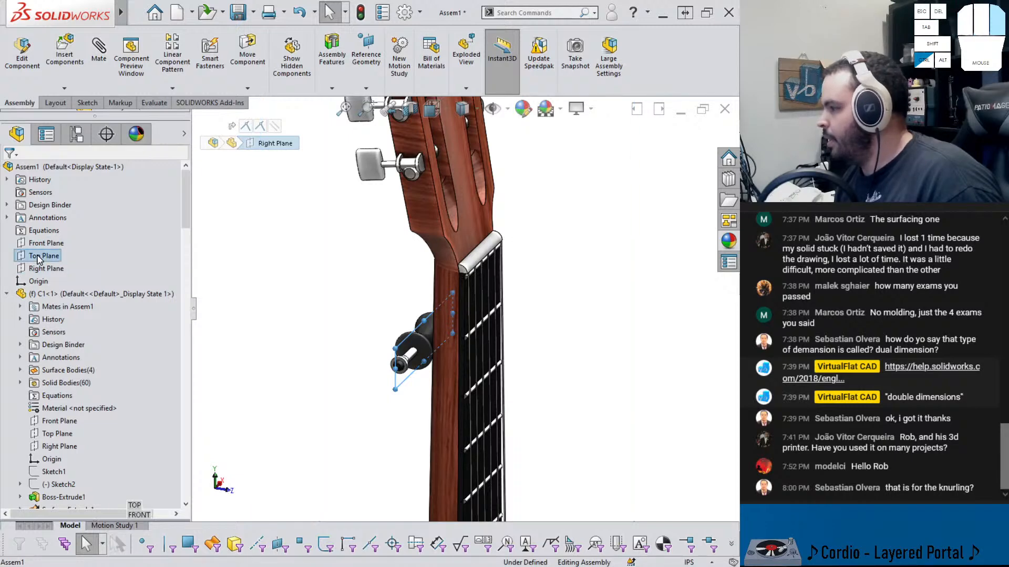
{"action": "scroll", "coordinate": [378, 311], "scroll_direction": "up", "scroll_amount": 5}
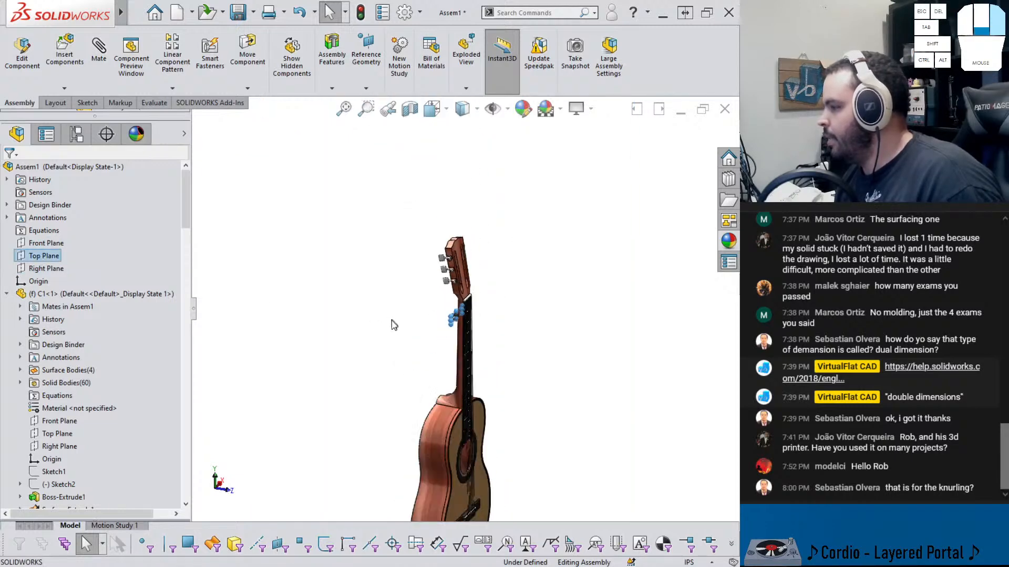
{"action": "left_click", "coordinate": [51, 245]}
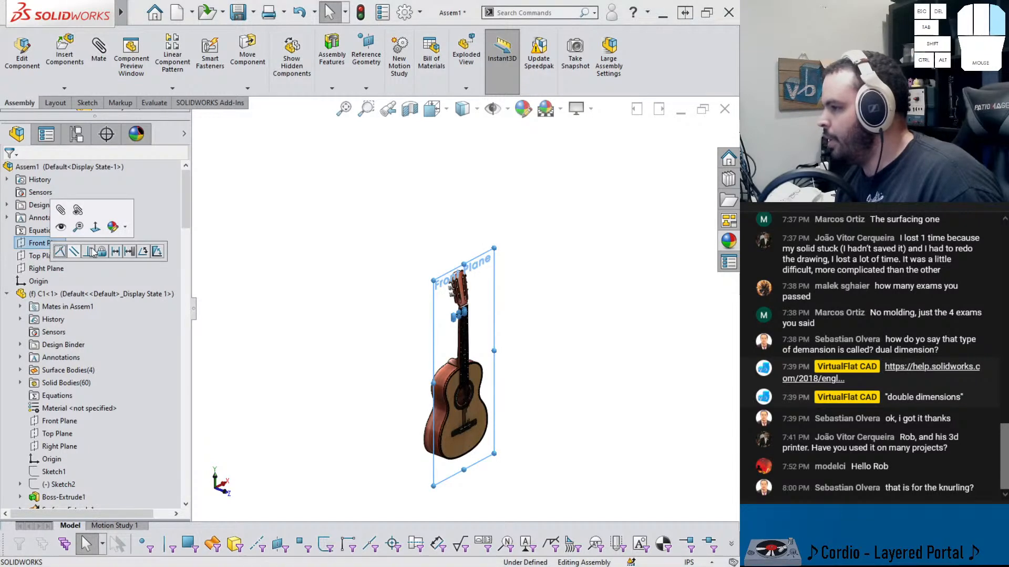
{"action": "left_click", "coordinate": [115, 252]}
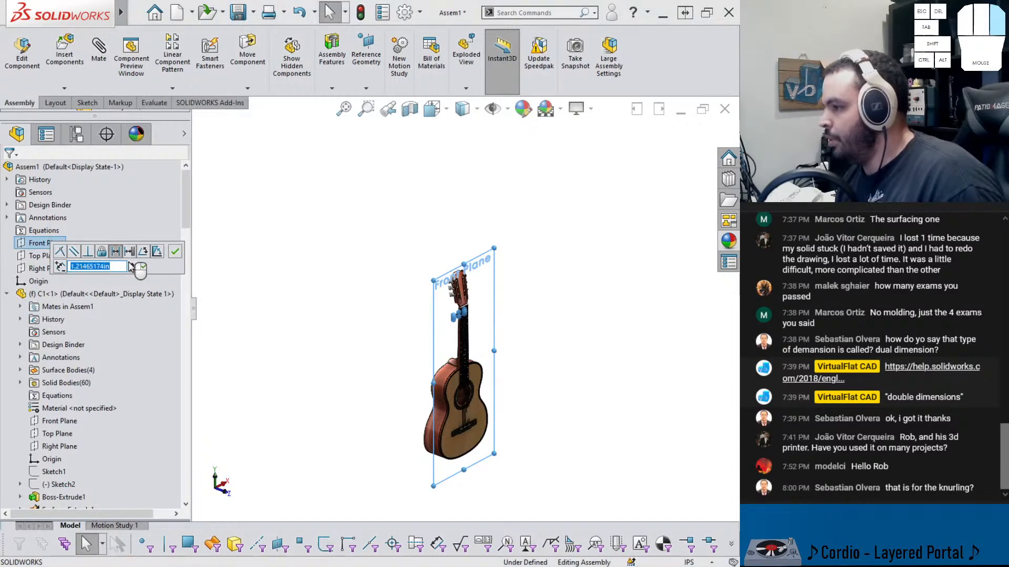
{"action": "left_click", "coordinate": [175, 252]}
Inspect the capo back's fit against the guitar neck from several angles
{"action": "scroll", "coordinate": [452, 247], "scroll_direction": "down", "scroll_amount": 10}
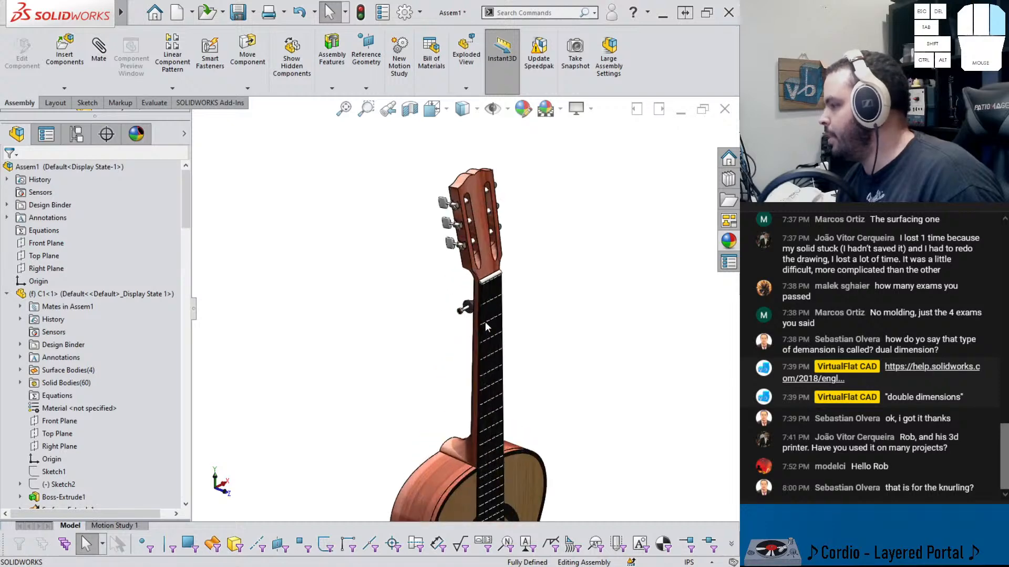
{"action": "middle_click_drag", "start_coordinate": [451, 237], "coordinate": [473, 293]}
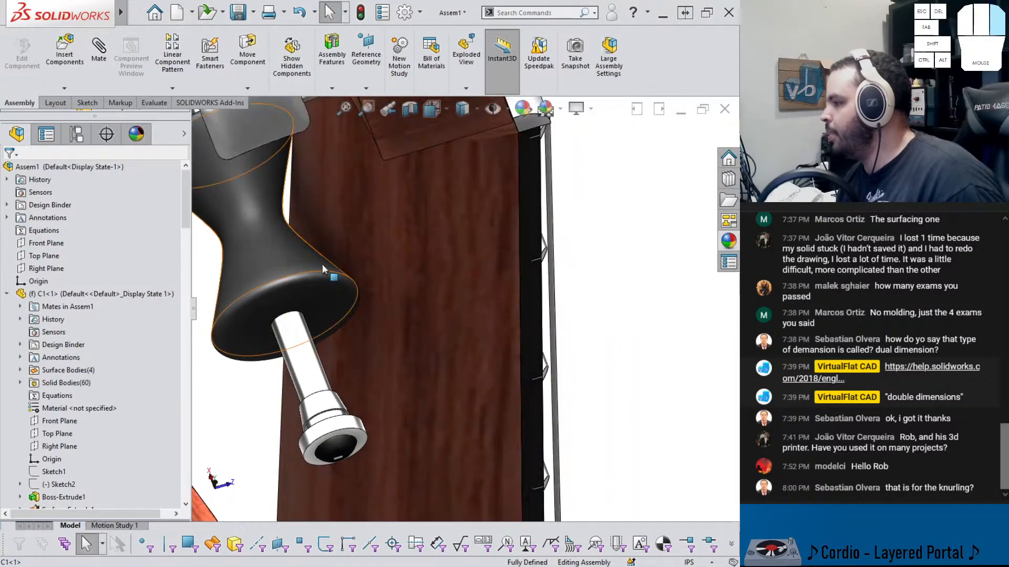
{"action": "left_click", "coordinate": [294, 265]}
{"action": "scroll", "coordinate": [306, 274], "scroll_direction": "up", "scroll_amount": 4}
{"action": "middle_click_drag", "start_coordinate": [306, 273], "coordinate": [314, 245]}
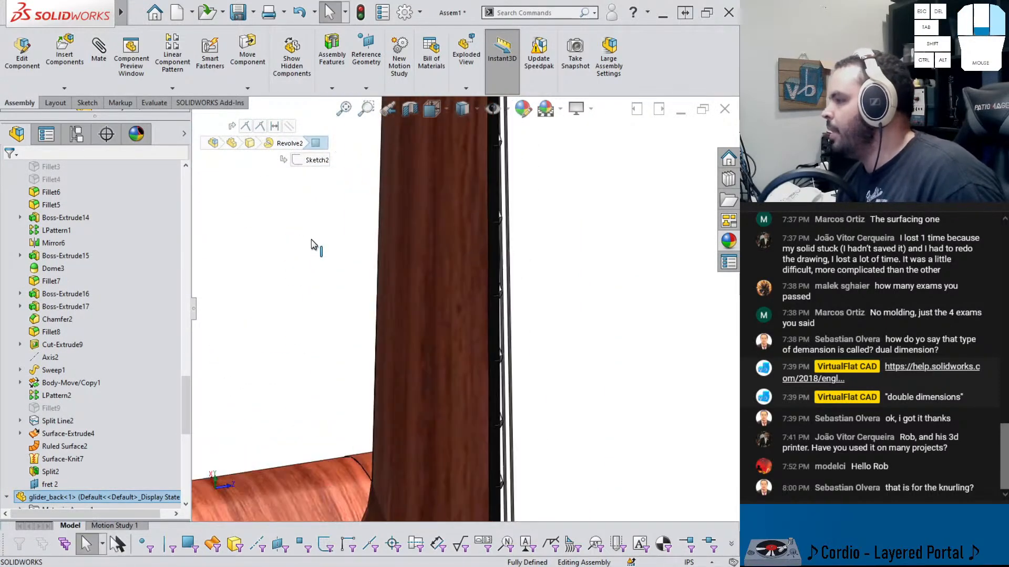
{"action": "scroll", "coordinate": [315, 245], "scroll_direction": "up", "scroll_amount": 6}
{"action": "scroll", "coordinate": [438, 226], "scroll_direction": "down", "scroll_amount": 5}
{"action": "middle_click_drag", "start_coordinate": [474, 227], "coordinate": [427, 272]}
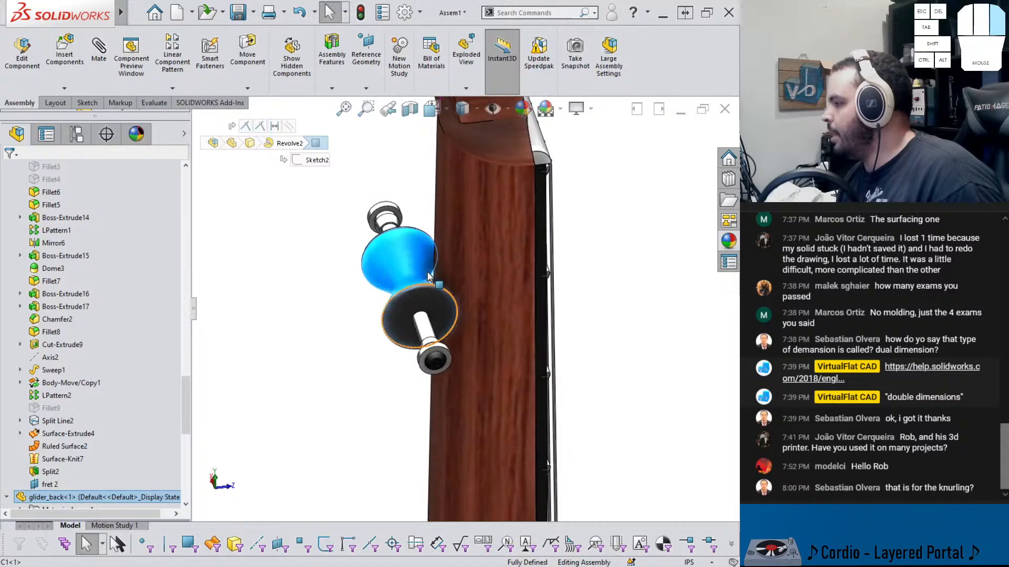
{"action": "left_click", "coordinate": [366, 283]}
{"action": "left_click", "coordinate": [357, 294]}
{"action": "middle_click_drag", "start_coordinate": [357, 294], "coordinate": [327, 309]}
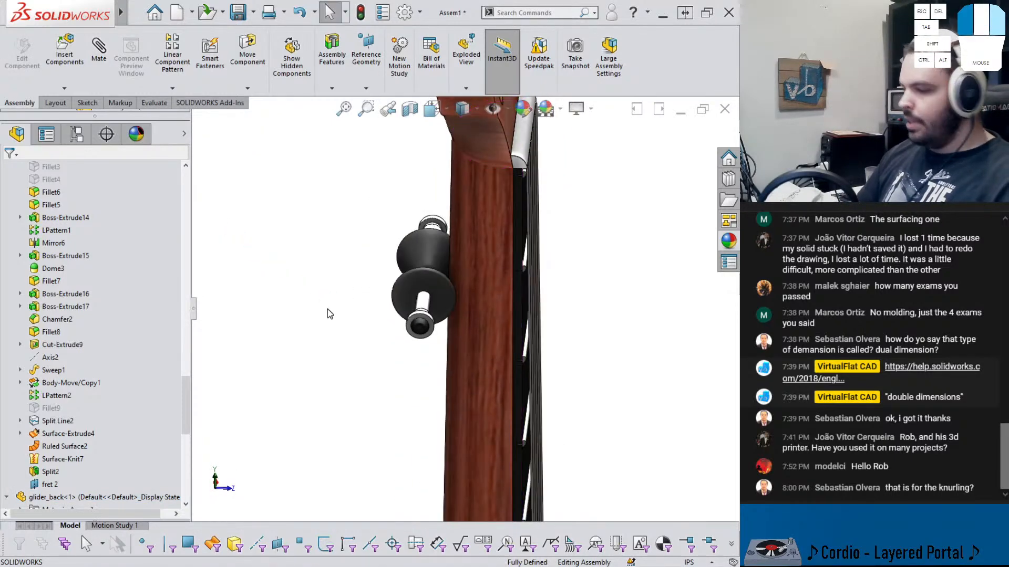
Save the assembly as glider capo_asm
{"action": "key", "text": "ctrl+s"}
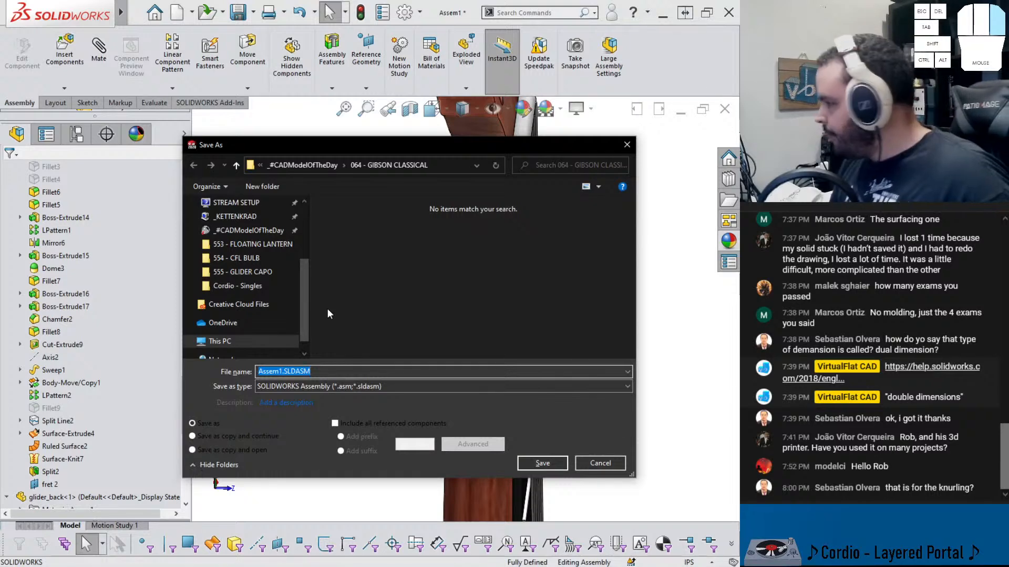
{"action": "type", "text": "glider capo_asm"}
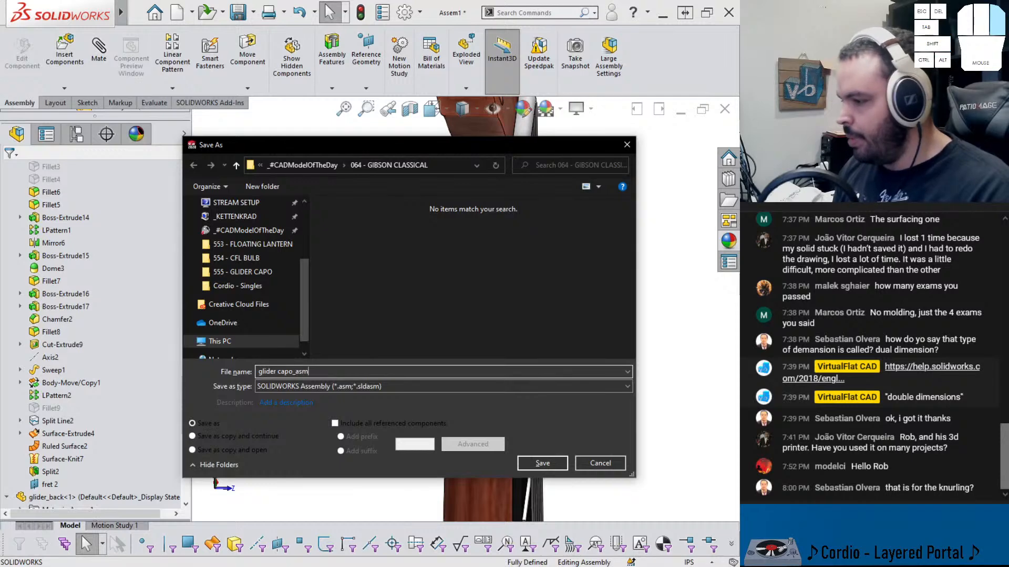
{"action": "key", "text": "Return"}
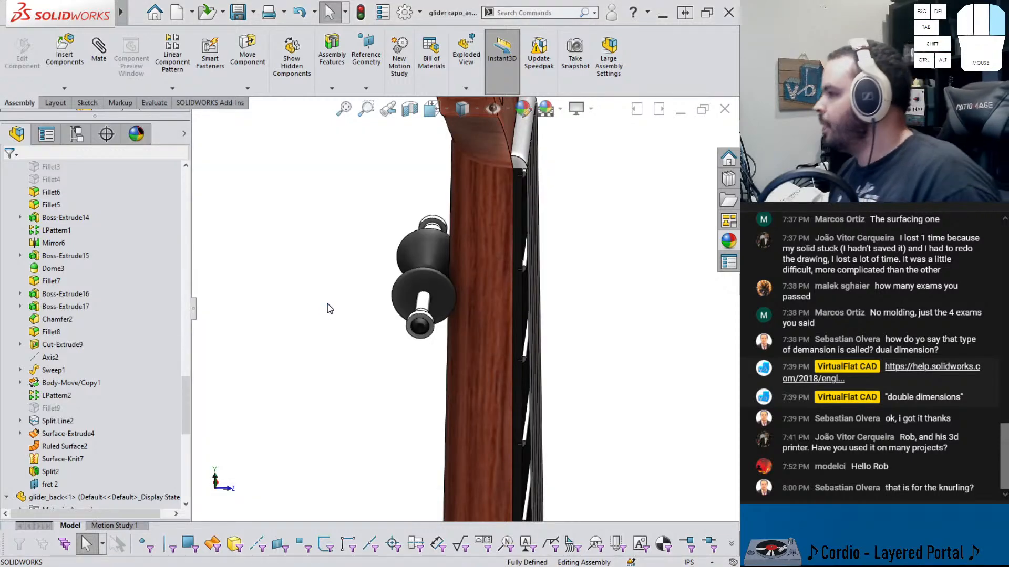
Insert the glider_front component into the assembly beside the guitar neck
{"action": "scroll", "coordinate": [497, 284], "scroll_direction": "up", "scroll_amount": 2}
{"action": "middle_click_drag", "start_coordinate": [497, 278], "coordinate": [439, 297]}
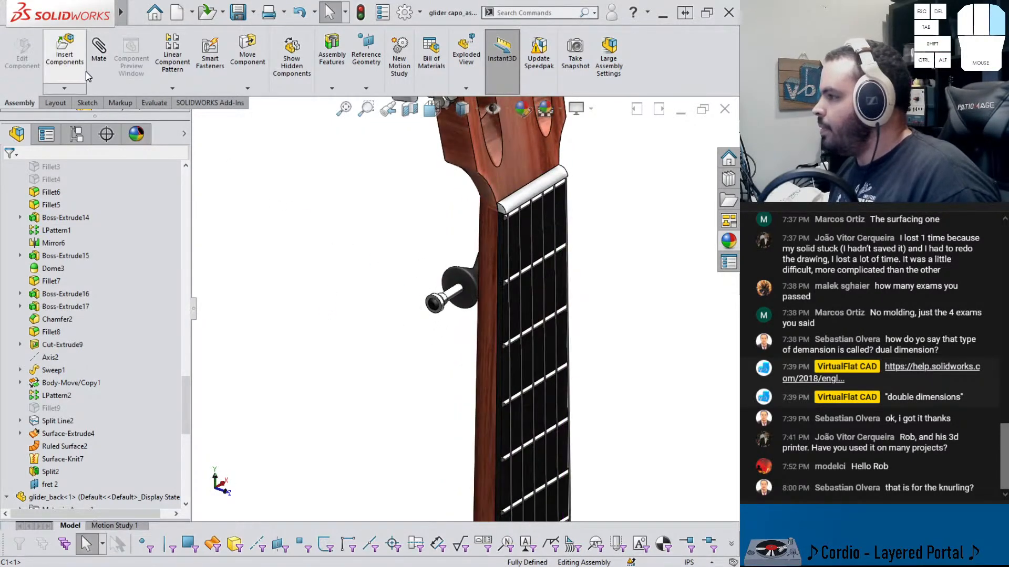
{"action": "left_click", "coordinate": [64, 55]}
{"action": "left_click", "coordinate": [49, 309]}
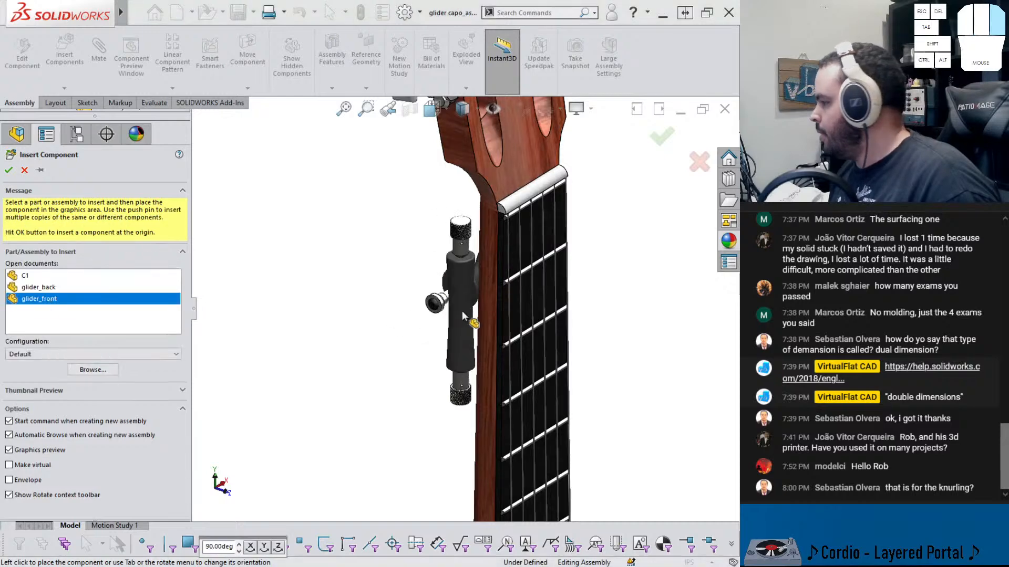
{"action": "left_click", "coordinate": [625, 273]}
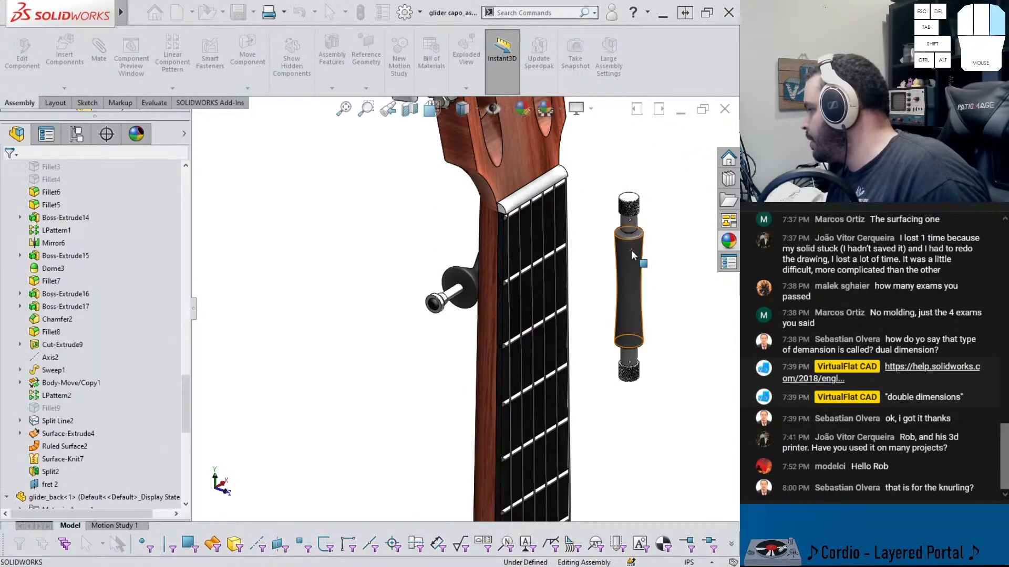
Move and rotate the glider_front component next to the capo back on the fretboard
{"action": "scroll", "coordinate": [604, 263], "scroll_direction": "down", "scroll_amount": 4}
{"action": "right_click_drag", "start_coordinate": [452, 314], "coordinate": [414, 473]}
{"action": "scroll", "coordinate": [414, 416], "scroll_direction": "up", "scroll_amount": 4}
{"action": "middle_click_drag", "start_coordinate": [414, 414], "coordinate": [419, 379]}
{"action": "left_click_drag", "start_coordinate": [421, 382], "coordinate": [460, 380]}
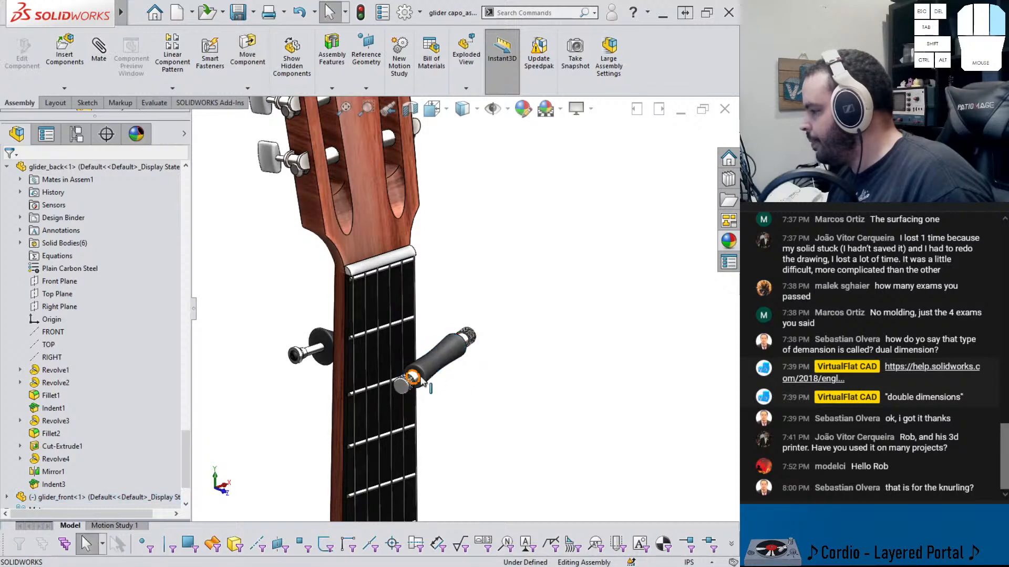
{"action": "scroll", "coordinate": [415, 375], "scroll_direction": "down", "scroll_amount": 1}
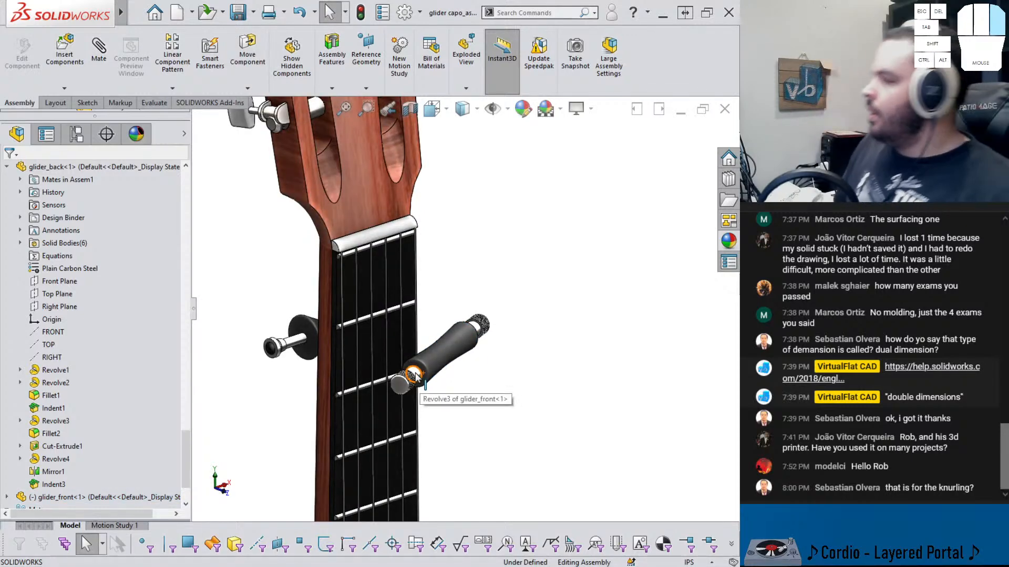
Examine the reference planes of the glider_front and glider_back components in the design tree
{"action": "left_click", "coordinate": [441, 351]}
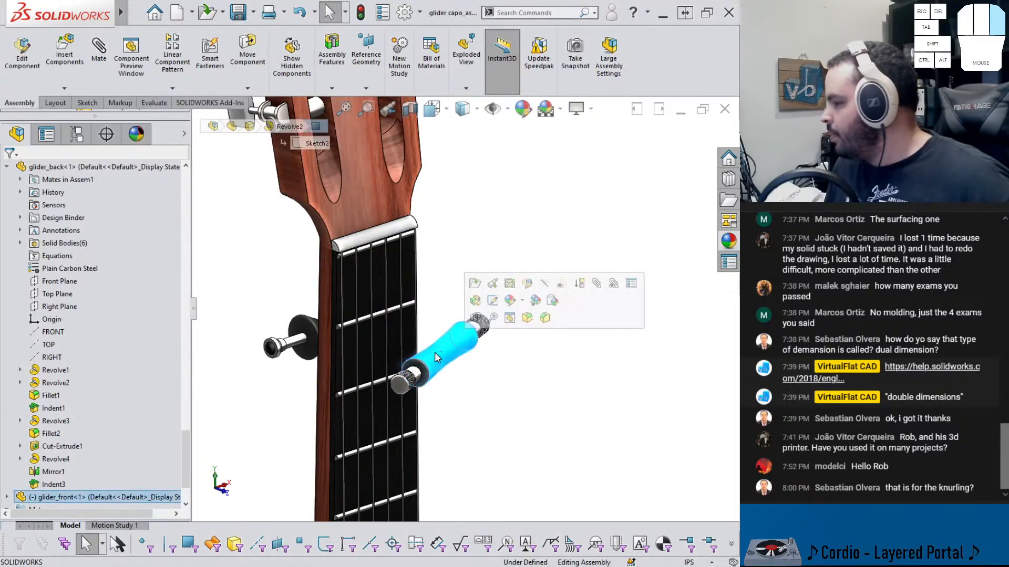
{"action": "left_click", "coordinate": [7, 433]}
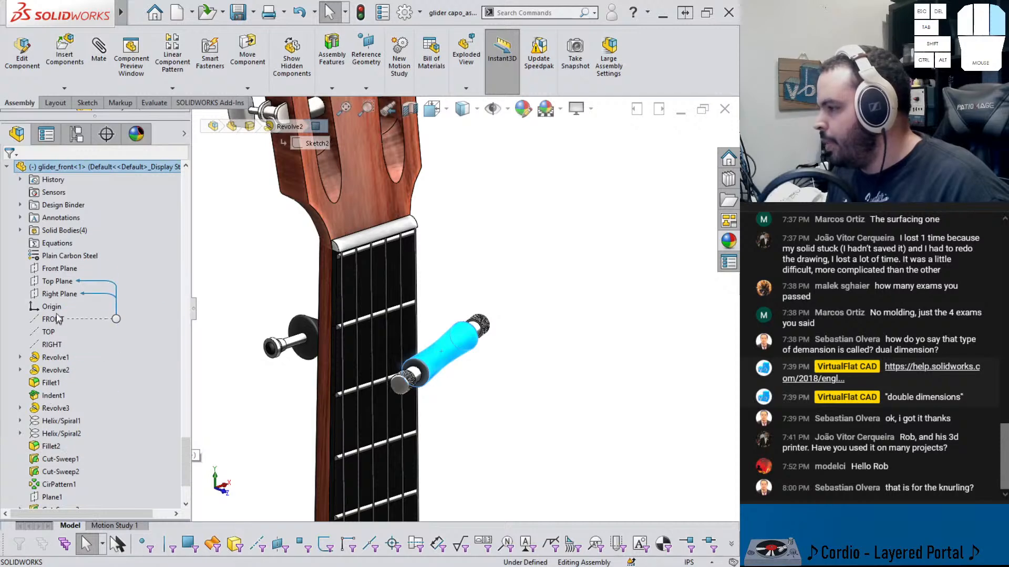
{"action": "left_click", "coordinate": [55, 283]}
{"action": "left_click", "coordinate": [54, 294]}
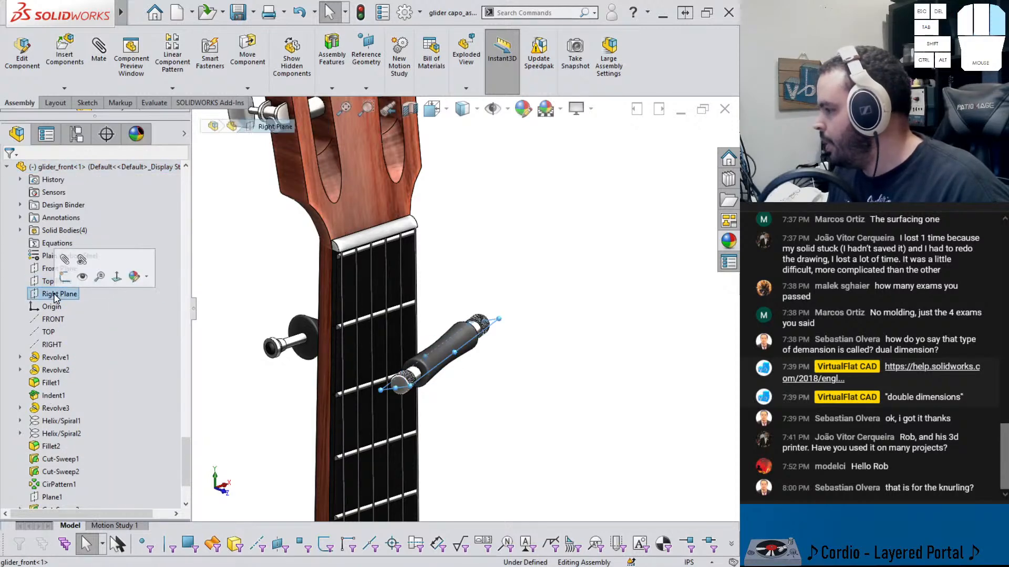
{"action": "scroll", "coordinate": [55, 298], "scroll_direction": "up", "scroll_amount": 8}
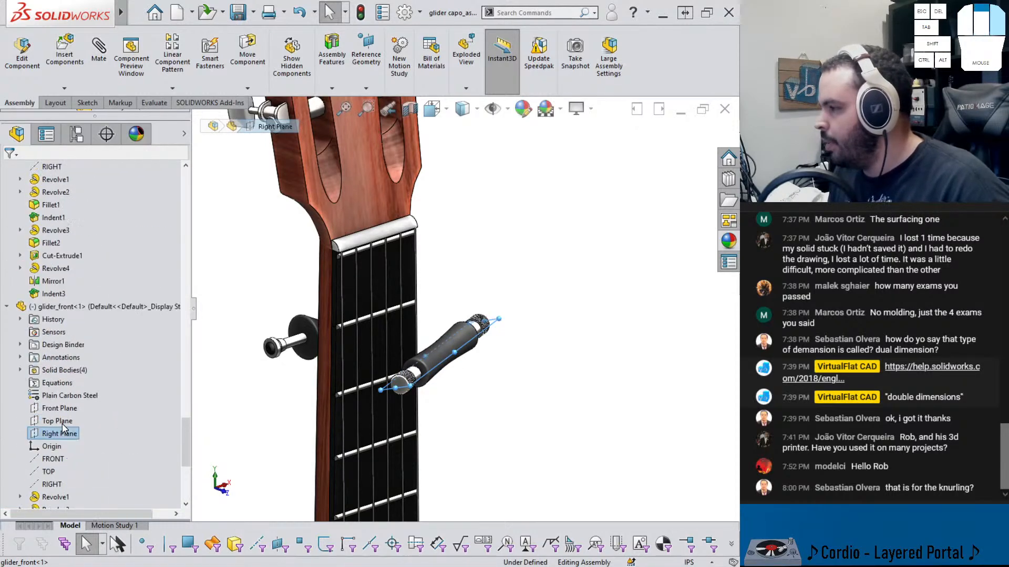
{"action": "scroll", "coordinate": [63, 425], "scroll_direction": "down", "scroll_amount": 5}
{"action": "left_click", "coordinate": [52, 269]}
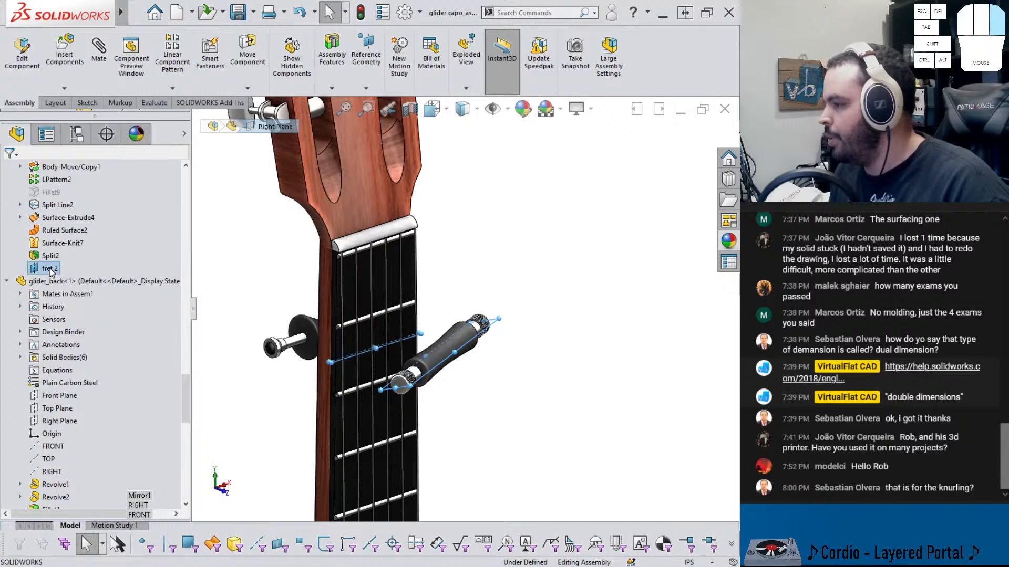
{"action": "left_click", "coordinate": [59, 274]}
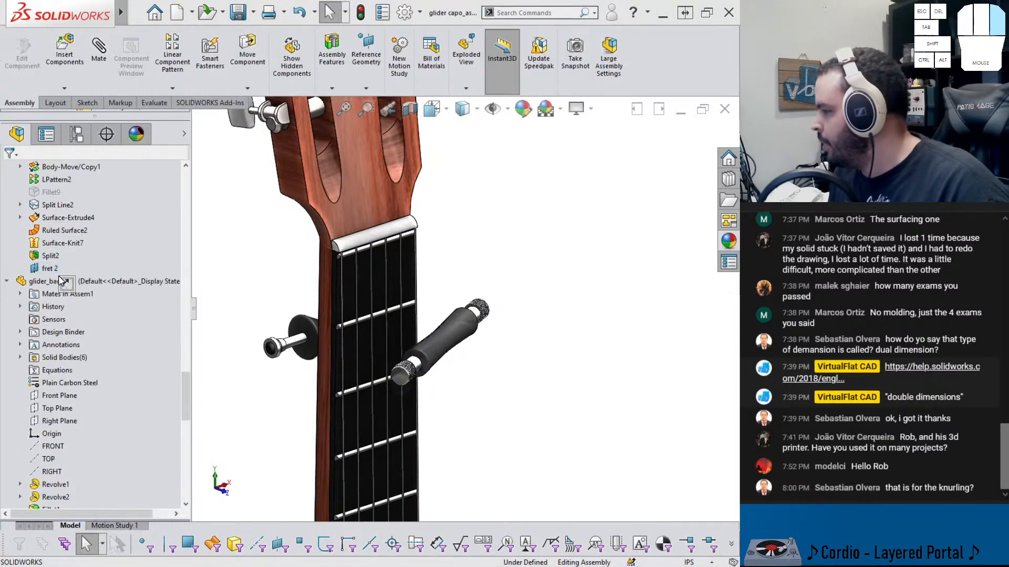
Mate glider_front's reference planes with glider_back and assembly planes to align the roller parallel to the capo back
{"action": "scroll", "coordinate": [82, 434], "scroll_direction": "down", "scroll_amount": 1}
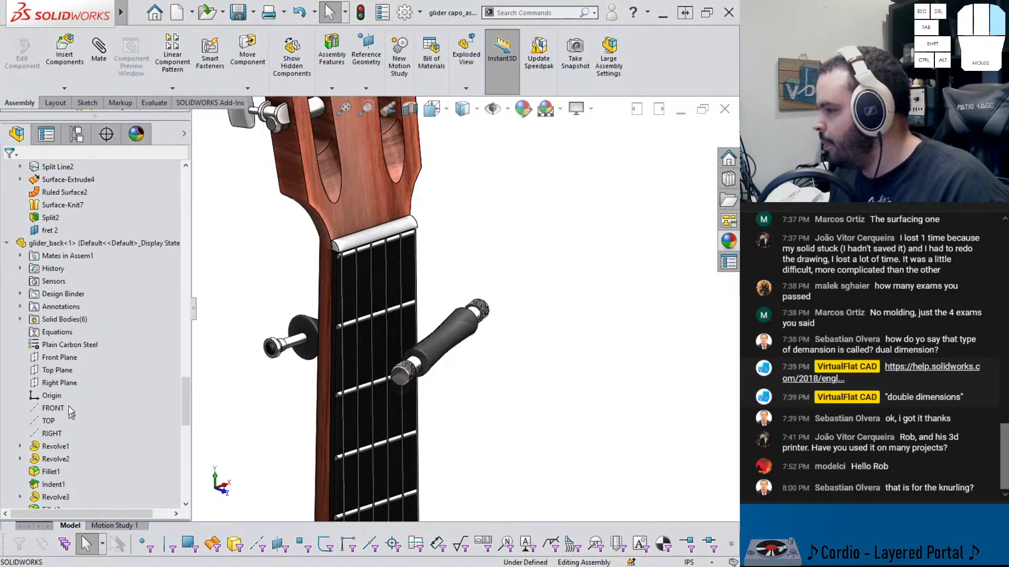
{"action": "left_click", "coordinate": [67, 386]}
{"action": "left_click", "coordinate": [53, 359]}
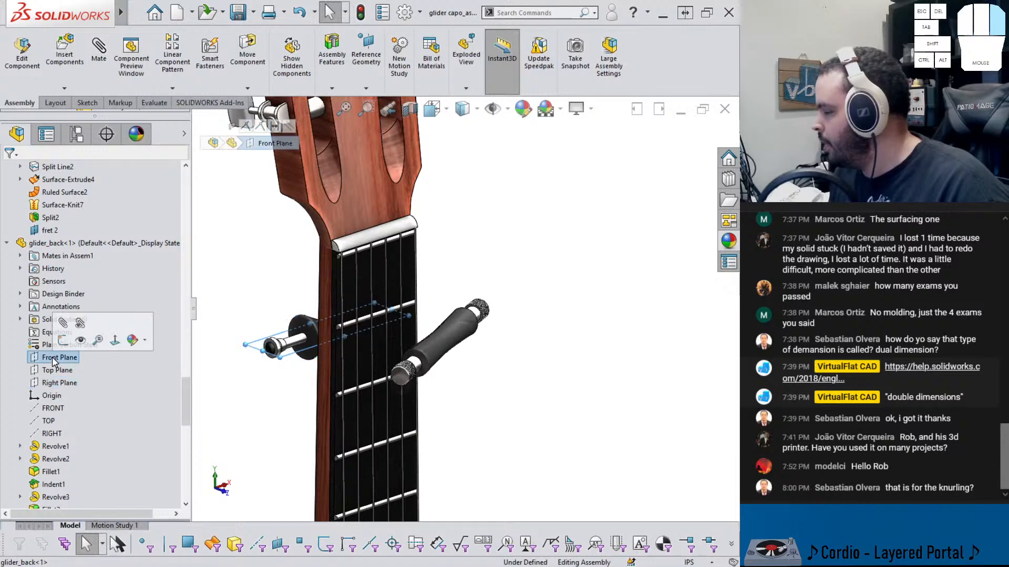
{"action": "left_click", "coordinate": [6, 243]}
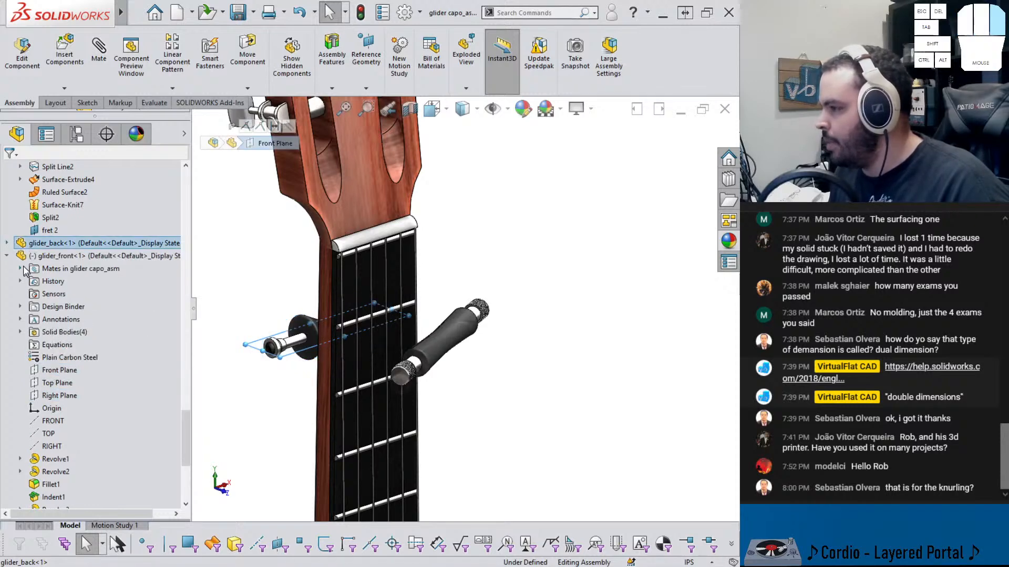
{"action": "left_click", "coordinate": [58, 397]}
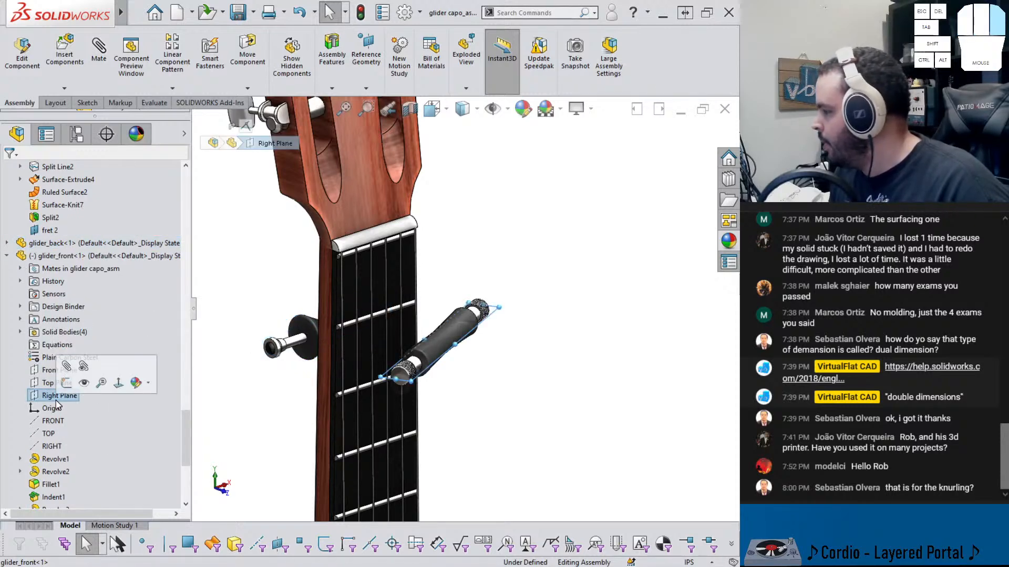
{"action": "left_click", "coordinate": [48, 383]}
{"action": "scroll", "coordinate": [55, 336], "scroll_direction": "up", "scroll_amount": 10}
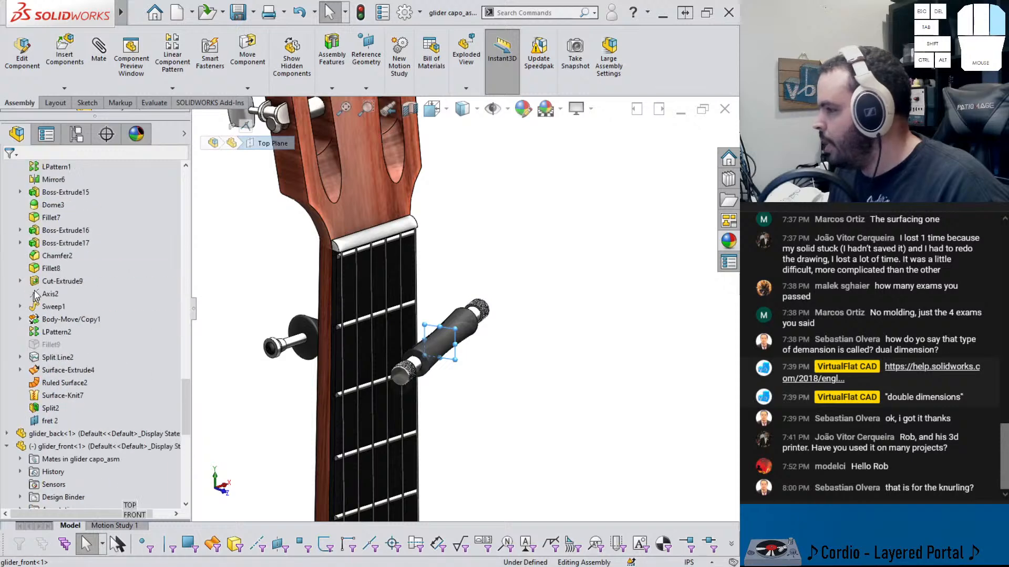
{"action": "scroll", "coordinate": [57, 292], "scroll_direction": "up", "scroll_amount": 15}
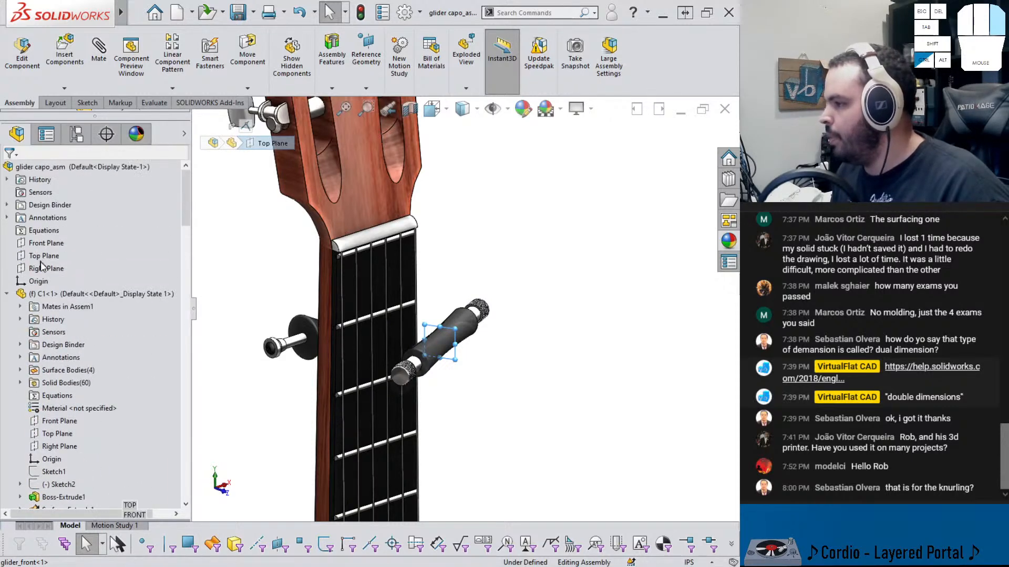
{"action": "left_click", "coordinate": [50, 269]}
{"action": "left_click", "coordinate": [63, 242]}
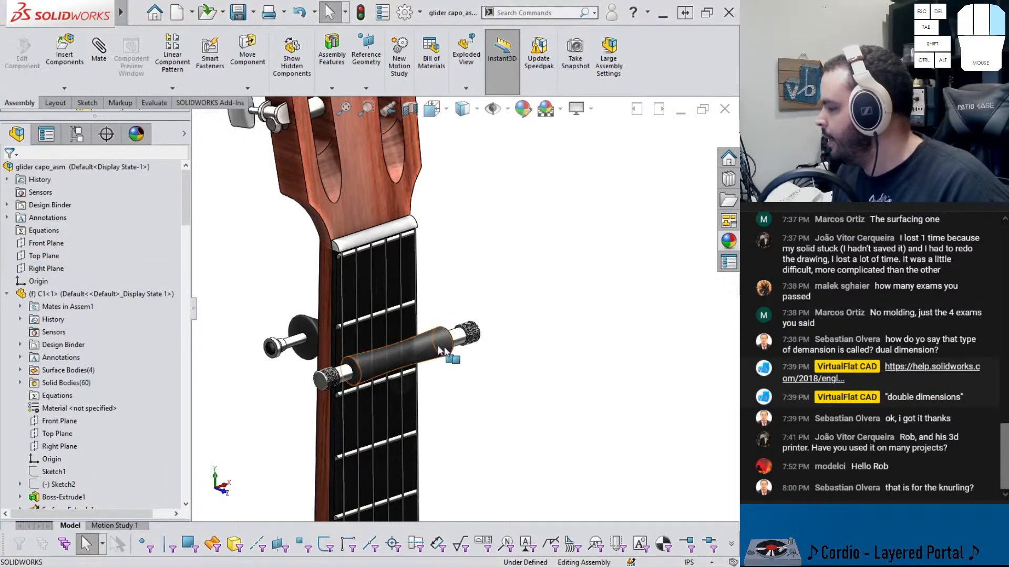
Drag the glider_front roller along its axis toward the guitar neck
{"action": "scroll", "coordinate": [411, 351], "scroll_direction": "down", "scroll_amount": 3}
{"action": "scroll", "coordinate": [338, 376], "scroll_direction": "up", "scroll_amount": 1}
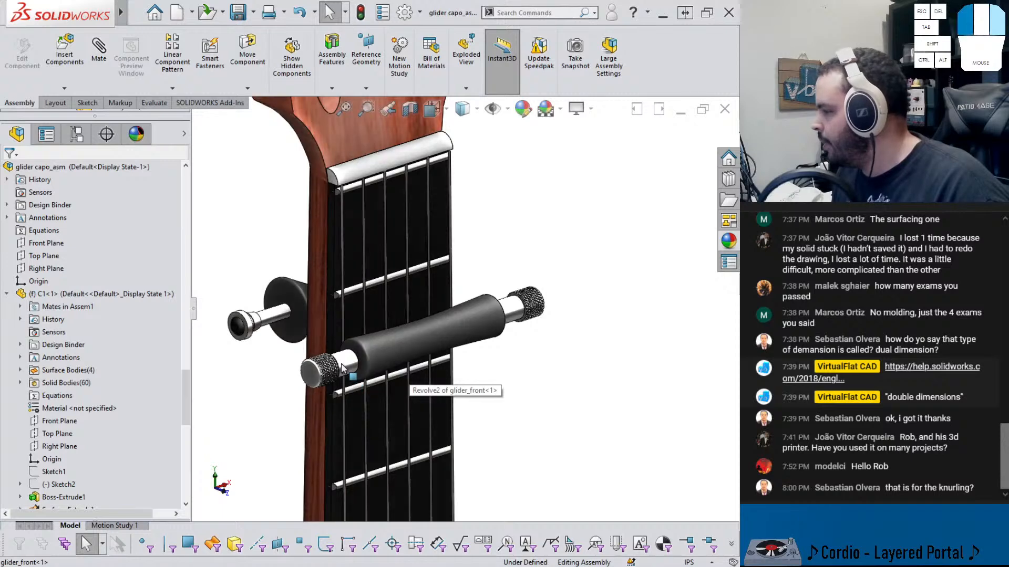
{"action": "left_click", "coordinate": [317, 348]}
{"action": "middle_click_drag", "start_coordinate": [317, 348], "coordinate": [419, 328]}
{"action": "scroll", "coordinate": [421, 330], "scroll_direction": "down", "scroll_amount": 5}
{"action": "left_click_drag", "start_coordinate": [448, 265], "coordinate": [500, 315]}
{"action": "scroll", "coordinate": [485, 143], "scroll_direction": "up", "scroll_amount": 2}
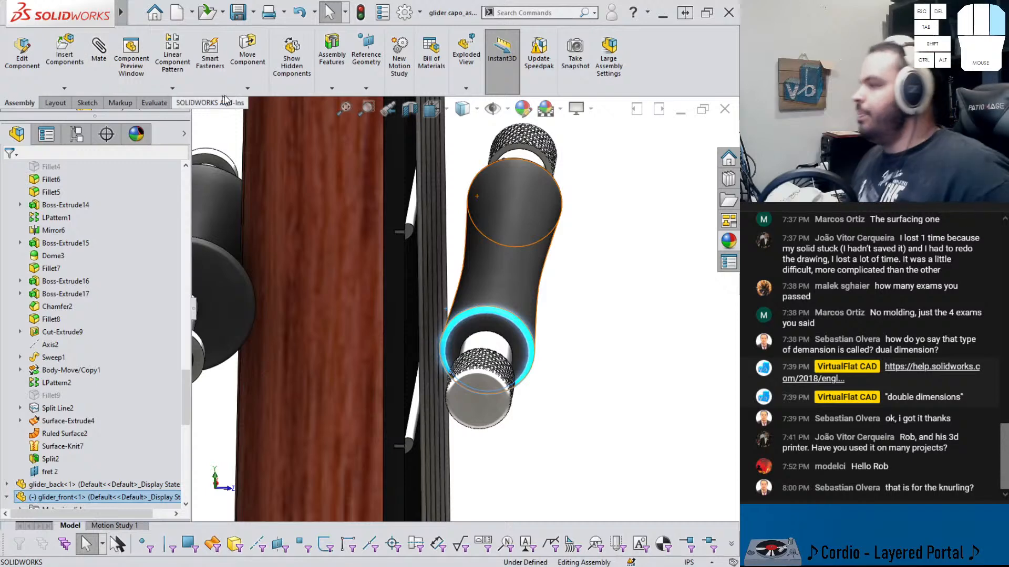
{"action": "middle_click_drag", "start_coordinate": [401, 270], "coordinate": [470, 335]}
{"action": "left_click_drag", "start_coordinate": [469, 336], "coordinate": [464, 315]}
{"action": "right_click_drag", "start_coordinate": [463, 315], "coordinate": [462, 315]}
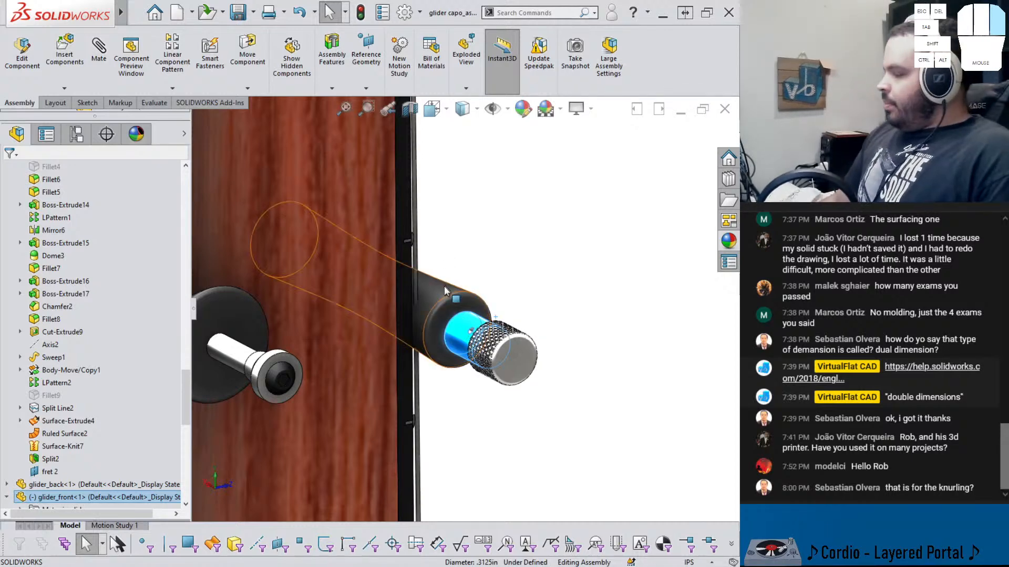
{"action": "left_click_drag", "start_coordinate": [444, 294], "coordinate": [464, 290]}
{"action": "left_click", "coordinate": [486, 204]}
Move glider_front with collision detection between C1-1 and glider_front-1 so it stops against the neck
{"action": "left_click", "coordinate": [247, 53]}
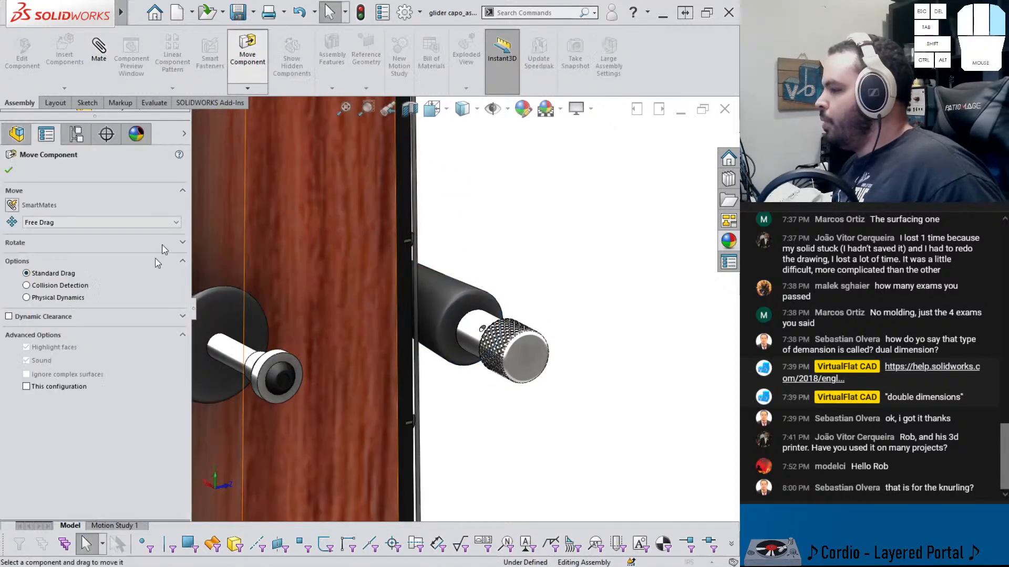
{"action": "left_click", "coordinate": [61, 286]}
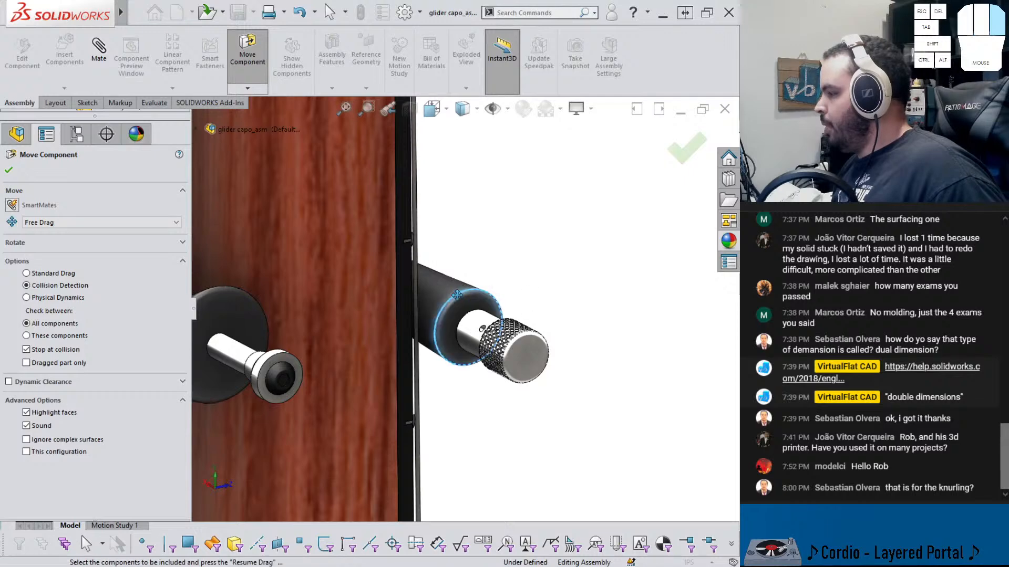
{"action": "left_click", "coordinate": [47, 337]}
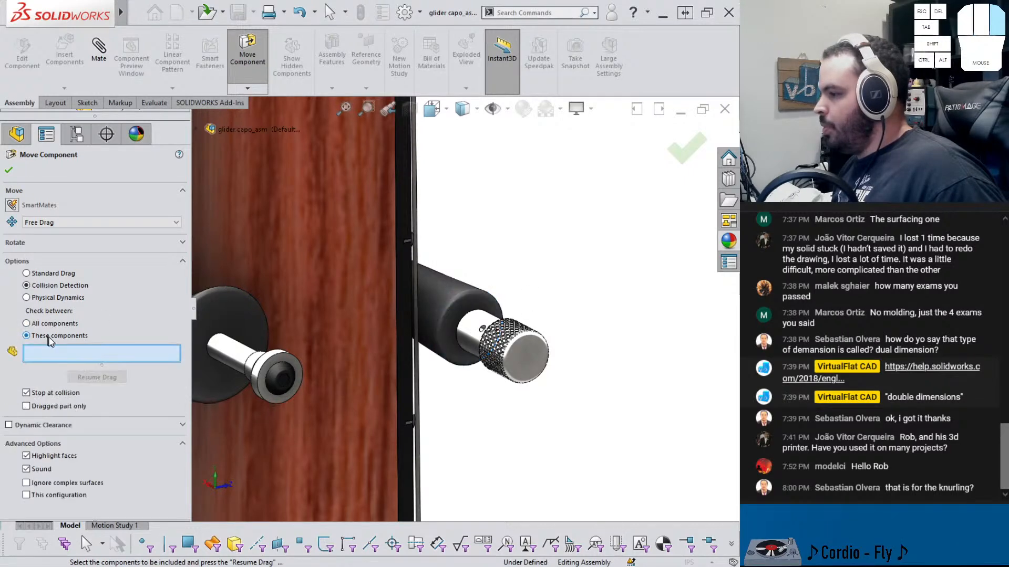
{"action": "left_click", "coordinate": [441, 321]}
{"action": "left_click", "coordinate": [369, 298]}
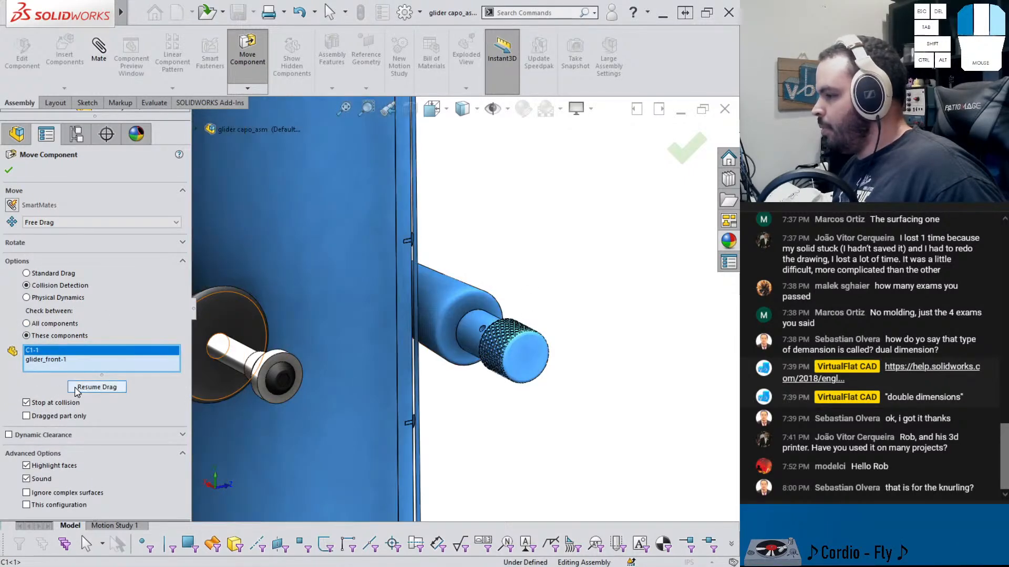
{"action": "left_click", "coordinate": [97, 387]}
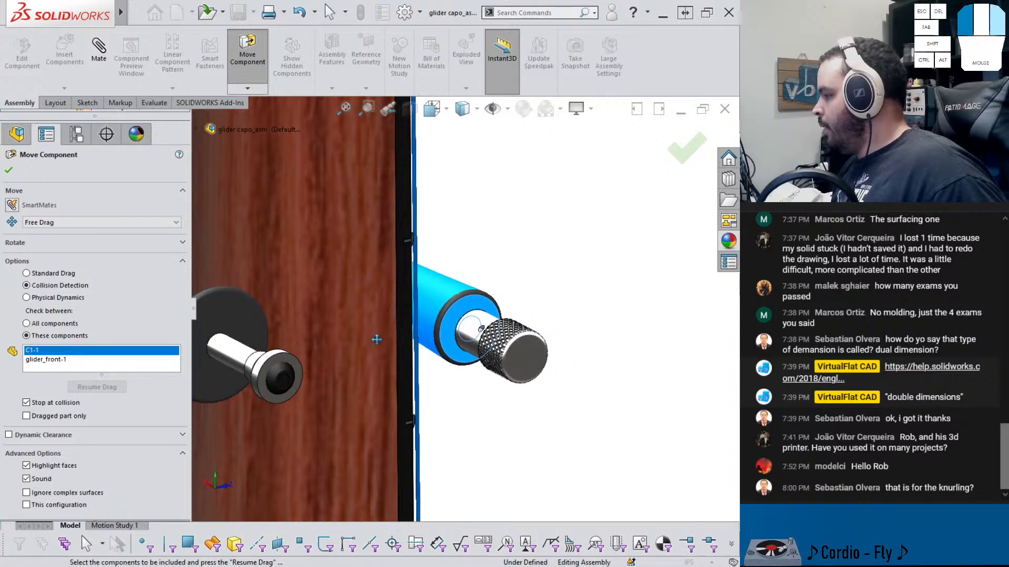
{"action": "mouse_move", "coordinate": [476, 344]}
{"action": "middle_mouse_down"}
{"action": "mouse_move", "coordinate": [413, 353]}
{"action": "mouse_move", "coordinate": [459, 342]}
{"action": "middle_mouse_up"}
{"action": "left_click", "coordinate": [676, 156]}
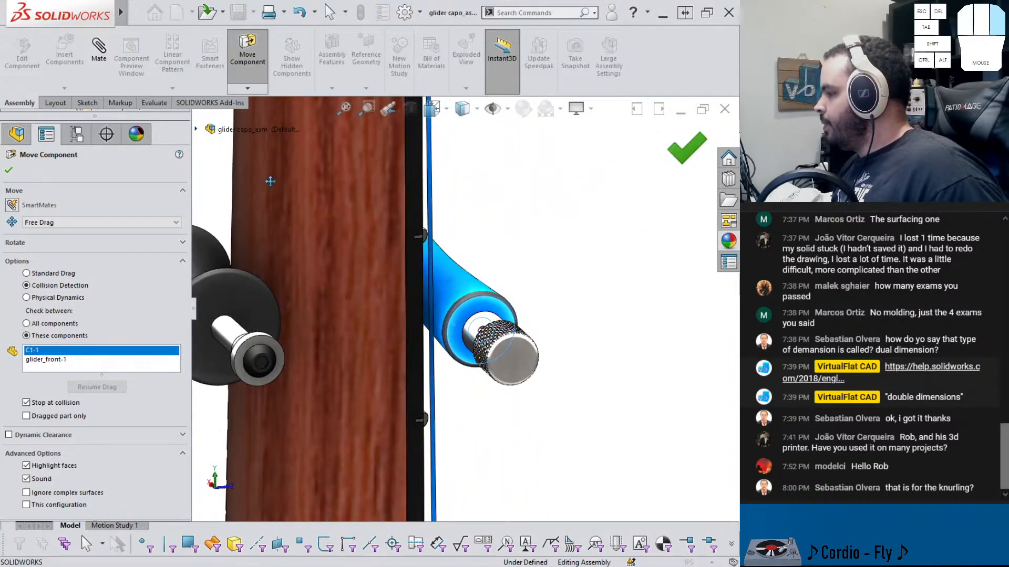
{"action": "mouse_move", "coordinate": [510, 307]}
{"action": "middle_mouse_down"}
{"action": "mouse_move", "coordinate": [494, 298]}
{"action": "mouse_move", "coordinate": [462, 315]}
{"action": "mouse_move", "coordinate": [419, 288]}
{"action": "mouse_move", "coordinate": [419, 273]}
{"action": "mouse_move", "coordinate": [432, 297]}
{"action": "mouse_move", "coordinate": [479, 297]}
{"action": "mouse_move", "coordinate": [499, 311]}
{"action": "middle_mouse_up"}
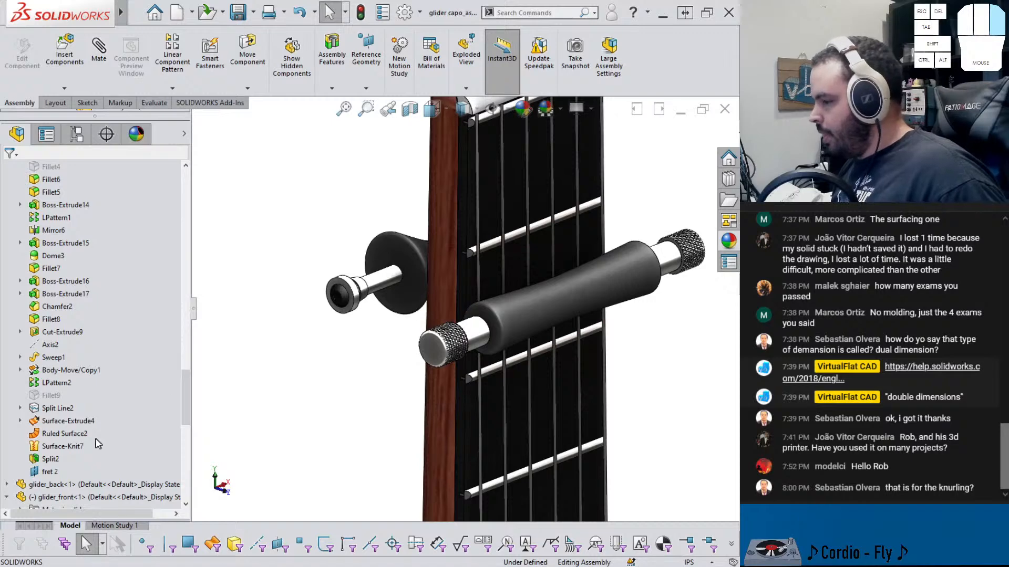
Add a Distance mate of 0.50001118 in between glider_front's Front Plane and the assembly's Front Plane
{"action": "scroll", "coordinate": [56, 429], "scroll_direction": "down", "scroll_amount": 4}
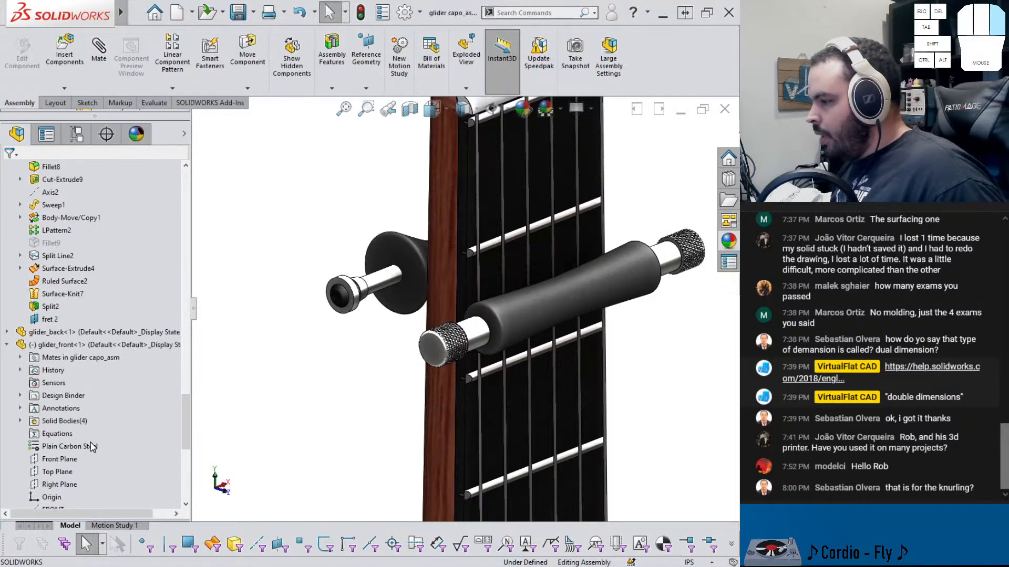
{"action": "left_click", "coordinate": [58, 459]}
{"action": "scroll", "coordinate": [55, 375], "scroll_direction": "up", "scroll_amount": 7}
{"action": "scroll", "coordinate": [54, 374], "scroll_direction": "up", "scroll_amount": 10}
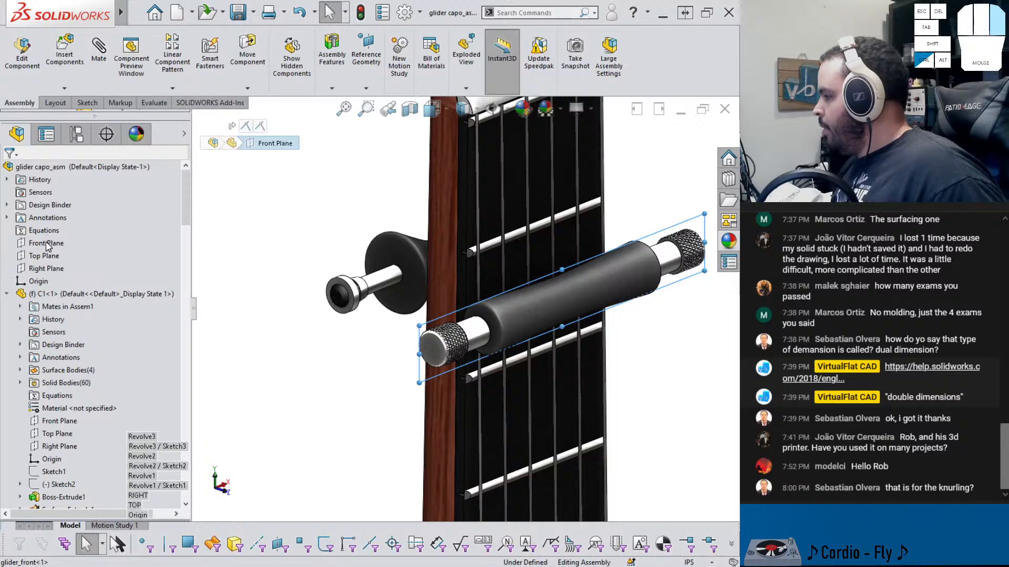
{"action": "left_click", "coordinate": [48, 246], "text": "ctrl"}
{"action": "scroll", "coordinate": [265, 272], "scroll_direction": "up", "scroll_amount": 8}
{"action": "middle_click_drag", "start_coordinate": [336, 285], "coordinate": [338, 367]}
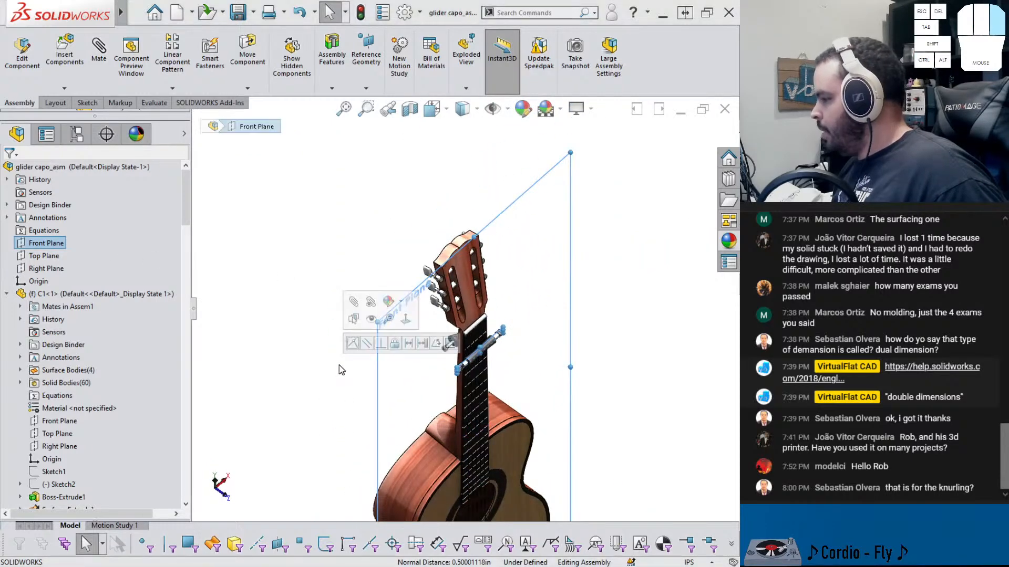
{"action": "left_click", "coordinate": [410, 344]}
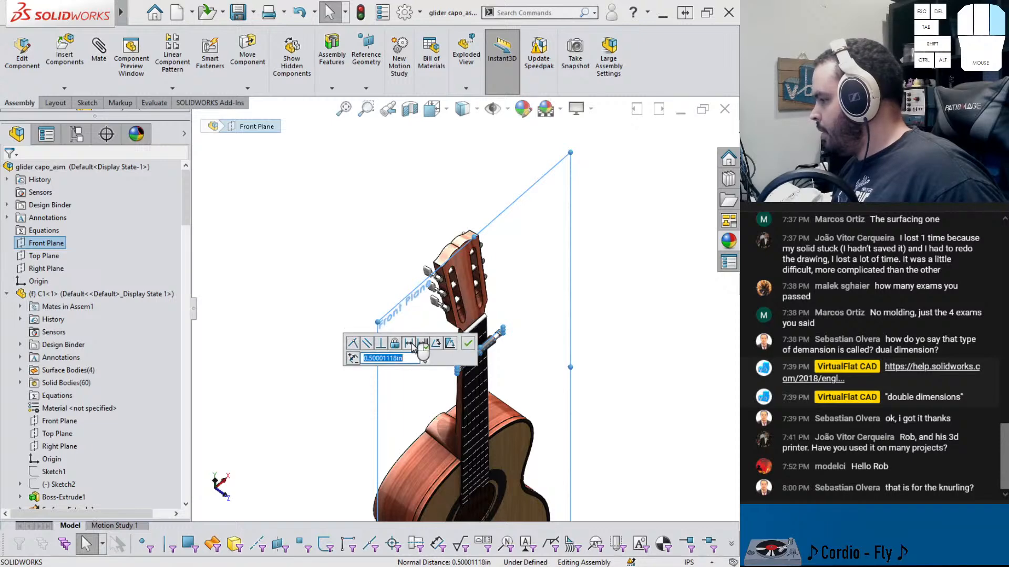
{"action": "left_click", "coordinate": [468, 344]}
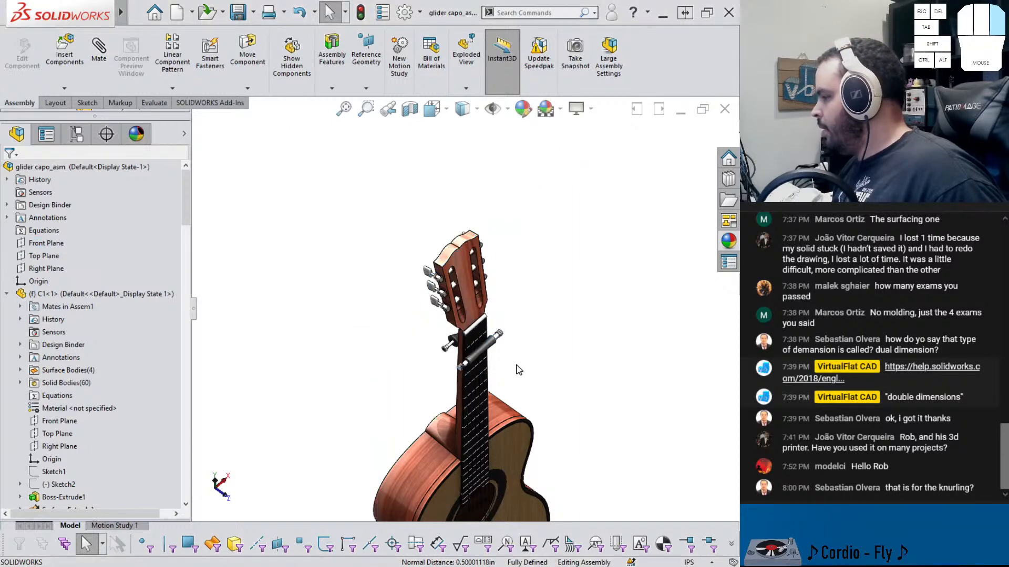
Show the sketch under glider_front's Cut-Sweep3 feature to inspect the knurled end
{"action": "scroll", "coordinate": [515, 369], "scroll_direction": "up", "scroll_amount": 6}
{"action": "middle_click_drag", "start_coordinate": [355, 288], "coordinate": [287, 343]}
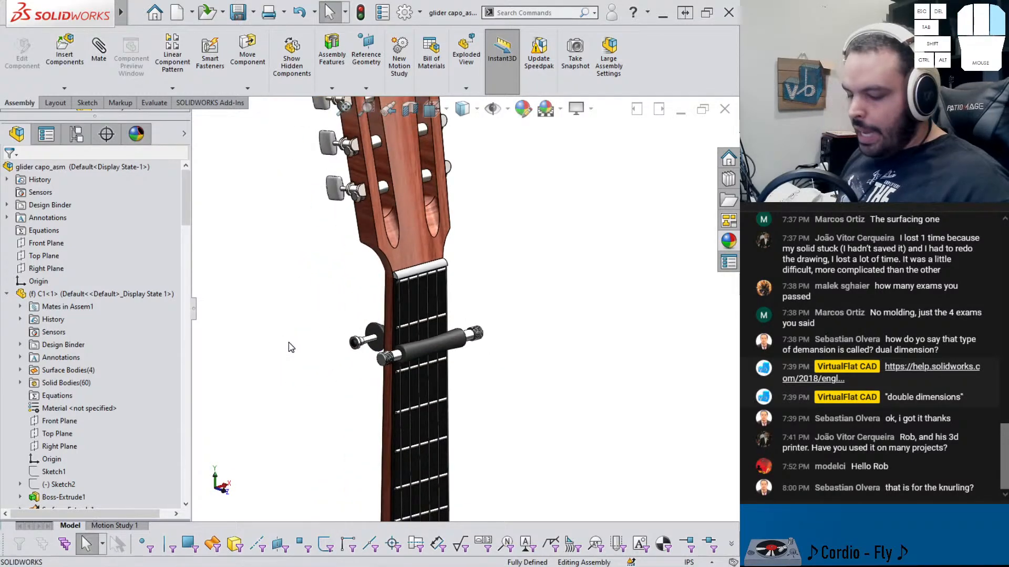
{"action": "scroll", "coordinate": [383, 341], "scroll_direction": "up", "scroll_amount": 8}
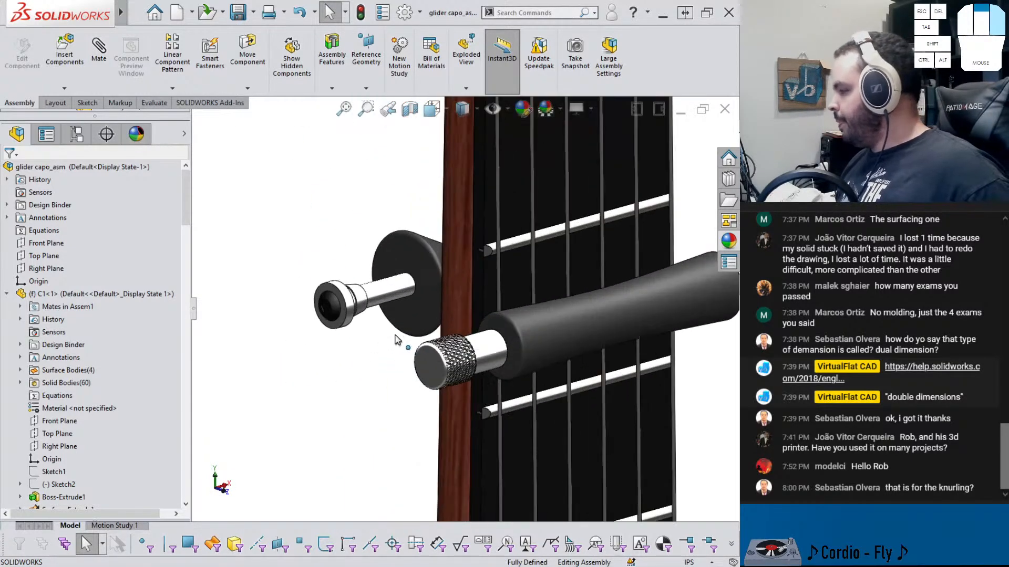
{"action": "middle_click_drag", "start_coordinate": [471, 387], "coordinate": [484, 341]}
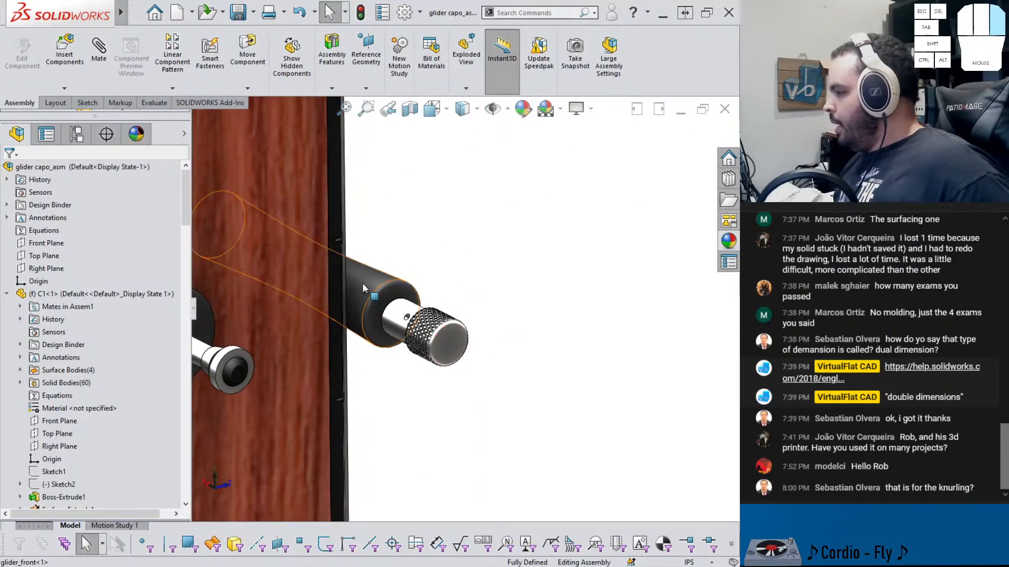
{"action": "scroll", "coordinate": [348, 286], "scroll_direction": "down", "scroll_amount": 3}
{"action": "left_click", "coordinate": [310, 284]}
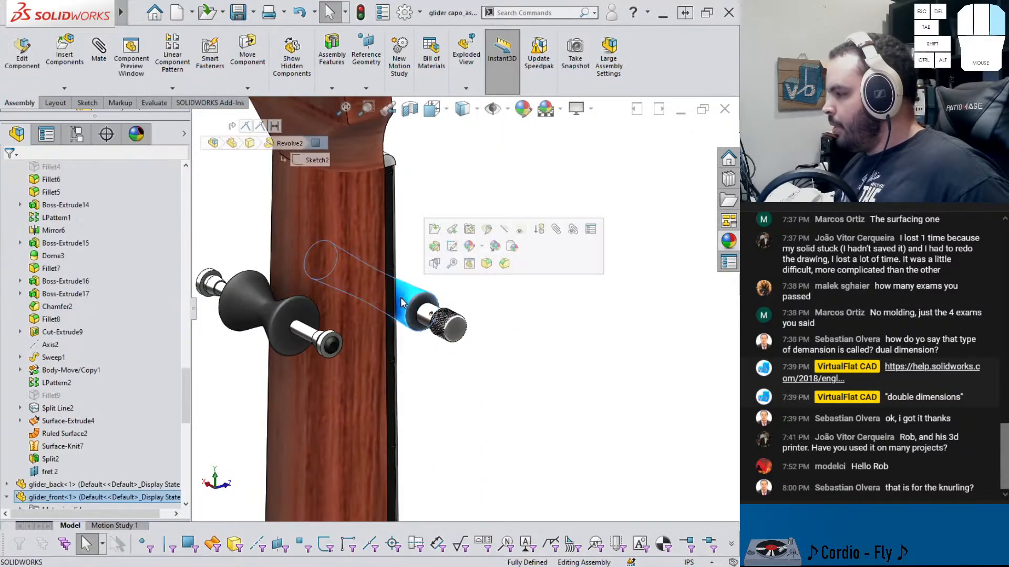
{"action": "scroll", "coordinate": [50, 447], "scroll_direction": "down", "scroll_amount": 8}
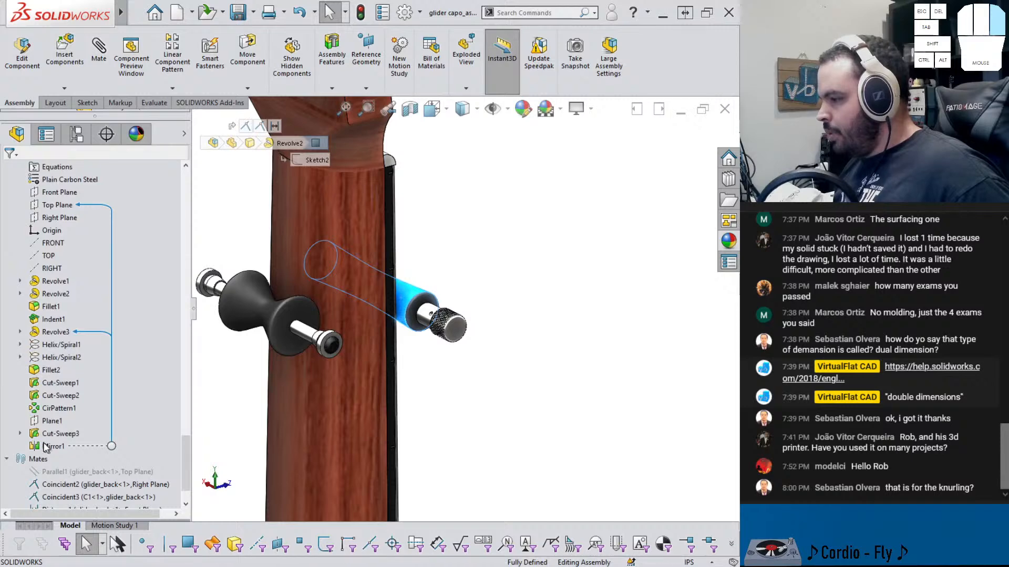
{"action": "left_click", "coordinate": [20, 434]}
{"action": "left_click", "coordinate": [64, 446]}
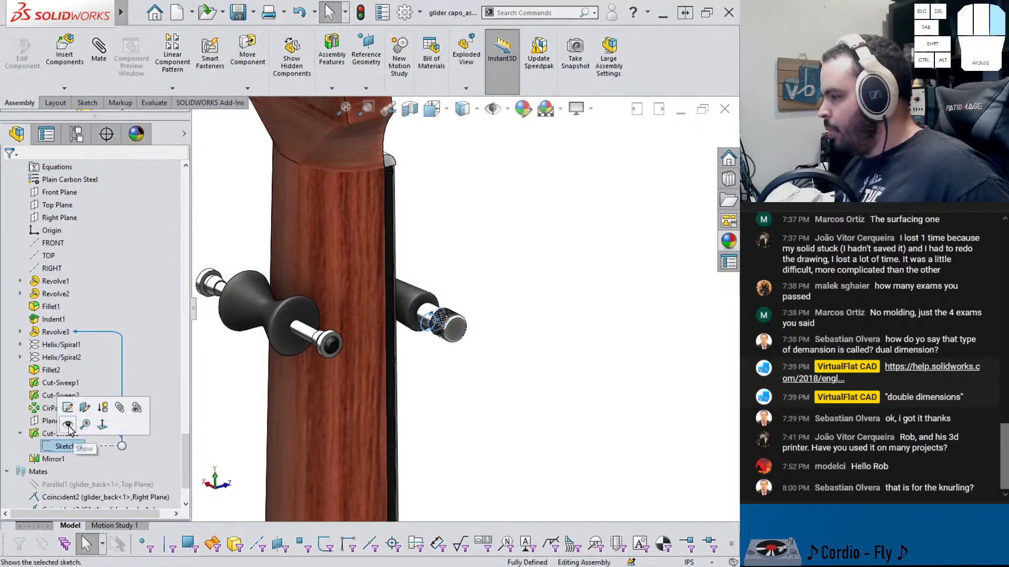
{"action": "left_click", "coordinate": [68, 425]}
{"action": "middle_click_drag", "start_coordinate": [419, 340], "coordinate": [445, 303]}
{"action": "scroll", "coordinate": [449, 326], "scroll_direction": "down", "scroll_amount": 2}
{"action": "scroll", "coordinate": [445, 303], "scroll_direction": "down", "scroll_amount": 2}
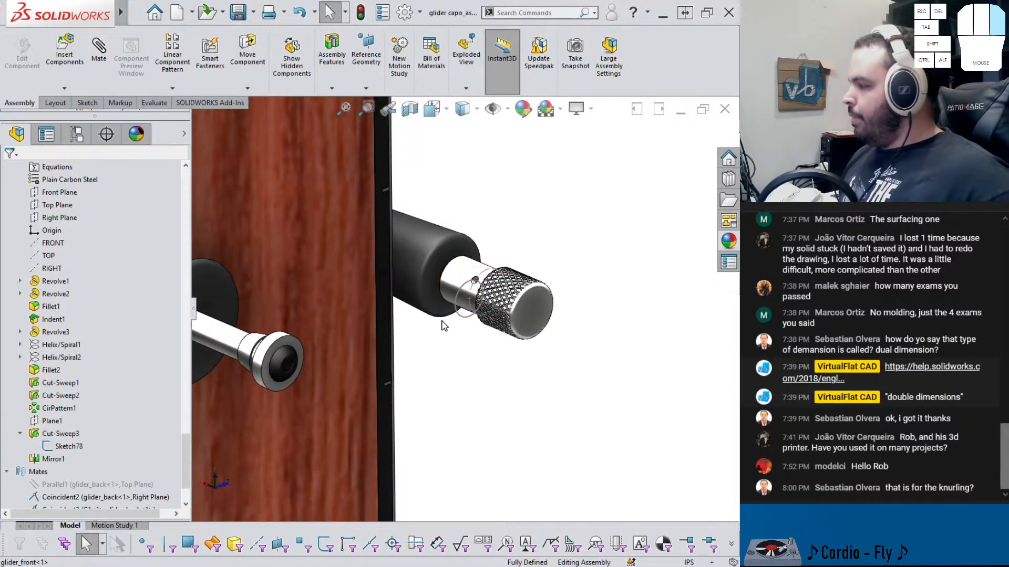
Open the glider_back part in its own window
{"action": "middle_click_drag", "start_coordinate": [443, 326], "coordinate": [440, 356]}
{"action": "scroll", "coordinate": [241, 400], "scroll_direction": "up", "scroll_amount": 2}
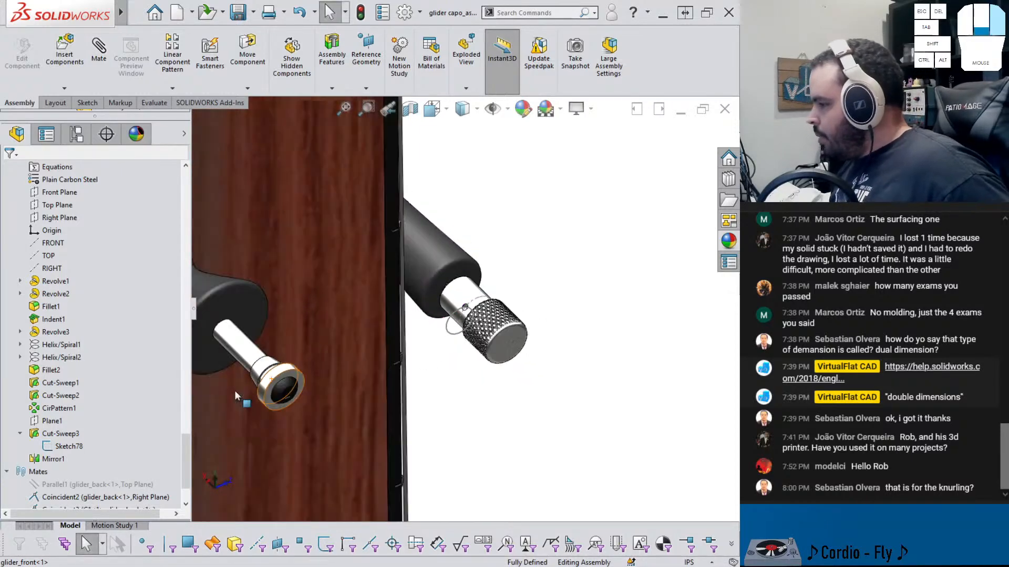
{"action": "scroll", "coordinate": [242, 399], "scroll_direction": "down", "scroll_amount": 3}
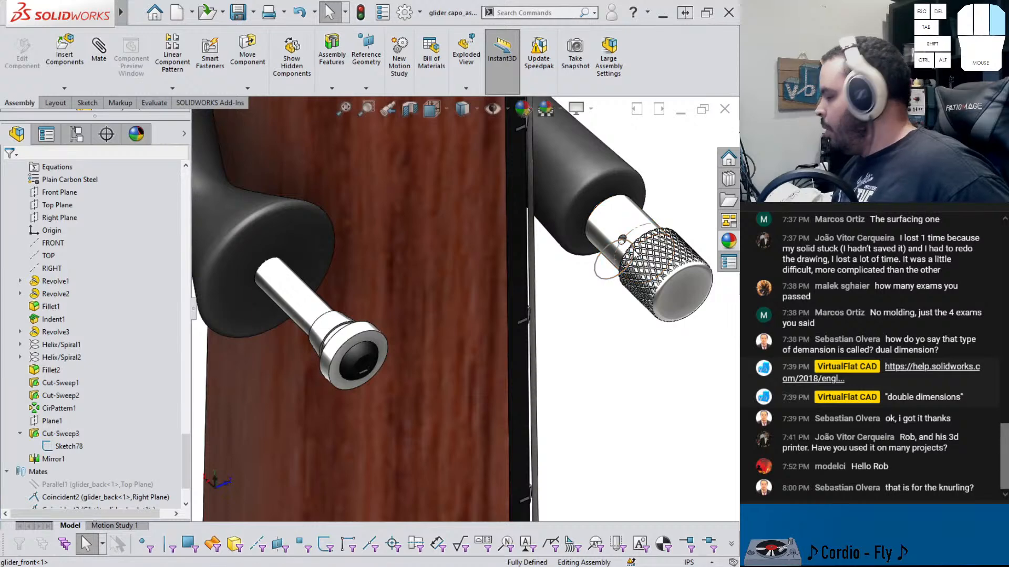
{"action": "middle_click_drag", "start_coordinate": [361, 357], "coordinate": [398, 338]}
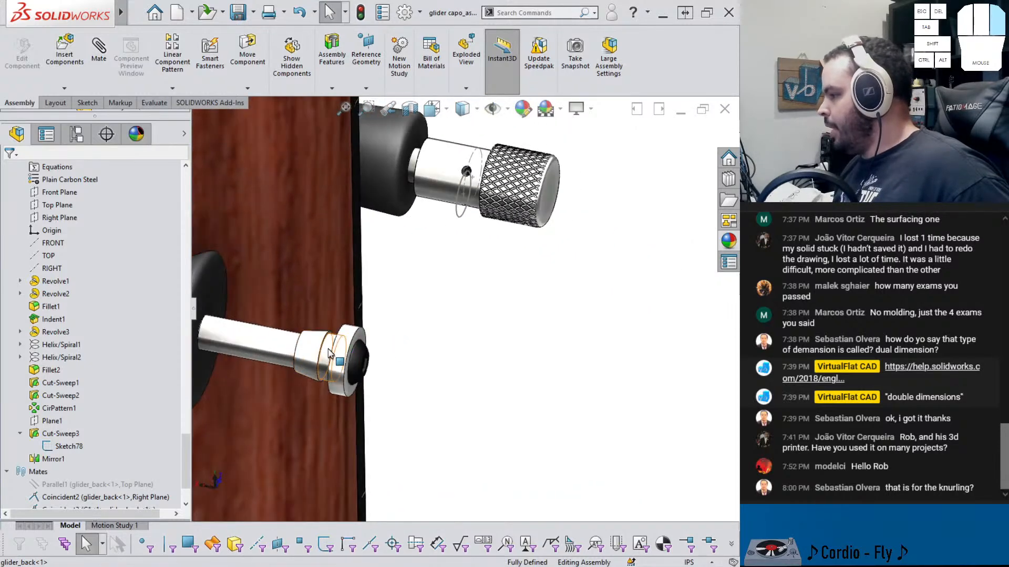
{"action": "left_click", "coordinate": [328, 353]}
{"action": "left_click", "coordinate": [362, 280]}
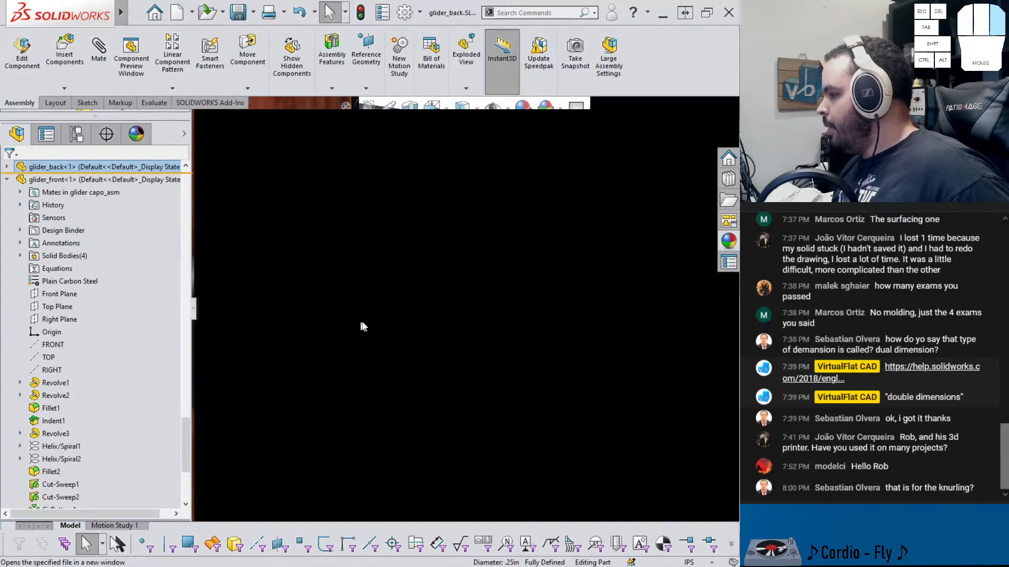
Create a reference plane between the two faces bounding the groove below glider_back's collar
{"action": "scroll", "coordinate": [486, 310], "scroll_direction": "down", "scroll_amount": 6}
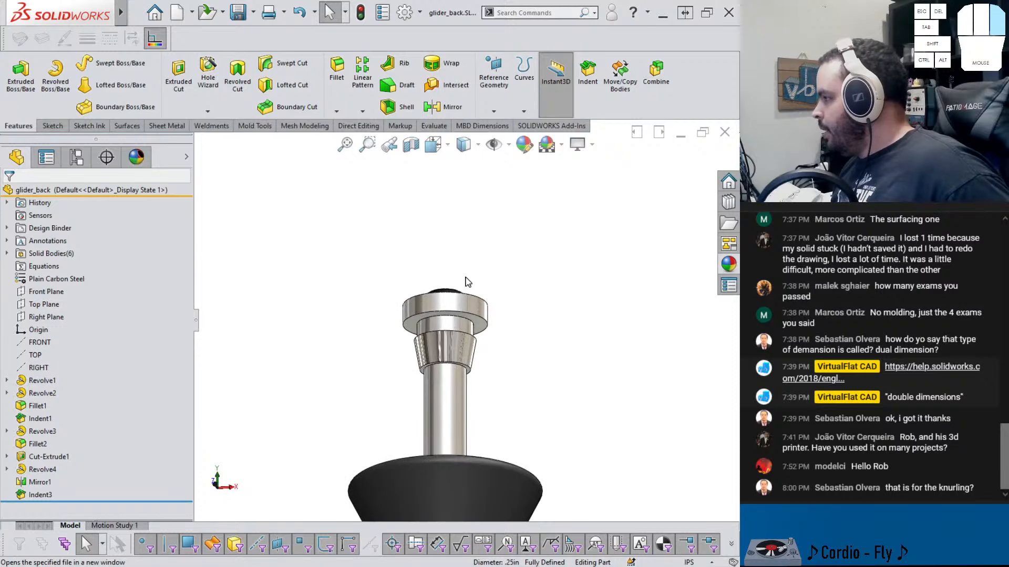
{"action": "left_click", "coordinate": [492, 110]}
{"action": "left_click", "coordinate": [500, 129]}
{"action": "scroll", "coordinate": [451, 323], "scroll_direction": "down", "scroll_amount": 3}
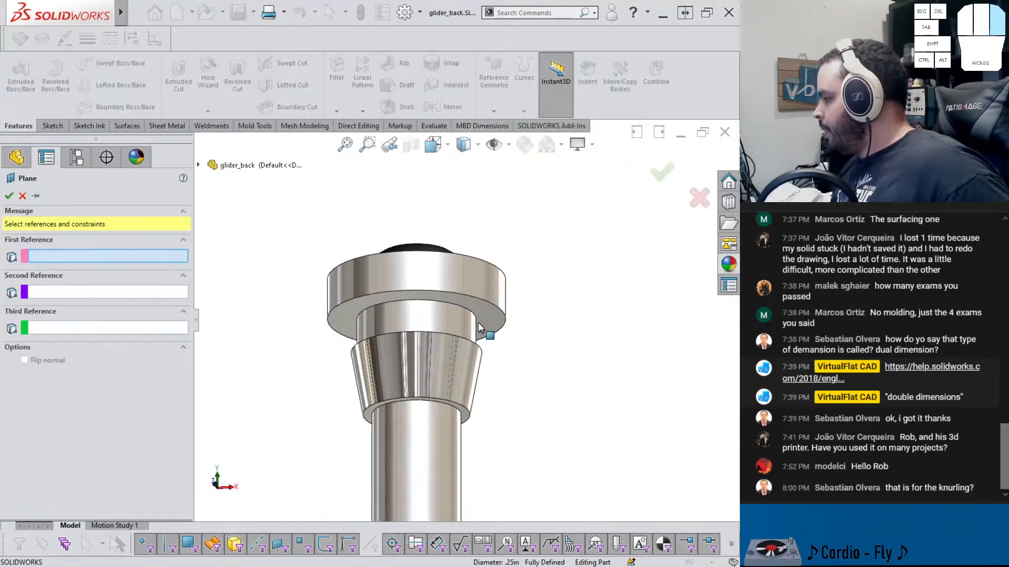
{"action": "left_click", "coordinate": [457, 330]}
{"action": "scroll", "coordinate": [363, 326], "scroll_direction": "down", "scroll_amount": 6}
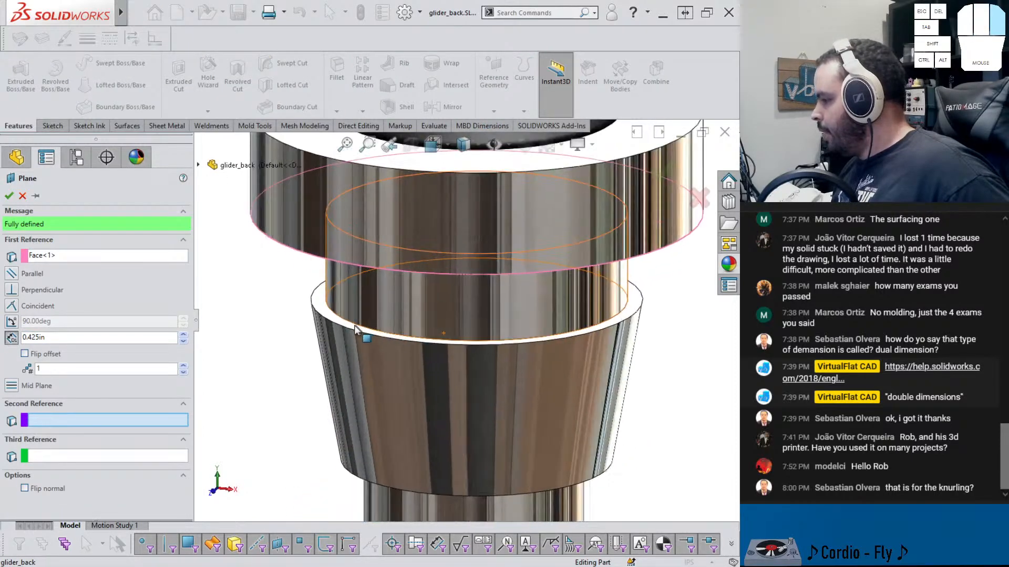
{"action": "left_click", "coordinate": [325, 311]}
{"action": "scroll", "coordinate": [323, 304], "scroll_direction": "up", "scroll_amount": 5}
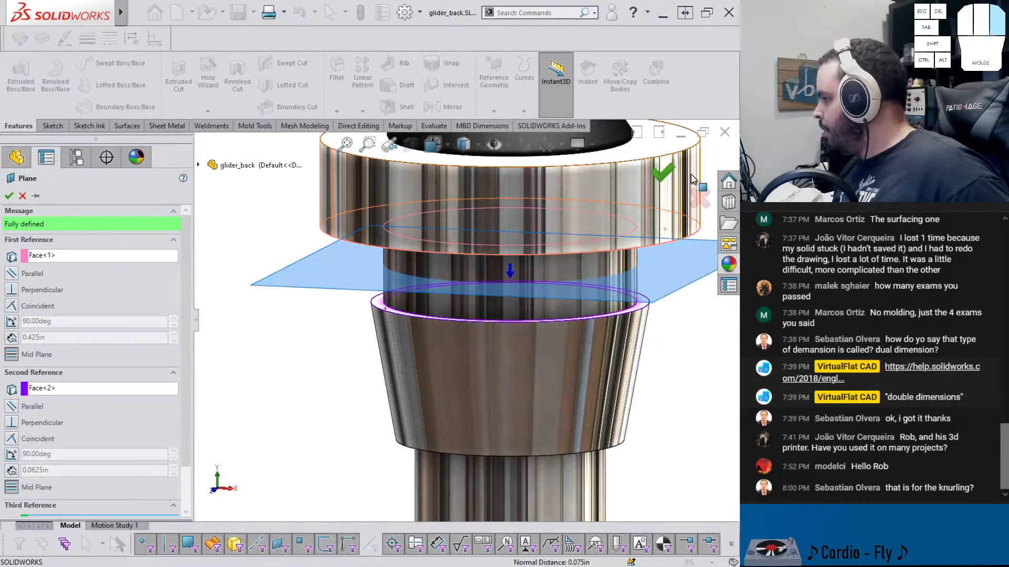
{"action": "right_click", "coordinate": [578, 241]}
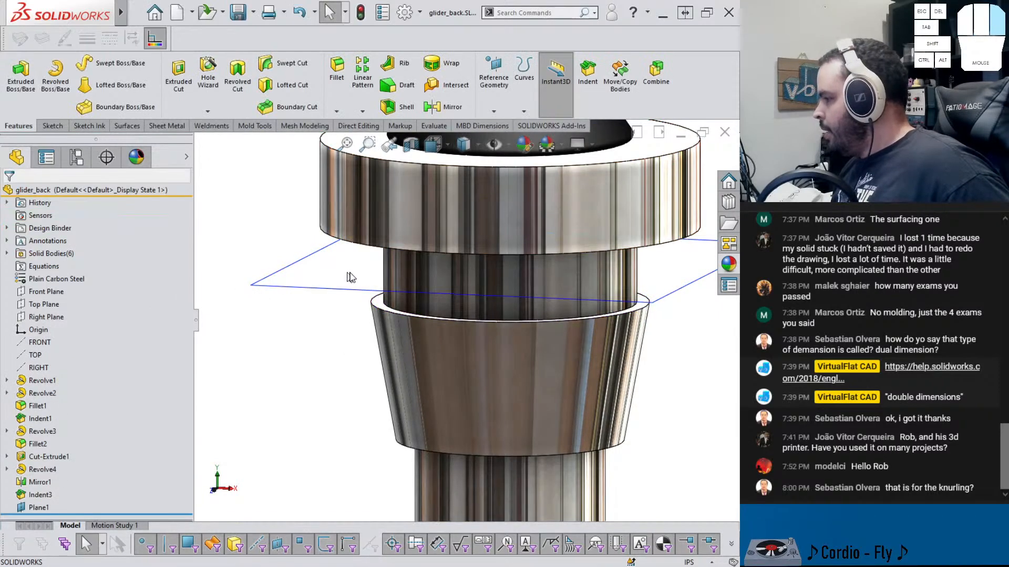
Start a sketch on Plane1 and draw a circle centered on the roller's axis
{"action": "left_click", "coordinate": [361, 292]}
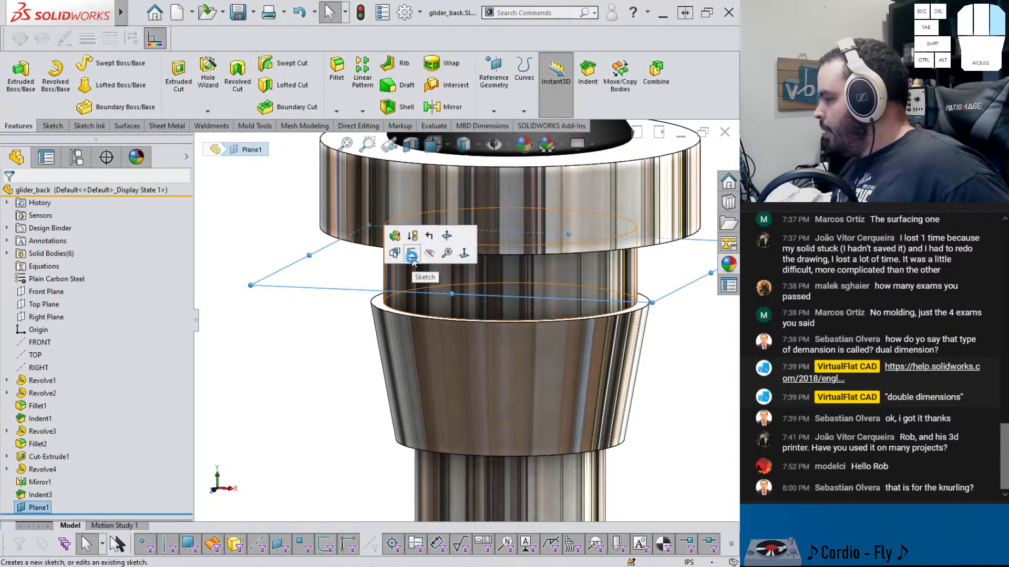
{"action": "left_click", "coordinate": [397, 254]}
{"action": "left_click", "coordinate": [109, 64]}
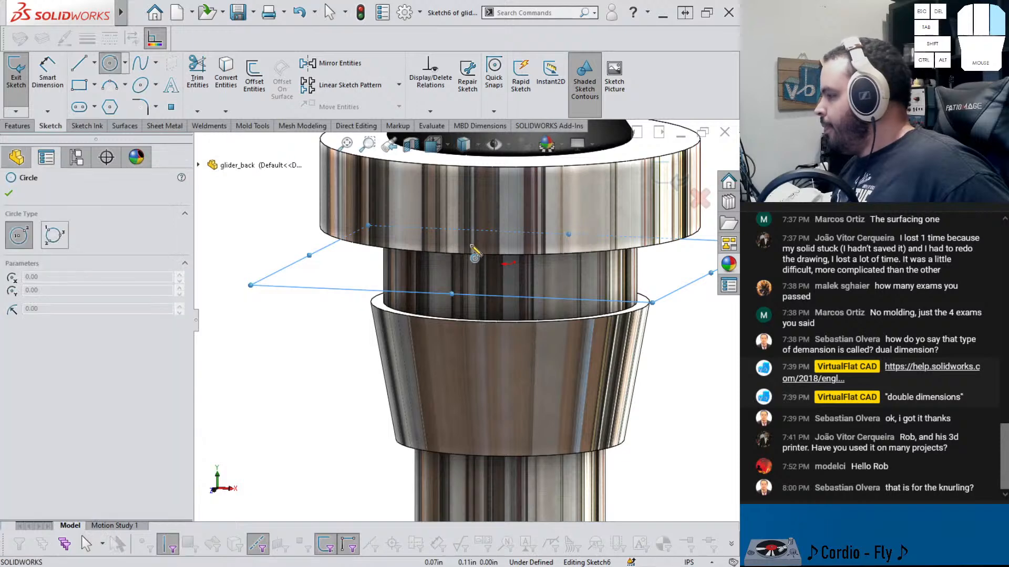
{"action": "left_click_drag", "start_coordinate": [508, 265], "coordinate": [367, 262]}
{"action": "scroll", "coordinate": [430, 291], "scroll_direction": "down", "scroll_amount": 4}
{"action": "middle_click_drag", "start_coordinate": [430, 291], "coordinate": [435, 313]}
{"action": "right_click_drag", "start_coordinate": [605, 401], "coordinate": [599, 357]}
Dimension the circle's diameter to .3125 in and exit the sketch
{"action": "left_click", "coordinate": [542, 311]}
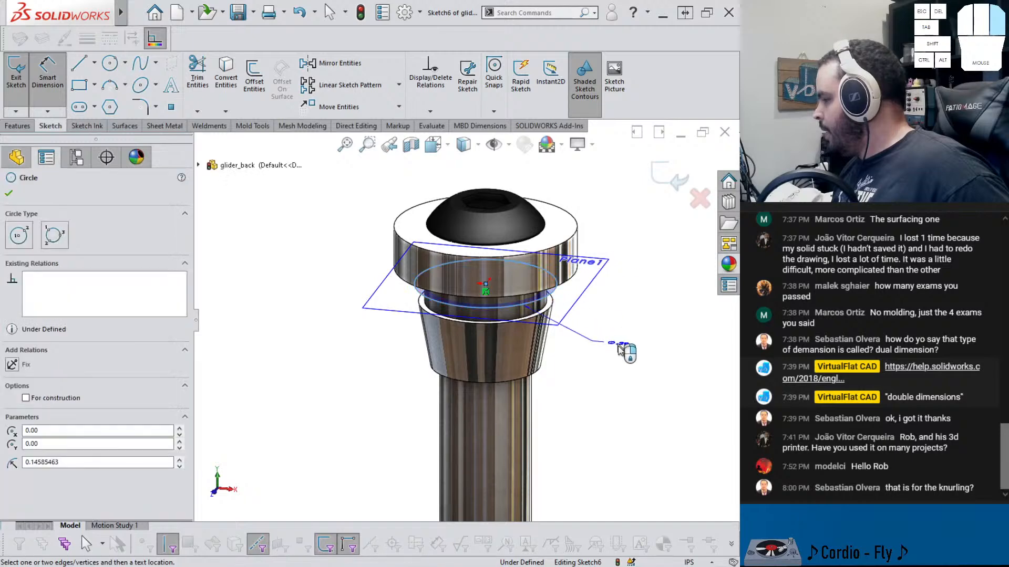
{"action": "left_click", "coordinate": [626, 357]}
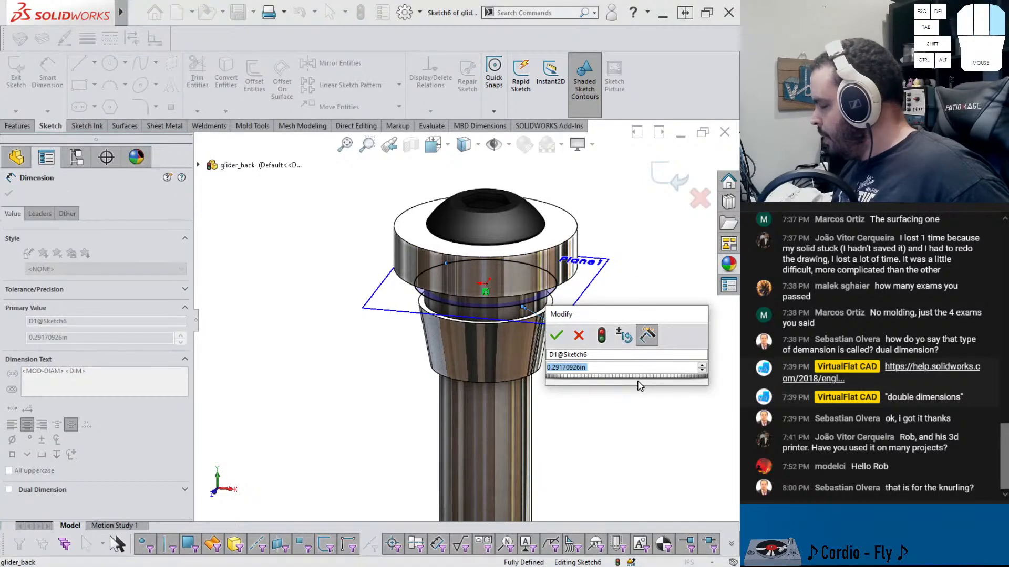
{"action": "type", "text": ".3125"}
{"action": "key", "text": "Return"}
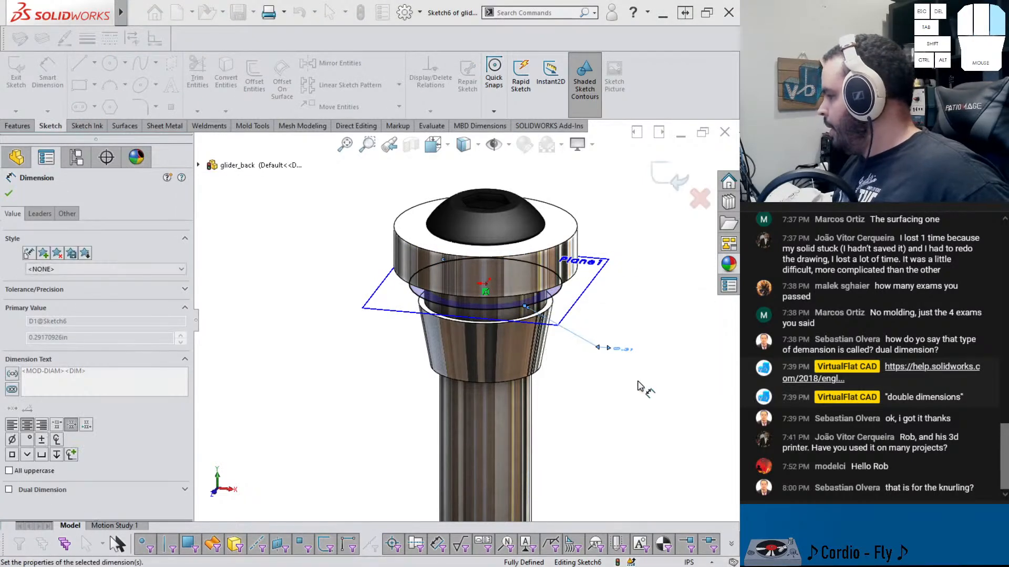
{"action": "left_click", "coordinate": [657, 178]}
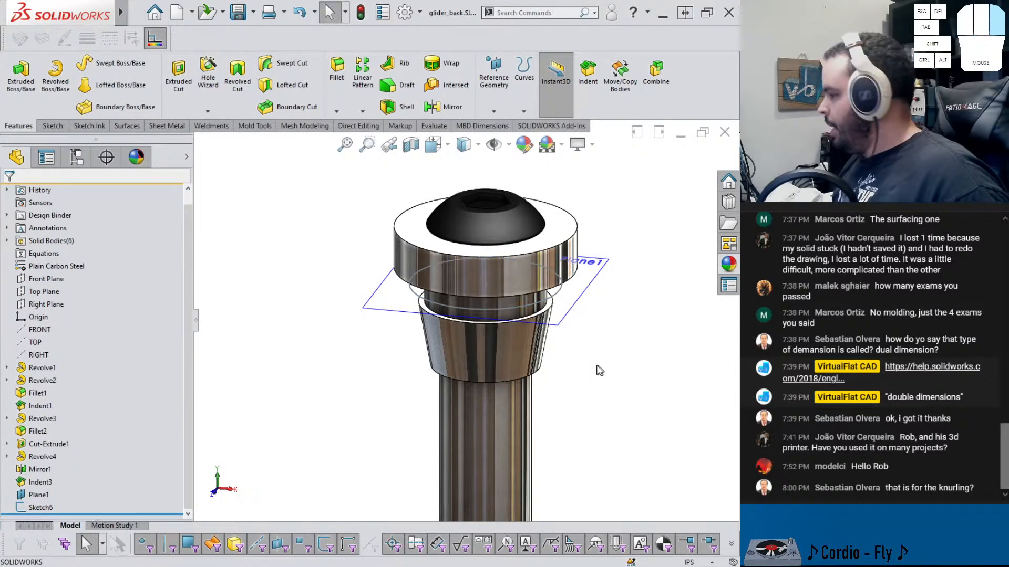
Return to the capo assembly and insert a new part placed on Plane5, leaving its initial sketch
{"action": "key", "text": "ctrl+Tab"}
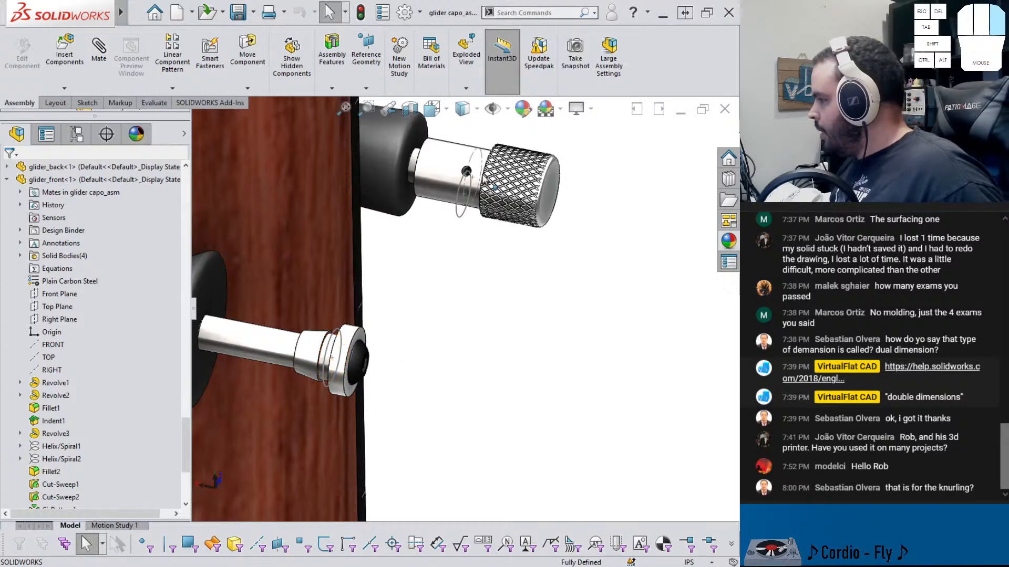
{"action": "middle_click_drag", "start_coordinate": [445, 243], "coordinate": [408, 384]}
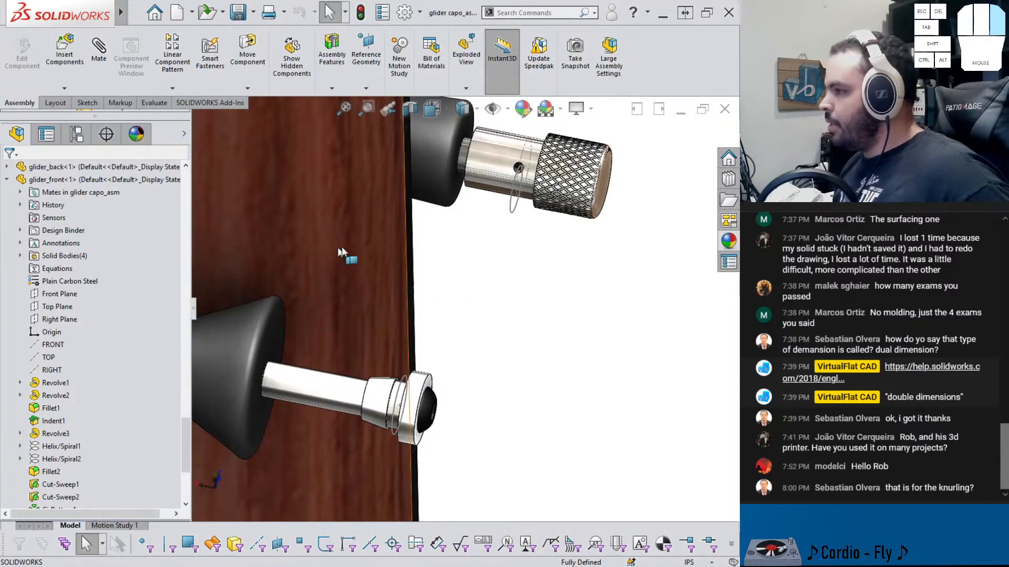
{"action": "left_click", "coordinate": [64, 87]}
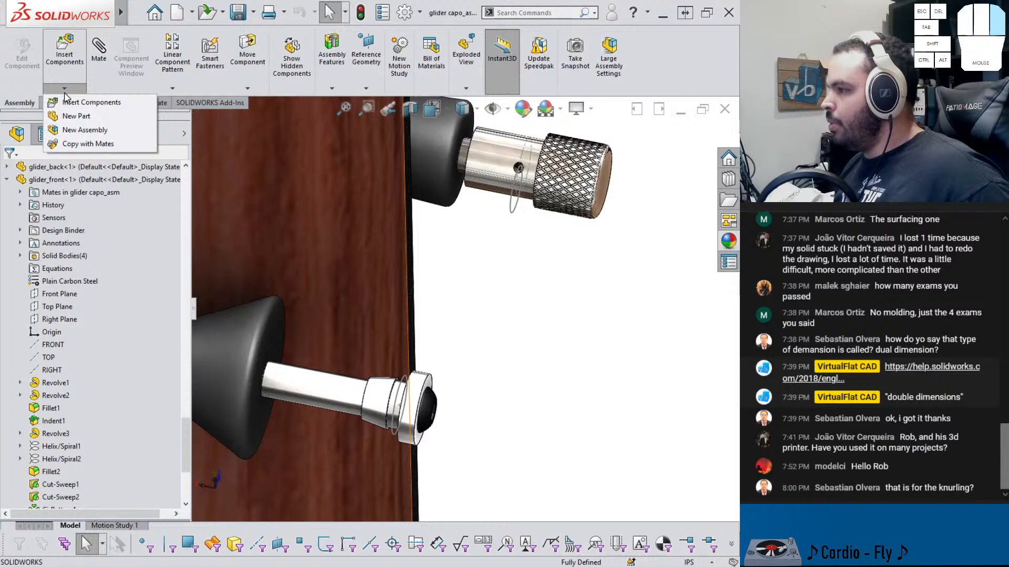
{"action": "left_click", "coordinate": [88, 117]}
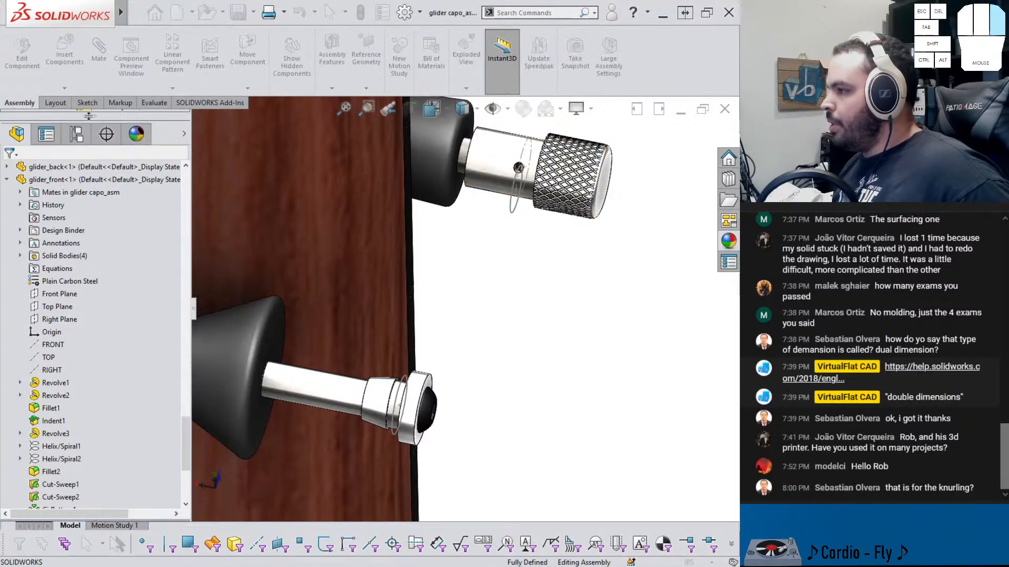
{"action": "scroll", "coordinate": [73, 264], "scroll_direction": "up", "scroll_amount": 1}
{"action": "scroll", "coordinate": [72, 253], "scroll_direction": "up", "scroll_amount": 10}
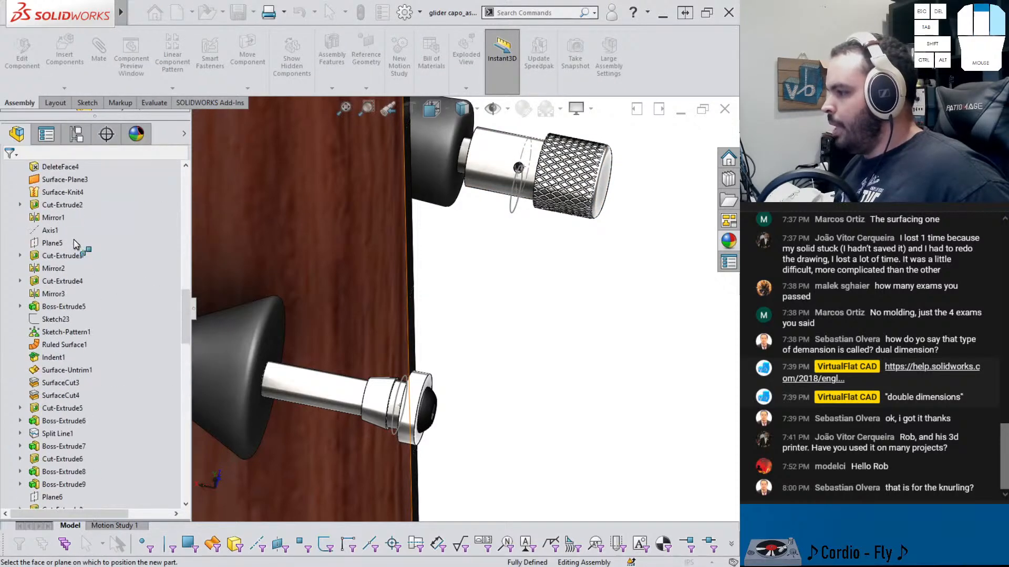
{"action": "left_click", "coordinate": [55, 243]}
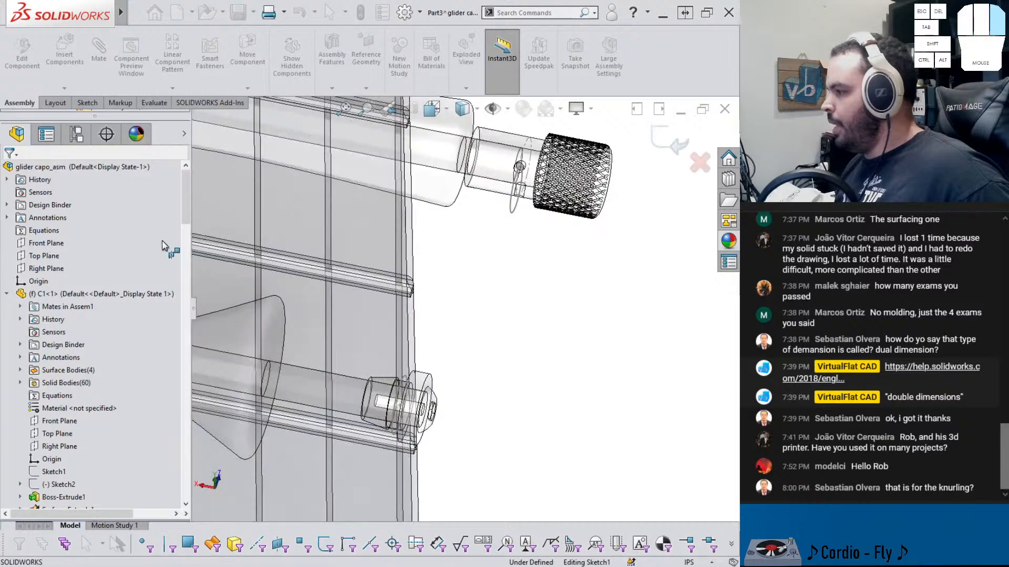
{"action": "left_click", "coordinate": [667, 139]}
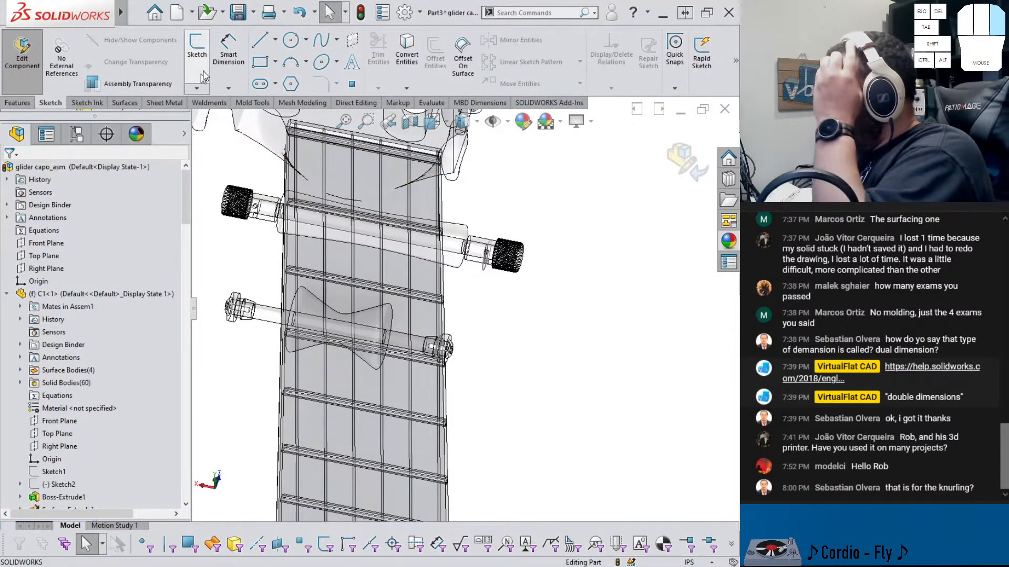
Start a 3D sketch in the new part and convert the circle on glider_front's pin into it
{"action": "left_click", "coordinate": [196, 88]}
{"action": "left_click", "coordinate": [217, 116]}
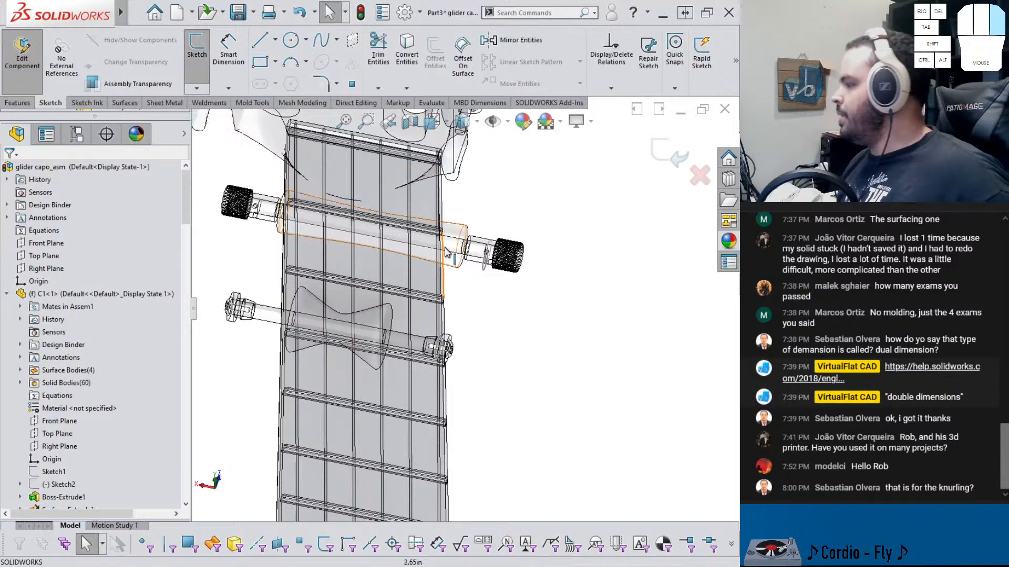
{"action": "scroll", "coordinate": [478, 257], "scroll_direction": "down", "scroll_amount": 3}
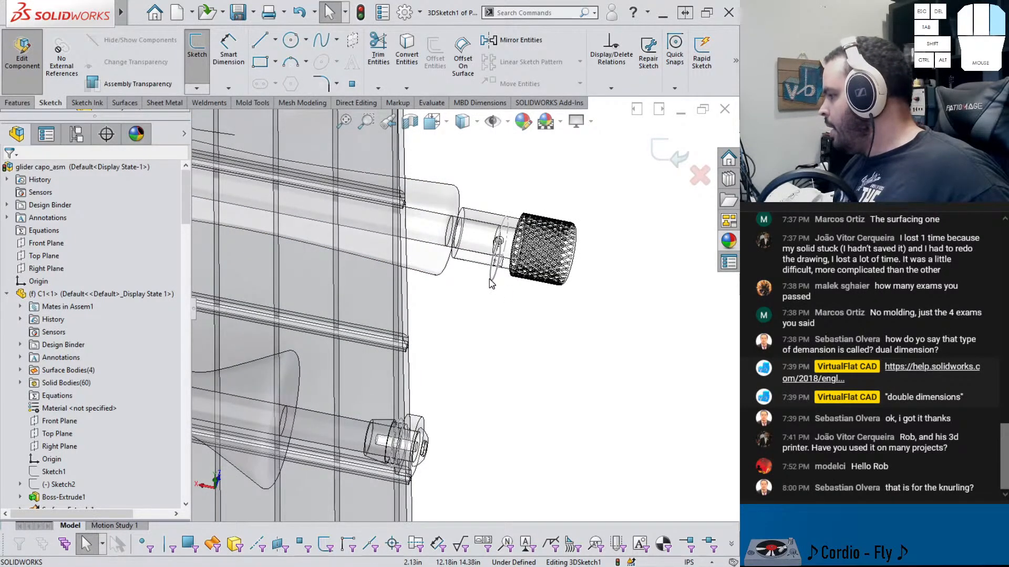
{"action": "left_click", "coordinate": [490, 279]}
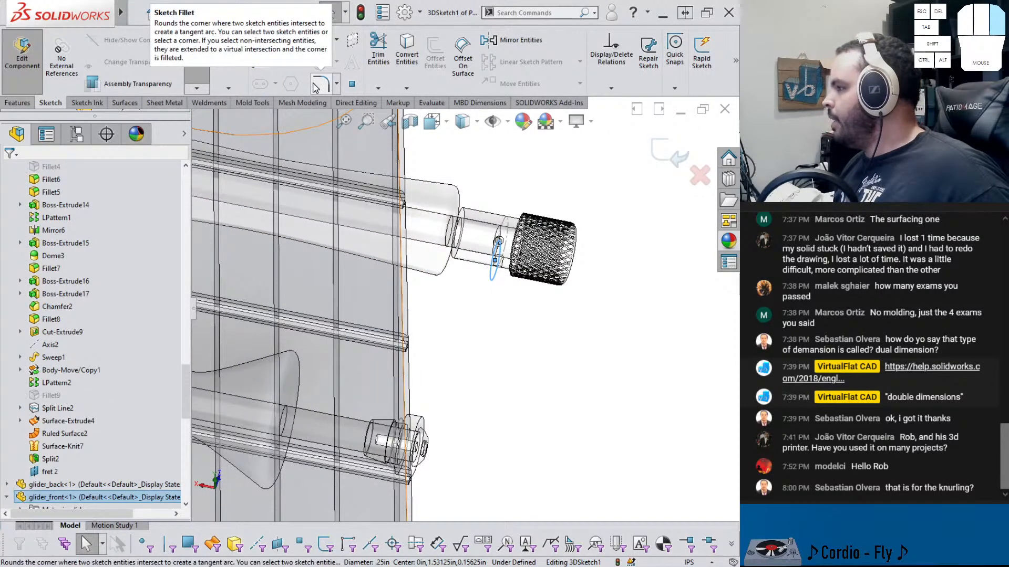
{"action": "left_click", "coordinate": [407, 54]}
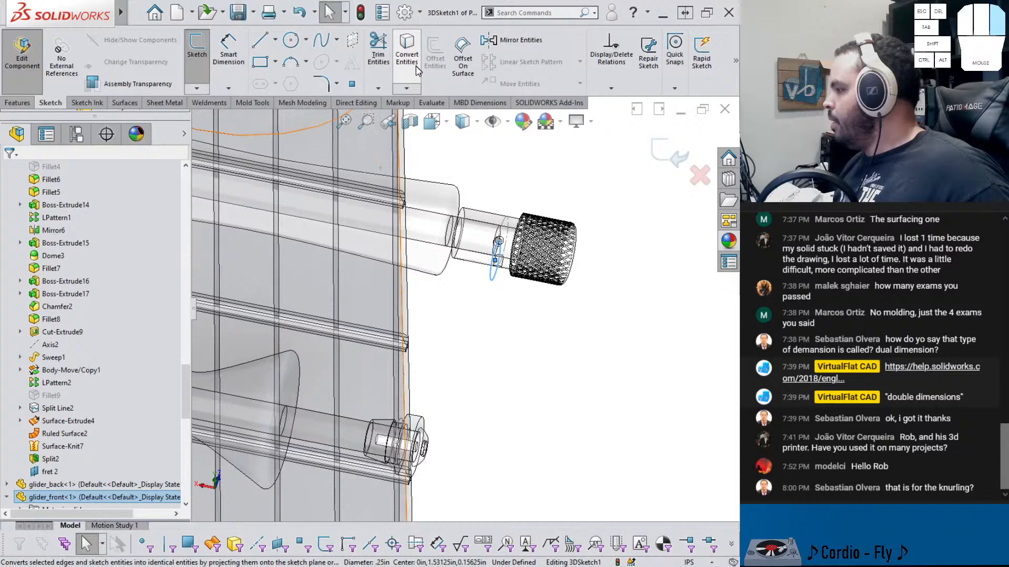
Convert glider_back's new groove circle into the 3D sketch, then exit the sketch and part editing
{"action": "scroll", "coordinate": [405, 437], "scroll_direction": "down", "scroll_amount": 2}
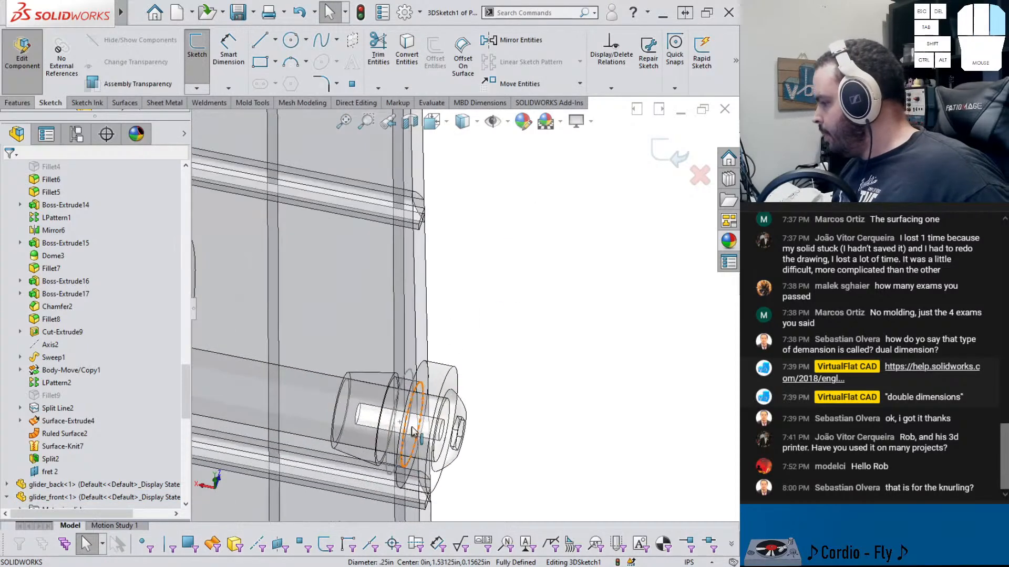
{"action": "middle_click_drag", "start_coordinate": [436, 411], "coordinate": [407, 384]}
{"action": "left_click", "coordinate": [397, 383]}
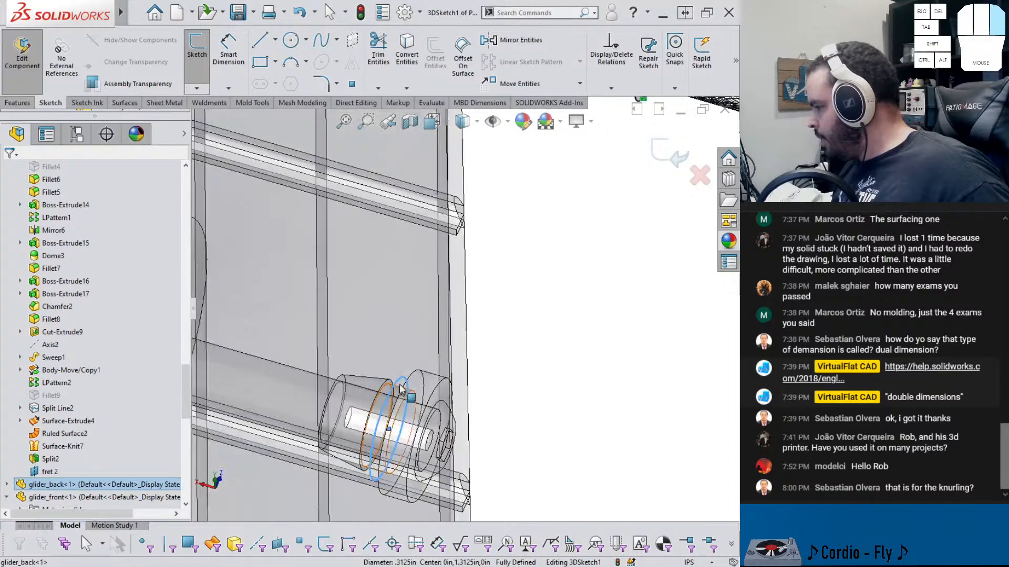
{"action": "scroll", "coordinate": [464, 263], "scroll_direction": "up", "scroll_amount": 2}
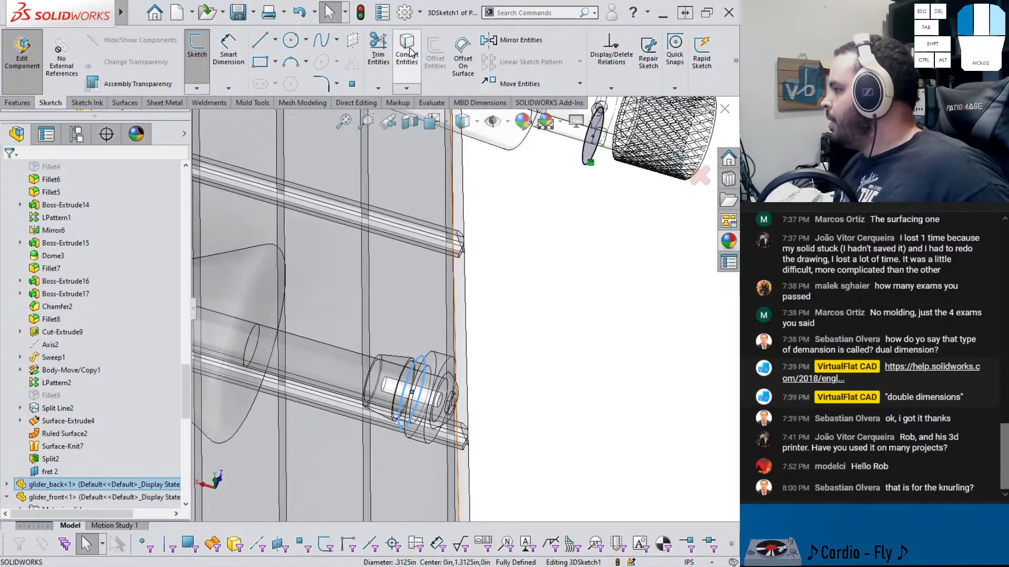
{"action": "scroll", "coordinate": [463, 310], "scroll_direction": "up", "scroll_amount": 2}
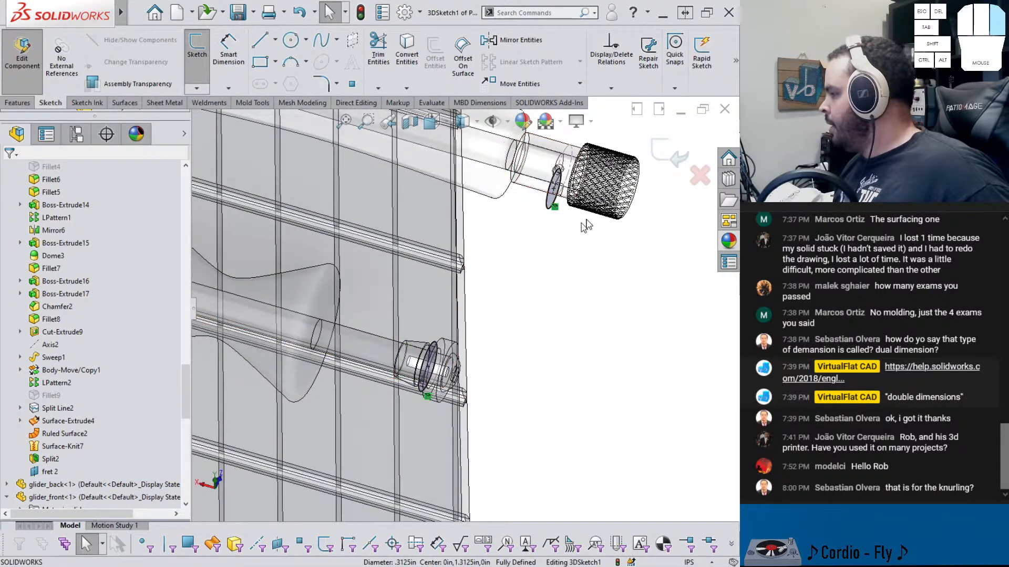
{"action": "left_click", "coordinate": [657, 158]}
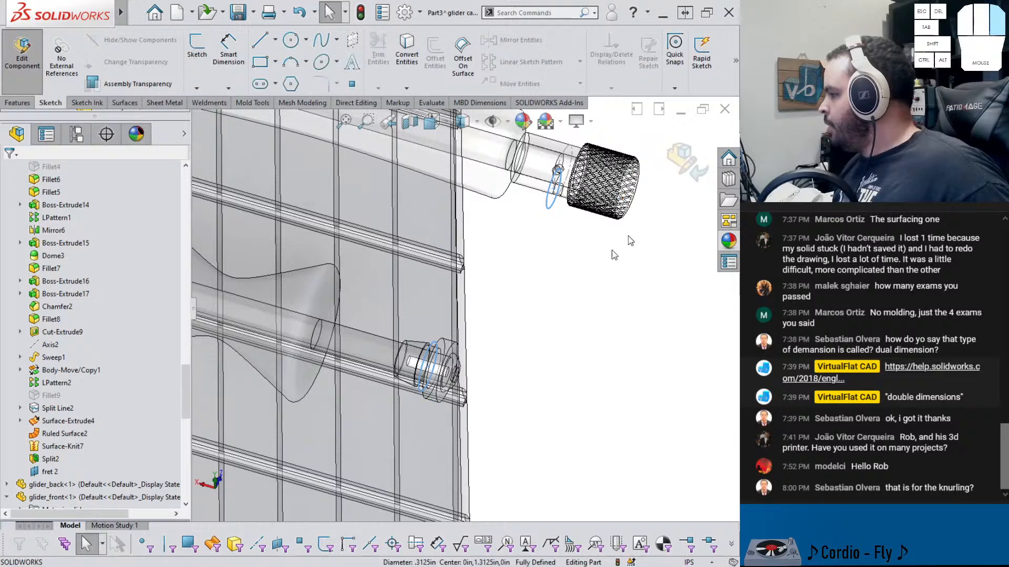
{"action": "left_click", "coordinate": [679, 161]}
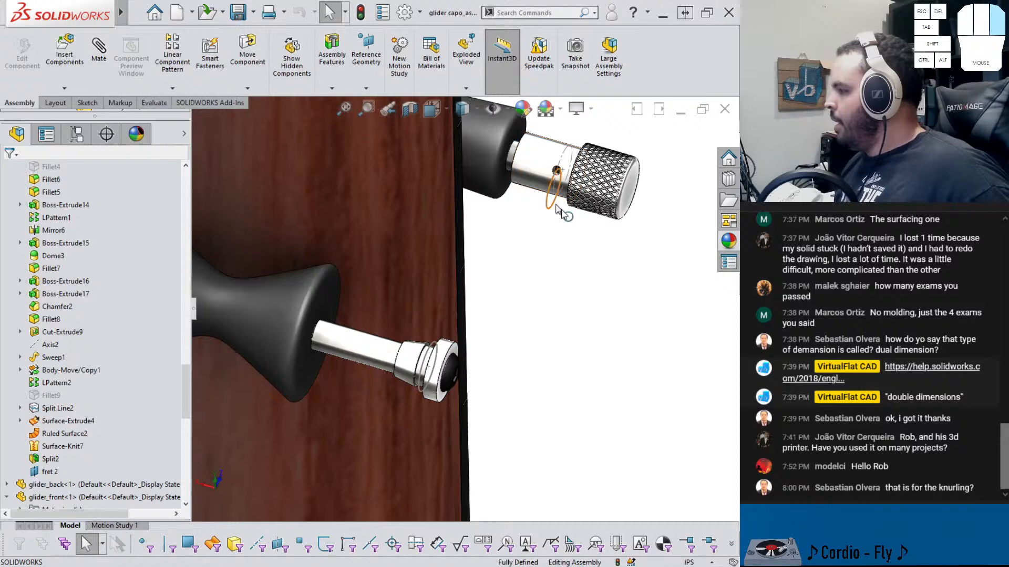
Lock all external references of the new part's 3D sketch
{"action": "scroll", "coordinate": [83, 468], "scroll_direction": "down", "scroll_amount": 2}
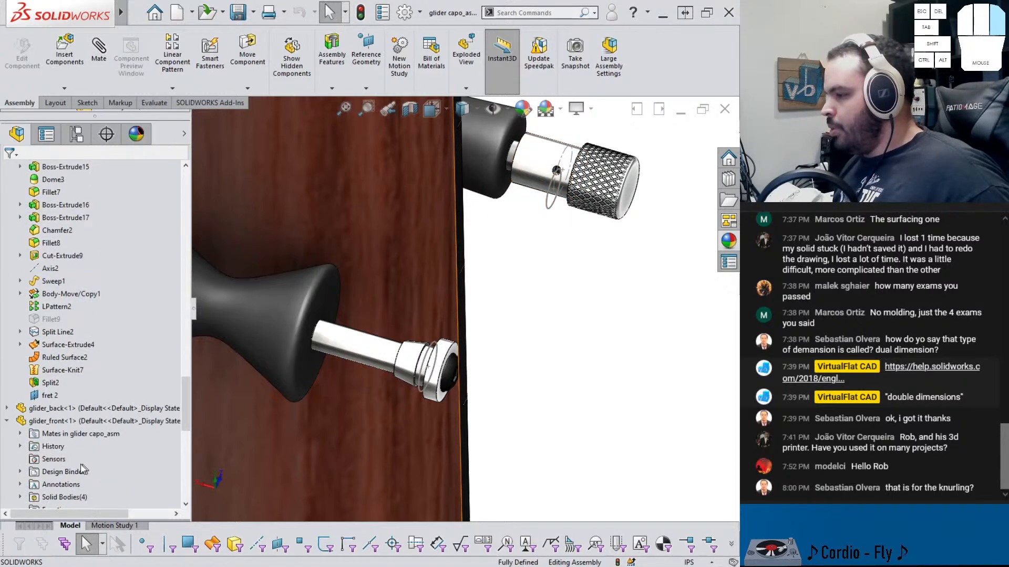
{"action": "left_click", "coordinate": [20, 434]}
{"action": "scroll", "coordinate": [11, 440], "scroll_direction": "down", "scroll_amount": 3}
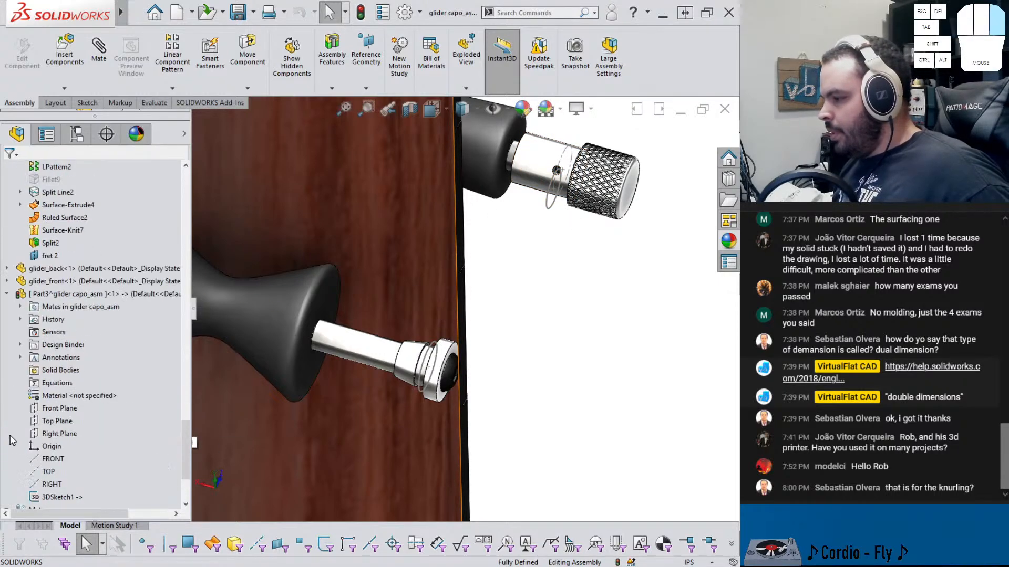
{"action": "scroll", "coordinate": [57, 441], "scroll_direction": "down", "scroll_amount": 2}
{"action": "right_click", "coordinate": [69, 426]}
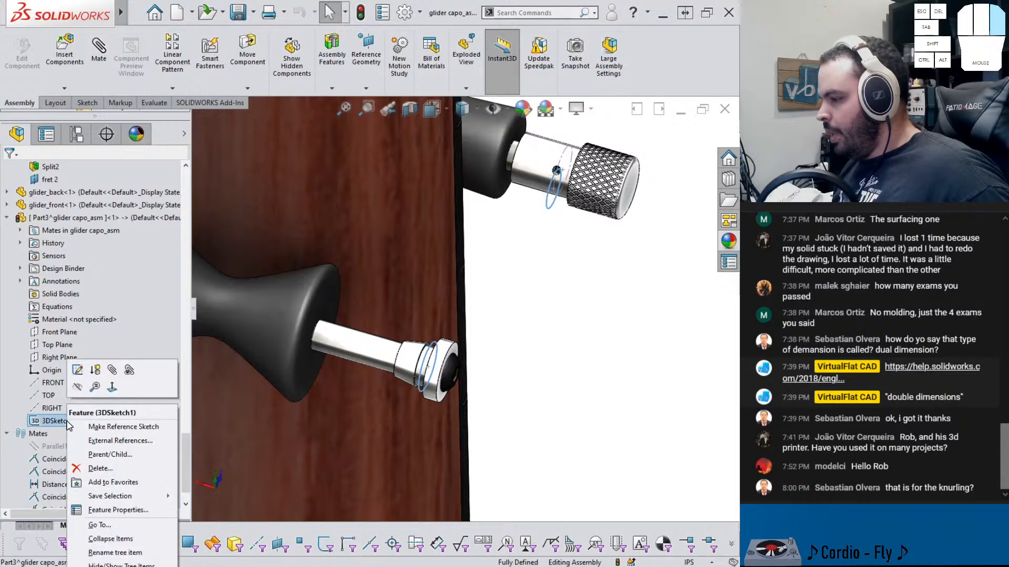
{"action": "left_click", "coordinate": [84, 441]}
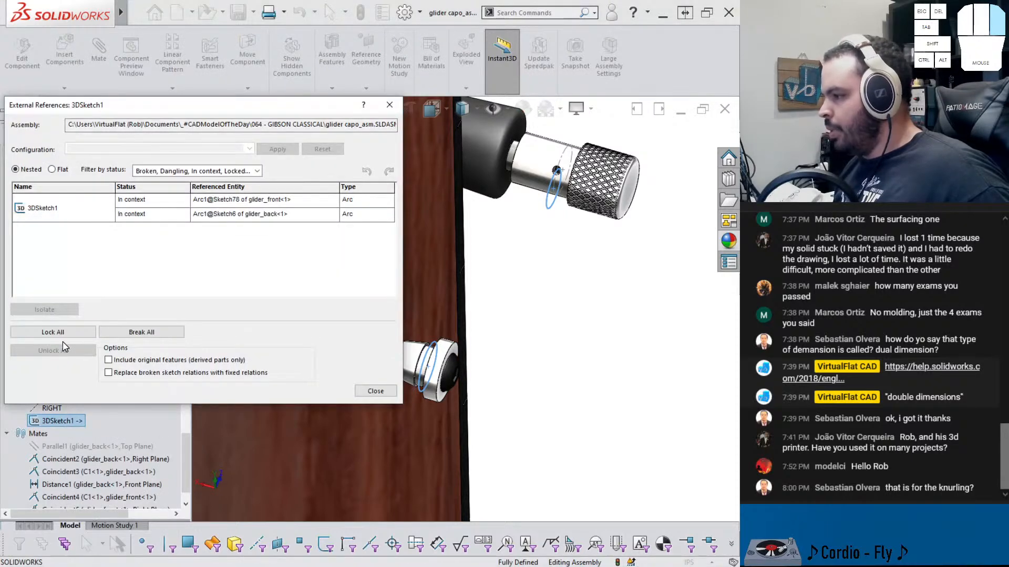
{"action": "left_click", "coordinate": [57, 332]}
{"action": "left_click", "coordinate": [241, 318]}
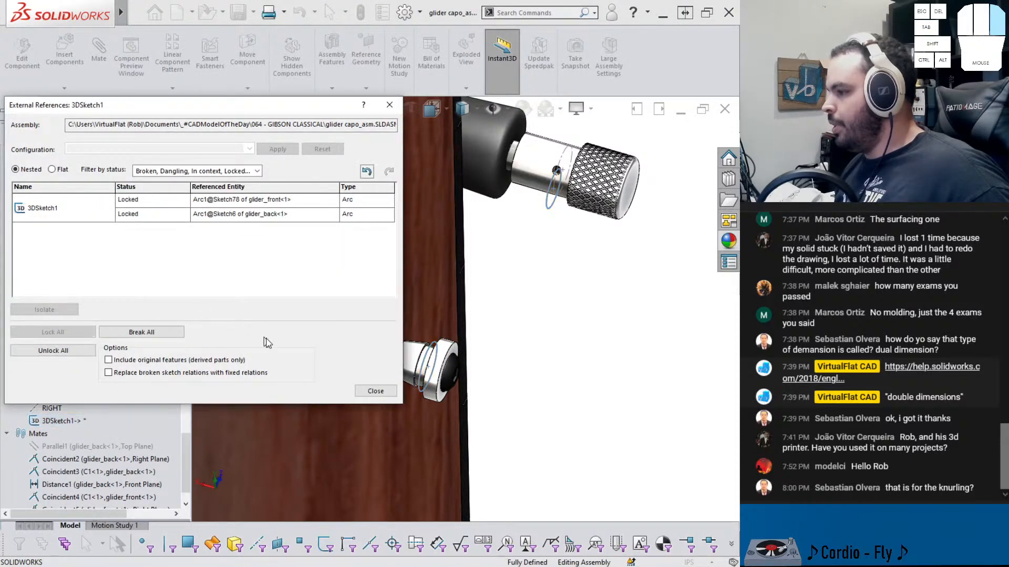
{"action": "left_click", "coordinate": [374, 391]}
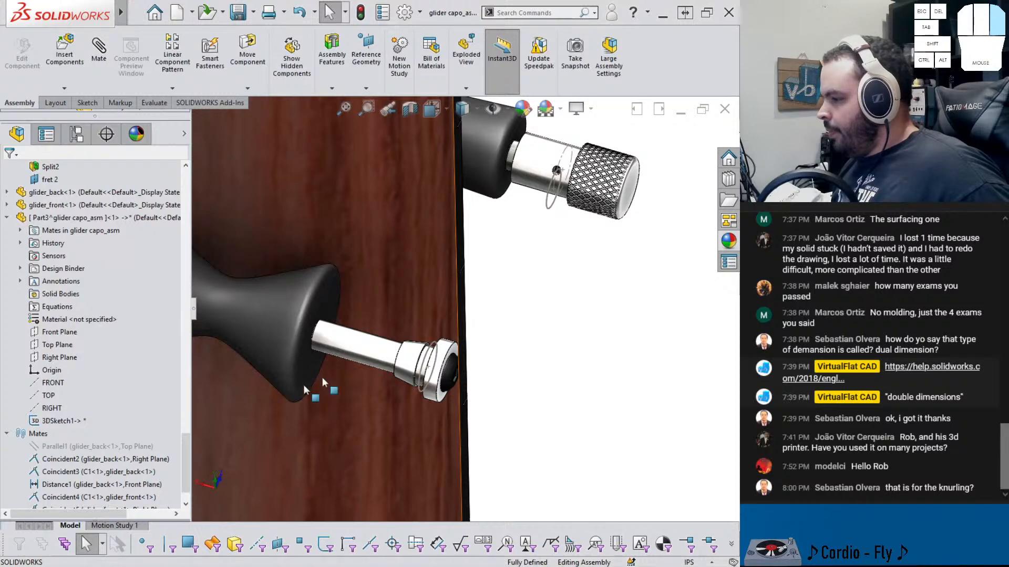
Rename the new part as spring
{"action": "scroll", "coordinate": [65, 329], "scroll_direction": "up", "scroll_amount": 1}
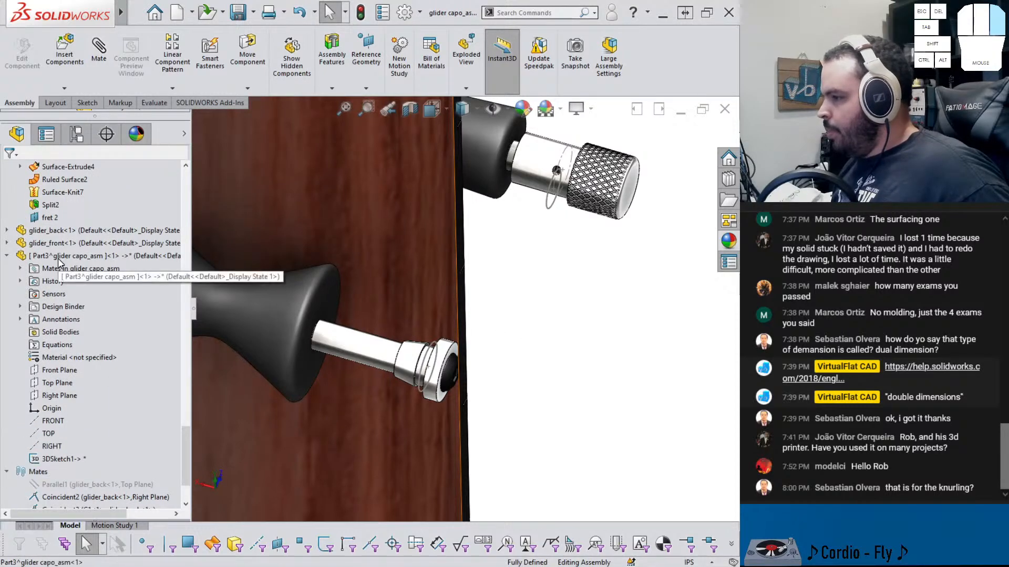
{"action": "left_click", "coordinate": [42, 257]}
{"action": "left_click", "coordinate": [42, 256]}
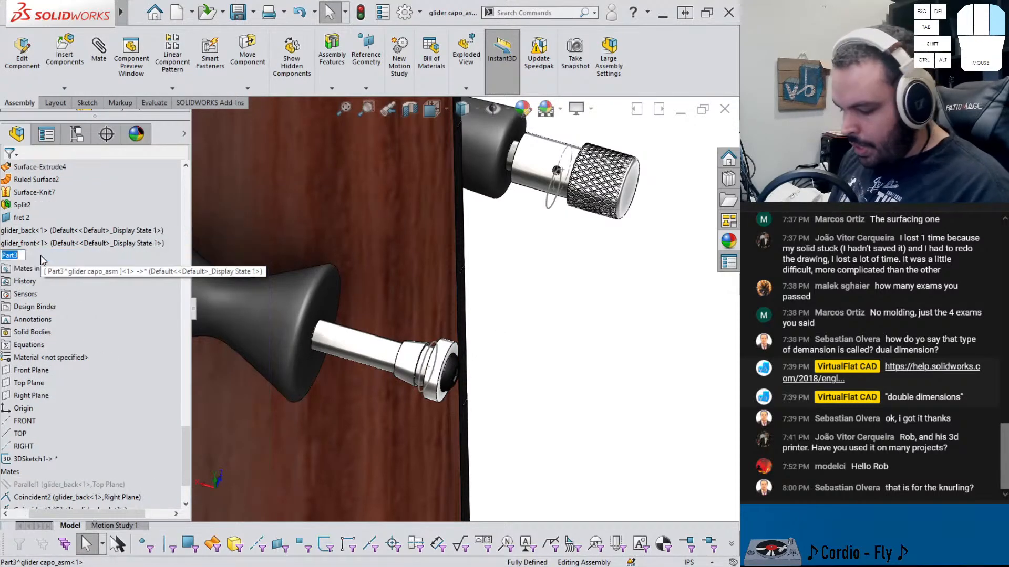
{"action": "type", "text": "spring"}
{"action": "key", "text": "Return"}
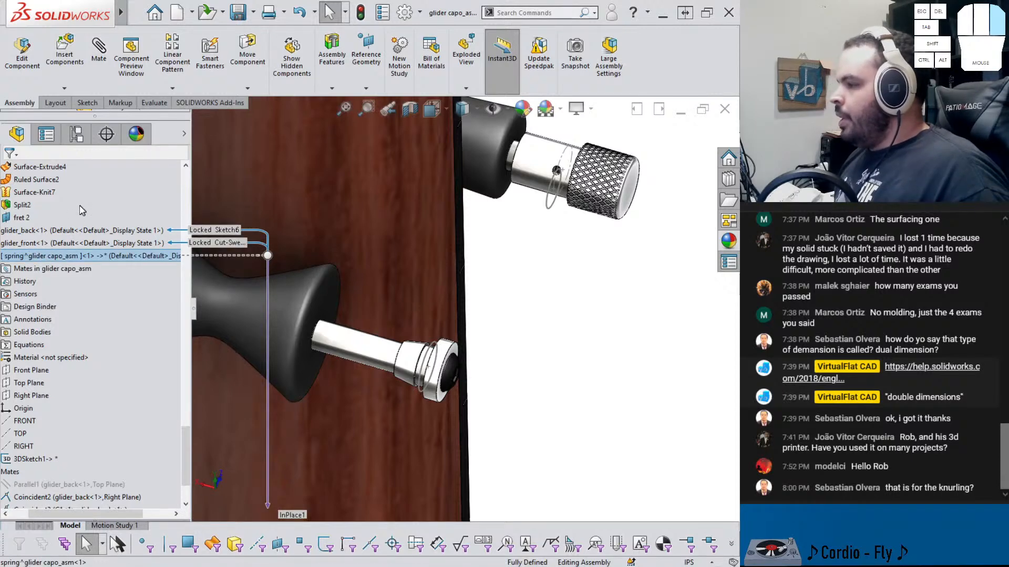
Open the spring part in its own window and start a new 3D sketch there
{"action": "right_click", "coordinate": [57, 255]}
{"action": "left_click", "coordinate": [66, 51]}
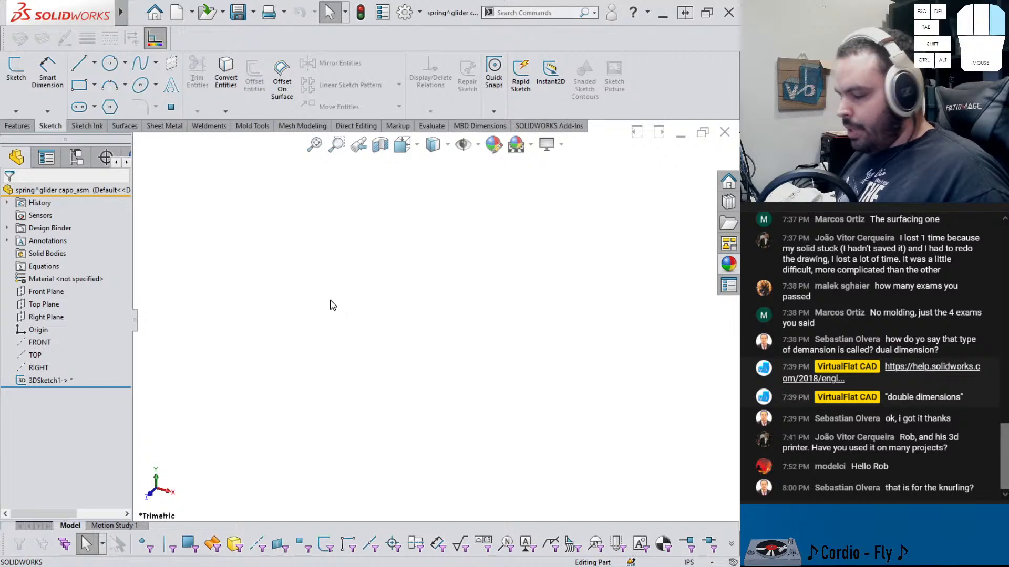
{"action": "mouse_move", "coordinate": [408, 305]}
{"action": "middle_mouse_down"}
{"action": "mouse_move", "coordinate": [366, 234]}
{"action": "mouse_move", "coordinate": [341, 225]}
{"action": "middle_mouse_up"}
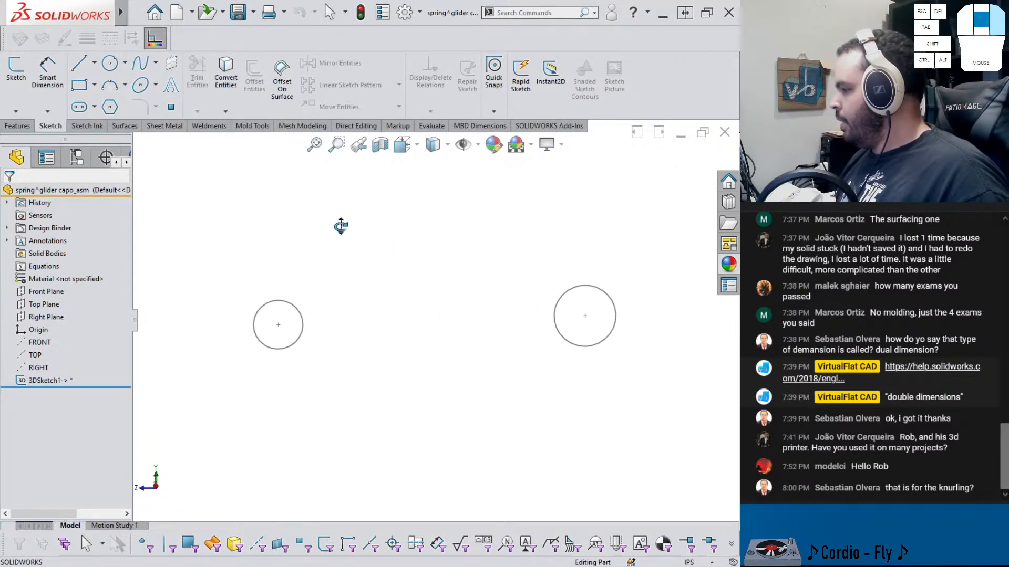
{"action": "left_click", "coordinate": [278, 326]}
{"action": "left_click", "coordinate": [345, 342]}
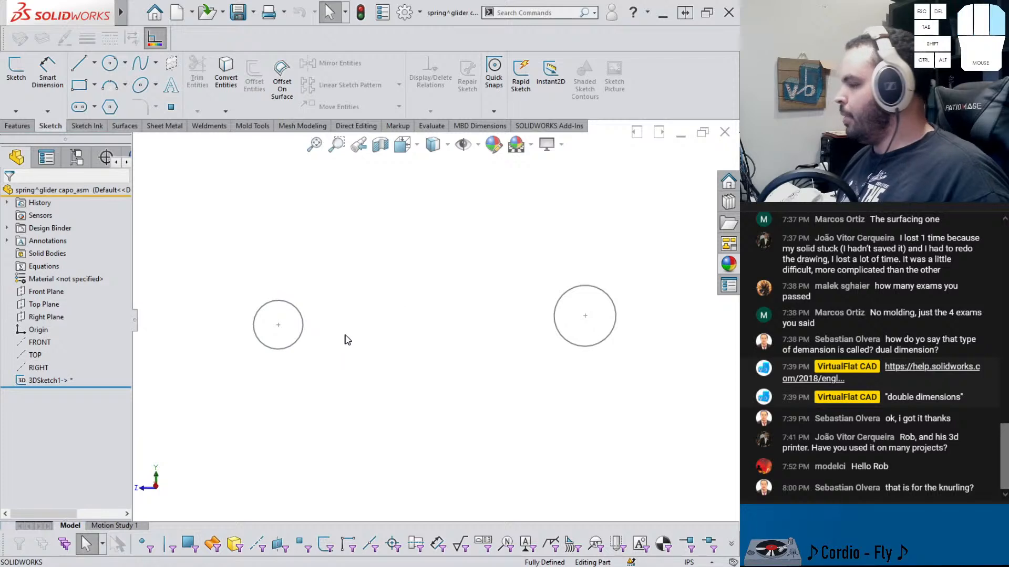
{"action": "middle_click_drag", "start_coordinate": [391, 324], "coordinate": [329, 343]}
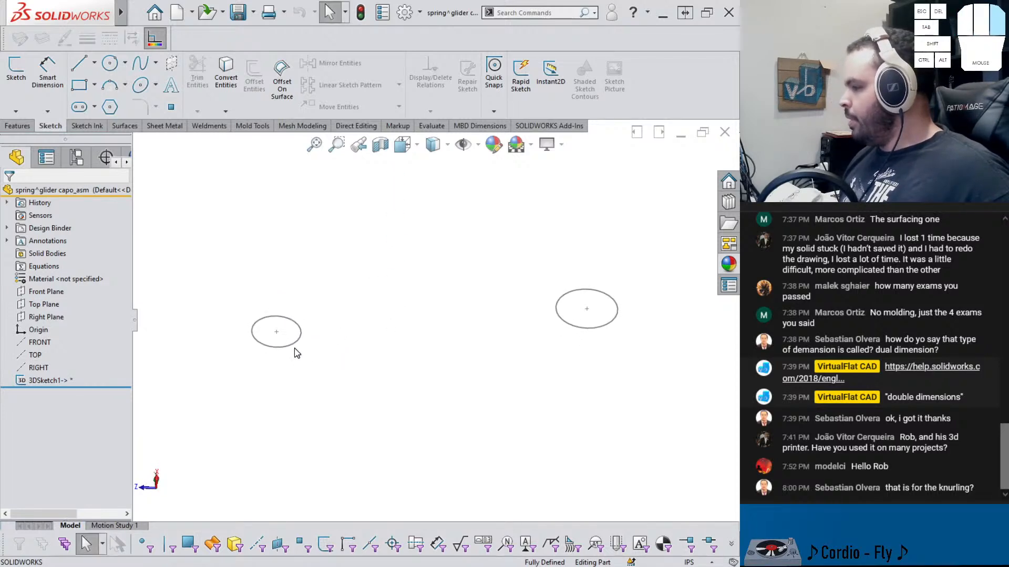
{"action": "left_click", "coordinate": [294, 346]}
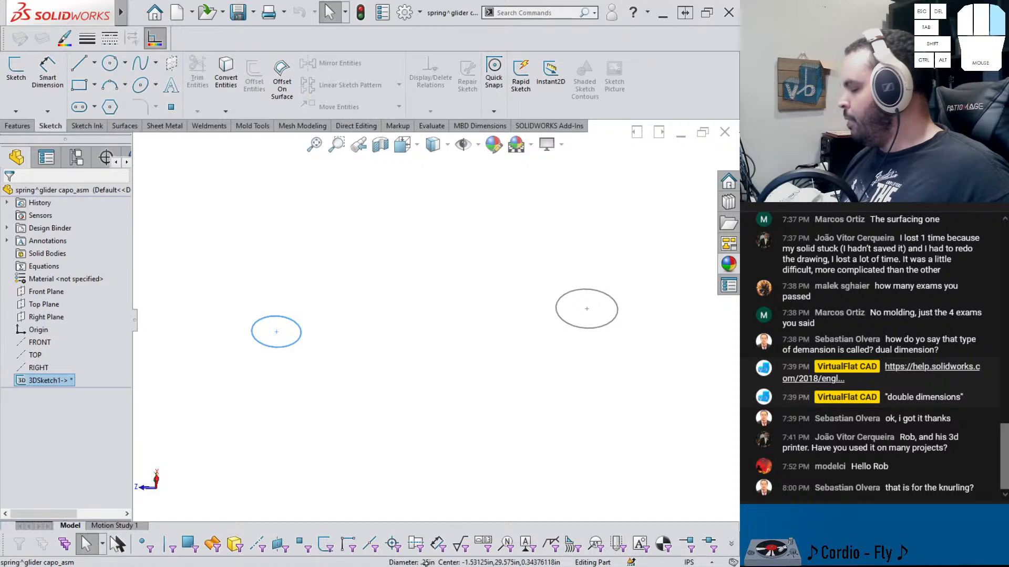
{"action": "left_click", "coordinate": [573, 326]}
{"action": "left_click", "coordinate": [526, 344]}
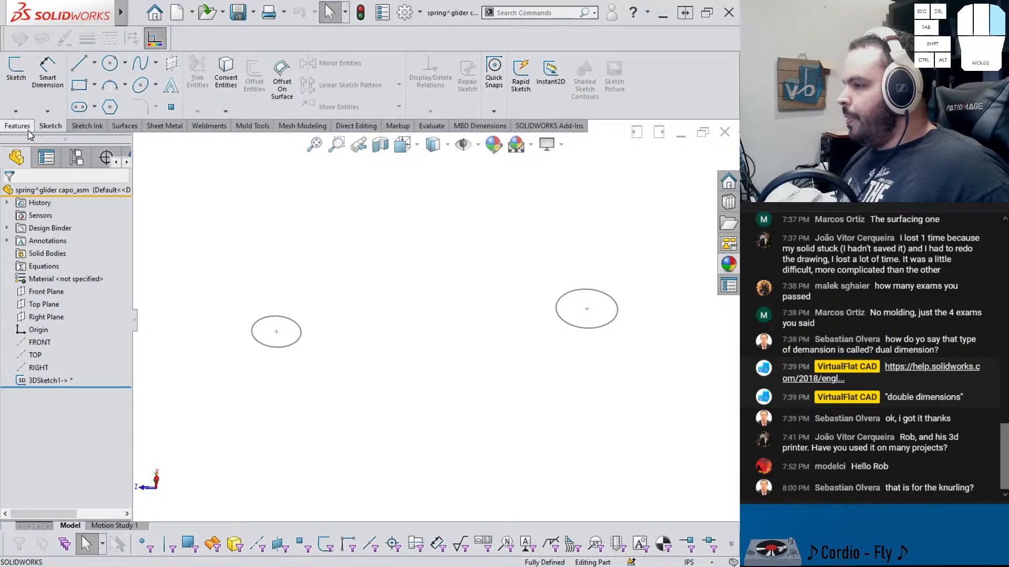
{"action": "left_click", "coordinate": [16, 112]}
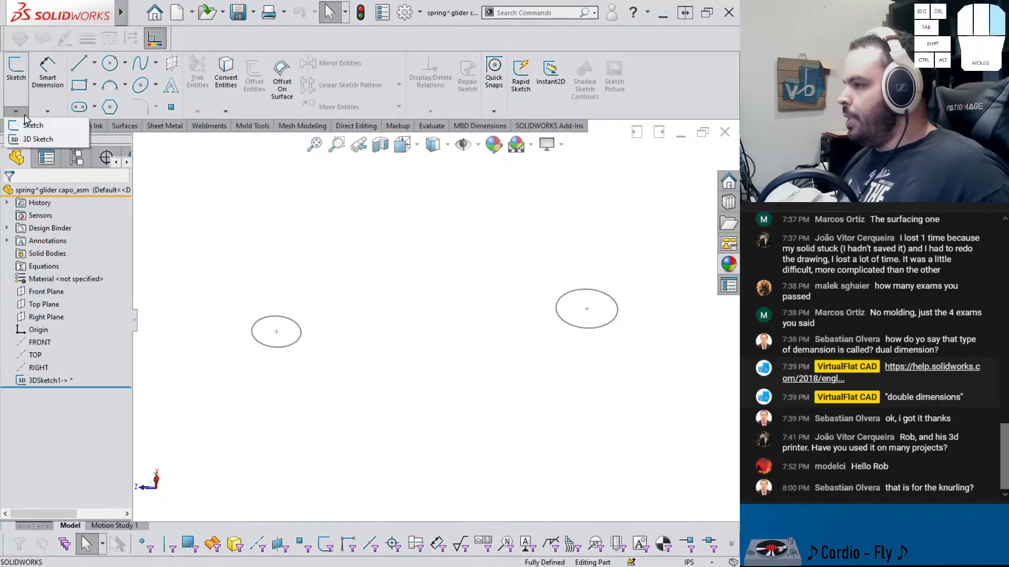
{"action": "left_click", "coordinate": [30, 140]}
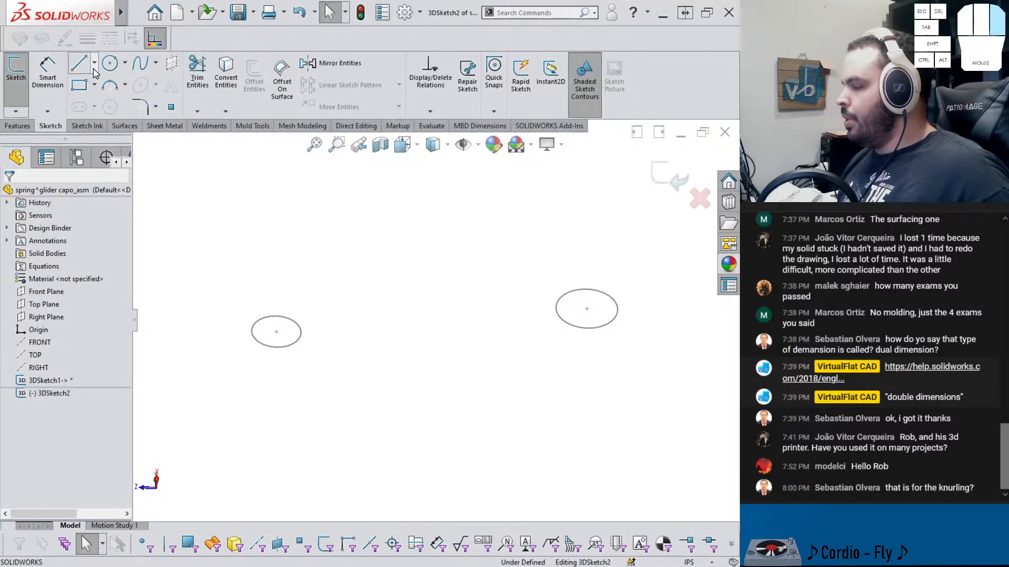
Draw a construction centerline from the centre of one groove circle to the centre of the other
{"action": "left_click", "coordinate": [94, 64]}
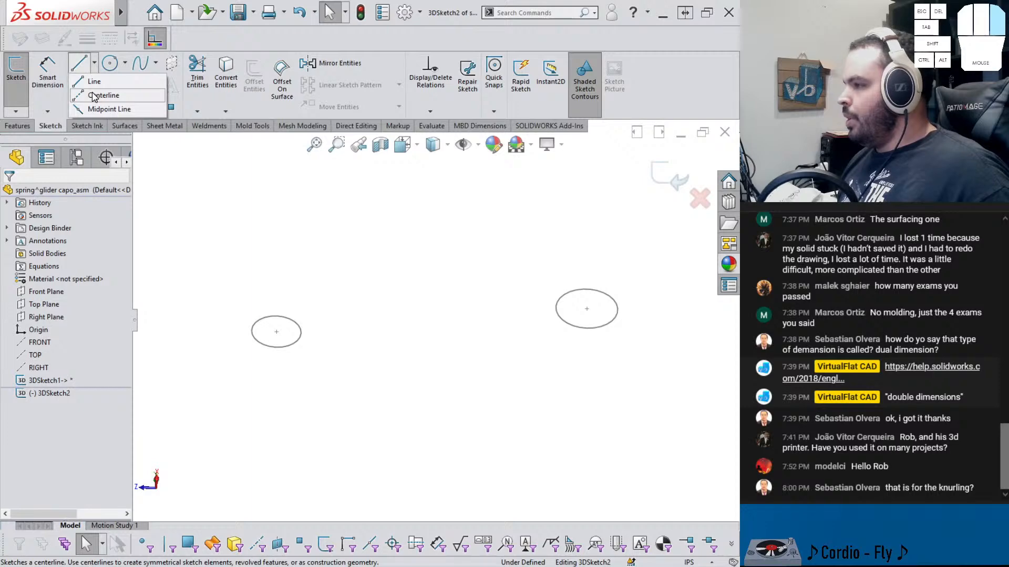
{"action": "left_click", "coordinate": [95, 96]}
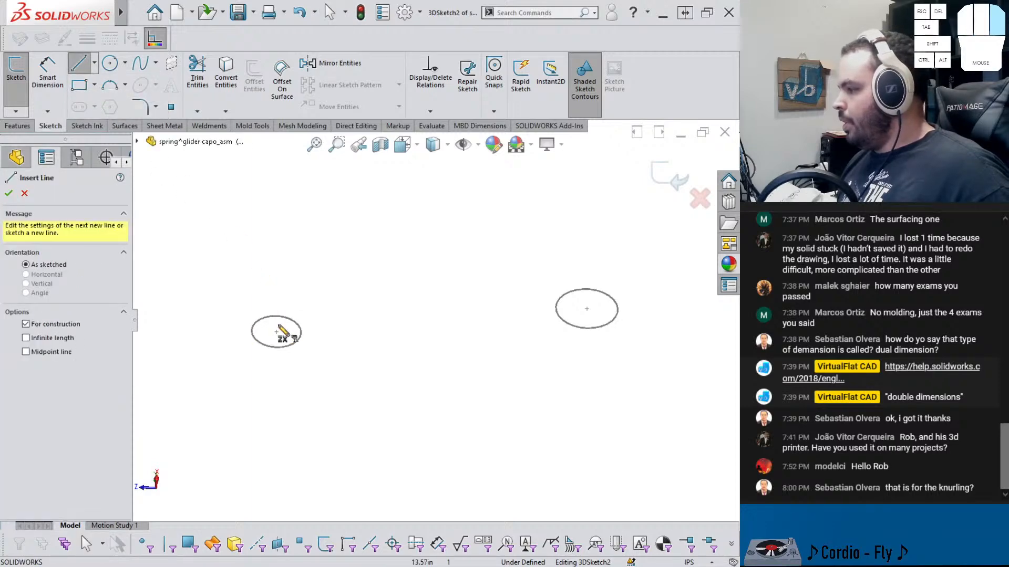
{"action": "left_click_drag", "start_coordinate": [276, 333], "coordinate": [587, 309]}
{"action": "key", "text": "Escape"}
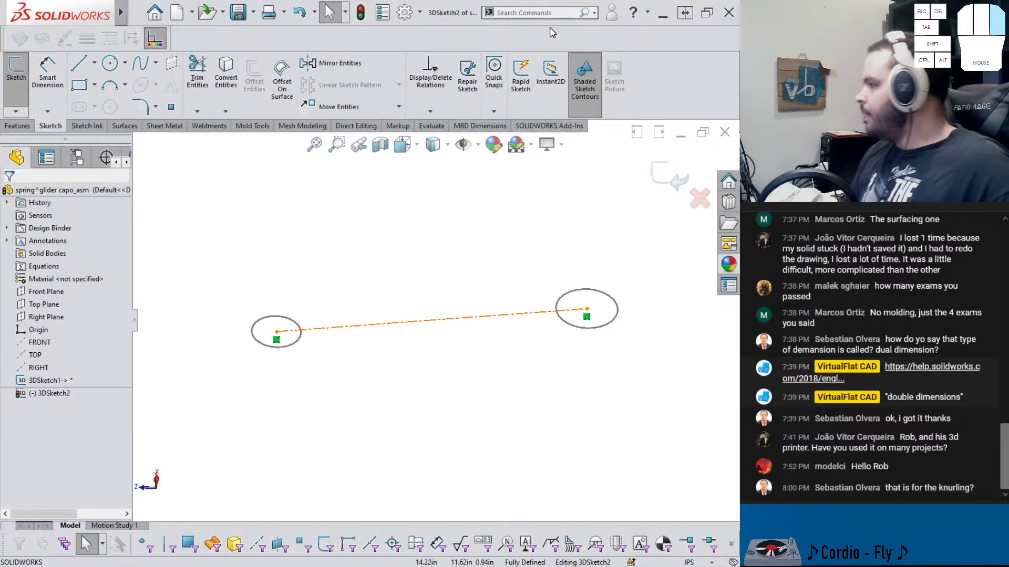
{"action": "left_click", "coordinate": [539, 16]}
{"action": "type", "text": "sp"}
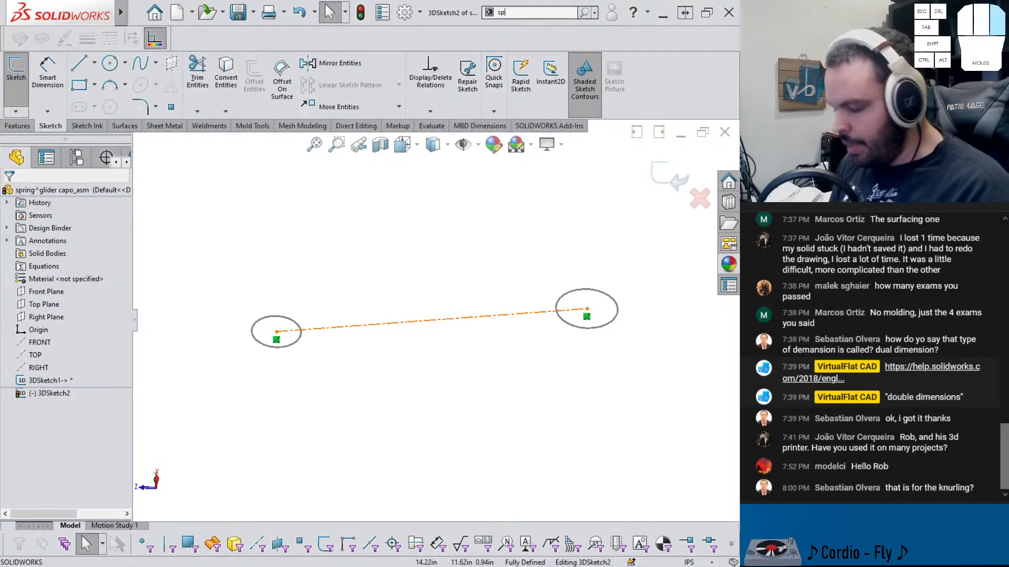
{"action": "type", "text": "li"}
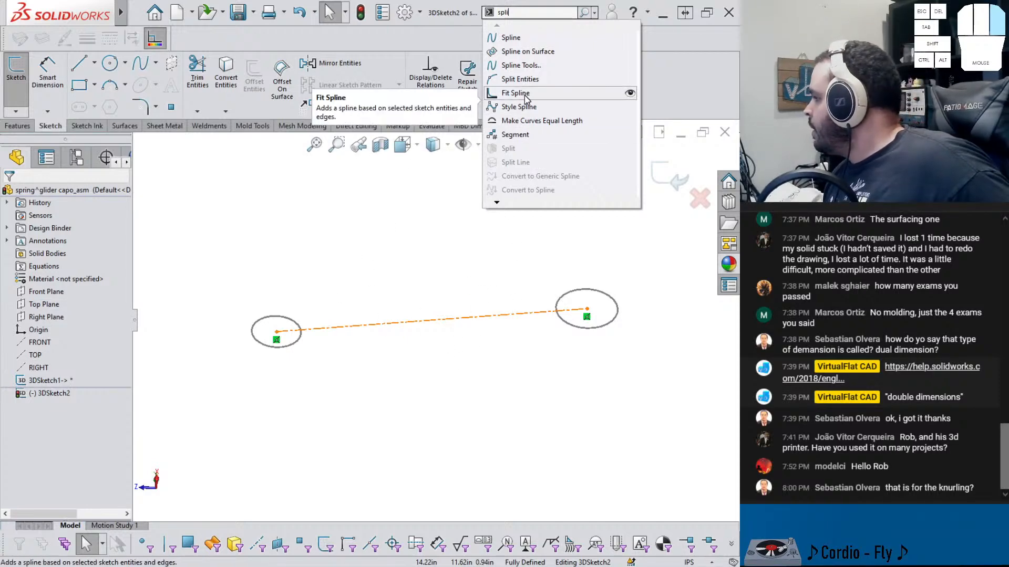
{"action": "left_click", "coordinate": [517, 135]}
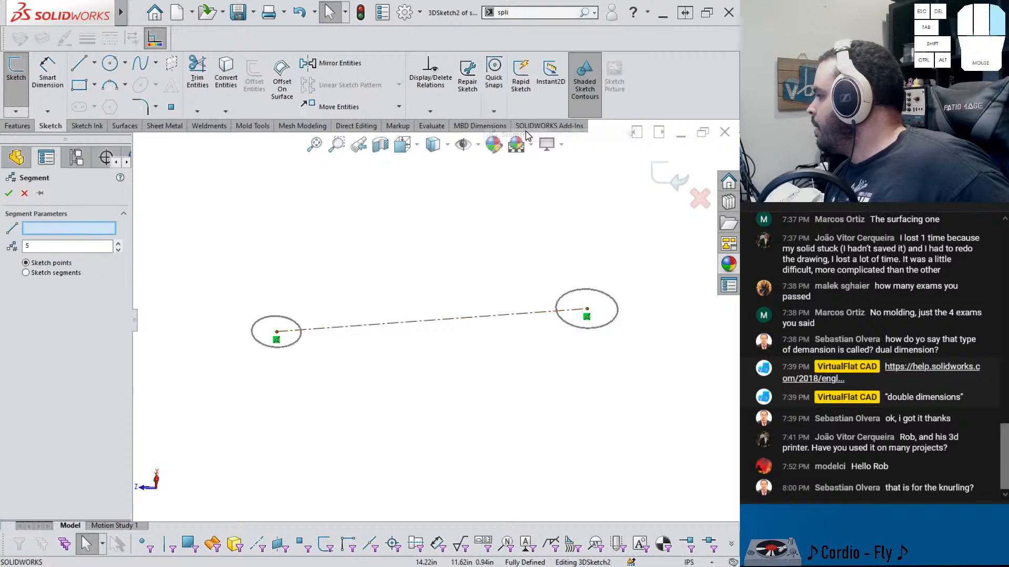
{"action": "left_click", "coordinate": [24, 194]}
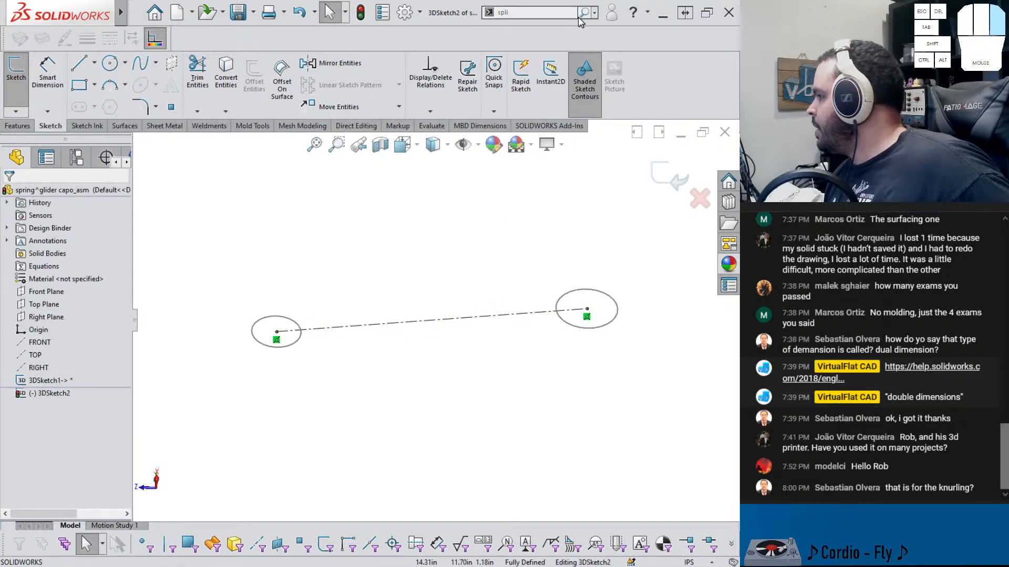
Split the centerline at two points, one near each circle
{"action": "left_click", "coordinate": [581, 15]}
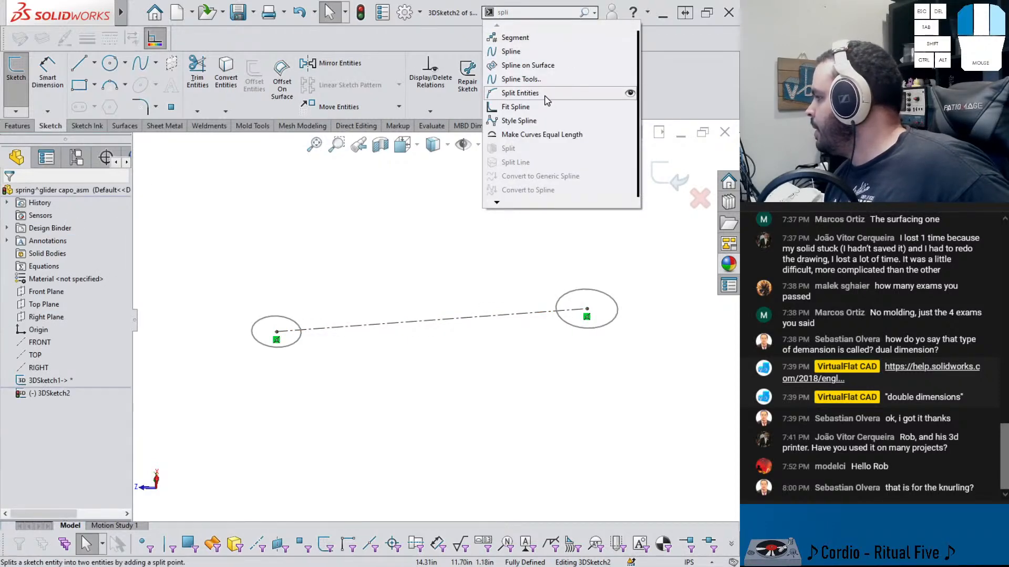
{"action": "left_click", "coordinate": [547, 100]}
{"action": "left_click", "coordinate": [336, 328]}
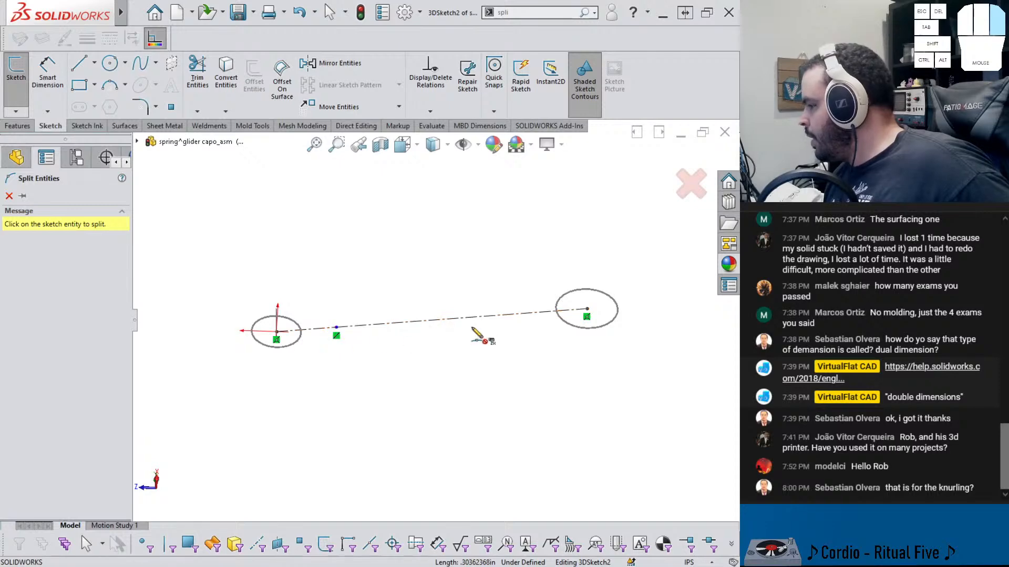
{"action": "left_click", "coordinate": [511, 318]}
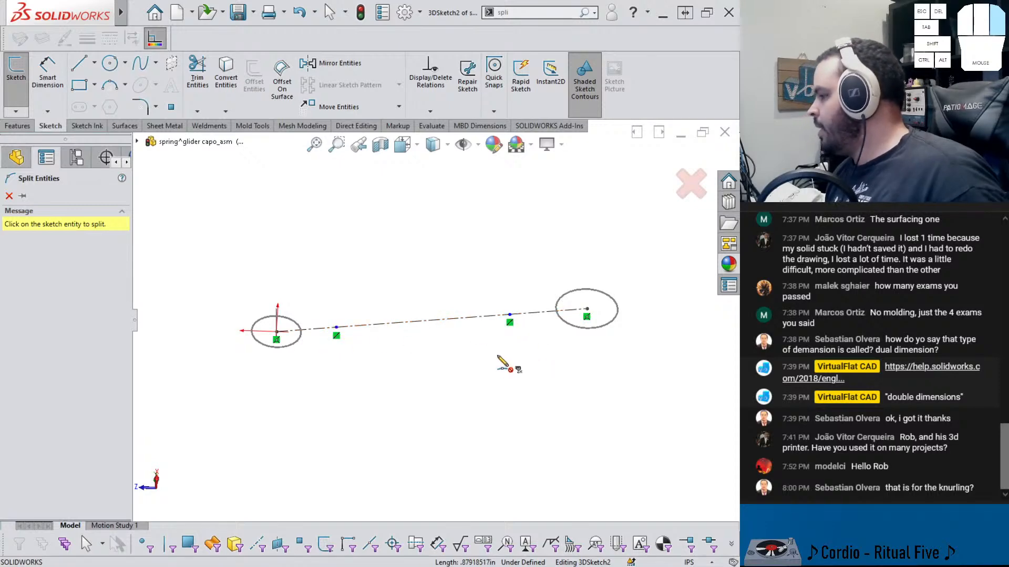
{"action": "key", "text": "Escape"}
Make the two end segments of the split centerline parallel
{"action": "left_click", "coordinate": [329, 329]}
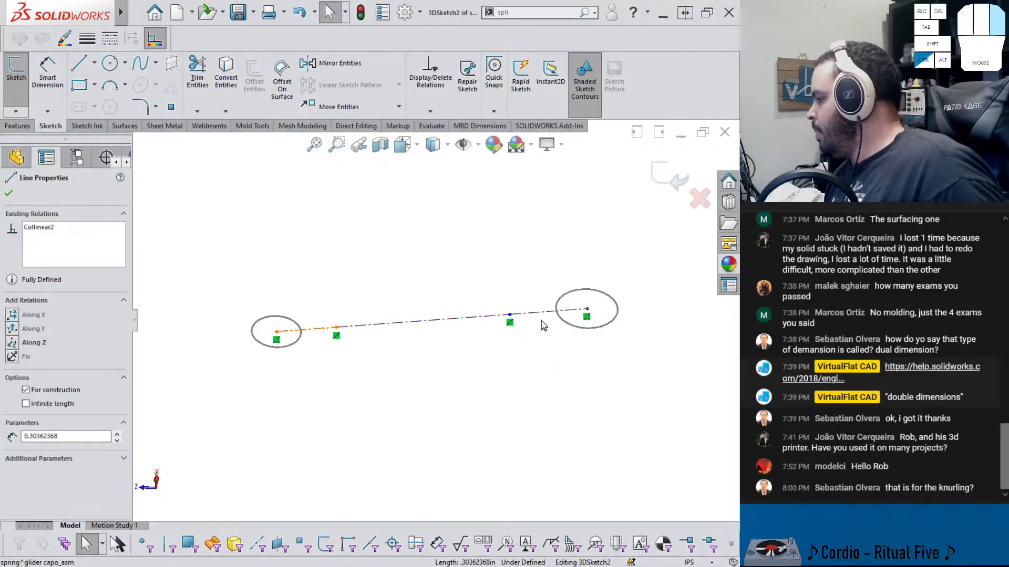
{"action": "left_click", "coordinate": [532, 318], "text": "ctrl"}
{"action": "left_click", "coordinate": [529, 315], "text": "ctrl"}
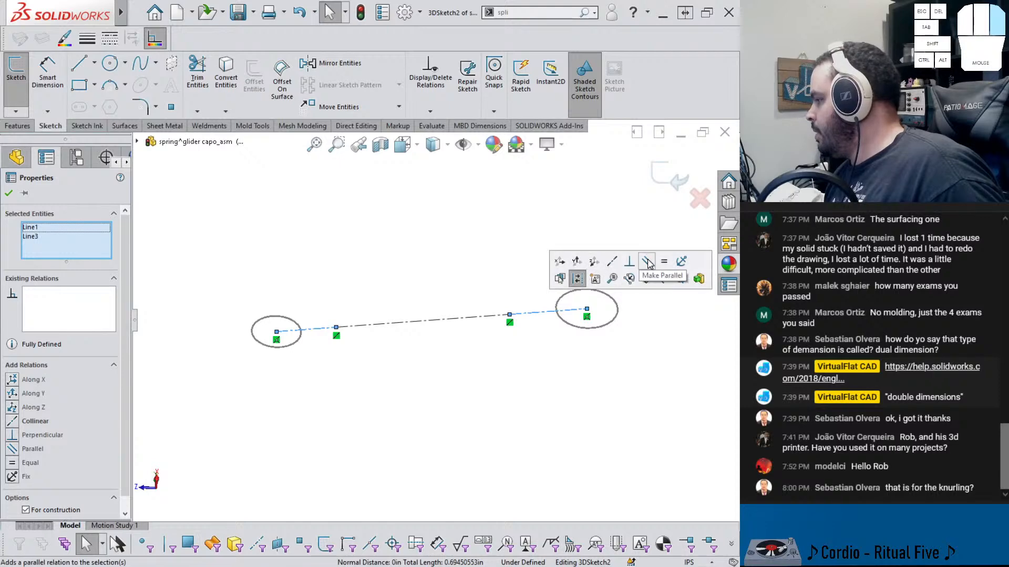
{"action": "left_click", "coordinate": [665, 261]}
{"action": "left_click", "coordinate": [501, 362]}
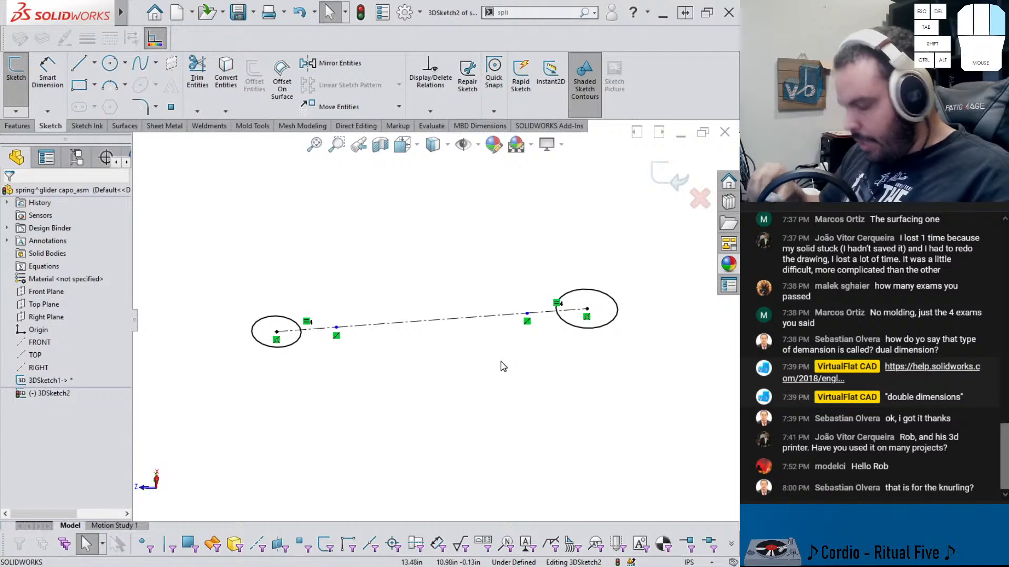
Dimension the end segment at the second circle to .15 in
{"action": "right_click_drag", "start_coordinate": [557, 416], "coordinate": [579, 367]}
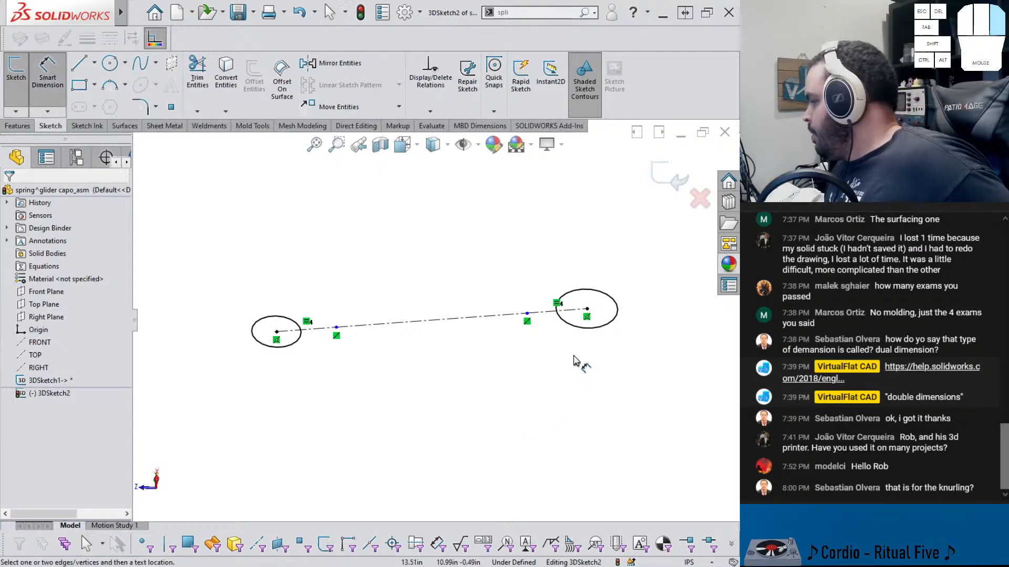
{"action": "left_click", "coordinate": [548, 311]}
{"action": "left_click", "coordinate": [553, 265]}
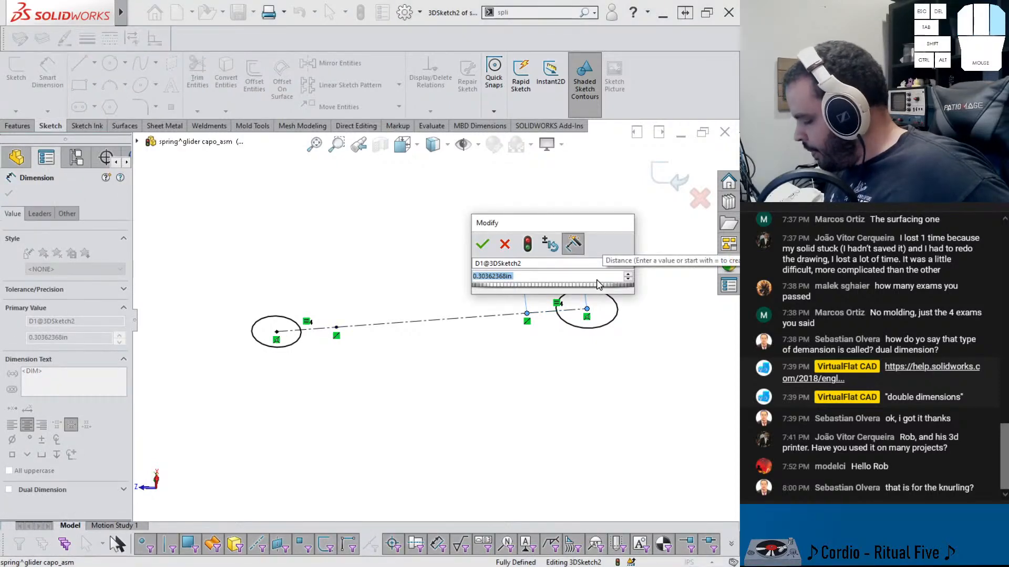
{"action": "type", "text": ".15"}
{"action": "key", "text": "Return"}
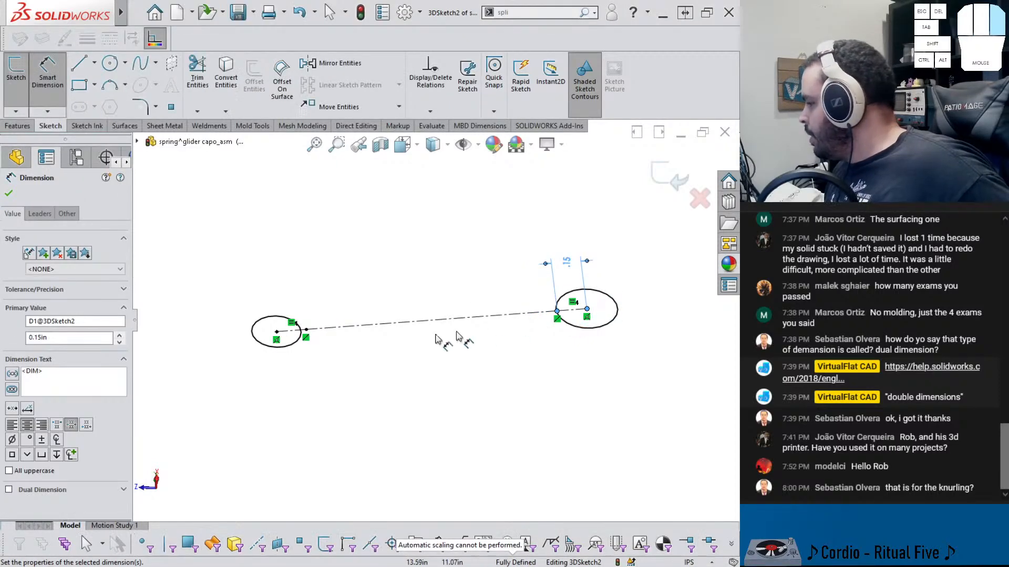
Set the end segment dimension at the second circle to .2 in and exit the 3D sketch
{"action": "scroll", "coordinate": [366, 310], "scroll_direction": "down", "scroll_amount": 1}
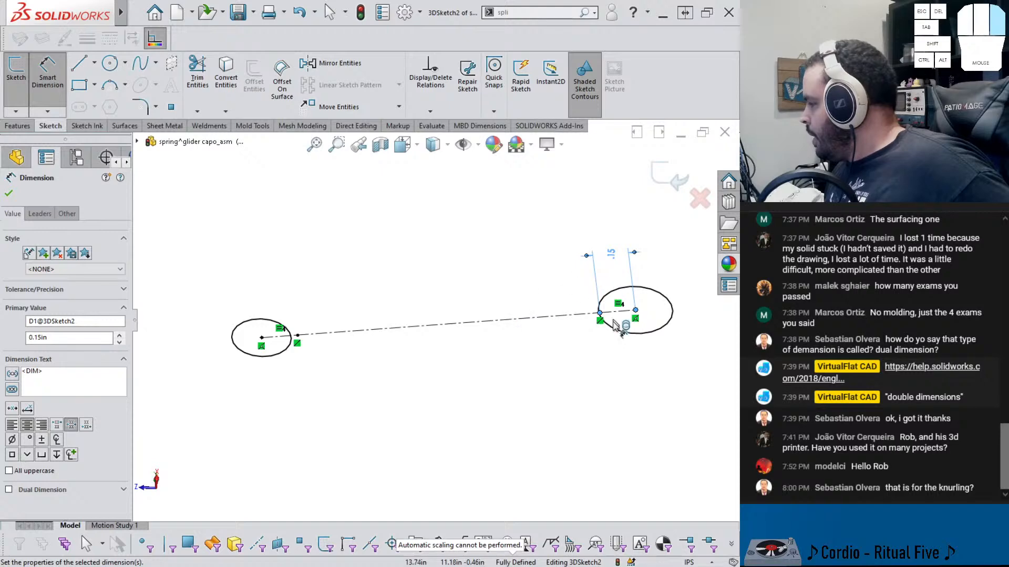
{"action": "double_click", "coordinate": [610, 254]}
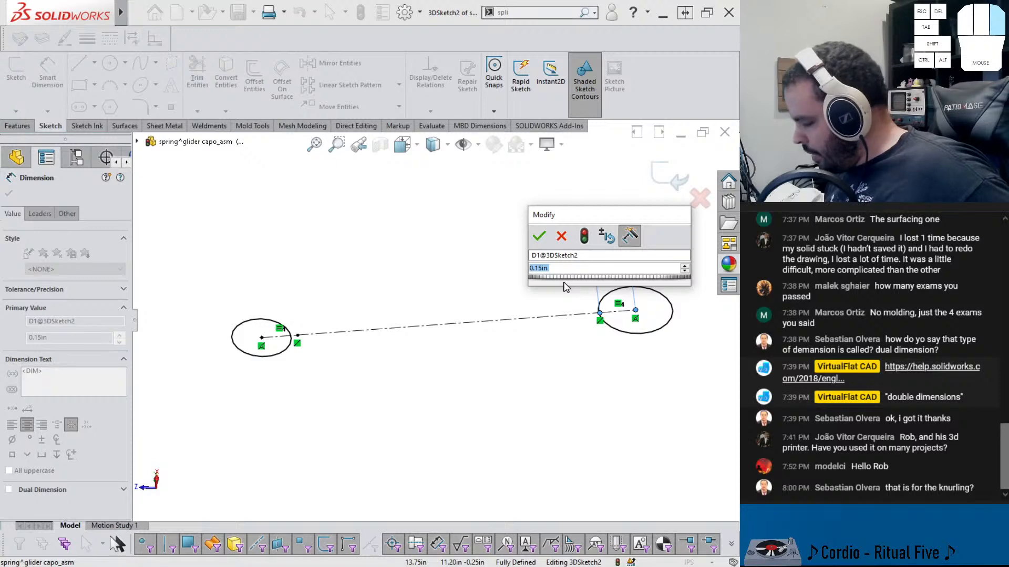
{"action": "type", "text": ".2"}
{"action": "key", "text": "Return"}
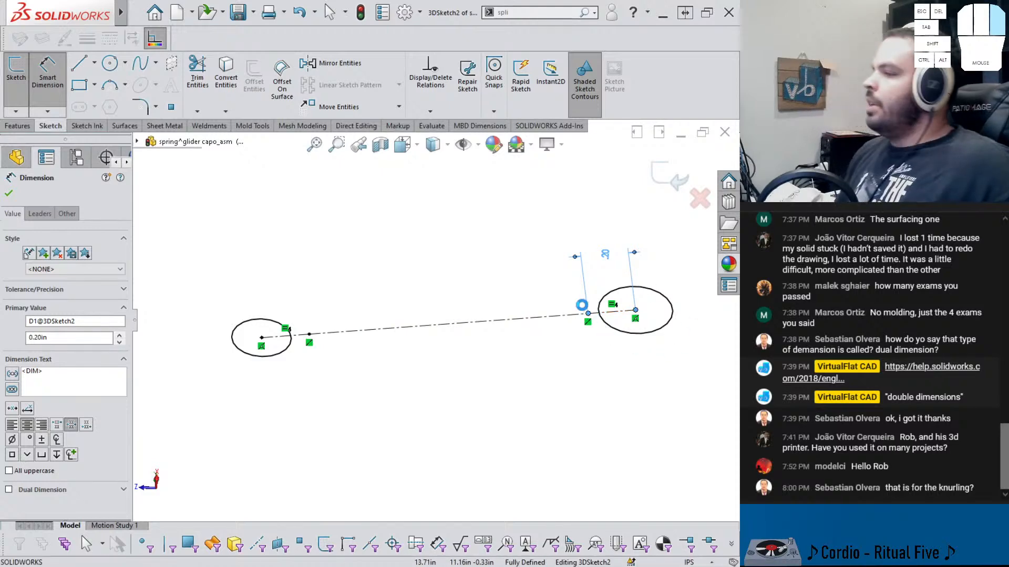
{"action": "key", "text": "Escape"}
{"action": "left_click", "coordinate": [522, 217]}
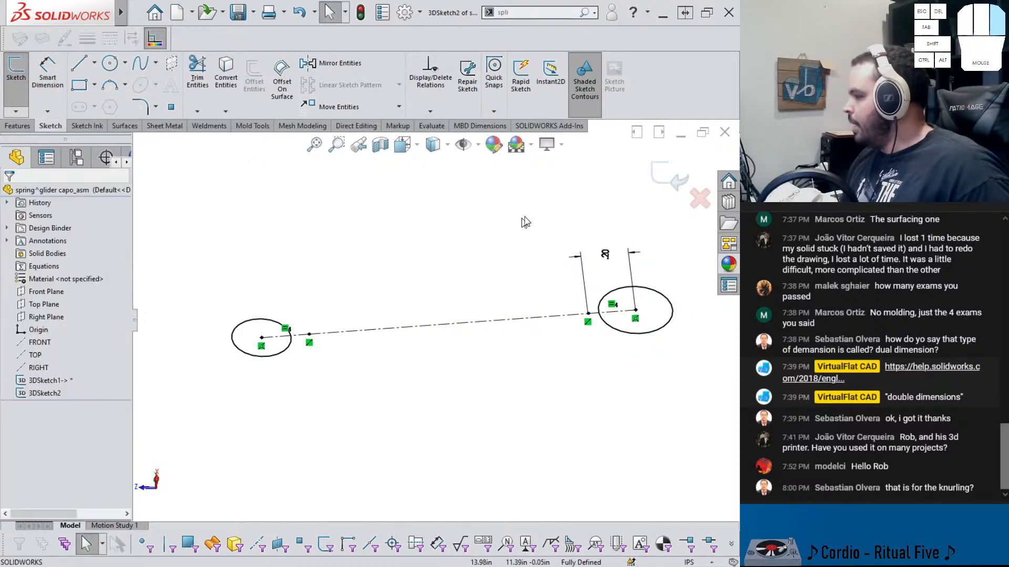
{"action": "left_click", "coordinate": [662, 180]}
Reopen the 3D sketch, turn the middle centerline segment into a regular line, and exit the sketch
{"action": "left_click", "coordinate": [448, 282]}
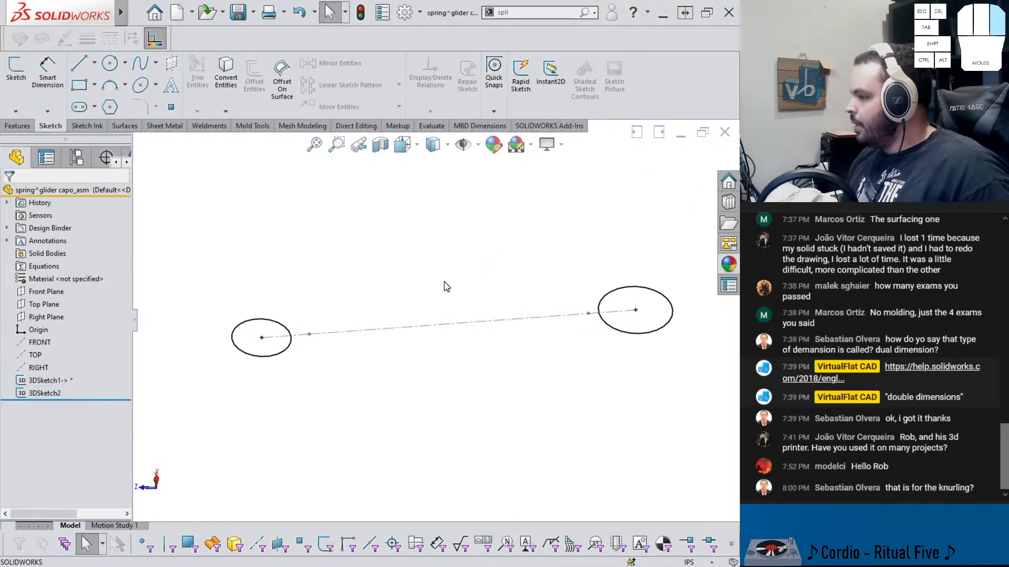
{"action": "left_click", "coordinate": [389, 335]}
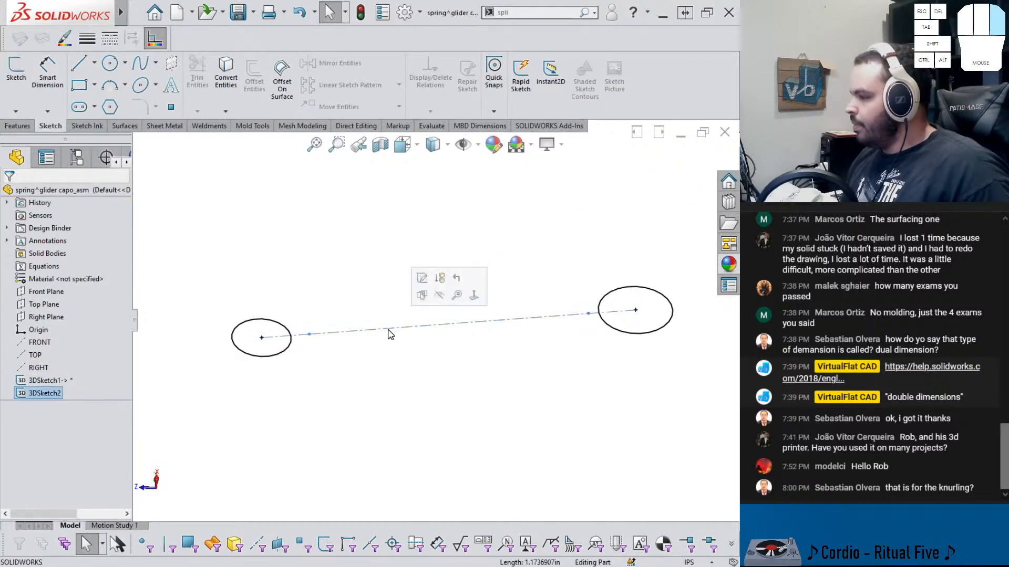
{"action": "left_click", "coordinate": [423, 280]}
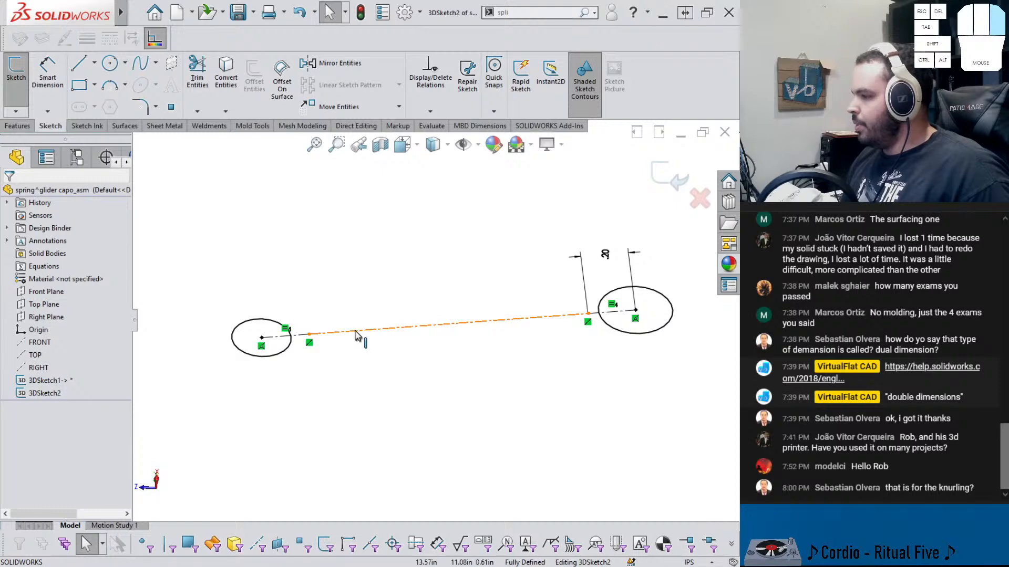
{"action": "left_click", "coordinate": [361, 330]}
{"action": "left_click", "coordinate": [357, 318]}
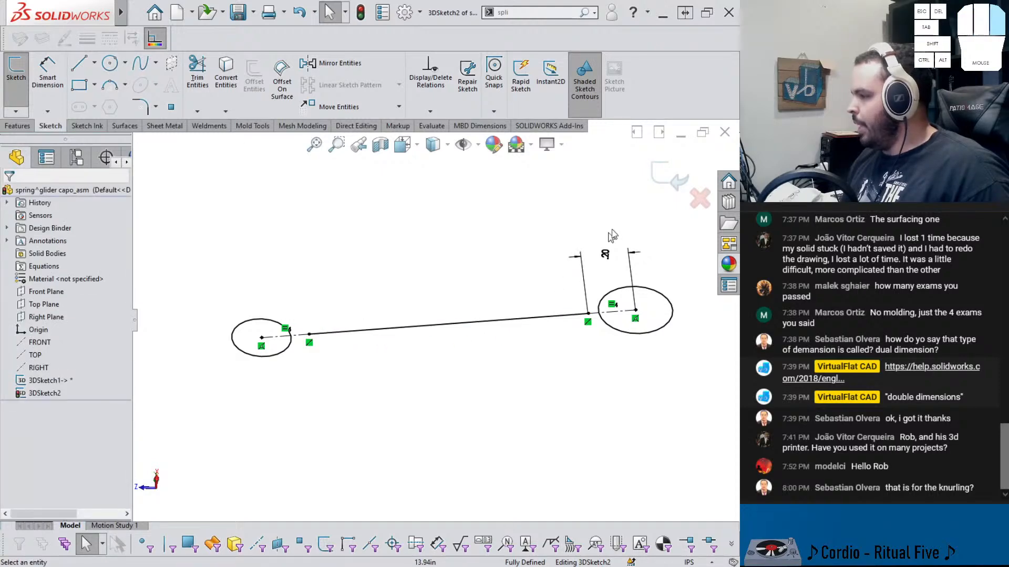
{"action": "left_click", "coordinate": [665, 177]}
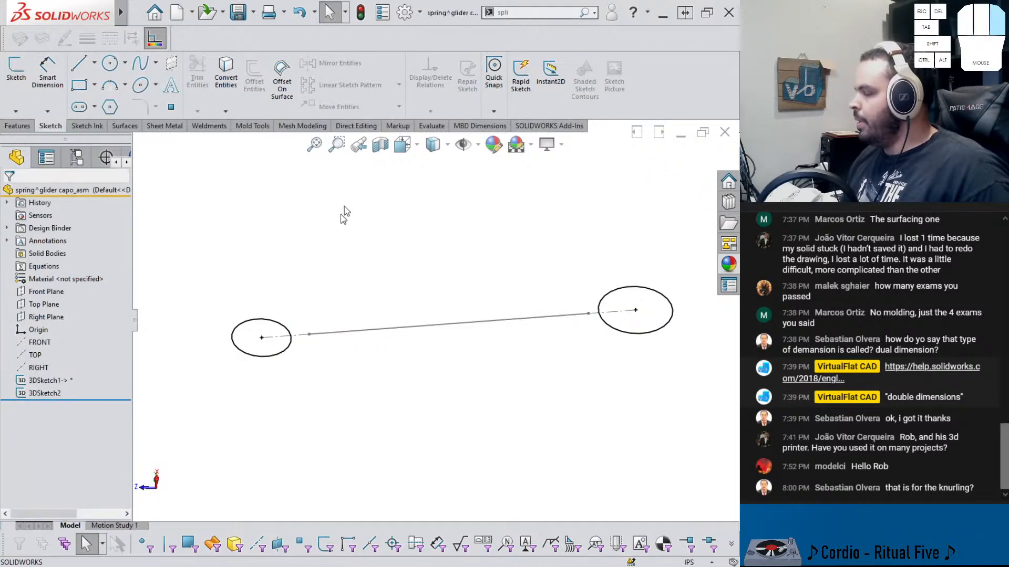
Create a reference plane from the middle line, coincident with its endpoint near the first circle
{"action": "left_click", "coordinate": [26, 126]}
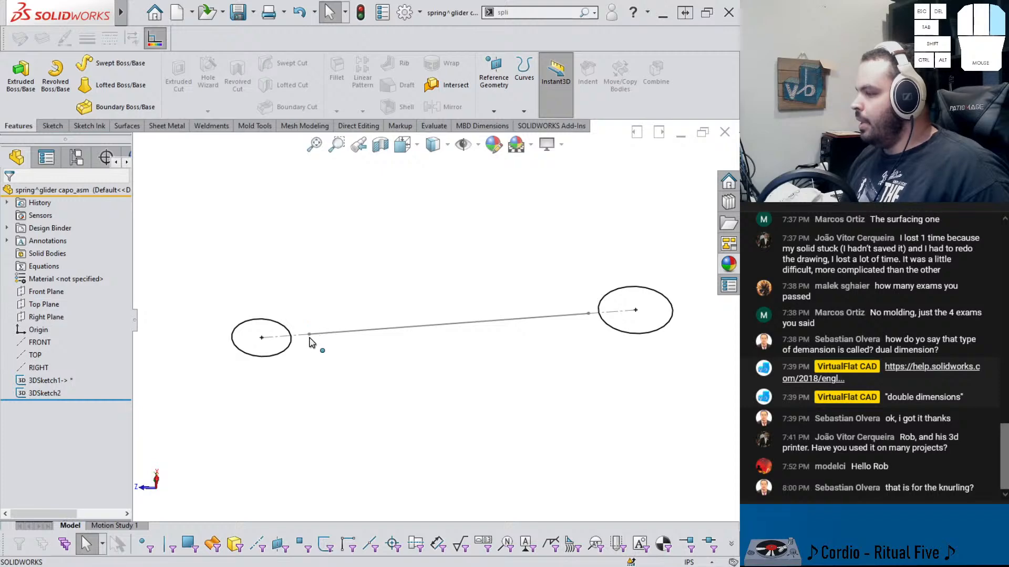
{"action": "left_click", "coordinate": [494, 111]}
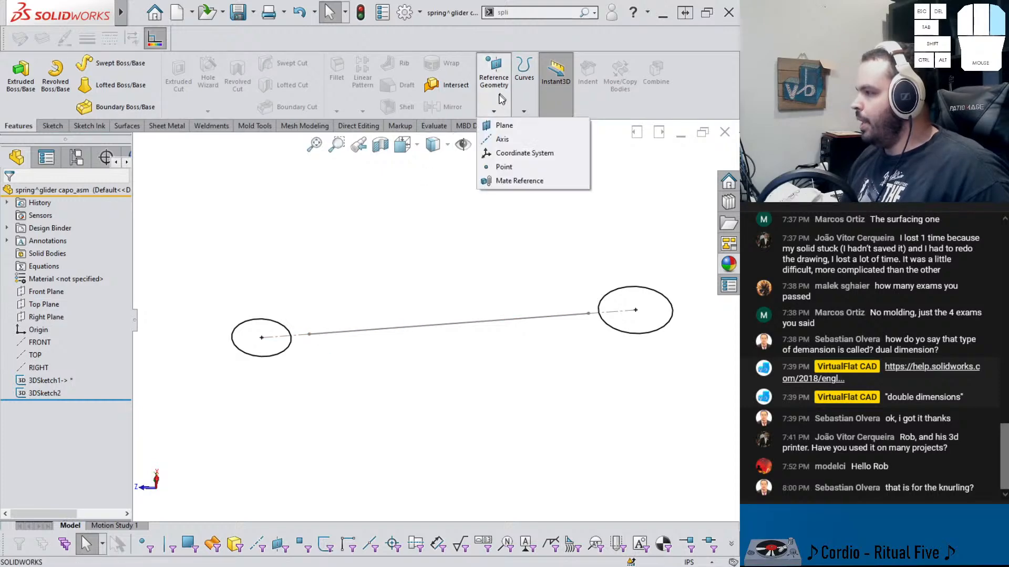
{"action": "left_click", "coordinate": [564, 118]}
{"action": "left_click", "coordinate": [318, 335]}
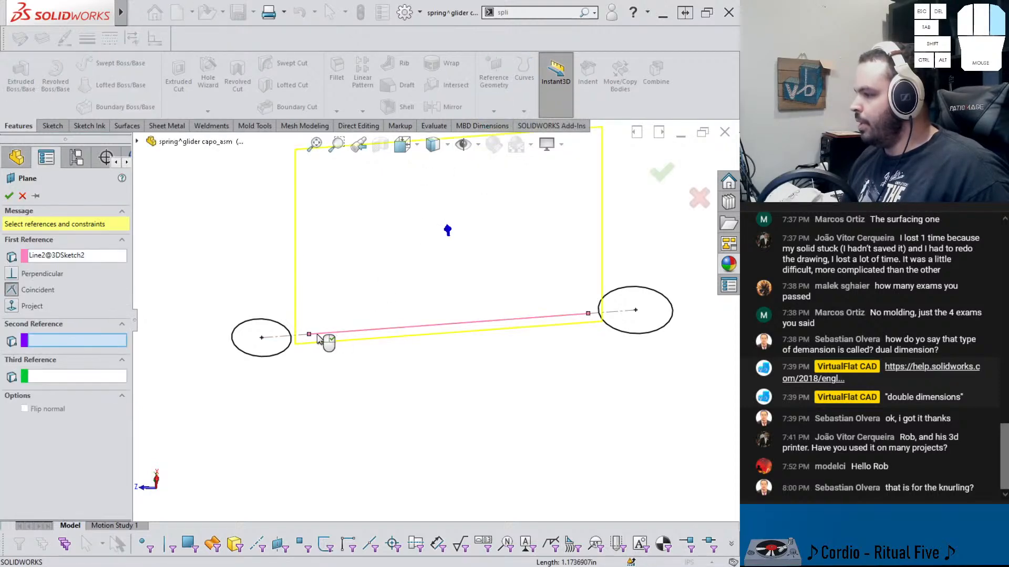
{"action": "left_click", "coordinate": [309, 335]}
{"action": "middle_click_drag", "start_coordinate": [318, 342], "coordinate": [382, 375]}
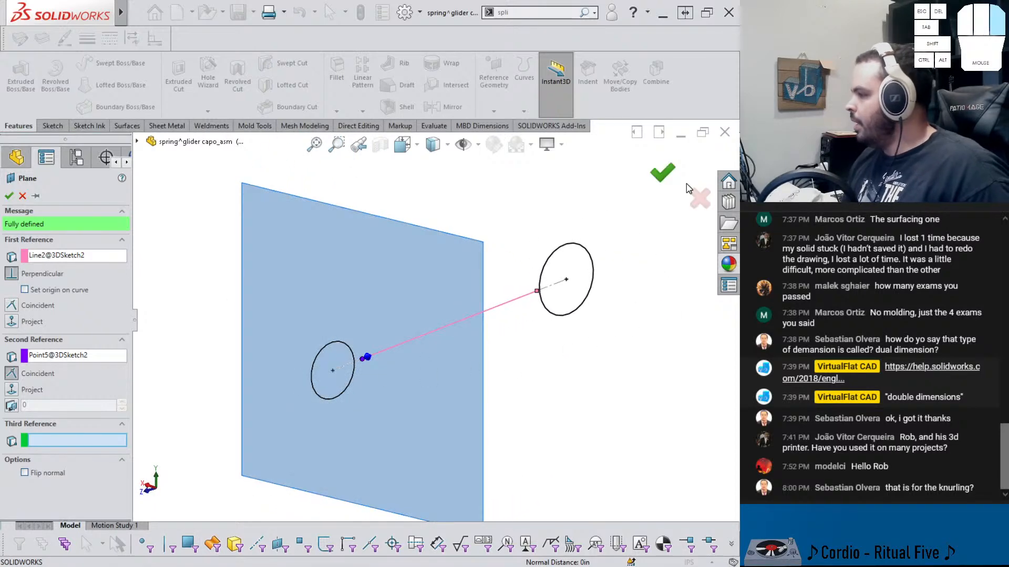
{"action": "left_click", "coordinate": [662, 177]}
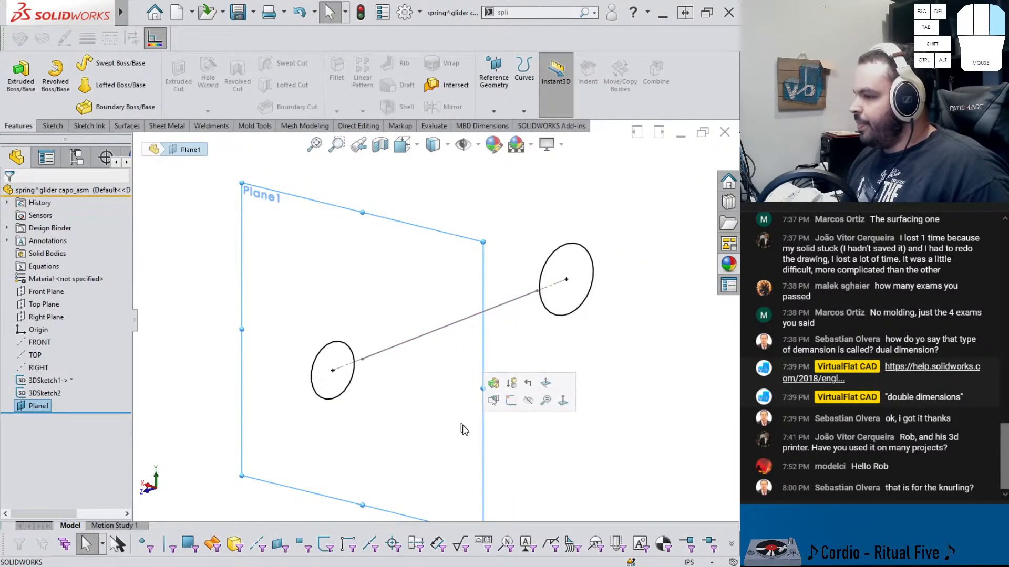
Start a sketch on the new plane and draw a horizontal line about 0.15 in long from the middle line's endpoint
{"action": "scroll", "coordinate": [347, 326], "scroll_direction": "down", "scroll_amount": 2}
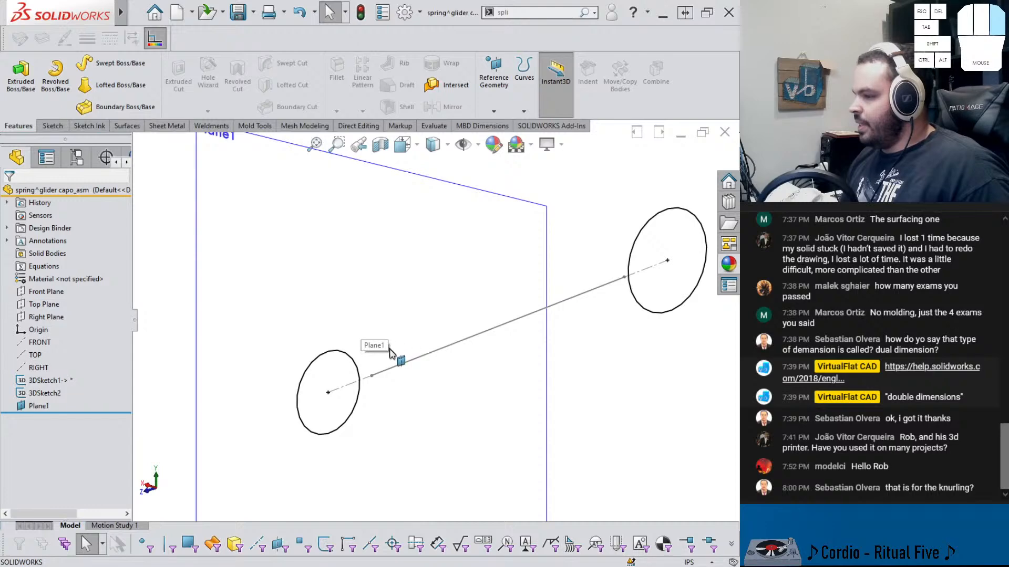
{"action": "left_click", "coordinate": [546, 358]}
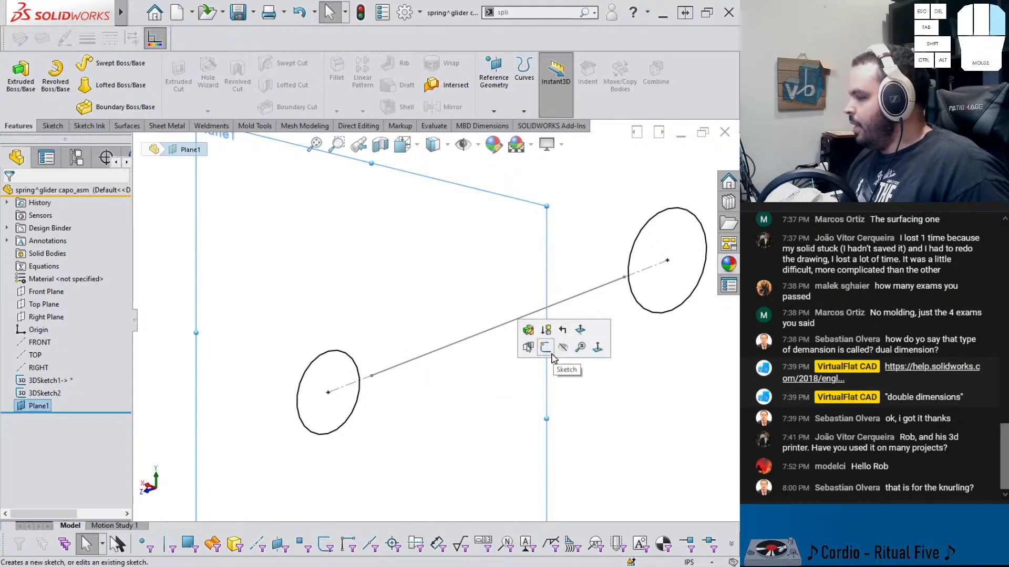
{"action": "left_click", "coordinate": [546, 347]}
{"action": "key", "text": "l"}
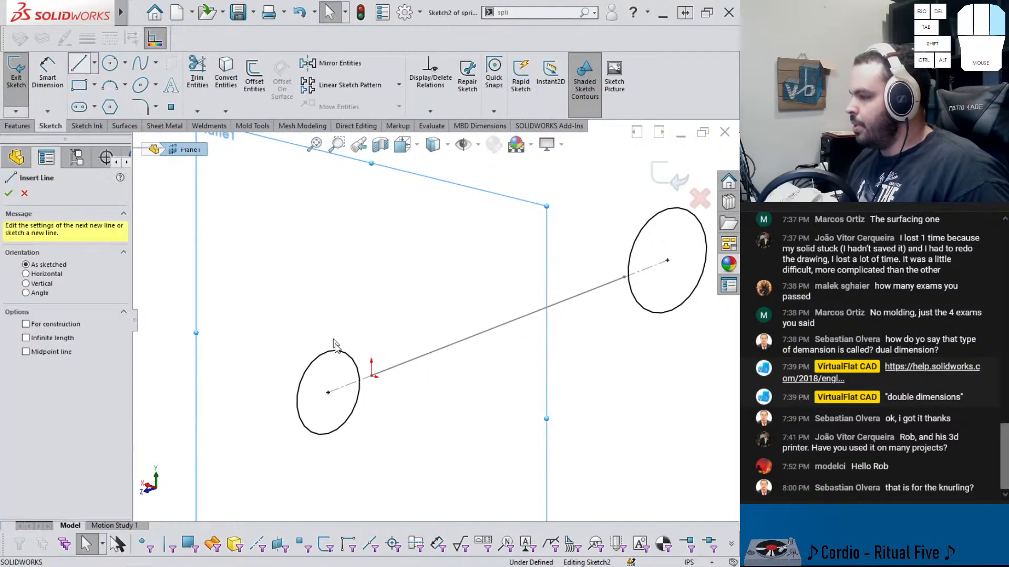
{"action": "left_click", "coordinate": [371, 377]}
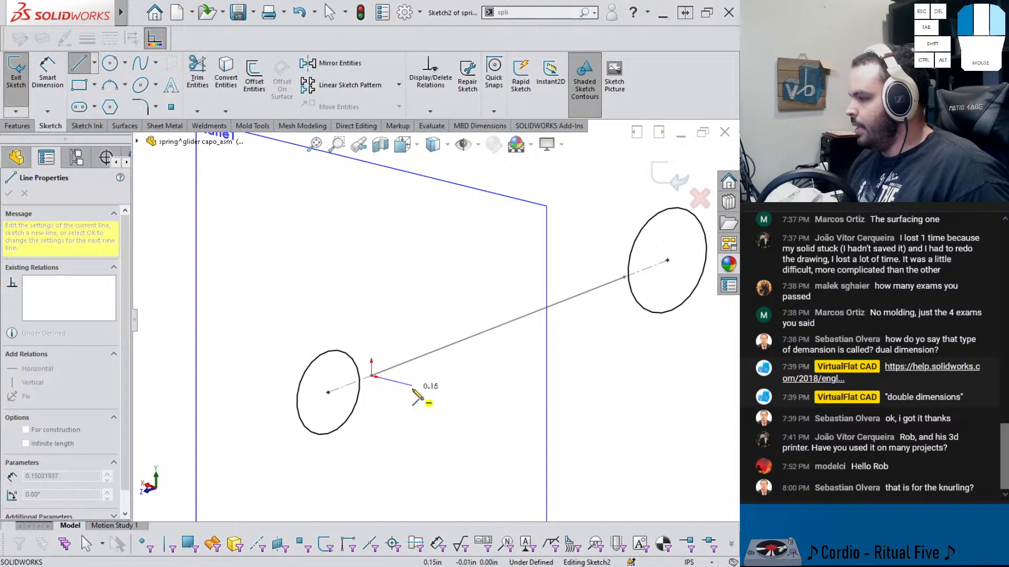
{"action": "left_click", "coordinate": [412, 387]}
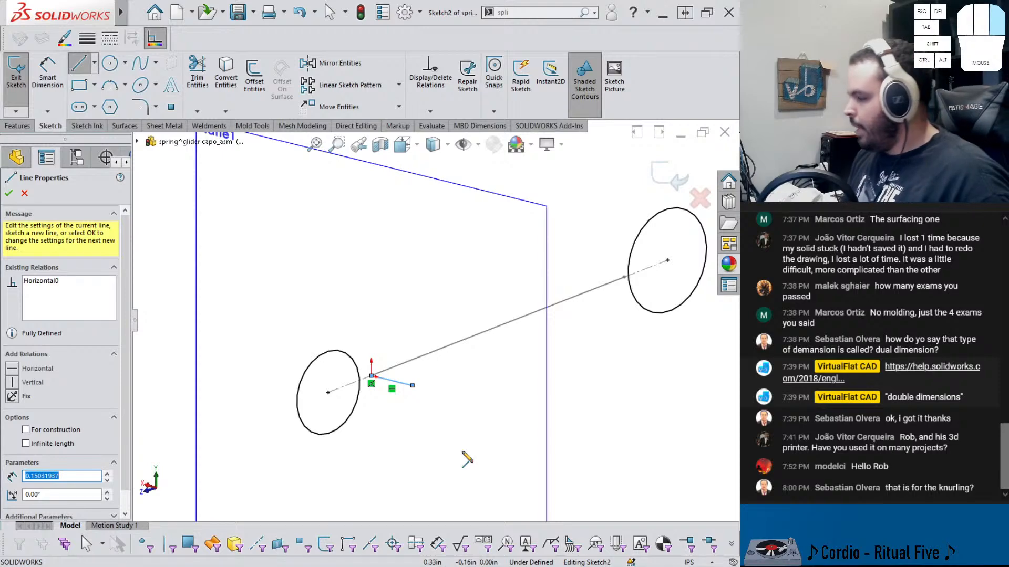
Dimension the new line's length to .125 in and exit the sketch
{"action": "right_click_drag", "start_coordinate": [446, 453], "coordinate": [443, 383]}
{"action": "left_click", "coordinate": [401, 383]}
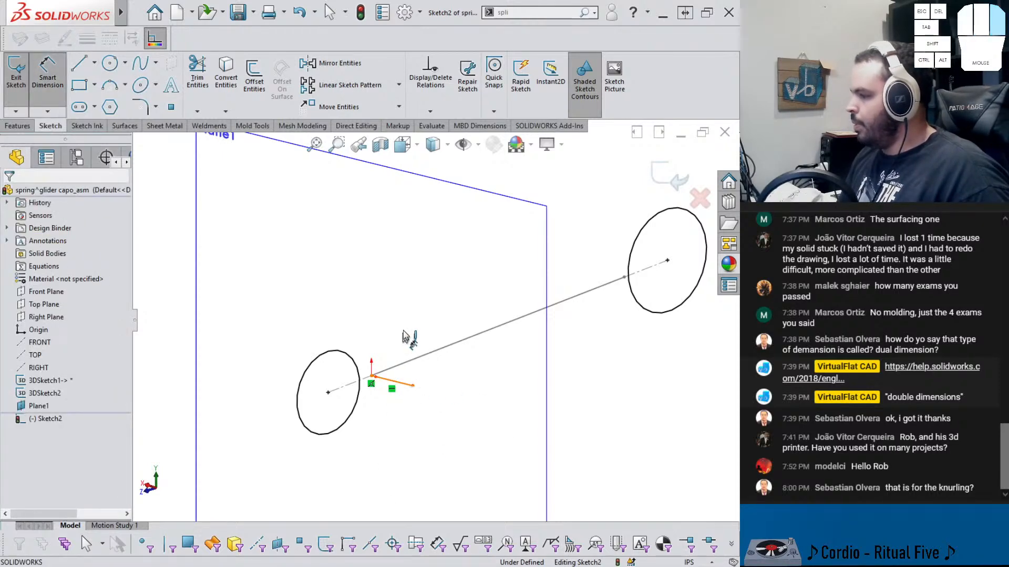
{"action": "left_click", "coordinate": [404, 339]}
{"action": "type", "text": ".1"}
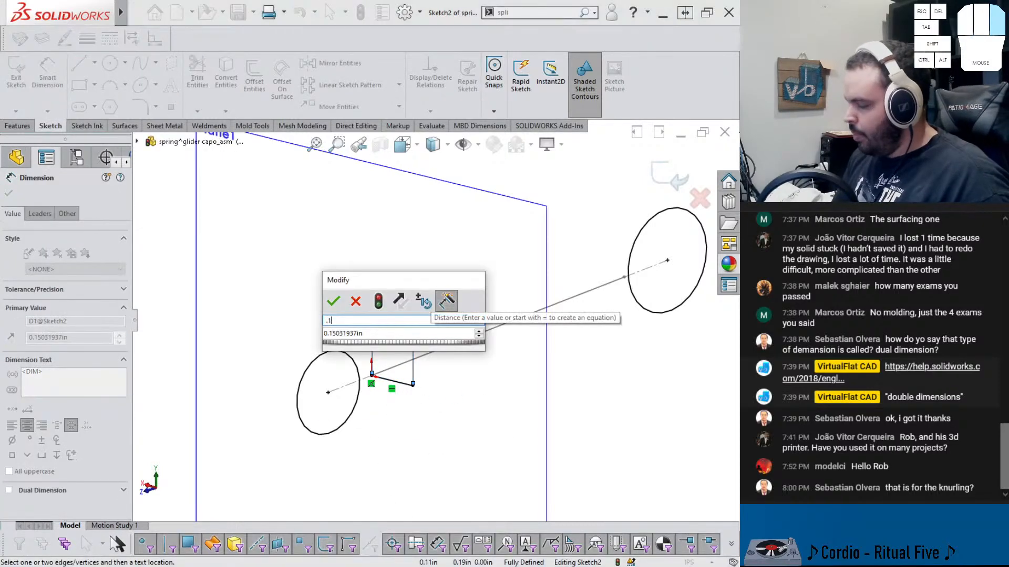
{"action": "type", "text": "25"}
{"action": "key", "text": "Return"}
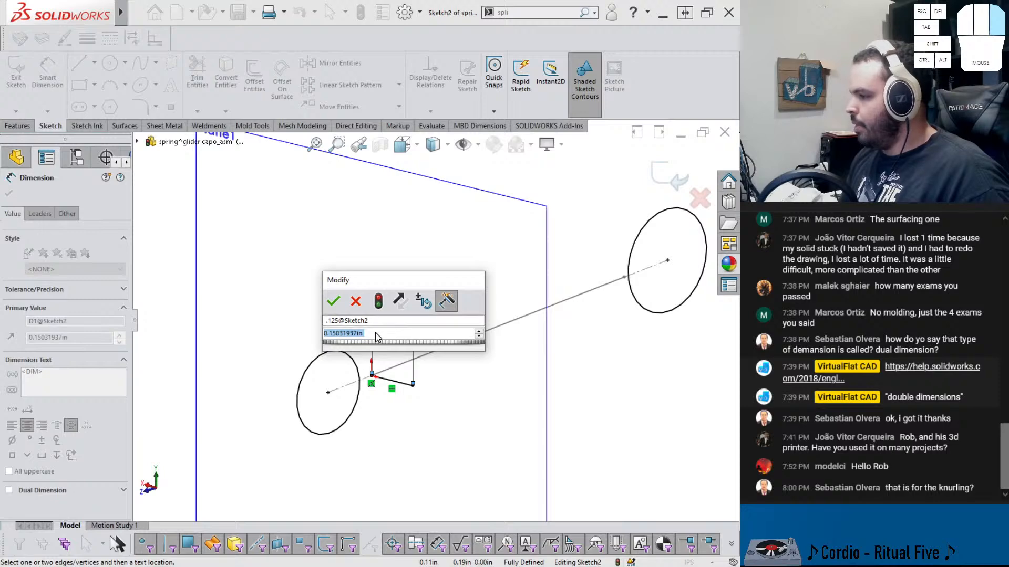
{"action": "type", "text": ".125"}
{"action": "key", "text": "Return"}
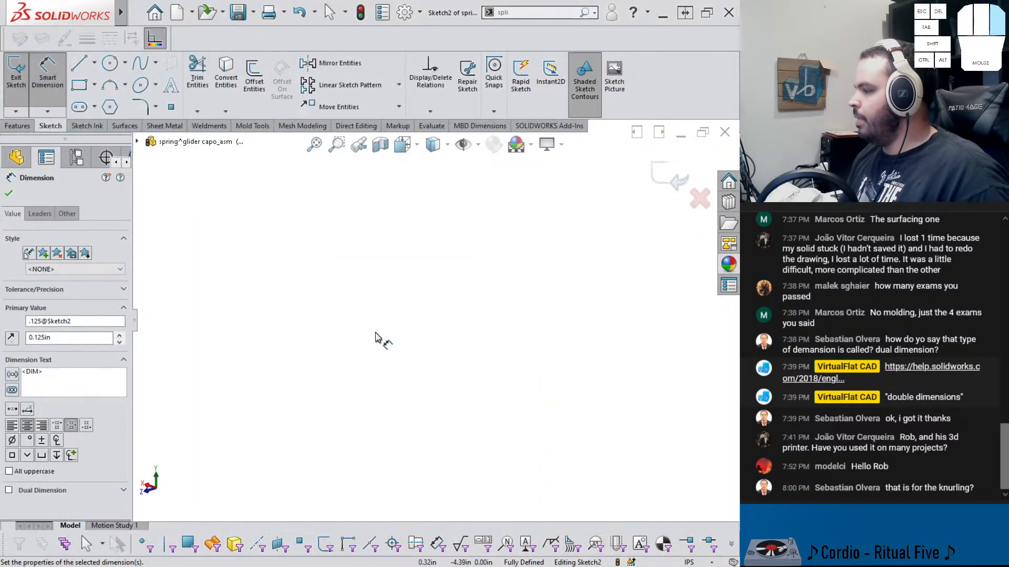
{"action": "scroll", "coordinate": [375, 336], "scroll_direction": "up", "scroll_amount": 5}
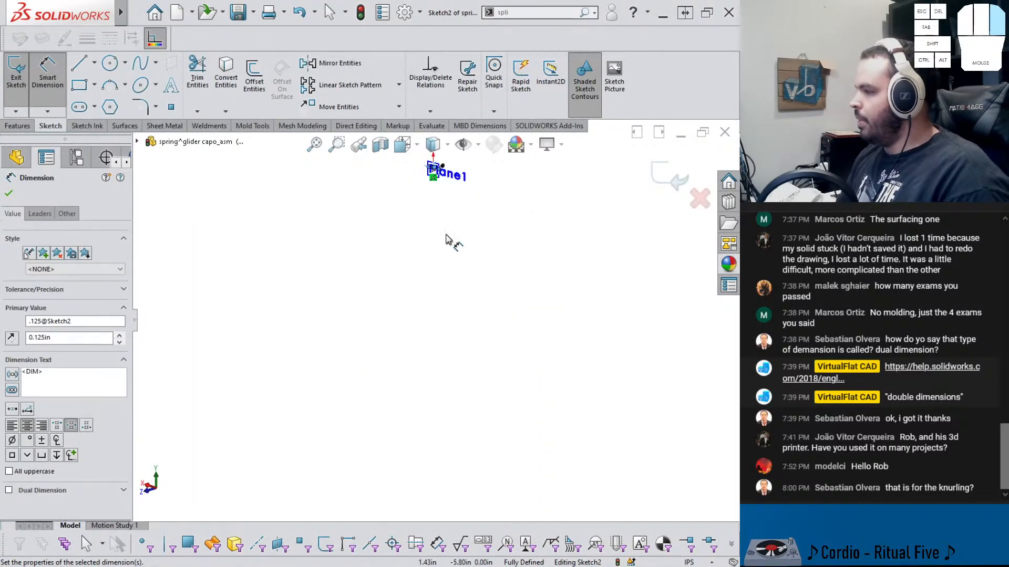
{"action": "scroll", "coordinate": [452, 210], "scroll_direction": "down", "scroll_amount": 4}
{"action": "scroll", "coordinate": [455, 218], "scroll_direction": "down", "scroll_amount": 7}
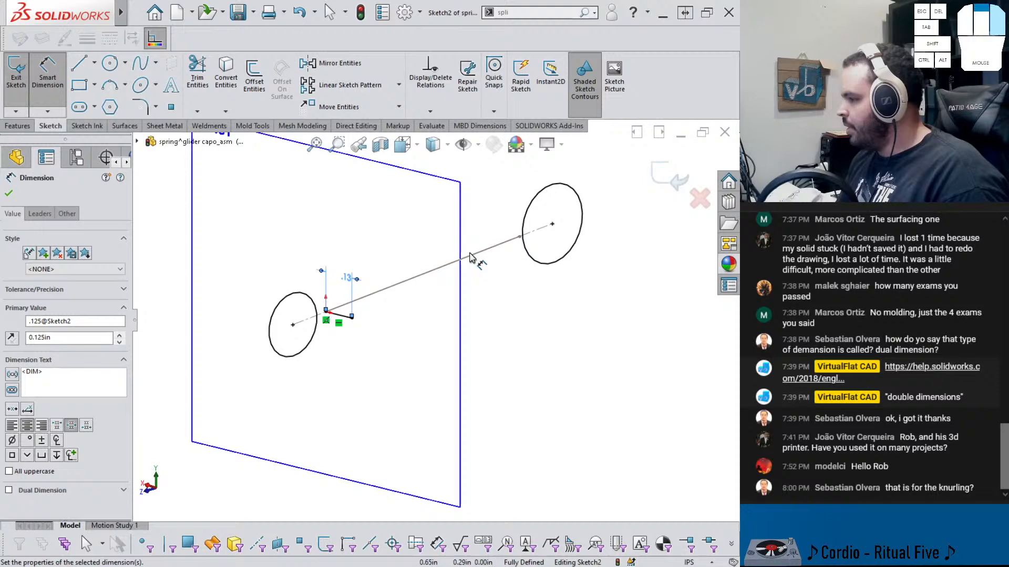
{"action": "left_click", "coordinate": [677, 181]}
Hide the new reference plane
{"action": "left_click", "coordinate": [519, 341]}
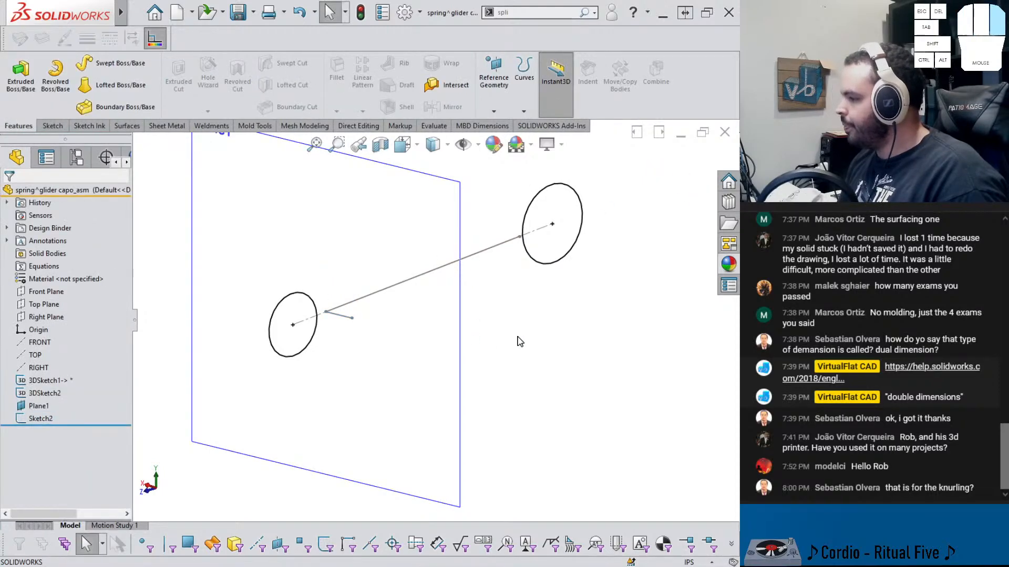
{"action": "left_click", "coordinate": [460, 319]}
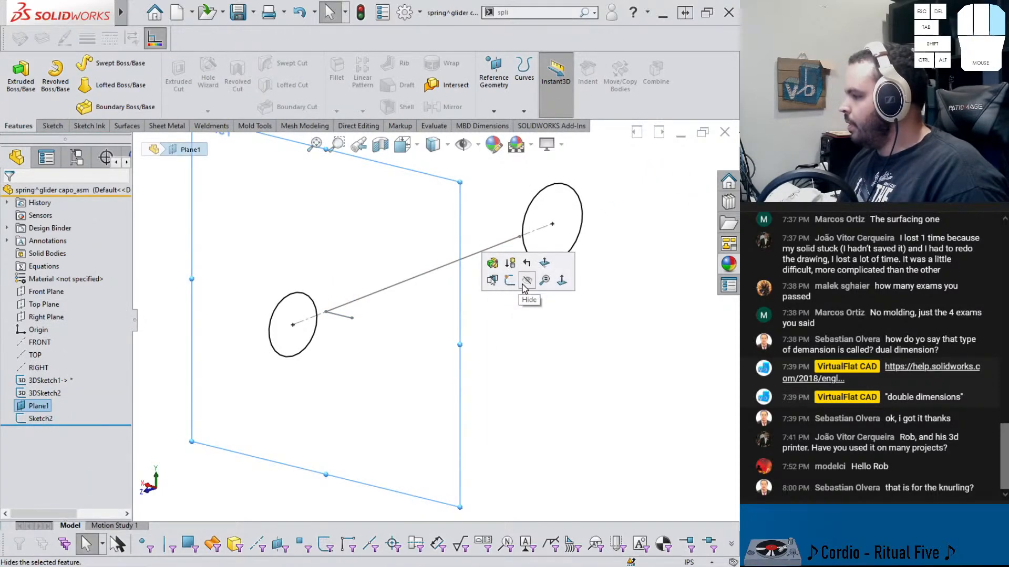
{"action": "left_click", "coordinate": [526, 281]}
{"action": "middle_click_drag", "start_coordinate": [446, 333], "coordinate": [548, 407]}
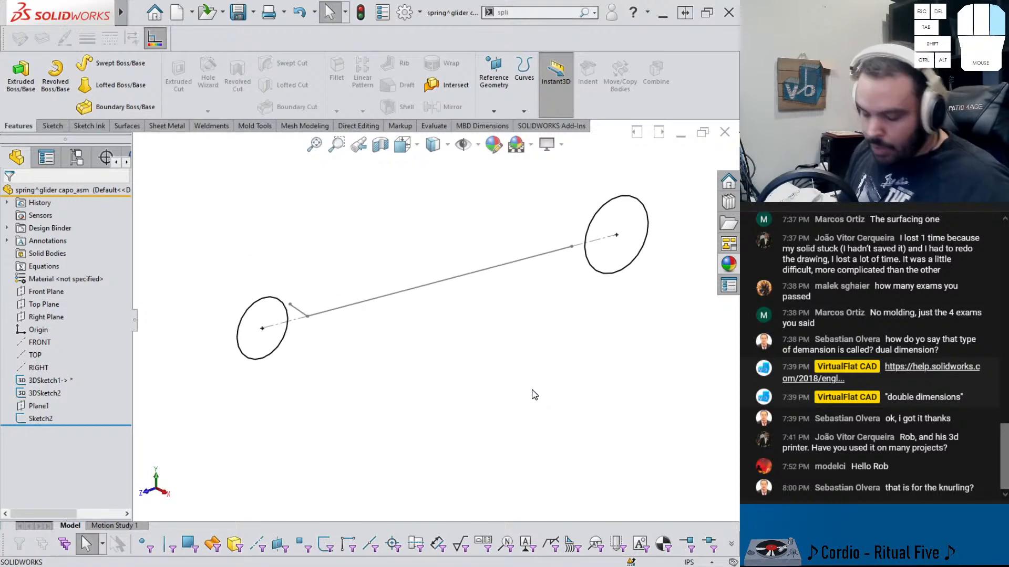
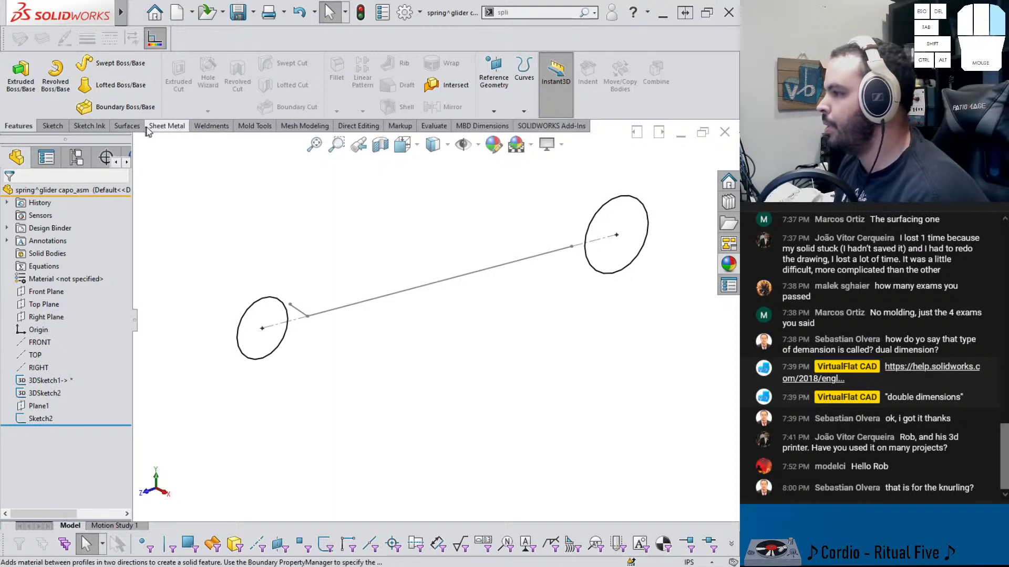
Start a swept surface using Sketch2 as the profile and 3DSketch2 as the path
{"action": "left_click", "coordinate": [126, 127]}
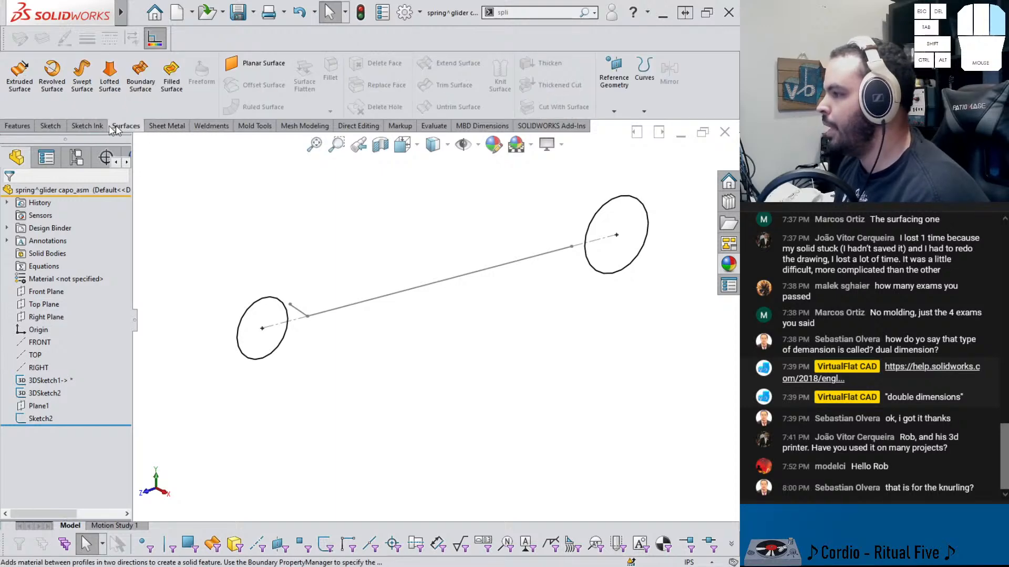
{"action": "left_click", "coordinate": [83, 84]}
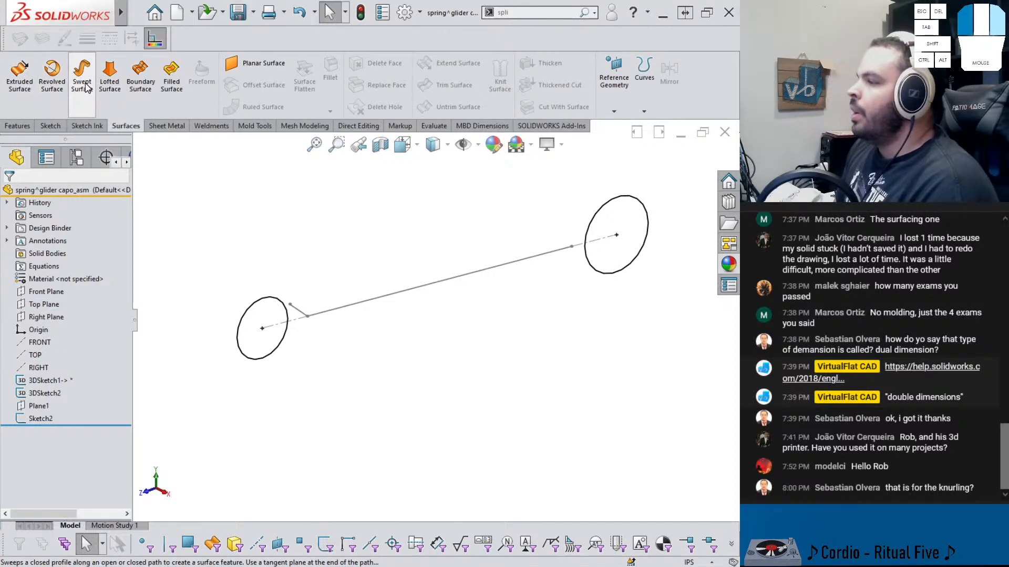
{"action": "left_click", "coordinate": [304, 315]}
{"action": "left_click", "coordinate": [328, 311]}
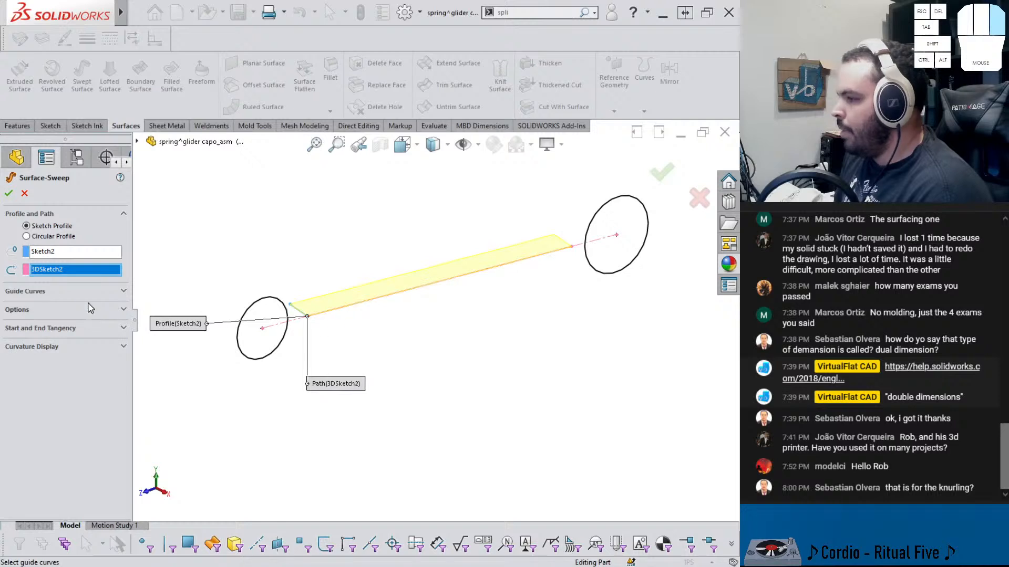
Set the sweep's profile twist to Specify Twist Value in Revolutions with 15 revolutions, and accept the swept surface
{"action": "left_click", "coordinate": [26, 311]}
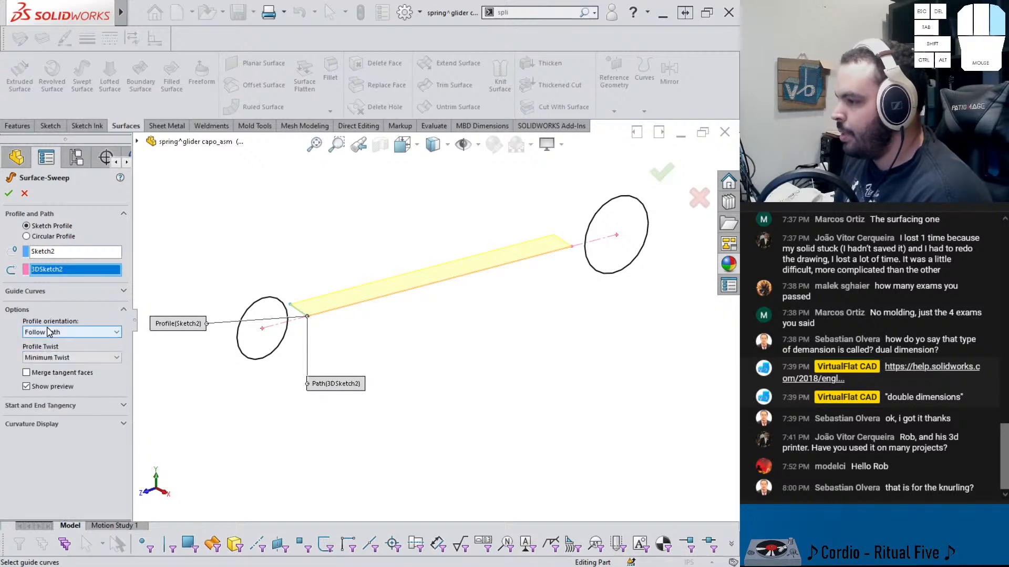
{"action": "left_click", "coordinate": [48, 332]}
{"action": "left_click", "coordinate": [48, 342]}
{"action": "left_click", "coordinate": [55, 357]}
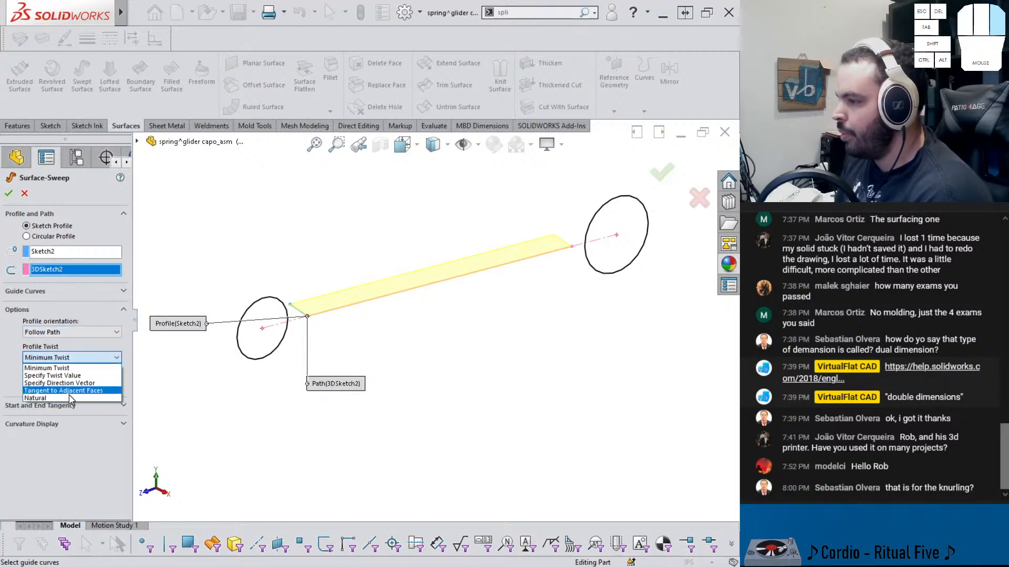
{"action": "left_click", "coordinate": [68, 376]}
{"action": "left_click", "coordinate": [55, 365]}
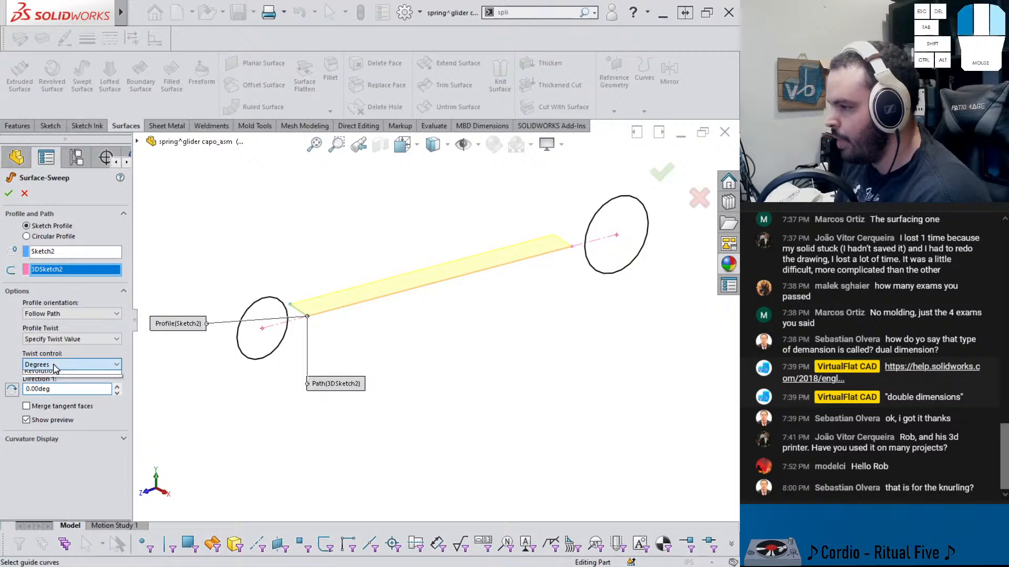
{"action": "left_click", "coordinate": [58, 387]}
{"action": "left_click", "coordinate": [57, 390]}
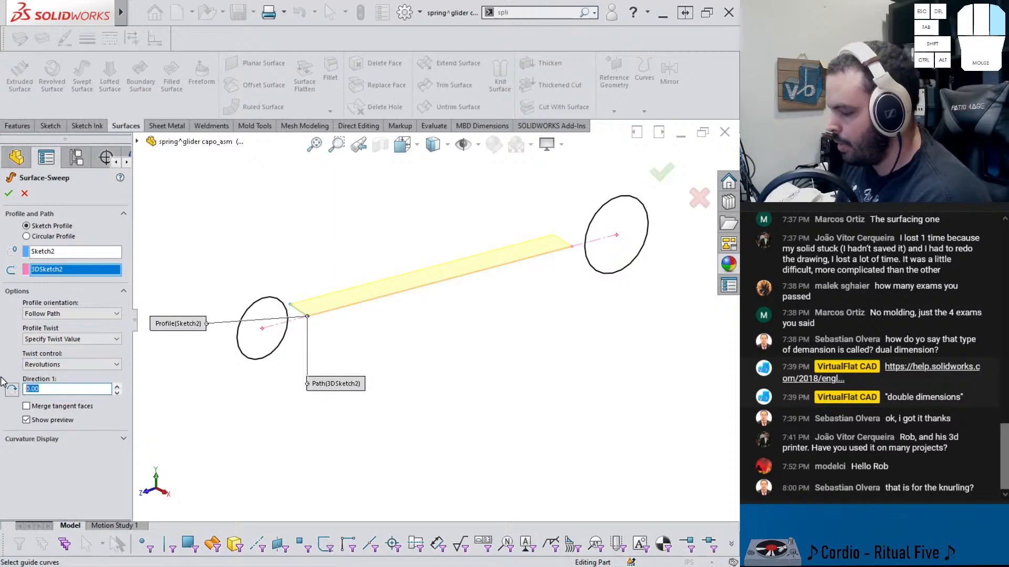
{"action": "type", "text": "15"}
{"action": "key", "text": "Return"}
{"action": "middle_click_drag", "start_coordinate": [405, 386], "coordinate": [490, 294]}
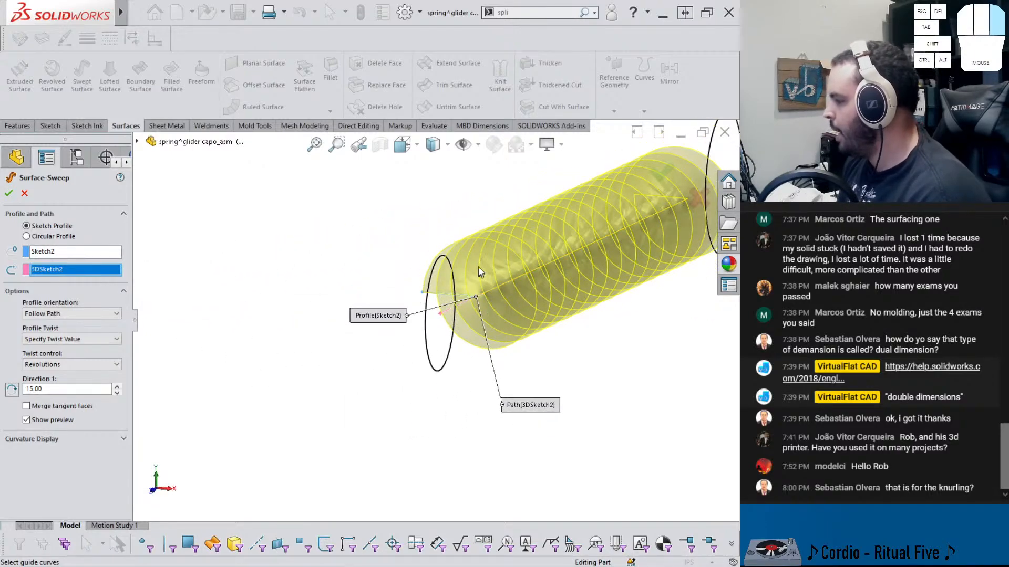
{"action": "left_click", "coordinate": [8, 194]}
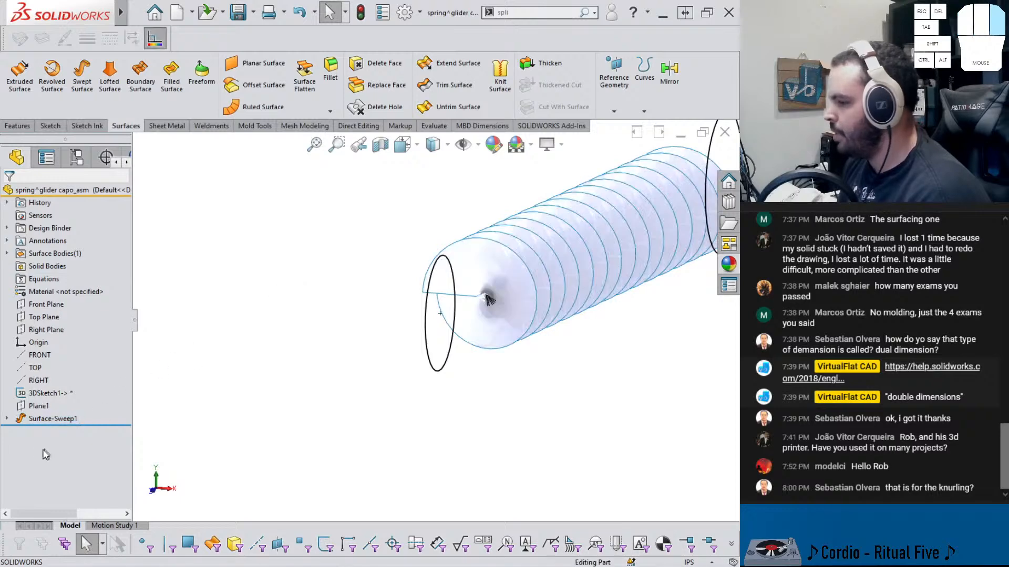
Edit the sweep's profile sketch, deleting a relation and dragging the profile line upright, then exit the sketch to rebuild
{"action": "left_click", "coordinate": [7, 419]}
{"action": "left_click", "coordinate": [53, 431]}
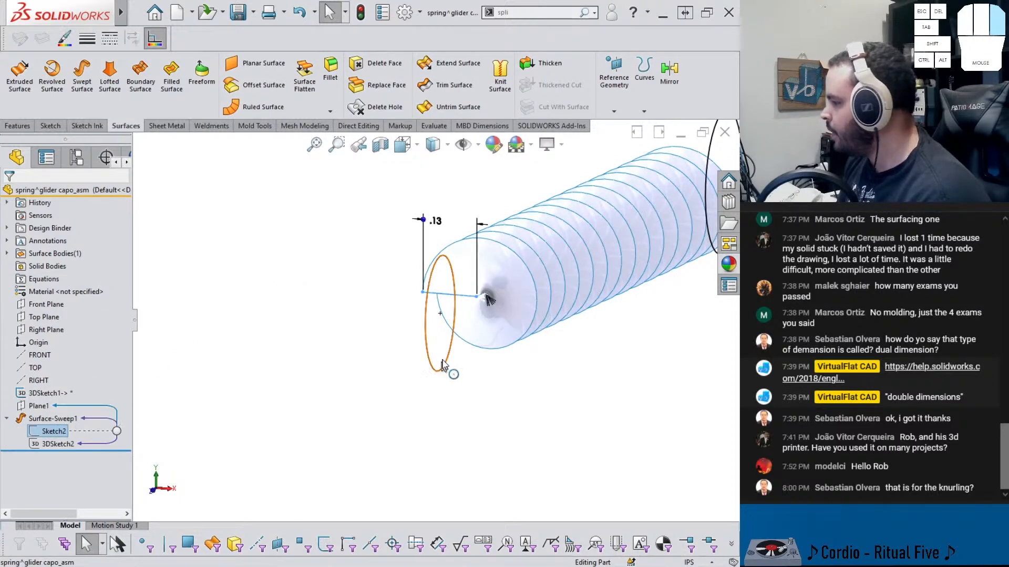
{"action": "middle_click_drag", "start_coordinate": [447, 367], "coordinate": [402, 303]}
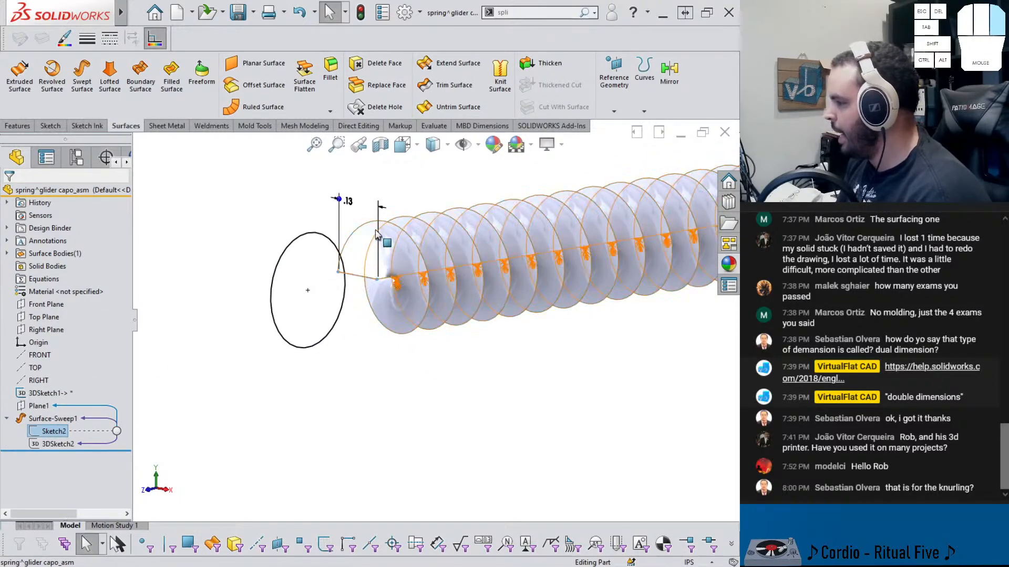
{"action": "left_click", "coordinate": [194, 317]}
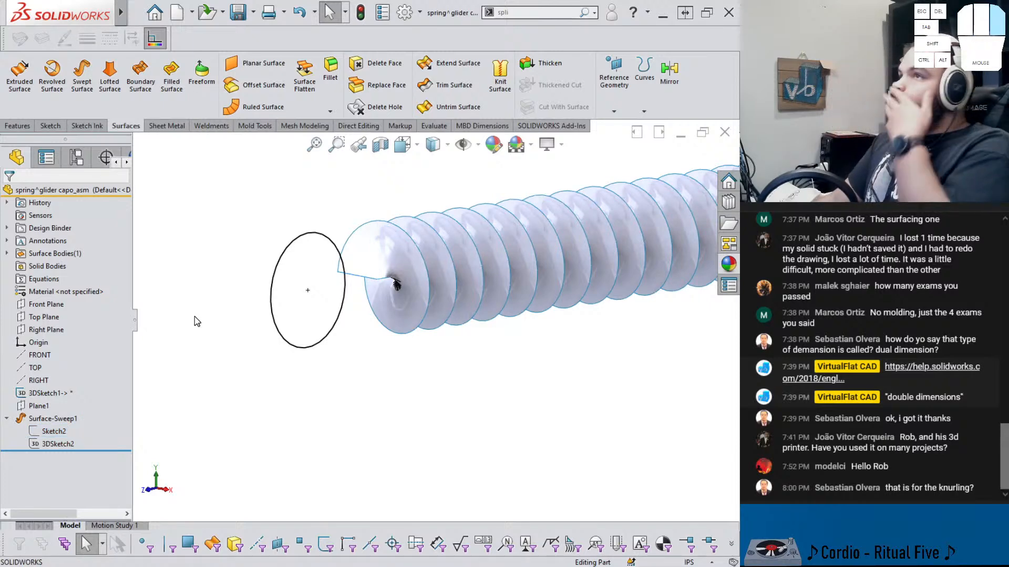
{"action": "left_click", "coordinate": [54, 444]}
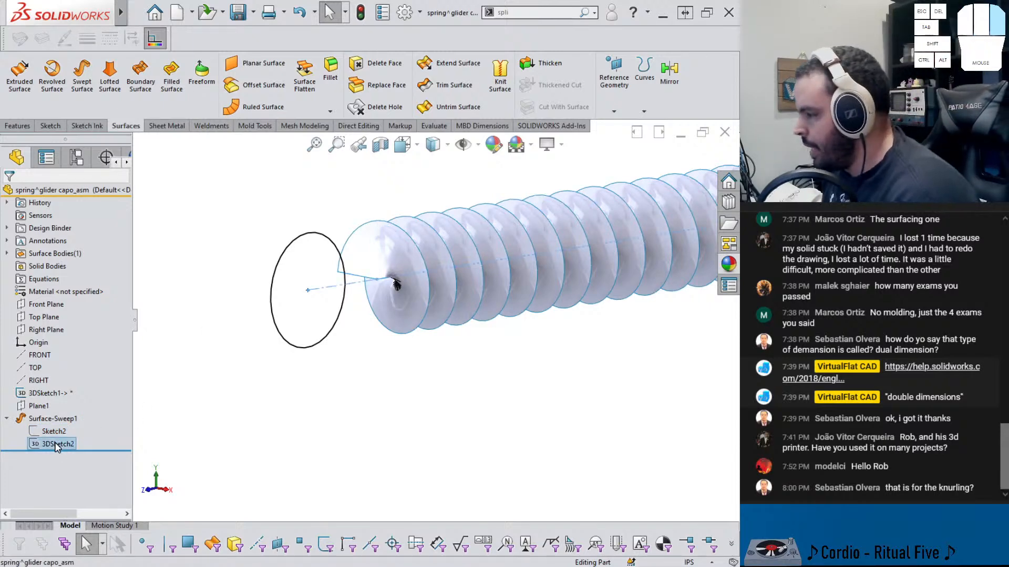
{"action": "left_click", "coordinate": [43, 432]}
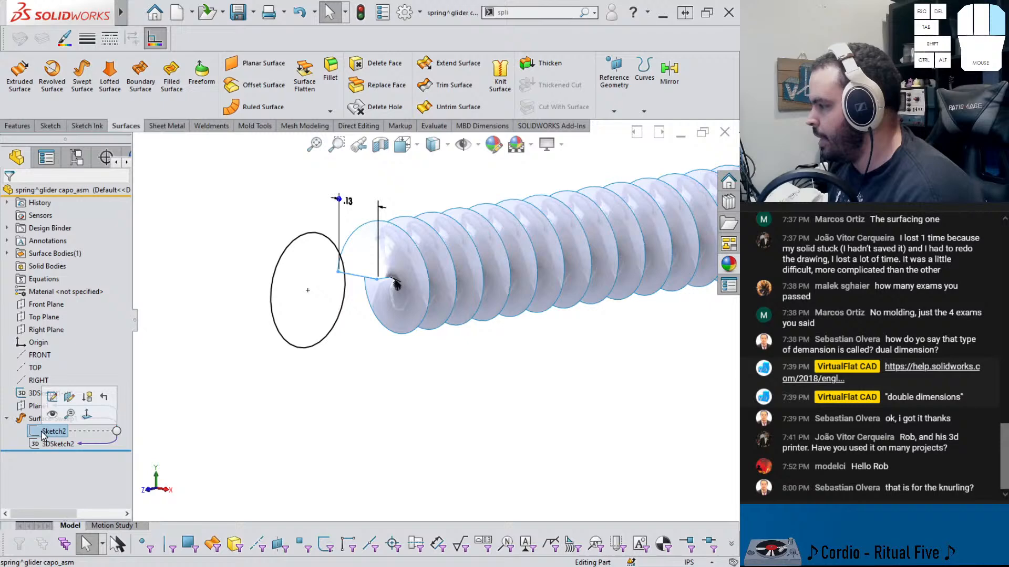
{"action": "left_click", "coordinate": [53, 397]}
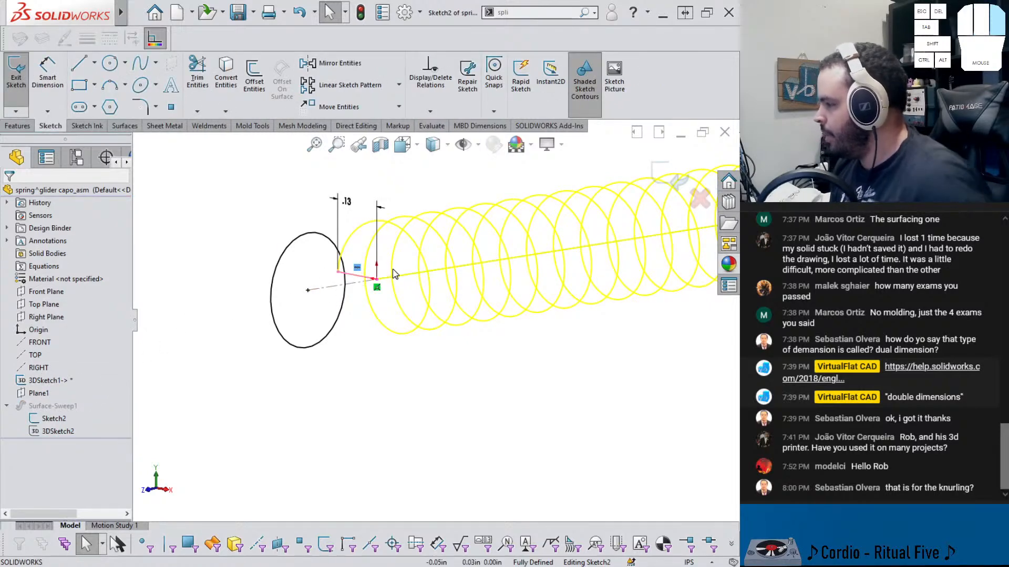
{"action": "key", "text": "Delete"}
{"action": "left_click_drag", "start_coordinate": [345, 262], "coordinate": [372, 221]}
{"action": "left_click", "coordinate": [374, 243]}
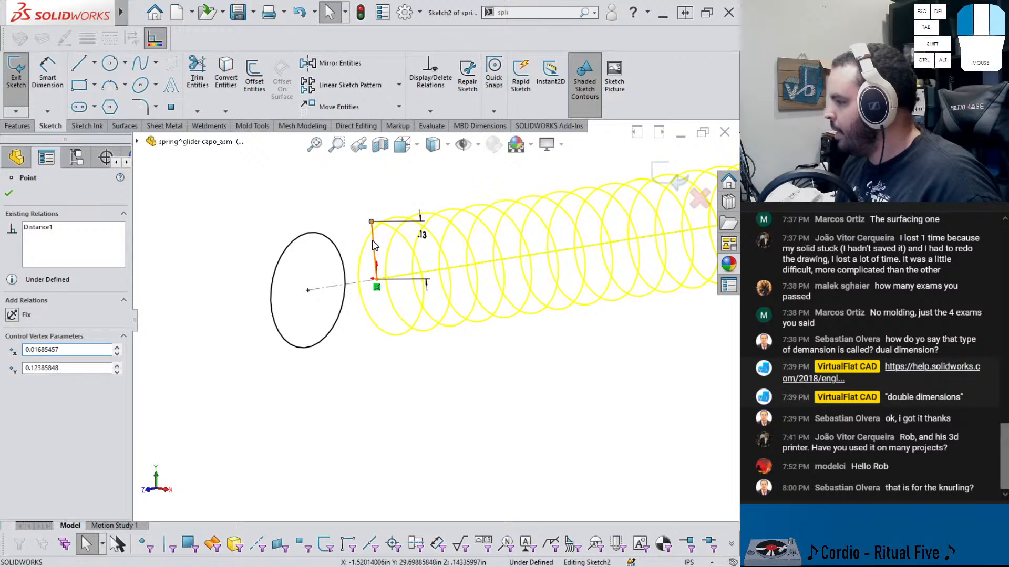
{"action": "left_click", "coordinate": [422, 190]}
{"action": "left_click", "coordinate": [325, 213]}
{"action": "scroll", "coordinate": [551, 213], "scroll_direction": "up", "scroll_amount": 3}
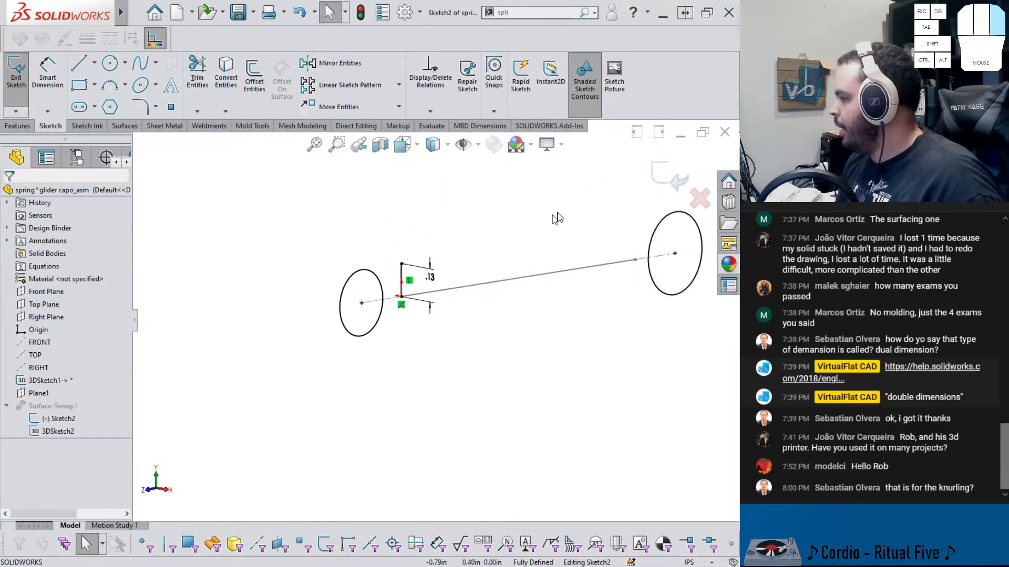
{"action": "left_click", "coordinate": [669, 176]}
Orbit and zoom around the twisted swept surface to inspect its shape from several angles
{"action": "right_click_drag", "start_coordinate": [522, 281], "coordinate": [469, 255]}
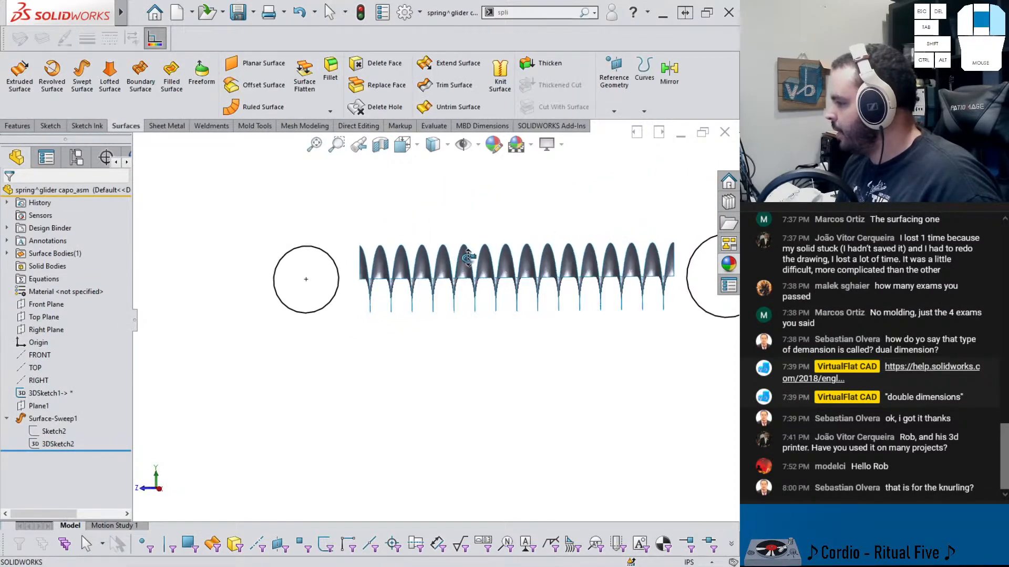
{"action": "middle_click_drag", "start_coordinate": [467, 255], "coordinate": [475, 257]}
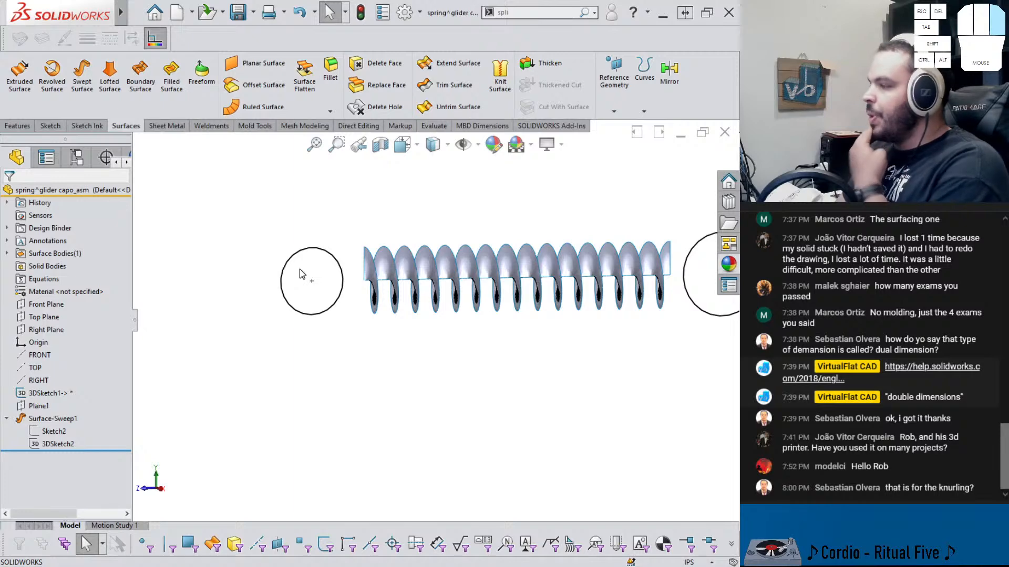
{"action": "middle_click_drag", "start_coordinate": [441, 292], "coordinate": [478, 360]}
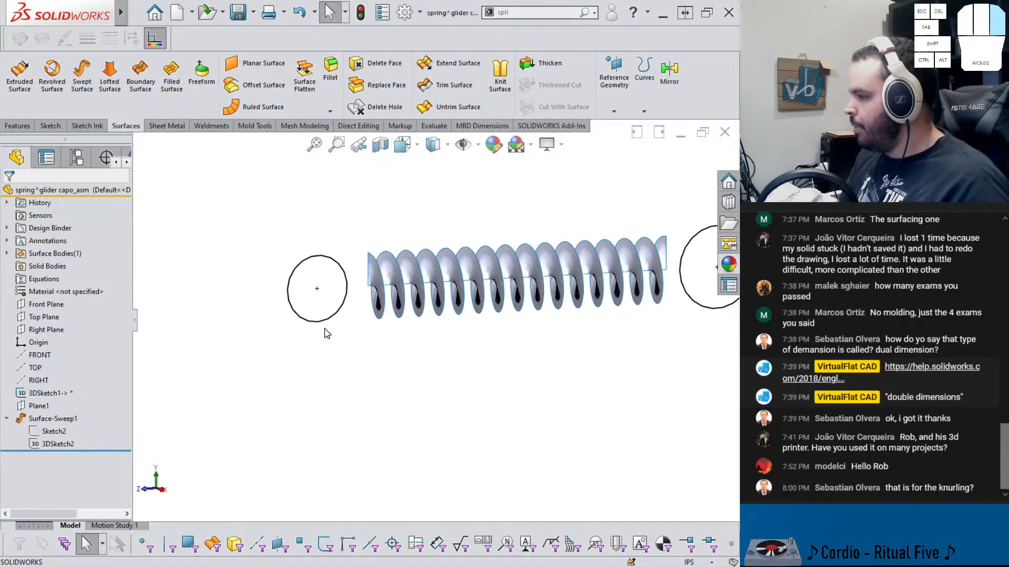
{"action": "left_click", "coordinate": [44, 304]}
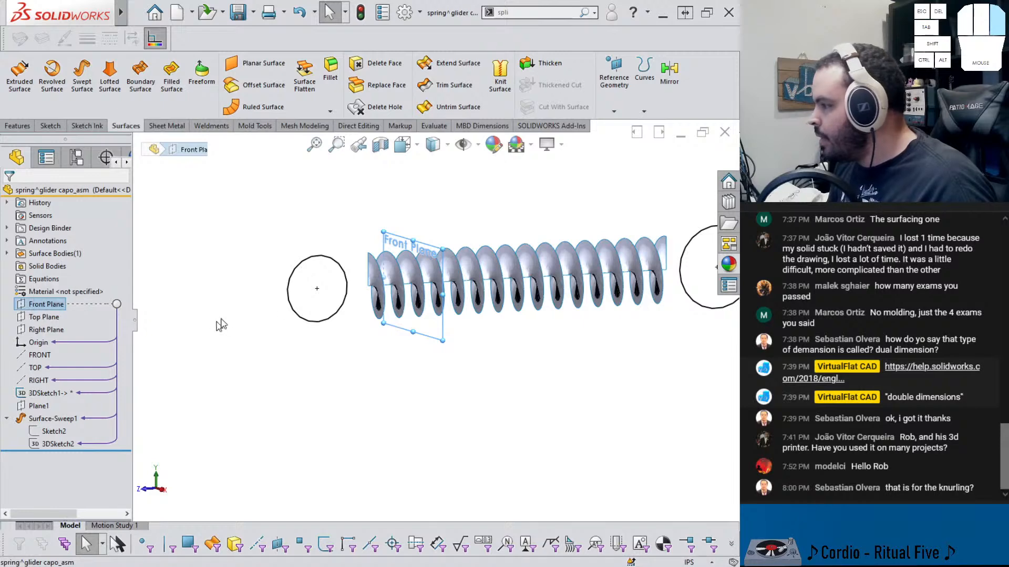
{"action": "middle_click_drag", "start_coordinate": [222, 323], "coordinate": [245, 286]}
{"action": "left_click", "coordinate": [269, 430]}
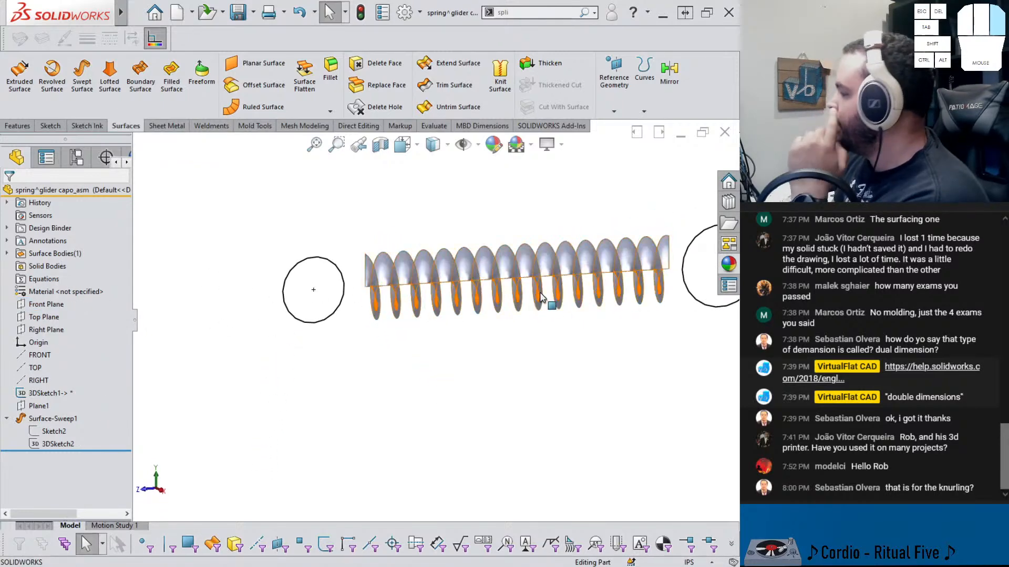
{"action": "scroll", "coordinate": [590, 290], "scroll_direction": "up", "scroll_amount": 2}
{"action": "scroll", "coordinate": [590, 291], "scroll_direction": "down", "scroll_amount": 2}
{"action": "middle_click_drag", "start_coordinate": [588, 290], "coordinate": [612, 289]}
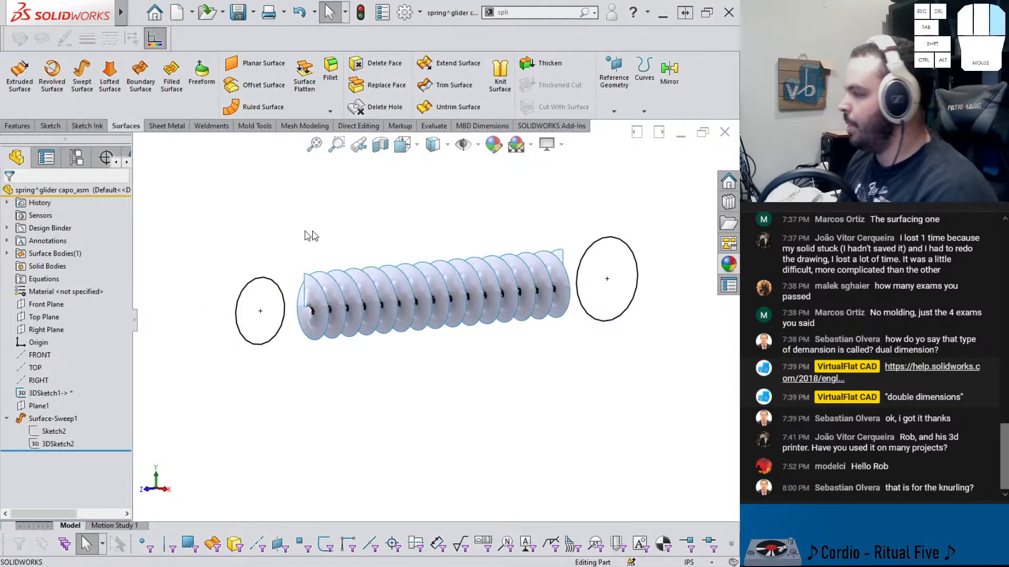
{"action": "scroll", "coordinate": [446, 226], "scroll_direction": "down", "scroll_amount": 1}
{"action": "scroll", "coordinate": [446, 226], "scroll_direction": "up", "scroll_amount": 1}
{"action": "scroll", "coordinate": [384, 287], "scroll_direction": "up", "scroll_amount": 1}
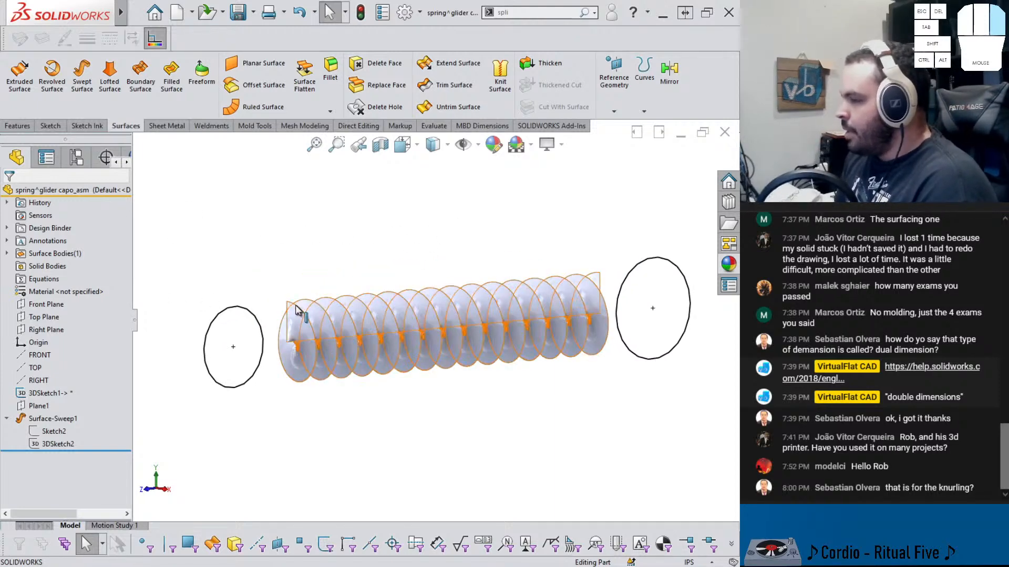
Start a new 3D sketch and convert both end circles into it
{"action": "left_click", "coordinate": [61, 131]}
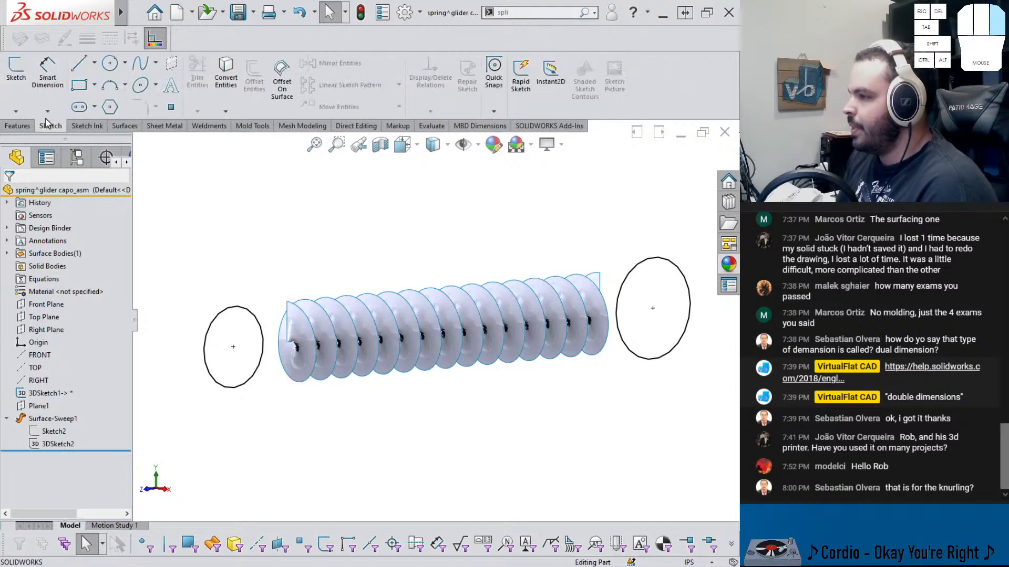
{"action": "left_click", "coordinate": [16, 111]}
{"action": "left_click", "coordinate": [34, 140]}
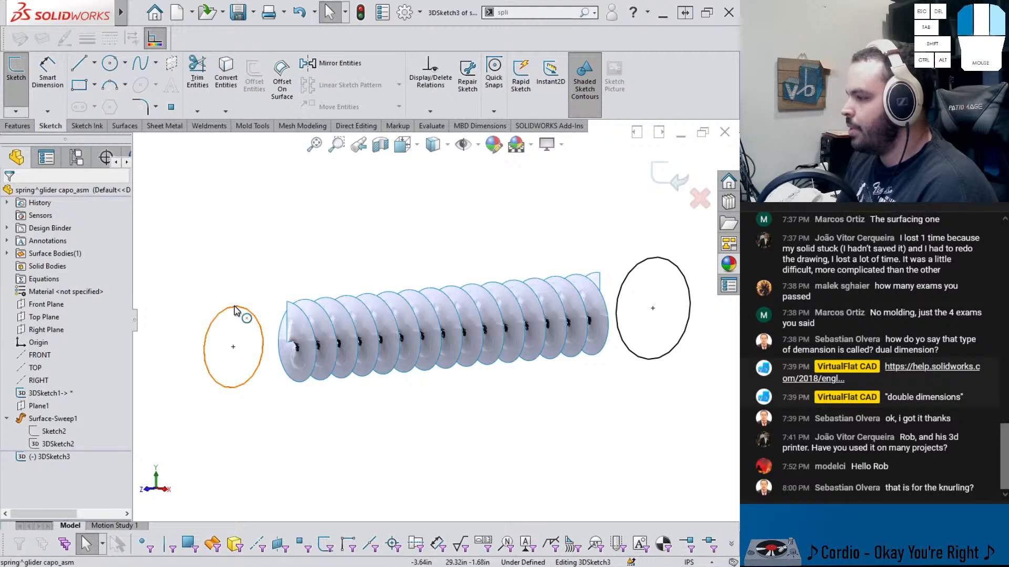
{"action": "left_click", "coordinate": [227, 307]}
{"action": "left_click", "coordinate": [226, 71]}
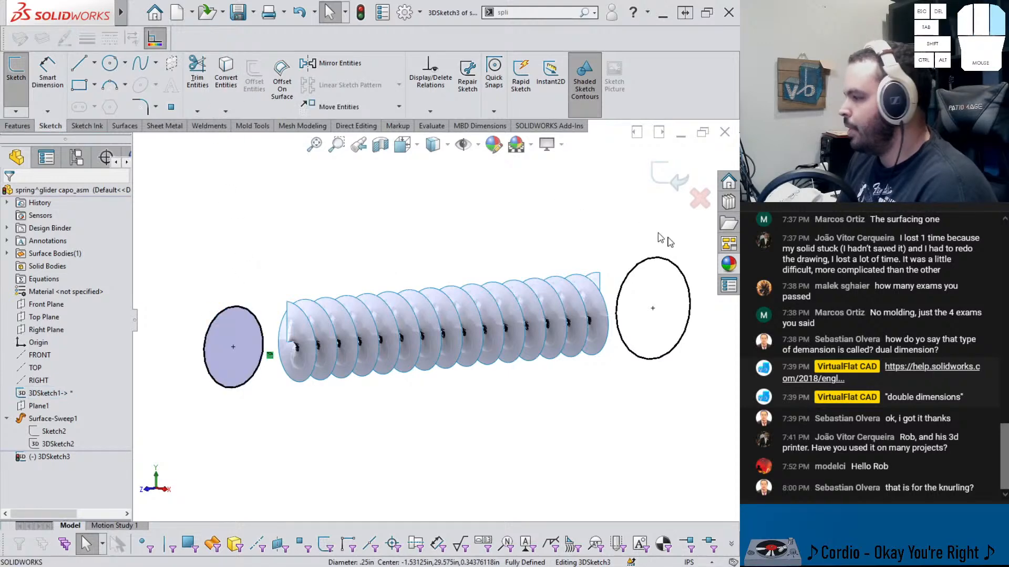
{"action": "left_click", "coordinate": [682, 276]}
{"action": "left_click", "coordinate": [224, 78]}
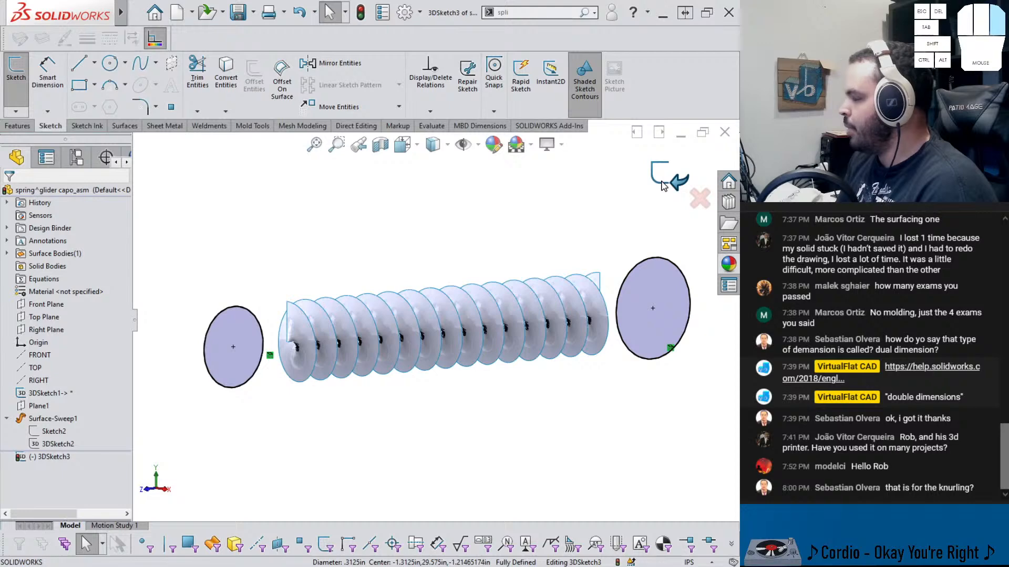
Hide 3DSketch1 from the model view
{"action": "right_click", "coordinate": [66, 391]}
{"action": "left_click", "coordinate": [72, 334]}
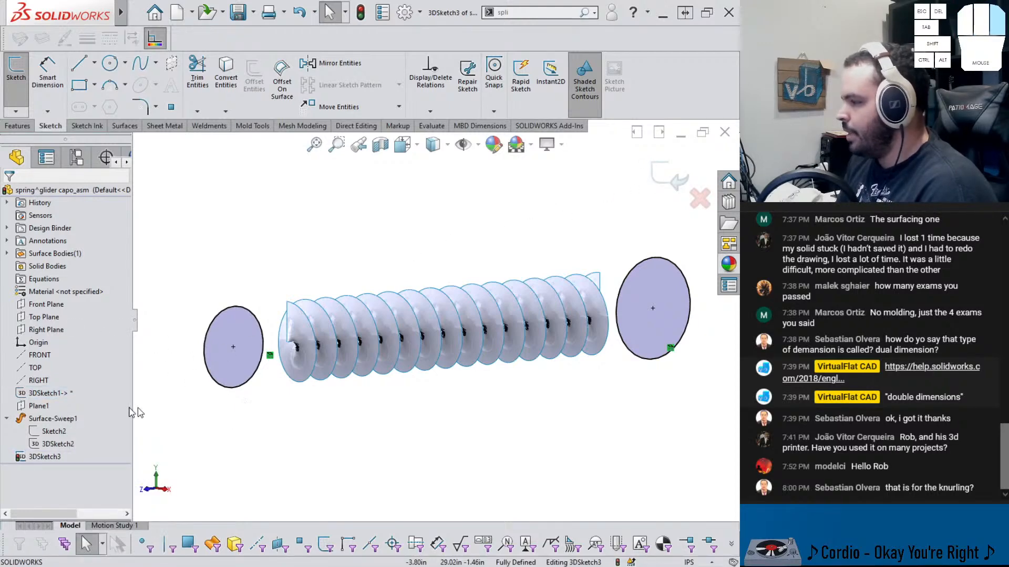
{"action": "middle_click_drag", "start_coordinate": [232, 370], "coordinate": [171, 379]}
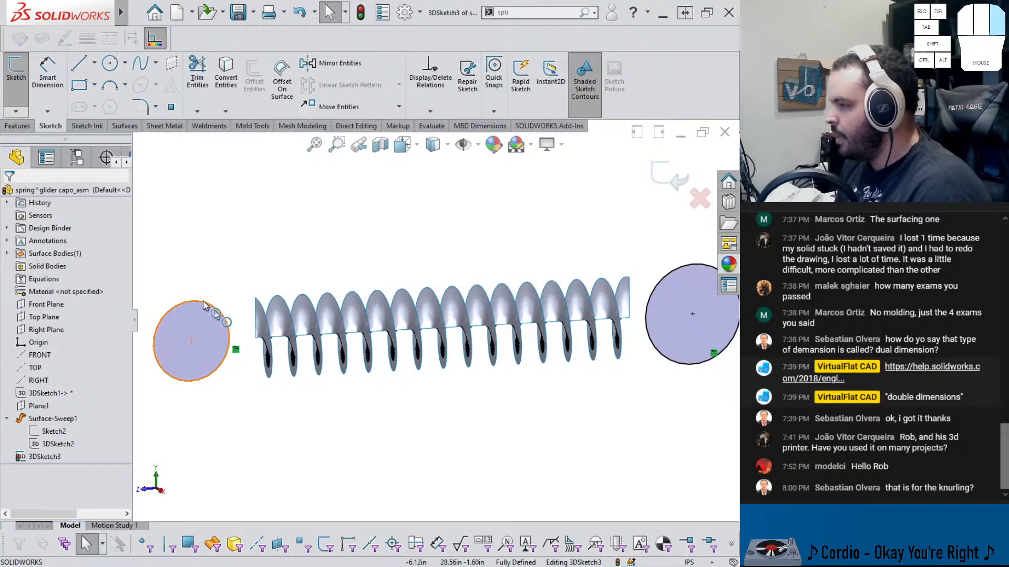
Draw a construction line from the left circle's centre to a point on its upper-right edge
{"action": "left_click", "coordinate": [92, 96]}
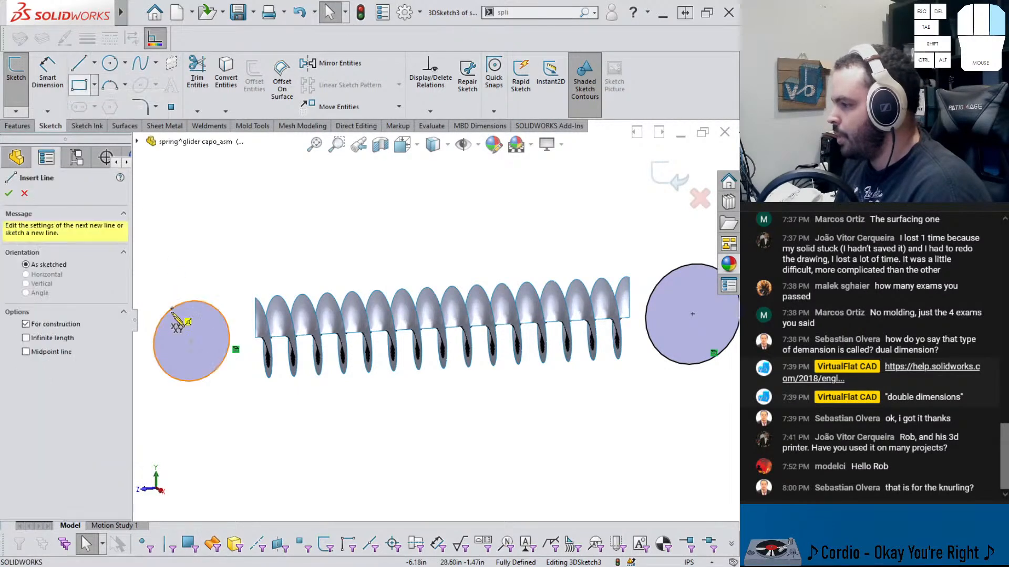
{"action": "left_click", "coordinate": [192, 341]}
{"action": "left_click", "coordinate": [218, 310]}
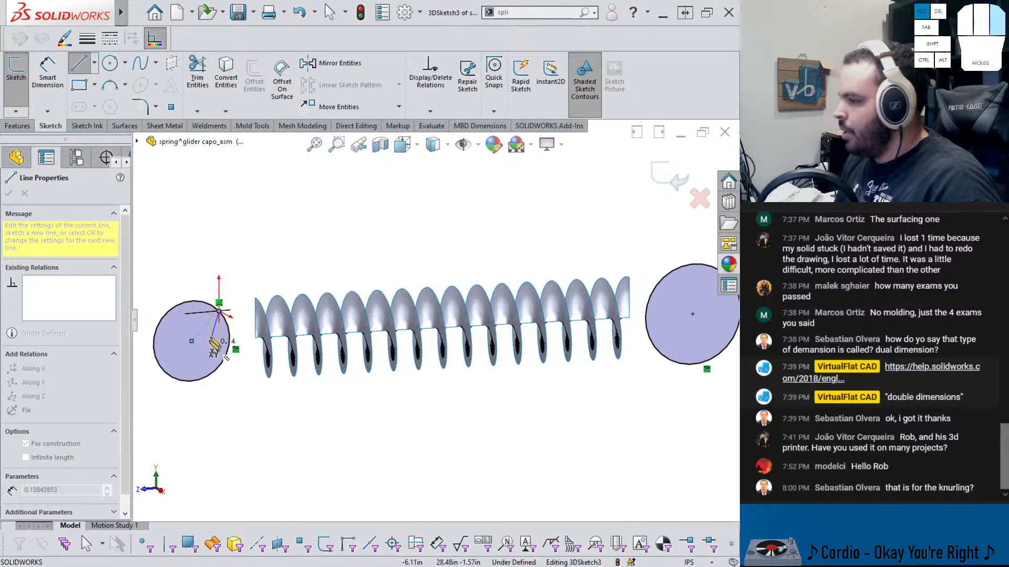
{"action": "key", "text": "Escape"}
Draw a line about 0.125 in long from the left circle's centre straight down to its edge
{"action": "left_click", "coordinate": [79, 64]}
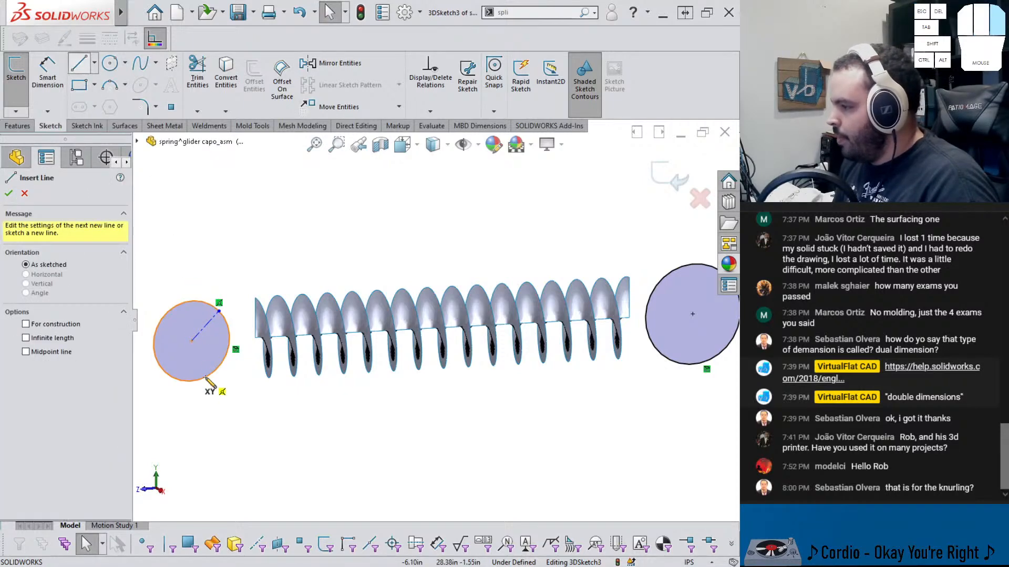
{"action": "left_click", "coordinate": [192, 342]}
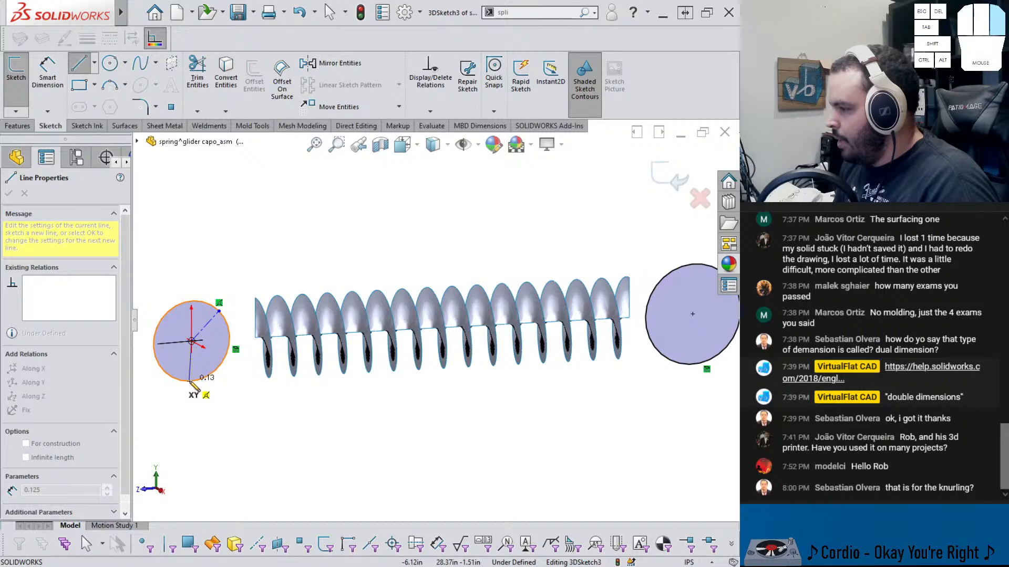
{"action": "left_click", "coordinate": [192, 382]}
{"action": "key", "text": "Escape"}
{"action": "scroll", "coordinate": [217, 353], "scroll_direction": "down", "scroll_amount": 3}
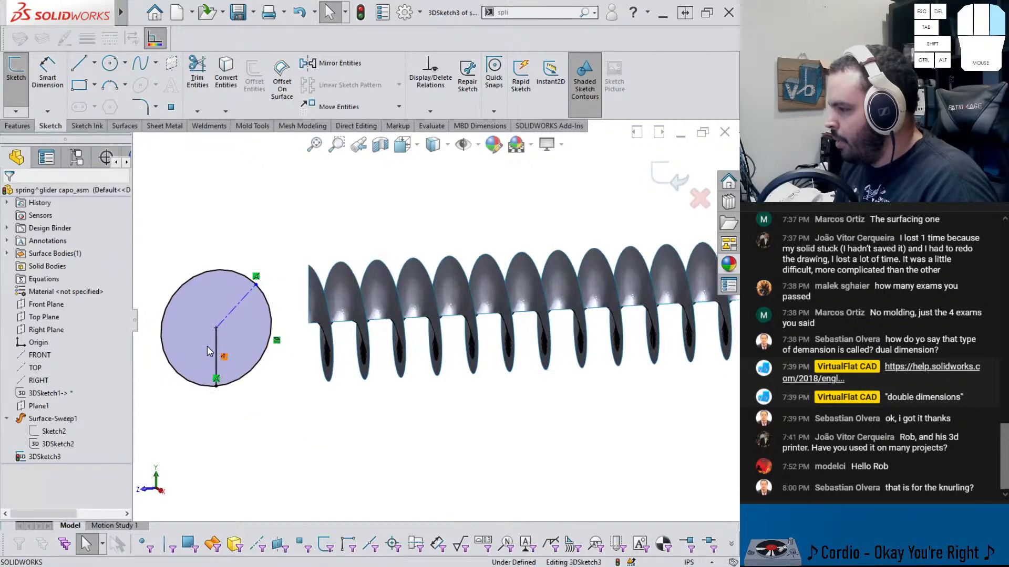
Dimension the angle between the two lines in the left circle as 145°
{"action": "left_click", "coordinate": [216, 350]}
{"action": "left_click", "coordinate": [267, 314]}
{"action": "left_click", "coordinate": [262, 376]}
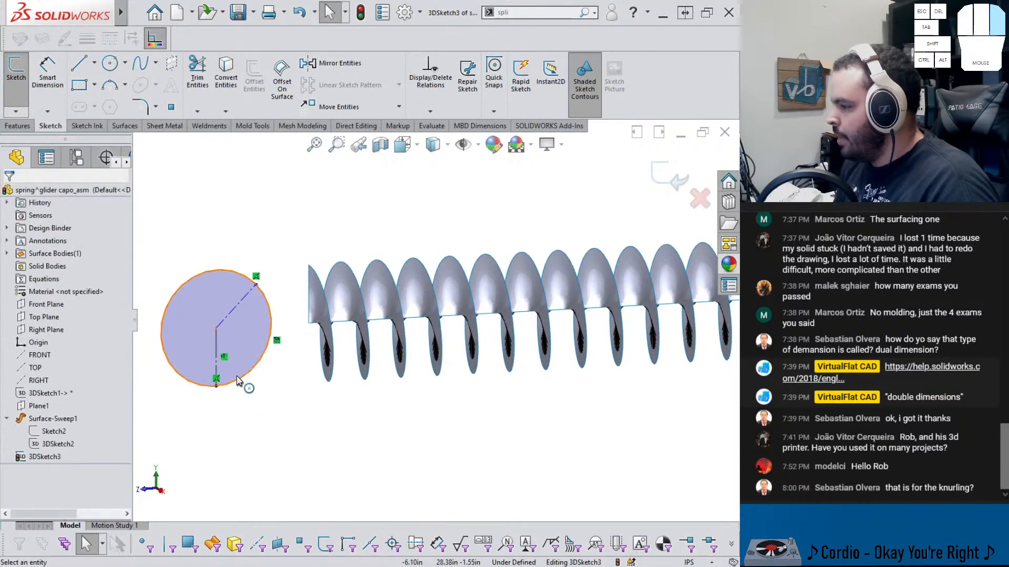
{"action": "right_click_drag", "start_coordinate": [273, 375], "coordinate": [265, 369]}
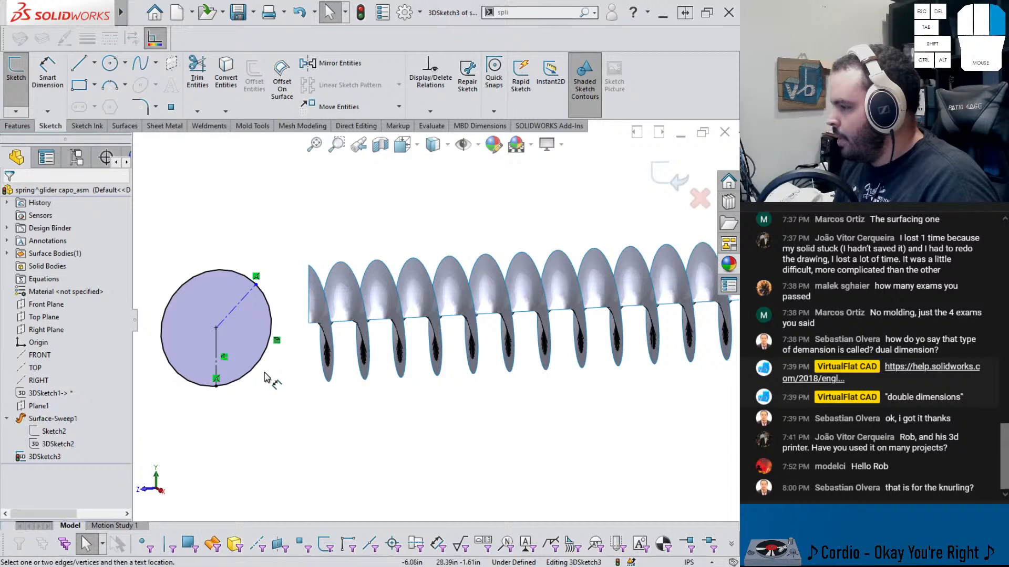
{"action": "left_click", "coordinate": [219, 347]}
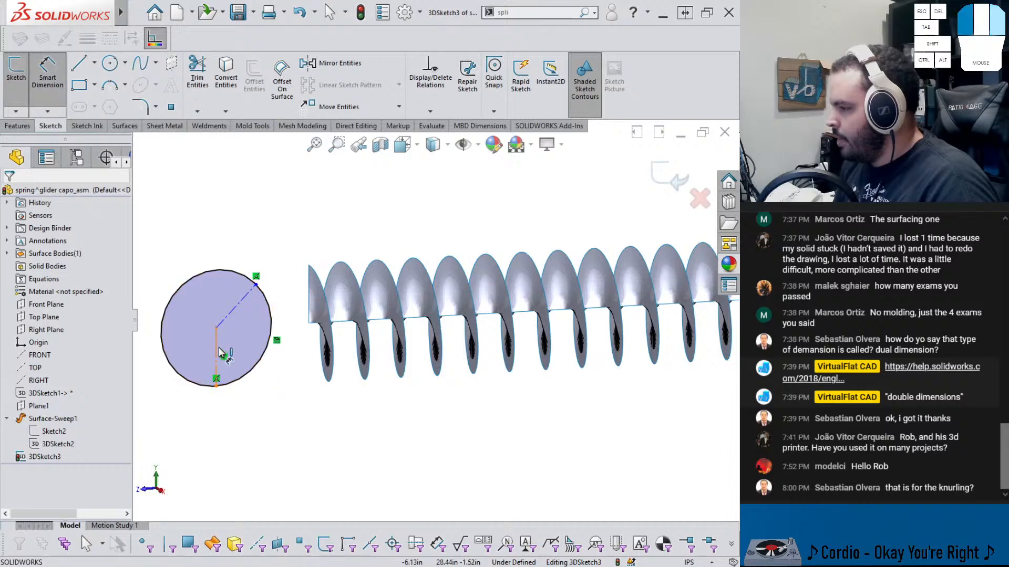
{"action": "left_click", "coordinate": [229, 316]}
{"action": "left_click", "coordinate": [244, 334]}
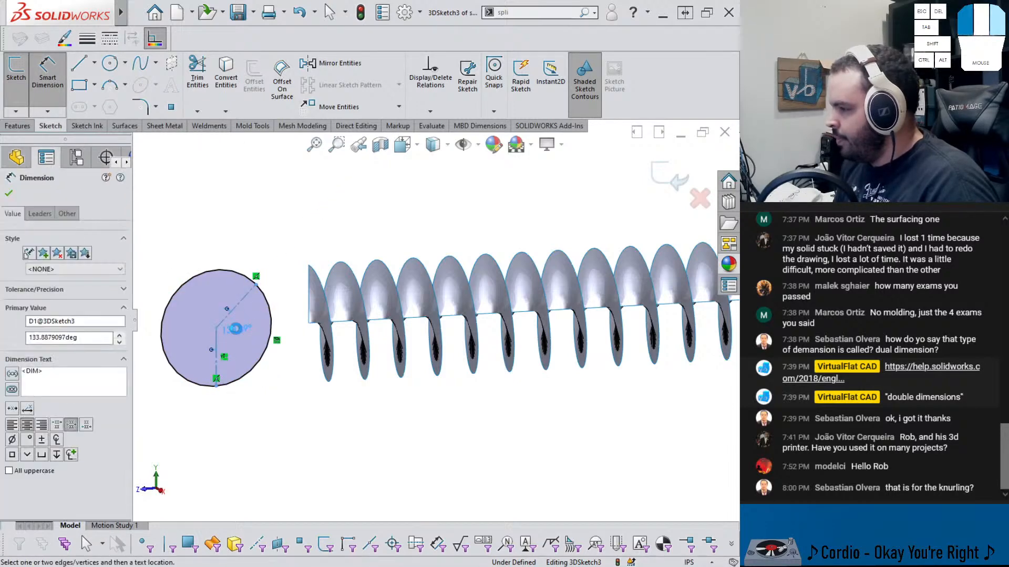
{"action": "left_click", "coordinate": [241, 342]}
{"action": "left_click_drag", "start_coordinate": [241, 342], "coordinate": [151, 340]}
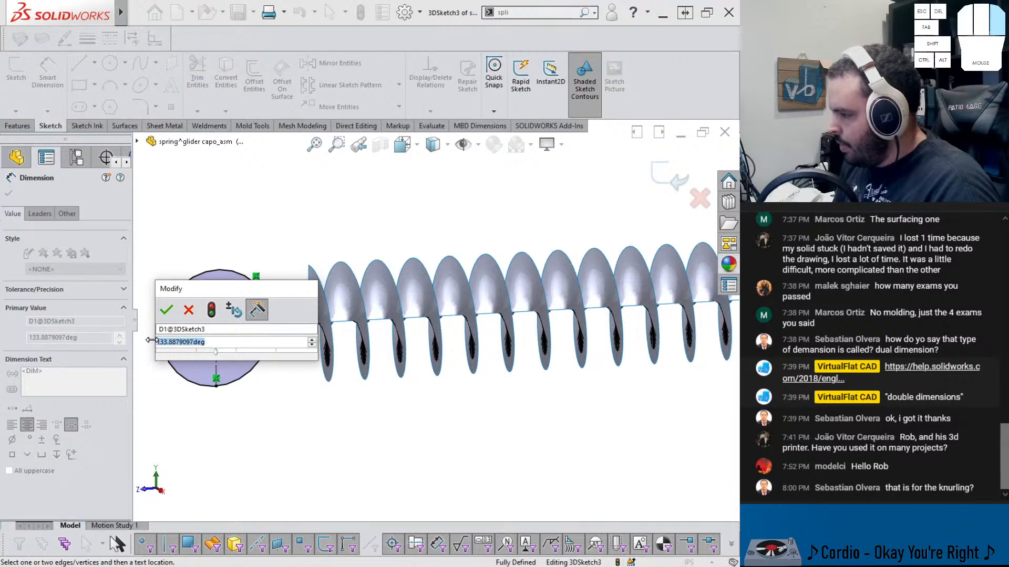
{"action": "type", "text": "145"}
{"action": "key", "text": "Return"}
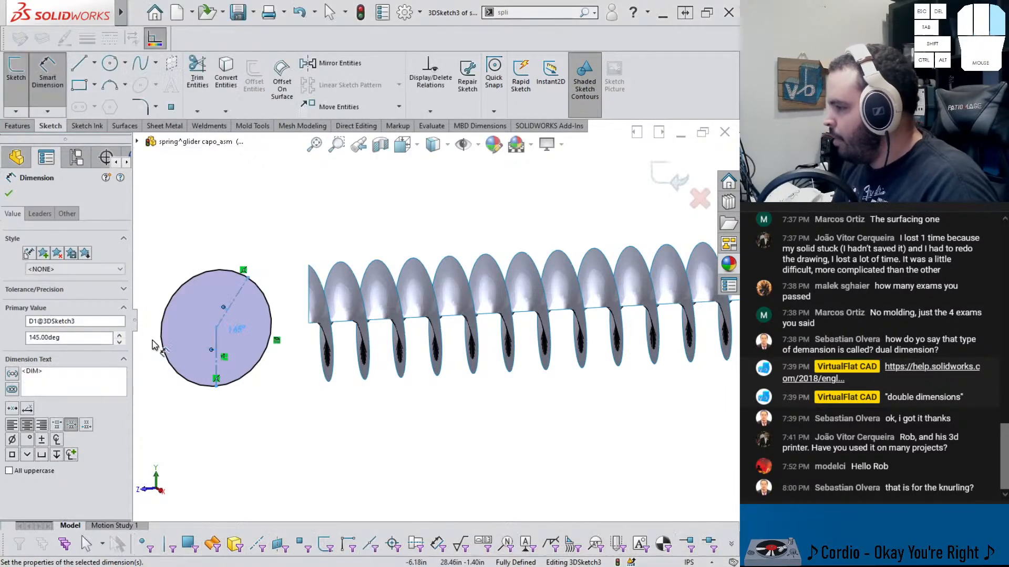
{"action": "left_click", "coordinate": [299, 413]}
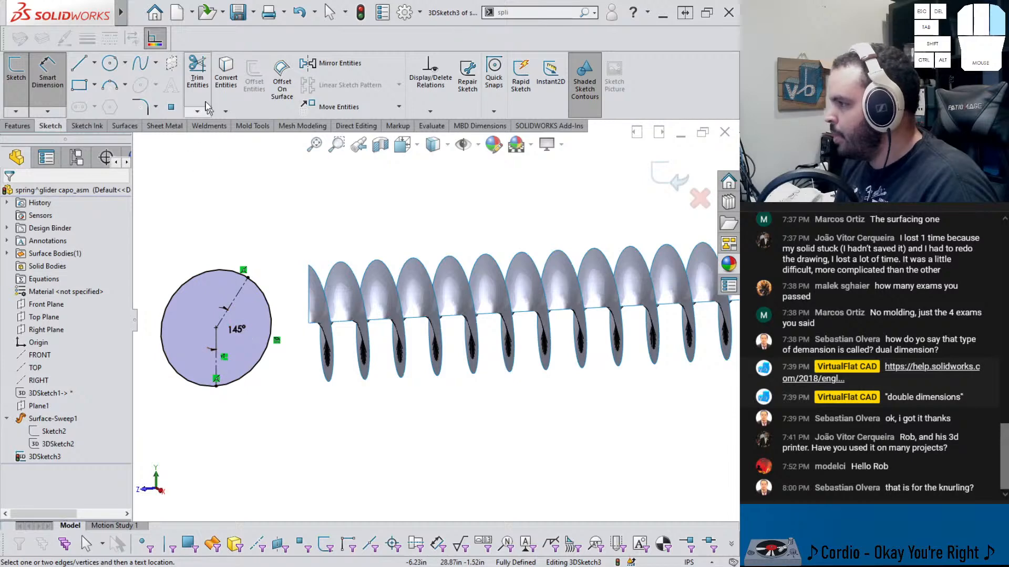
Trim the left circle's arc between the two lines, keeping the larger arc
{"action": "left_click", "coordinate": [197, 73]}
{"action": "left_click", "coordinate": [233, 383]}
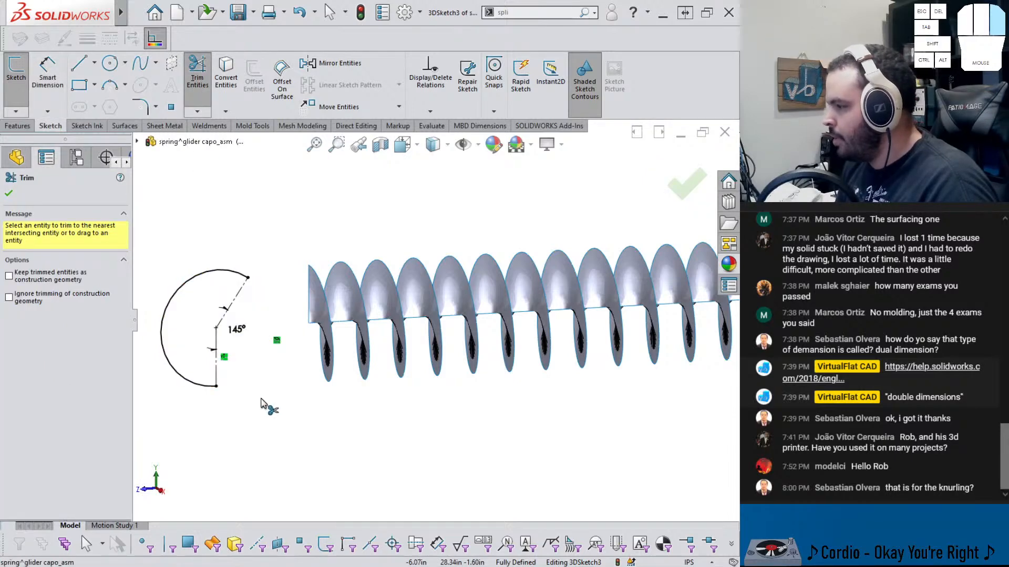
{"action": "middle_click_drag", "start_coordinate": [261, 377], "coordinate": [284, 362]}
{"action": "scroll", "coordinate": [258, 333], "scroll_direction": "up", "scroll_amount": 3}
{"action": "scroll", "coordinate": [253, 205], "scroll_direction": "down", "scroll_amount": 3}
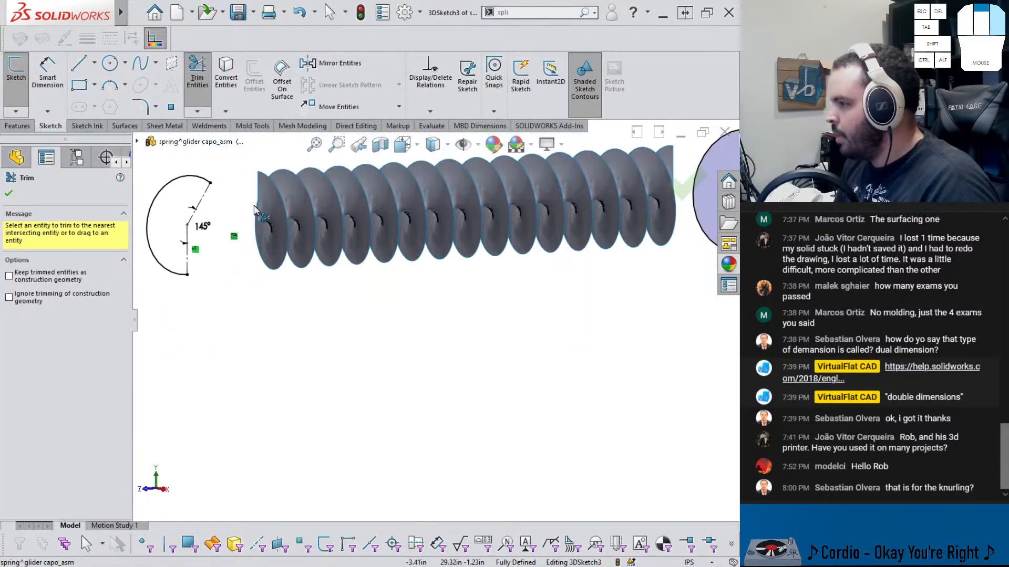
{"action": "middle_click_drag", "start_coordinate": [253, 207], "coordinate": [202, 184]}
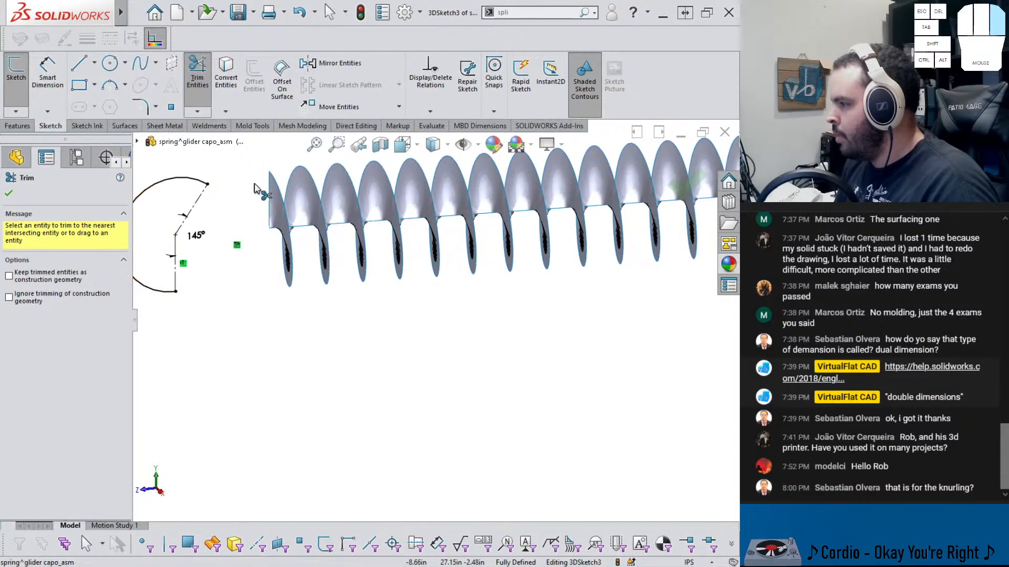
{"action": "middle_click_drag", "start_coordinate": [272, 184], "coordinate": [315, 189]}
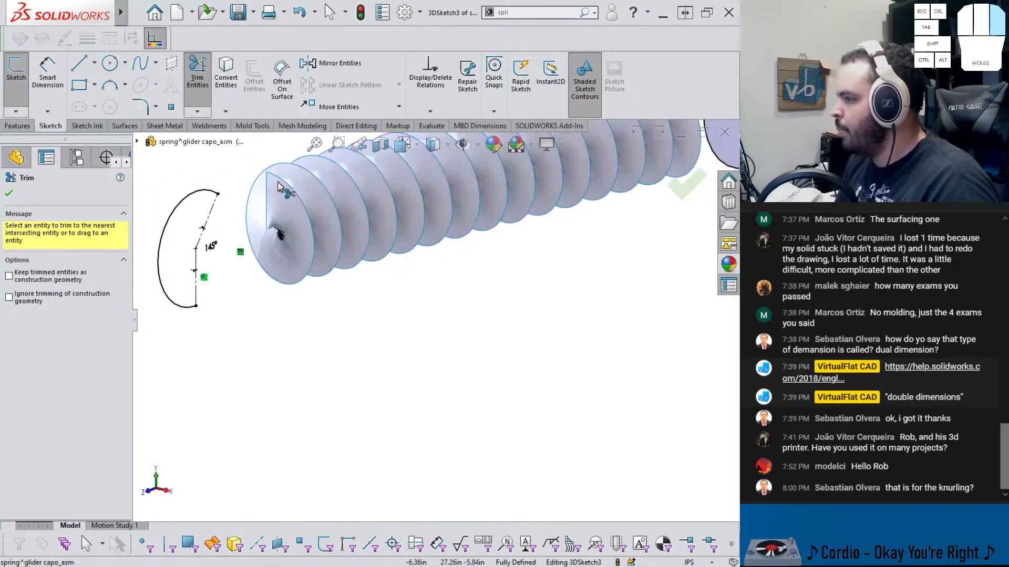
{"action": "scroll", "coordinate": [292, 193], "scroll_direction": "up", "scroll_amount": 2}
{"action": "scroll", "coordinate": [509, 229], "scroll_direction": "up", "scroll_amount": 2}
{"action": "scroll", "coordinate": [581, 221], "scroll_direction": "down", "scroll_amount": 3}
{"action": "middle_click_drag", "start_coordinate": [581, 221], "coordinate": [546, 265]}
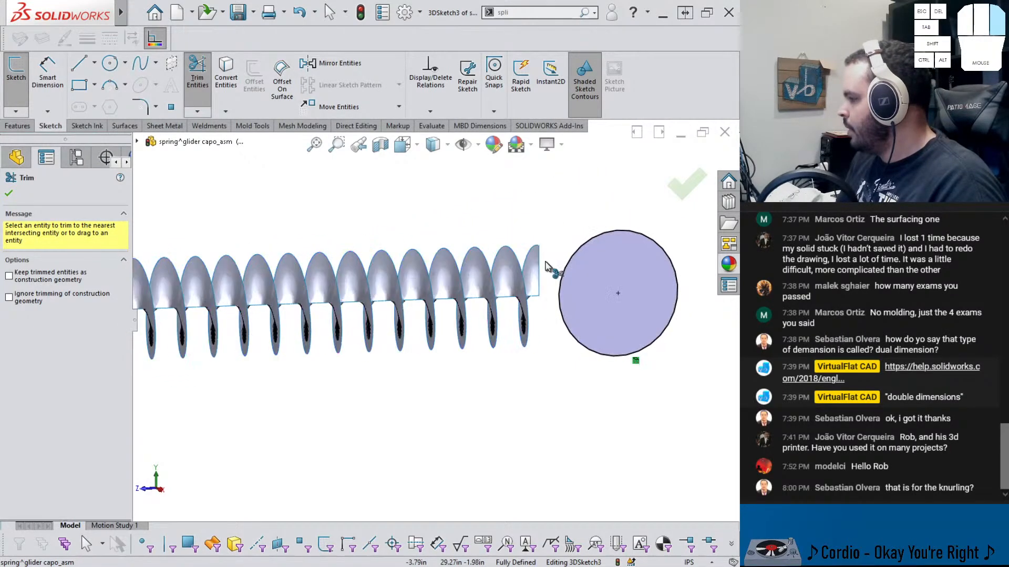
{"action": "scroll", "coordinate": [568, 294], "scroll_direction": "up", "scroll_amount": 2}
{"action": "scroll", "coordinate": [316, 310], "scroll_direction": "down", "scroll_amount": 3}
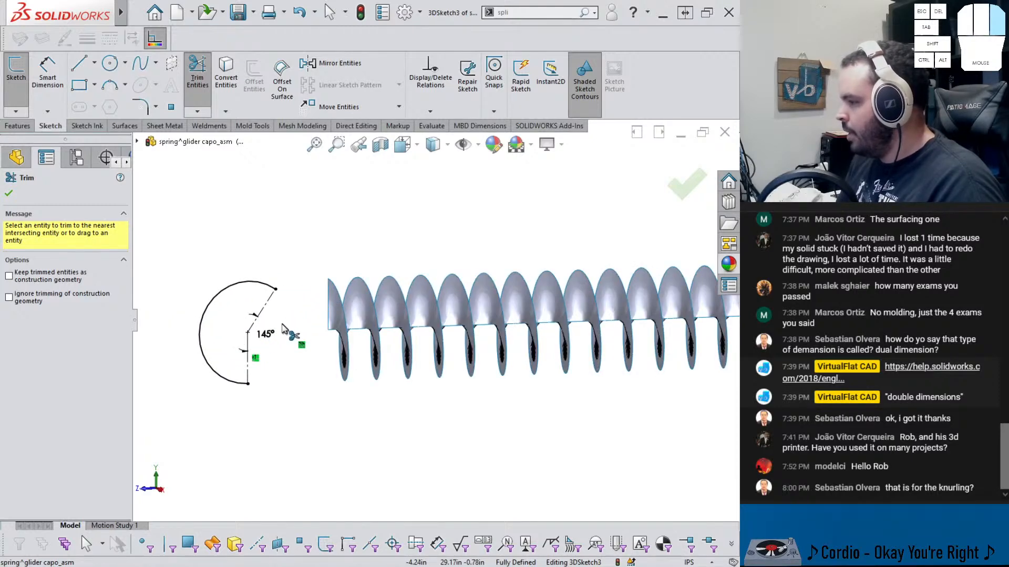
{"action": "key", "text": "Escape"}
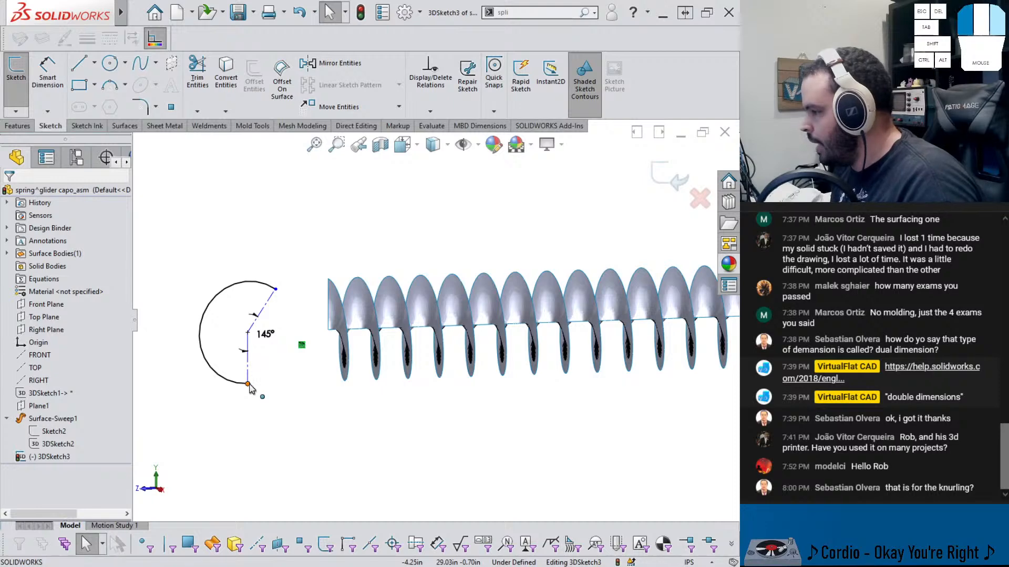
Reposition the left arc by dragging its lower endpoint around toward the lower right
{"action": "left_click_drag", "start_coordinate": [248, 384], "coordinate": [273, 375]}
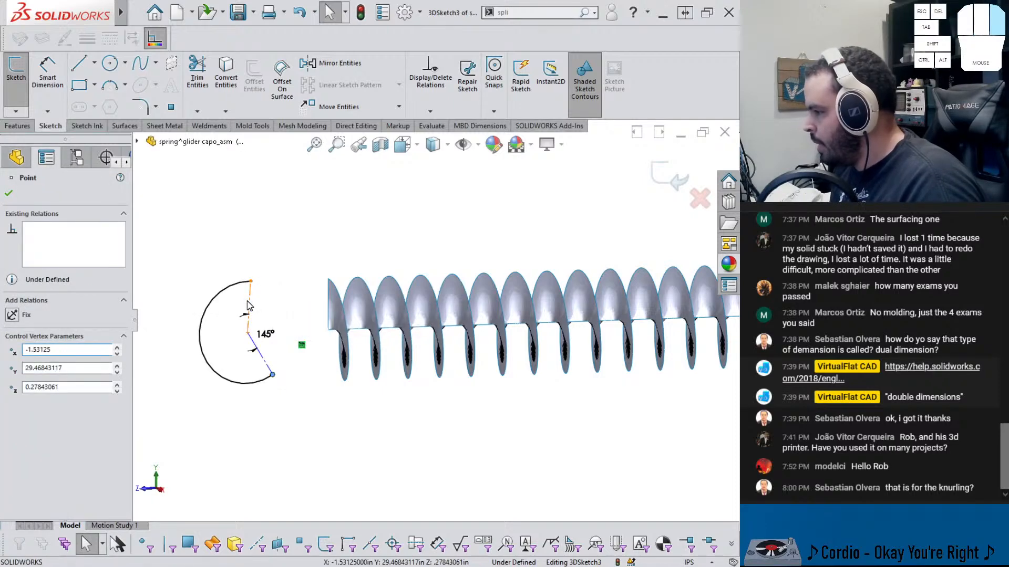
{"action": "left_click", "coordinate": [250, 312]}
{"action": "left_click", "coordinate": [298, 380]}
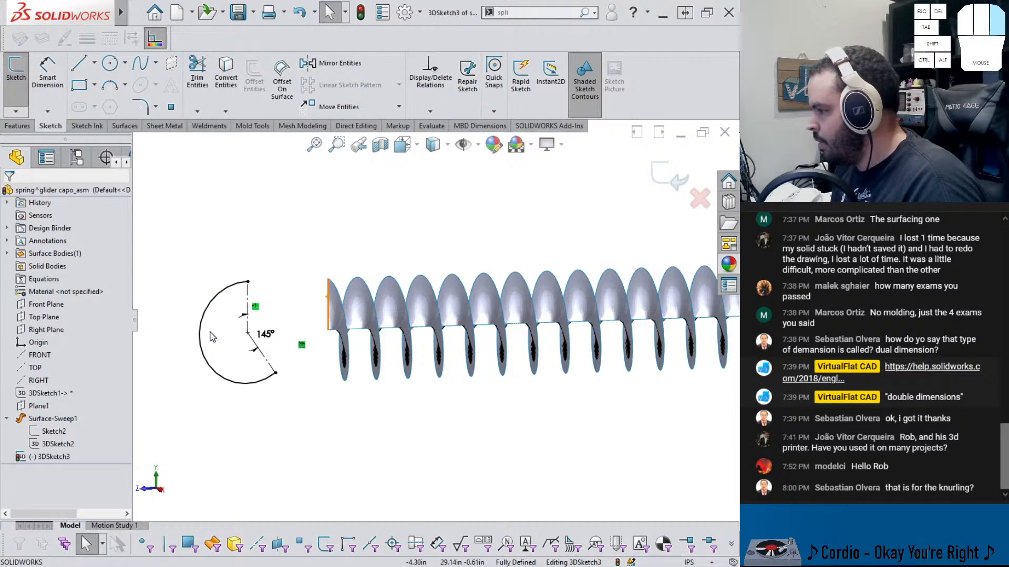
Draw construction lines in the right circle from its top edge to its centre and on to its lower-left edge
{"action": "scroll", "coordinate": [434, 335], "scroll_direction": "up", "scroll_amount": 2}
{"action": "left_click", "coordinate": [501, 397]}
{"action": "scroll", "coordinate": [609, 357], "scroll_direction": "up", "scroll_amount": 2}
{"action": "scroll", "coordinate": [642, 302], "scroll_direction": "down", "scroll_amount": 4}
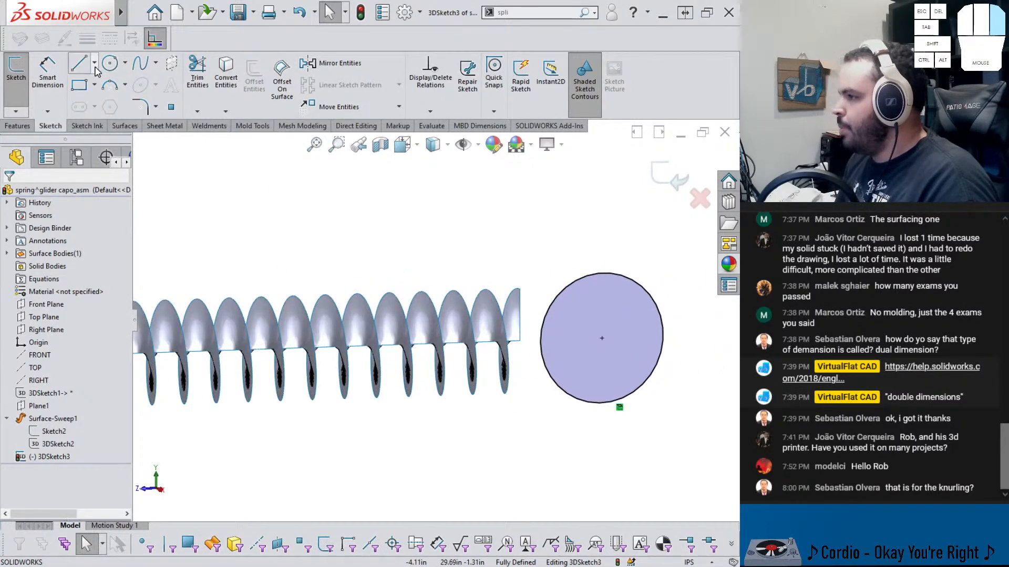
{"action": "left_click", "coordinate": [94, 62]}
{"action": "left_click", "coordinate": [98, 96]}
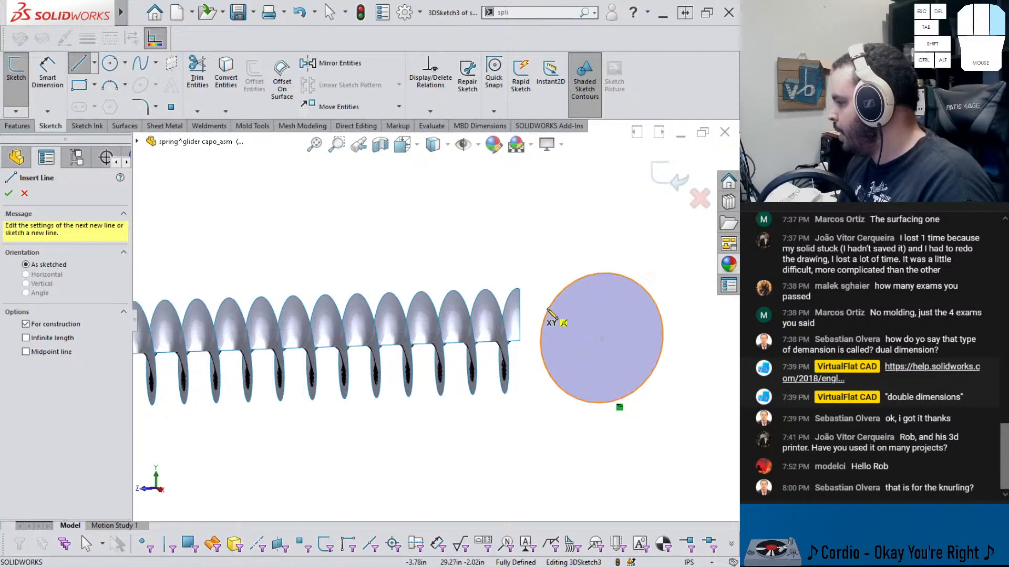
{"action": "left_click", "coordinate": [604, 274]}
{"action": "left_click", "coordinate": [602, 338]}
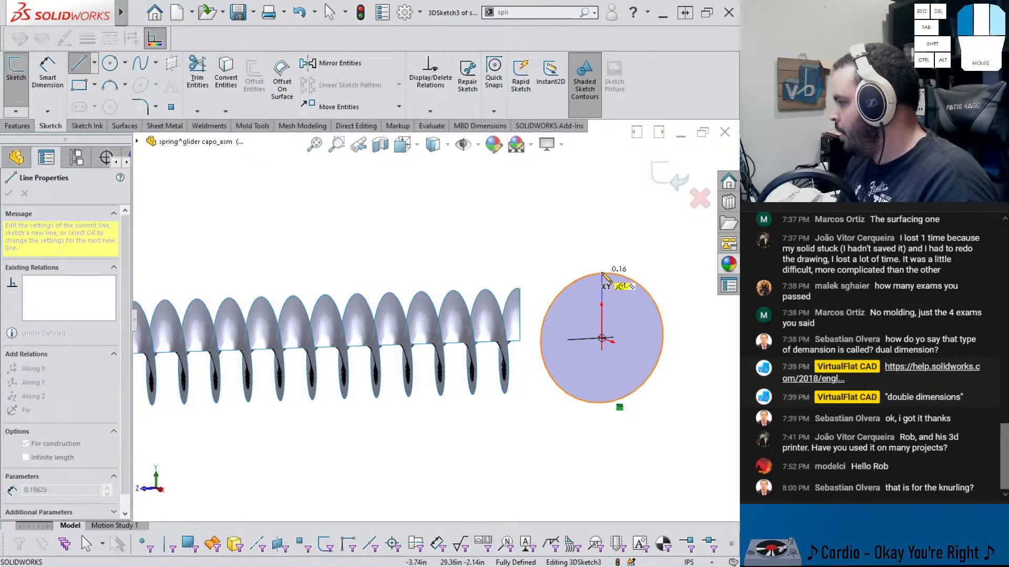
{"action": "left_click", "coordinate": [603, 274]}
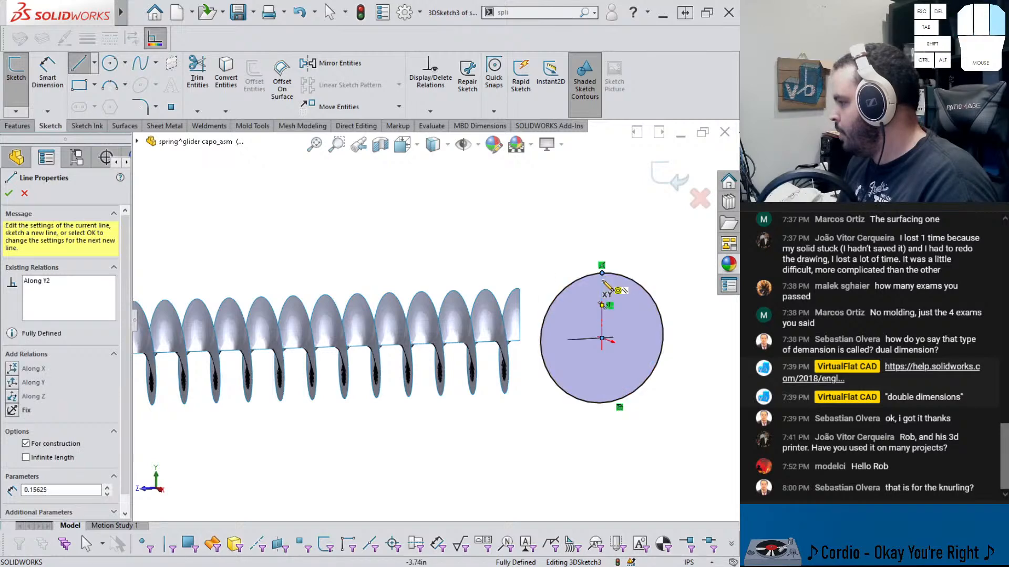
{"action": "left_click", "coordinate": [559, 380]}
{"action": "key", "text": "Escape"}
{"action": "right_click_drag", "start_coordinate": [588, 406], "coordinate": [589, 362]}
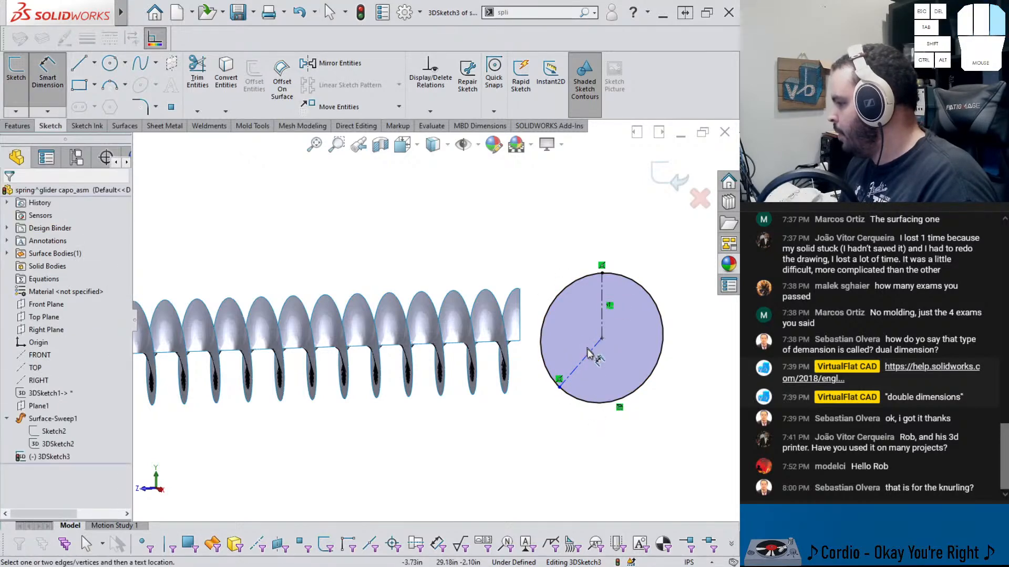
{"action": "left_click", "coordinate": [588, 353]}
{"action": "left_click", "coordinate": [602, 309]}
{"action": "right_click", "coordinate": [581, 321]}
{"action": "left_click", "coordinate": [581, 324]}
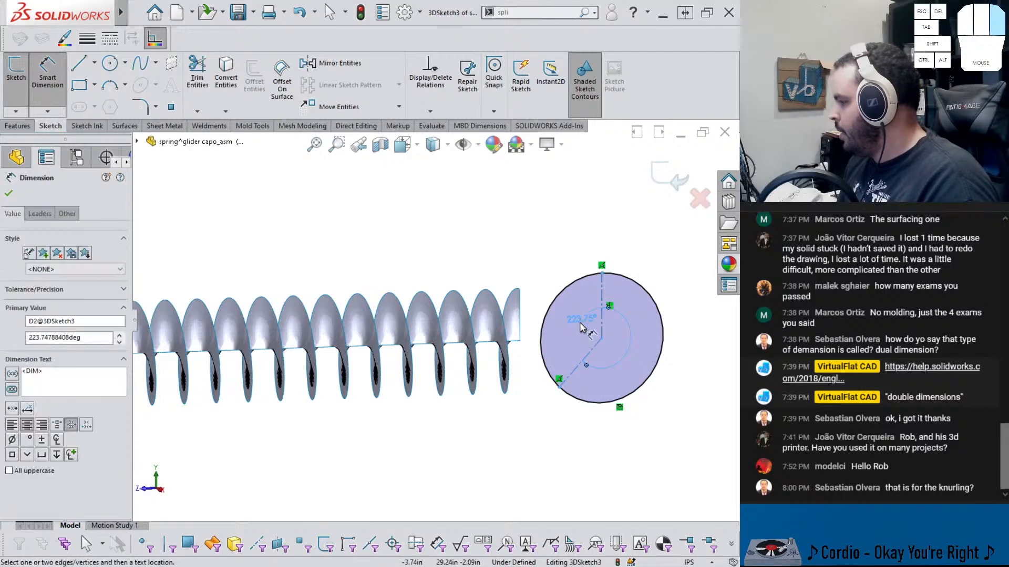
{"action": "left_click", "coordinate": [585, 324]}
{"action": "key", "text": "Delete"}
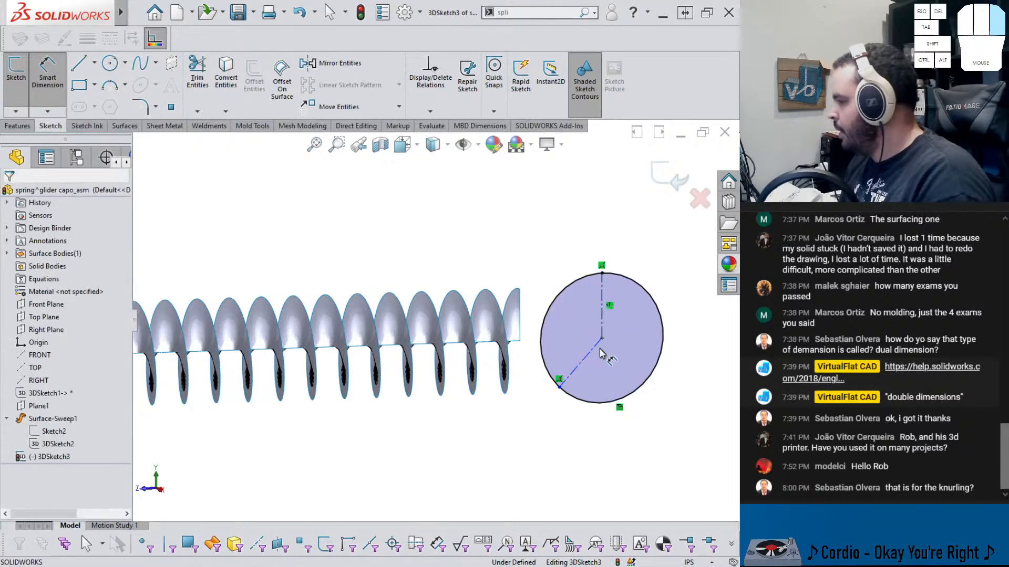
Dimension the angle between the two lines in the right circle as 125°
{"action": "left_click", "coordinate": [576, 365]}
{"action": "left_click", "coordinate": [603, 317]}
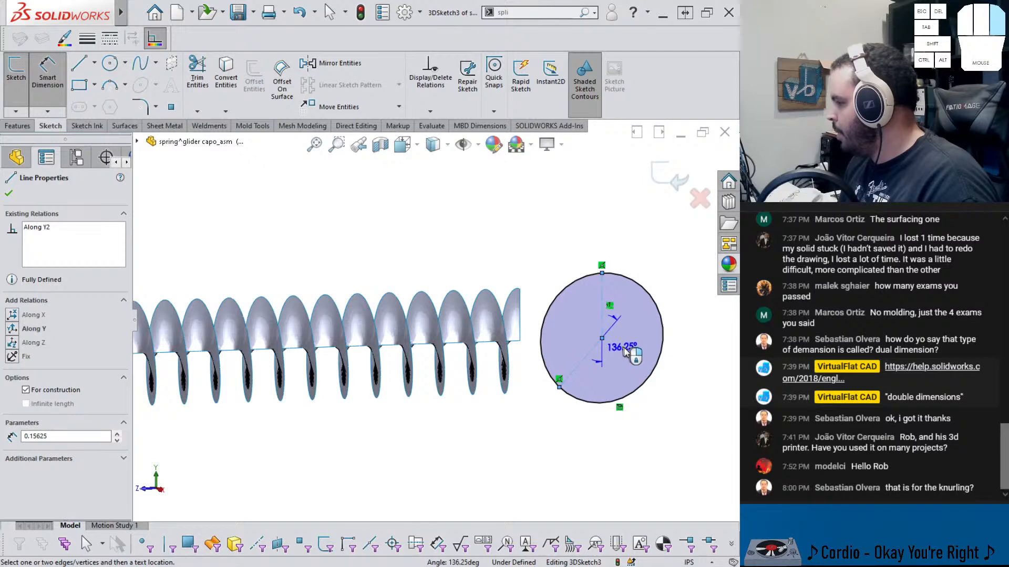
{"action": "left_click", "coordinate": [626, 352]}
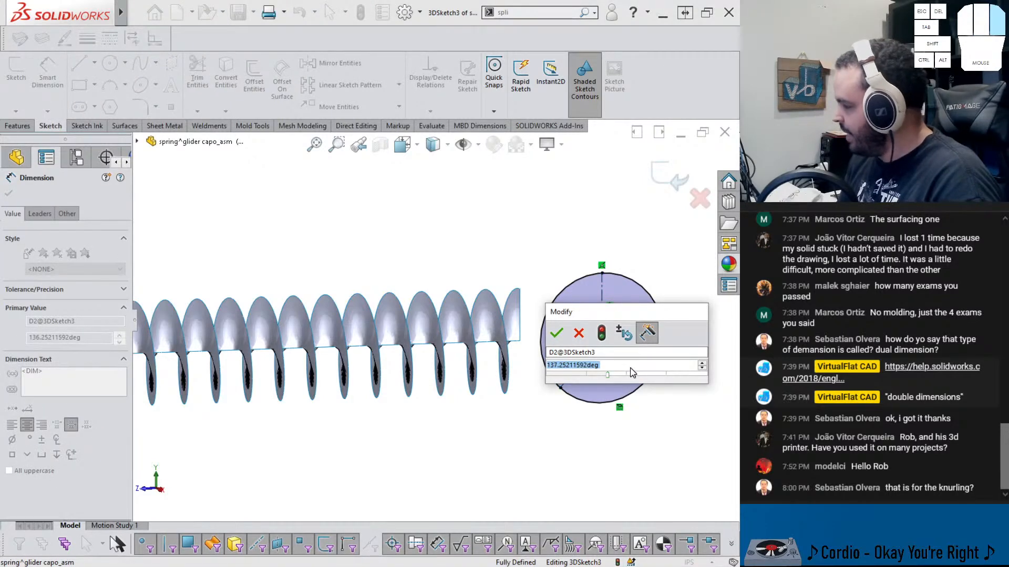
{"action": "scroll", "coordinate": [632, 373], "scroll_direction": "down", "scroll_amount": 2}
{"action": "type", "text": "125"}
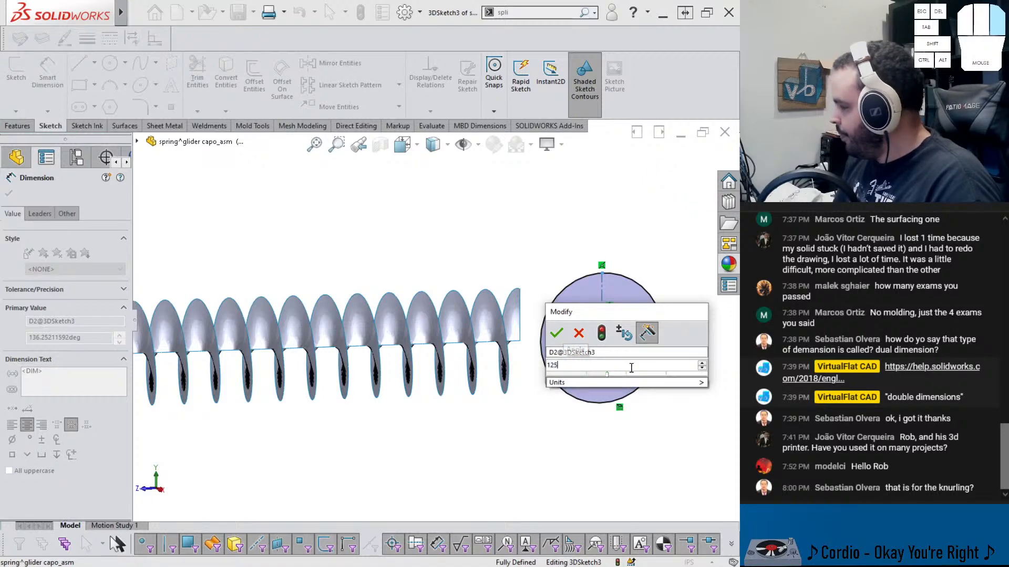
{"action": "key", "text": "Return"}
{"action": "key", "text": "Escape"}
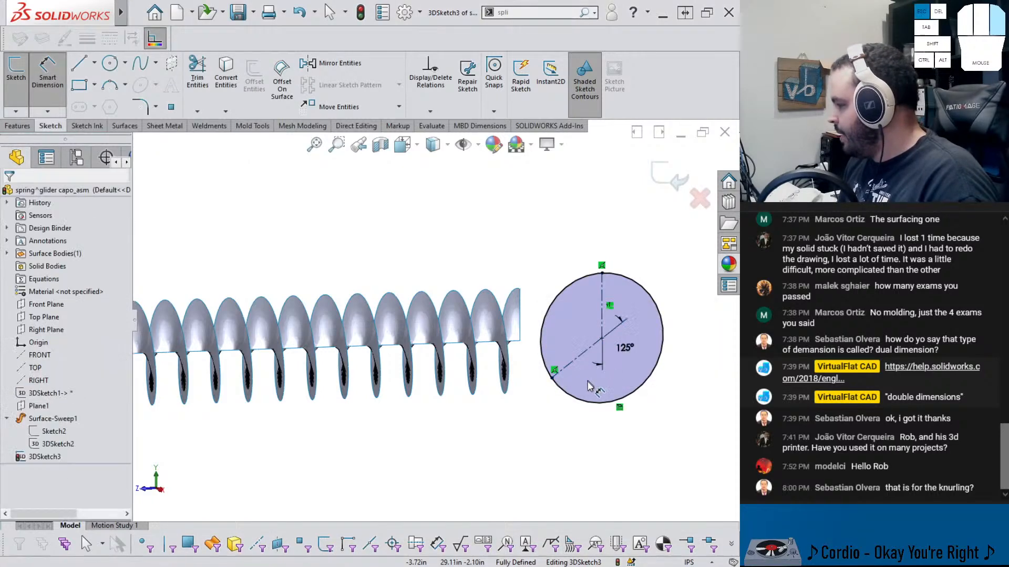
Trim the right circle's arc between its two lines, keeping the larger arc
{"action": "left_click", "coordinate": [197, 79]}
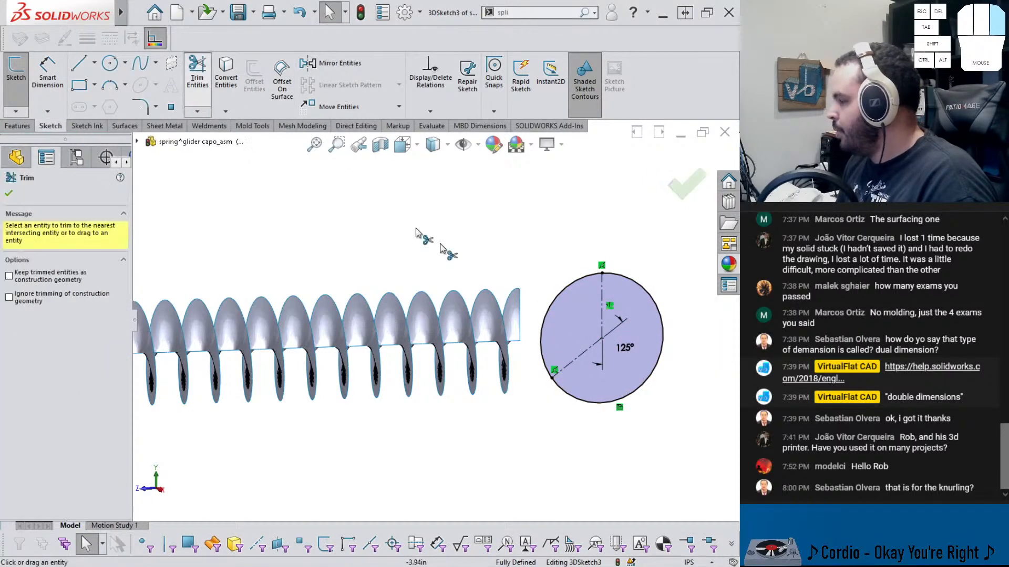
{"action": "left_click", "coordinate": [552, 304]}
{"action": "scroll", "coordinate": [566, 329], "scroll_direction": "up", "scroll_amount": 3}
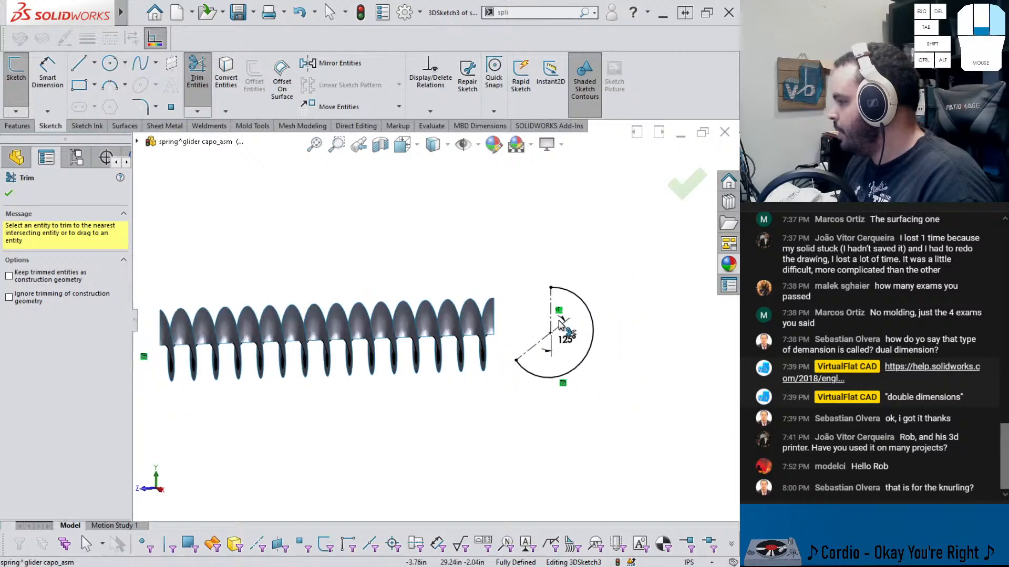
{"action": "key", "text": "Escape"}
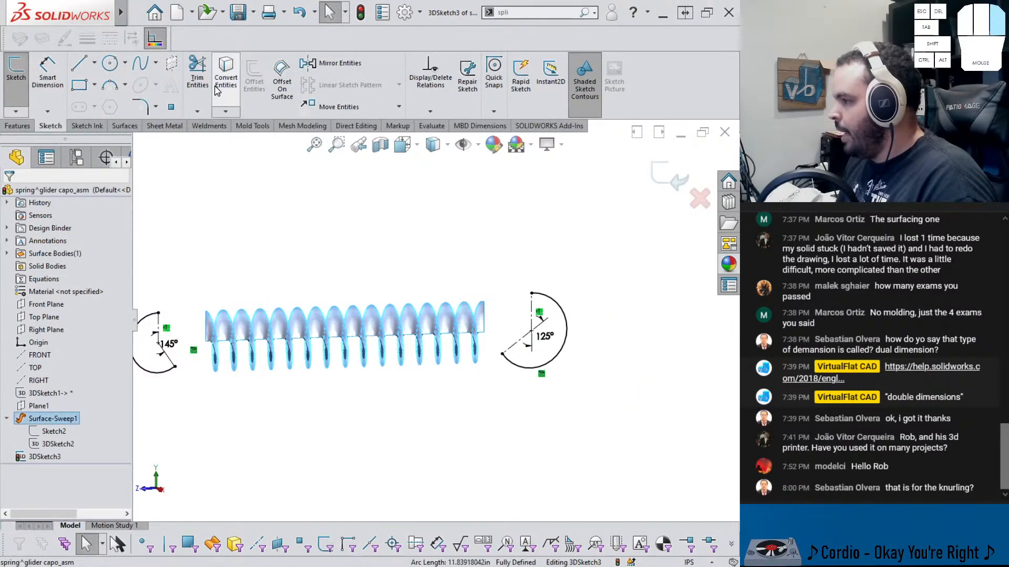
Hide Surface-Sweep1 to show only the sketch curves
{"action": "left_click", "coordinate": [240, 212]}
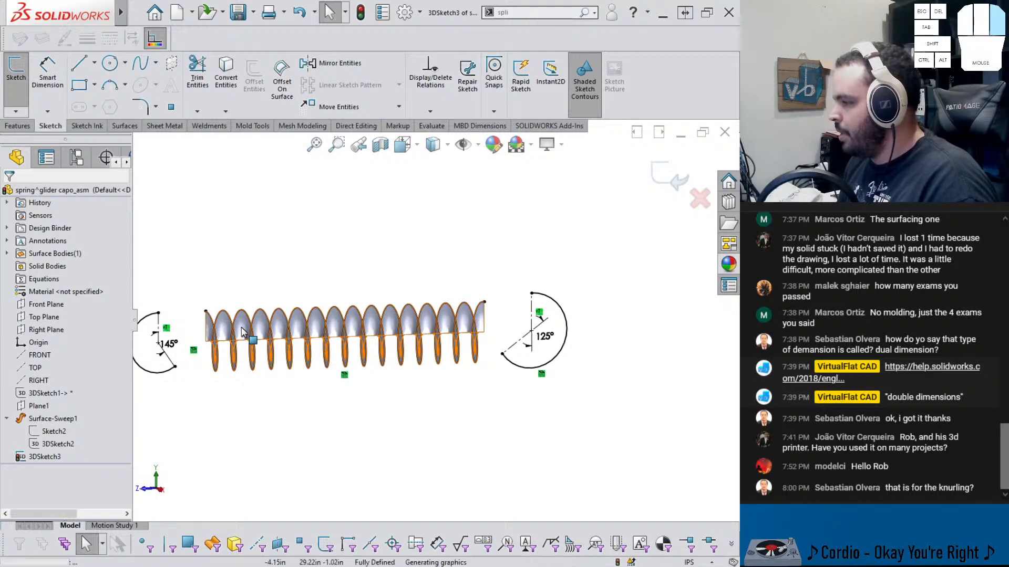
{"action": "key", "text": "Tab"}
{"action": "middle_click_drag", "start_coordinate": [283, 361], "coordinate": [201, 387]}
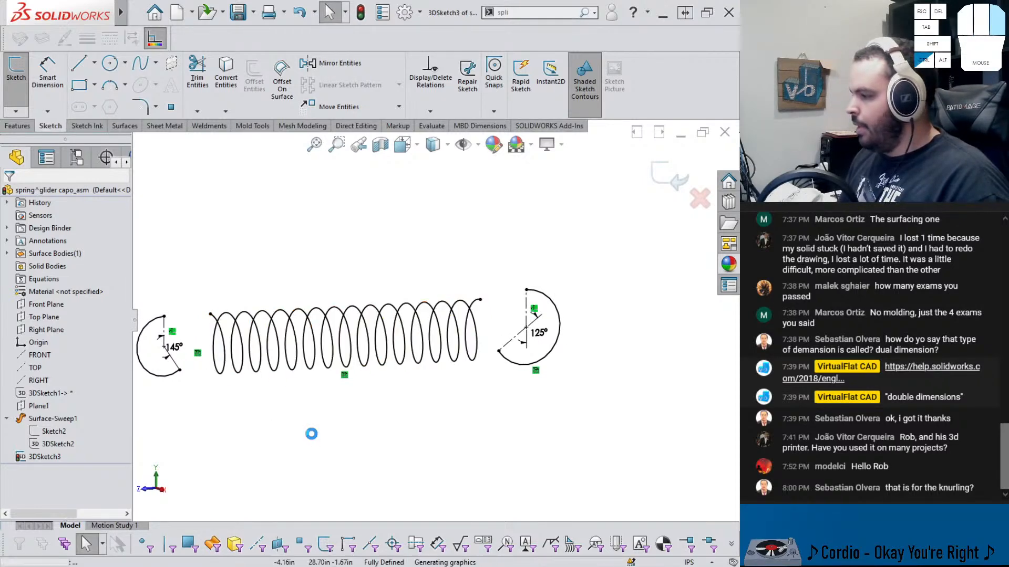
{"action": "middle_click_drag", "start_coordinate": [315, 436], "coordinate": [333, 396]}
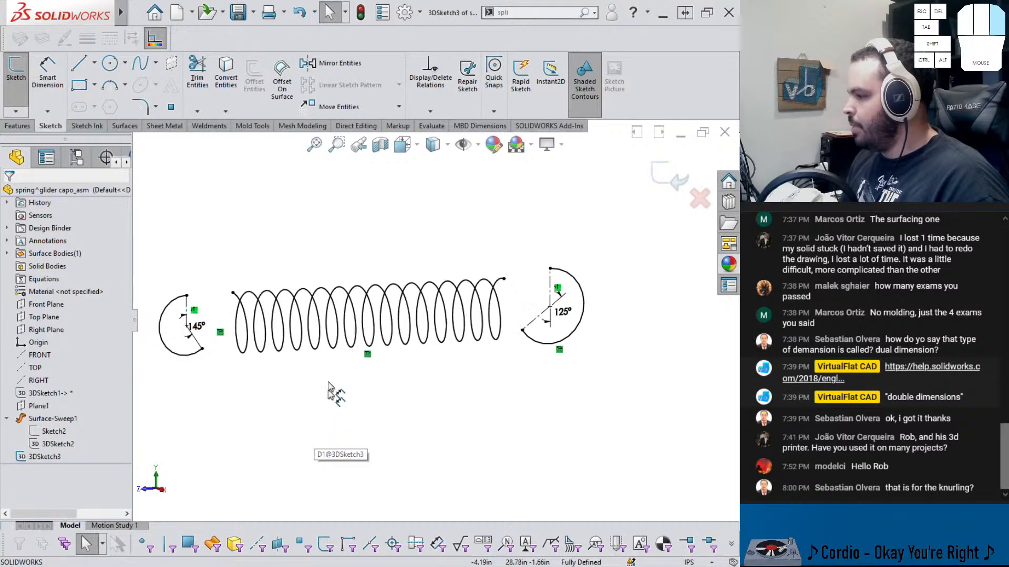
{"action": "left_click", "coordinate": [528, 17]}
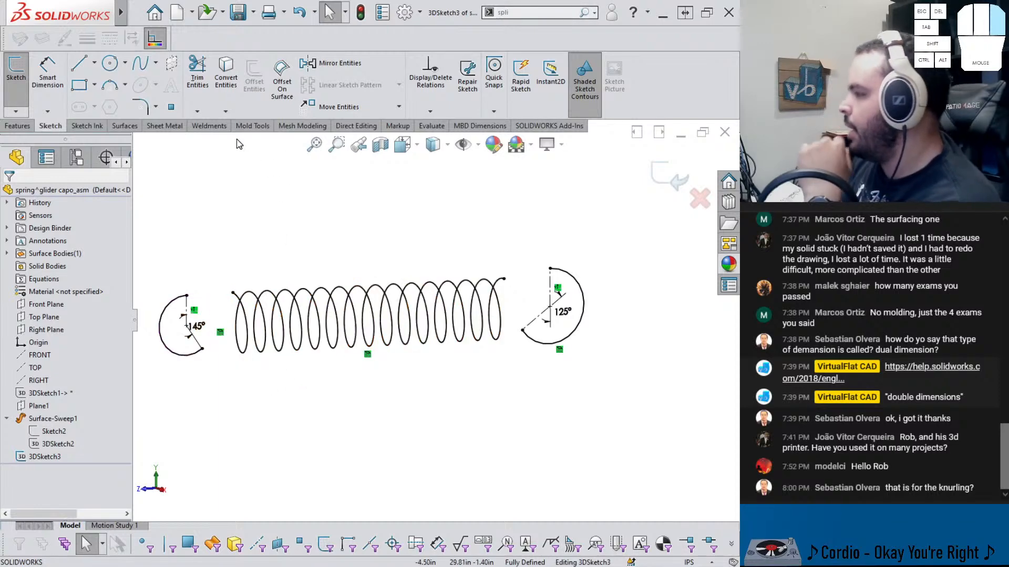
{"action": "scroll", "coordinate": [292, 253], "scroll_direction": "down", "scroll_amount": 1}
{"action": "scroll", "coordinate": [239, 234], "scroll_direction": "down", "scroll_amount": 1}
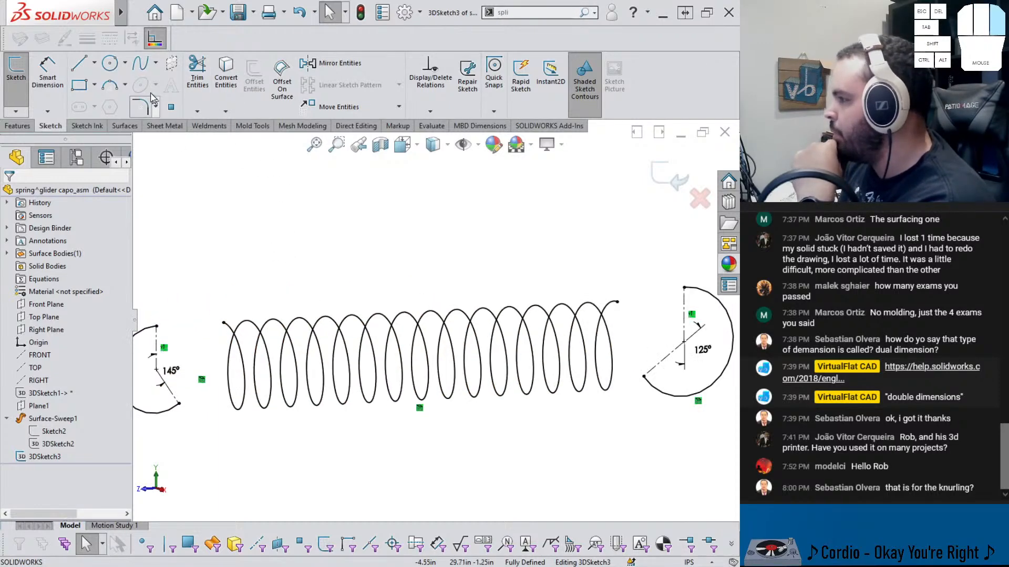
Draw a spline from the left arc's lower end to the helix's start point
{"action": "left_click", "coordinate": [140, 63]}
{"action": "left_click", "coordinate": [179, 404]}
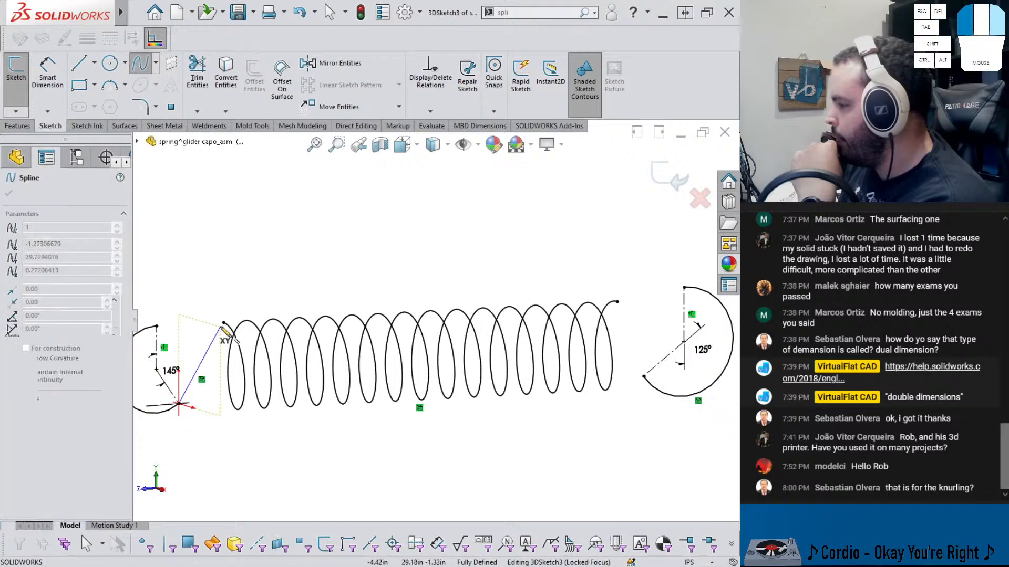
{"action": "left_click", "coordinate": [223, 323]}
{"action": "key", "text": "Escape"}
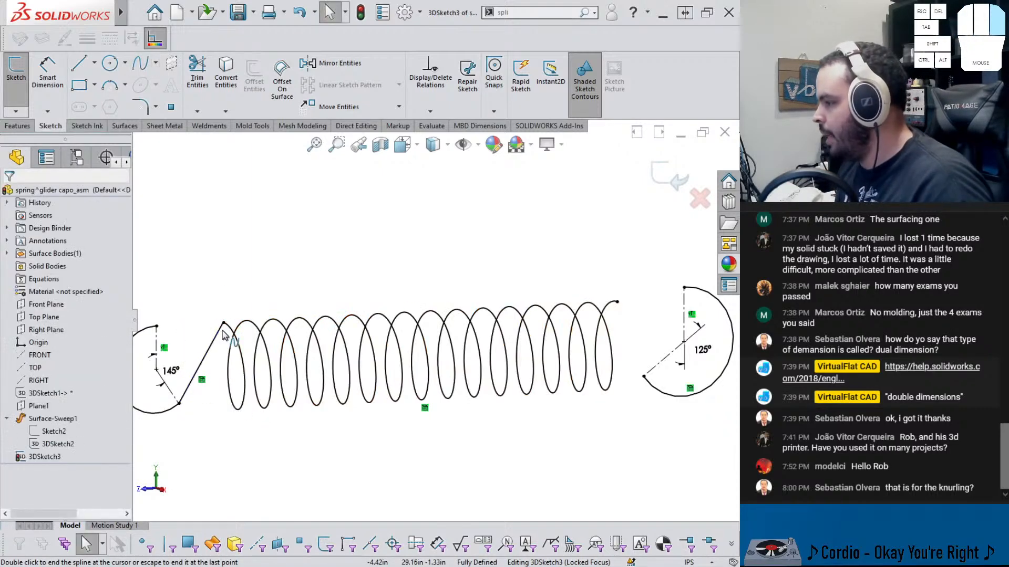
Make the new spline tangent to the helix at its start point
{"action": "left_click", "coordinate": [218, 335]}
{"action": "left_click", "coordinate": [227, 326], "text": "ctrl"}
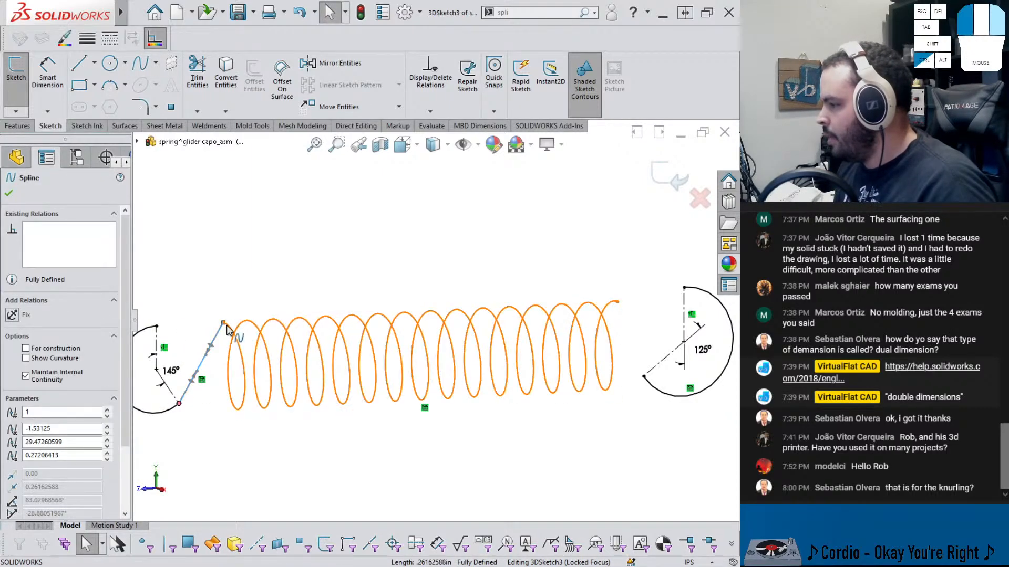
{"action": "left_click", "coordinate": [260, 275]}
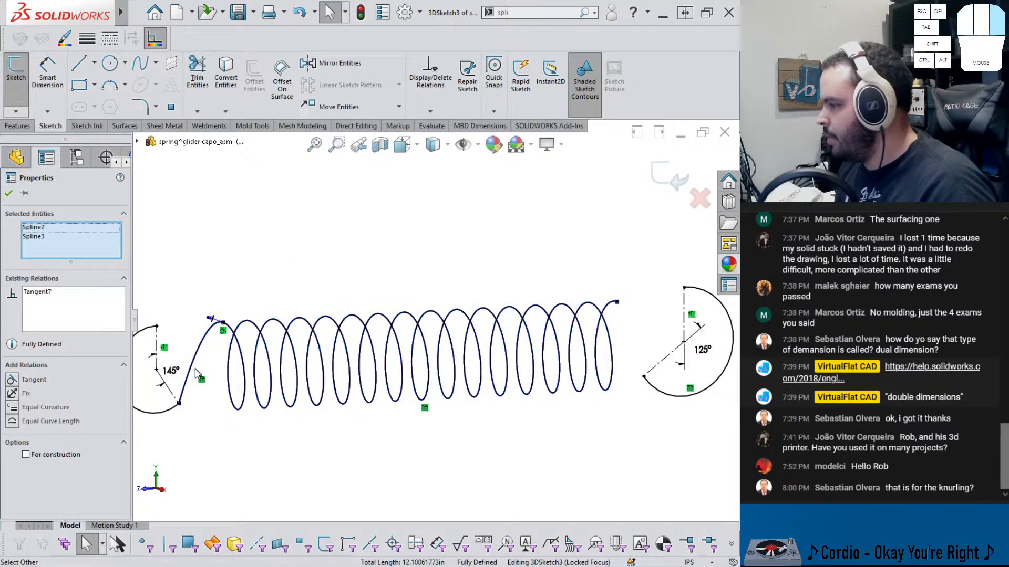
{"action": "key", "text": "Escape"}
Make the connecting spline tangent to the left arc at their shared endpoint
{"action": "mouse_move", "coordinate": [205, 362]}
{"action": "middle_mouse_down"}
{"action": "mouse_move", "coordinate": [261, 360]}
{"action": "mouse_move", "coordinate": [219, 361]}
{"action": "middle_mouse_up"}
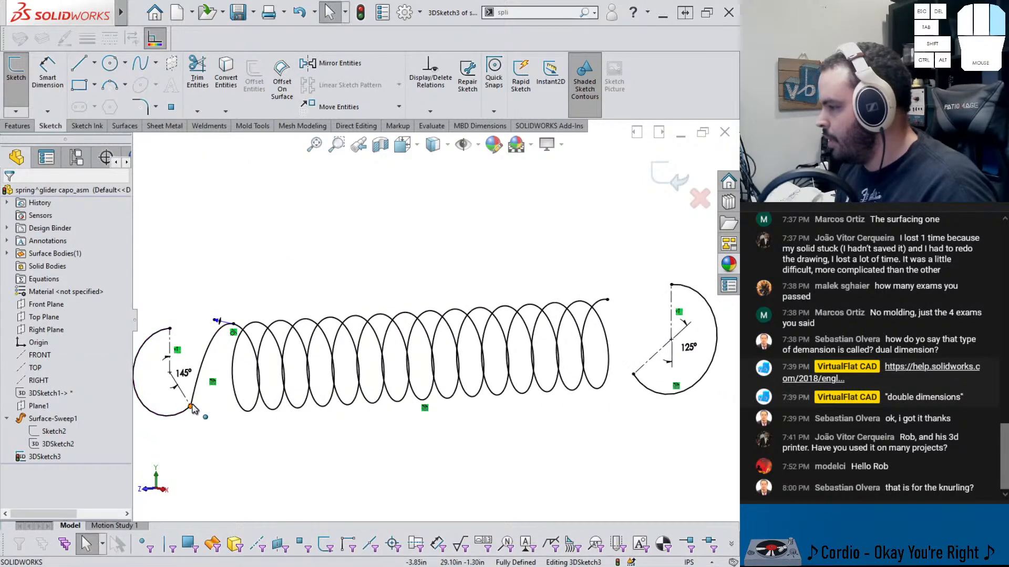
{"action": "left_click", "coordinate": [187, 414]}
{"action": "left_click", "coordinate": [202, 362], "text": "ctrl"}
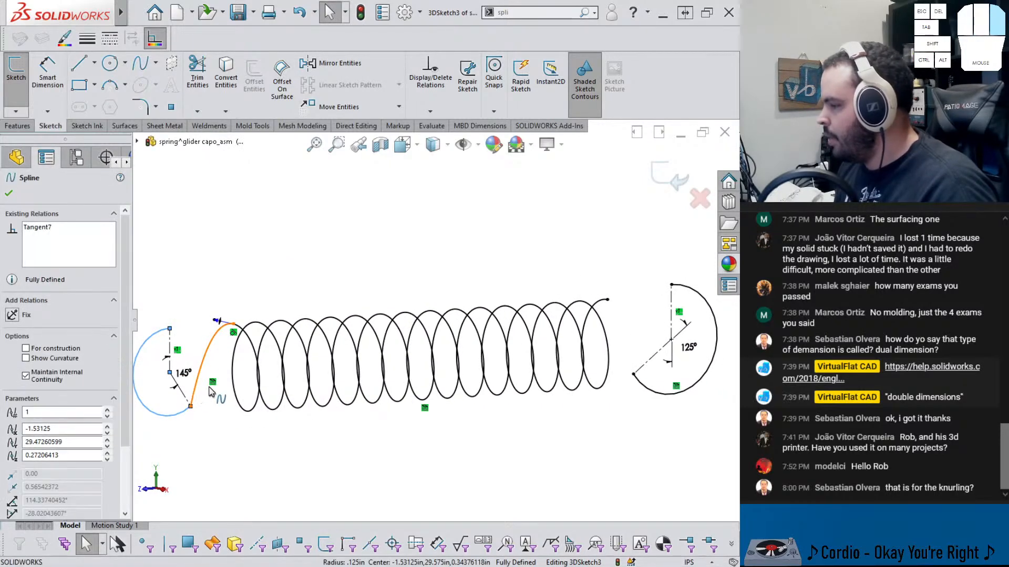
{"action": "left_click", "coordinate": [229, 343]}
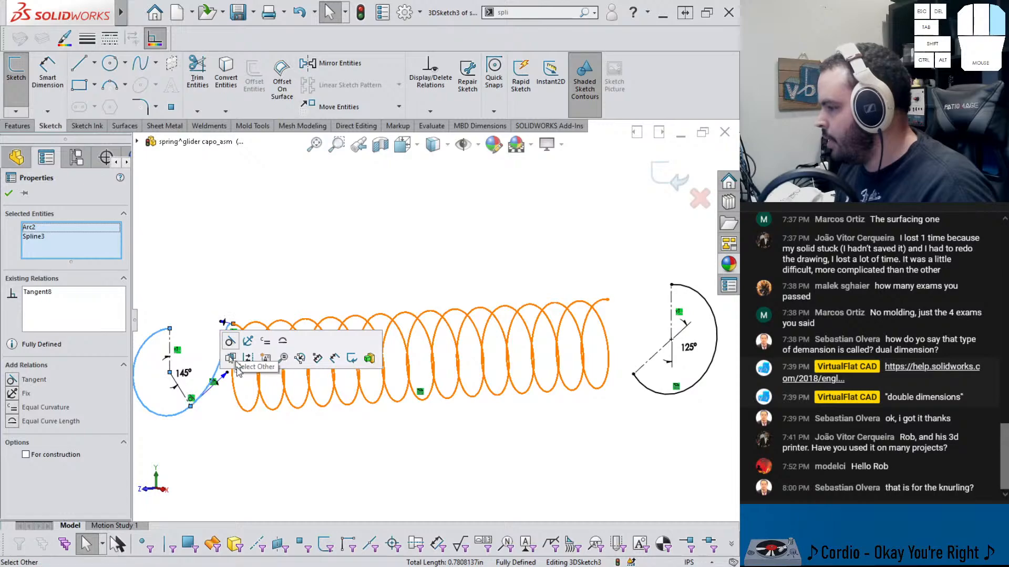
{"action": "left_click", "coordinate": [235, 418]}
{"action": "middle_click_drag", "start_coordinate": [235, 418], "coordinate": [248, 398]}
Draw a spline from the helix's end to the right arc's lower end and make it tangent to the right arc
{"action": "scroll", "coordinate": [286, 387], "scroll_direction": "up", "scroll_amount": 2}
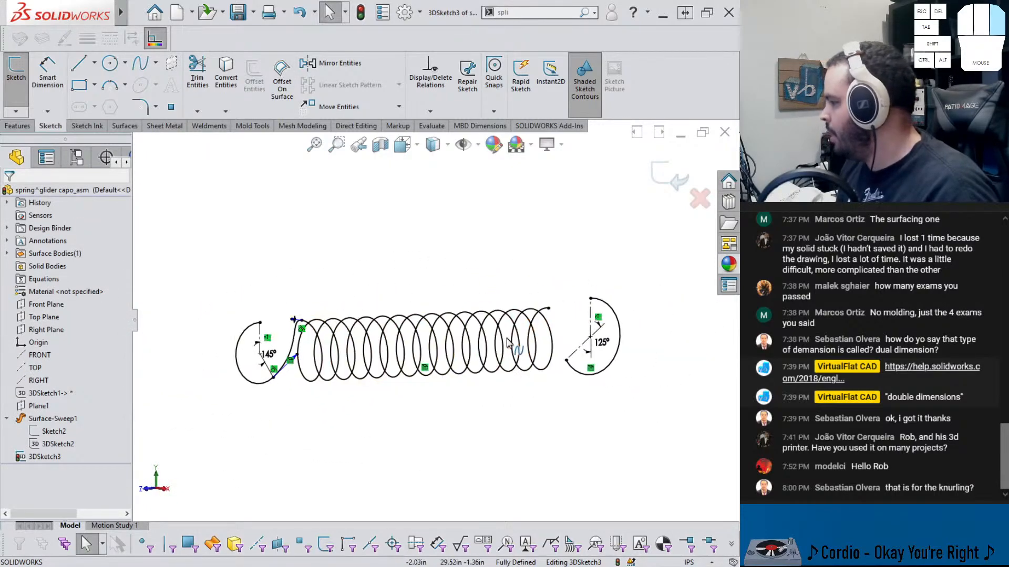
{"action": "scroll", "coordinate": [535, 349], "scroll_direction": "down", "scroll_amount": 3}
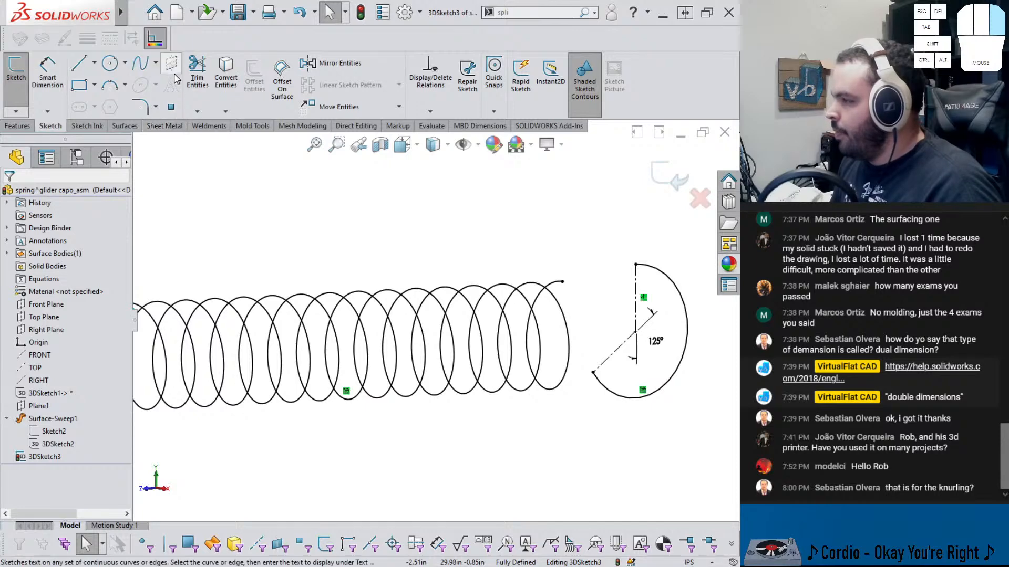
{"action": "scroll", "coordinate": [620, 361], "scroll_direction": "up", "scroll_amount": 2}
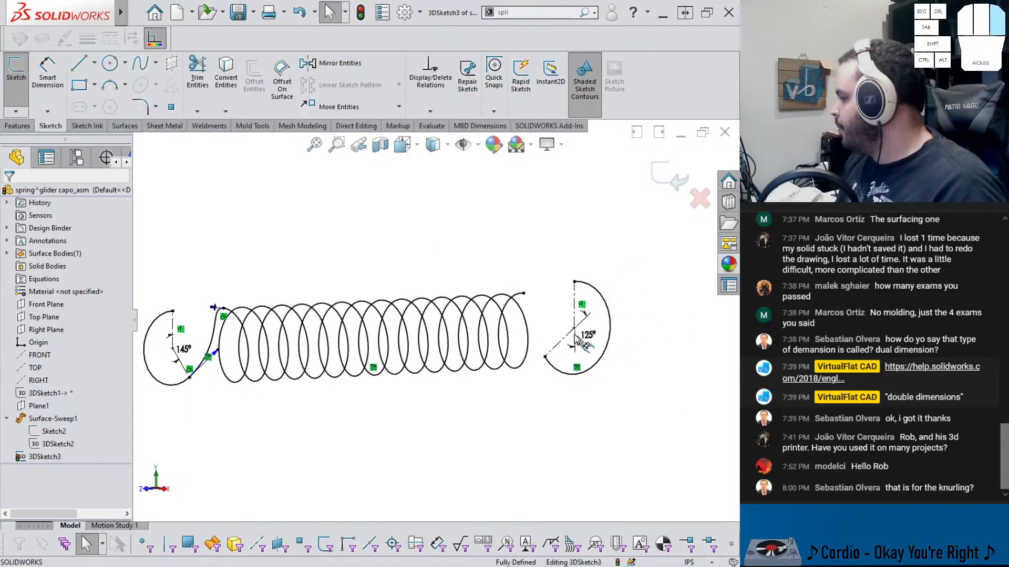
{"action": "scroll", "coordinate": [582, 339], "scroll_direction": "down", "scroll_amount": 3}
{"action": "middle_click_drag", "start_coordinate": [516, 310], "coordinate": [497, 318]}
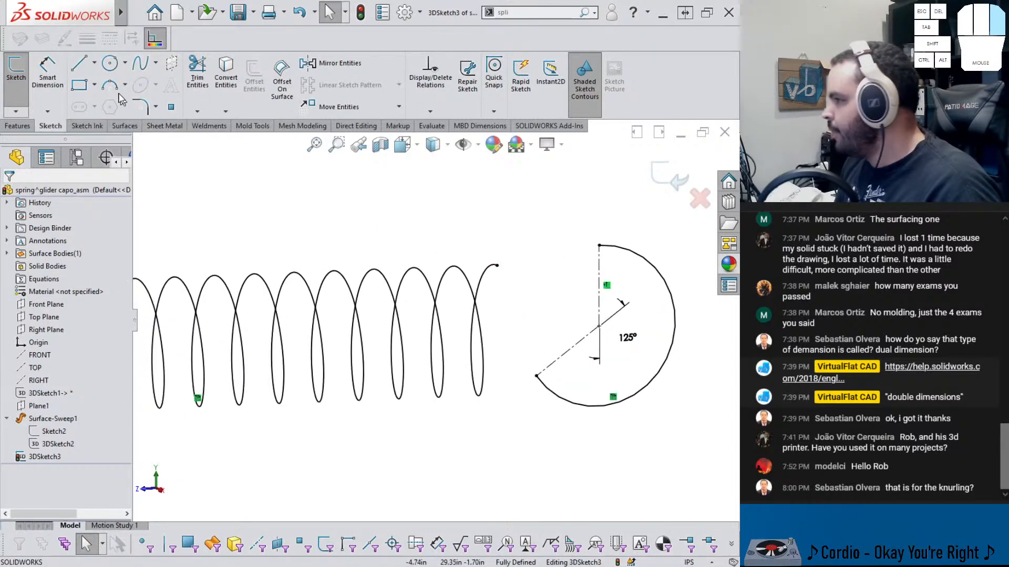
{"action": "left_click", "coordinate": [140, 64]}
{"action": "left_click", "coordinate": [496, 265]}
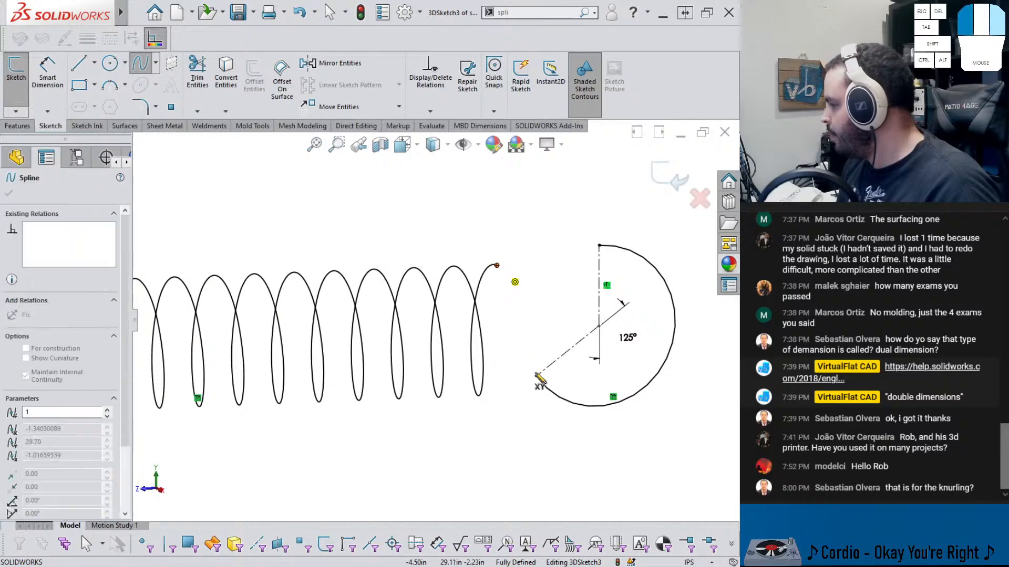
{"action": "double_click", "coordinate": [537, 376]}
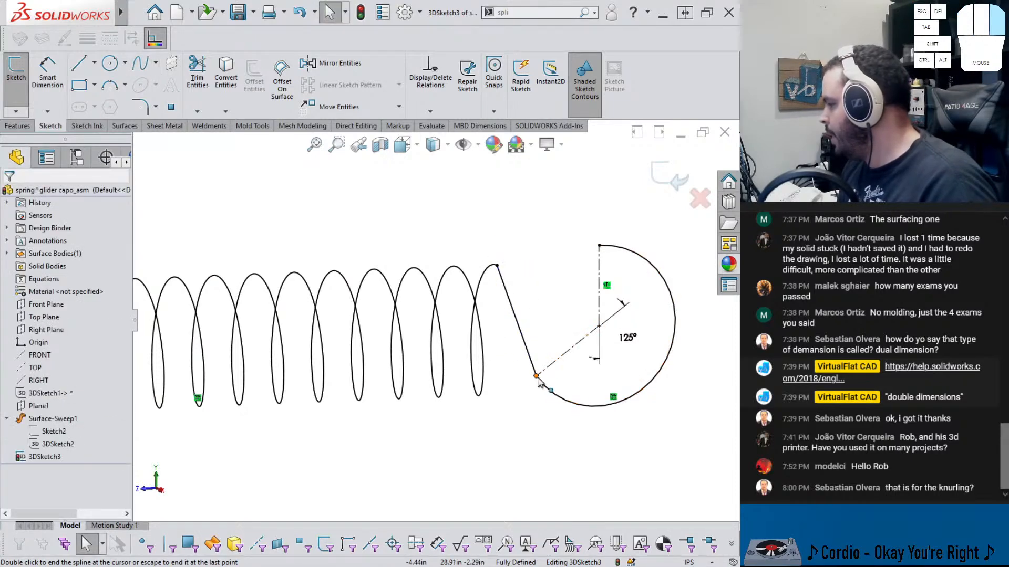
{"action": "left_click", "coordinate": [544, 388]}
{"action": "left_click", "coordinate": [522, 342], "text": "ctrl"}
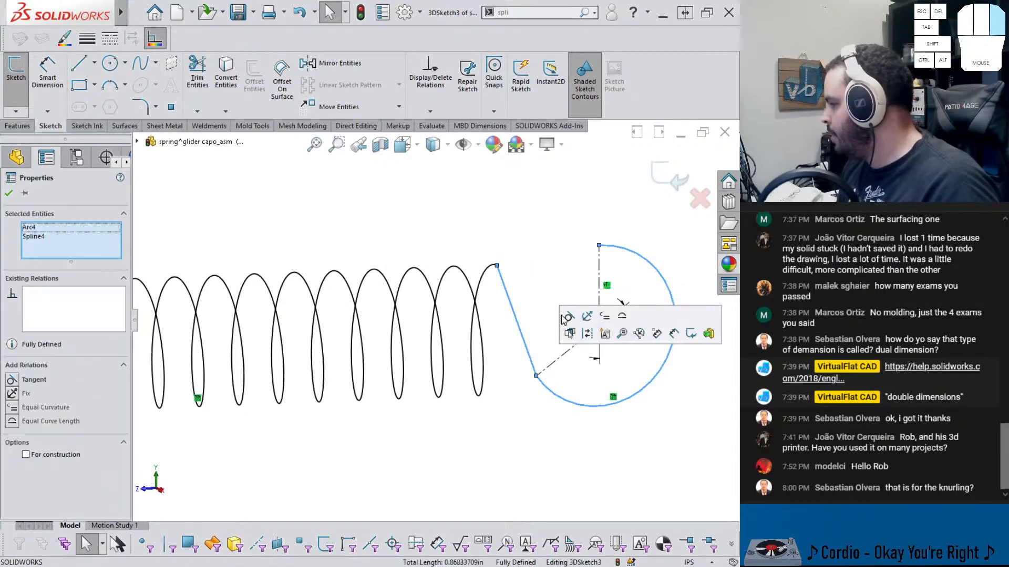
{"action": "left_click", "coordinate": [567, 316]}
Try to make the new spline tangent to the helix end, then delete the conflicting tangent relation
{"action": "left_click", "coordinate": [491, 269]}
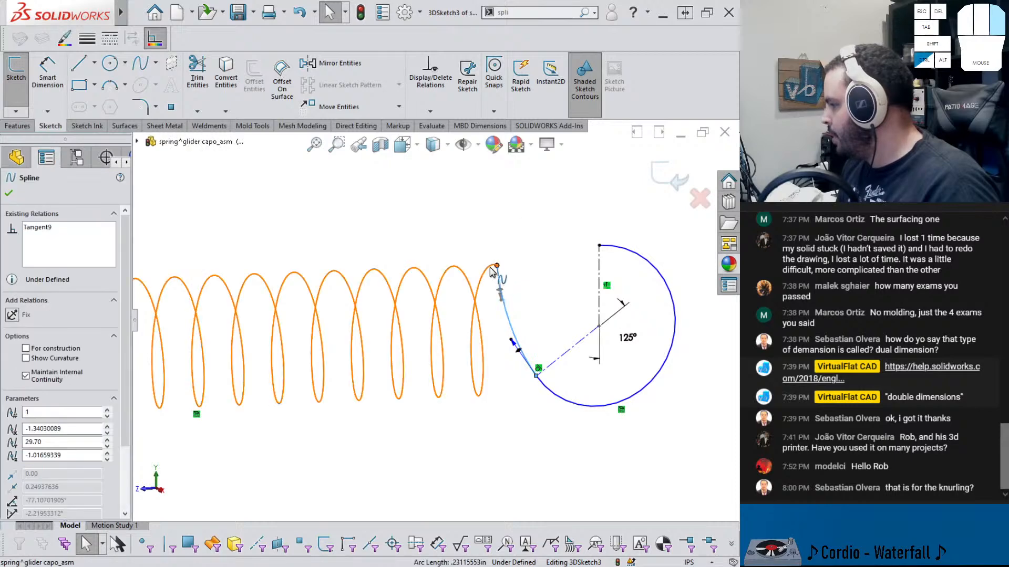
{"action": "left_click", "coordinate": [489, 268], "text": "ctrl"}
{"action": "left_click", "coordinate": [524, 218]}
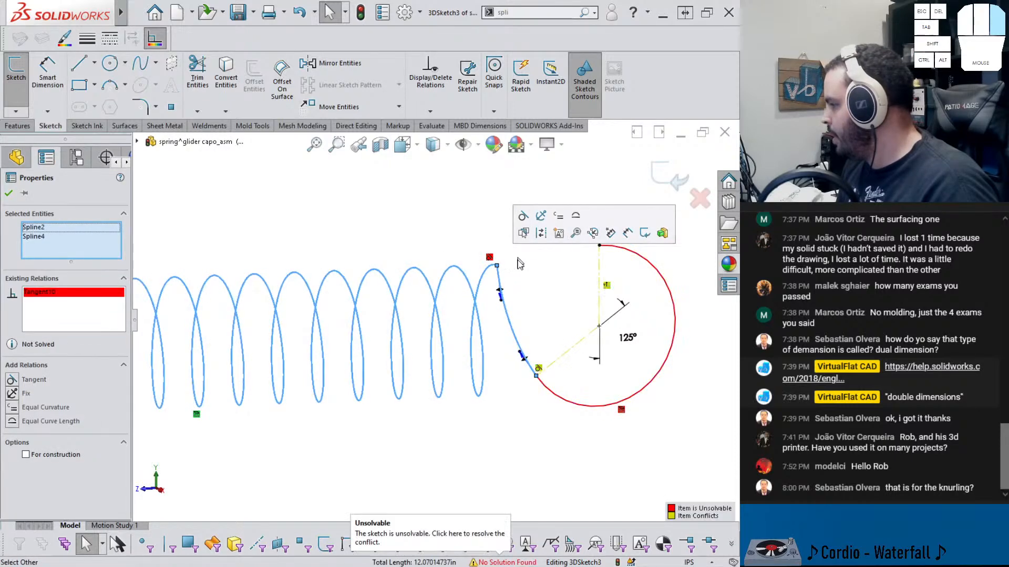
{"action": "middle_click_drag", "start_coordinate": [541, 281], "coordinate": [443, 430]}
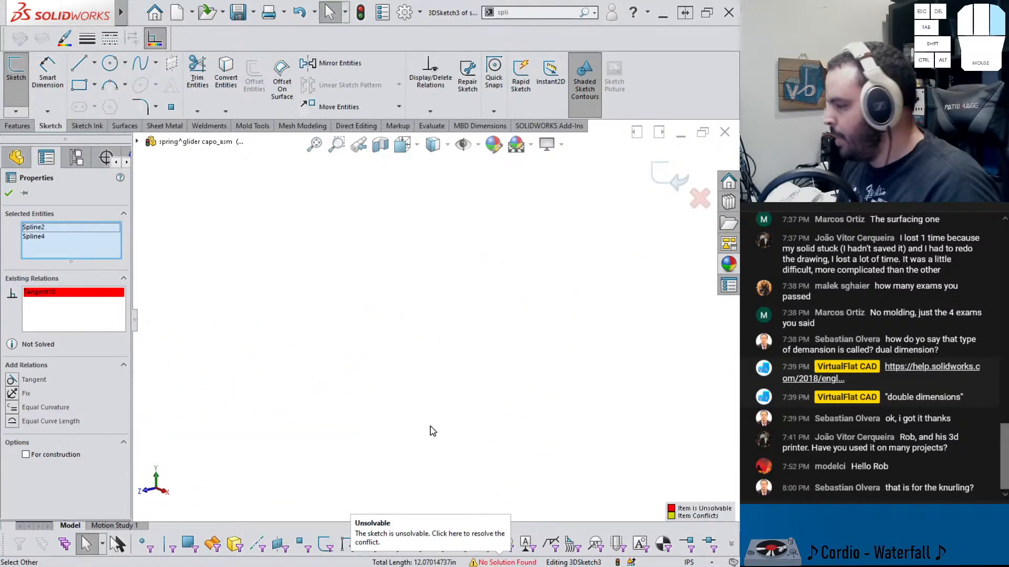
{"action": "scroll", "coordinate": [430, 427], "scroll_direction": "up", "scroll_amount": 6}
{"action": "scroll", "coordinate": [373, 400], "scroll_direction": "down", "scroll_amount": 8}
{"action": "left_click", "coordinate": [331, 349]}
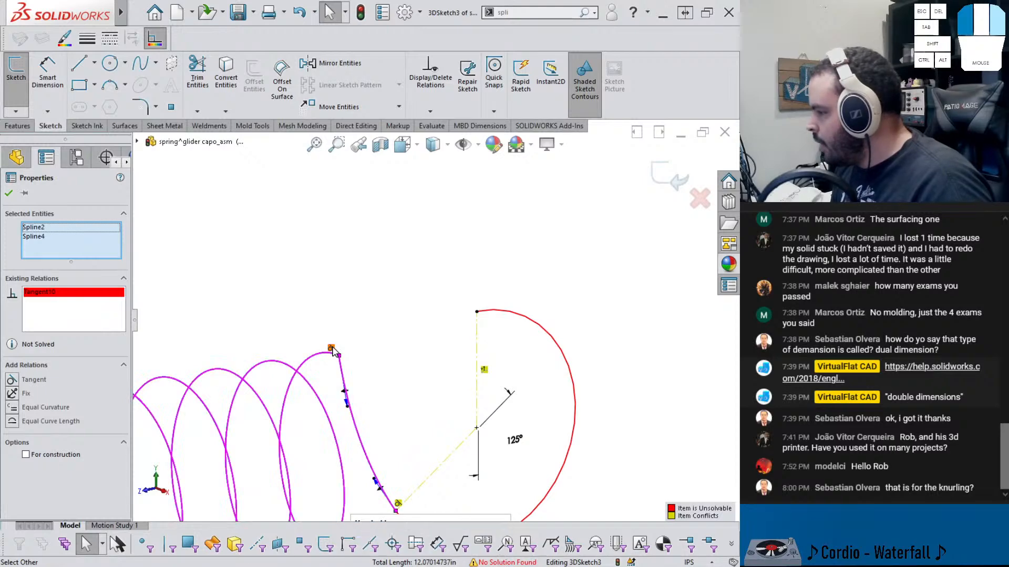
{"action": "key", "text": "Delete"}
Retry the tangent relation between the helix end and the new spline, then delete it again
{"action": "left_click_drag", "start_coordinate": [347, 407], "coordinate": [391, 365]}
{"action": "left_click", "coordinate": [337, 393]}
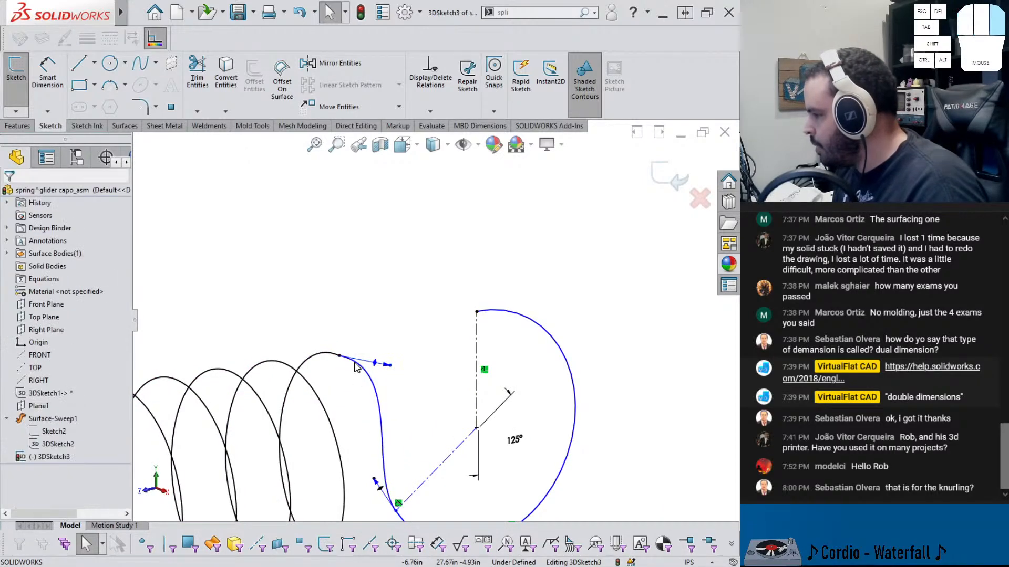
{"action": "left_click", "coordinate": [370, 379]}
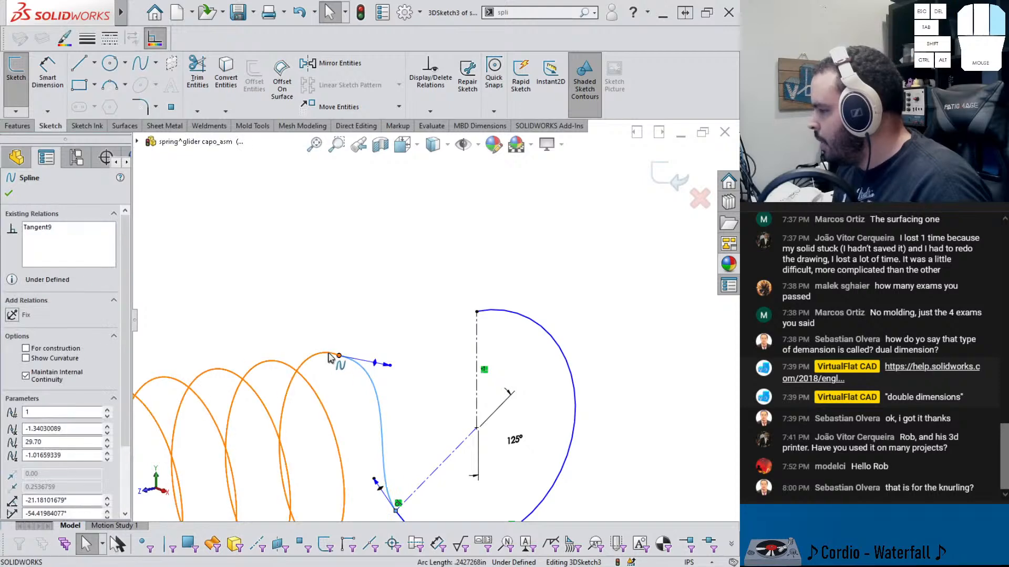
{"action": "left_click", "coordinate": [330, 352], "text": "ctrl"}
{"action": "left_click", "coordinate": [365, 304]}
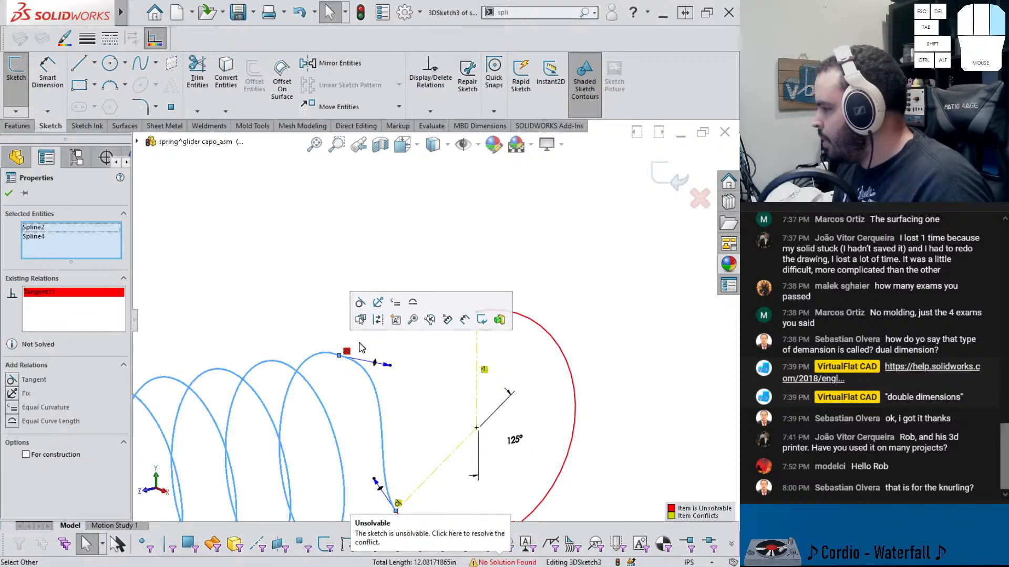
{"action": "key", "text": "Escape"}
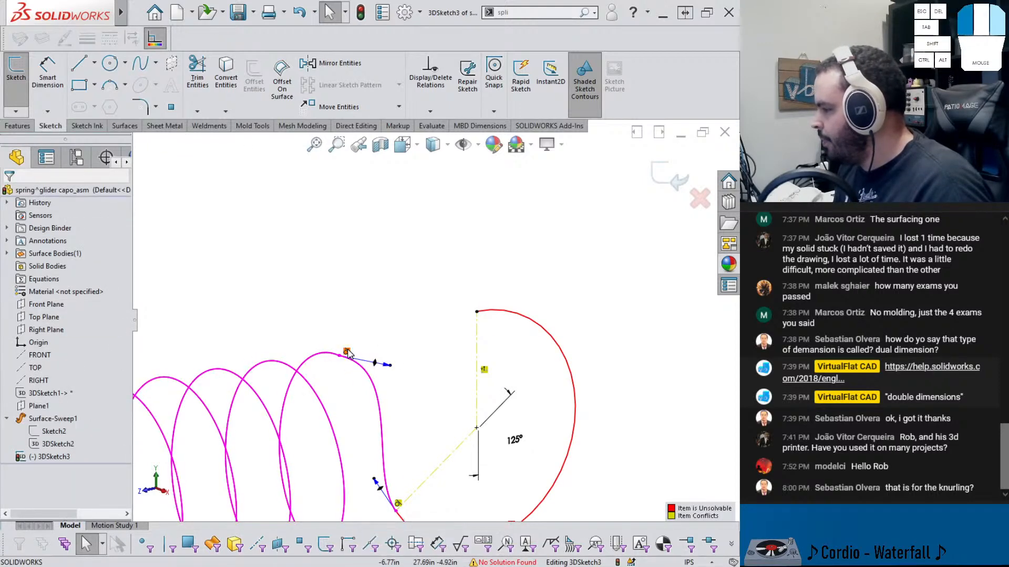
{"action": "key", "text": "Delete"}
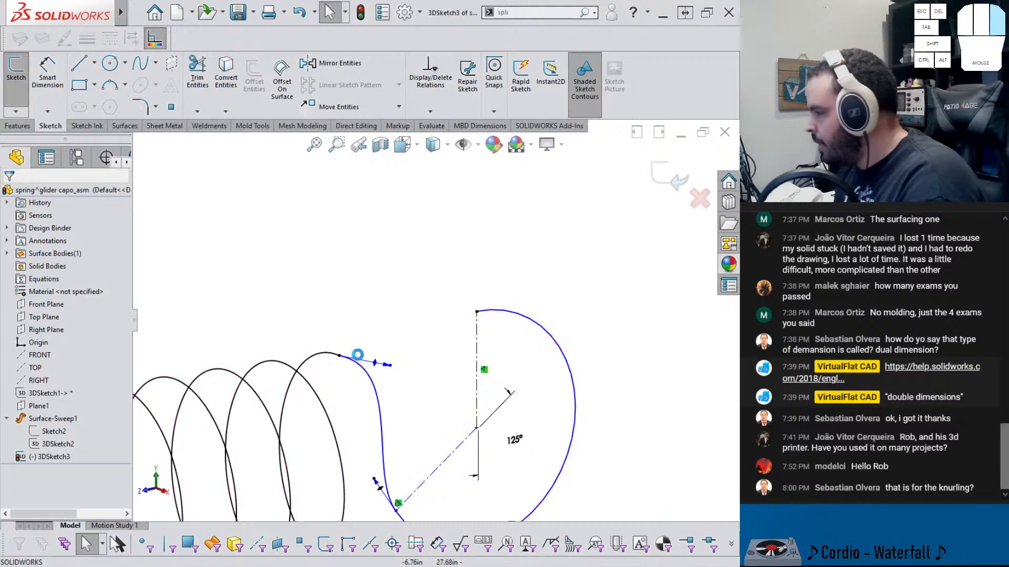
Adjust the spline's tangent handle at the helix end and constrain it along X
{"action": "mouse_move", "coordinate": [376, 377]}
{"action": "middle_mouse_down"}
{"action": "mouse_move", "coordinate": [351, 376]}
{"action": "mouse_move", "coordinate": [355, 388]}
{"action": "middle_mouse_up"}
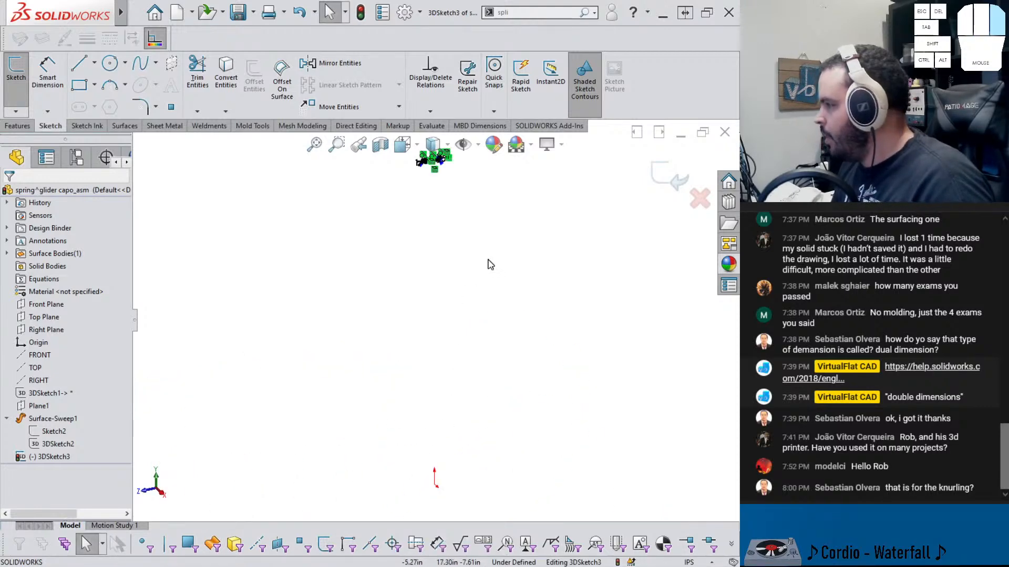
{"action": "middle_click_drag", "start_coordinate": [490, 264], "coordinate": [417, 260]}
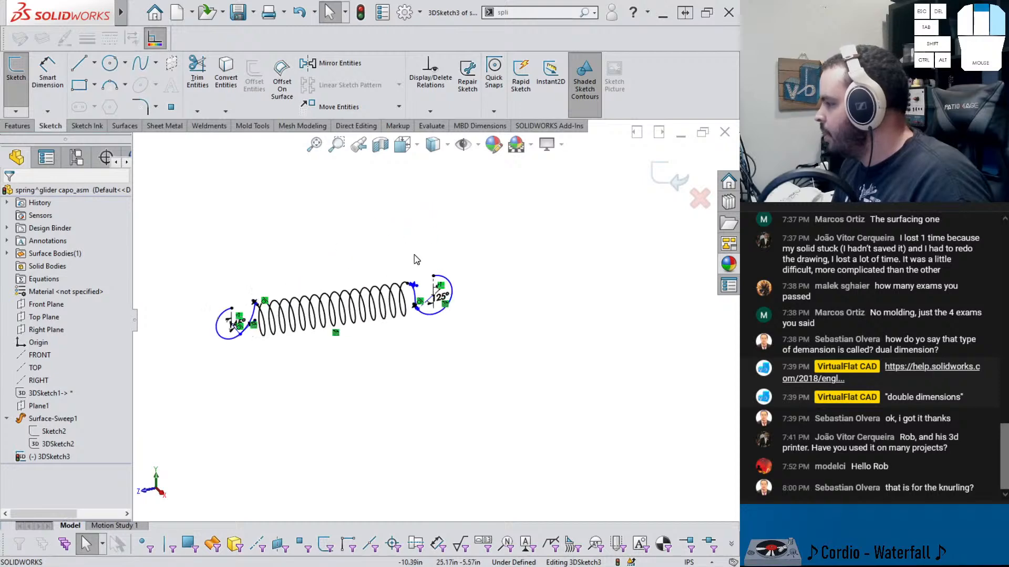
{"action": "scroll", "coordinate": [417, 268], "scroll_direction": "down", "scroll_amount": 5}
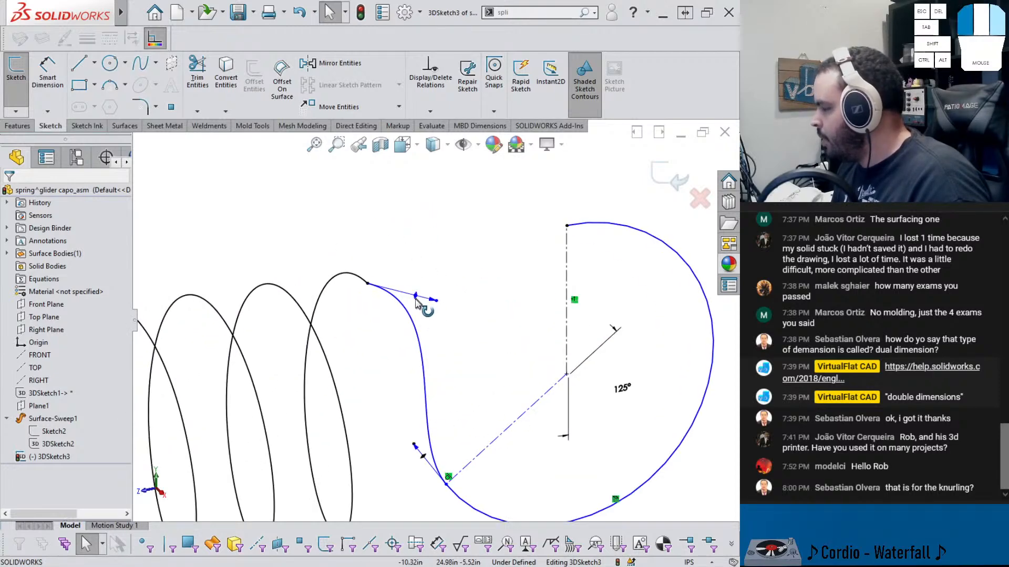
{"action": "left_click_drag", "start_coordinate": [417, 302], "coordinate": [410, 313]}
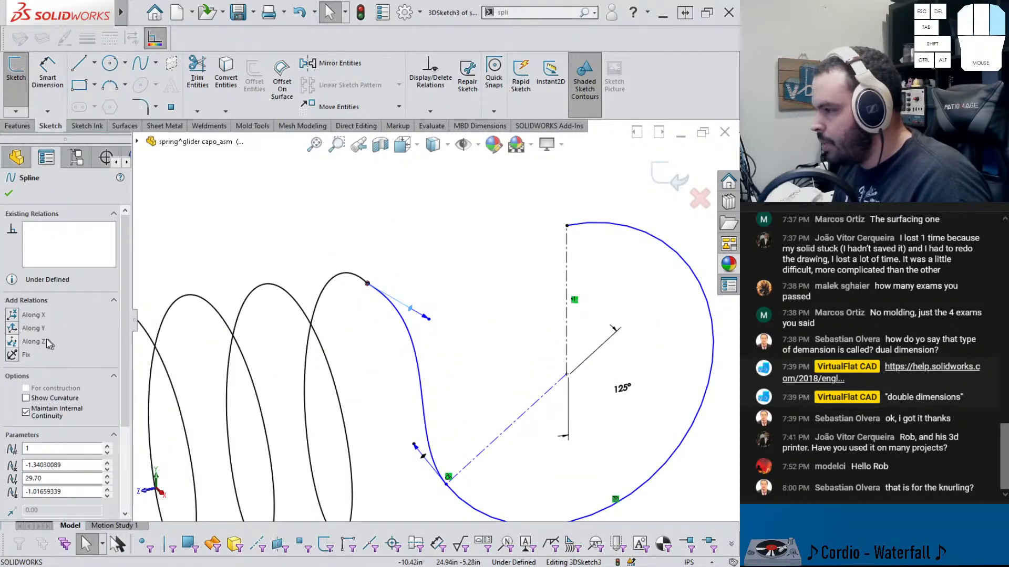
{"action": "left_click", "coordinate": [9, 319]}
{"action": "left_click", "coordinate": [334, 317]}
{"action": "middle_click_drag", "start_coordinate": [375, 316], "coordinate": [394, 314]}
Make the two construction lines in the right circle equal in length
{"action": "scroll", "coordinate": [391, 314], "scroll_direction": "up", "scroll_amount": 1}
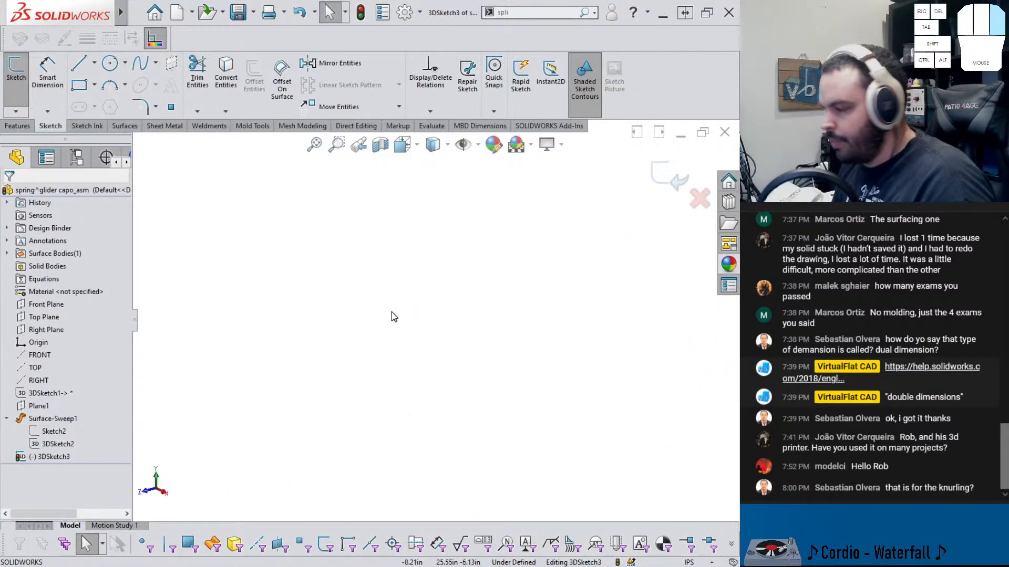
{"action": "scroll", "coordinate": [431, 173], "scroll_direction": "up", "scroll_amount": 5}
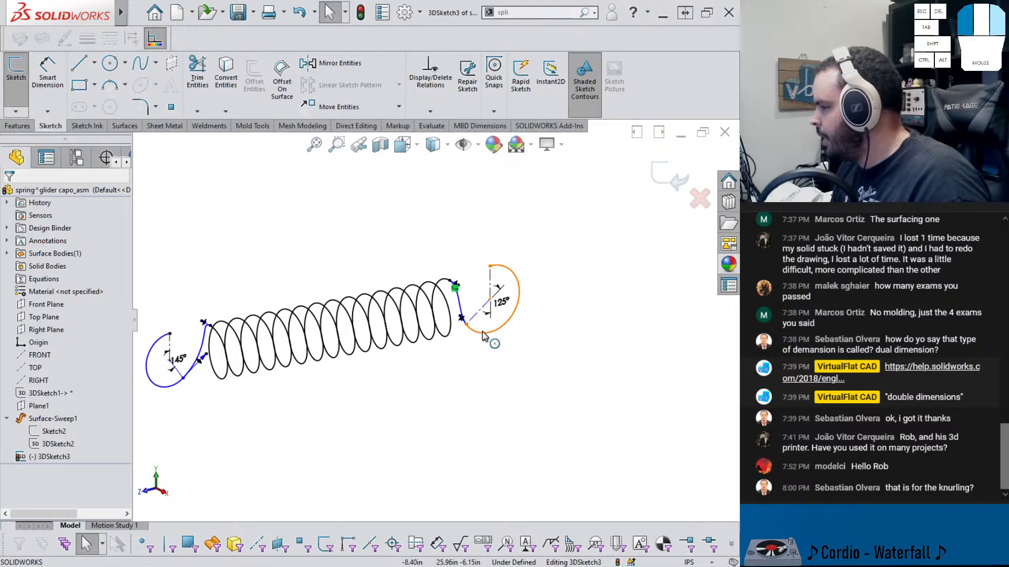
{"action": "left_click", "coordinate": [485, 336]}
{"action": "left_click", "coordinate": [487, 331]}
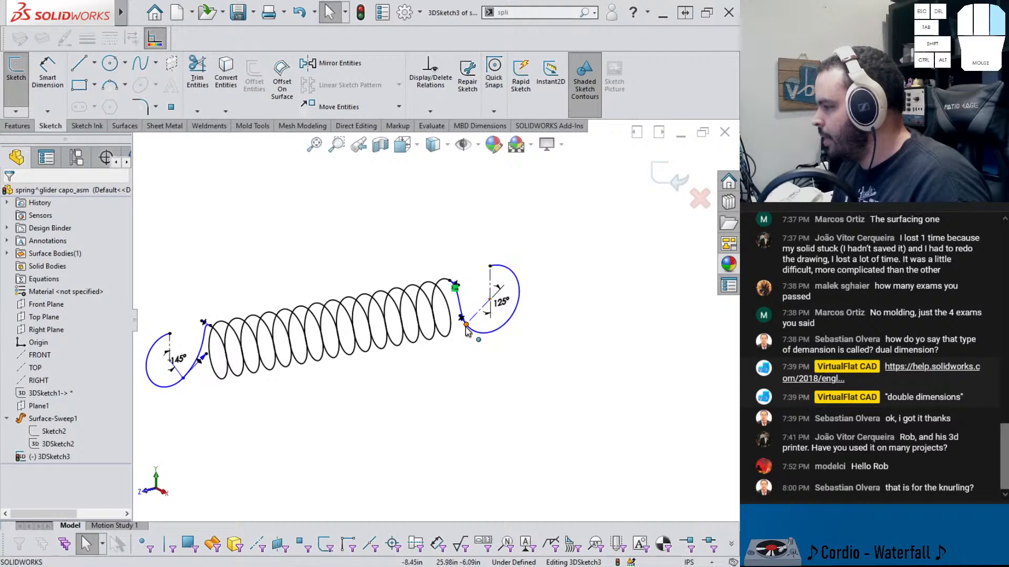
{"action": "scroll", "coordinate": [482, 313], "scroll_direction": "down", "scroll_amount": 4}
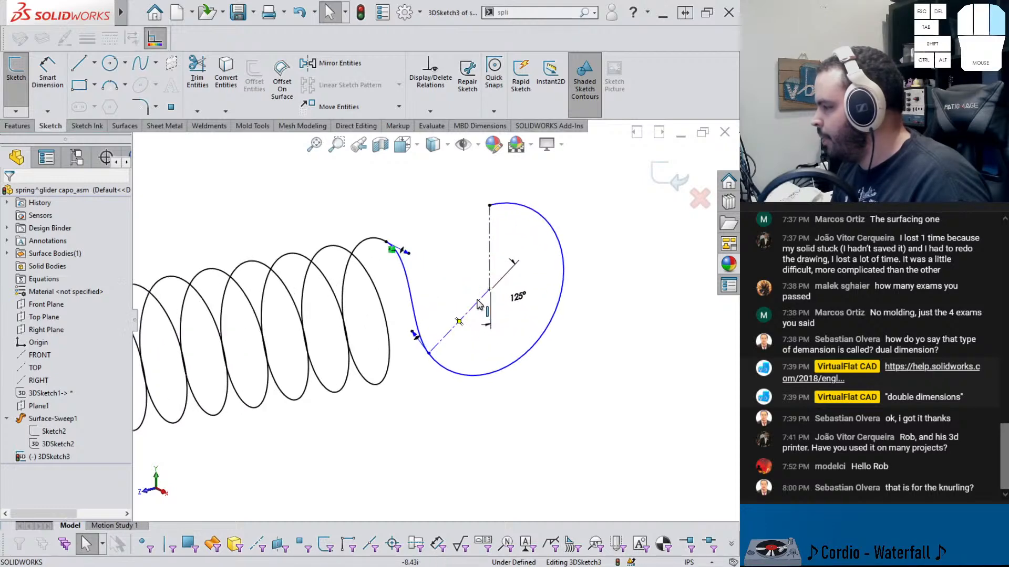
{"action": "left_click", "coordinate": [483, 297]}
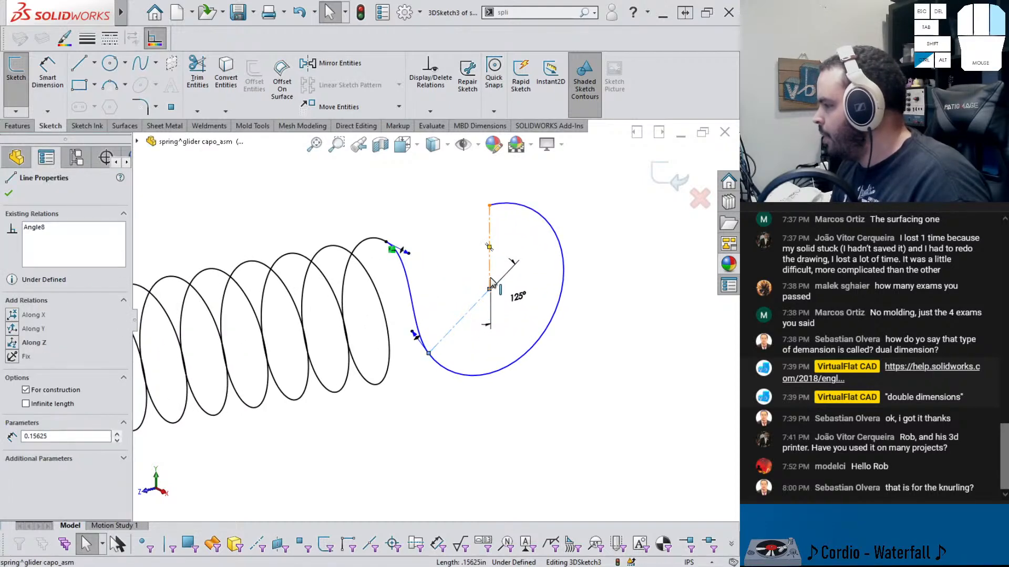
{"action": "left_click", "coordinate": [484, 237]}
{"action": "left_click", "coordinate": [489, 271]}
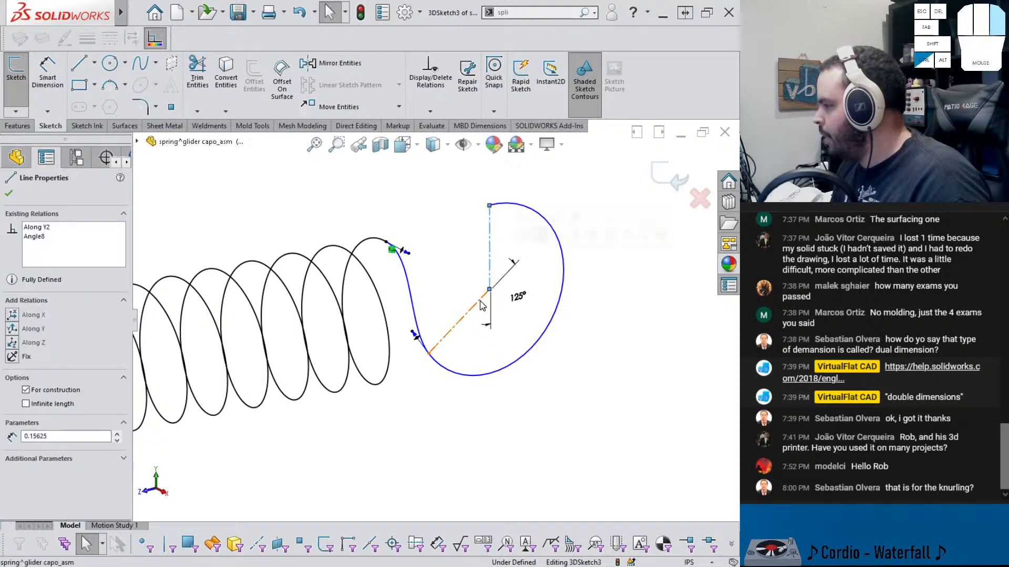
{"action": "left_click", "coordinate": [483, 298], "text": "ctrl"}
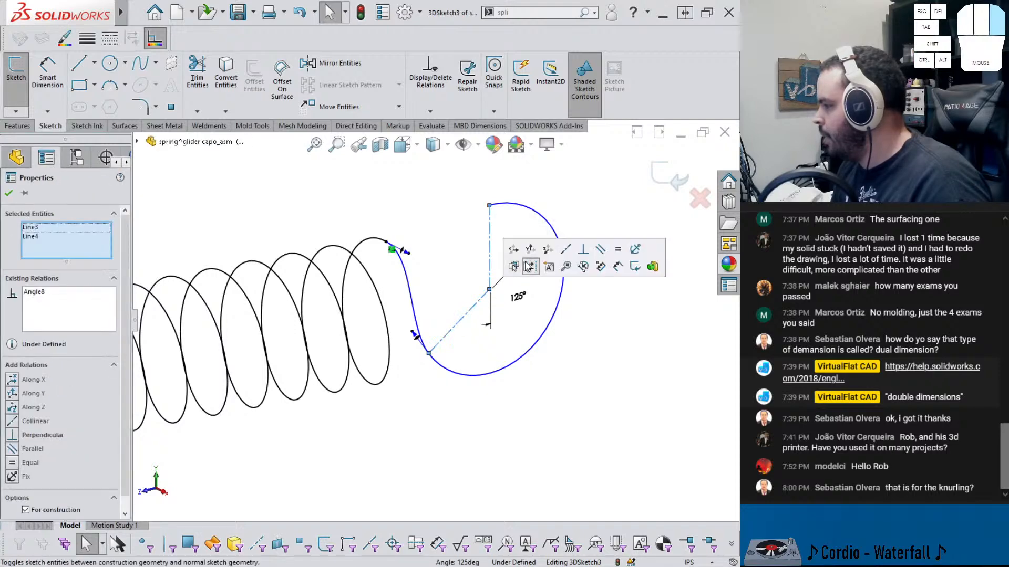
{"action": "left_click", "coordinate": [601, 252]}
{"action": "scroll", "coordinate": [441, 333], "scroll_direction": "down", "scroll_amount": 8}
{"action": "scroll", "coordinate": [320, 352], "scroll_direction": "up", "scroll_amount": 7}
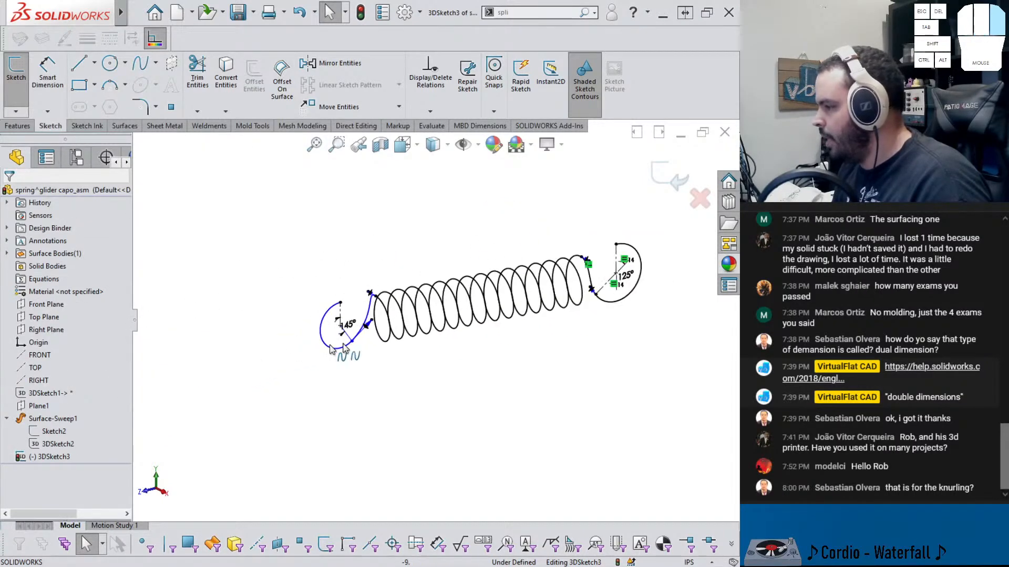
Make the two construction lines in the left circle equal in length and exit the 3D sketch
{"action": "scroll", "coordinate": [309, 330], "scroll_direction": "up", "scroll_amount": 3}
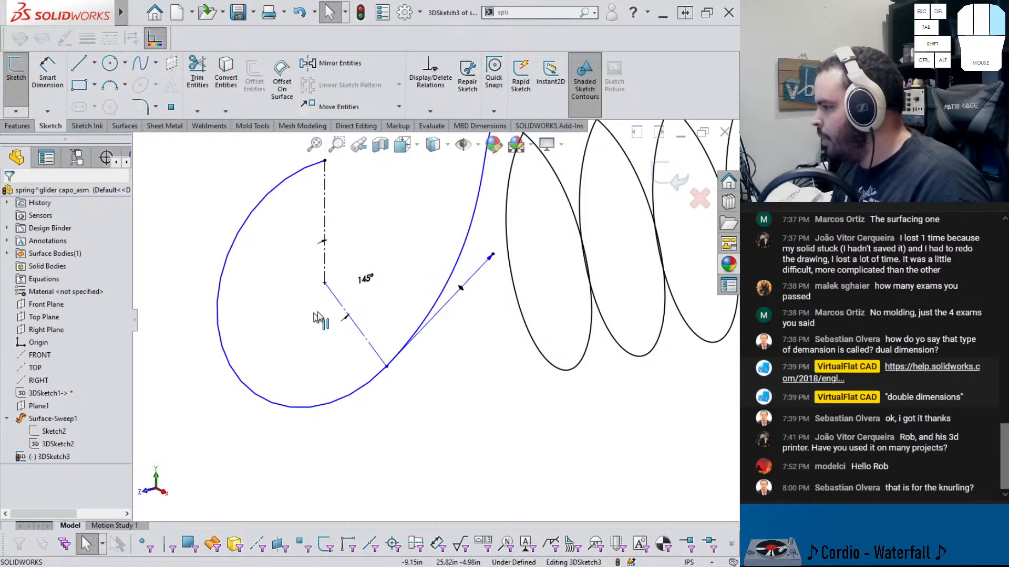
{"action": "left_click", "coordinate": [369, 346]}
{"action": "left_click", "coordinate": [326, 227], "text": "ctrl"}
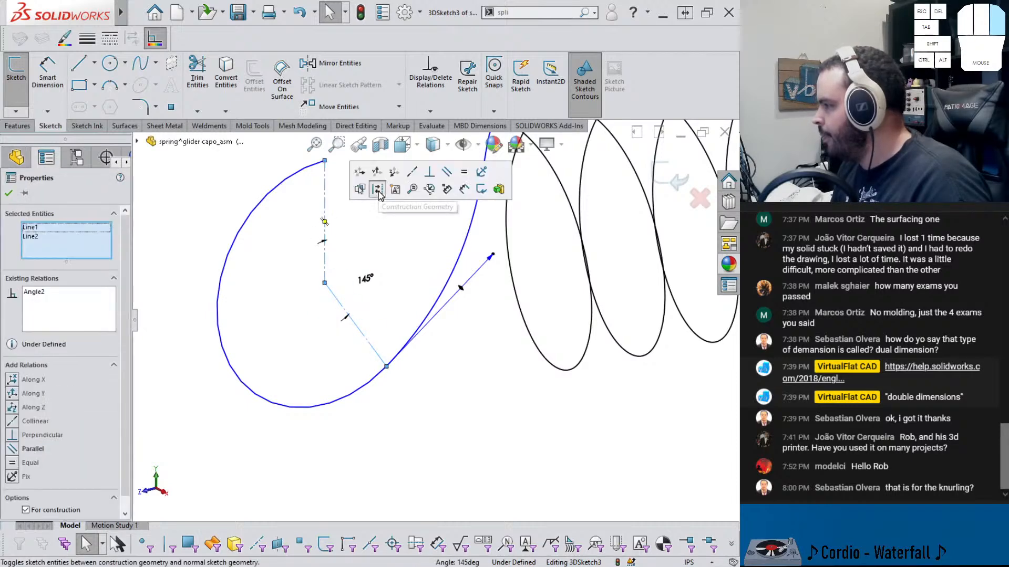
{"action": "left_click", "coordinate": [464, 172]}
{"action": "key", "text": "Escape"}
{"action": "scroll", "coordinate": [473, 352], "scroll_direction": "down", "scroll_amount": 8}
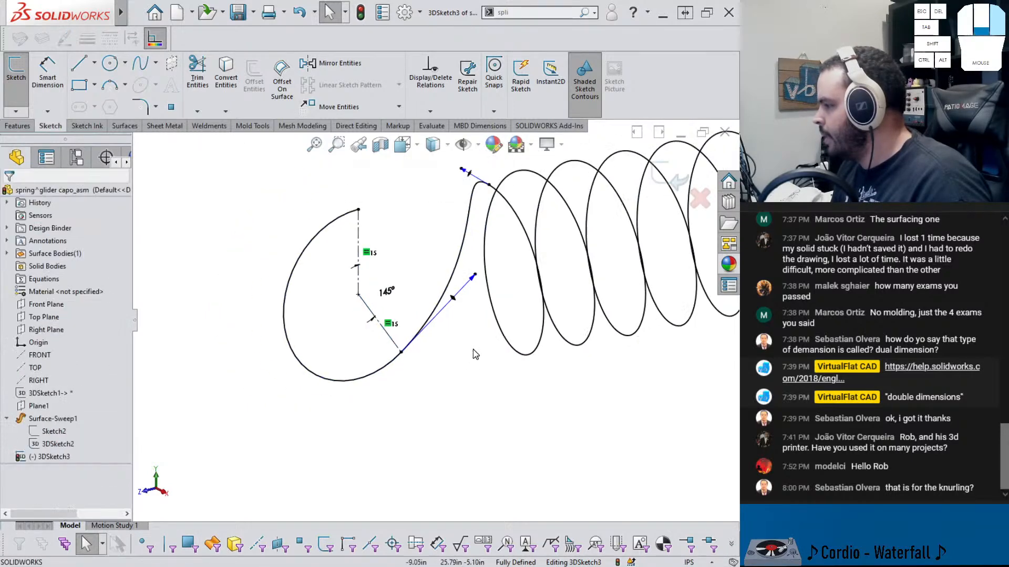
{"action": "left_click", "coordinate": [658, 183]}
Switch to the assembly and inspect the spring between the glider parts, returning to the spring part
{"action": "left_click", "coordinate": [577, 372]}
{"action": "mouse_move", "coordinate": [577, 372]}
{"action": "middle_mouse_down"}
{"action": "mouse_move", "coordinate": [552, 344]}
{"action": "mouse_move", "coordinate": [535, 391]}
{"action": "middle_mouse_up"}
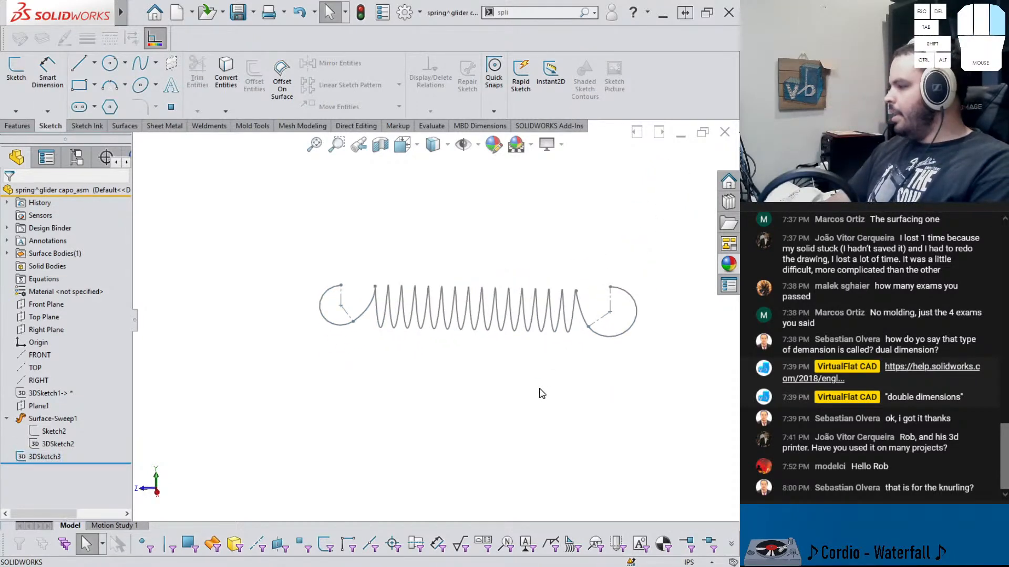
{"action": "key", "text": "ctrl+Tab"}
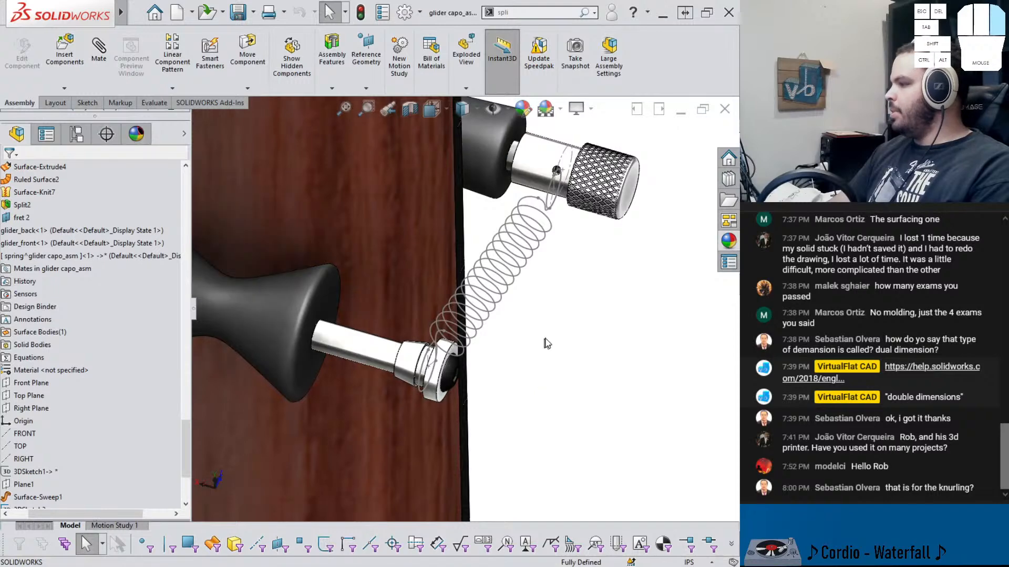
{"action": "middle_click_drag", "start_coordinate": [544, 224], "coordinate": [519, 197]}
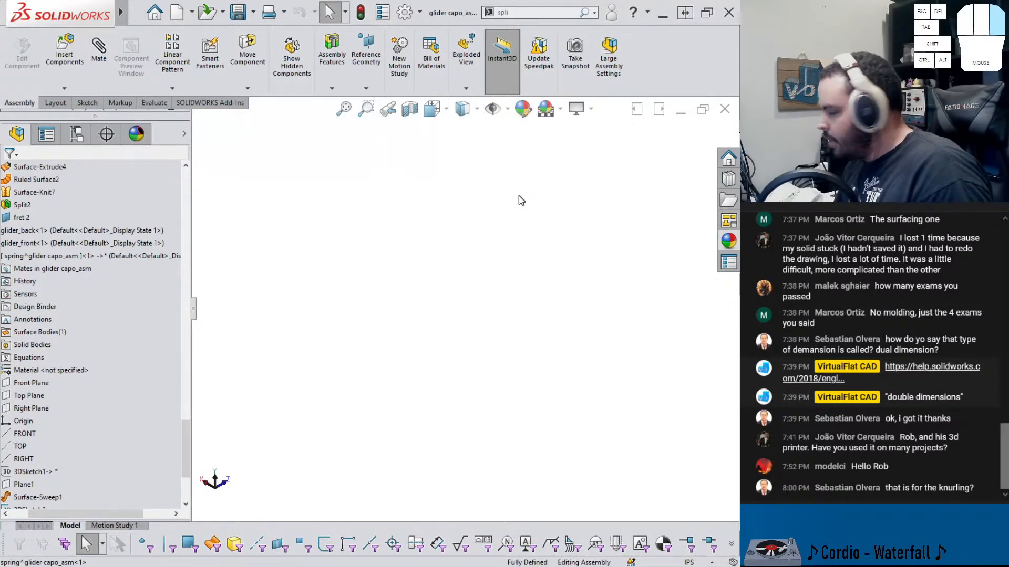
{"action": "key", "text": "f"}
{"action": "scroll", "coordinate": [441, 239], "scroll_direction": "down", "scroll_amount": 10}
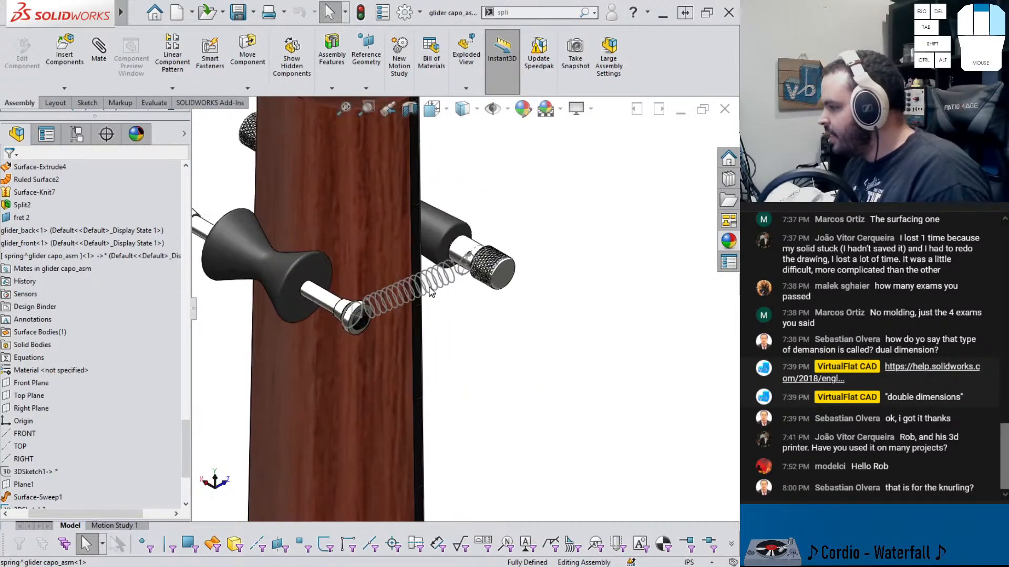
{"action": "middle_click_drag", "start_coordinate": [389, 274], "coordinate": [529, 333]}
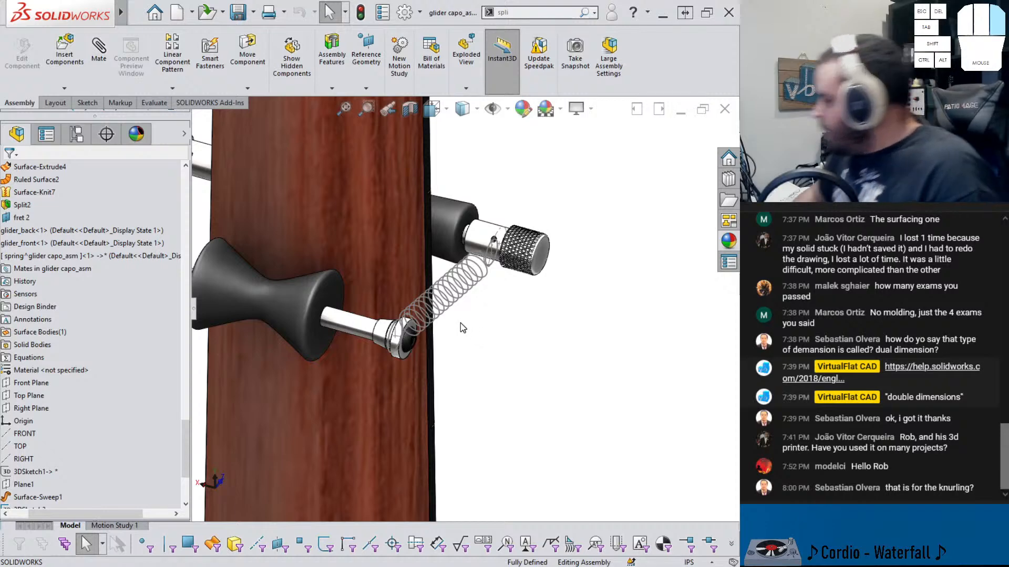
{"action": "key", "text": "ctrl+Tab"}
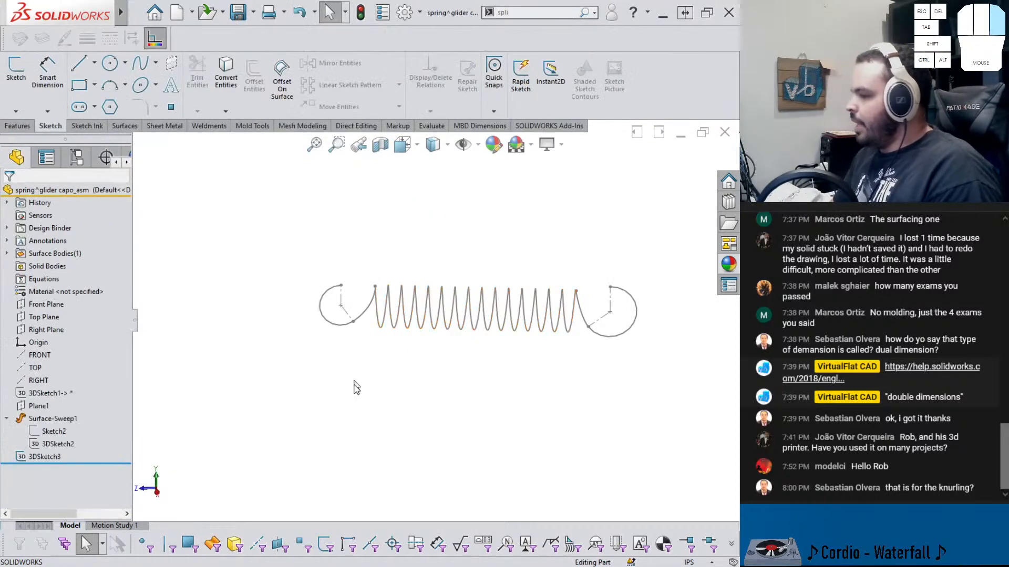
Start a new 3D sketch and fit one fixed, open spline through both end arcs, connecting splines and the helix
{"action": "left_click", "coordinate": [16, 111]}
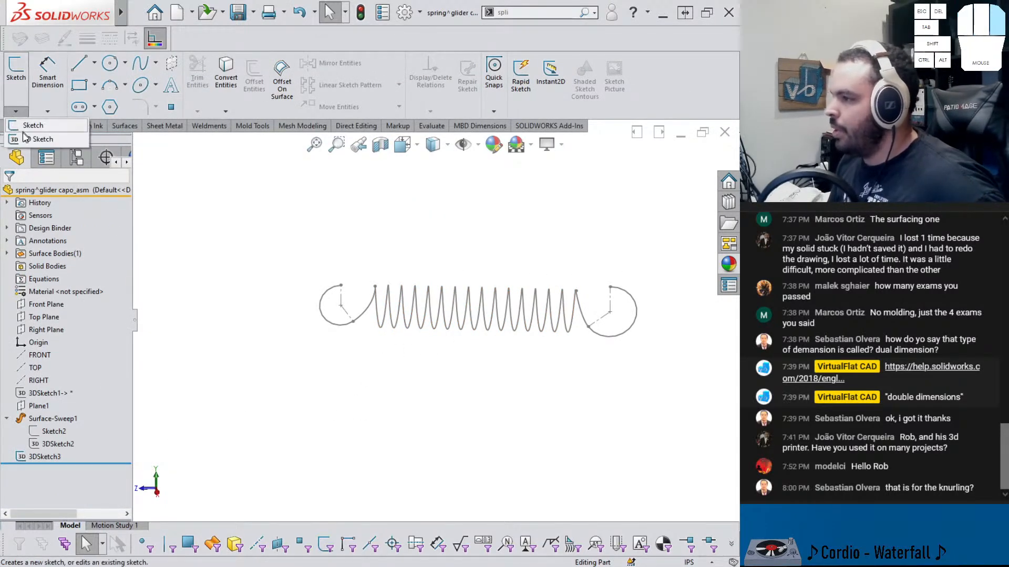
{"action": "left_click", "coordinate": [32, 138]}
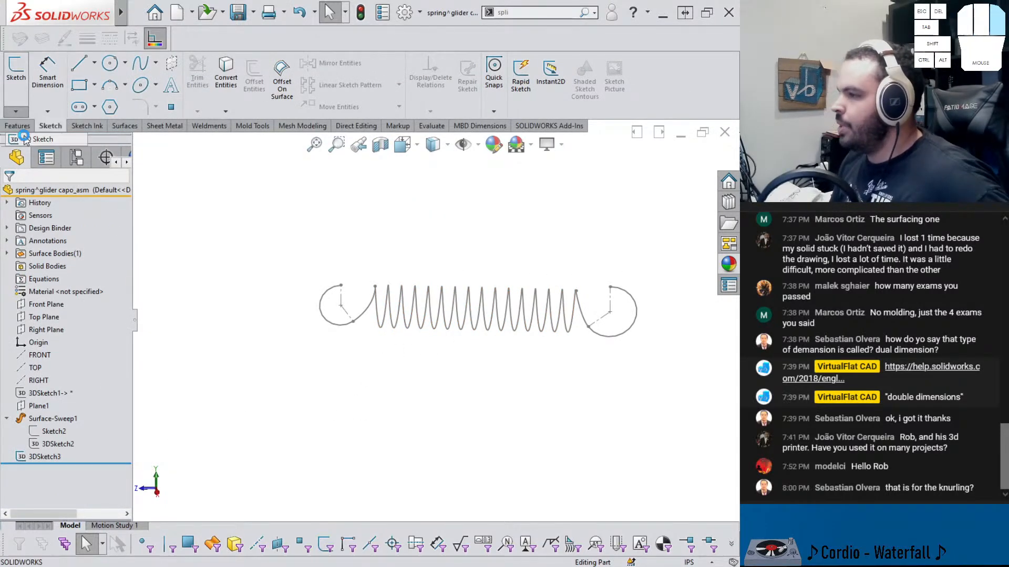
{"action": "left_click", "coordinate": [427, 285]}
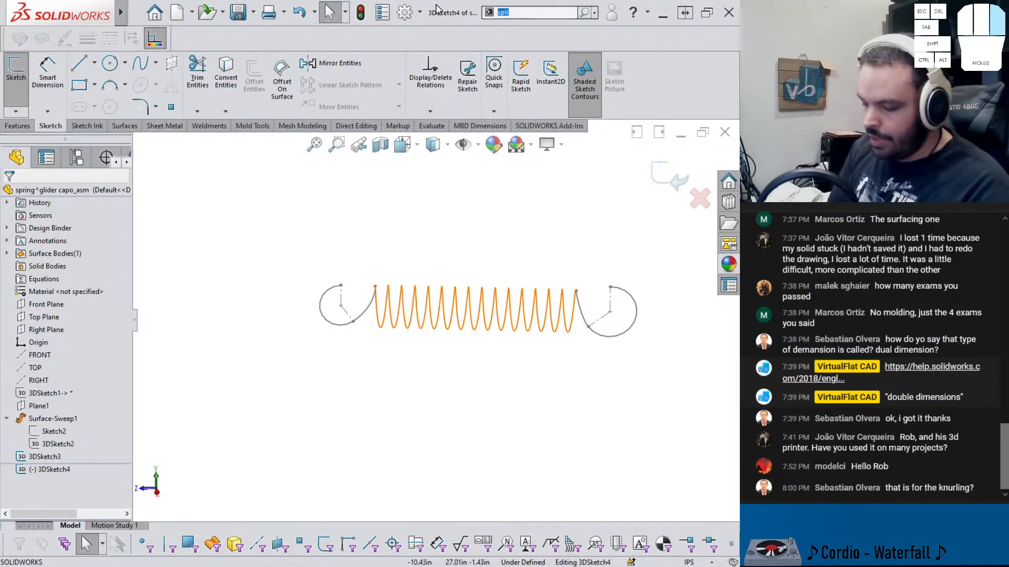
{"action": "type", "text": "fit"}
{"action": "key", "text": "Return"}
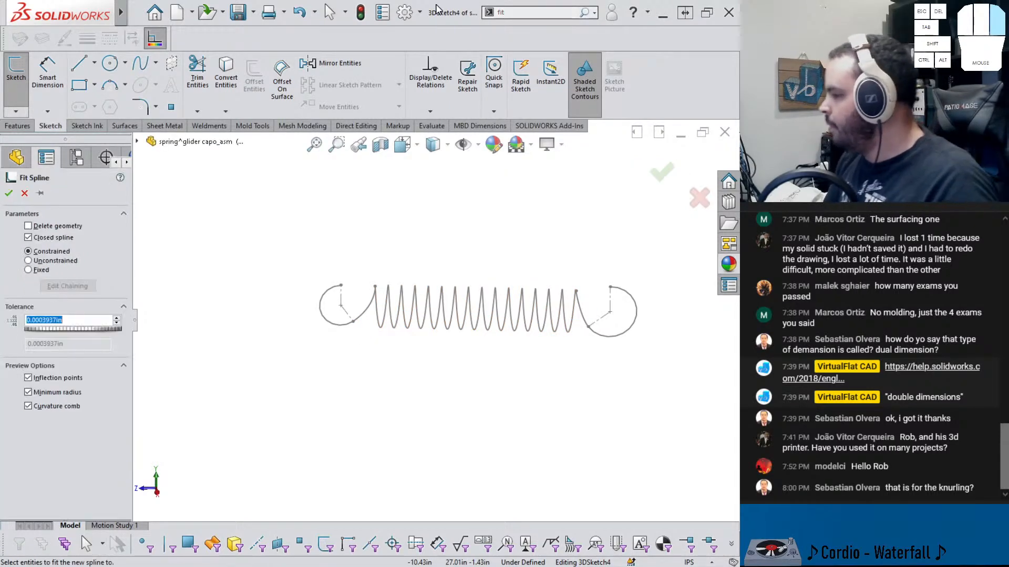
{"action": "scroll", "coordinate": [446, 321], "scroll_direction": "down", "scroll_amount": 2}
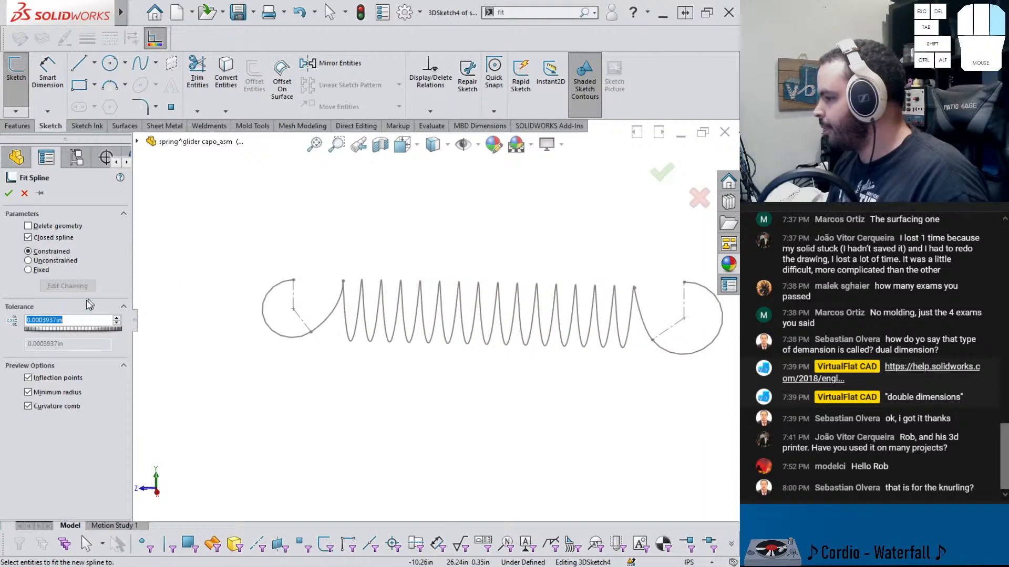
{"action": "left_click", "coordinate": [297, 338]}
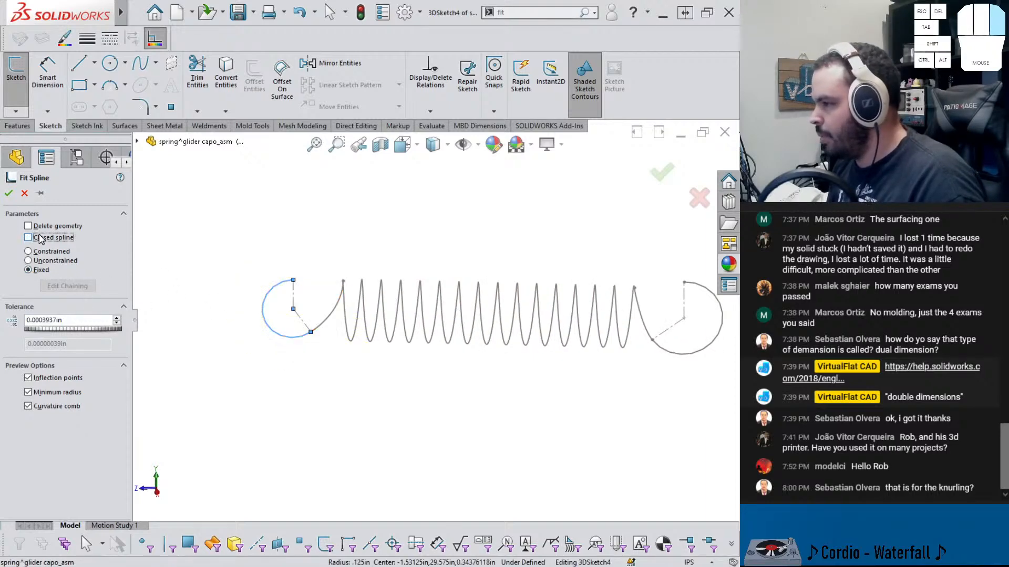
{"action": "left_click", "coordinate": [334, 315]}
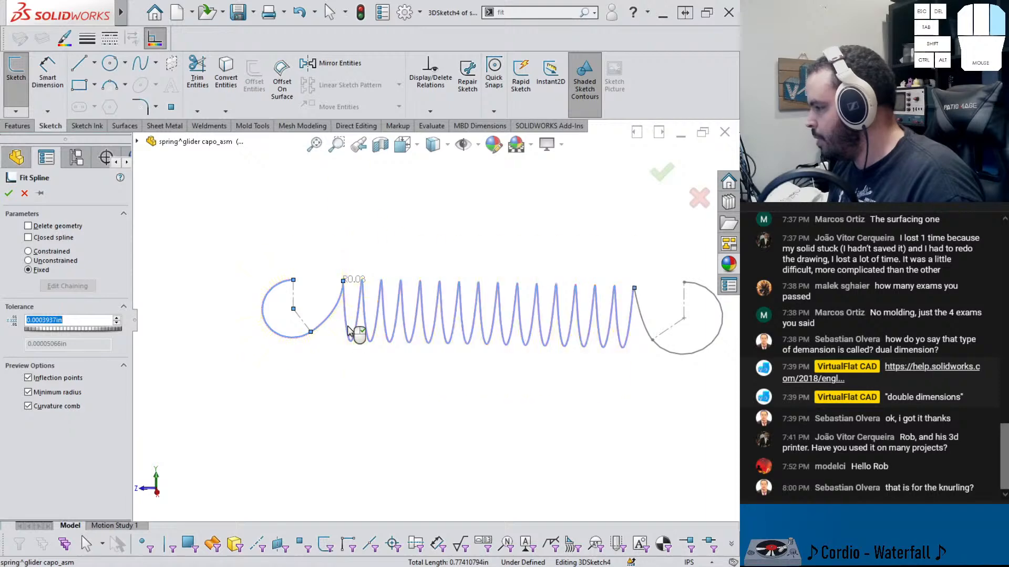
{"action": "left_click", "coordinate": [348, 330]}
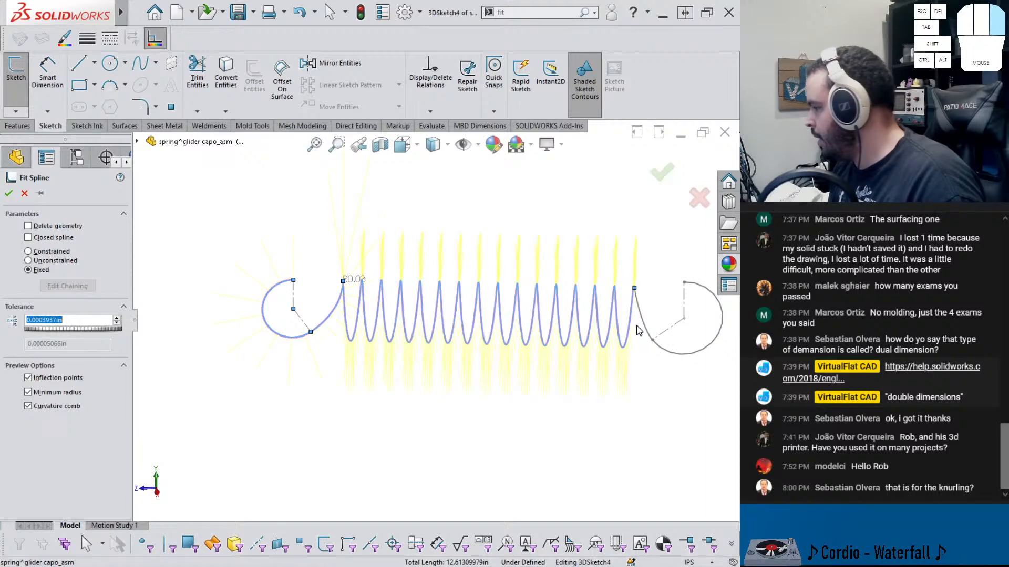
{"action": "right_click", "coordinate": [668, 357]}
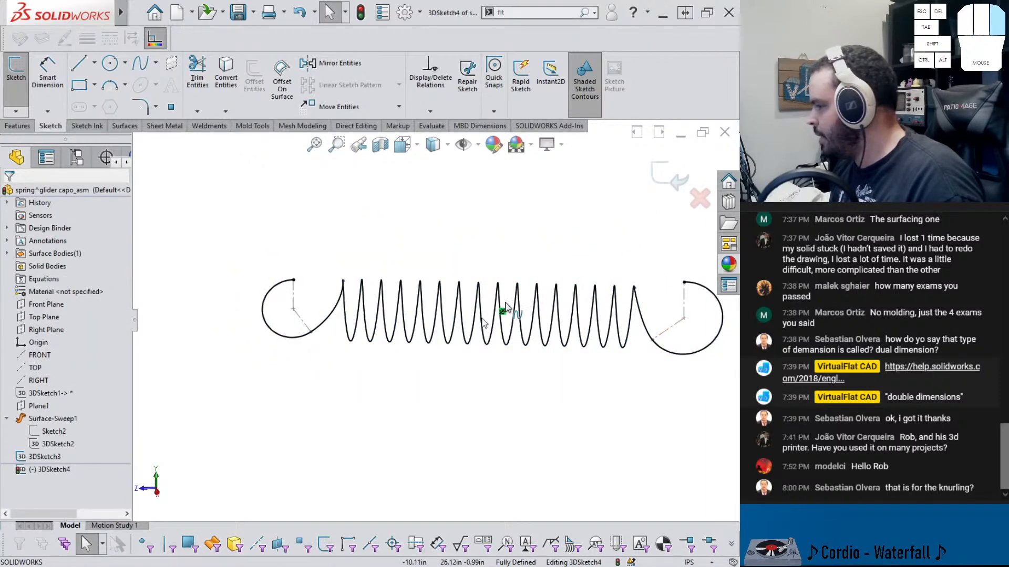
{"action": "left_click", "coordinate": [660, 175]}
Hide the earlier 3D sketch and sweep a 0.03 in diameter circular profile along the new fitted spline
{"action": "left_click", "coordinate": [45, 456]}
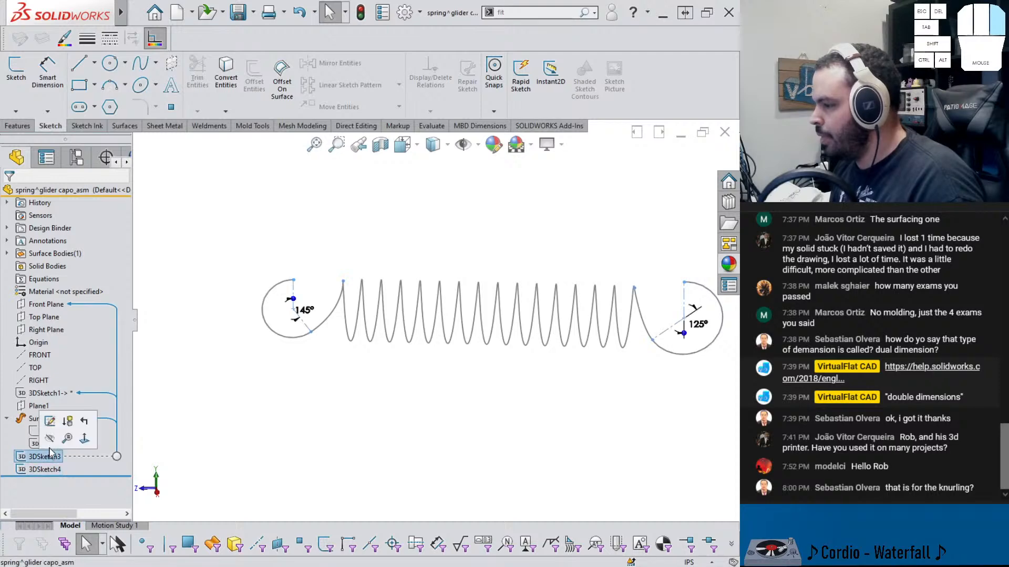
{"action": "left_click", "coordinate": [92, 446]}
{"action": "left_click", "coordinate": [58, 468]}
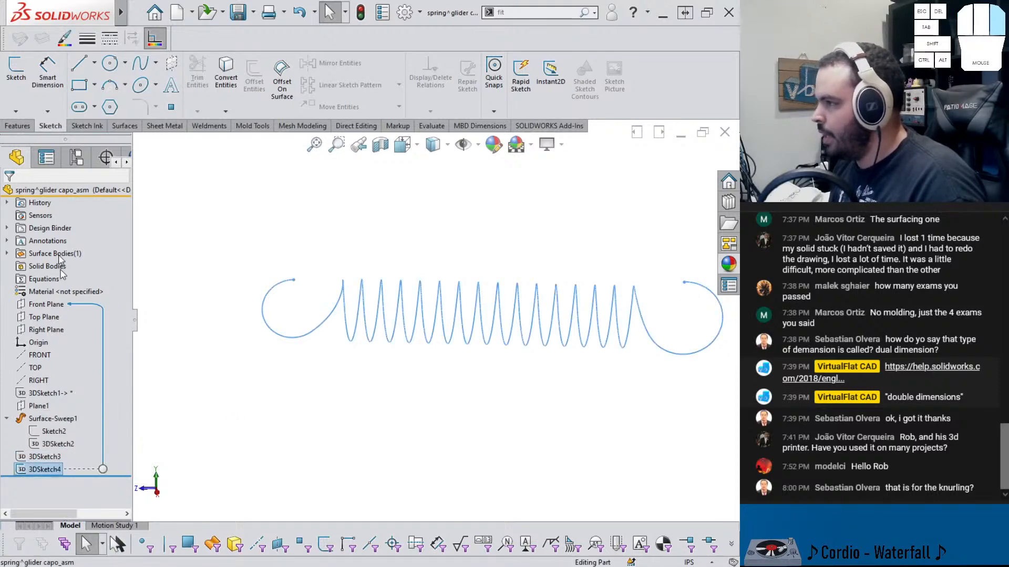
{"action": "left_click", "coordinate": [20, 126]}
{"action": "left_click", "coordinate": [113, 63]}
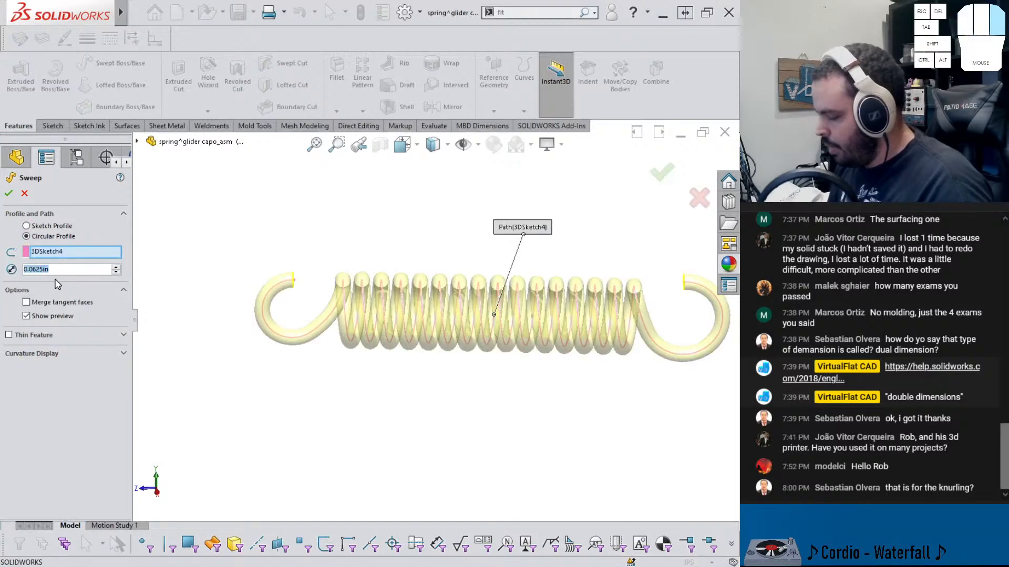
{"action": "type", "text": "0.03"}
{"action": "key", "text": "Return"}
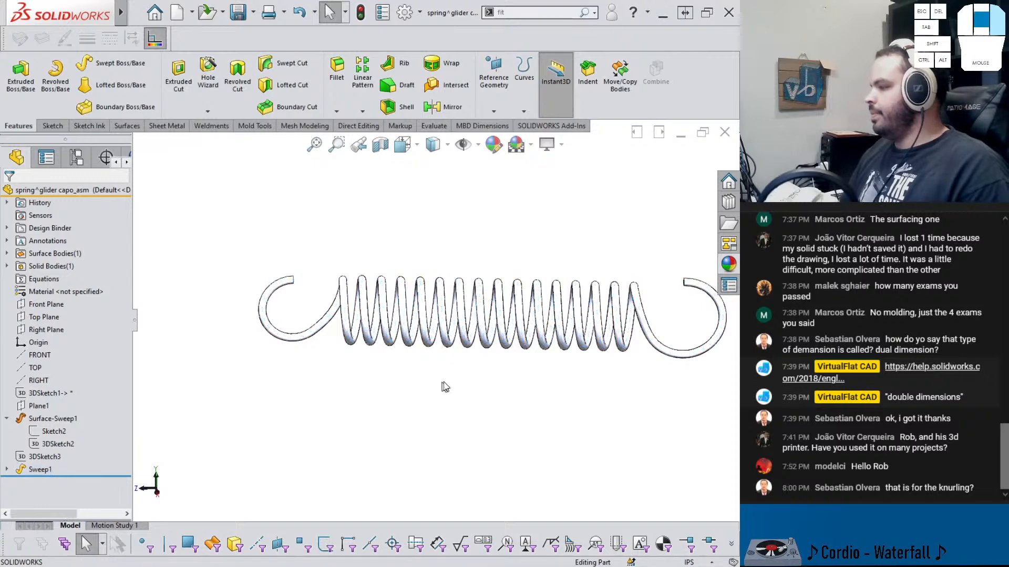
Apply Plain Carbon Steel as the part material
{"action": "mouse_move", "coordinate": [445, 388]}
{"action": "middle_mouse_down"}
{"action": "mouse_move", "coordinate": [500, 371]}
{"action": "mouse_move", "coordinate": [441, 387]}
{"action": "middle_mouse_up"}
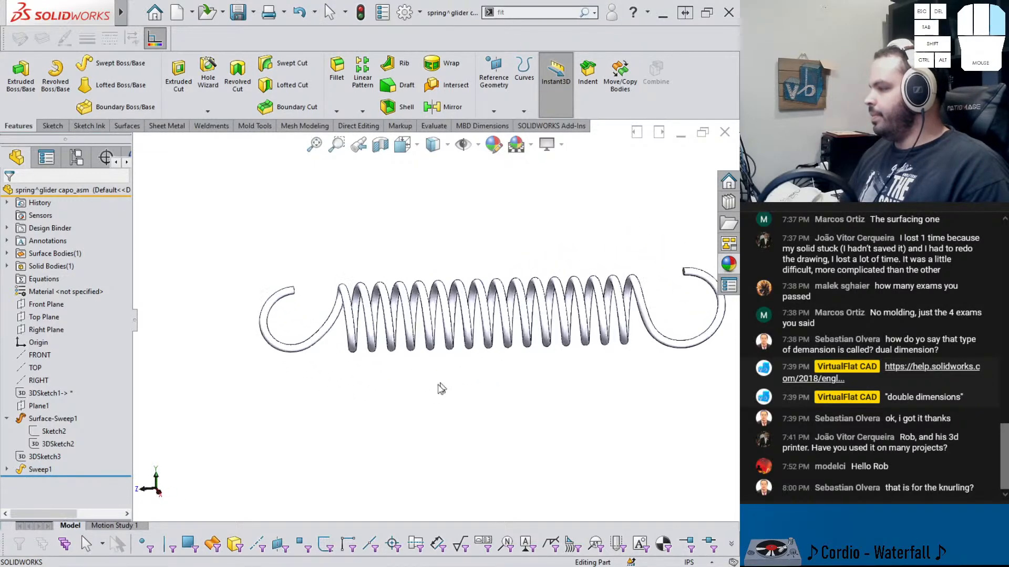
{"action": "right_click", "coordinate": [90, 300]}
{"action": "left_click", "coordinate": [113, 347]}
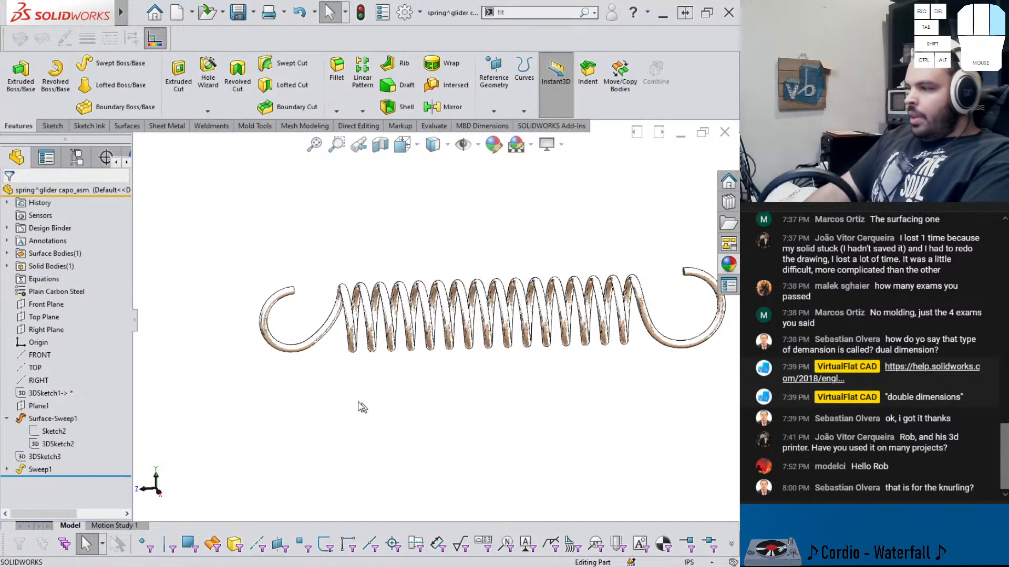
Change the part material to 1060 Alloy
{"action": "right_click", "coordinate": [69, 295]}
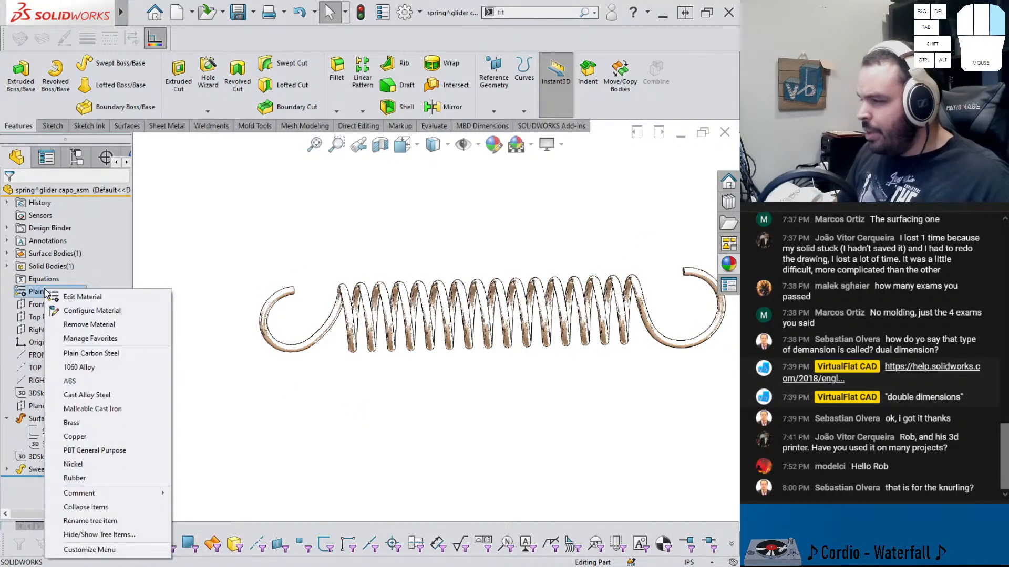
{"action": "left_click", "coordinate": [78, 367]}
{"action": "left_click", "coordinate": [426, 395]}
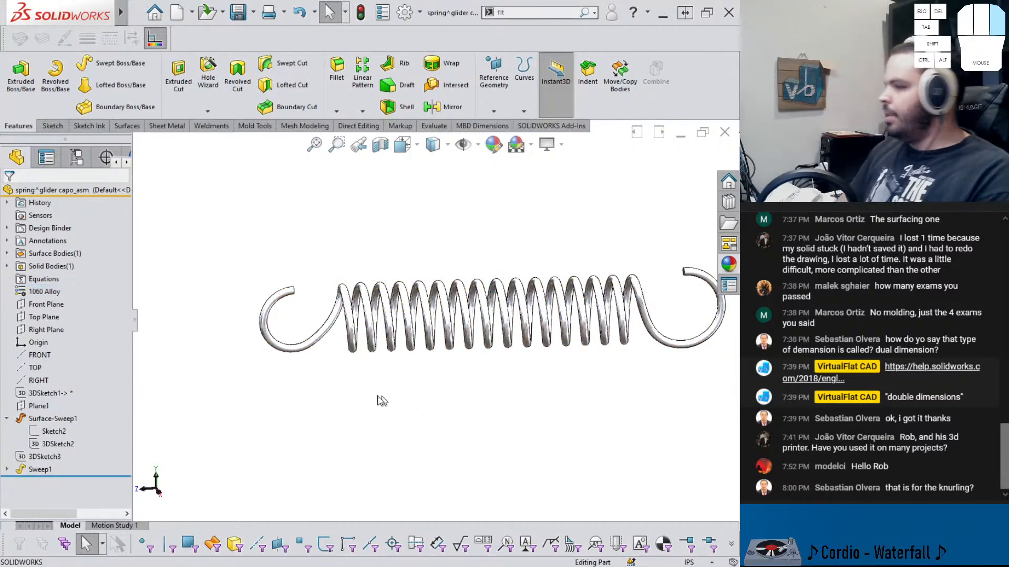
Switch to the assembly and inspect how the spring ends sit against the front and back glider parts
{"action": "key", "text": "ctrl+Tab"}
{"action": "middle_click_drag", "start_coordinate": [368, 372], "coordinate": [478, 341]}
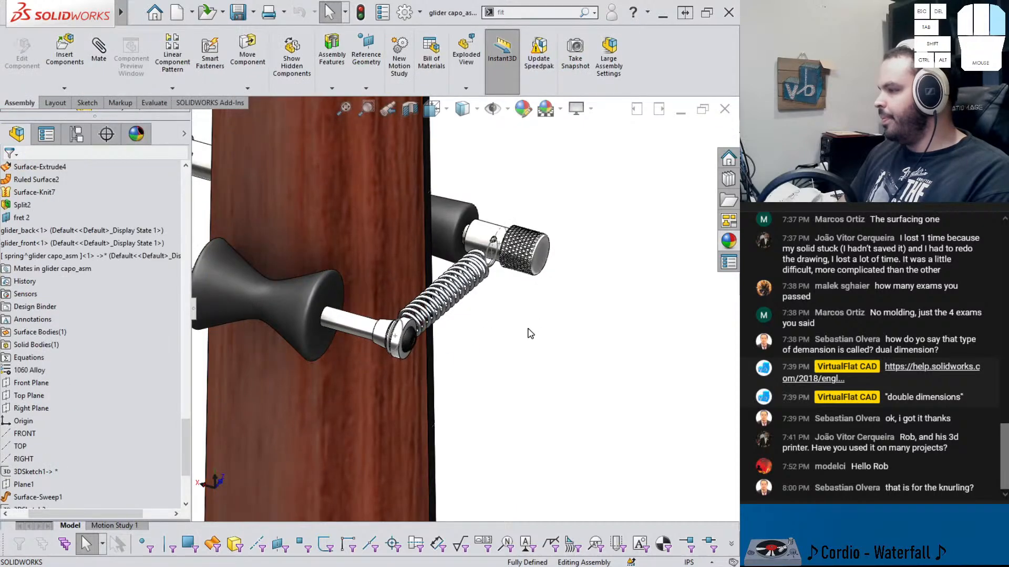
{"action": "left_click", "coordinate": [503, 228]}
{"action": "left_click", "coordinate": [552, 194]}
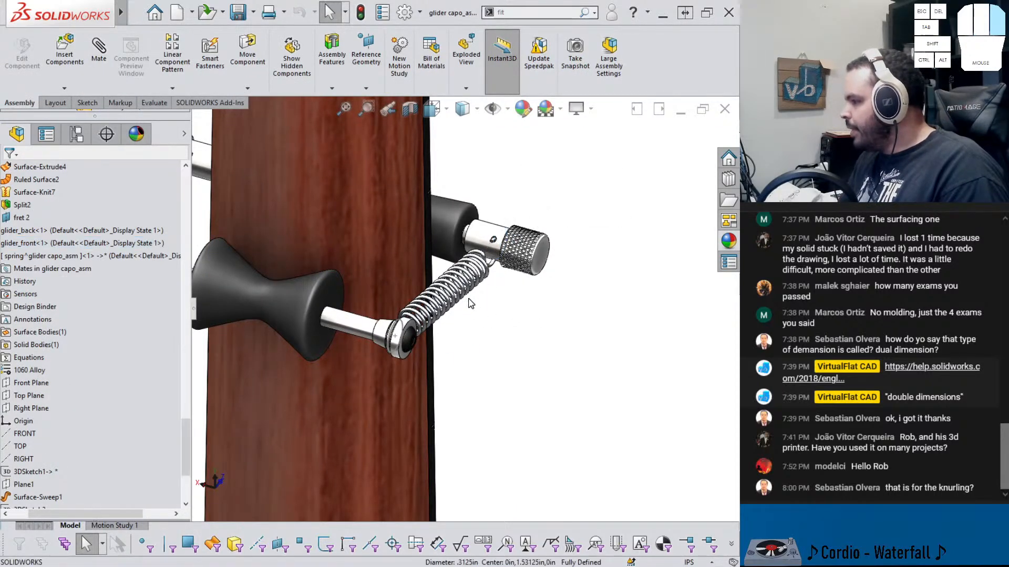
{"action": "mouse_move", "coordinate": [469, 301]}
{"action": "middle_mouse_down"}
{"action": "mouse_move", "coordinate": [432, 290]}
{"action": "mouse_move", "coordinate": [409, 296]}
{"action": "mouse_move", "coordinate": [433, 314]}
{"action": "mouse_move", "coordinate": [409, 303]}
{"action": "middle_mouse_up"}
{"action": "scroll", "coordinate": [431, 289], "scroll_direction": "down", "scroll_amount": 6}
{"action": "scroll", "coordinate": [409, 295], "scroll_direction": "up", "scroll_amount": 1}
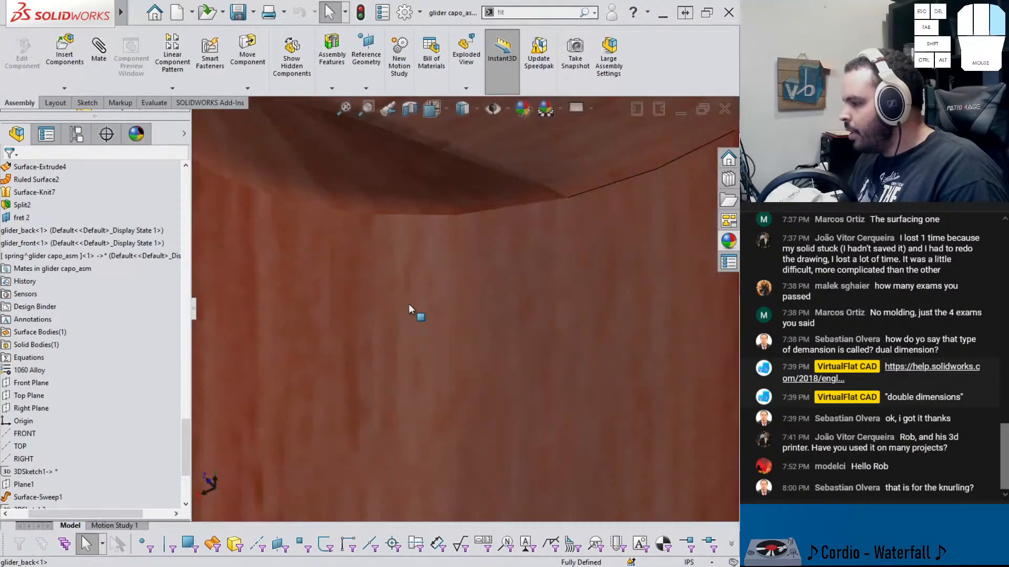
{"action": "scroll", "coordinate": [411, 304], "scroll_direction": "up", "scroll_amount": 6}
{"action": "scroll", "coordinate": [557, 320], "scroll_direction": "down", "scroll_amount": 1}
{"action": "scroll", "coordinate": [556, 319], "scroll_direction": "down", "scroll_amount": 5}
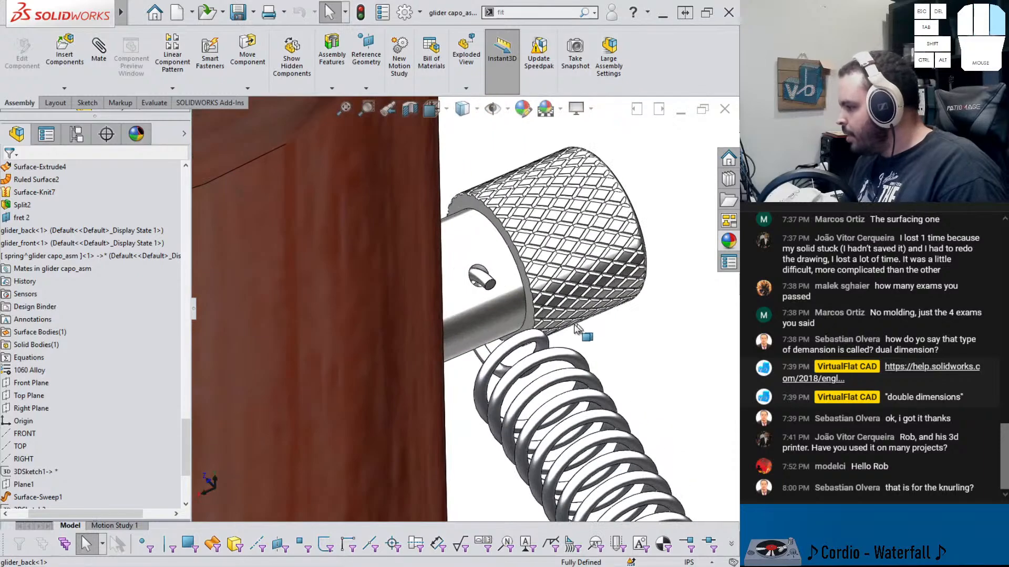
{"action": "middle_click_drag", "start_coordinate": [535, 332], "coordinate": [493, 256]}
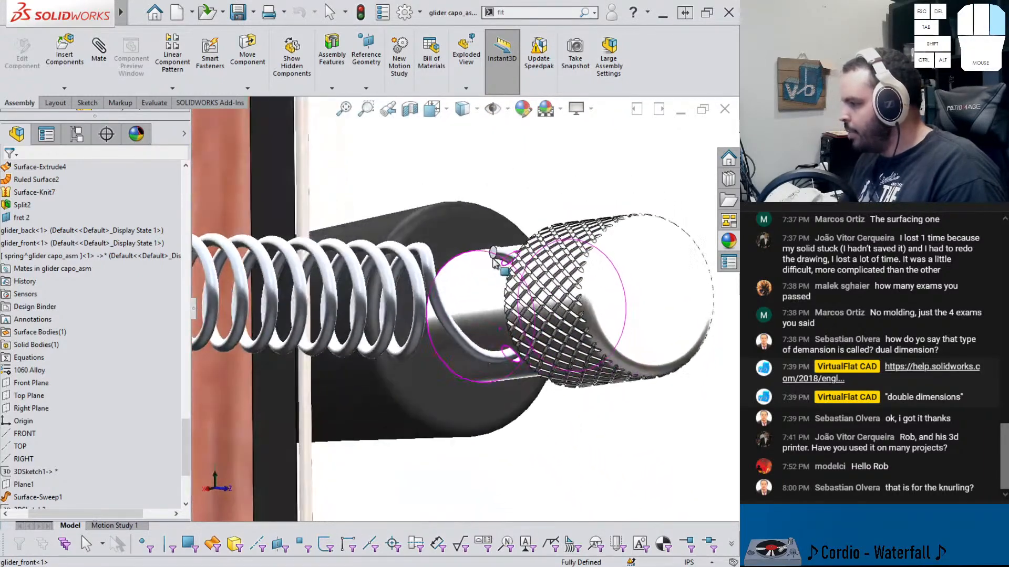
{"action": "middle_click_drag", "start_coordinate": [477, 358], "coordinate": [486, 261]}
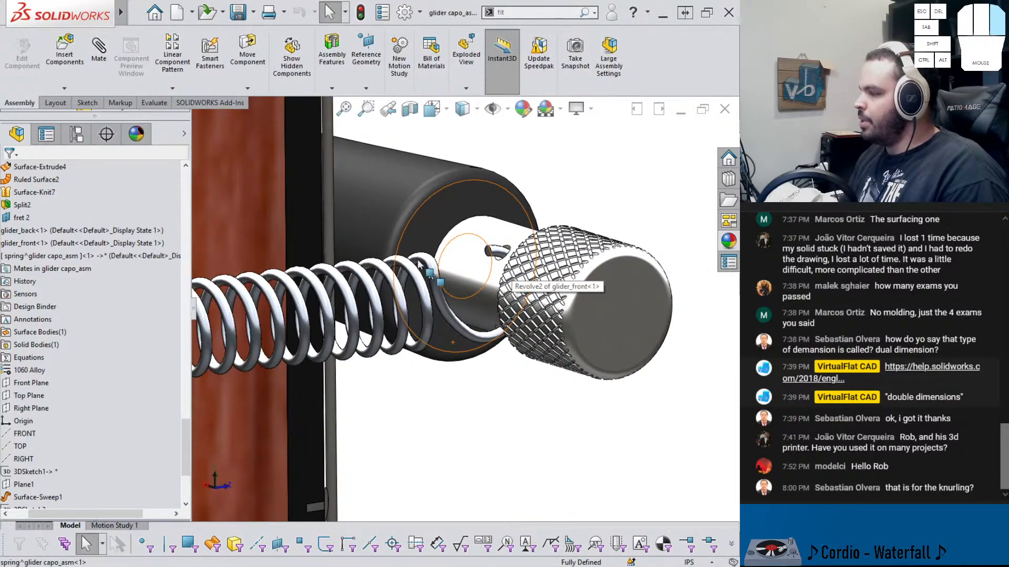
{"action": "middle_click_drag", "start_coordinate": [420, 265], "coordinate": [342, 351]}
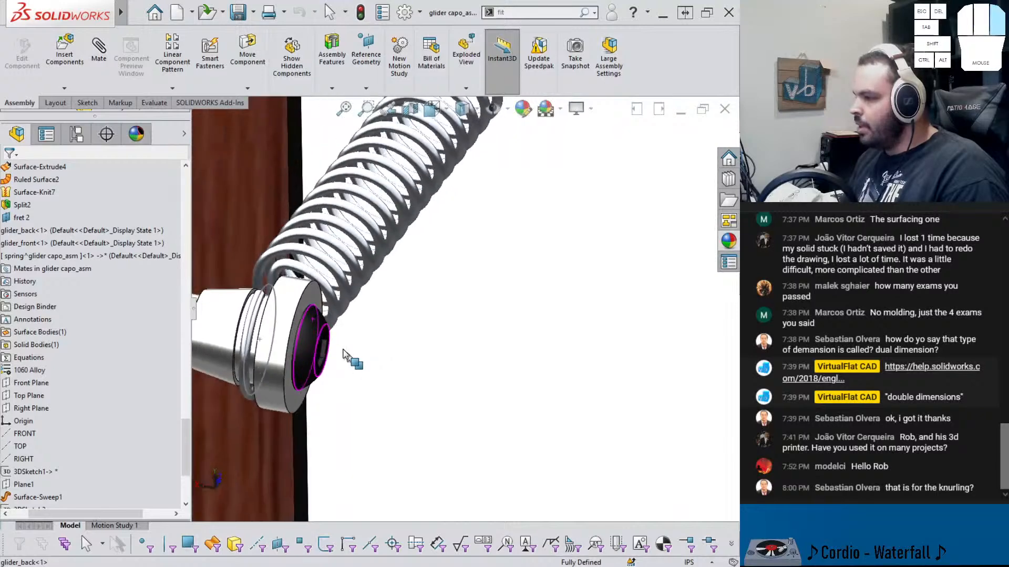
{"action": "scroll", "coordinate": [269, 301], "scroll_direction": "down", "scroll_amount": 2}
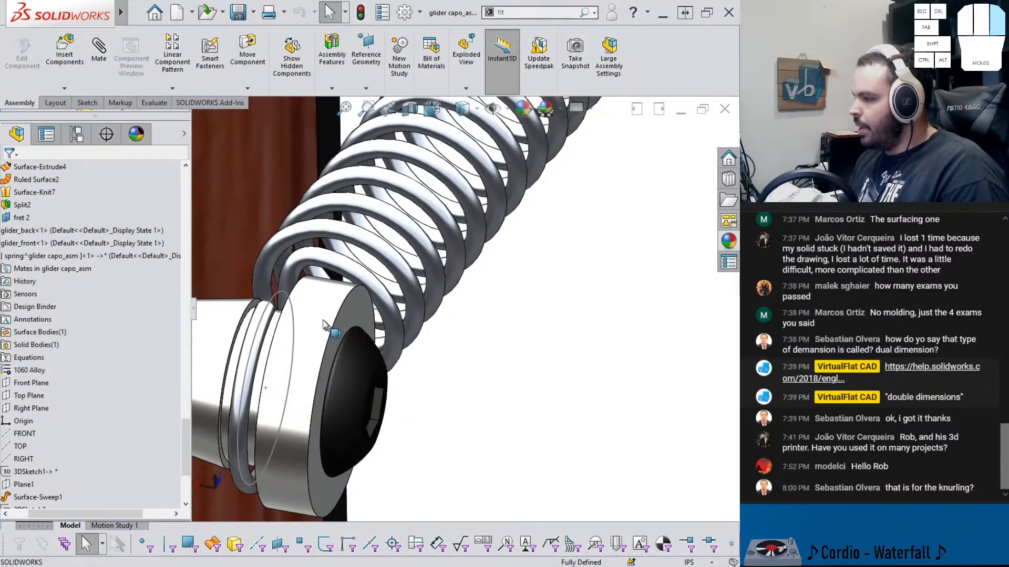
{"action": "left_click", "coordinate": [276, 304]}
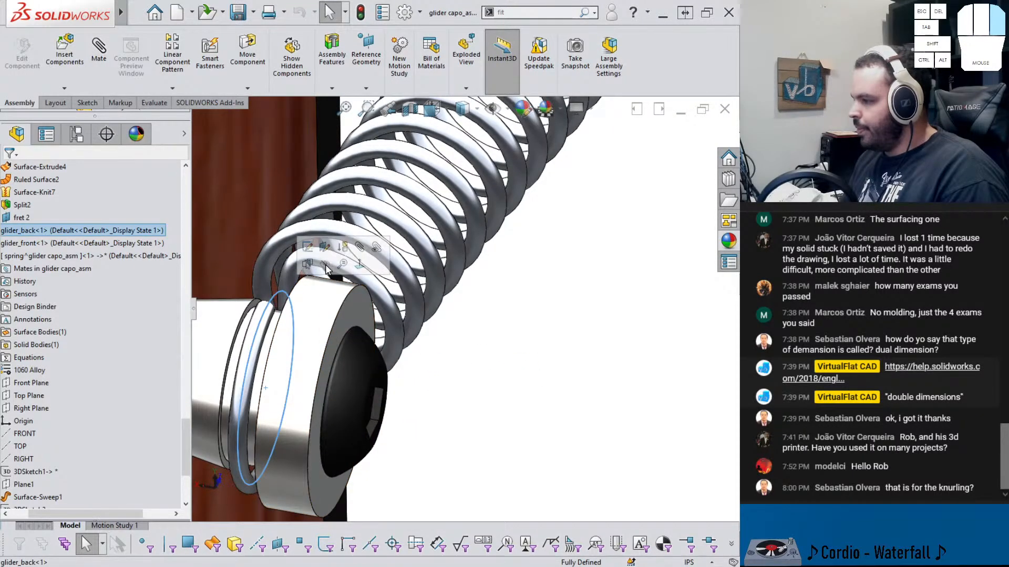
Examine the capo assembly clamped on the guitar neck from different angles
{"action": "left_click", "coordinate": [481, 346]}
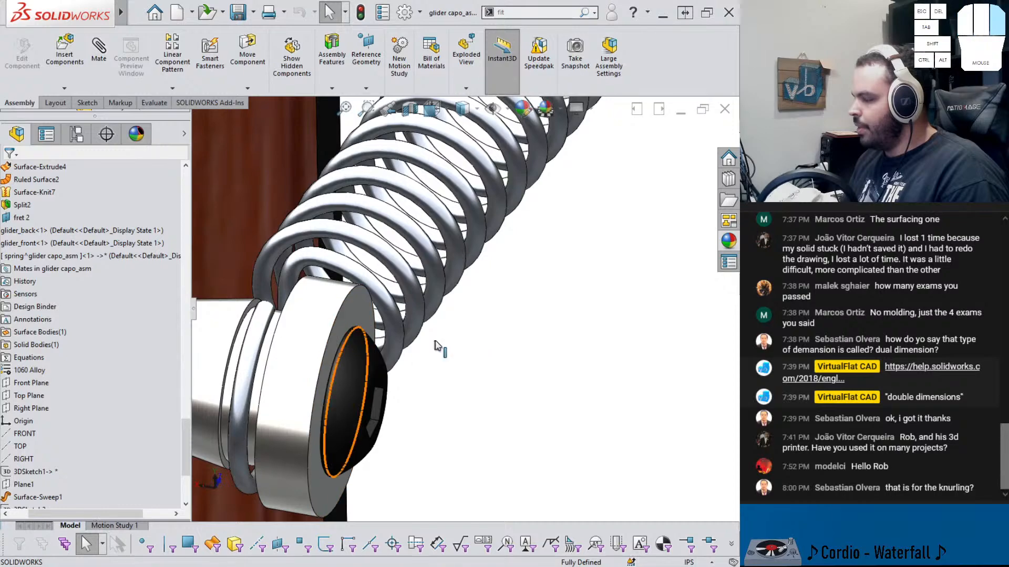
{"action": "middle_click_drag", "start_coordinate": [435, 345], "coordinate": [525, 202]}
{"action": "scroll", "coordinate": [538, 202], "scroll_direction": "up", "scroll_amount": 2}
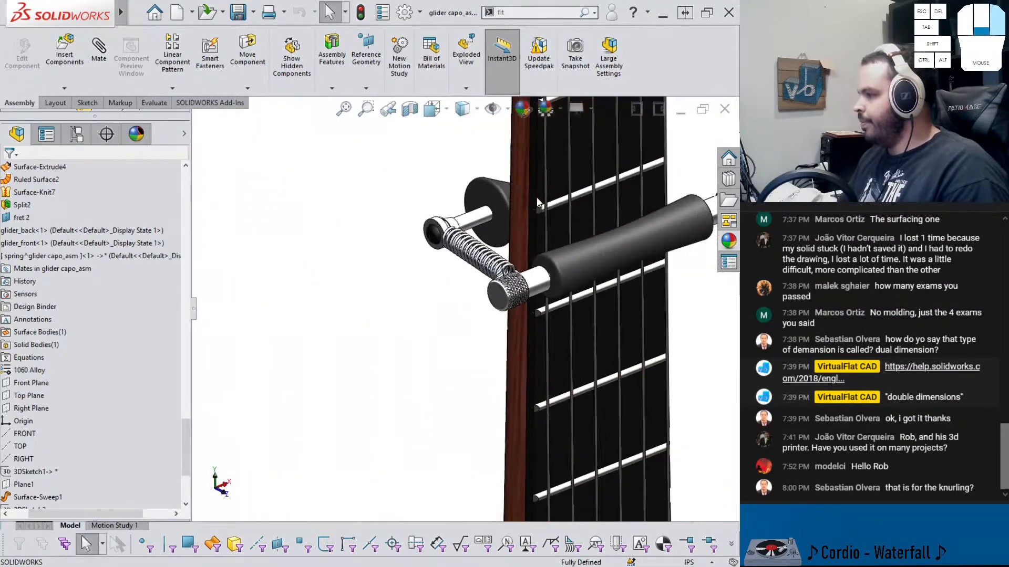
{"action": "scroll", "coordinate": [538, 202], "scroll_direction": "up", "scroll_amount": 2}
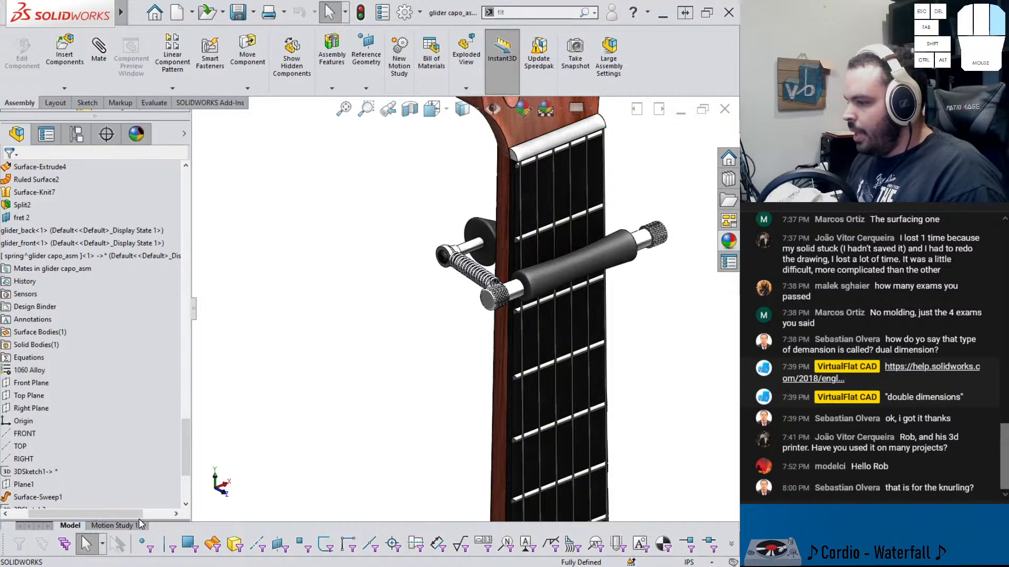
{"action": "left_click_drag", "start_coordinate": [128, 516], "coordinate": [100, 514]}
{"action": "scroll", "coordinate": [68, 385], "scroll_direction": "up", "scroll_amount": 20}
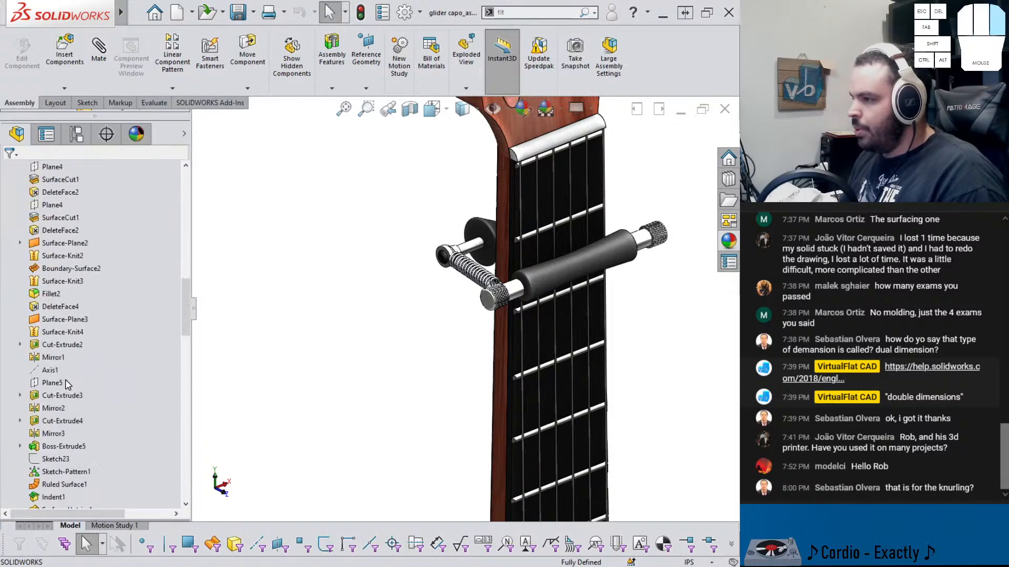
{"action": "scroll", "coordinate": [43, 348], "scroll_direction": "up", "scroll_amount": 3}
Start Mirror Components with Right Plane as the mirror plane and the spring as the component to mirror
{"action": "left_click", "coordinate": [42, 255]}
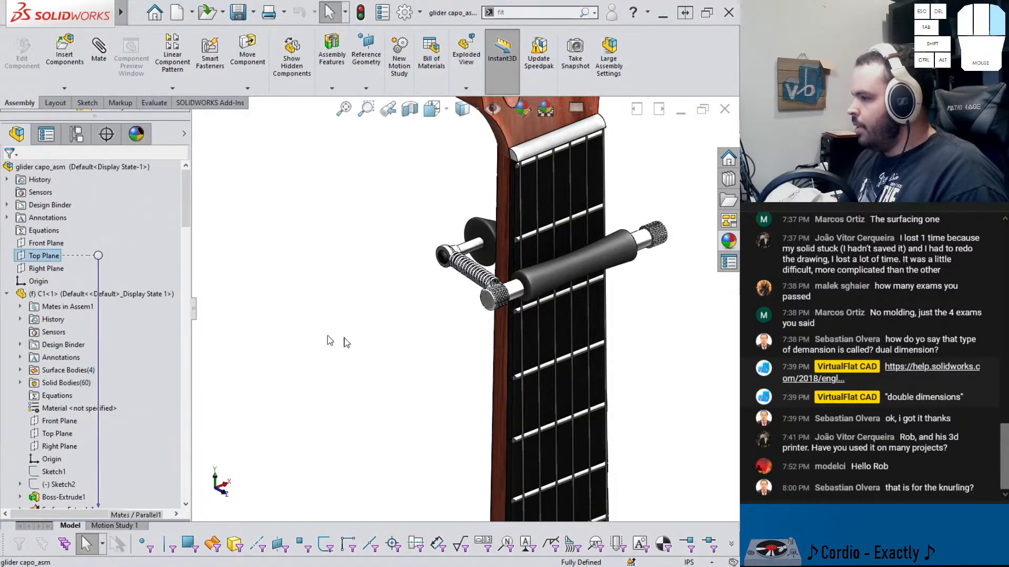
{"action": "key", "text": "f"}
{"action": "left_click", "coordinate": [46, 269]}
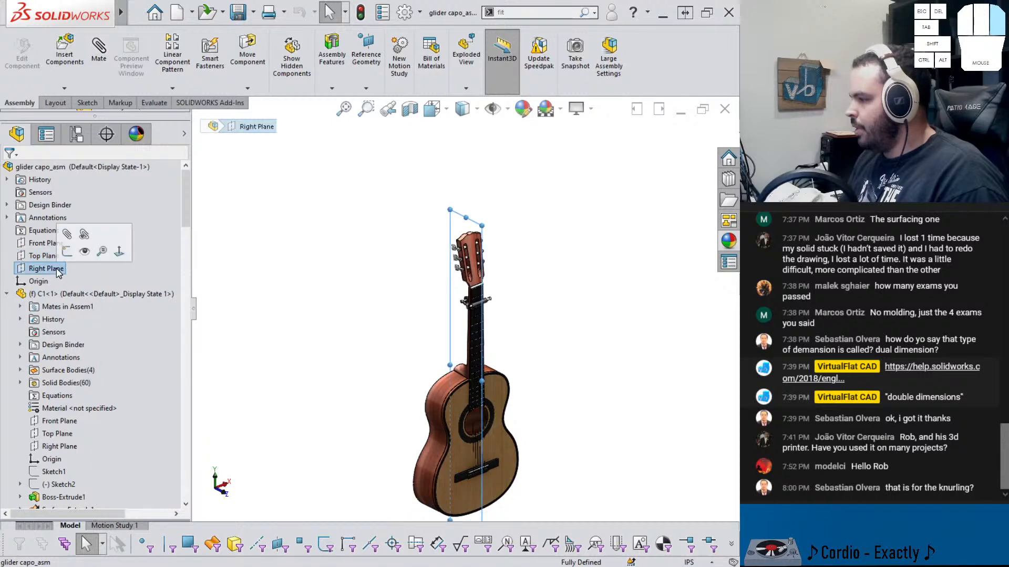
{"action": "scroll", "coordinate": [606, 339], "scroll_direction": "down", "scroll_amount": 5}
{"action": "scroll", "coordinate": [328, 287], "scroll_direction": "down", "scroll_amount": 5}
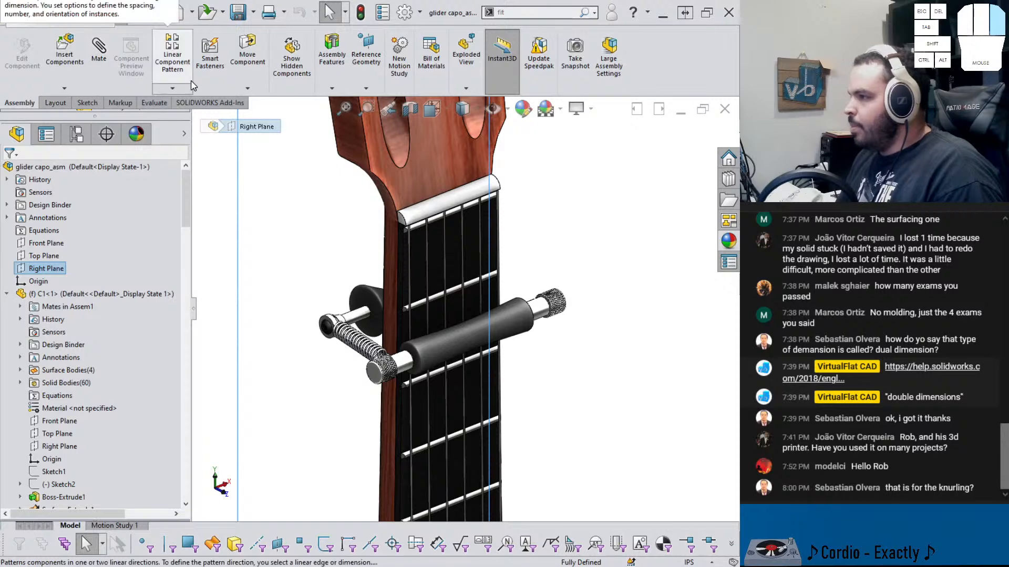
{"action": "left_click", "coordinate": [172, 87]}
{"action": "left_click", "coordinate": [185, 186]}
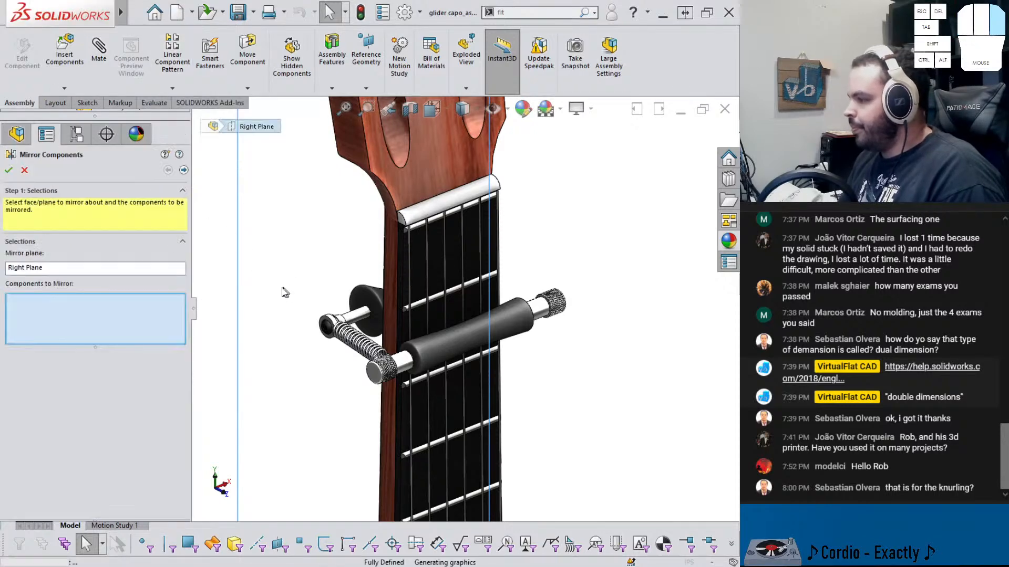
{"action": "left_click", "coordinate": [347, 337]}
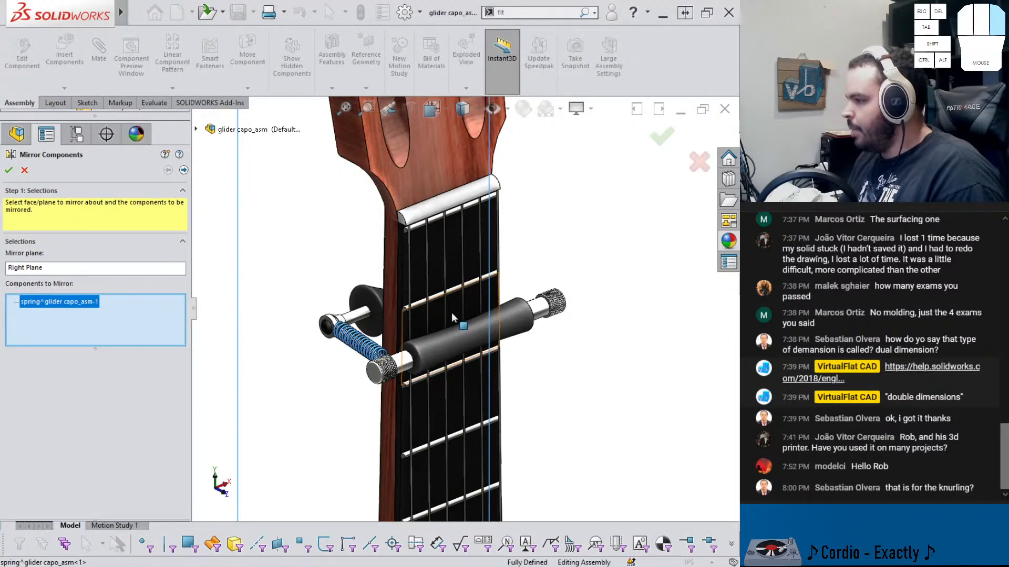
{"action": "left_click", "coordinate": [183, 170]}
Review the mirrored spring's orientation on the other side and accept the mirror
{"action": "scroll", "coordinate": [479, 299], "scroll_direction": "down", "scroll_amount": 5}
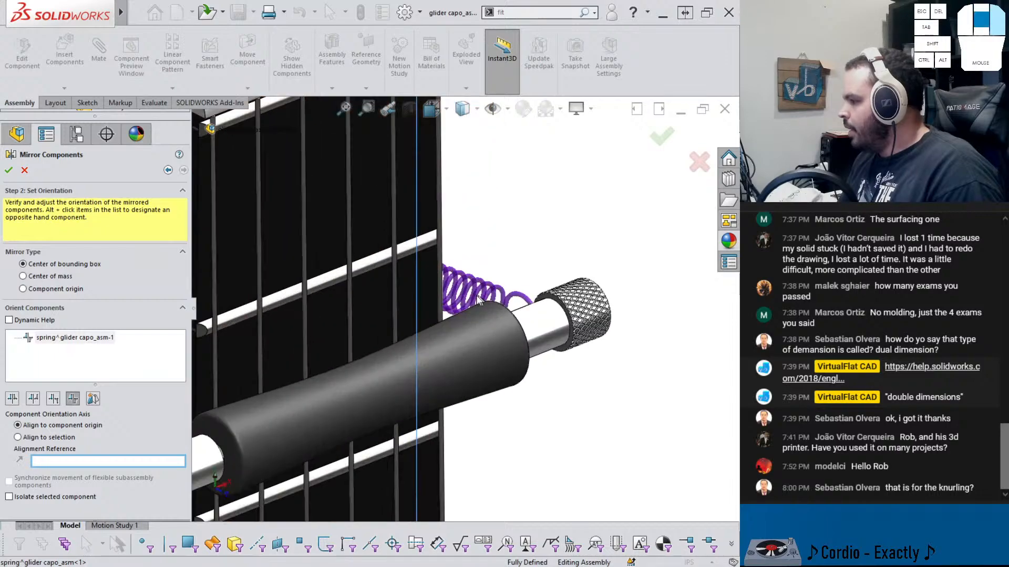
{"action": "middle_click_drag", "start_coordinate": [480, 300], "coordinate": [402, 299]}
{"action": "middle_click_drag", "start_coordinate": [593, 309], "coordinate": [476, 288]}
{"action": "scroll", "coordinate": [627, 308], "scroll_direction": "down", "scroll_amount": 1}
{"action": "scroll", "coordinate": [652, 301], "scroll_direction": "up", "scroll_amount": 3}
{"action": "scroll", "coordinate": [650, 312], "scroll_direction": "down", "scroll_amount": 4}
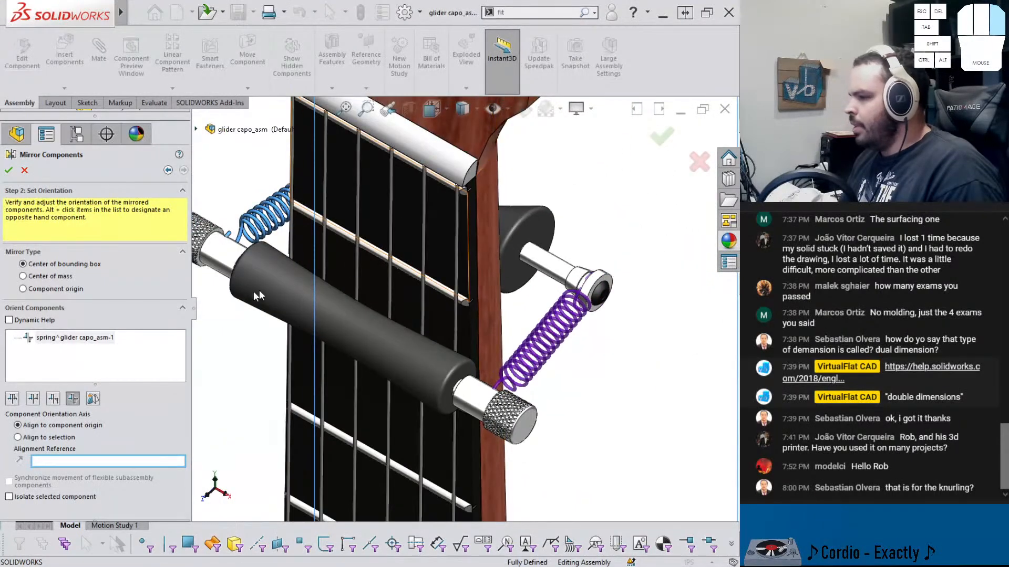
{"action": "middle_click_drag", "start_coordinate": [254, 293], "coordinate": [461, 235]}
{"action": "scroll", "coordinate": [551, 228], "scroll_direction": "up", "scroll_amount": 4}
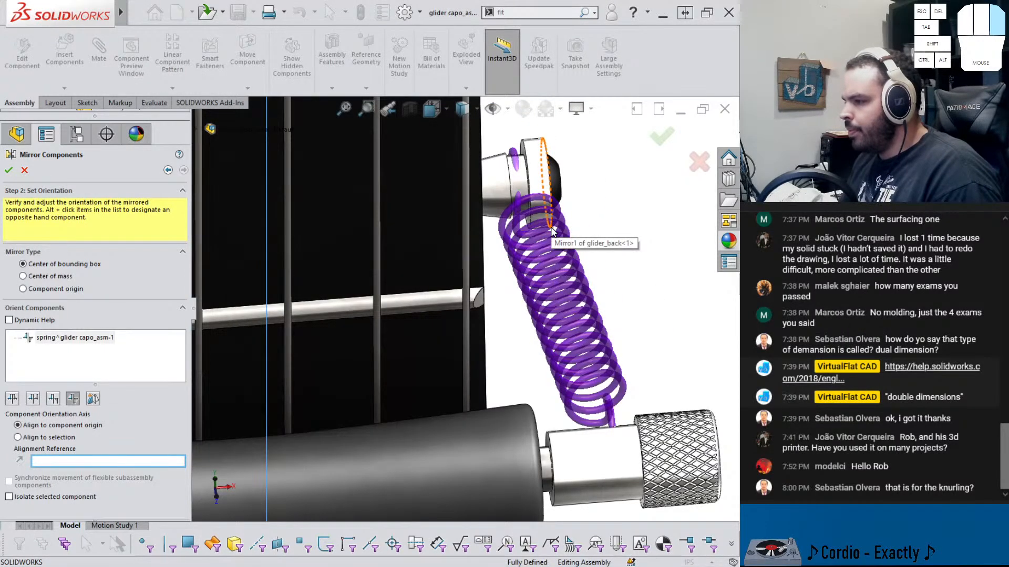
{"action": "scroll", "coordinate": [551, 228], "scroll_direction": "down", "scroll_amount": 3}
{"action": "left_click", "coordinate": [662, 136]}
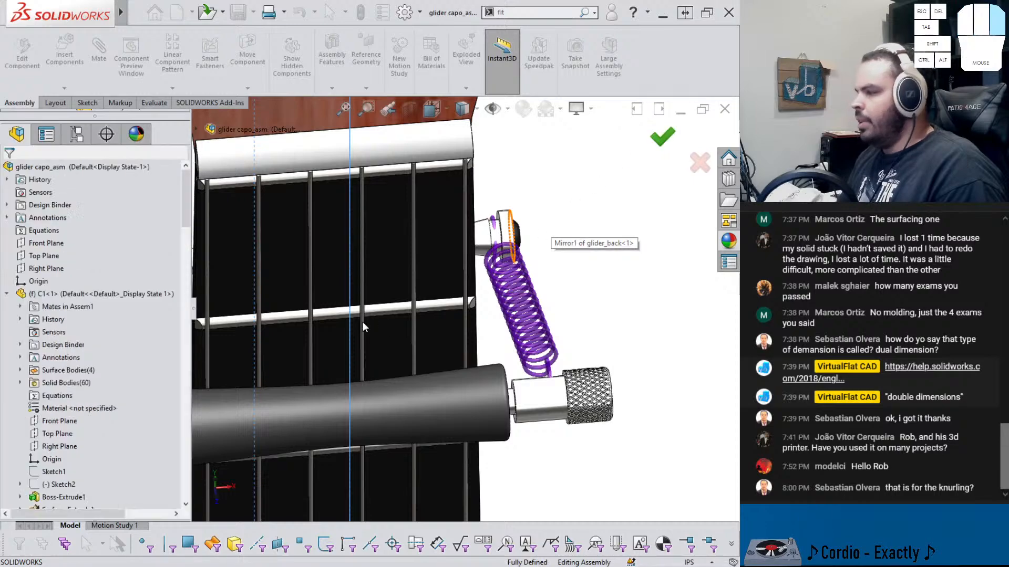
Set the guitar component's display style to Hidden Lines Removed
{"action": "middle_click_drag", "start_coordinate": [407, 327], "coordinate": [220, 310]}
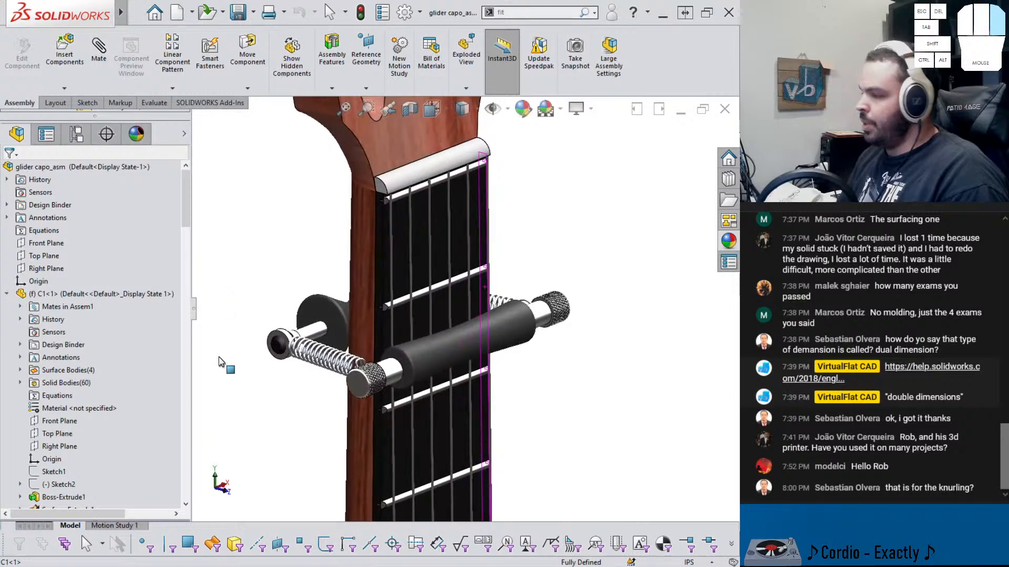
{"action": "left_click", "coordinate": [237, 378]}
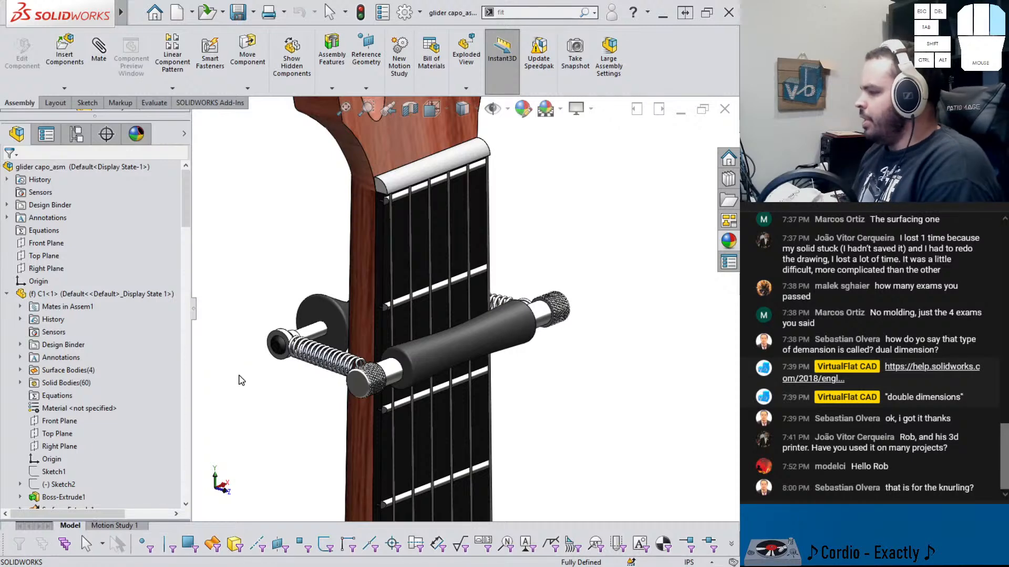
{"action": "scroll", "coordinate": [380, 377], "scroll_direction": "down", "scroll_amount": 2}
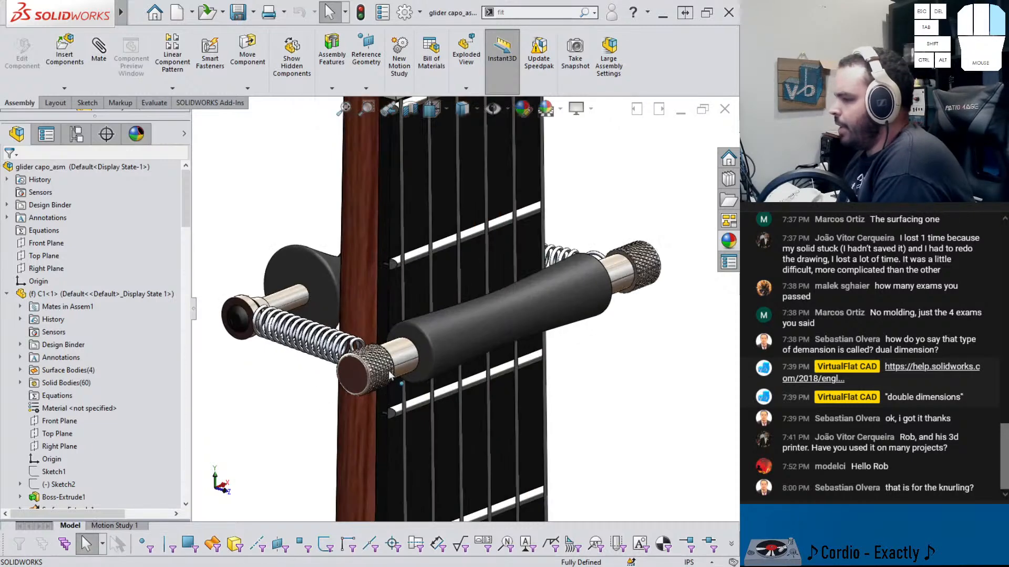
{"action": "middle_click_drag", "start_coordinate": [425, 331], "coordinate": [382, 361]}
{"action": "scroll", "coordinate": [574, 247], "scroll_direction": "up", "scroll_amount": 3}
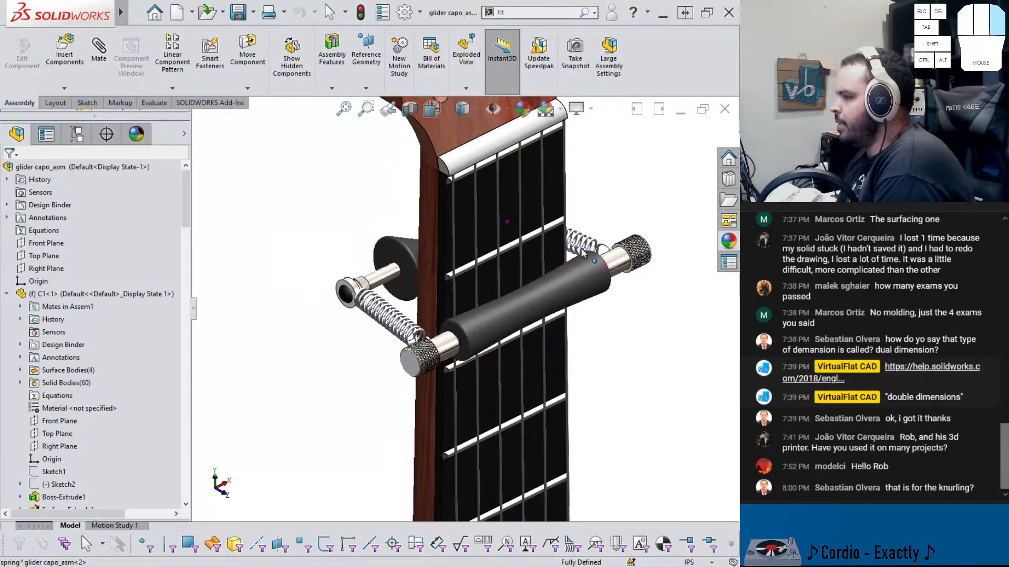
{"action": "middle_click_drag", "start_coordinate": [618, 269], "coordinate": [594, 251]}
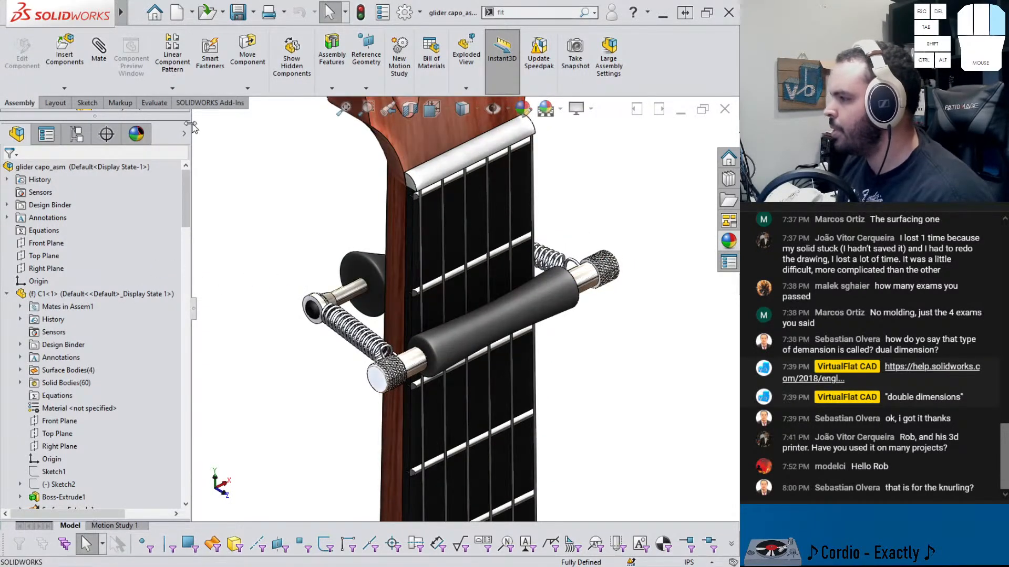
{"action": "left_click", "coordinate": [184, 133]}
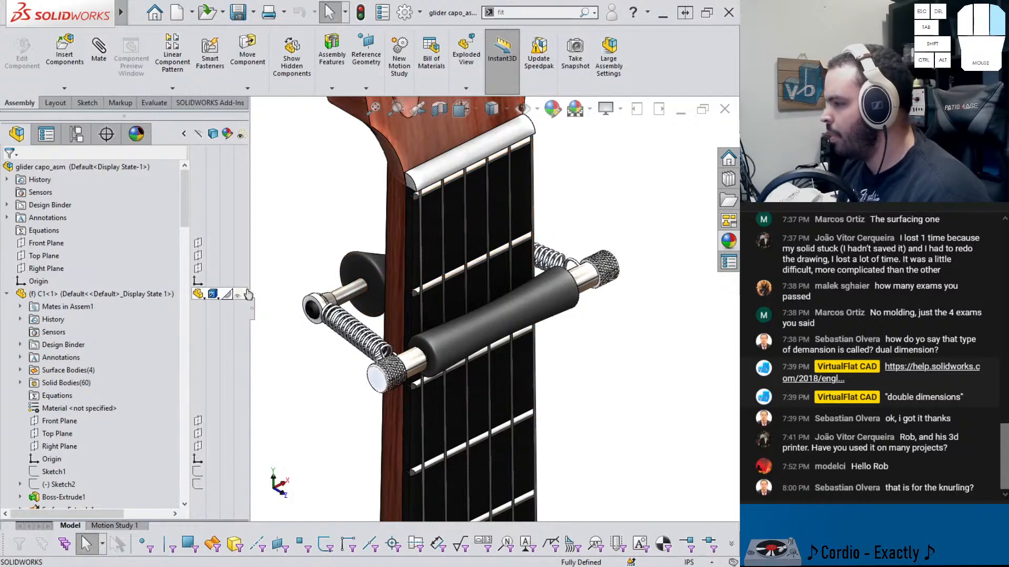
{"action": "left_click", "coordinate": [219, 296]}
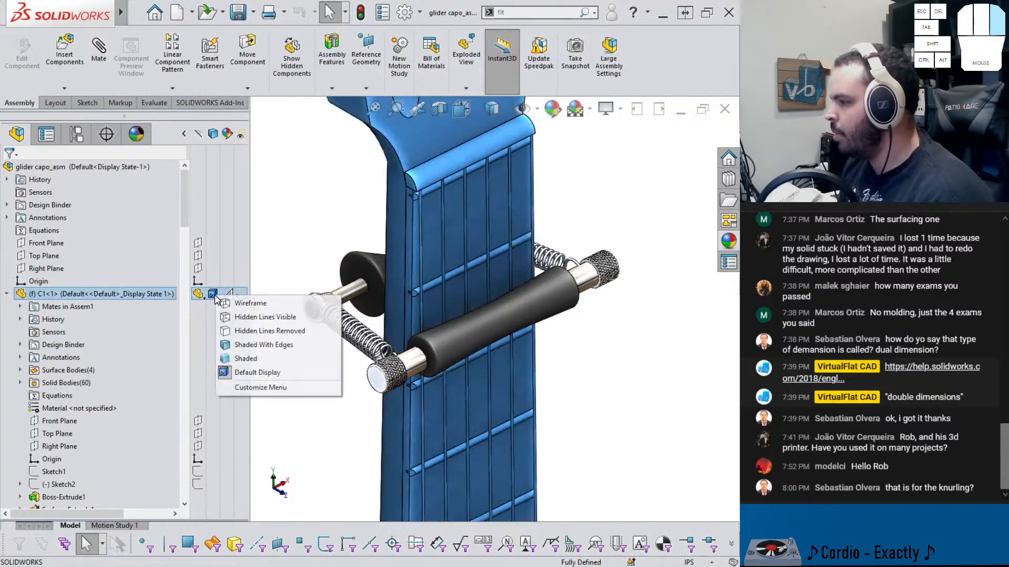
{"action": "left_click", "coordinate": [242, 333]}
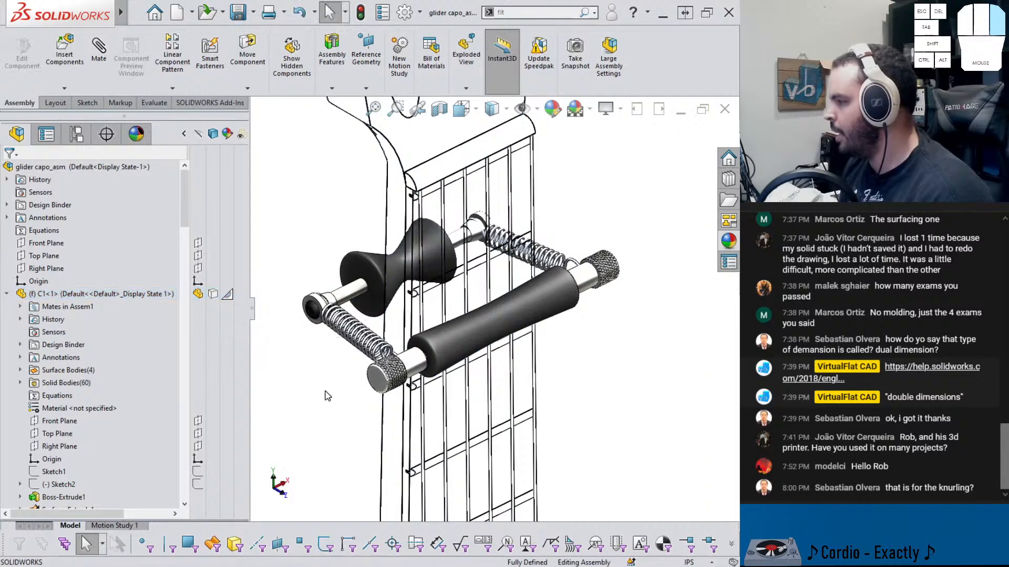
Turn on Perspective view for the assembly
{"action": "middle_click_drag", "start_coordinate": [333, 373], "coordinate": [330, 367]}
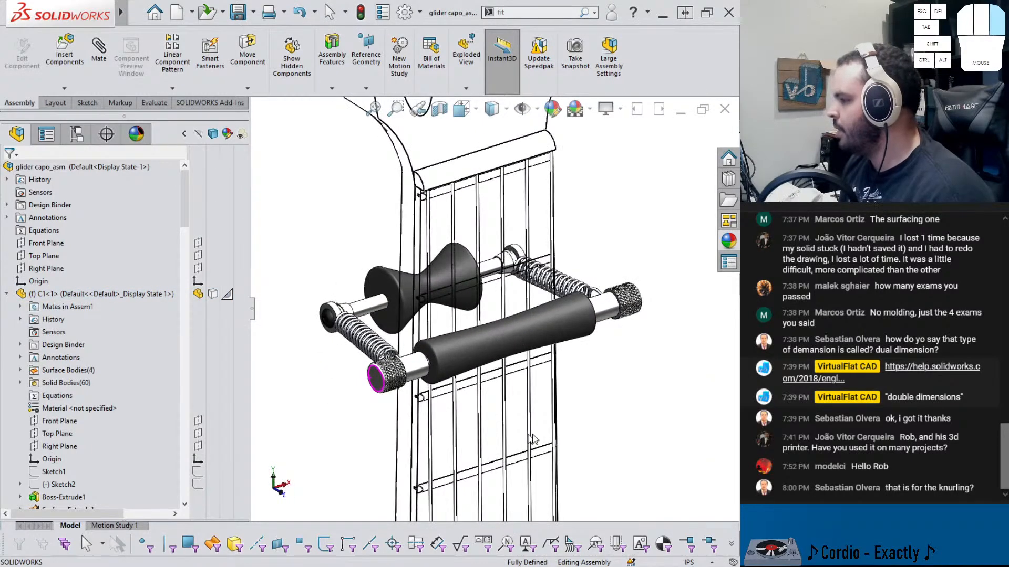
{"action": "scroll", "coordinate": [544, 413], "scroll_direction": "up", "scroll_amount": 2}
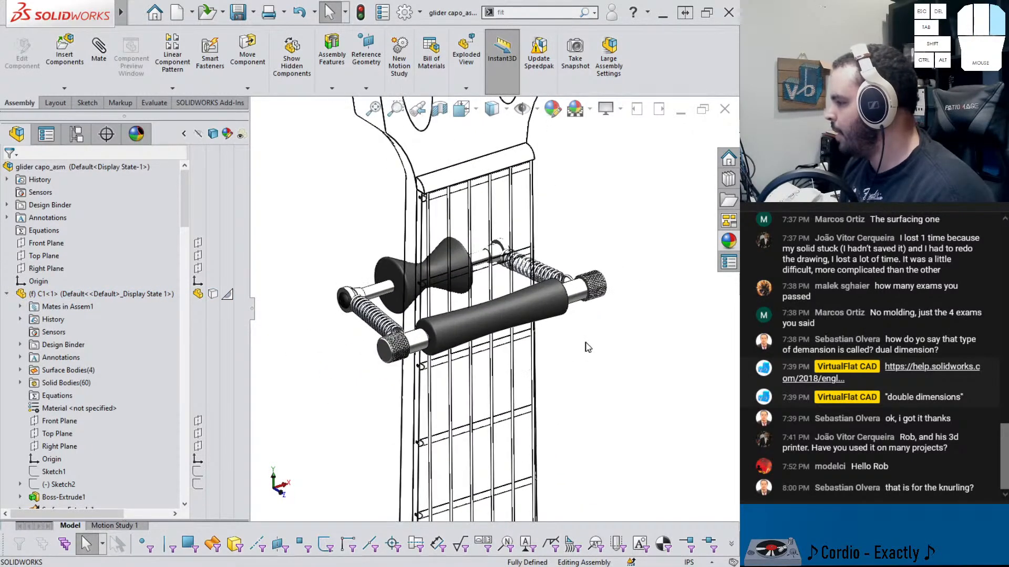
{"action": "middle_click_drag", "start_coordinate": [588, 347], "coordinate": [584, 373]}
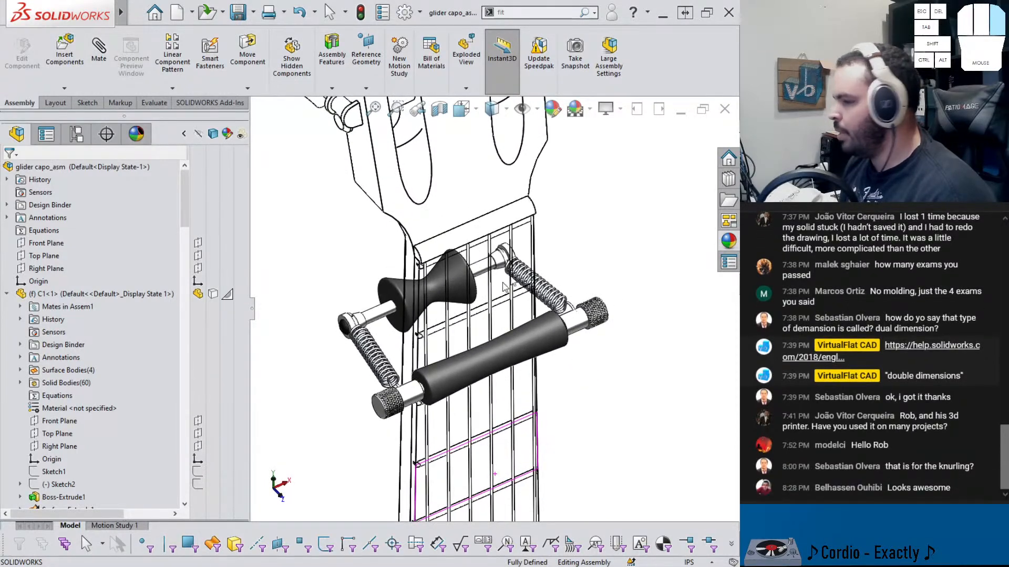
{"action": "left_click", "coordinate": [252, 310]}
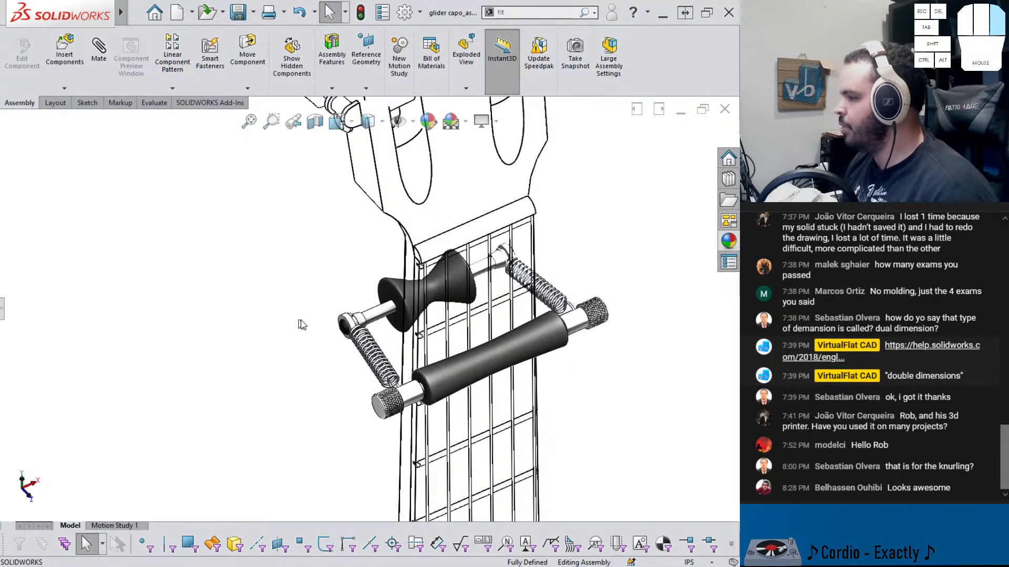
{"action": "key", "text": "f"}
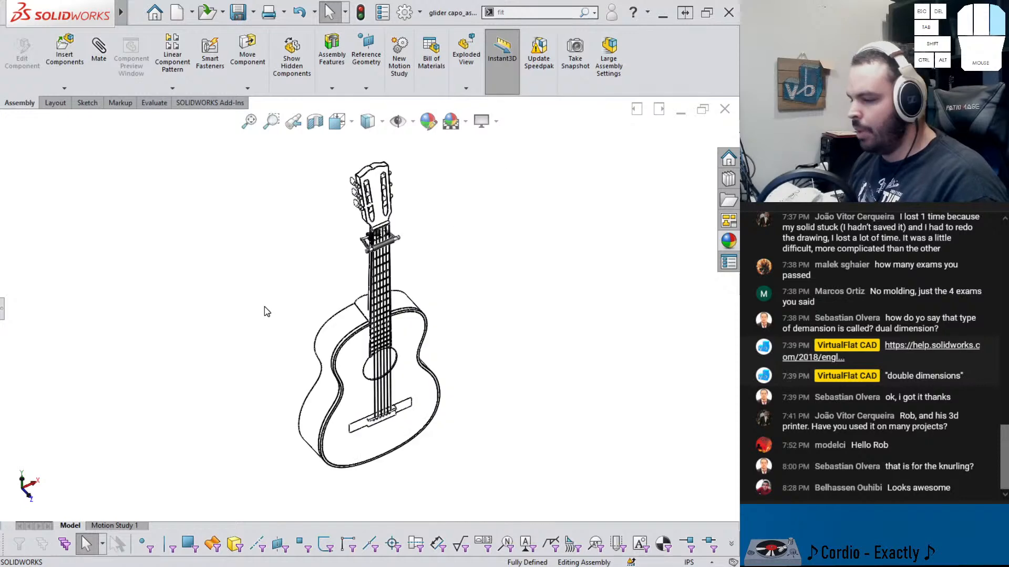
{"action": "scroll", "coordinate": [331, 259], "scroll_direction": "down", "scroll_amount": 10}
{"action": "scroll", "coordinate": [331, 257], "scroll_direction": "down", "scroll_amount": 2}
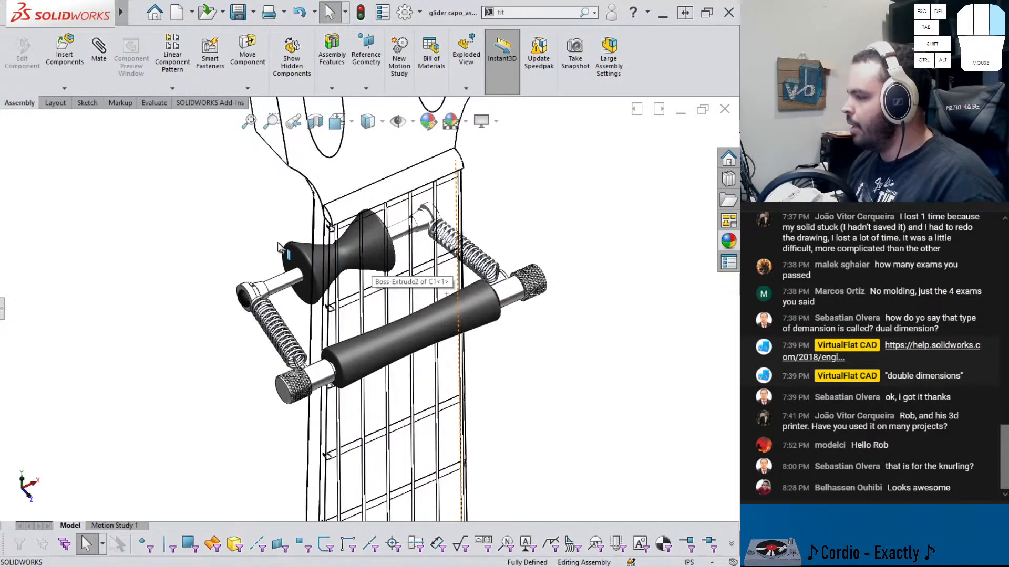
{"action": "left_click", "coordinate": [495, 122]}
{"action": "left_click", "coordinate": [507, 182]}
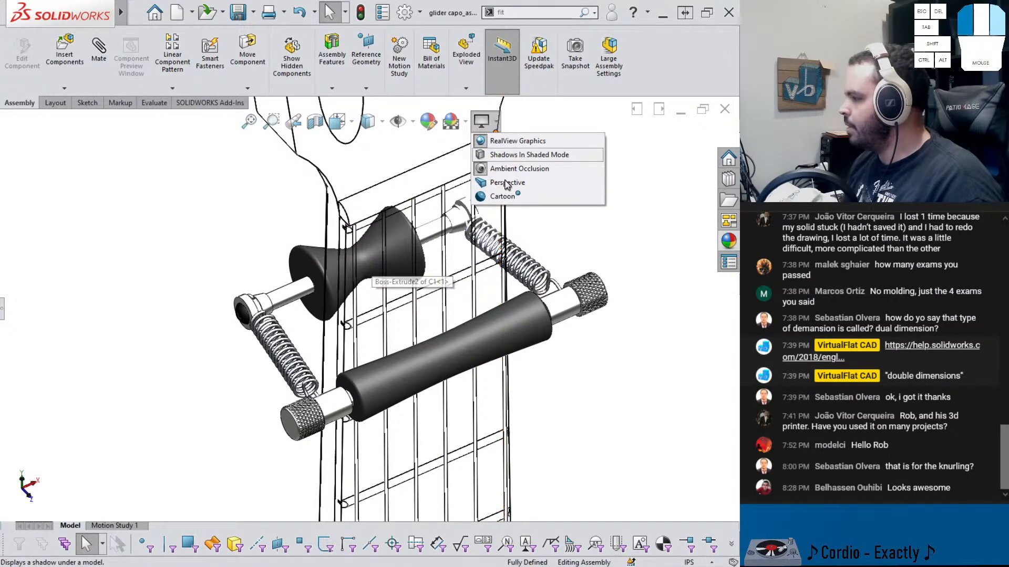
Turn off rotating about the scene floor and orbit around the capo to inspect both springs on the neck
{"action": "scroll", "coordinate": [541, 179], "scroll_direction": "up", "scroll_amount": 1}
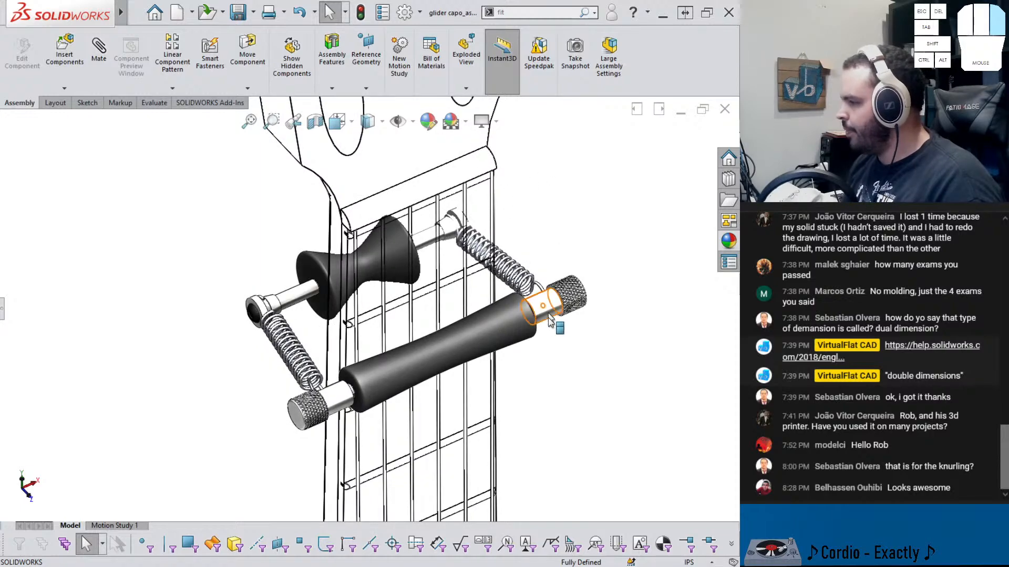
{"action": "right_click", "coordinate": [562, 380]}
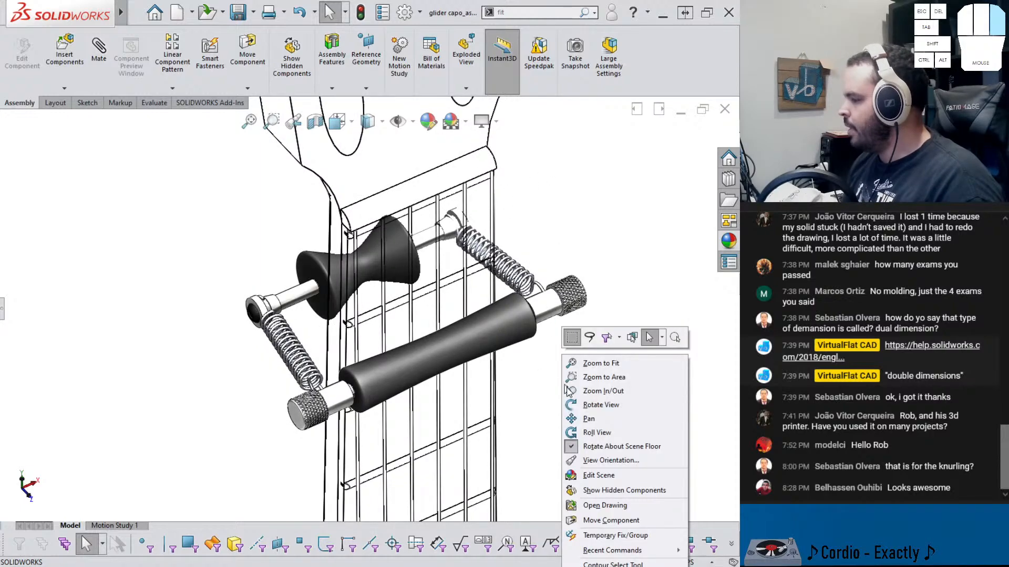
{"action": "left_click", "coordinate": [586, 443]}
{"action": "middle_click_drag", "start_coordinate": [480, 387], "coordinate": [577, 270]}
{"action": "middle_click_drag", "start_coordinate": [575, 221], "coordinate": [587, 245]}
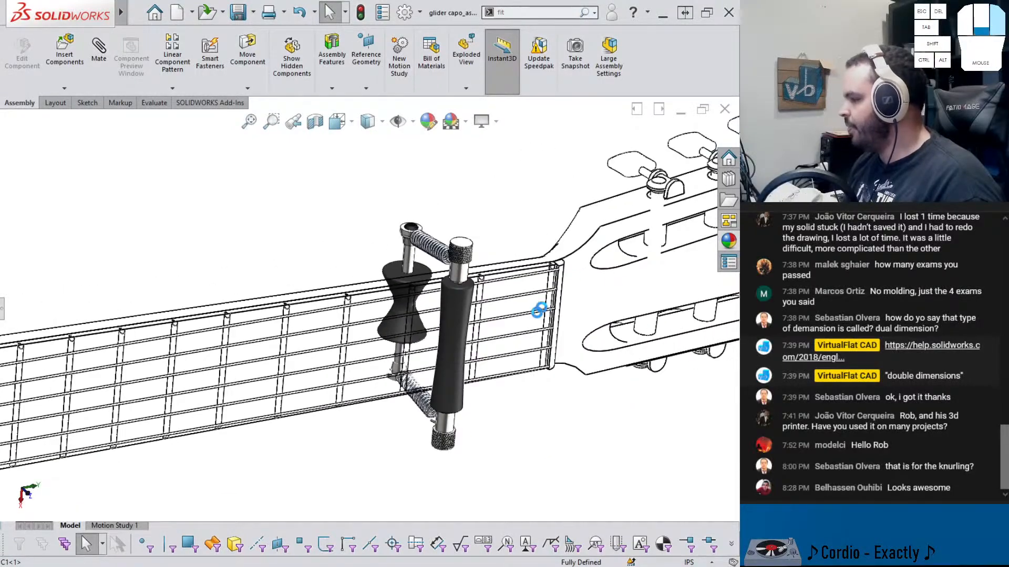
{"action": "middle_click_drag", "start_coordinate": [539, 310], "coordinate": [515, 318]}
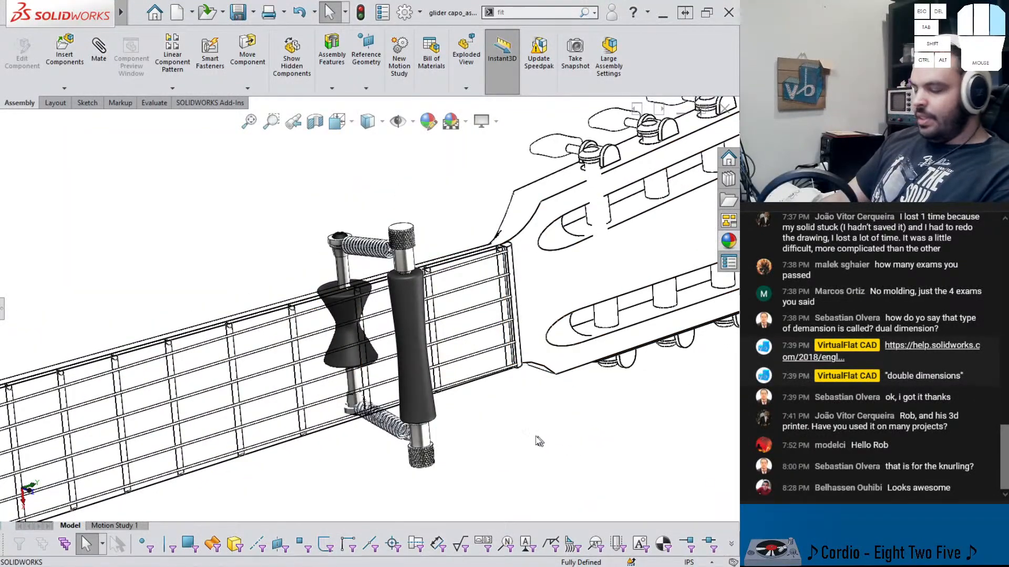
{"action": "scroll", "coordinate": [467, 391], "scroll_direction": "down", "scroll_amount": 2}
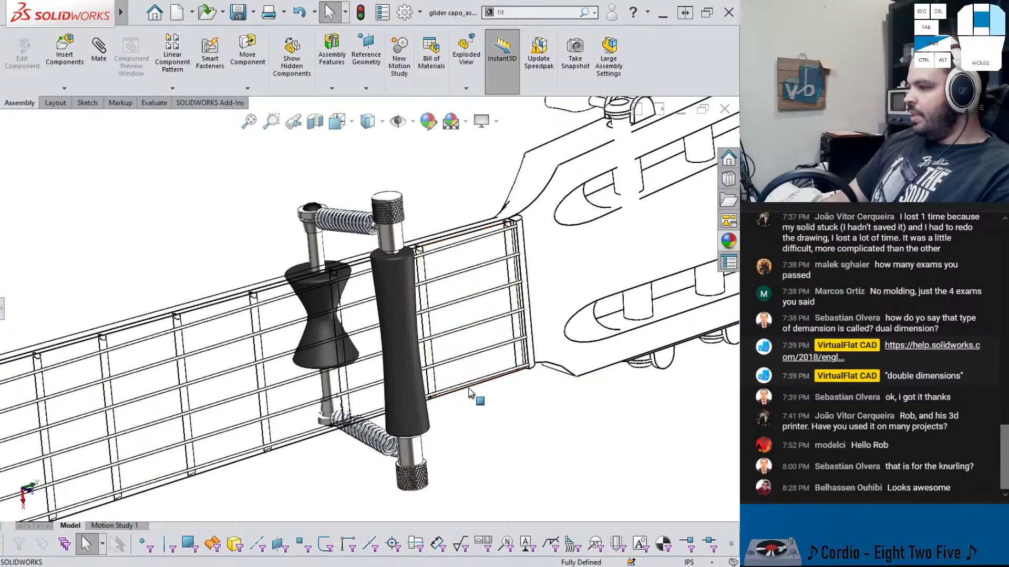
{"action": "scroll", "coordinate": [473, 397], "scroll_direction": "down", "scroll_amount": 2}
{"action": "middle_click_drag", "start_coordinate": [499, 445], "coordinate": [503, 429], "text": "shift"}
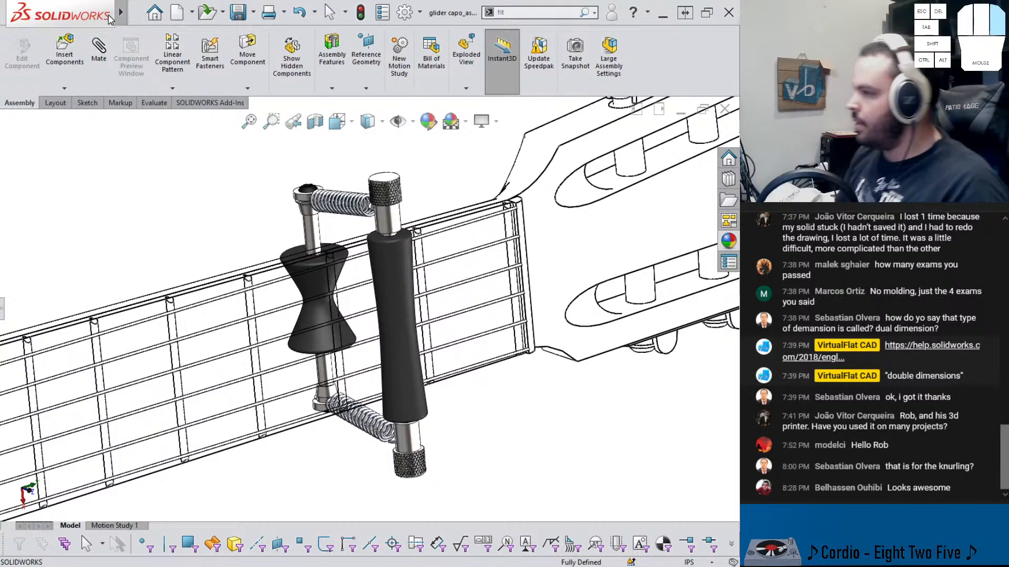
{"action": "mouse_move", "coordinate": [110, 20]}
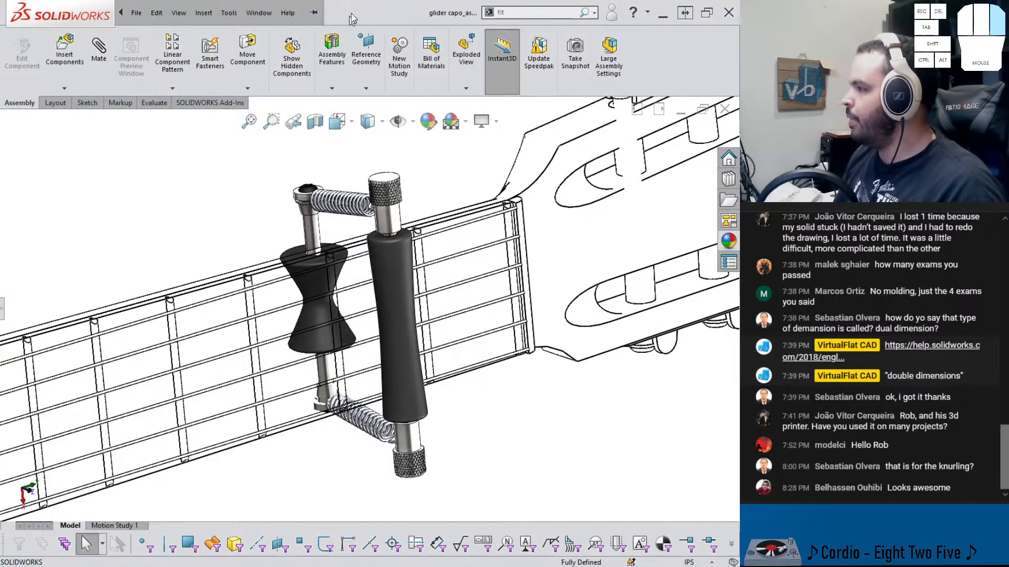
Open Save As for the assembly and choose the Portable Network Graphics (*.png) file type
{"action": "left_click", "coordinate": [136, 13]}
{"action": "left_click", "coordinate": [144, 143]}
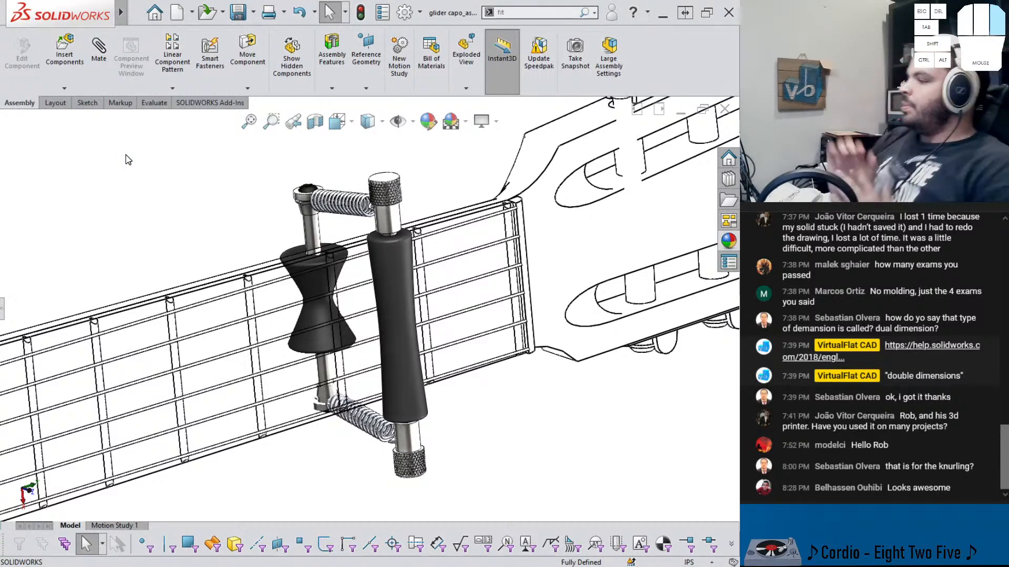
{"action": "mouse_move", "coordinate": [63, 13]}
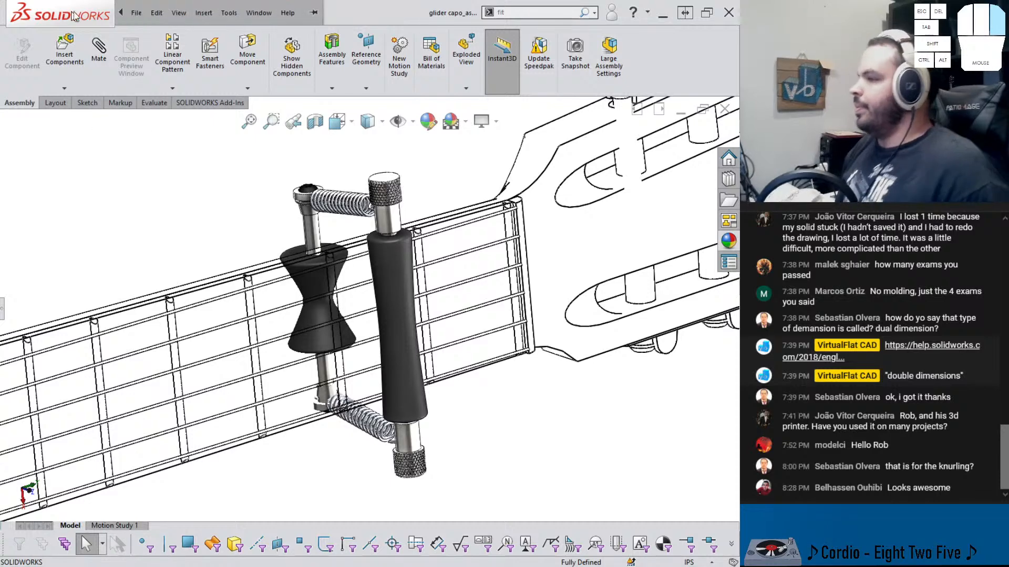
{"action": "left_click", "coordinate": [136, 12]}
{"action": "left_click", "coordinate": [158, 157]}
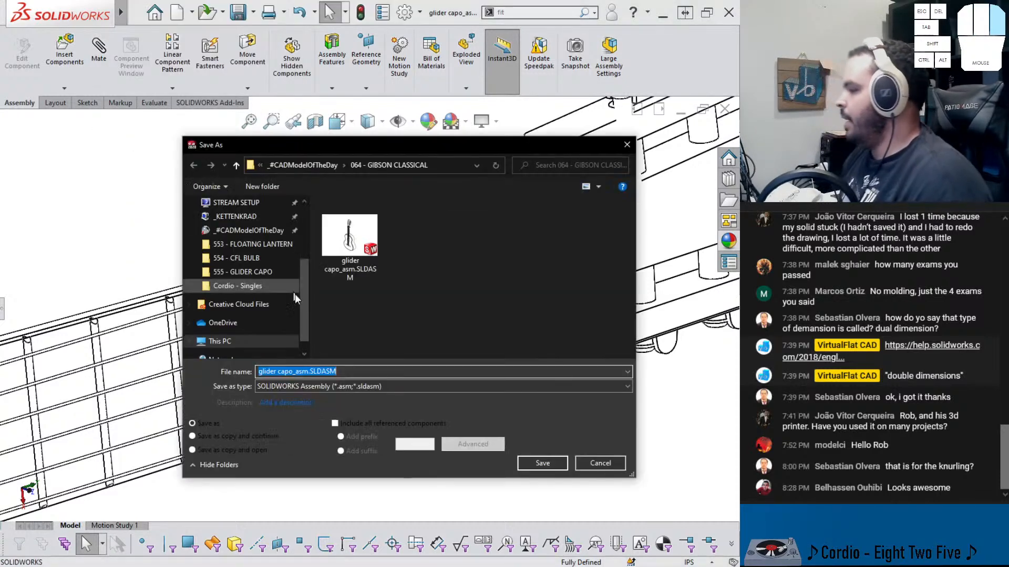
{"action": "left_click", "coordinate": [352, 387]}
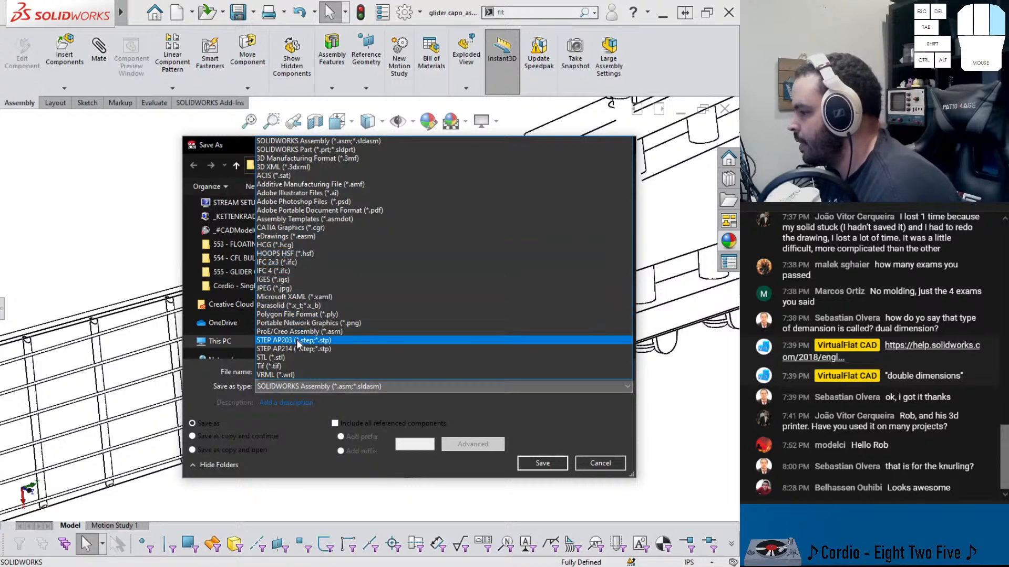
{"action": "left_click", "coordinate": [308, 324]}
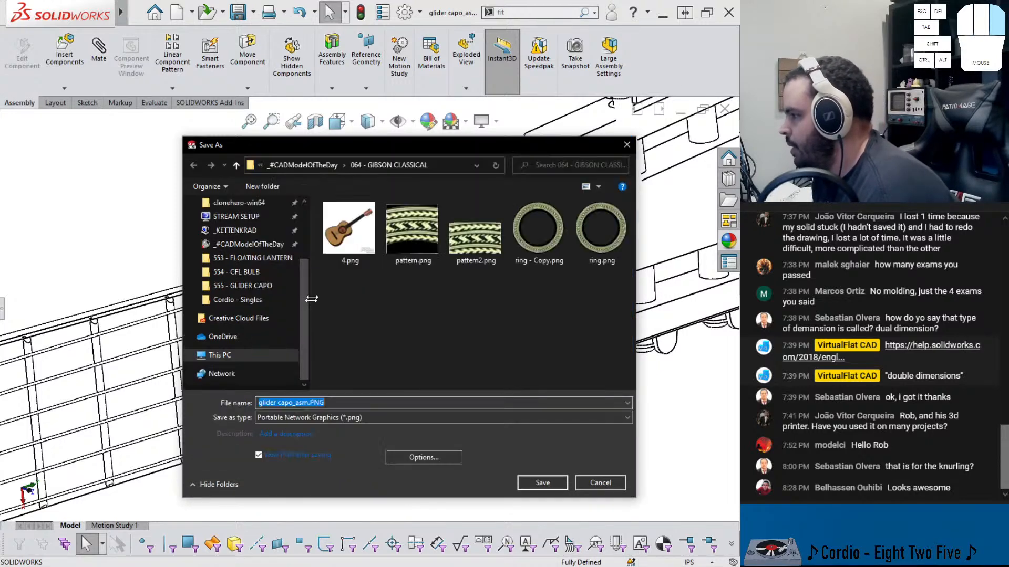
Save the view as glider capo_asm.PNG in the 555 - GLIDER CAPO folder with the default print-capture options
{"action": "left_click", "coordinate": [304, 165]}
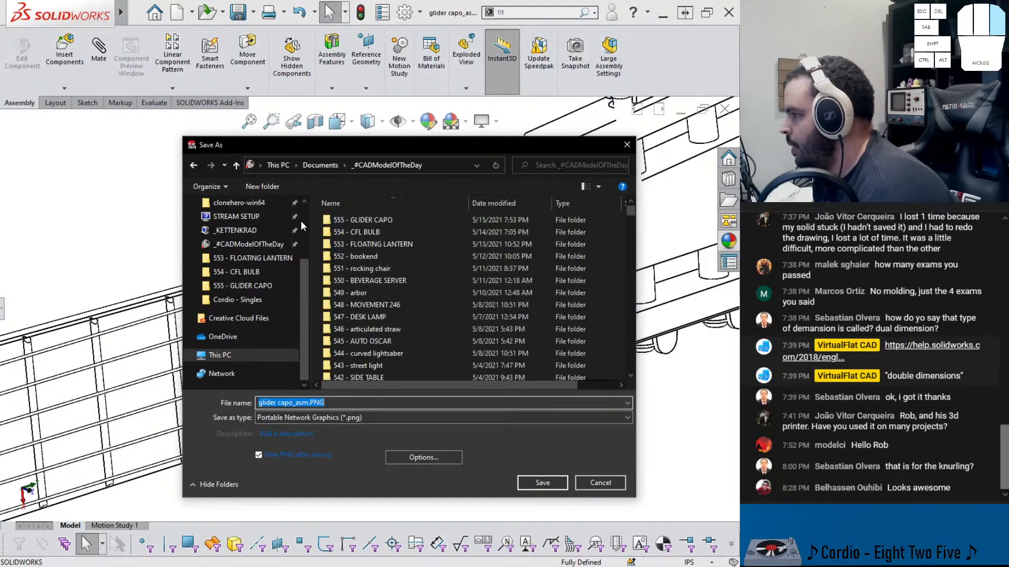
{"action": "double_click", "coordinate": [363, 220]}
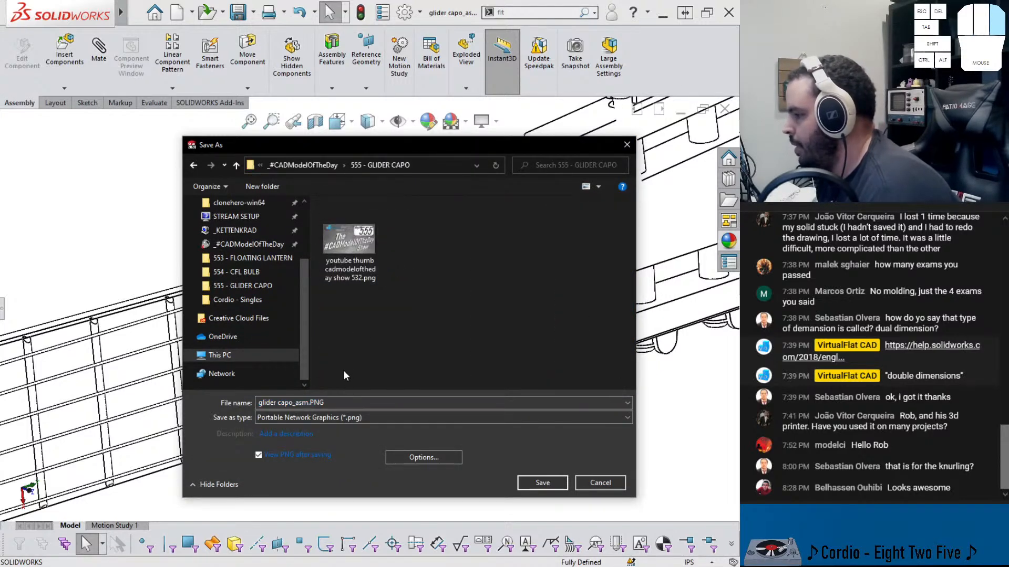
{"action": "left_click", "coordinate": [403, 457]}
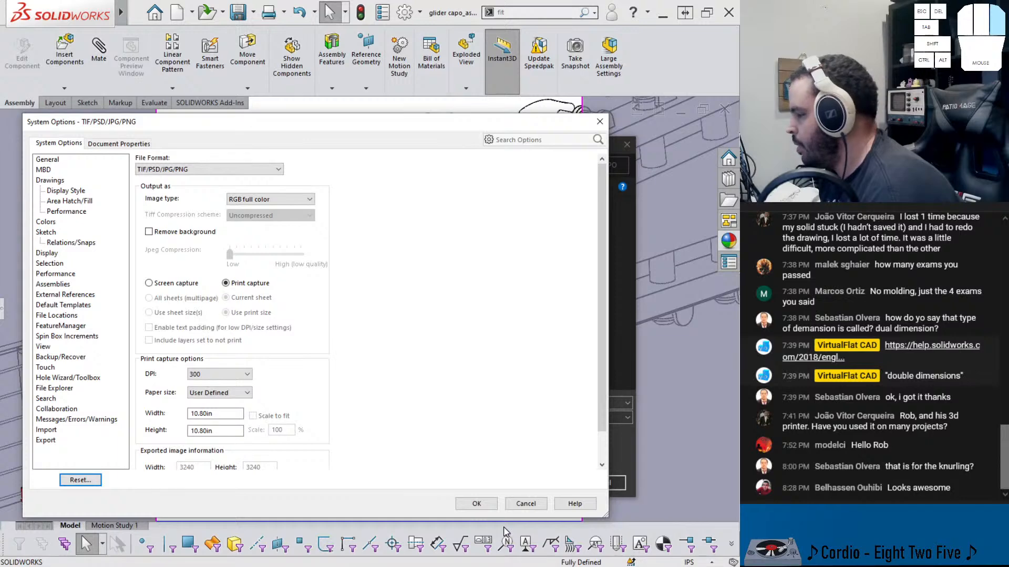
{"action": "left_click", "coordinate": [476, 503]}
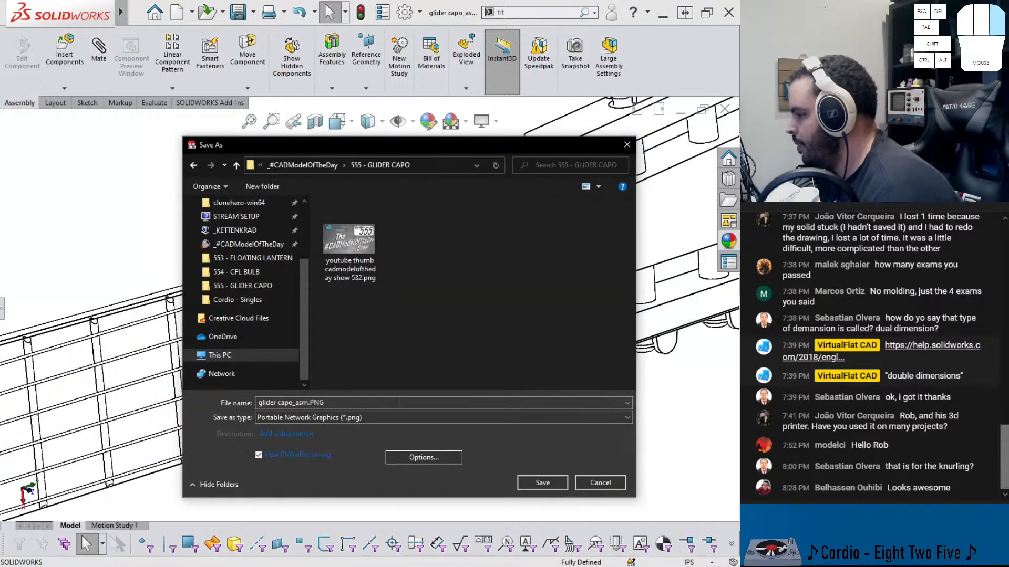
{"action": "left_click", "coordinate": [521, 484]}
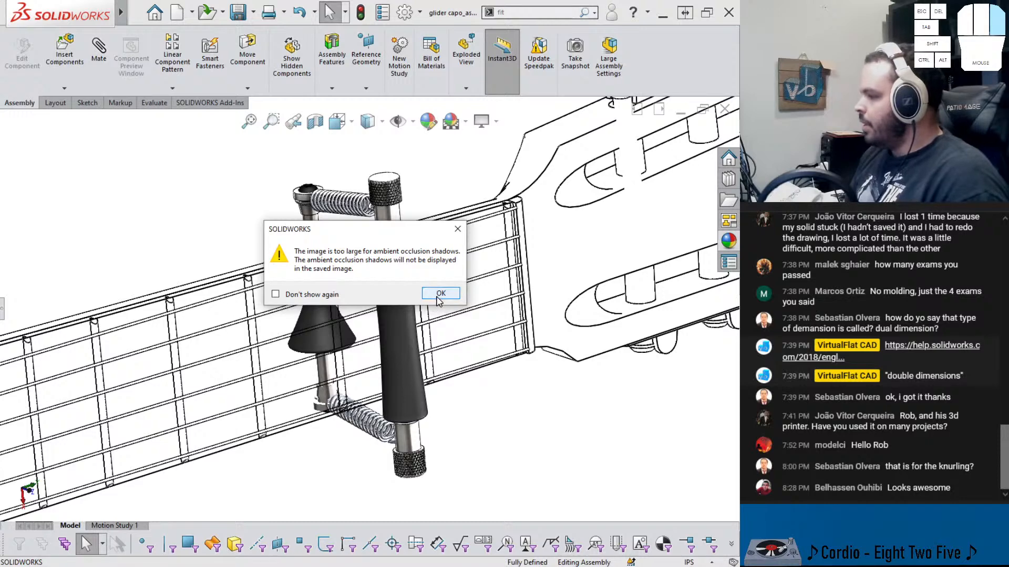
{"action": "left_click", "coordinate": [437, 294]}
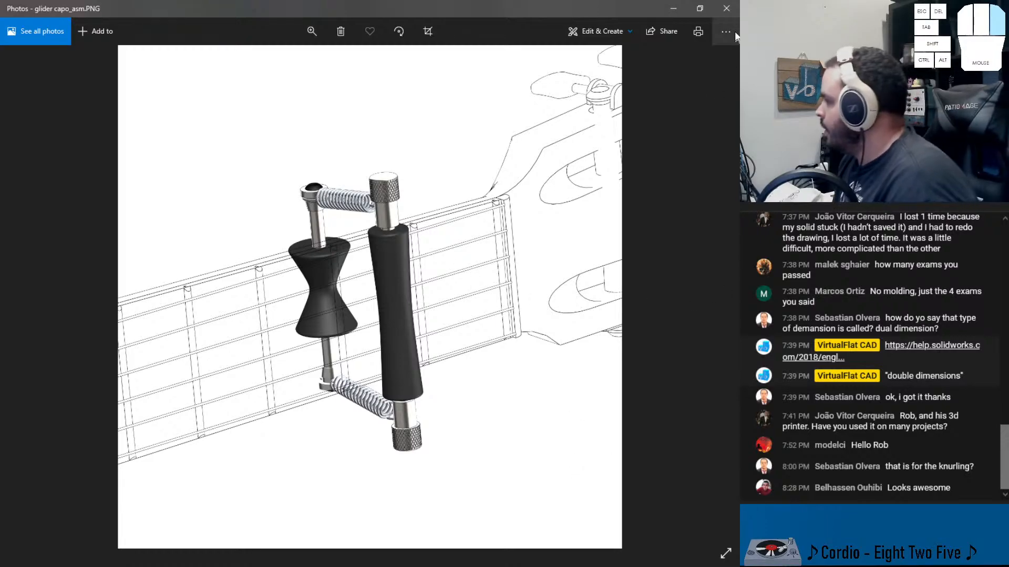
{"action": "left_click", "coordinate": [726, 8]}
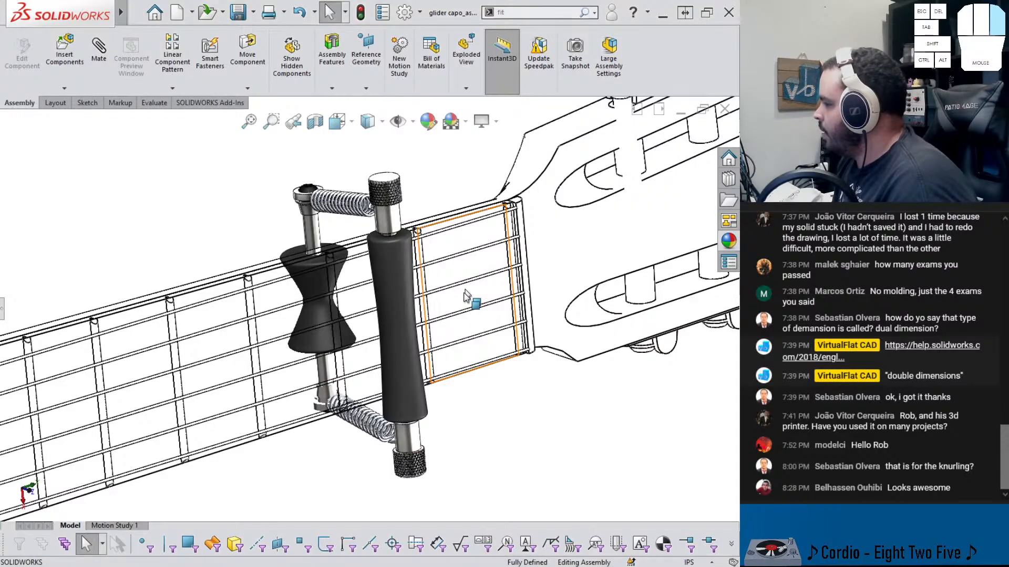
Open Save As again for a closer view of the capo and choose the Portable Network Graphics (*.png) type
{"action": "middle_click_drag", "start_coordinate": [544, 346], "coordinate": [494, 324]}
{"action": "scroll", "coordinate": [478, 321], "scroll_direction": "up", "scroll_amount": 3}
{"action": "scroll", "coordinate": [501, 255], "scroll_direction": "down", "scroll_amount": 5}
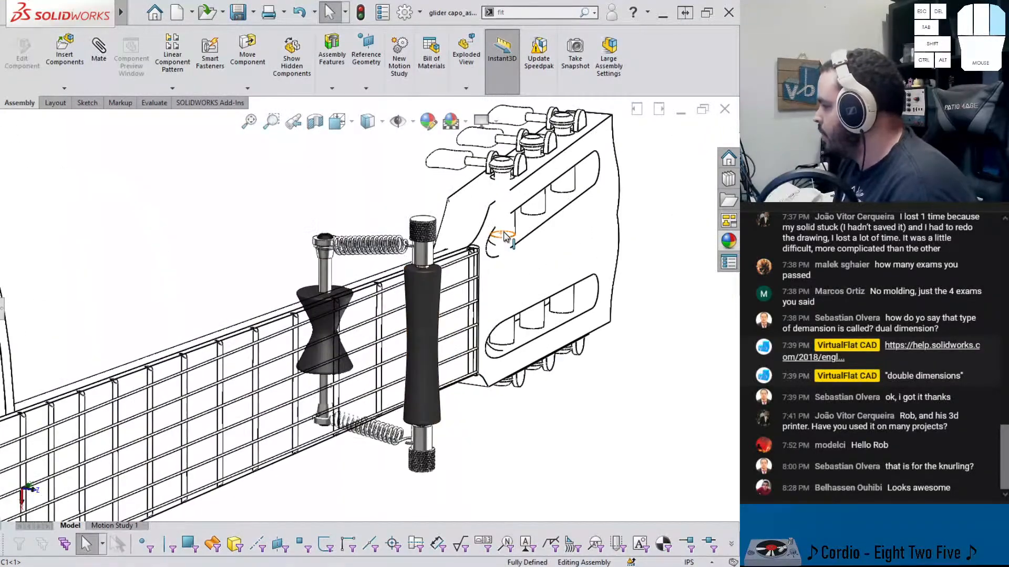
{"action": "middle_click_drag", "start_coordinate": [496, 273], "coordinate": [320, 412]}
{"action": "scroll", "coordinate": [322, 413], "scroll_direction": "down", "scroll_amount": 2}
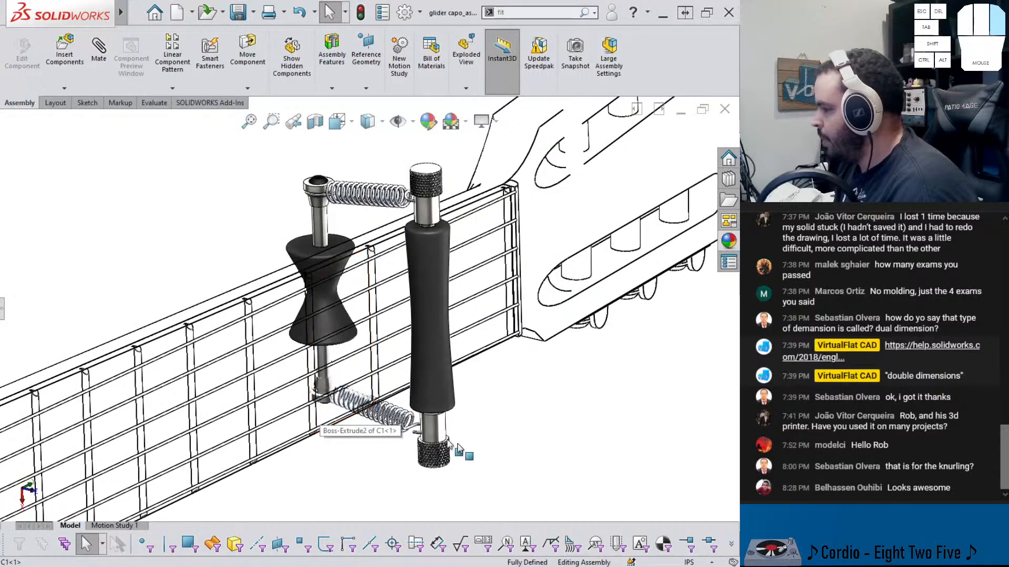
{"action": "middle_click_drag", "start_coordinate": [457, 305], "coordinate": [444, 240]}
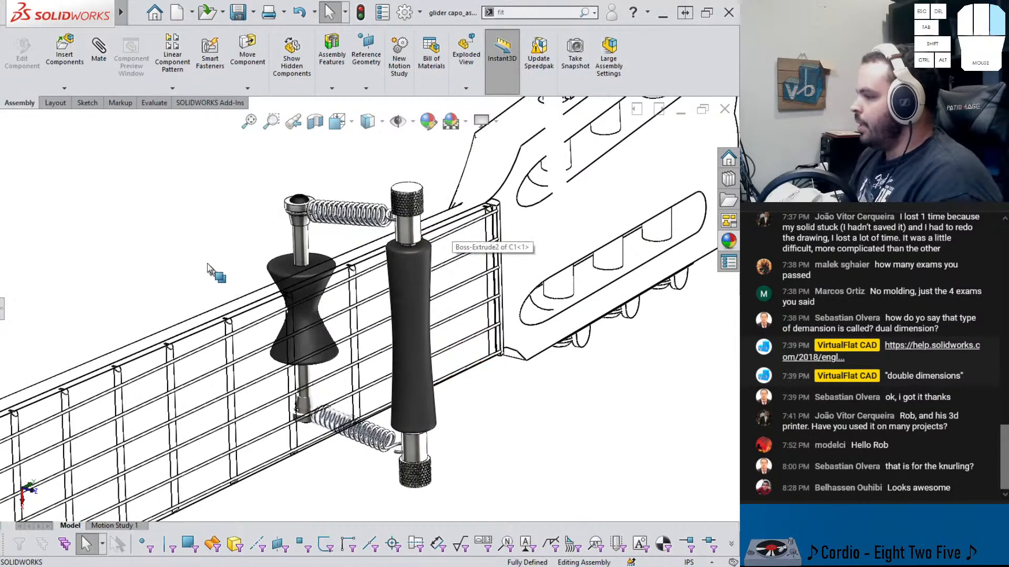
{"action": "key", "text": "alt+f"}
{"action": "key", "text": "a"}
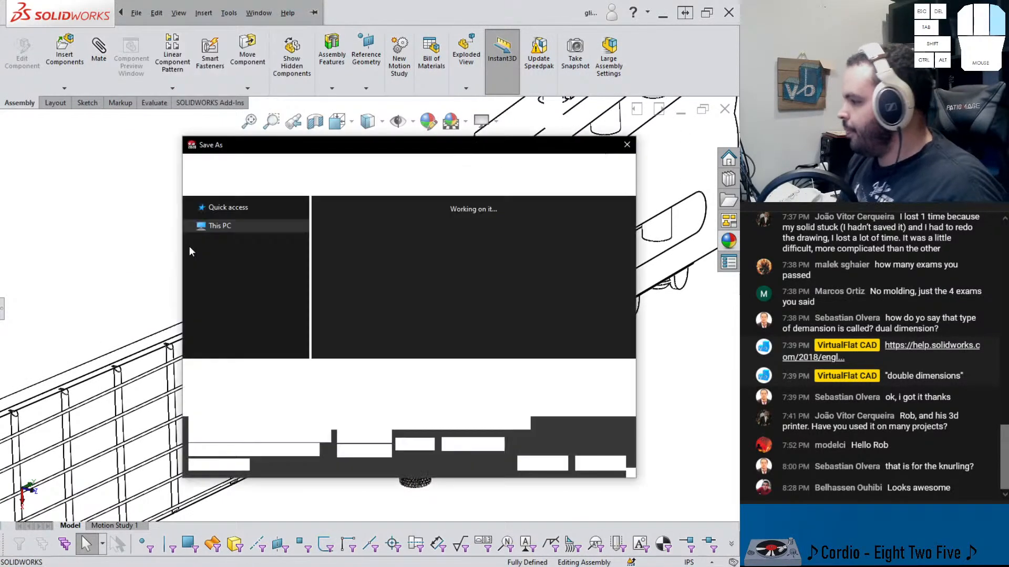
{"action": "left_click", "coordinate": [349, 390]}
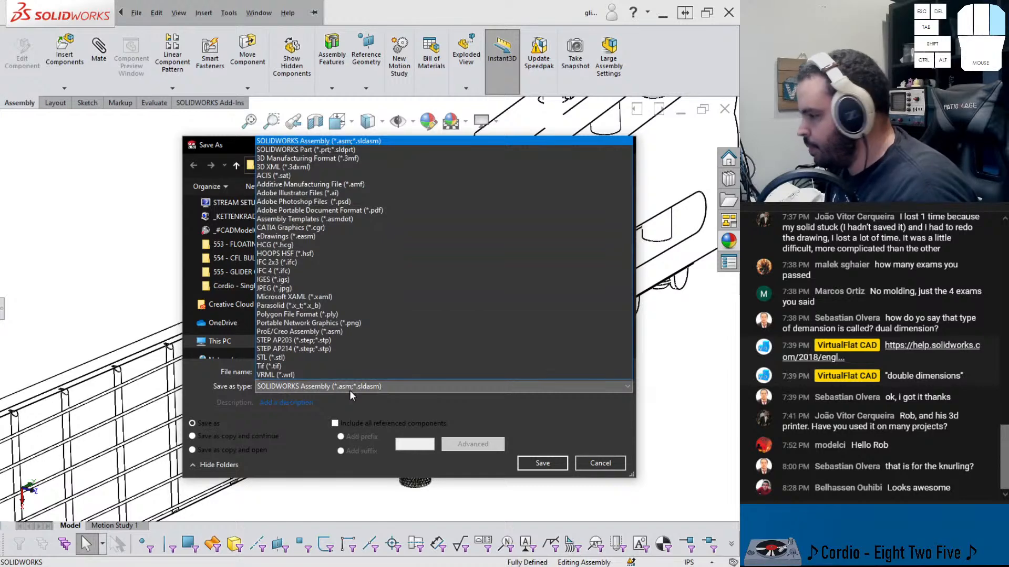
{"action": "key", "text": "p"}
{"action": "key", "text": "p"}
{"action": "left_click", "coordinate": [348, 322]}
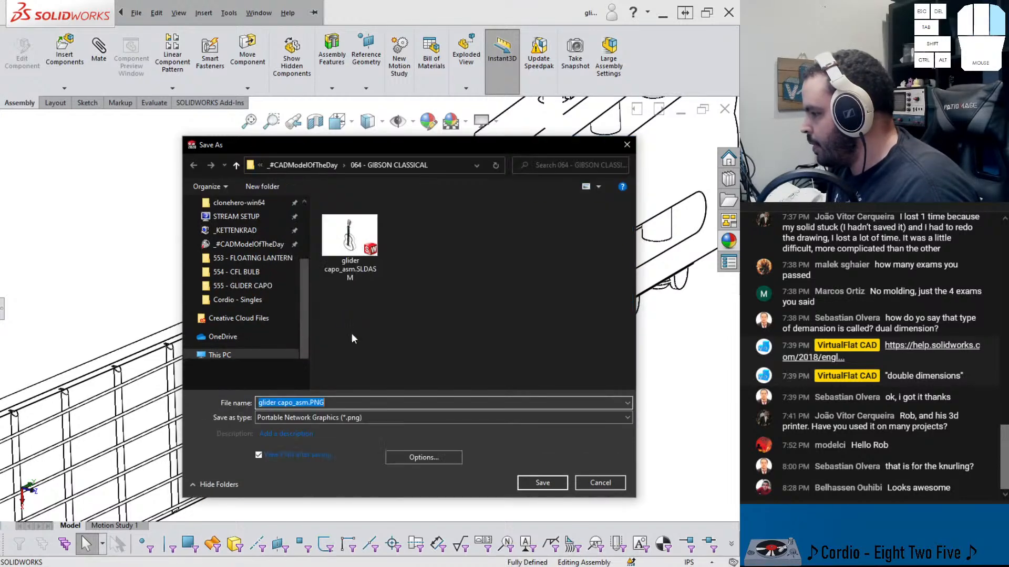
Set the PNG export print-capture resolution to 150 DPI
{"action": "left_click", "coordinate": [414, 459]}
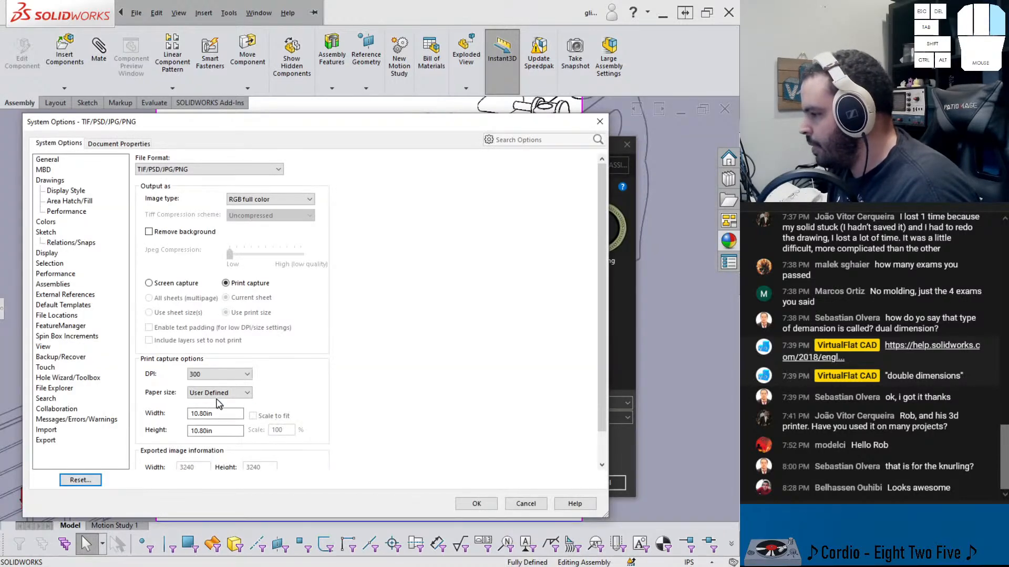
{"action": "left_click", "coordinate": [218, 376]}
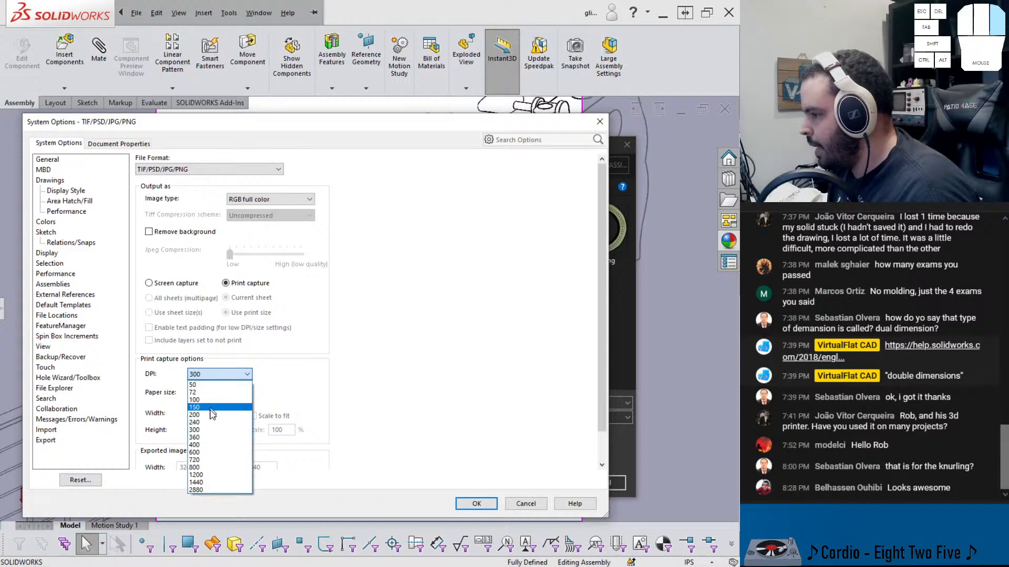
{"action": "left_click", "coordinate": [210, 408]}
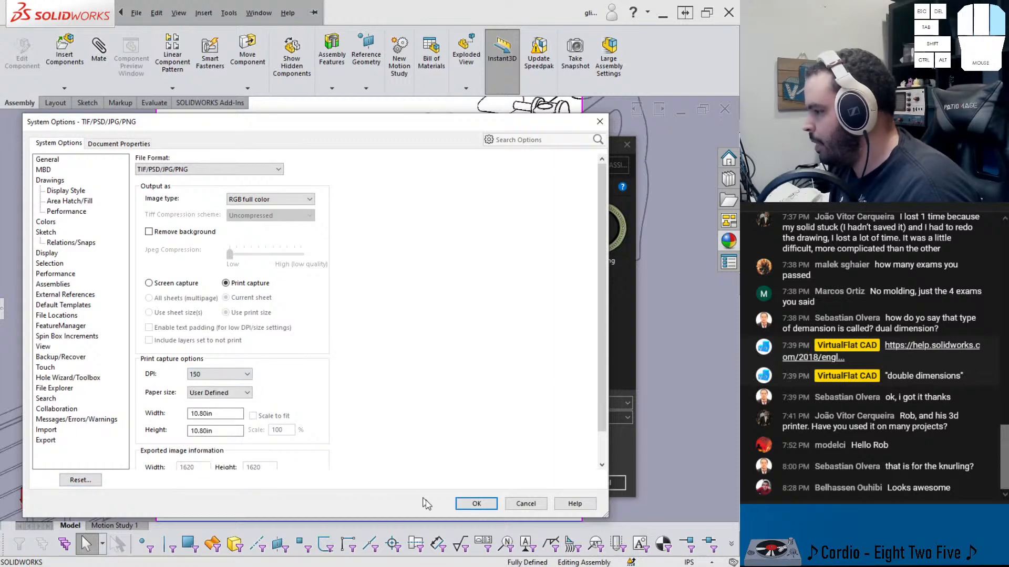
{"action": "left_click", "coordinate": [476, 504]}
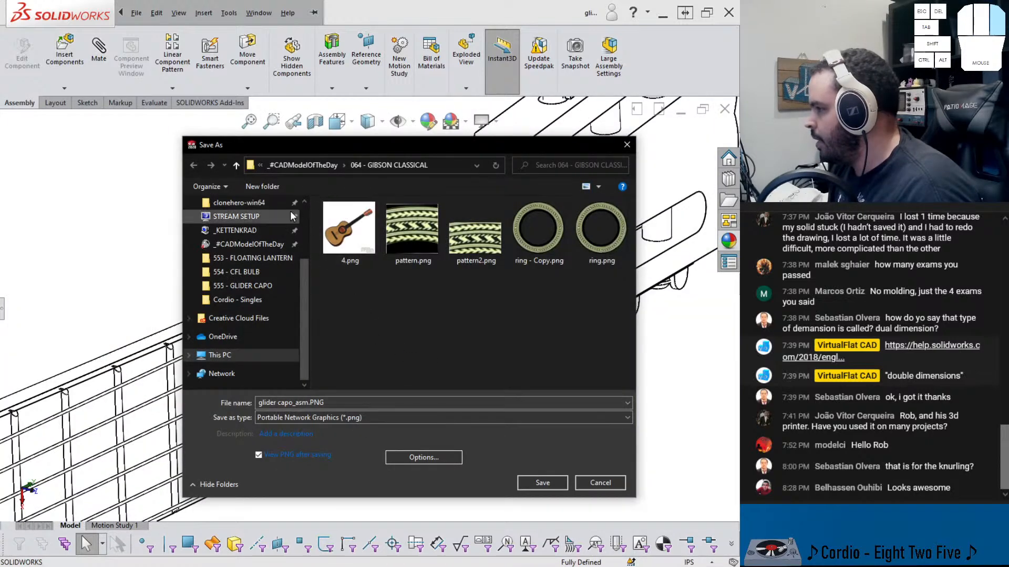
Save the image as glider capo_asm2.PNG in the 555 - GLIDER CAPO folder
{"action": "left_click", "coordinate": [315, 166]}
{"action": "double_click", "coordinate": [348, 221]}
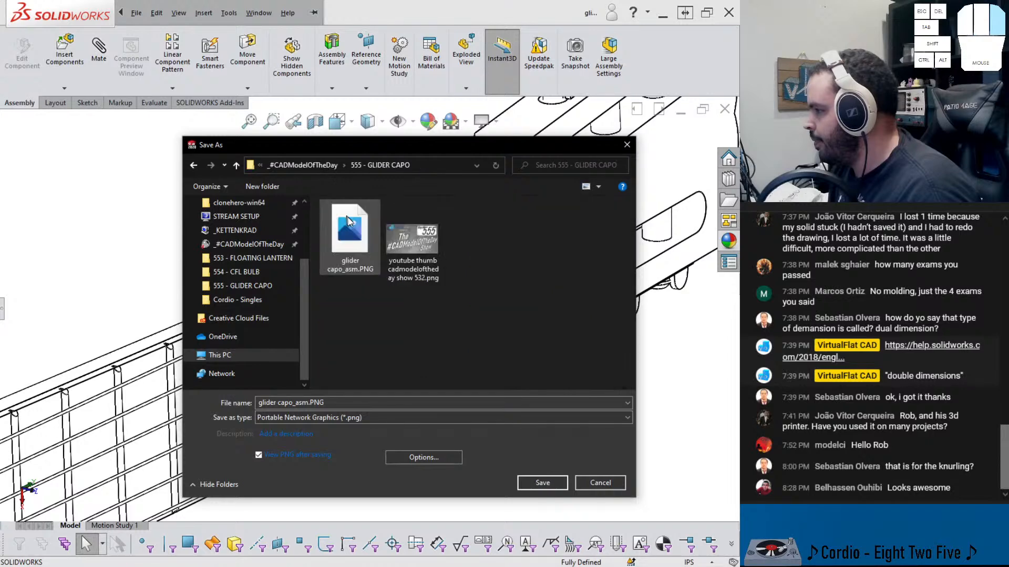
{"action": "left_click", "coordinate": [311, 403]}
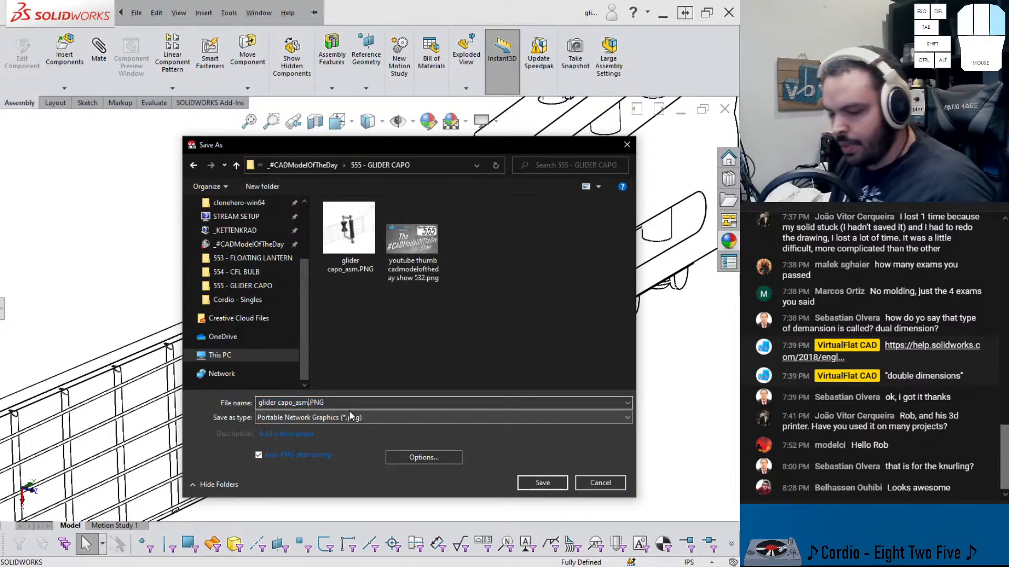
{"action": "type", "text": "2"}
{"action": "left_click", "coordinate": [534, 481]}
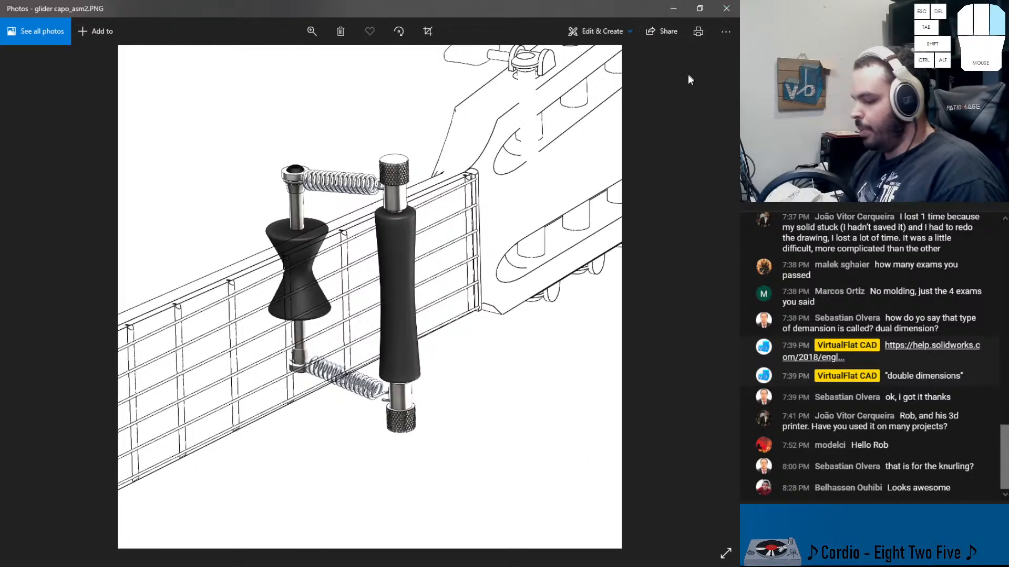
{"action": "left_click", "coordinate": [726, 9]}
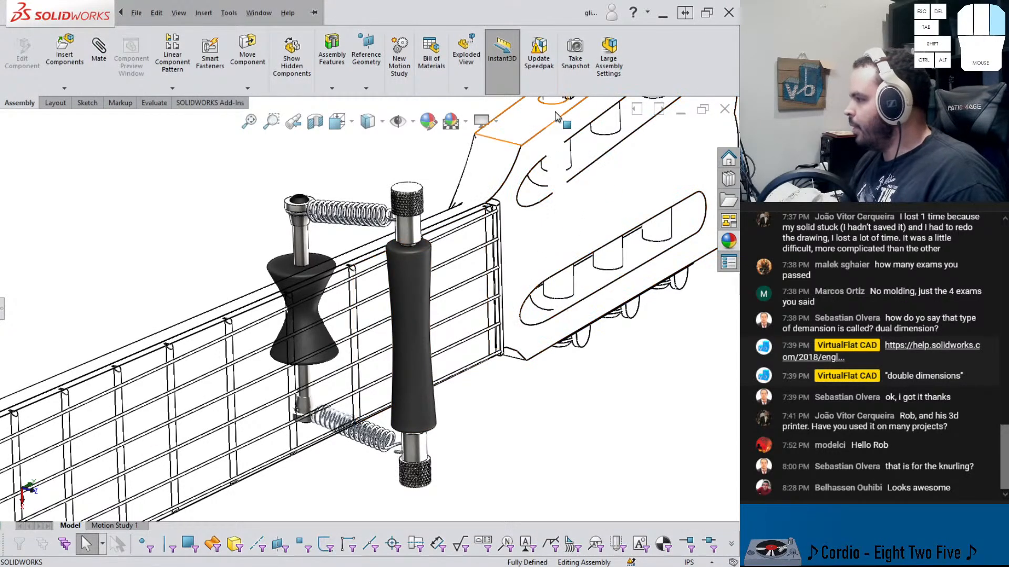
Open the PhotoView 360 render preview window from the Render Tools and move it beside the model
{"action": "scroll", "coordinate": [580, 191], "scroll_direction": "up", "scroll_amount": 1}
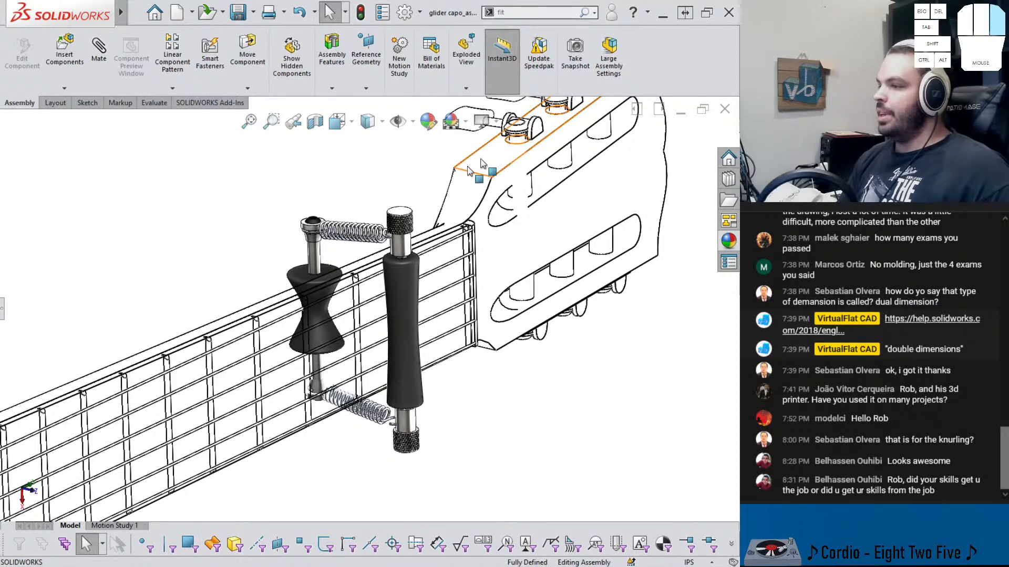
{"action": "key", "text": "Tab"}
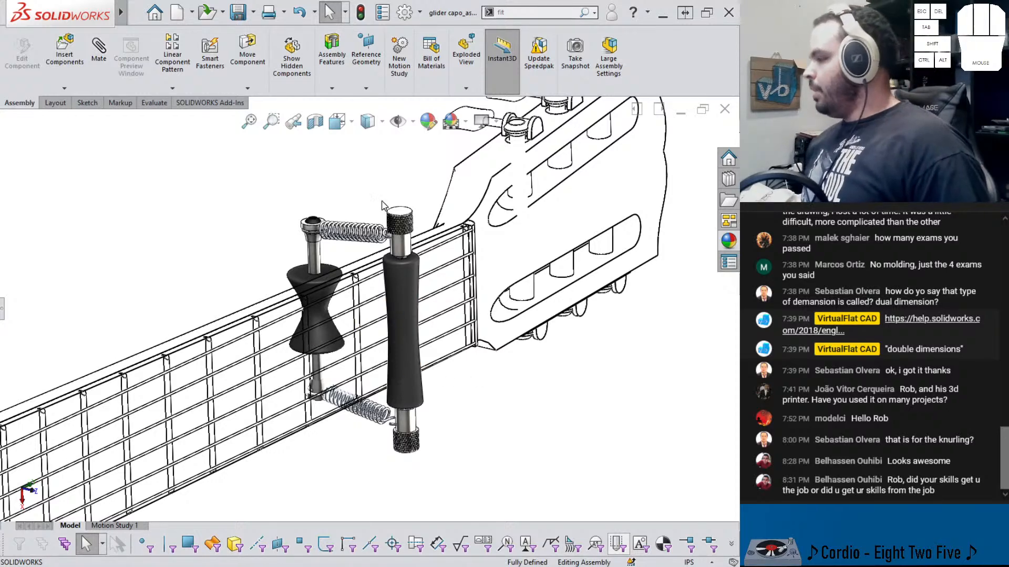
{"action": "left_click", "coordinate": [210, 106]}
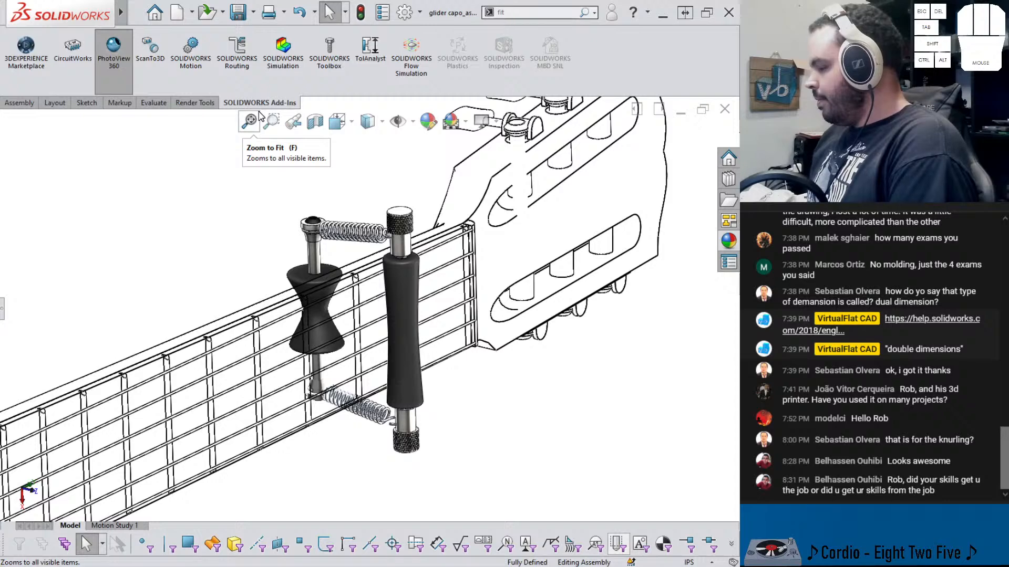
{"action": "left_click", "coordinate": [193, 104]}
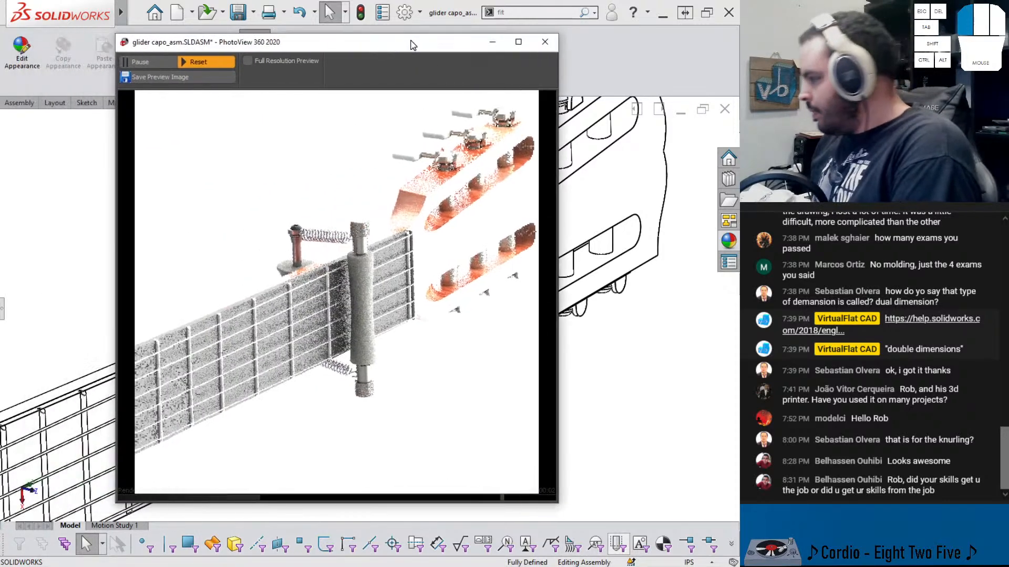
{"action": "left_click_drag", "start_coordinate": [413, 45], "coordinate": [550, 51]}
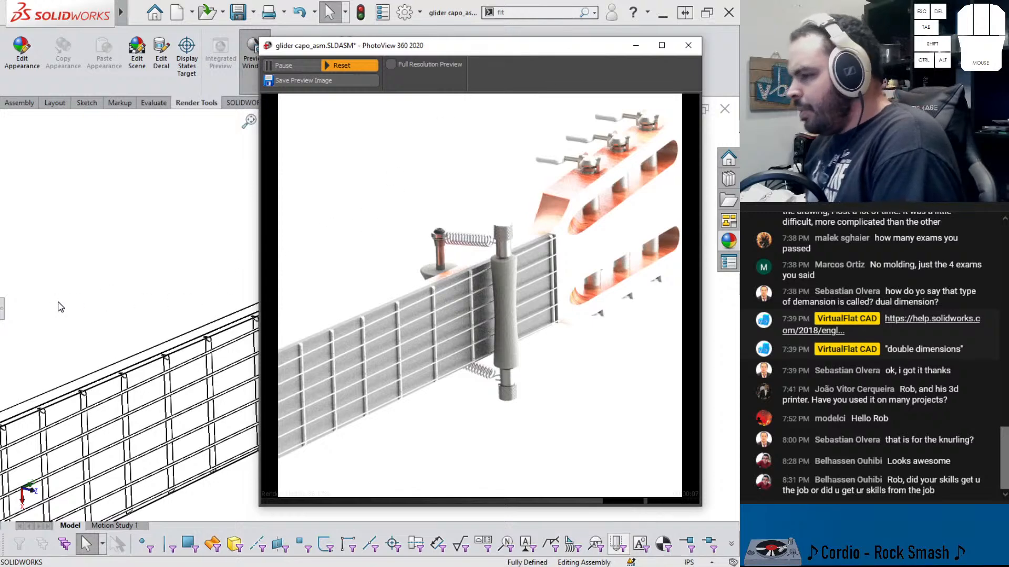
Open the Primary PhotoView 360 Lighting settings for editing from the DisplayManager
{"action": "left_click", "coordinate": [2, 314]}
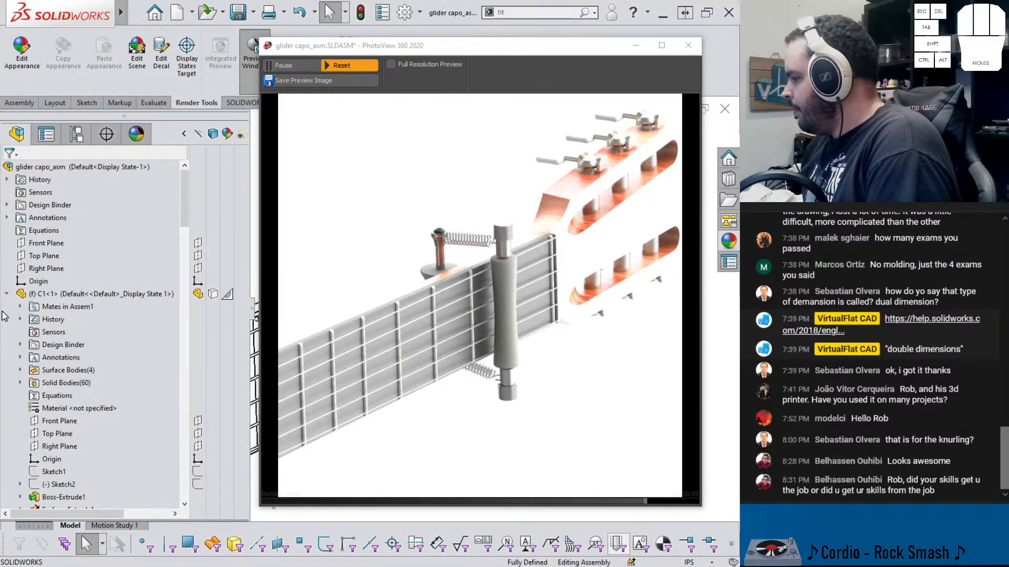
{"action": "left_click", "coordinate": [137, 137]}
{"action": "right_click", "coordinate": [78, 227]}
{"action": "left_click", "coordinate": [105, 240]}
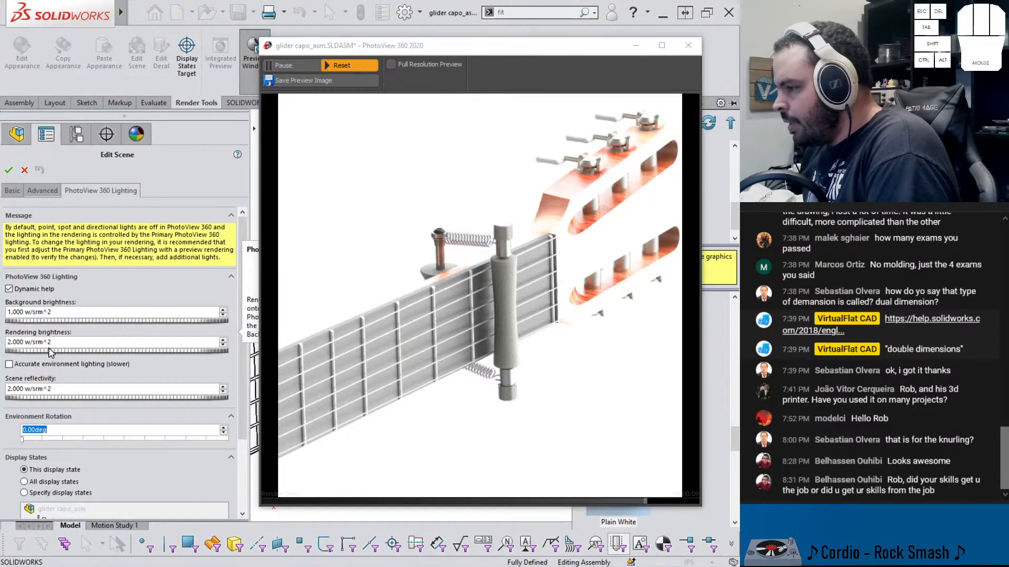
{"action": "left_click_drag", "start_coordinate": [49, 349], "coordinate": [51, 325]}
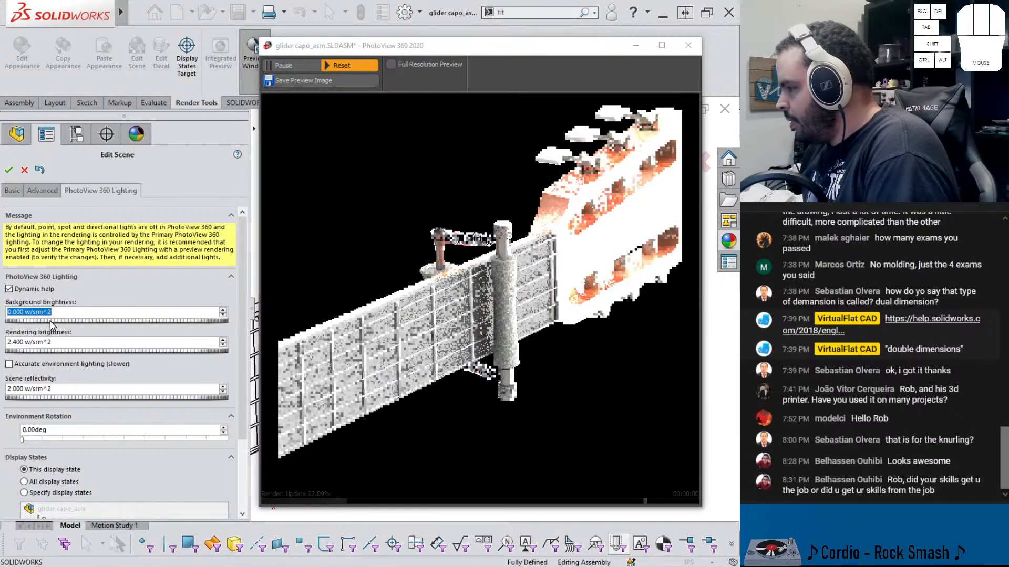
{"action": "left_click", "coordinate": [53, 350]}
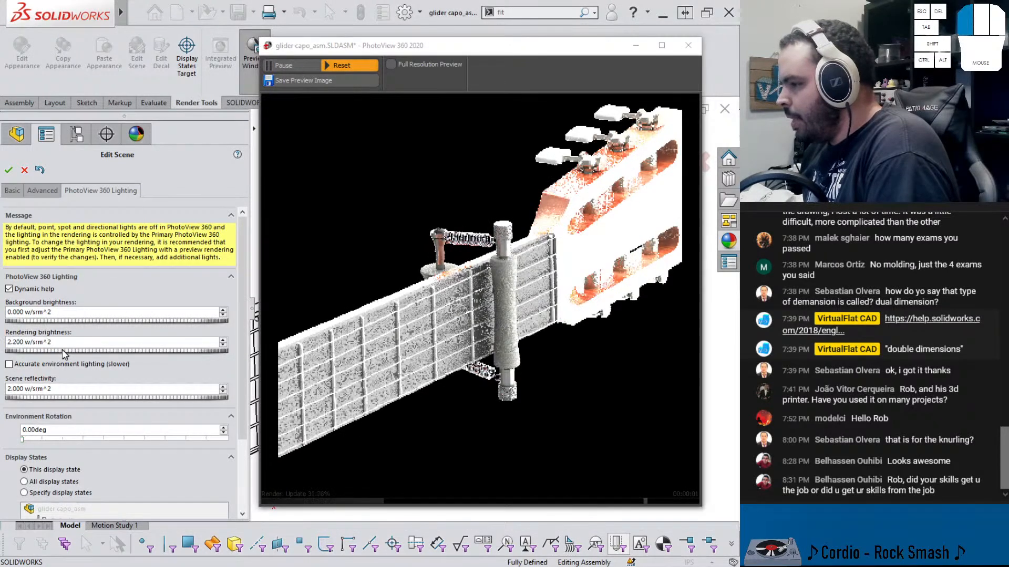
{"action": "left_click_drag", "start_coordinate": [62, 350], "coordinate": [54, 351]}
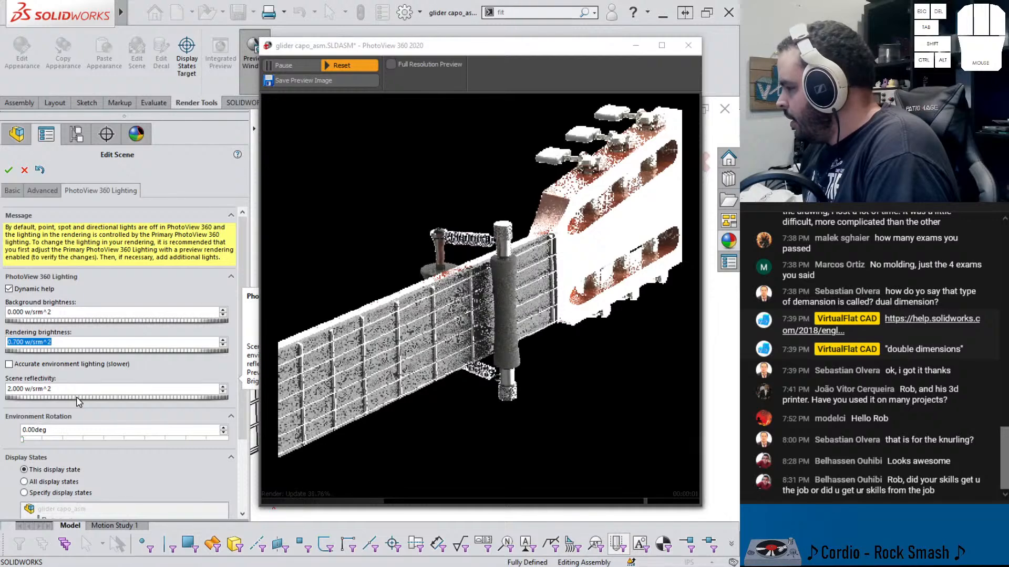
{"action": "left_click", "coordinate": [45, 190]}
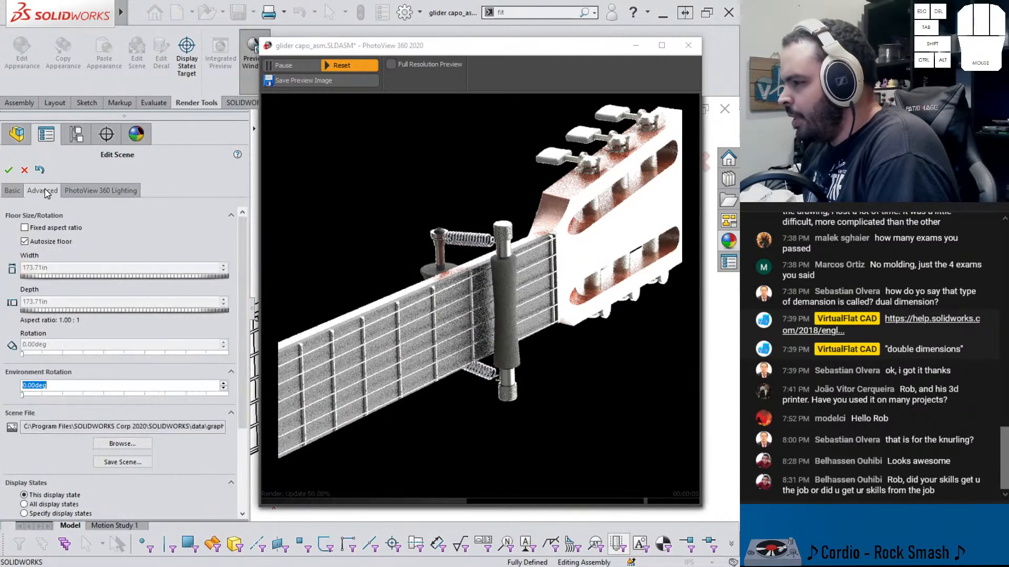
{"action": "left_click", "coordinate": [24, 169]}
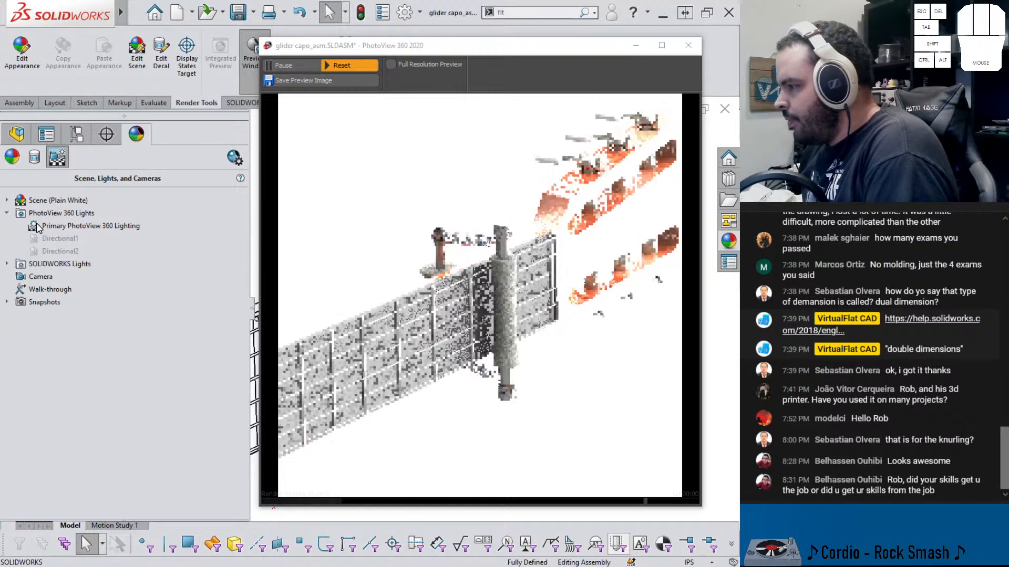
Reopen the Primary PhotoView 360 Lighting settings and set the background brightness to 0
{"action": "right_click", "coordinate": [39, 227]}
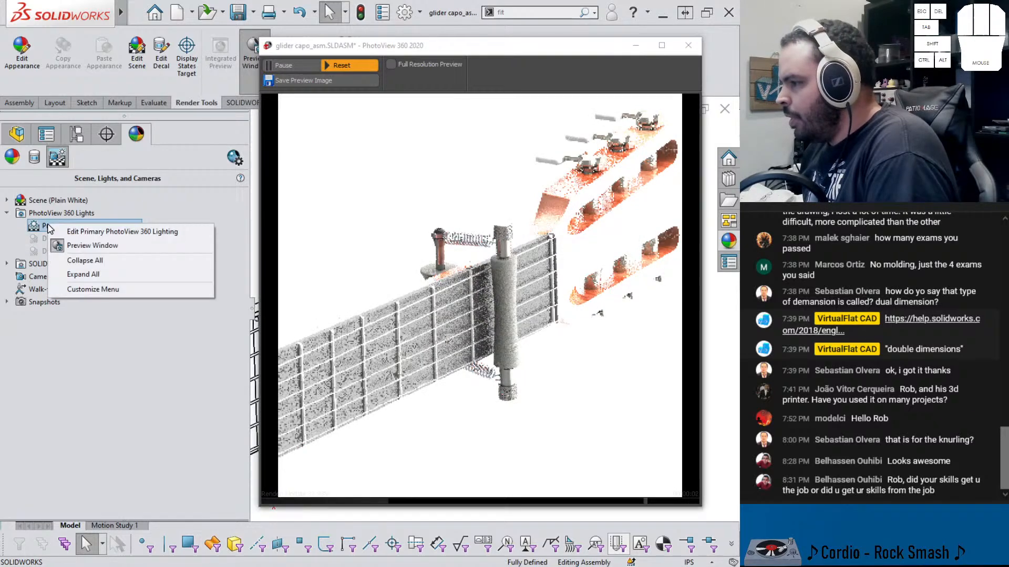
{"action": "left_click", "coordinate": [71, 238]}
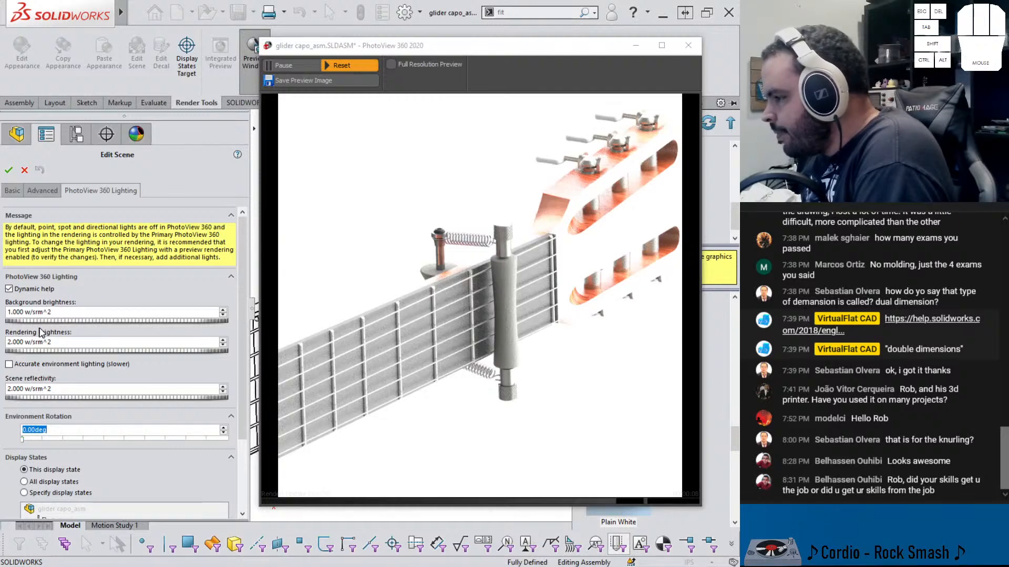
{"action": "left_click_drag", "start_coordinate": [71, 322], "coordinate": [33, 323]}
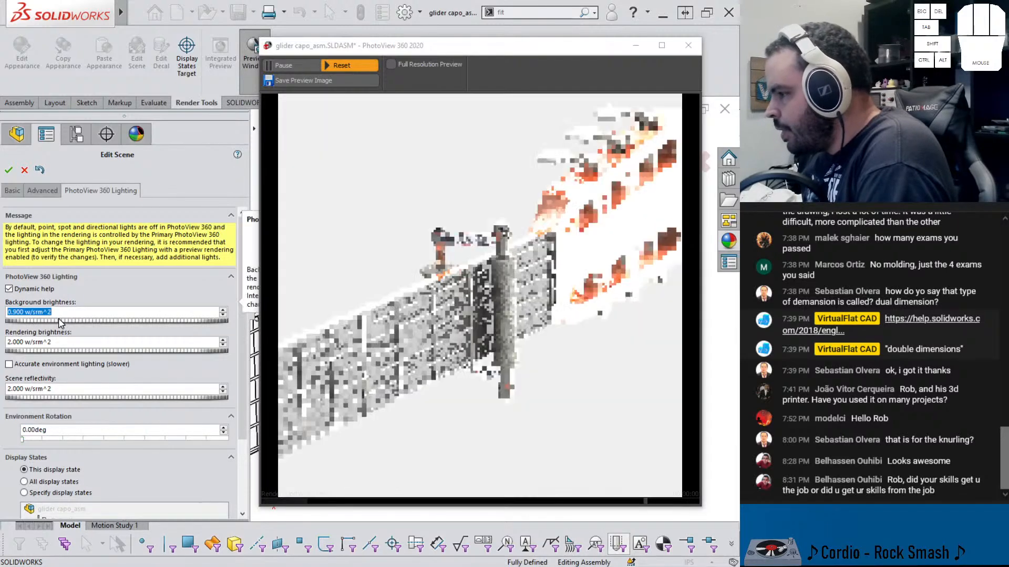
{"action": "type", "text": "0"}
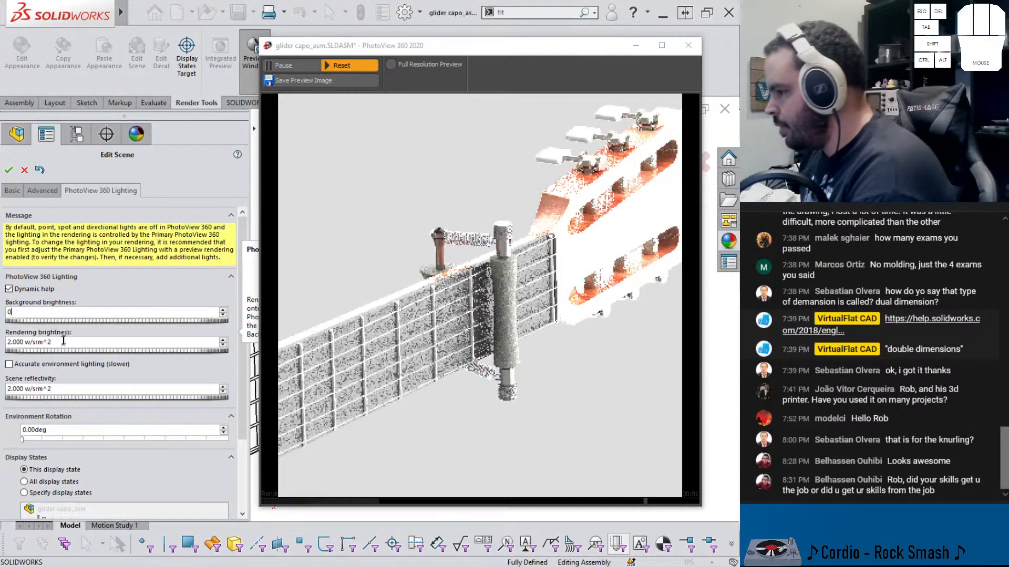
Set the rendering brightness and the scene reflectivity of the PhotoView 360 lighting both to 0
{"action": "left_click", "coordinate": [70, 344]}
{"action": "key", "text": "Delete"}
{"action": "type", "text": "0"}
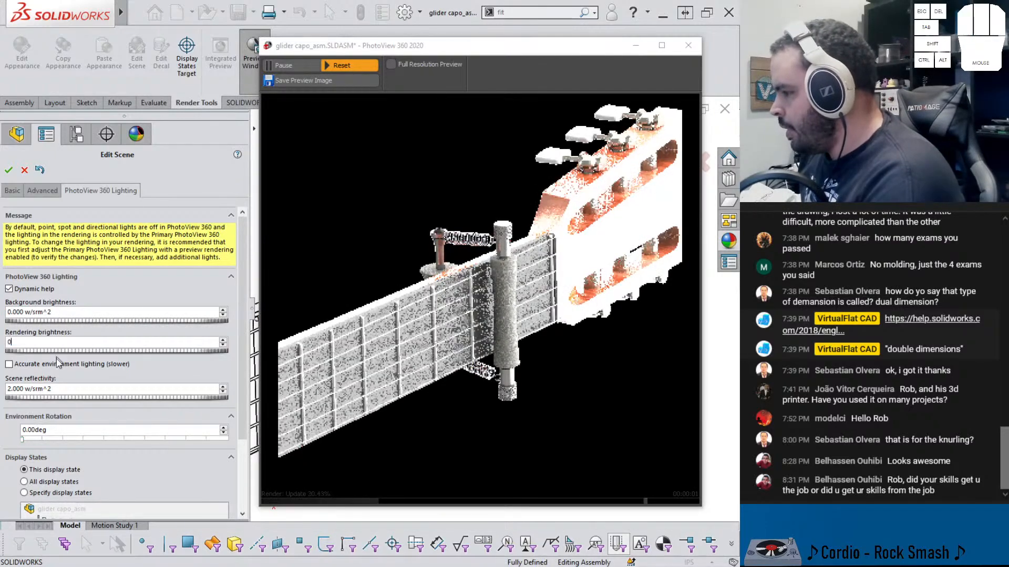
{"action": "double_click", "coordinate": [56, 389]}
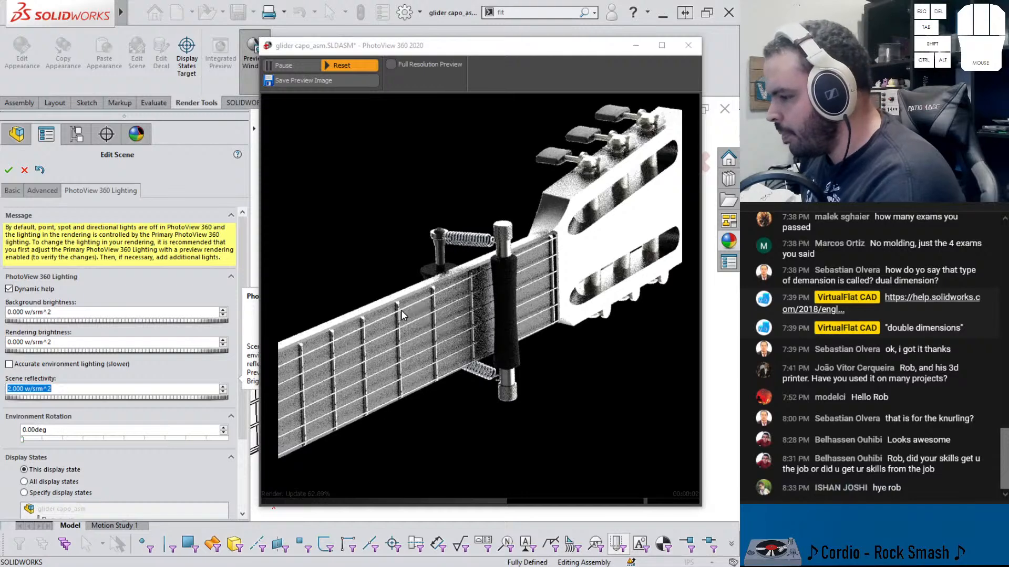
{"action": "scroll", "coordinate": [131, 263], "scroll_direction": "down", "scroll_amount": 2}
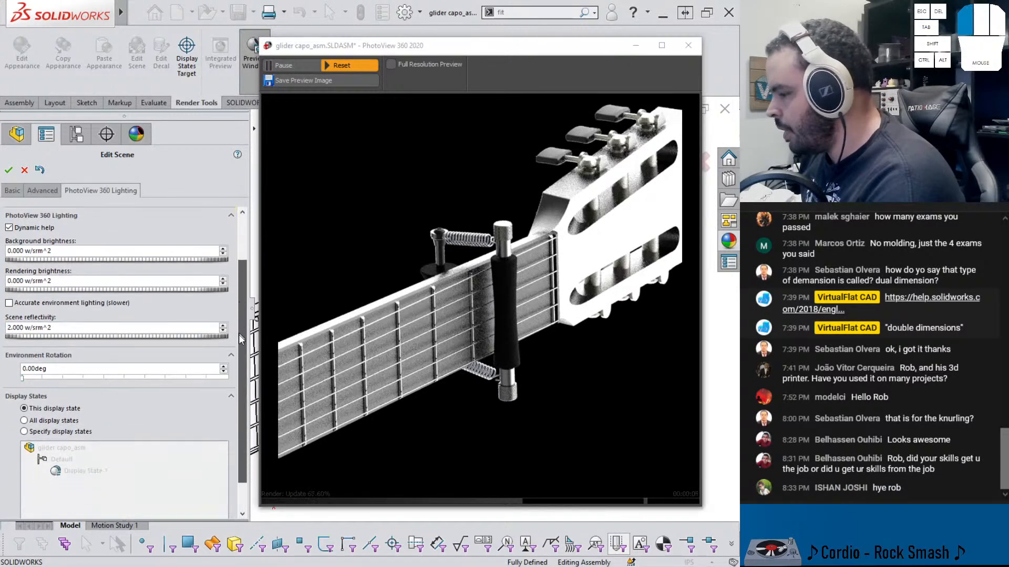
{"action": "scroll", "coordinate": [79, 247], "scroll_direction": "up", "scroll_amount": 2}
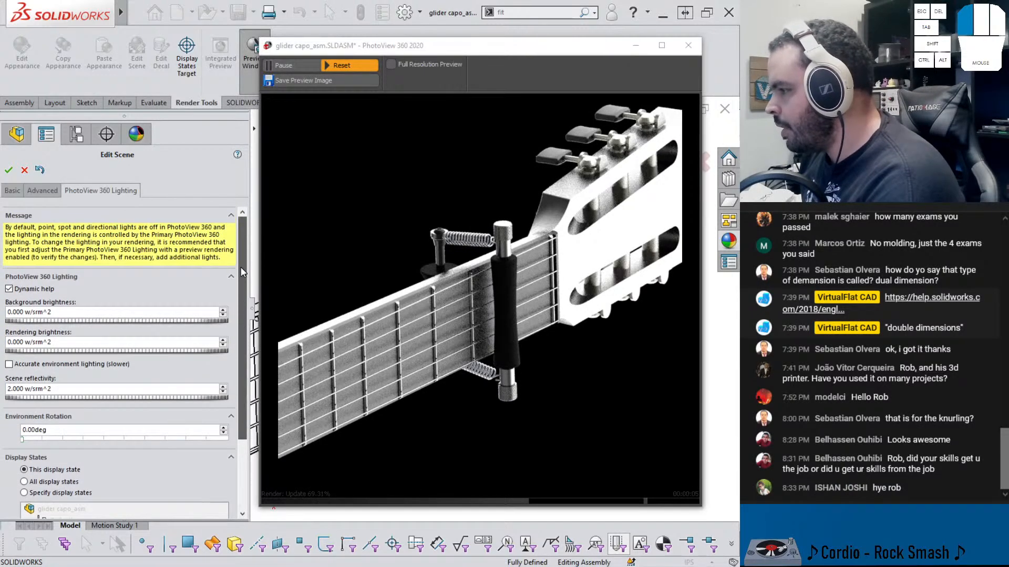
{"action": "left_click", "coordinate": [47, 388]}
{"action": "type", "text": "0"}
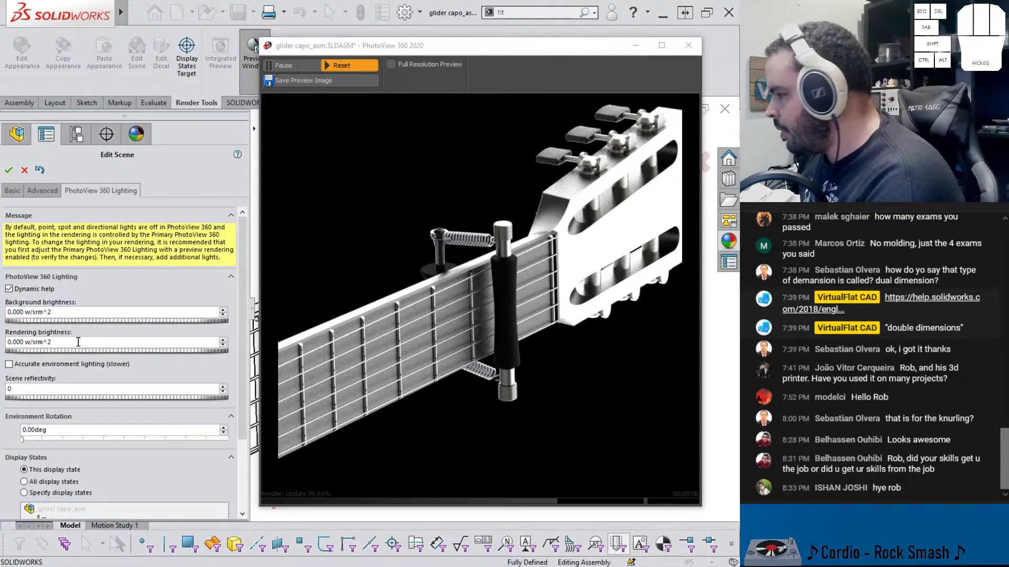
Try rendering brightness values of 2.1 and then 1.2 in the PhotoView 360 lighting
{"action": "left_click", "coordinate": [78, 342]}
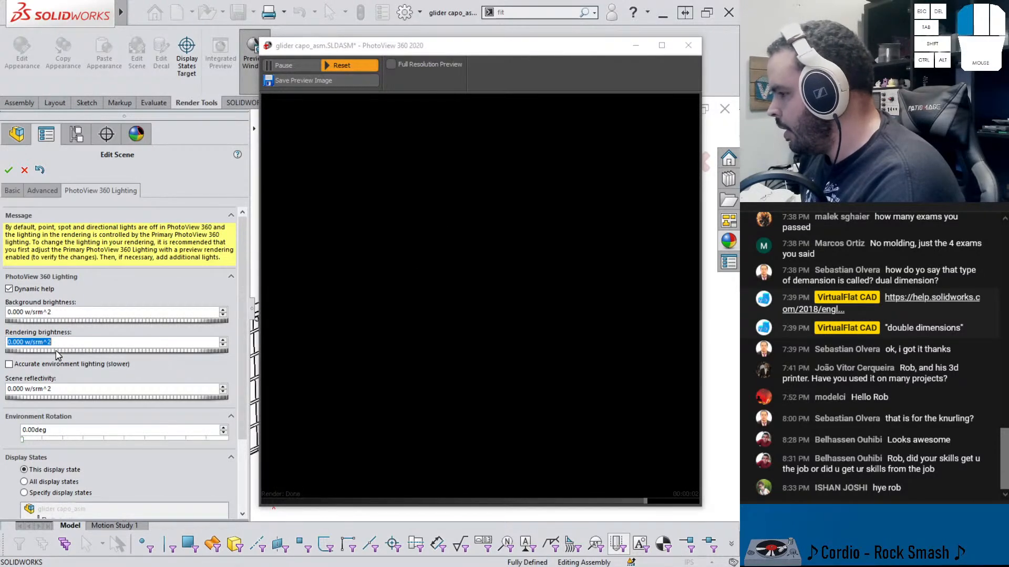
{"action": "type", "text": "2.1"}
{"action": "key", "text": "Return"}
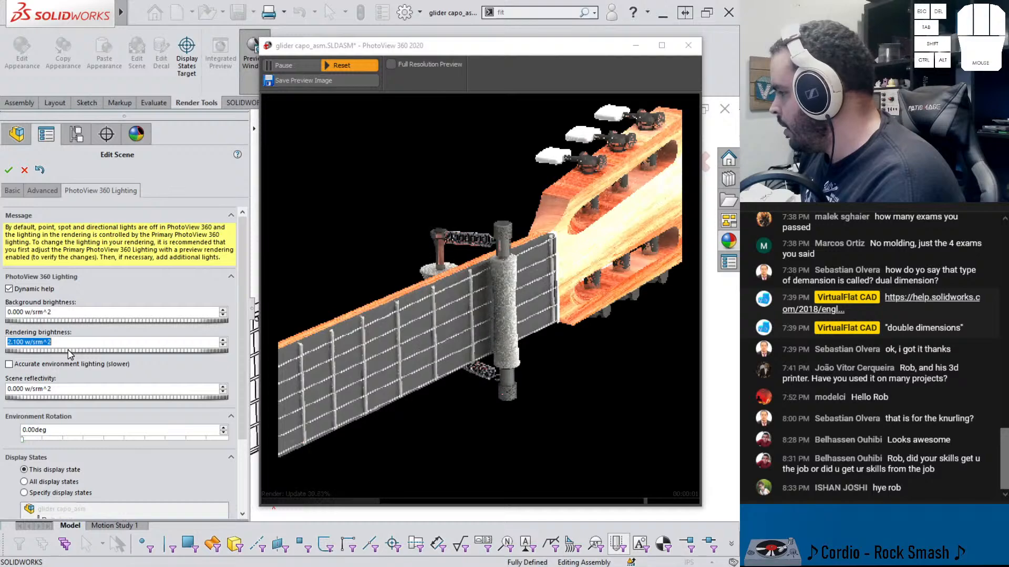
{"action": "type", "text": "1.2"}
{"action": "key", "text": "Return"}
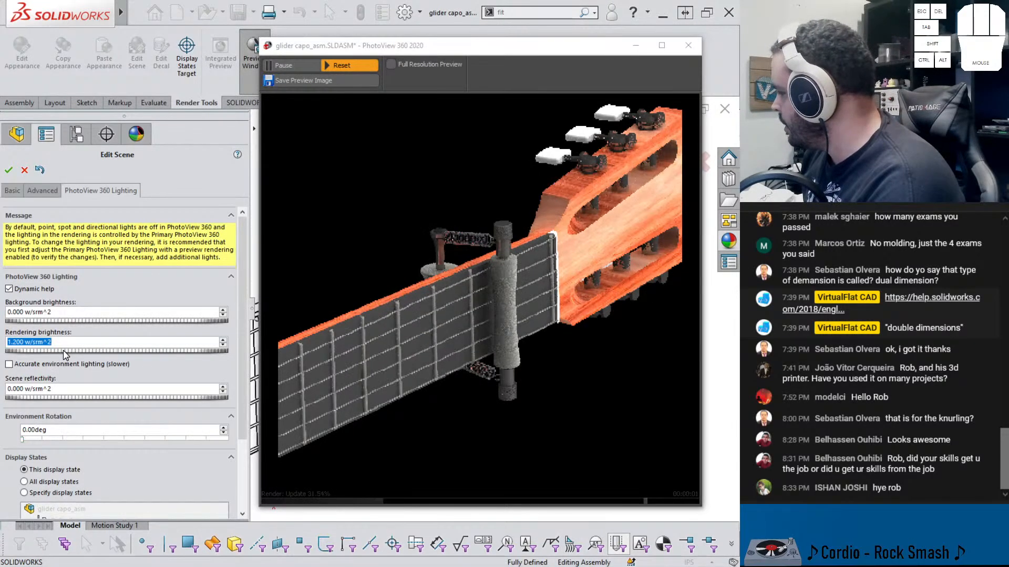
Set the background brightness to 0 and the rendering brightness to 2.0, then accept the lighting settings
{"action": "left_click", "coordinate": [61, 321]}
{"action": "left_click", "coordinate": [63, 321]}
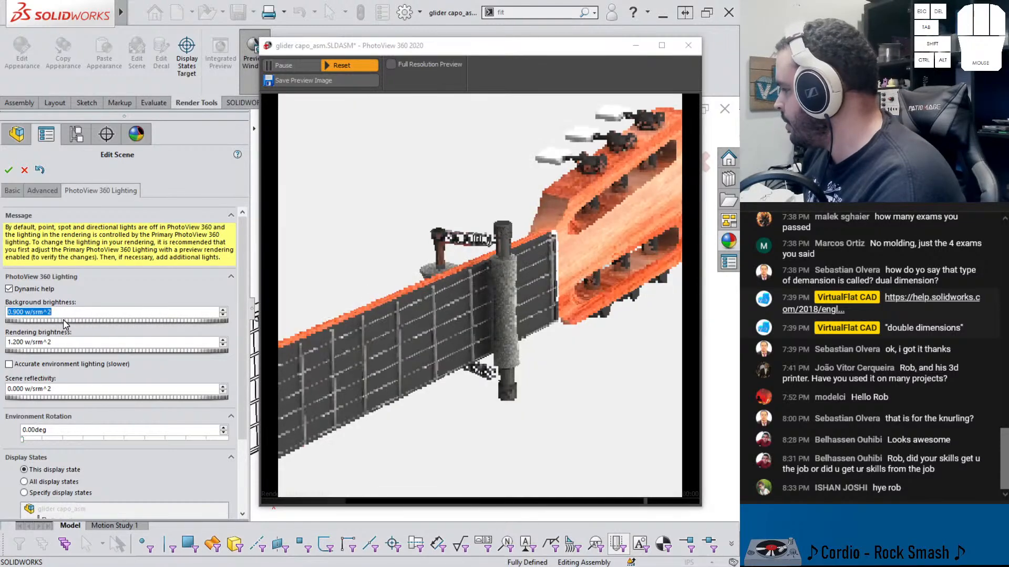
{"action": "left_click", "coordinate": [62, 321]}
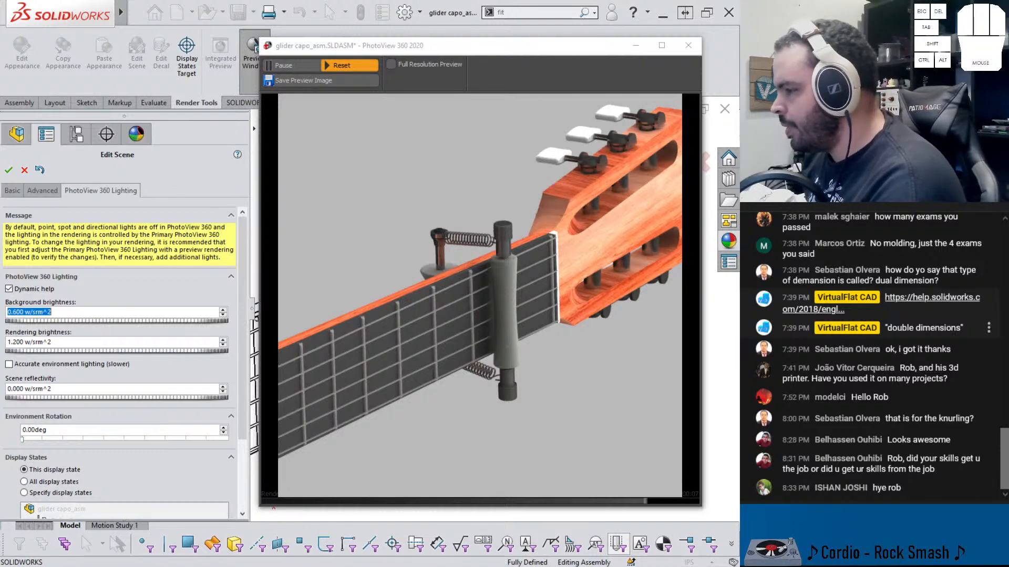
{"action": "left_click_drag", "start_coordinate": [69, 320], "coordinate": [61, 321]}
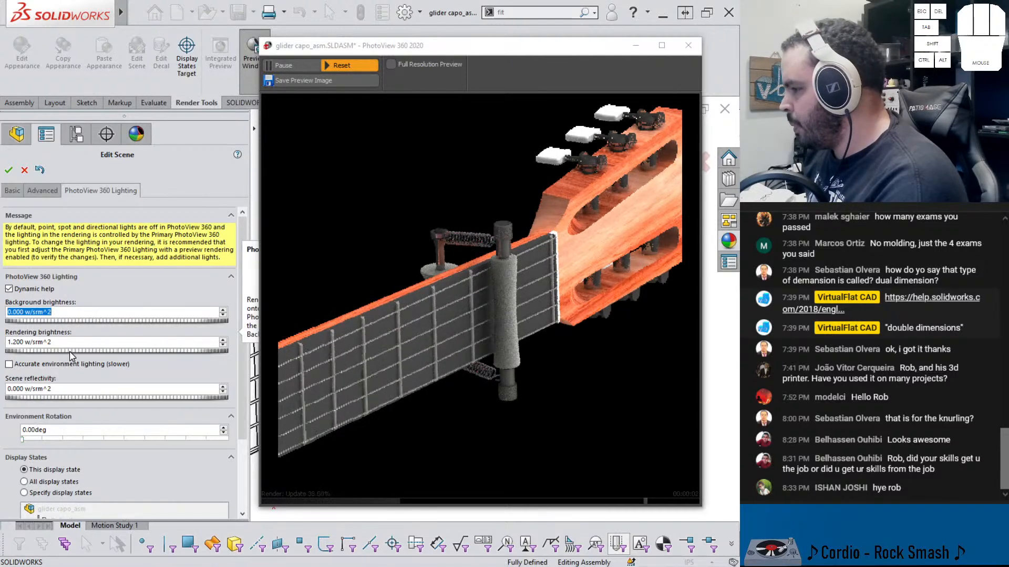
{"action": "left_click_drag", "start_coordinate": [69, 356], "coordinate": [77, 352]}
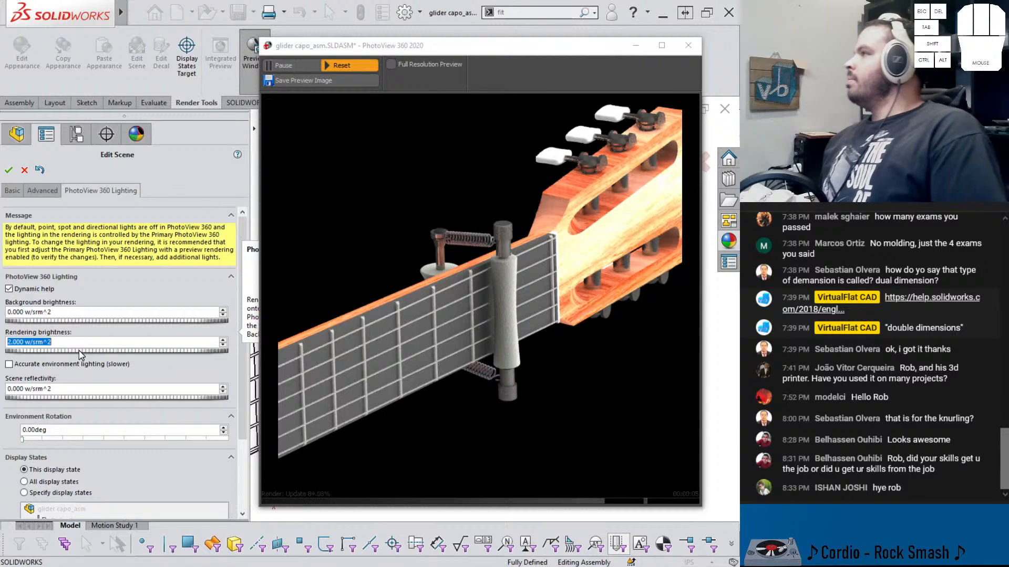
{"action": "left_click", "coordinate": [8, 170]}
Move the PhotoView 360 preview window lower and start a Final Render of the capo assembly
{"action": "left_click_drag", "start_coordinate": [300, 50], "coordinate": [311, 82]}
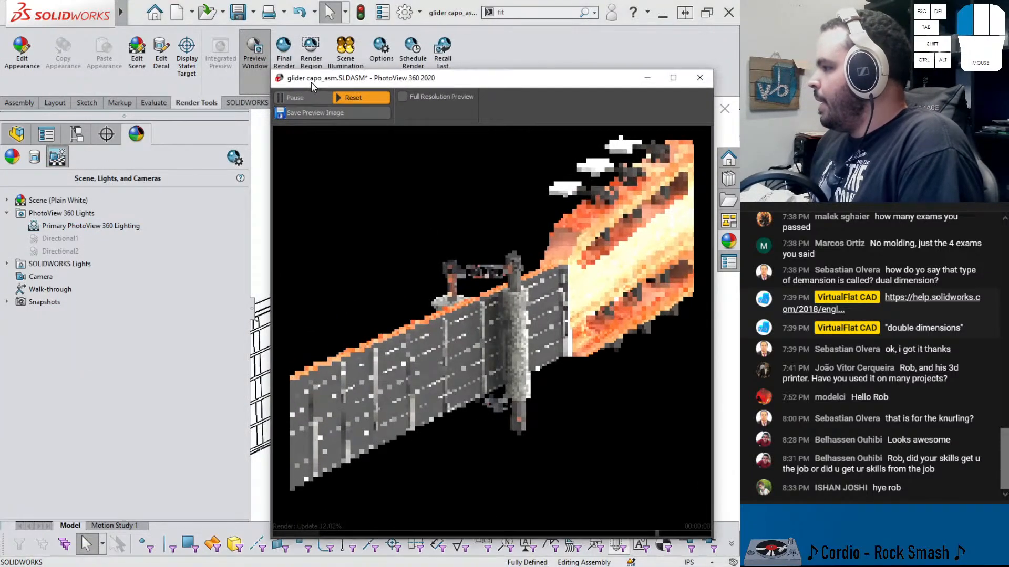
{"action": "left_click", "coordinate": [283, 44]}
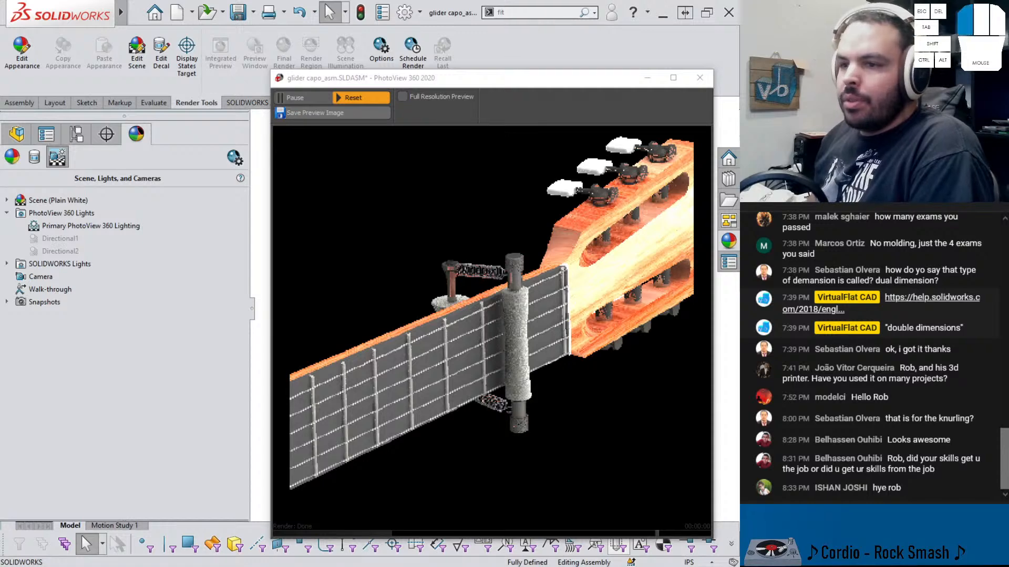
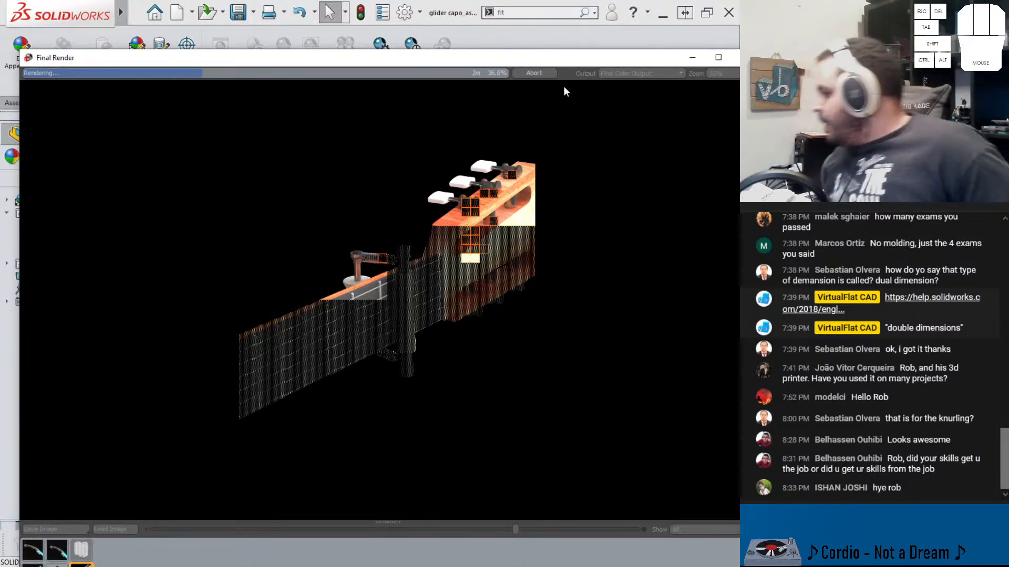
Abort the final render and close the Final Render and PhotoView 360 preview windows
{"action": "left_click", "coordinate": [534, 76]}
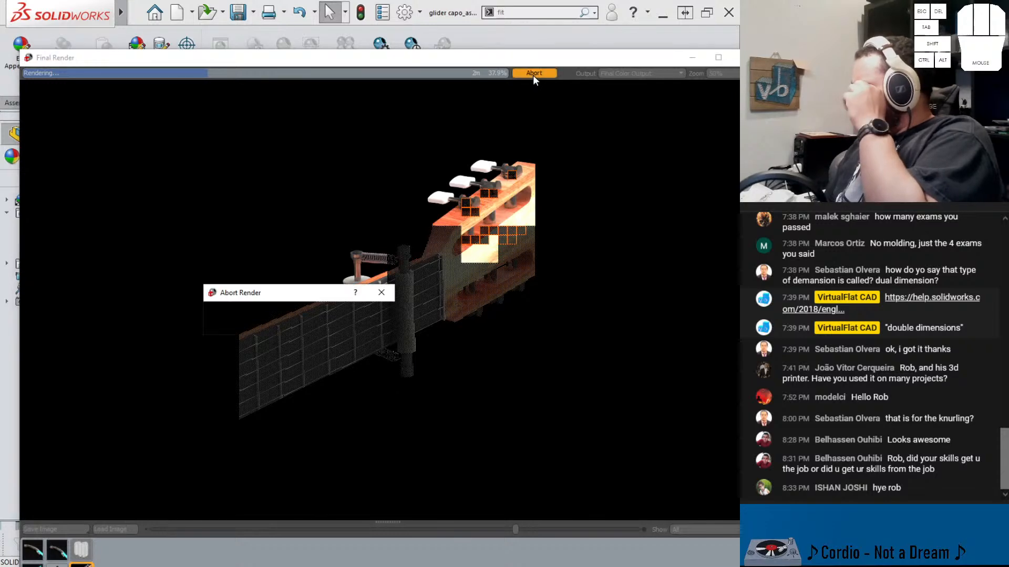
{"action": "left_click", "coordinate": [355, 314]}
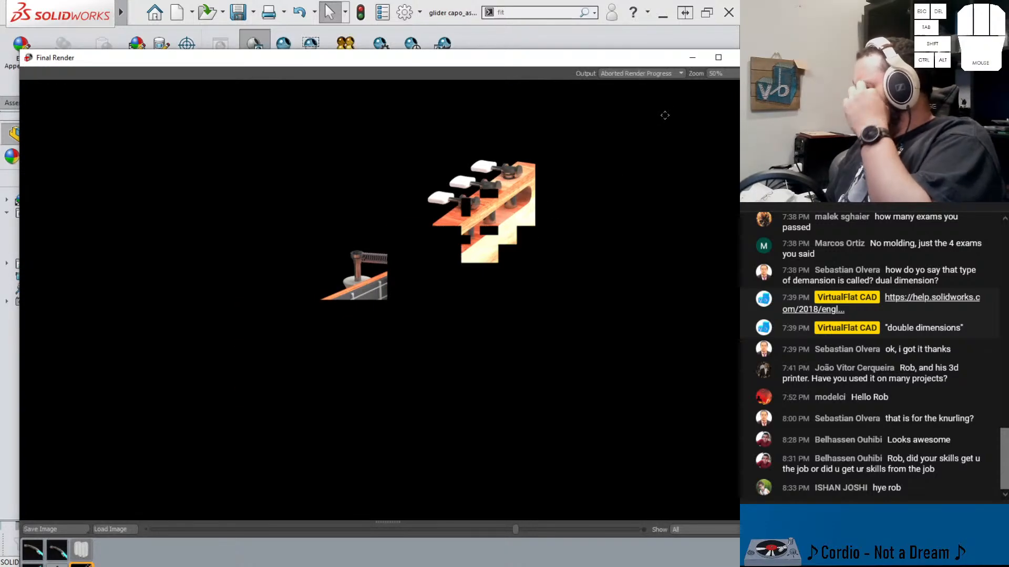
{"action": "left_click", "coordinate": [695, 59]}
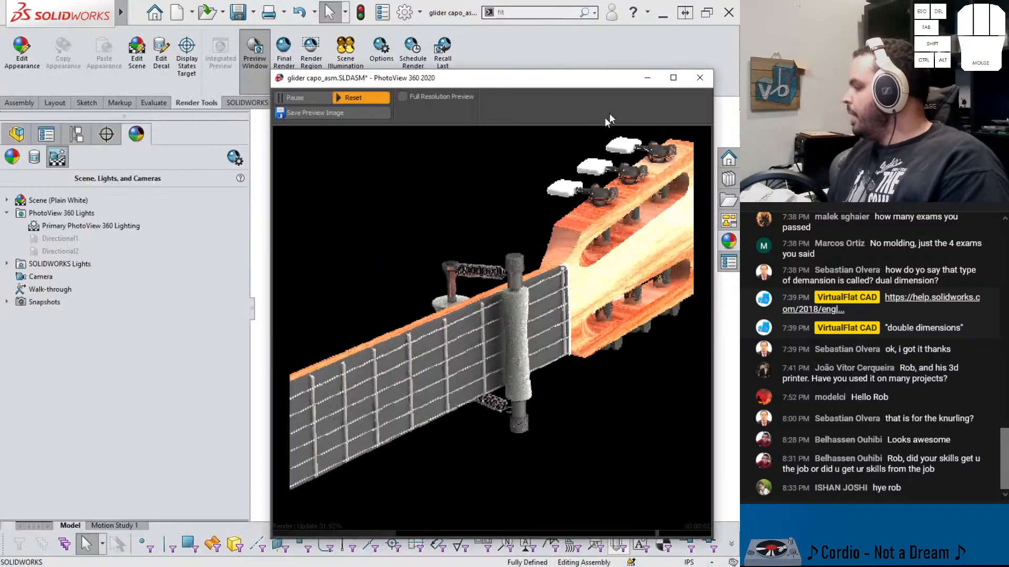
{"action": "left_click", "coordinate": [699, 78]}
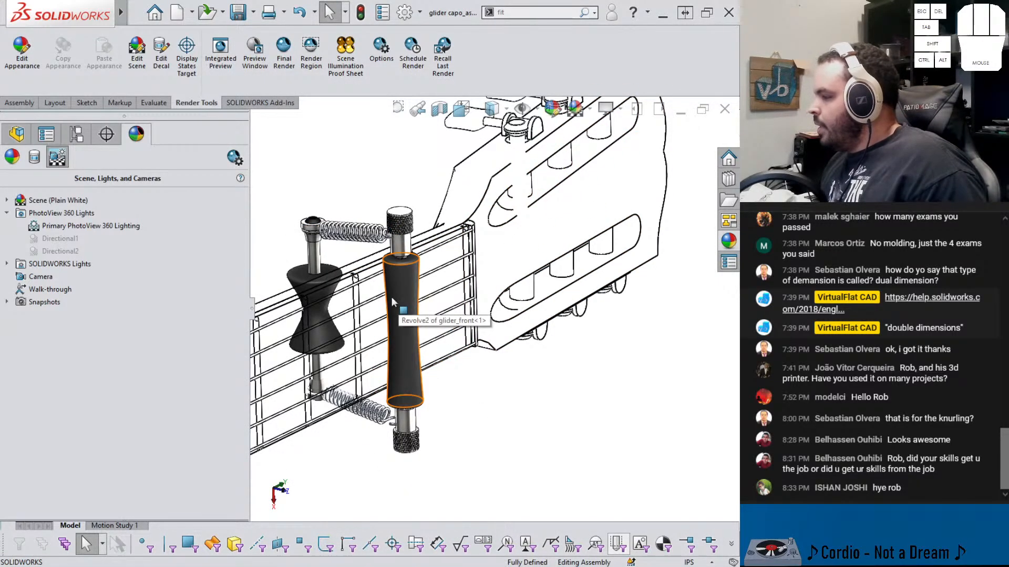
Zoom to fit and inspect the capo on the guitar neck and headstock from several angles
{"action": "mouse_move", "coordinate": [398, 255]}
{"action": "middle_mouse_down"}
{"action": "mouse_move", "coordinate": [420, 246]}
{"action": "mouse_move", "coordinate": [402, 242]}
{"action": "mouse_move", "coordinate": [397, 250]}
{"action": "mouse_move", "coordinate": [407, 254]}
{"action": "middle_mouse_up"}
{"action": "key", "text": "f"}
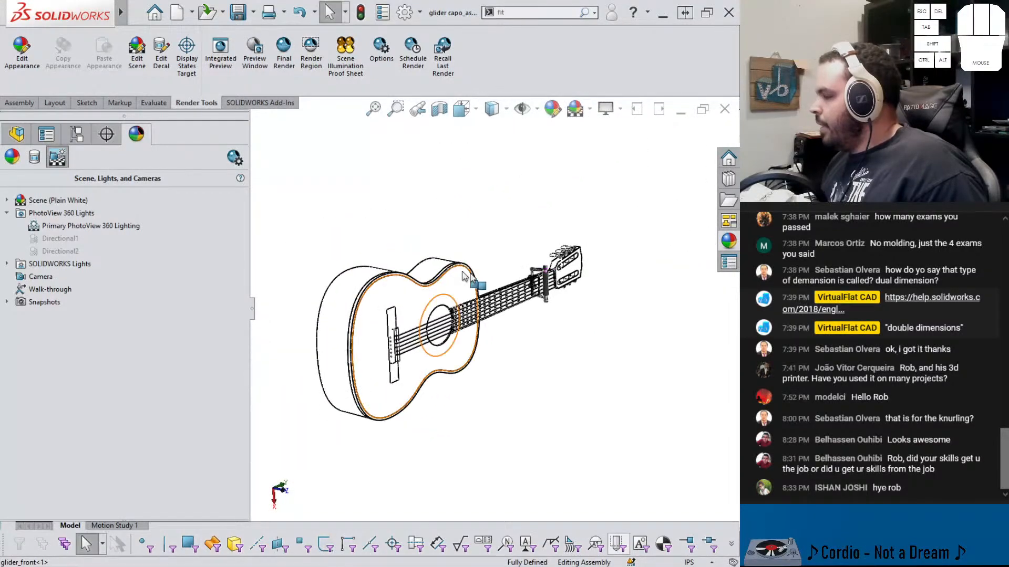
{"action": "middle_click_drag", "start_coordinate": [543, 299], "coordinate": [478, 295]}
{"action": "scroll", "coordinate": [539, 294], "scroll_direction": "down", "scroll_amount": 4}
{"action": "scroll", "coordinate": [560, 253], "scroll_direction": "down", "scroll_amount": 3}
{"action": "middle_click", "coordinate": [595, 287]}
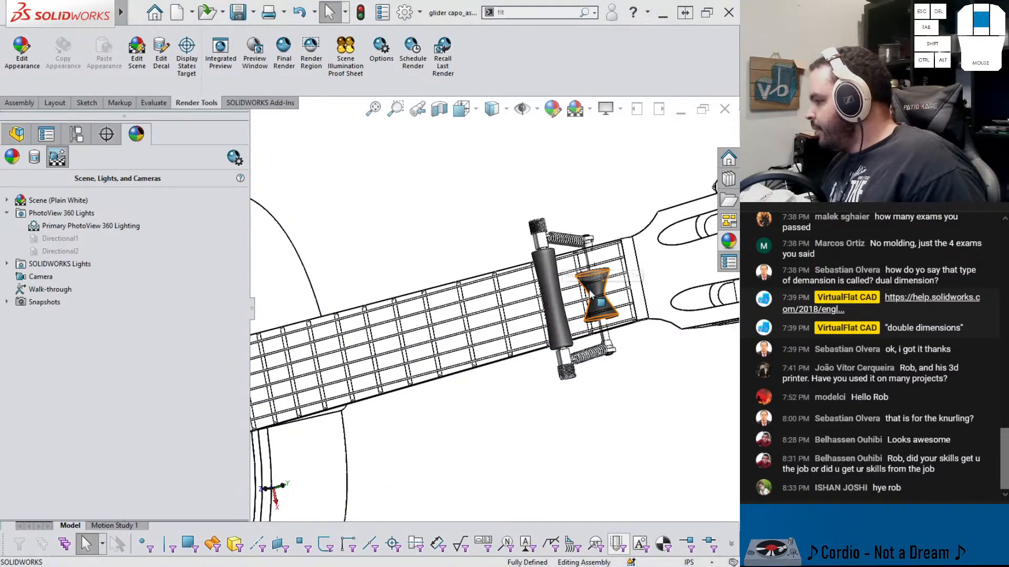
{"action": "middle_click_drag", "start_coordinate": [595, 288], "coordinate": [585, 309]}
{"action": "left_click_drag", "start_coordinate": [584, 309], "coordinate": [584, 312]}
{"action": "scroll", "coordinate": [673, 401], "scroll_direction": "up", "scroll_amount": 2}
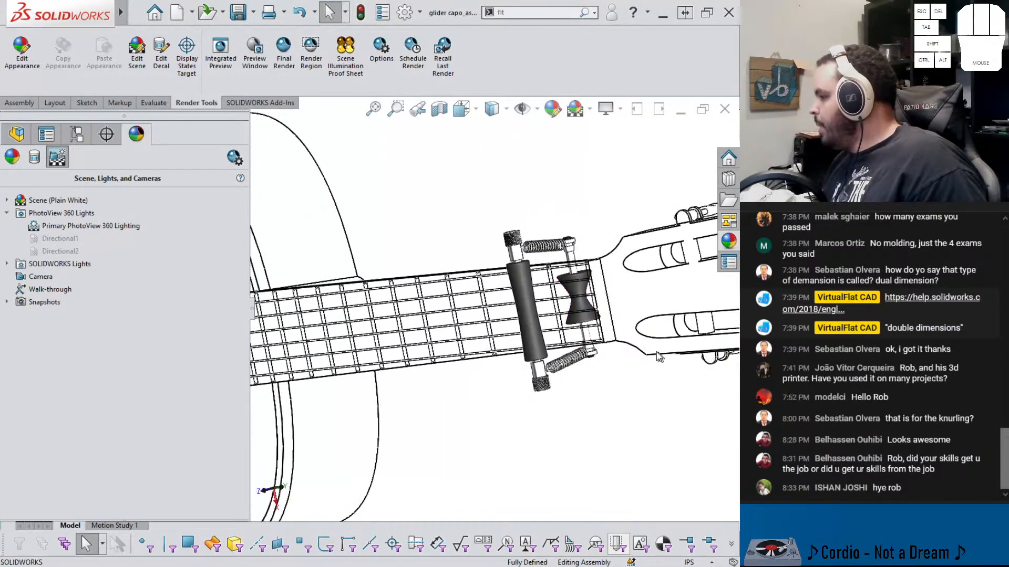
{"action": "scroll", "coordinate": [613, 300], "scroll_direction": "down", "scroll_amount": 3}
{"action": "middle_click_drag", "start_coordinate": [602, 333], "coordinate": [607, 283]}
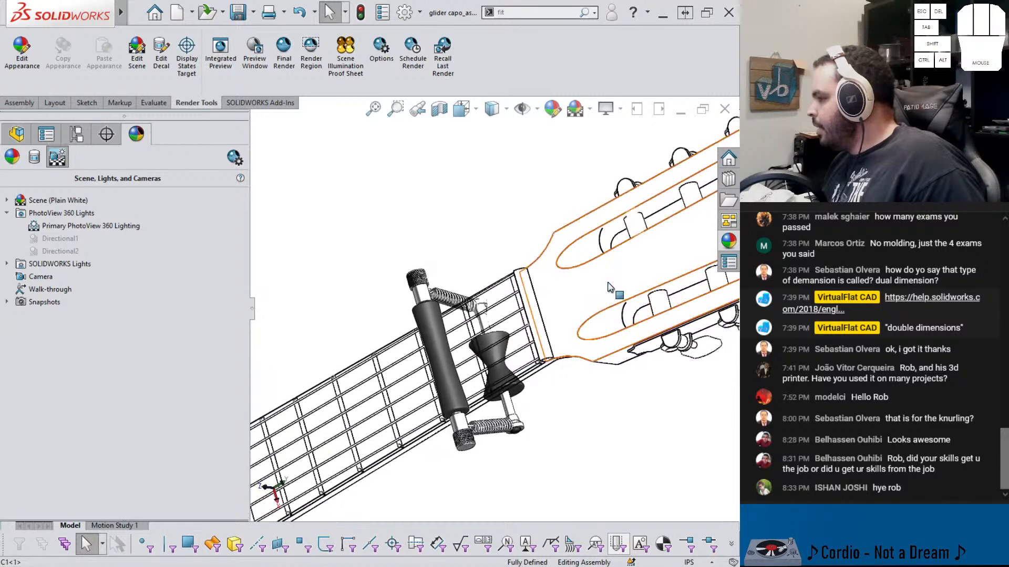
{"action": "scroll", "coordinate": [629, 252], "scroll_direction": "down", "scroll_amount": 3}
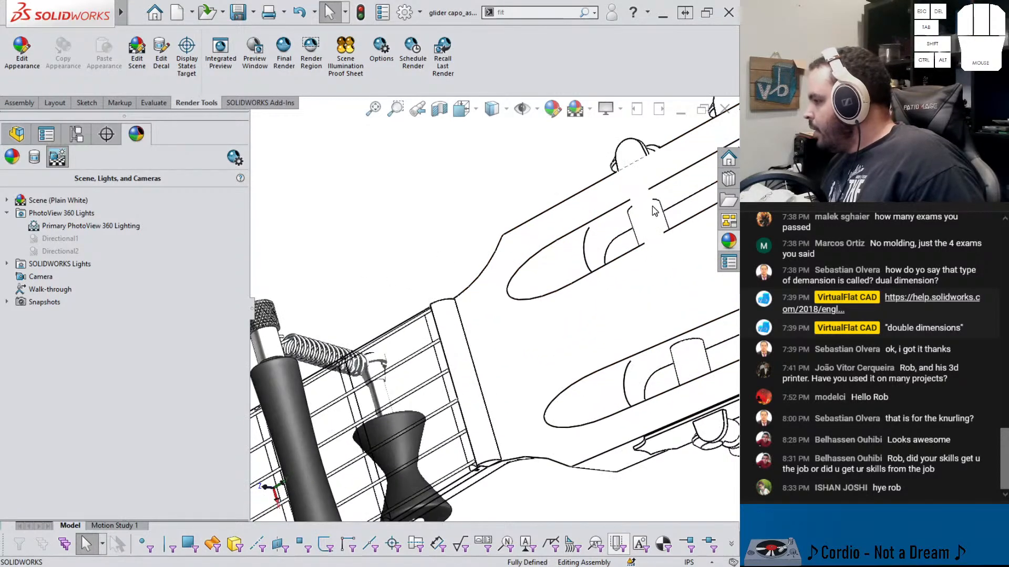
{"action": "scroll", "coordinate": [627, 242], "scroll_direction": "up", "scroll_amount": 2}
Open the guitar part C1 from the assembly and view its headstock
{"action": "left_click", "coordinate": [586, 226]}
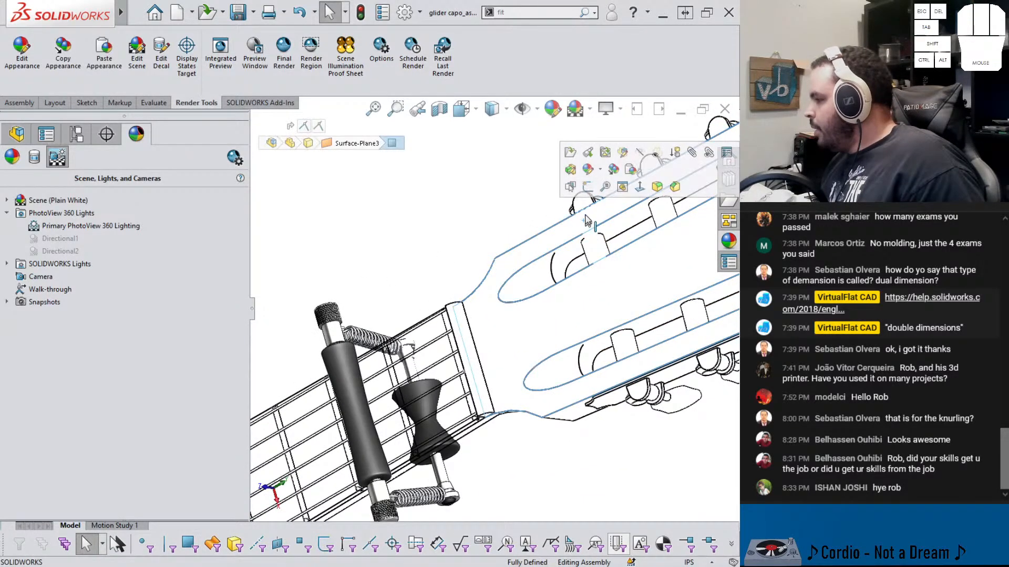
{"action": "left_click", "coordinate": [579, 157]}
{"action": "scroll", "coordinate": [475, 196], "scroll_direction": "up", "scroll_amount": 4}
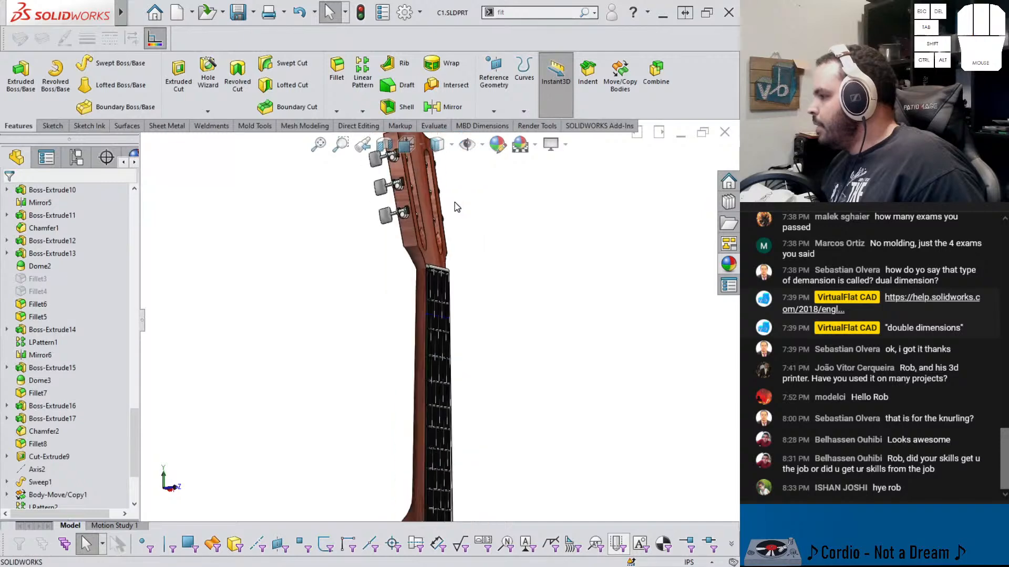
{"action": "middle_click_drag", "start_coordinate": [408, 216], "coordinate": [333, 246]}
{"action": "scroll", "coordinate": [395, 236], "scroll_direction": "down", "scroll_amount": 8}
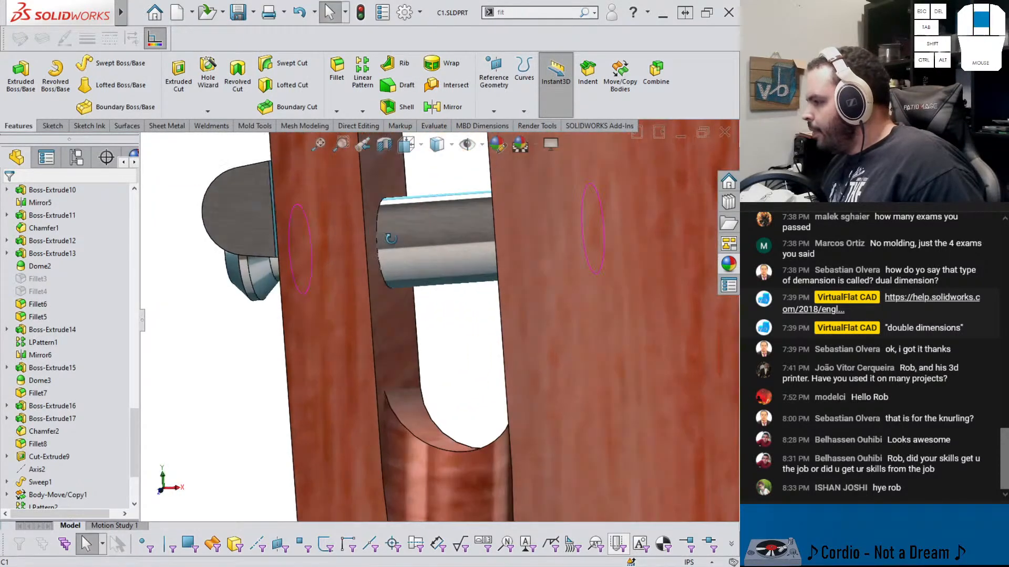
{"action": "scroll", "coordinate": [56, 252], "scroll_direction": "up", "scroll_amount": 15}
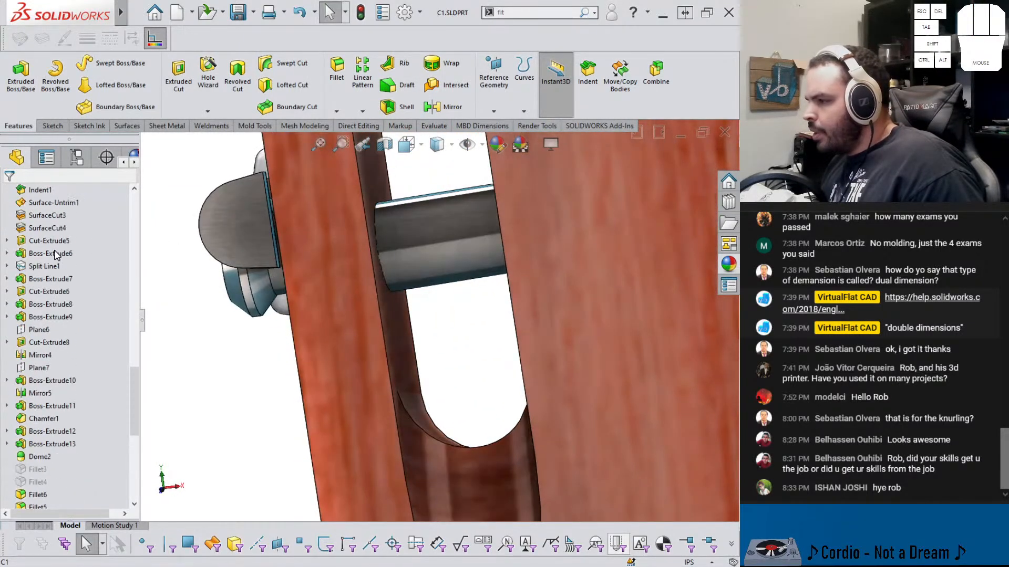
Delete the four surface bodies from the C1 guitar part
{"action": "left_click", "coordinate": [8, 253]}
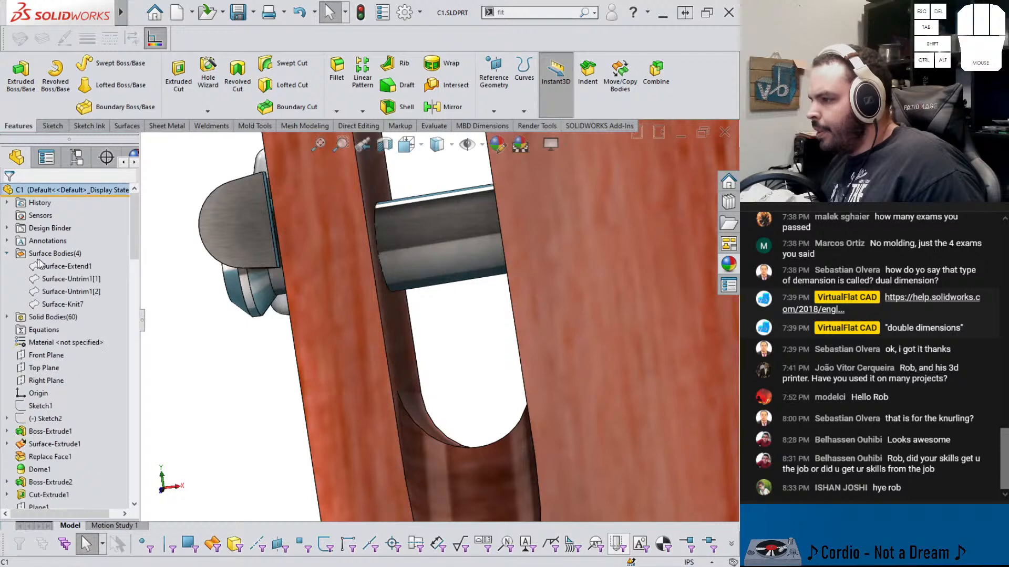
{"action": "left_click", "coordinate": [58, 266], "text": "shift"}
{"action": "left_click", "coordinate": [52, 309], "text": "shift"}
{"action": "right_click", "coordinate": [52, 309]}
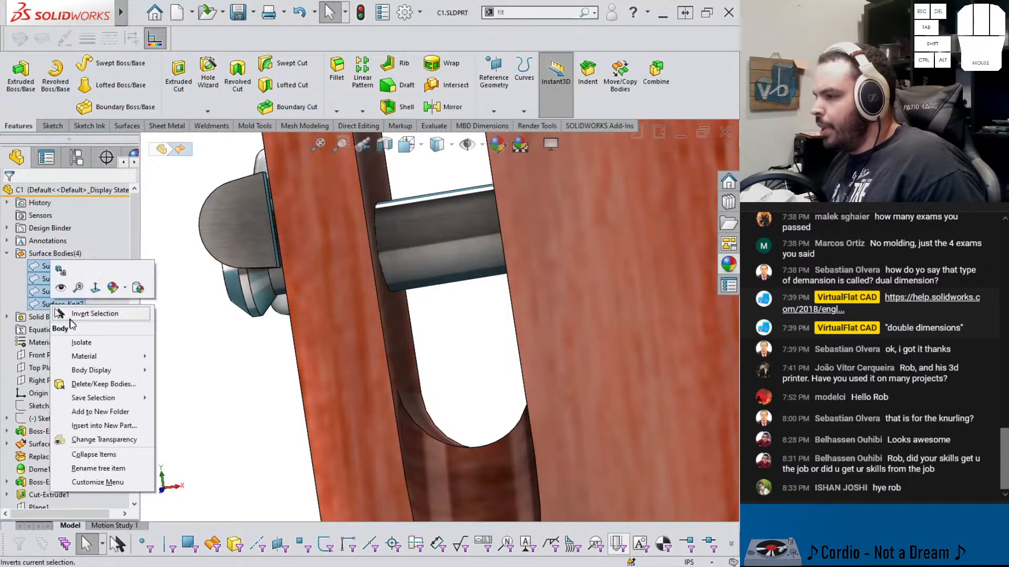
{"action": "left_click", "coordinate": [95, 386]}
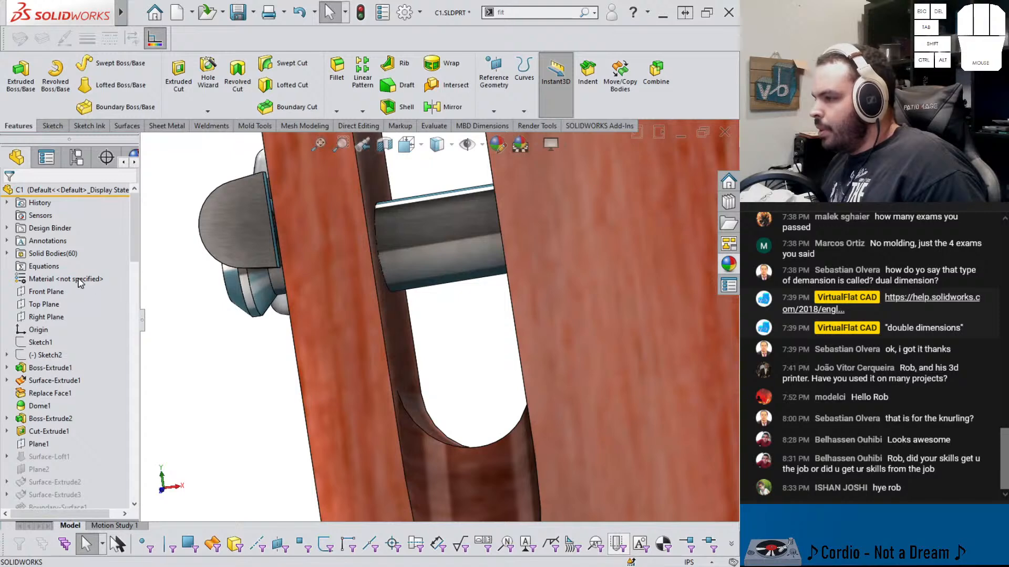
{"action": "left_click", "coordinate": [7, 254]}
{"action": "scroll", "coordinate": [95, 286], "scroll_direction": "down", "scroll_amount": 20}
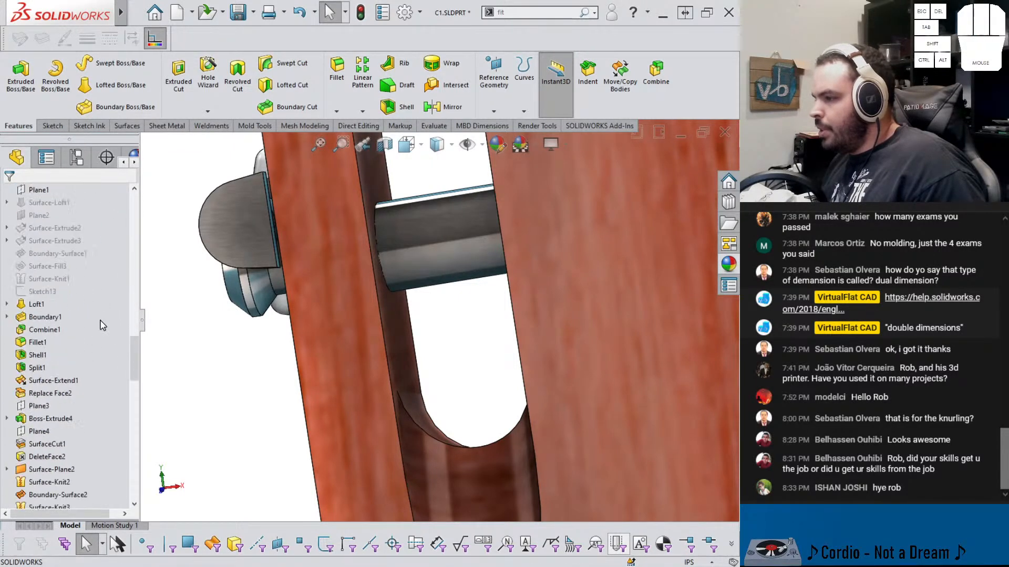
Return to the capo assembly and turn on the Perspective and Ambient Occlusion view settings
{"action": "key", "text": "ctrl+Tab"}
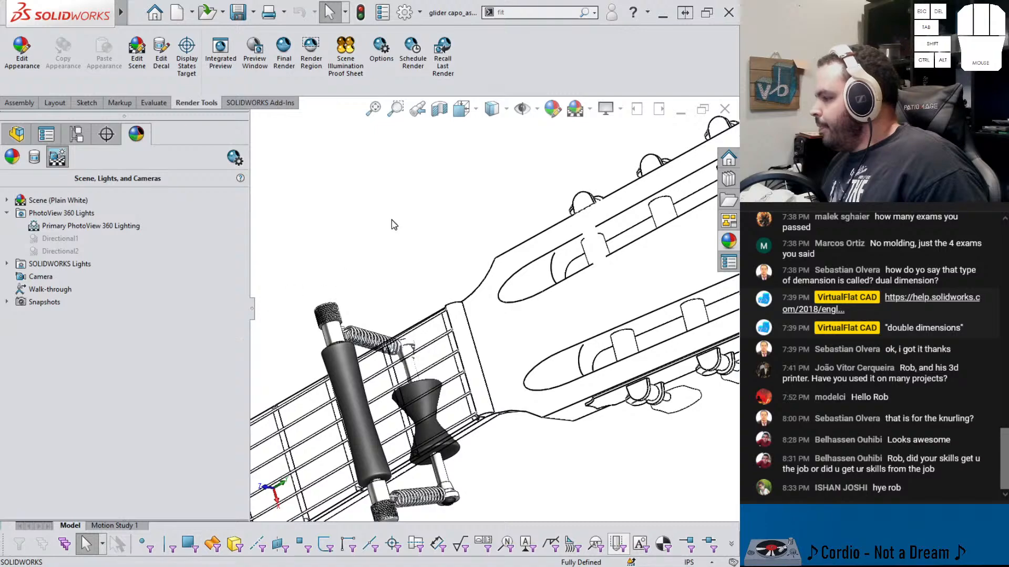
{"action": "middle_click_drag", "start_coordinate": [380, 395], "coordinate": [375, 426]}
{"action": "middle_click_drag", "start_coordinate": [414, 399], "coordinate": [418, 411]}
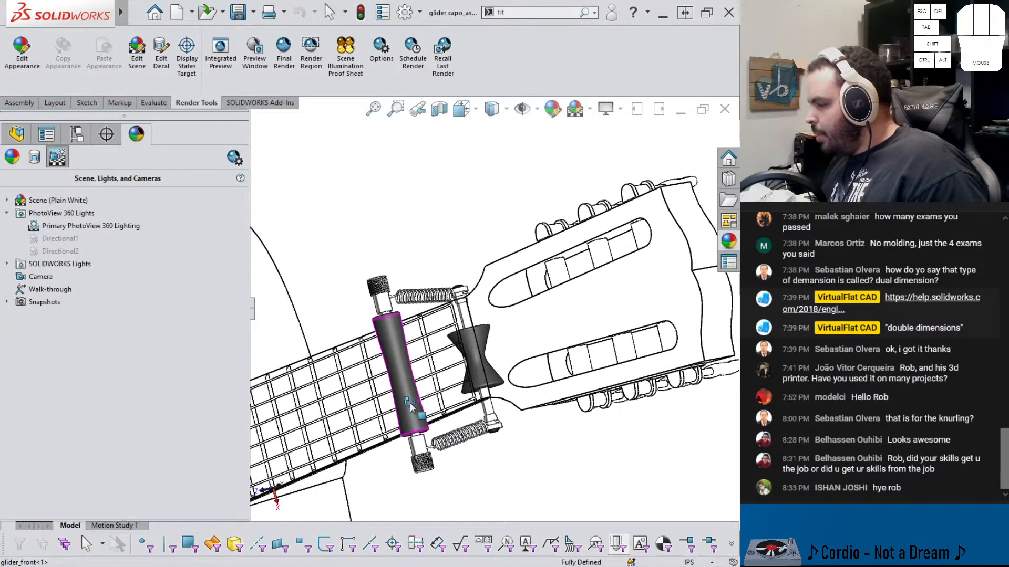
{"action": "left_click", "coordinate": [584, 109]}
{"action": "left_click", "coordinate": [585, 108]}
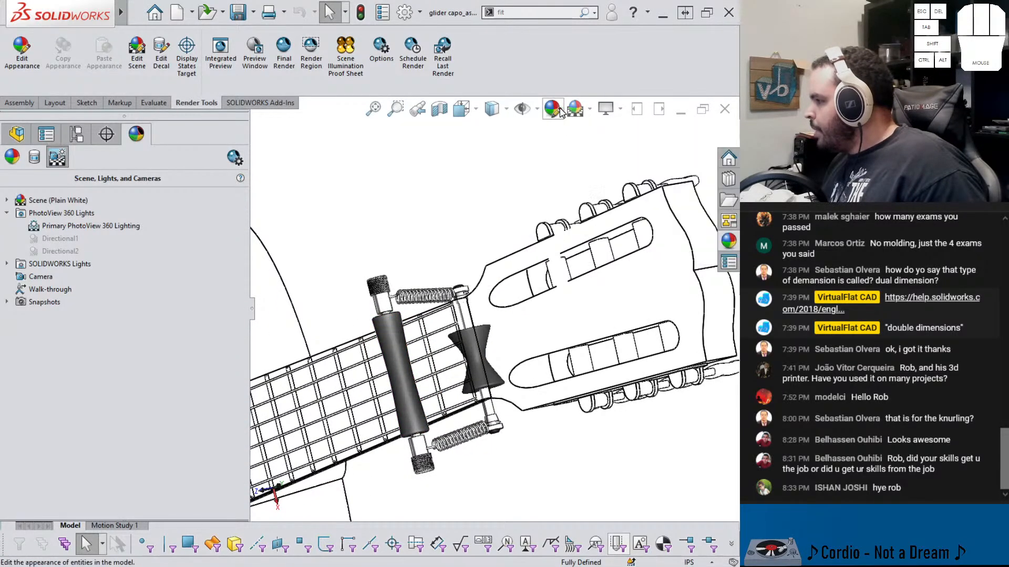
{"action": "left_click", "coordinate": [584, 109]}
{"action": "left_click", "coordinate": [608, 108]}
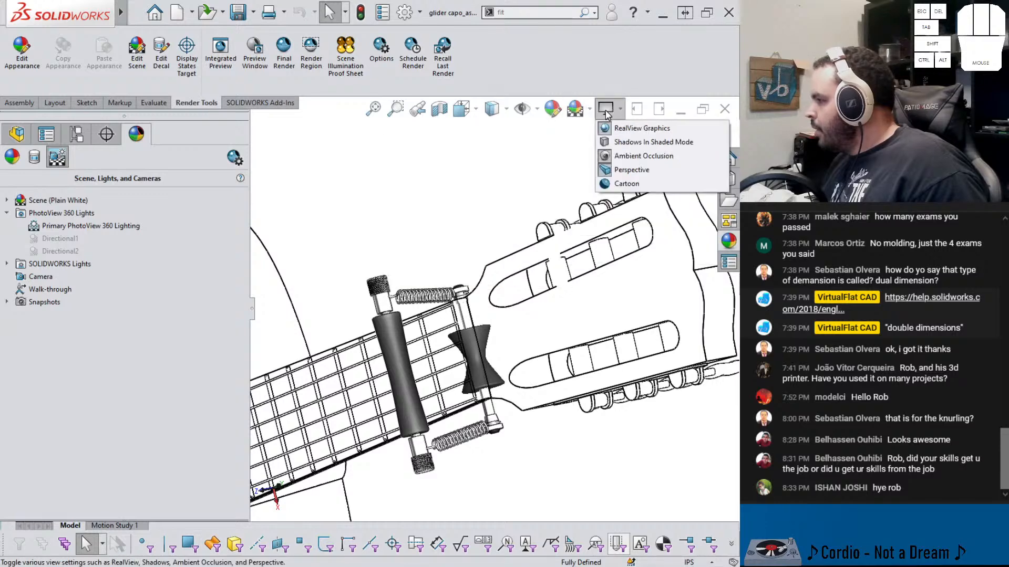
{"action": "left_click", "coordinate": [626, 170]}
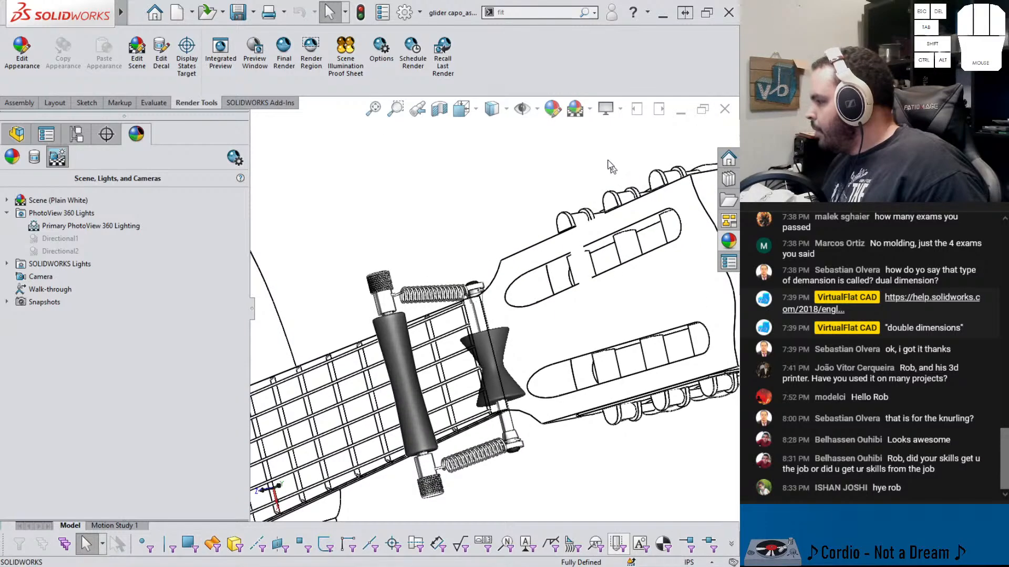
{"action": "left_click", "coordinate": [607, 109]}
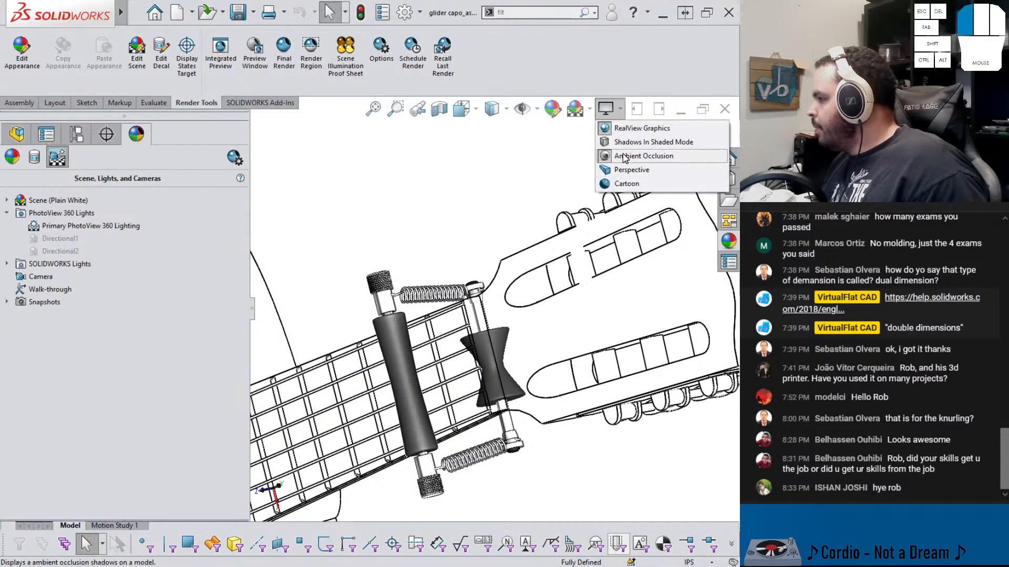
{"action": "left_click", "coordinate": [625, 157]}
Apply the Backdrop - Grey with Overhead Light scene, then switch back to Plain White
{"action": "left_click", "coordinate": [582, 112]}
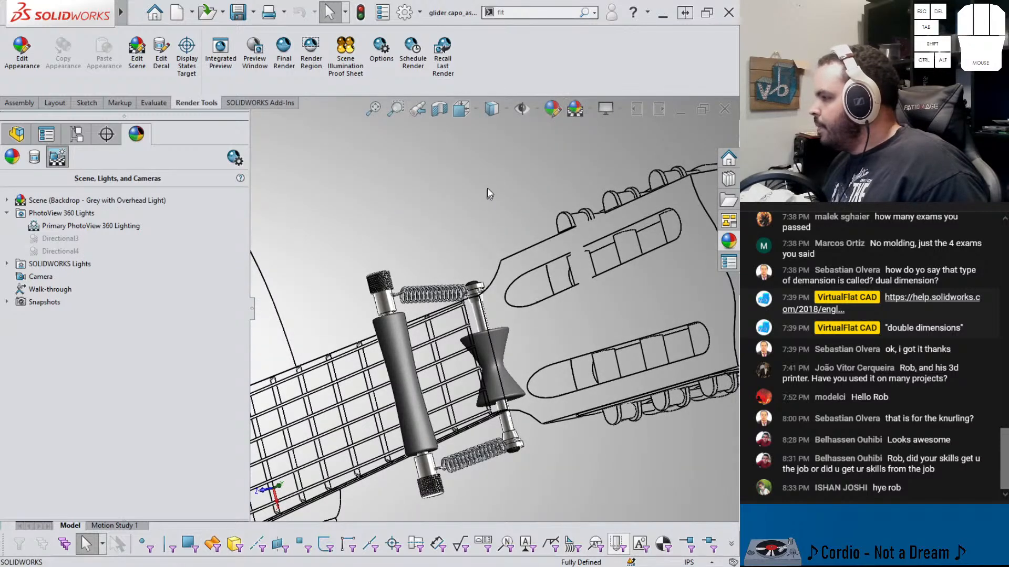
{"action": "left_click", "coordinate": [591, 108]}
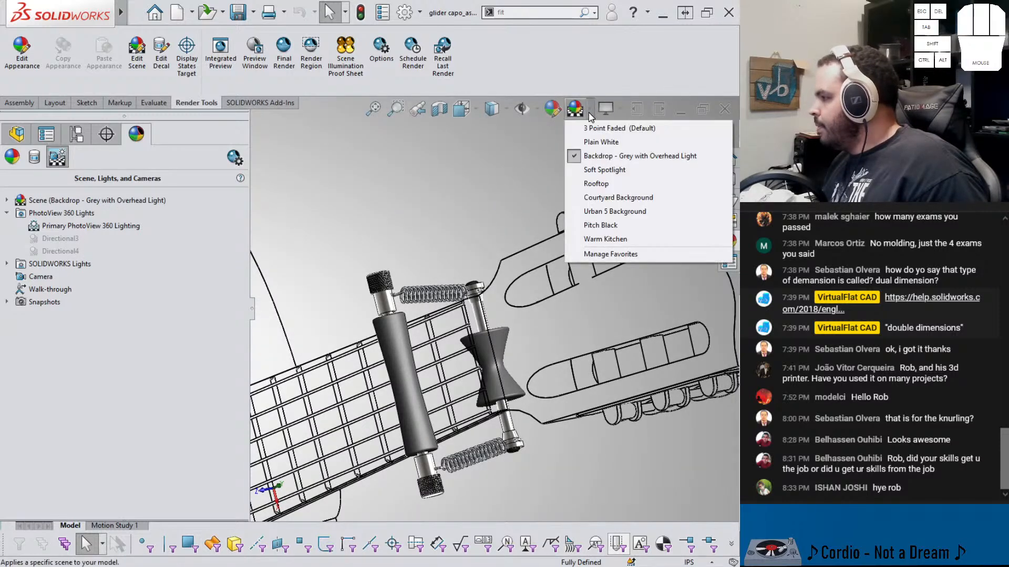
{"action": "left_click", "coordinate": [601, 142]}
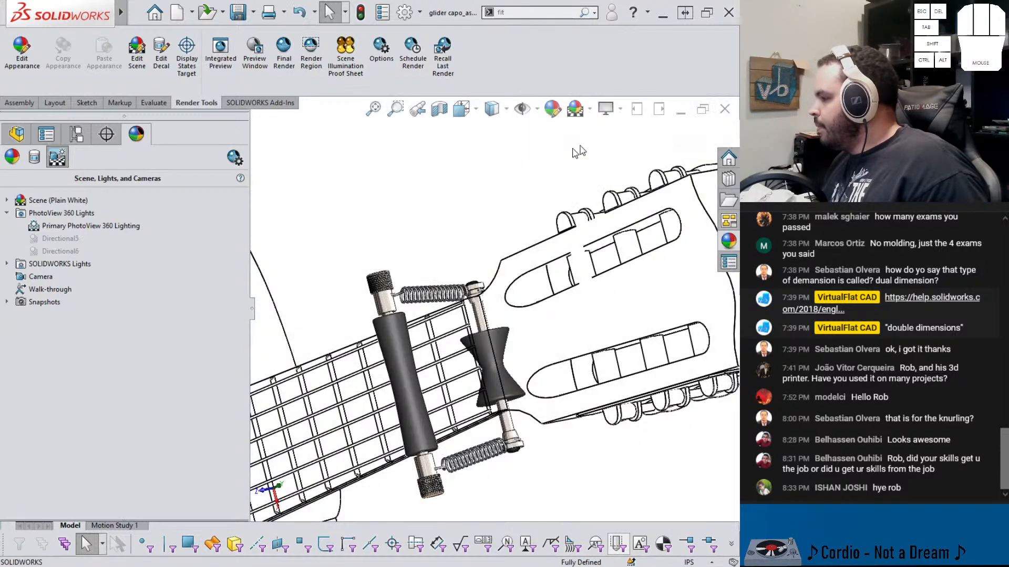
Turn the Perspective and Ambient Occlusion view settings back off
{"action": "left_click", "coordinate": [619, 110]}
{"action": "left_click", "coordinate": [628, 166]}
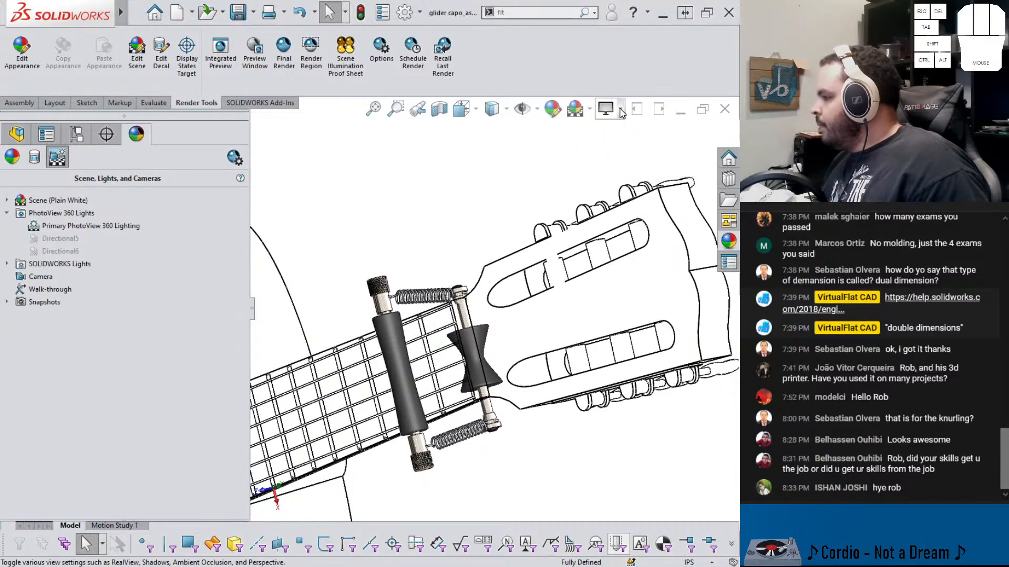
{"action": "left_click", "coordinate": [622, 110]}
{"action": "left_click", "coordinate": [622, 159]}
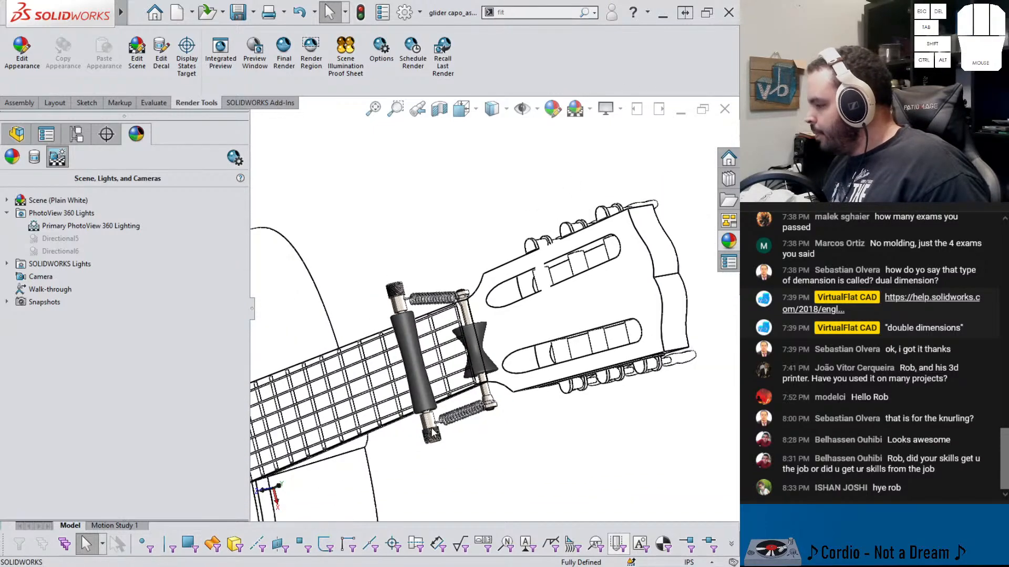
Zoom and rotate to examine how the capo clamps onto the guitar neck
{"action": "scroll", "coordinate": [432, 434], "scroll_direction": "up", "scroll_amount": 2}
{"action": "middle_click_drag", "start_coordinate": [432, 434], "coordinate": [400, 274]}
{"action": "scroll", "coordinate": [484, 298], "scroll_direction": "up", "scroll_amount": 3}
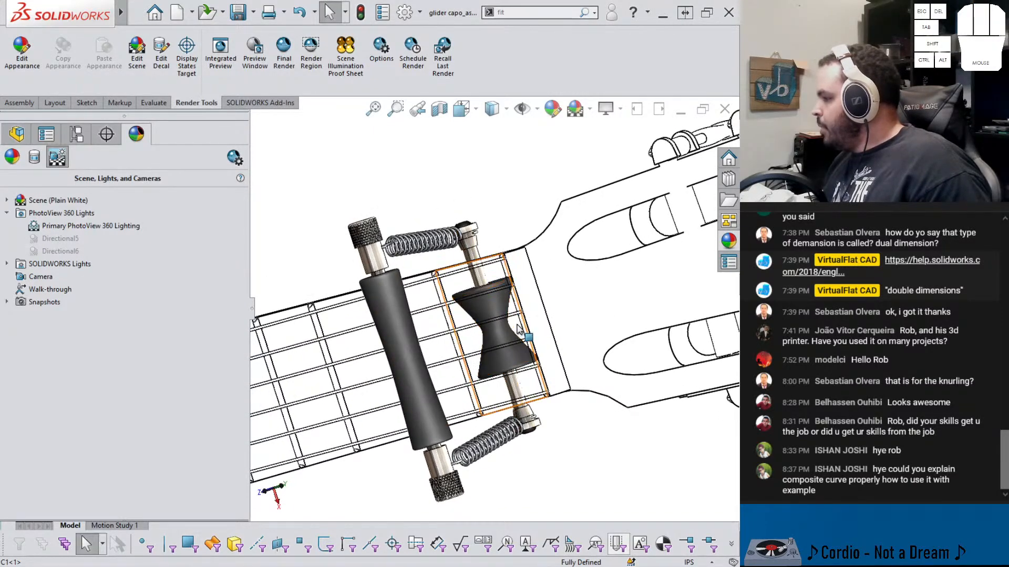
{"action": "middle_click_drag", "start_coordinate": [519, 329], "coordinate": [368, 299]}
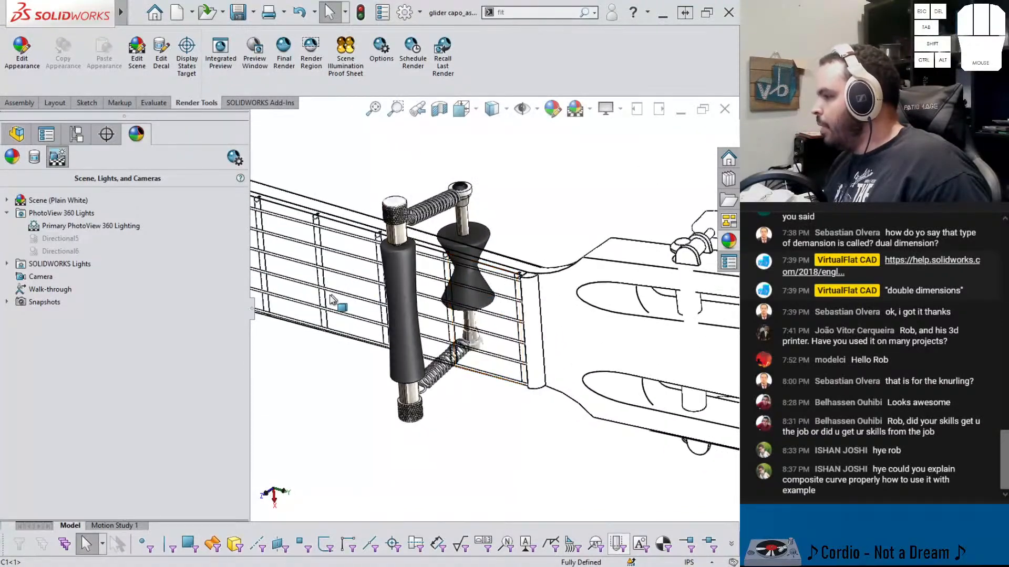
{"action": "left_click", "coordinate": [253, 311]}
{"action": "scroll", "coordinate": [565, 278], "scroll_direction": "up", "scroll_amount": 1}
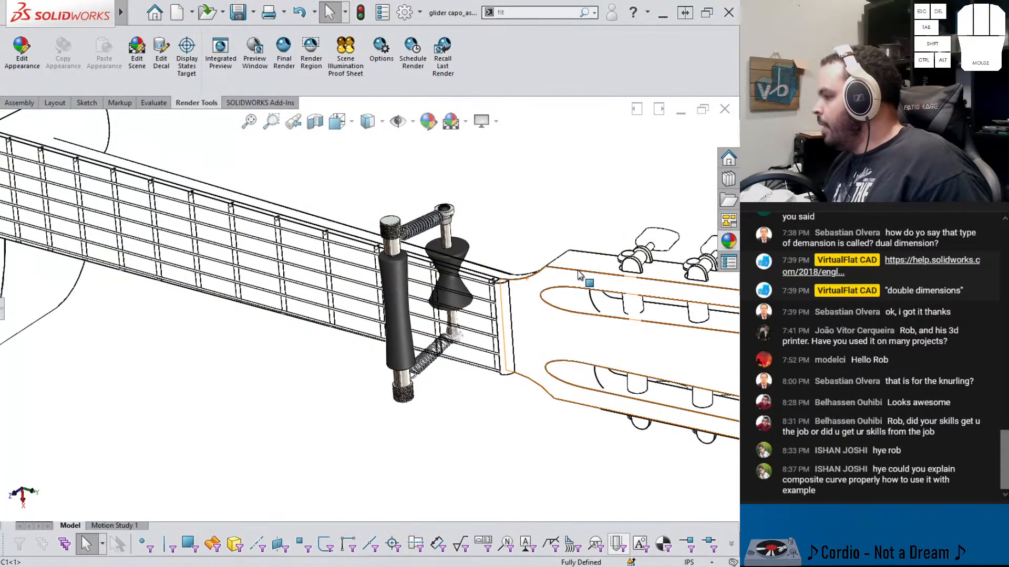
{"action": "scroll", "coordinate": [578, 275], "scroll_direction": "down", "scroll_amount": 2}
{"action": "scroll", "coordinate": [578, 276], "scroll_direction": "up", "scroll_amount": 2}
{"action": "scroll", "coordinate": [265, 323], "scroll_direction": "up", "scroll_amount": 3}
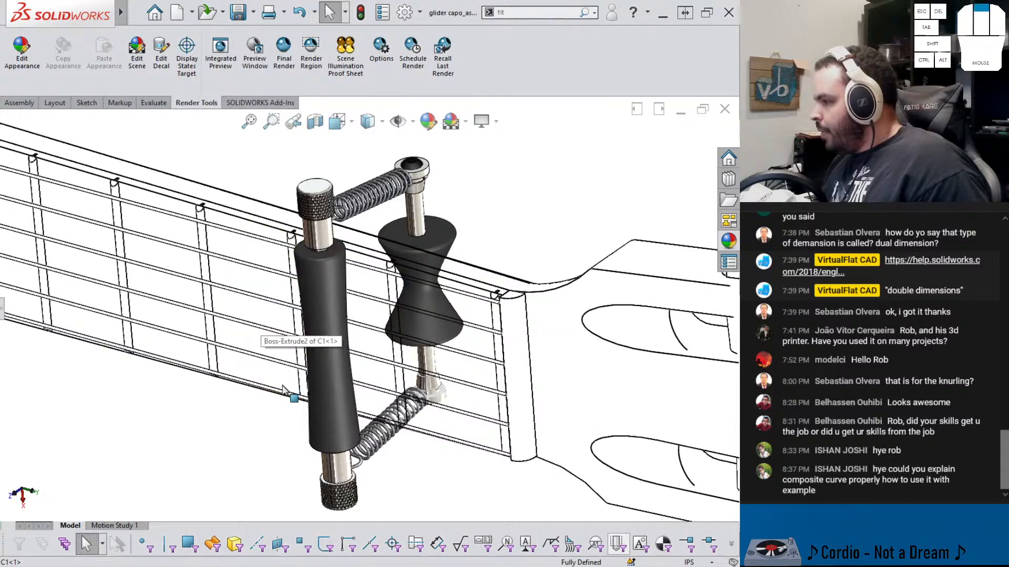
{"action": "scroll", "coordinate": [283, 390], "scroll_direction": "down", "scroll_amount": 1}
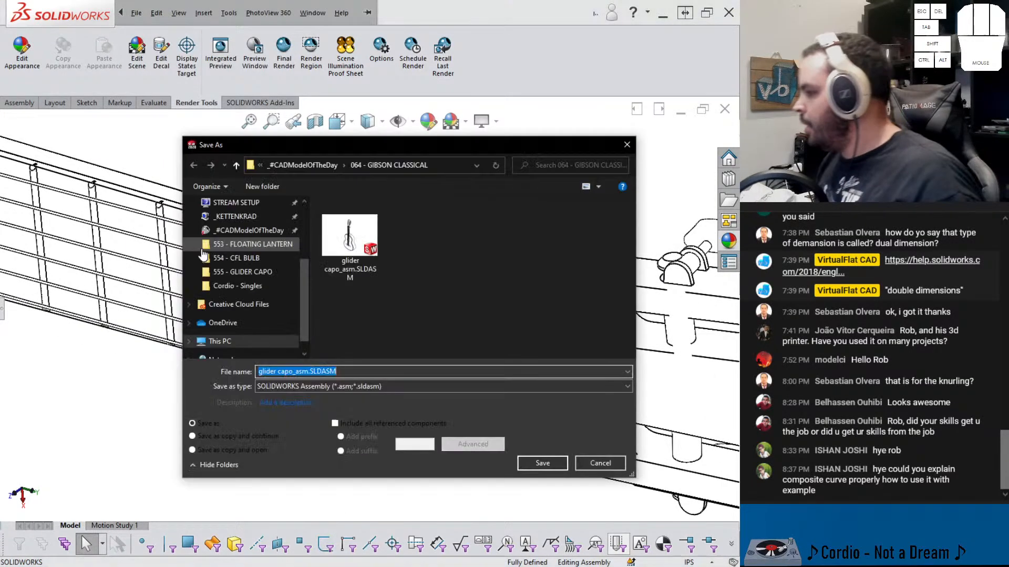
Save the assembly view as a PNG image named glider capo_asm3.PNG in the 555 - GLIDER CAPO folder, then close the image preview
{"action": "left_click", "coordinate": [330, 386]}
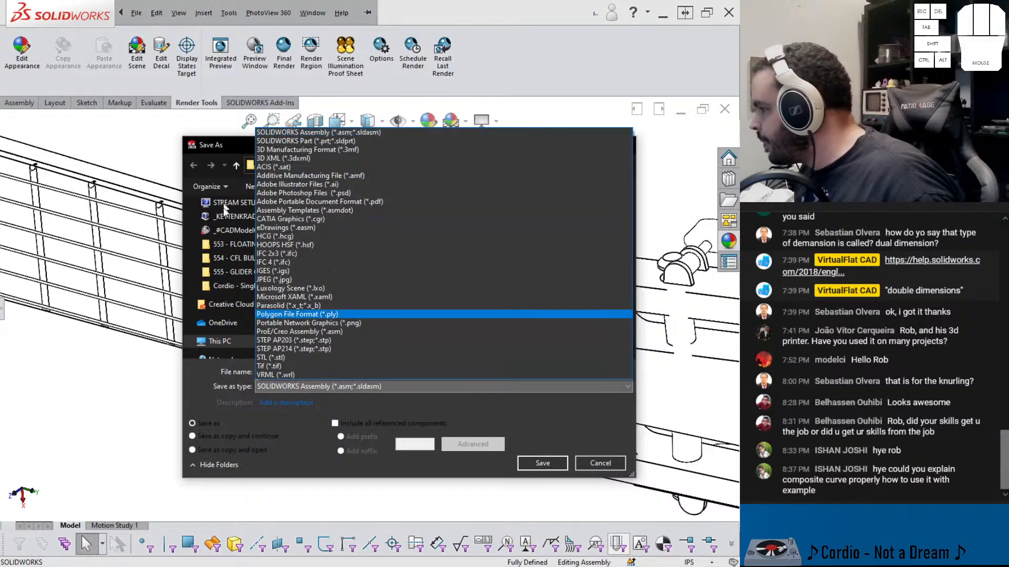
{"action": "left_click", "coordinate": [228, 235]}
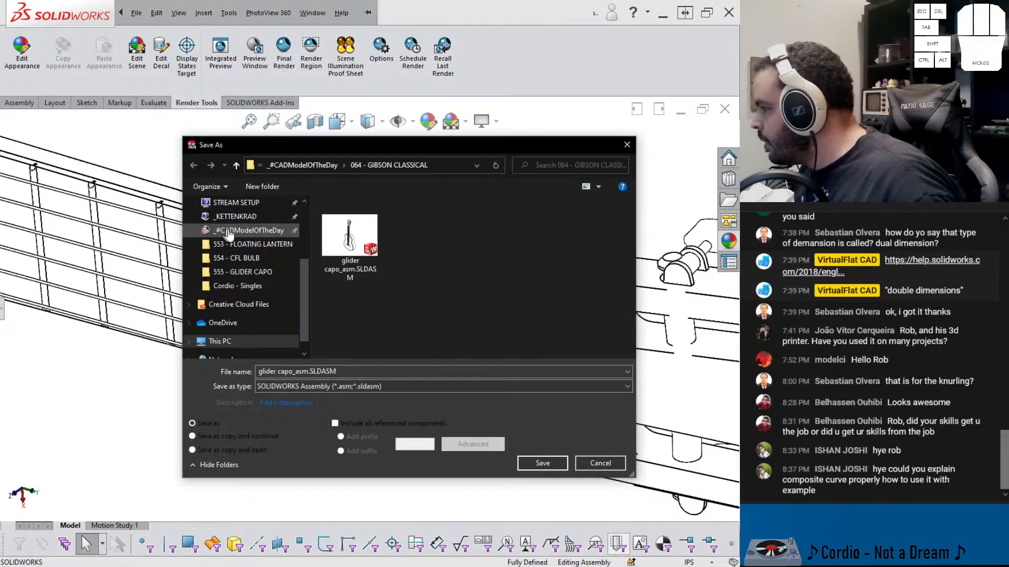
{"action": "left_click", "coordinate": [260, 236]}
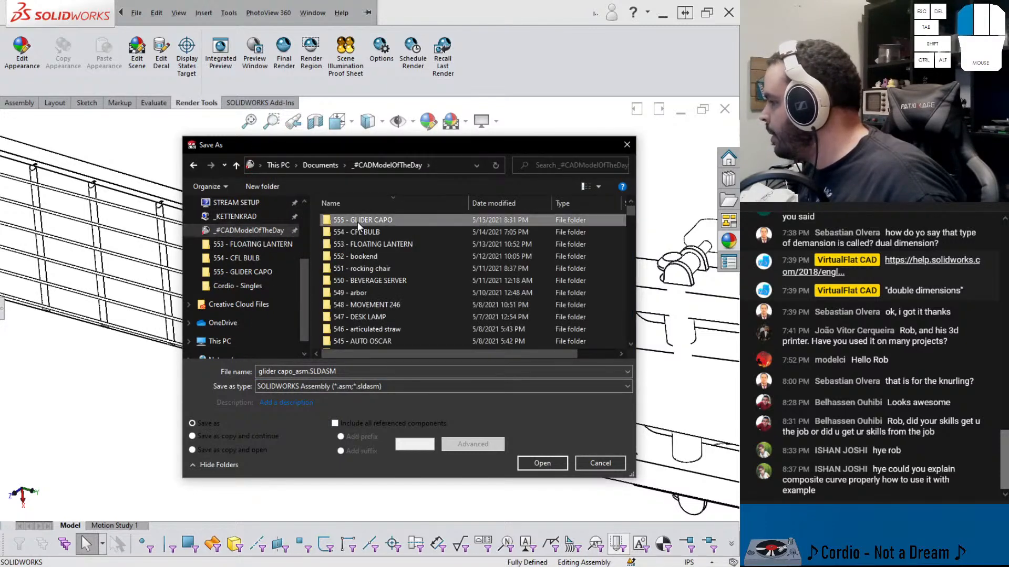
{"action": "double_click", "coordinate": [358, 221]}
{"action": "left_click", "coordinate": [345, 387]}
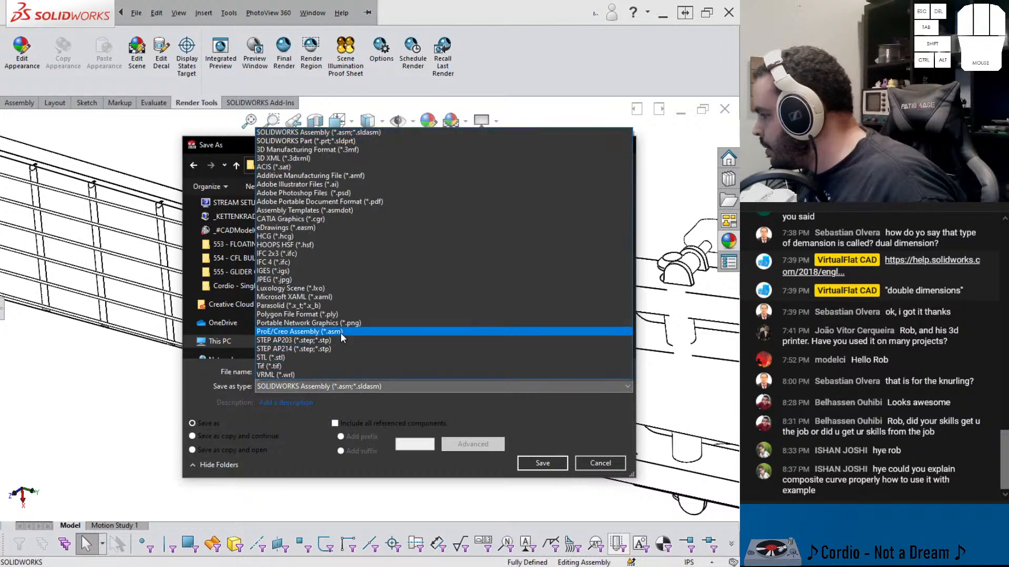
{"action": "left_click", "coordinate": [340, 333]}
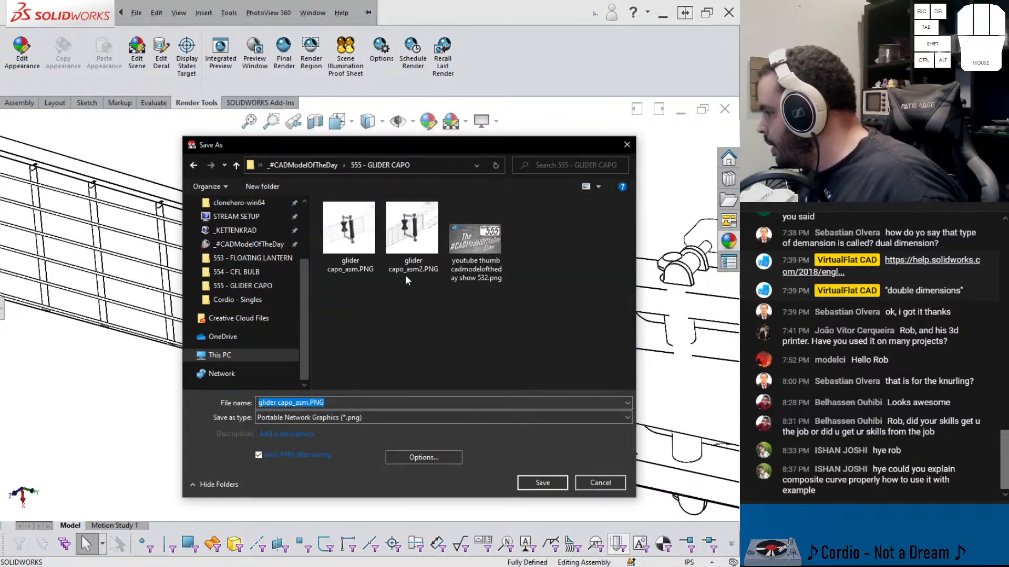
{"action": "left_click", "coordinate": [405, 270]}
{"action": "left_click", "coordinate": [312, 402]}
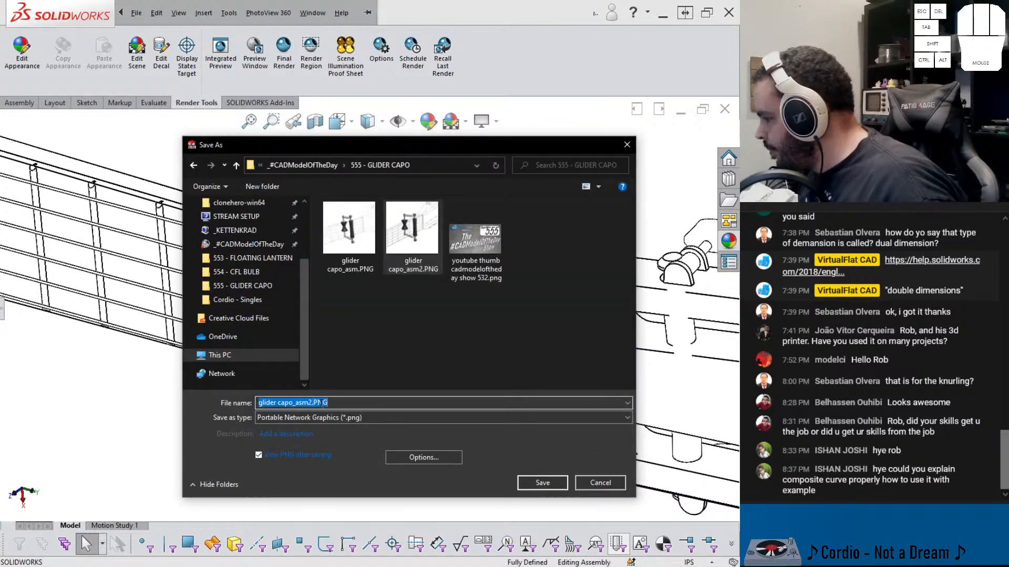
{"action": "key", "text": "BackSpace"}
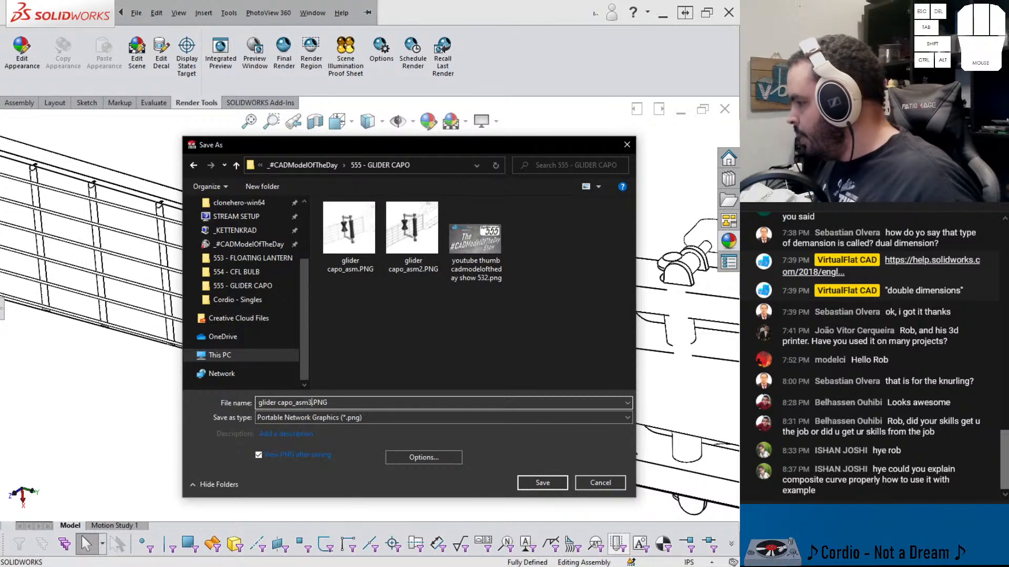
{"action": "type", "text": "3"}
{"action": "left_click", "coordinate": [526, 482]}
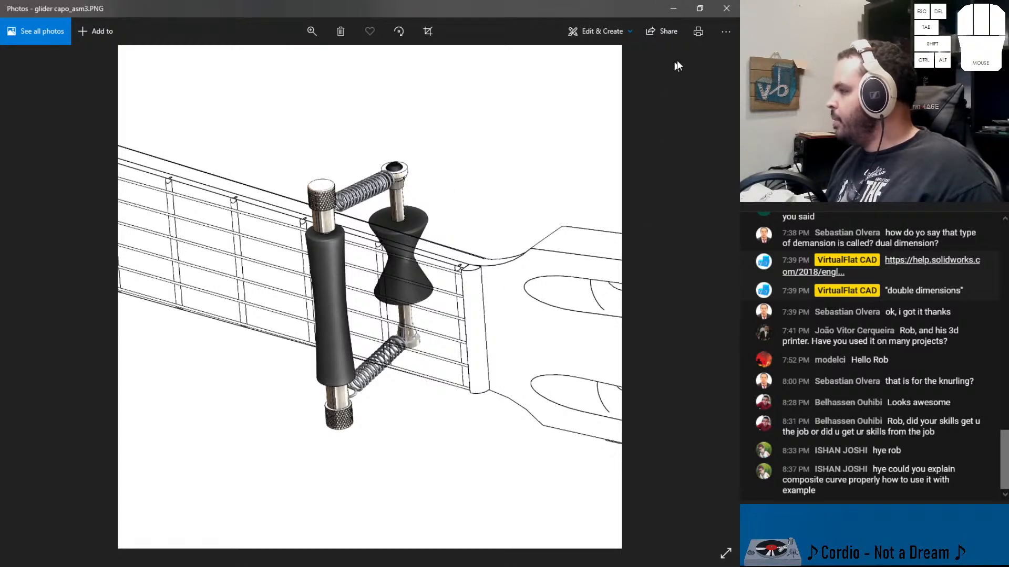
{"action": "left_click", "coordinate": [732, 14]}
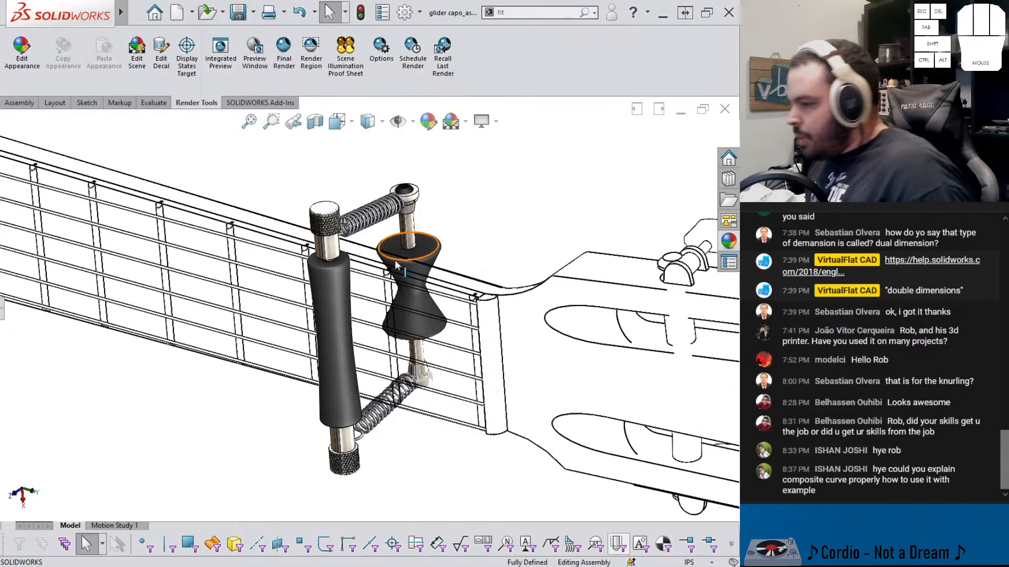
Open the spring part from the capo assembly for editing
{"action": "scroll", "coordinate": [374, 213], "scroll_direction": "down", "scroll_amount": 5}
{"action": "left_click", "coordinate": [292, 263]}
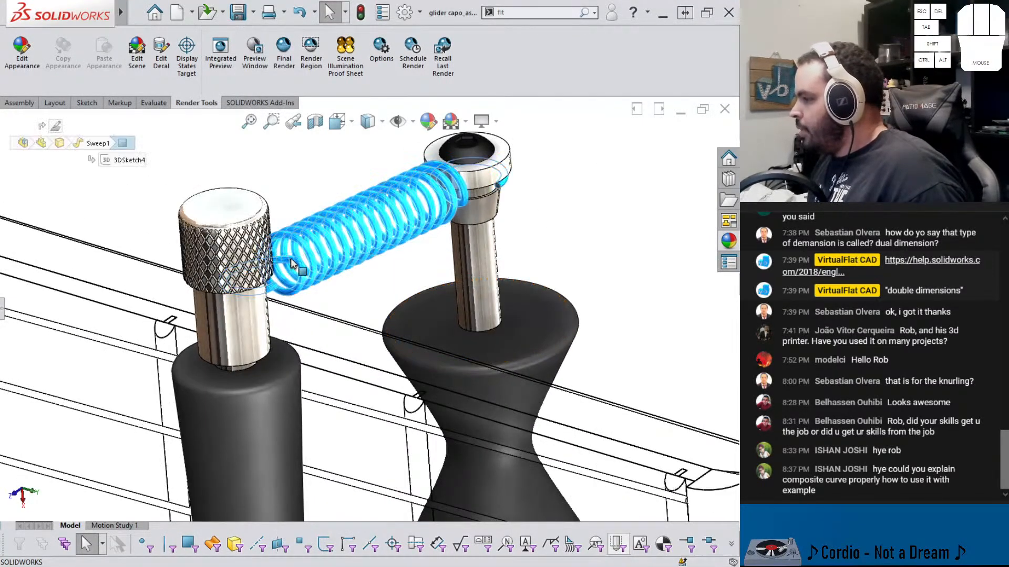
{"action": "left_click", "coordinate": [326, 199]}
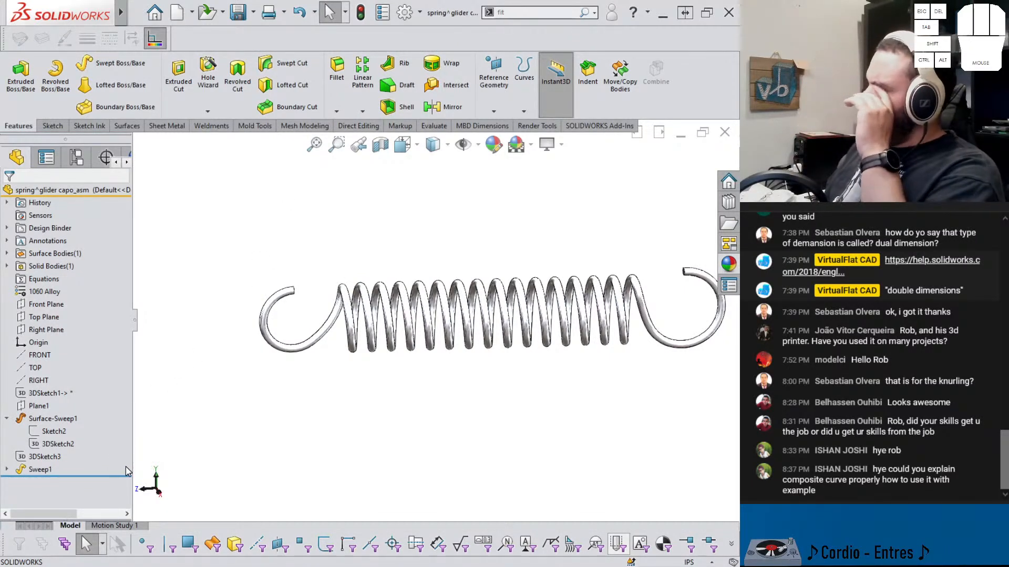
Roll the spring part's feature tree back to just after Sketch2
{"action": "scroll", "coordinate": [339, 342], "scroll_direction": "up", "scroll_amount": 2}
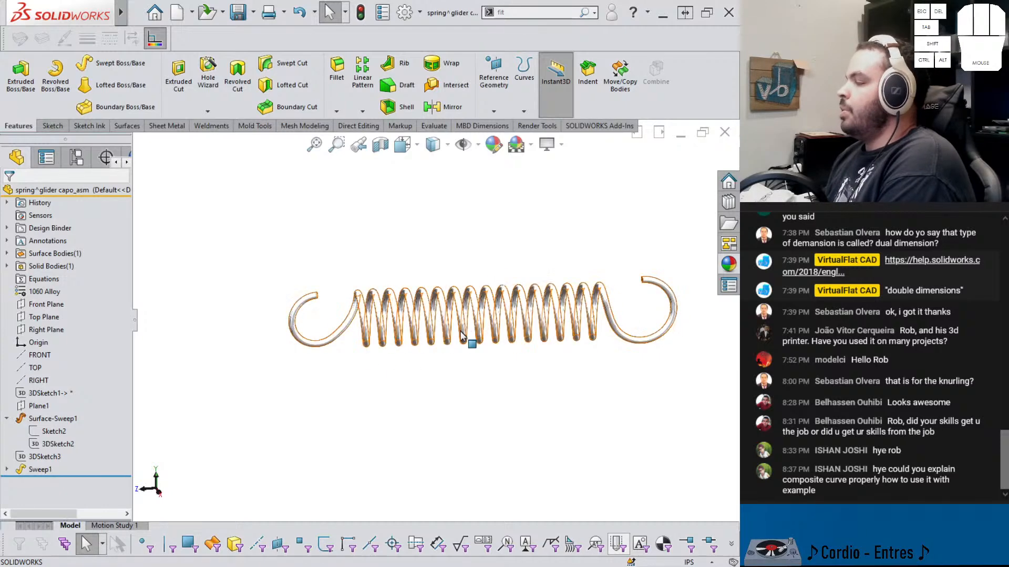
{"action": "middle_click_drag", "start_coordinate": [514, 341], "coordinate": [470, 292]}
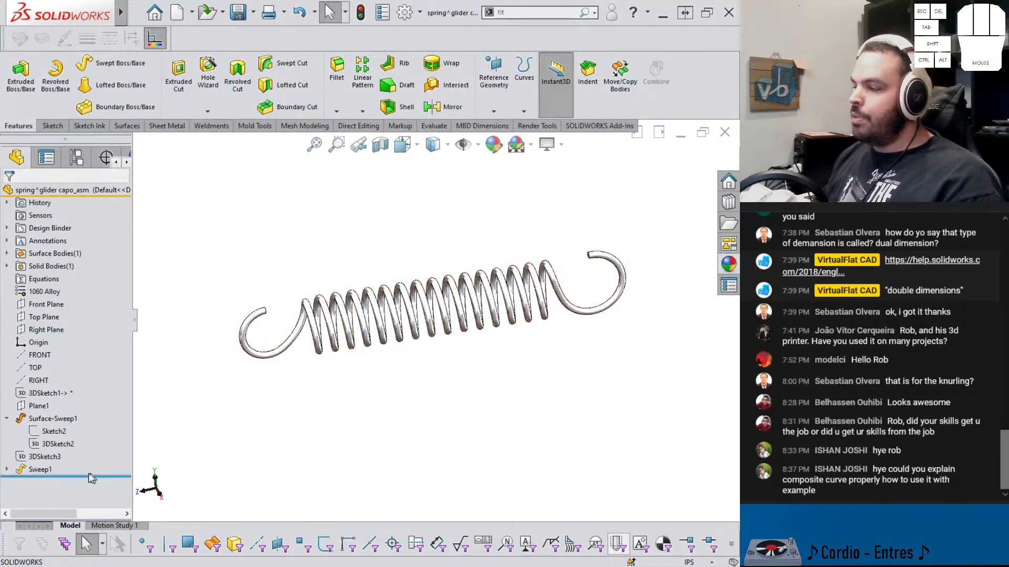
{"action": "key", "text": "ctrl+t"}
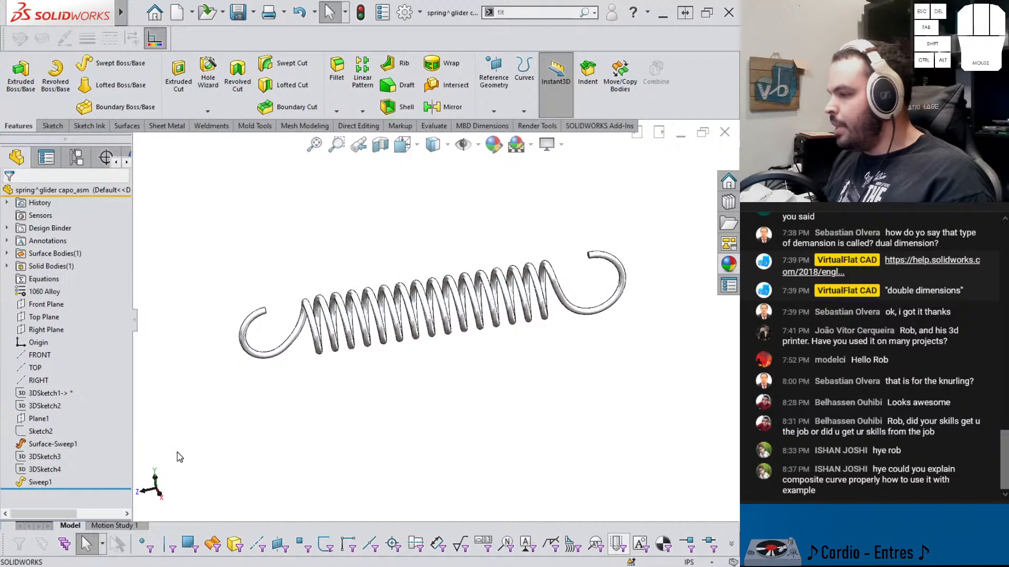
{"action": "mouse_move", "coordinate": [112, 489]}
{"action": "left_mouse_down"}
{"action": "mouse_move", "coordinate": [98, 487]}
{"action": "mouse_move", "coordinate": [88, 439]}
{"action": "left_mouse_up"}
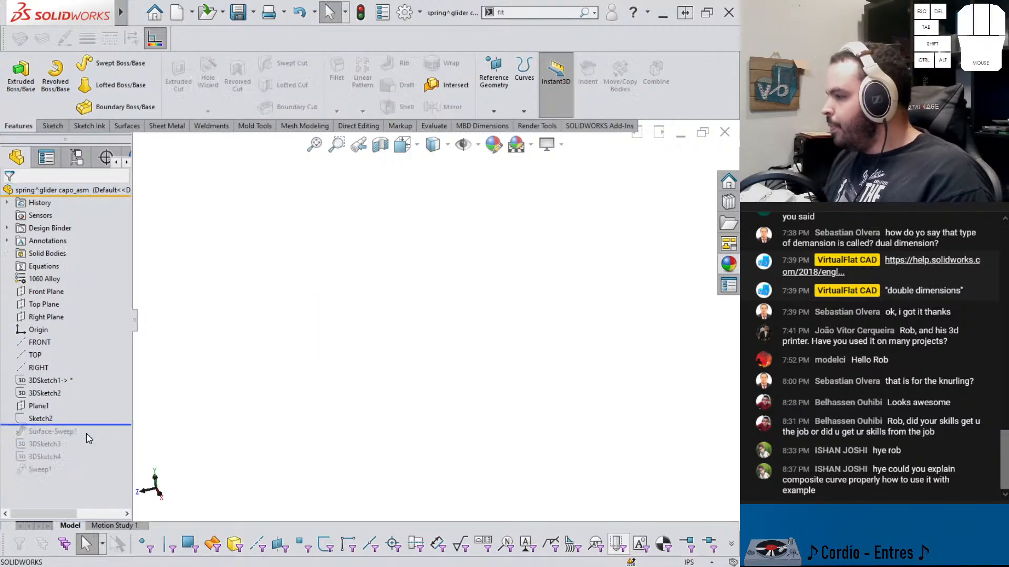
Show the 3DSketch1 and 3DSketch2 construction sketches in the rolled-back spring part
{"action": "left_click", "coordinate": [40, 419]}
{"action": "left_click", "coordinate": [39, 406]}
{"action": "left_click", "coordinate": [38, 393]}
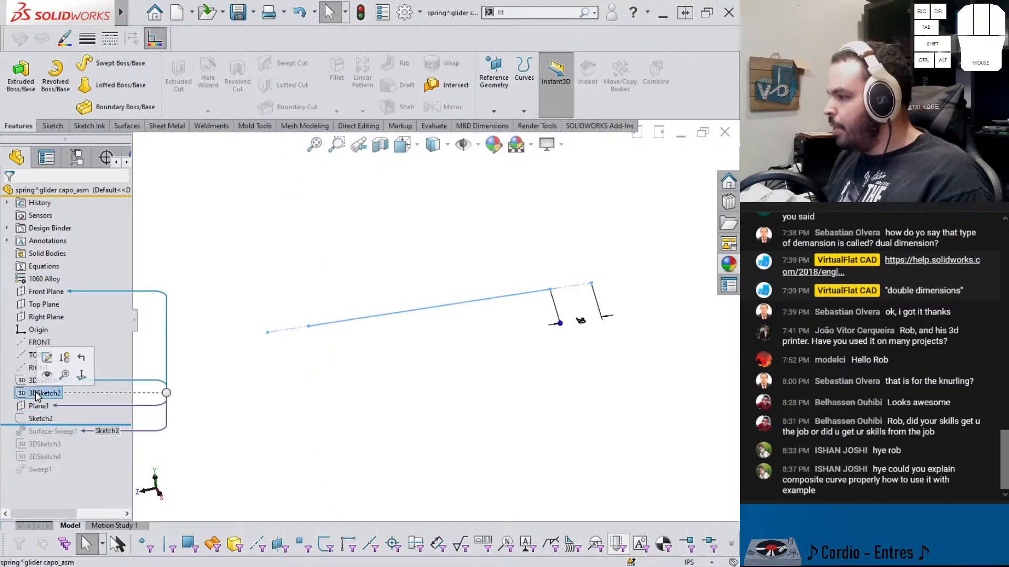
{"action": "left_click", "coordinate": [33, 382]}
{"action": "left_click", "coordinate": [40, 363]}
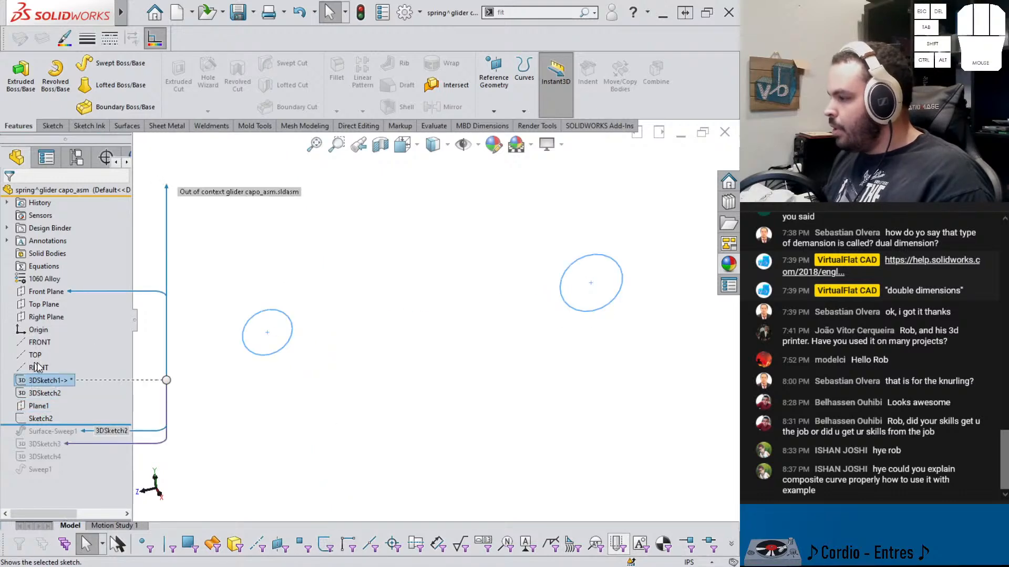
{"action": "left_click", "coordinate": [49, 395]}
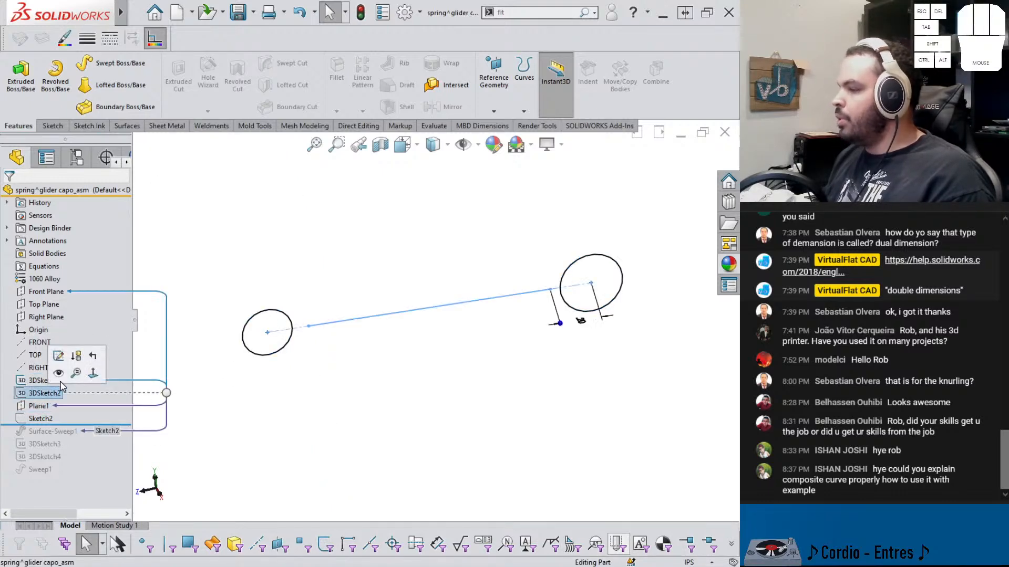
{"action": "left_click", "coordinate": [41, 376]}
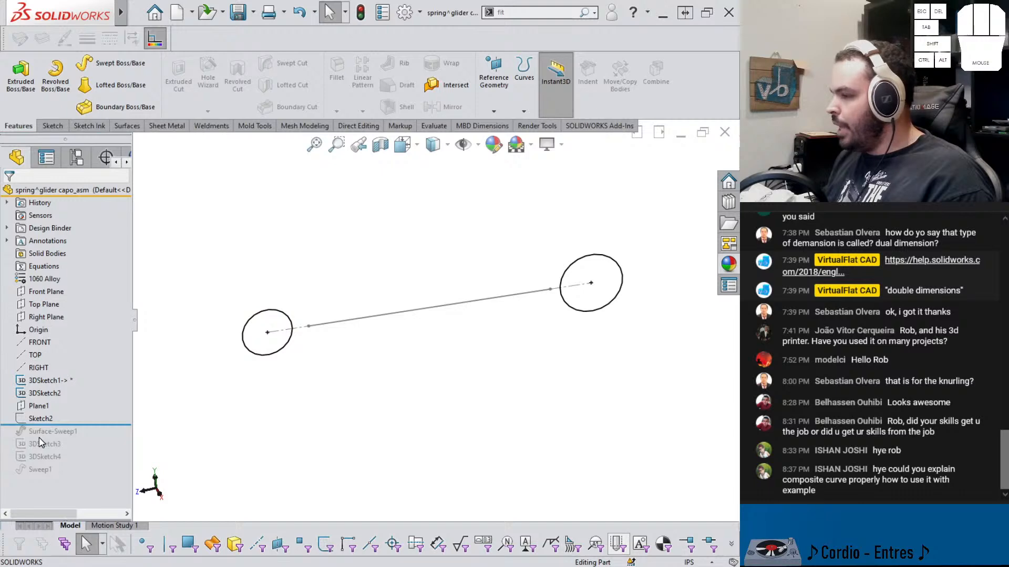
Roll the tree forward past Surface-Sweep1 and show its surface body
{"action": "left_click_drag", "start_coordinate": [79, 424], "coordinate": [79, 438]}
{"action": "left_click", "coordinate": [66, 443]}
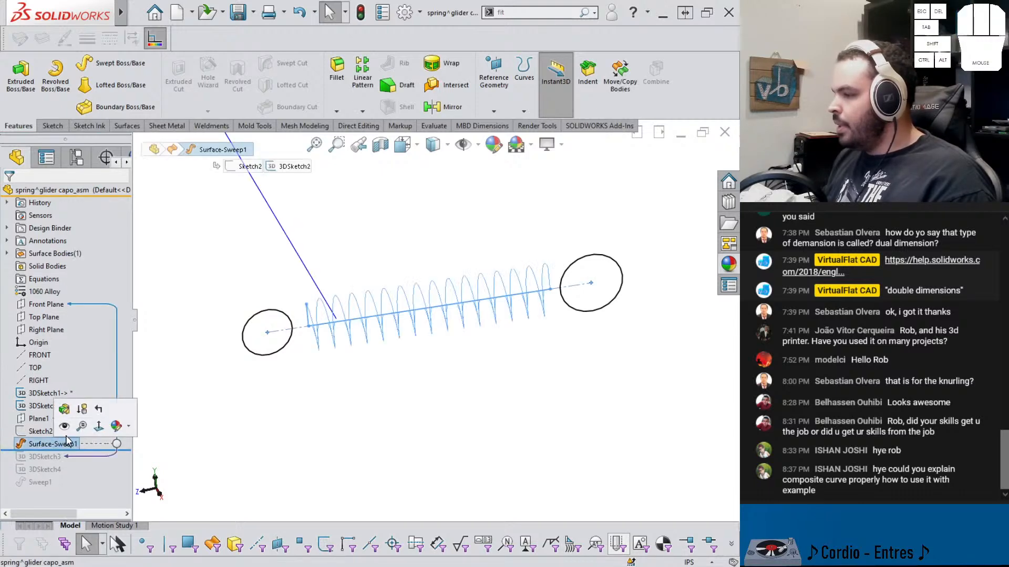
{"action": "left_click", "coordinate": [64, 426]}
{"action": "middle_click_drag", "start_coordinate": [332, 334], "coordinate": [345, 314]}
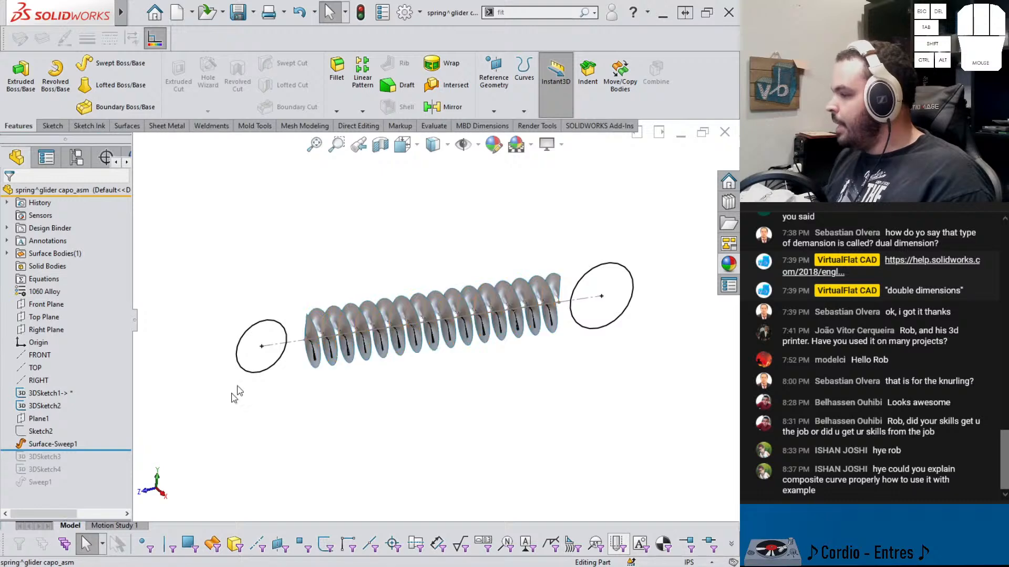
Roll forward past 3DSketch3, show that sketch, and inspect the spring's end geometry
{"action": "left_click_drag", "start_coordinate": [50, 450], "coordinate": [45, 462]}
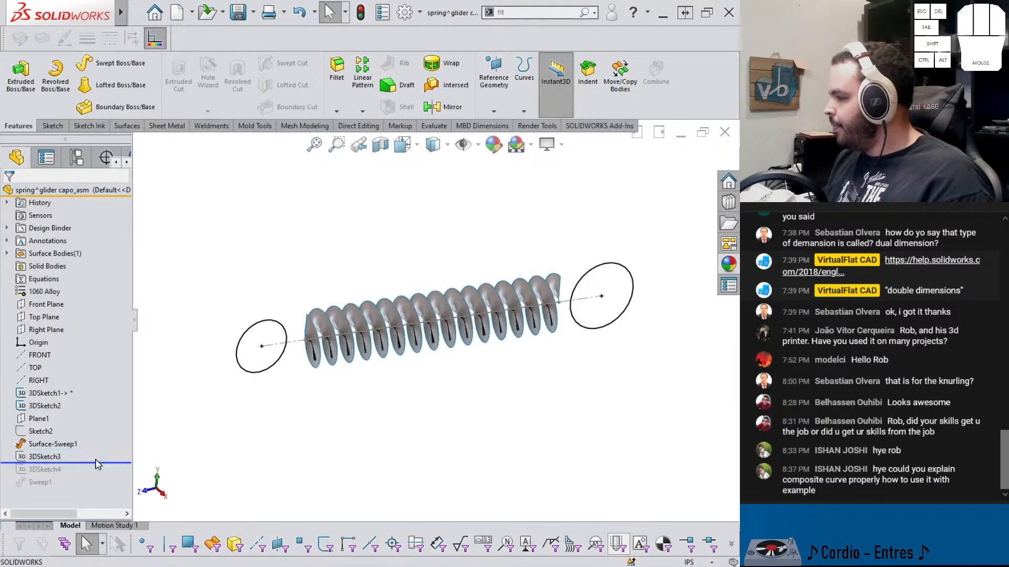
{"action": "left_click", "coordinate": [39, 458]}
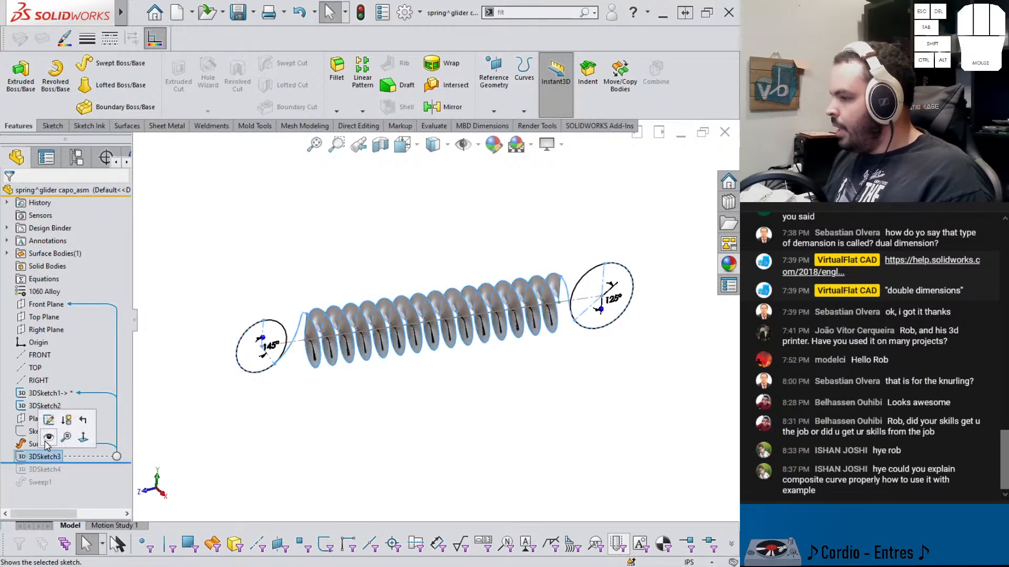
{"action": "left_click", "coordinate": [50, 439]}
{"action": "scroll", "coordinate": [277, 336], "scroll_direction": "down", "scroll_amount": 3}
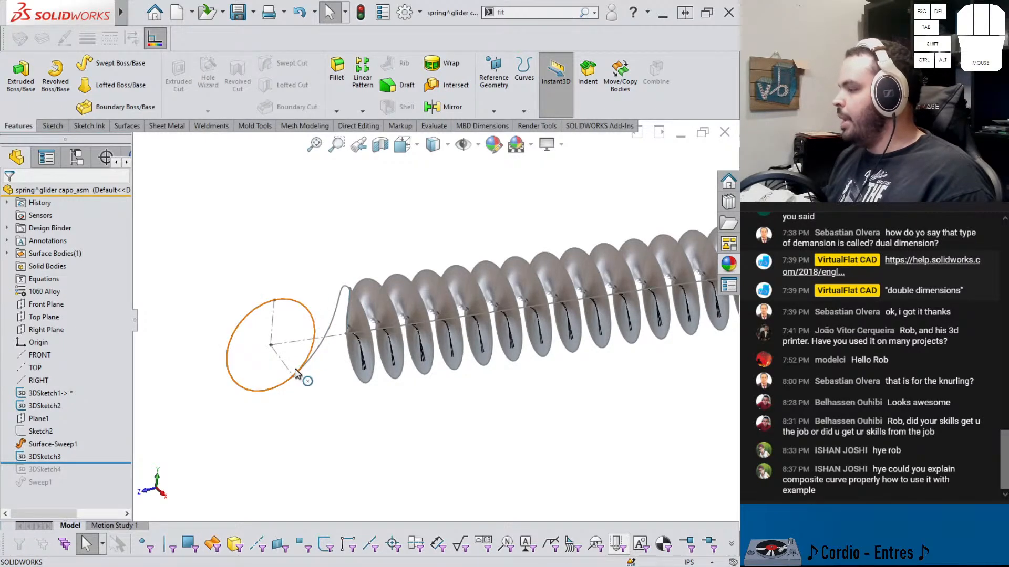
{"action": "scroll", "coordinate": [350, 288], "scroll_direction": "up", "scroll_amount": 3}
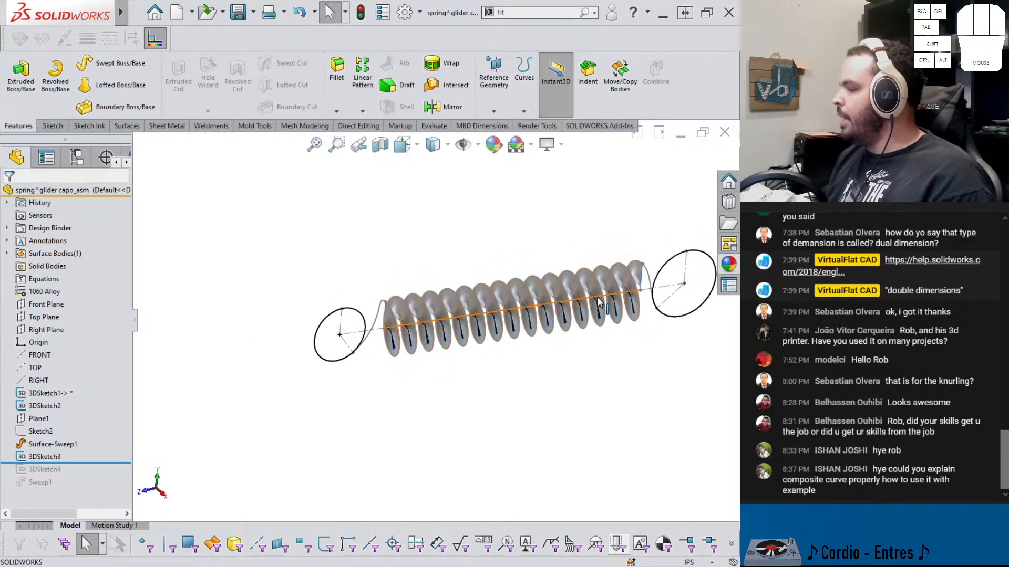
{"action": "mouse_move", "coordinate": [536, 344]}
{"action": "middle_mouse_down"}
{"action": "mouse_move", "coordinate": [548, 313]}
{"action": "mouse_move", "coordinate": [578, 317]}
{"action": "mouse_move", "coordinate": [580, 298]}
{"action": "mouse_move", "coordinate": [475, 343]}
{"action": "middle_mouse_up"}
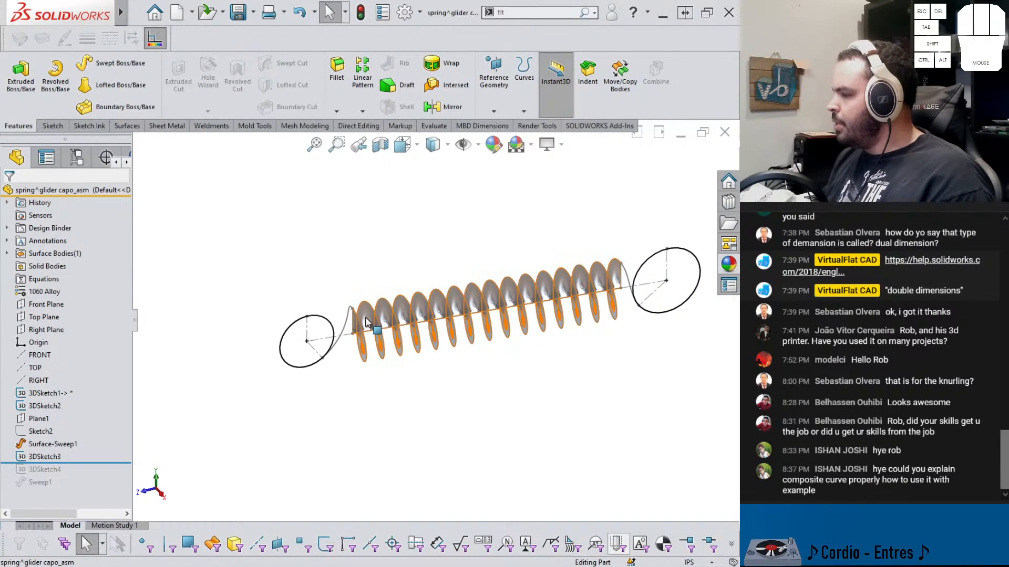
{"action": "scroll", "coordinate": [368, 327], "scroll_direction": "down", "scroll_amount": 1}
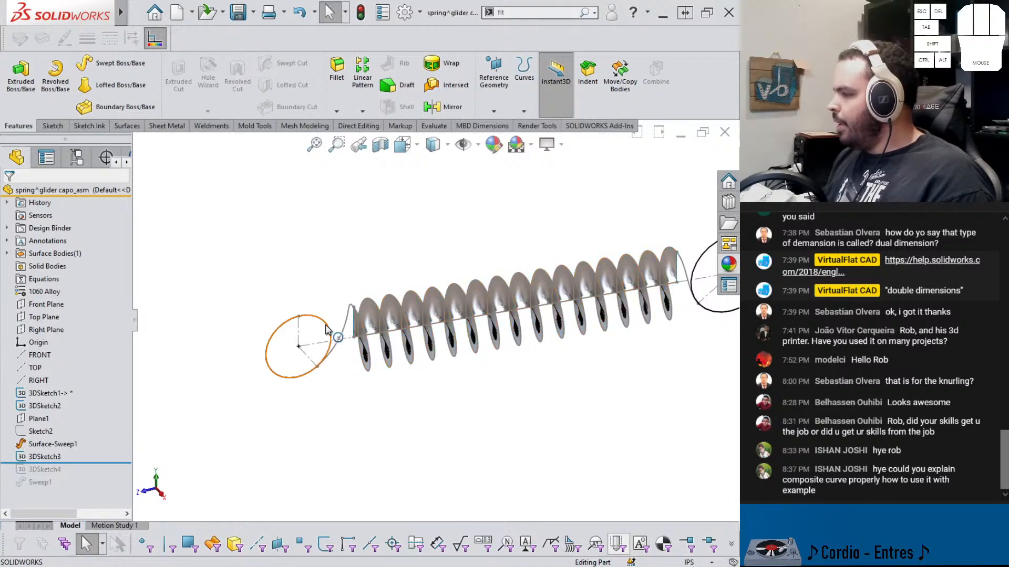
Start a new 3D sketch and convert the circle at the spring's left end into it
{"action": "left_click", "coordinate": [51, 394]}
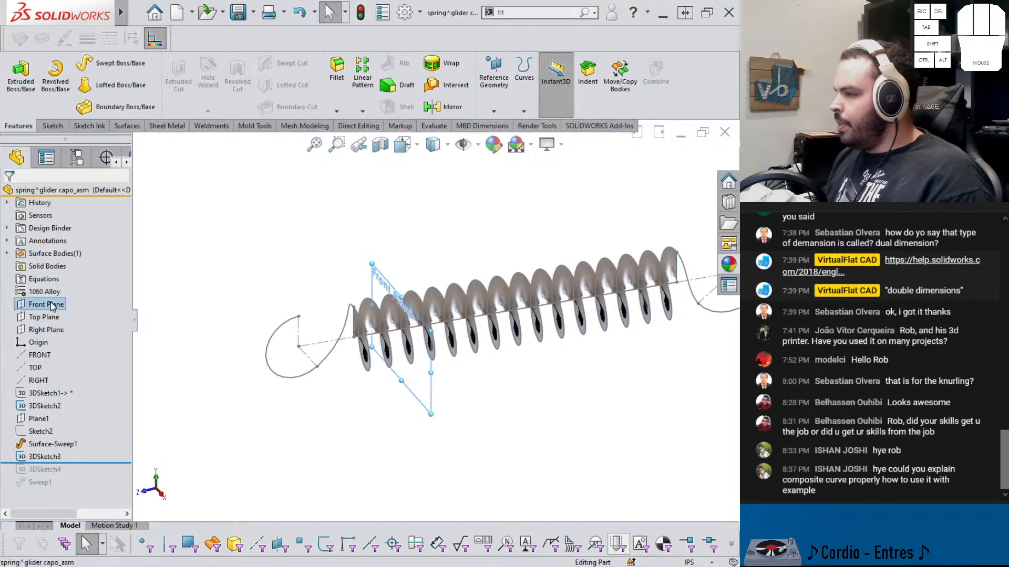
{"action": "left_click", "coordinate": [55, 128]}
{"action": "left_click", "coordinate": [16, 111]}
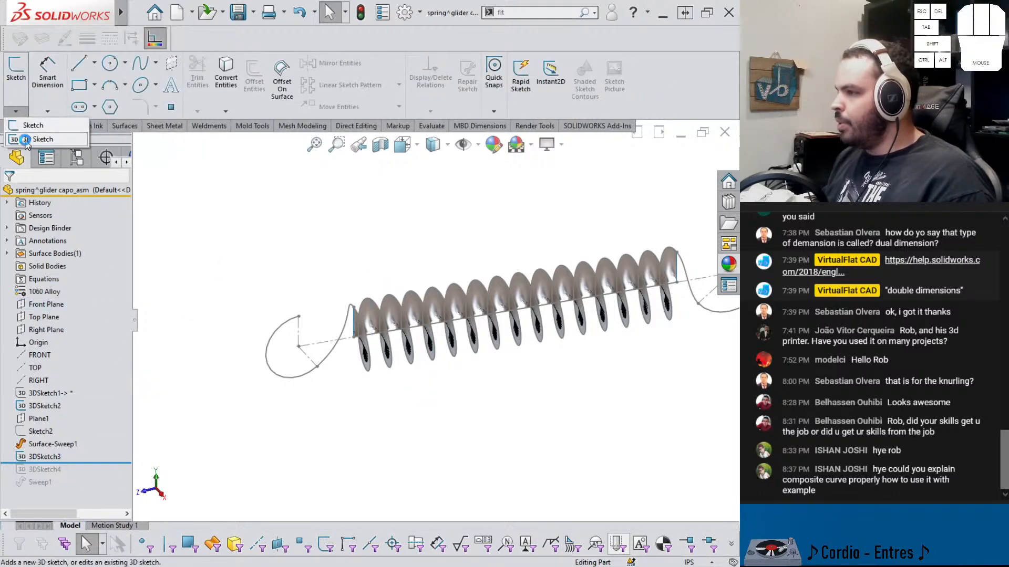
{"action": "left_click", "coordinate": [25, 141]}
{"action": "left_click", "coordinate": [278, 338]}
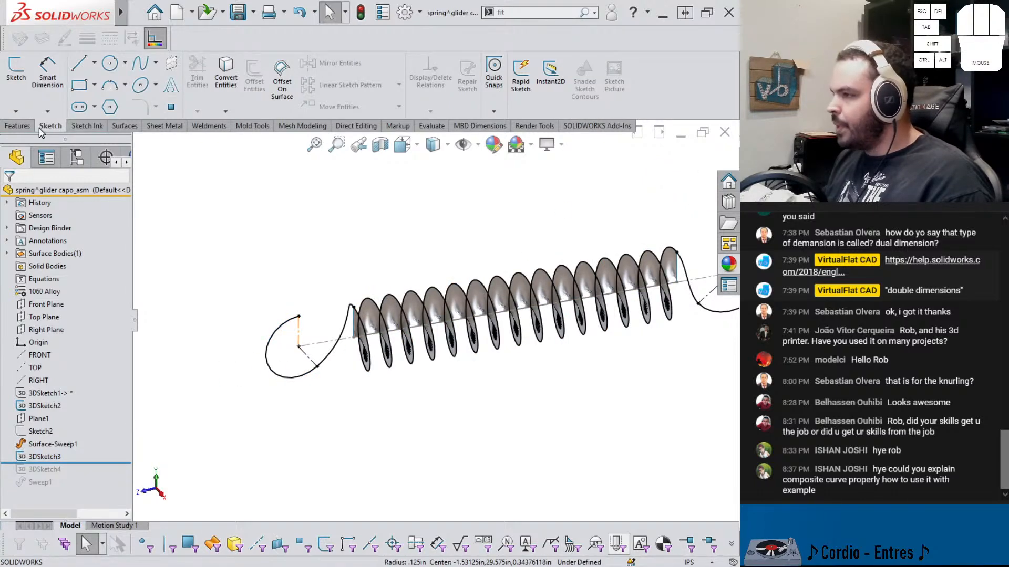
{"action": "left_click", "coordinate": [16, 111]}
{"action": "left_click", "coordinate": [25, 140]}
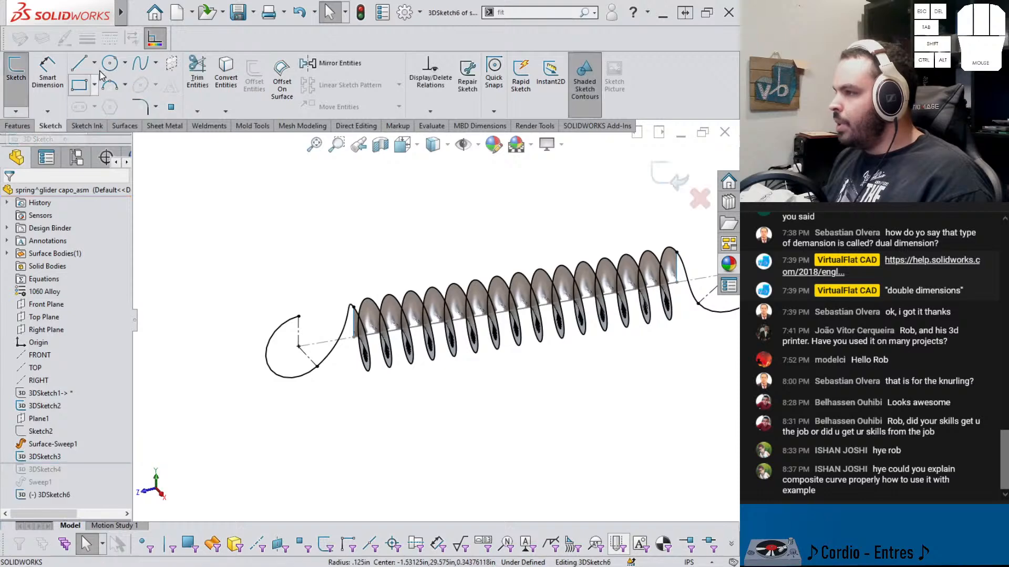
{"action": "left_click", "coordinate": [269, 337]}
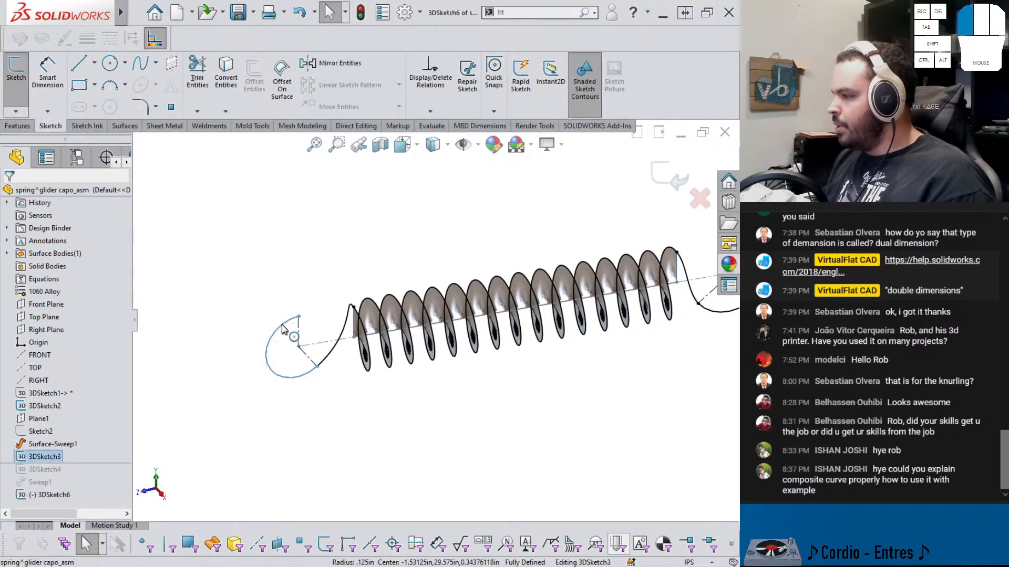
{"action": "left_click", "coordinate": [232, 83]}
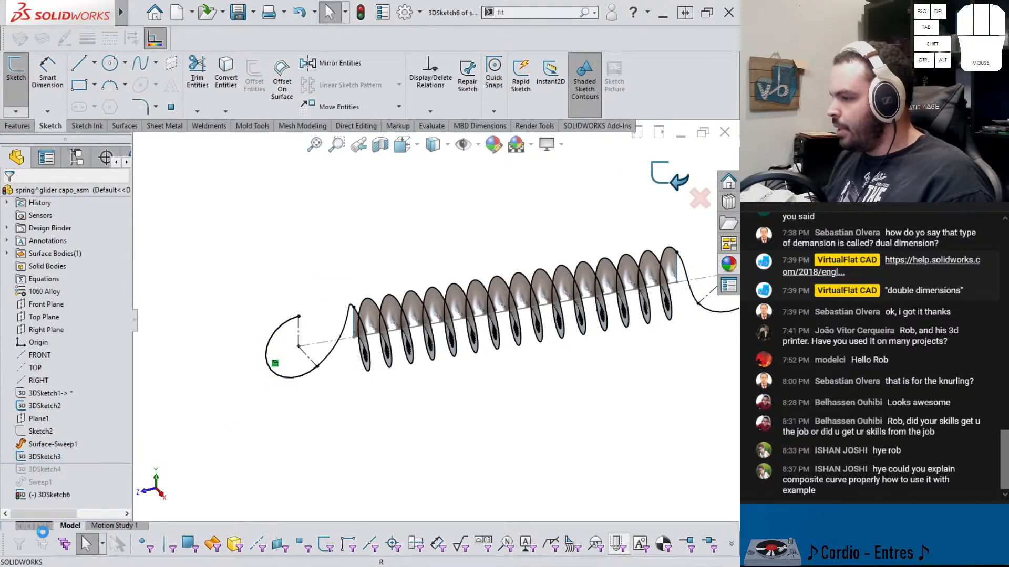
Exit the 3D sketch and hide the Surface-Sweep1 surface body
{"action": "left_click", "coordinate": [56, 445]}
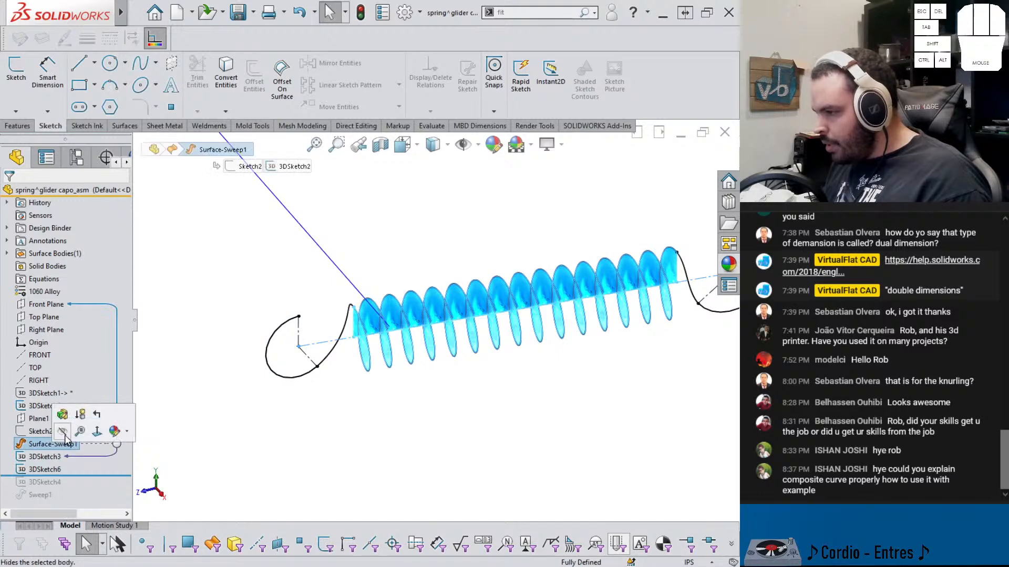
{"action": "left_click", "coordinate": [40, 408]}
{"action": "left_click", "coordinate": [52, 393]}
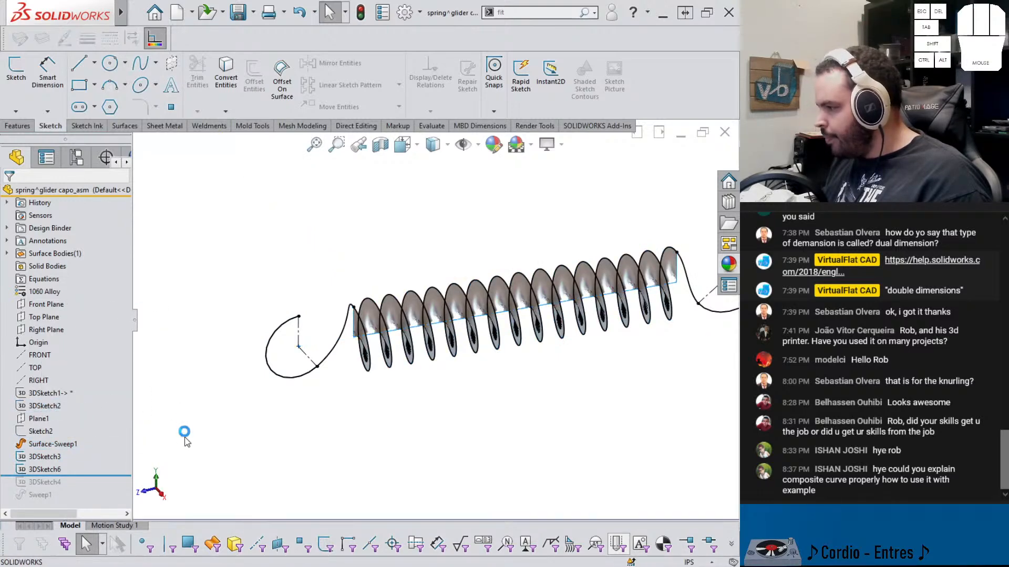
Start a new 3D sketch, convert the transition arc between the hook circle and the helix into it, and exit
{"action": "left_click", "coordinate": [45, 457]}
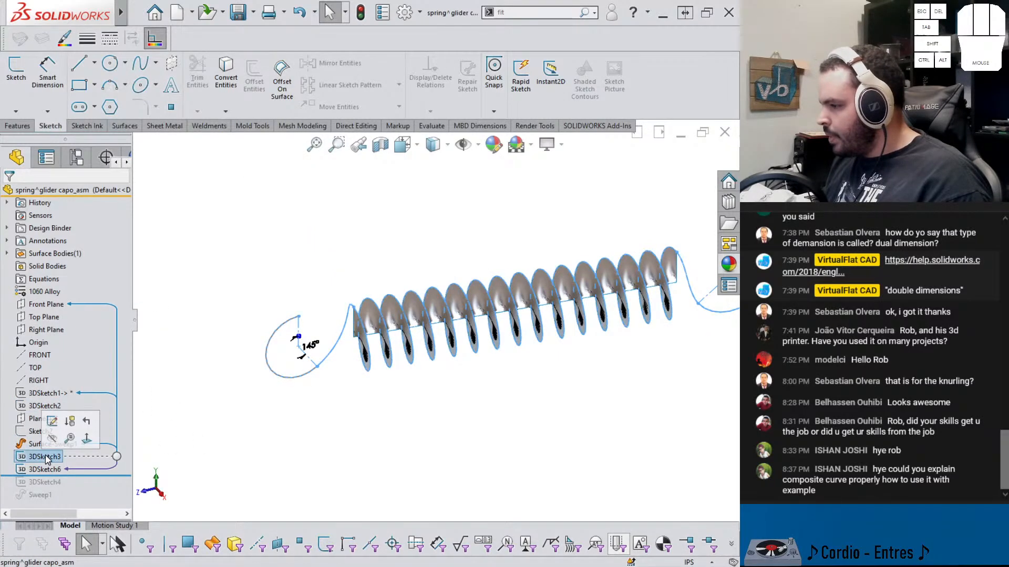
{"action": "left_click", "coordinate": [184, 459]}
{"action": "left_click", "coordinate": [20, 127]}
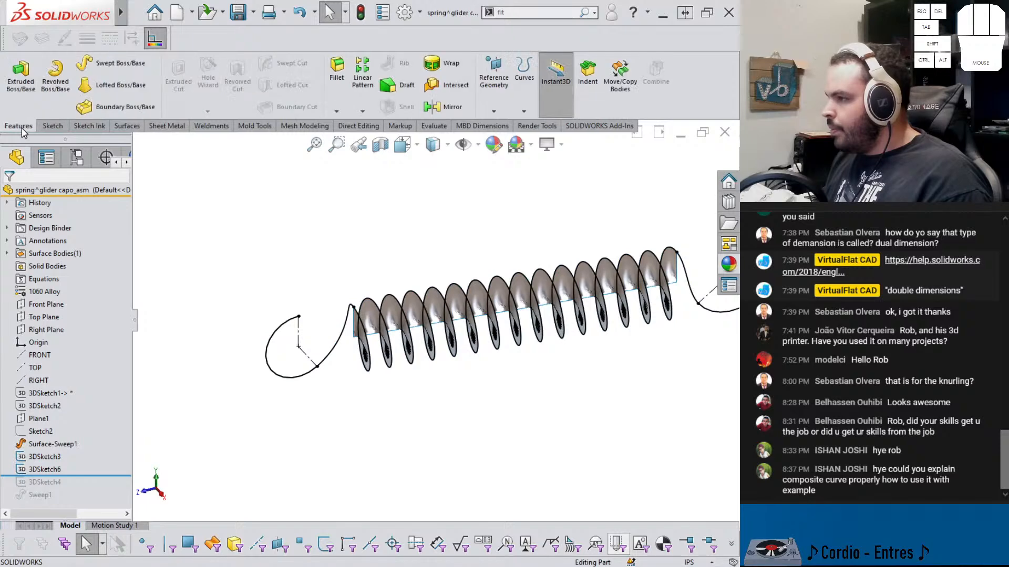
{"action": "left_click", "coordinate": [51, 128]}
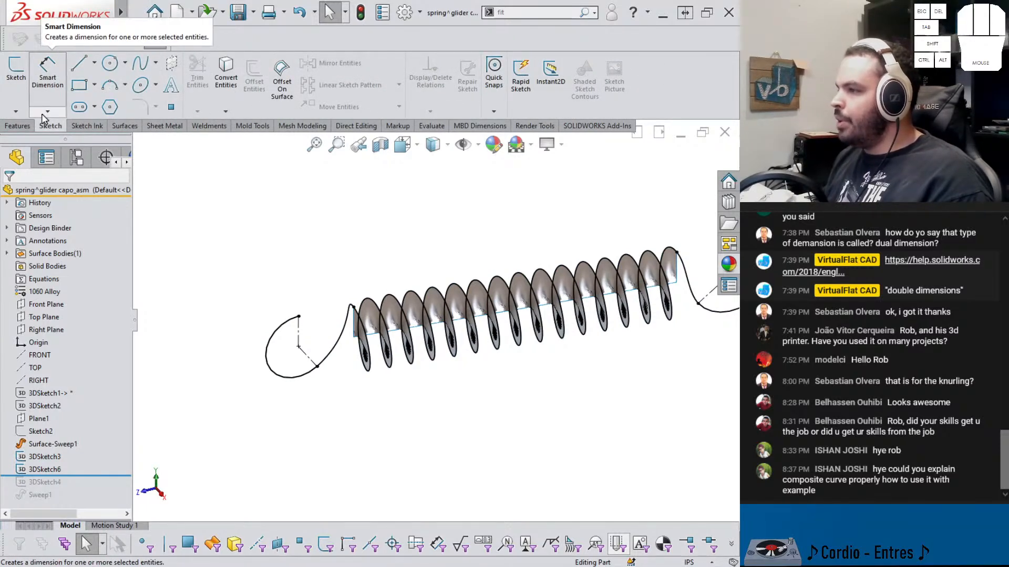
{"action": "left_click", "coordinate": [16, 111]}
{"action": "left_click", "coordinate": [38, 139]}
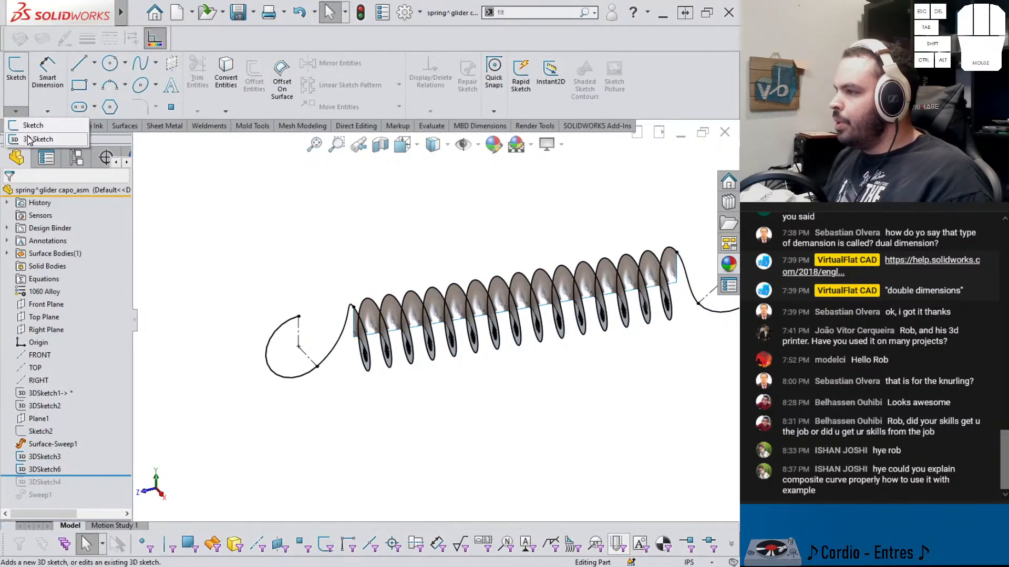
{"action": "left_click", "coordinate": [336, 344]}
{"action": "left_click", "coordinate": [226, 73]}
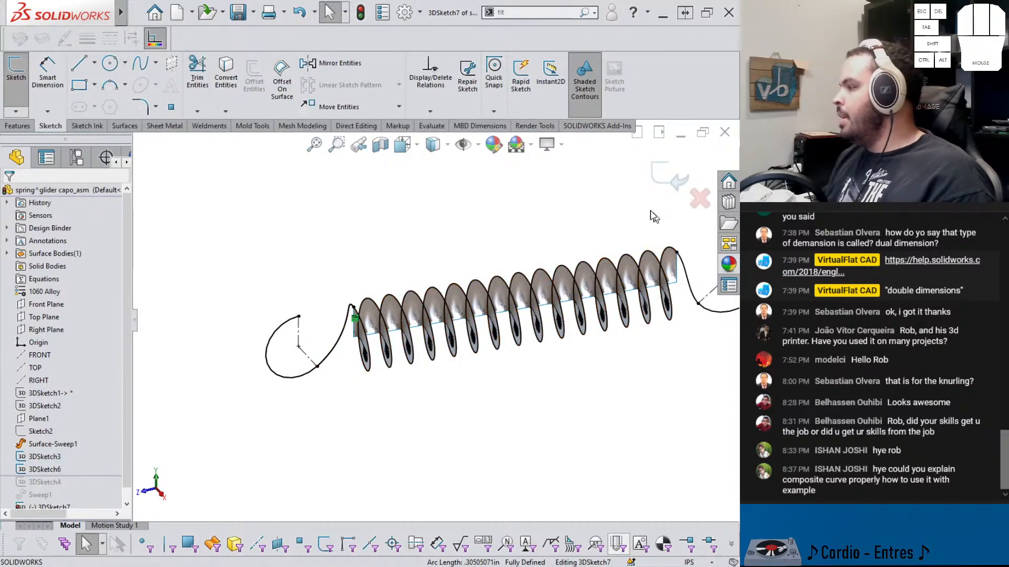
{"action": "left_click", "coordinate": [674, 176]}
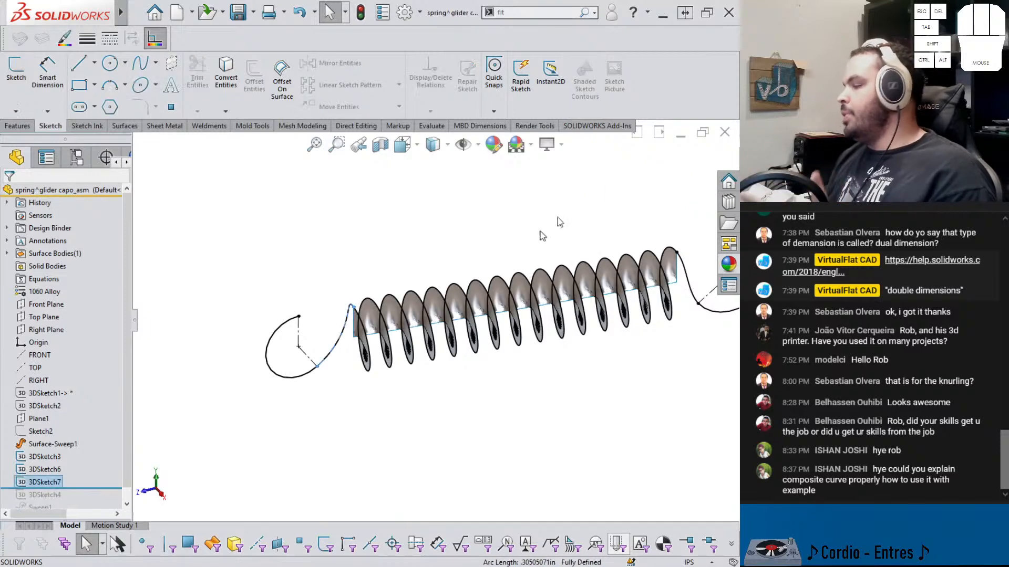
Start another 3D sketch, convert the helix into it, and rebuild to exit the sketch
{"action": "left_click", "coordinate": [304, 398]}
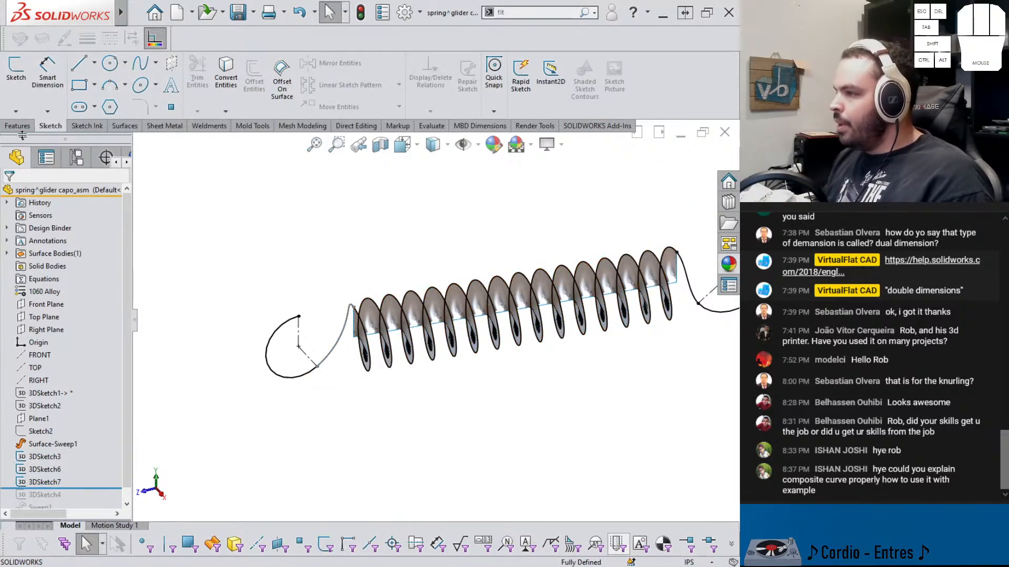
{"action": "left_click", "coordinate": [16, 111]}
{"action": "left_click", "coordinate": [25, 139]}
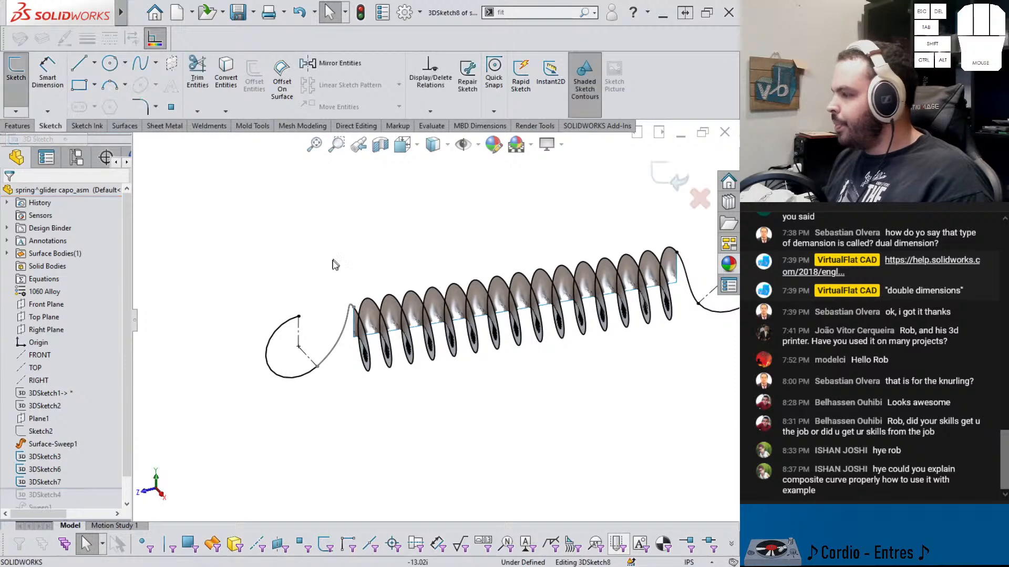
{"action": "left_click", "coordinate": [368, 334]}
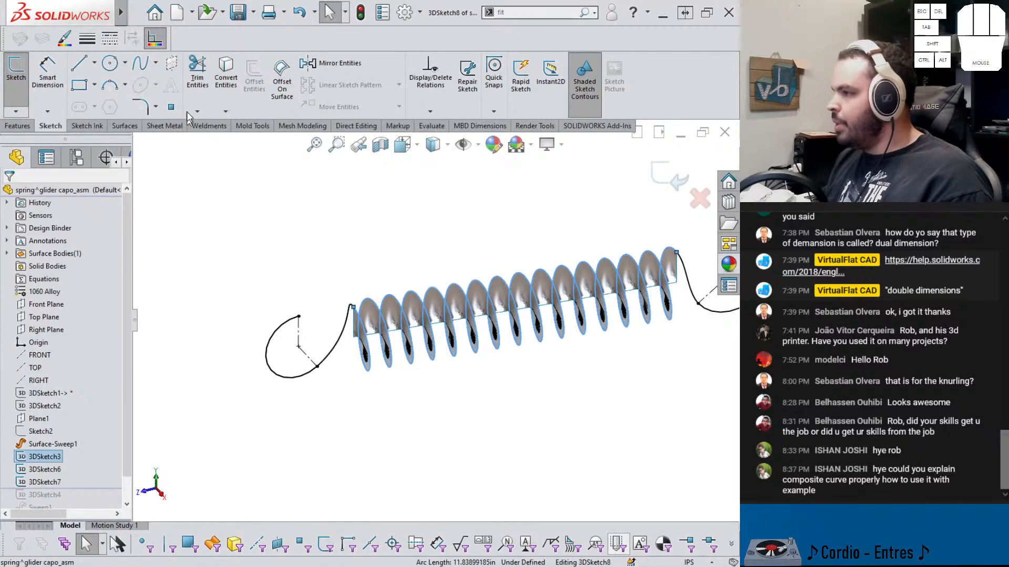
{"action": "left_click", "coordinate": [224, 83]}
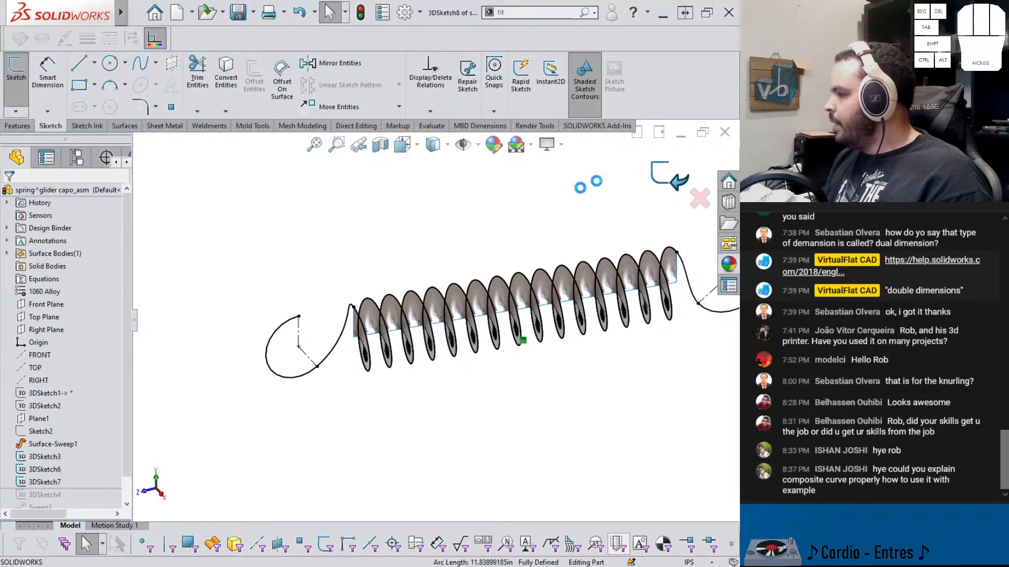
{"action": "key", "text": "ctrl+b"}
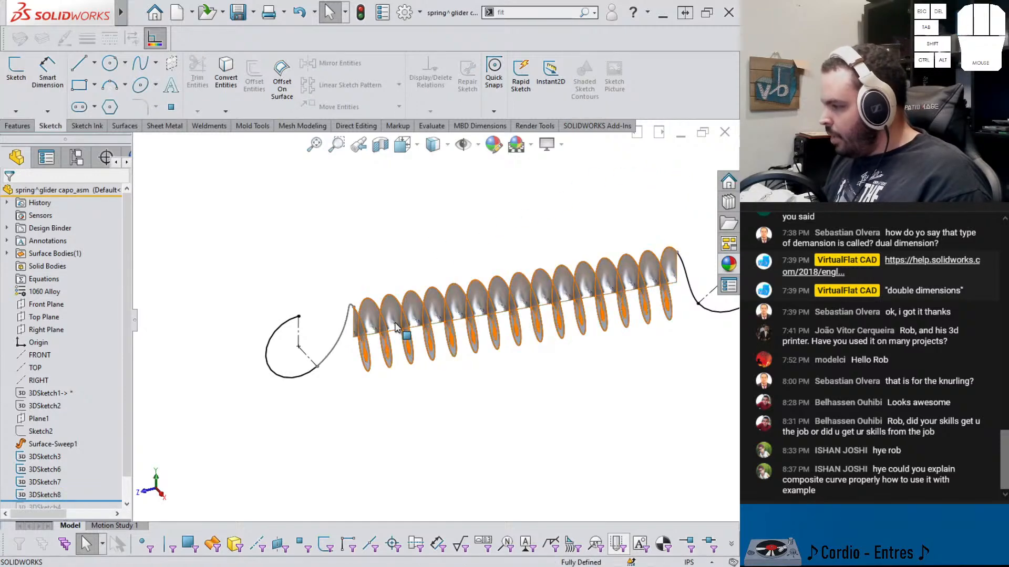
Hide the surface body and earlier sketches, then review the three new 3D sketches of hook, arc and helix
{"action": "key", "text": "Tab"}
{"action": "middle_click_drag", "start_coordinate": [405, 326], "coordinate": [417, 318]}
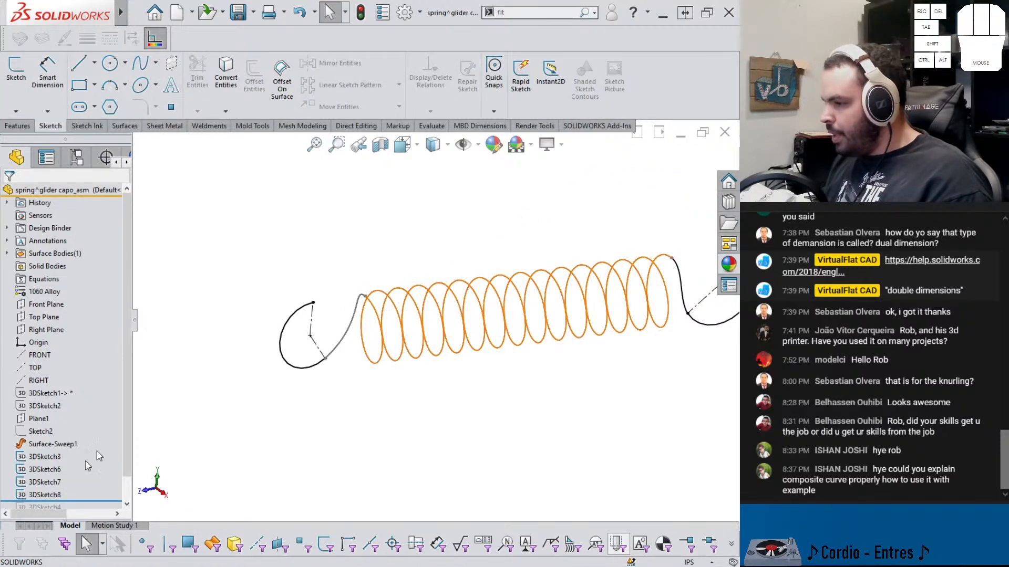
{"action": "left_click", "coordinate": [53, 459]}
{"action": "left_click", "coordinate": [62, 443]}
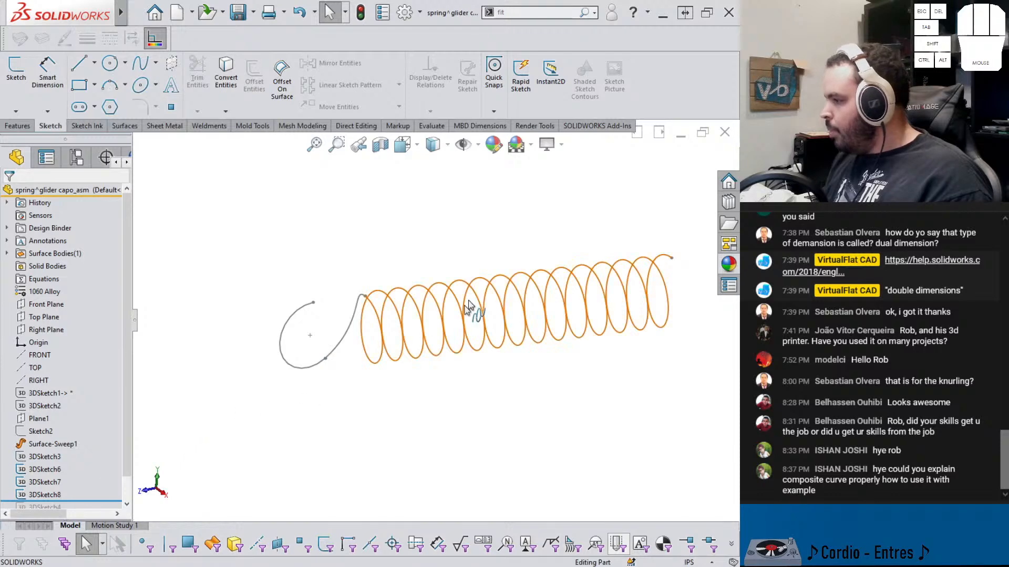
{"action": "scroll", "coordinate": [516, 267], "scroll_direction": "up", "scroll_amount": 1}
{"action": "scroll", "coordinate": [516, 266], "scroll_direction": "down", "scroll_amount": 1}
{"action": "middle_click_drag", "start_coordinate": [515, 270], "coordinate": [469, 287]}
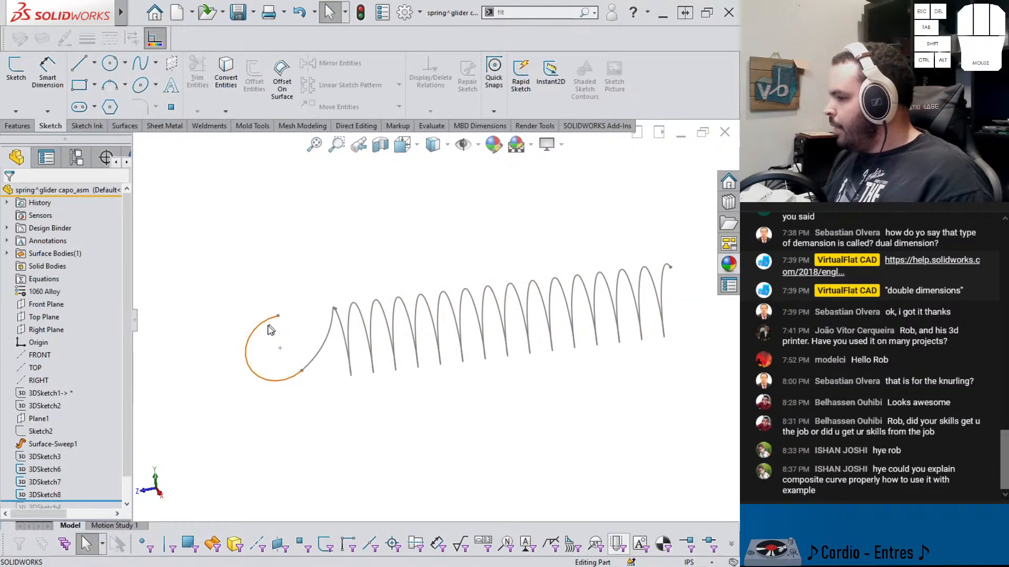
{"action": "left_click", "coordinate": [47, 469]}
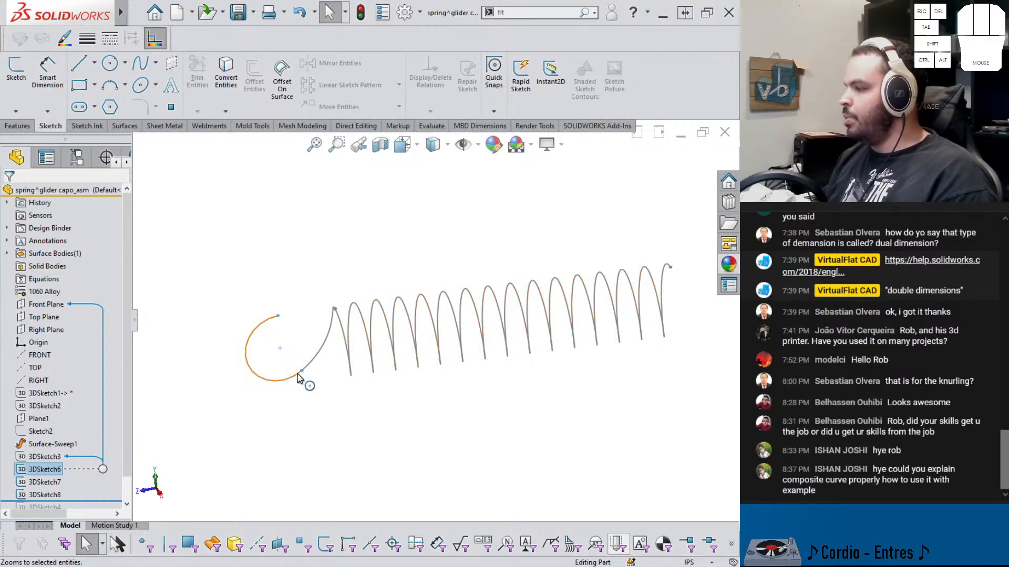
{"action": "left_click", "coordinate": [47, 484]}
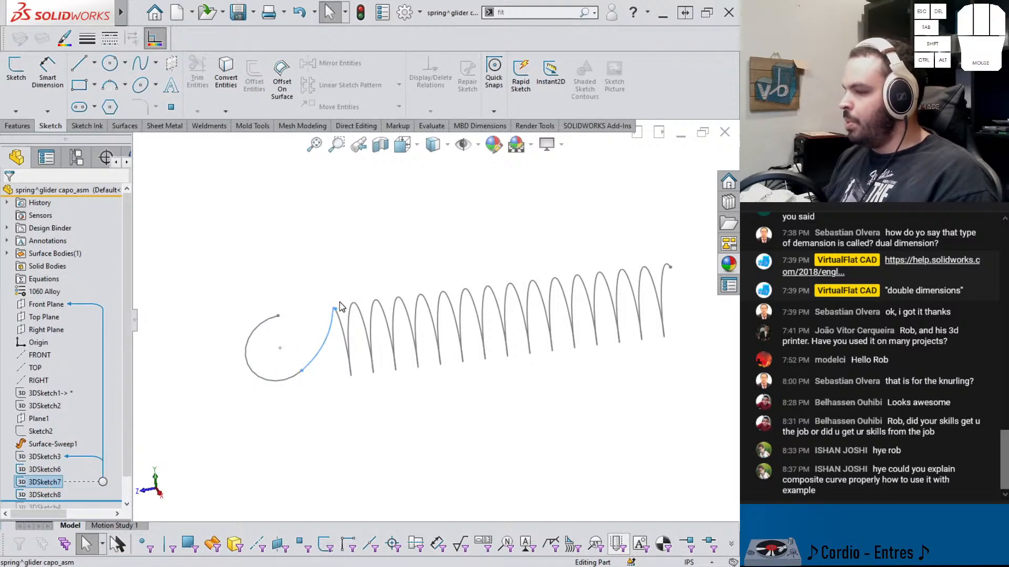
{"action": "left_click", "coordinate": [48, 495]}
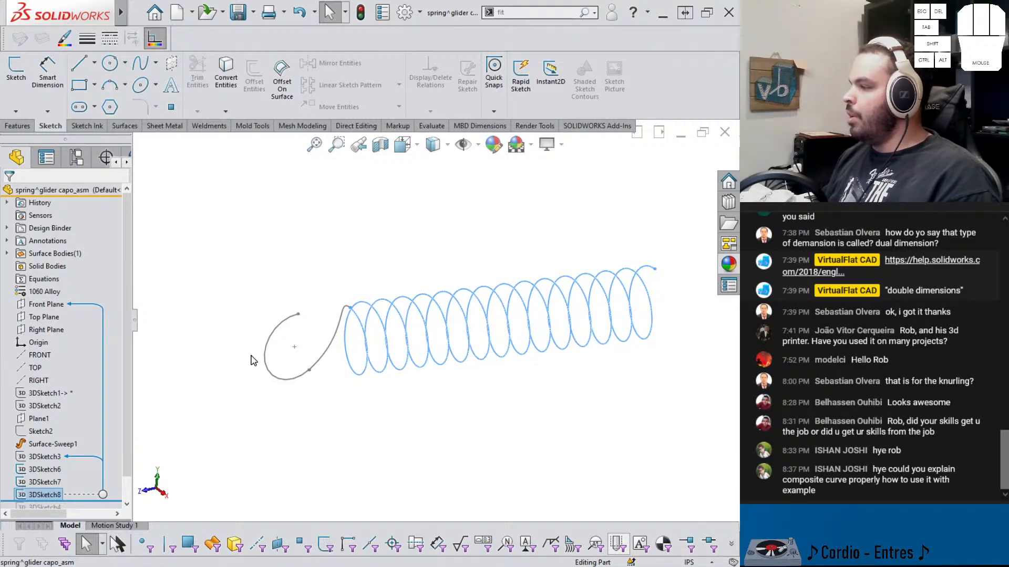
Start a Sweep using a circular profile with a 0.03 in diameter
{"action": "left_click", "coordinate": [256, 332]}
{"action": "left_click", "coordinate": [17, 126]}
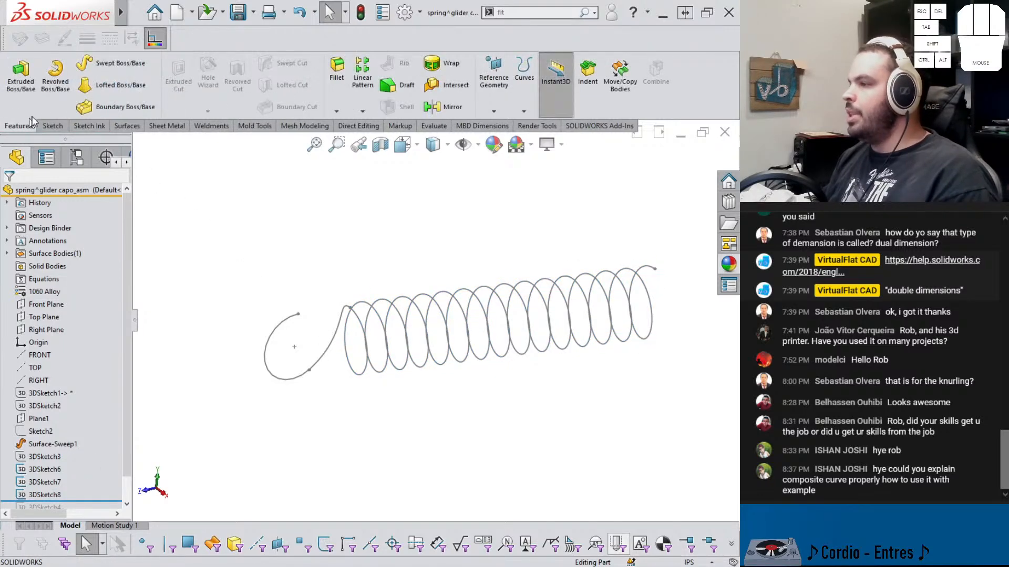
{"action": "left_click", "coordinate": [100, 63]}
{"action": "left_click", "coordinate": [26, 236]}
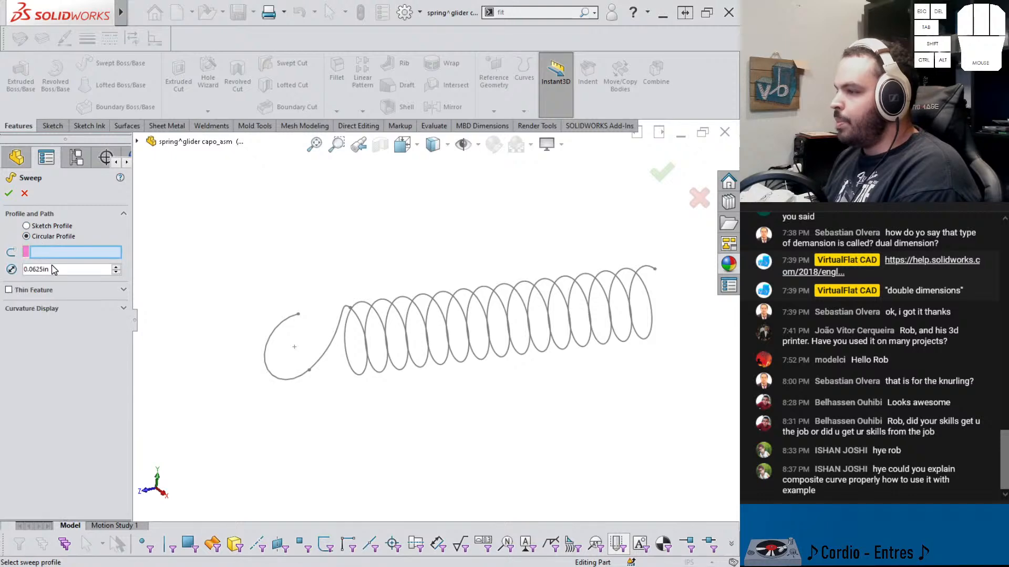
{"action": "type", "text": ".03"}
{"action": "key", "text": "Return"}
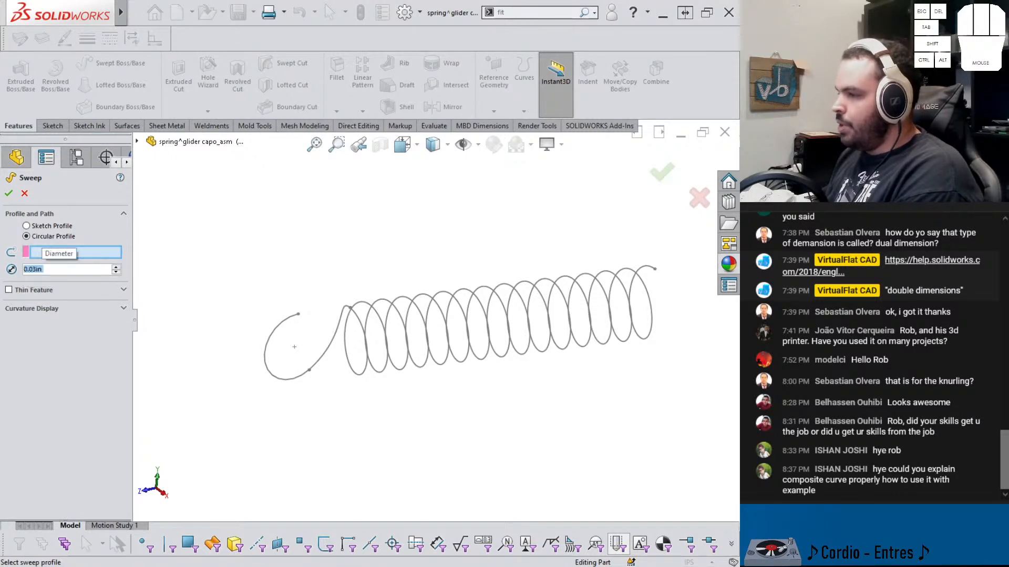
Define the sweep path as an open group joining the hook circle, transition arc and helix
{"action": "scroll", "coordinate": [271, 344], "scroll_direction": "down", "scroll_amount": 5}
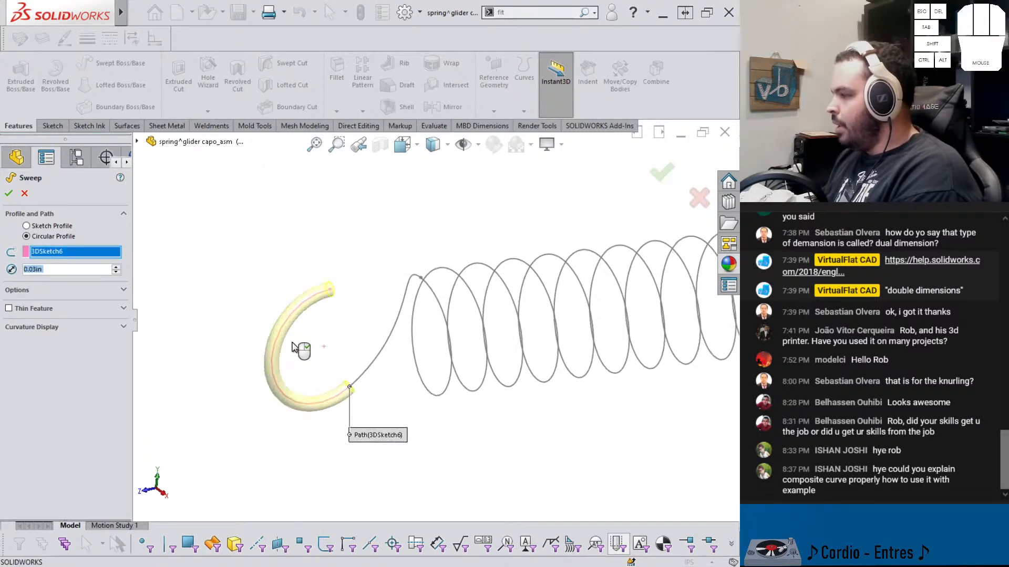
{"action": "left_click", "coordinate": [370, 370]}
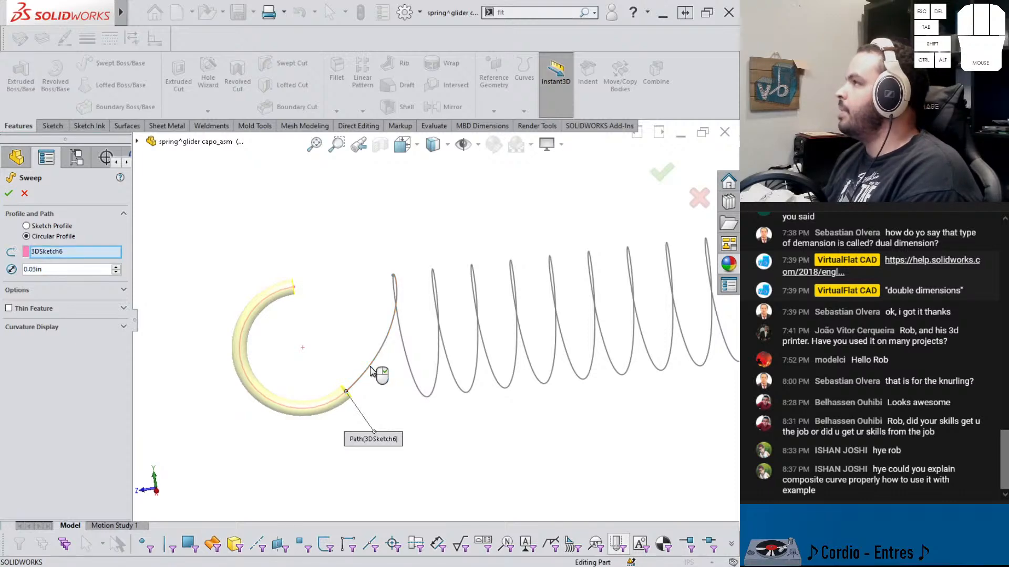
{"action": "right_click", "coordinate": [73, 255]}
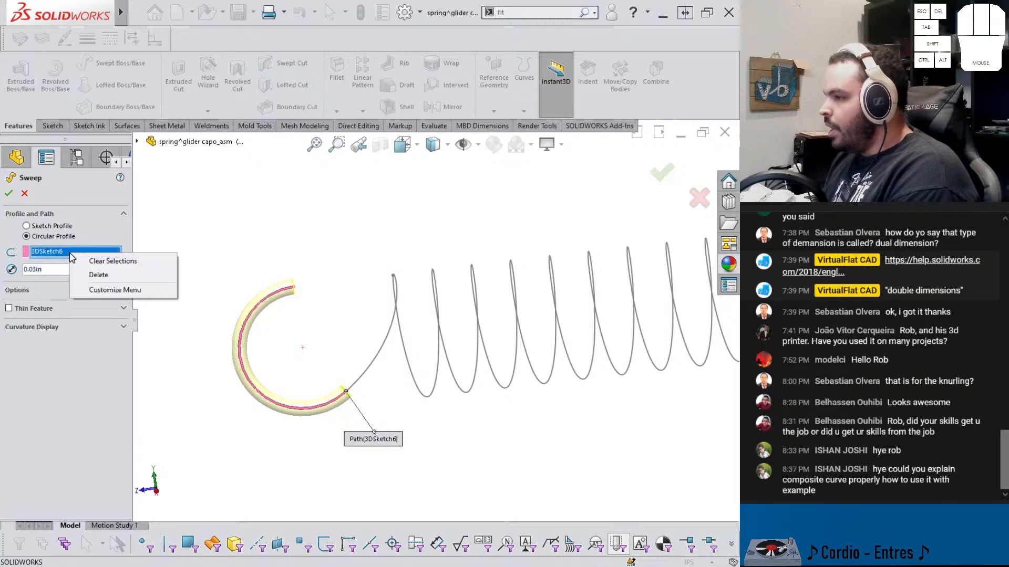
{"action": "left_click", "coordinate": [96, 263]}
{"action": "right_click", "coordinate": [72, 253]}
{"action": "left_click", "coordinate": [100, 273]}
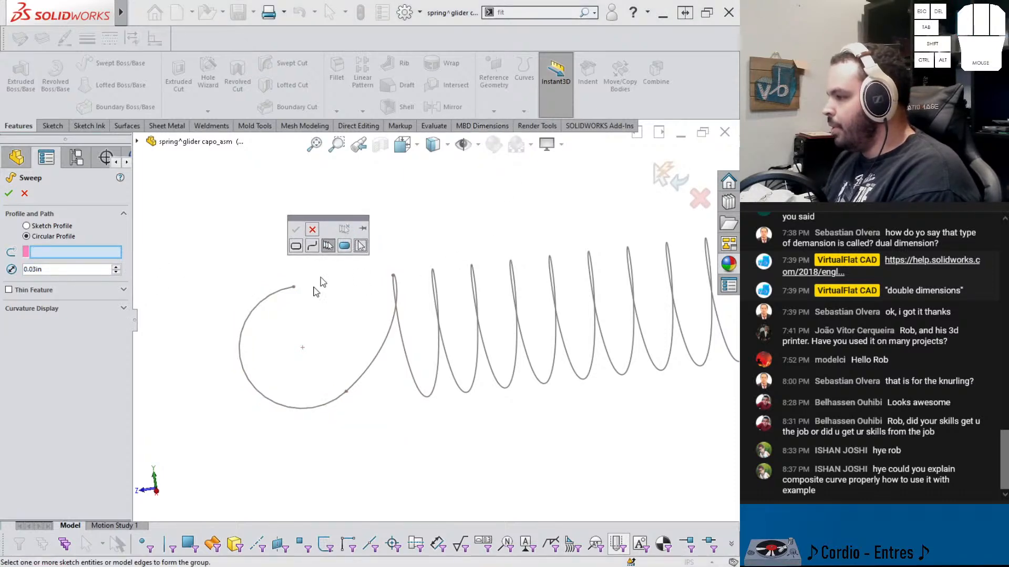
{"action": "left_click", "coordinate": [271, 298]}
{"action": "left_click", "coordinate": [271, 299]}
{"action": "left_click", "coordinate": [374, 363]}
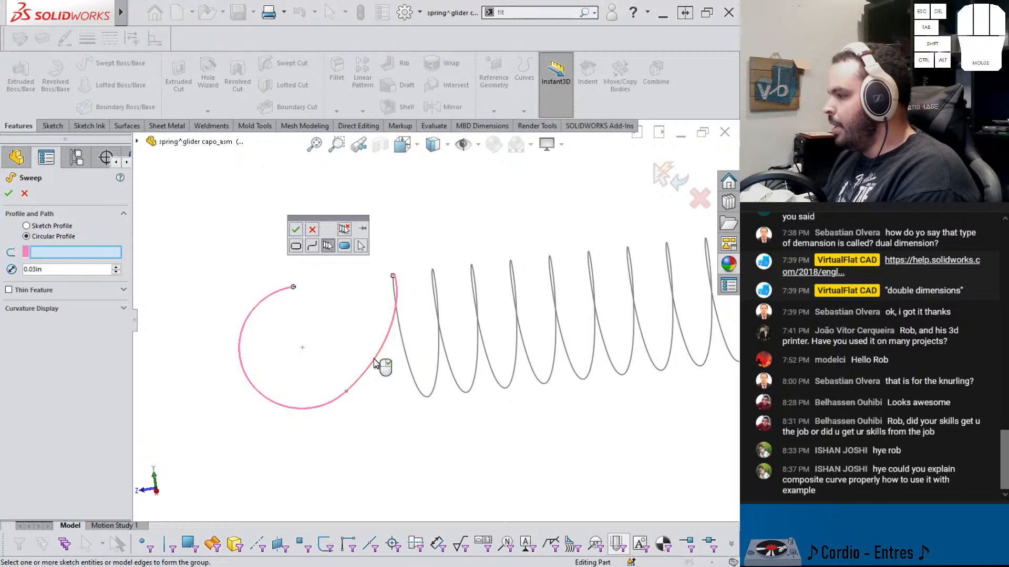
{"action": "left_click", "coordinate": [404, 344]}
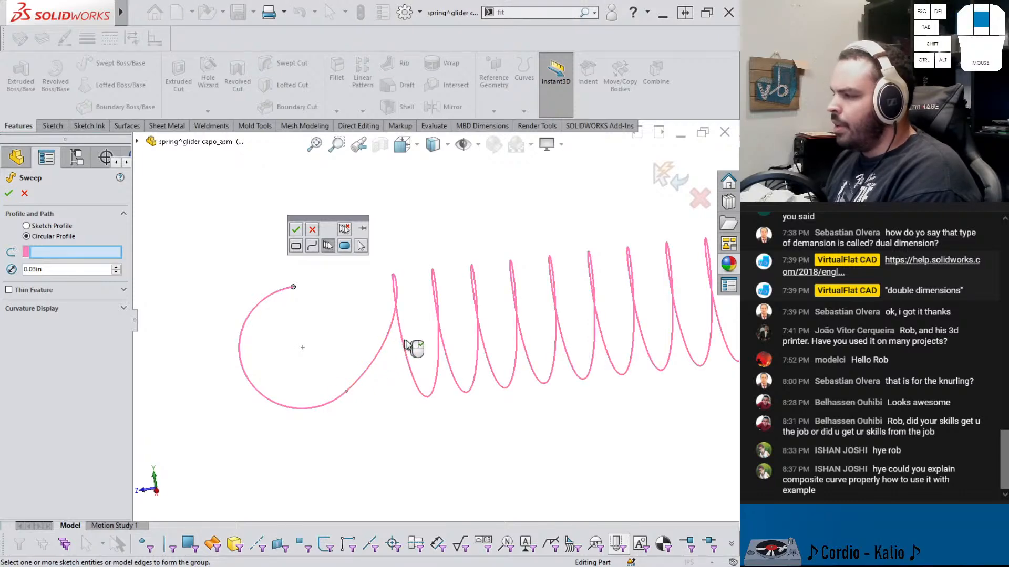
{"action": "middle_click_drag", "start_coordinate": [413, 344], "coordinate": [435, 346]}
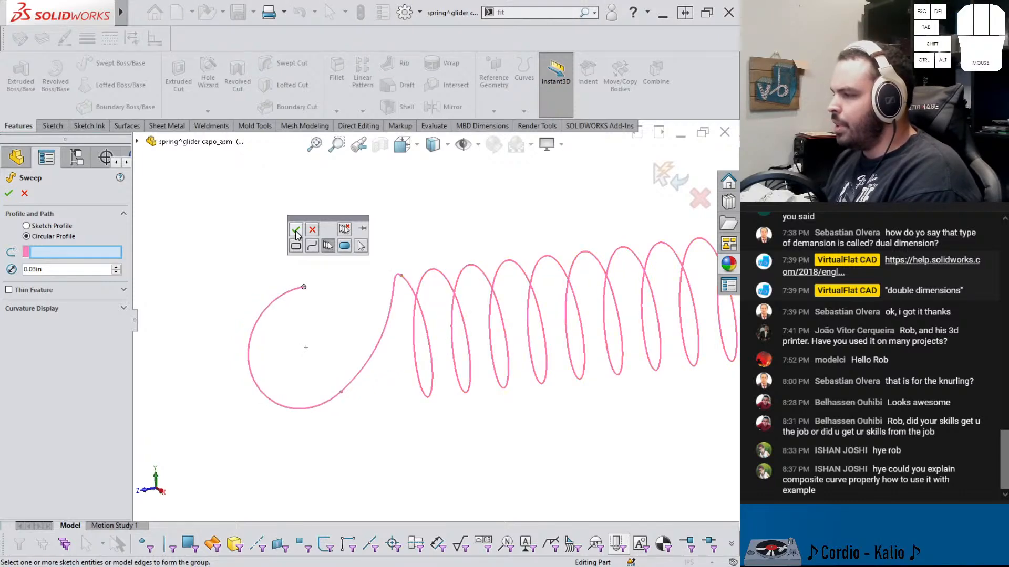
{"action": "left_click", "coordinate": [296, 231]}
Complete the sweep to create the solid spring wire
{"action": "middle_click_drag", "start_coordinate": [304, 247], "coordinate": [368, 301]}
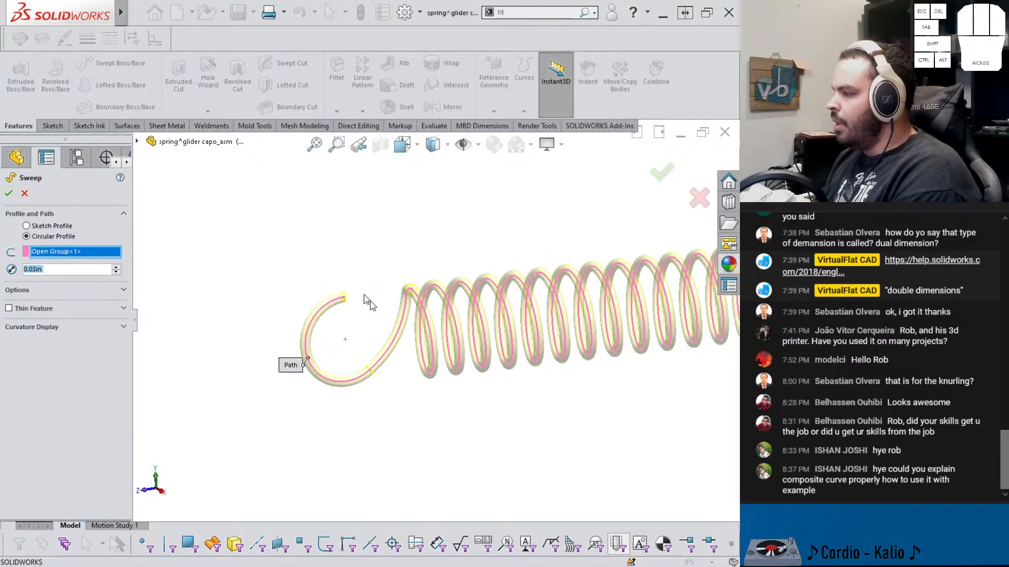
{"action": "scroll", "coordinate": [383, 330], "scroll_direction": "up", "scroll_amount": 2}
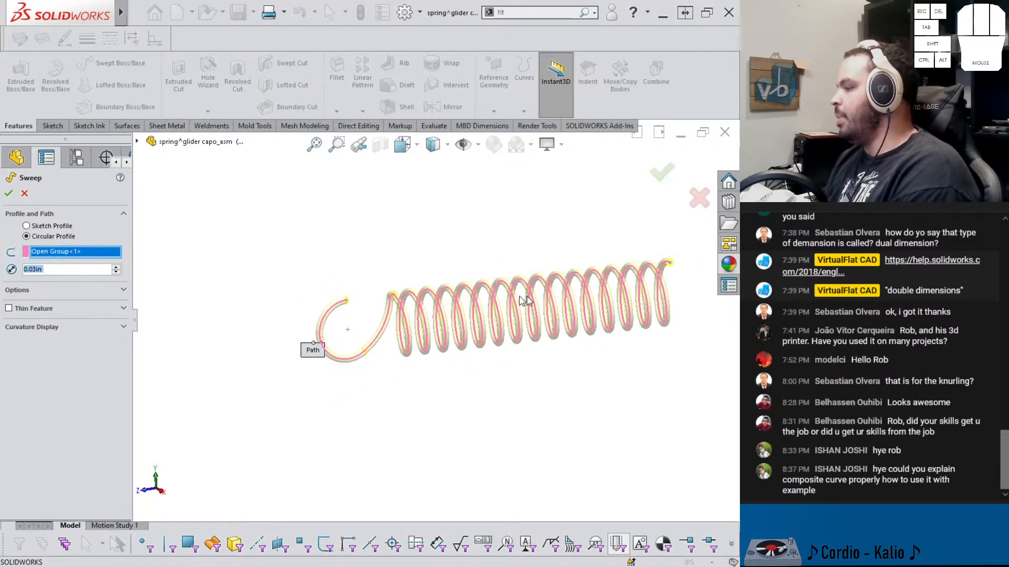
{"action": "left_click", "coordinate": [9, 193]}
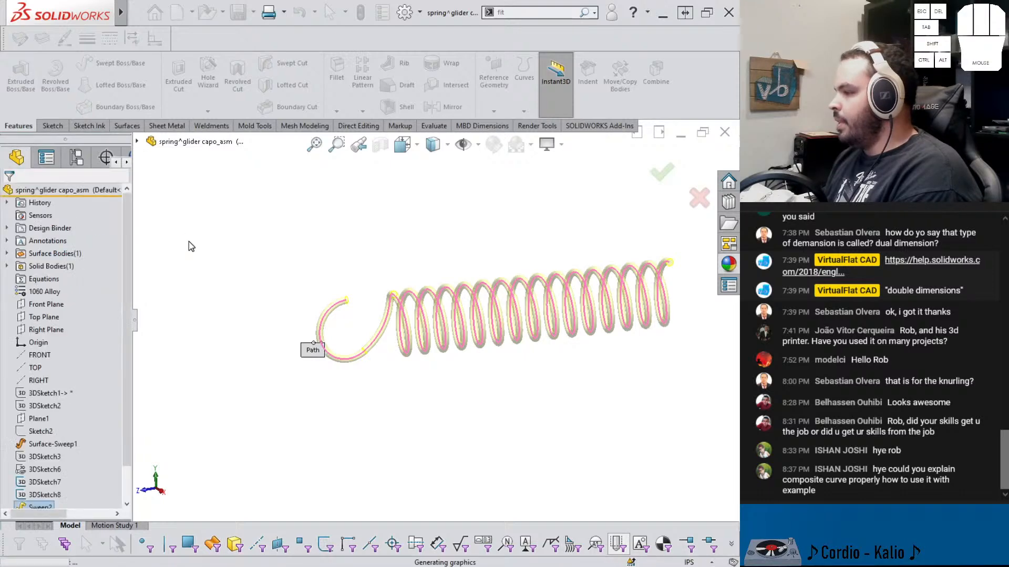
Roll the tree back above Sweep2 and show the hook circle 3D sketch
{"action": "scroll", "coordinate": [47, 472], "scroll_direction": "down", "scroll_amount": 1}
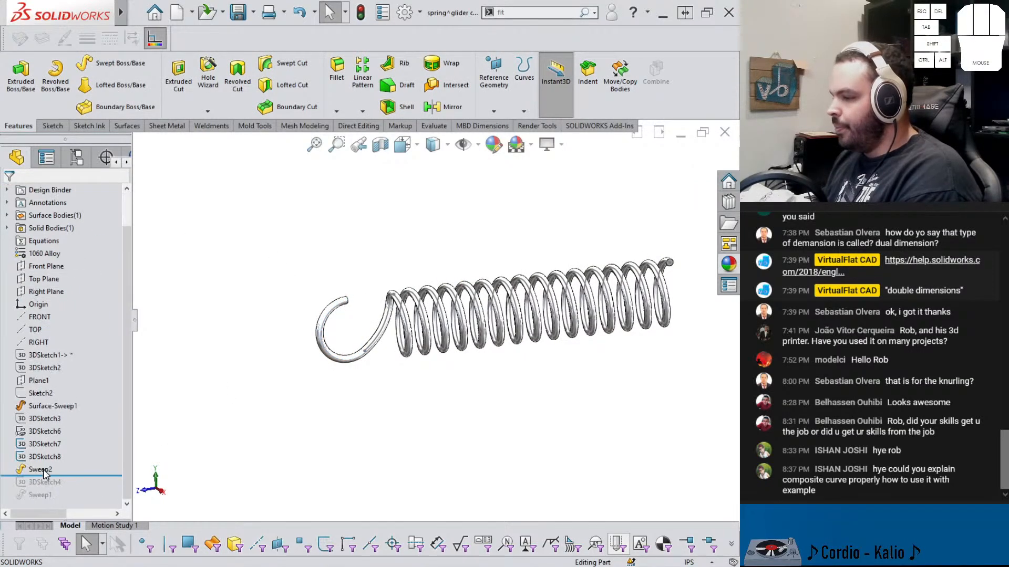
{"action": "left_click", "coordinate": [40, 469]}
{"action": "left_click", "coordinate": [74, 435]}
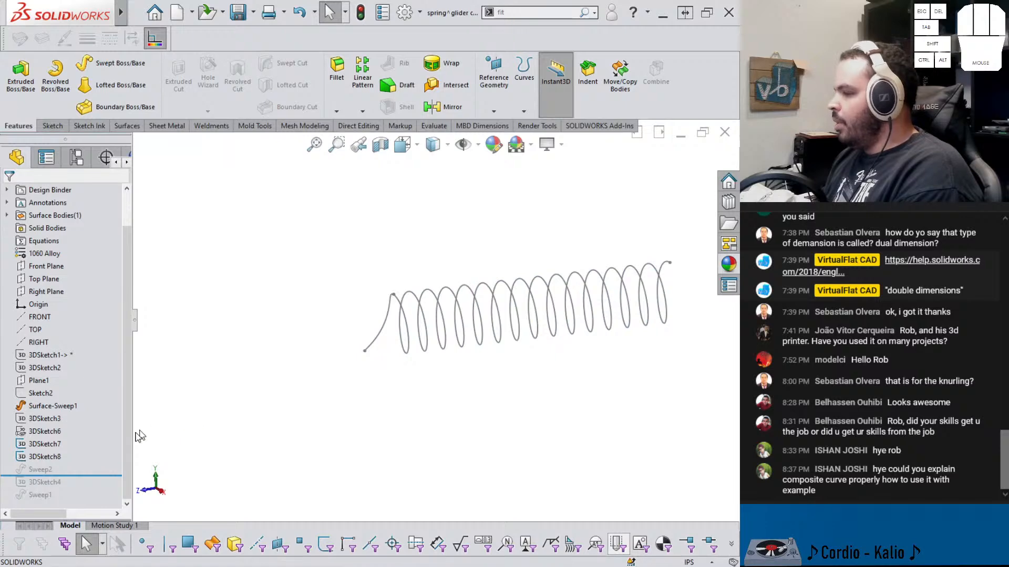
{"action": "left_click", "coordinate": [47, 457]}
{"action": "left_click", "coordinate": [31, 432]}
{"action": "left_click", "coordinate": [40, 419]}
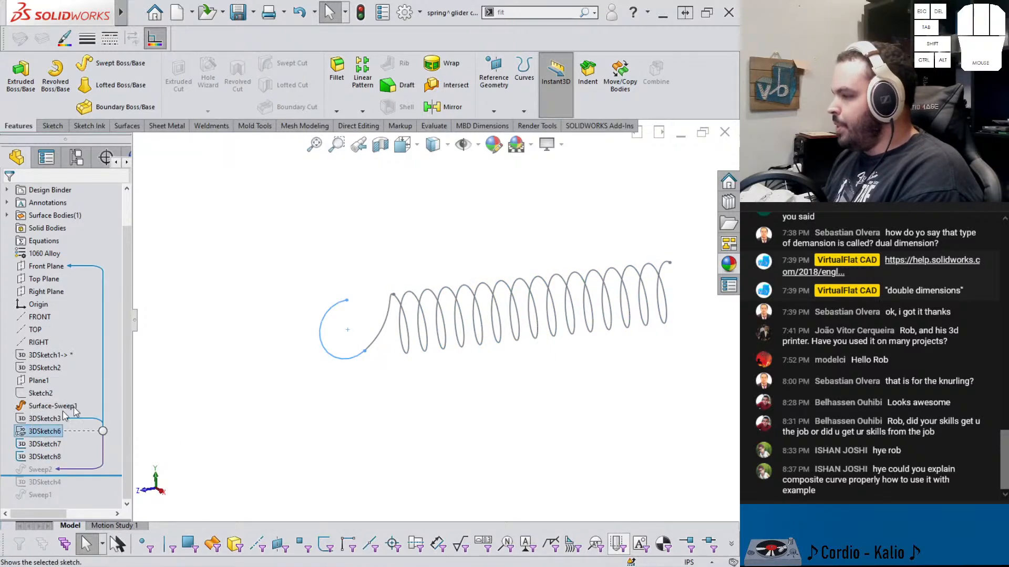
{"action": "left_click", "coordinate": [313, 344]}
{"action": "left_click", "coordinate": [494, 79]}
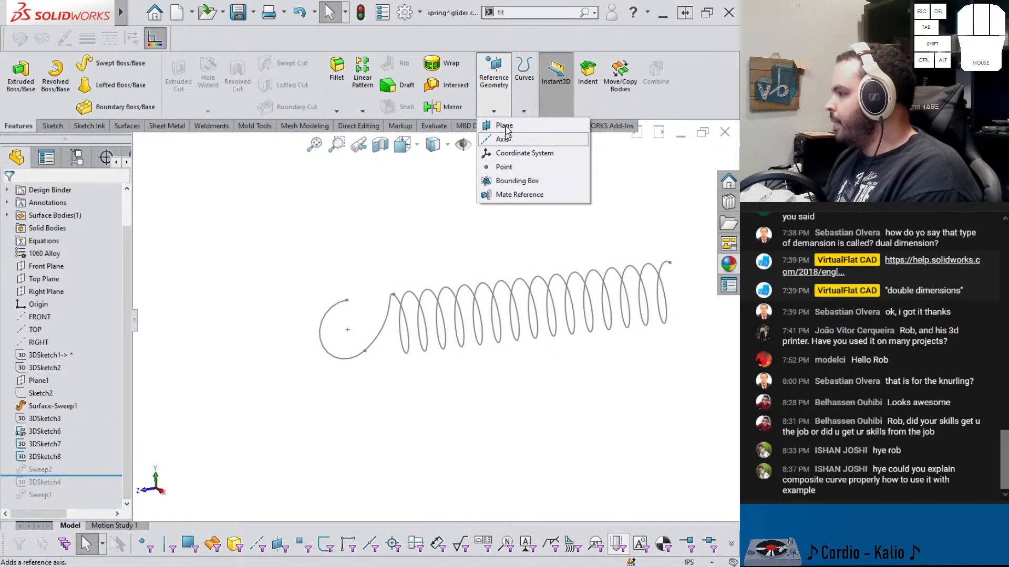
{"action": "left_click", "coordinate": [530, 91]}
{"action": "left_click", "coordinate": [557, 153]}
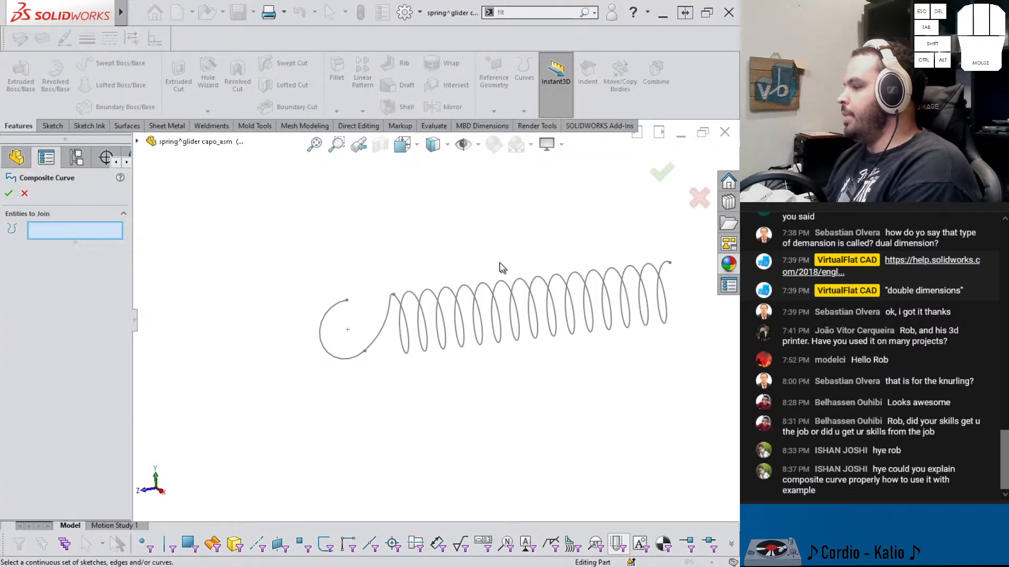
{"action": "scroll", "coordinate": [500, 266], "scroll_direction": "down", "scroll_amount": 1}
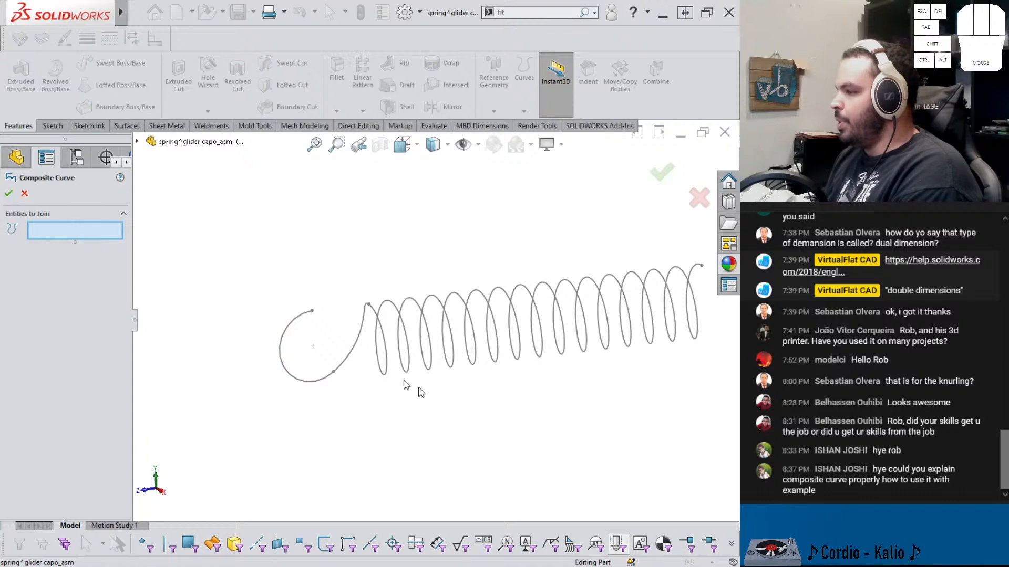
{"action": "left_click", "coordinate": [384, 353]}
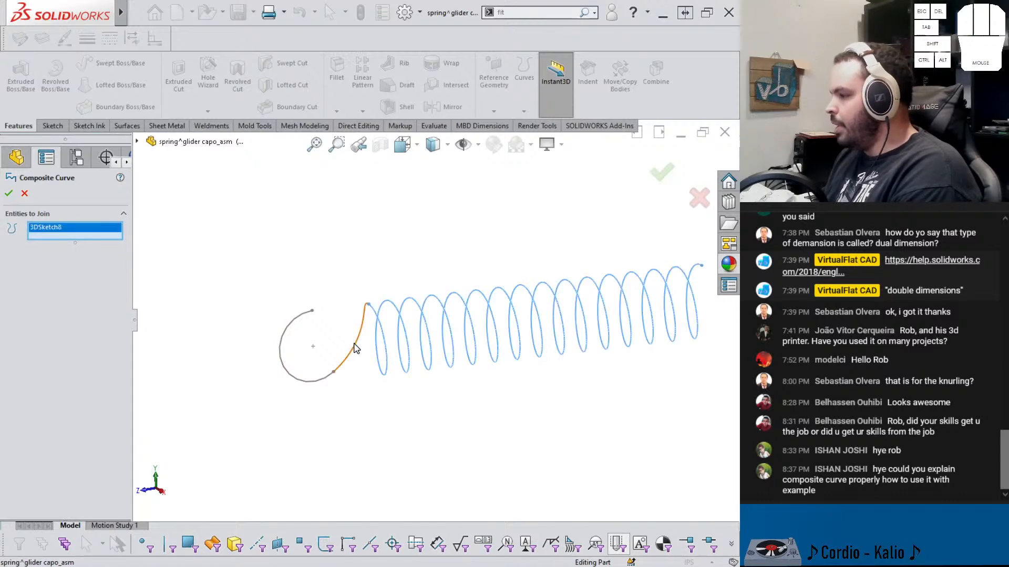
{"action": "left_click", "coordinate": [318, 383]}
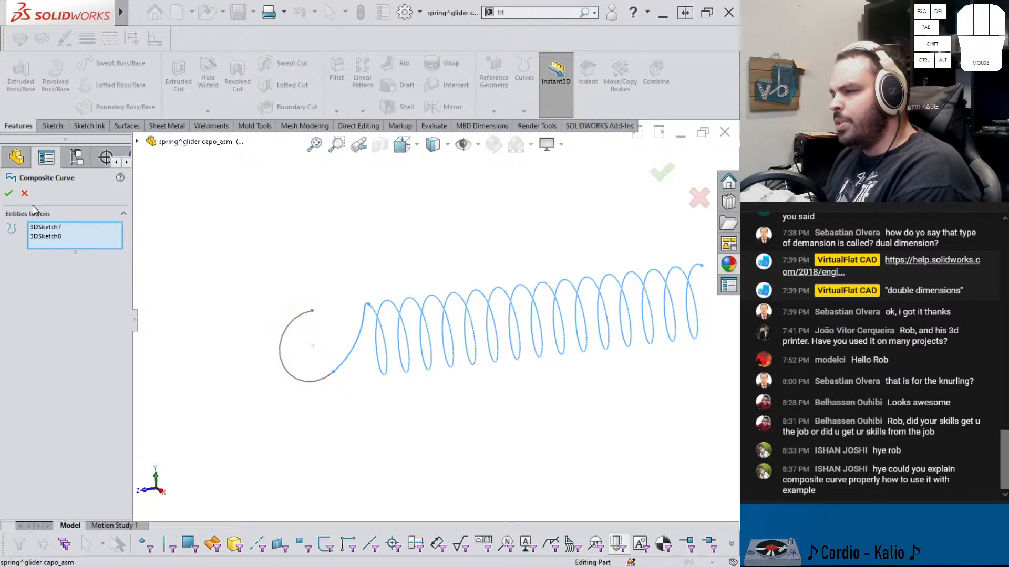
{"action": "left_click", "coordinate": [25, 193]}
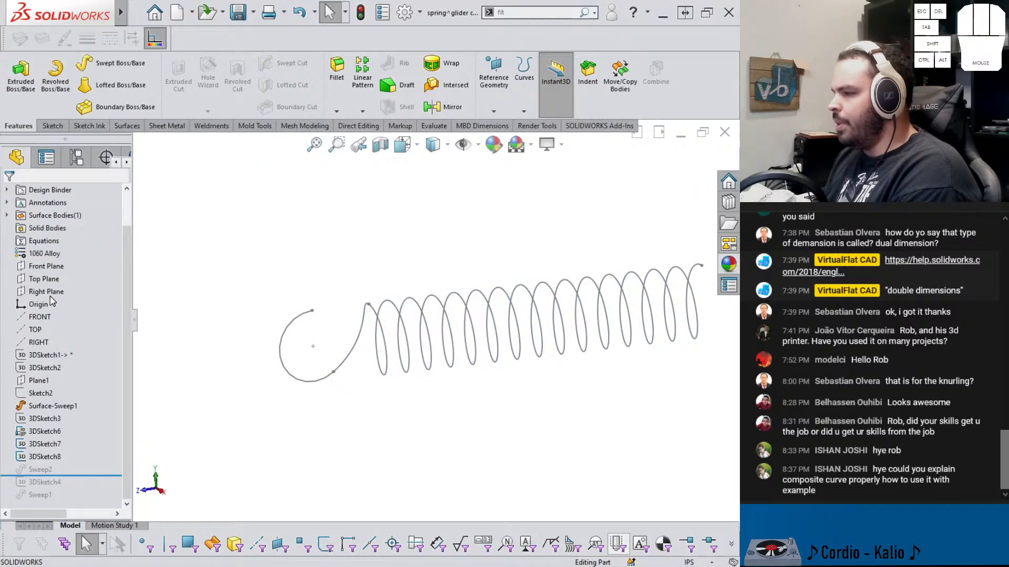
Delete the Sweep2 feature from the design tree
{"action": "left_click", "coordinate": [37, 432]}
{"action": "left_click", "coordinate": [42, 471]}
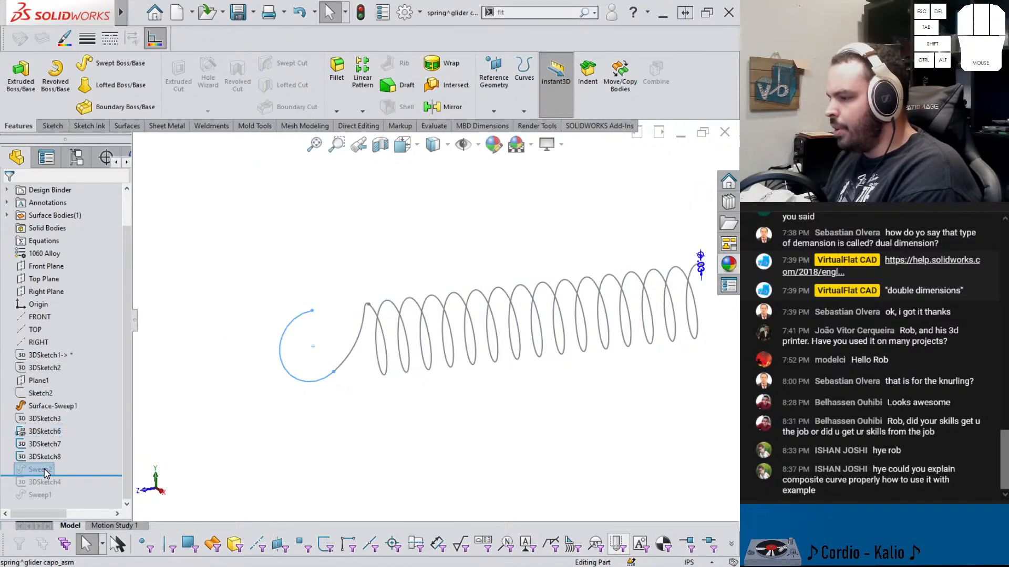
{"action": "key", "text": "Delete"}
{"action": "key", "text": "Return"}
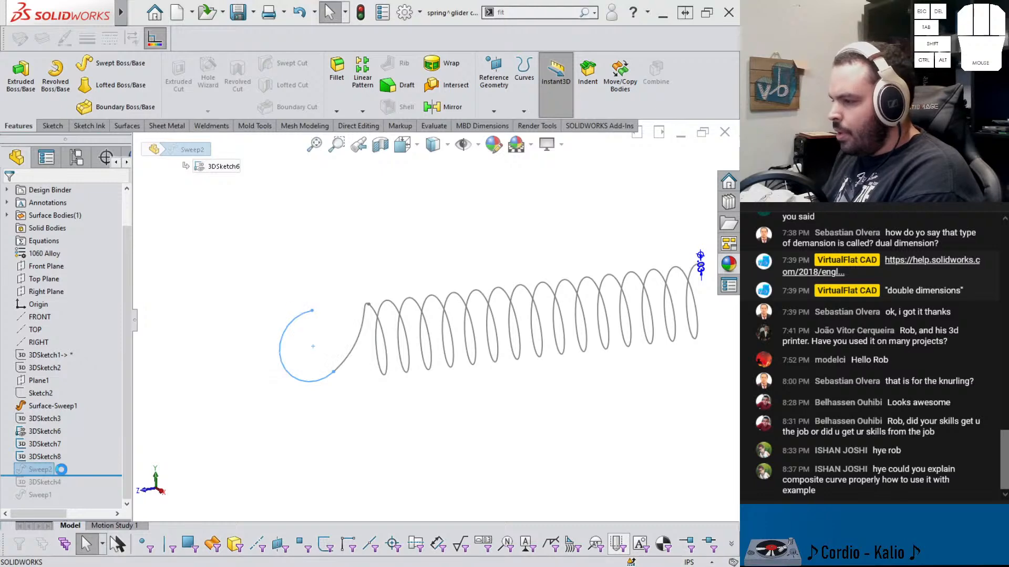
{"action": "left_click", "coordinate": [55, 448]}
{"action": "left_click", "coordinate": [230, 218]}
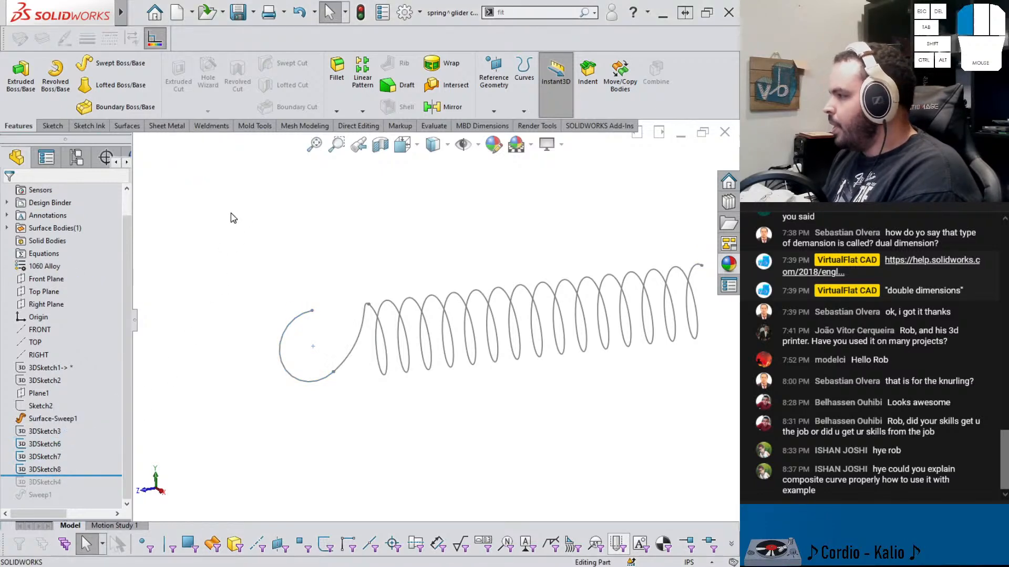
Create a composite curve joining the helix, the transition arc and the hook circle
{"action": "left_click", "coordinate": [524, 111]}
{"action": "left_click", "coordinate": [493, 111]}
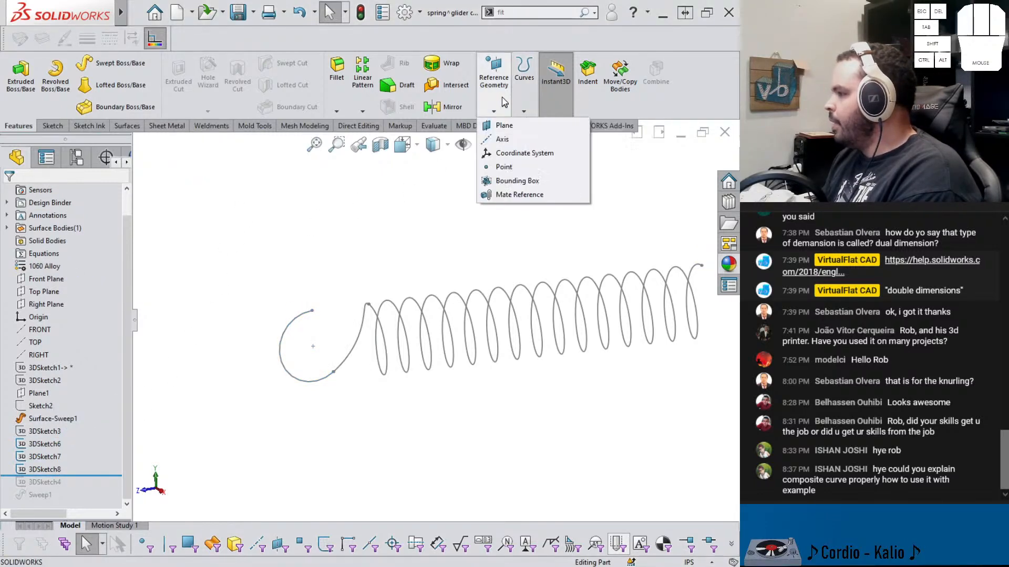
{"action": "left_click", "coordinate": [524, 102]}
{"action": "left_click", "coordinate": [557, 154]}
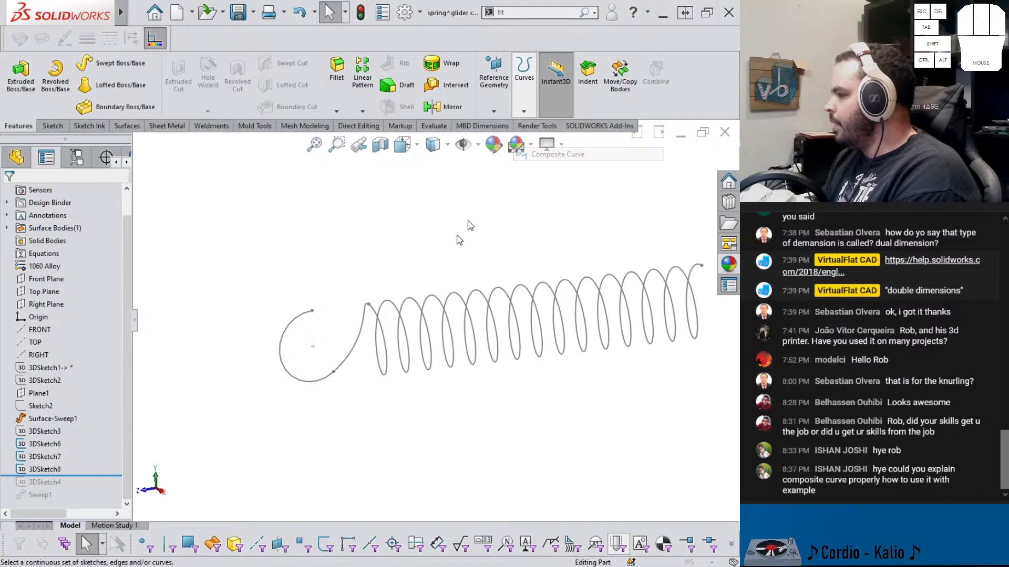
{"action": "left_click", "coordinate": [387, 336]}
{"action": "left_click", "coordinate": [353, 351]}
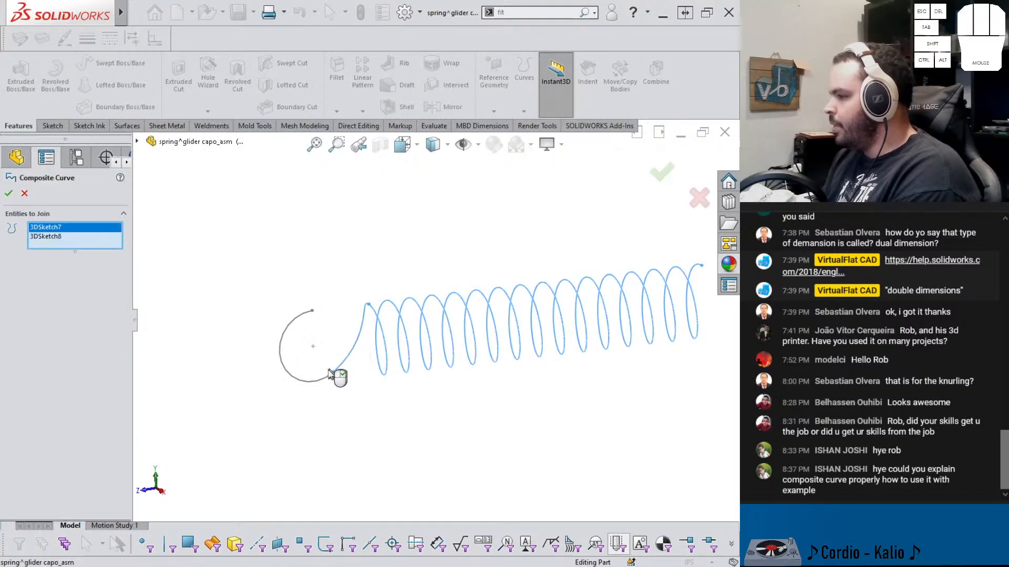
{"action": "left_click", "coordinate": [323, 382]}
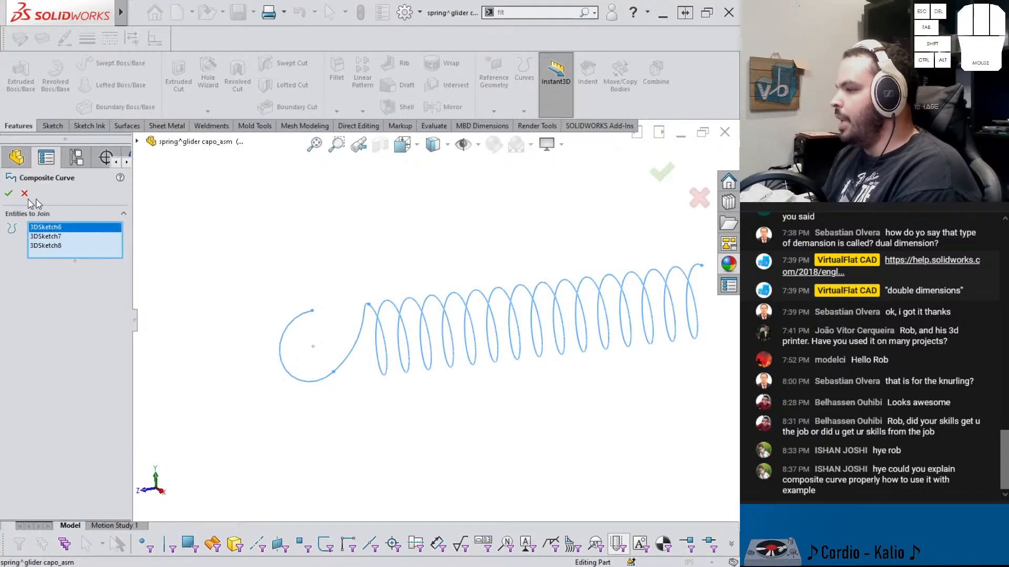
{"action": "left_click", "coordinate": [9, 194]}
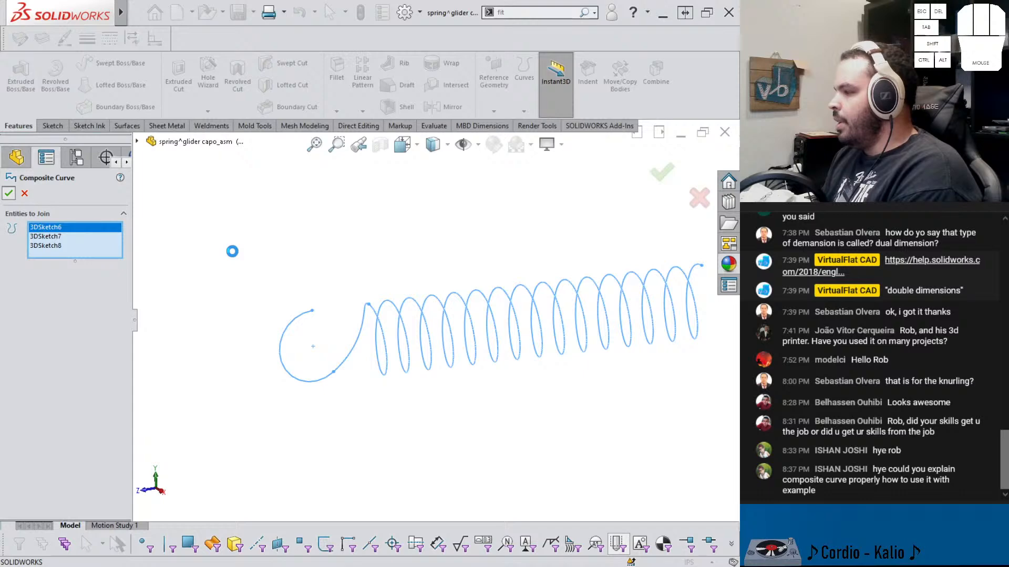
{"action": "left_click", "coordinate": [234, 255]}
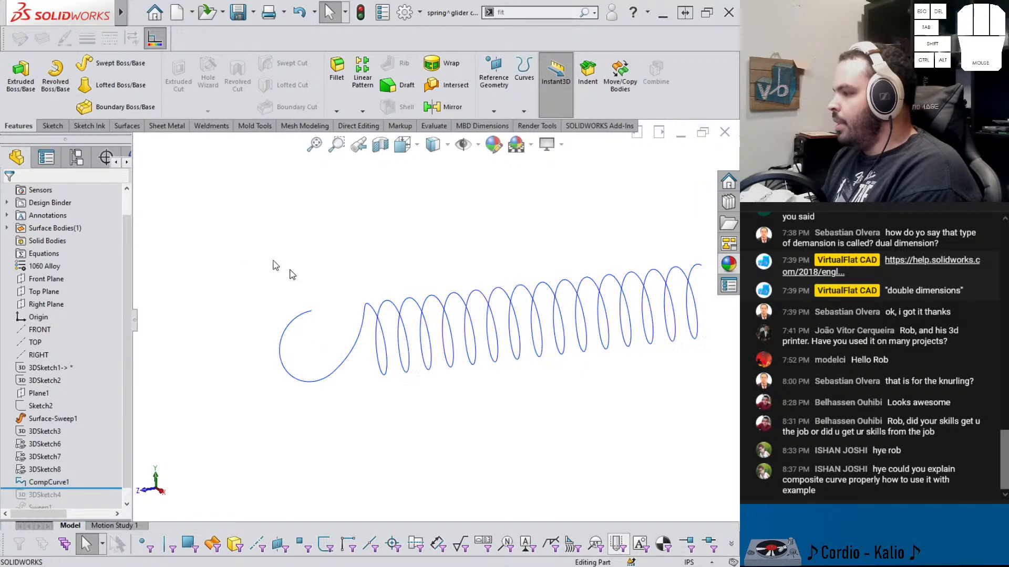
Sweep a 0.0625 in circular profile along the composite curve to form the solid spring wire
{"action": "scroll", "coordinate": [433, 318], "scroll_direction": "up", "scroll_amount": 3}
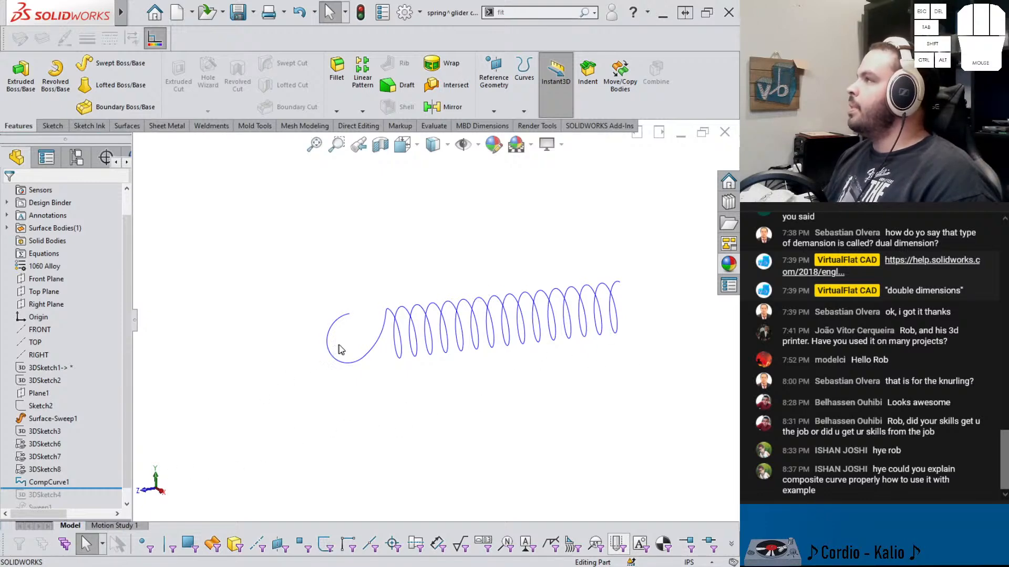
{"action": "scroll", "coordinate": [341, 350], "scroll_direction": "down", "scroll_amount": 2}
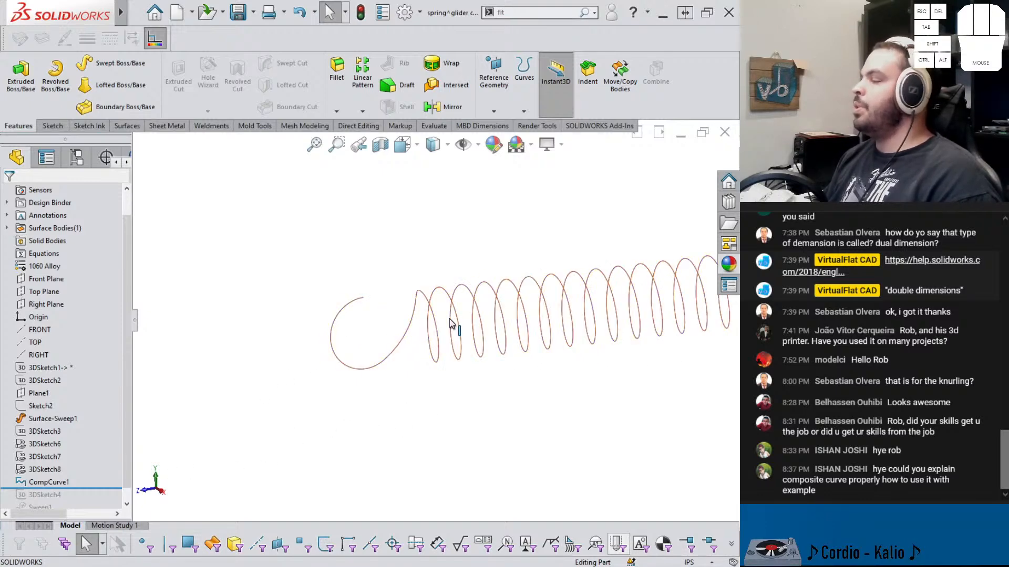
{"action": "scroll", "coordinate": [455, 323], "scroll_direction": "up", "scroll_amount": 1}
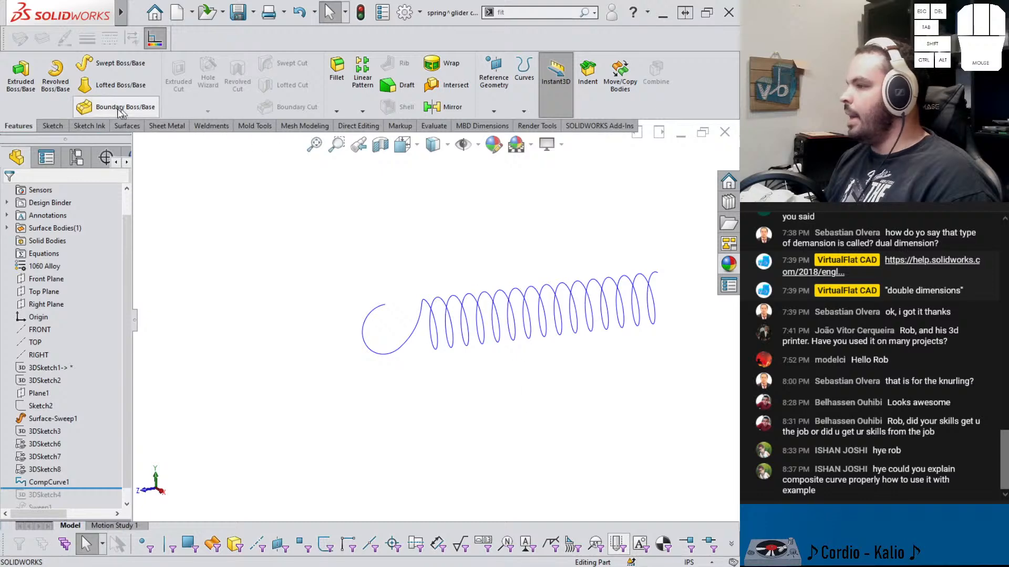
{"action": "left_click", "coordinate": [113, 85]}
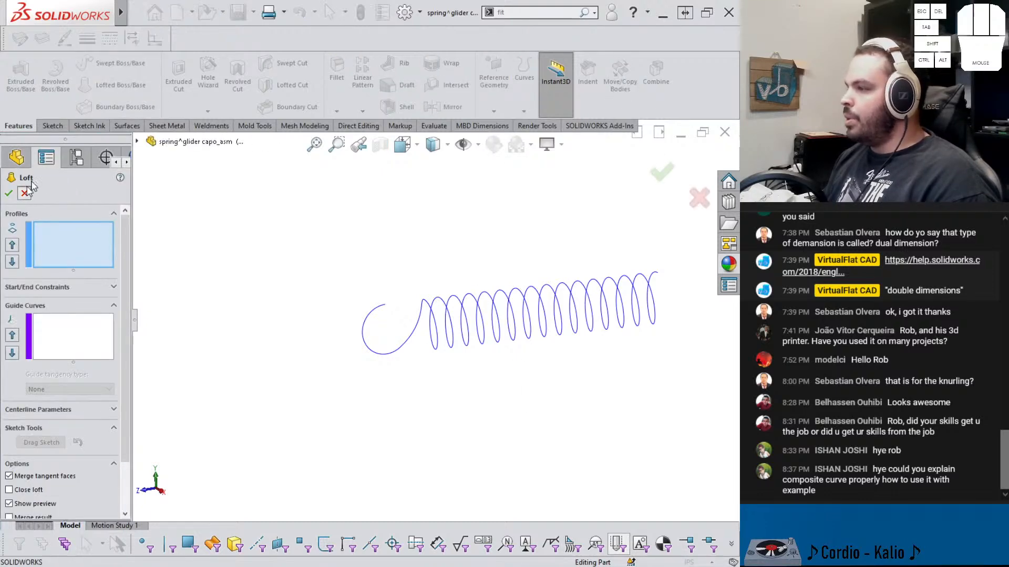
{"action": "left_click", "coordinate": [25, 193]}
{"action": "left_click", "coordinate": [121, 63]}
{"action": "left_click", "coordinate": [55, 237]}
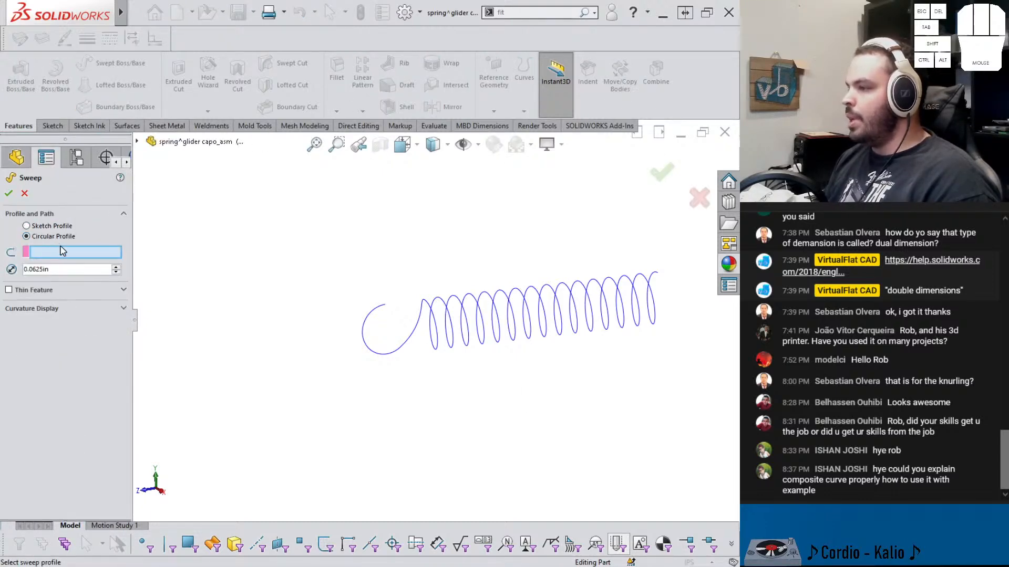
{"action": "left_click", "coordinate": [426, 348]}
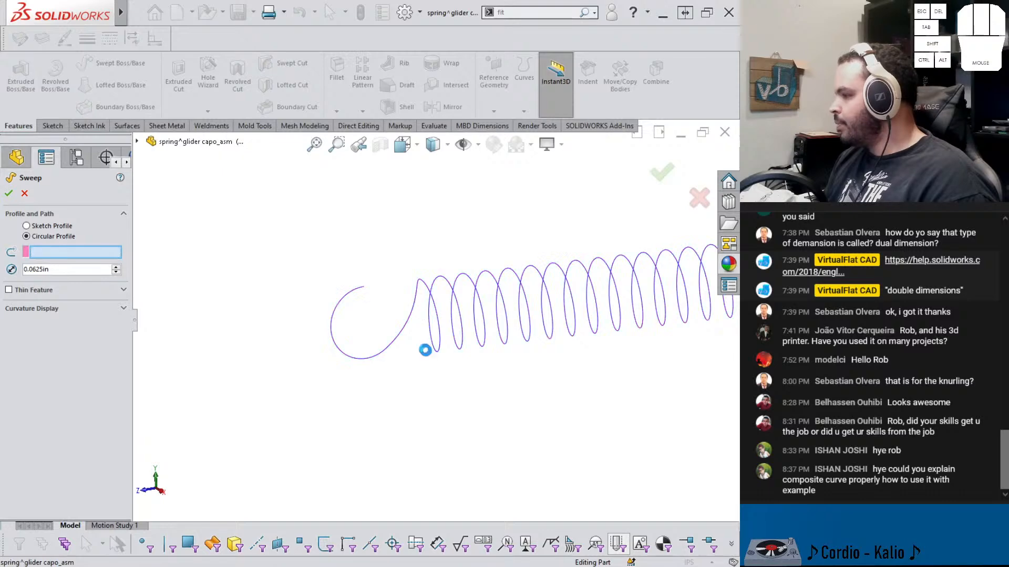
{"action": "left_click", "coordinate": [9, 194]}
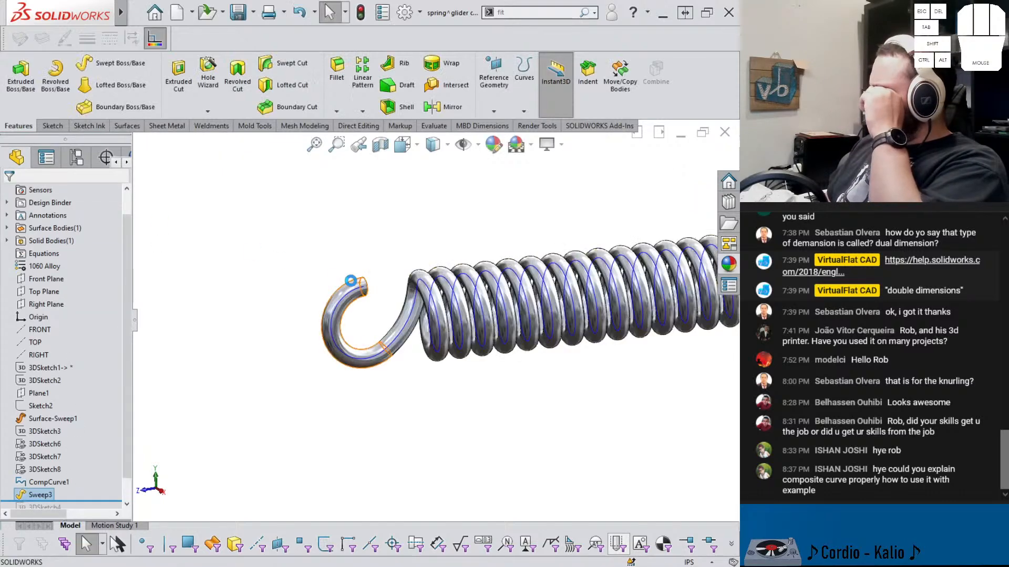
Suppress the new Sweep3 feature
{"action": "scroll", "coordinate": [408, 311], "scroll_direction": "up", "scroll_amount": 3}
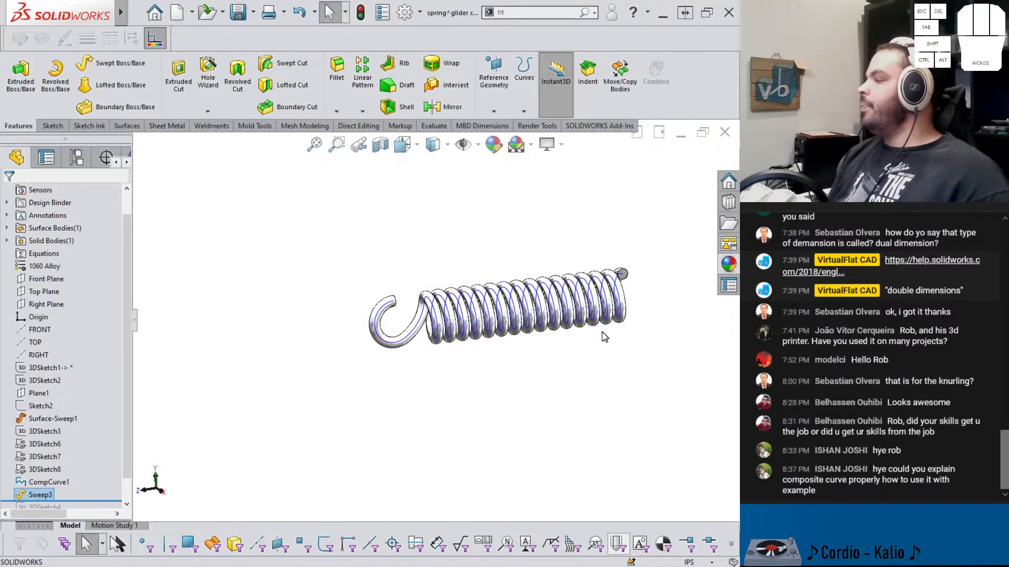
{"action": "scroll", "coordinate": [560, 334], "scroll_direction": "down", "scroll_amount": 5}
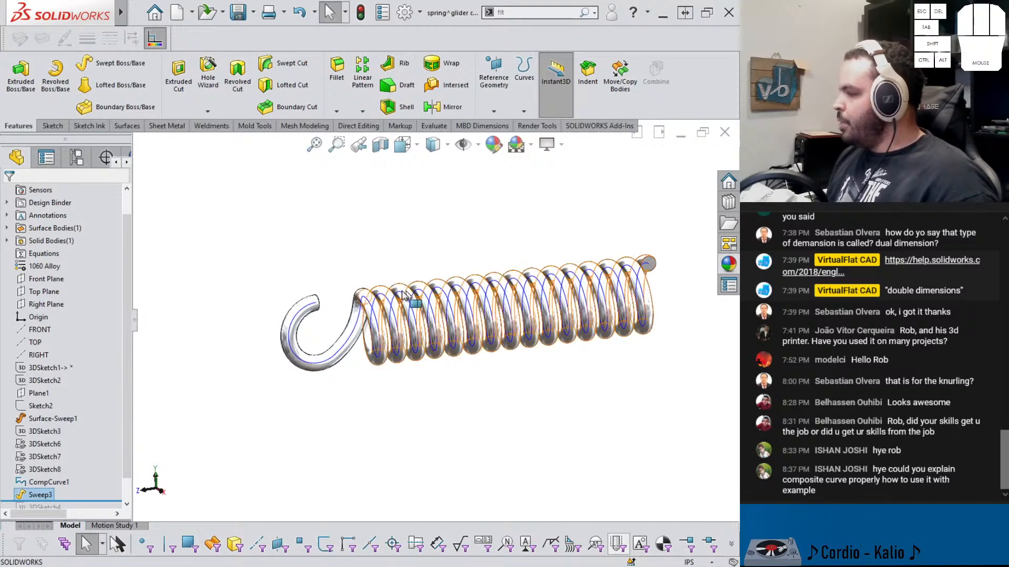
{"action": "left_click", "coordinate": [40, 495]}
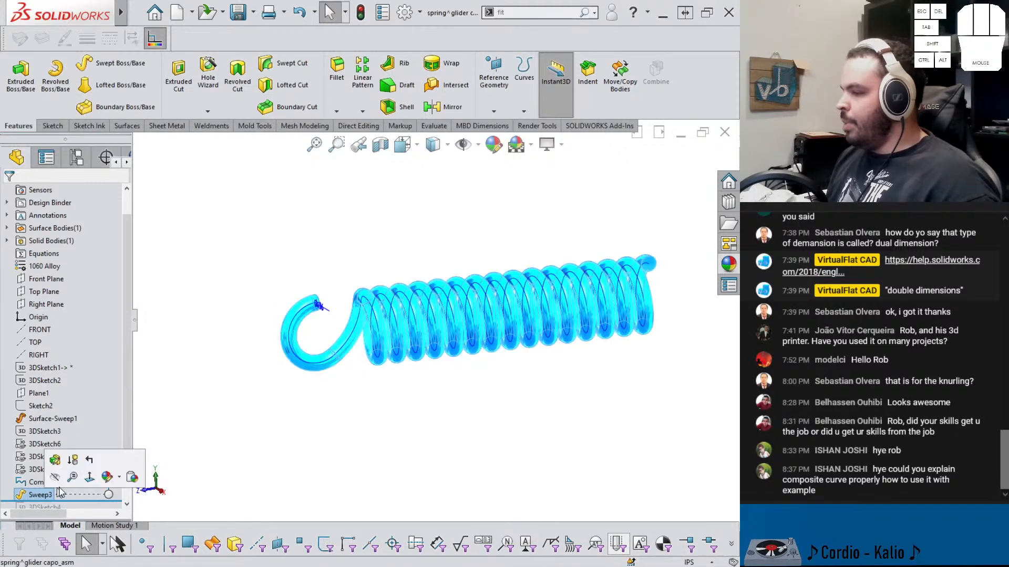
{"action": "left_click", "coordinate": [73, 461]}
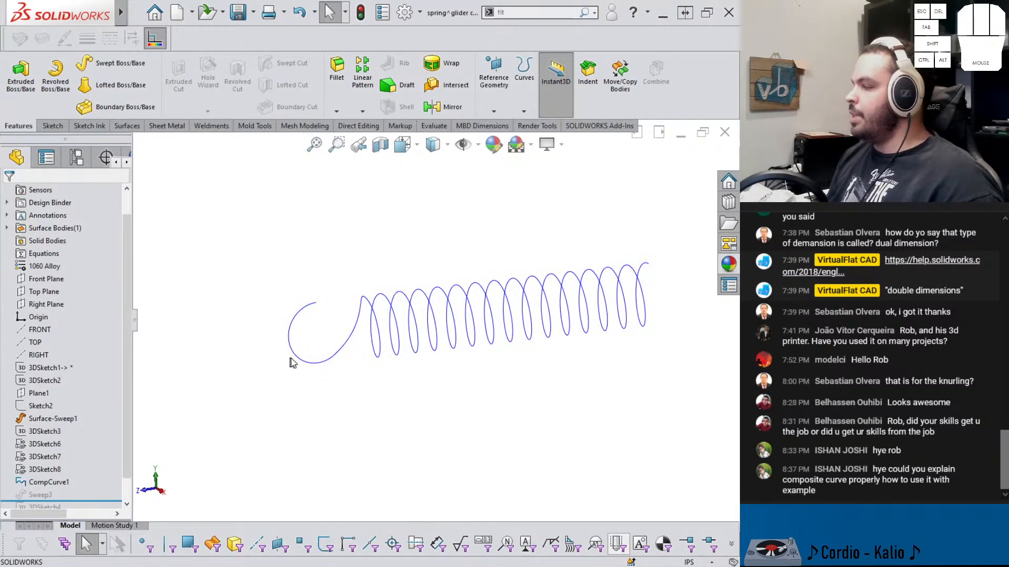
Reload the part from disk, discarding the changes made in this session
{"action": "scroll", "coordinate": [80, 480], "scroll_direction": "down", "scroll_amount": 2}
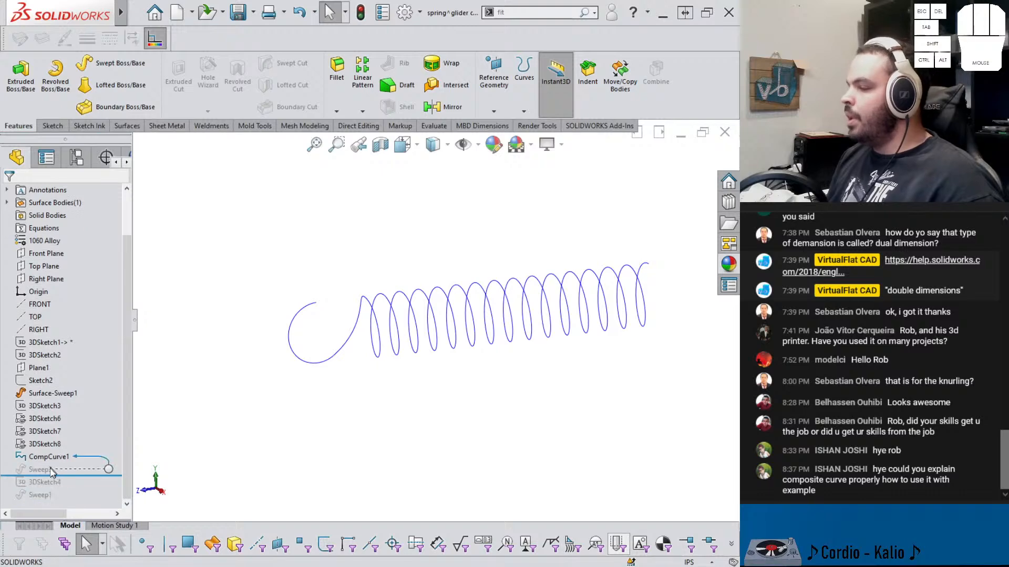
{"action": "left_click", "coordinate": [133, 13]}
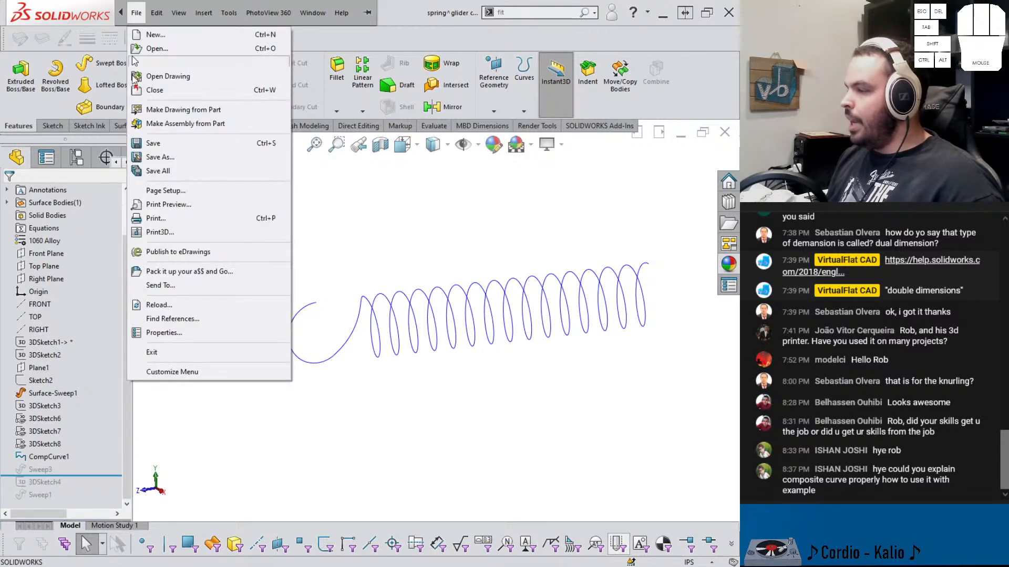
{"action": "left_click", "coordinate": [191, 305]}
{"action": "left_click", "coordinate": [401, 375]}
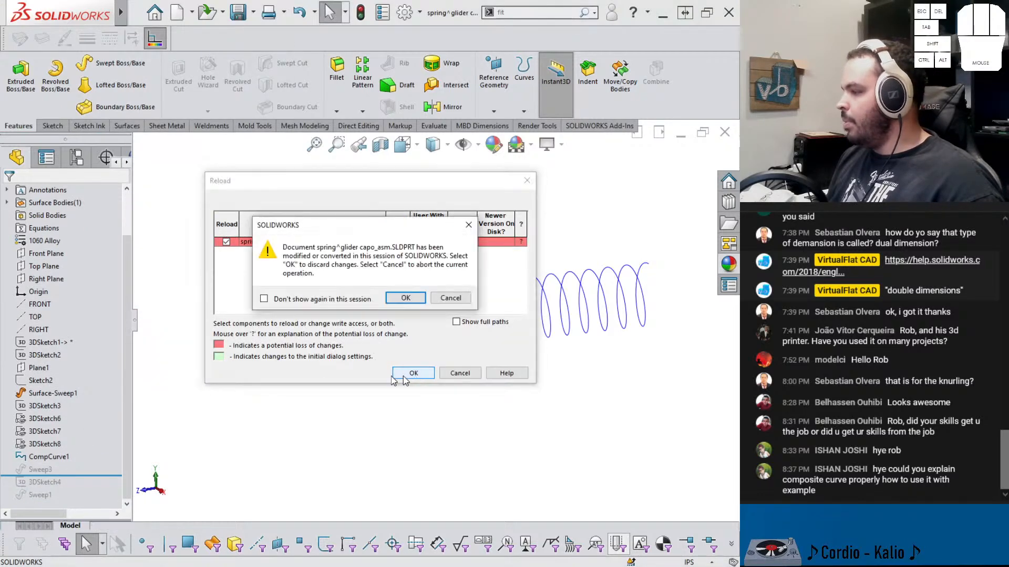
{"action": "left_click", "coordinate": [399, 299]}
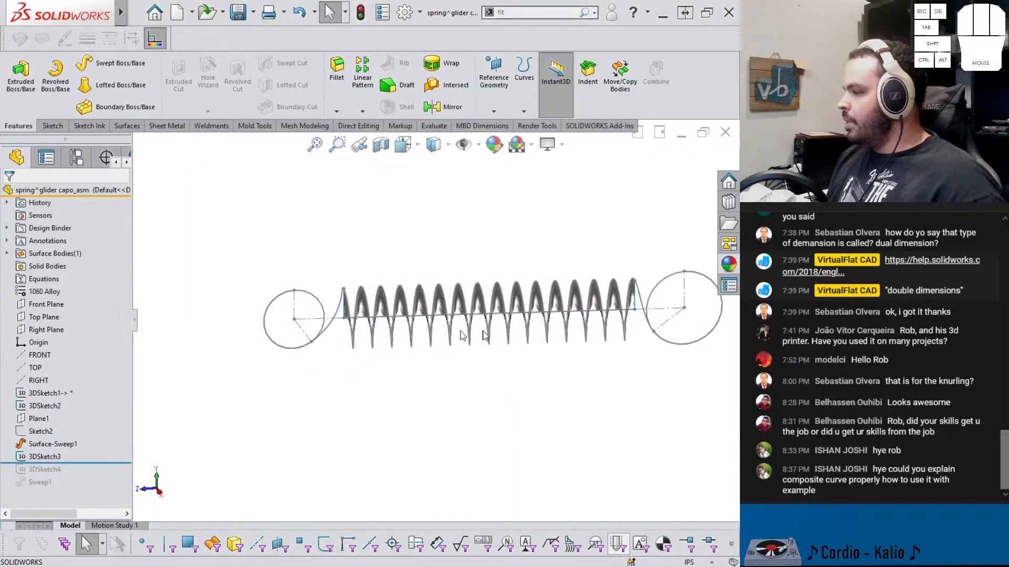
Roll the tree forward past Sweep1 to restore the original swept spring
{"action": "left_click_drag", "start_coordinate": [83, 463], "coordinate": [105, 488]}
{"action": "middle_click_drag", "start_coordinate": [300, 370], "coordinate": [336, 366]}
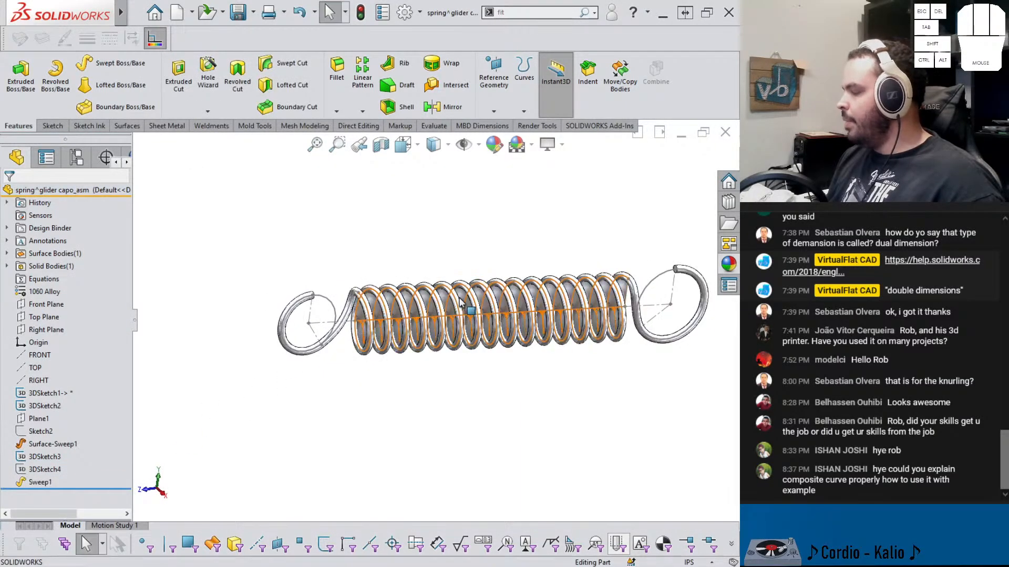
Open 3DSketch4 for editing and select its spline path to inspect it
{"action": "scroll", "coordinate": [428, 323], "scroll_direction": "down", "scroll_amount": 2}
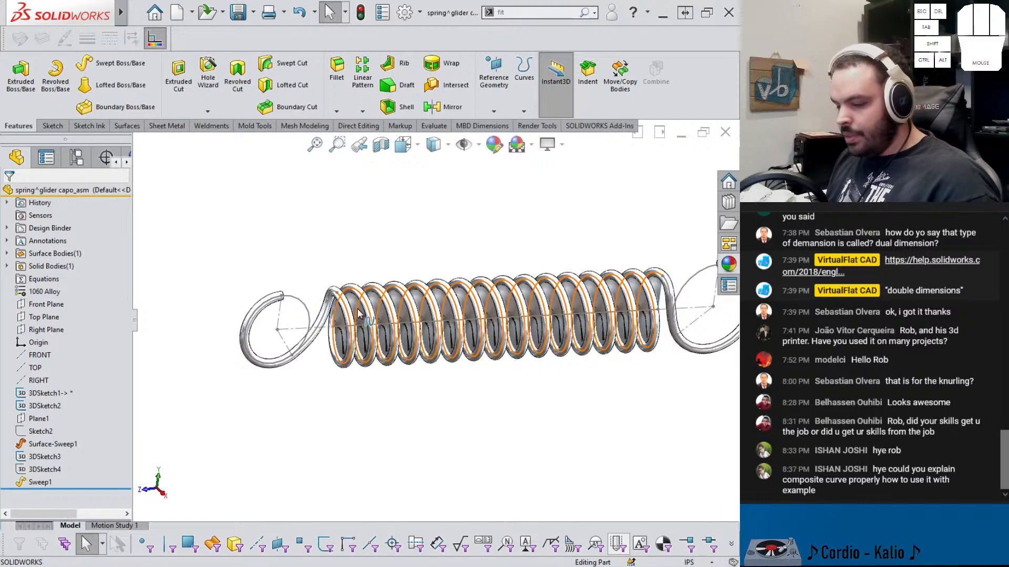
{"action": "left_click", "coordinate": [36, 472]}
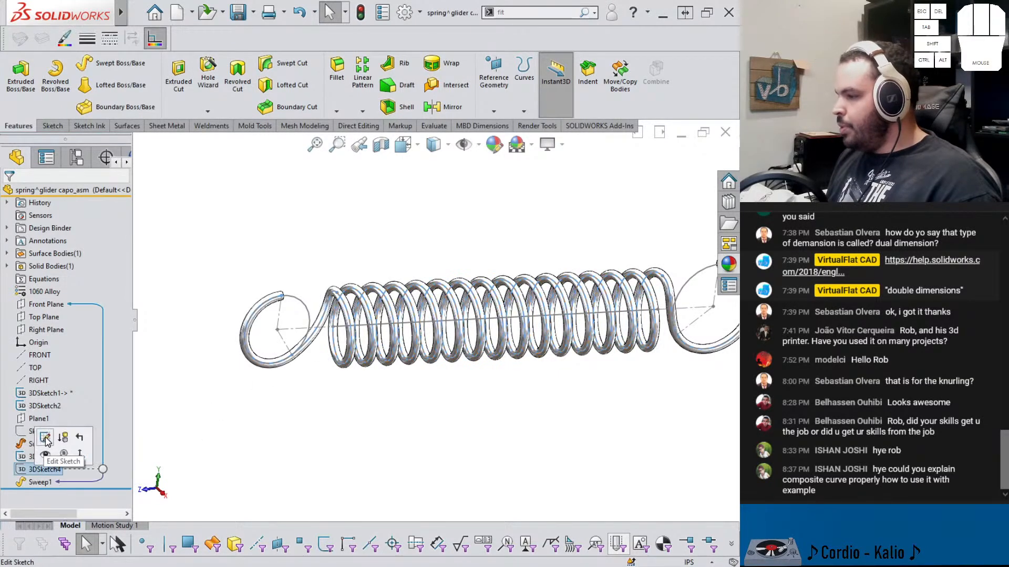
{"action": "left_click", "coordinate": [46, 440]}
{"action": "left_click", "coordinate": [319, 325]}
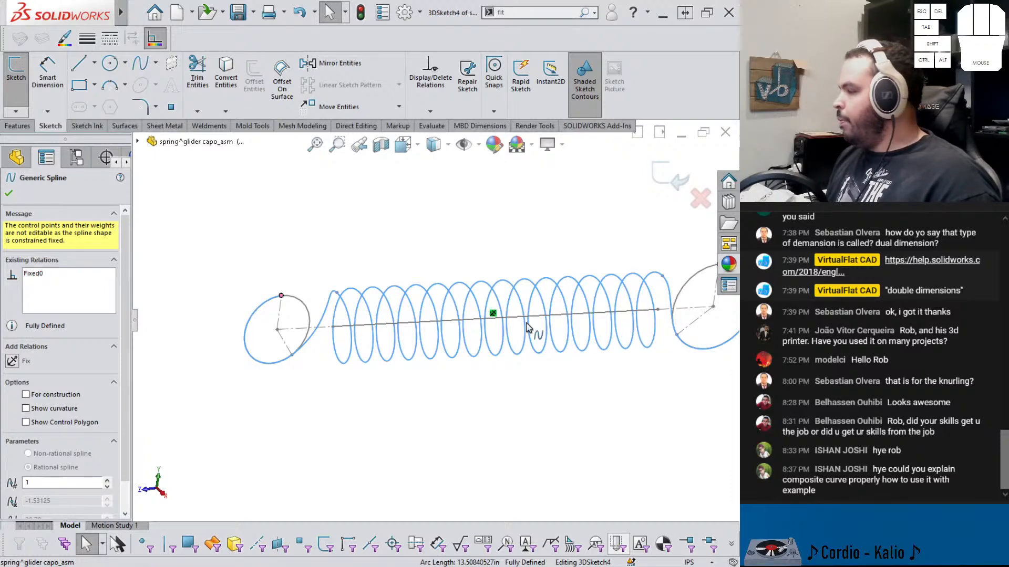
{"action": "scroll", "coordinate": [527, 323], "scroll_direction": "down", "scroll_amount": 3}
{"action": "scroll", "coordinate": [625, 299], "scroll_direction": "up", "scroll_amount": 6}
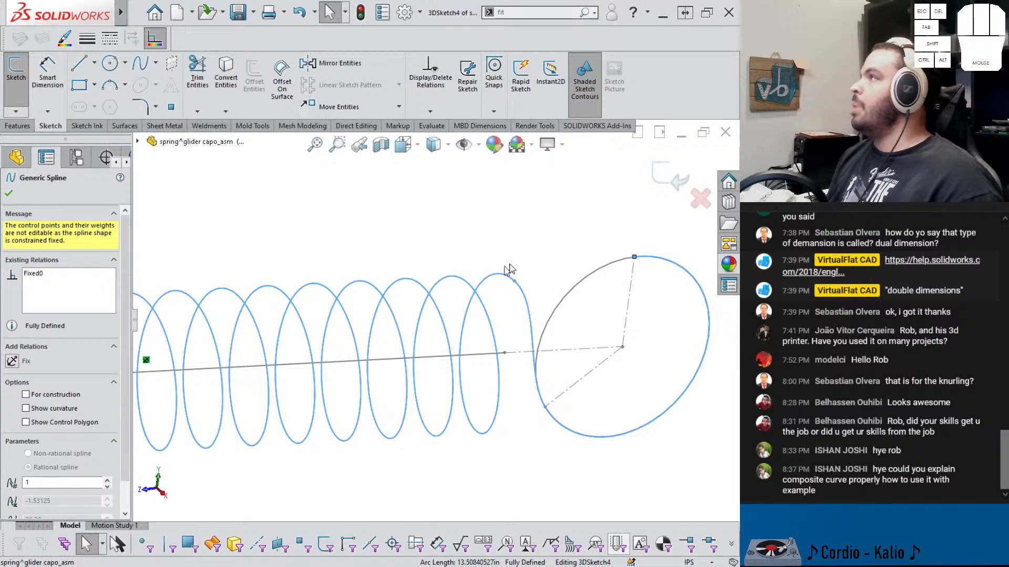
Close 3DSketch4 and zoom out to view the whole swept spring with both hooks
{"action": "left_click", "coordinate": [679, 175]}
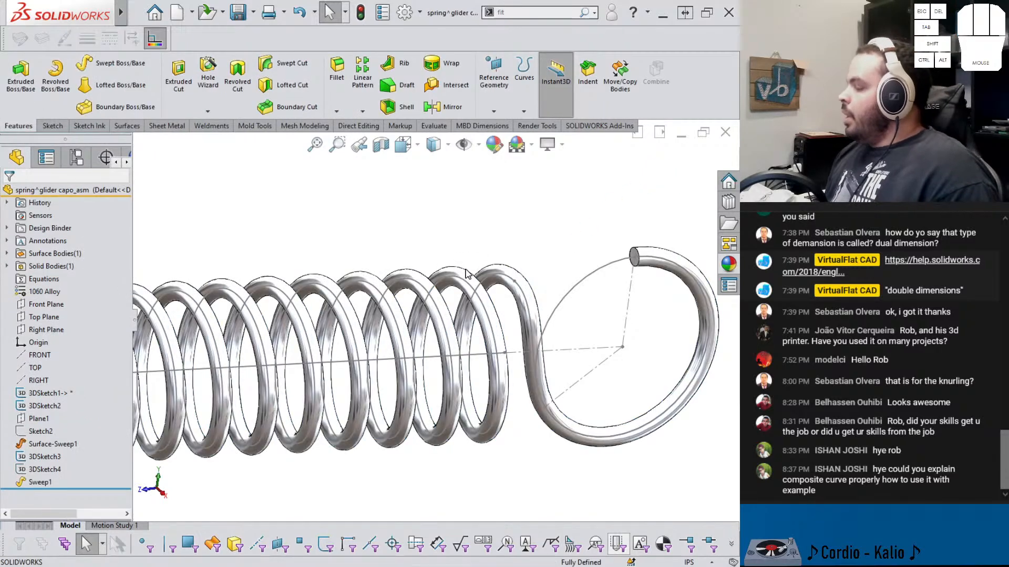
{"action": "scroll", "coordinate": [321, 266], "scroll_direction": "up", "scroll_amount": 5}
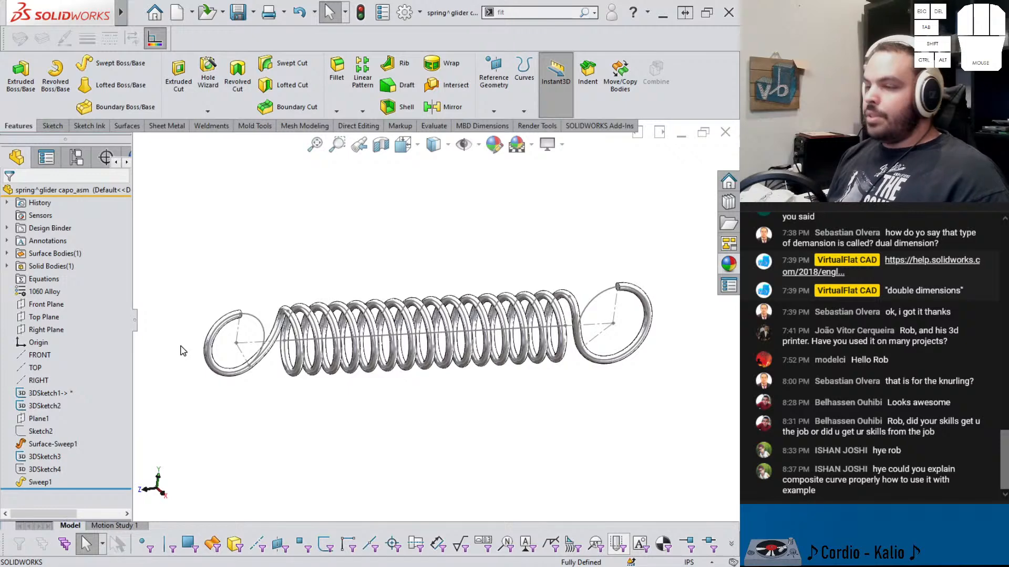
{"action": "left_click", "coordinate": [291, 257]}
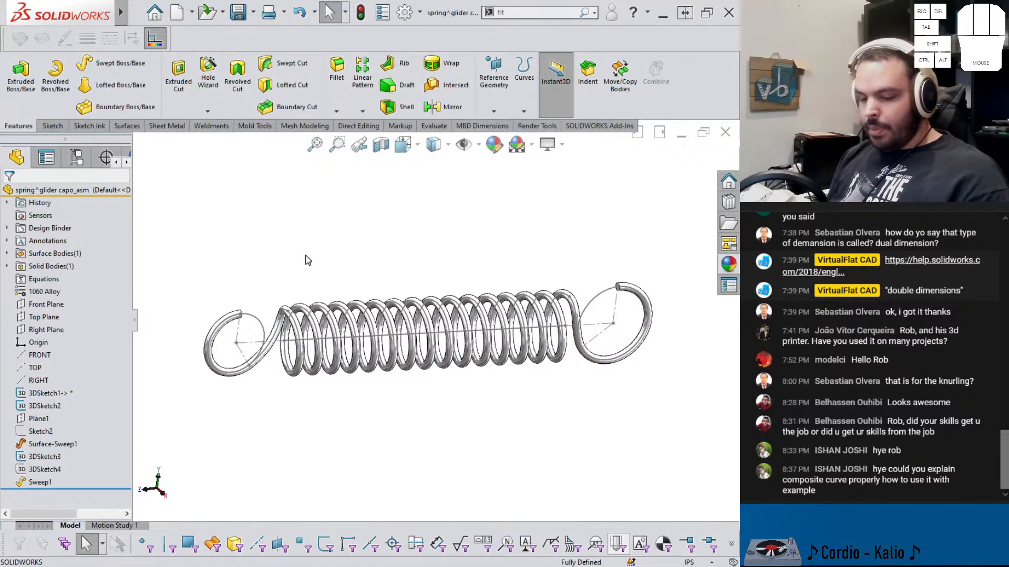
Switch to the glider capo assembly window and orbit around the capo mounted on the guitar neck
{"action": "key", "text": "ctrl+Tab"}
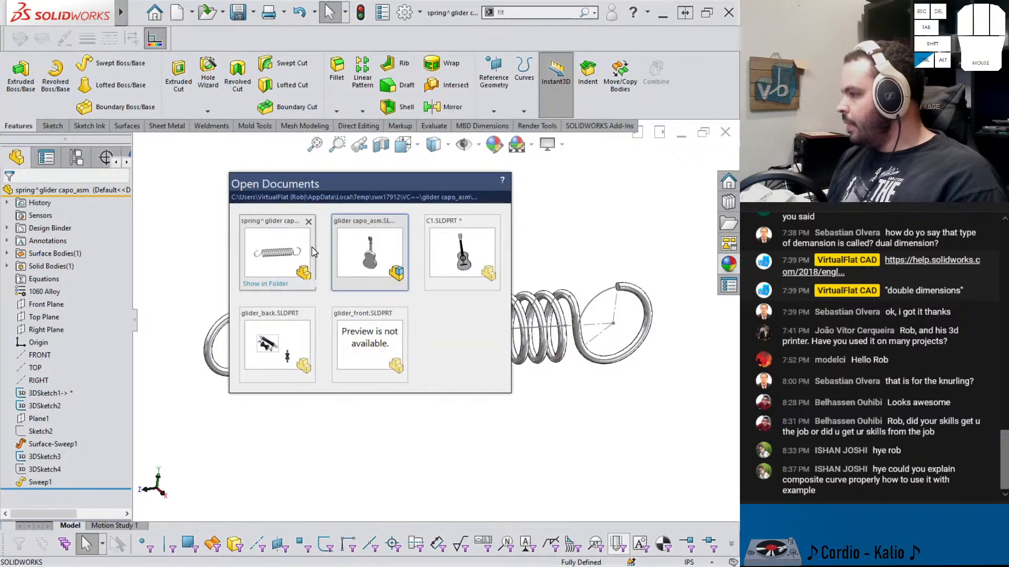
{"action": "left_click", "coordinate": [311, 252]}
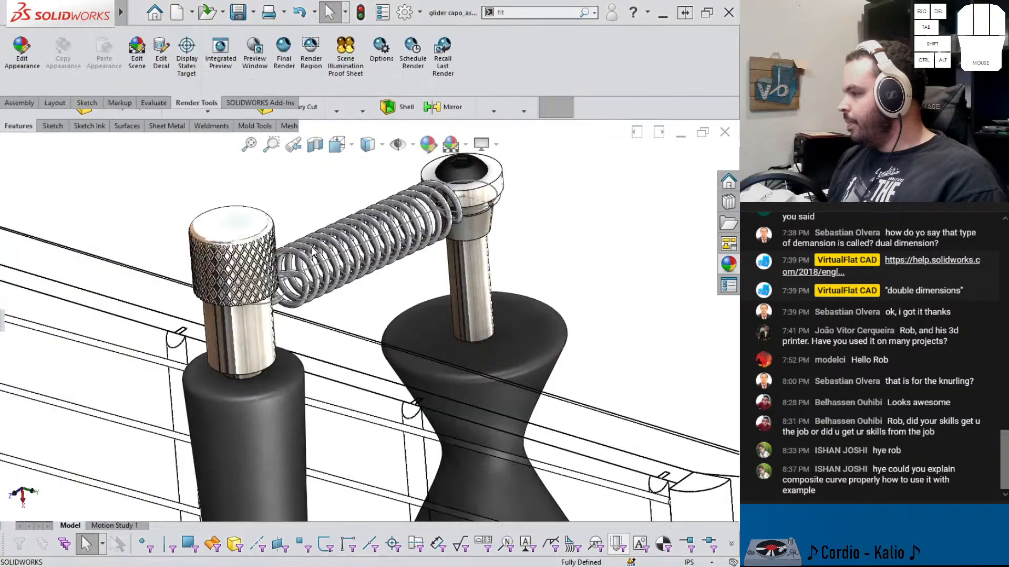
{"action": "scroll", "coordinate": [386, 295], "scroll_direction": "down", "scroll_amount": 2}
{"action": "scroll", "coordinate": [389, 344], "scroll_direction": "up", "scroll_amount": 5}
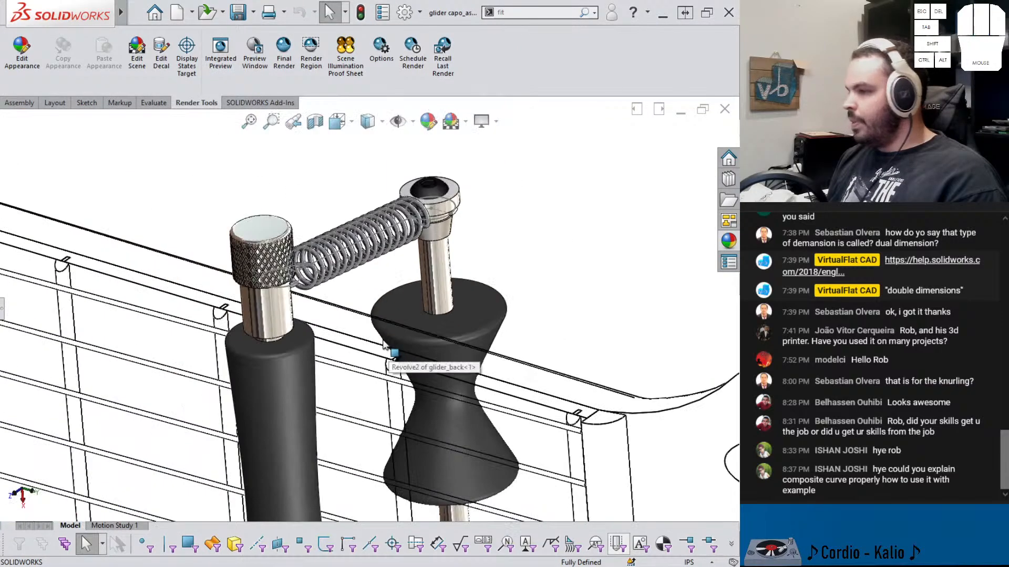
{"action": "scroll", "coordinate": [387, 372], "scroll_direction": "up", "scroll_amount": 5}
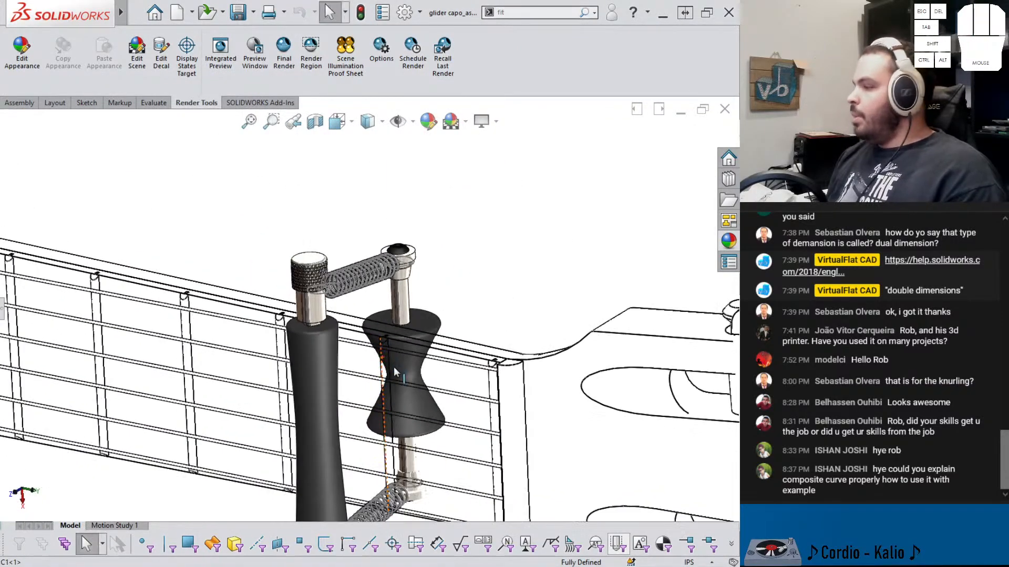
{"action": "middle_click_drag", "start_coordinate": [386, 368], "coordinate": [474, 383]}
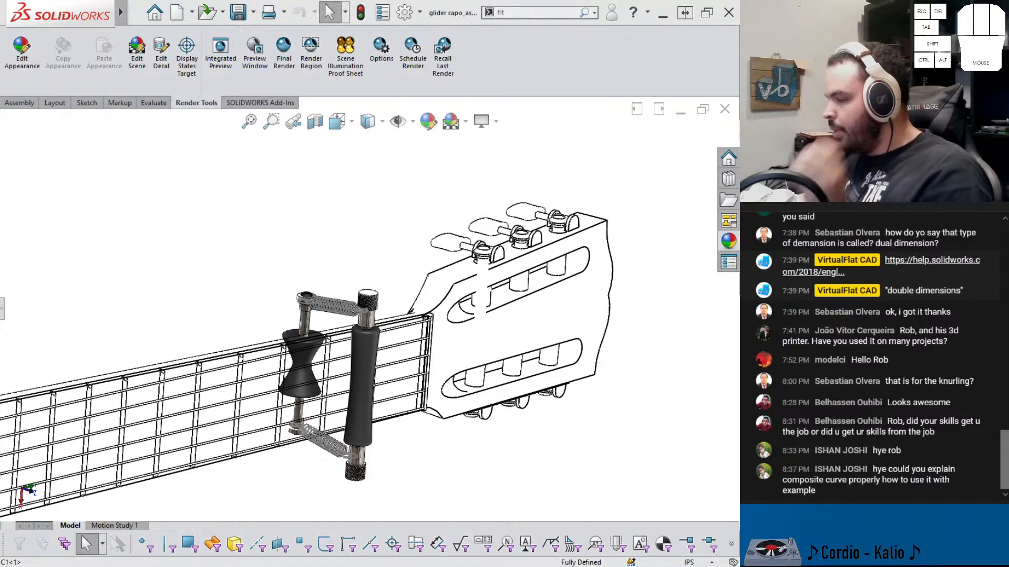
Pack and Go the assembly into a zip file named asdf in the 555 - GLIDER CAPO folder
{"action": "left_click", "coordinate": [136, 12]}
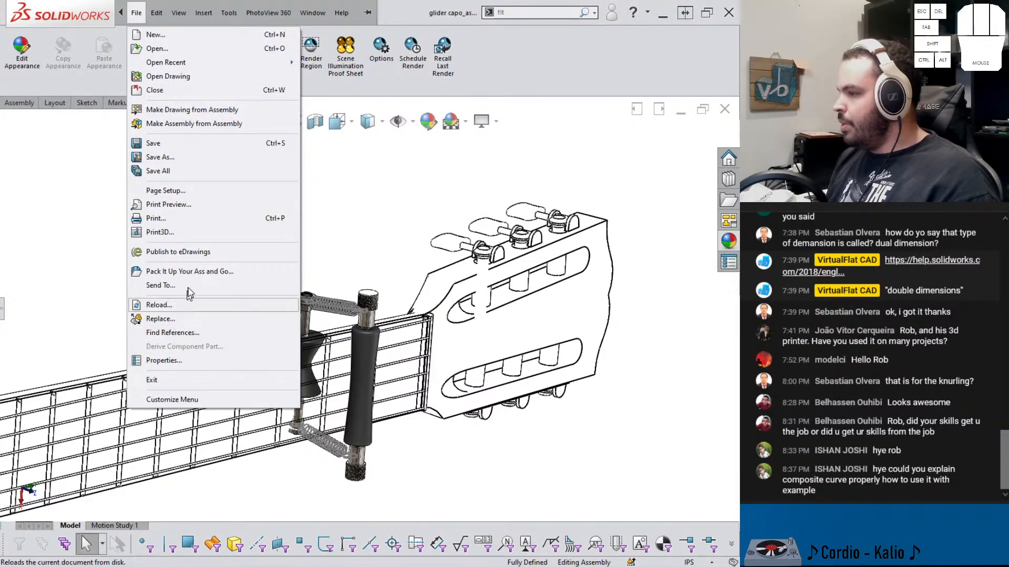
{"action": "left_click", "coordinate": [189, 271]}
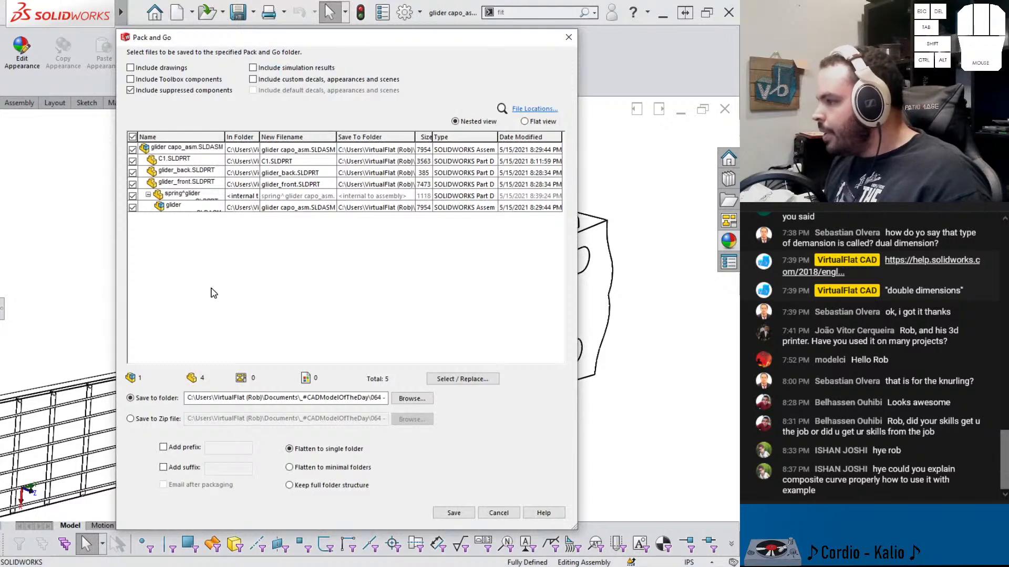
{"action": "left_click", "coordinate": [149, 420]}
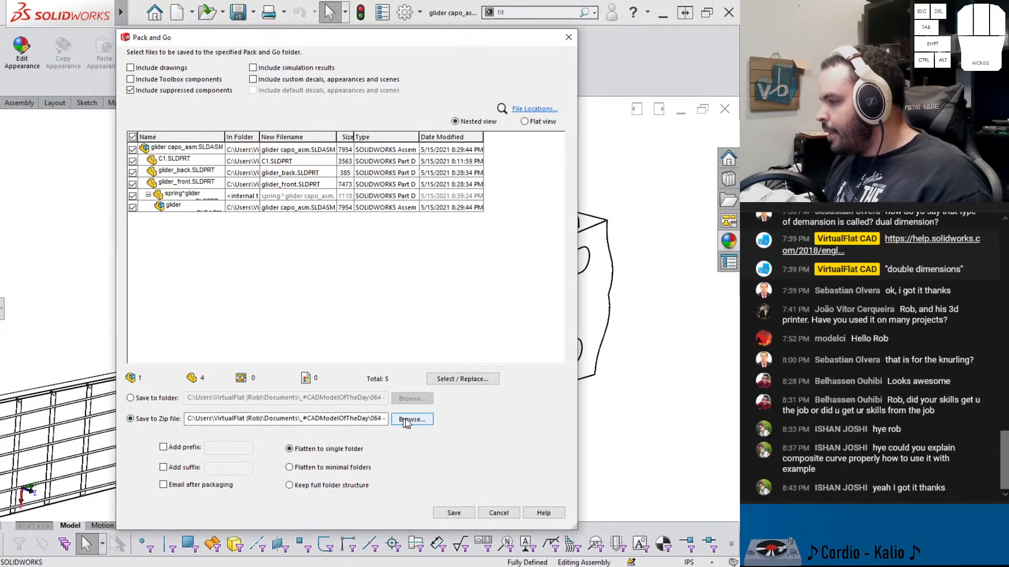
{"action": "left_click", "coordinate": [412, 420]}
{"action": "double_click", "coordinate": [313, 219]}
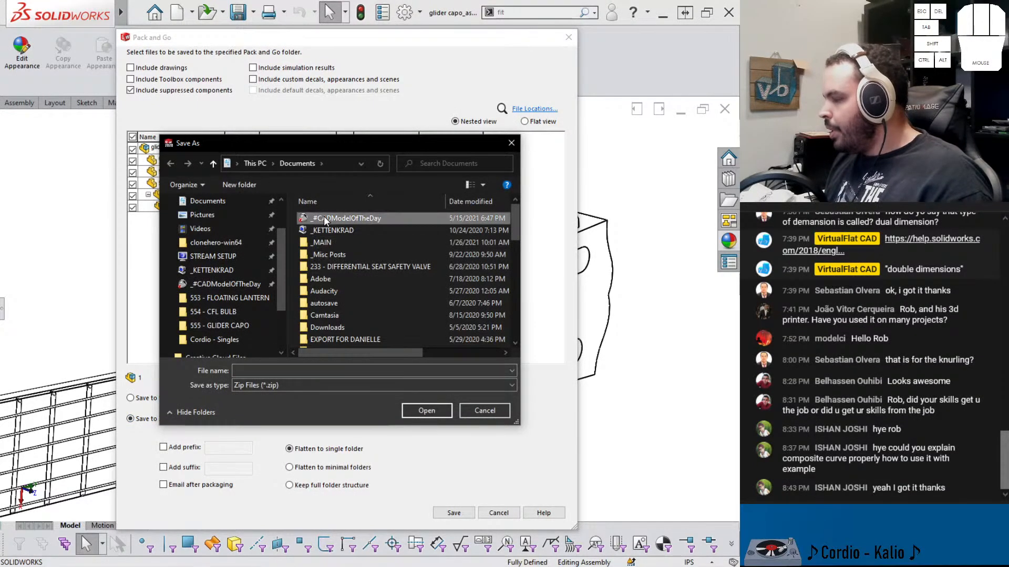
{"action": "double_click", "coordinate": [320, 219]}
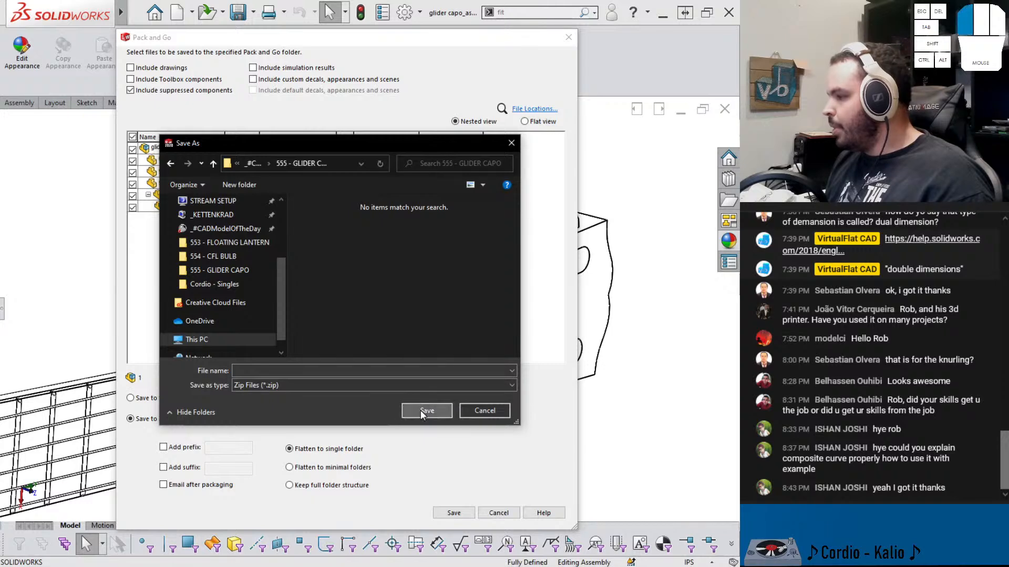
{"action": "left_click", "coordinate": [351, 371]}
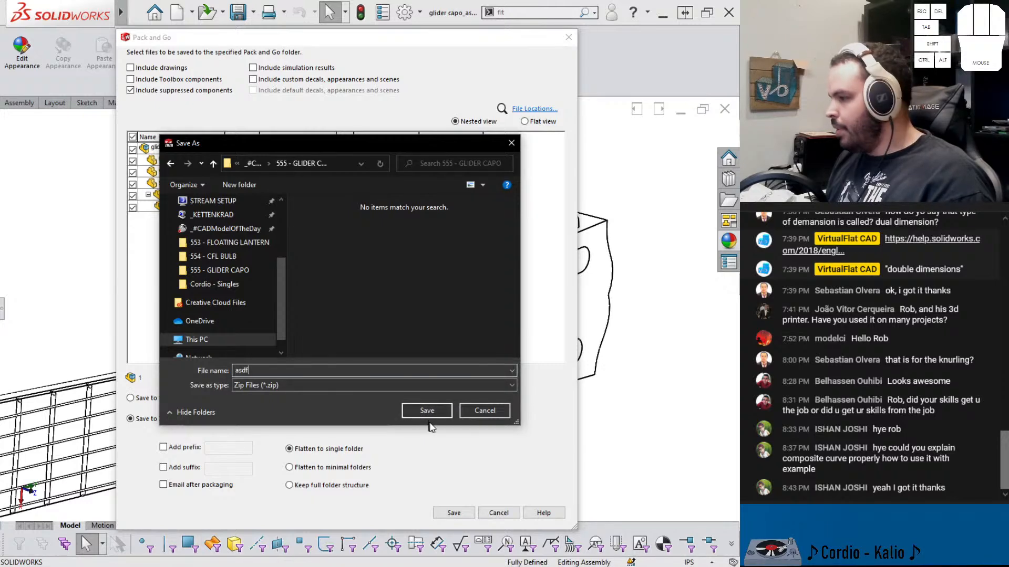
{"action": "left_click", "coordinate": [429, 414]}
{"action": "left_click", "coordinate": [453, 513]}
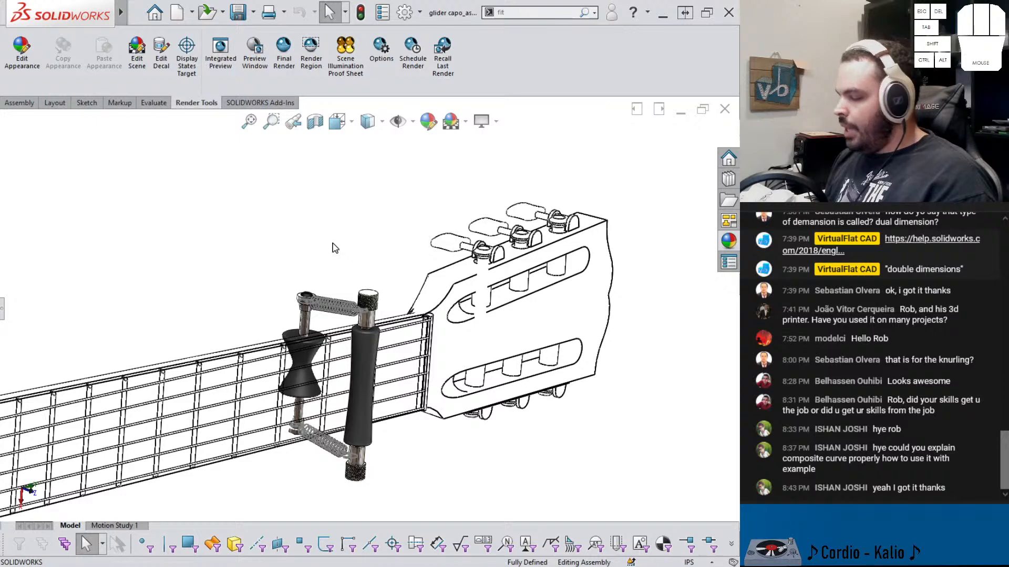
Close the assembly window, saving all modified documents
{"action": "left_click", "coordinate": [313, 13]}
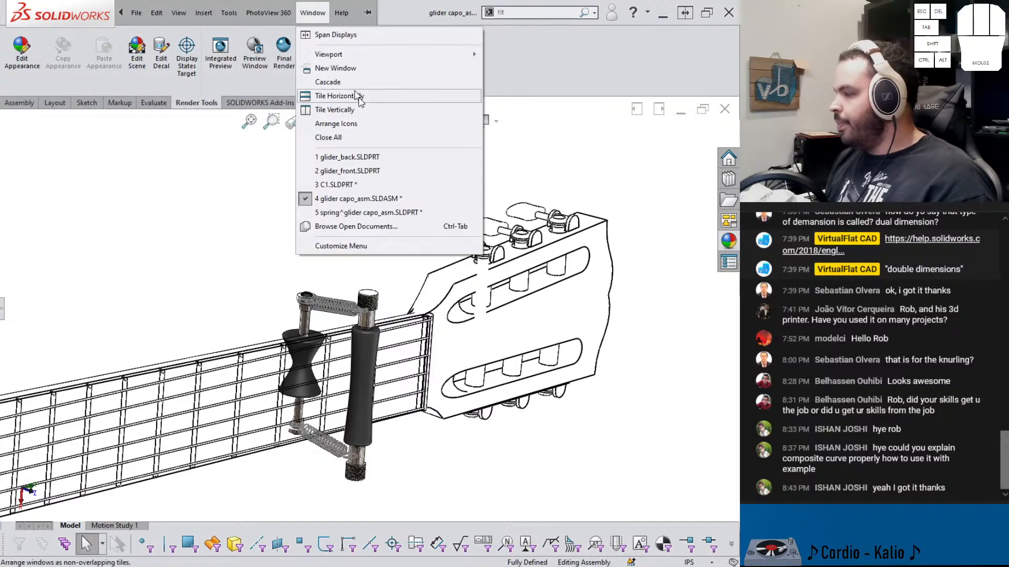
{"action": "left_click", "coordinate": [456, 200]}
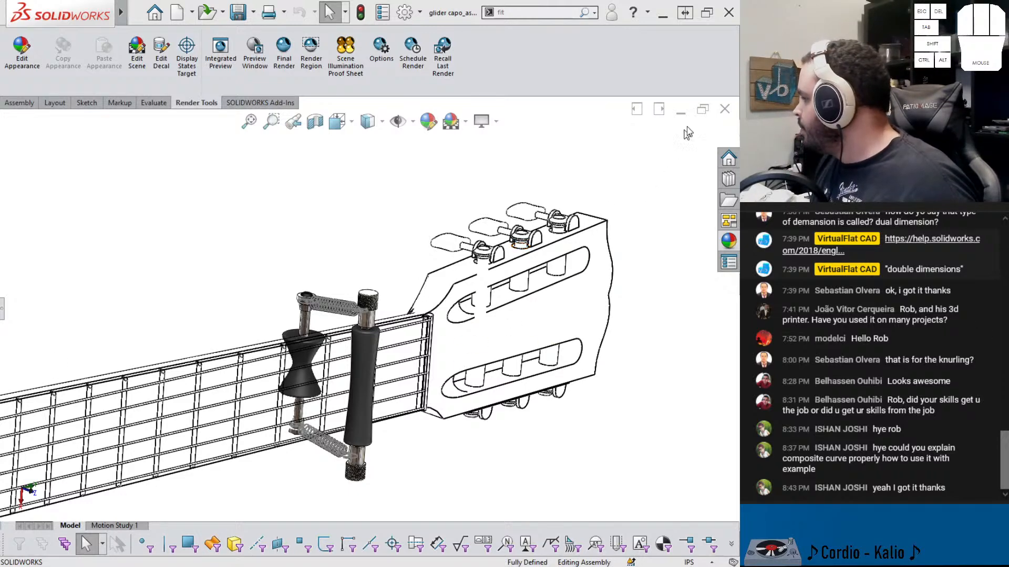
{"action": "left_click", "coordinate": [725, 111]}
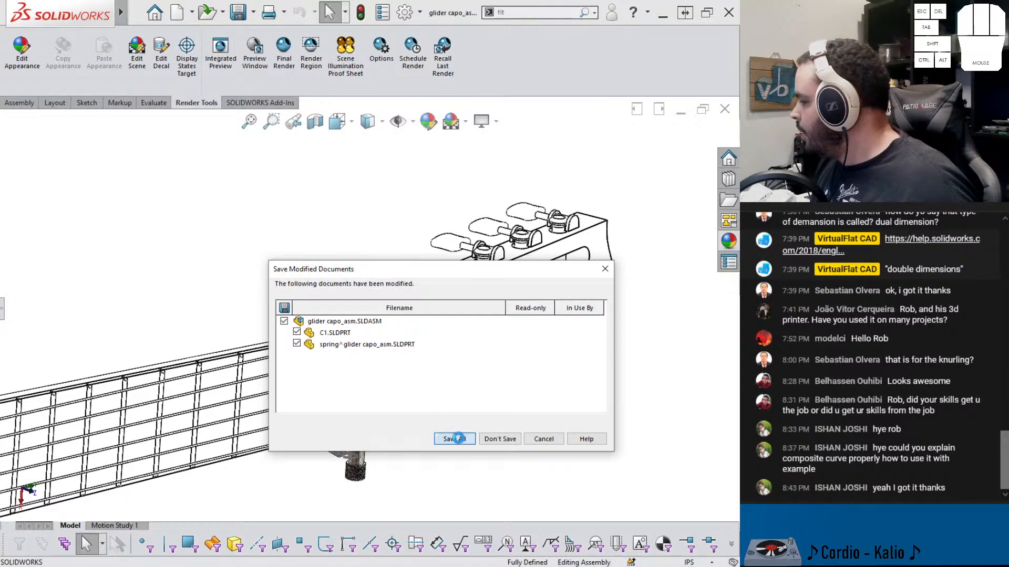
{"action": "left_click", "coordinate": [446, 430]}
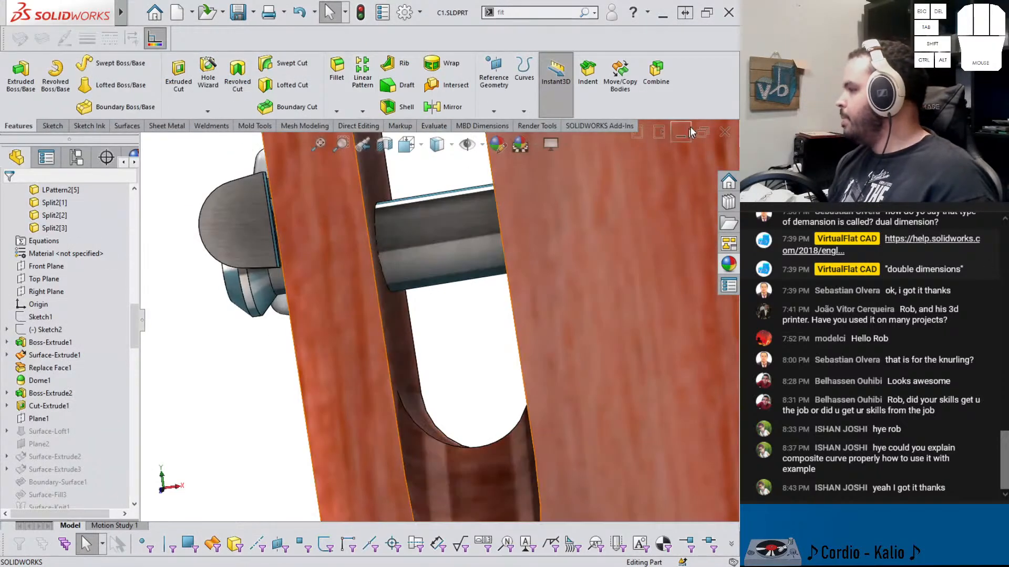
Close the remaining open part windows
{"action": "left_click", "coordinate": [730, 134]}
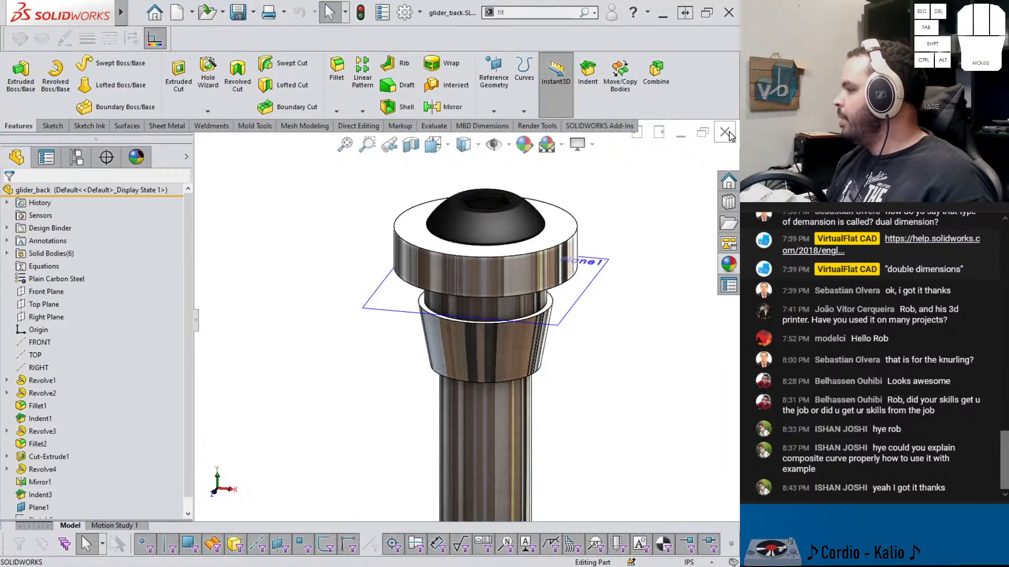
{"action": "left_click", "coordinate": [730, 134]}
{"action": "left_click", "coordinate": [729, 133]}
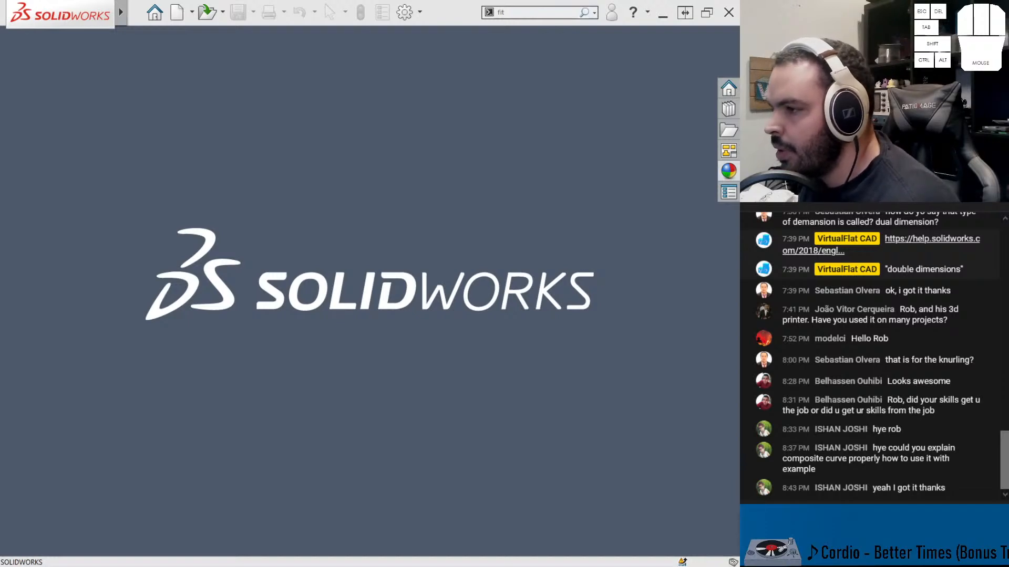
Switch to the Photos app to open the glider capo render images from the project folder and browse through them
{"action": "left_click_drag", "start_coordinate": [0, 337], "coordinate": [348, 97]}
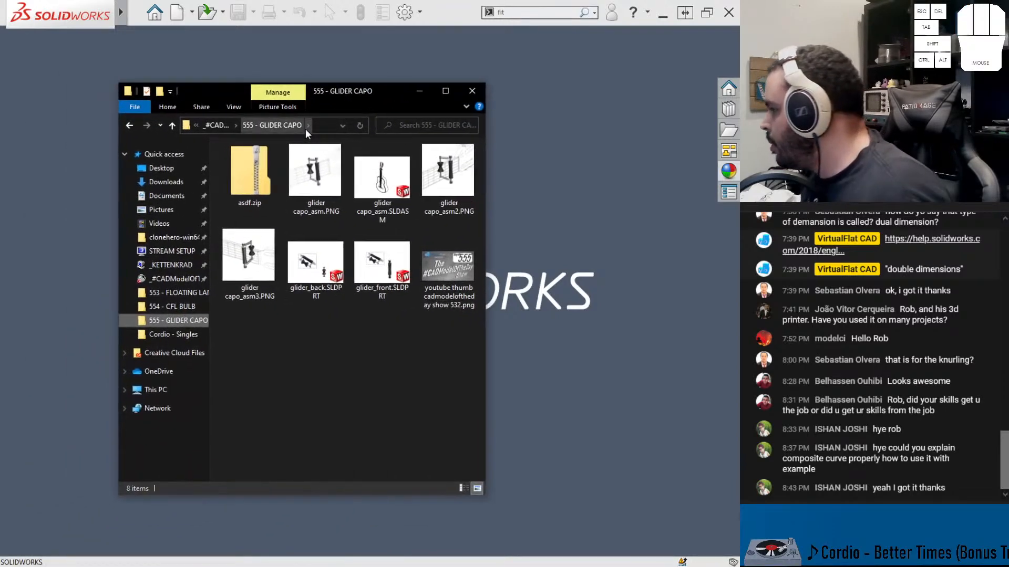
{"action": "double_click", "coordinate": [328, 166]}
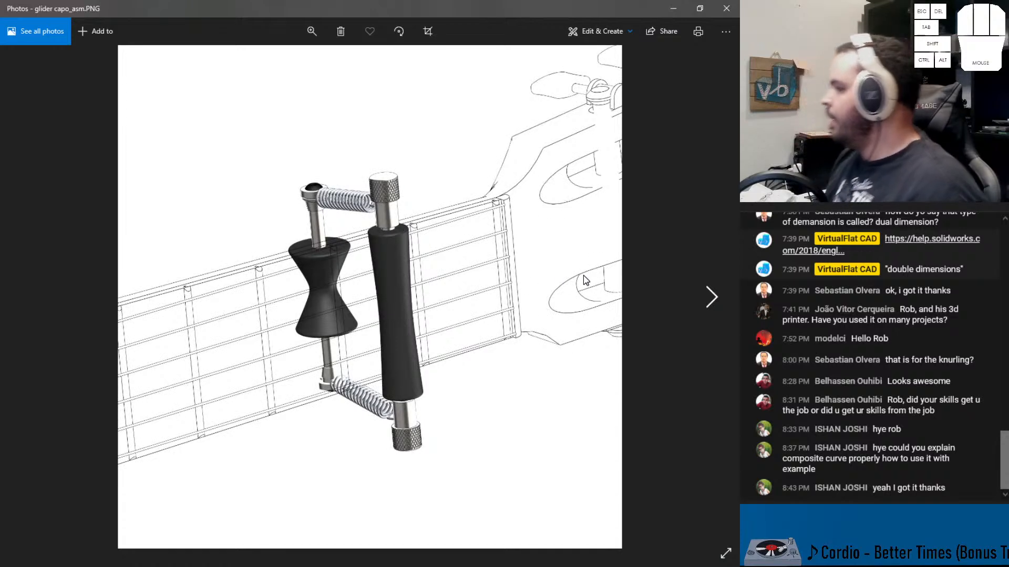
{"action": "left_click", "coordinate": [699, 296]}
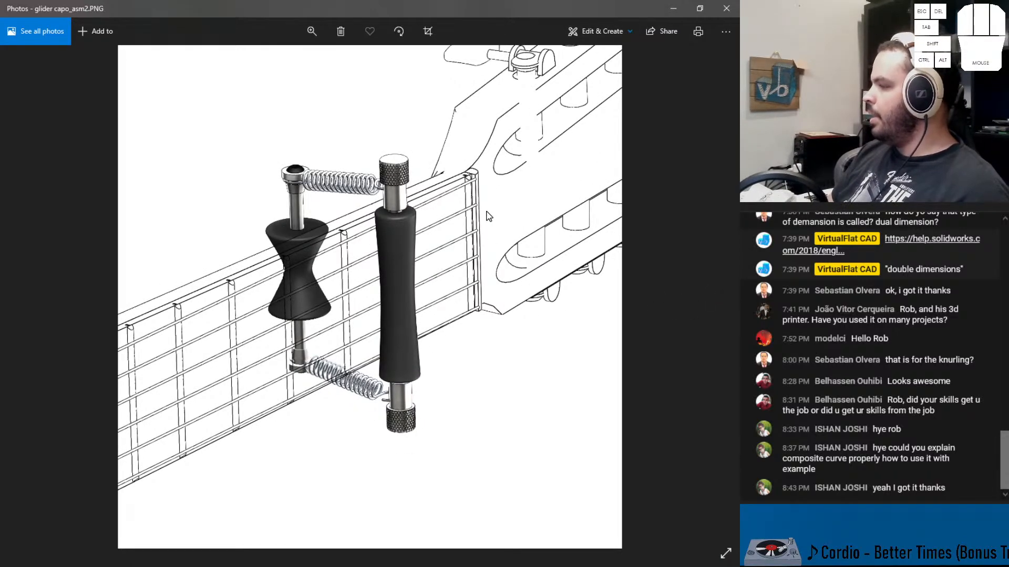
{"action": "left_click", "coordinate": [718, 305]}
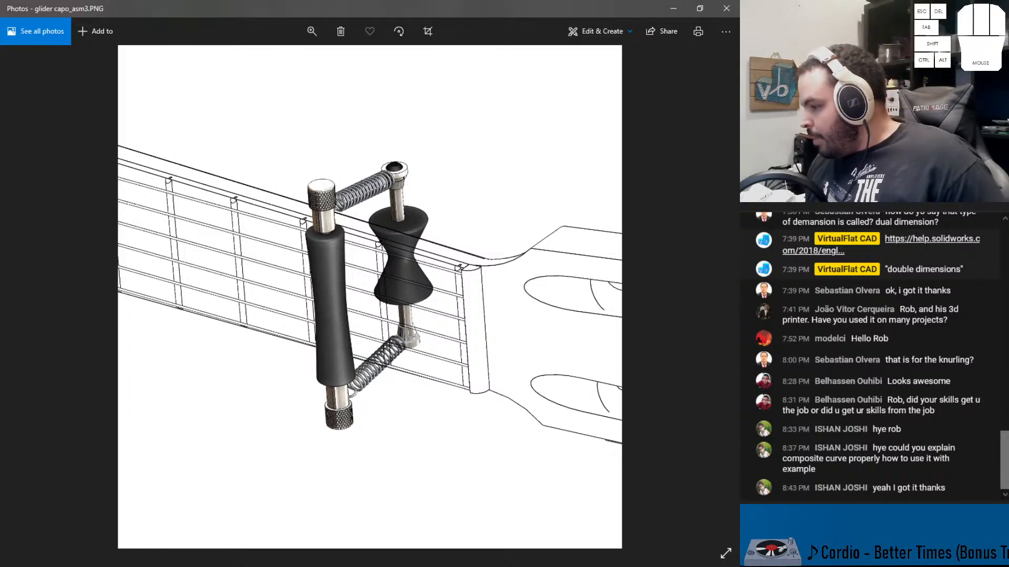
Switch to the browser and open a shared image in the Discord share-your-work channel
{"action": "mouse_move", "coordinate": [327, 565]}
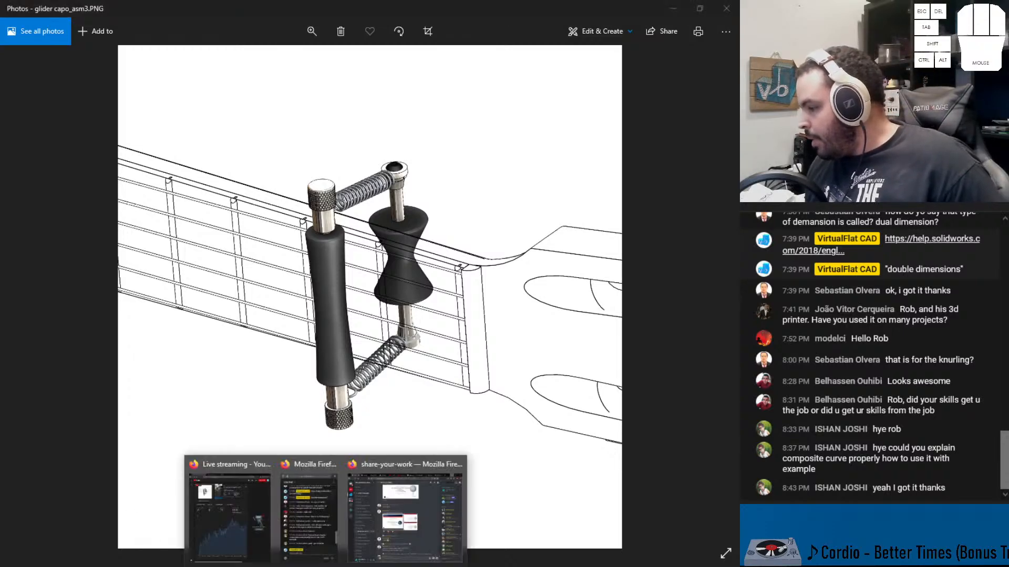
{"action": "left_click", "coordinate": [392, 546]}
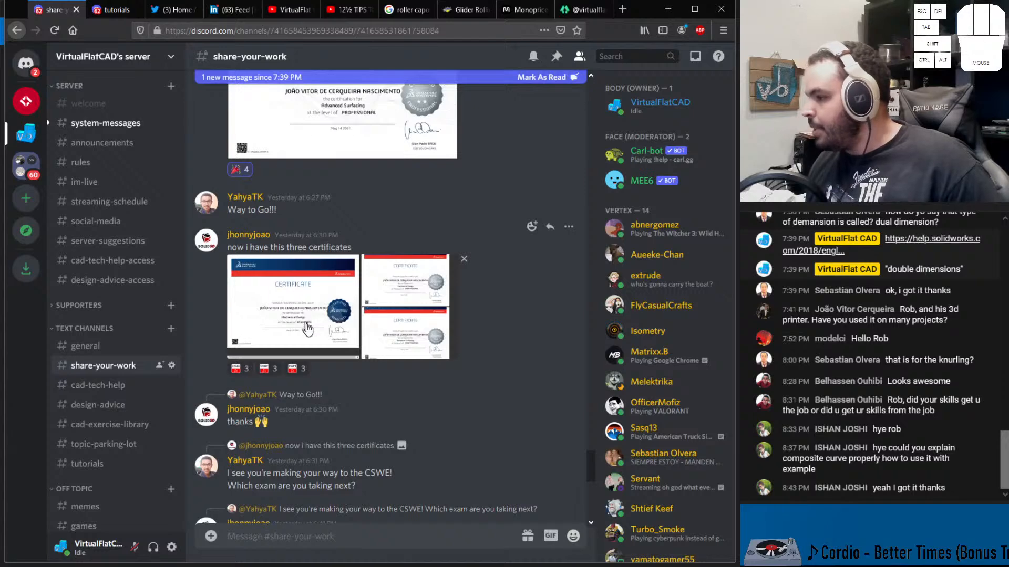
{"action": "scroll", "coordinate": [309, 332], "scroll_direction": "down", "scroll_amount": 8}
{"action": "left_click", "coordinate": [368, 418]}
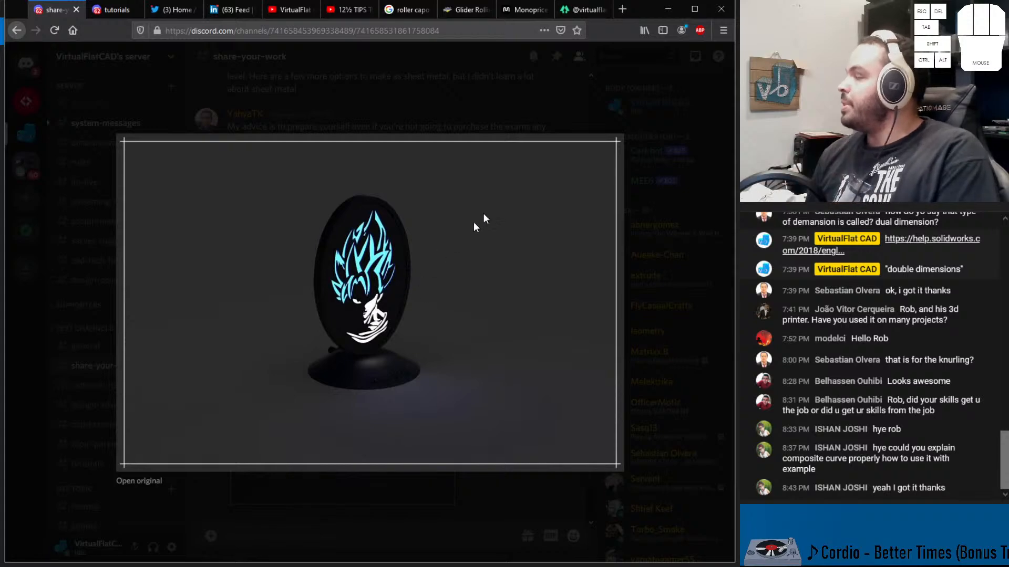
Copy the Discord invite link from the linktree page
{"action": "left_click", "coordinate": [588, 14]}
{"action": "right_click", "coordinate": [380, 194]}
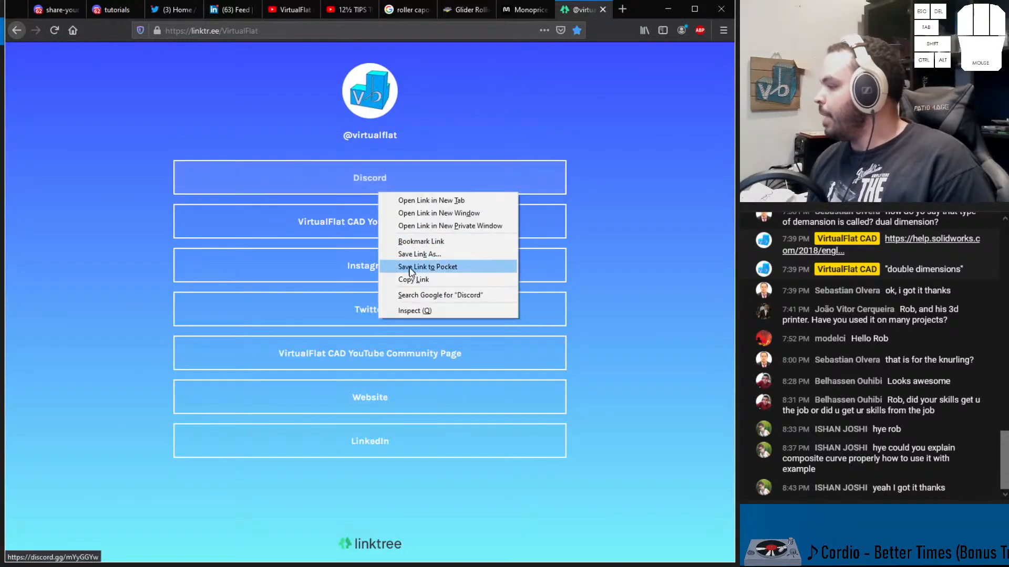
{"action": "left_click", "coordinate": [415, 280]}
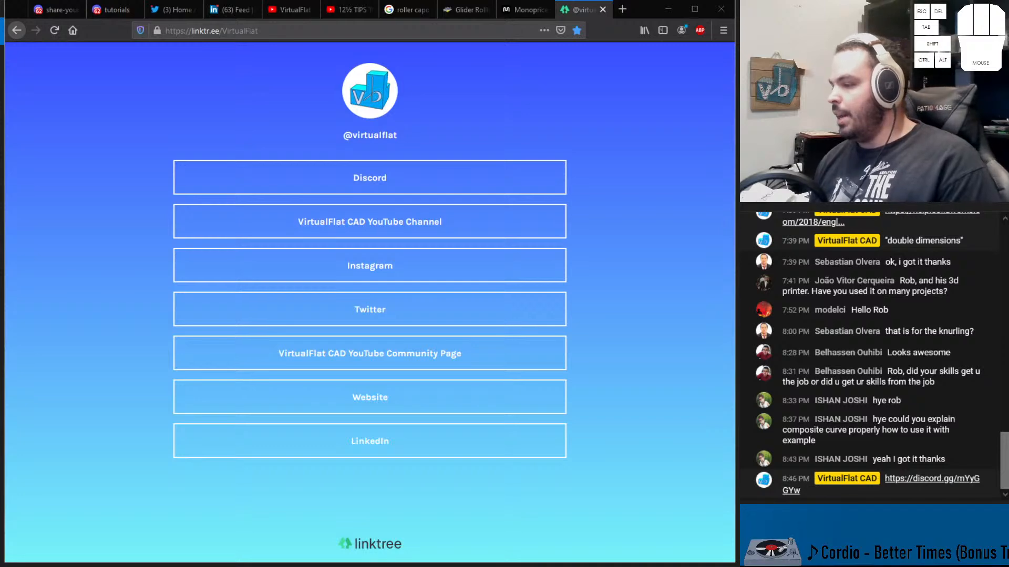
Copy the linktree page address from the address bar
{"action": "left_click", "coordinate": [255, 30]}
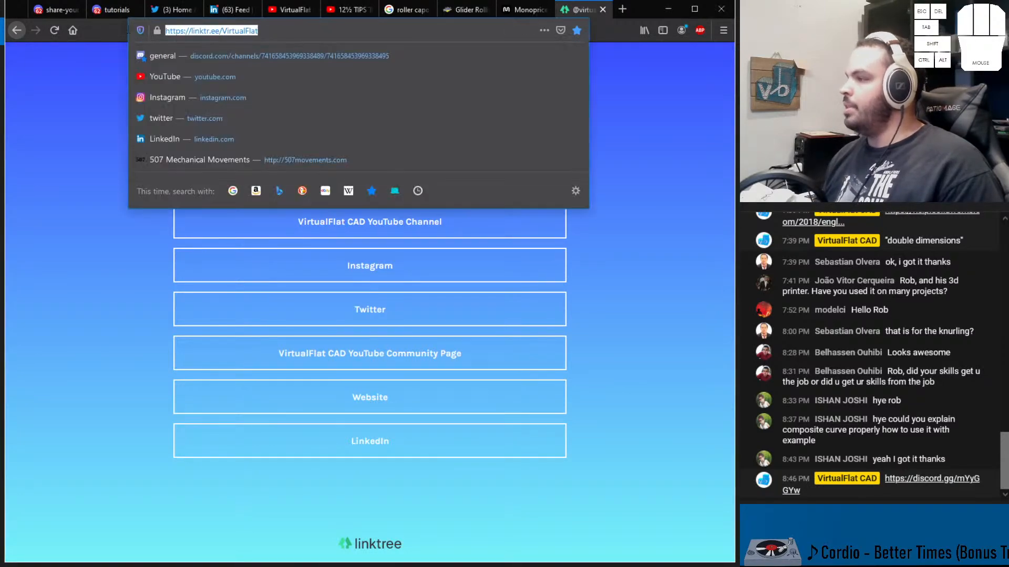
{"action": "left_click", "coordinate": [105, 225]}
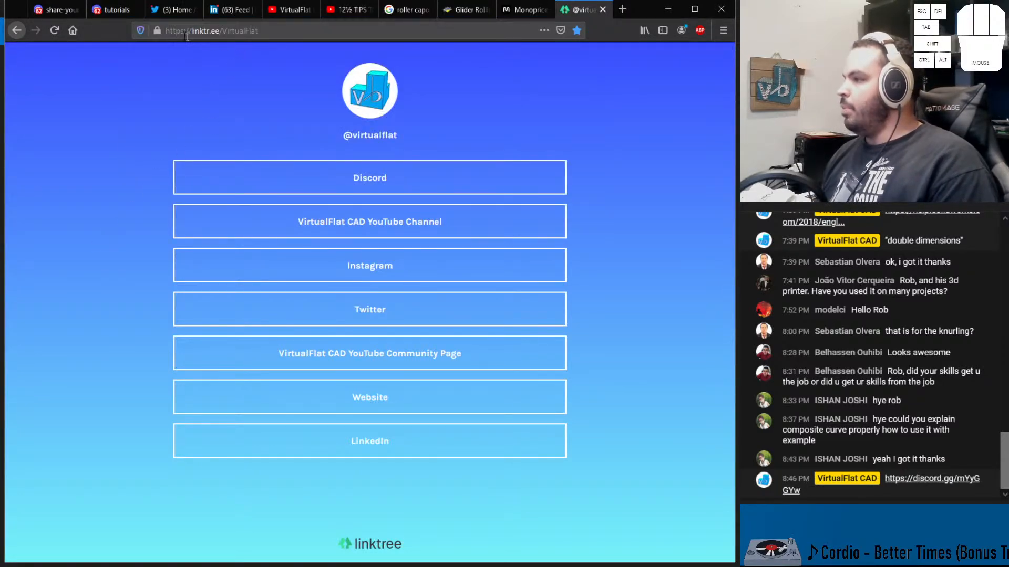
{"action": "left_click", "coordinate": [258, 31]}
{"action": "left_click", "coordinate": [86, 293]}
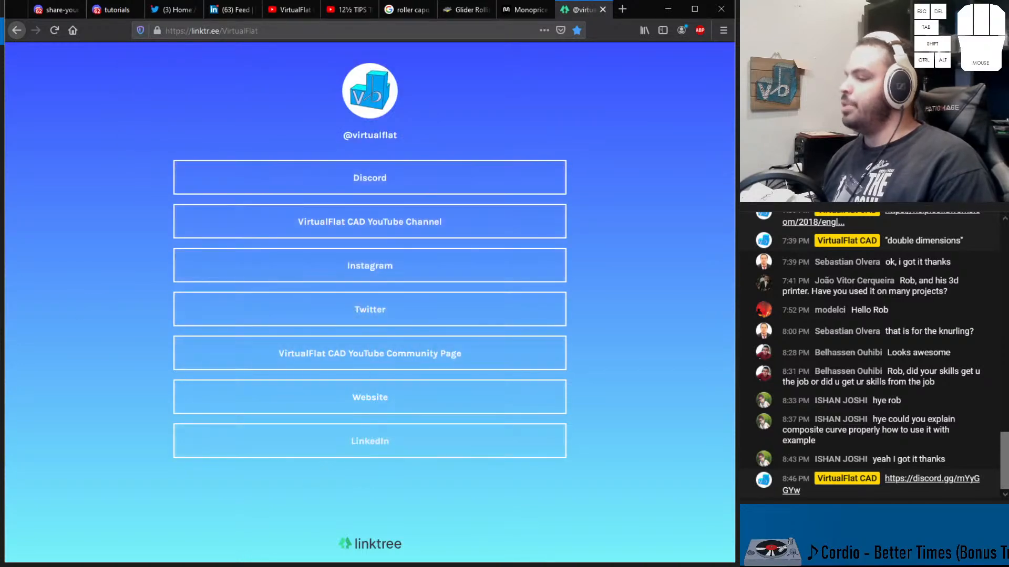
Open the Instagram profile from the linktree page and return to the photo viewer
{"action": "left_click", "coordinate": [352, 270]}
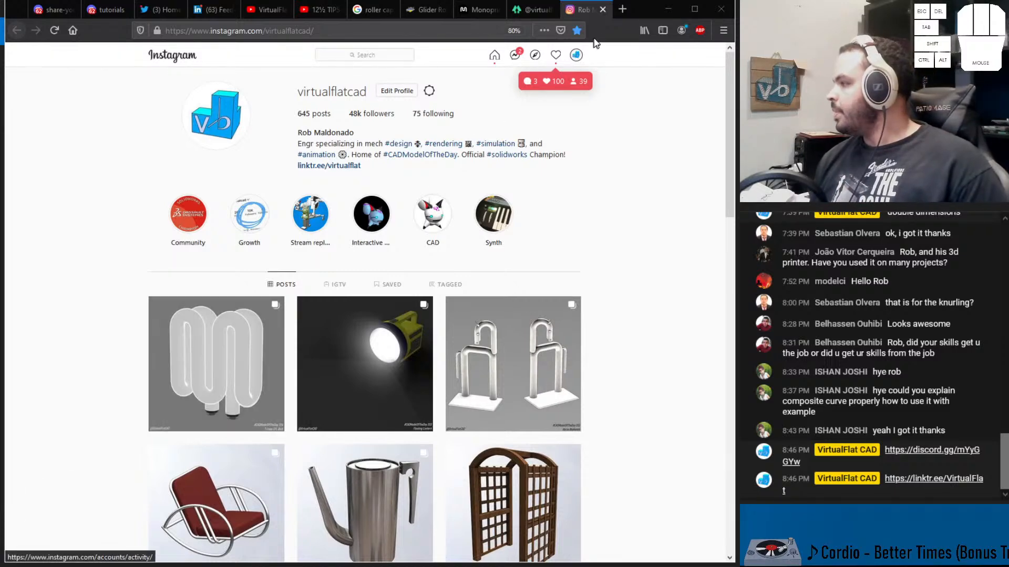
{"action": "left_click", "coordinate": [672, 6]}
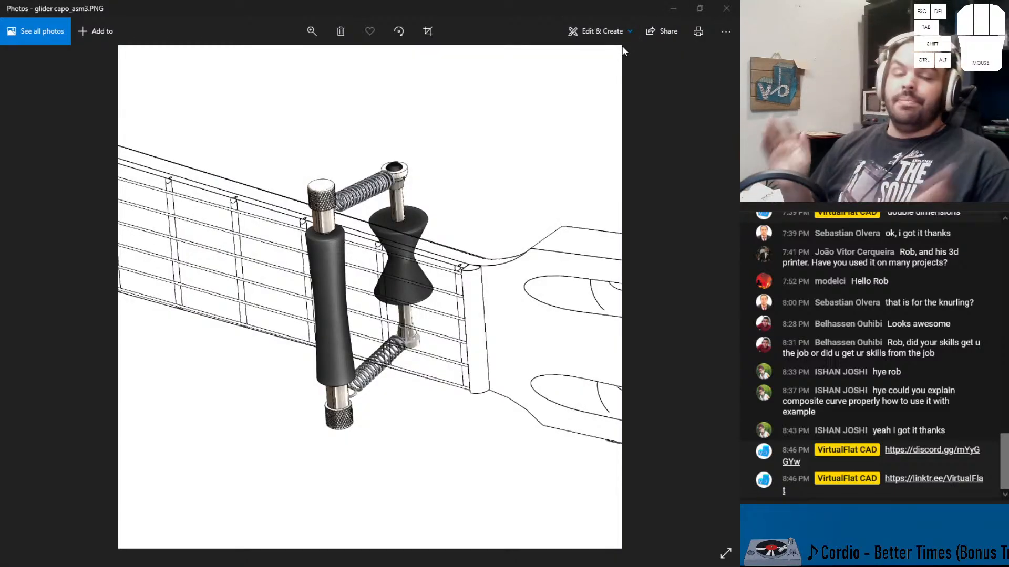